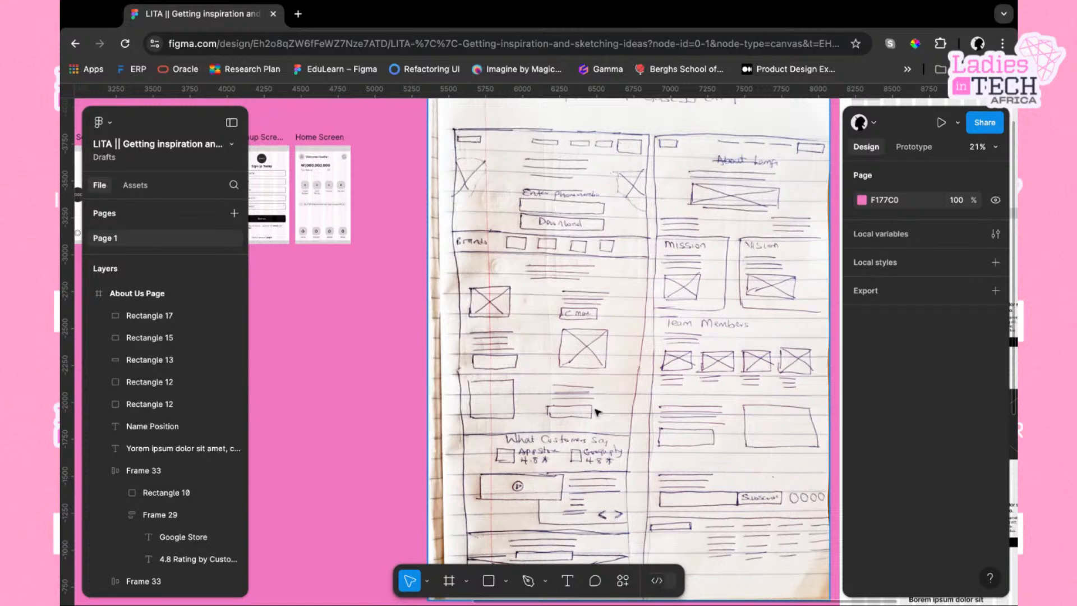
Examine the top section of the hand-drawn landing page sketch image on the canvas
scroll(590, 450, "down", 3)
scroll(589, 290, "up", 3)
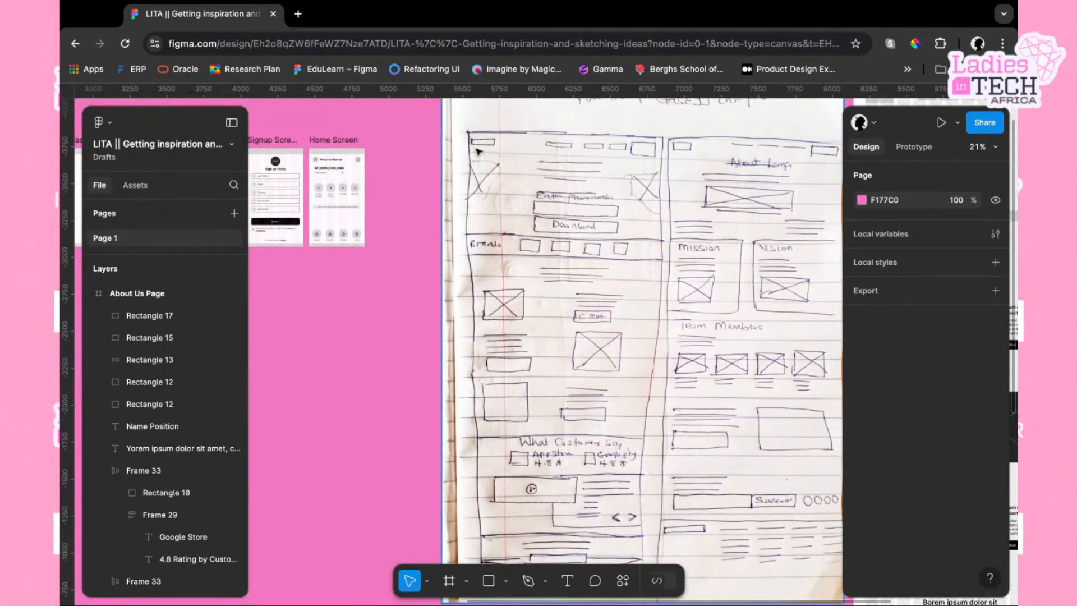
scroll(515, 168, "up", 1)
scroll(514, 168, "right", 1)
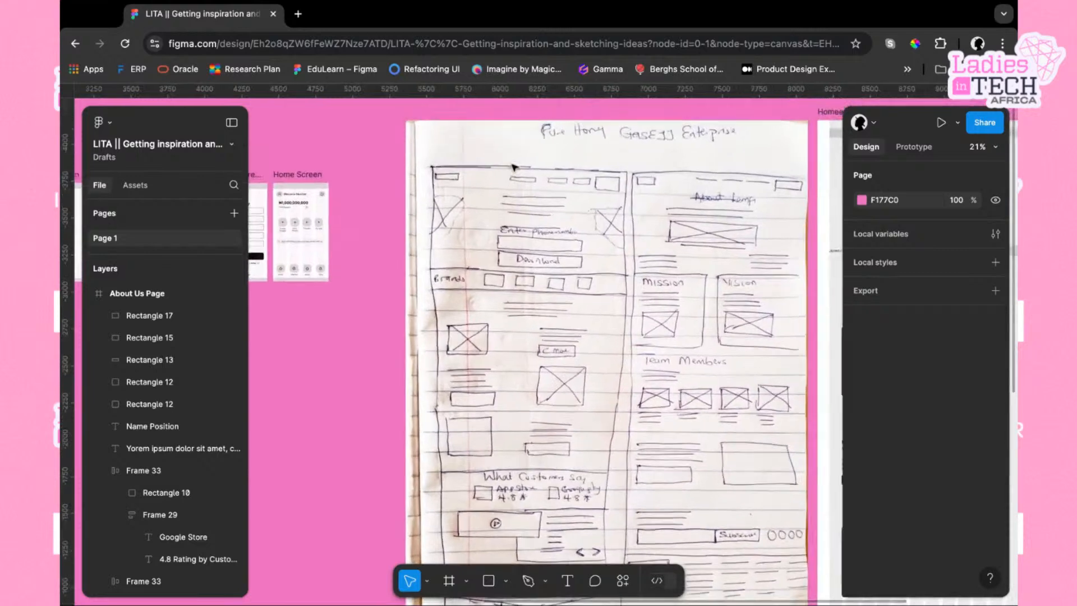
scroll(513, 167, "up", 5)
scroll(513, 168, "down", 2)
scroll(513, 167, "down", 3)
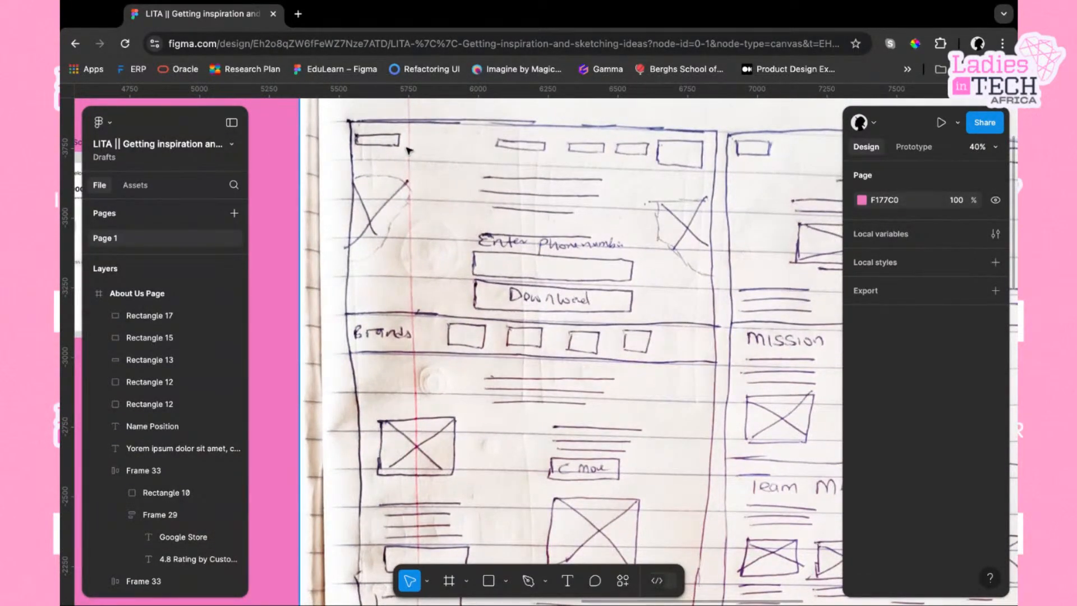
scroll(408, 151, "up", 4)
scroll(409, 150, "down", 4)
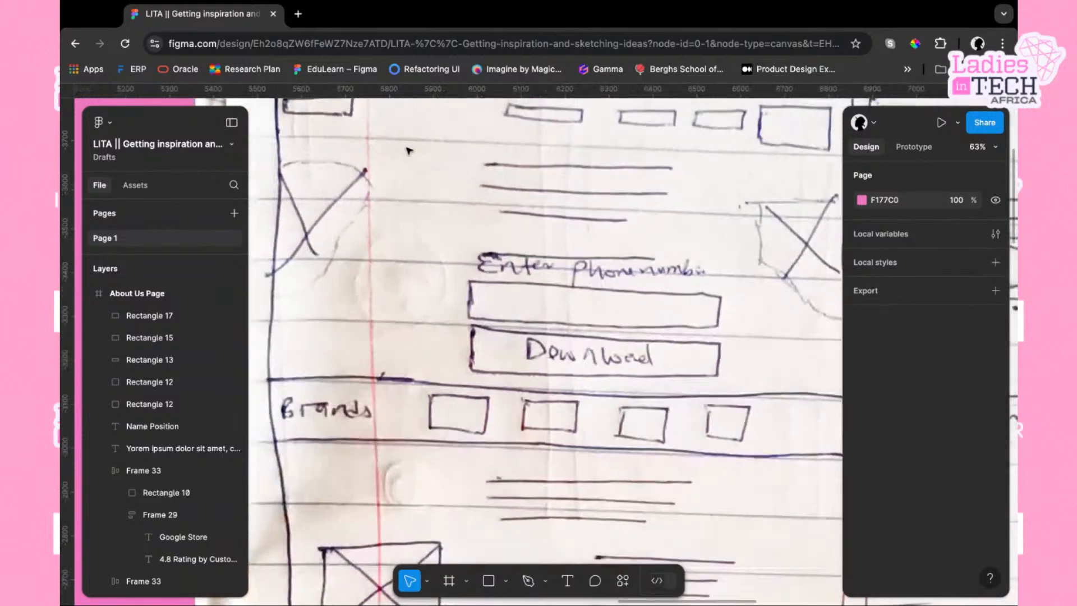
scroll(409, 150, "up", 1)
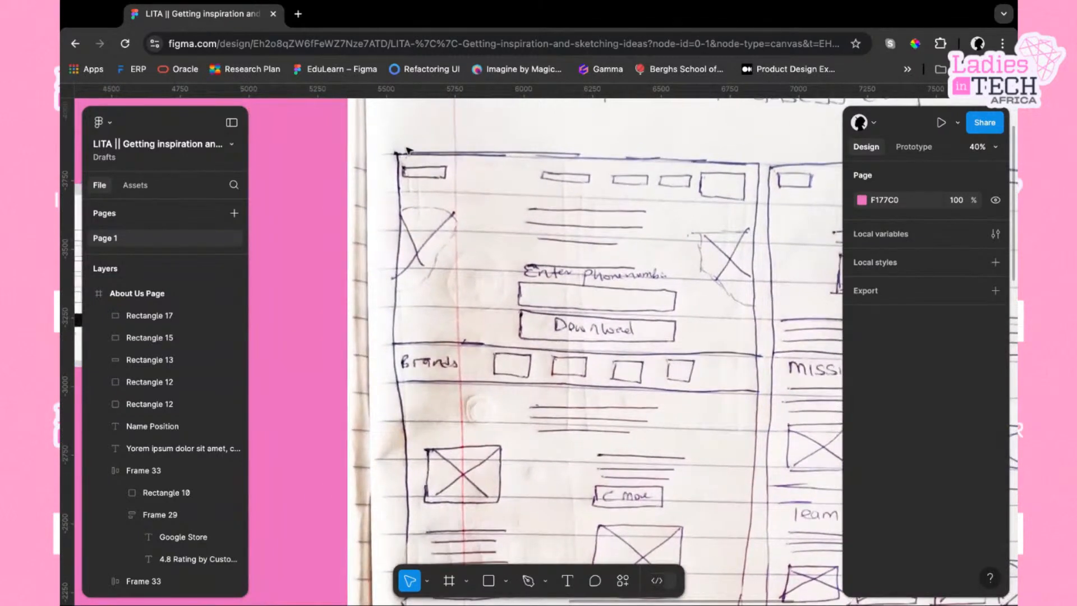
scroll(409, 150, "up", 2)
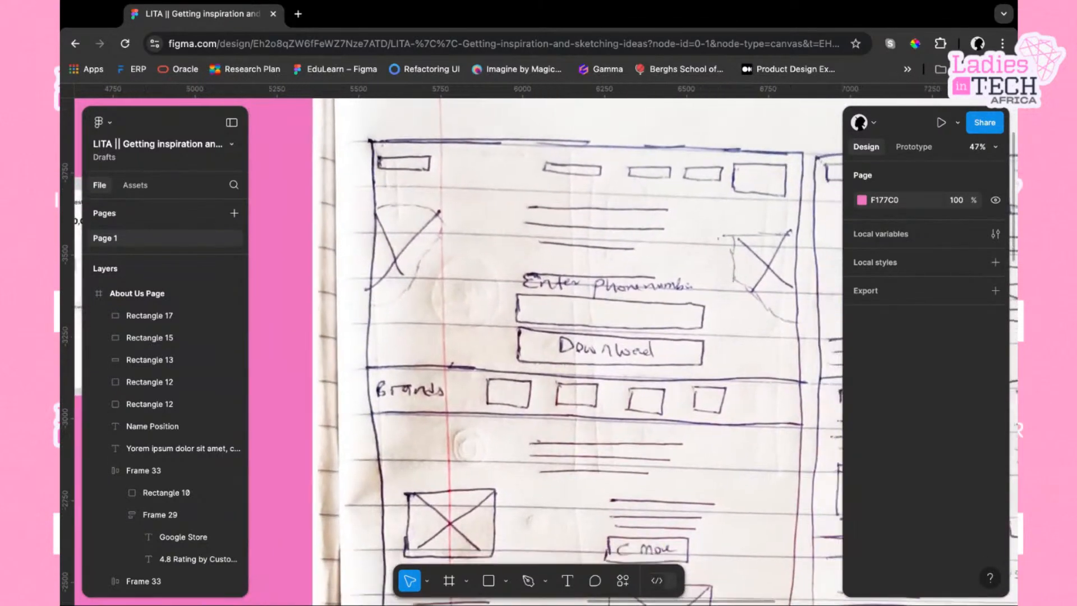
Examine the sketch's brands, feature, customer reviews and footer sections down to the bottom of the page
scroll(546, 347, "down", 1)
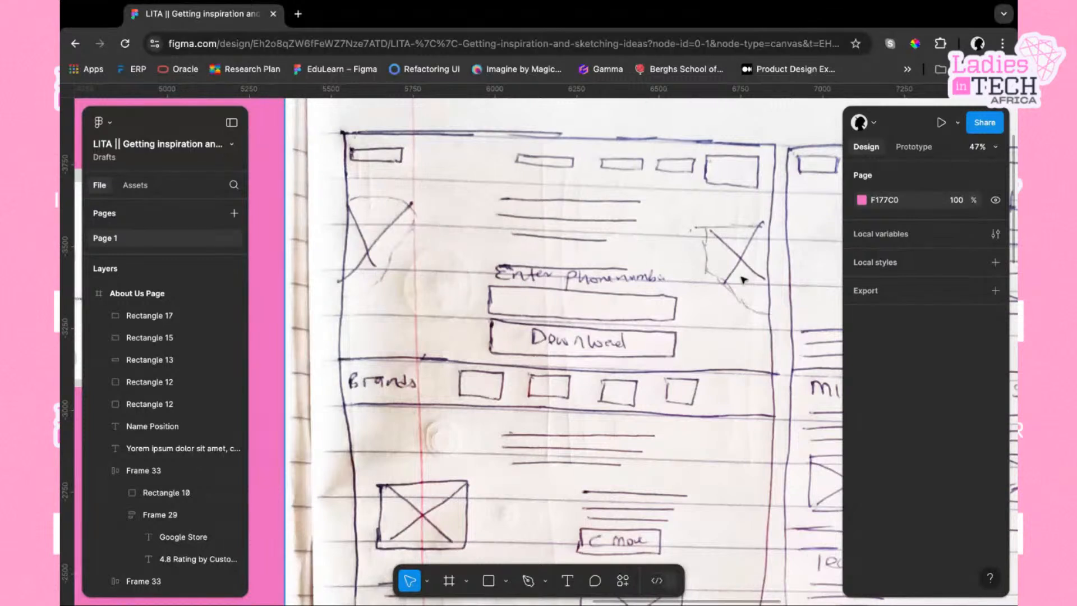
scroll(678, 299, "down", 3)
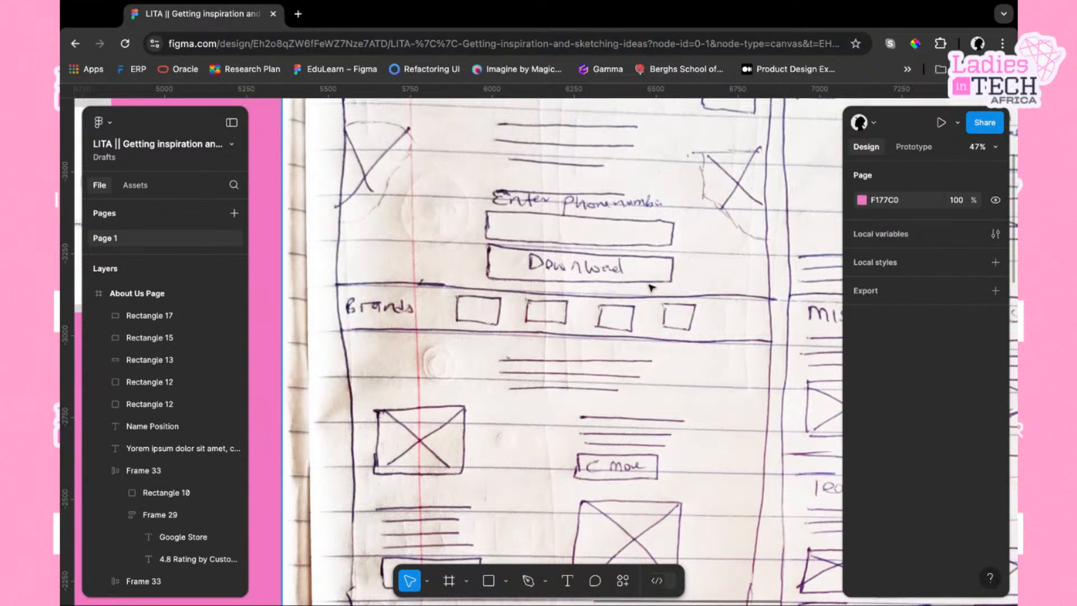
scroll(519, 291, "down", 2)
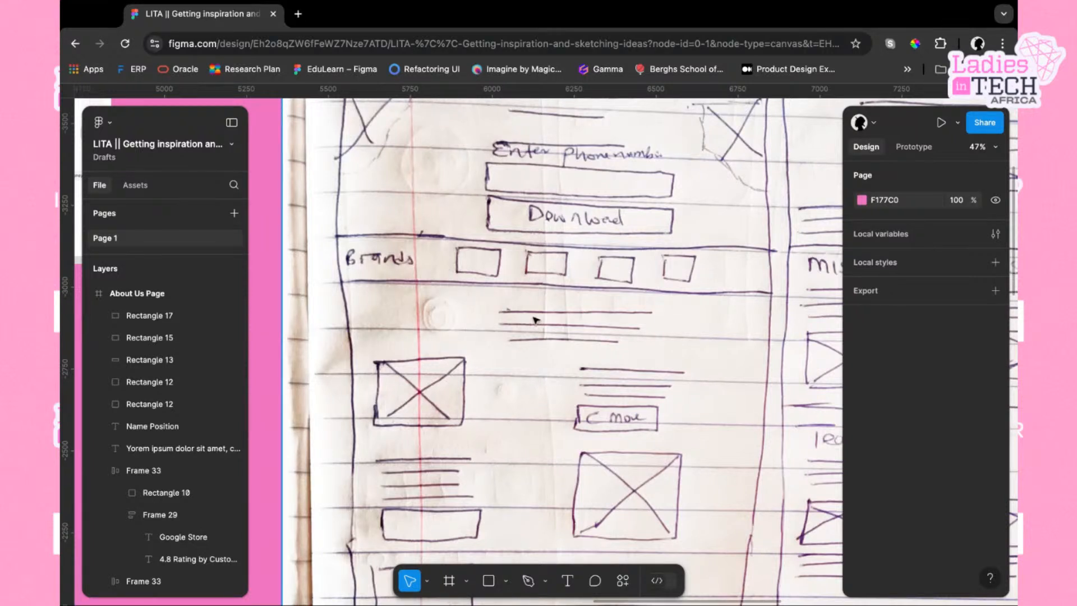
scroll(620, 359, "down", 2)
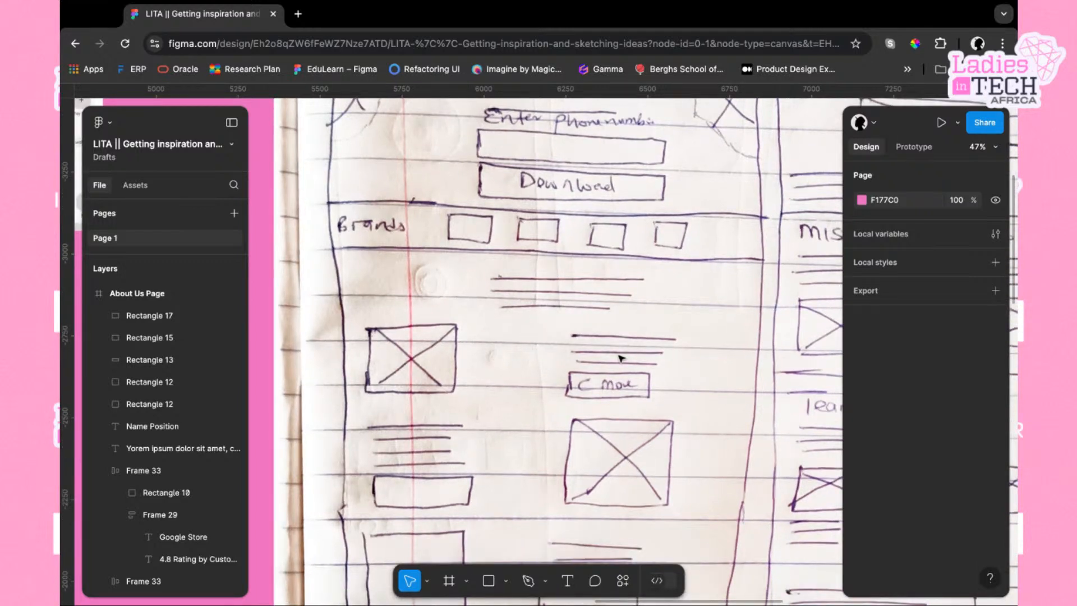
scroll(620, 360, "down", 3)
scroll(620, 360, "left", 2)
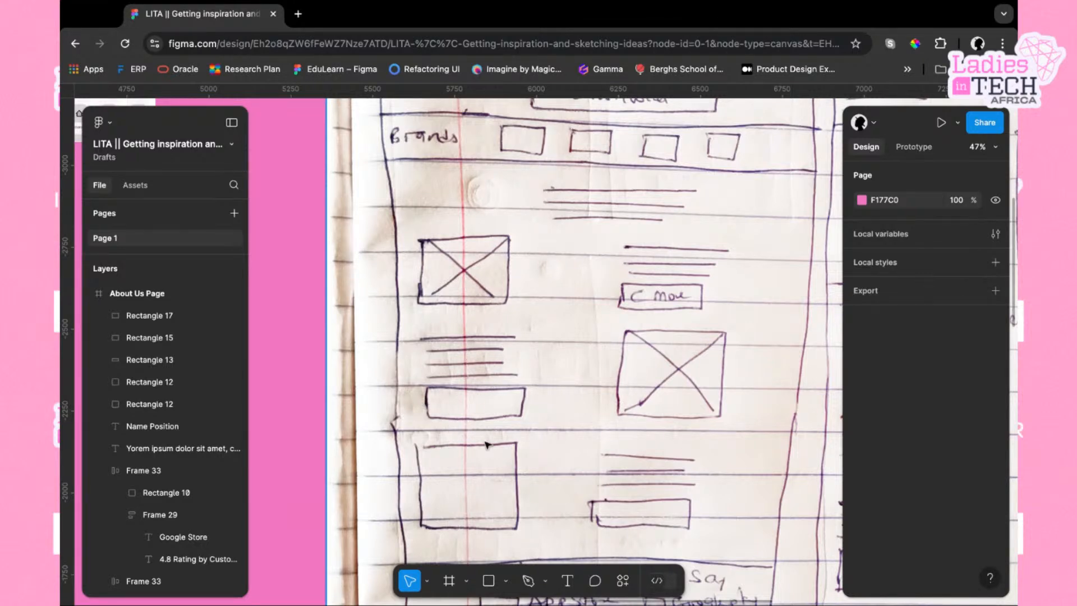
scroll(486, 445, "down", 3)
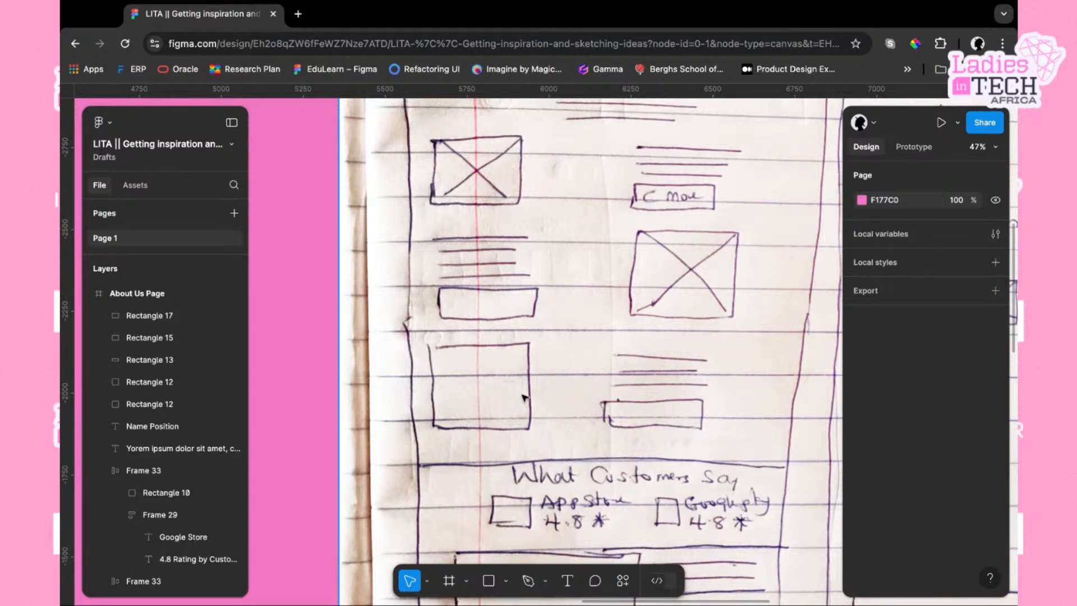
scroll(664, 397, "down", 3)
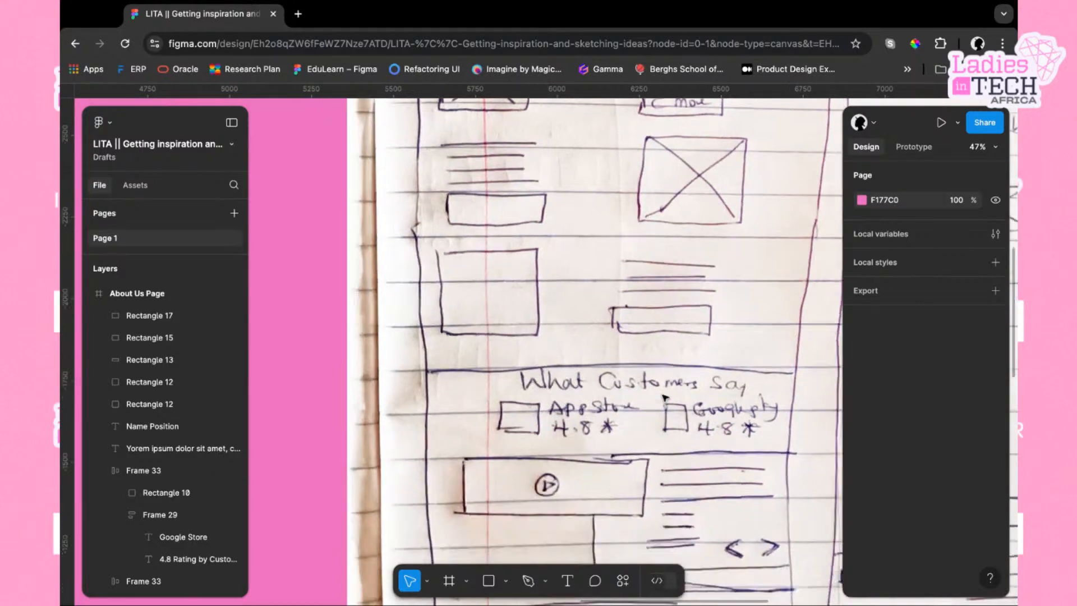
scroll(664, 396, "down", 3)
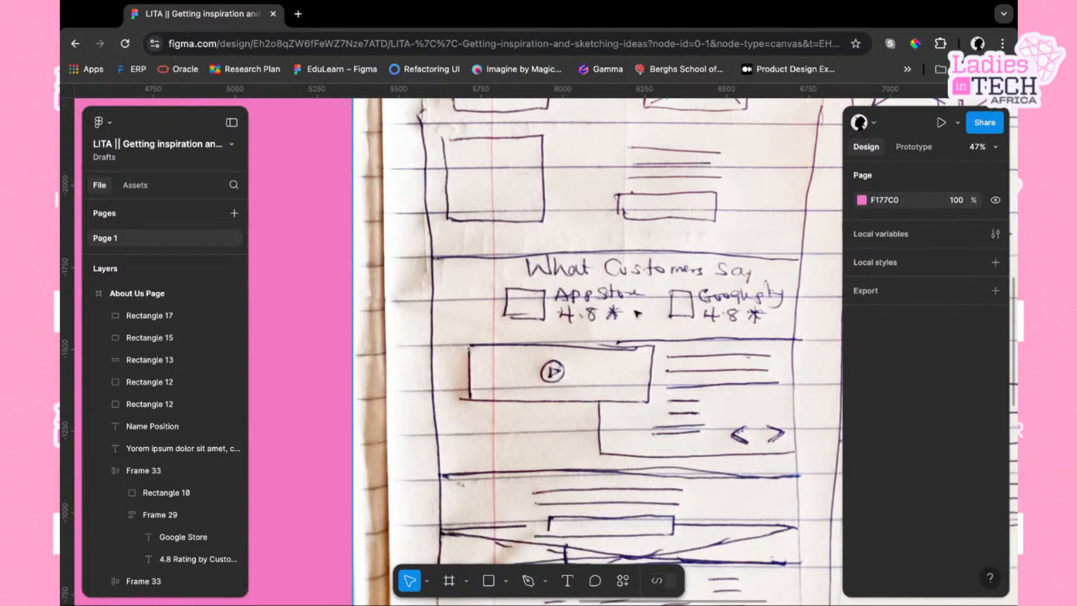
scroll(596, 415, "down", 1)
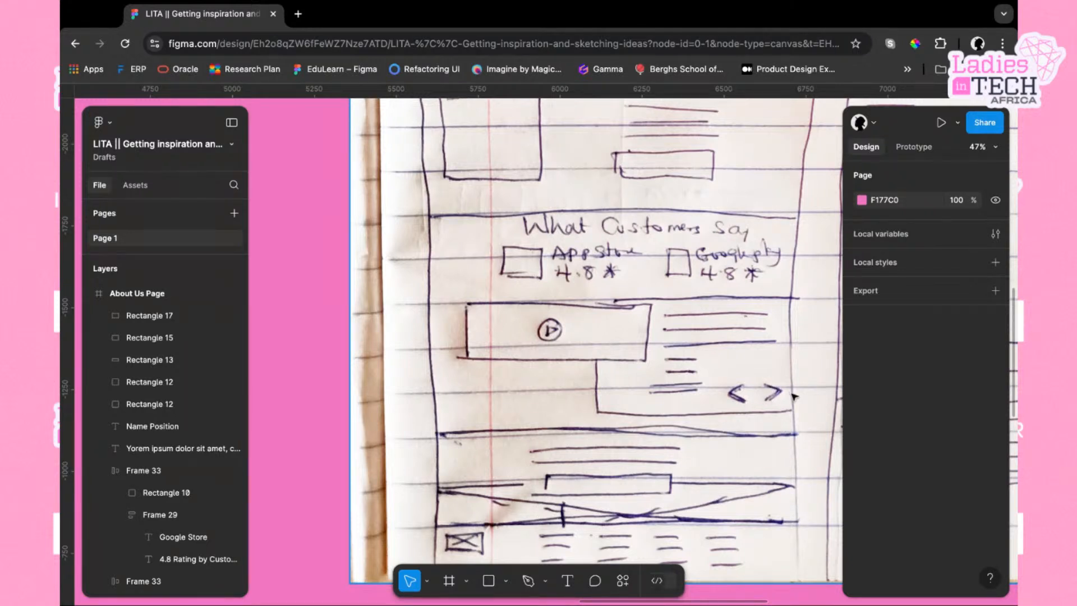
scroll(724, 449, "down", 3)
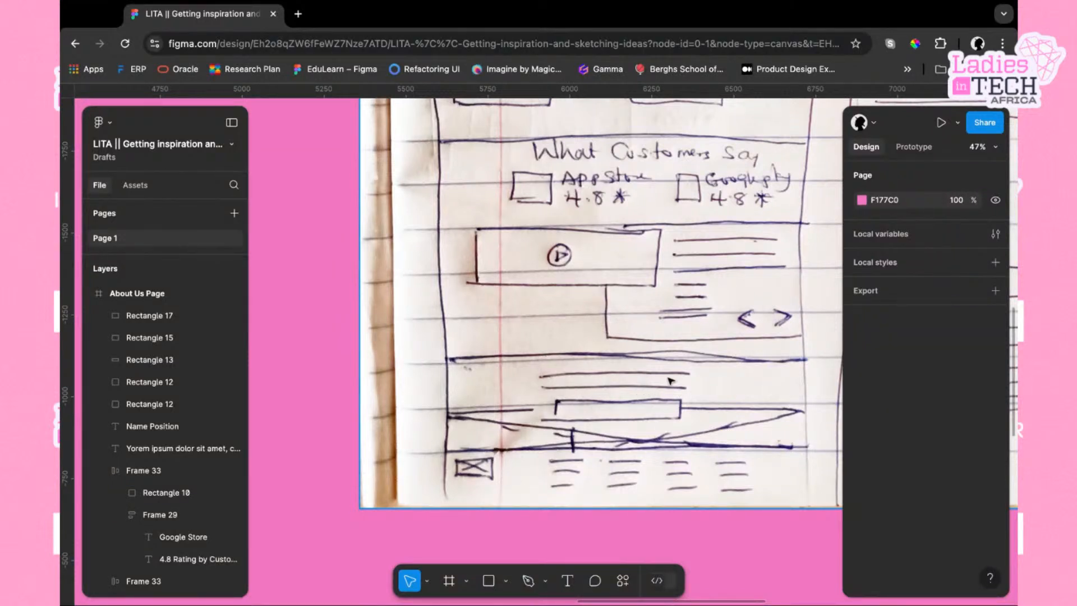
scroll(668, 381, "down", 2)
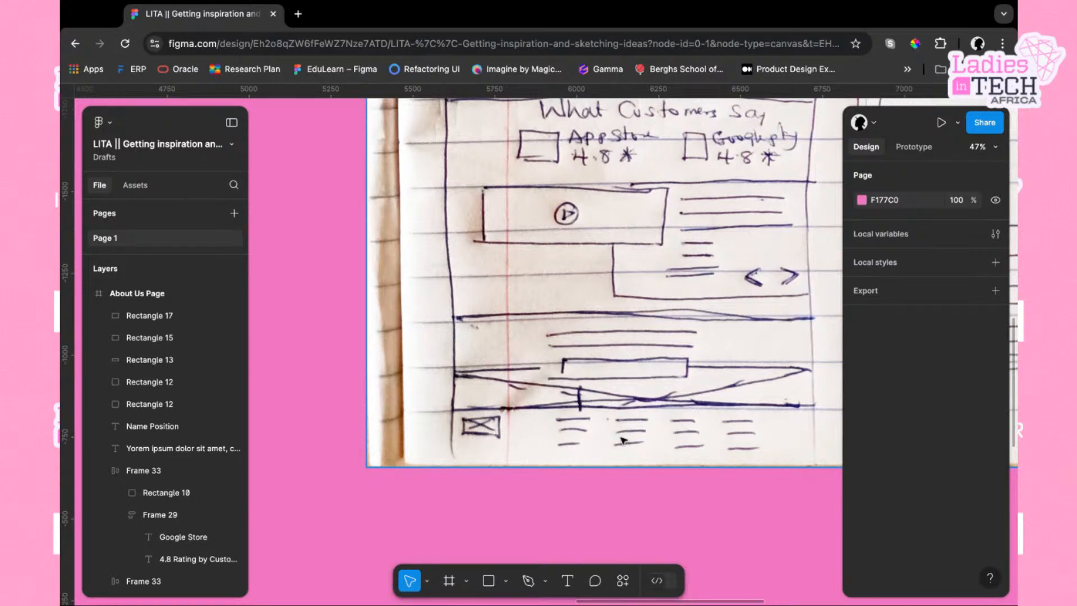
scroll(623, 441, "down", 5)
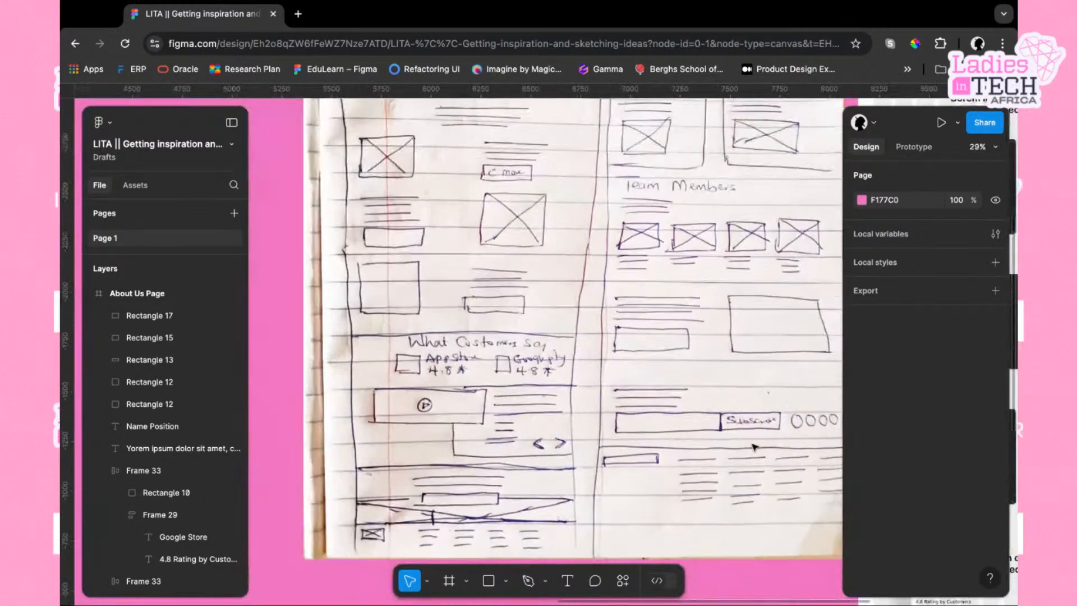
Inspect the Homee Page wireframe's navigation bar elements and the hero section's phone number field and button
scroll(755, 447, "right", 12)
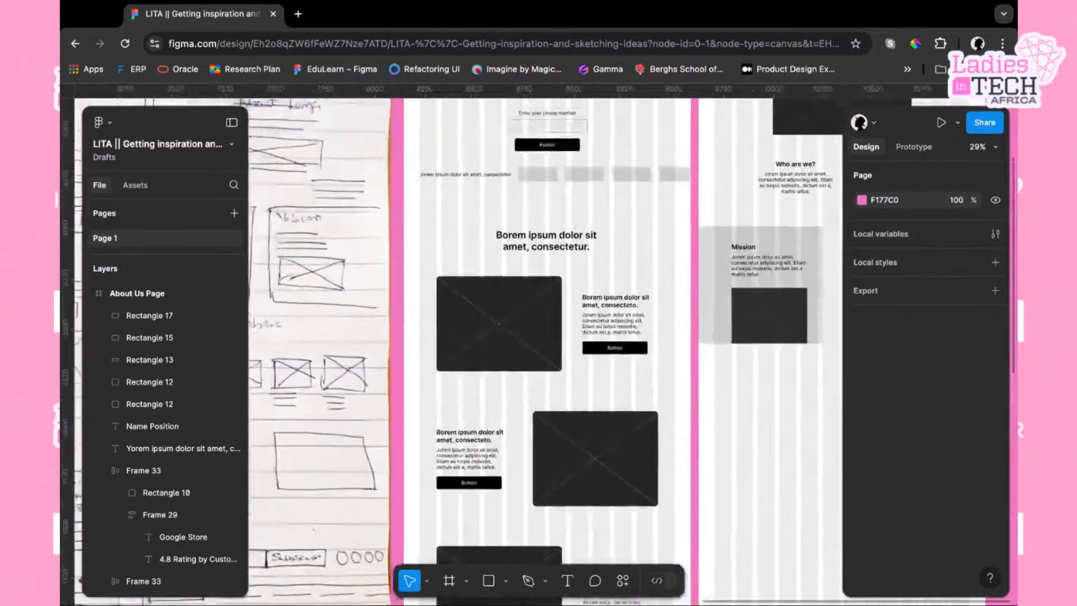
scroll(631, 345, "up", 2)
scroll(646, 444, "up", 8)
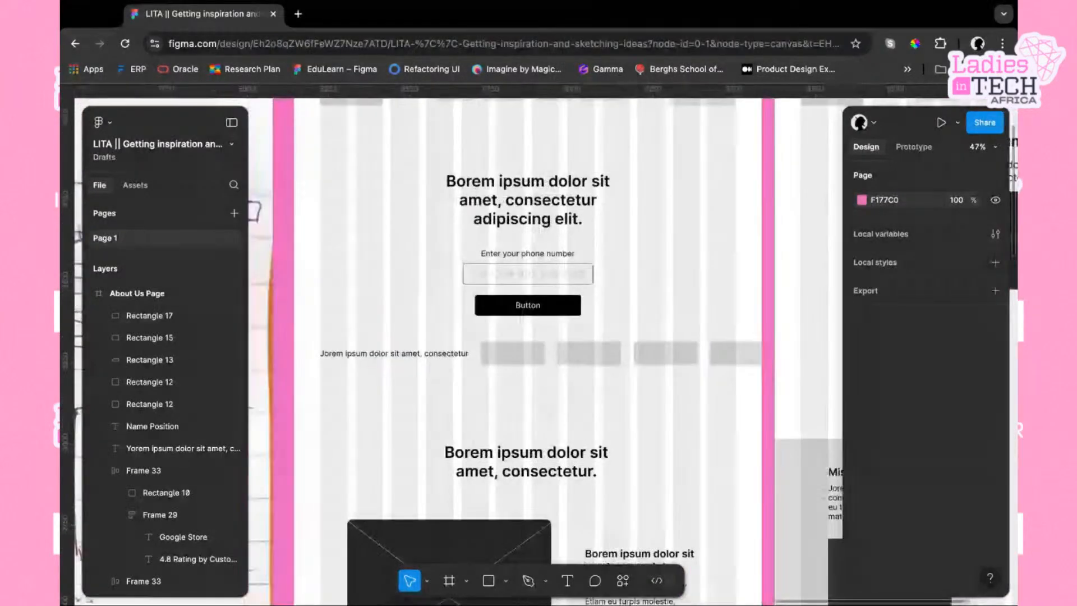
scroll(662, 449, "down", 2)
scroll(662, 449, "right", 1)
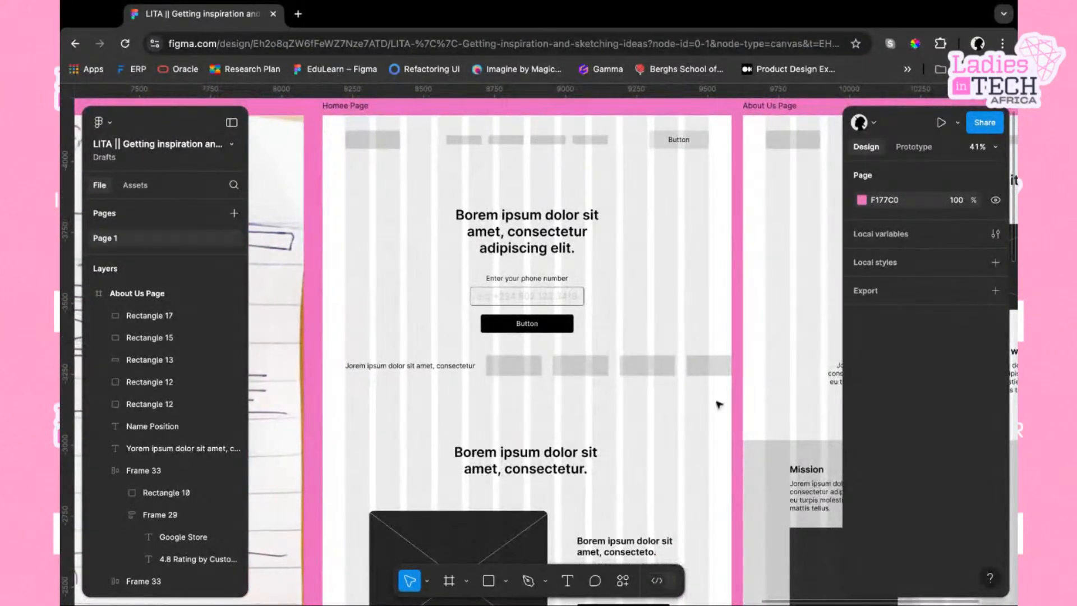
left_click(381, 146)
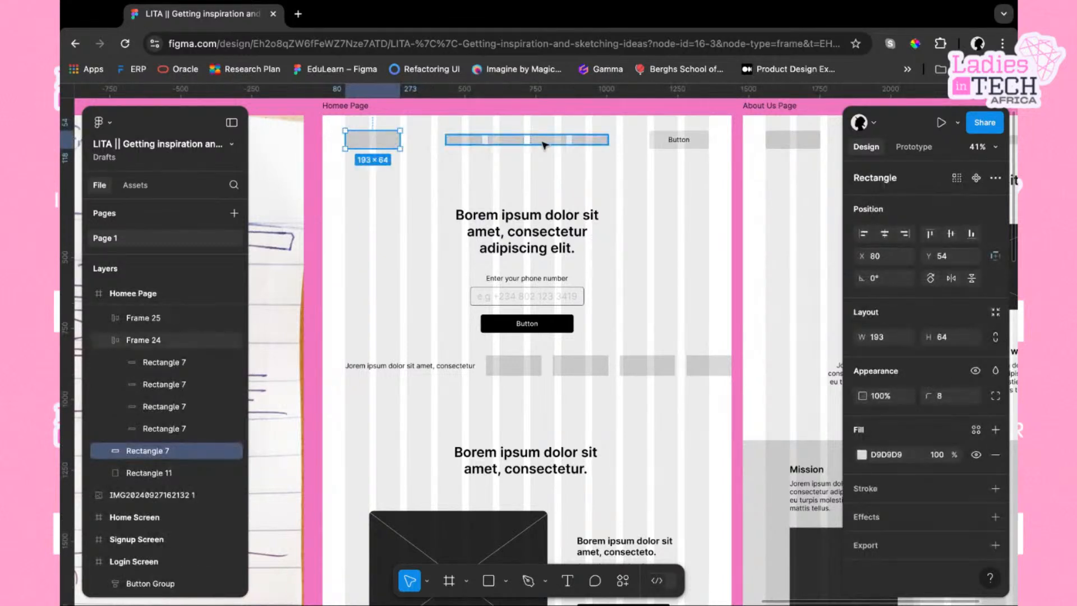
left_click(562, 143)
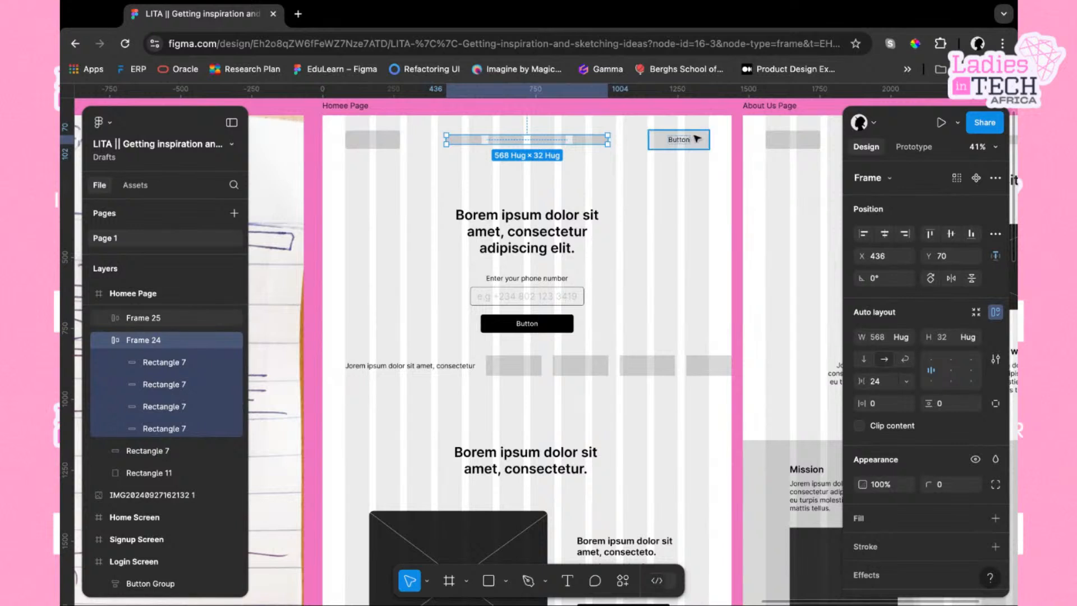
left_click(662, 138)
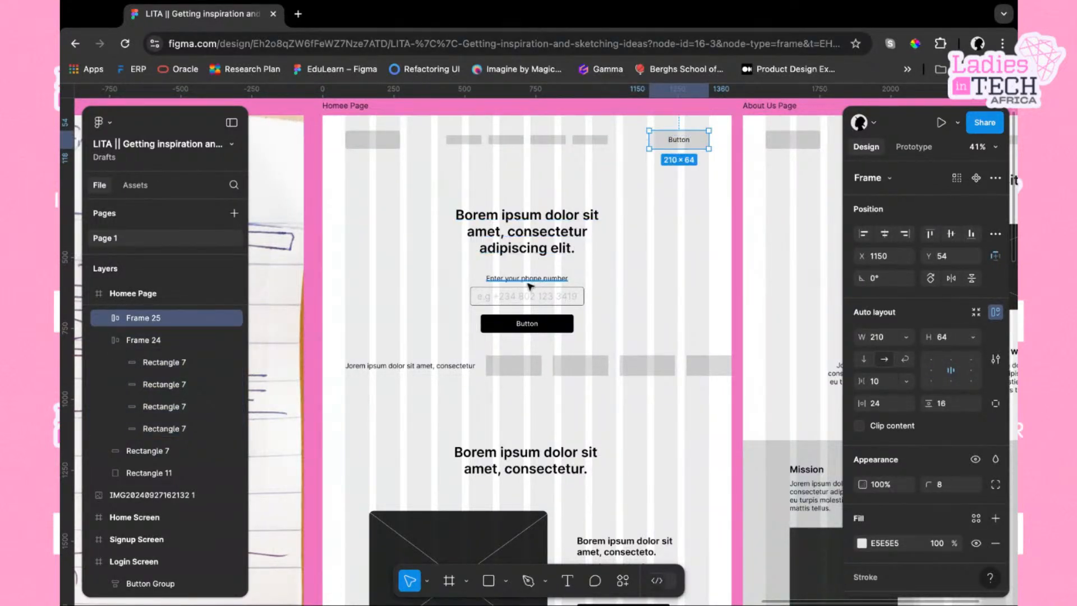
scroll(547, 303, "up", 5)
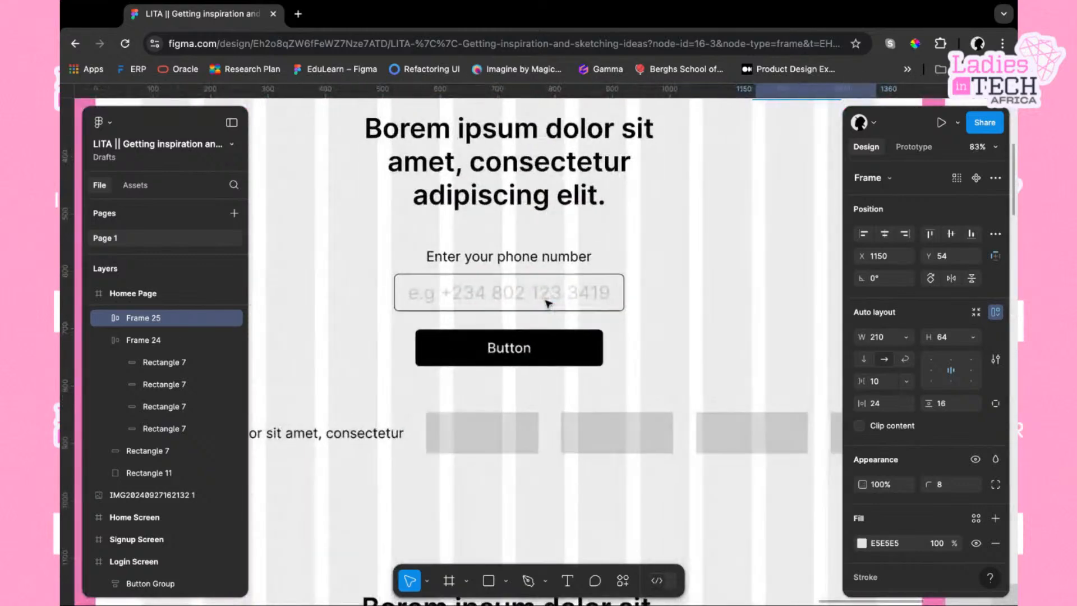
scroll(547, 304, "down", 3)
scroll(544, 284, "down", 2)
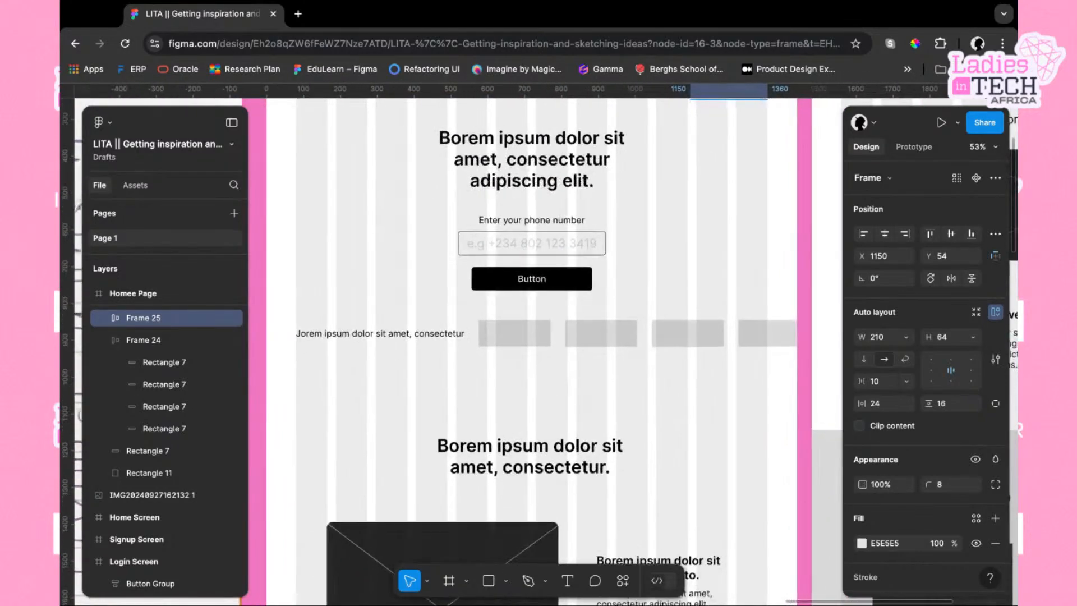
left_click(544, 284)
left_click(662, 289)
Examine the wireframe's feature blocks, testimonial, ratings and subscribe sections down to the footer
scroll(657, 295, "down", 1)
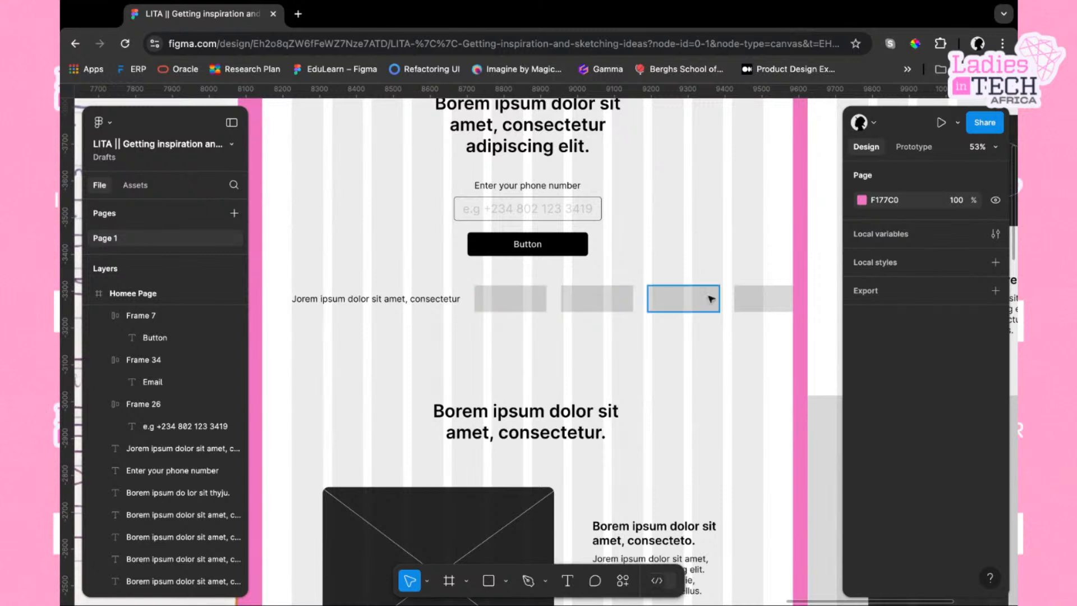
scroll(734, 387, "down", 1)
scroll(734, 388, "down", 5)
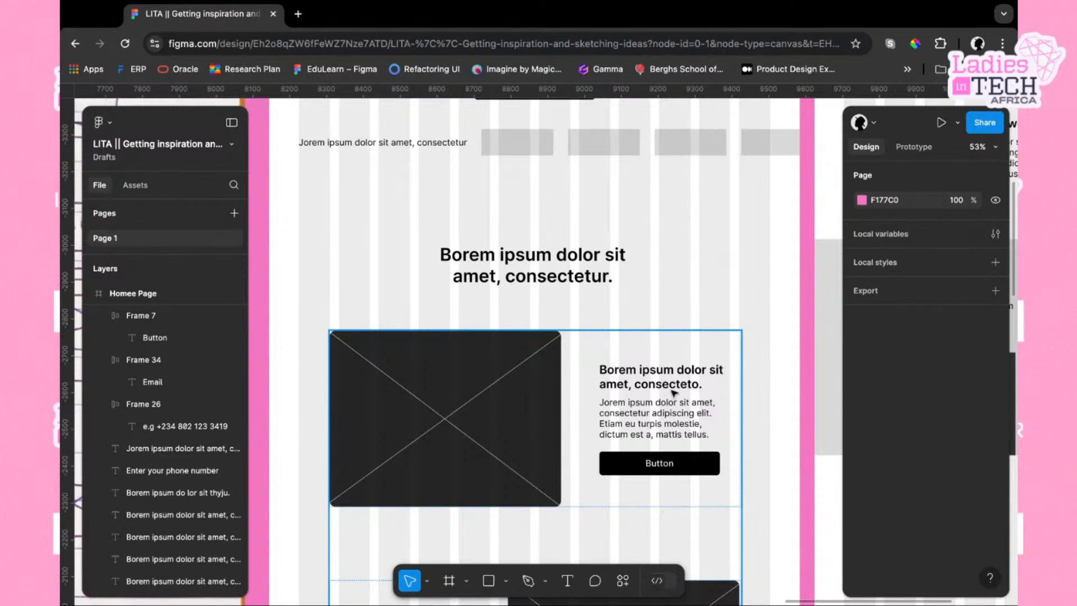
scroll(666, 427, "down", 5)
scroll(667, 428, "down", 7)
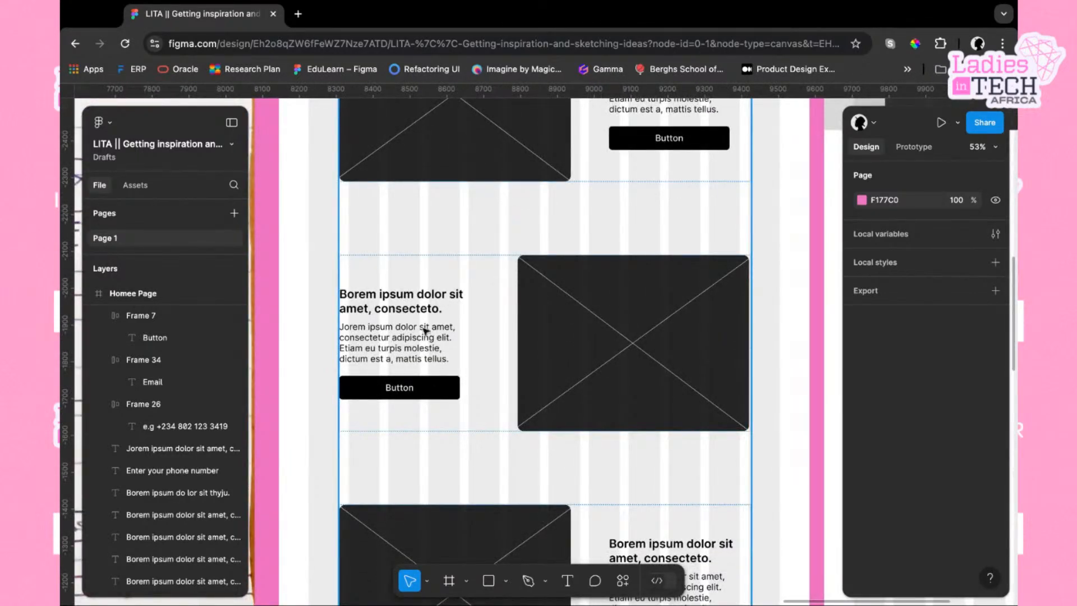
scroll(532, 387, "down", 10)
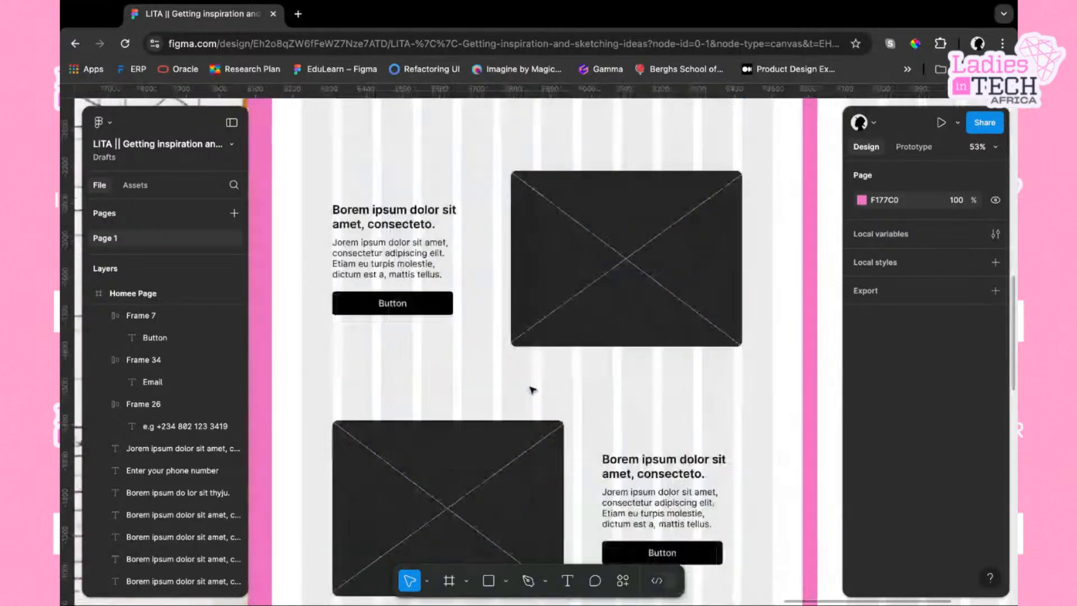
scroll(627, 308, "down", 7)
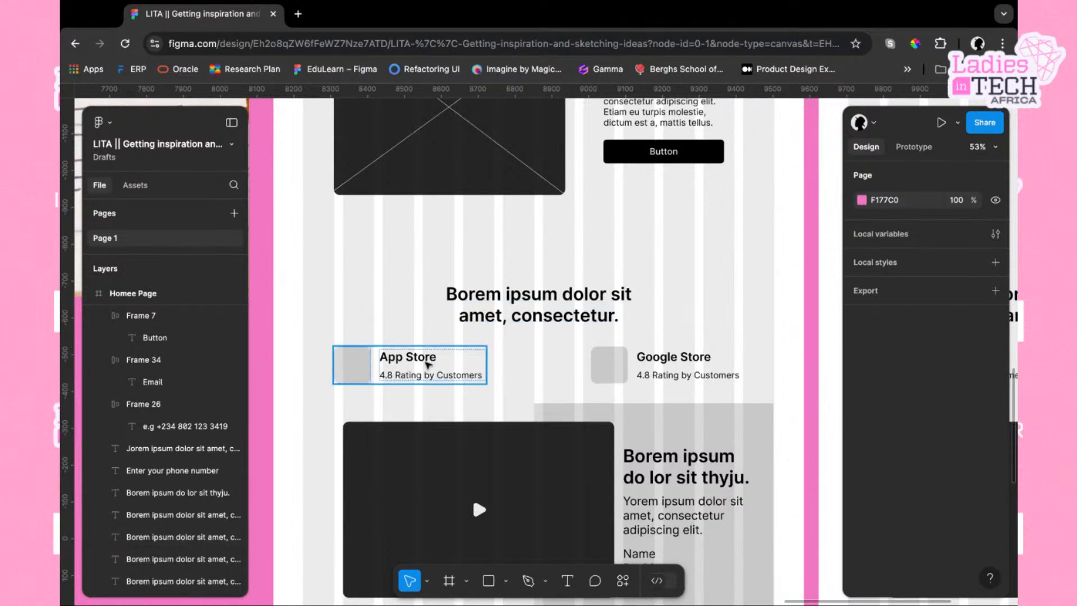
scroll(676, 377, "down", 4)
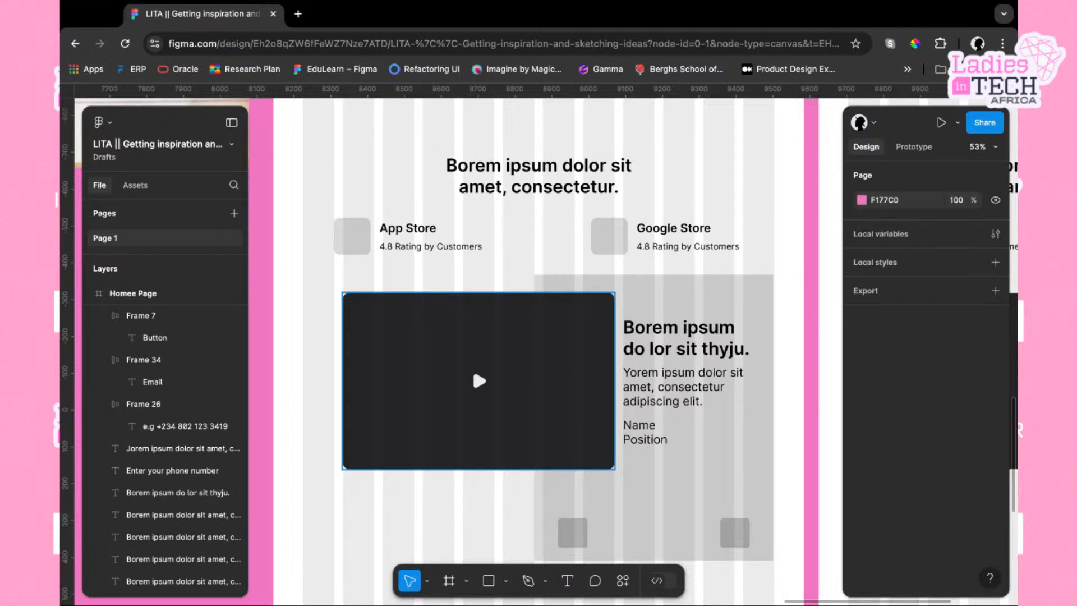
scroll(472, 366, "down", 10)
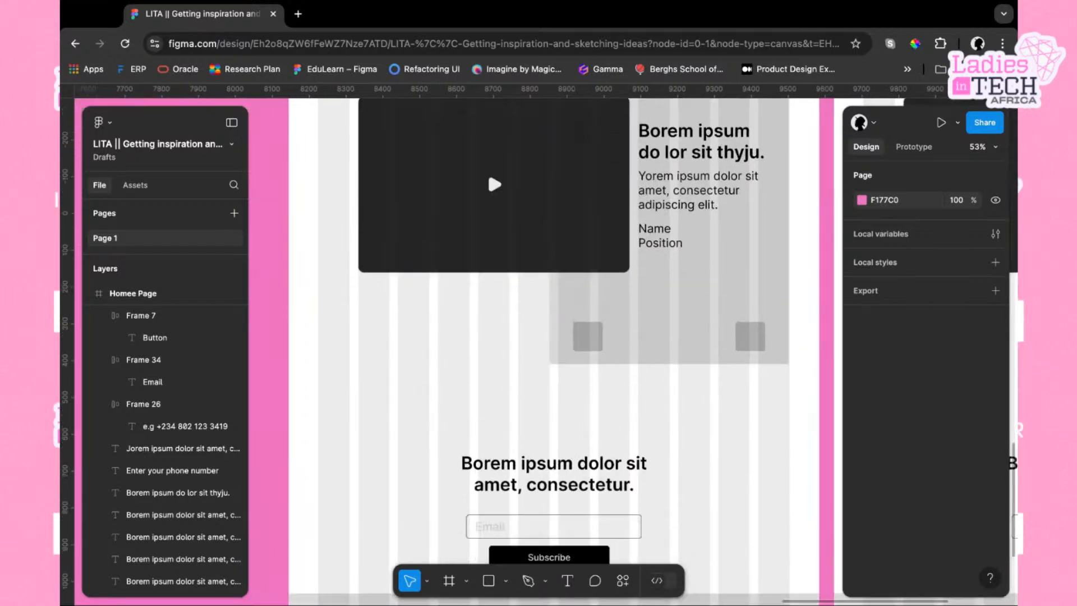
scroll(472, 366, "down", 2, "ctrl")
scroll(544, 392, "down", 3)
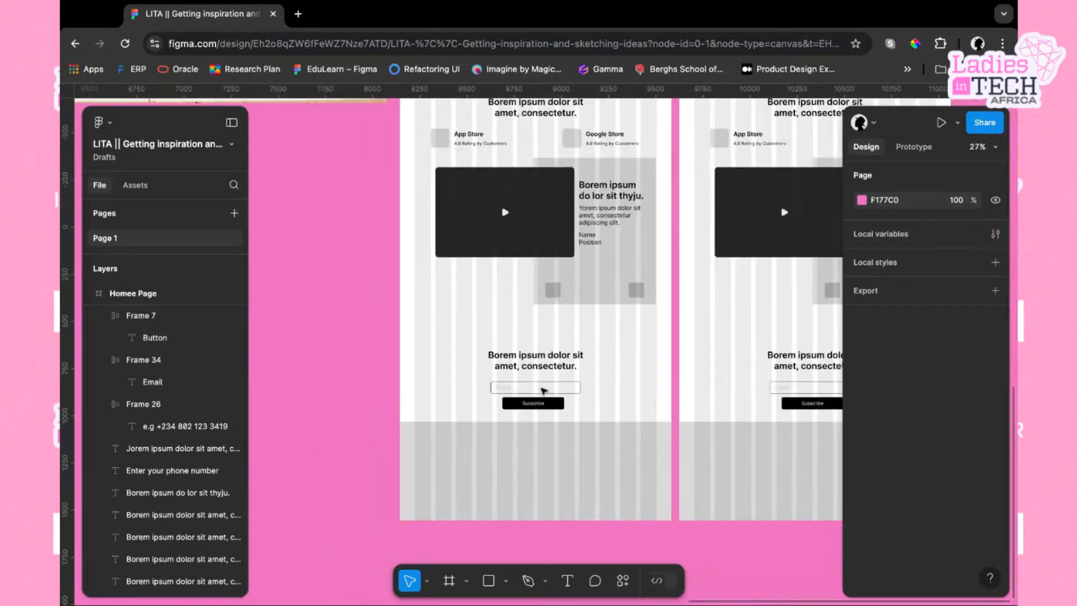
scroll(550, 434, "down", 3)
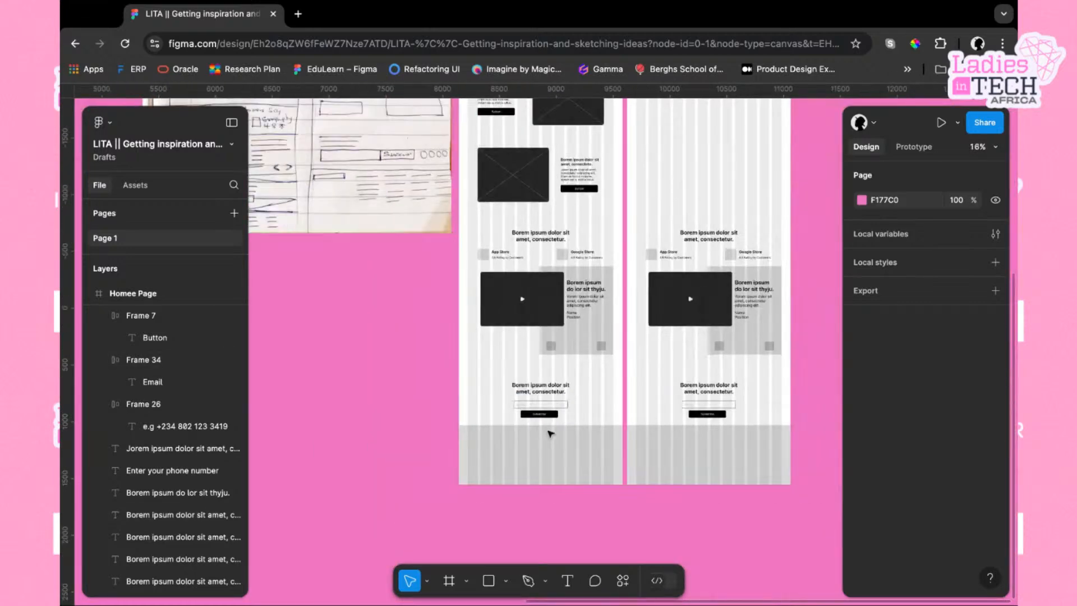
Select the Homee Page frame and extend its height to 6398 to make room above the footer
scroll(551, 416, "up", 3)
scroll(558, 309, "up", 6)
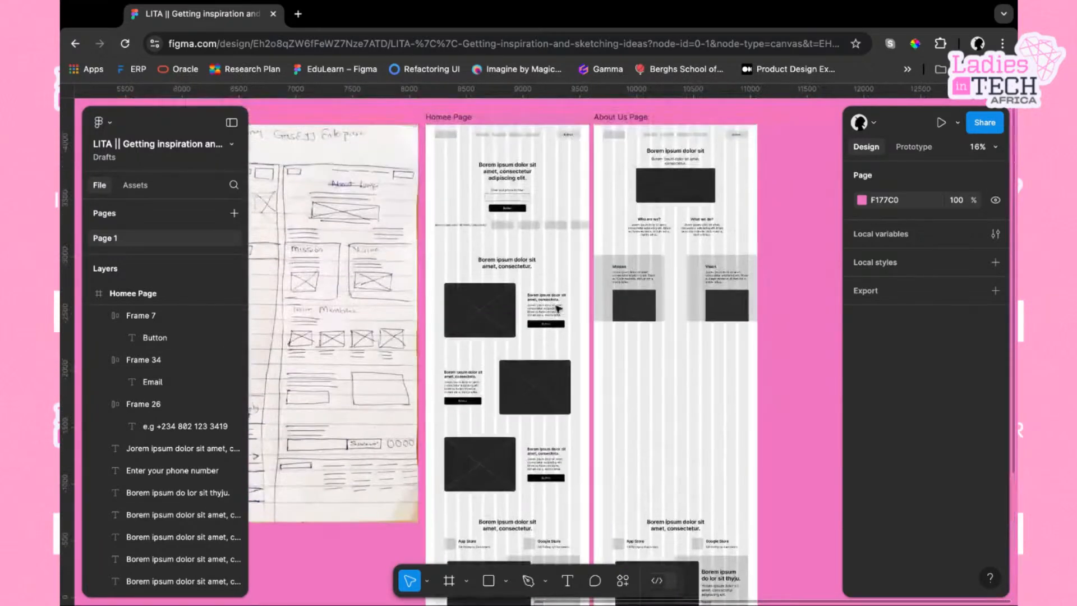
scroll(550, 227, "up", 2)
left_click(472, 169)
left_click(471, 168)
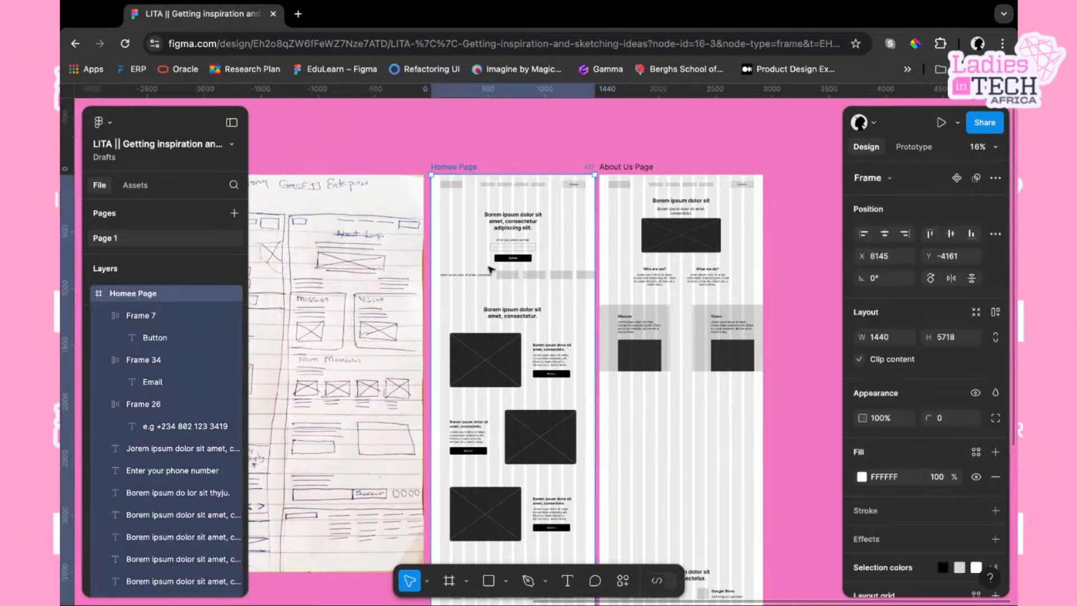
scroll(512, 370, "down", 10)
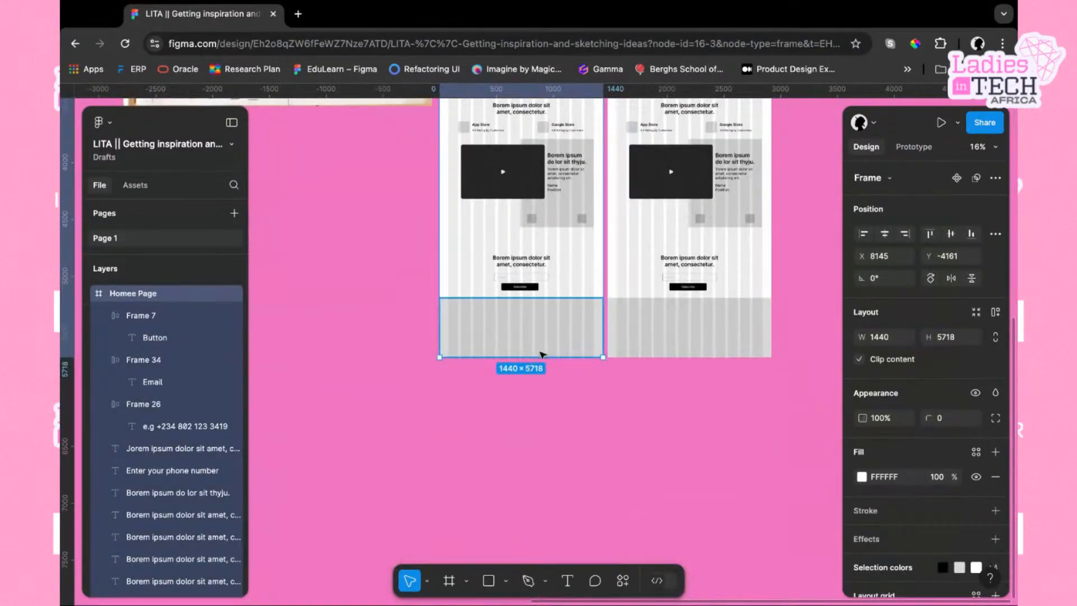
left_click_drag(540, 357, 540, 435)
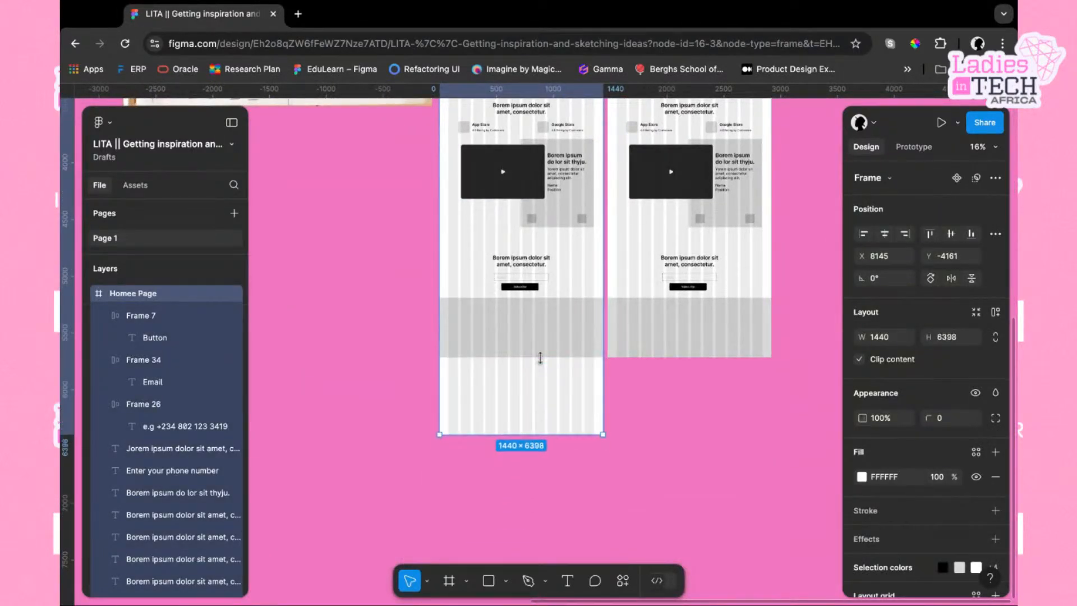
Move the grey footer rectangle down to the new bottom of the Homee Page frame
left_click(566, 335)
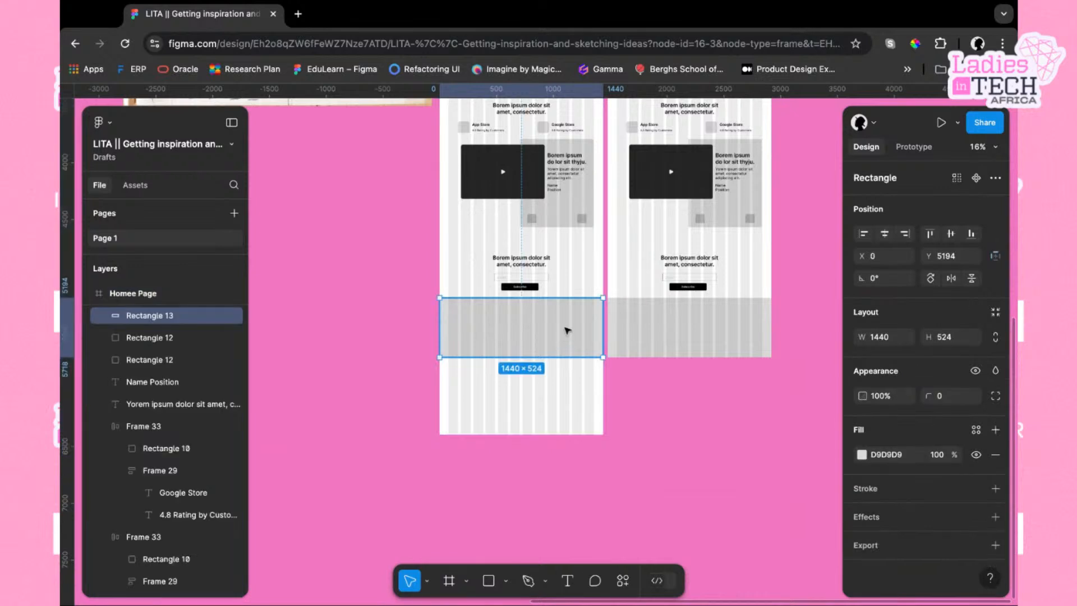
left_click_drag(566, 331, 567, 408)
scroll(554, 309, "up", 5, "ctrl")
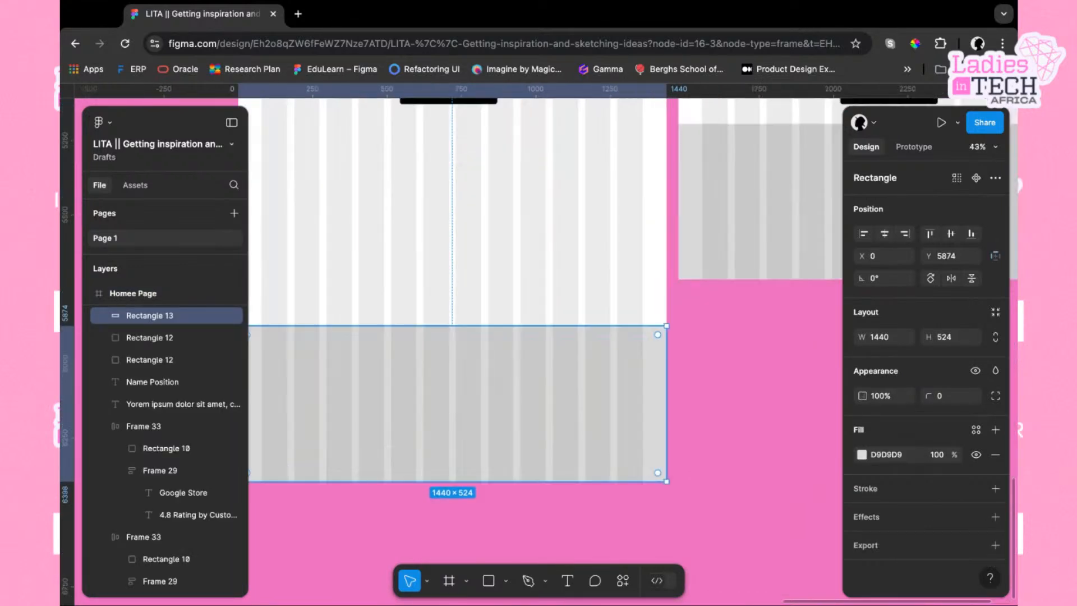
Draw a full-width 1440 × 444 rectangle below the Subscribe section and nudge it up under the button
scroll(582, 399, "up", 2)
scroll(582, 399, "left", 2)
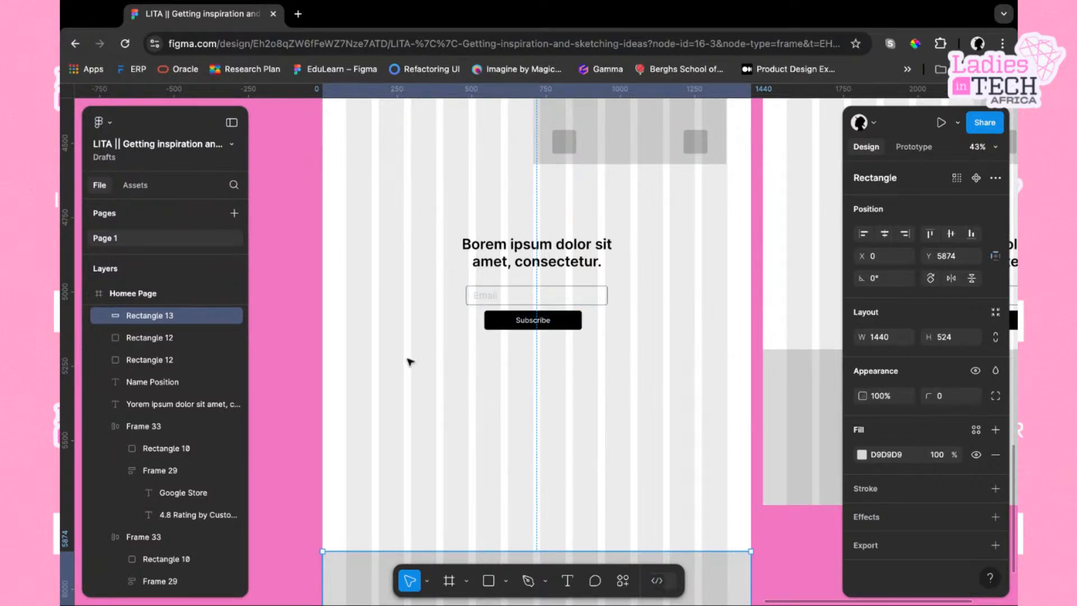
left_click(488, 581)
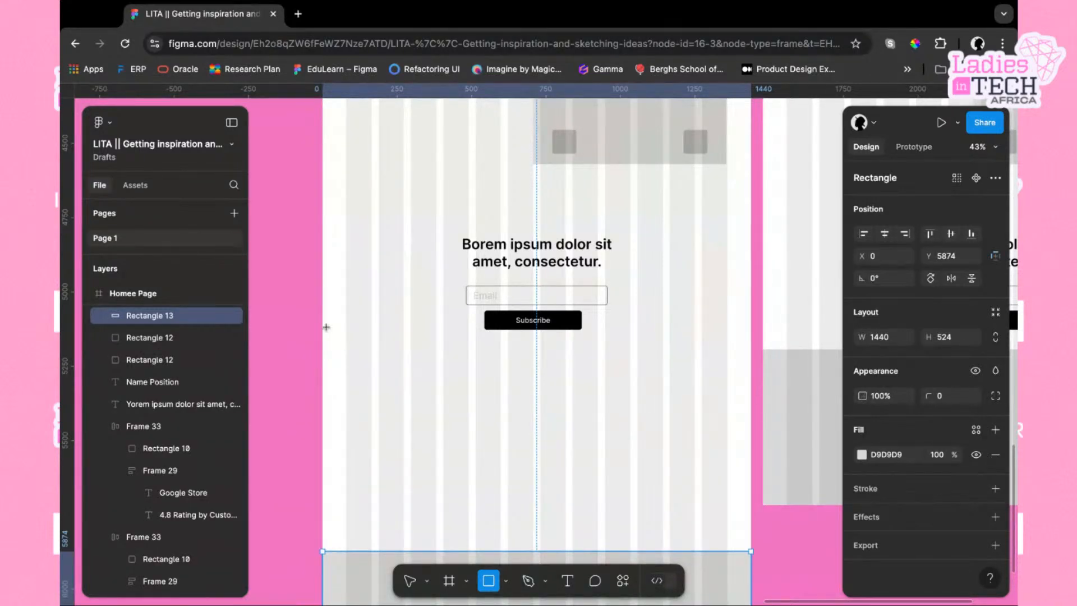
left_click_drag(326, 328, 752, 459)
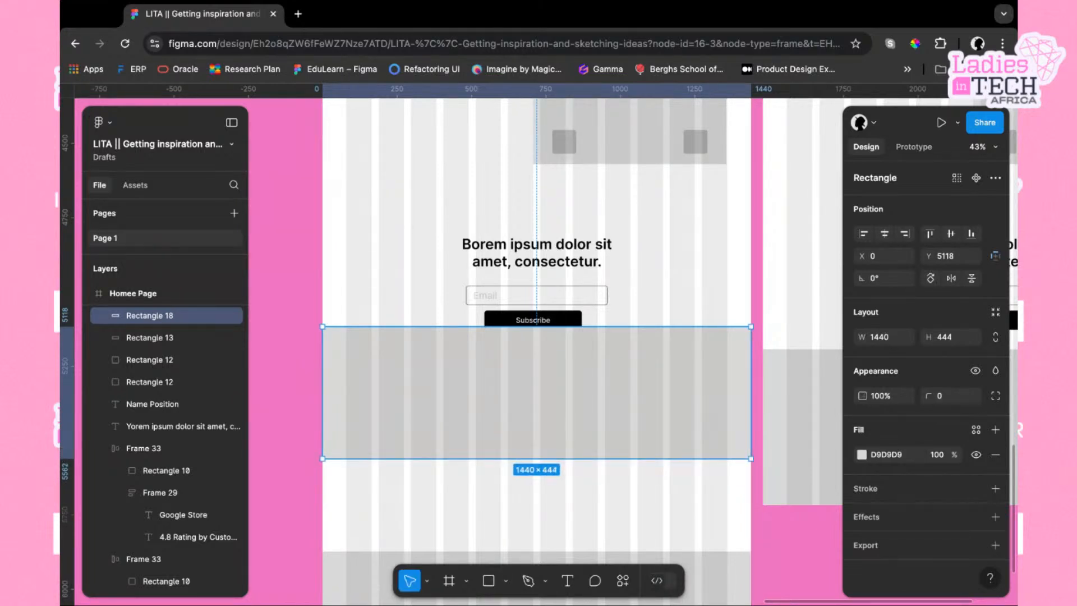
left_click_drag(719, 421, 723, 400)
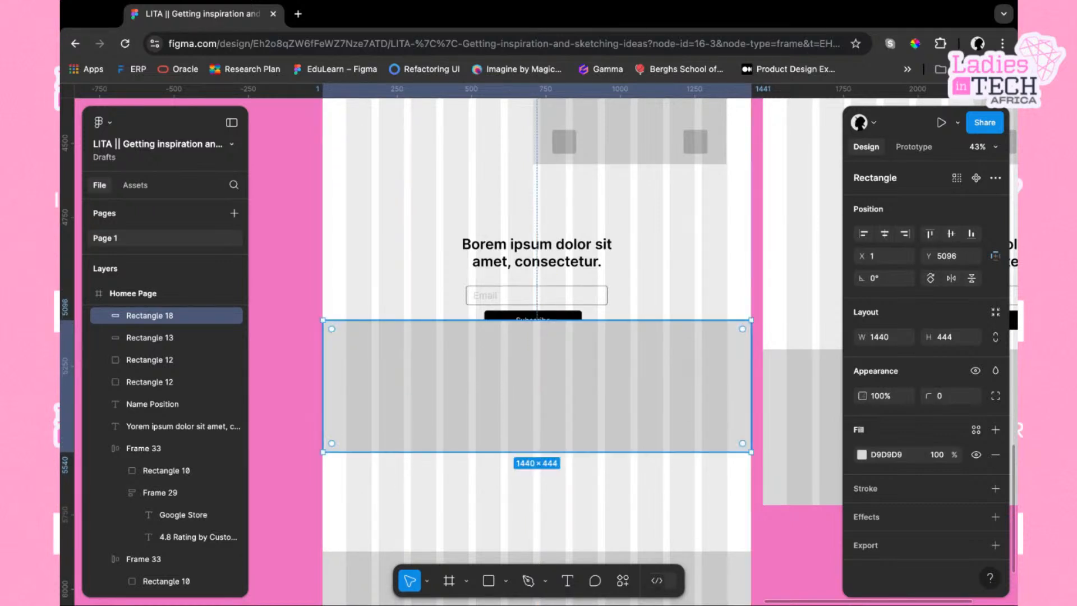
Send the new rectangle backward and darken its fill to a dark grey (686868)
right_click(618, 396)
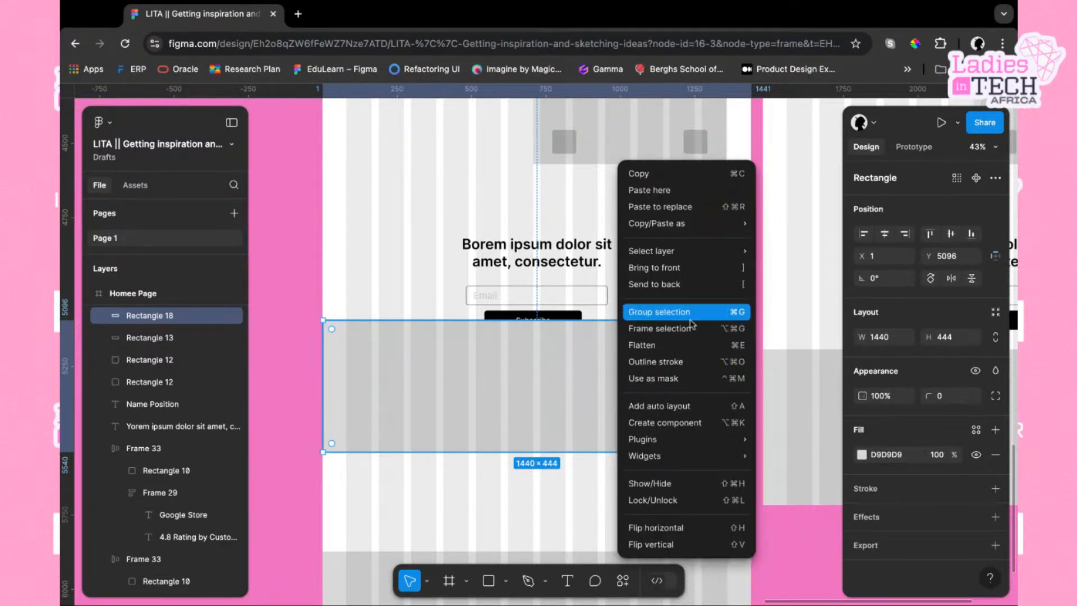
left_click(691, 284)
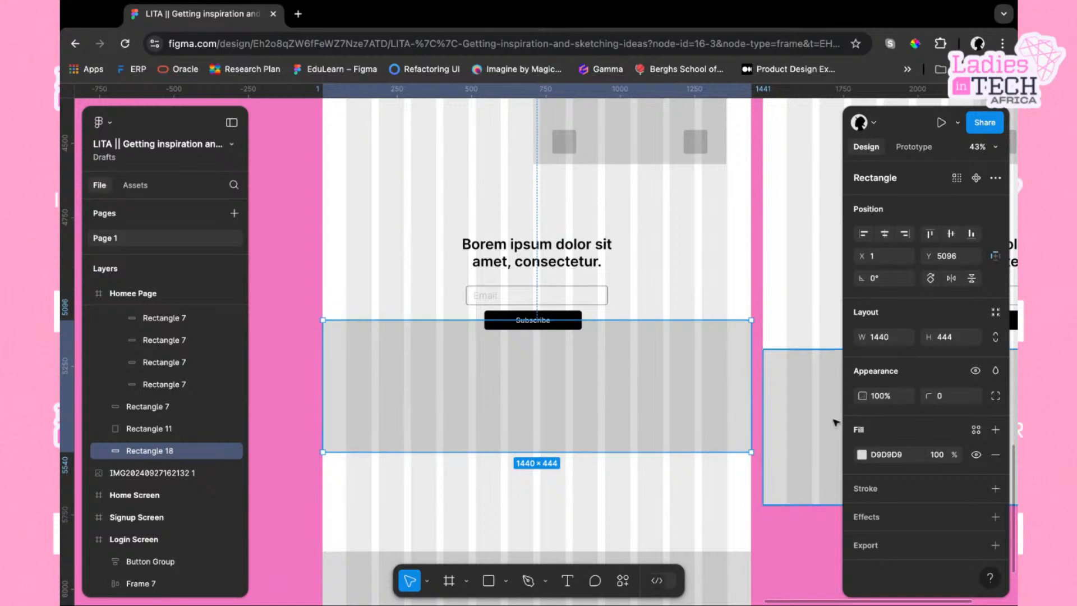
left_click(862, 455)
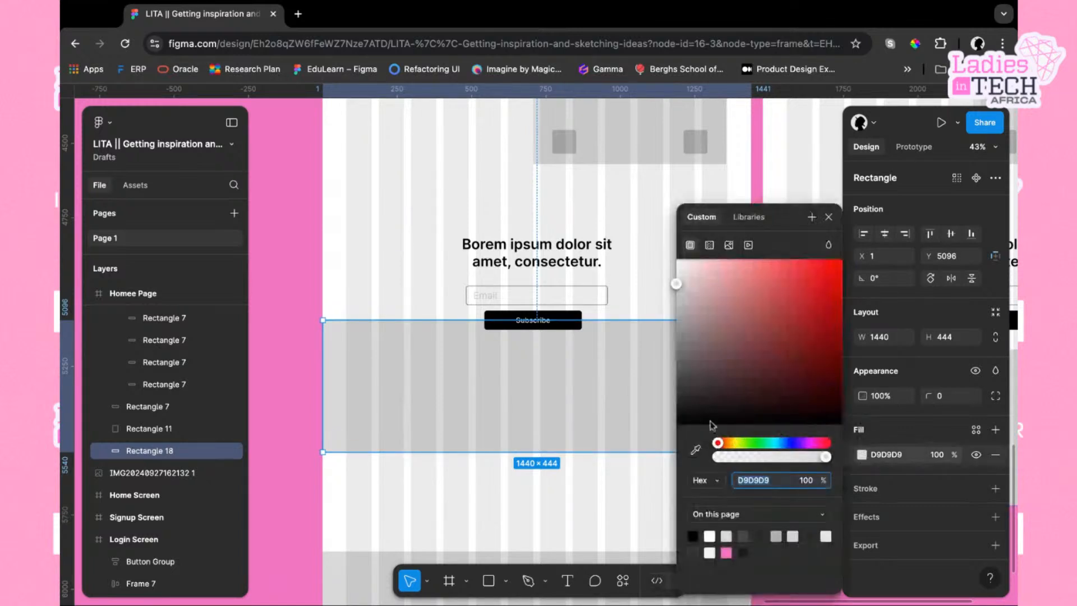
left_click_drag(677, 284, 676, 357)
left_click(648, 275)
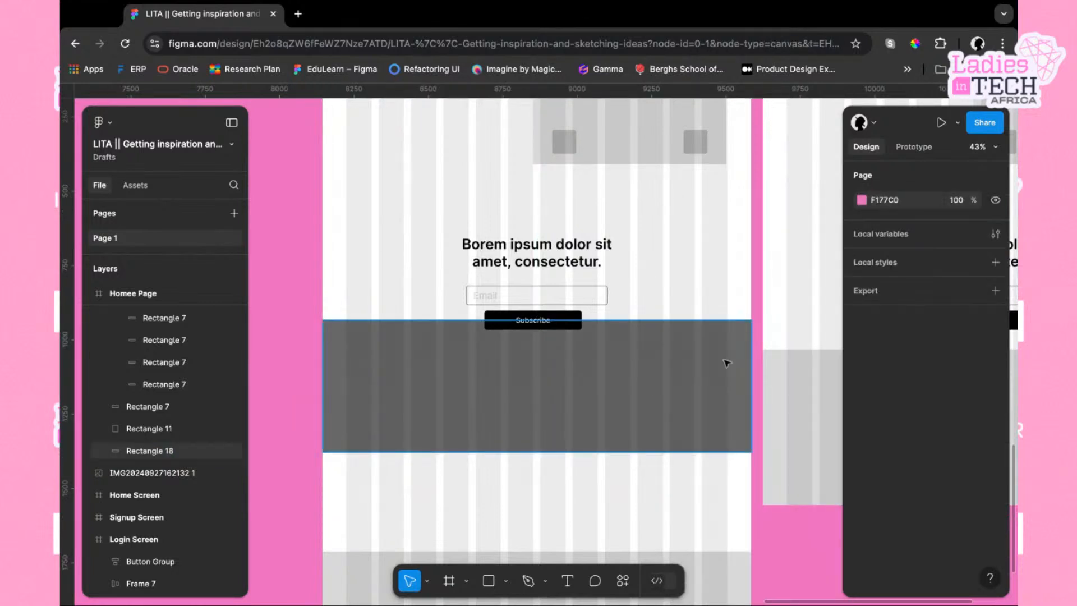
Draw two diagonal lines corner to corner across the dark rectangle to form an image placeholder cross
left_click(506, 581)
left_click(524, 457)
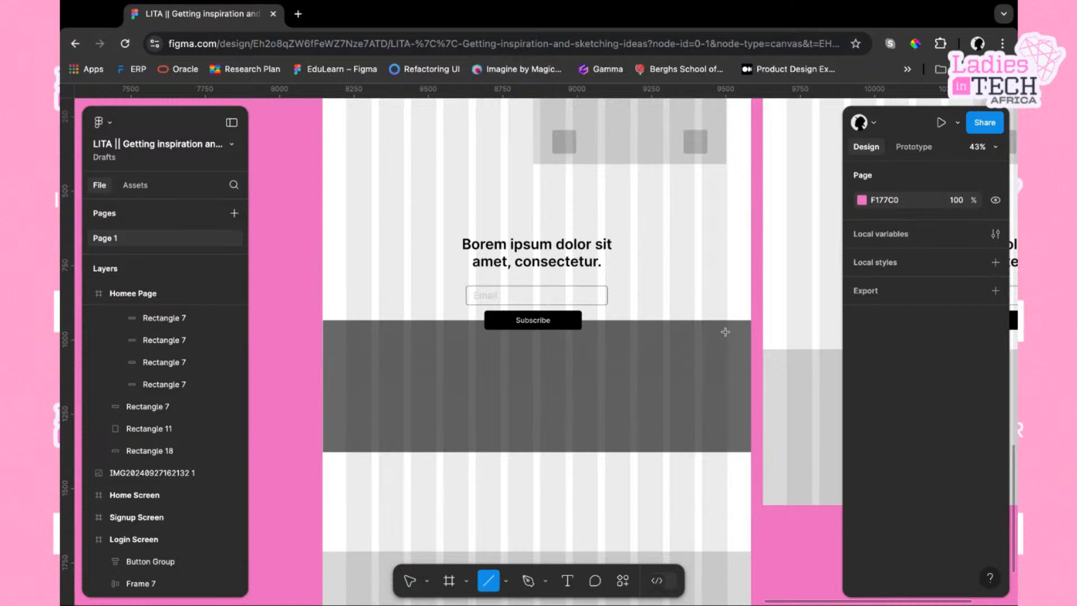
left_click_drag(749, 321, 323, 452)
left_click(397, 392)
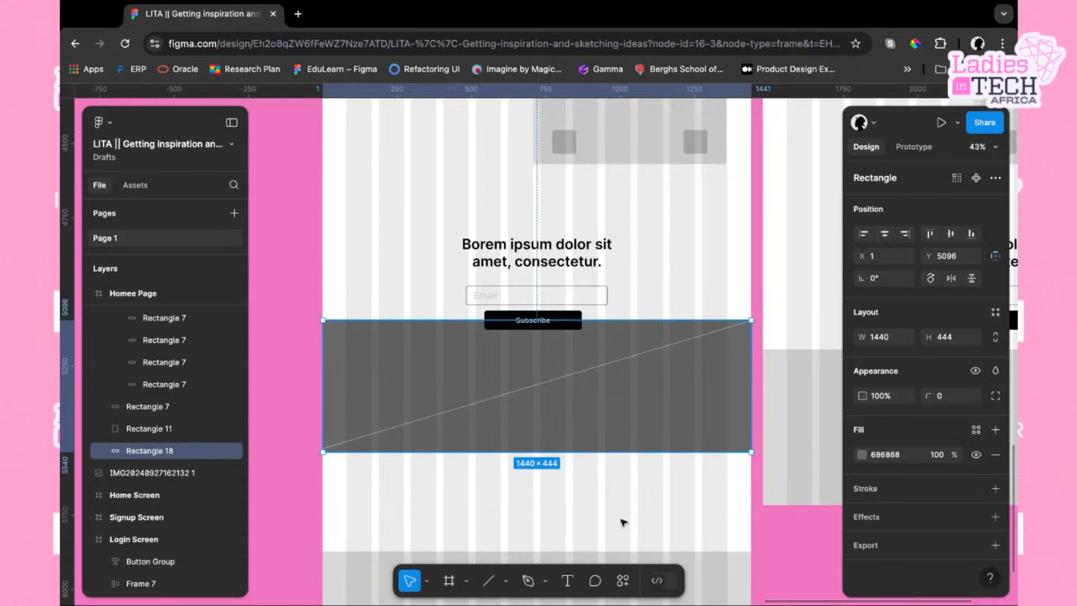
left_click(488, 580)
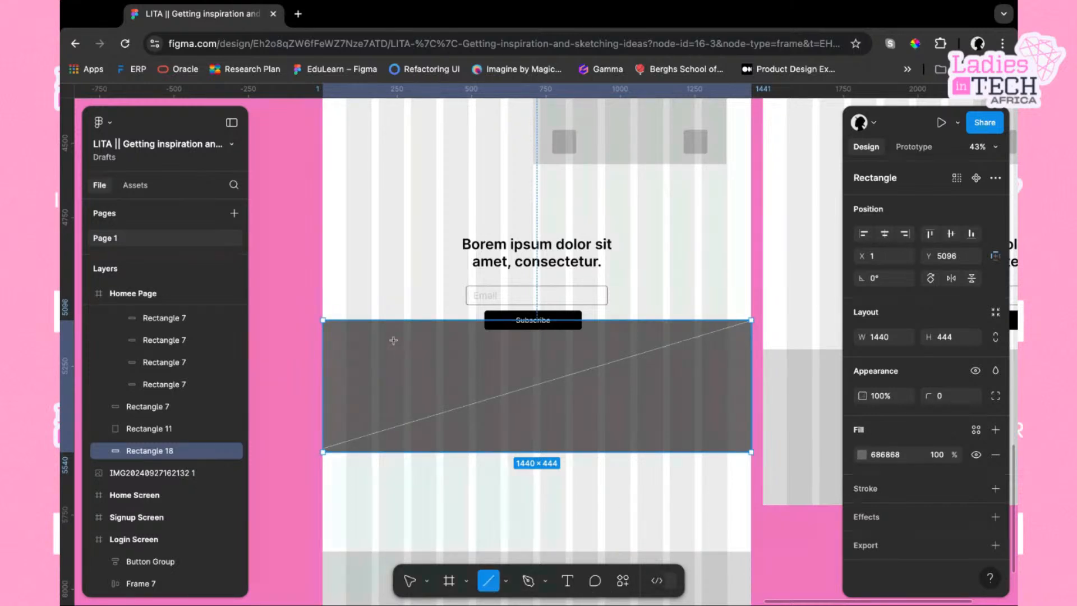
mouse_move(324, 320)
left_mouse_down()
mouse_move(715, 409)
mouse_move(728, 436)
mouse_move(750, 449)
left_mouse_up()
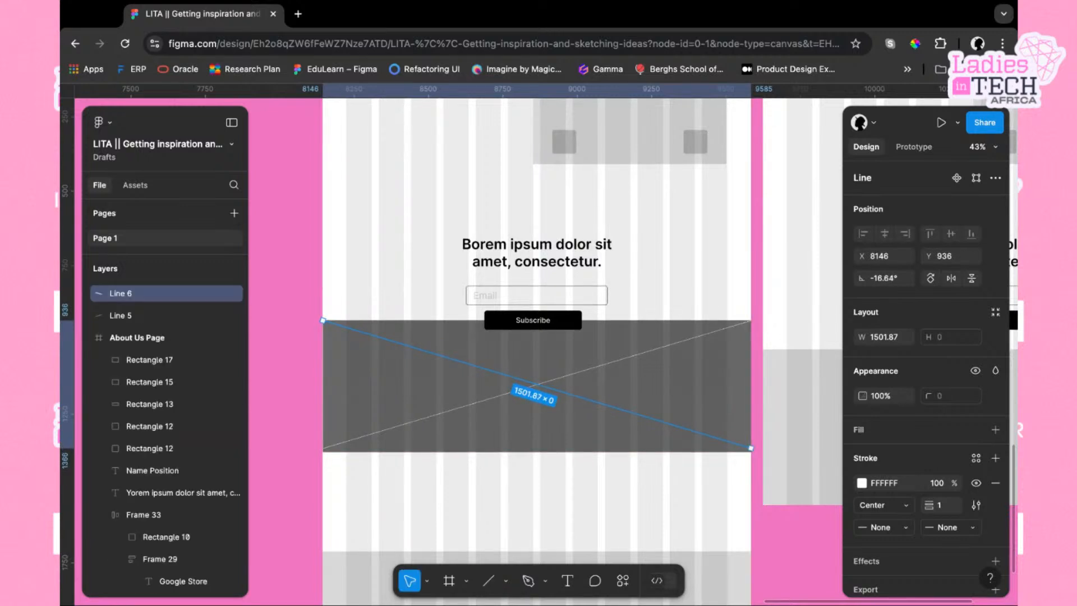
left_click(762, 414)
Move the footer rectangle up to Y 5660 so it sits just below the image placeholder
scroll(761, 416, "down", 1)
scroll(762, 416, "down", 2)
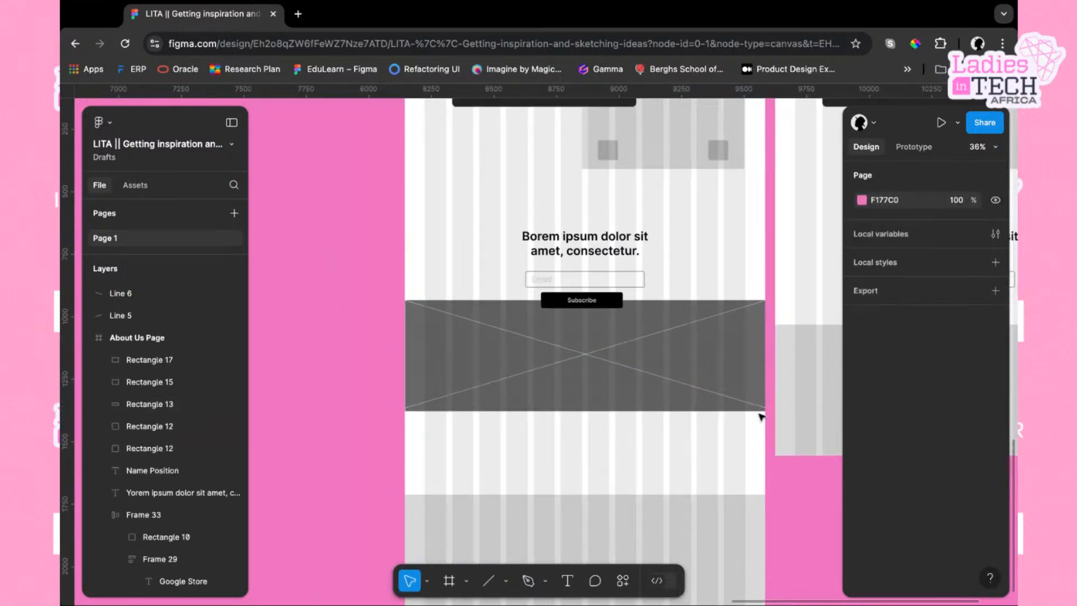
left_click(712, 514)
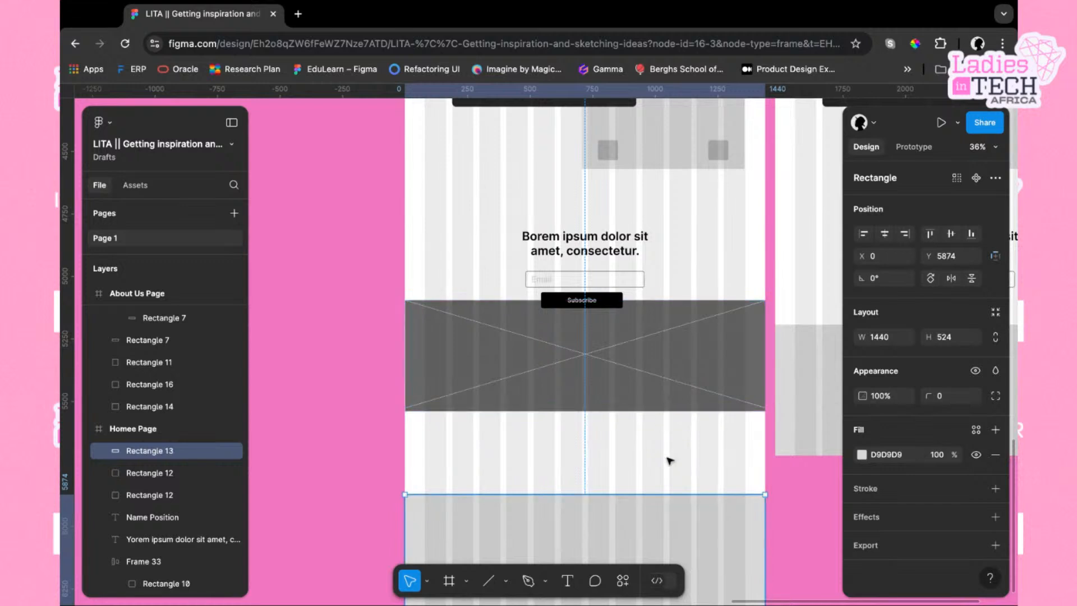
key("shift+Up")
key("shift+Up")
key("shift+Up")
key("shift+Up")
key("shift+Up")
key("shift+Up")
key("shift+Up")
key("shift+Up")
key("shift+Up")
key("shift+Up")
key("shift+Up")
key("shift+Up")
key("shift+Up")
key("shift+Up")
key("shift+Up")
key("shift+Up")
key("shift+Up")
key("shift+Up")
key("shift+Up")
key("shift+Up")
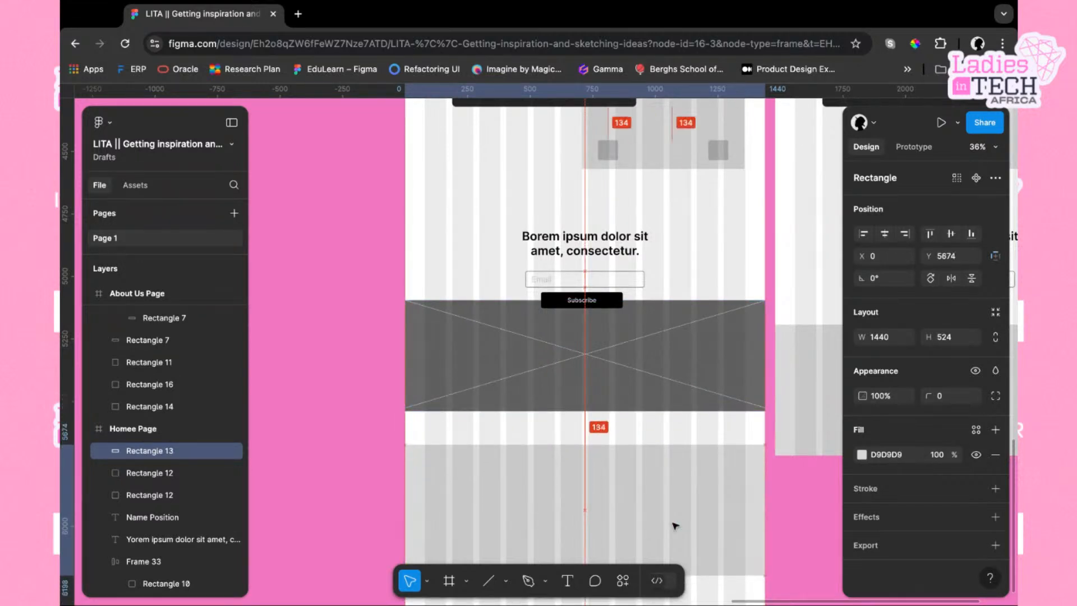
key("Up")
key("Up")
key("Up")
key("Up")
key("Up")
key("Up")
key("Up")
key("Up")
key("Up")
key("Up")
key("Up")
key("Up")
key("Up")
key("Up")
key("Up")
key("Up")
key("Up")
key("Up")
key("Up")
key("Left")
key("Left")
key("Left")
key("Left")
key("Left")
key("Left")
key("Left")
key("Left")
key("Left")
key("Left")
key("Left")
key("Left")
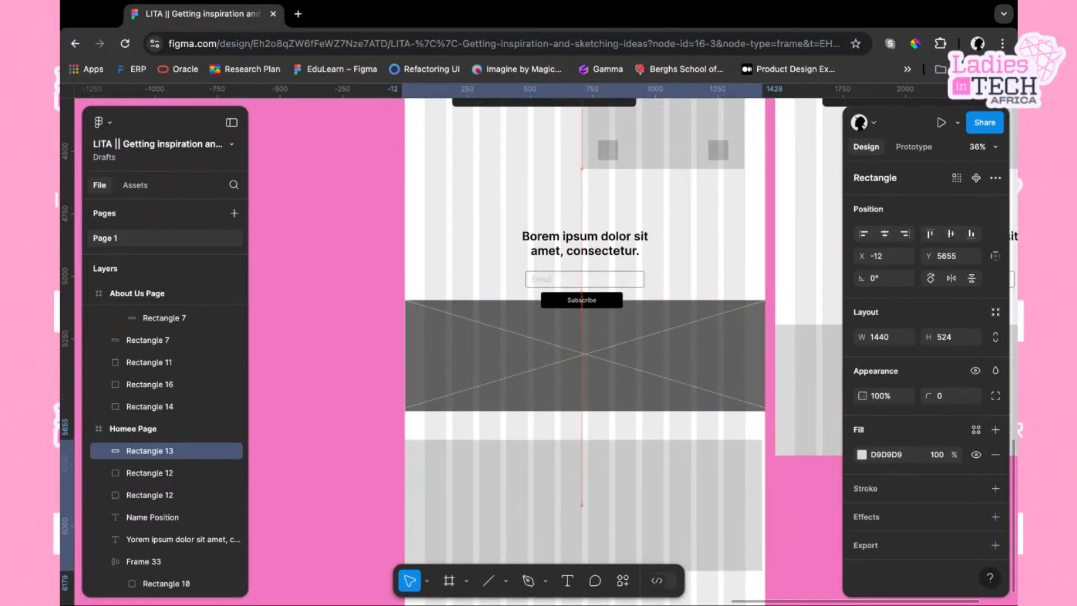
key("Up")
key("Up")
key("Up")
key("Up")
key("Up")
key("Up")
key("Up")
key("Up")
key("Up")
key("Up")
key("Up")
key("Up")
key("Up")
key("Up")
key("Right")
key("Right")
key("Right")
key("Right")
key("Right")
key("Right")
key("Right")
key("Right")
key("Right")
key("Right")
key("Right")
key("Right")
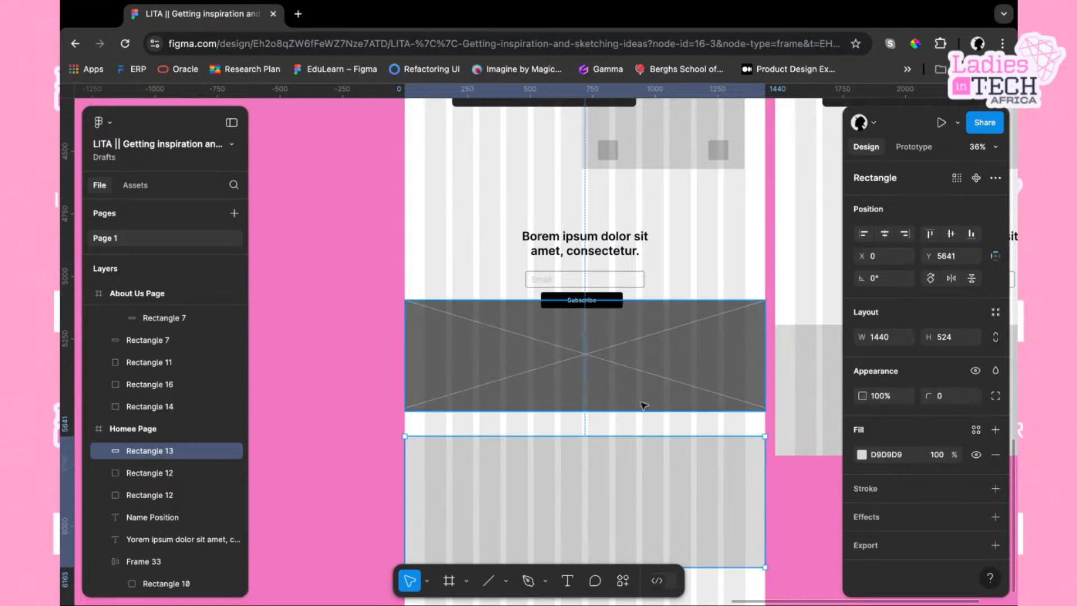
key("alt")
key("Down")
key("Down")
key("Down")
key("Down")
key("Down")
key("Down")
key("Down")
key("Down")
key("Down")
key("Down")
key("Down")
key("Down")
key("Down")
key("Down")
key("Down")
key("Down")
key("Down")
key("Down")
key("Down")
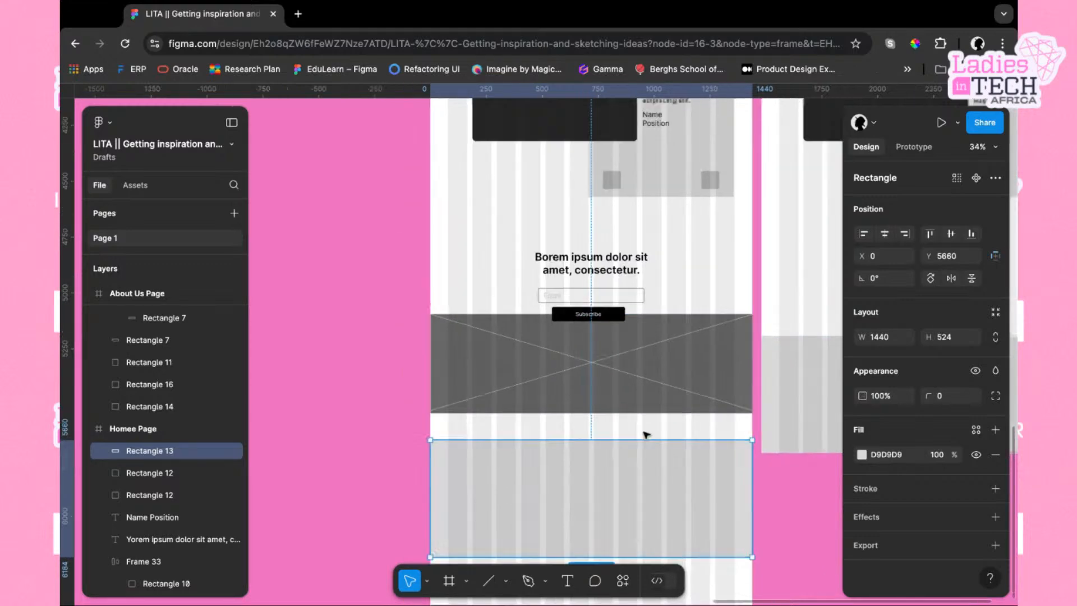
Select the Homee Page frame and shrink its height to 6184 to end at the footer
scroll(645, 435, "down", 5)
scroll(627, 292, "up", 5)
scroll(627, 292, "up", 10)
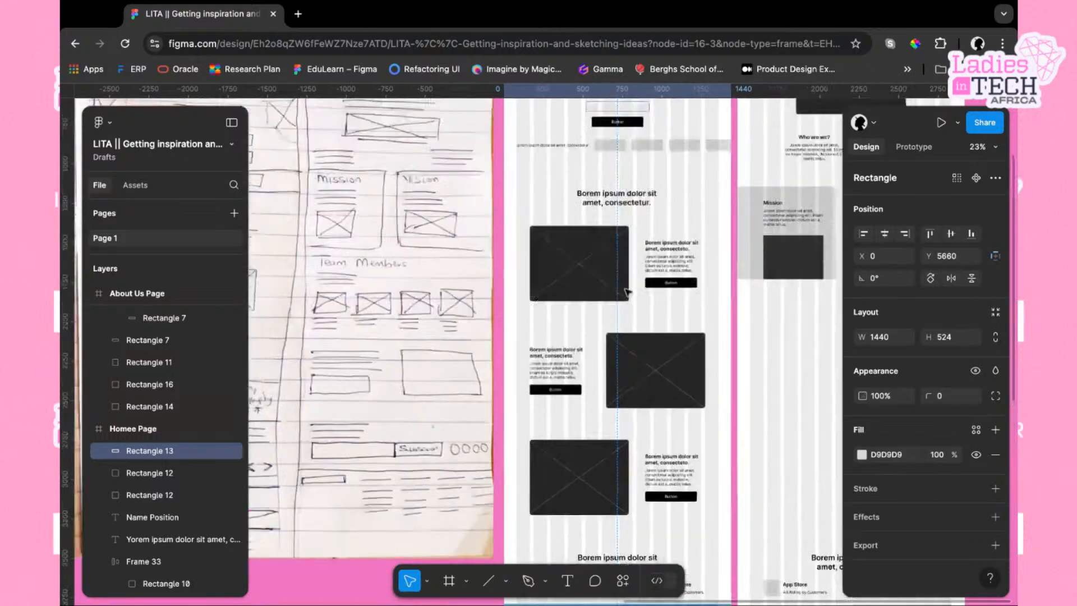
scroll(662, 286, "right", 5)
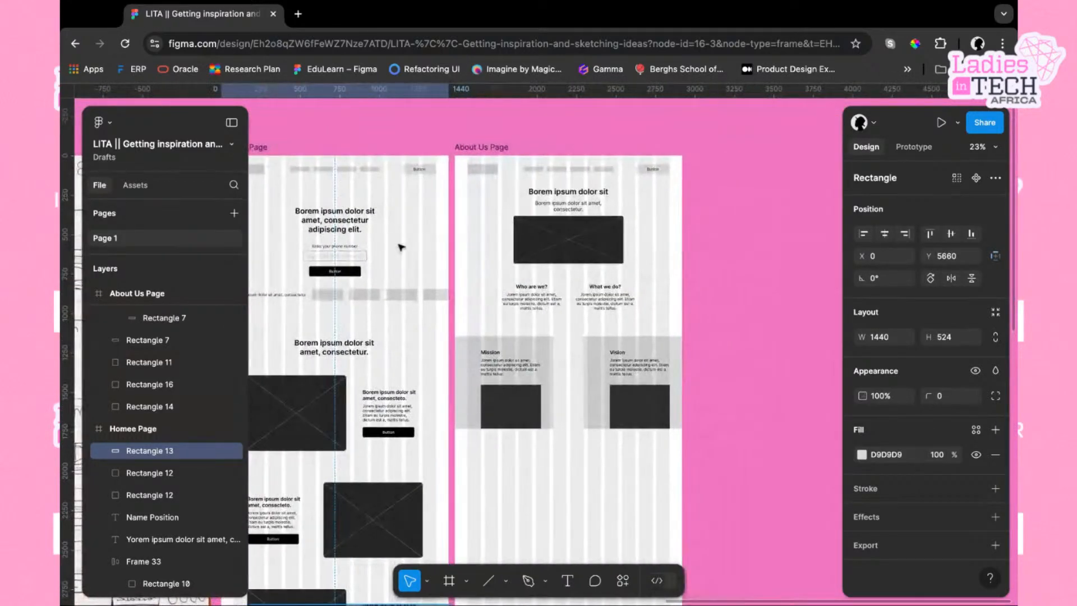
scroll(537, 274, "left", 2)
left_click(298, 156)
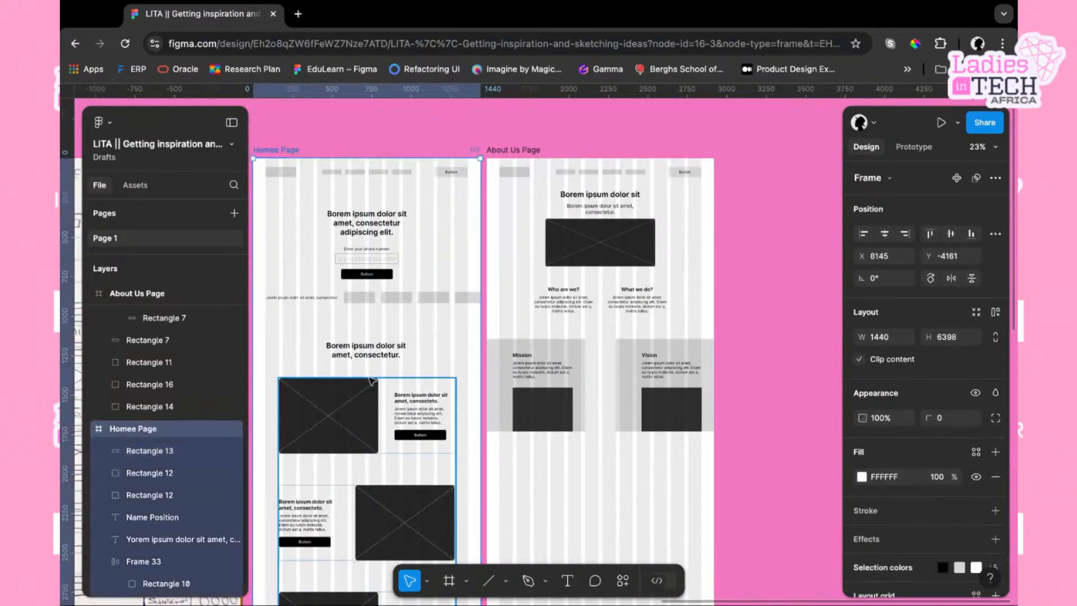
scroll(371, 382, "down", 5)
scroll(371, 381, "left", 2)
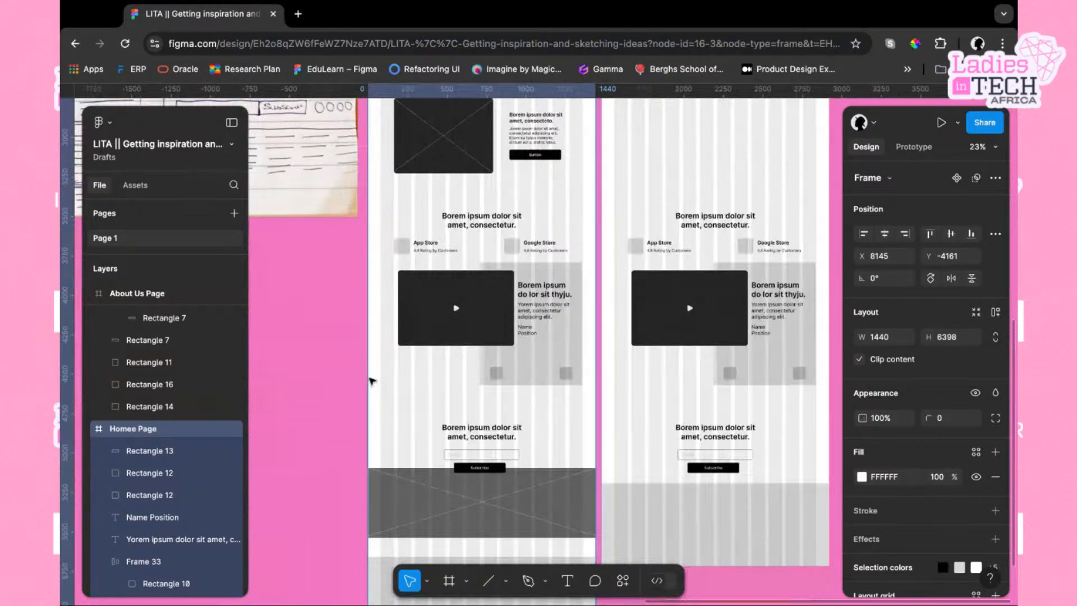
scroll(372, 381, "down", 3)
left_click_drag(505, 548, 505, 514)
scroll(530, 460, "up", 1)
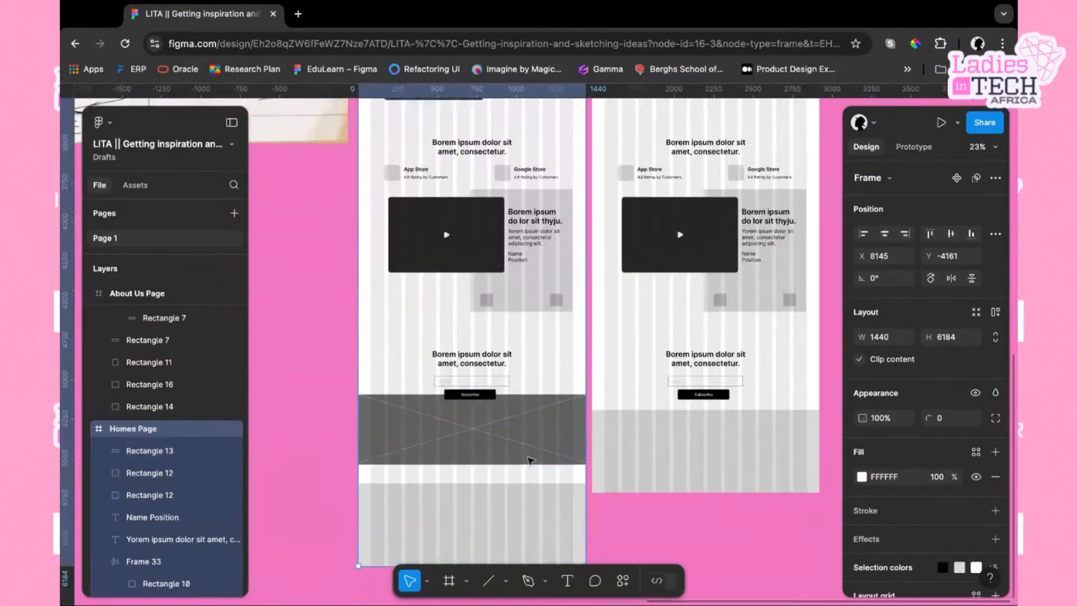
Compare the hand-drawn sketch with the Homee Page and About Us Page wireframes
left_click(640, 519)
scroll(640, 519, "up", 3)
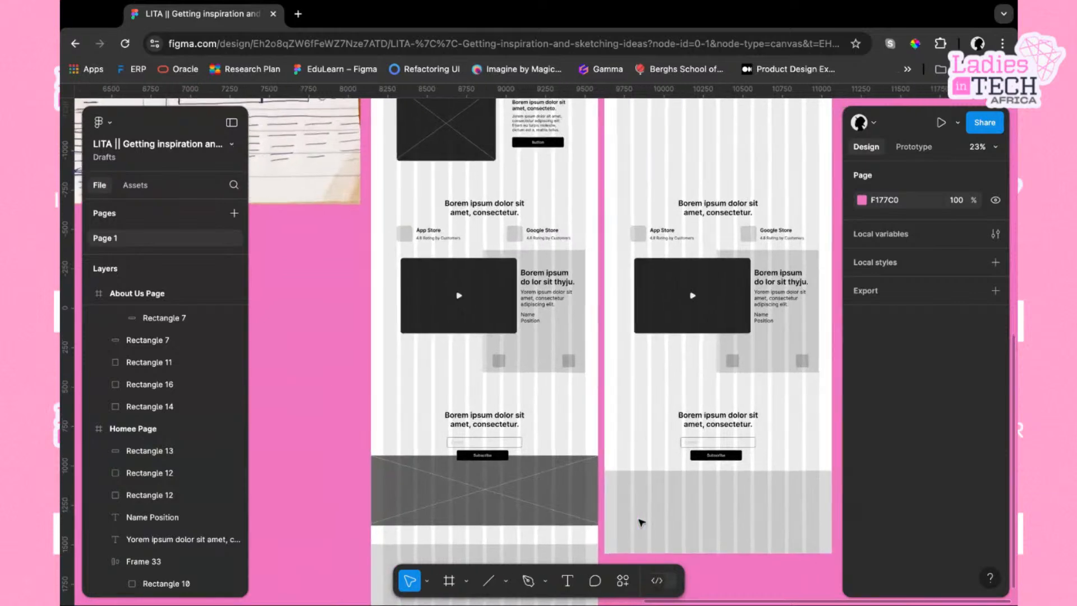
scroll(641, 523, "left", 8)
scroll(582, 498, "up", 1)
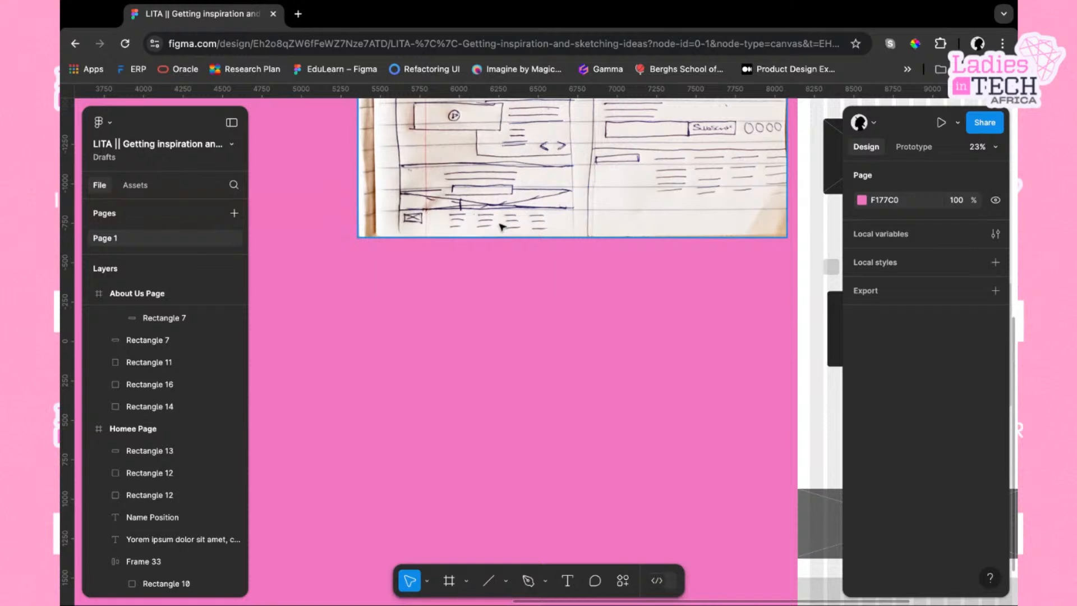
scroll(653, 235, "right", 10)
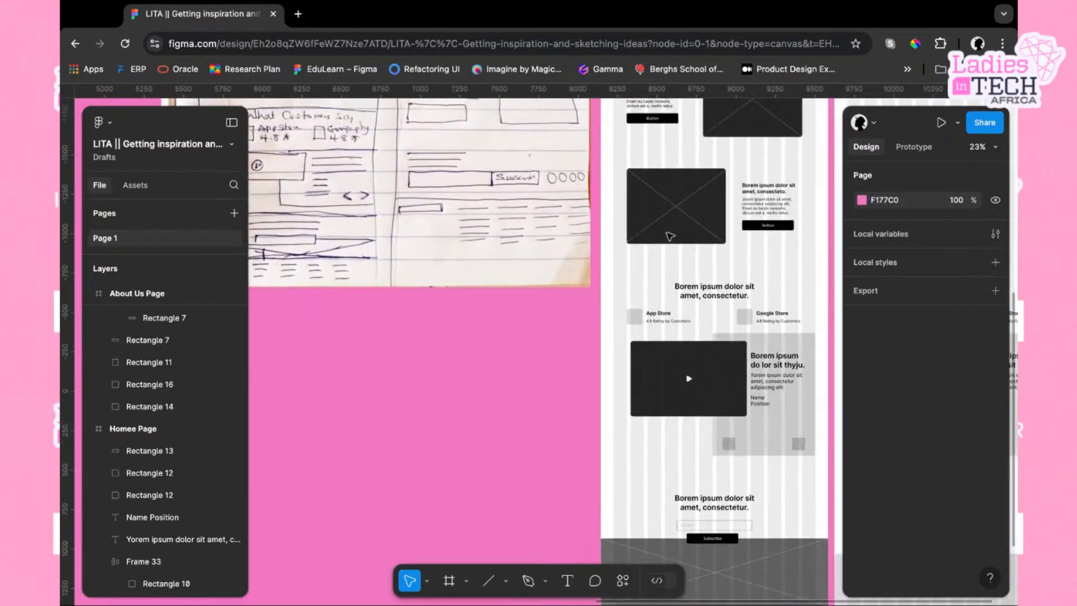
scroll(669, 236, "up", 5)
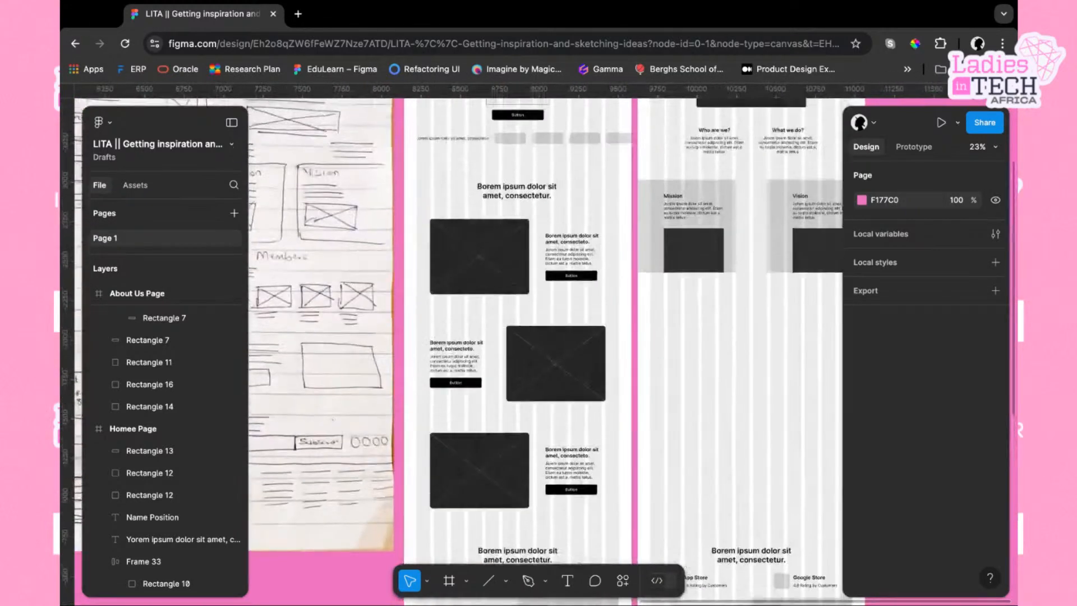
scroll(328, 306, "down", 2)
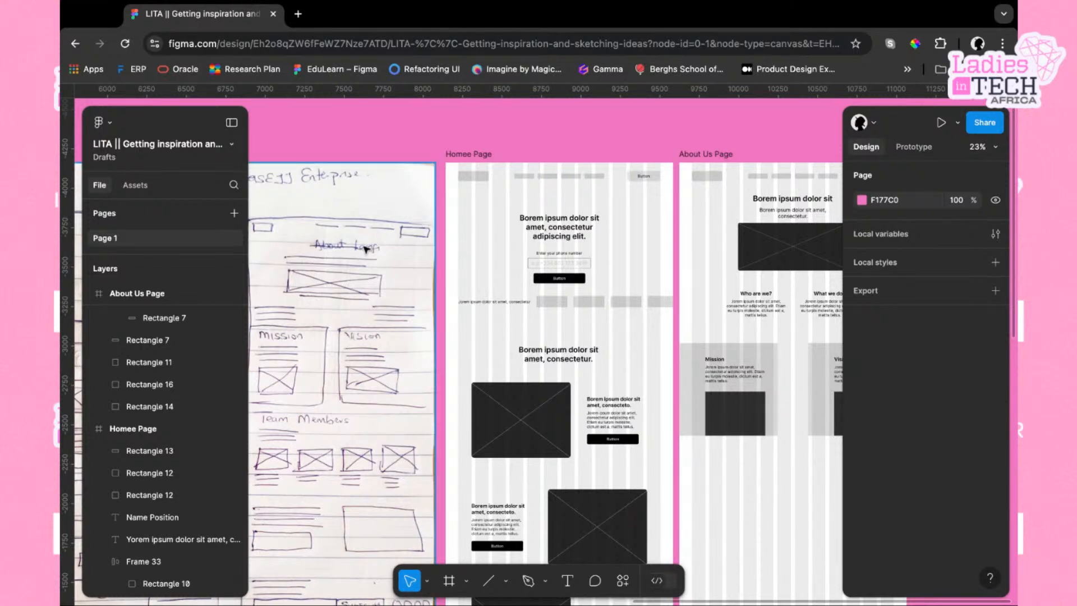
scroll(348, 291, "down", 1)
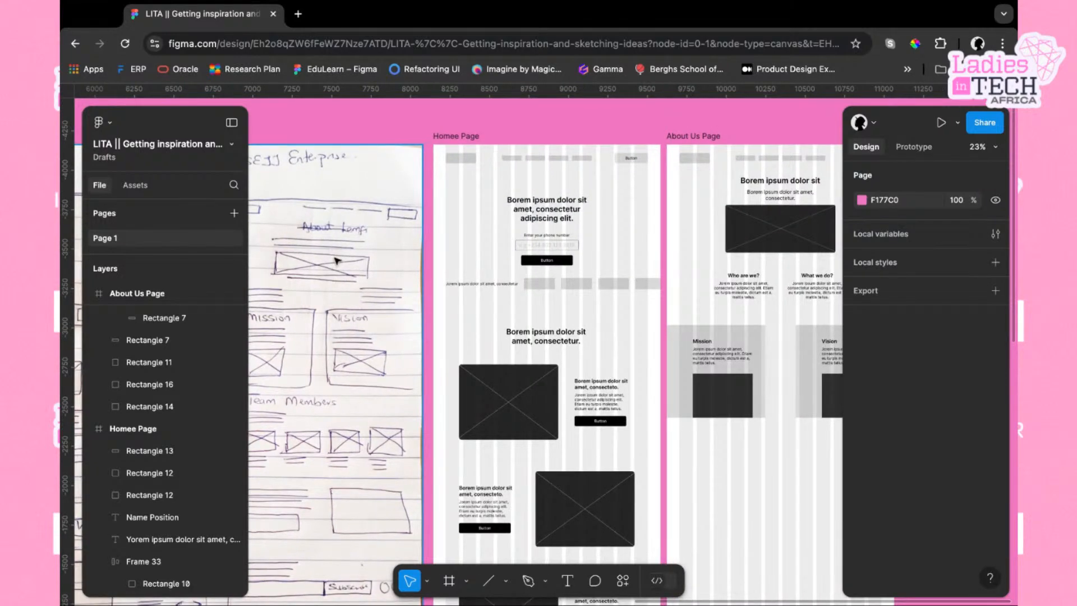
Examine the About Us Page's Who are we, What we do, Mission and Vision sections against the sketch
scroll(336, 261, "right", 1)
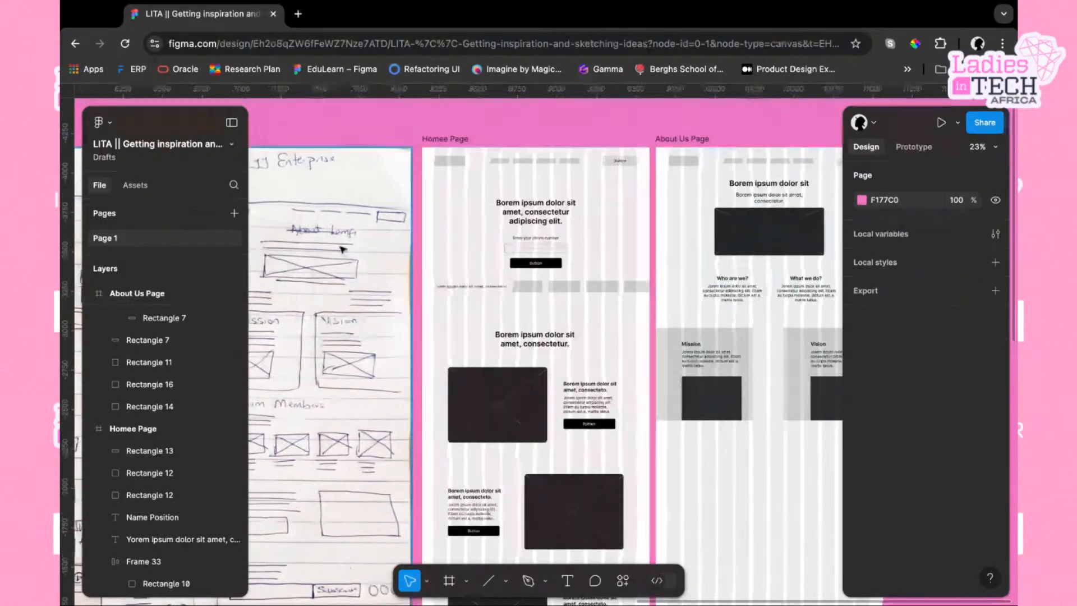
scroll(327, 254, "down", 1)
scroll(327, 253, "left", 1)
scroll(327, 254, "down", 1)
scroll(328, 253, "left", 1)
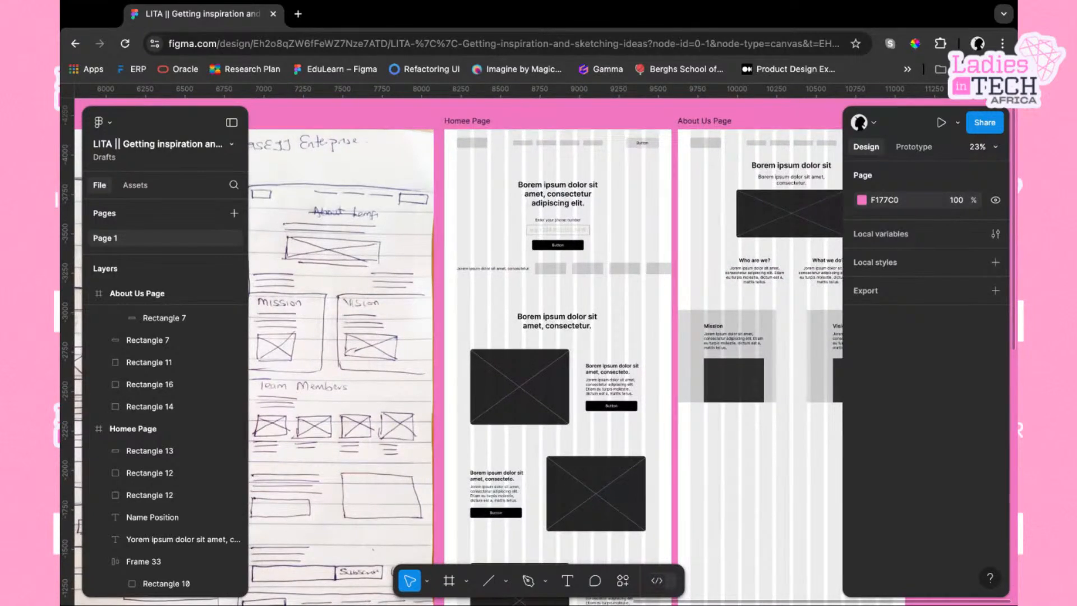
scroll(545, 353, "down", 1)
scroll(544, 353, "right", 1)
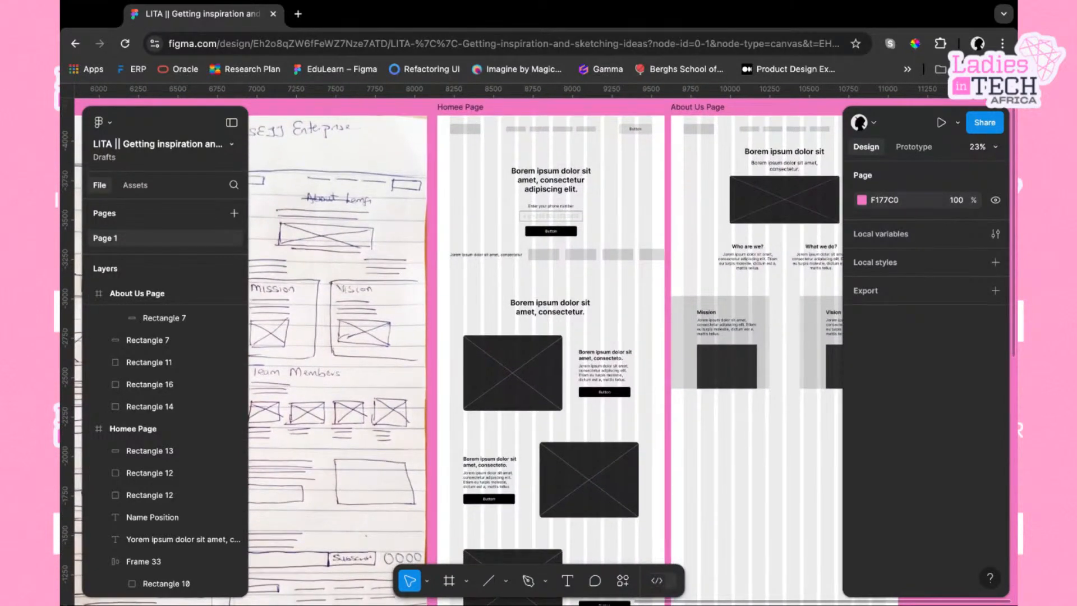
scroll(343, 255, "down", 1)
scroll(342, 255, "left", 1)
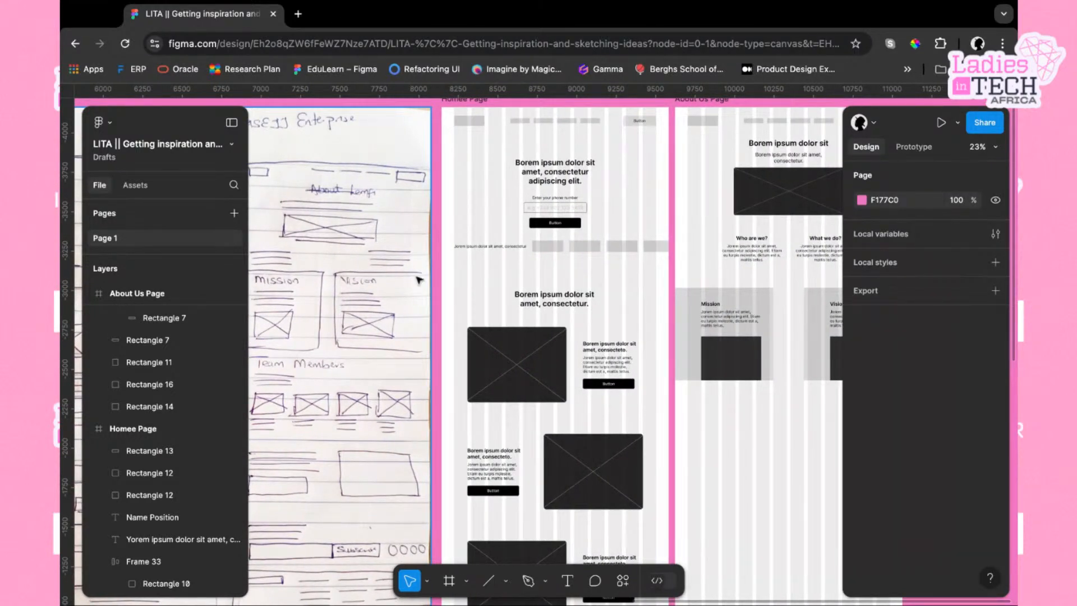
scroll(415, 279, "down", 2)
scroll(415, 279, "left", 1)
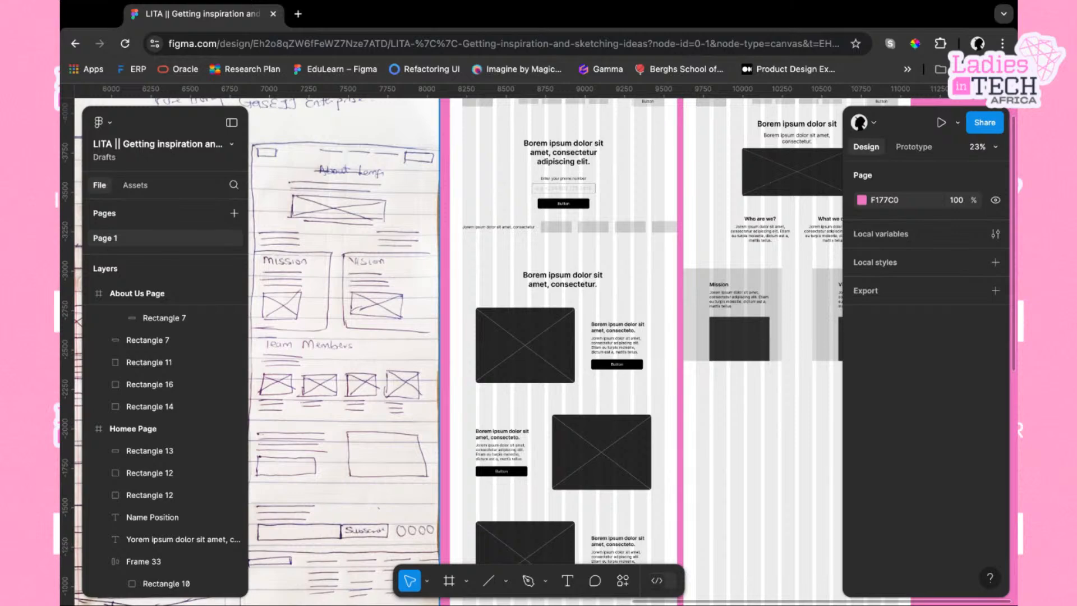
scroll(727, 327, "right", 5)
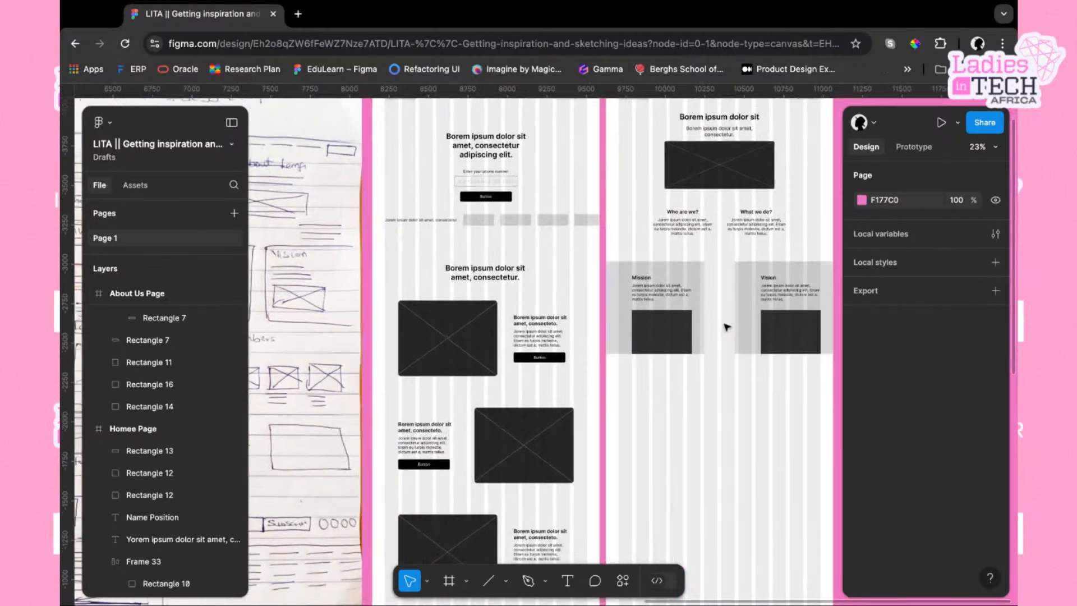
scroll(727, 327, "right", 2)
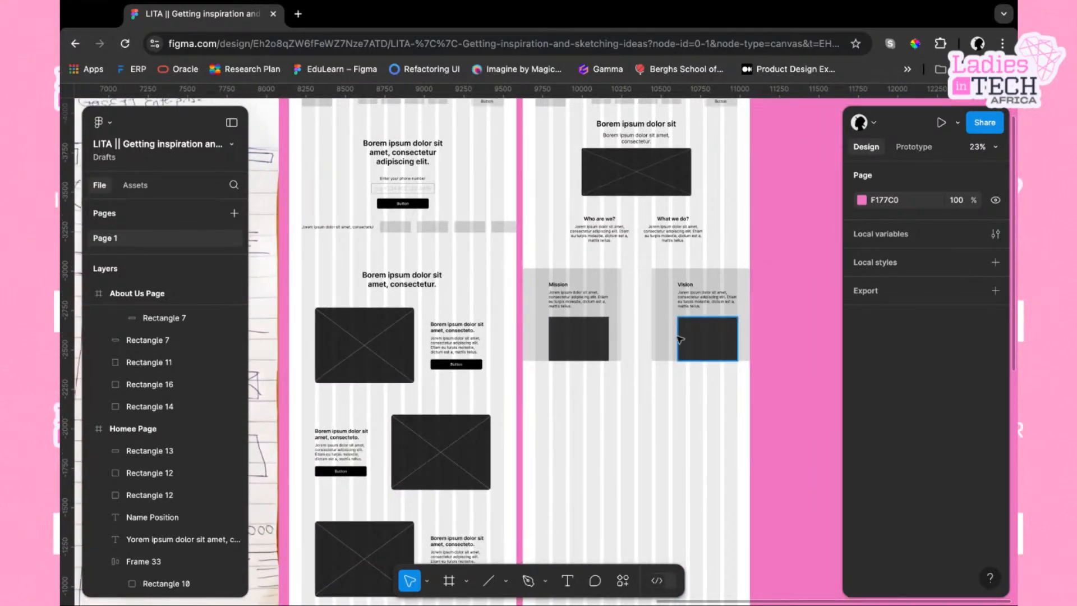
scroll(680, 339, "up", 3)
scroll(681, 339, "right", 1)
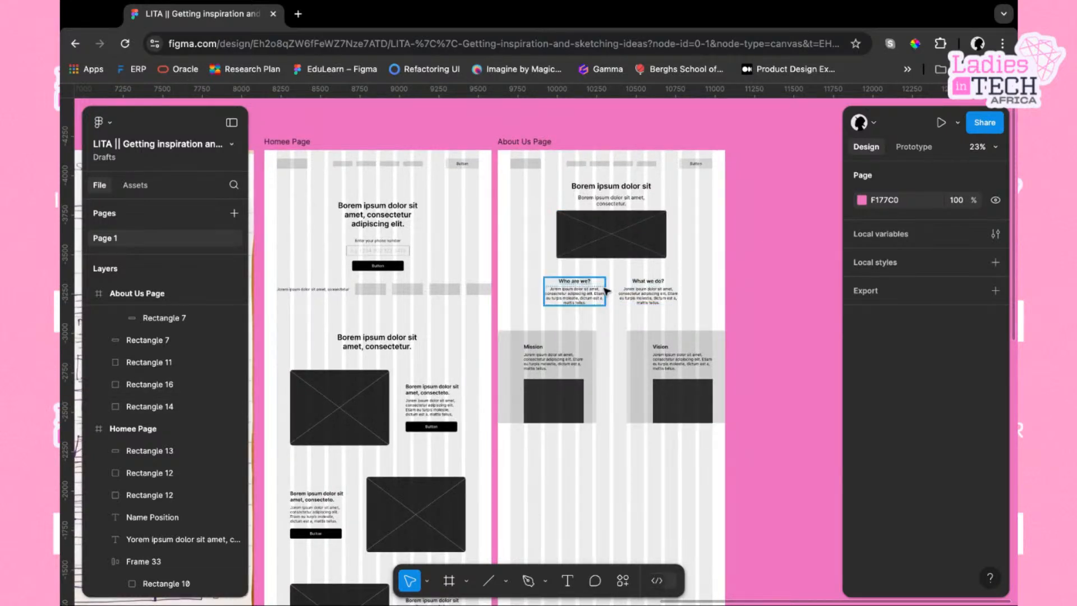
scroll(595, 286, "right", 2)
scroll(607, 292, "up", 2)
scroll(606, 291, "up", 4)
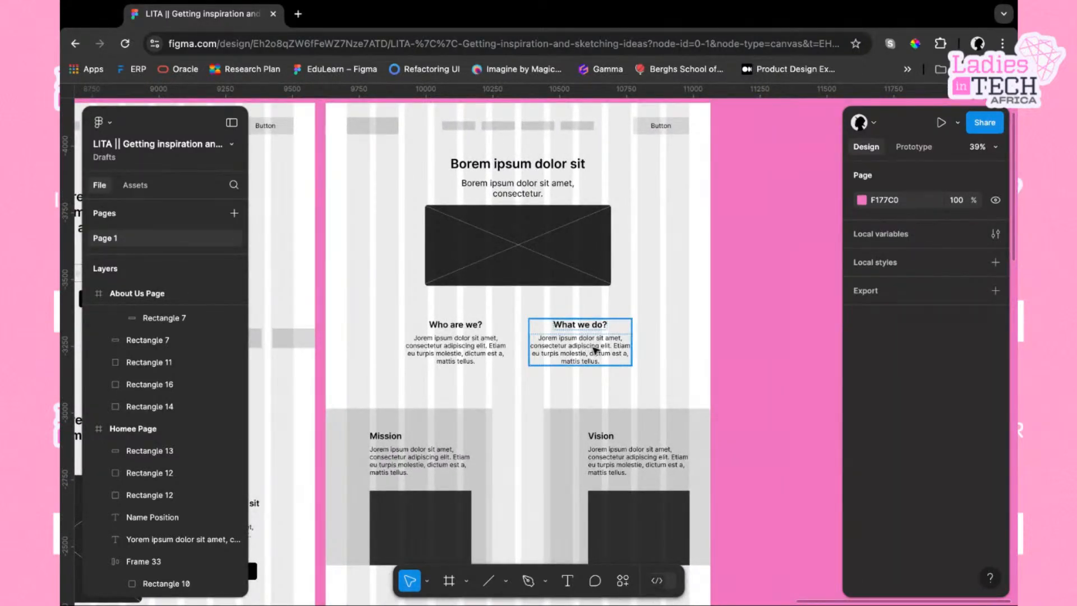
scroll(613, 305, "down", 2)
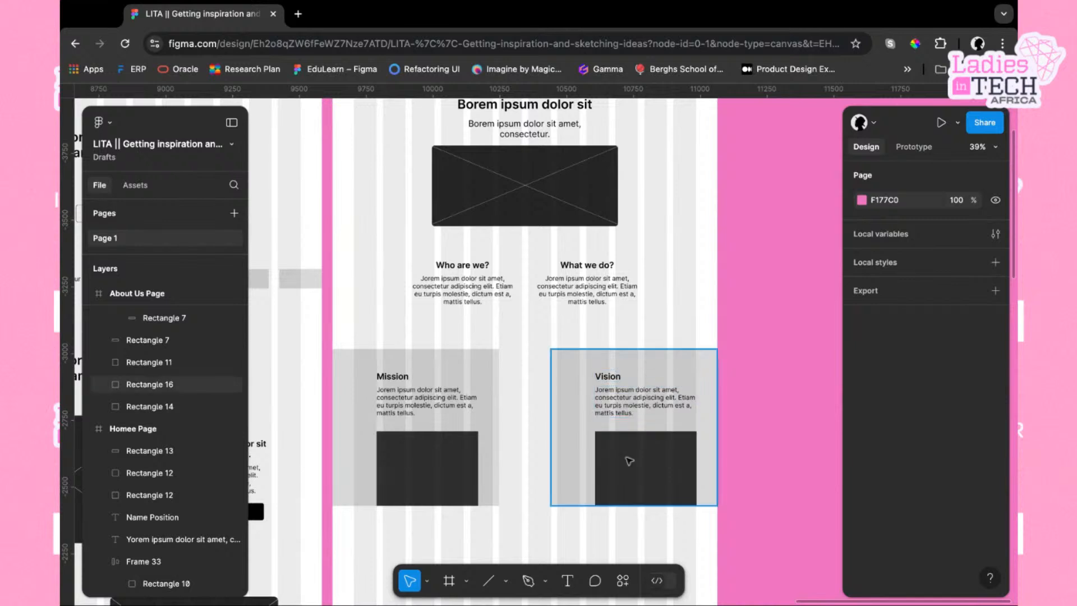
scroll(633, 483, "down", 3)
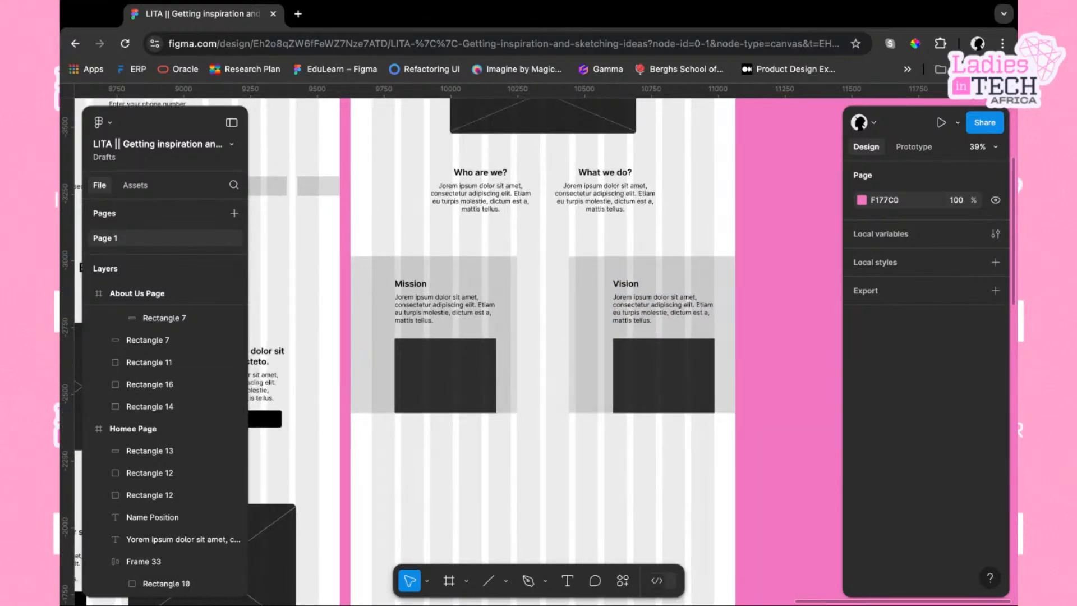
scroll(632, 483, "down", 2)
scroll(632, 482, "down", 1)
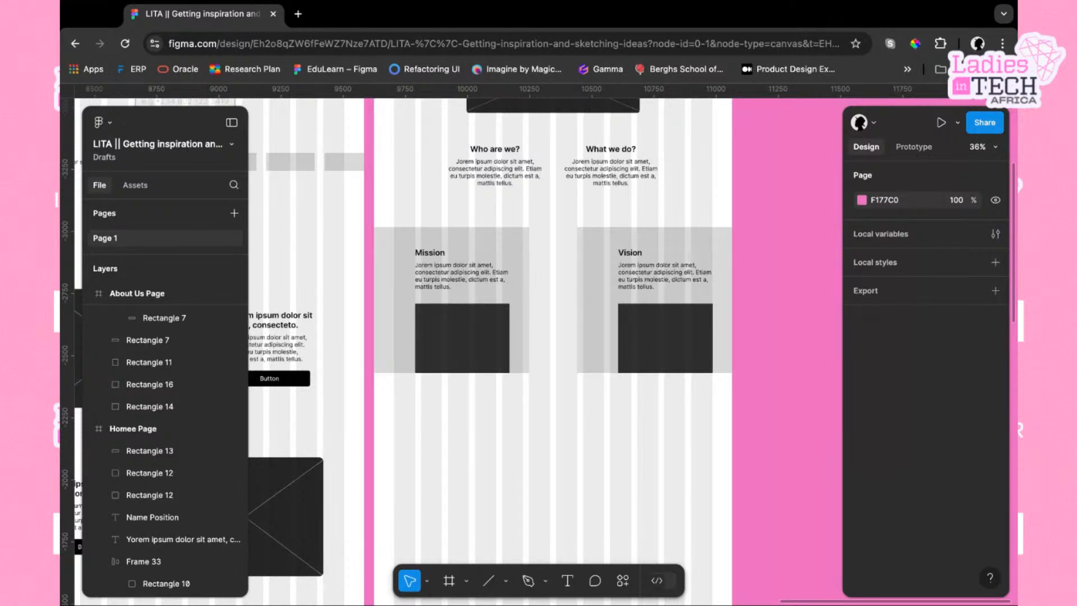
scroll(396, 216, "left", 3)
Copy the 'Borem ipsum dolor sit amet, consectetur.' heading from the Homee Page and paste it into the About Us Page
left_click(396, 216)
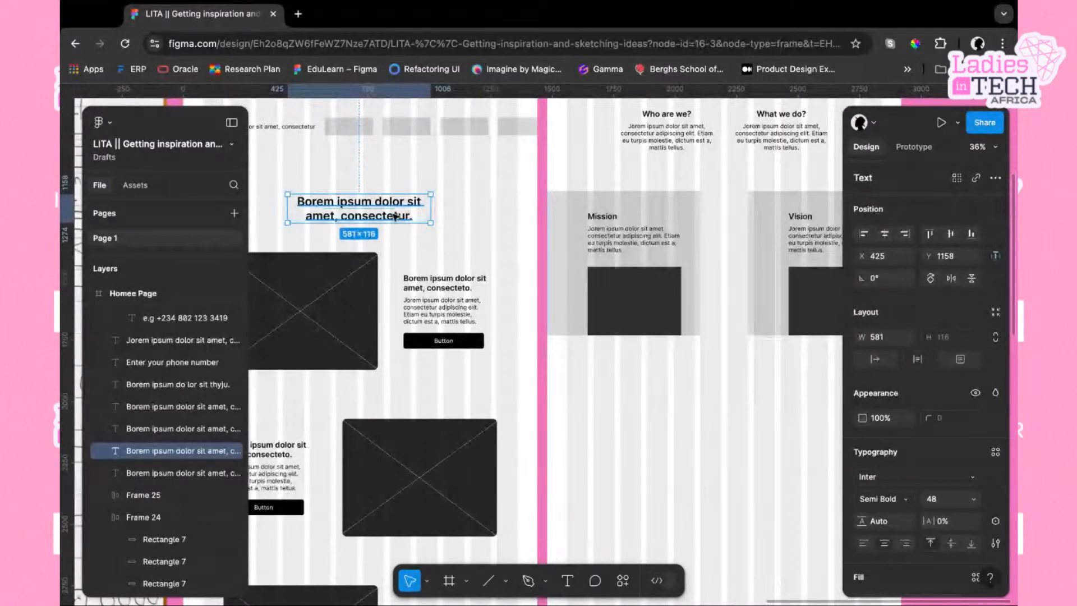
right_click(399, 216)
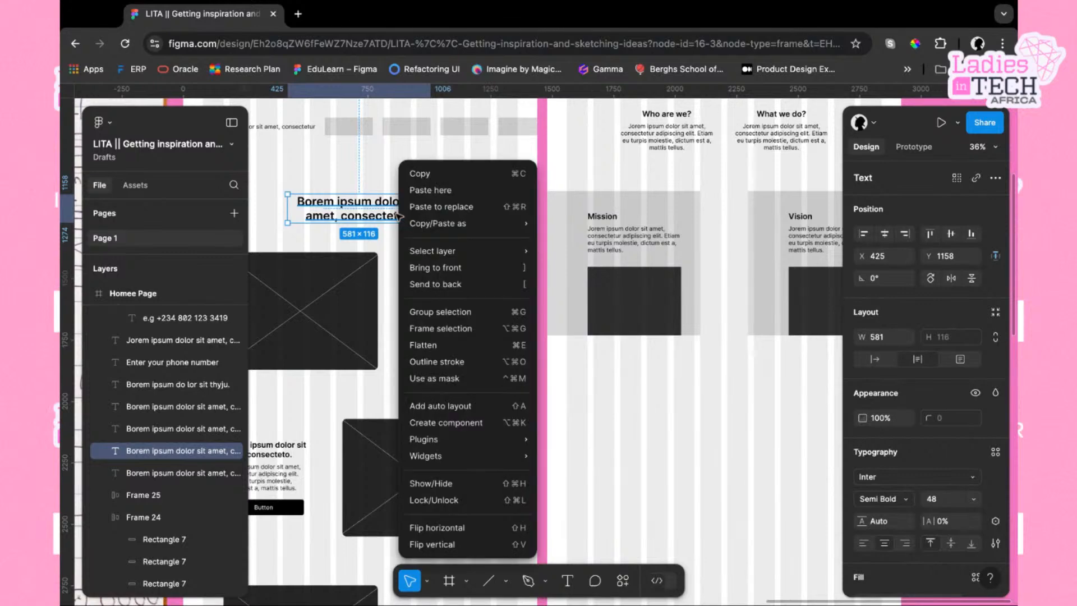
left_click(443, 177)
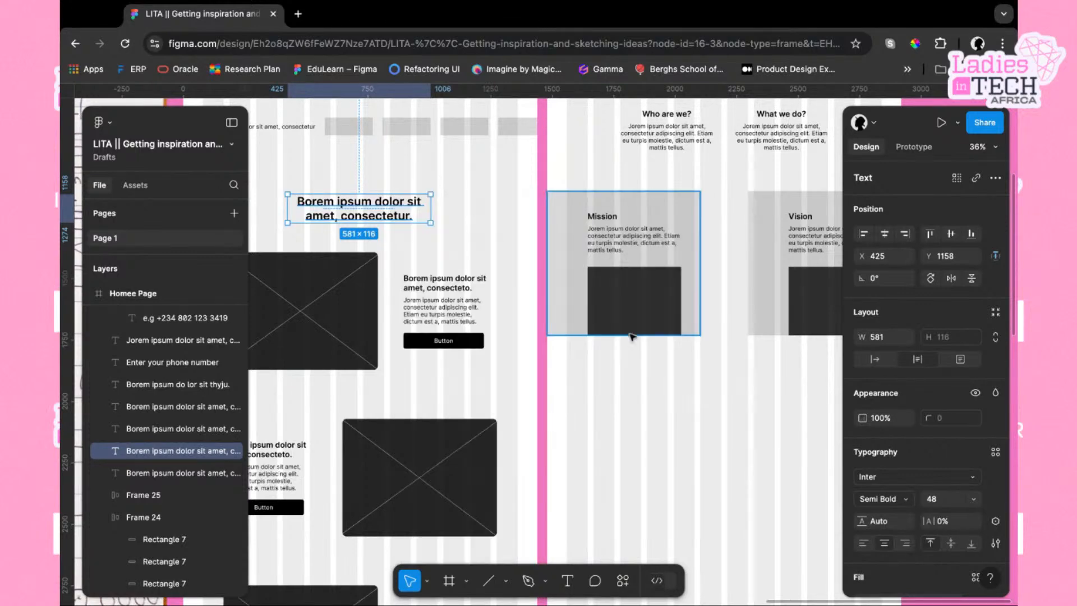
scroll(632, 337, "right", 2)
scroll(632, 337, "down", 1)
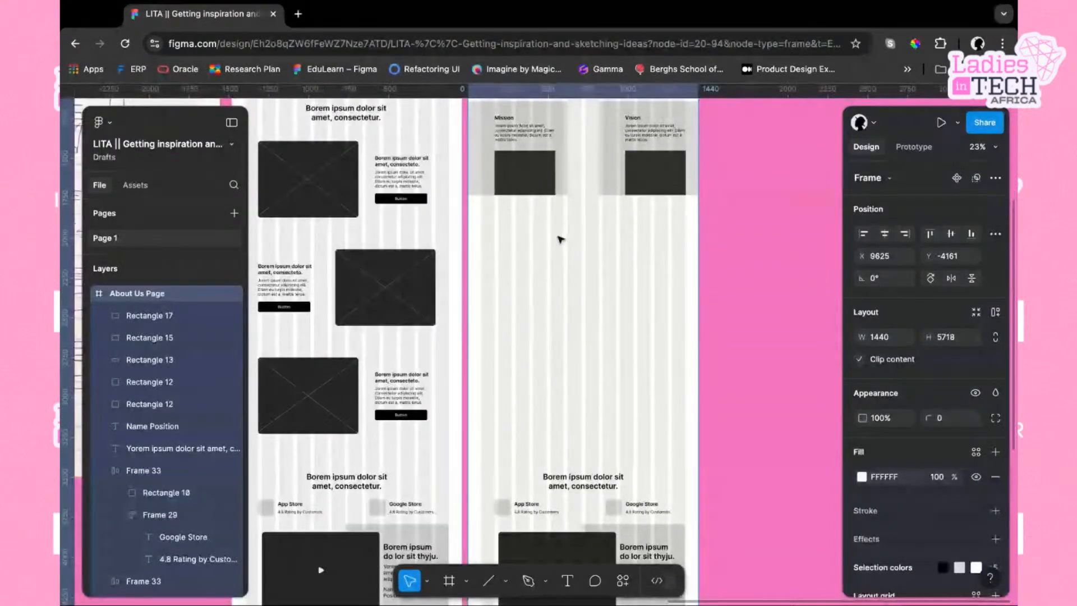
right_click(565, 247)
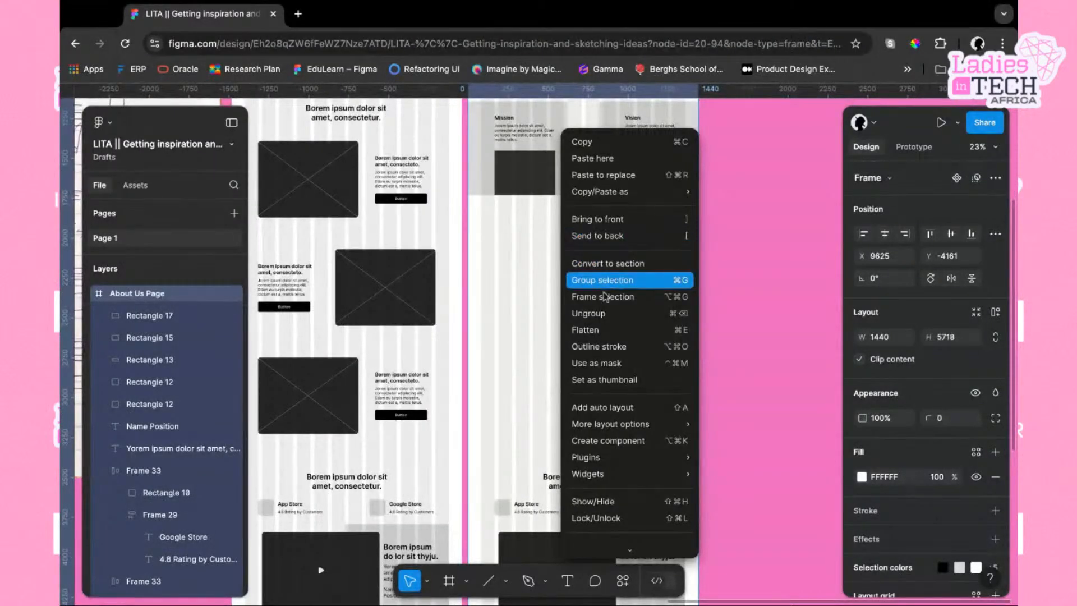
left_click(594, 159)
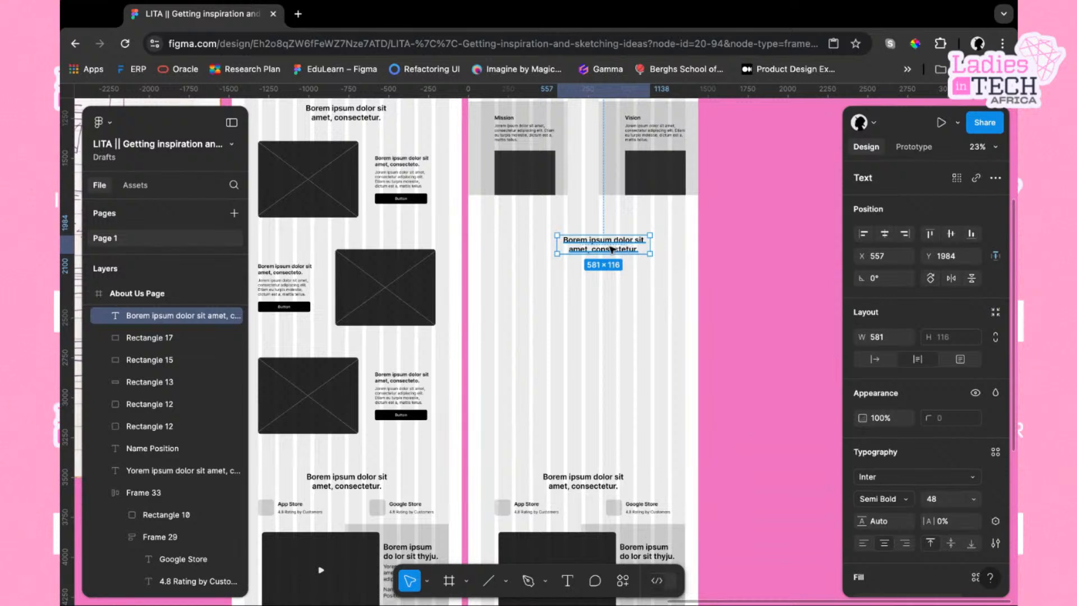
Position the pasted heading at X 430, about Y 1852, just below the Mission and Vision cards
scroll(611, 249, "up", 1)
scroll(612, 250, "left", 1)
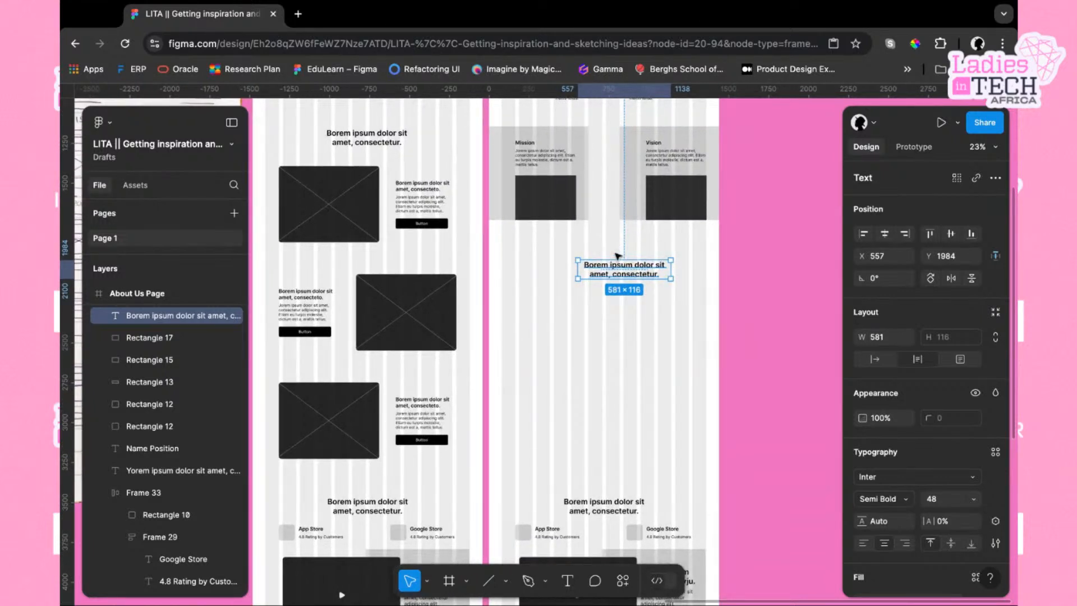
left_click_drag(618, 257, 598, 257)
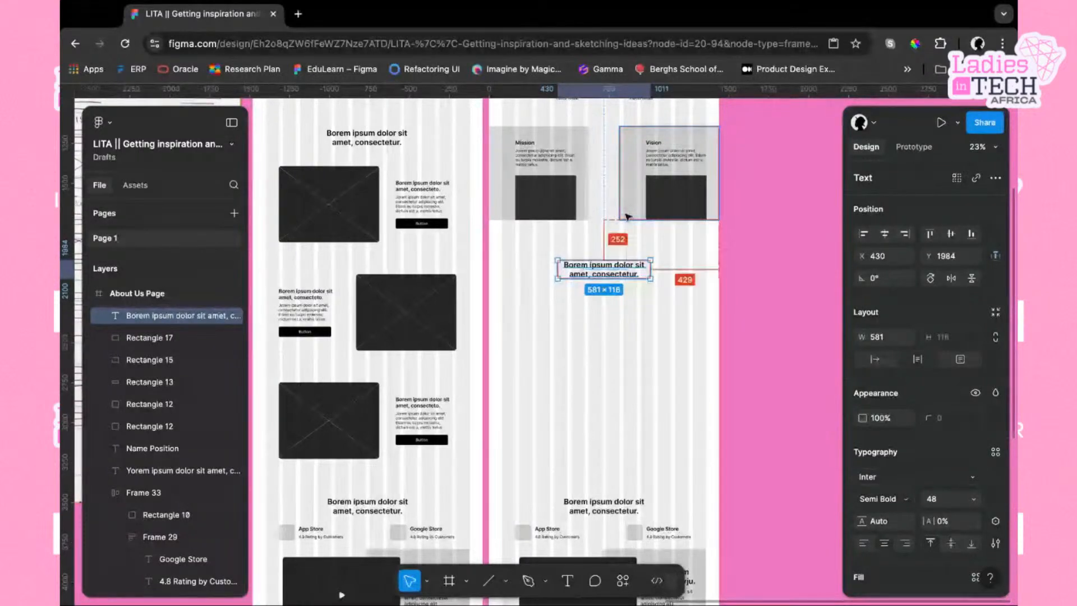
key("shift+Up")
key("shift+Up")
key("shift+Up")
key("shift+Up")
key("shift+Up")
key("shift+Up")
key("shift+Up")
key("shift+Up")
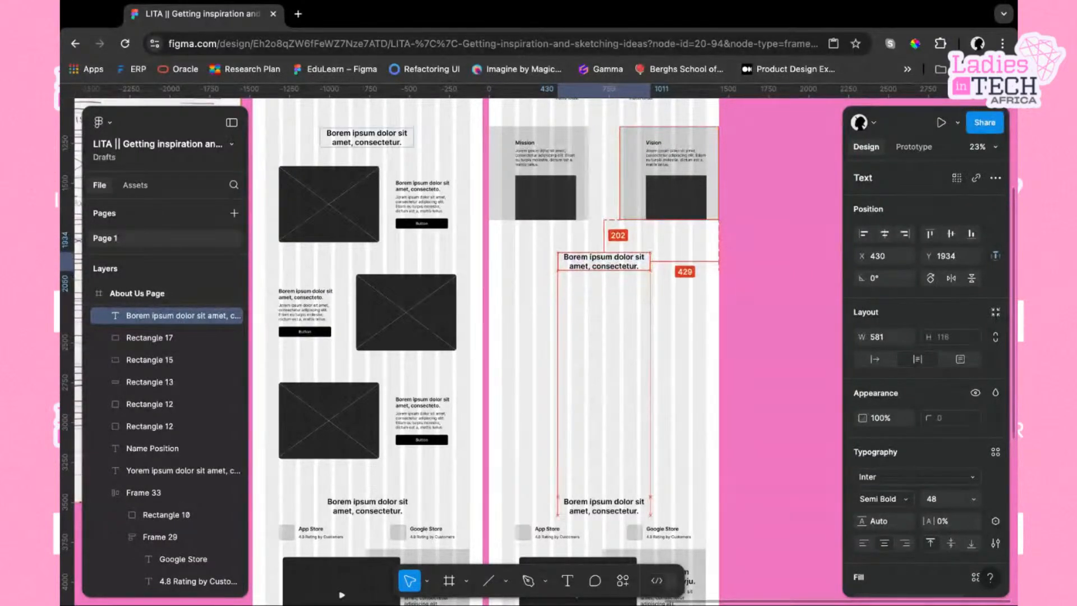
key("shift+Up")
key("shift+Up")
key("shift+Up")
key("shift+Up")
key("shift+Up")
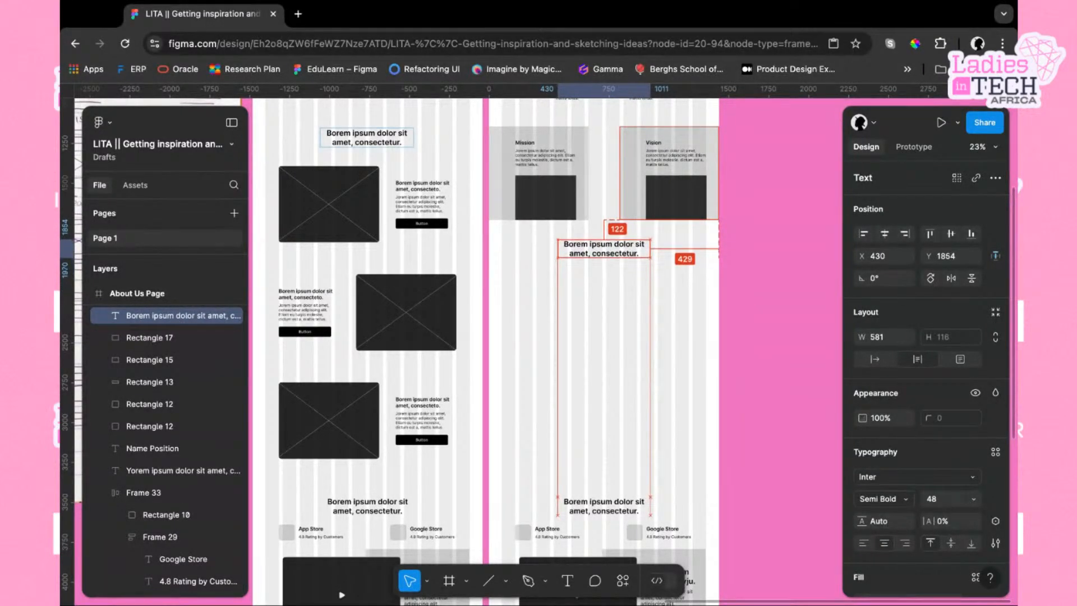
left_click(632, 268)
scroll(632, 268, "left", 1)
left_click(618, 245)
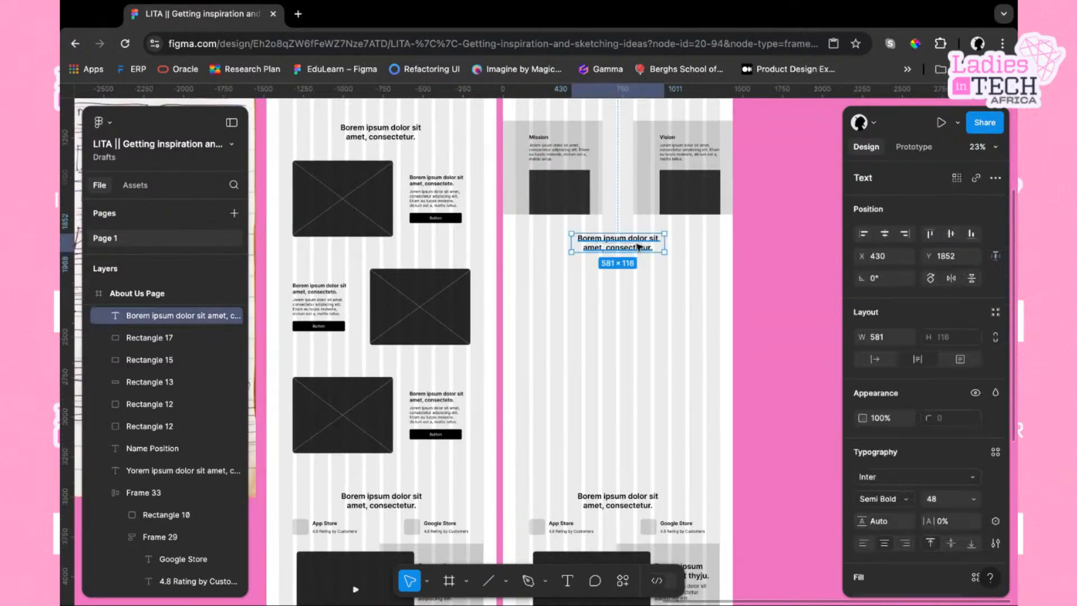
Check the Homee Page heading's spacing and move the About Us heading down to Y 1972
scroll(633, 257, "up", 1)
scroll(634, 257, "down", 2)
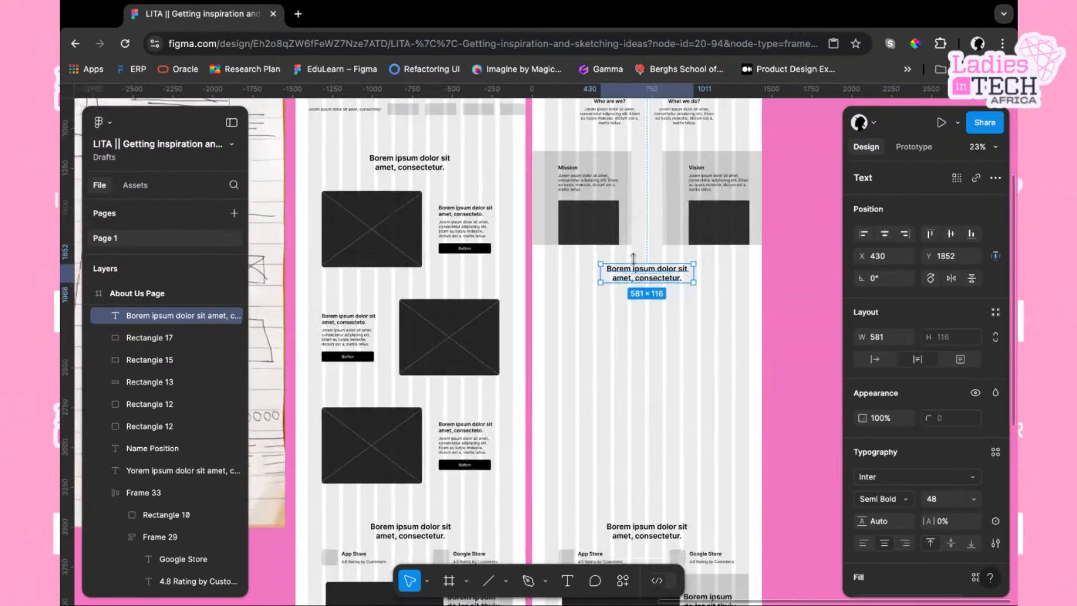
scroll(621, 338, "down", 2)
left_click(421, 395)
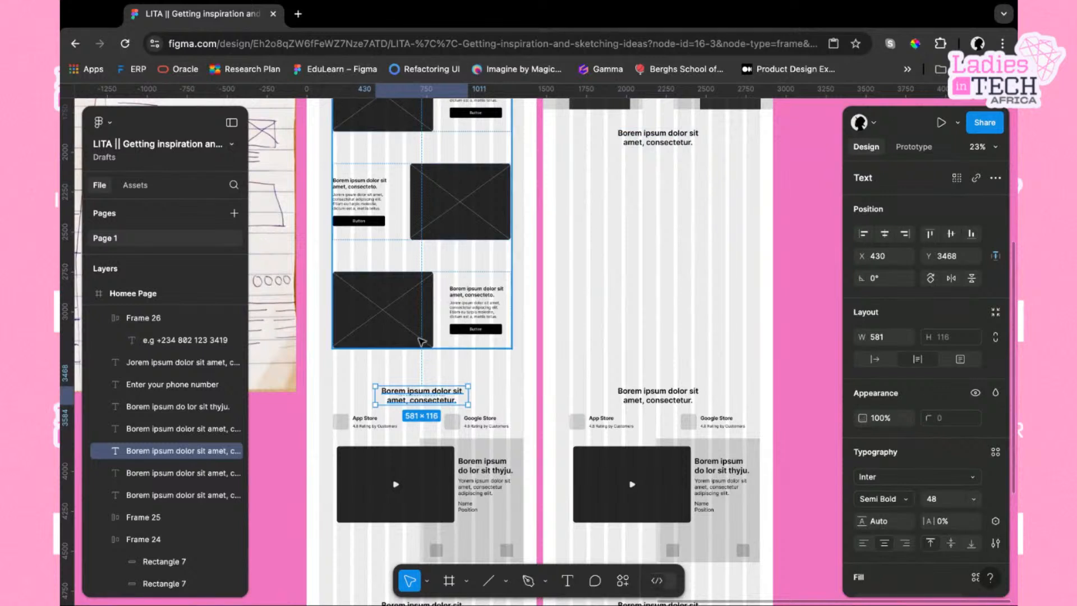
scroll(712, 298, "up", 2)
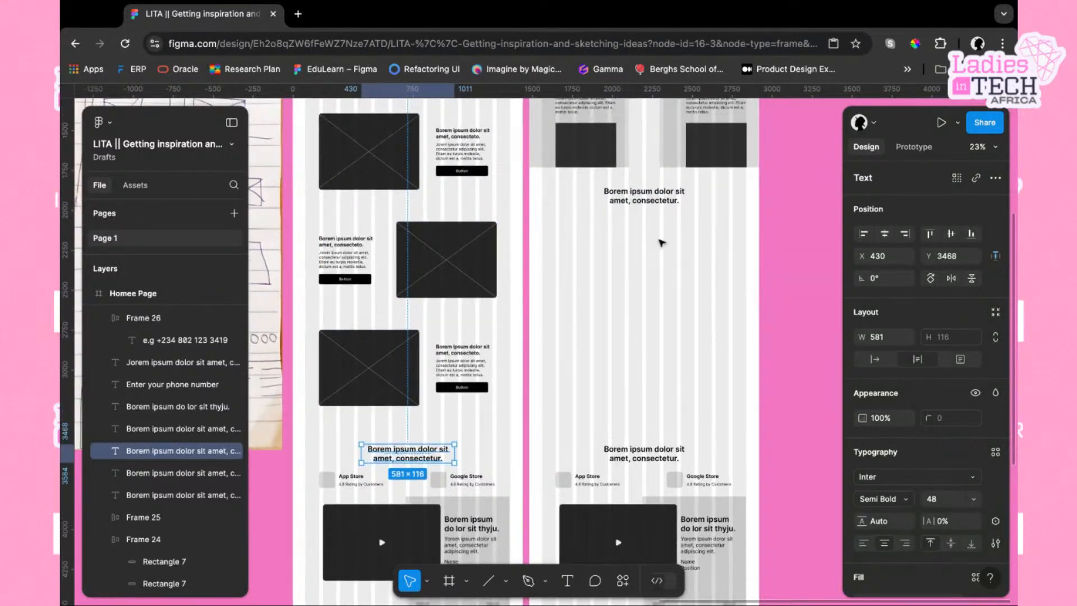
left_click(668, 196)
key("alt")
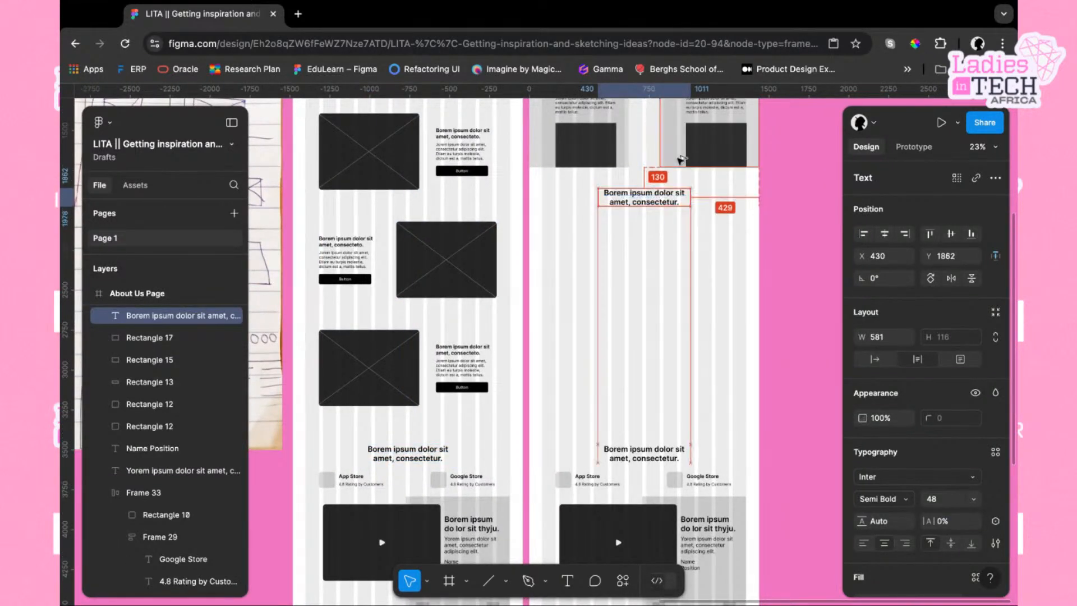
key("shift+Down")
key("shift+Down")
key("shift+Down")
key("shift+Down")
key("shift+Down")
key("shift+Down")
key("shift+Down")
key("shift+Down")
key("shift+Down")
key("shift+Down")
key("shift+Down")
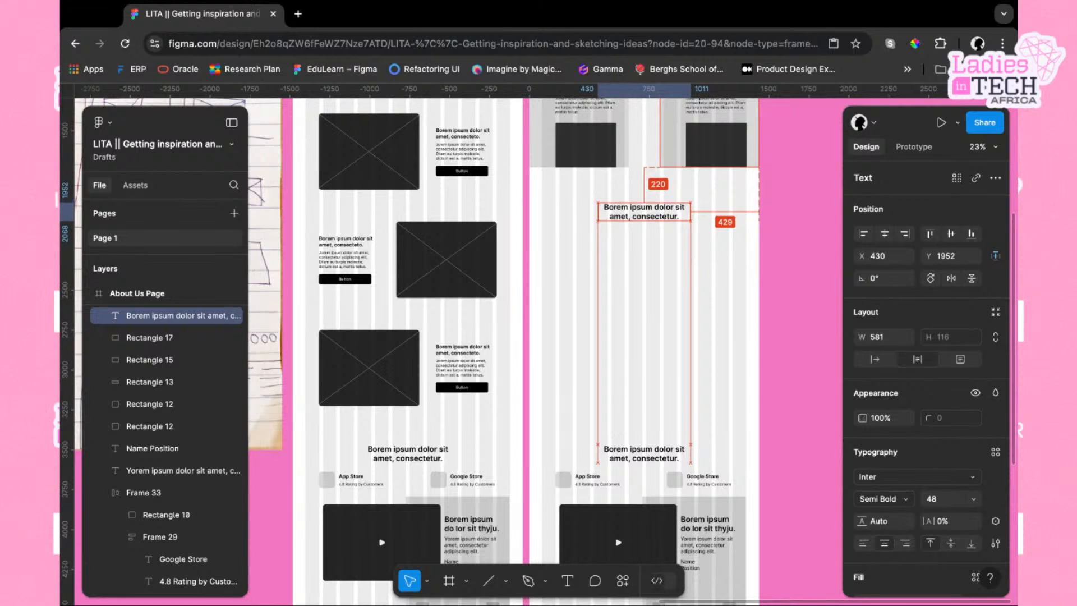
key("shift+Down")
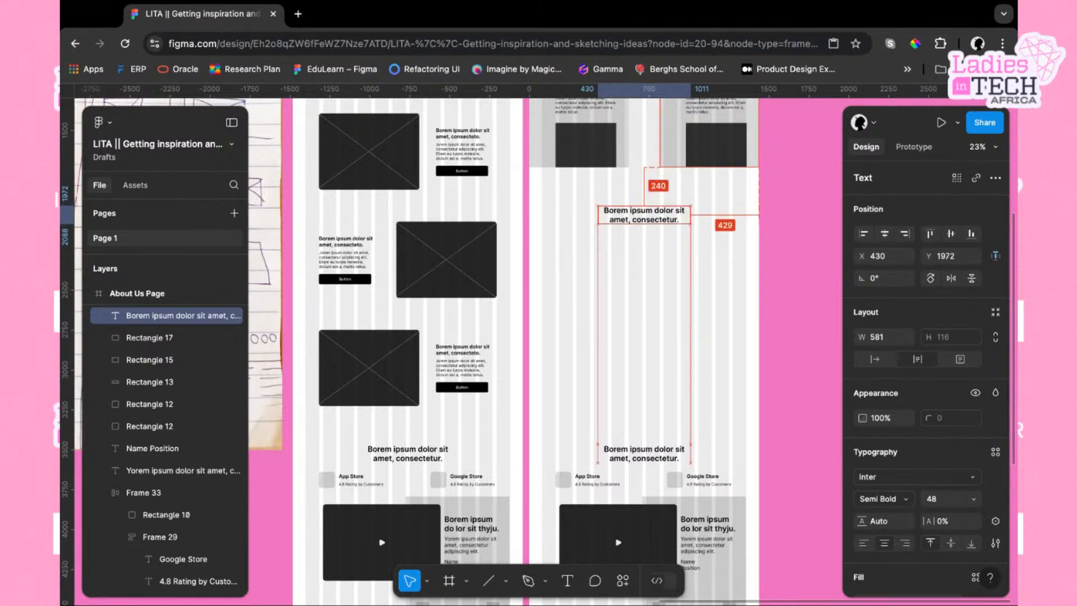
Duplicate the Mission paragraph text and move the copy beneath the new heading at X 544, Y 2105
scroll(651, 268, "left", 1)
left_click(651, 269)
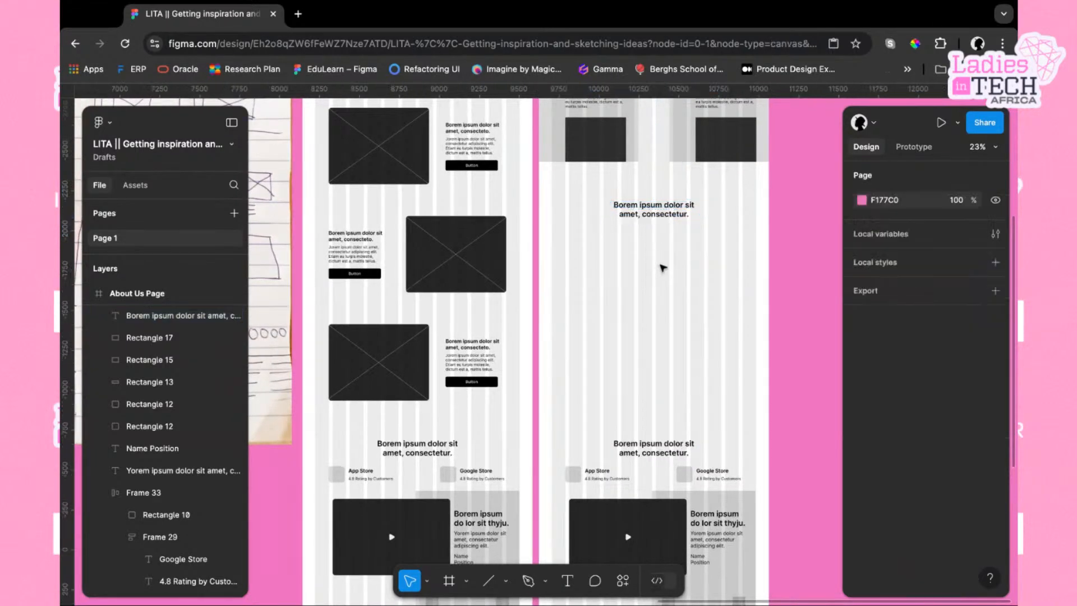
scroll(657, 268, "left", 2)
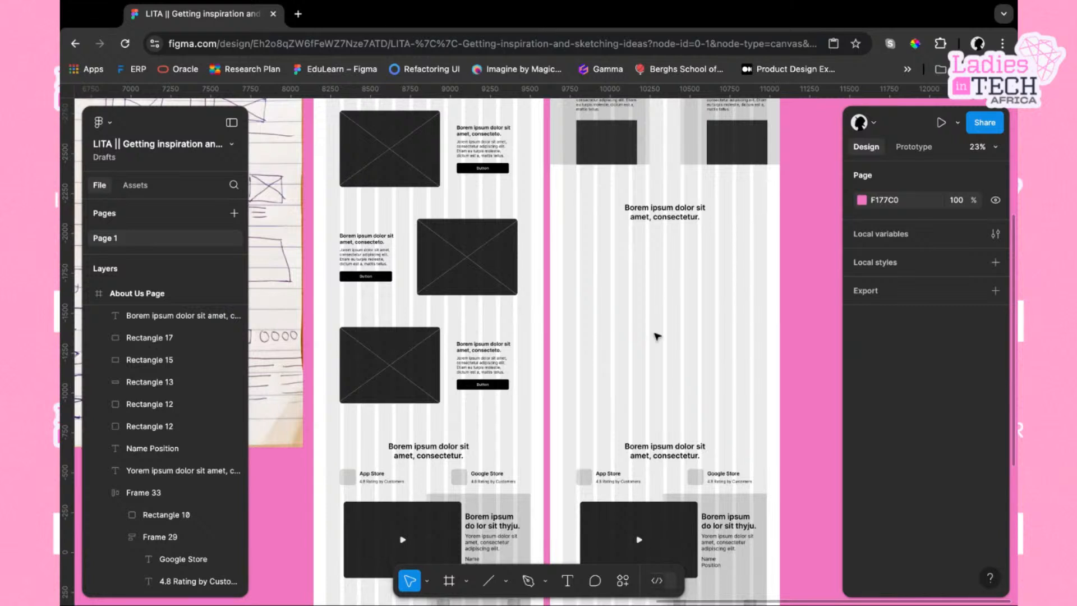
scroll(672, 262, "up", 2)
scroll(672, 261, "left", 1)
double_click(620, 140)
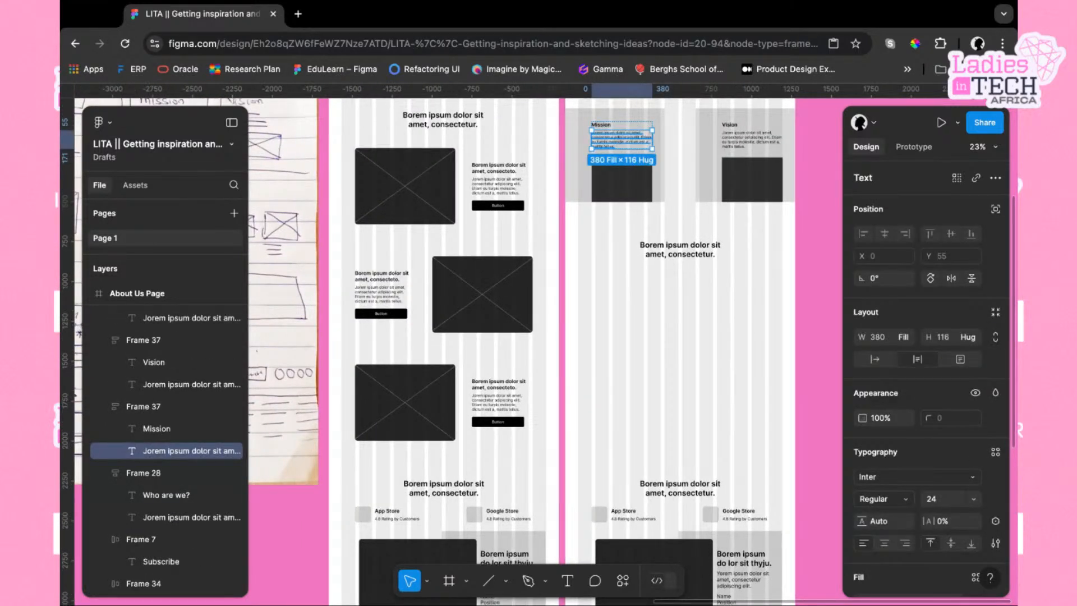
key("super+d")
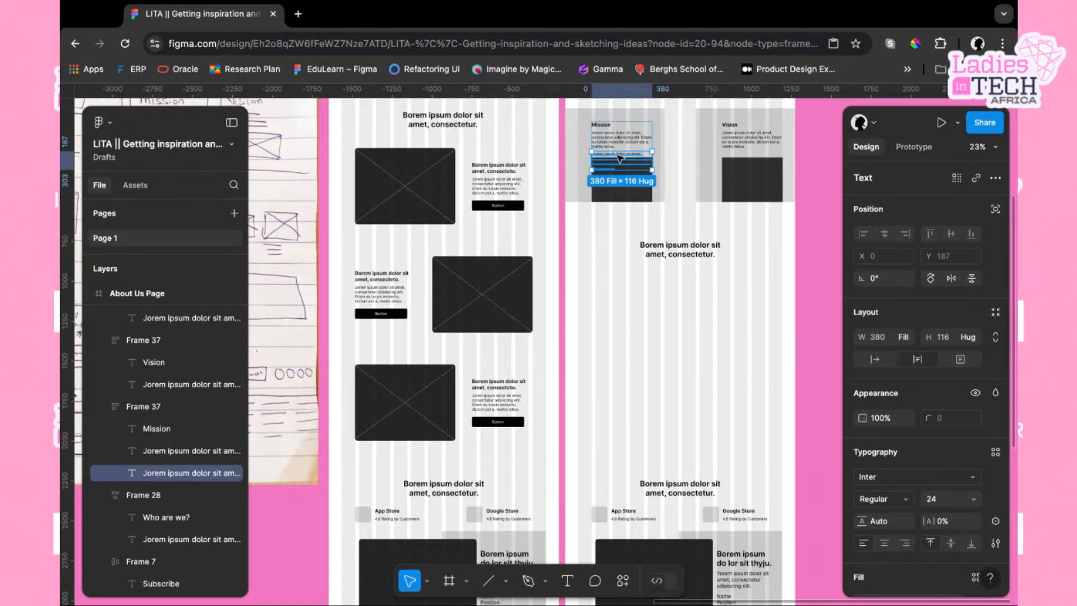
left_click_drag(619, 156, 679, 267)
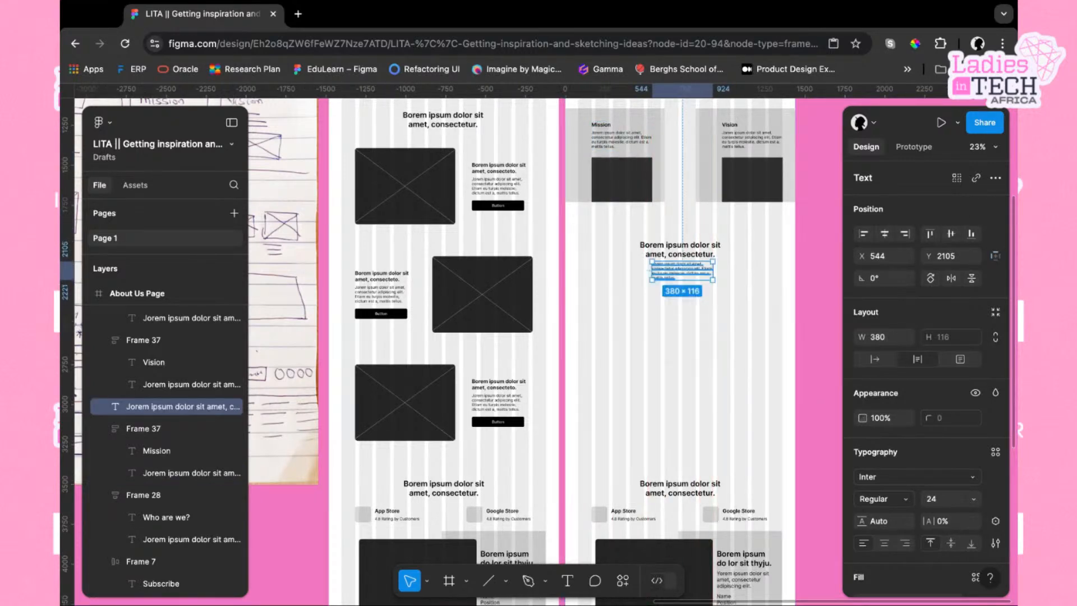
scroll(678, 264, "up", 3)
scroll(657, 258, "right", 2)
scroll(656, 258, "down", 1)
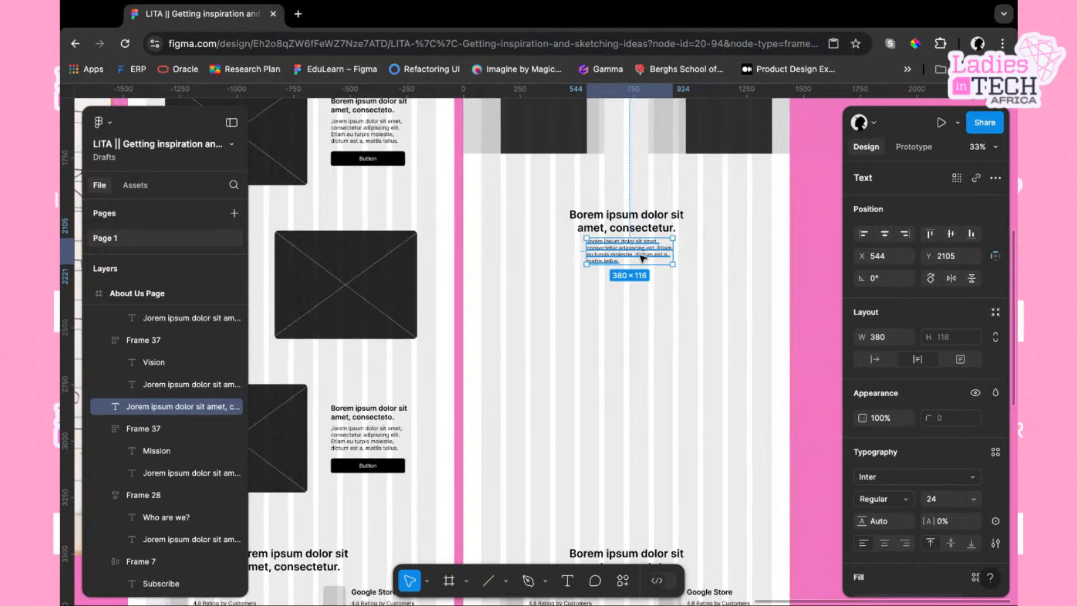
Center-align the text of the paragraph copy beneath the About Us heading
left_click(653, 228)
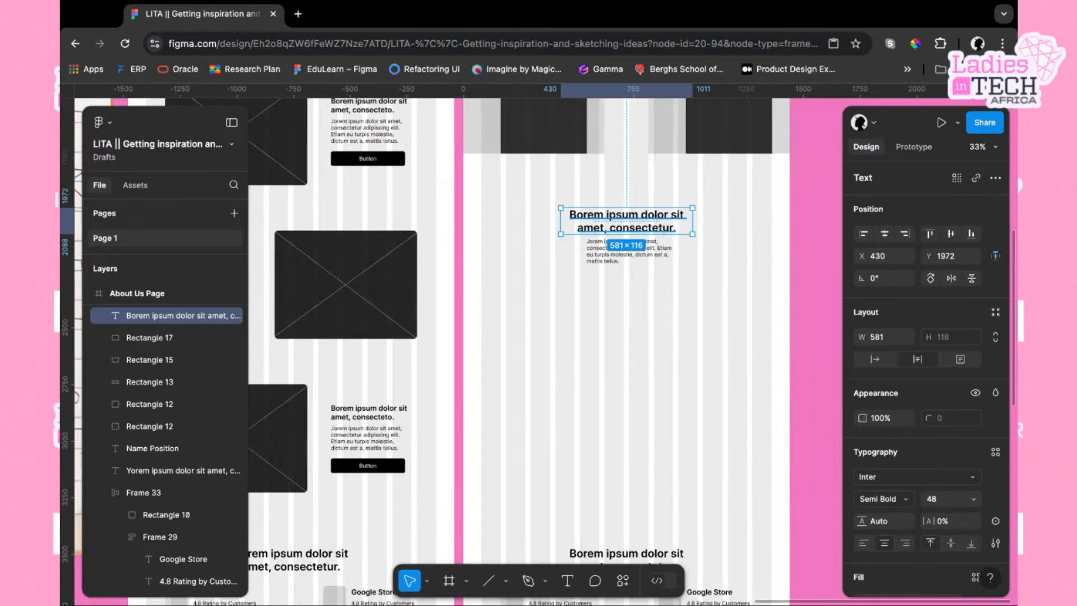
left_click(601, 263)
scroll(601, 263, "up", 5)
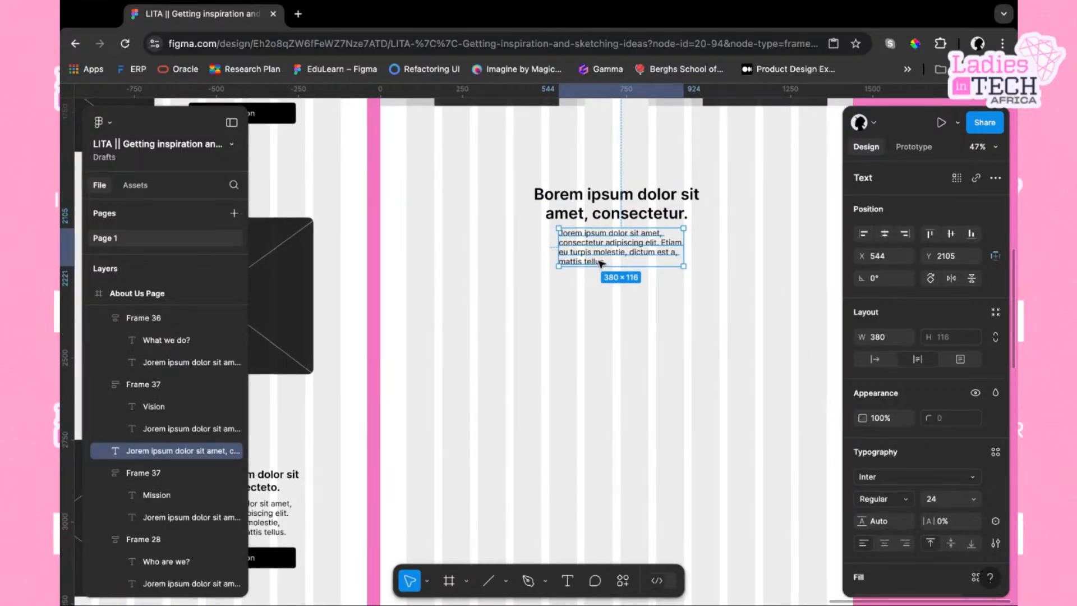
left_click(885, 543)
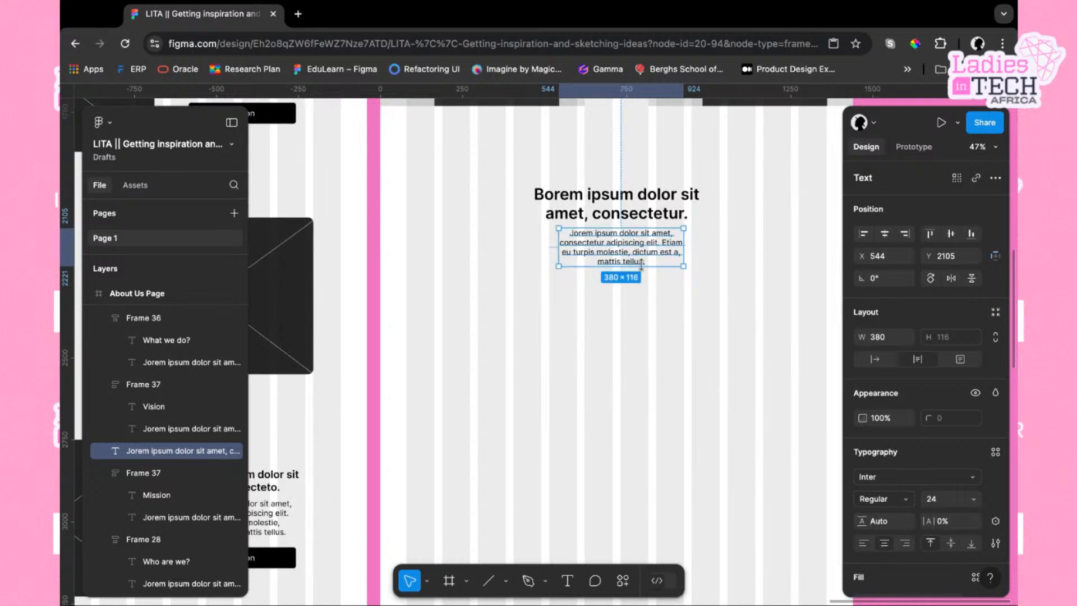
Shorten the paragraph to "Jorem ipsum dolor sit amet, consectetur adipiscing elit."
double_click(647, 263)
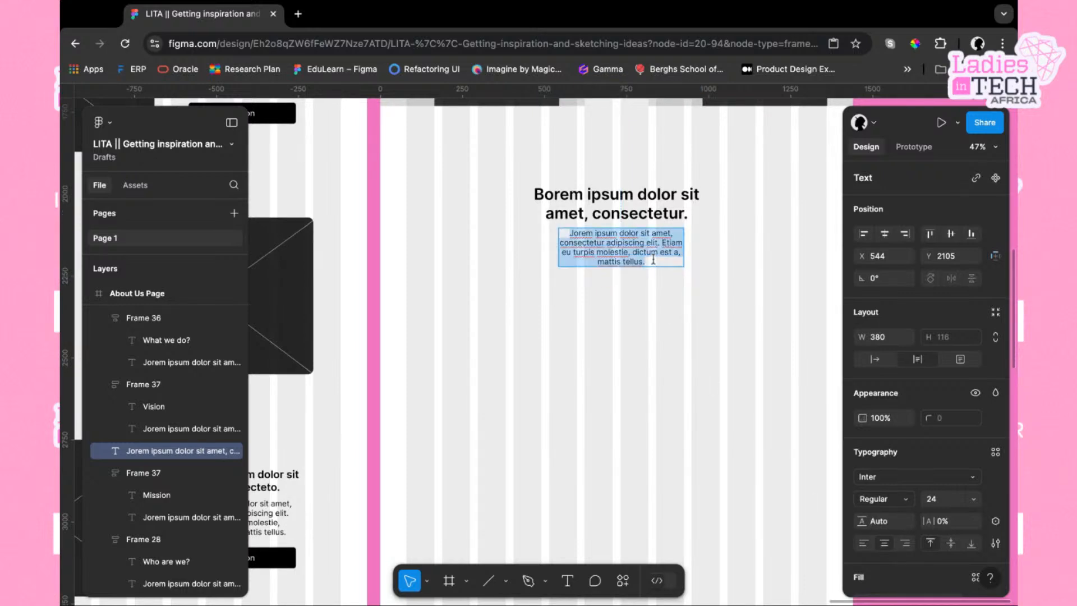
left_click(650, 262)
key("shift+Left")
key("shift+Left")
key("shift+Left")
key("shift+Left")
key("shift+Left")
key("shift+Left")
key("shift+Left")
key("shift+Left")
key("shift+Left")
key("shift+Left")
key("shift+Left")
key("shift+Left")
key("shift+Left")
key("shift+Left")
key("shift+Left")
key("shift+Left")
key("shift+Left")
key("shift+Left")
key("shift+Left")
key("shift+Left")
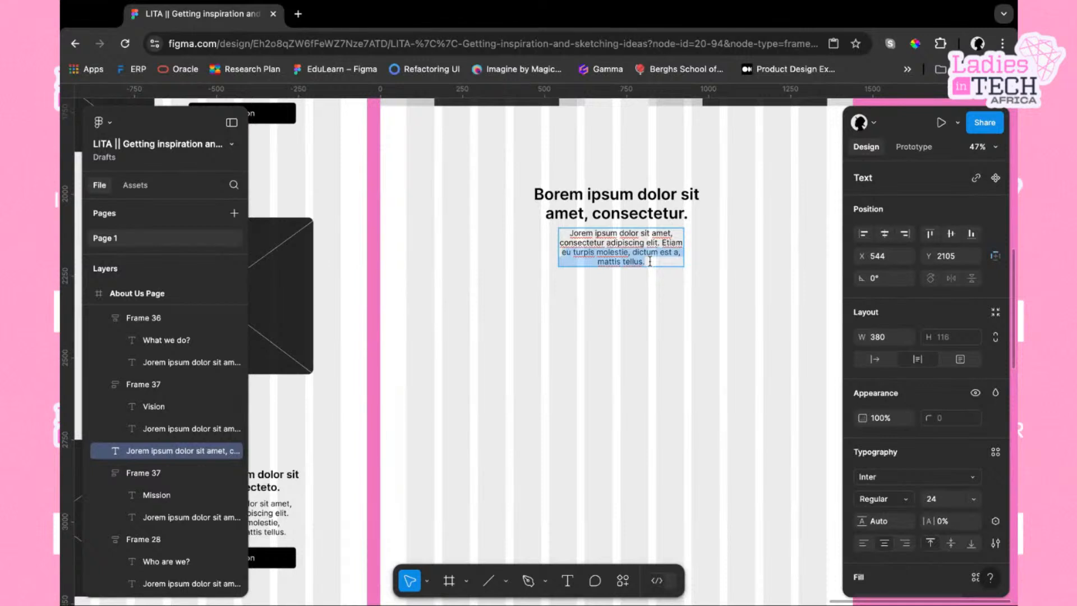
key("BackSpace")
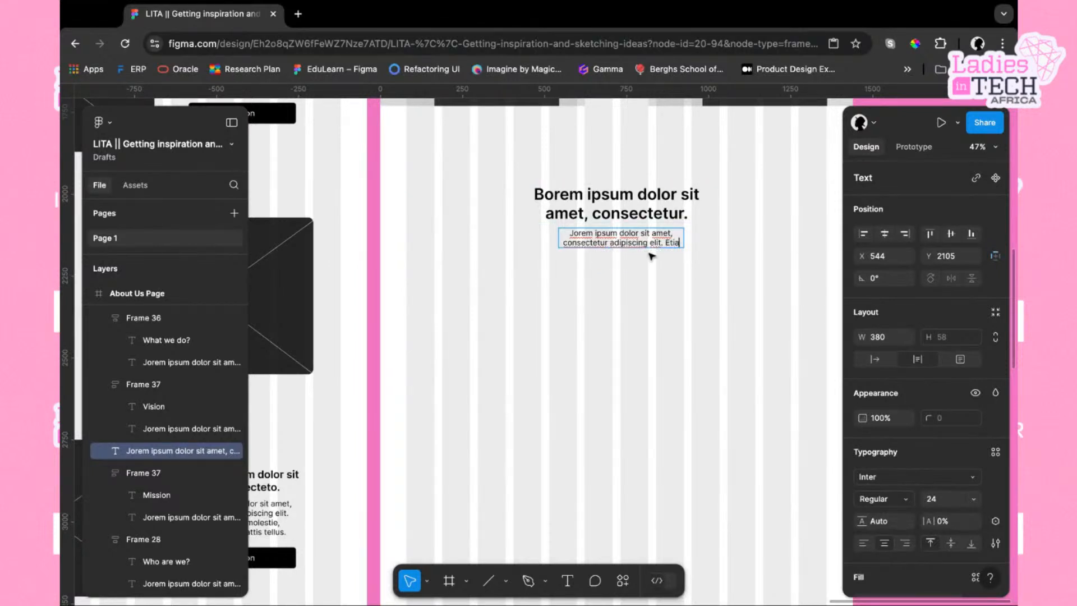
key("BackSpace")
key("BackSpace")
key("BackSpace")
key("BackSpace")
key("BackSpace")
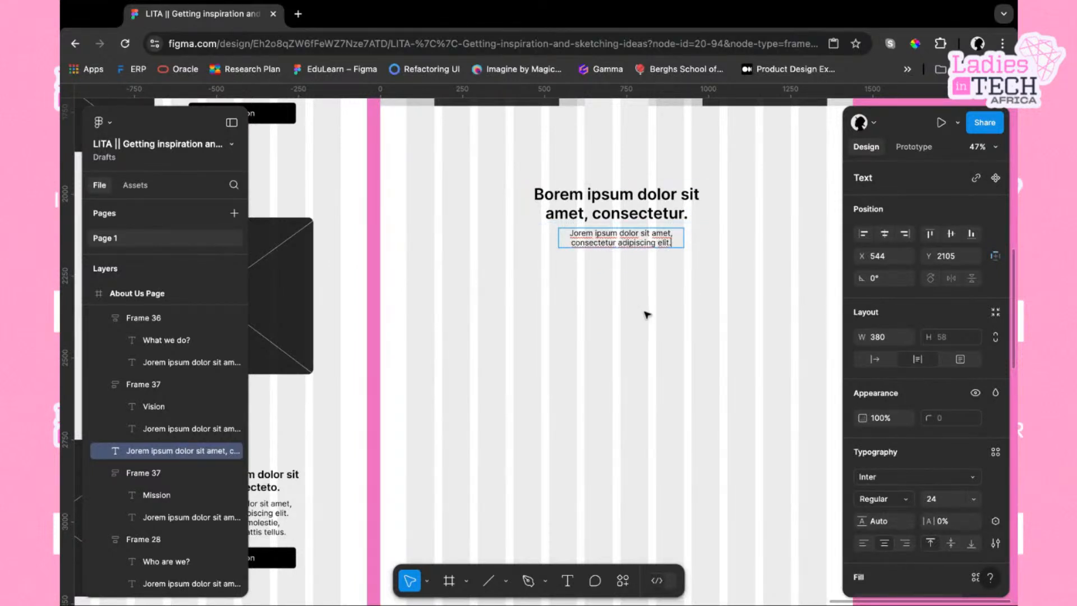
key("Escape")
Nudge the shortened paragraph down to Y 2112 below the heading
scroll(646, 315, "down", 2)
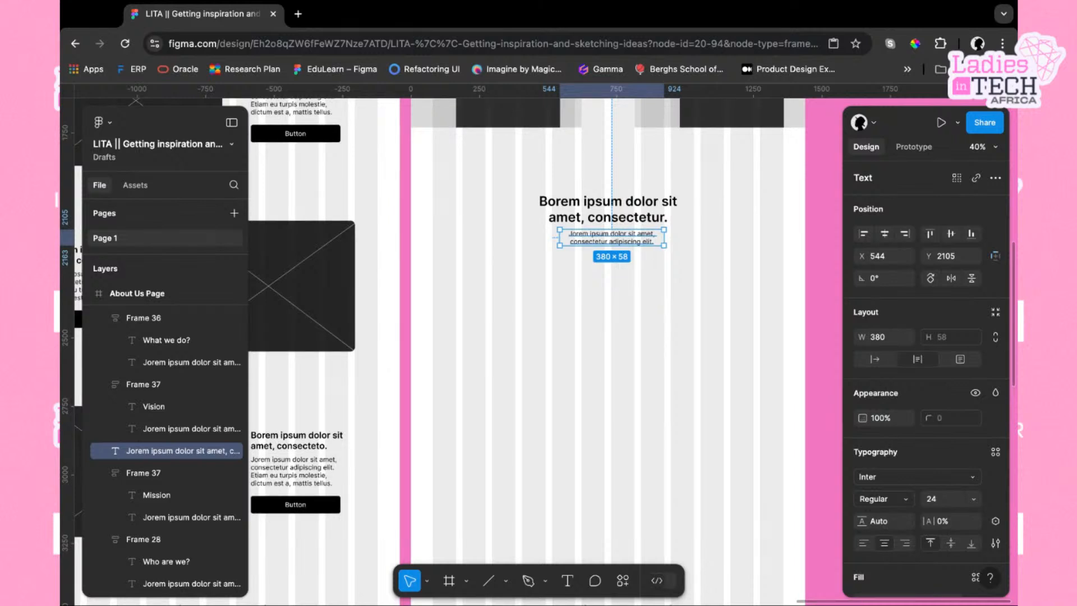
scroll(612, 336, "down", 1)
scroll(612, 337, "up", 1)
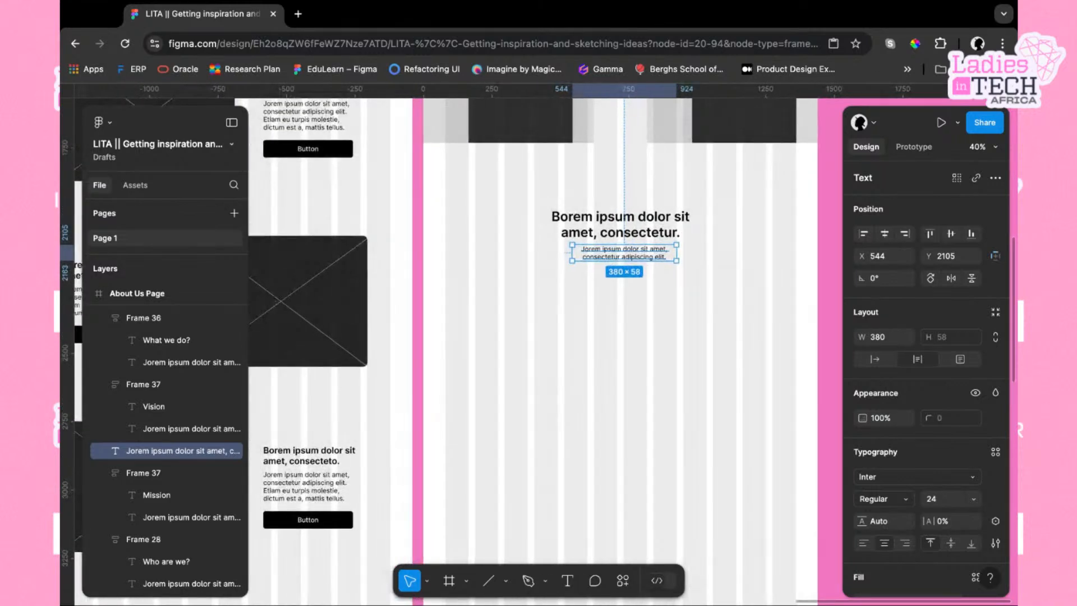
left_click(651, 292)
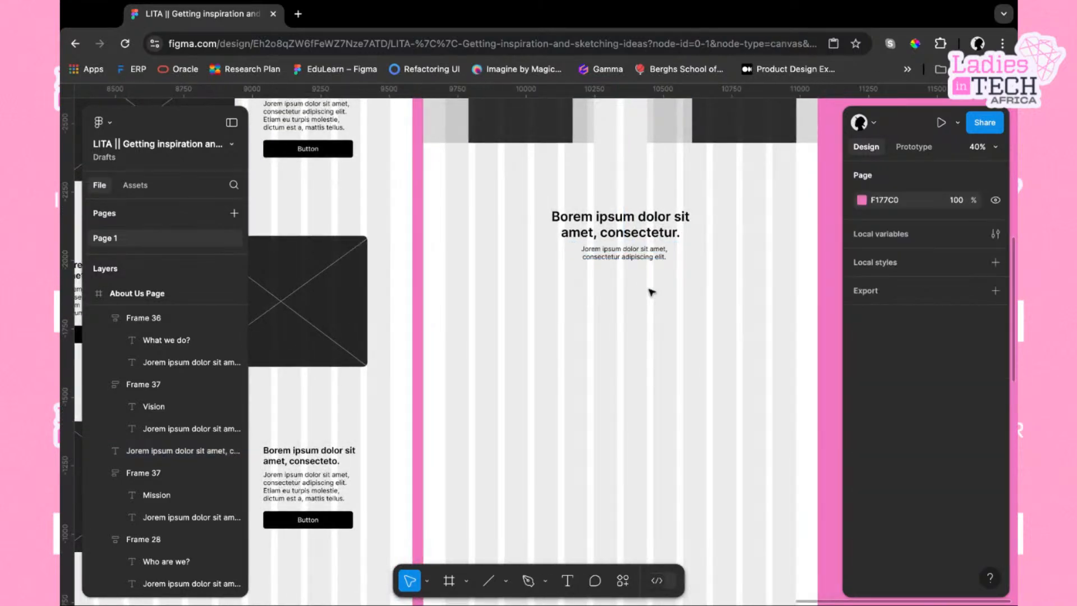
left_click(618, 254)
key("alt")
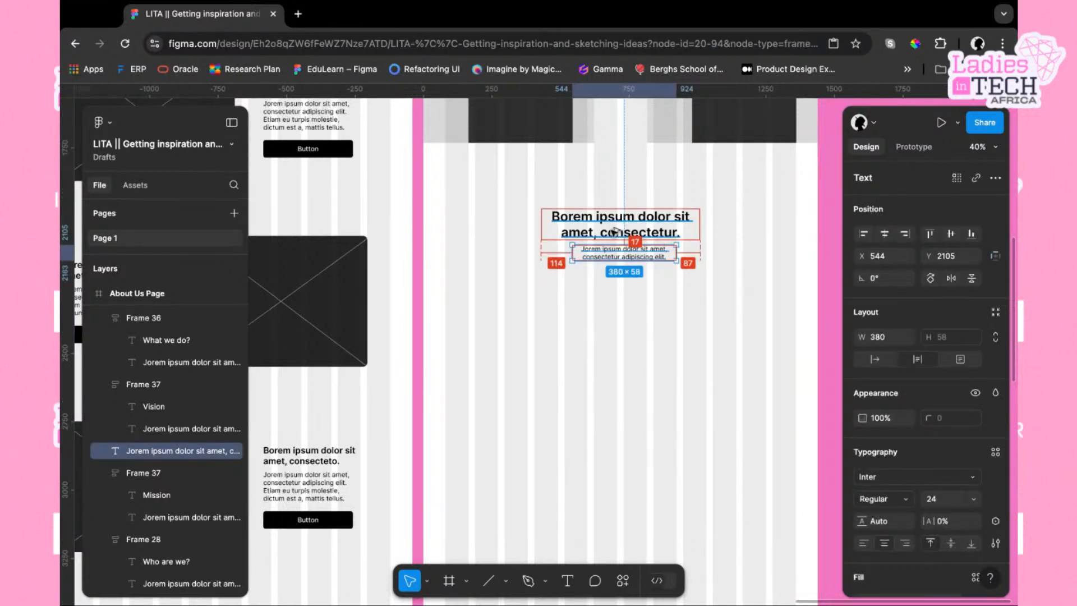
key("Down")
key("Down")
key("Down")
key("Down")
key("Down")
key("Down")
key("Down")
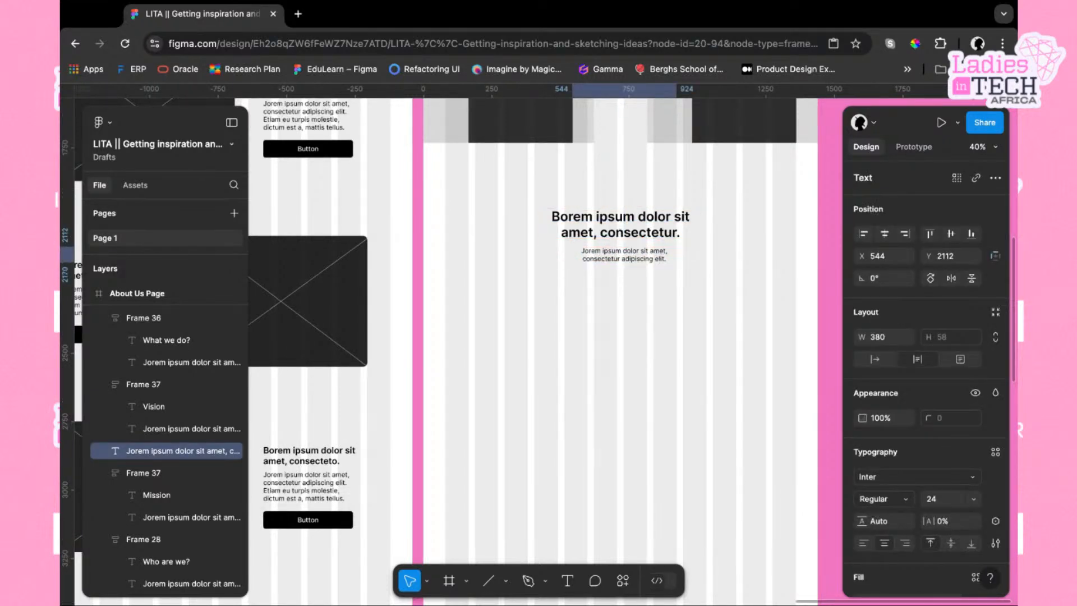
left_click(641, 298)
Center the paragraph horizontally within the About Us frame at X 530
scroll(644, 299, "down", 1)
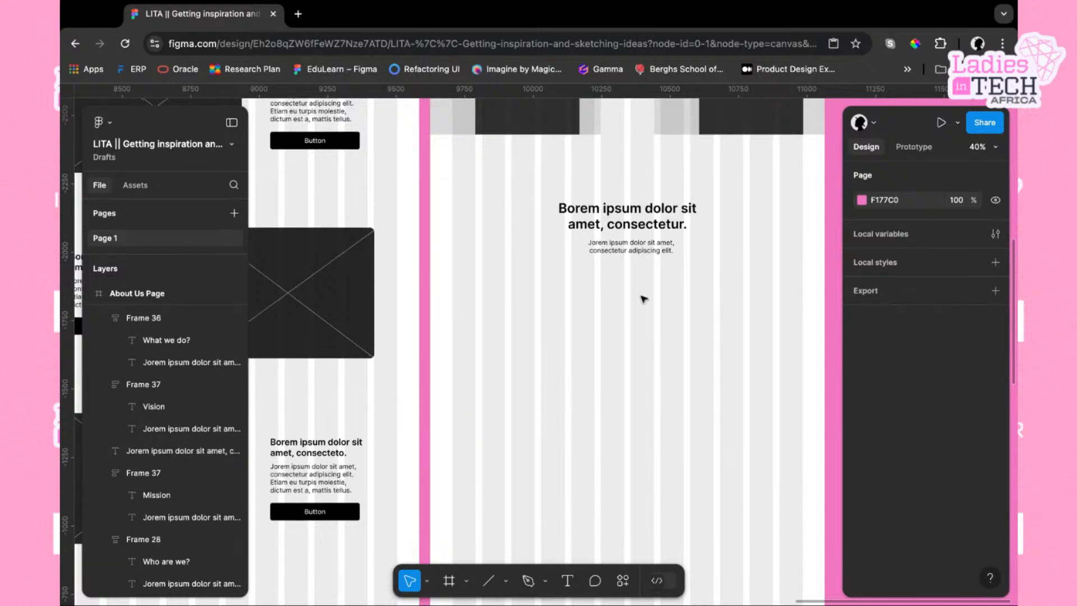
scroll(644, 299, "down", 1)
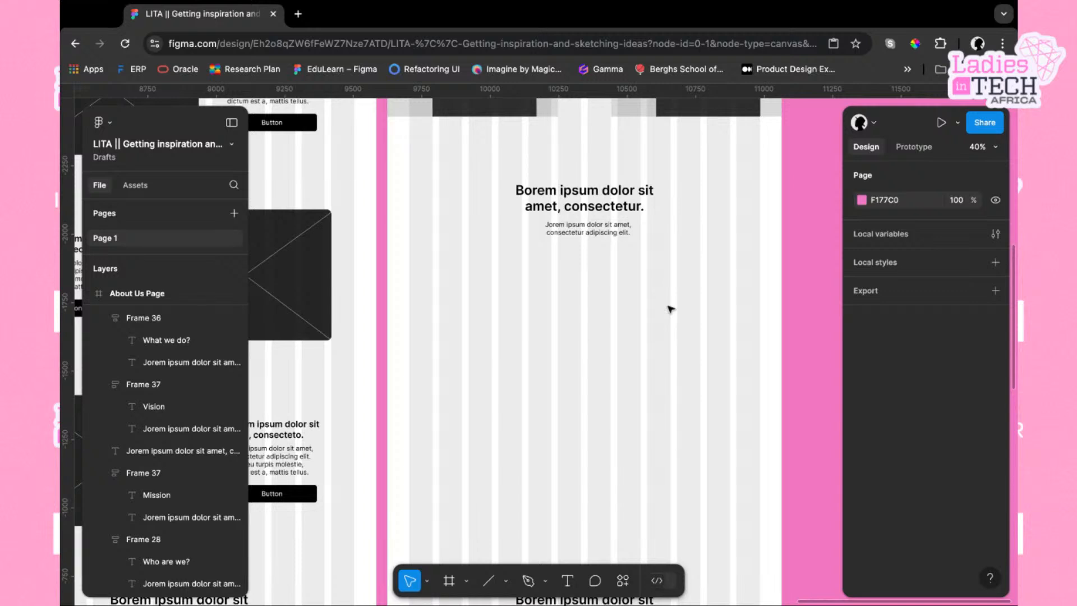
left_click(608, 234)
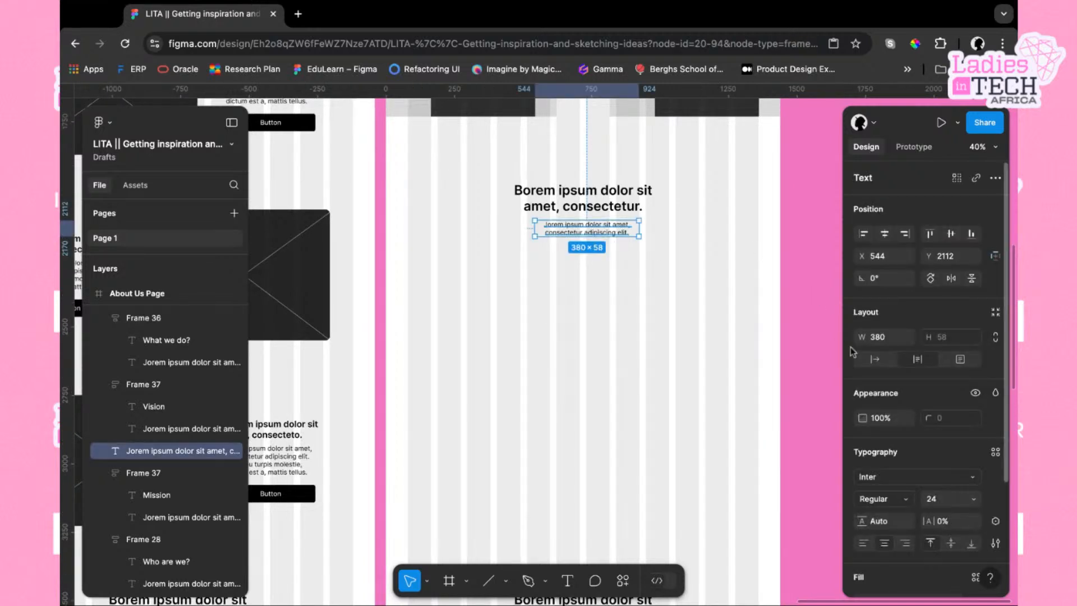
left_click(885, 233)
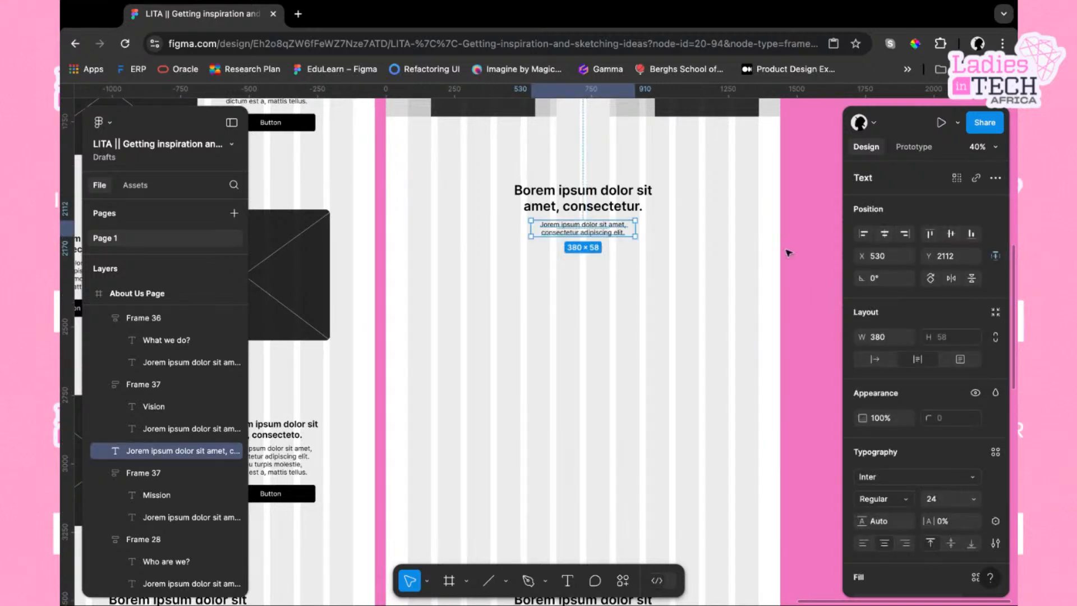
left_click(626, 284)
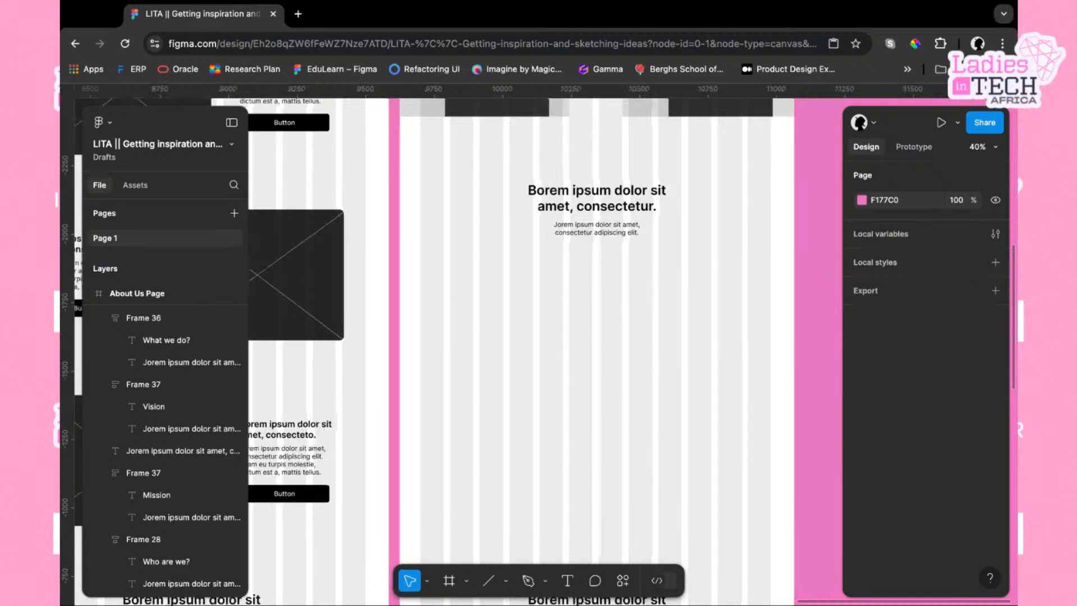
Draw a rectangle about 301 × 248 near the frame's left edge below the paragraph
scroll(627, 283, "down", 2)
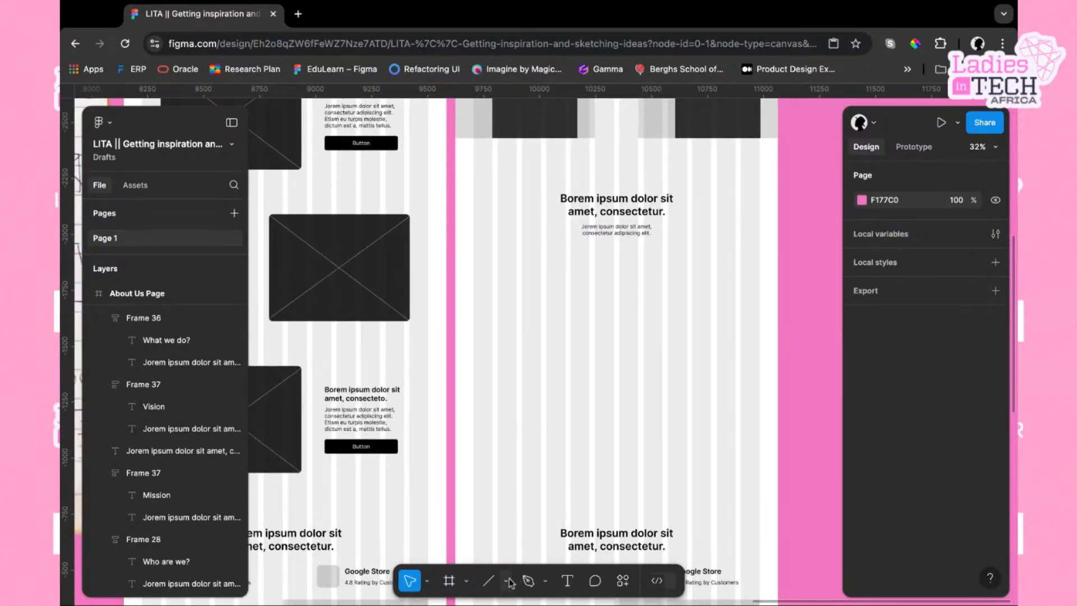
left_click(509, 582)
left_click(530, 446)
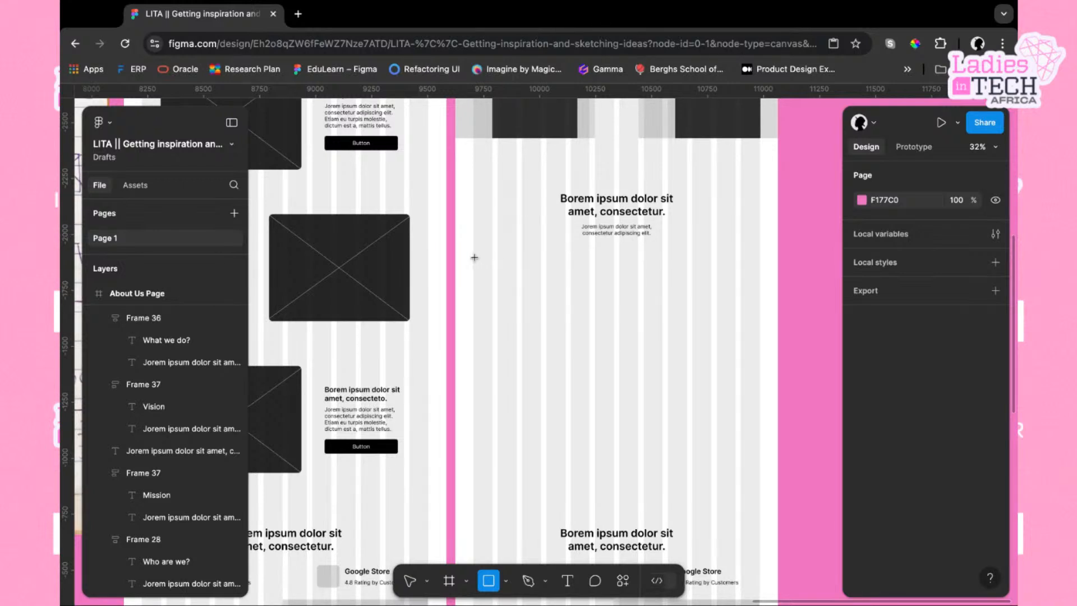
mouse_move(474, 258)
left_mouse_down()
mouse_move(539, 267)
mouse_move(534, 301)
mouse_move(565, 315)
mouse_move(540, 313)
left_mouse_up()
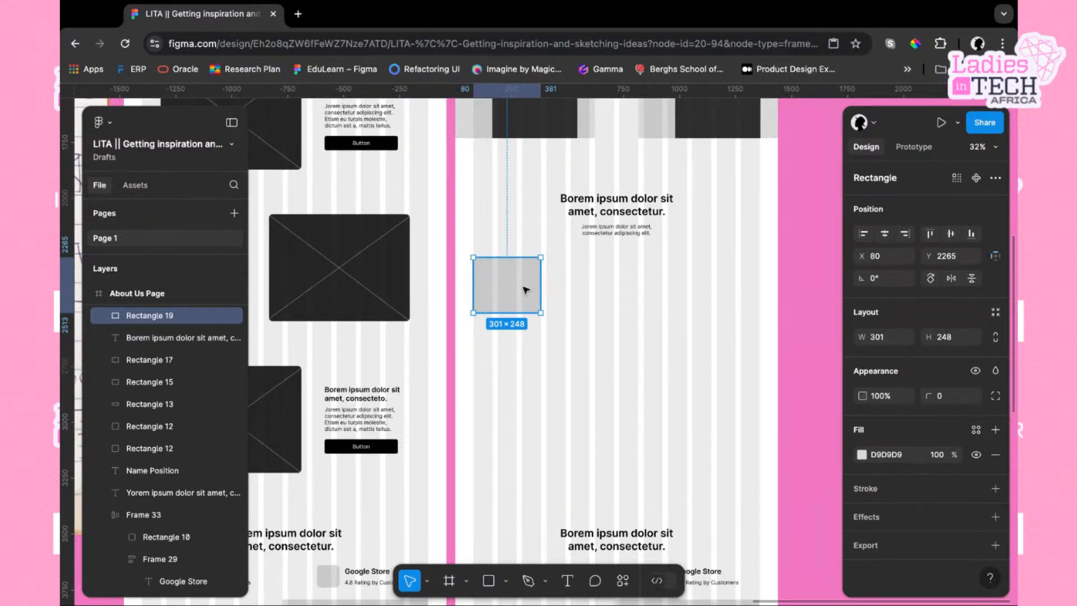
Adjust the rectangle to about 302 wide at X 80, Y about 2242
mouse_move(526, 285)
left_mouse_down()
mouse_move(538, 281)
mouse_move(515, 279)
left_mouse_up()
scroll(555, 279, "up", 5)
left_click_drag(393, 279, 396, 279)
scroll(397, 279, "down", 3)
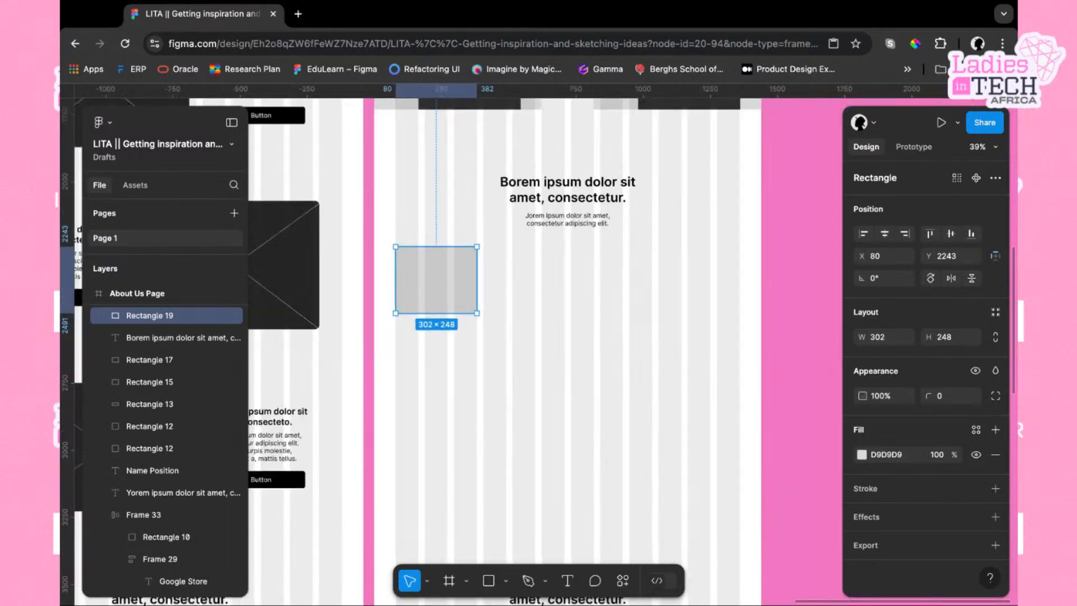
key("alt")
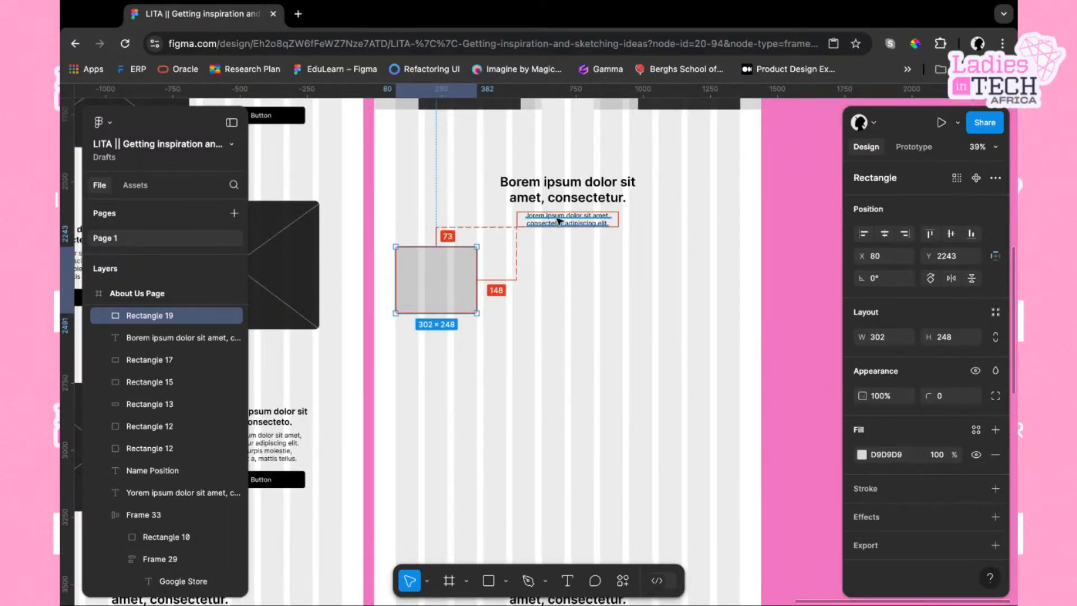
left_click(511, 311)
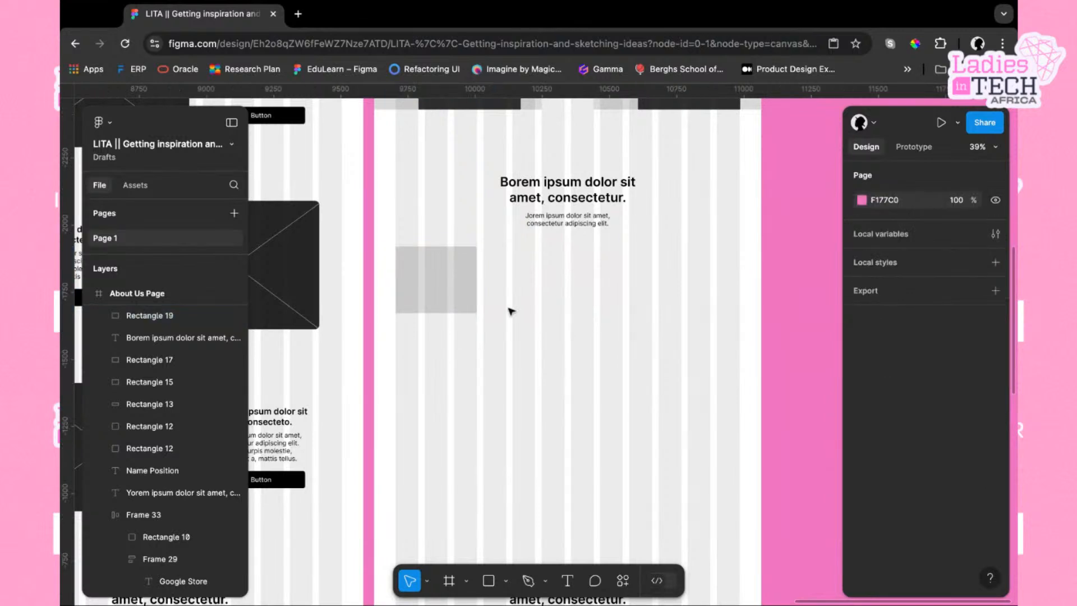
left_click(464, 292)
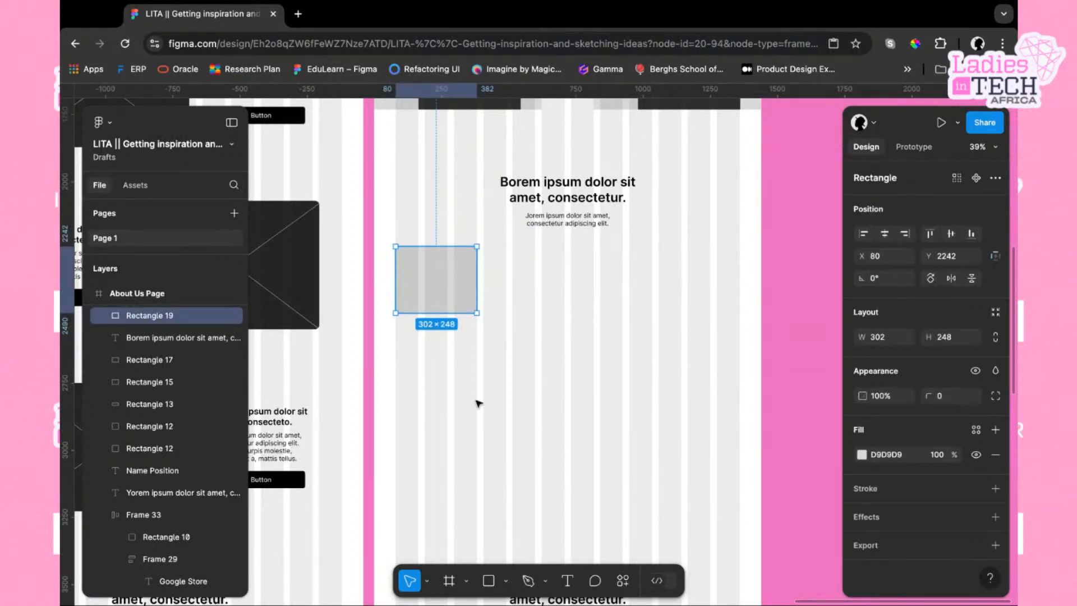
Duplicate the paragraph beneath the rectangle and left-align its text
scroll(478, 403, "down", 1)
left_click(592, 202)
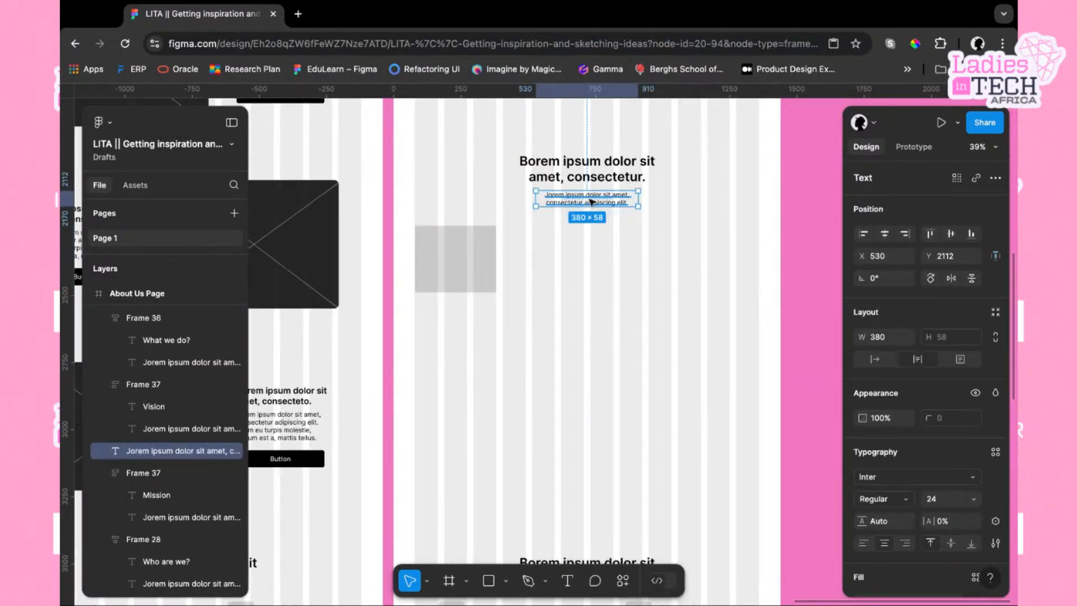
left_click_drag(590, 201, 461, 312)
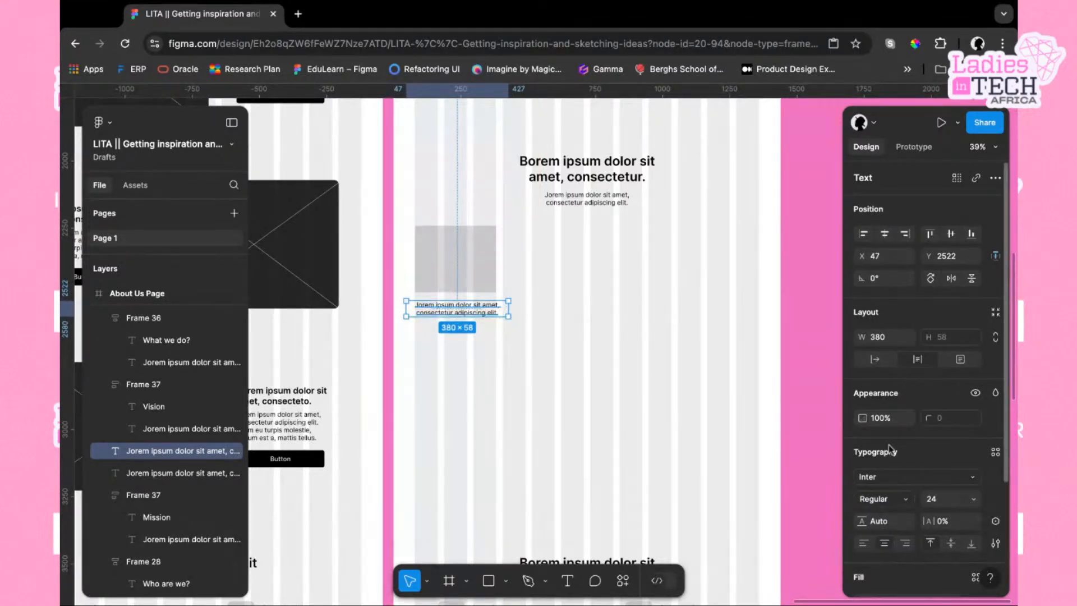
left_click(863, 543)
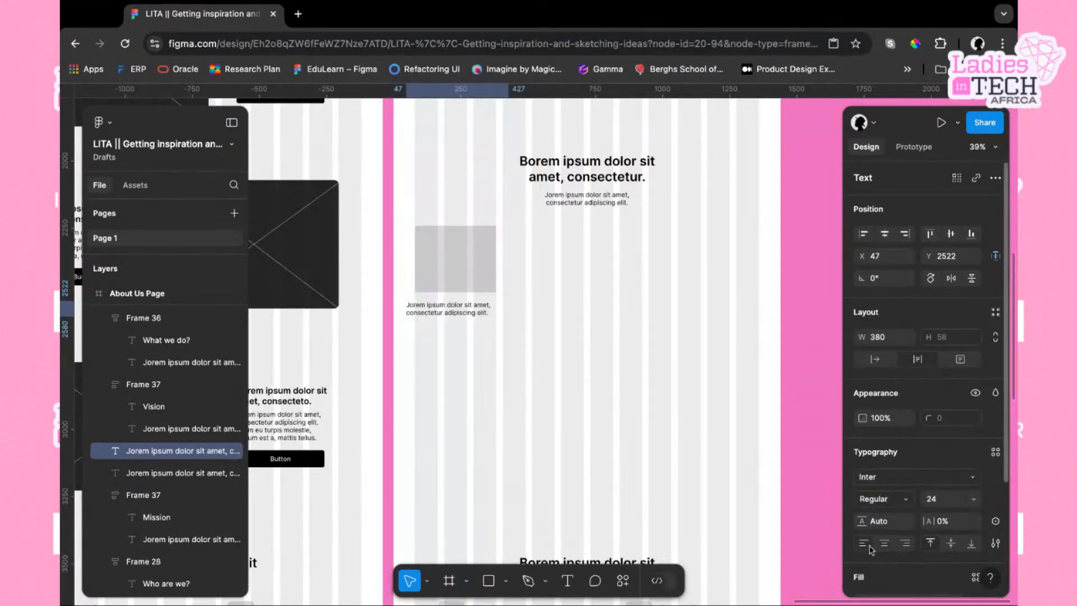
Replace the copy's text with "Name" and fit it under the rectangle at X 80, 302 wide
double_click(464, 318)
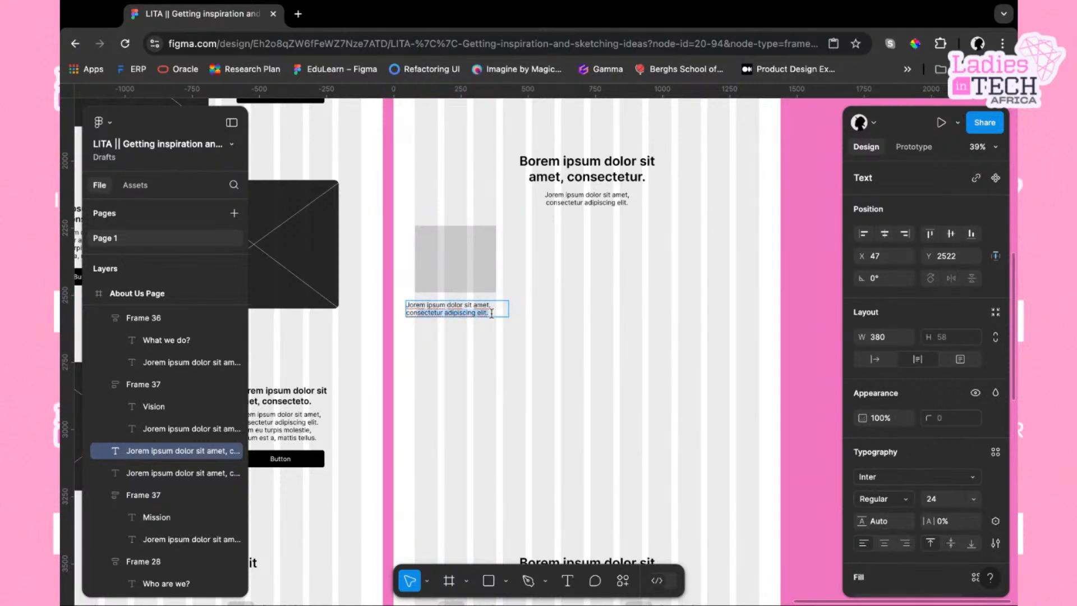
key("BackSpace")
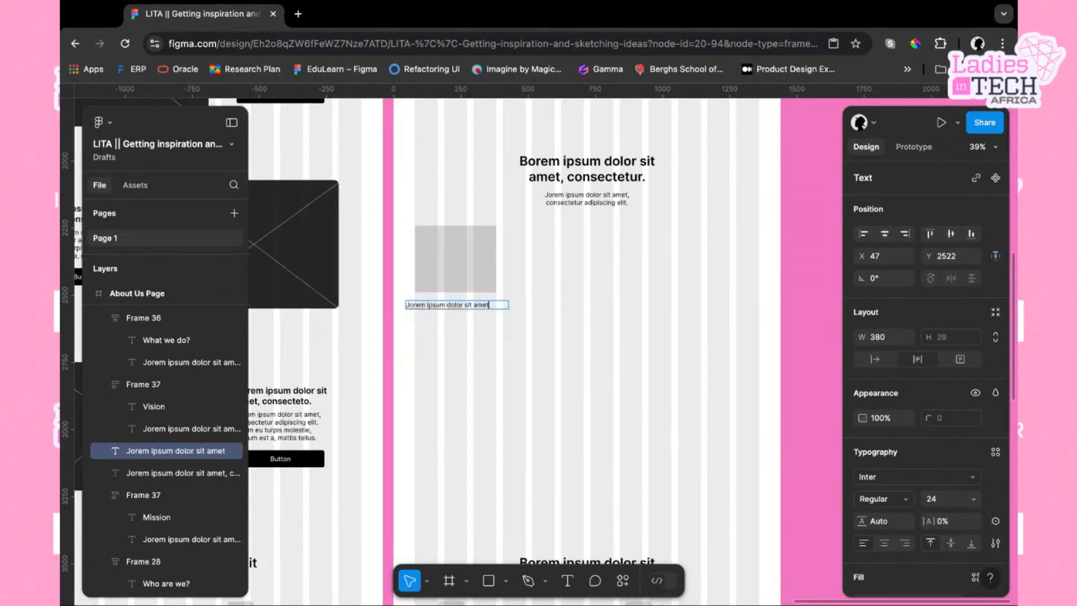
key("BackSpace")
key("BackSpace")
key("BackSpace")
key("BackSpace")
key("BackSpace")
key("BackSpace")
key("BackSpace")
key("BackSpace")
key("BackSpace")
key("BackSpace")
key("BackSpace")
key("BackSpace")
key("BackSpace")
key("BackSpace")
key("BackSpace")
key("BackSpace")
key("BackSpace")
key("BackSpace")
key("BackSpace")
key("BackSpace")
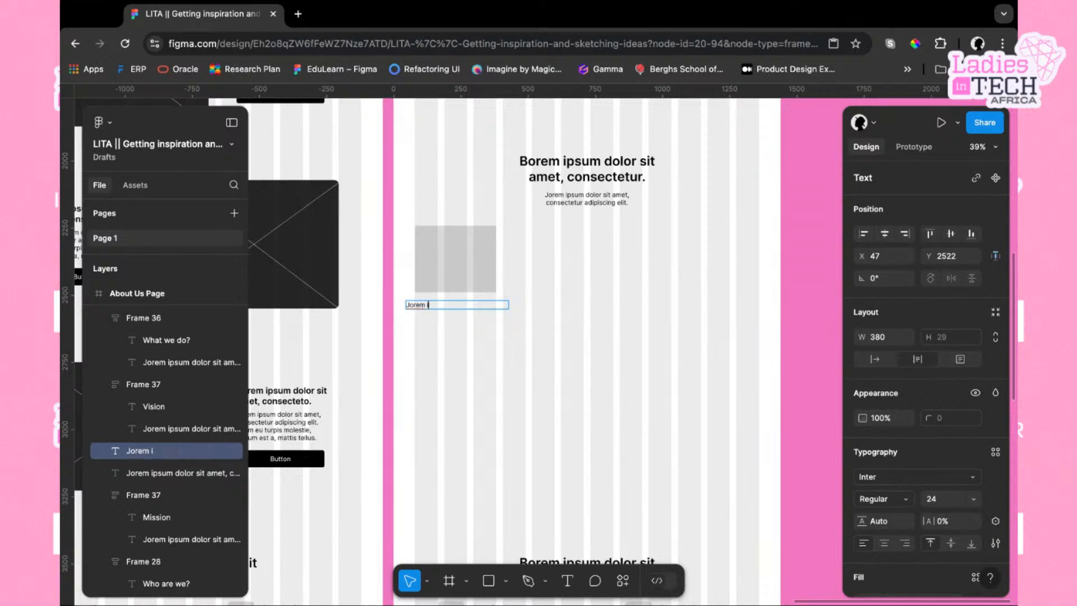
type("Name")
key("Escape")
left_click_drag(458, 307, 496, 304)
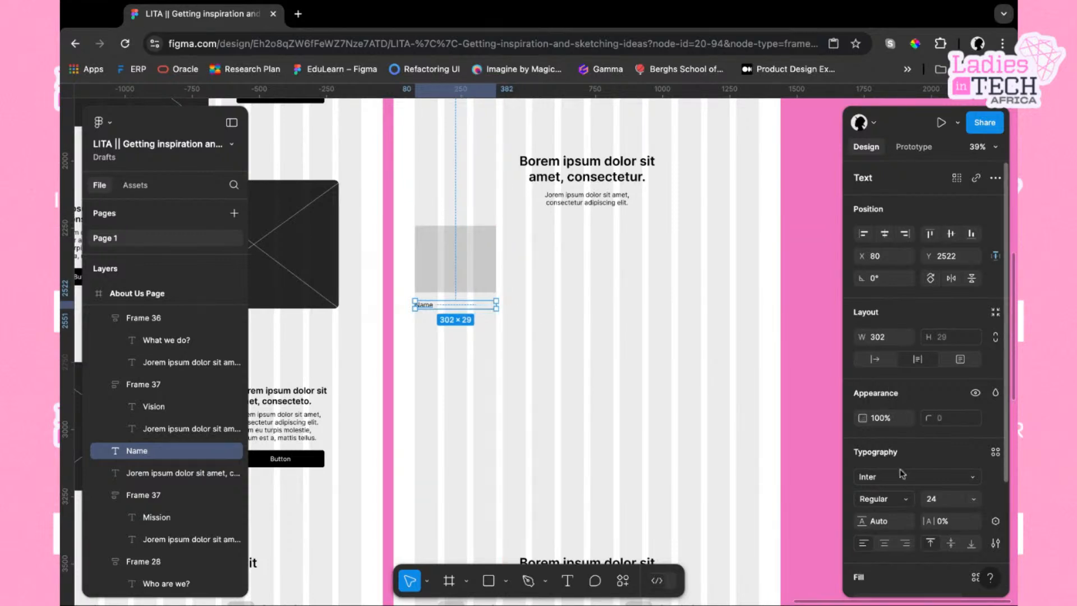
Set the Name text to Semi Bold weight and size 32
left_click(913, 503)
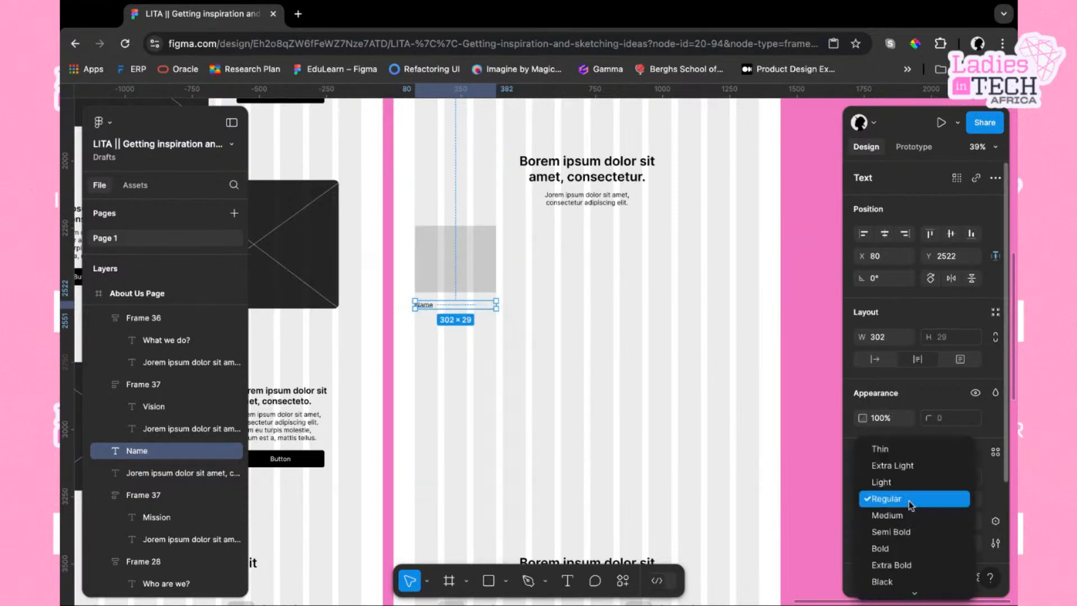
left_click(902, 532)
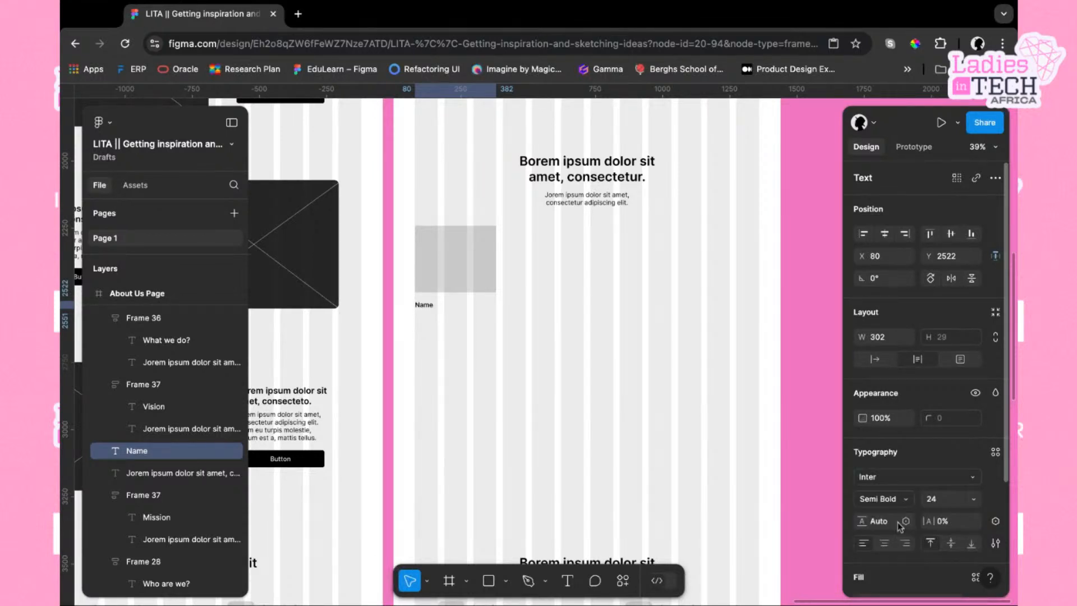
left_click(975, 499)
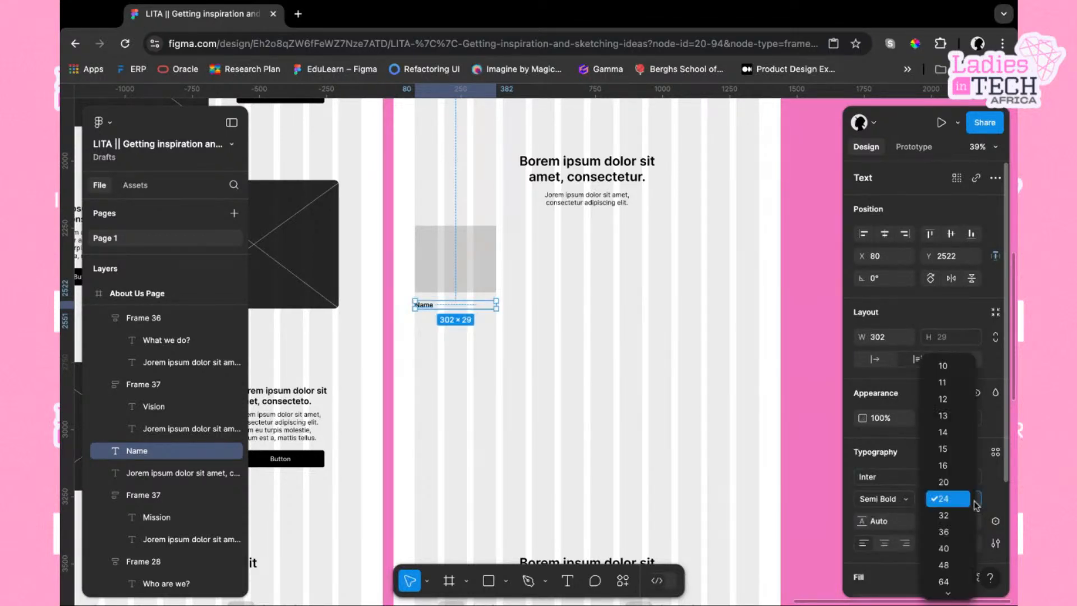
left_click(948, 519)
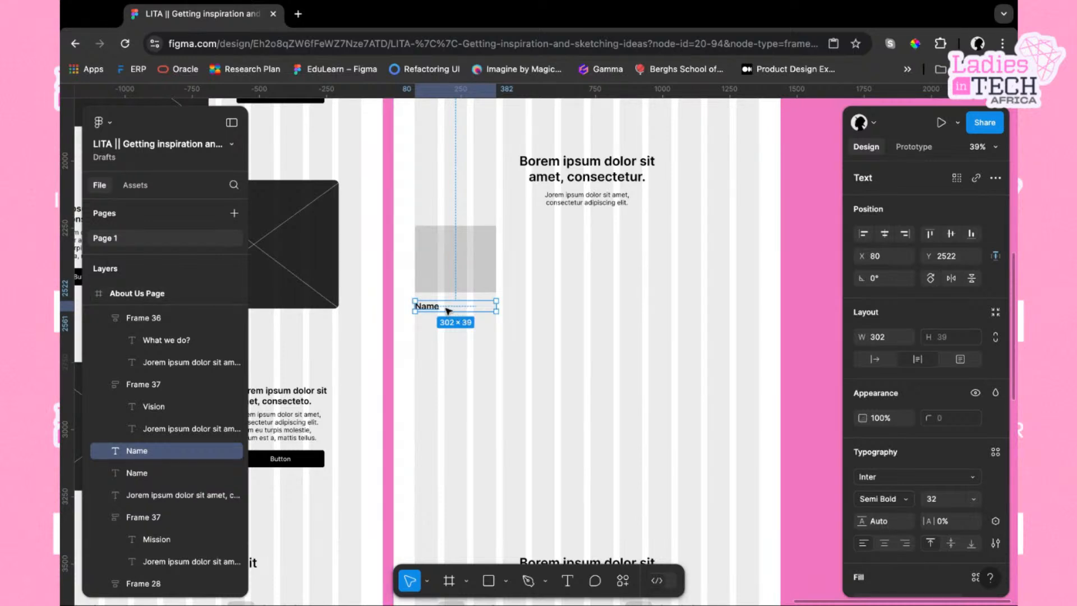
Duplicate the Name text just below itself and rename the original to "Name of Team Me"
left_click_drag(448, 311, 449, 330)
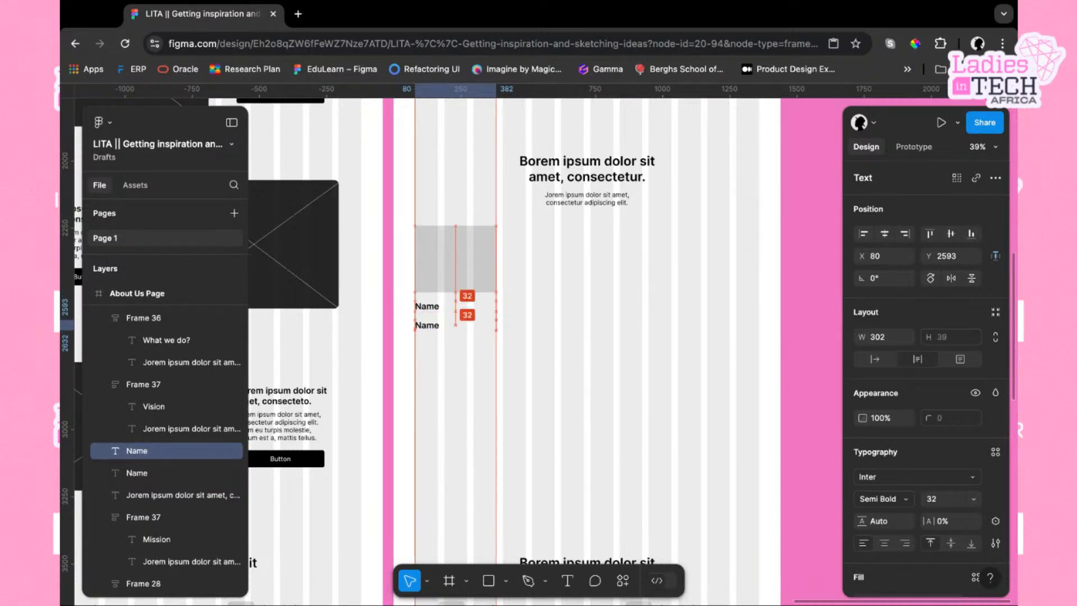
left_click(437, 309)
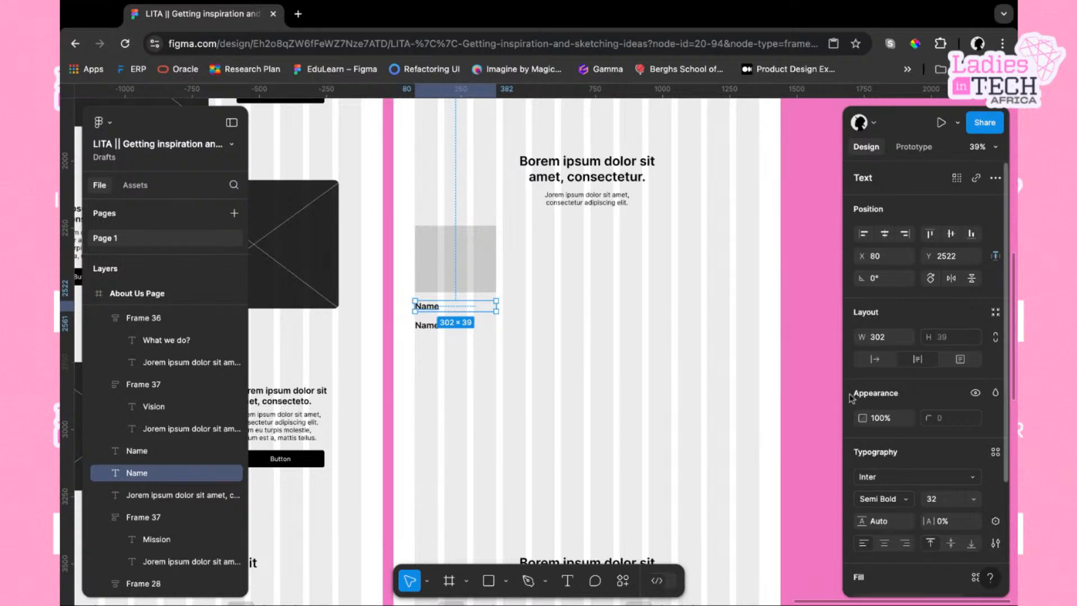
double_click(443, 310)
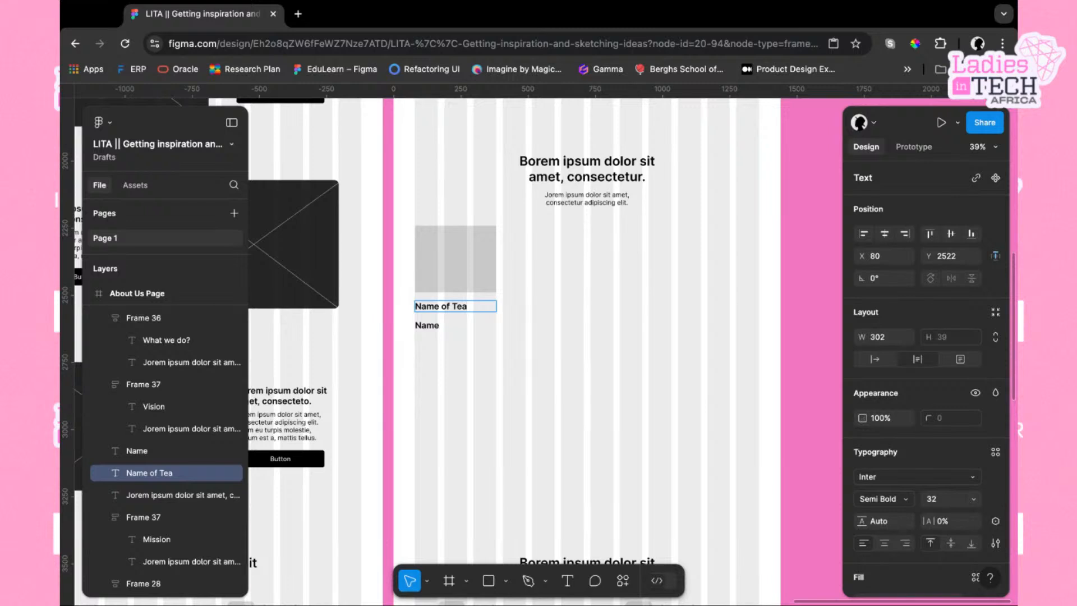
type("mem")
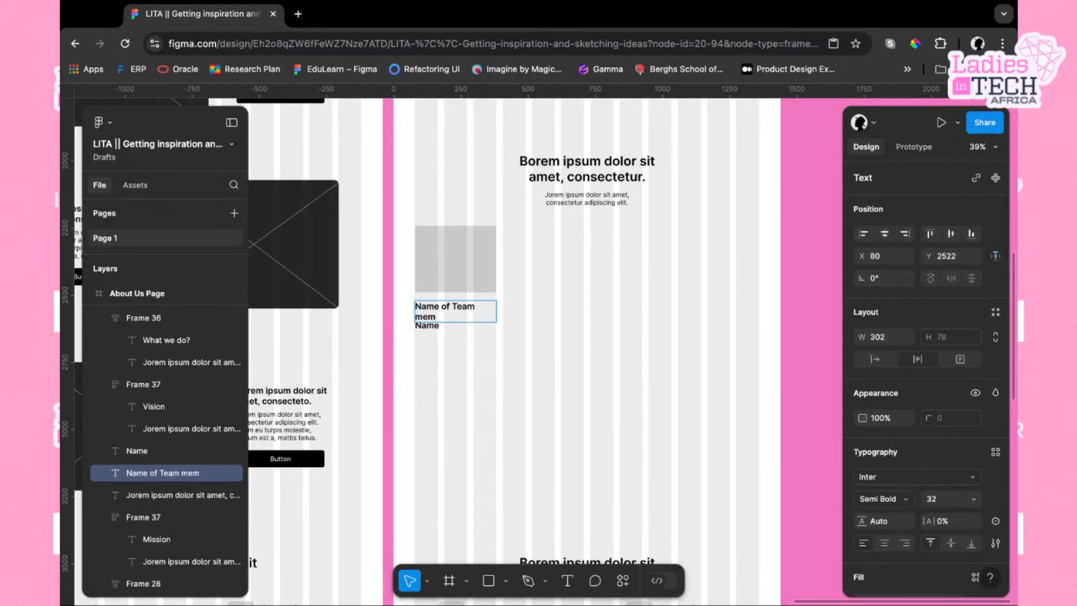
key("BackSpace")
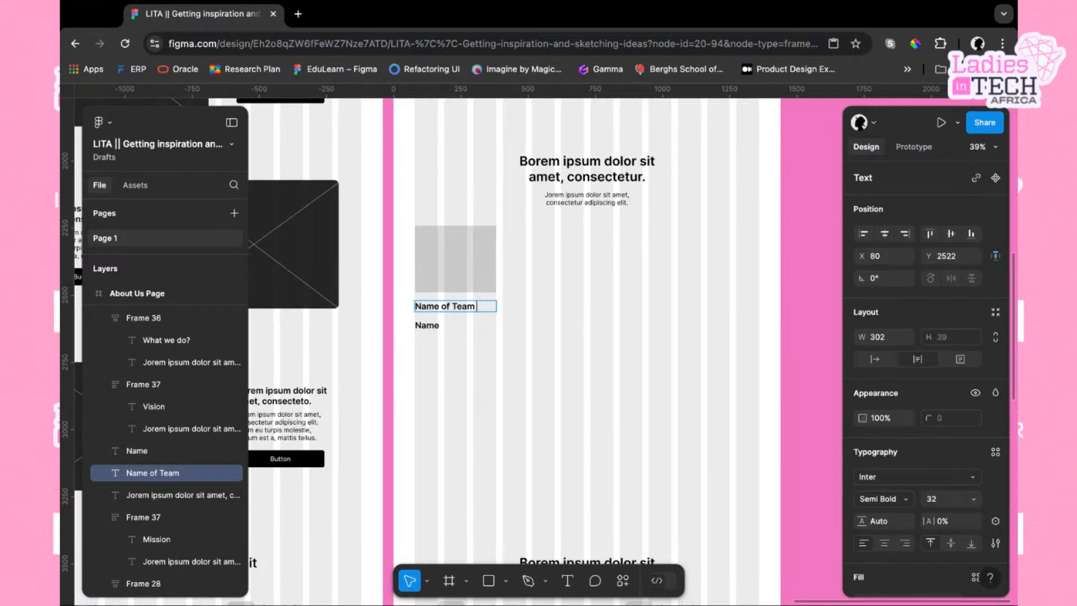
Set the lower Name text to size 24 and Regular weight
left_click(427, 325)
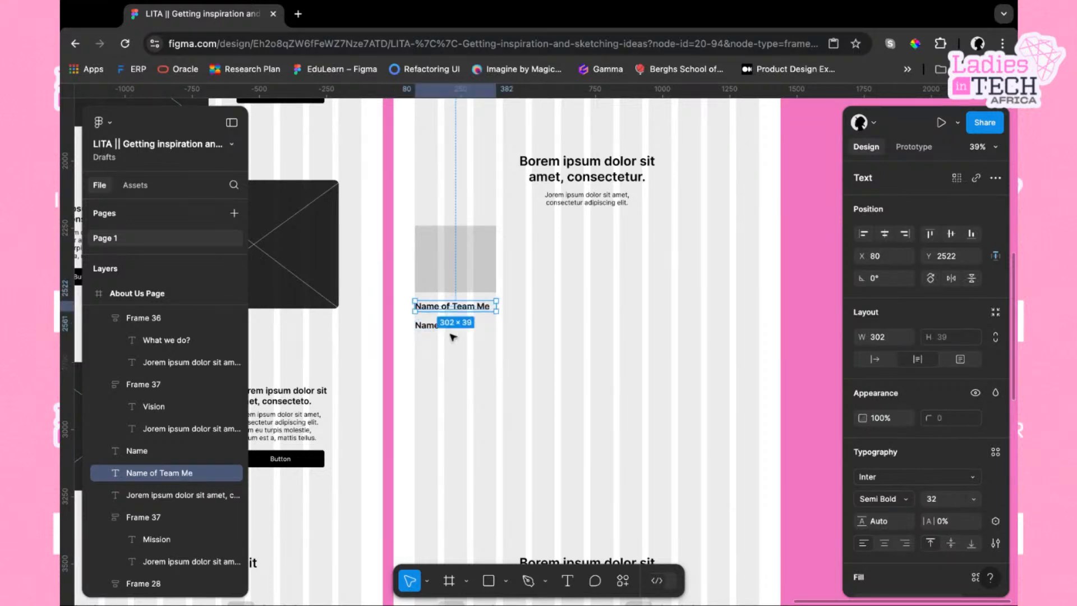
left_click(973, 501)
left_click(962, 483)
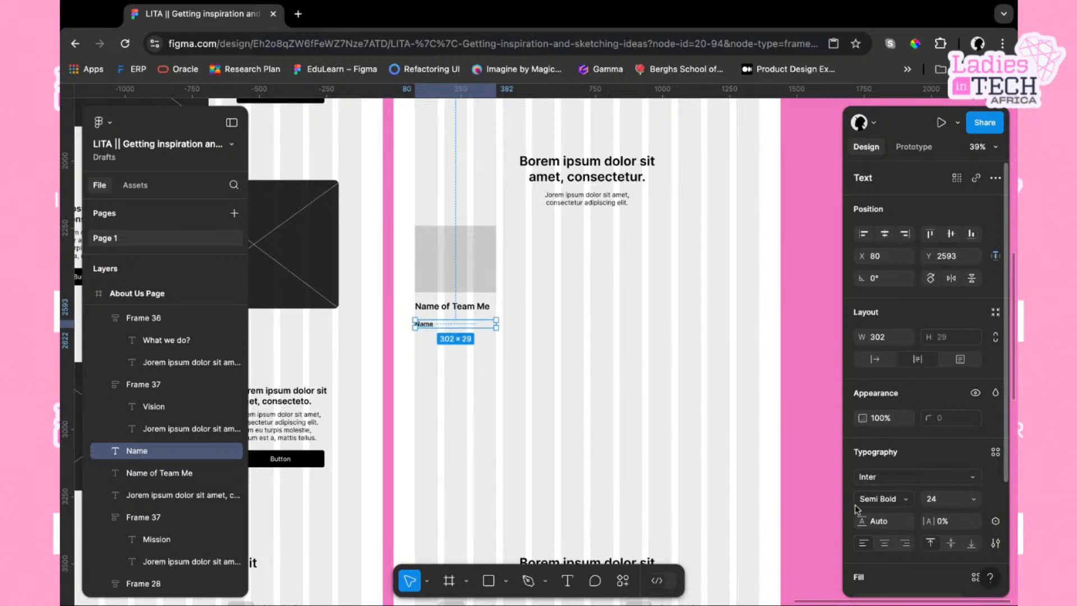
left_click(906, 500)
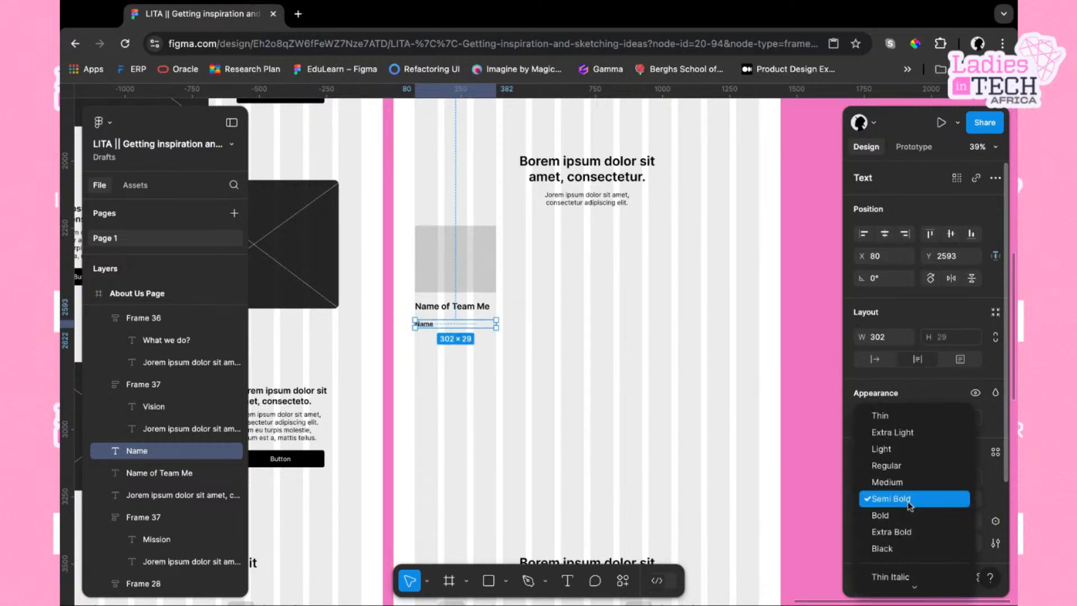
left_click(910, 466)
Rename the lower text to "Position" and centre-align it
double_click(430, 326)
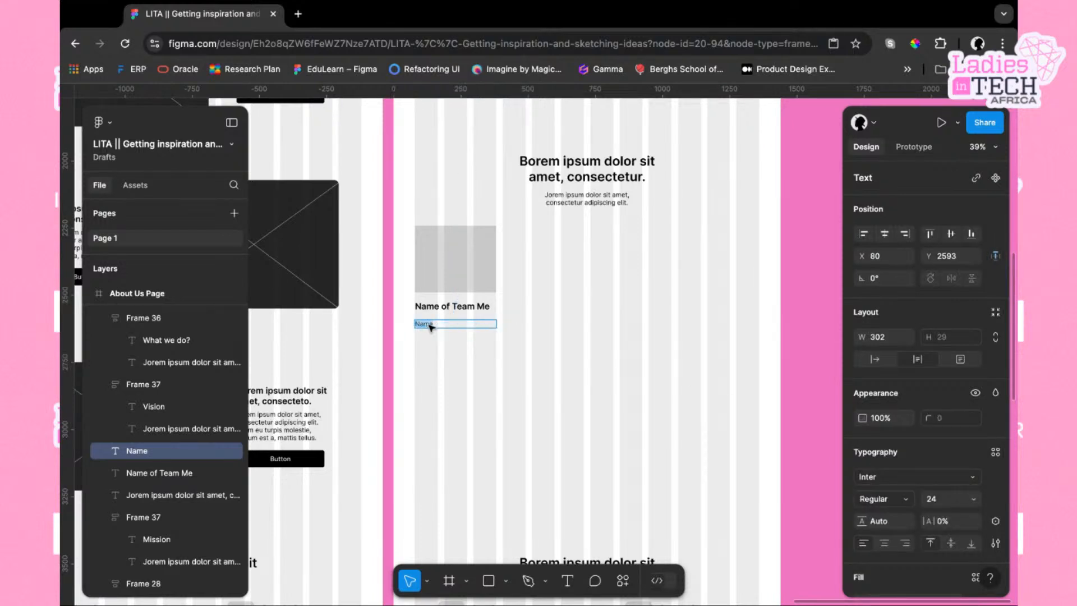
type("Position")
key("Escape")
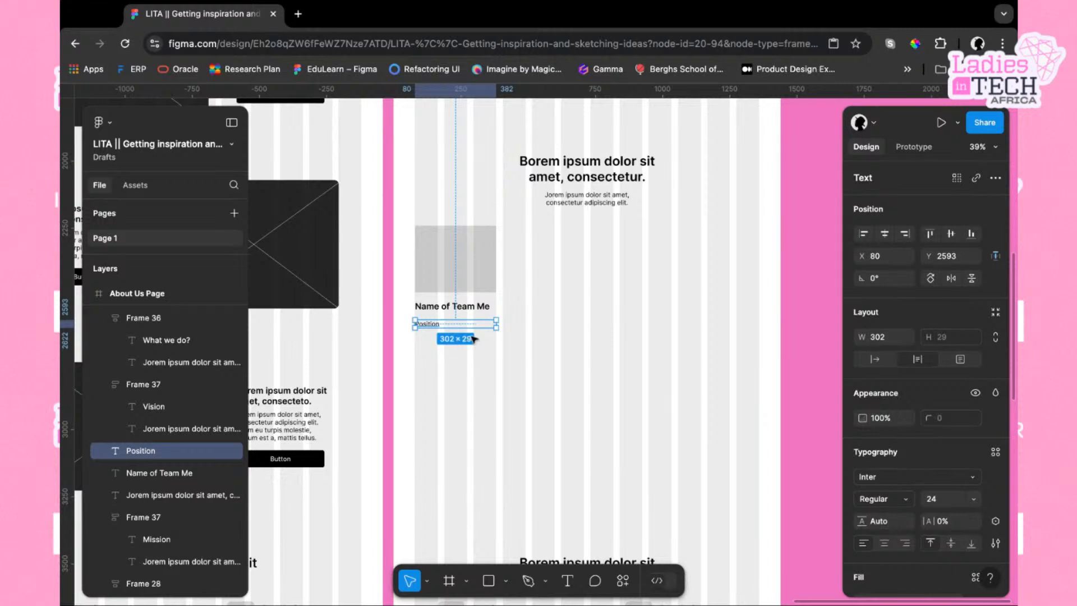
left_click(885, 543)
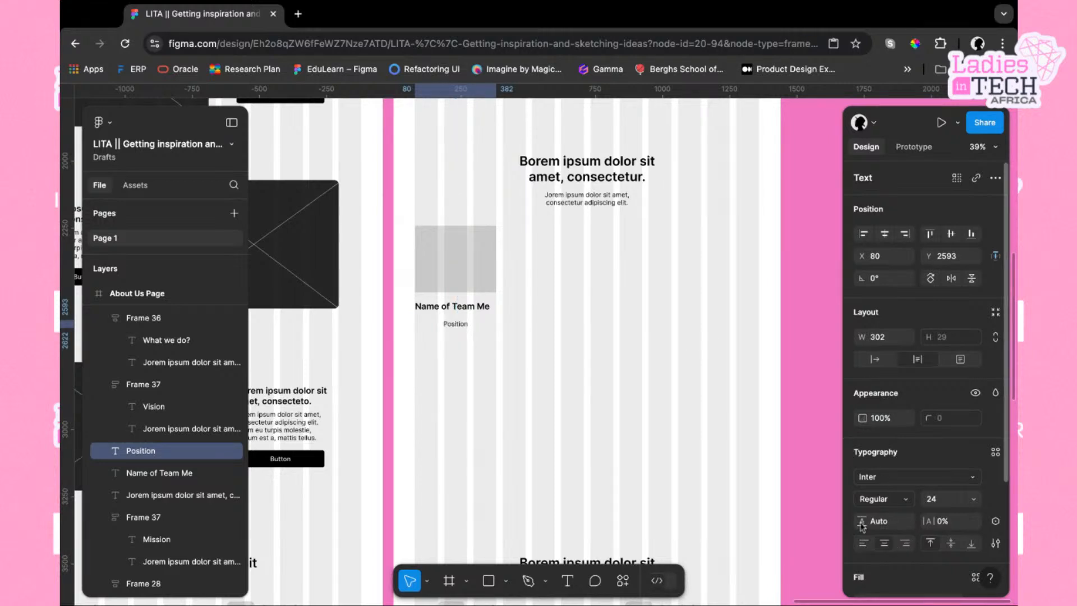
Nudge the Position text up to Y 2577, closer to the name
left_click(478, 360)
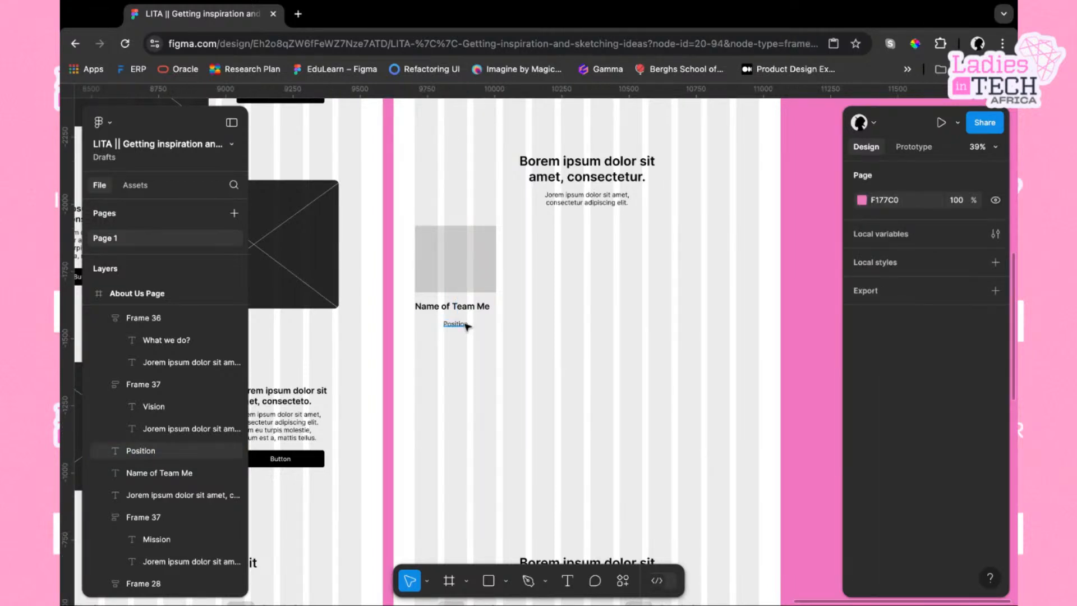
left_click(467, 325)
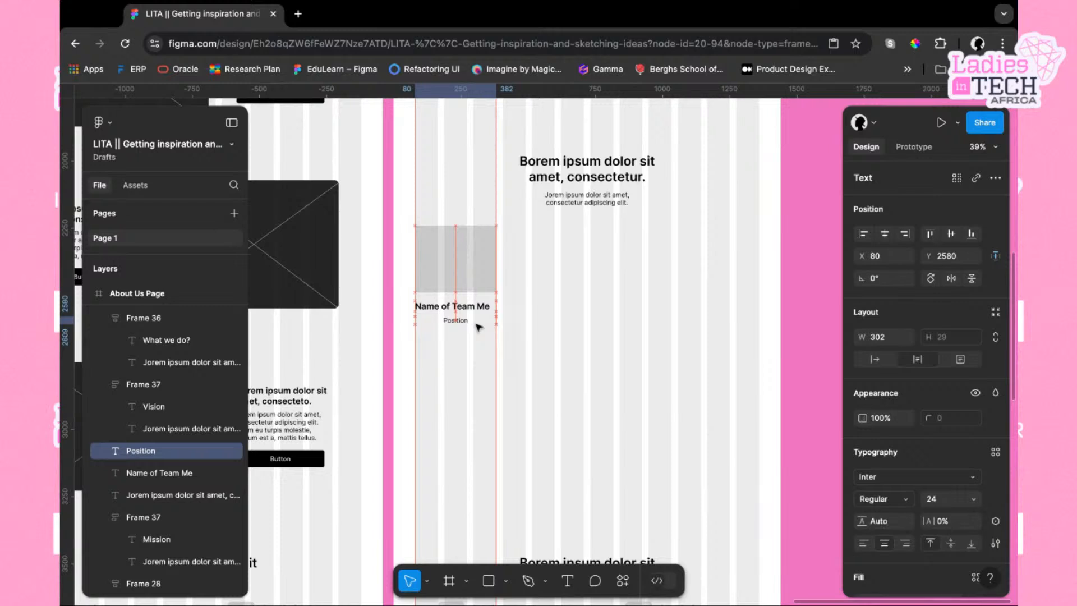
key("Up")
key("Up")
key("Up")
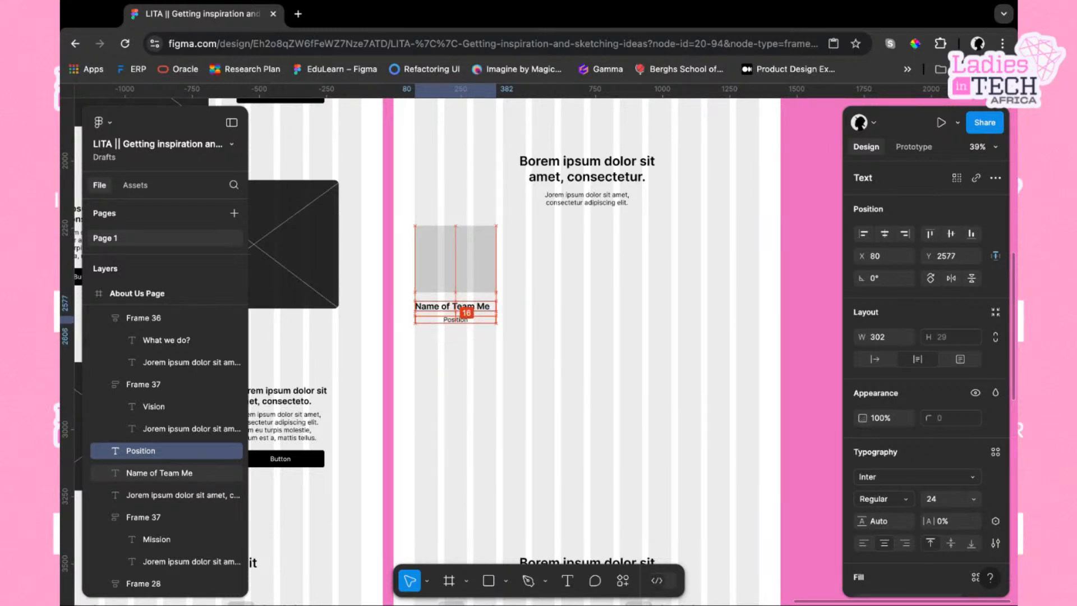
Wrap the name and position texts together in an auto layout frame
left_click(547, 334)
scroll(547, 334, "left", 2)
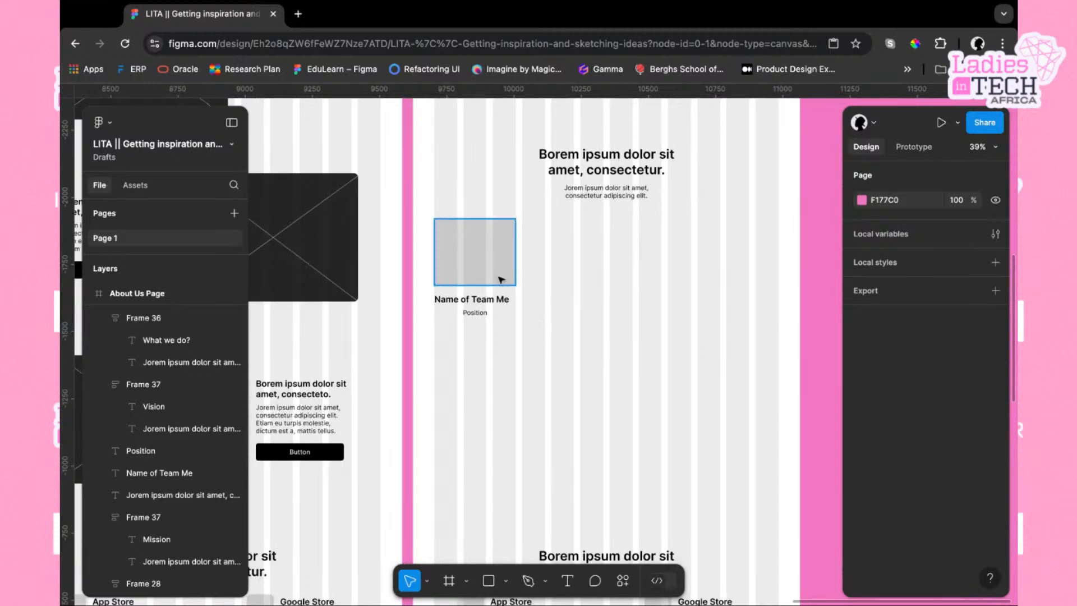
left_click_drag(482, 343, 481, 298)
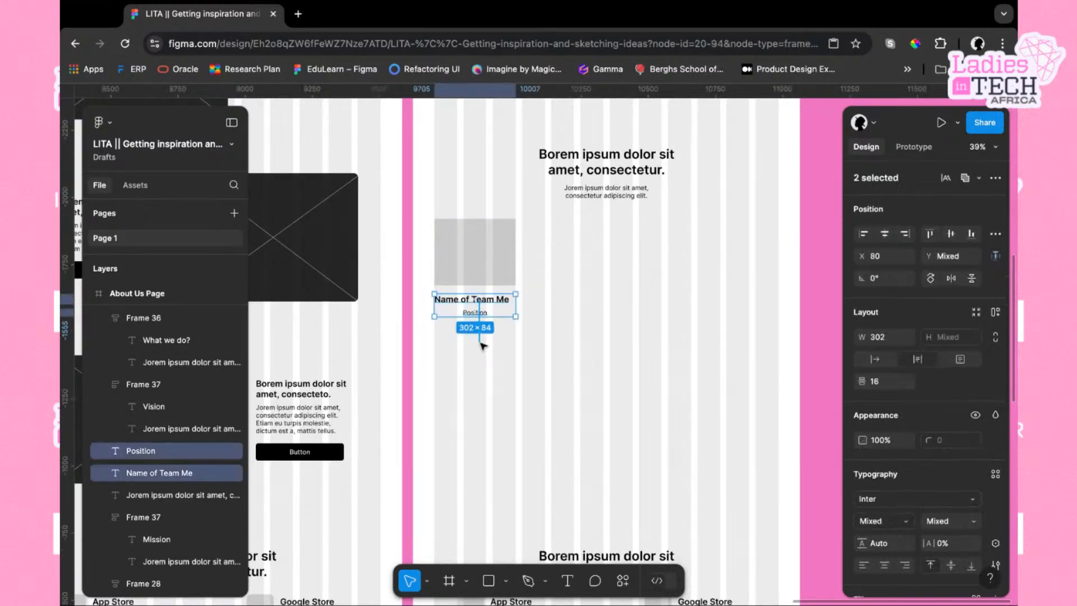
key("shift+a")
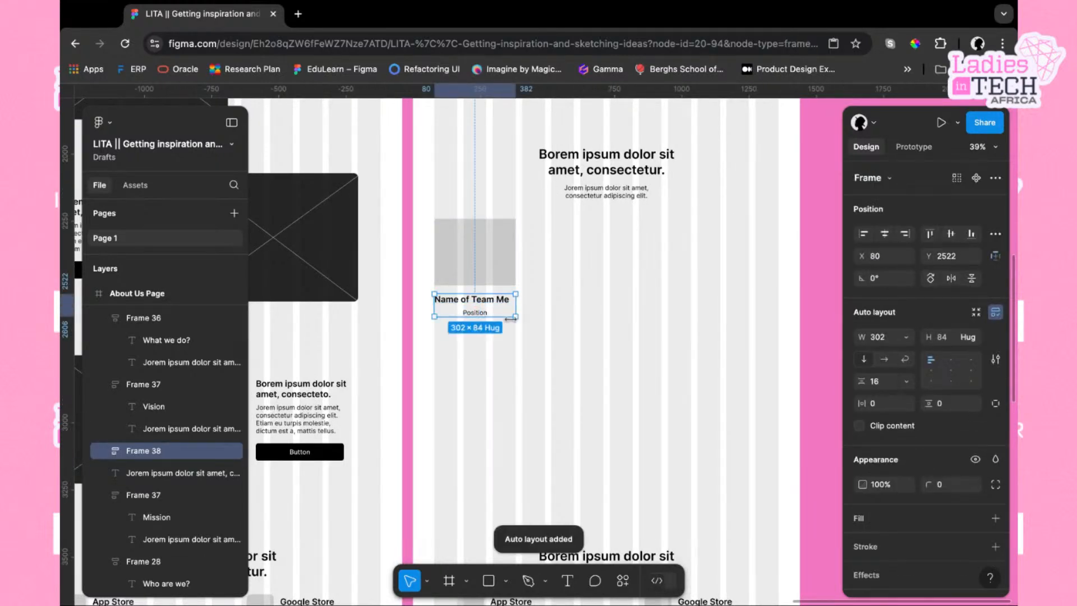
left_click(494, 369)
left_click(480, 309)
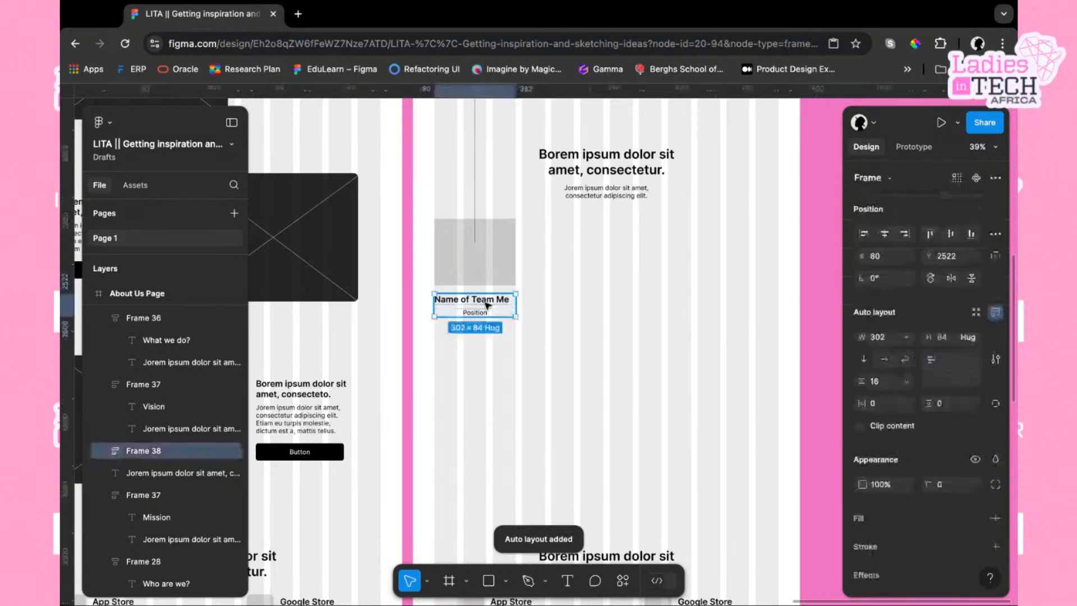
left_click(511, 273)
left_click(499, 336)
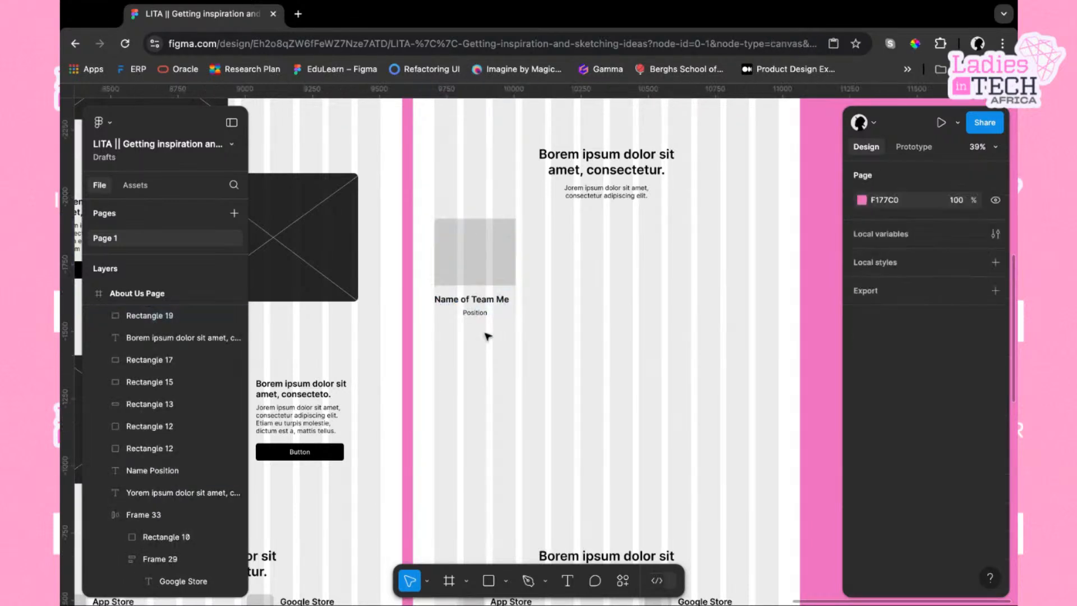
Duplicate the placeholder and text card to form a row of four team member cards
left_click_drag(478, 335, 563, 252)
key("super+d")
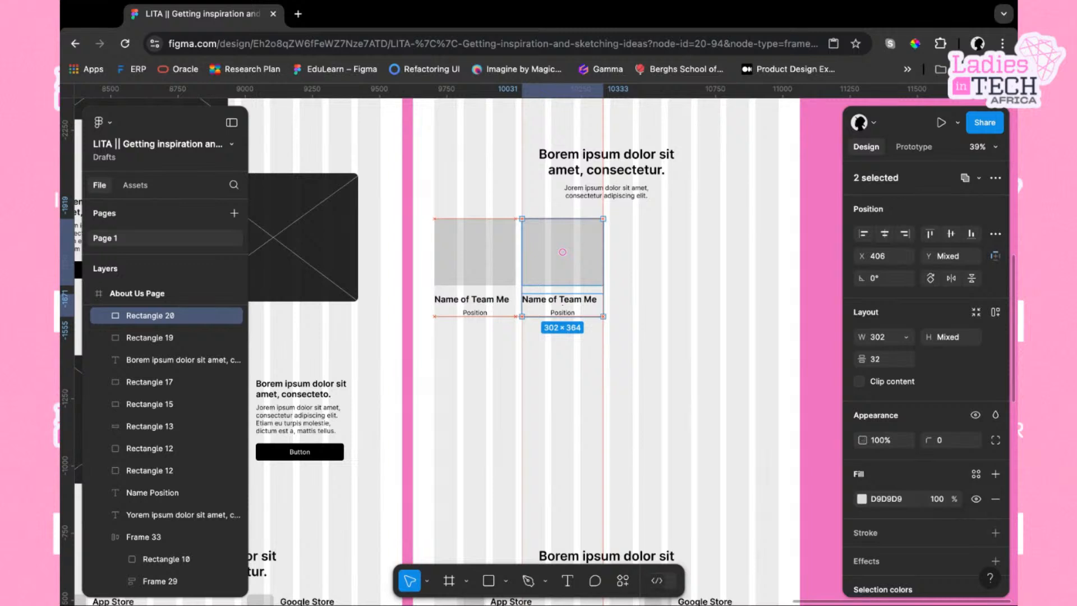
key("super+d")
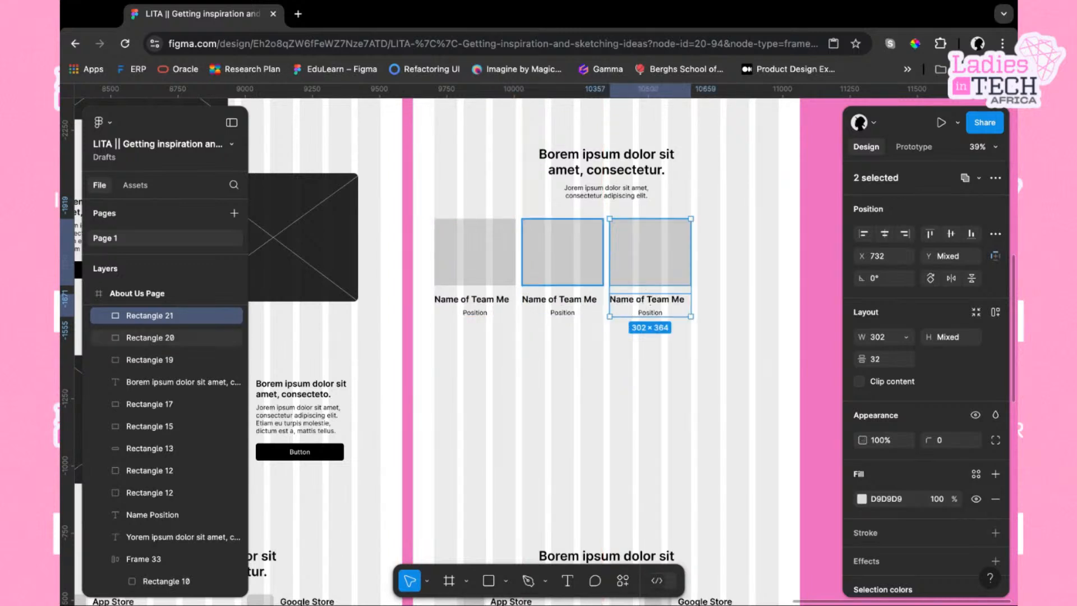
scroll(563, 252, "right", 1)
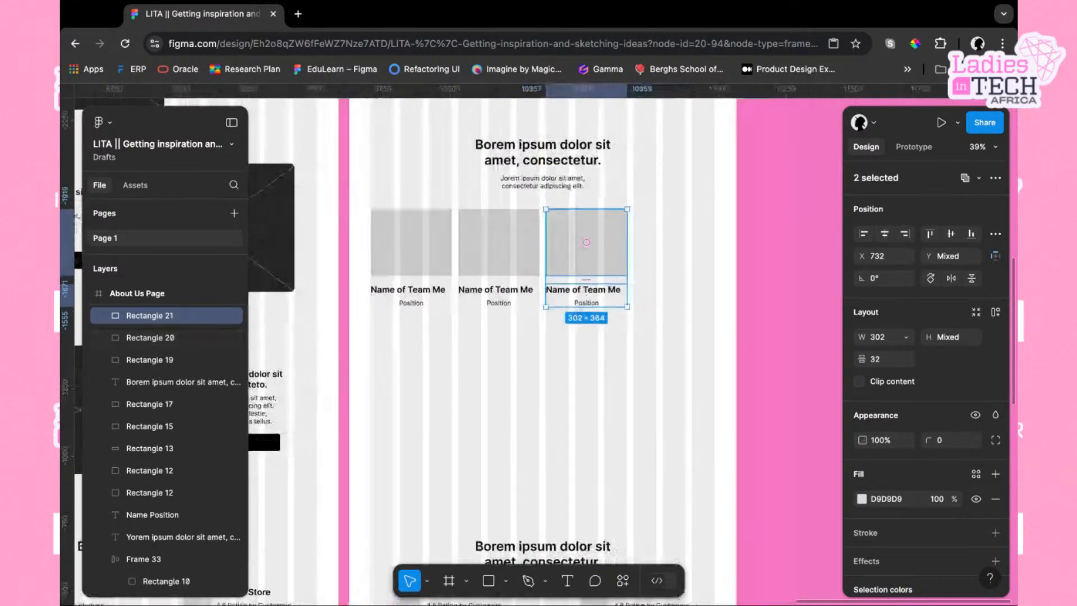
left_click_drag(586, 243, 669, 240, "alt")
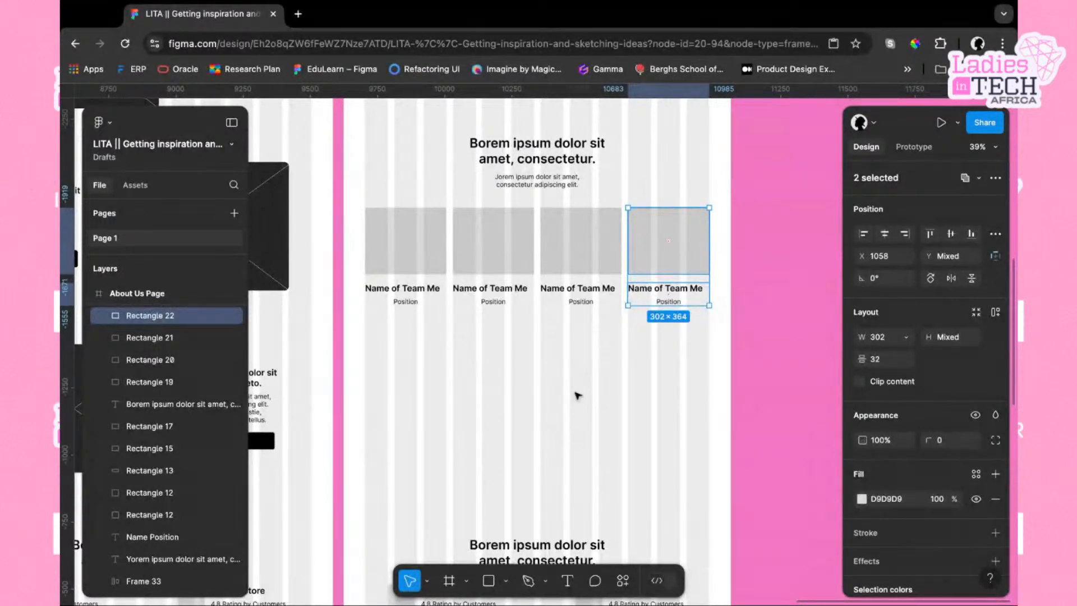
left_click(625, 391)
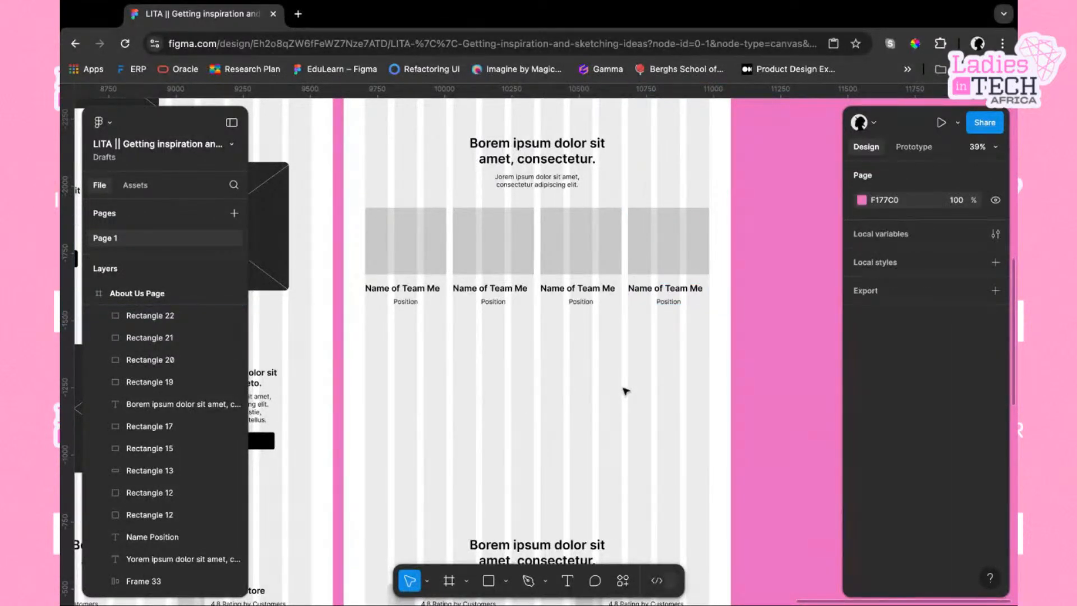
Select all four image placeholders and change their fill to a near-black colour
scroll(626, 391, "left", 2)
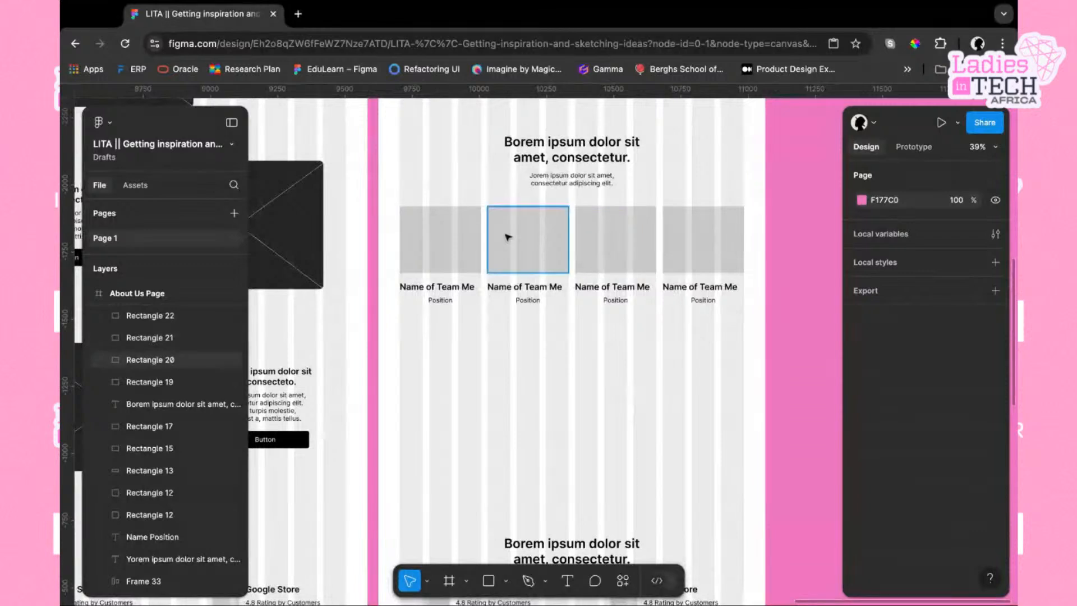
left_click(441, 246)
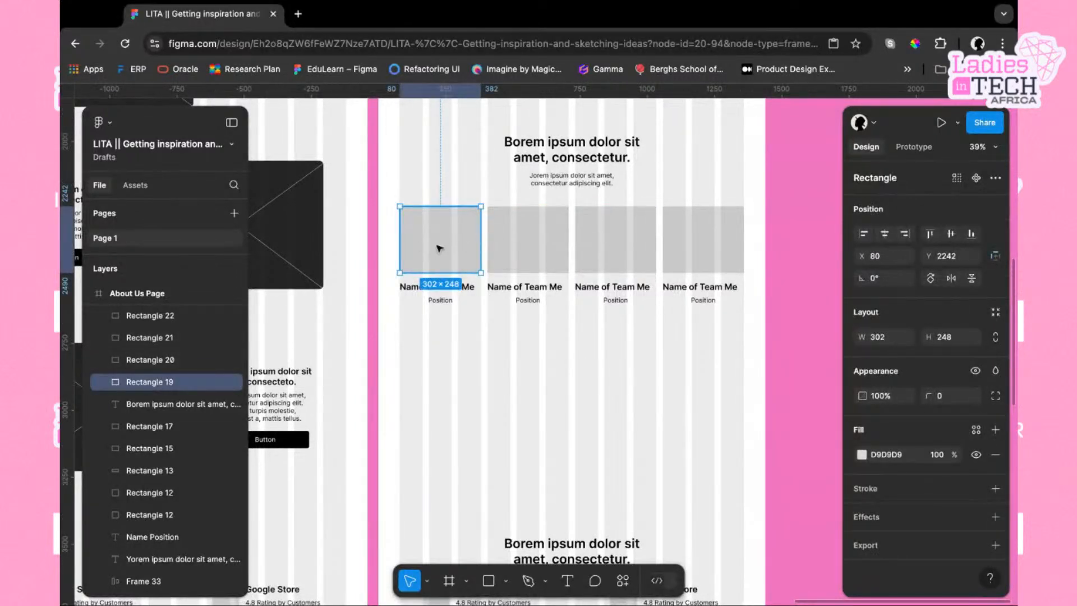
left_click(504, 248, "shift")
left_click(618, 247, "shift")
left_click(689, 246, "shift")
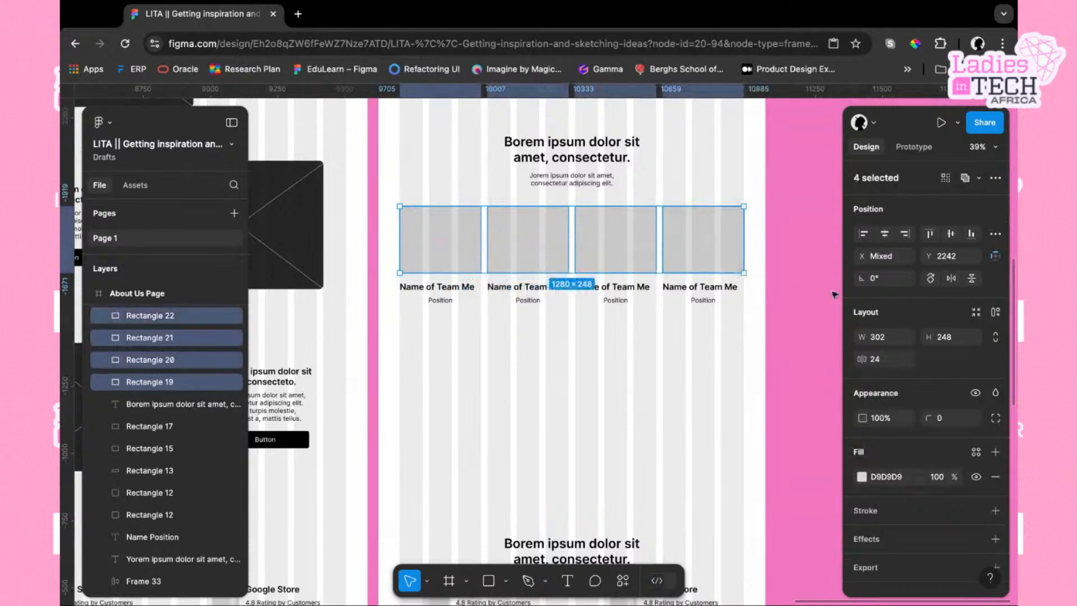
scroll(873, 432, "down", 1)
left_click(863, 458)
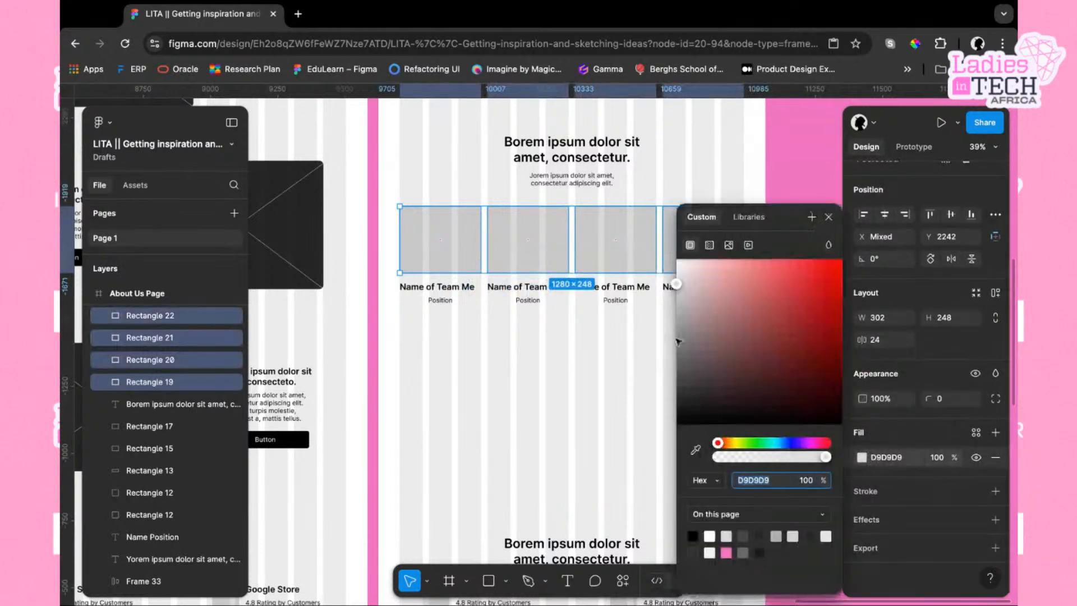
left_click_drag(678, 284, 677, 402)
left_click(589, 392)
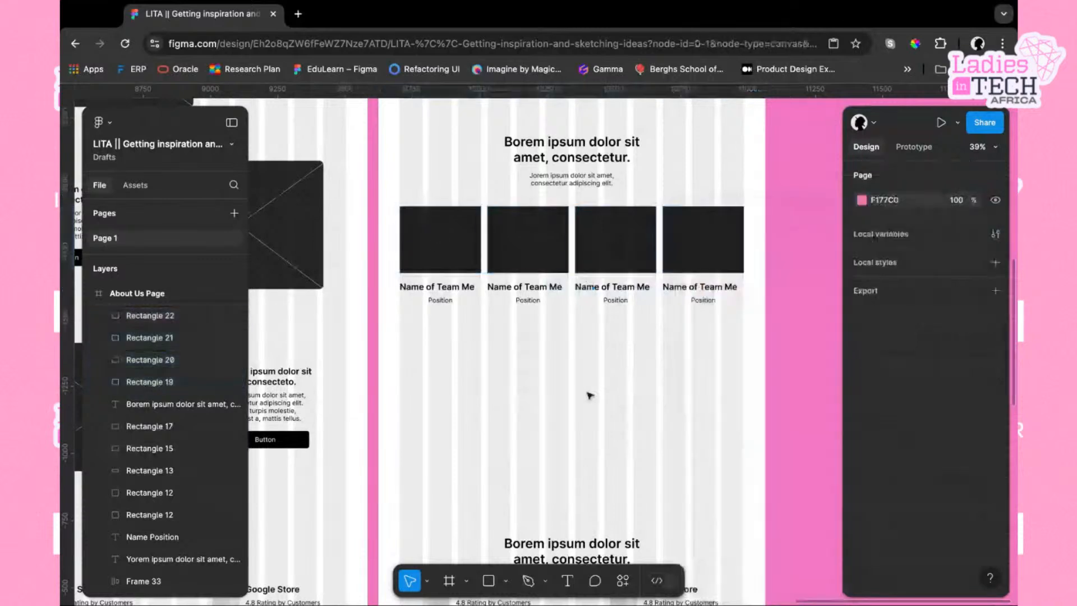
left_click(489, 581)
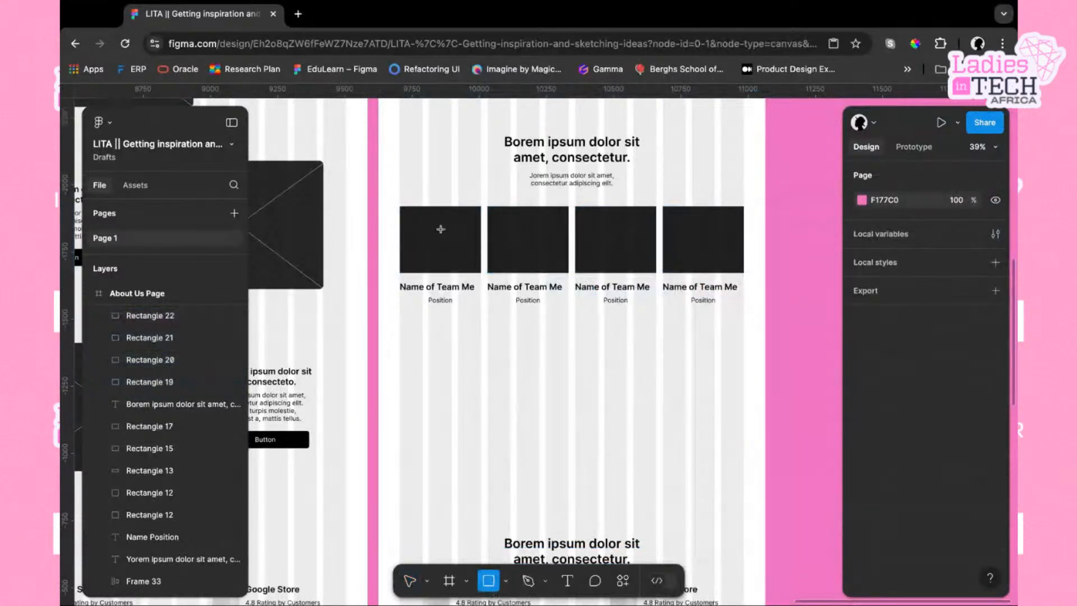
left_click_drag(400, 208, 452, 241)
key("super+z")
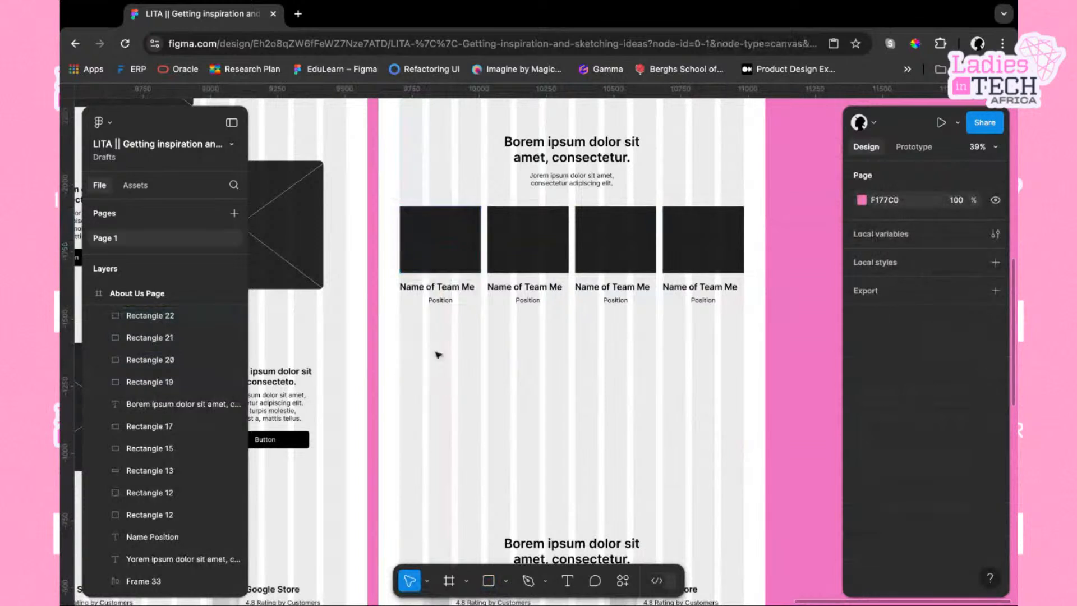
Draw a diagonal line about 389 long across the first image placeholder with the Line tool
left_click(505, 581)
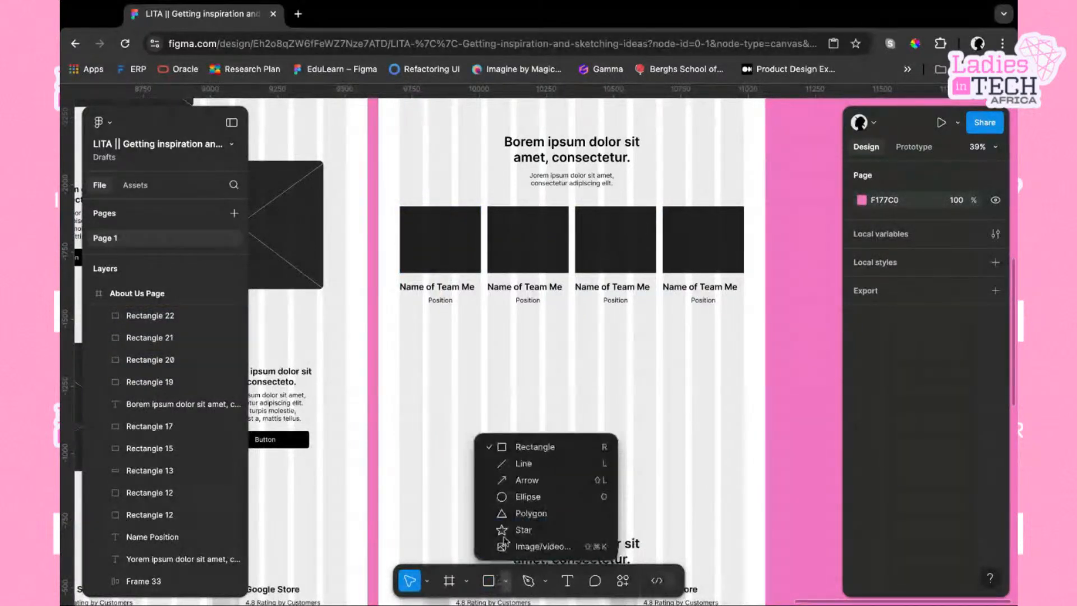
left_click(525, 465)
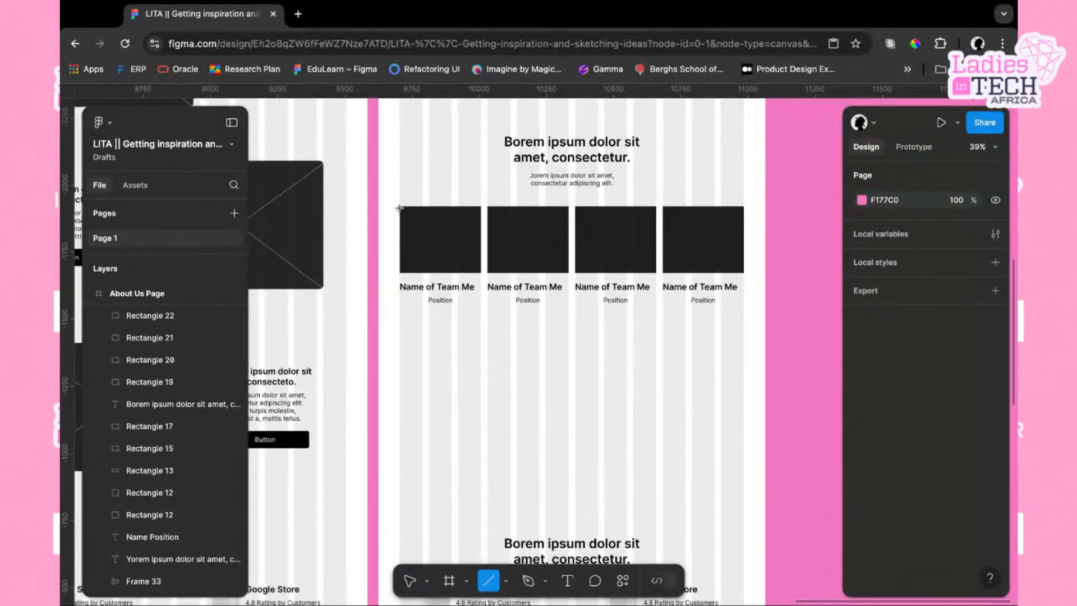
scroll(400, 208, "up", 5)
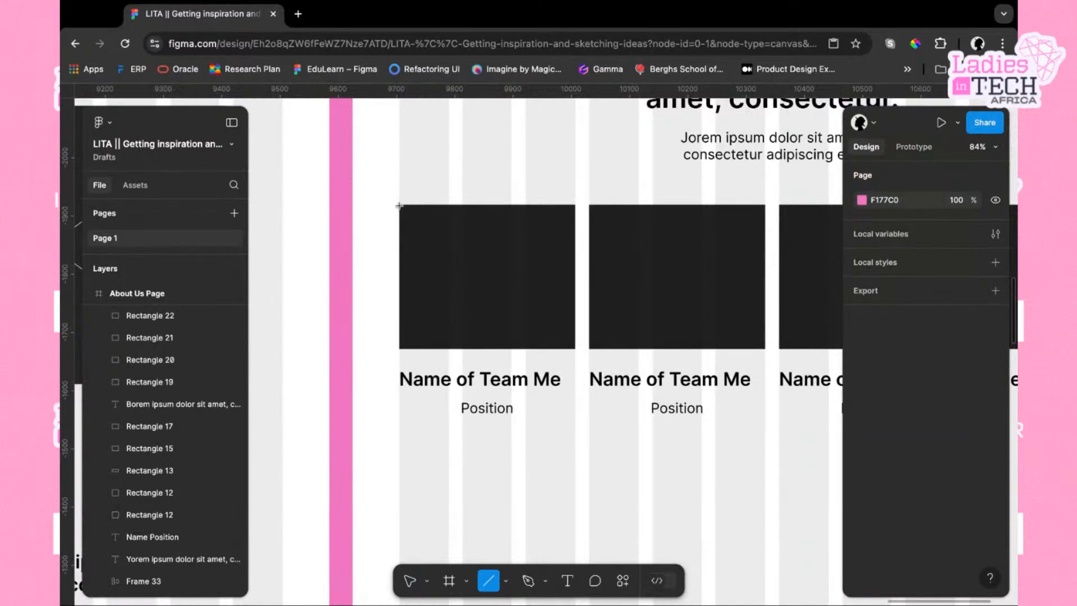
left_click_drag(399, 206, 576, 348)
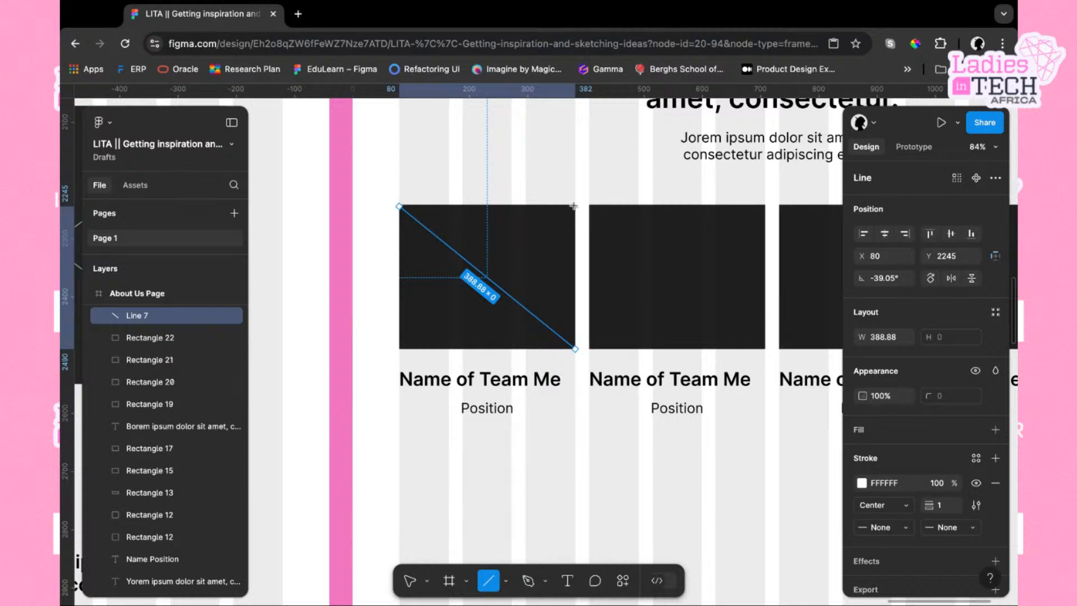
Draw the opposite diagonal across the first placeholder and wrap the placeholder and both lines in a frame
left_click_drag(573, 206, 399, 349)
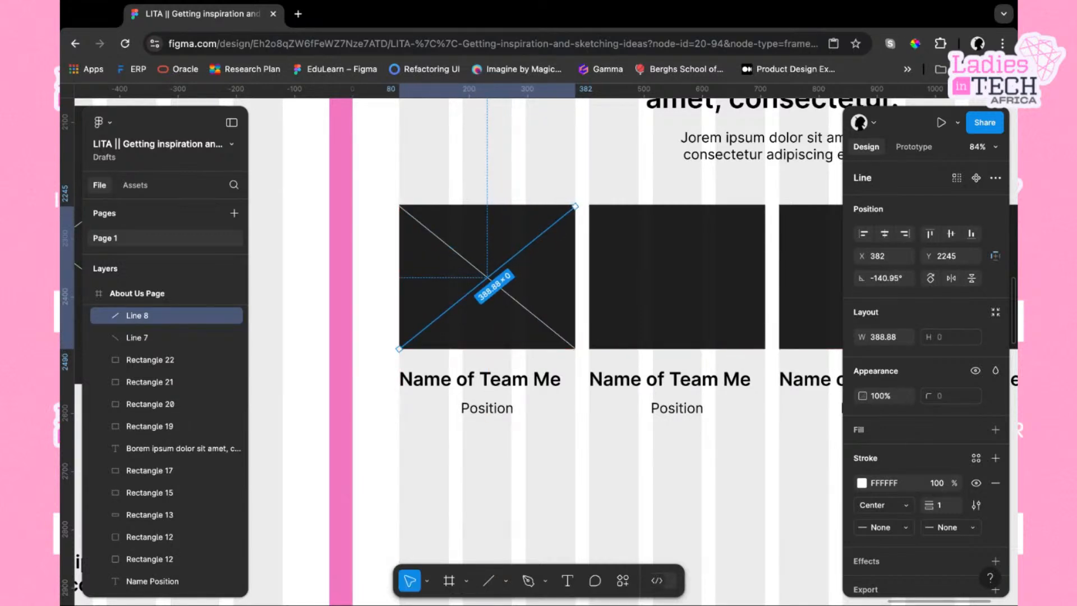
mouse_move(491, 157)
left_mouse_down()
mouse_move(491, 327)
mouse_move(494, 161)
left_mouse_up()
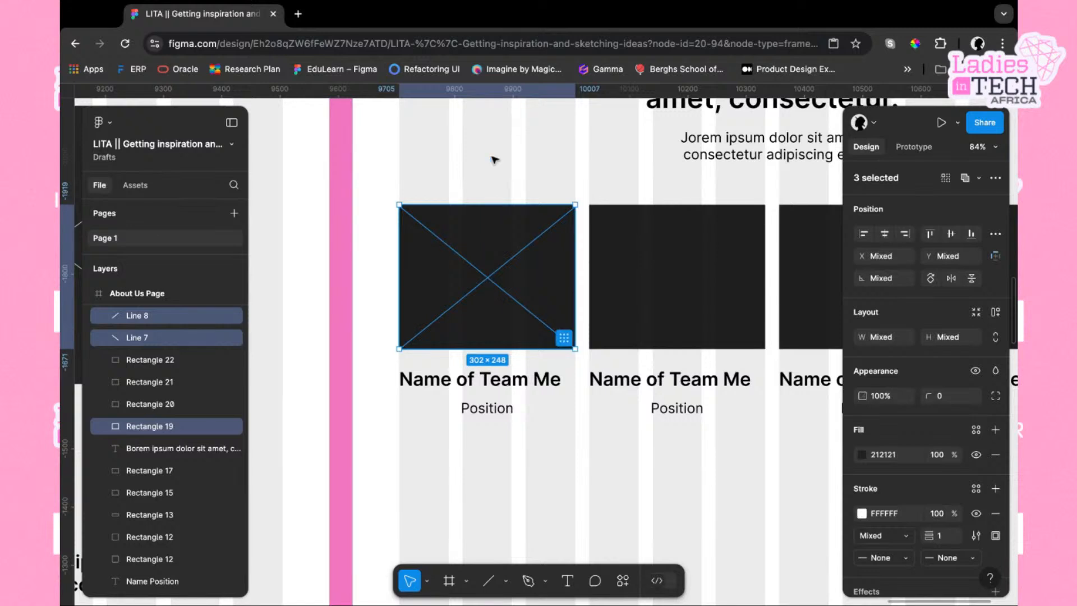
right_click(484, 300)
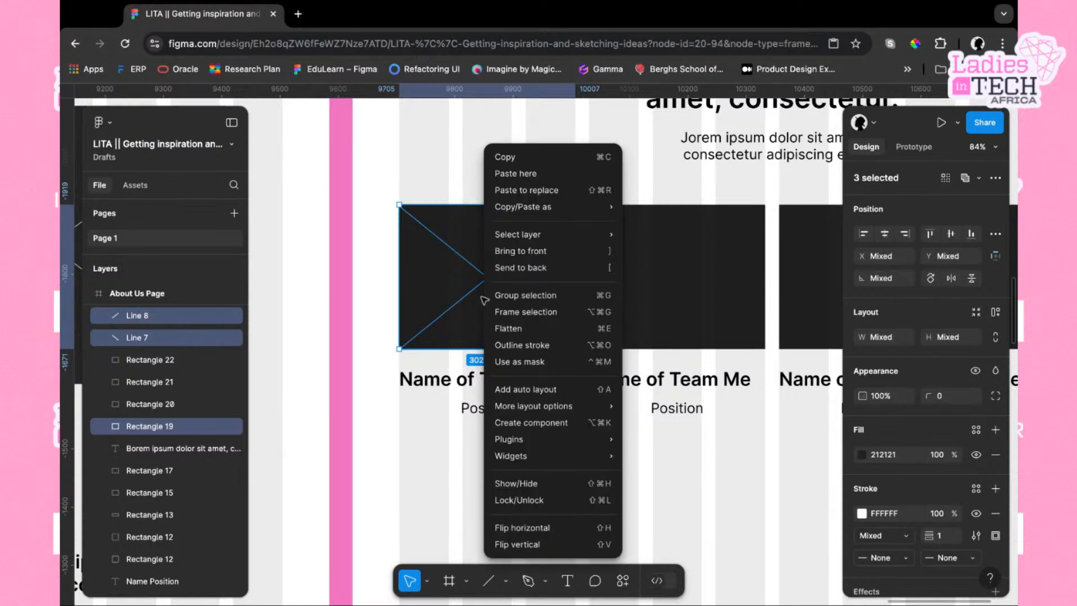
left_click(551, 313)
key("Escape")
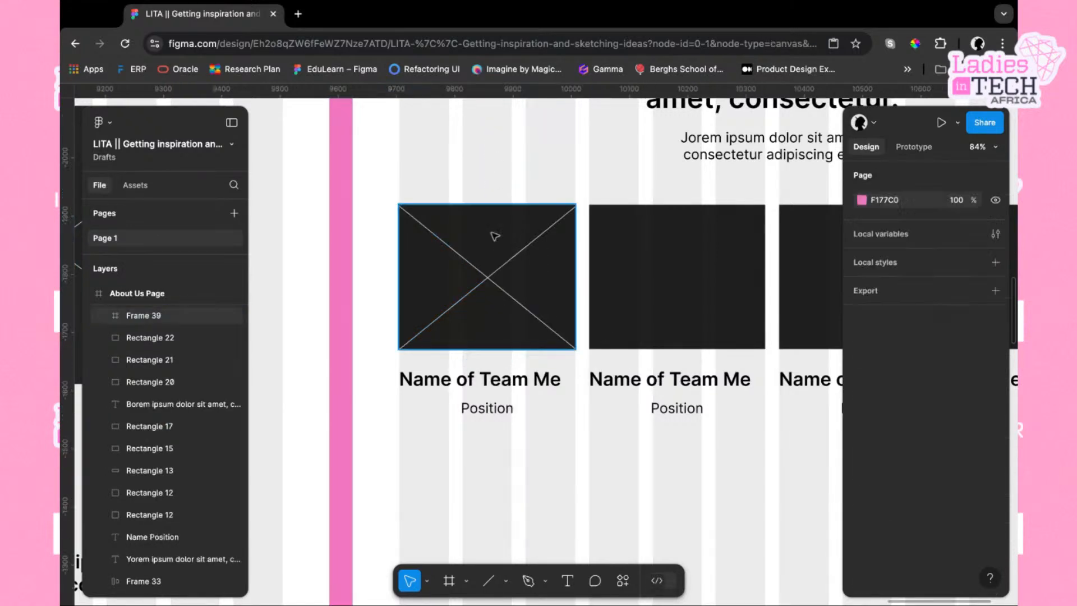
Copy the crossed placeholder frame and paste it to replace the other three team image placeholders
left_click(501, 268)
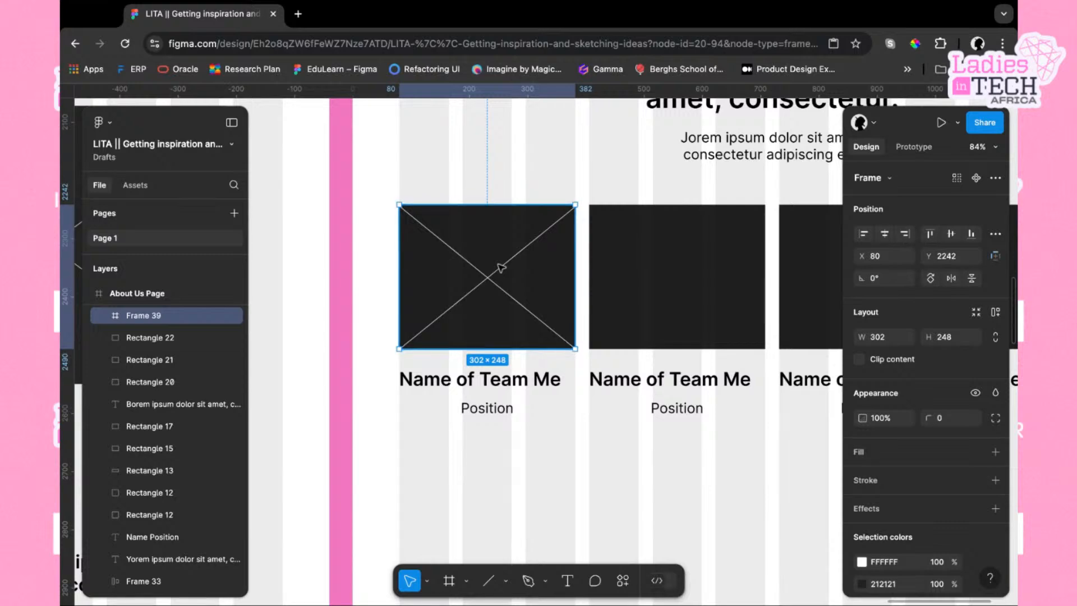
right_click(499, 266)
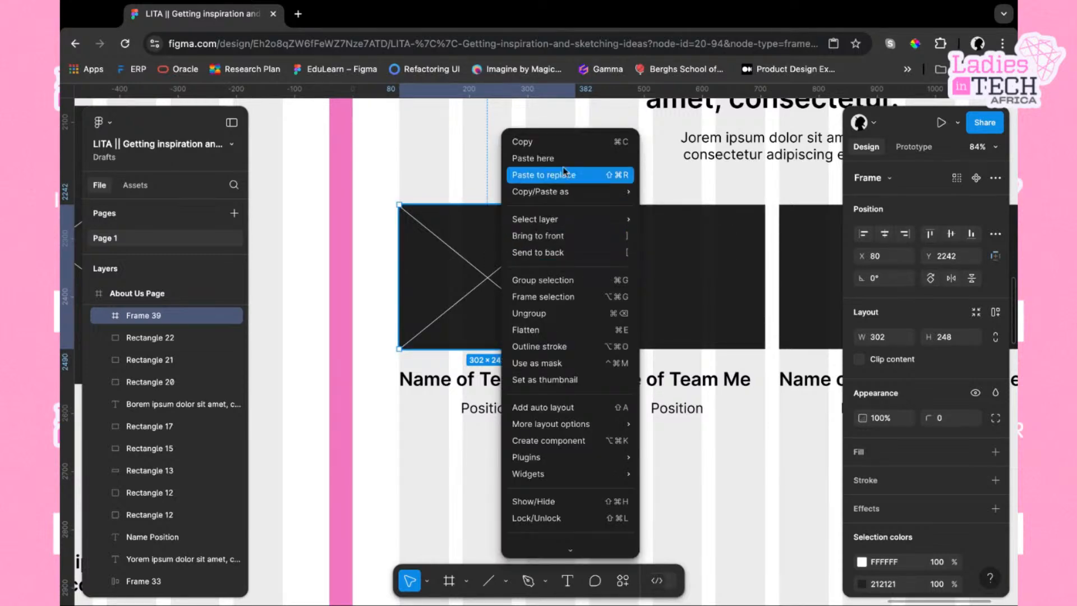
left_click(558, 142)
left_click(655, 276)
scroll(656, 277, "down", 5)
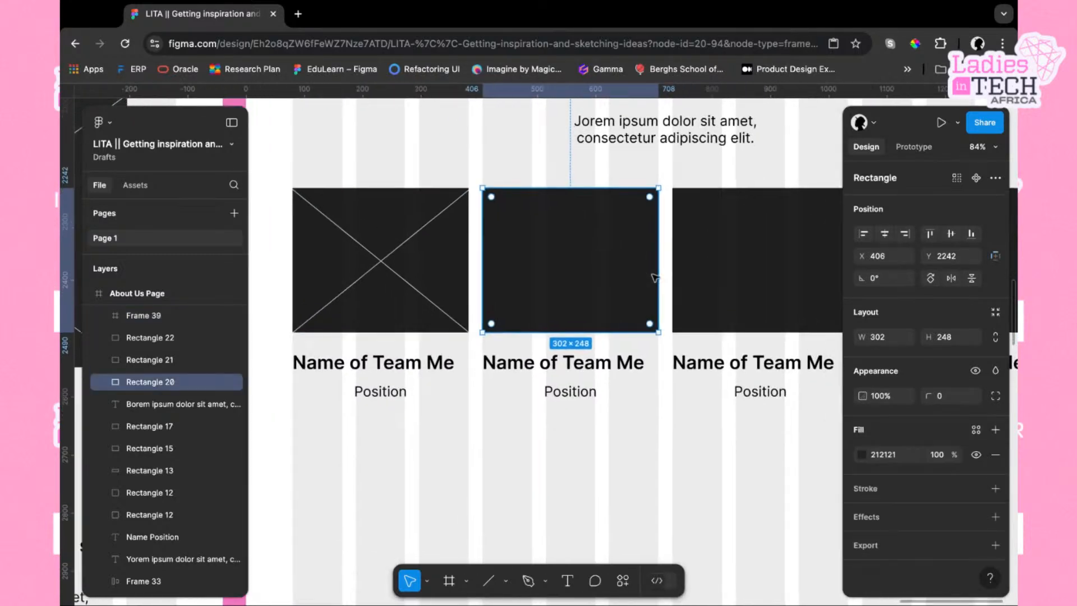
scroll(669, 261, "right", 2)
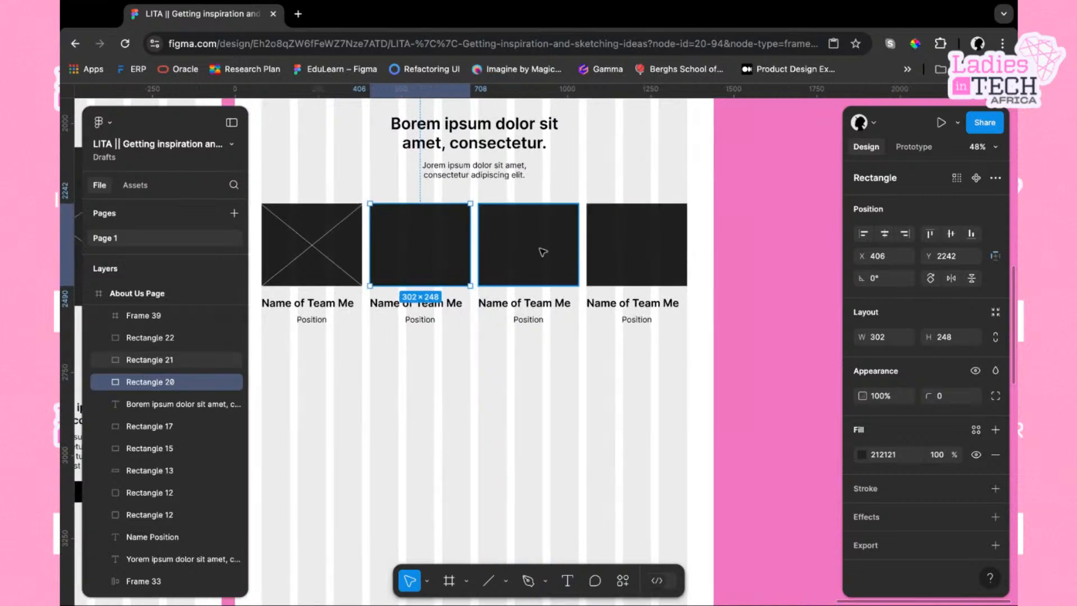
left_click(542, 252, "shift")
left_click(642, 262, "shift")
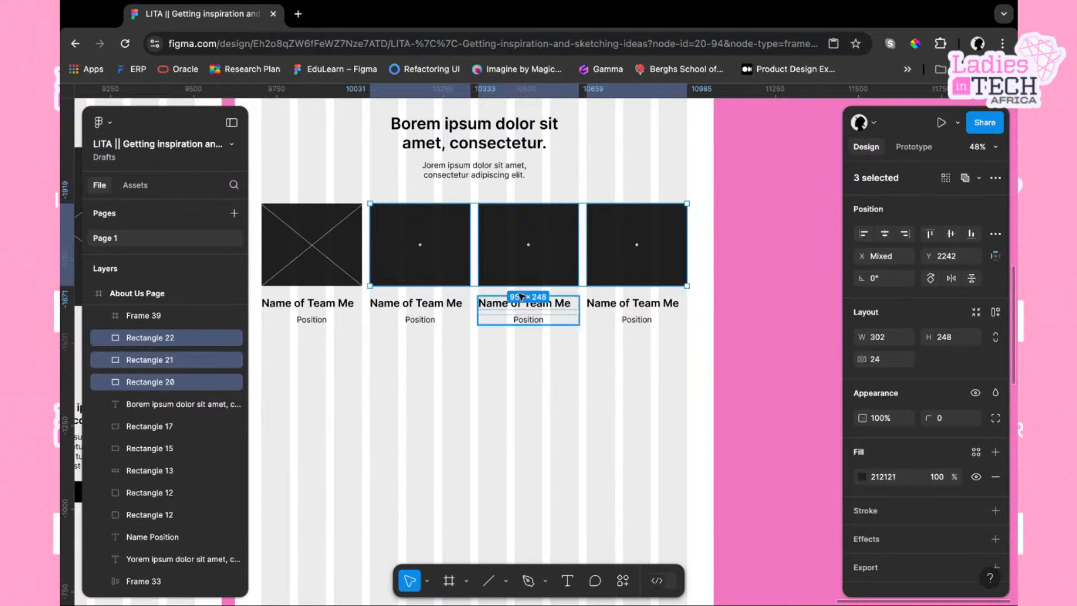
left_click(508, 267)
left_click(496, 348)
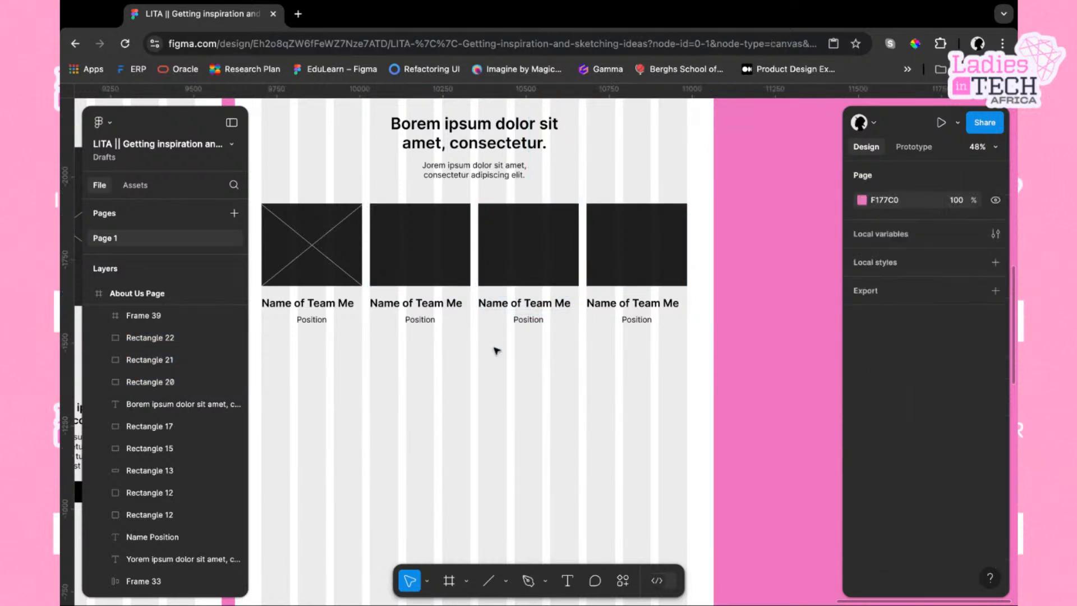
left_click(435, 245)
left_click(551, 258, "shift")
left_click(652, 258, "shift")
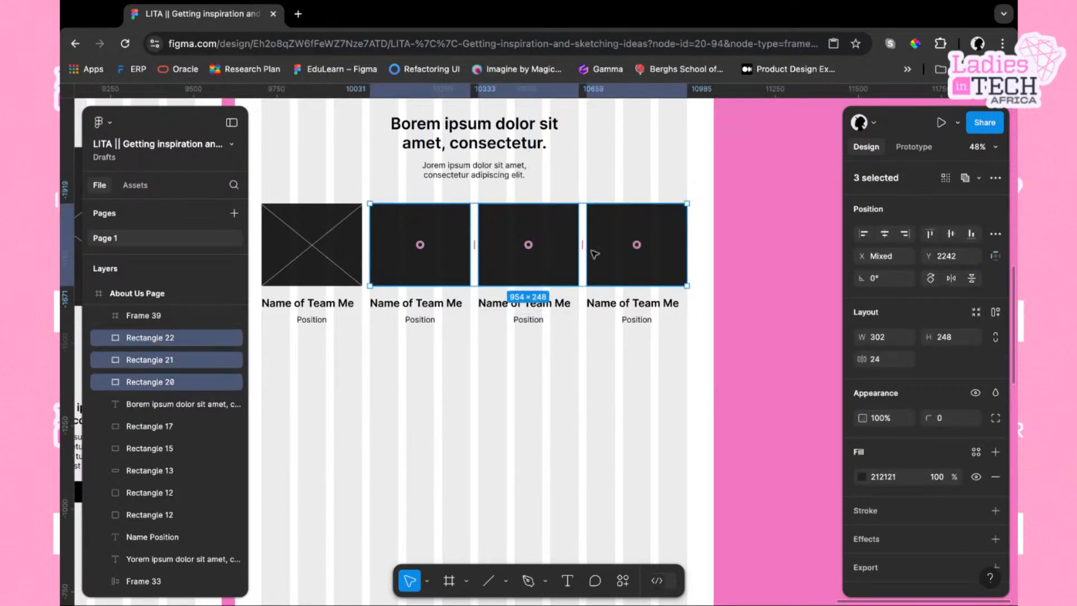
right_click(563, 250)
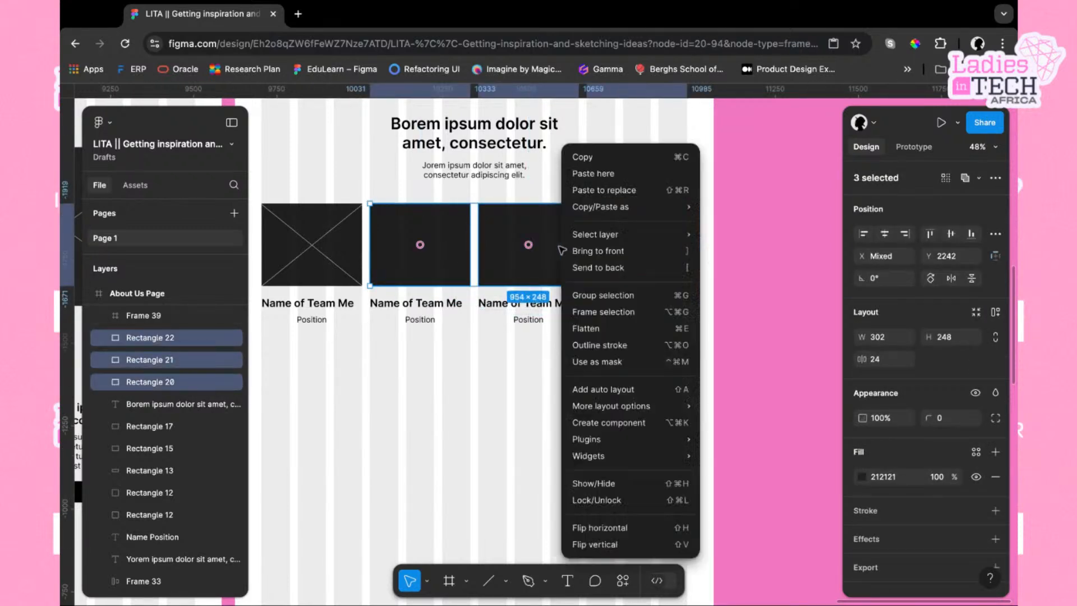
left_click(611, 190)
left_click(604, 372)
Scroll through the About Us Page wireframe to review the completed team section and surrounding layout
scroll(603, 372, "left", 2)
scroll(603, 372, "down", 1)
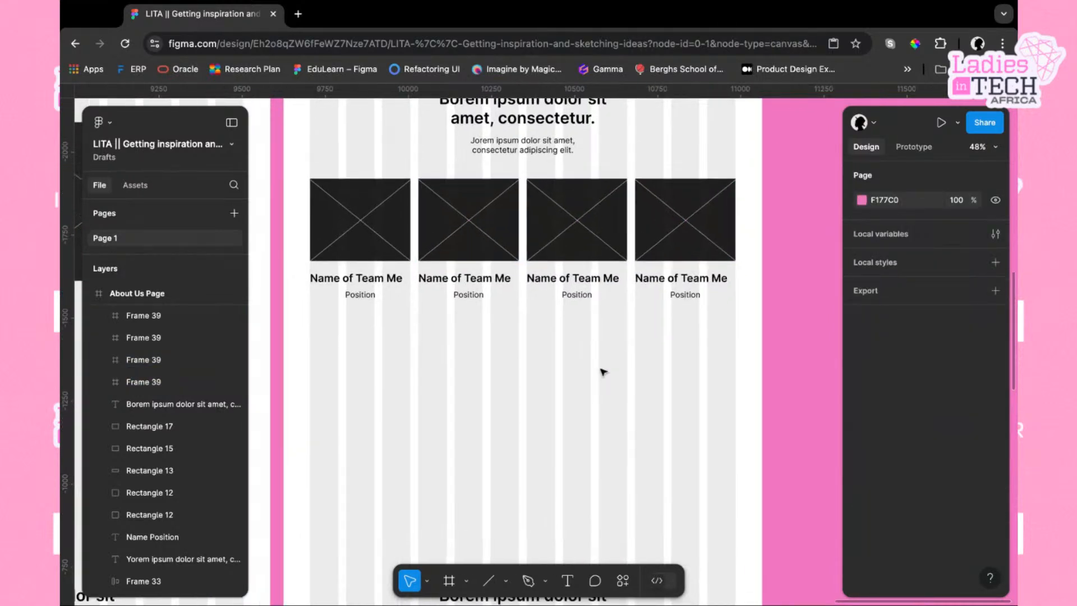
scroll(603, 372, "down", 3)
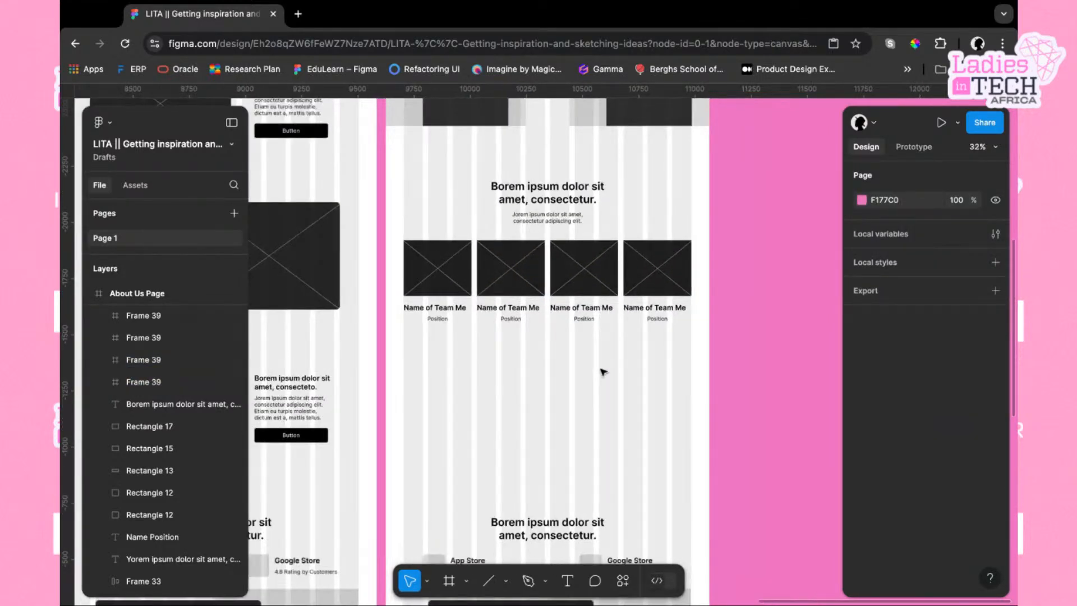
scroll(603, 372, "down", 2)
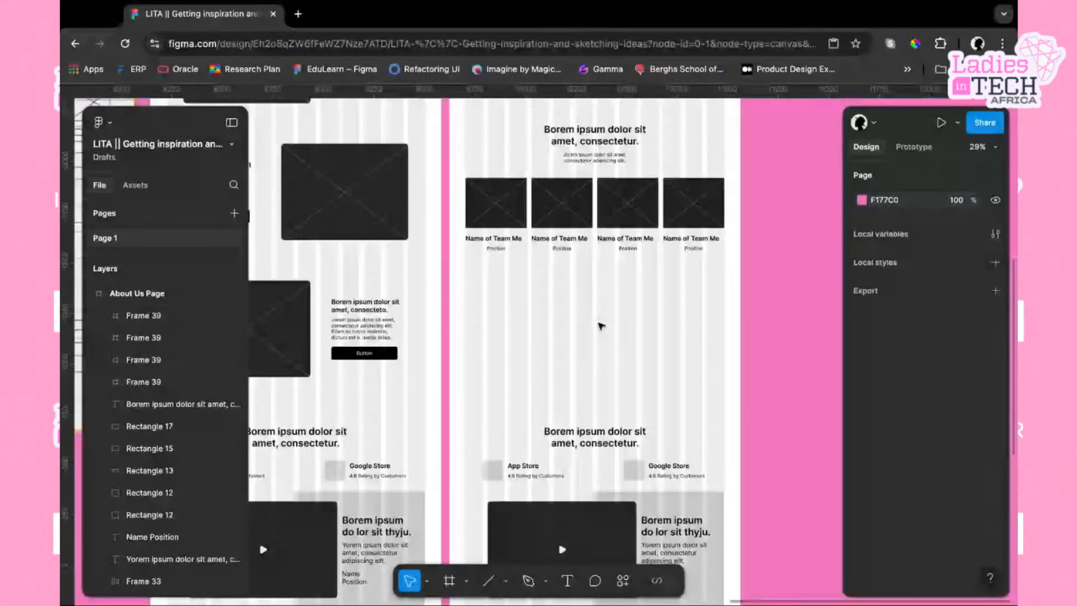
scroll(602, 326, "up", 3)
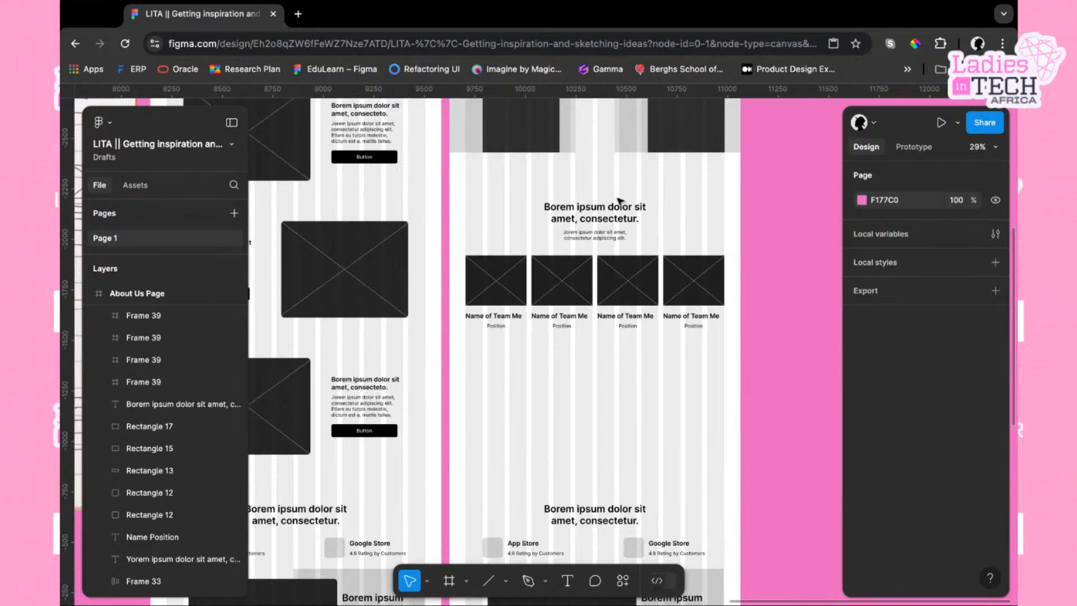
scroll(608, 320, "down", 3)
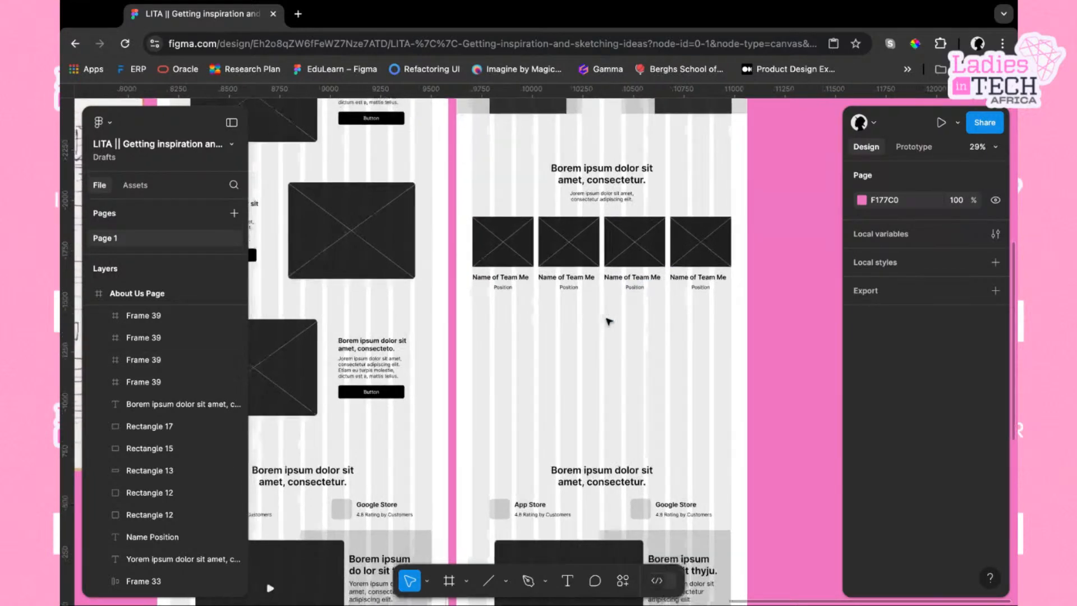
scroll(605, 367, "down", 3)
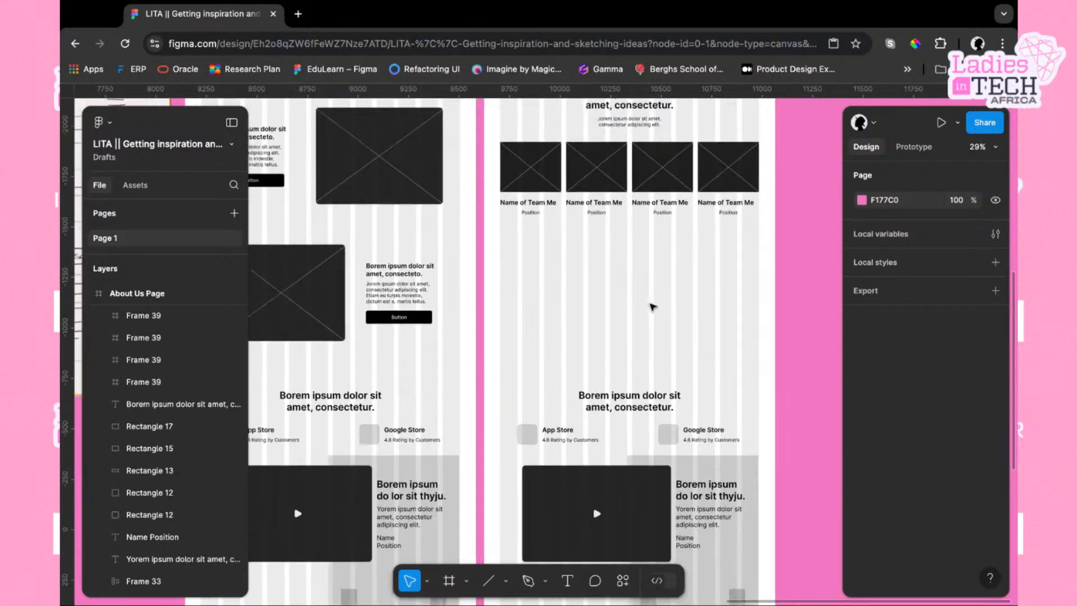
scroll(653, 307, "up", 4)
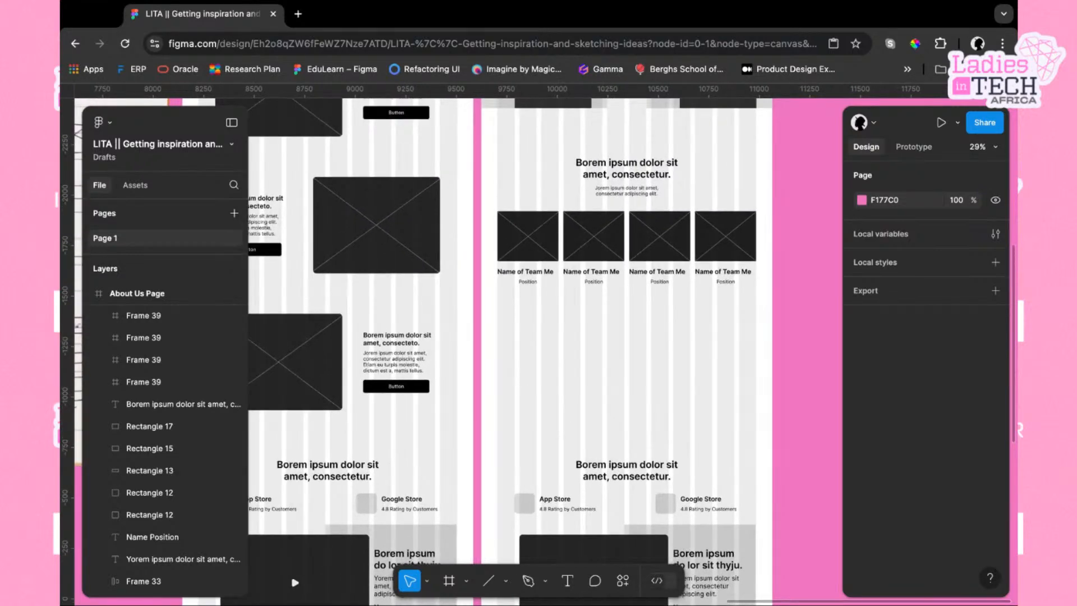
scroll(617, 348, "up", 3)
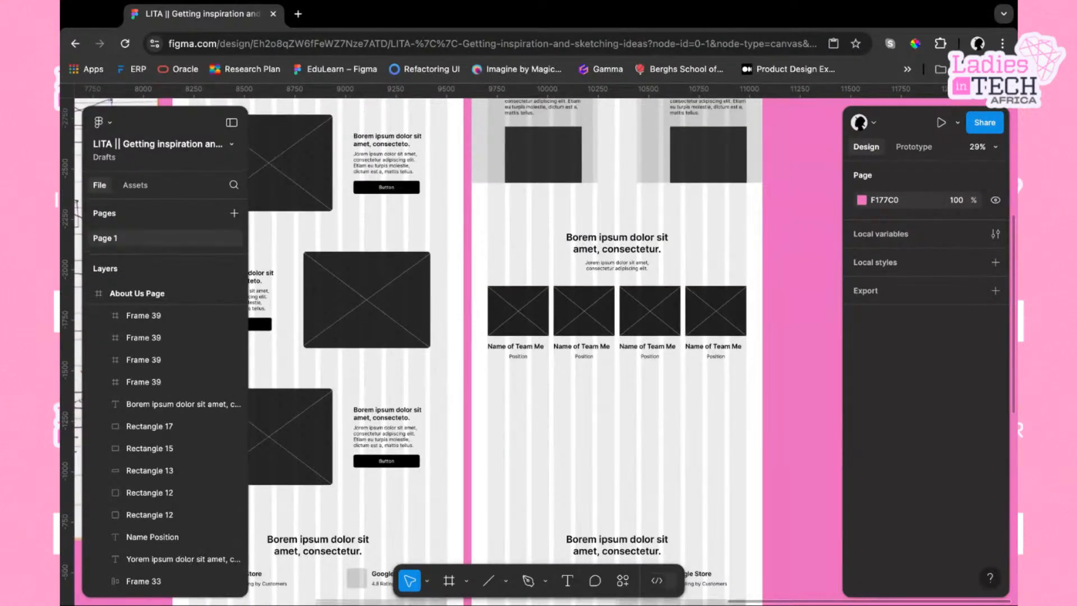
scroll(612, 348, "up", 9)
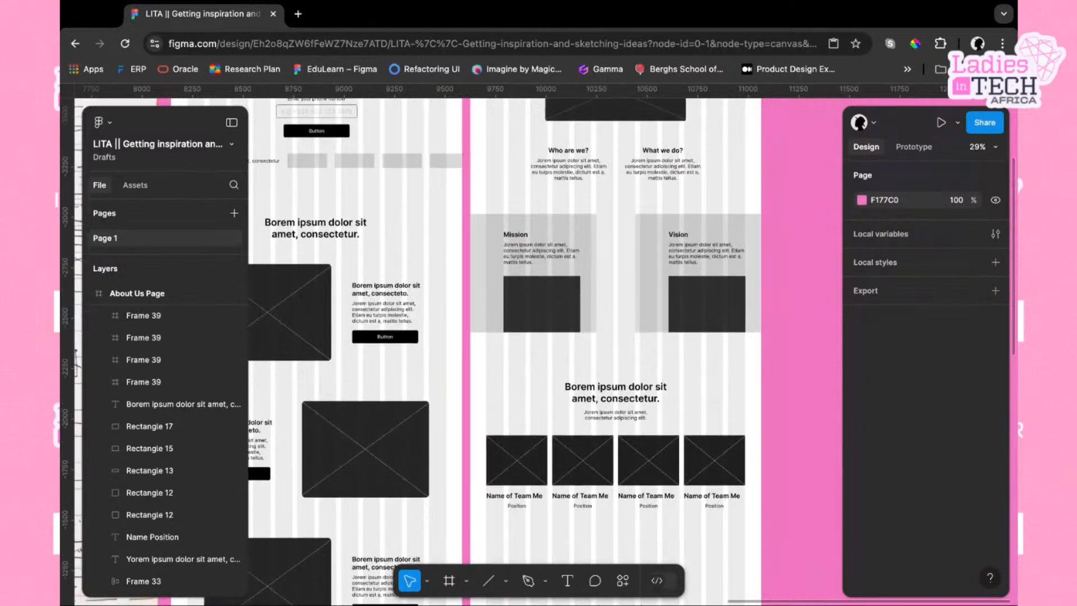
scroll(617, 348, "up", 2)
scroll(618, 348, "down", 14)
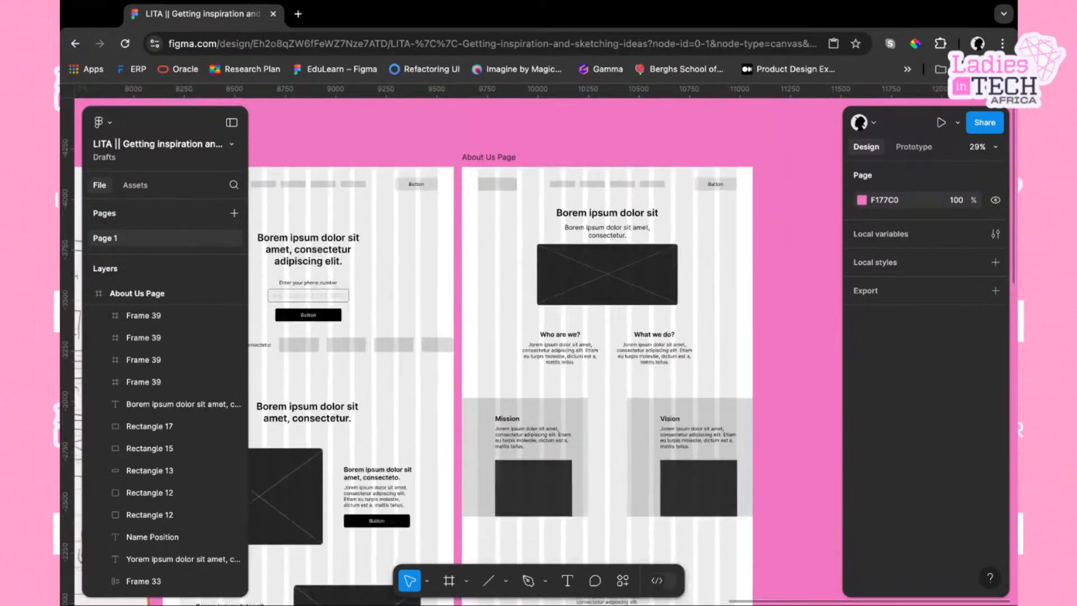
scroll(660, 248, "up", 7)
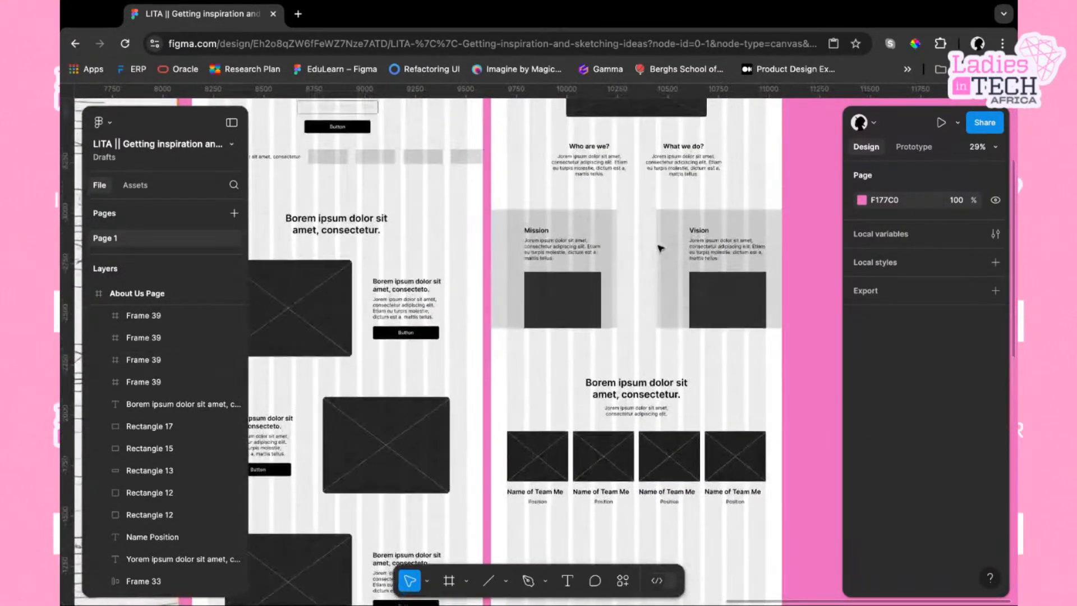
scroll(661, 248, "down", 6)
scroll(660, 248, "down", 3)
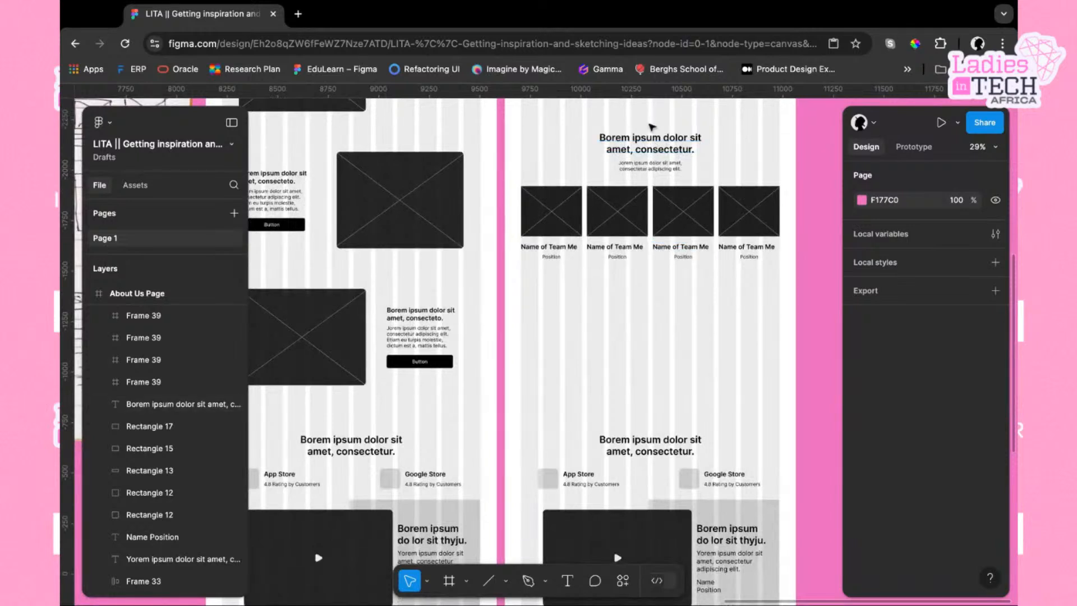
Duplicate the section heading and subtitle text pair and place the copy below the team row
left_click_drag(642, 118, 601, 310)
key("super+d")
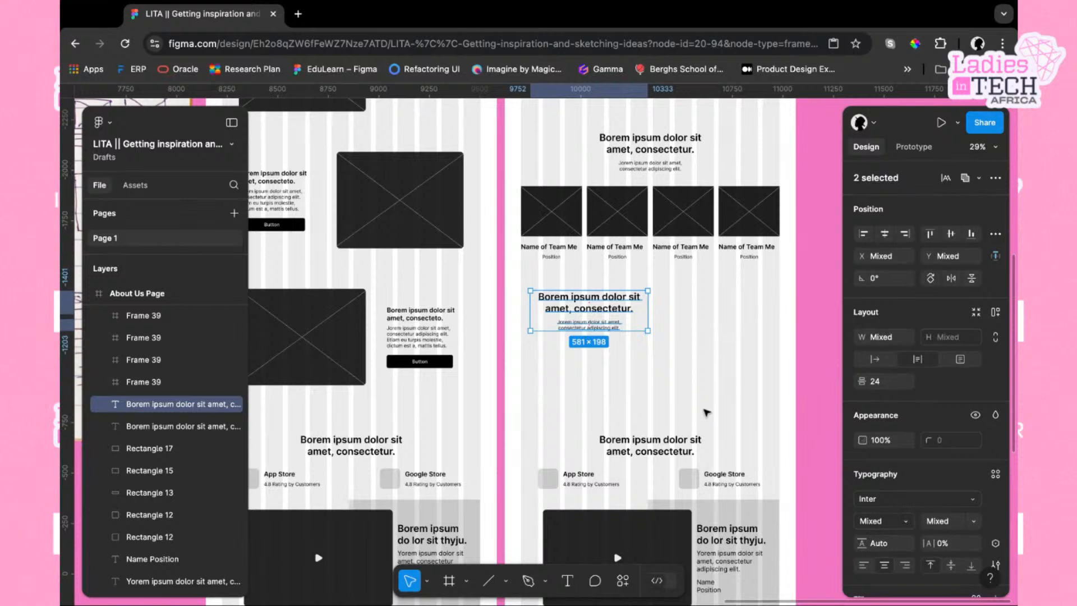
left_click(694, 404)
Left-align the copied heading's text and align the copied heading and subtitle to their left edge
left_click(609, 308)
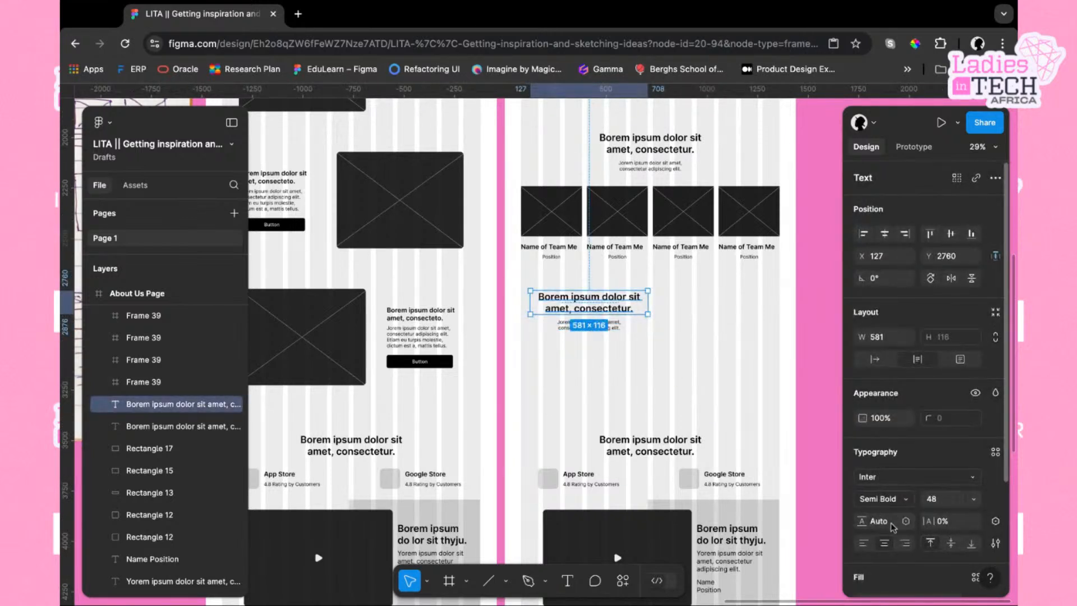
left_click(863, 543)
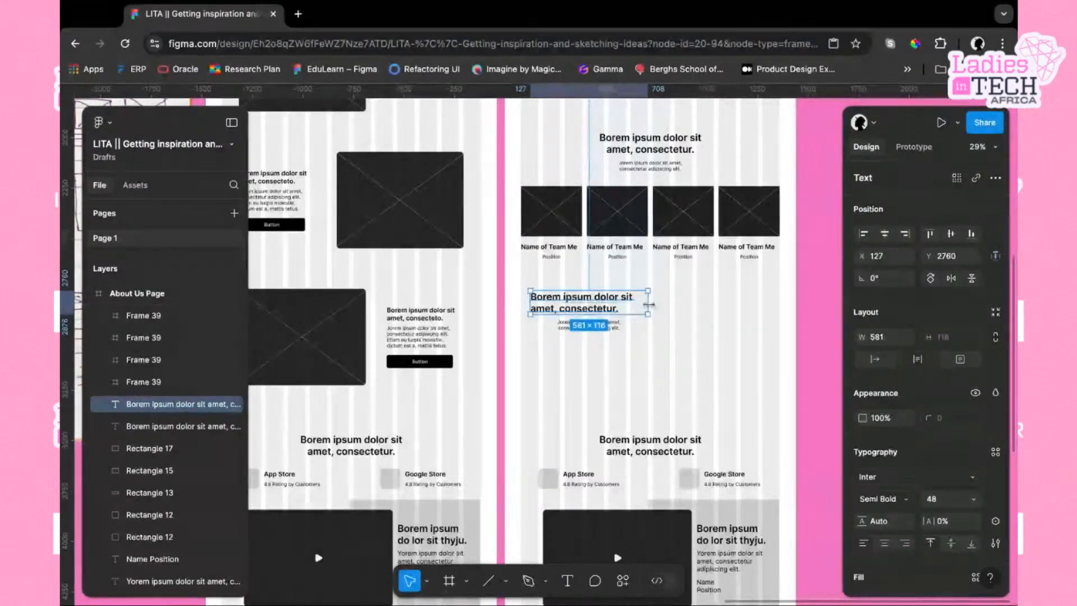
left_click(622, 328)
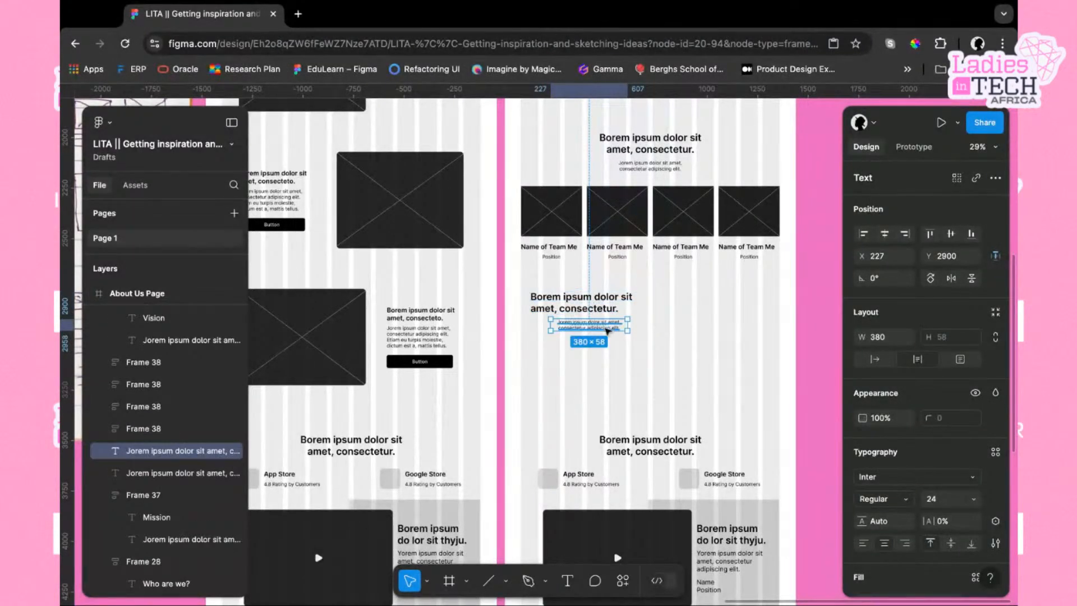
left_click(594, 306, "shift")
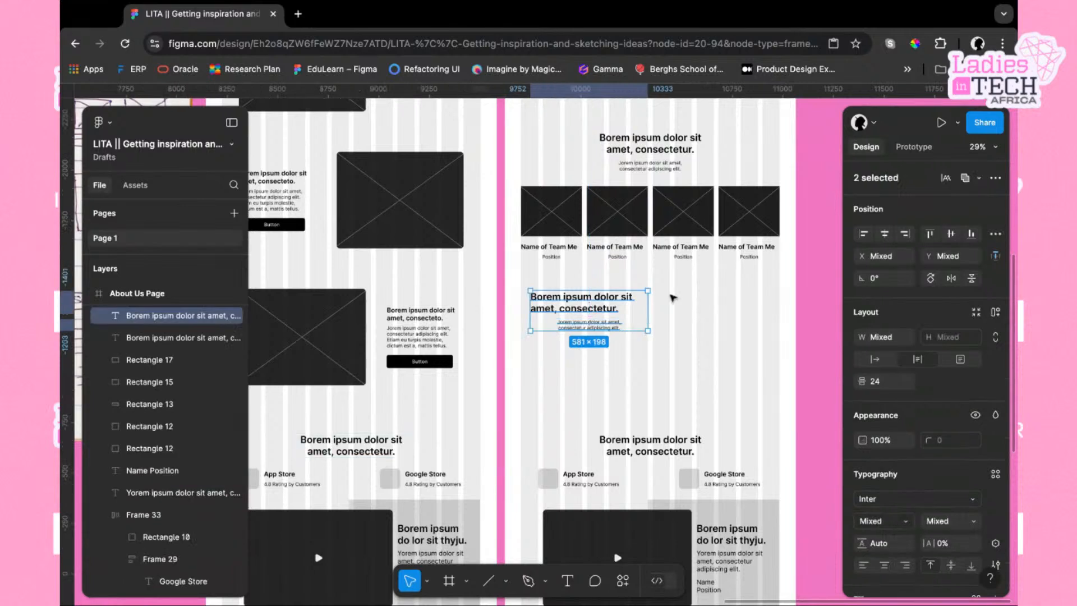
left_click(863, 233)
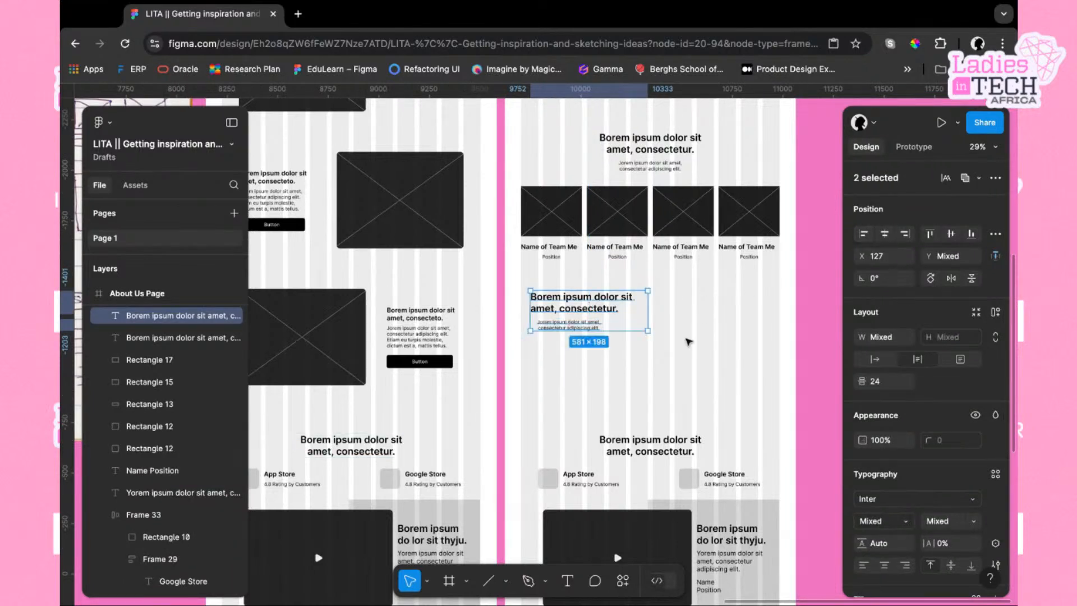
left_click(639, 364)
Left-align the copied subtitle's text and widen its box to about 516
left_click(571, 325)
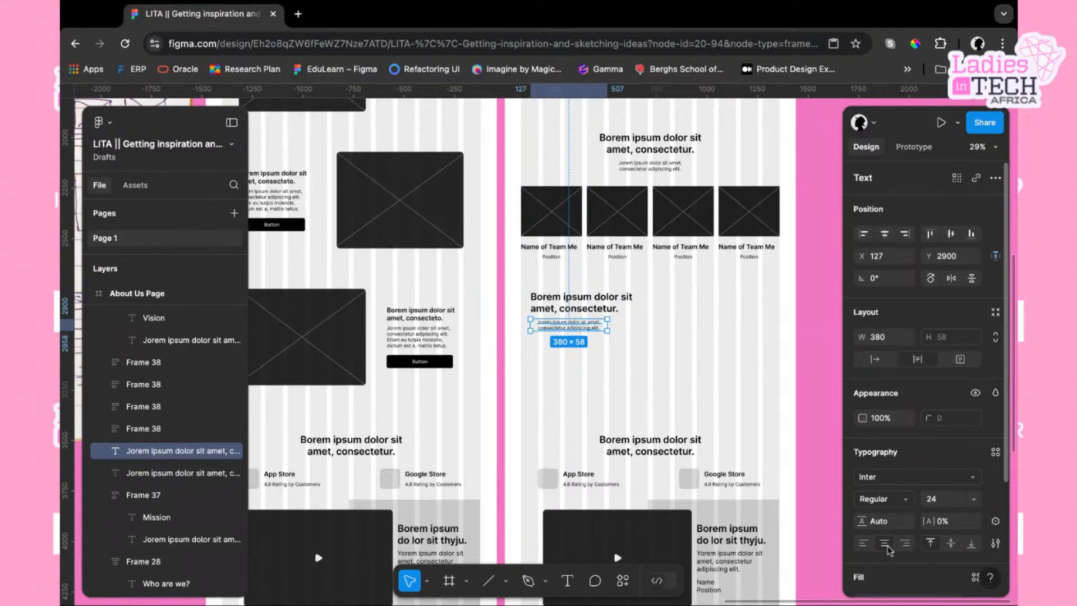
left_click(865, 544)
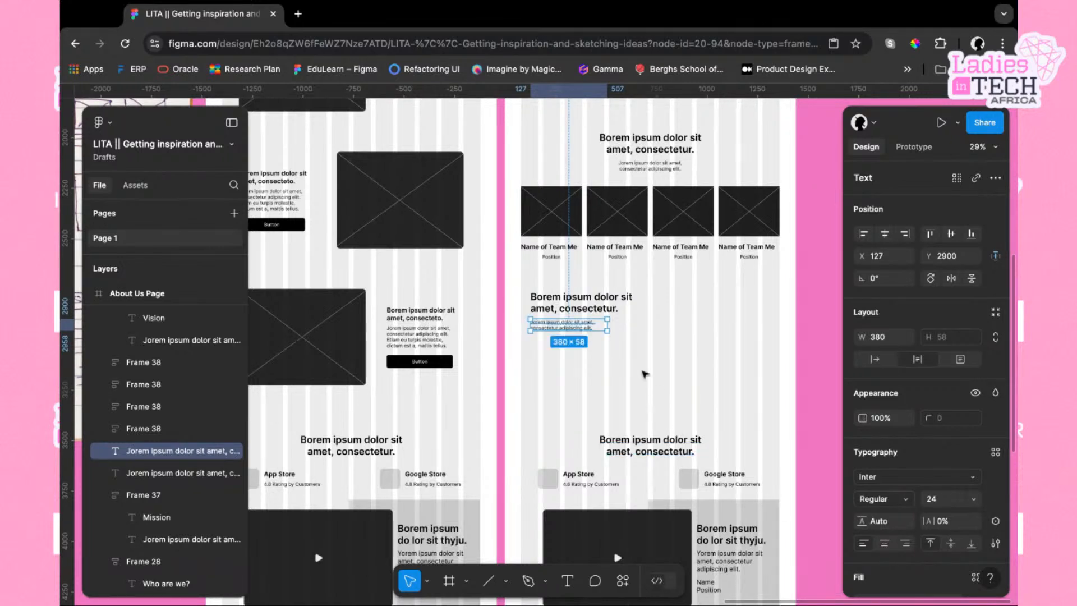
left_click_drag(608, 327, 634, 328)
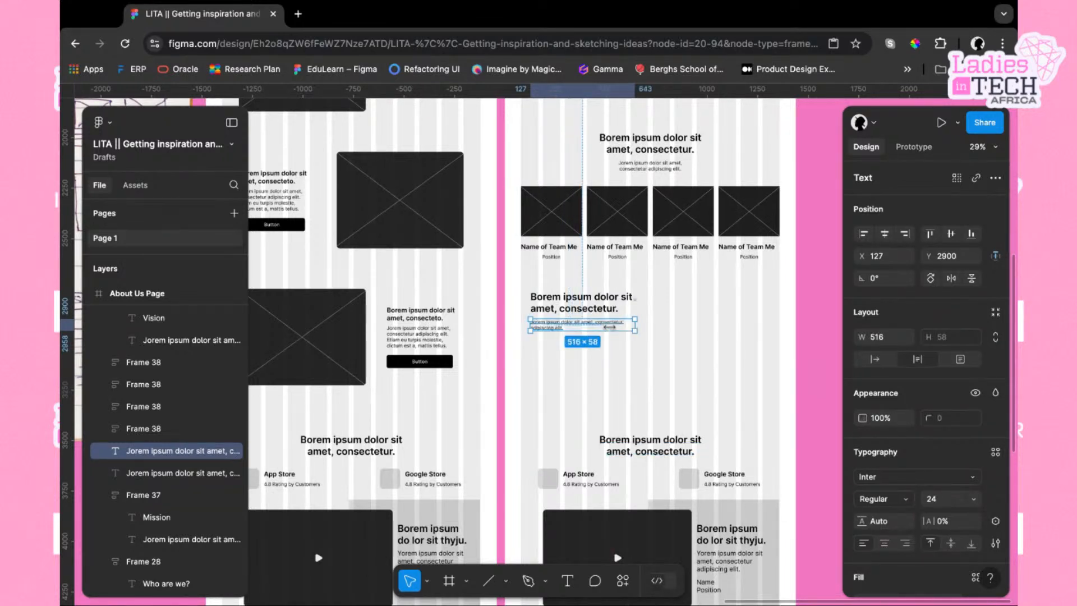
left_click(594, 359)
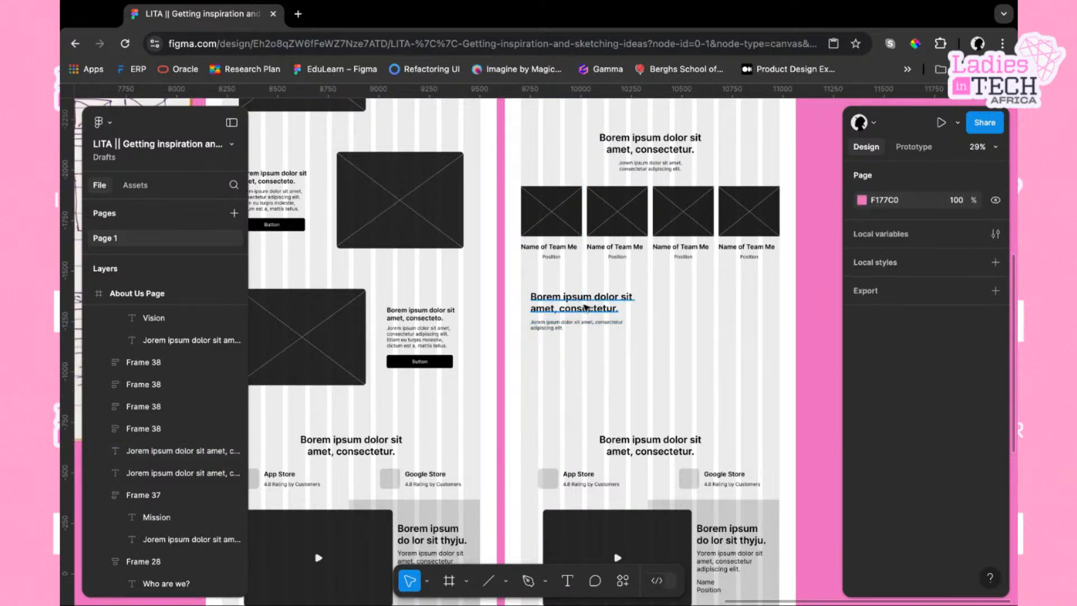
Select the copied heading and subtitle together and shift them right to X 164
left_click_drag(588, 356, 604, 301)
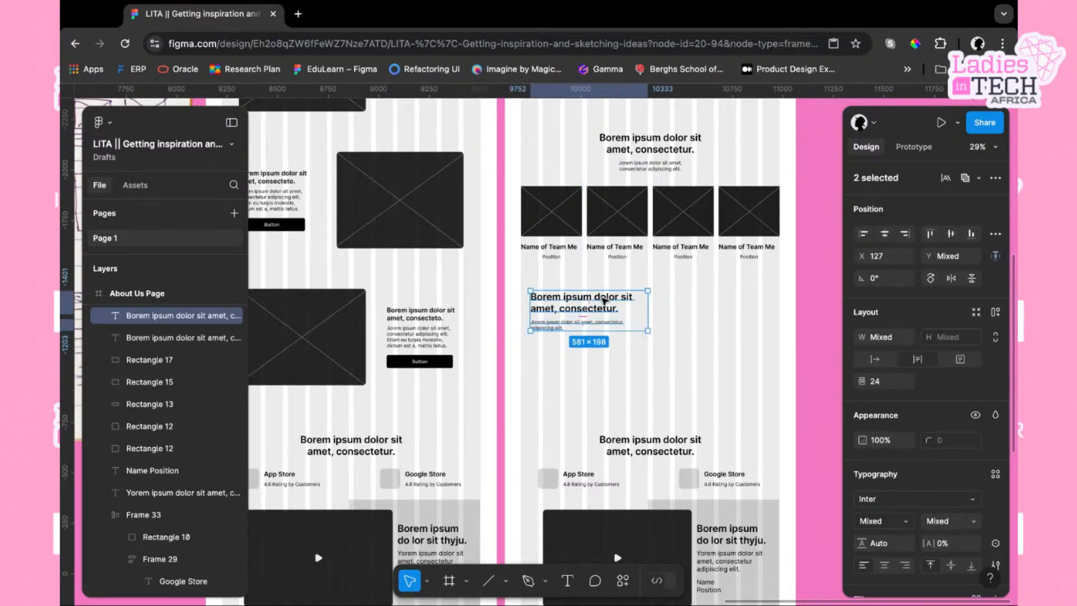
left_click_drag(604, 301, 612, 301)
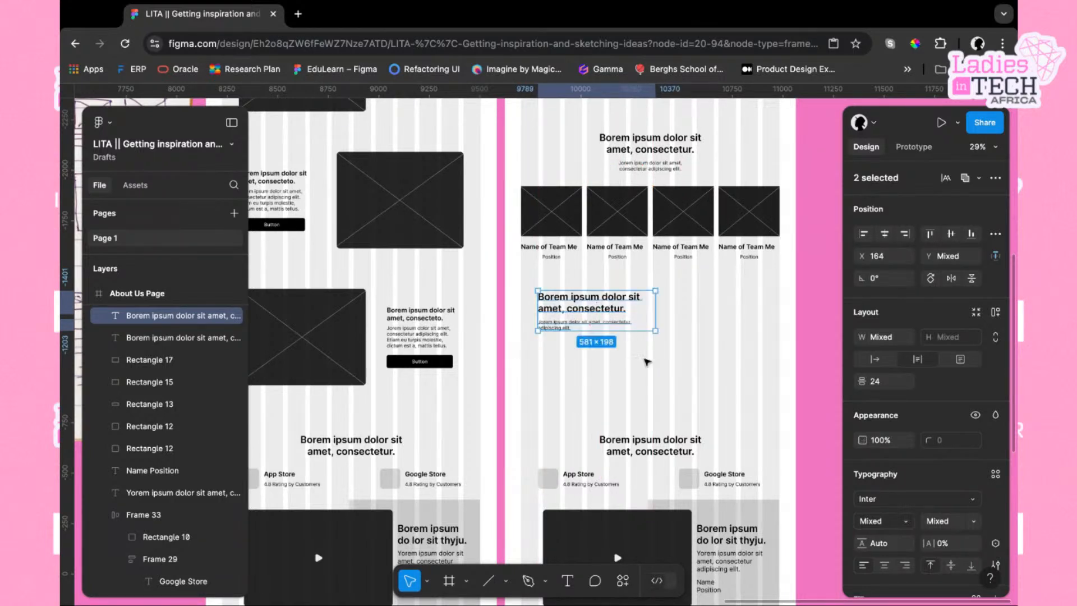
Resize the copied heading's text box to about 516 wide to match the subtitle below it
scroll(651, 366, "right", 2)
left_click(640, 312)
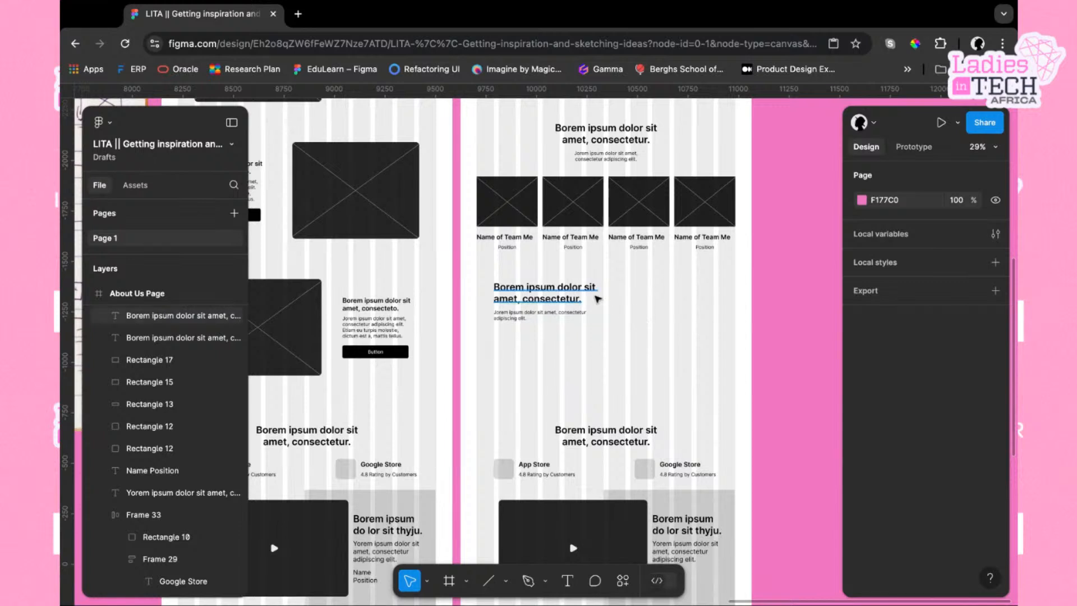
left_click(602, 301)
left_click_drag(612, 293, 598, 292)
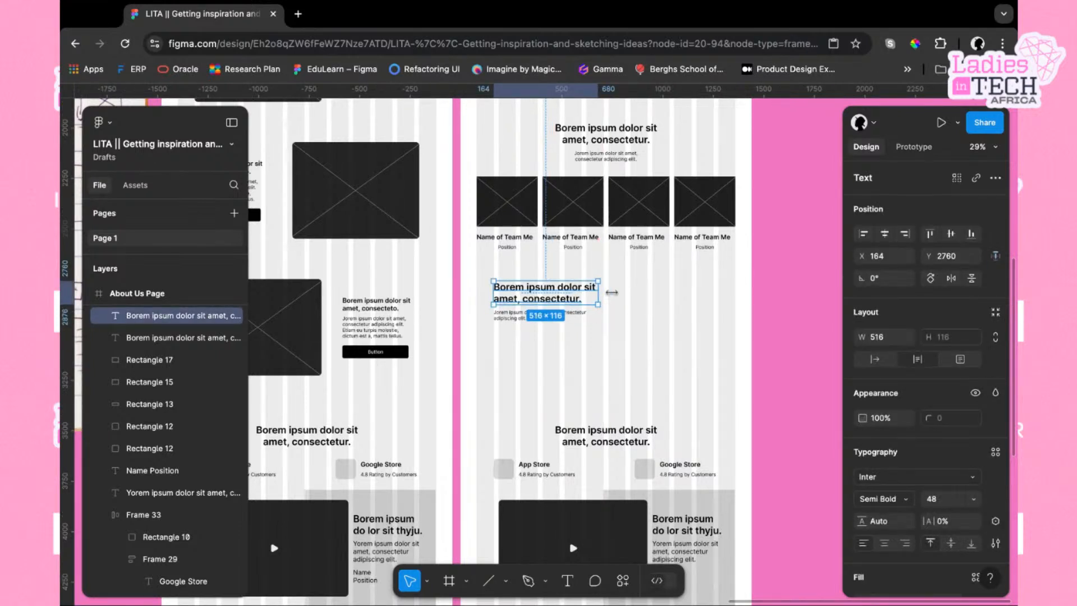
left_click(583, 315)
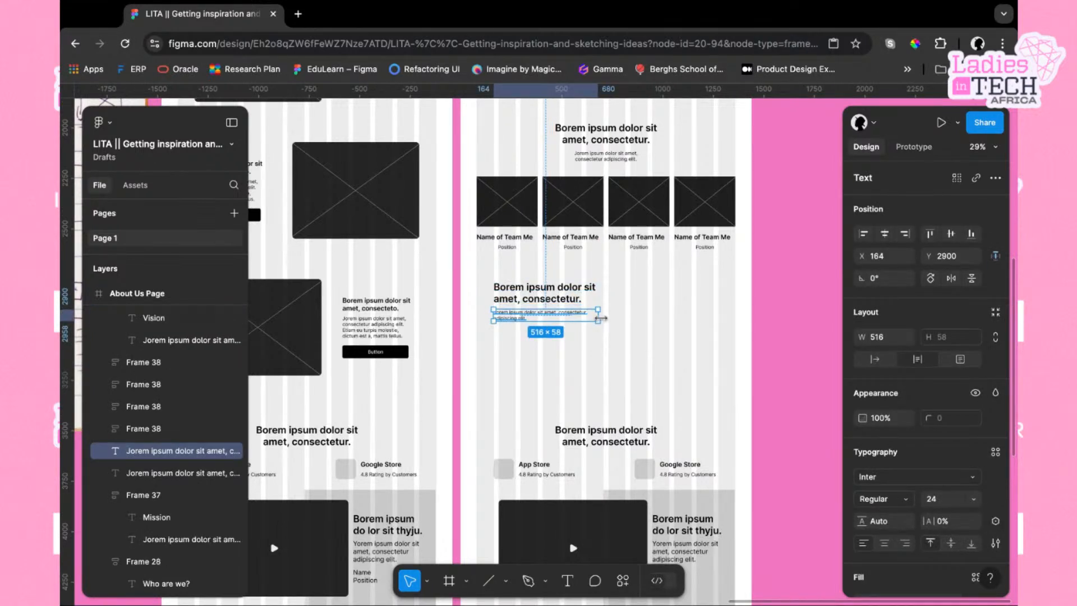
left_click(619, 338)
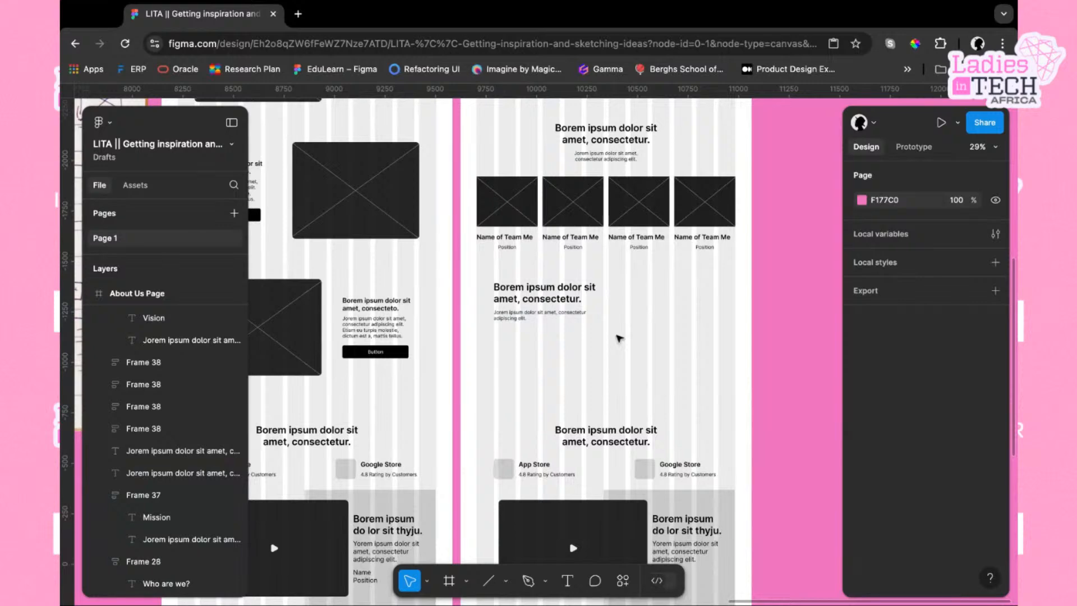
scroll(602, 525, "down", 2)
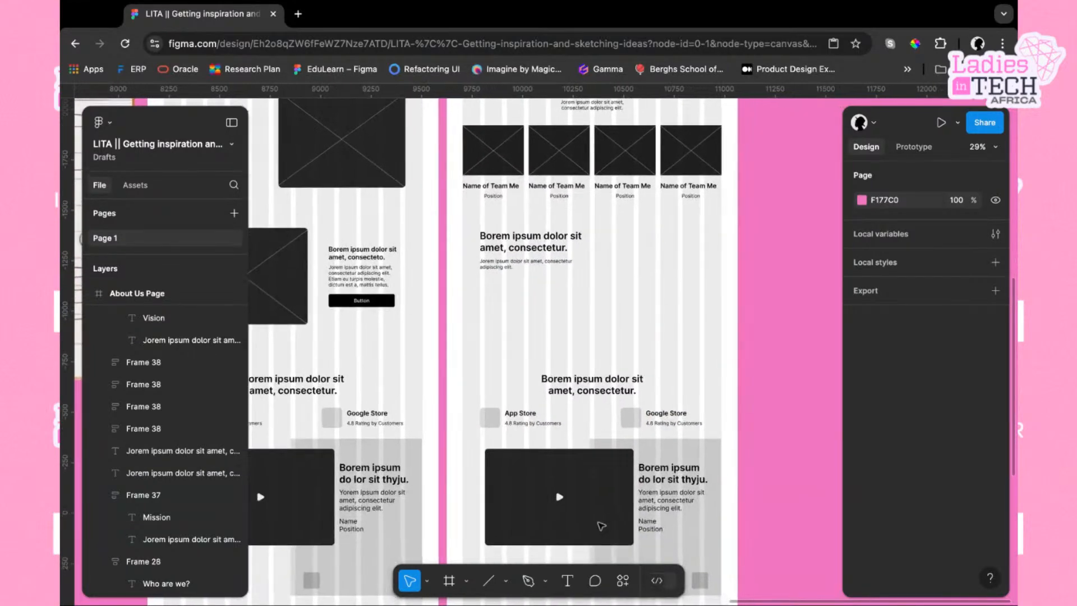
left_click(577, 487)
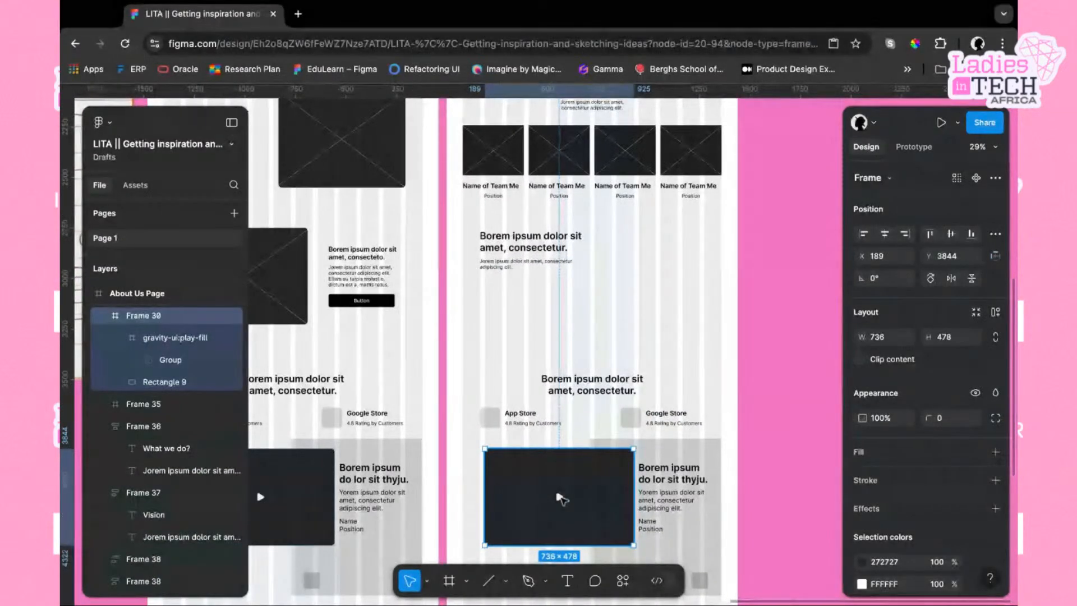
key("super+d")
left_click_drag(562, 500, 674, 301)
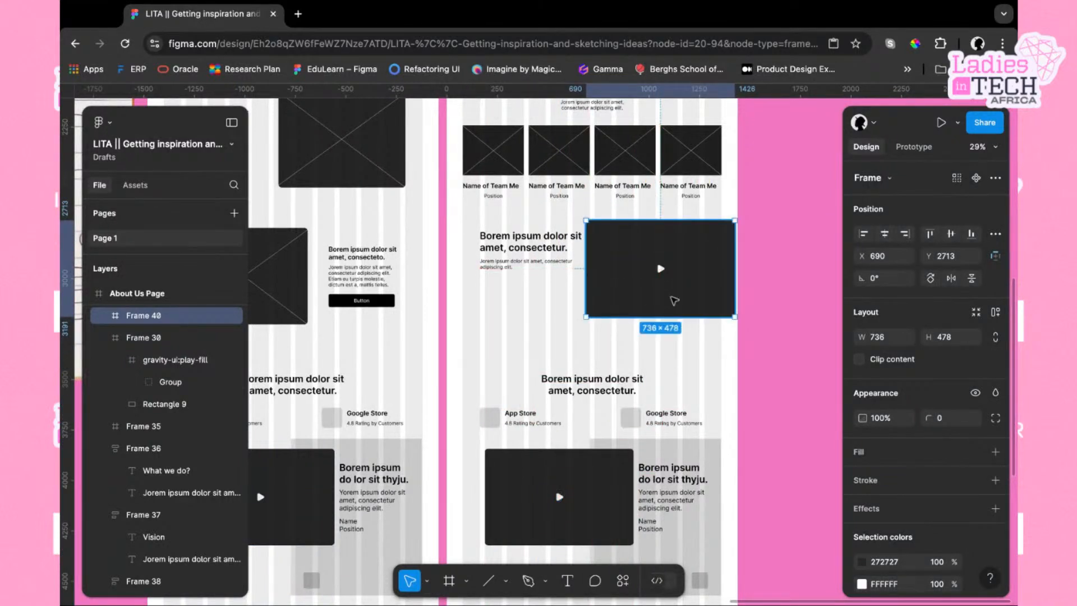
key("Delete")
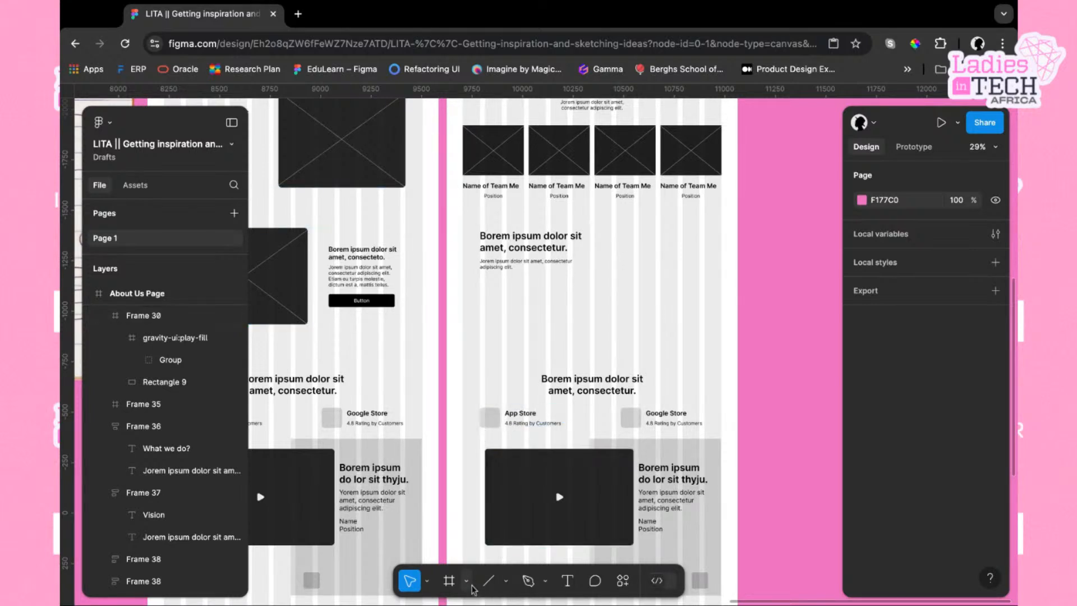
Draw a rectangle about 625 × 486 beside the new text section and give it a corner radius of 16
left_click(506, 585)
left_click(524, 447)
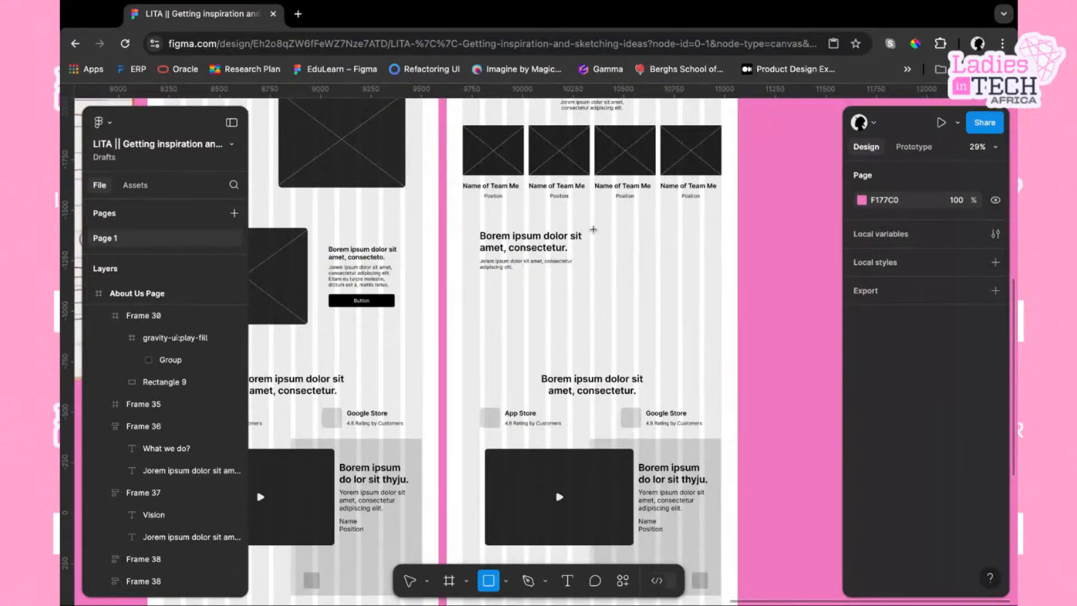
mouse_move(595, 230)
left_mouse_down()
mouse_move(717, 264)
mouse_move(722, 345)
mouse_move(721, 328)
left_mouse_up()
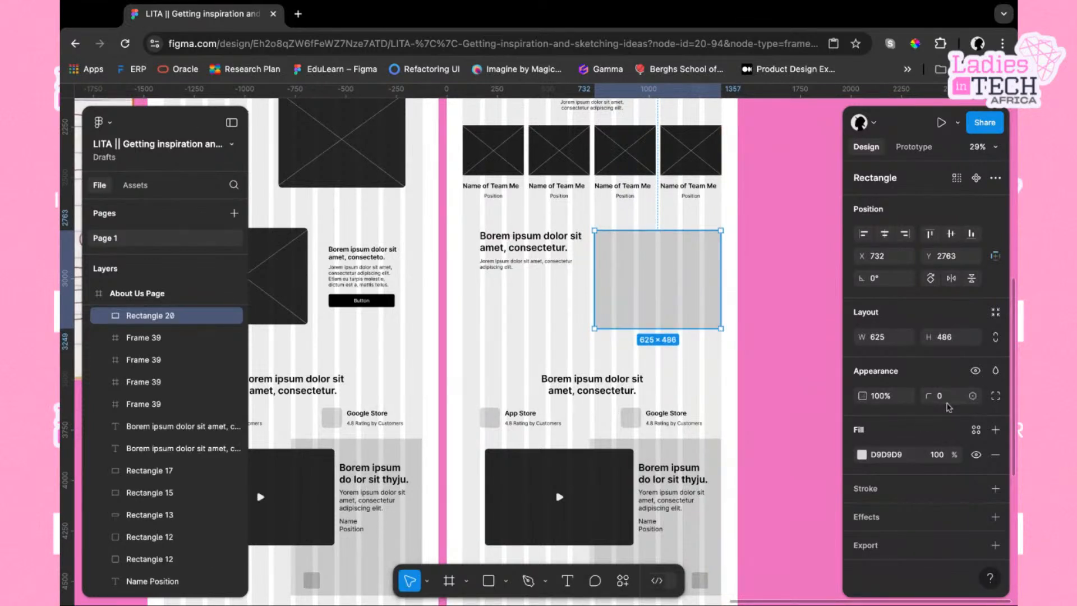
left_click(946, 404)
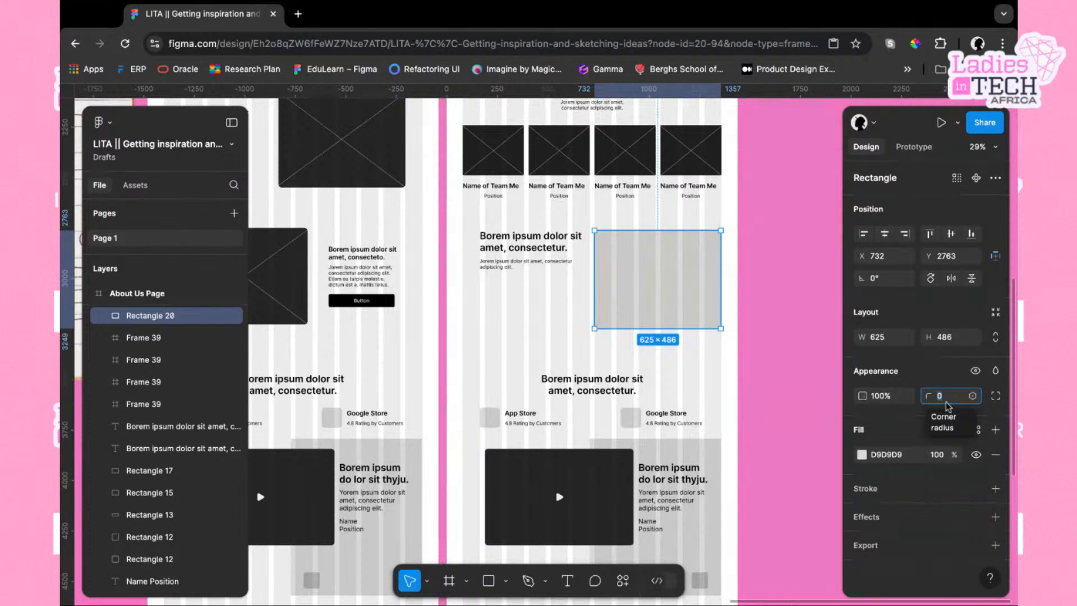
type("16")
key("Return")
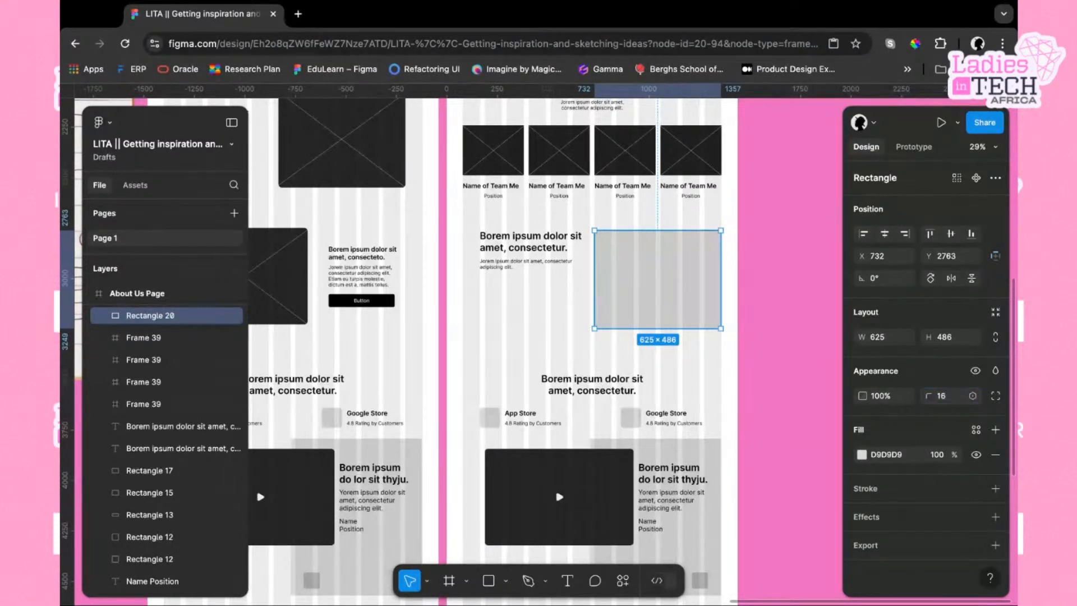
Change the new rectangle's fill to the dark colour 1E1D1D
left_click(628, 336)
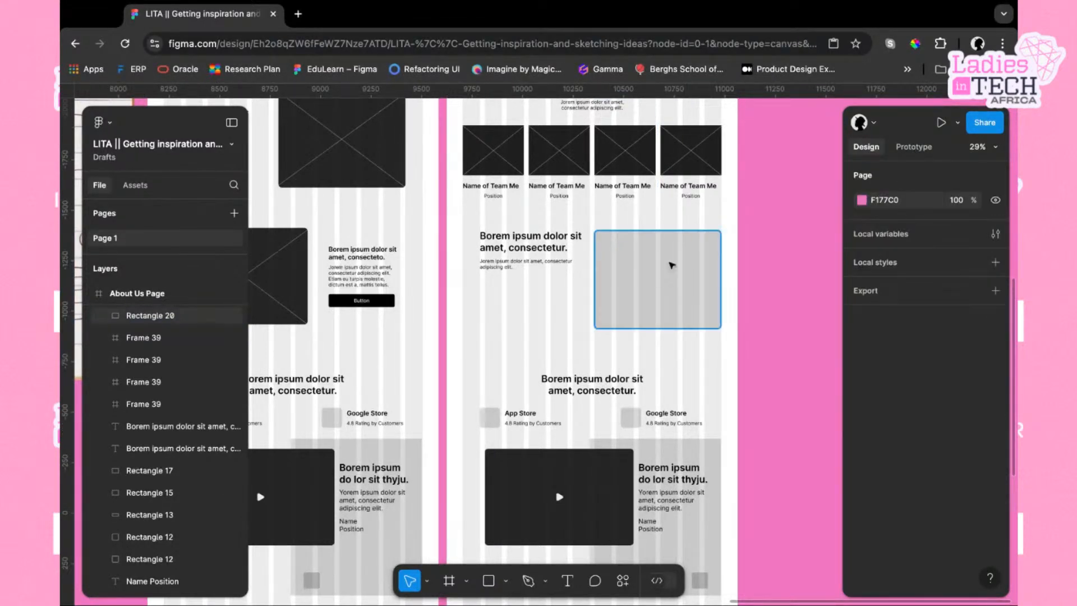
left_click(673, 264)
left_click(863, 455)
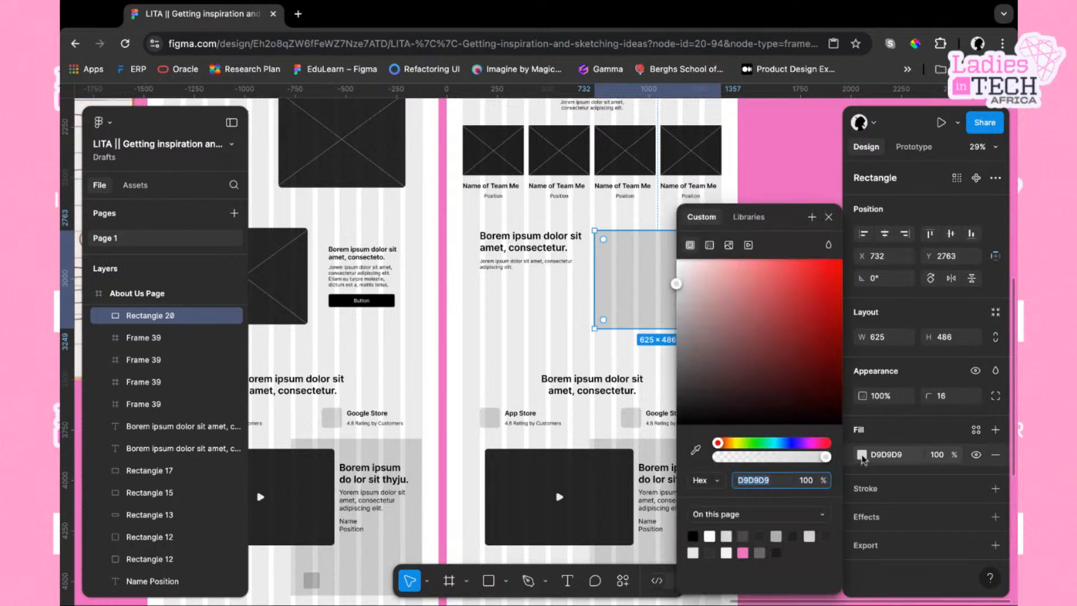
left_click_drag(677, 284, 677, 405)
scroll(627, 327, "right", 1)
scroll(626, 327, "right", 3)
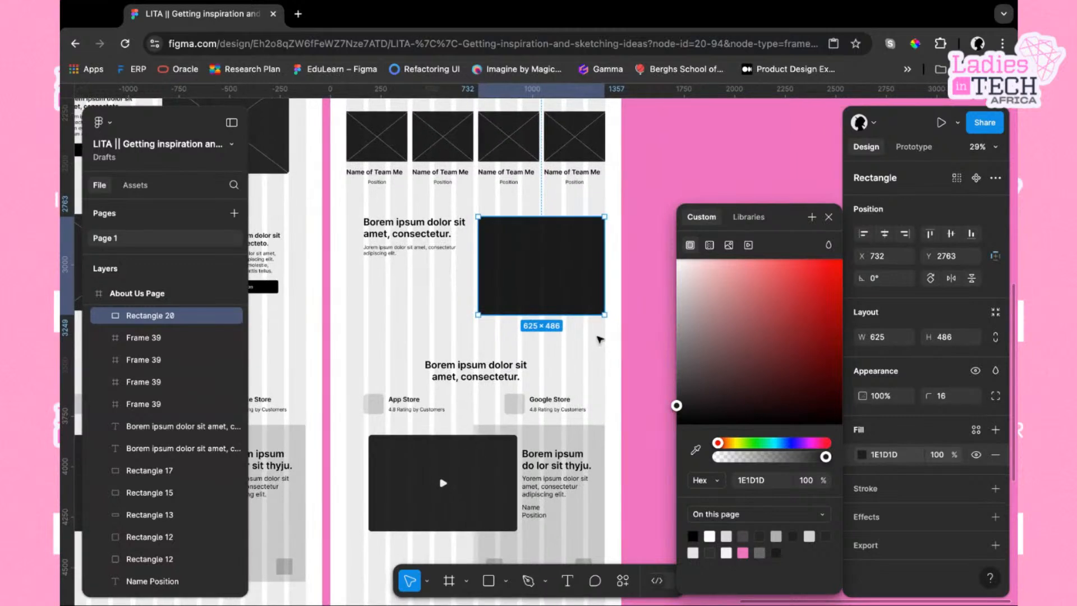
key("Escape")
Place a 100 × 100 triangle polygon in the dark rectangle's centre and rotate it about -87° to form a play icon
left_click(540, 249)
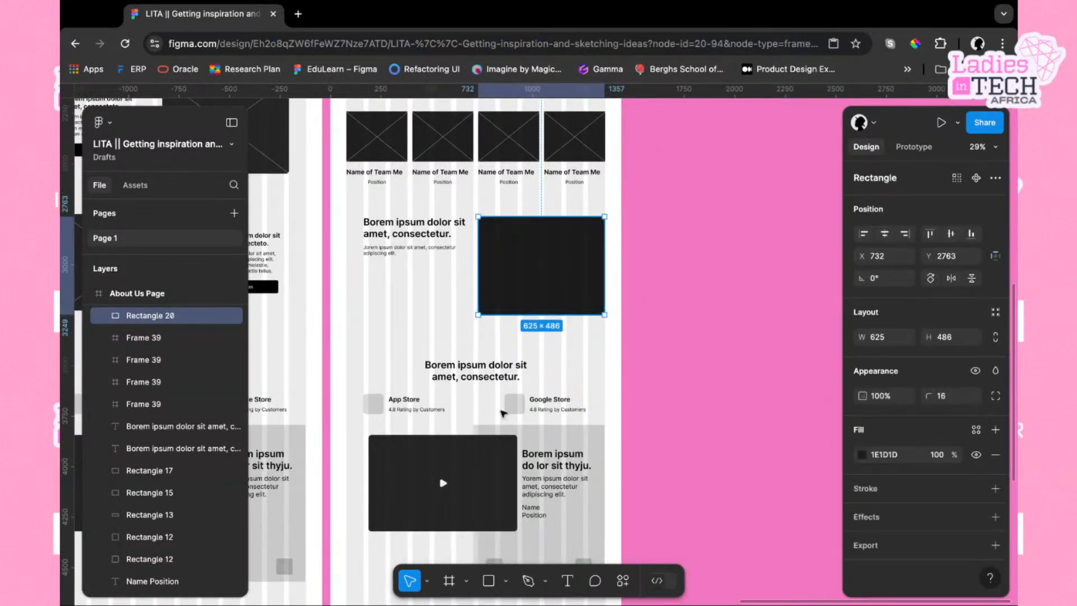
left_click(507, 580)
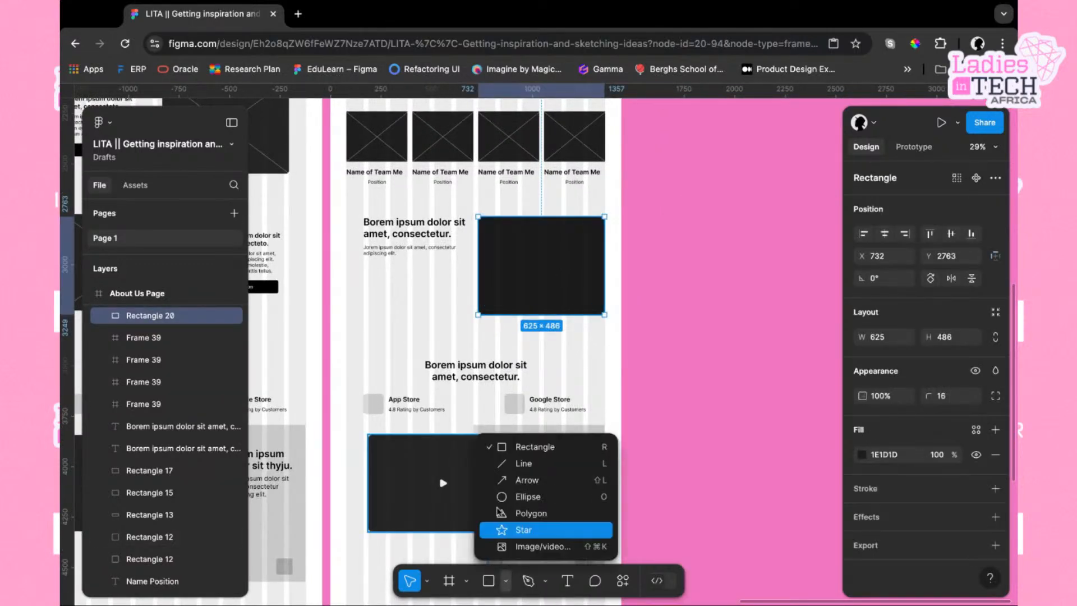
left_click(538, 517)
left_click(540, 261)
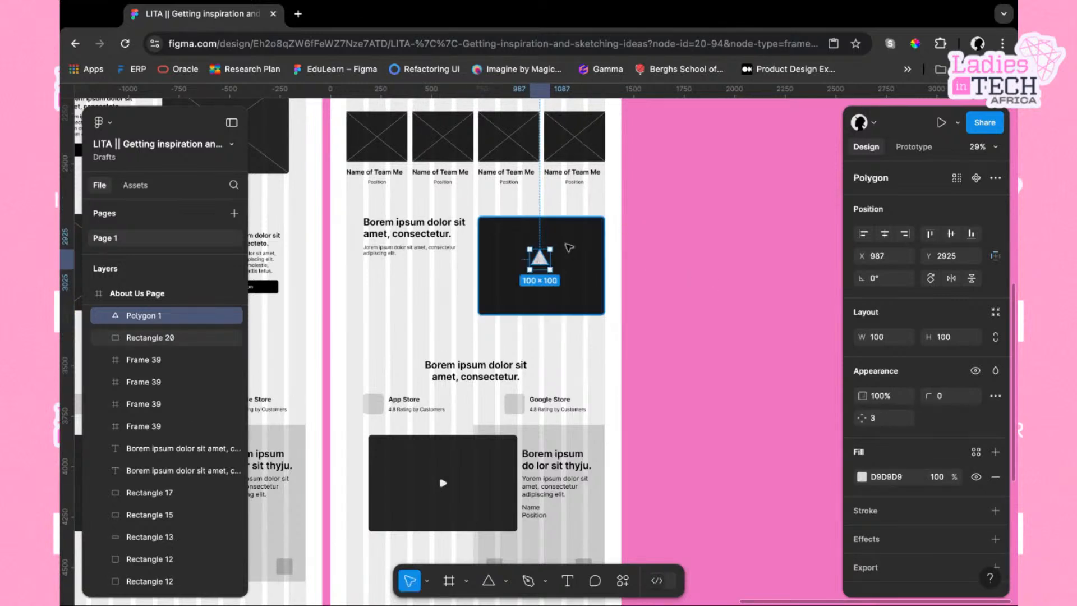
left_click_drag(554, 244, 555, 273)
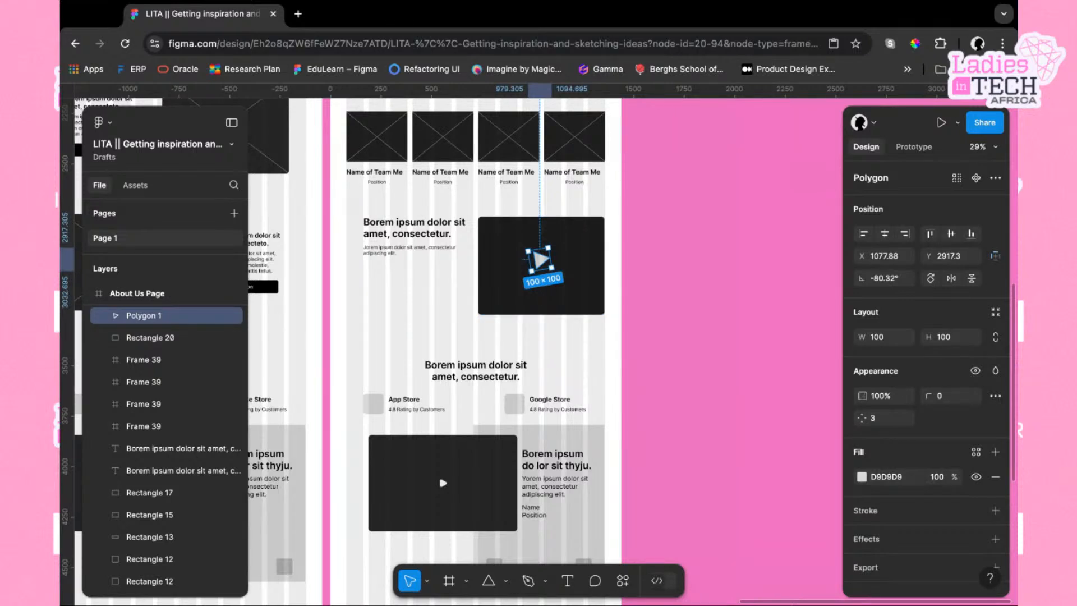
left_click_drag(555, 272, 552, 273)
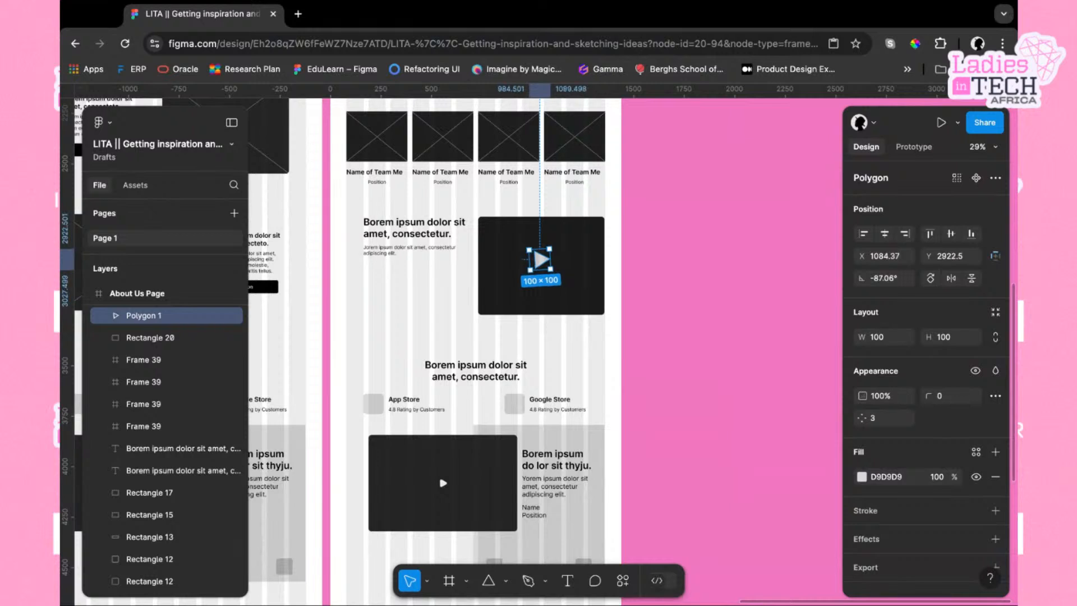
Round the triangle's corners to 16 and fine-tune its rotation to about -92°
left_click(944, 396)
type("2")
left_click(559, 274)
left_click_drag(556, 274, 554, 276)
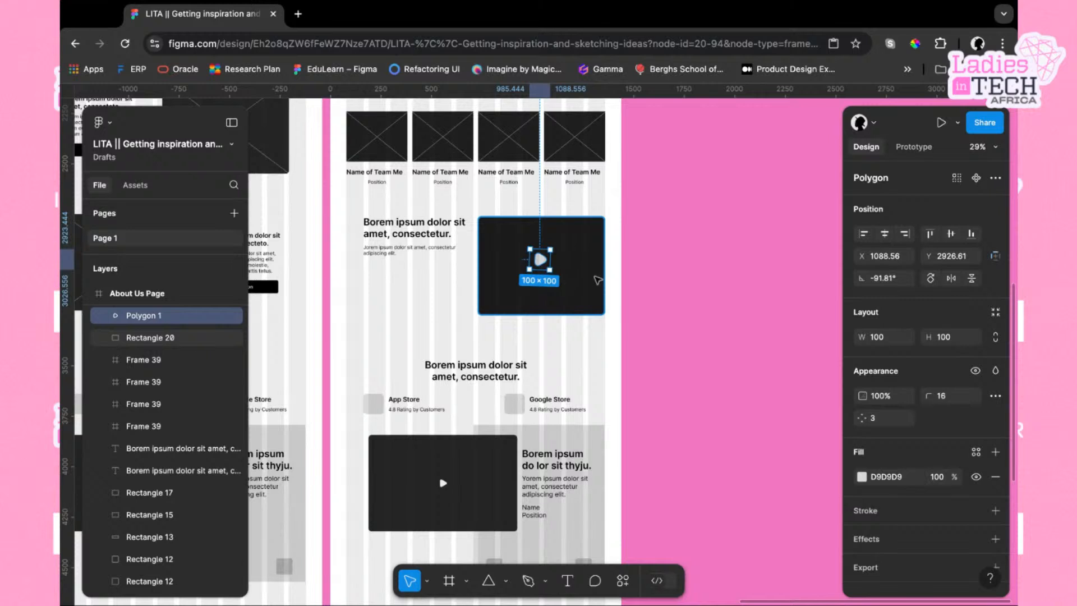
Set the triangle's fill colour to FFFFFF
left_click(890, 478)
type("fffff")
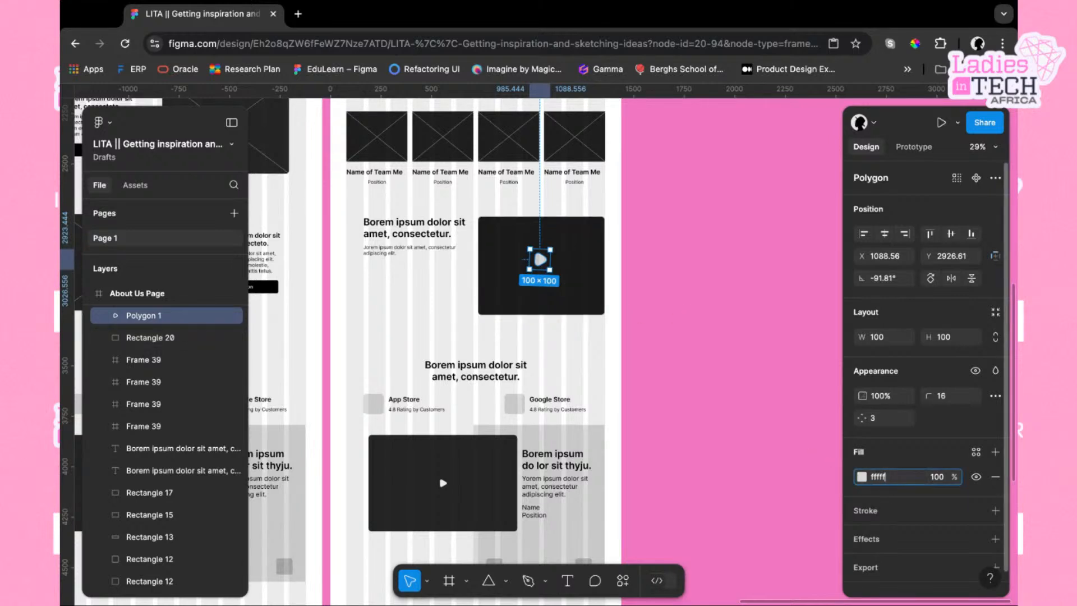
type("f")
key("Return")
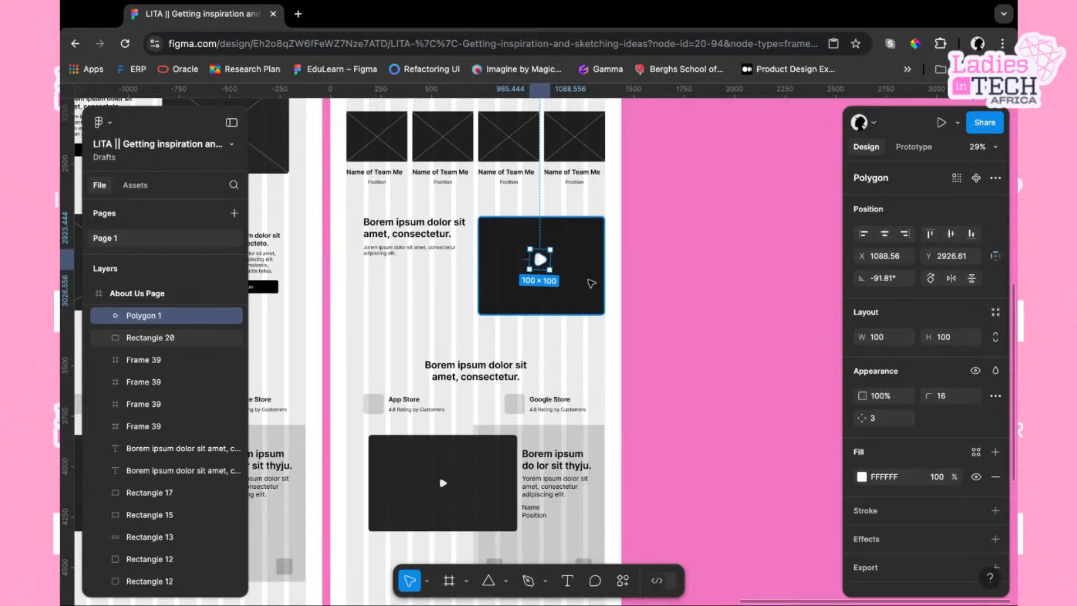
left_click(590, 282)
Lock the triangle's proportions, resize it to 80 × 80, and set its corner radius to 8
left_click(692, 326)
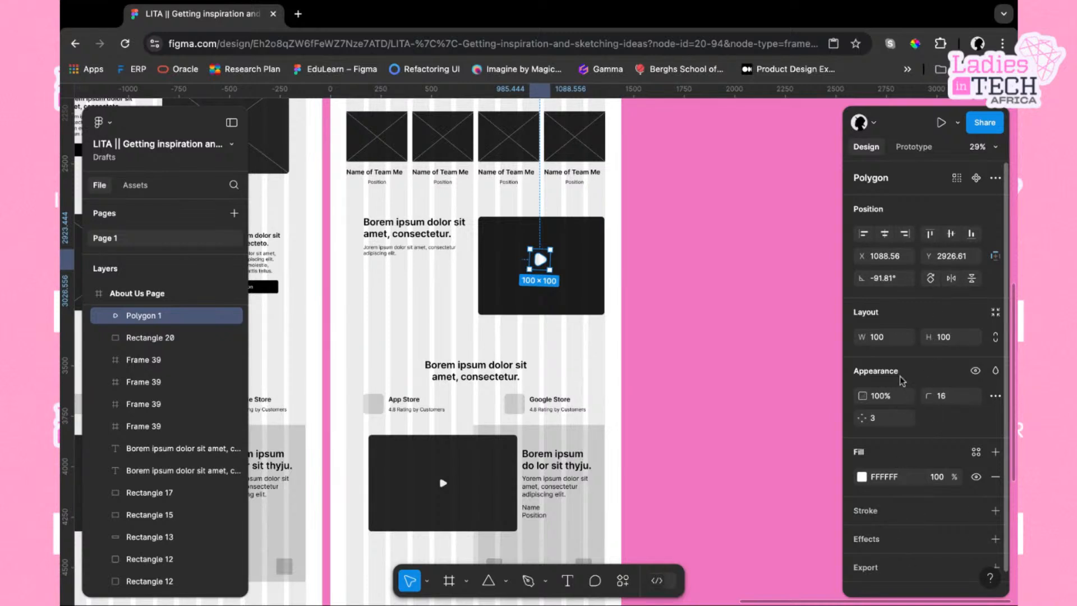
left_click(996, 340)
left_click(886, 339)
type("80")
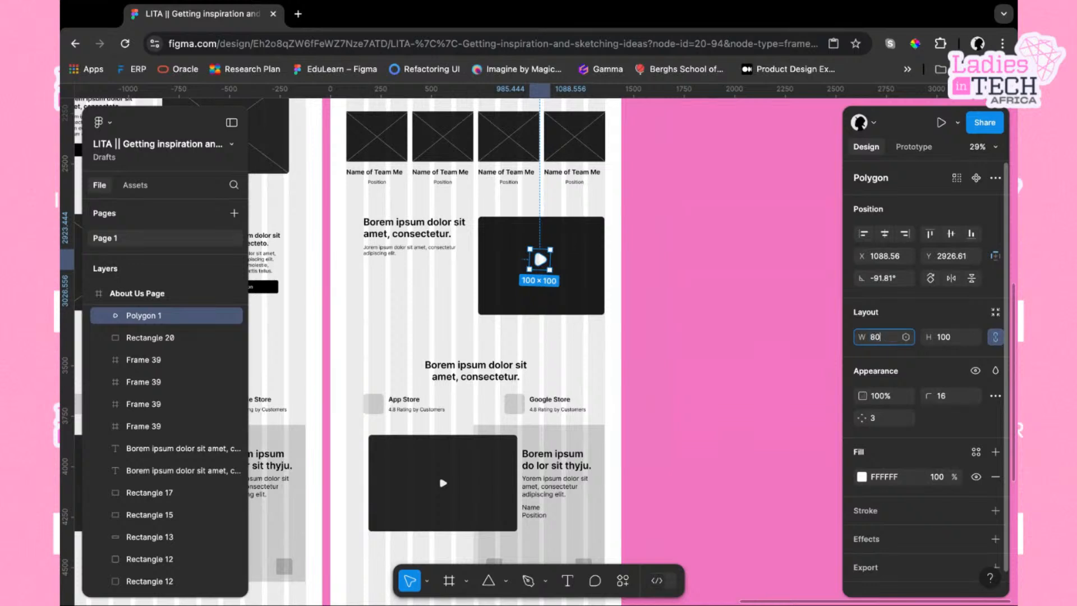
key("Return")
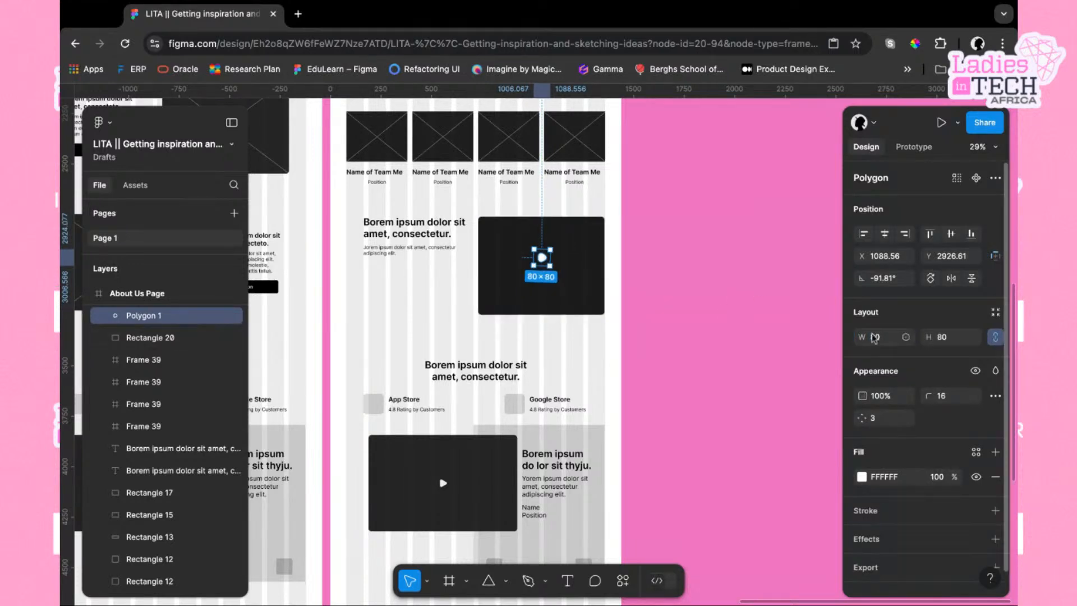
left_click(945, 398)
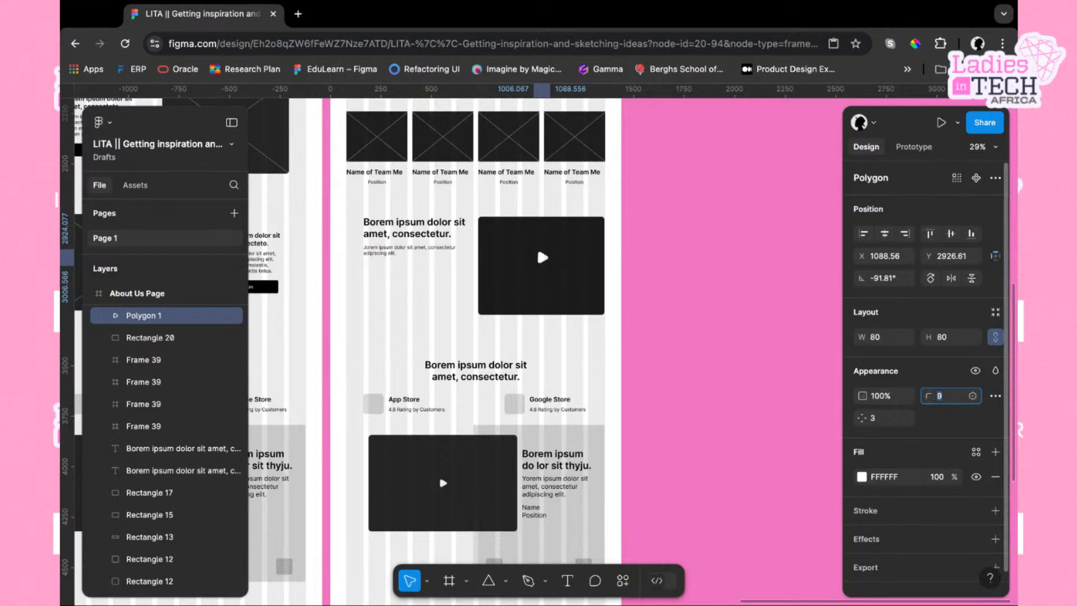
key("Down")
Select the triangle with the dark rectangle and centre it on the rectangle horizontally and vertically
left_click(574, 304)
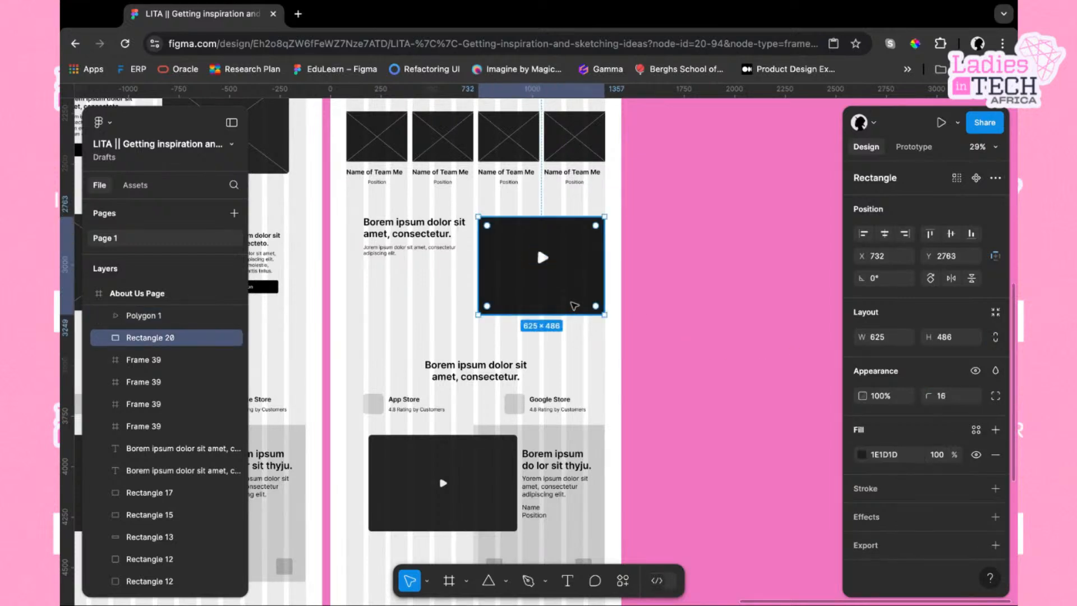
left_click(544, 259)
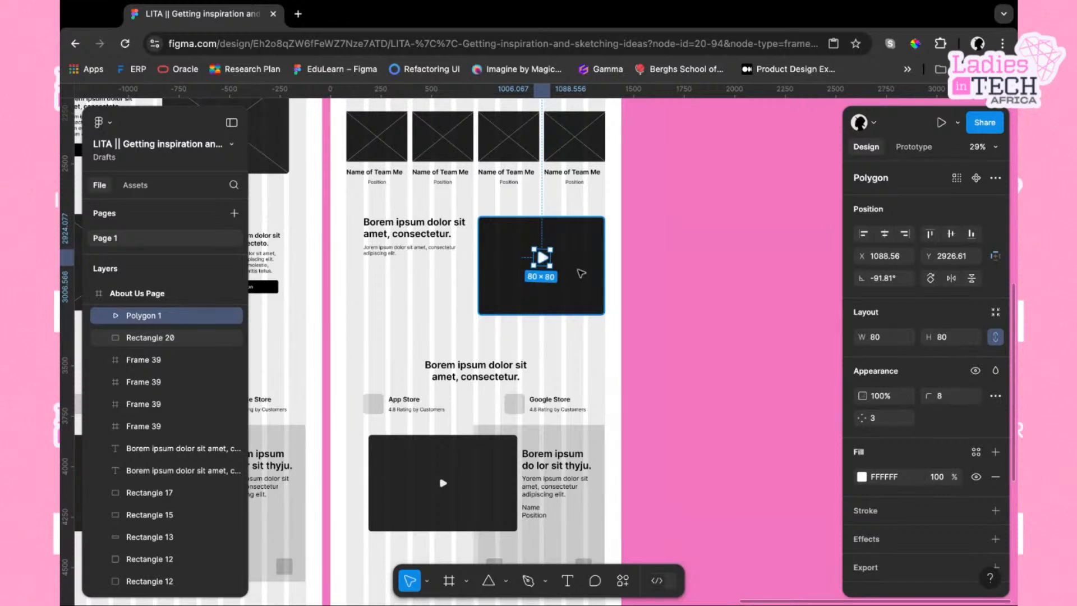
left_click(582, 273, "shift")
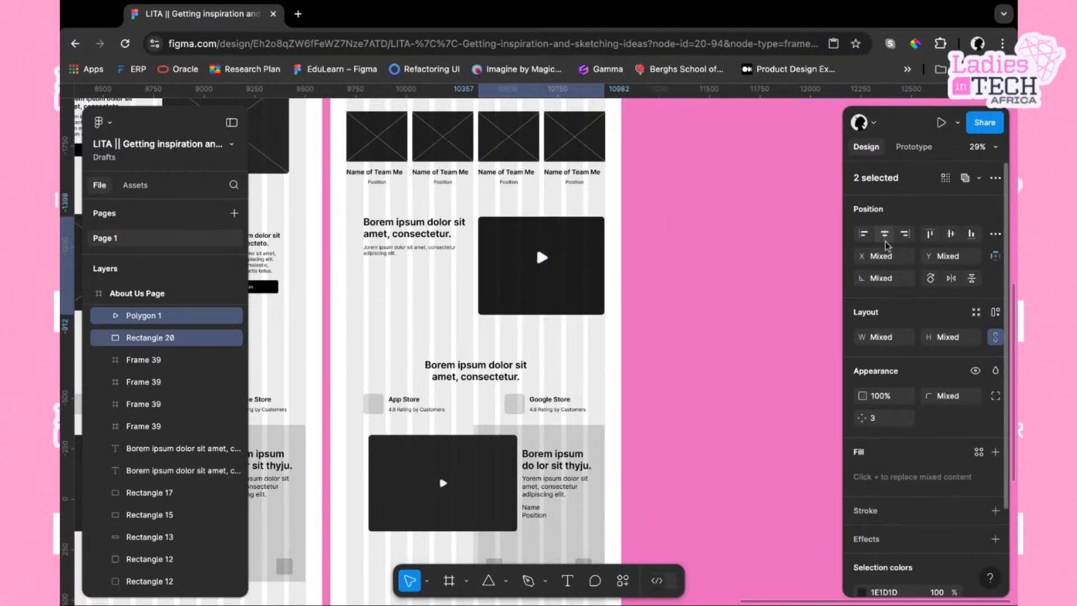
left_click(953, 234)
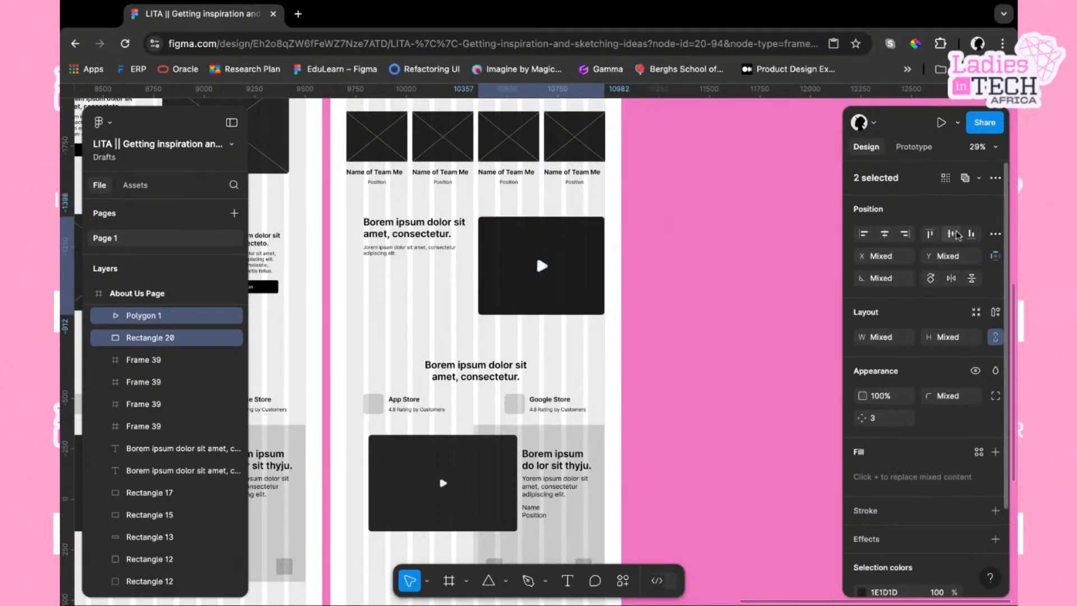
left_click(661, 286)
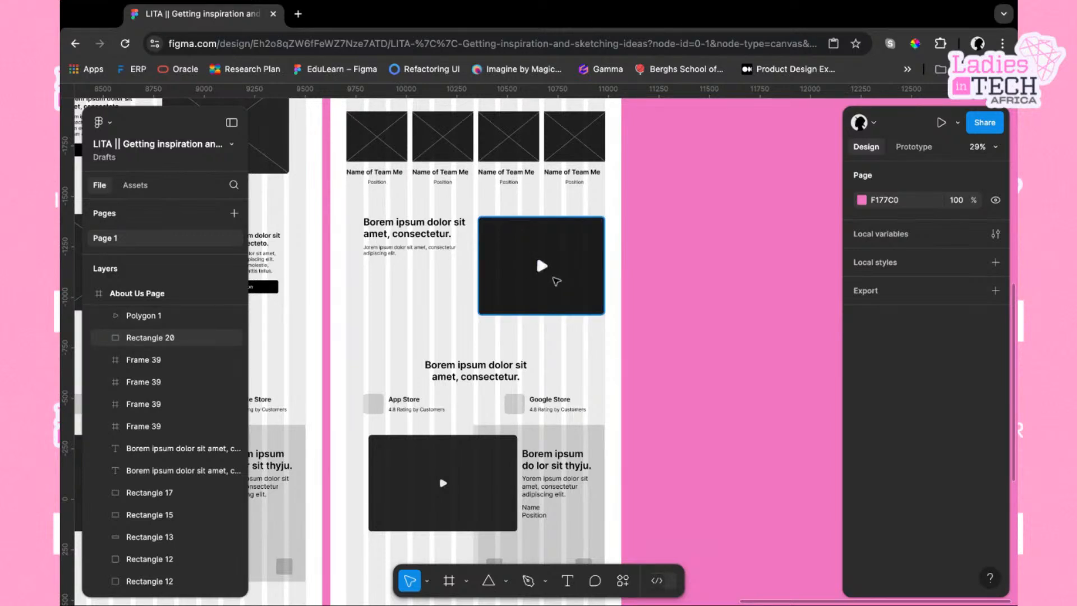
Delete the white play triangle from the dark video placeholder rectangle
left_click(542, 270)
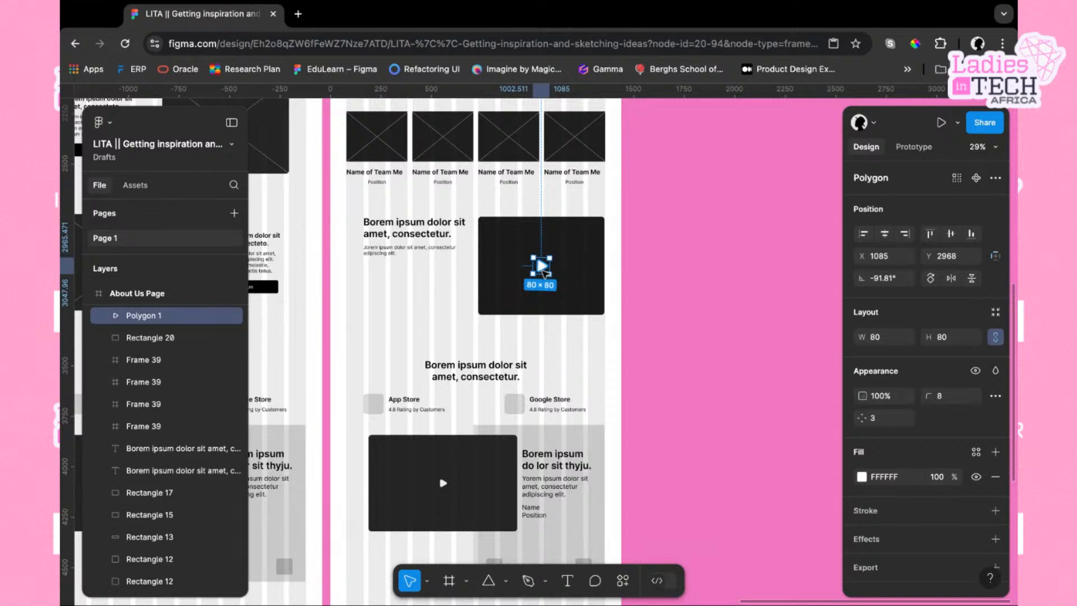
key("Delete")
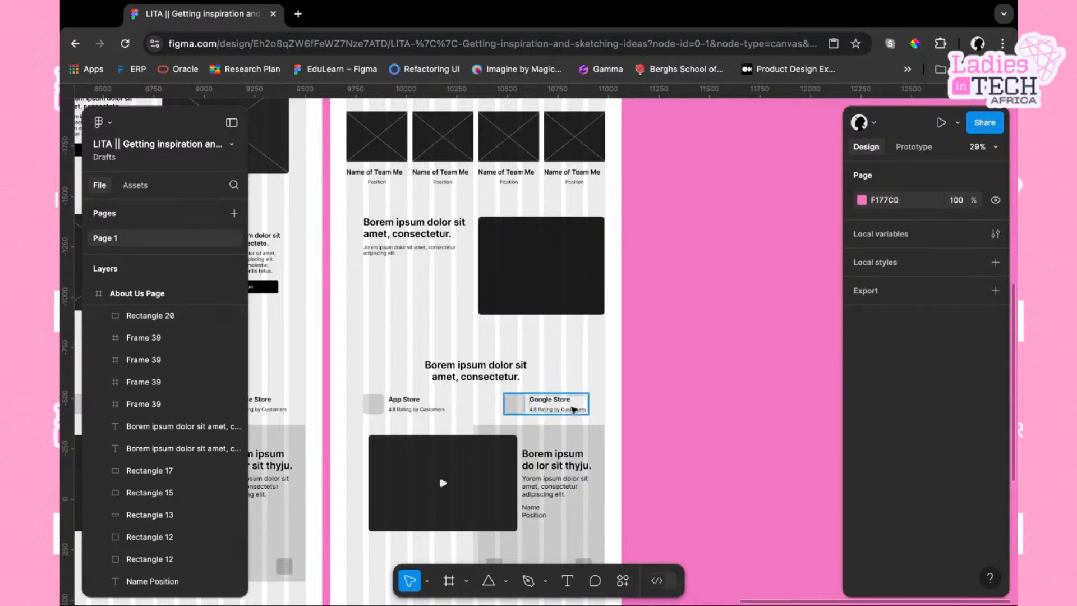
Draw two diagonal lines corner to corner across the dark rectangle to form an image-placeholder cross
left_click(506, 581)
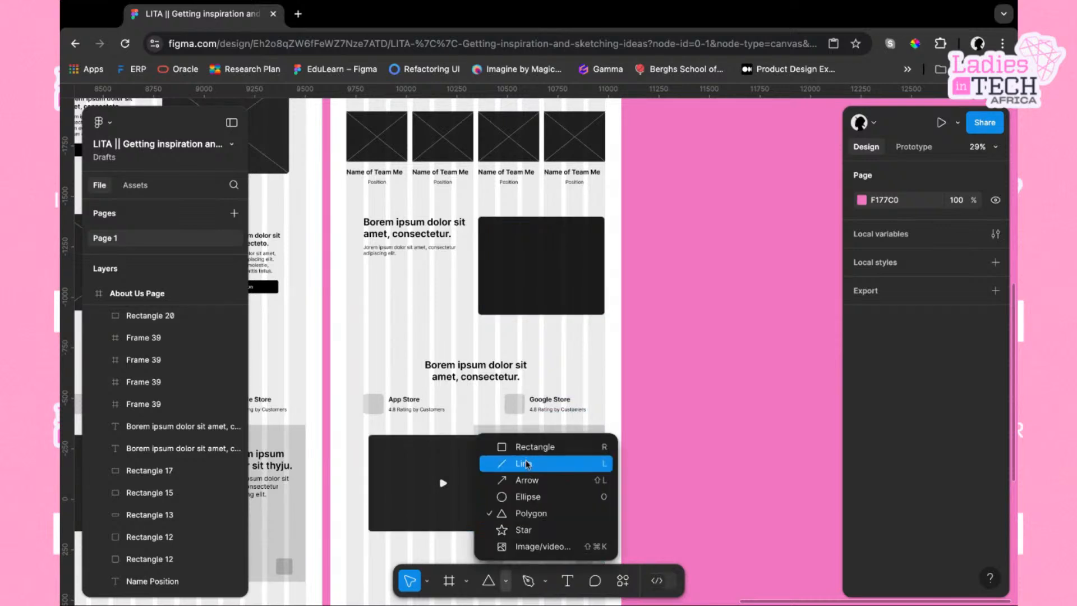
left_click(528, 466)
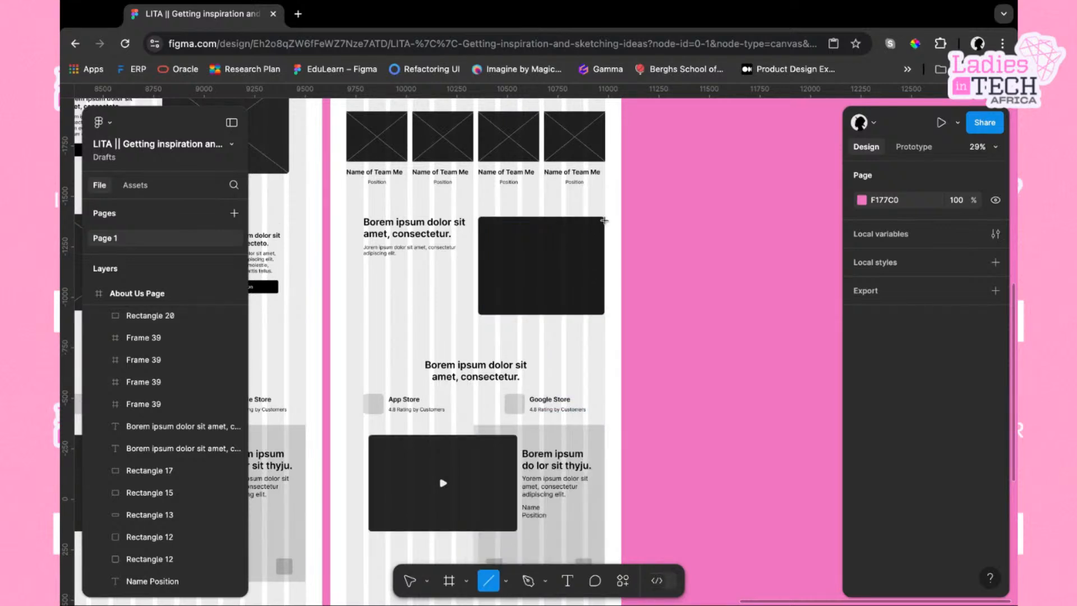
mouse_move(604, 220)
left_mouse_down()
mouse_move(512, 241)
mouse_move(495, 309)
mouse_move(478, 315)
left_mouse_up()
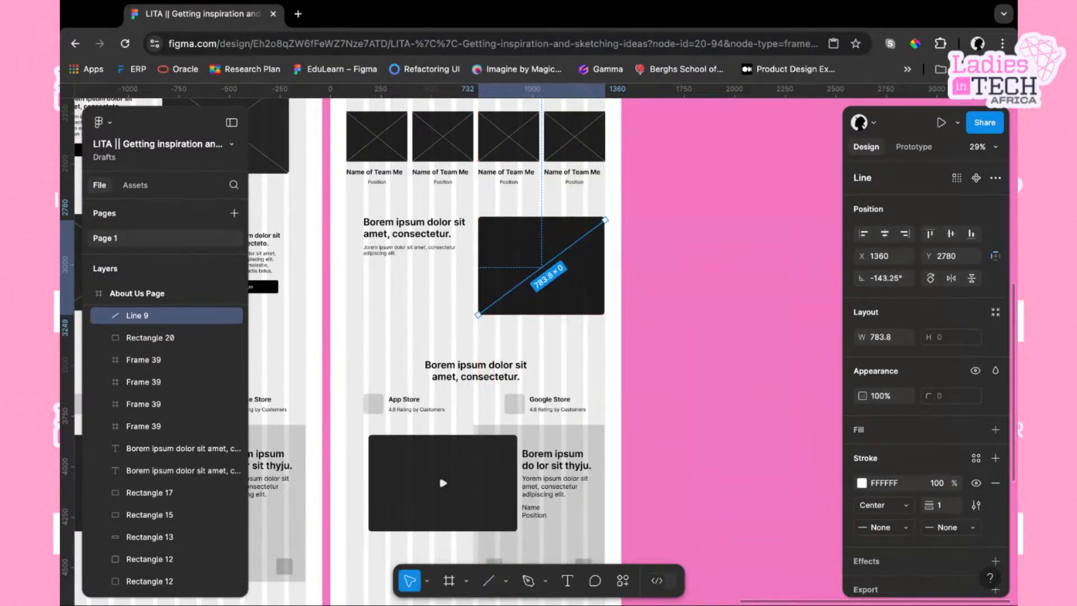
left_click(488, 581)
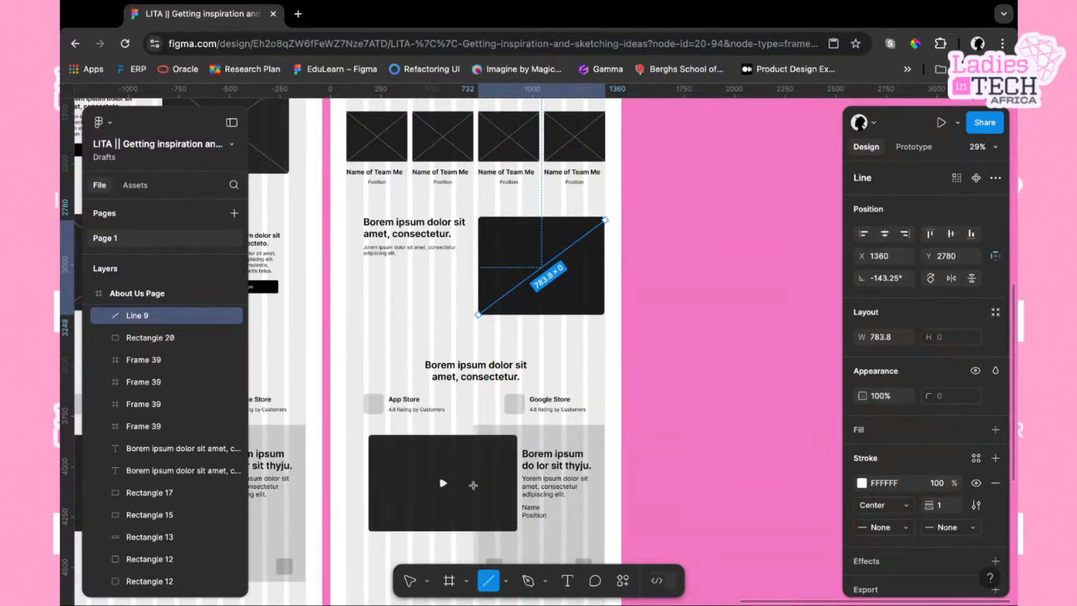
left_click_drag(478, 219, 605, 315)
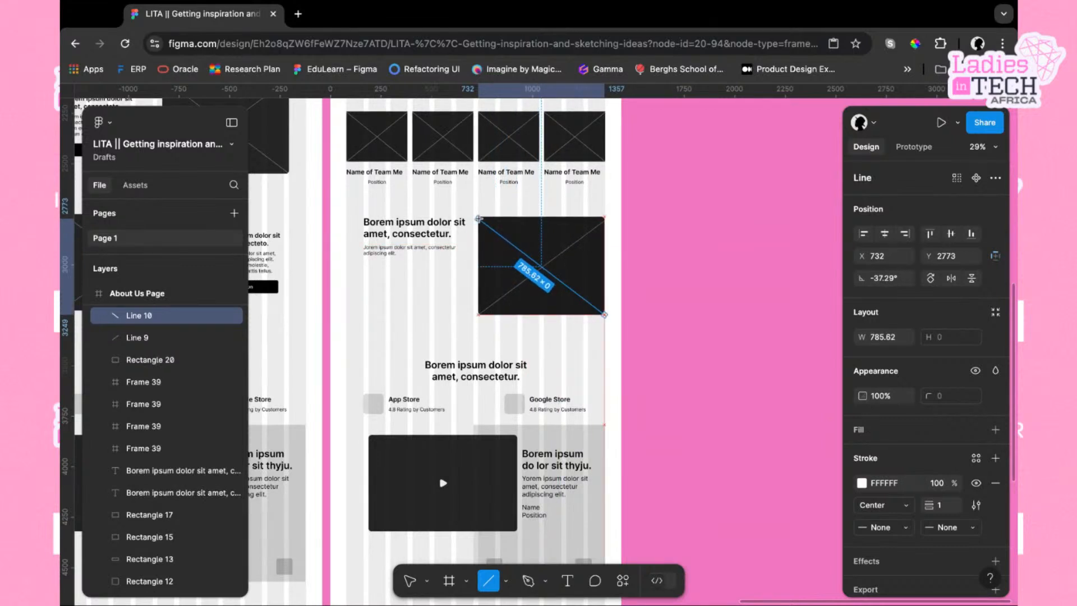
left_click(659, 308)
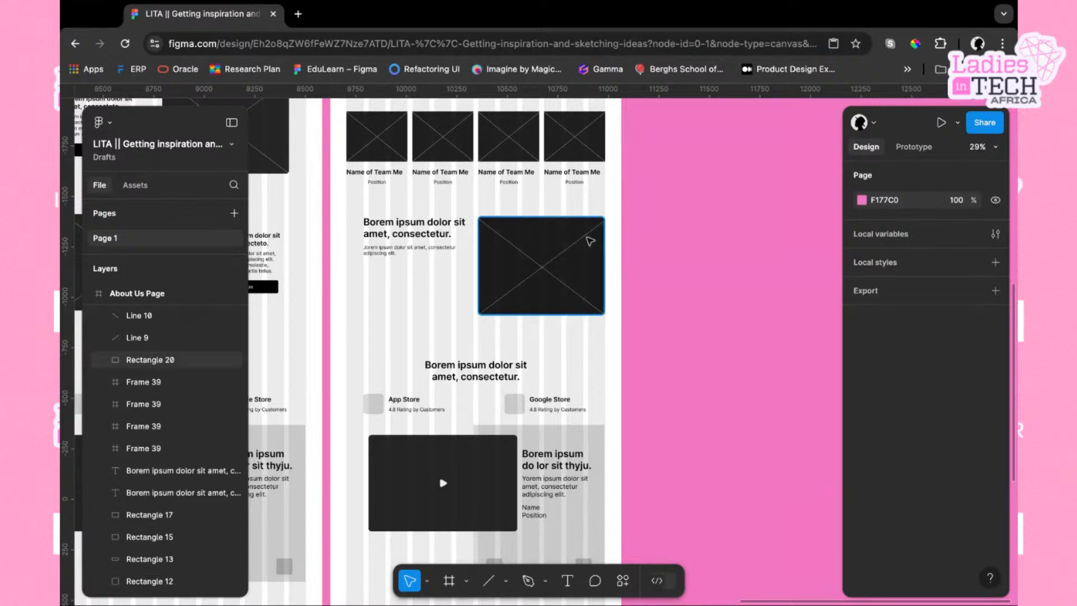
Review the Home Page and About Us Page wireframes side by side on the canvas
left_click(587, 235)
left_click_drag(606, 222, 606, 223)
left_click(635, 245)
scroll(636, 248, "down", 3)
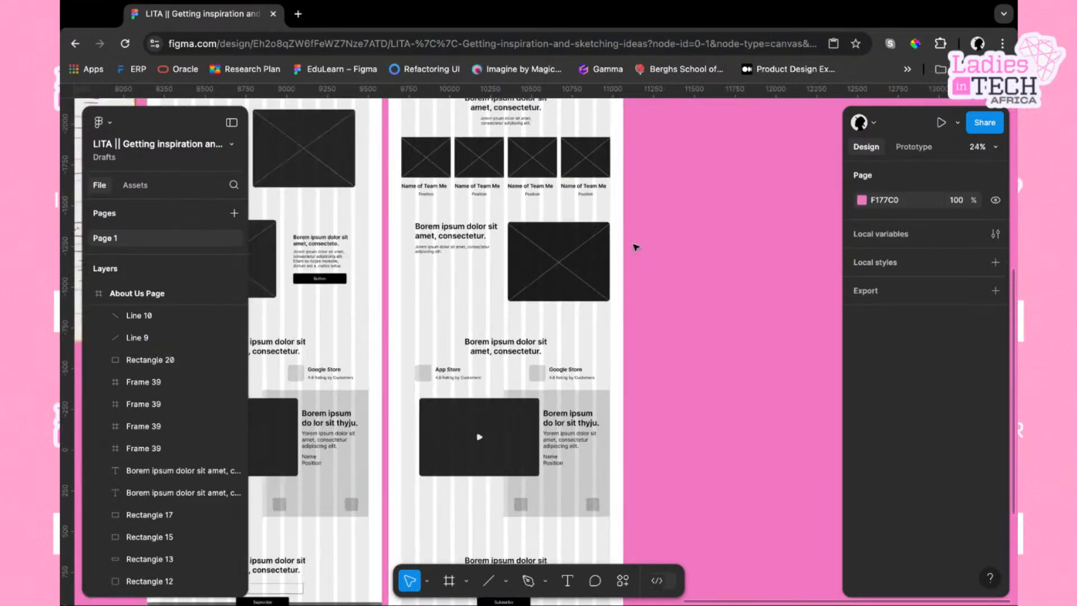
scroll(636, 247, "down", 3)
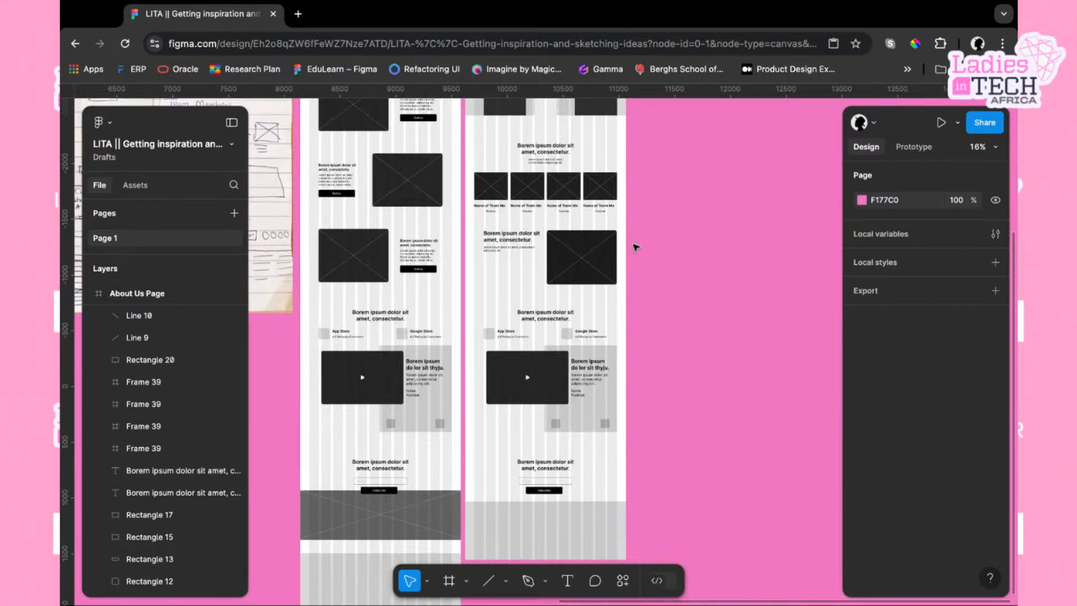
scroll(636, 247, "up", 5)
scroll(635, 248, "left", 1)
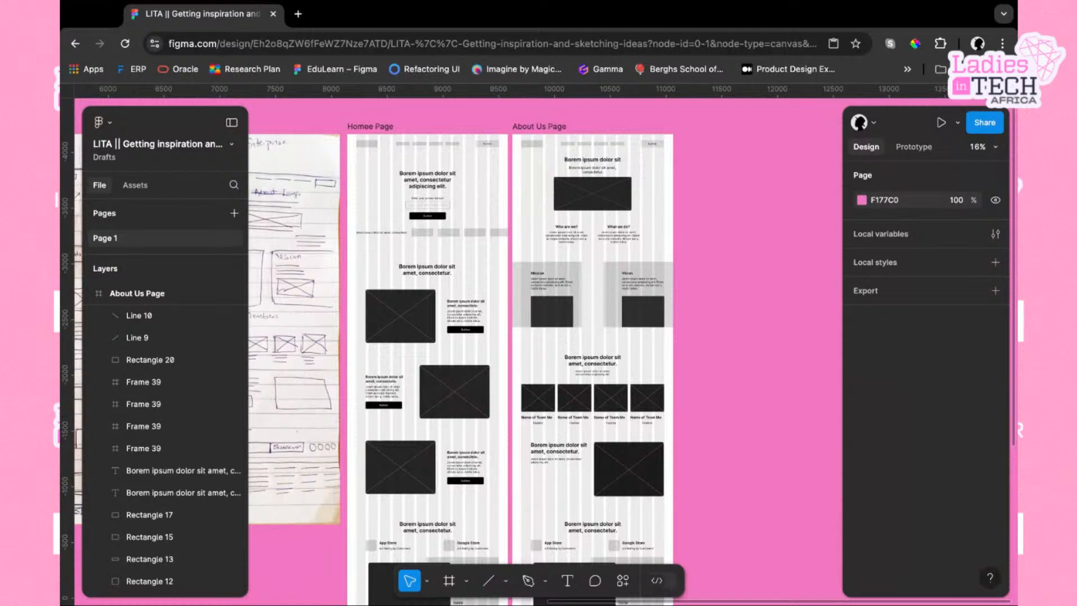
scroll(416, 140, "left", 1)
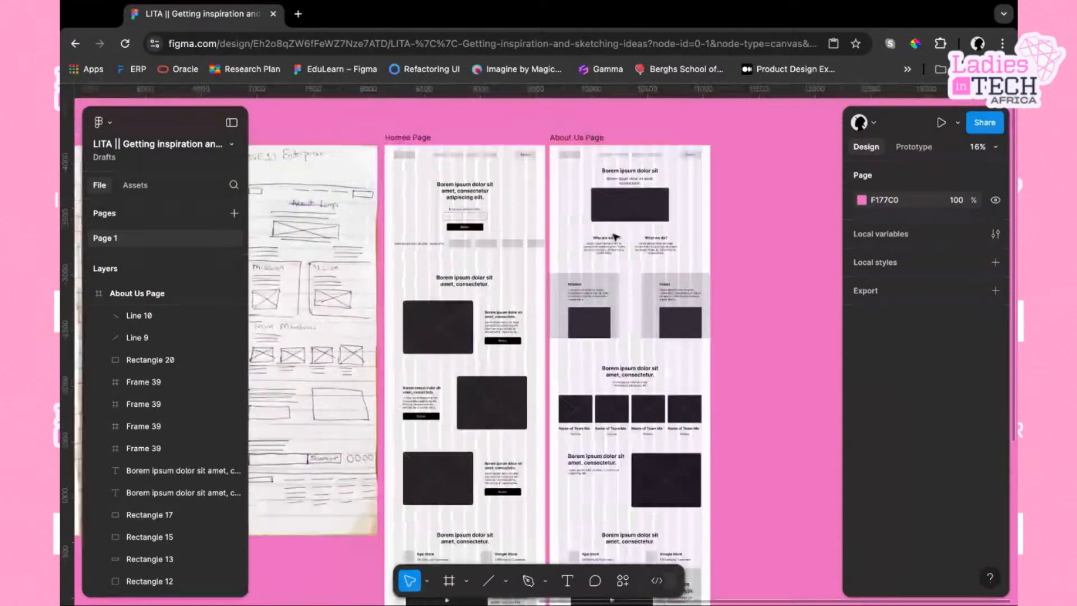
Rename the first page frame as Home Page
left_click(415, 139)
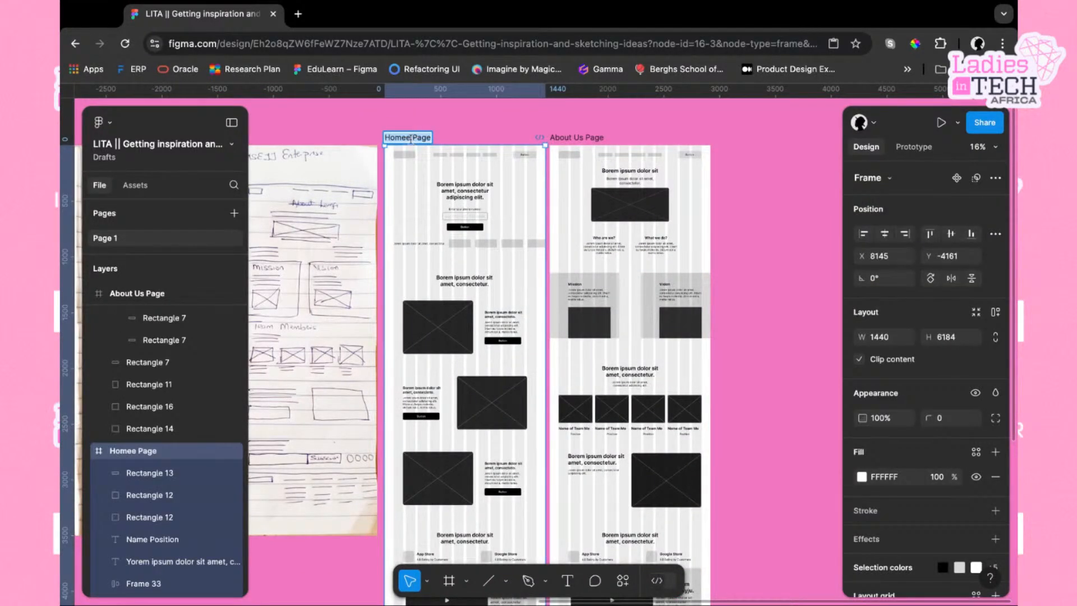
left_click(411, 139)
key("BackSpace")
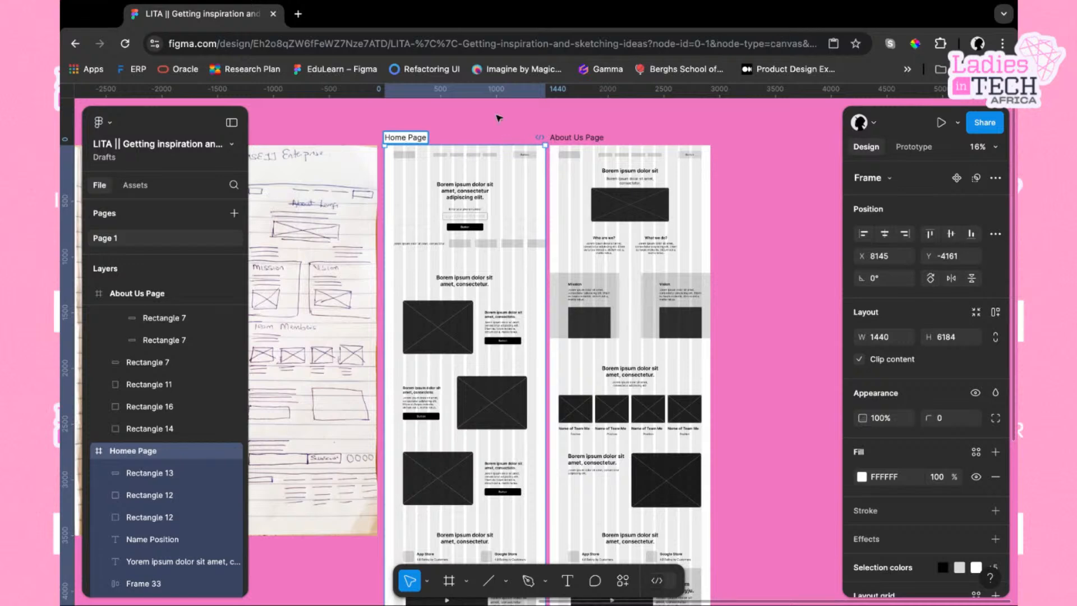
left_click(498, 117)
Scroll through the About Us Page wireframe to review its sections from hero to footer
scroll(681, 175, "down", 2)
scroll(681, 176, "right", 2)
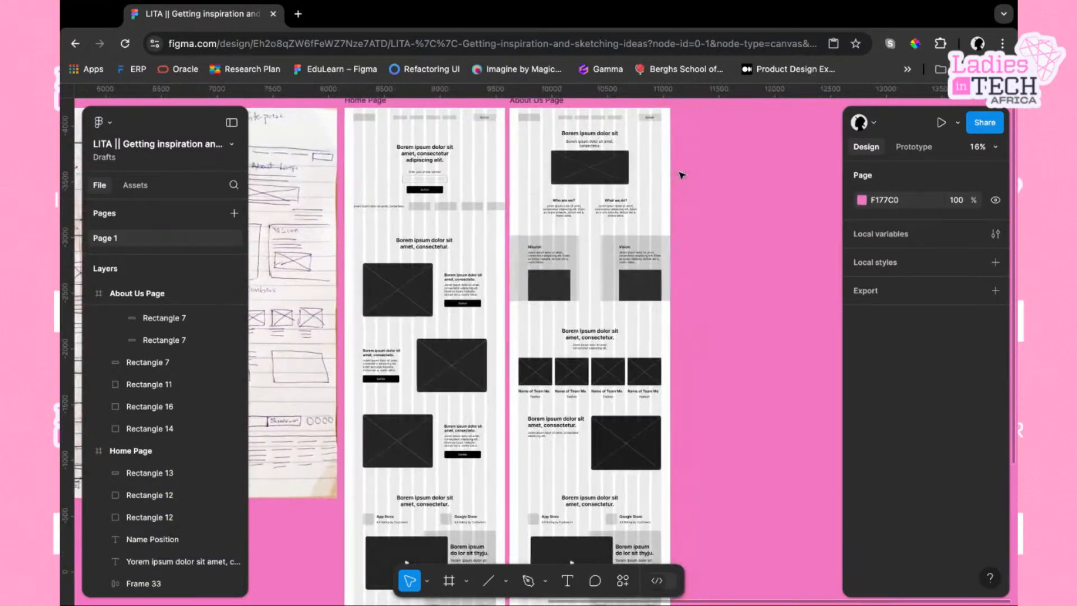
scroll(682, 176, "down", 8)
scroll(681, 176, "right", 1)
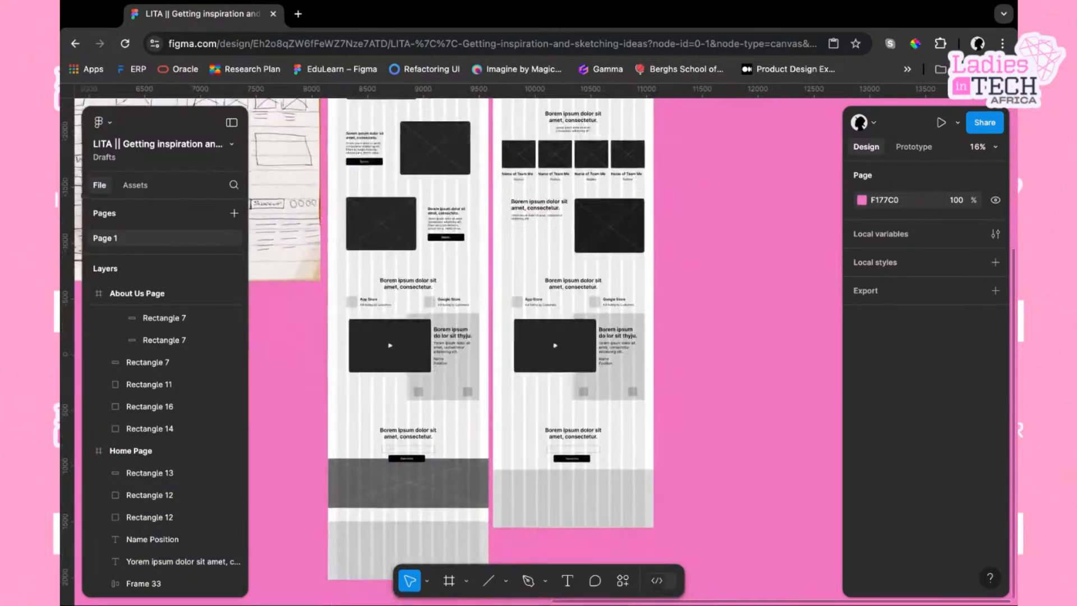
scroll(676, 236, "down", 1)
scroll(600, 419, "up", 5)
scroll(601, 420, "left", 1)
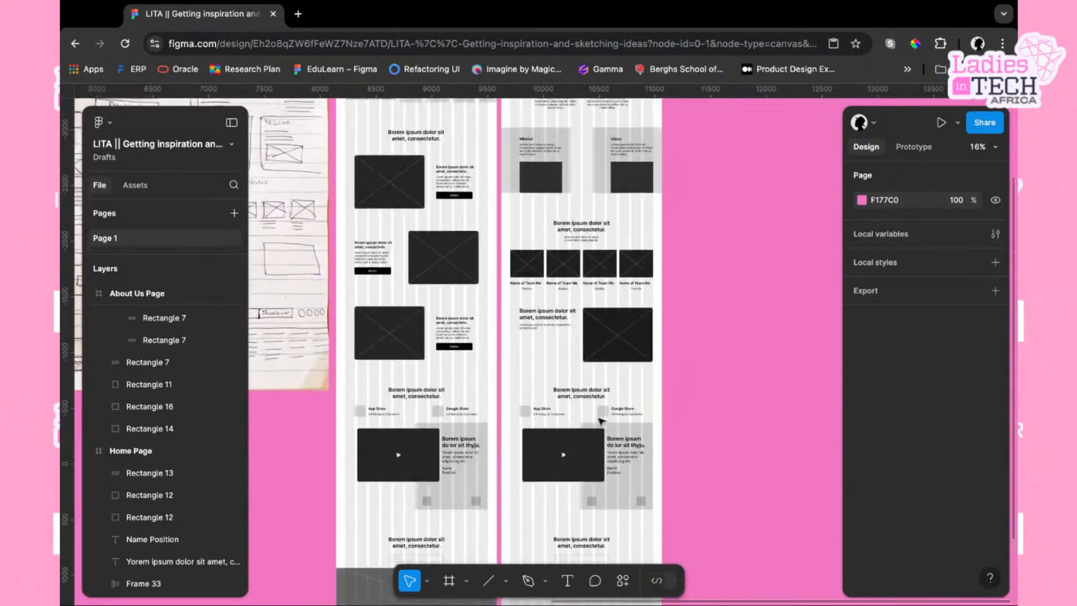
scroll(600, 419, "up", 5)
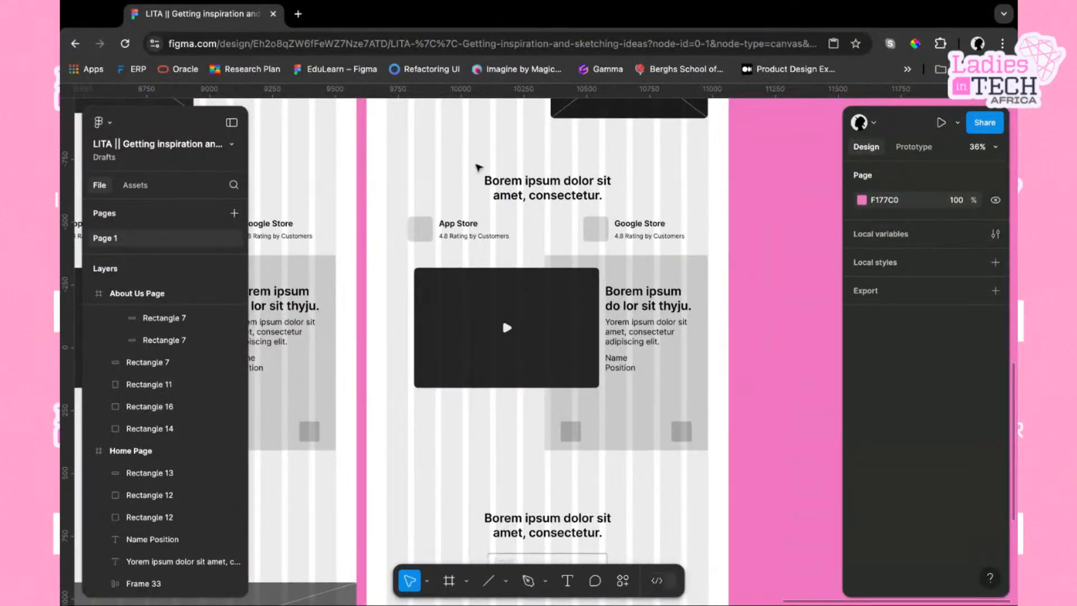
scroll(634, 382, "down", 1)
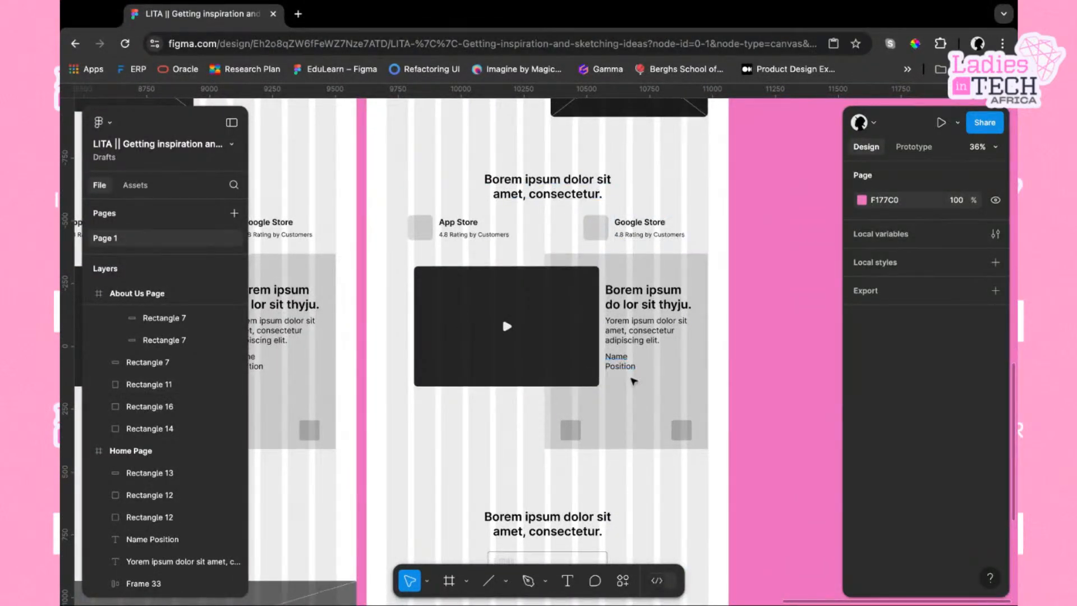
scroll(633, 382, "down", 4)
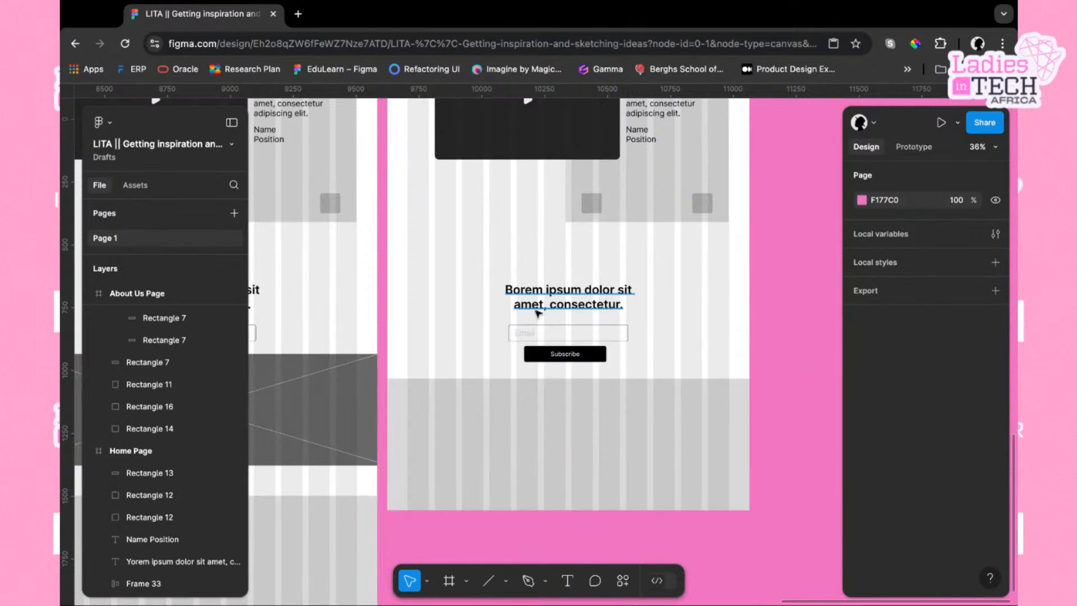
left_click(555, 440)
scroll(556, 439, "down", 2)
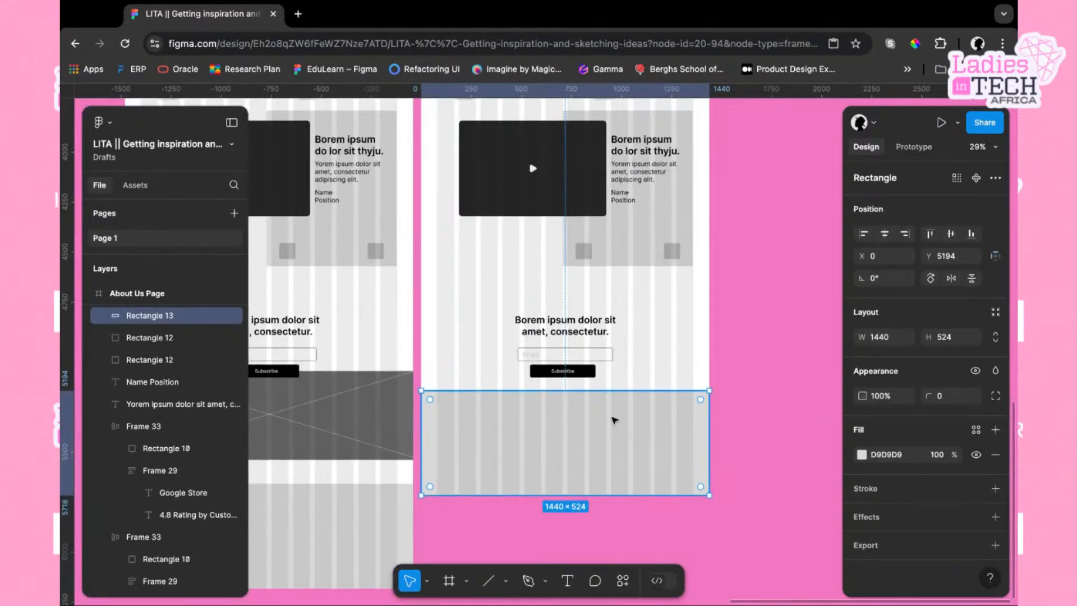
scroll(614, 420, "up", 6)
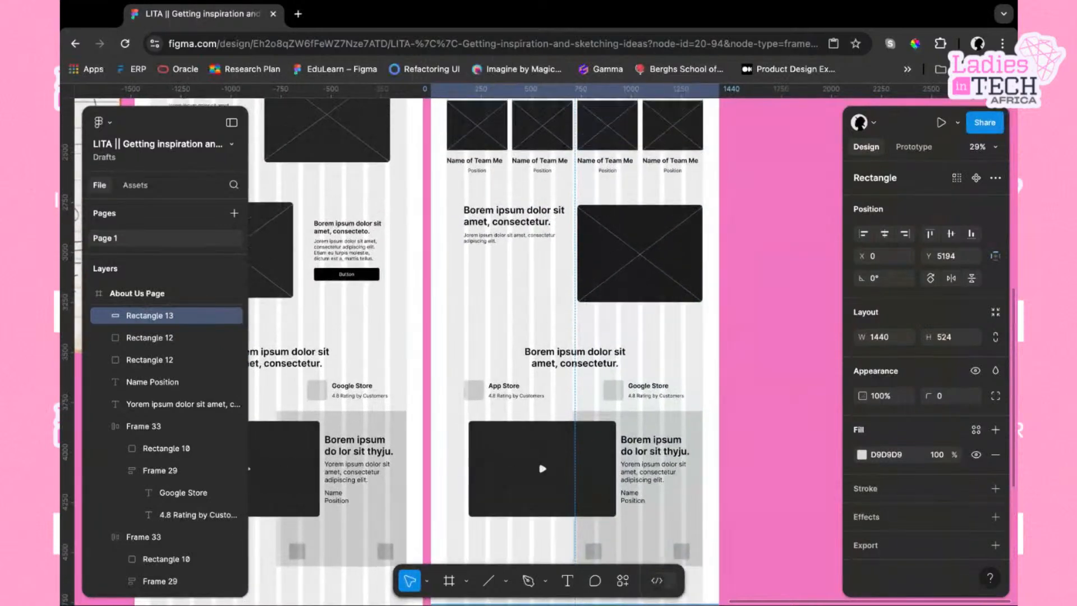
scroll(704, 390, "up", 15)
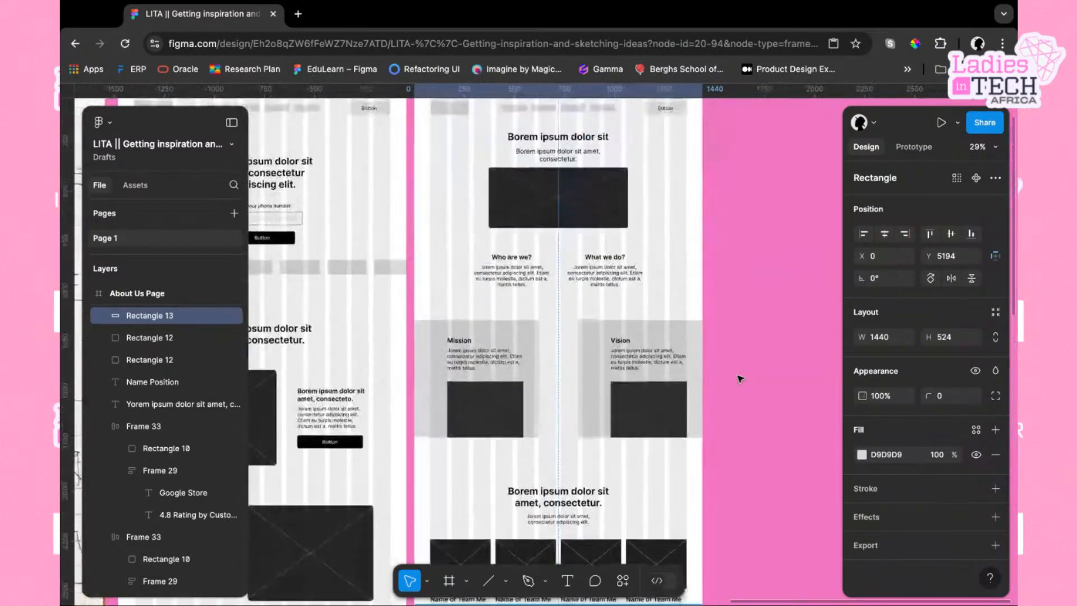
scroll(740, 378, "left", 3)
scroll(471, 390, "down", 1)
scroll(471, 389, "right", 1)
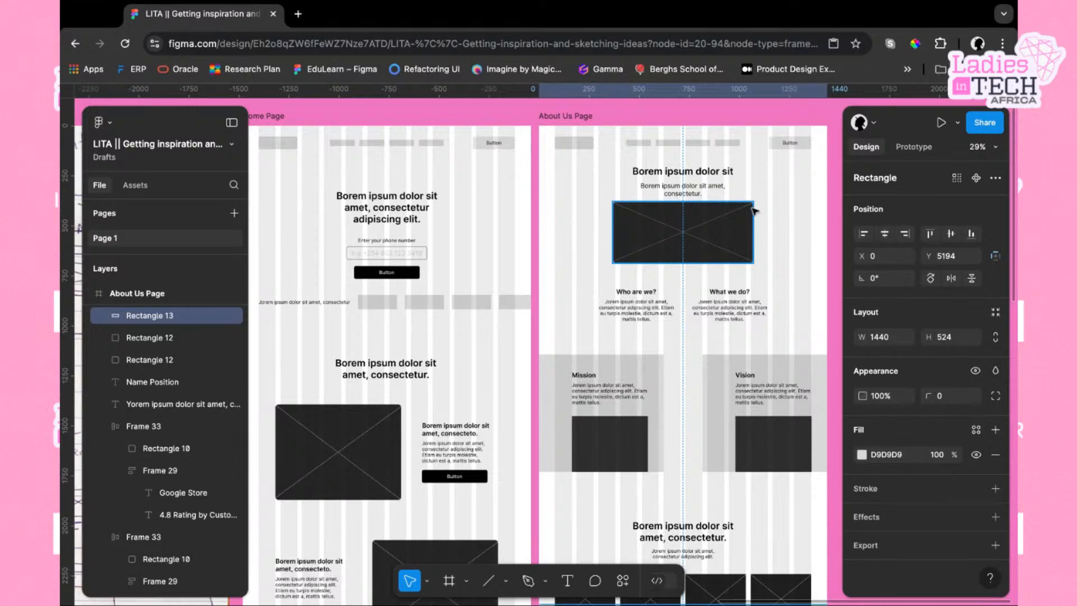
scroll(665, 318, "right", 2)
scroll(665, 318, "right", 1)
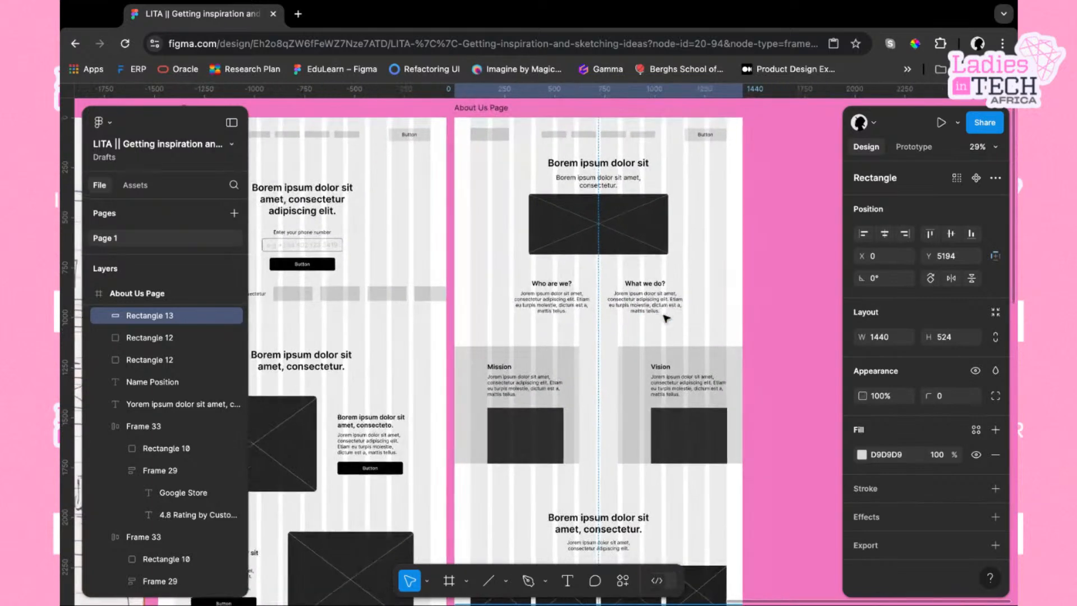
scroll(662, 319, "up", 3)
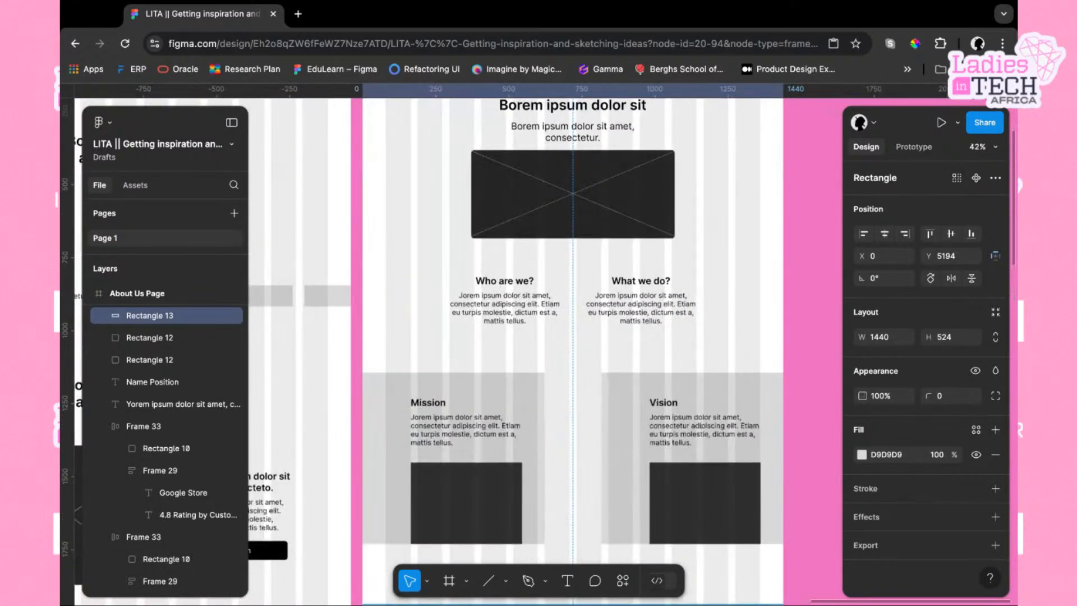
Measure the spacing between the hero placeholder, the Who are we? text block and the Mission panel
left_click(585, 216)
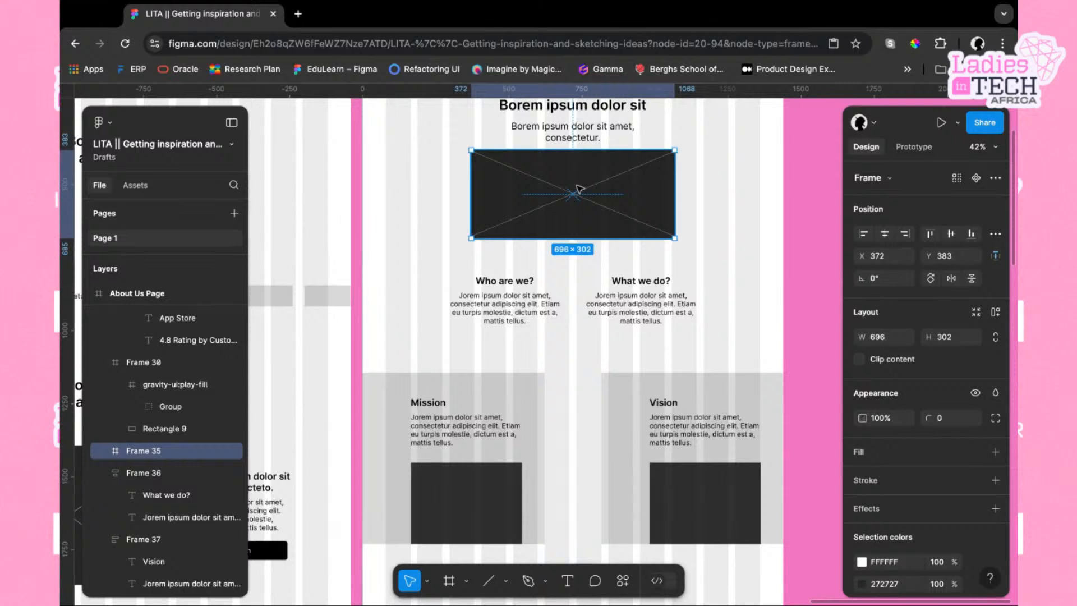
key("alt")
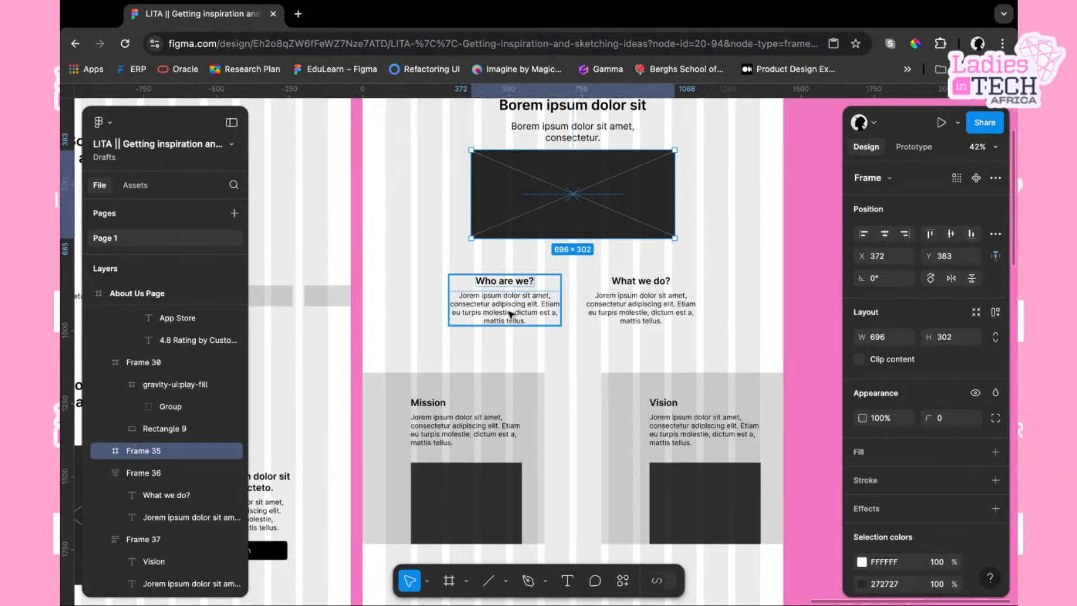
key("alt")
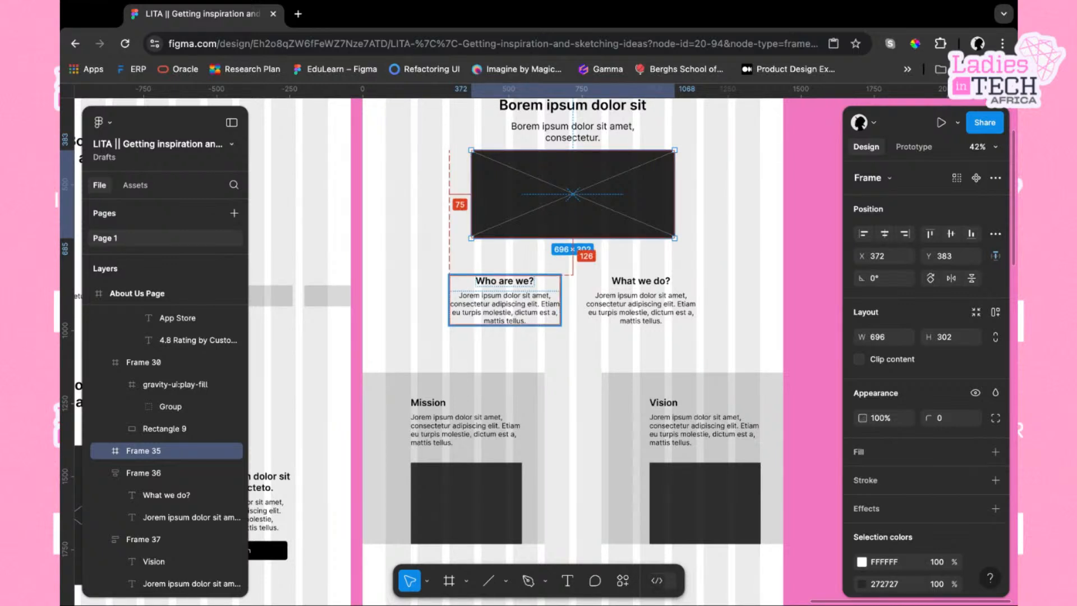
left_click(497, 306)
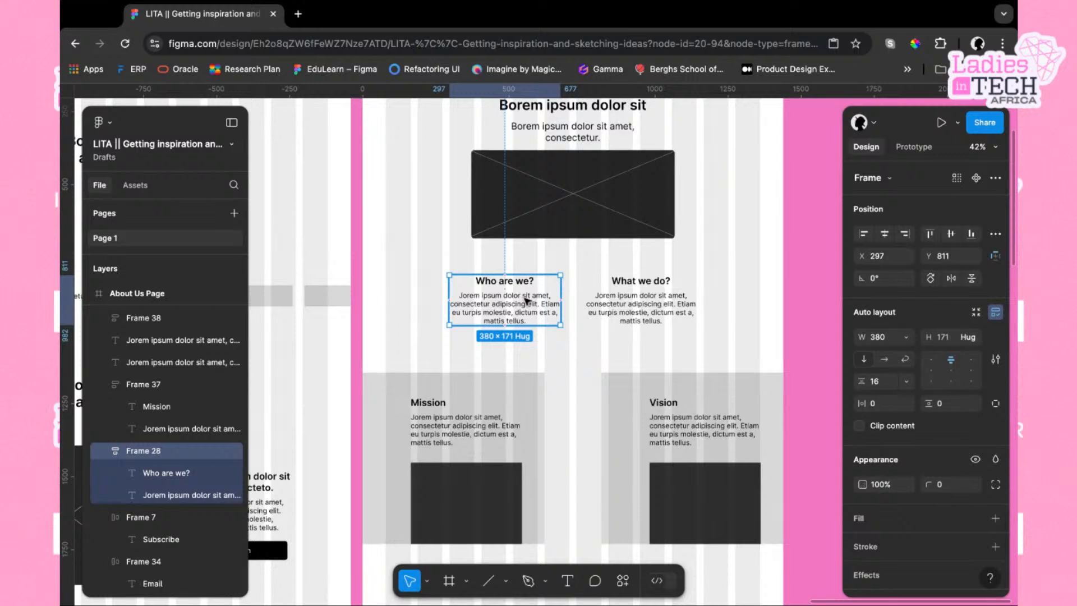
key("alt")
key("alt")
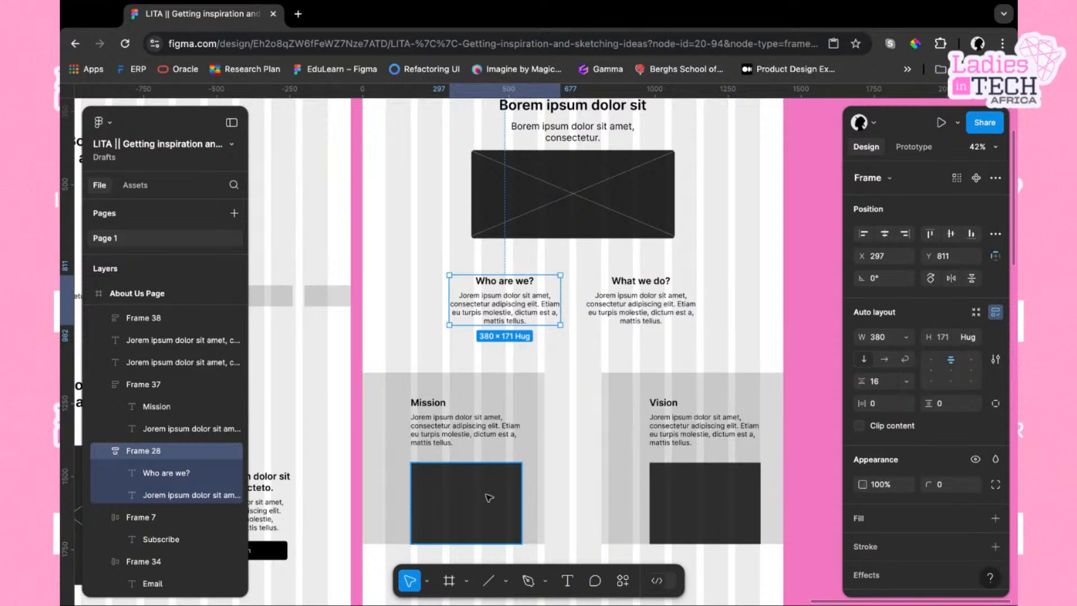
left_click(541, 441)
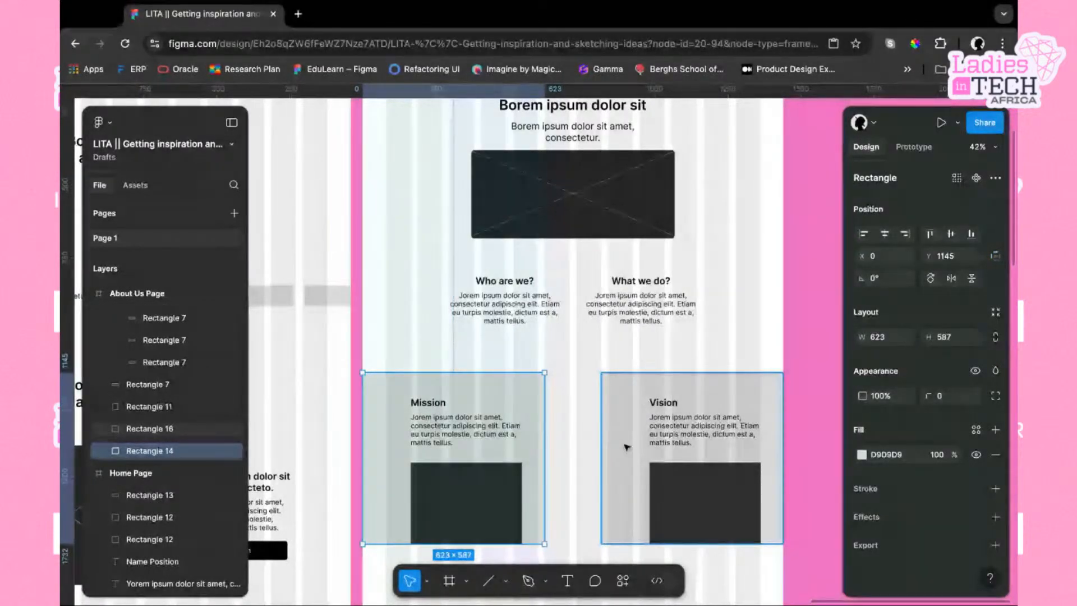
key("alt")
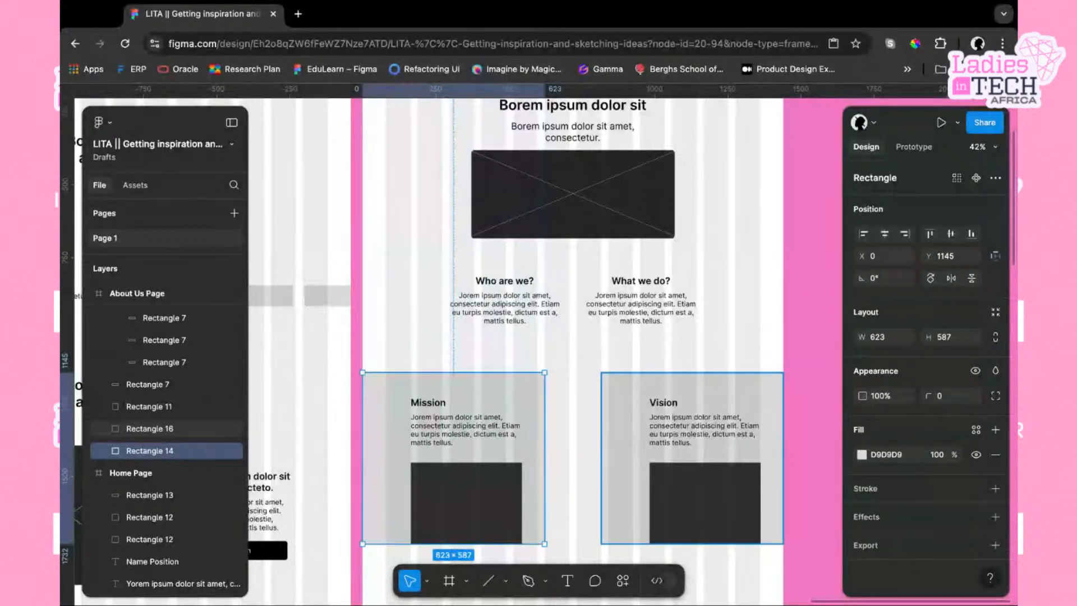
key("alt")
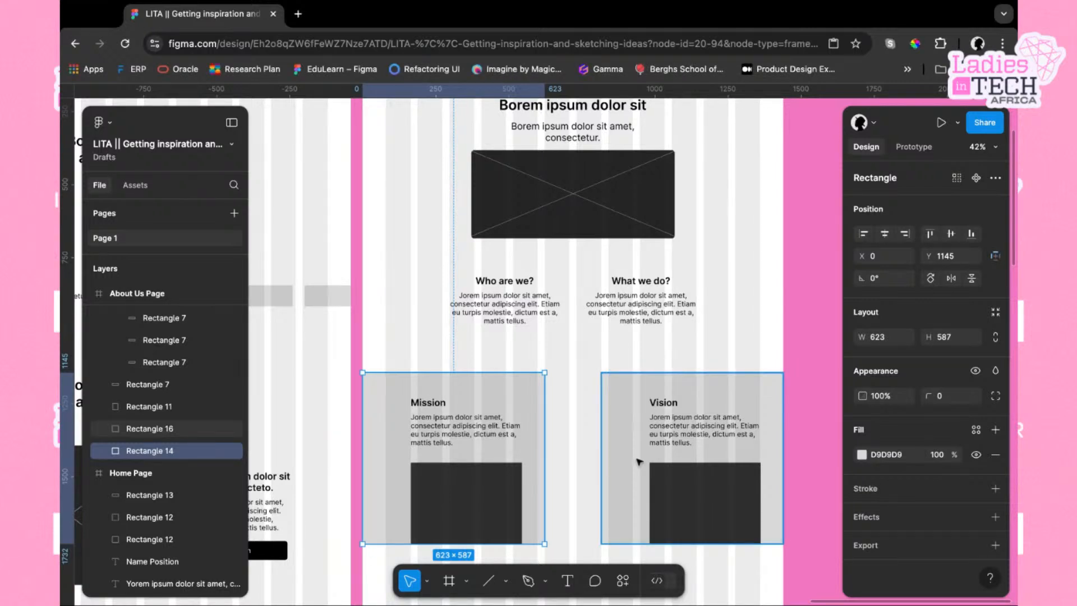
Scroll through the Mission, team members and closing sections of the About Us Page wireframe
scroll(638, 462, "up", 2)
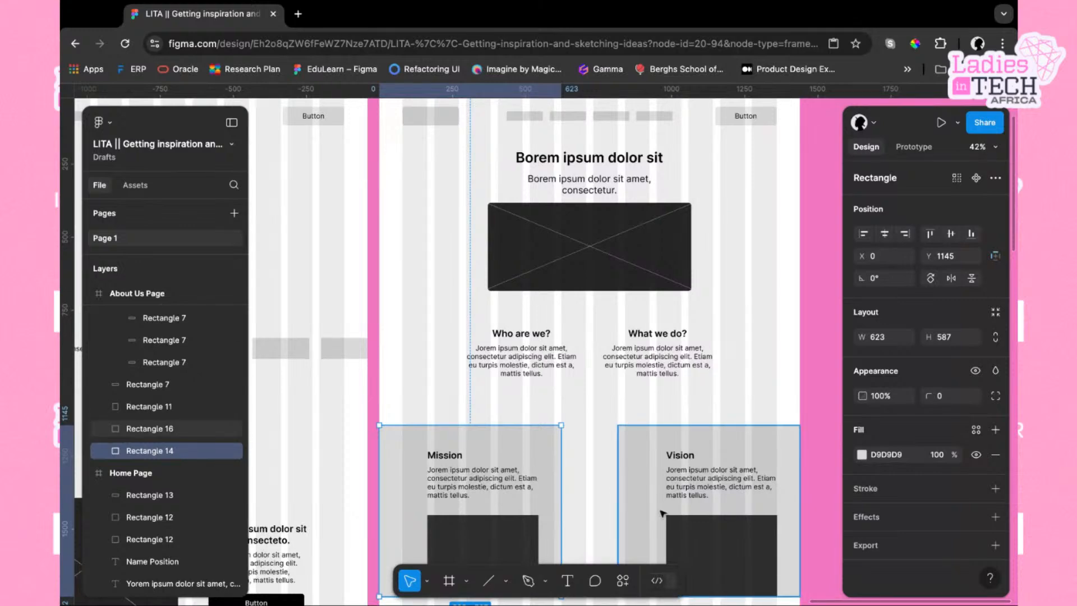
scroll(663, 514, "down", 10)
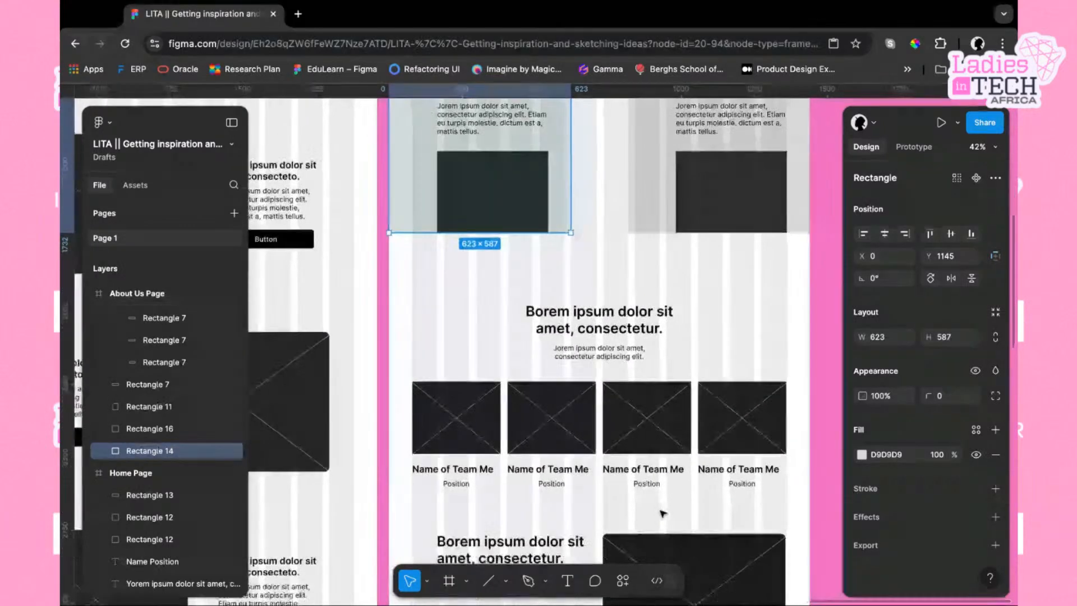
scroll(664, 514, "down", 8)
scroll(663, 514, "up", 6)
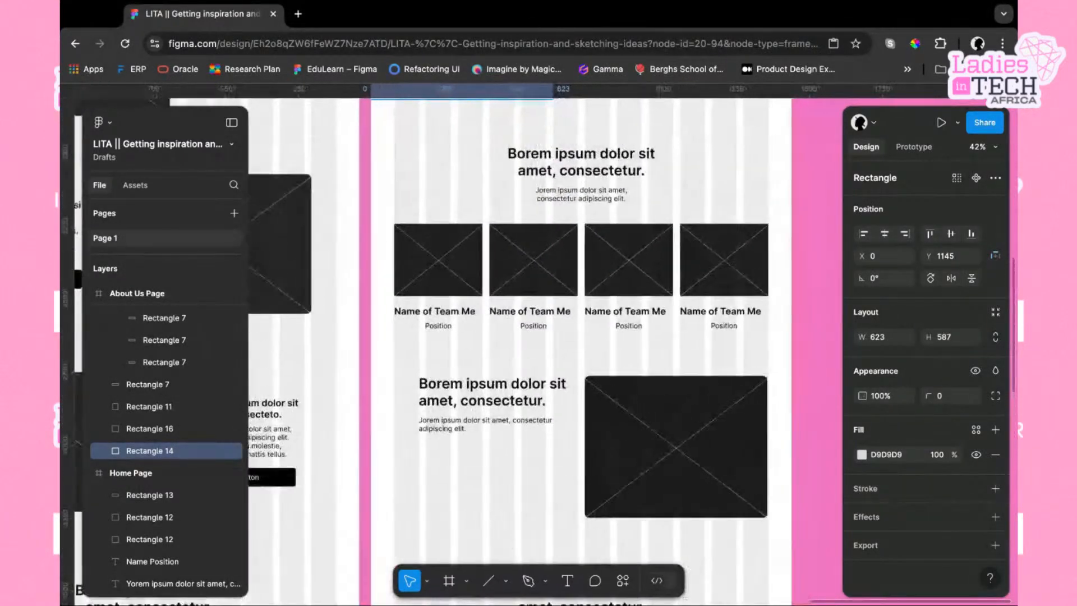
scroll(561, 343, "up", 1)
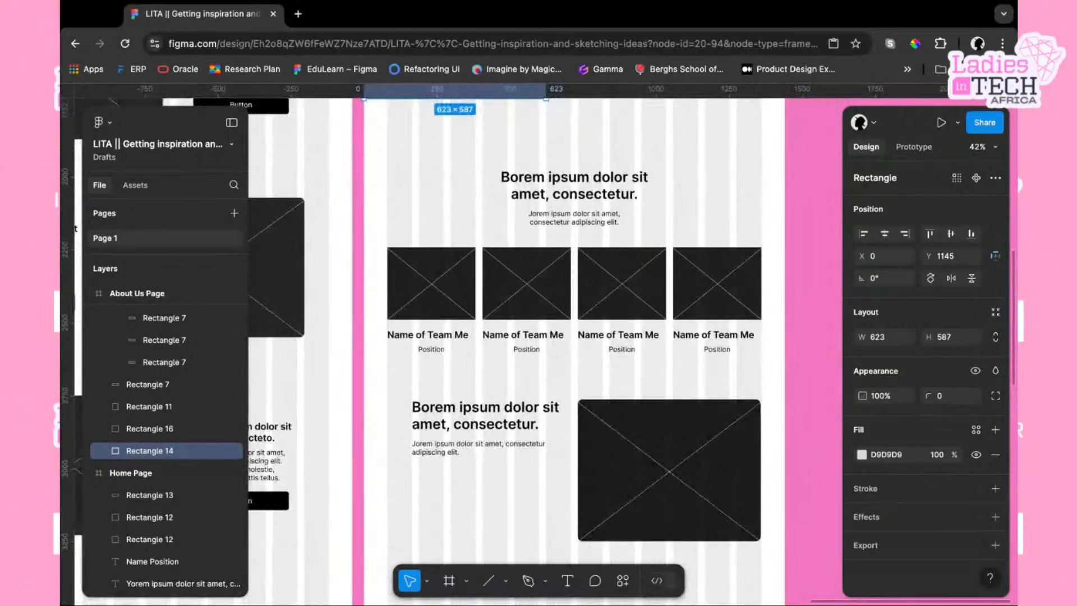
left_click(62, 569)
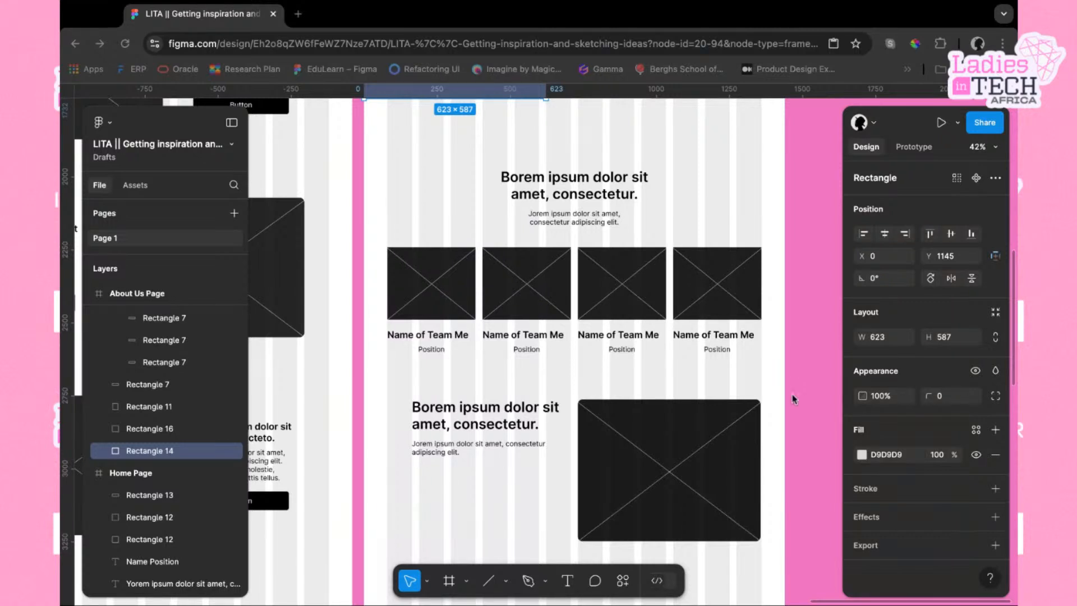
scroll(794, 331, "up", 5)
scroll(794, 331, "right", 3)
scroll(794, 331, "up", 10)
scroll(794, 331, "right", 4)
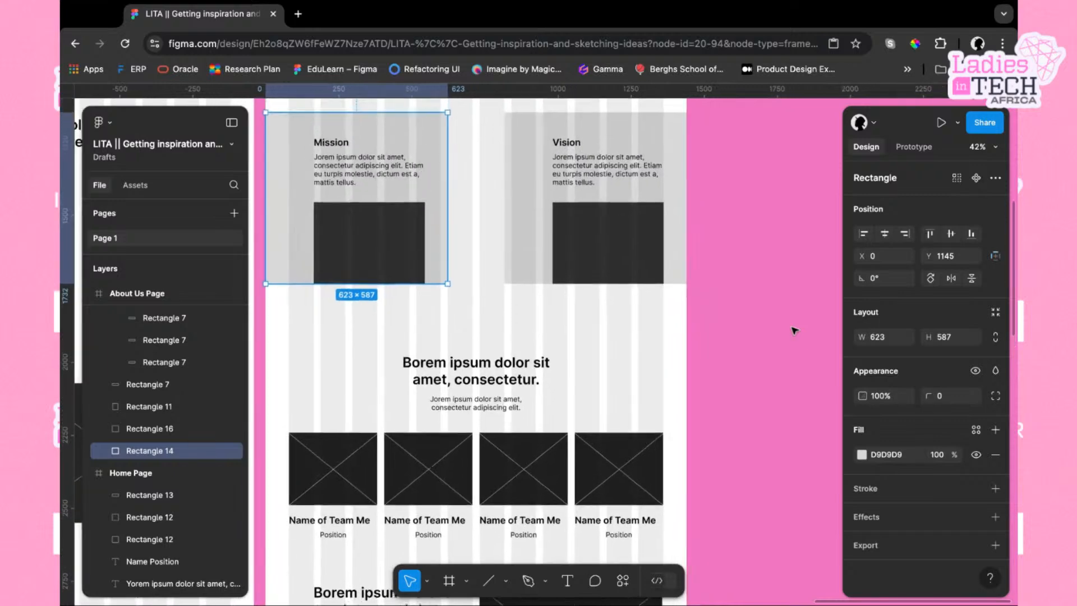
left_click(745, 337)
Add a Desktop 1440×1024 frame in empty canvas space beside the About Us Page
scroll(746, 336, "up", 9)
scroll(746, 337, "right", 12)
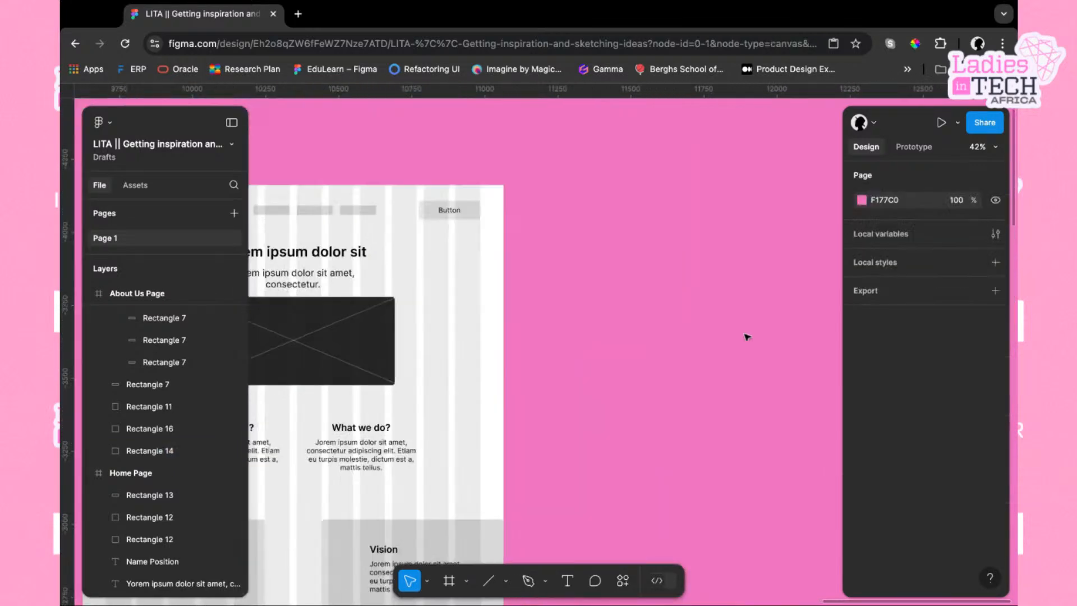
scroll(745, 337, "down", 3)
scroll(746, 337, "left", 1)
scroll(545, 336, "down", 1)
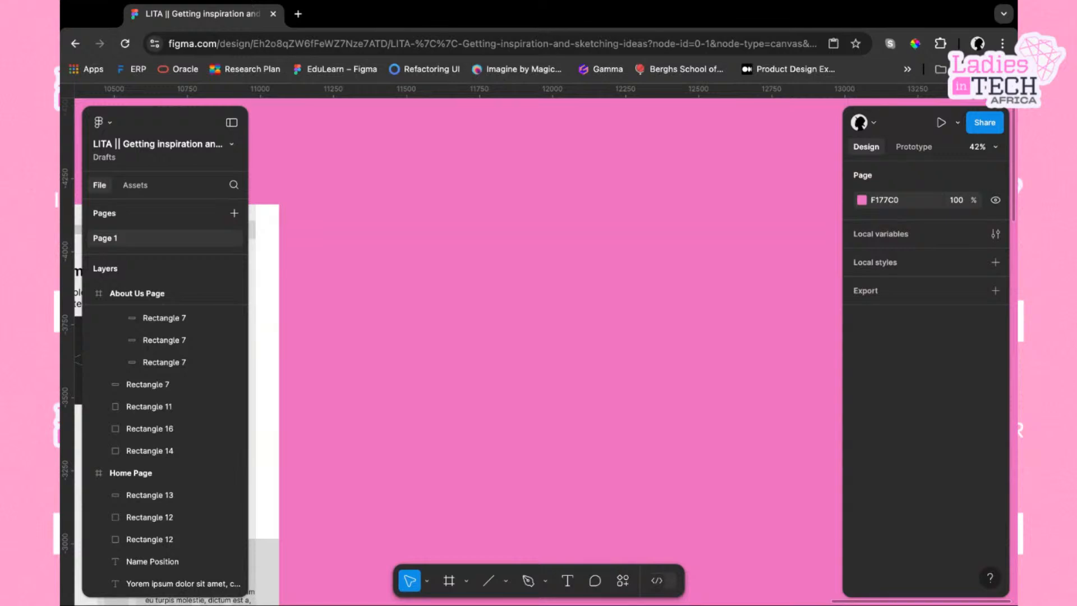
key("f")
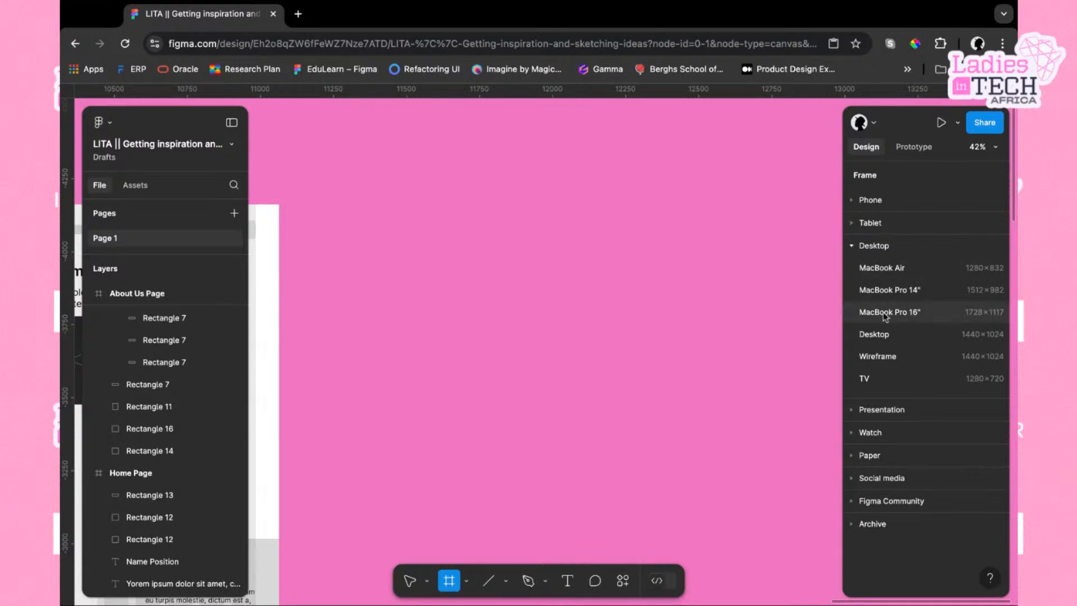
left_click(852, 246)
left_click(853, 201)
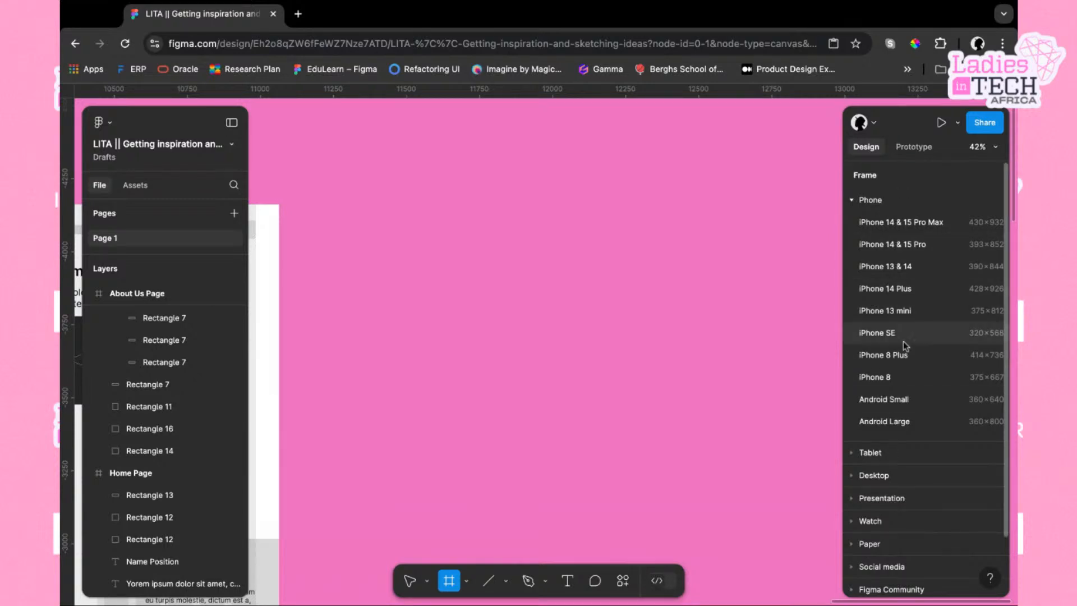
left_click(853, 201)
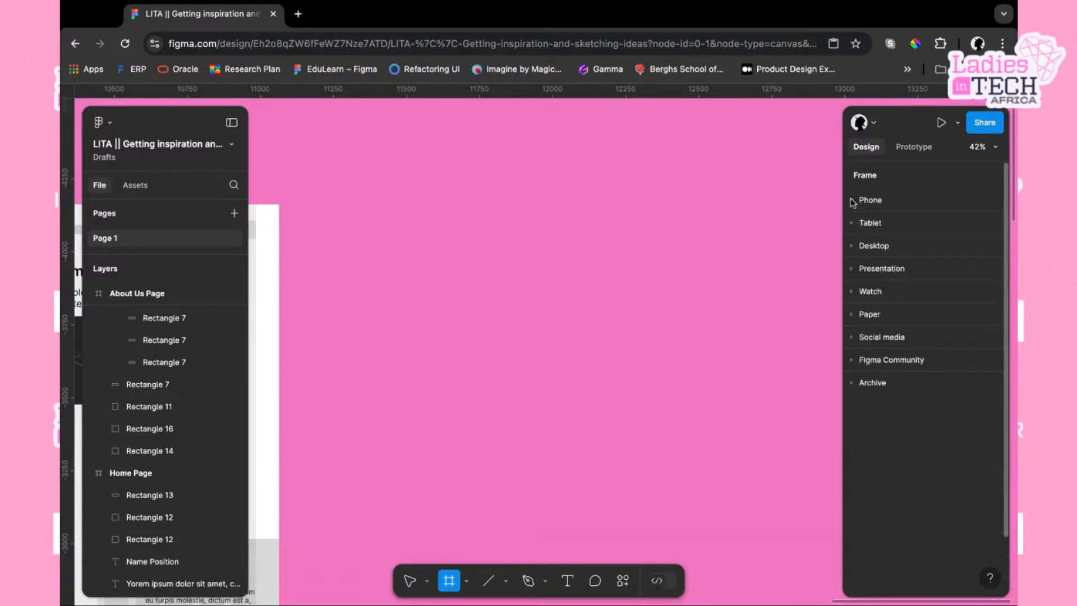
left_click(854, 224)
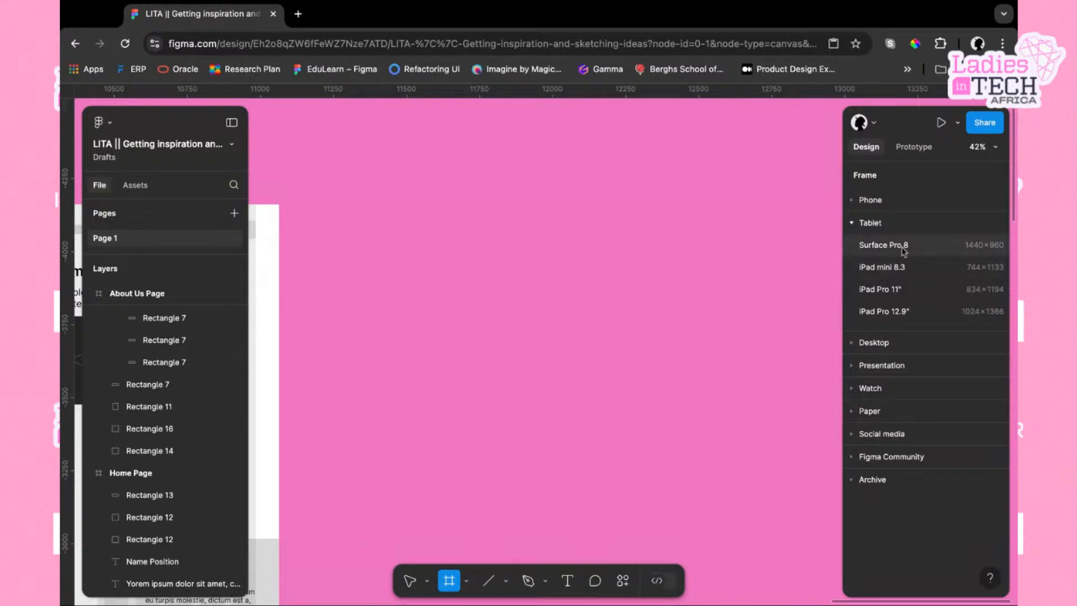
left_click(854, 224)
left_click(854, 248)
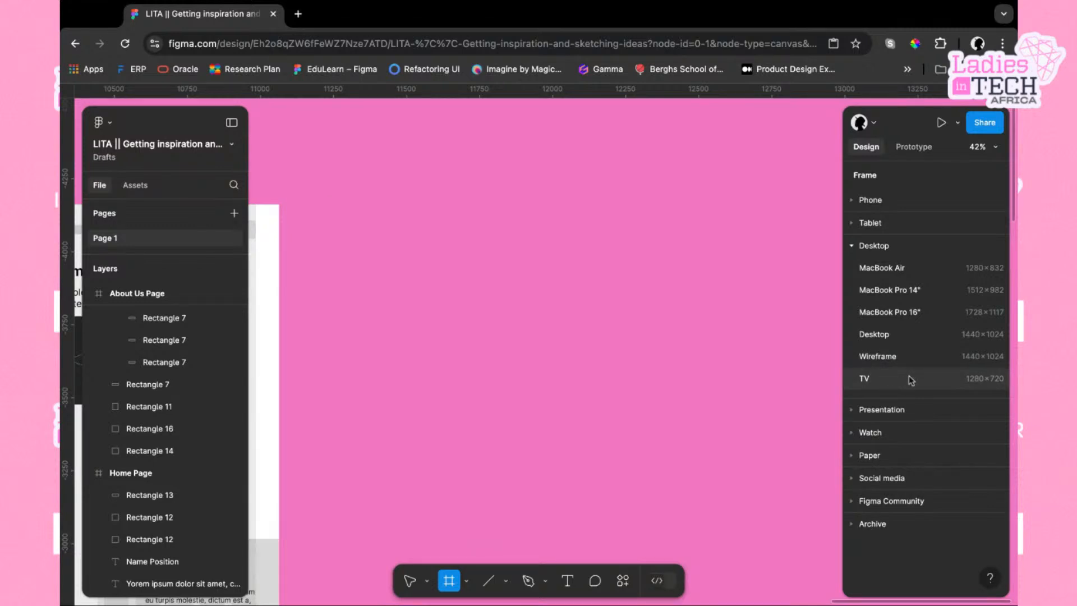
left_click(885, 334)
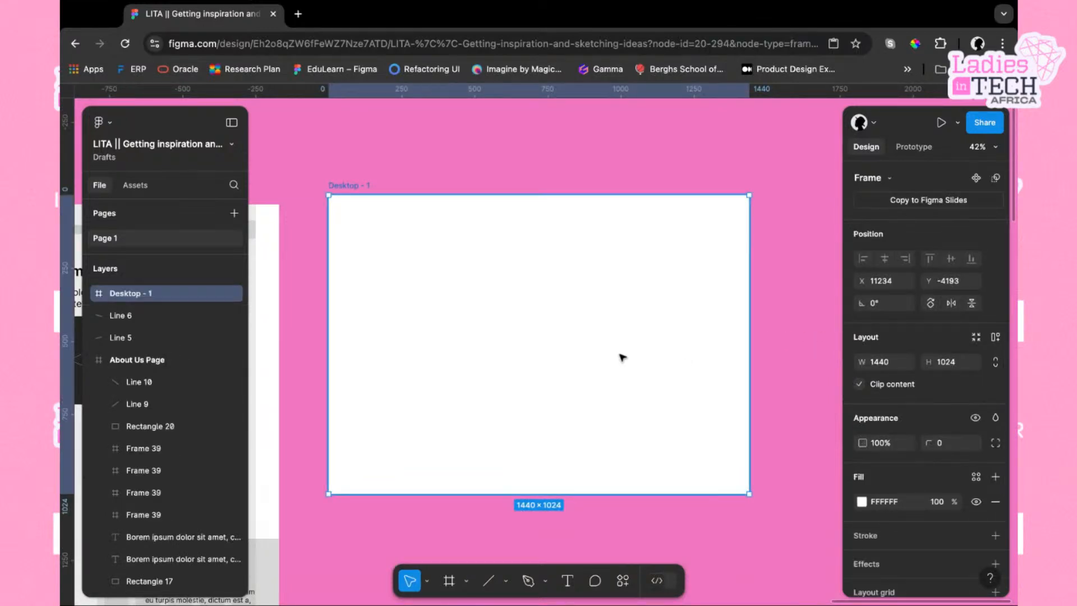
Nudge the new frame slightly and rename it Contact Us
mouse_move(555, 307)
left_mouse_down()
mouse_move(532, 313)
mouse_move(556, 312)
left_mouse_up()
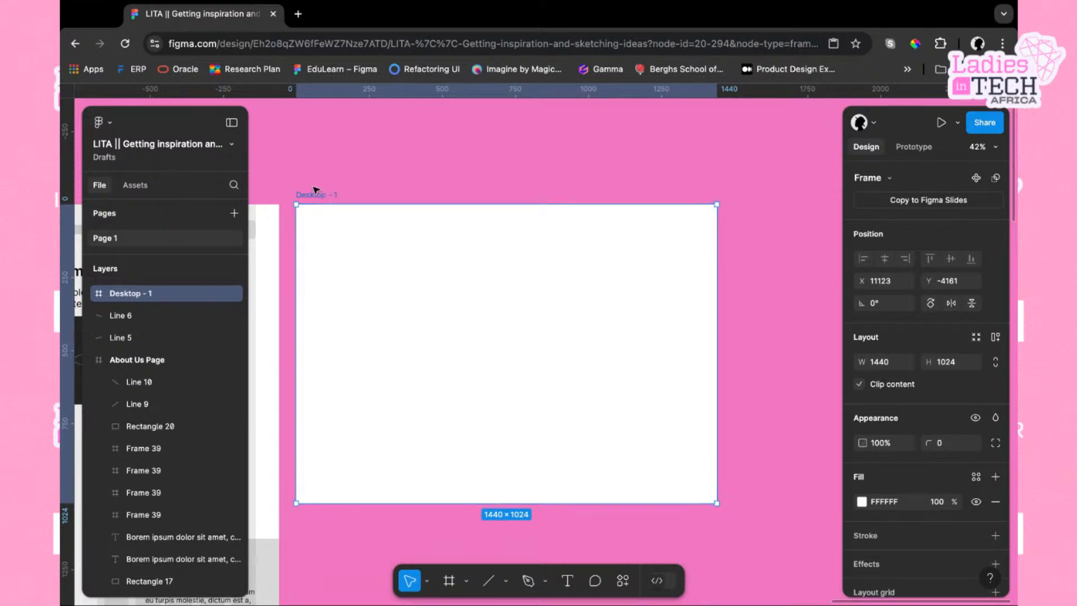
double_click(312, 194)
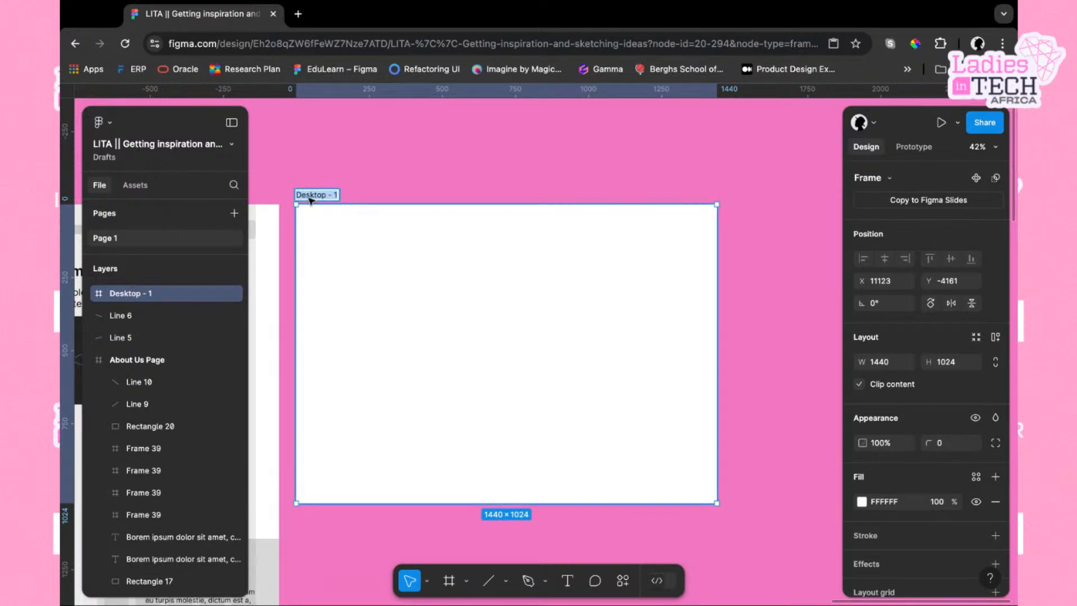
type("Con")
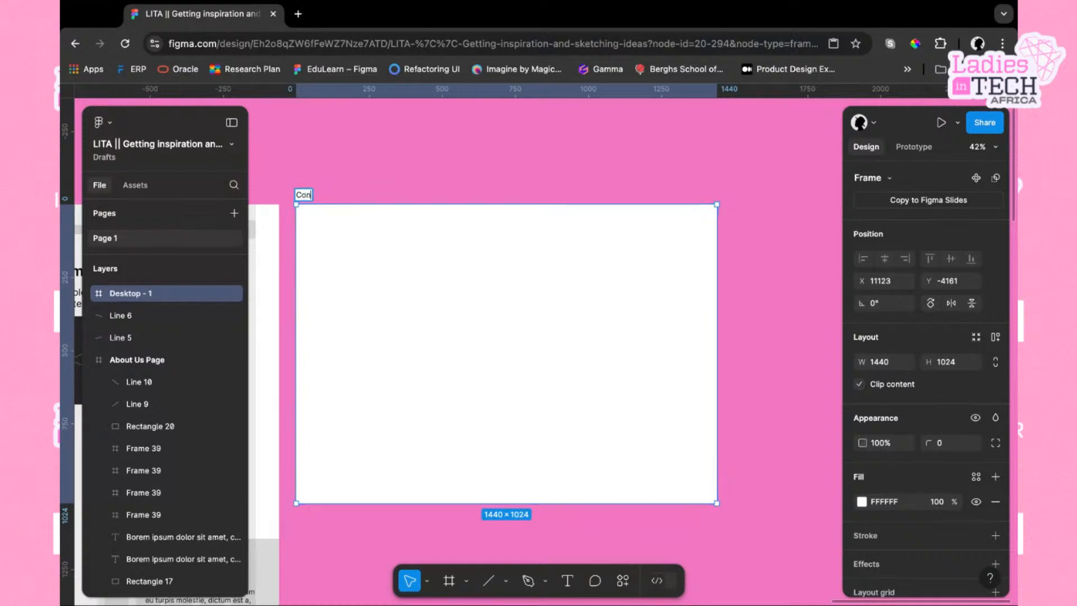
type("tact Us")
key("Return")
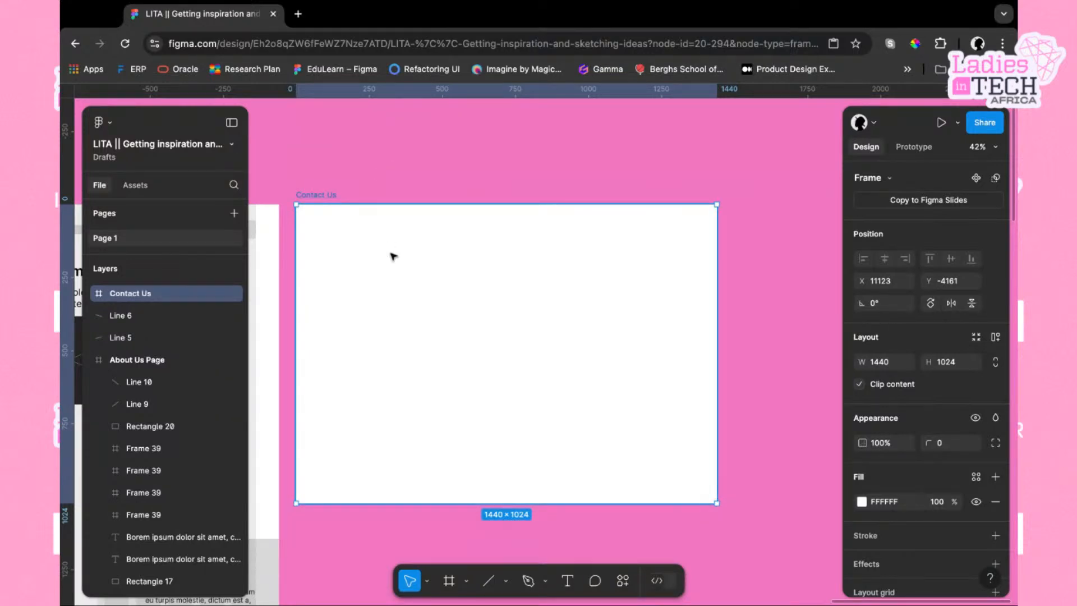
Delete the Contact Us frame
scroll(393, 256, "left", 2)
scroll(392, 255, "down", 1)
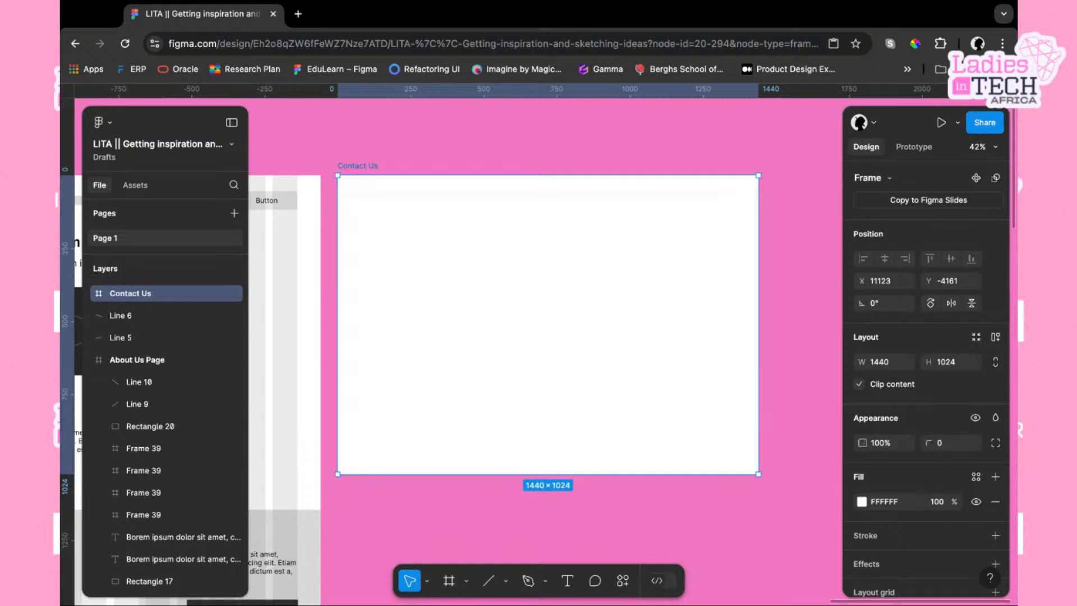
key("super+Tab")
scroll(791, 346, "left", 10)
scroll(365, 382, "down", 5)
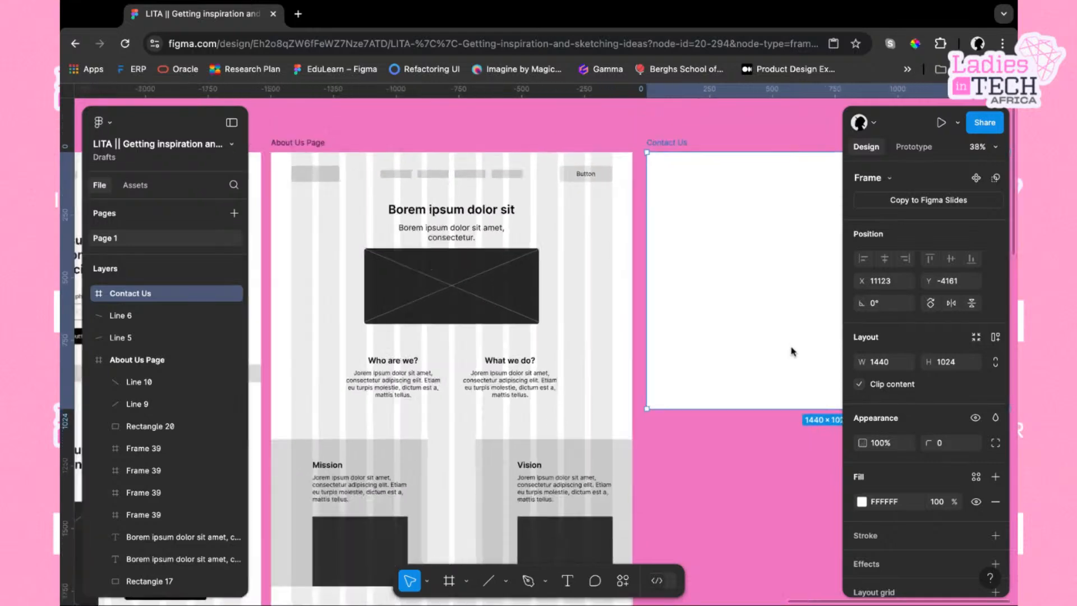
scroll(685, 352, "left", 7)
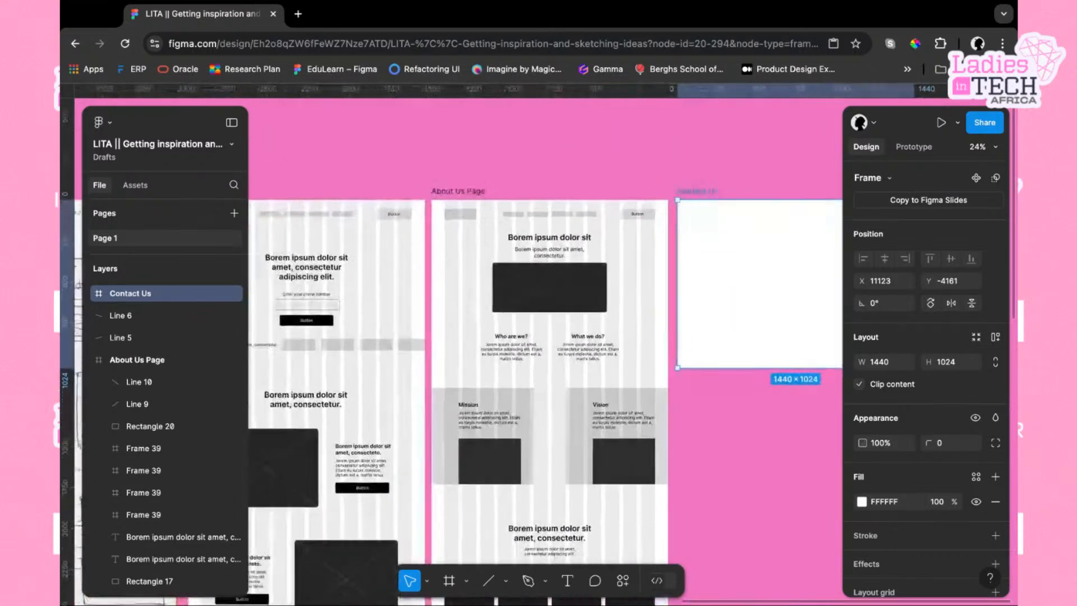
scroll(685, 352, "right", 8)
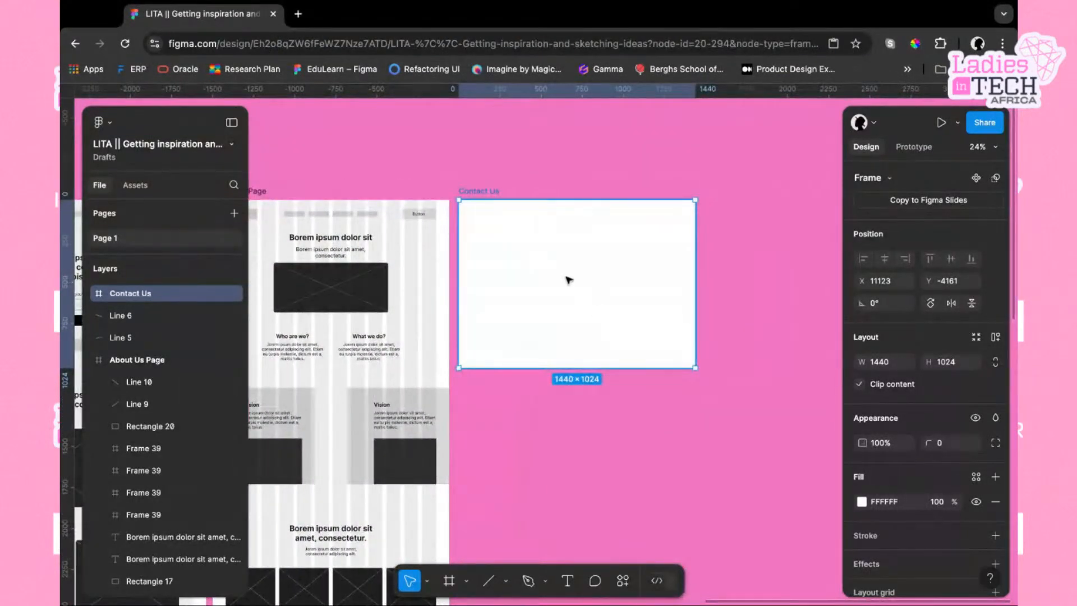
key("Delete")
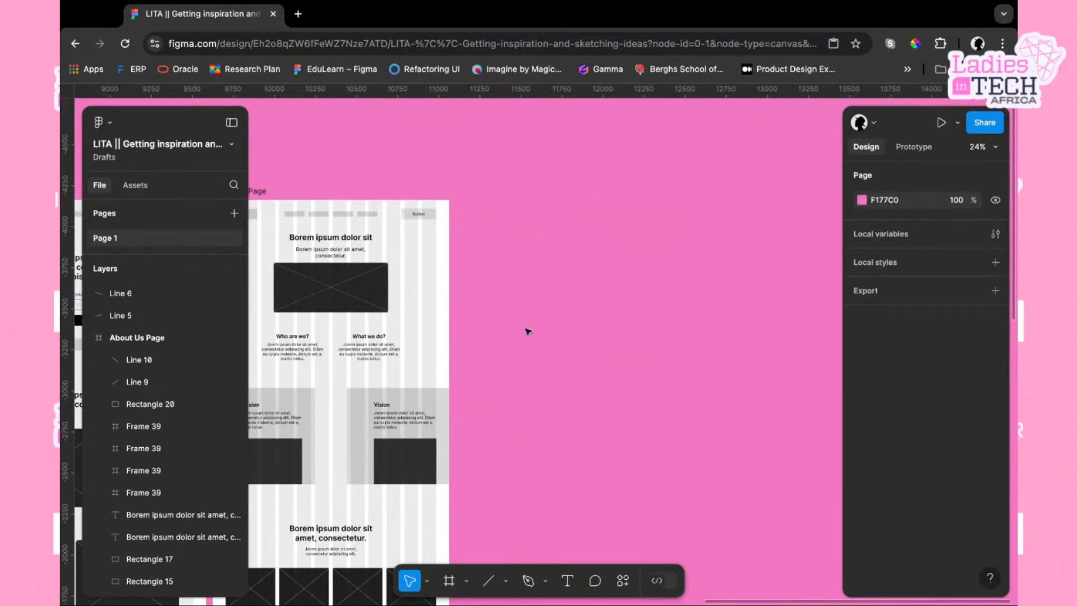
Add an Android Small 360×640 frame and move it next to the About Us Page
right_click(526, 329)
left_click(505, 338)
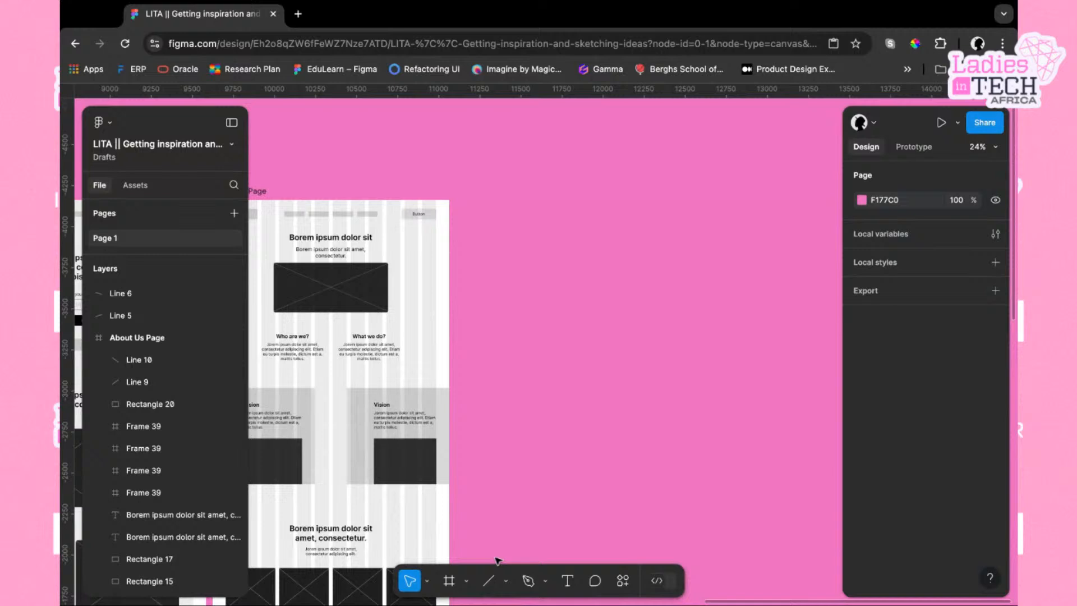
left_click(449, 580)
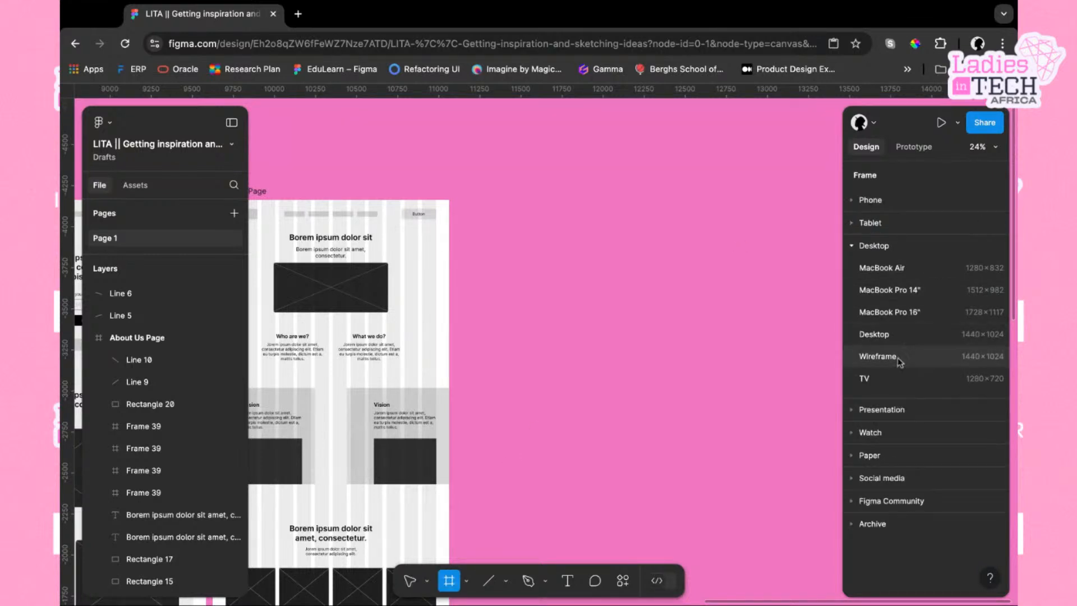
left_click(877, 201)
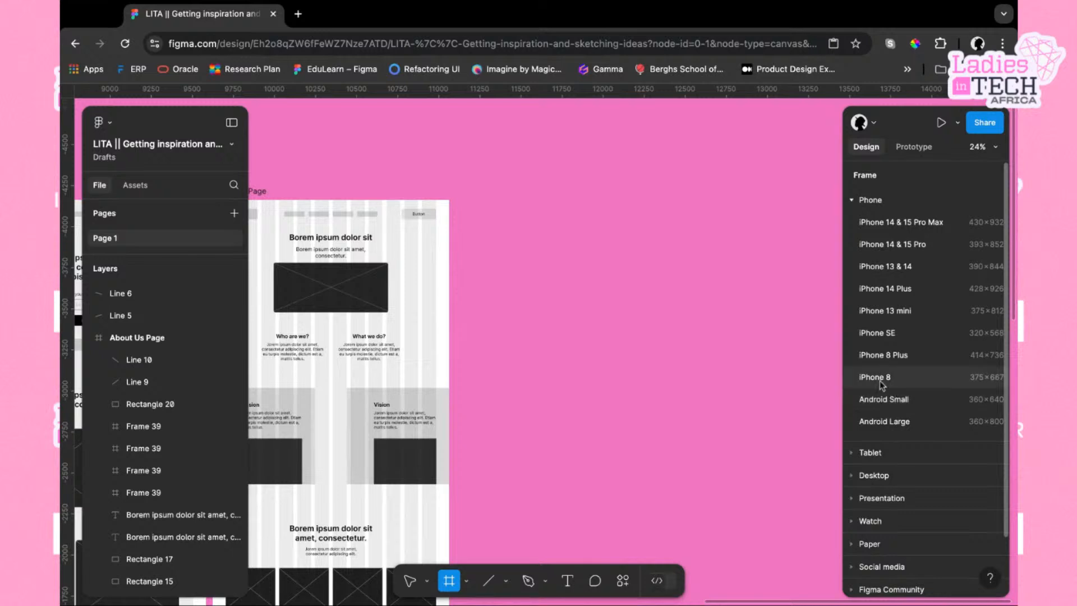
left_click(886, 399)
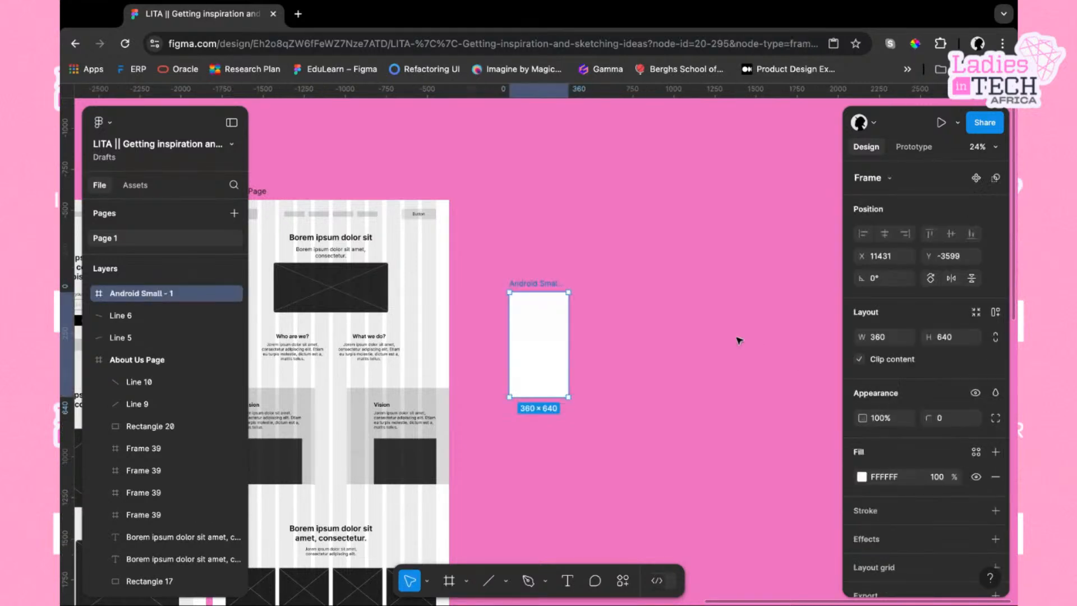
left_click_drag(533, 343, 490, 249)
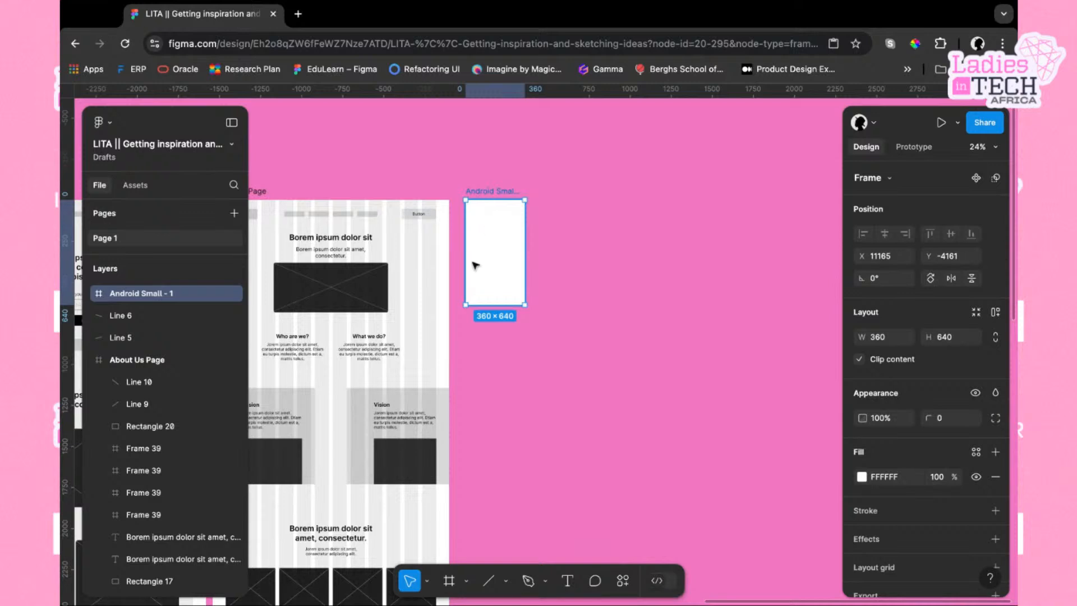
left_click(564, 237)
scroll(564, 236, "right", 3)
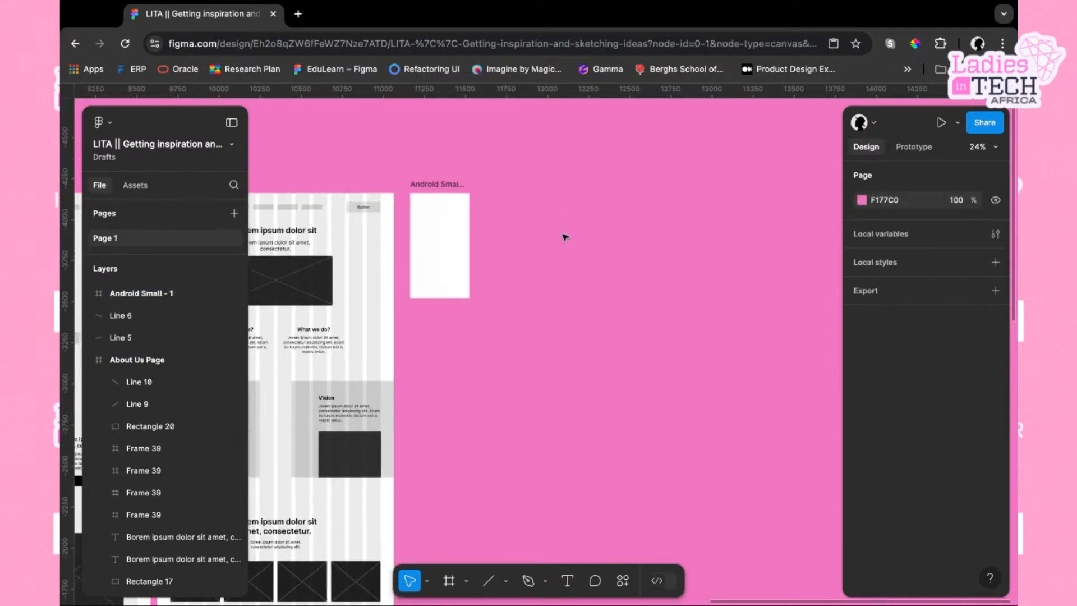
left_click(414, 254)
left_click(501, 267)
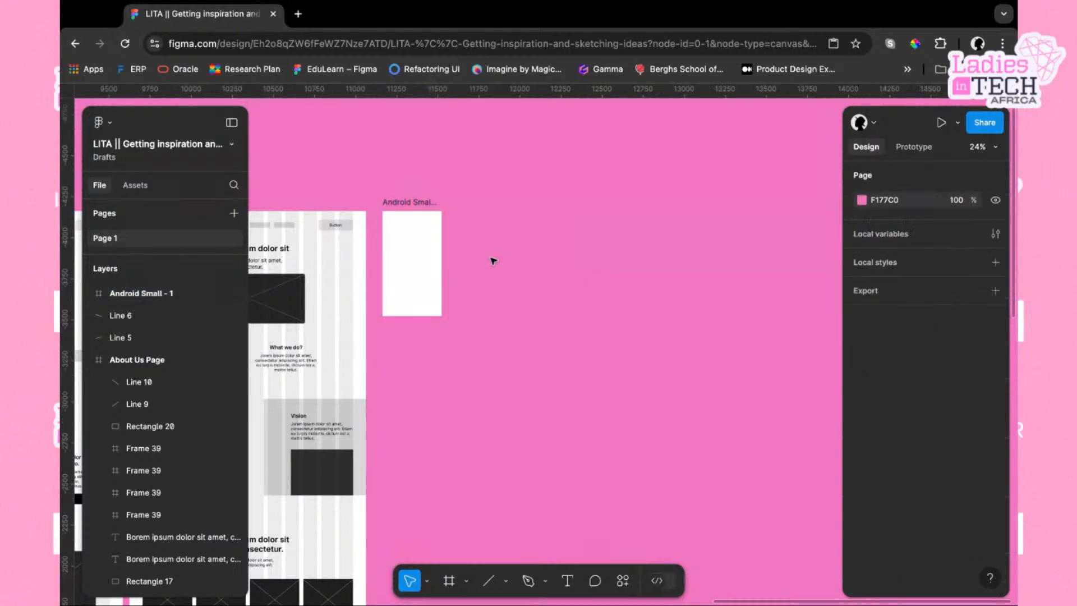
left_click(405, 212)
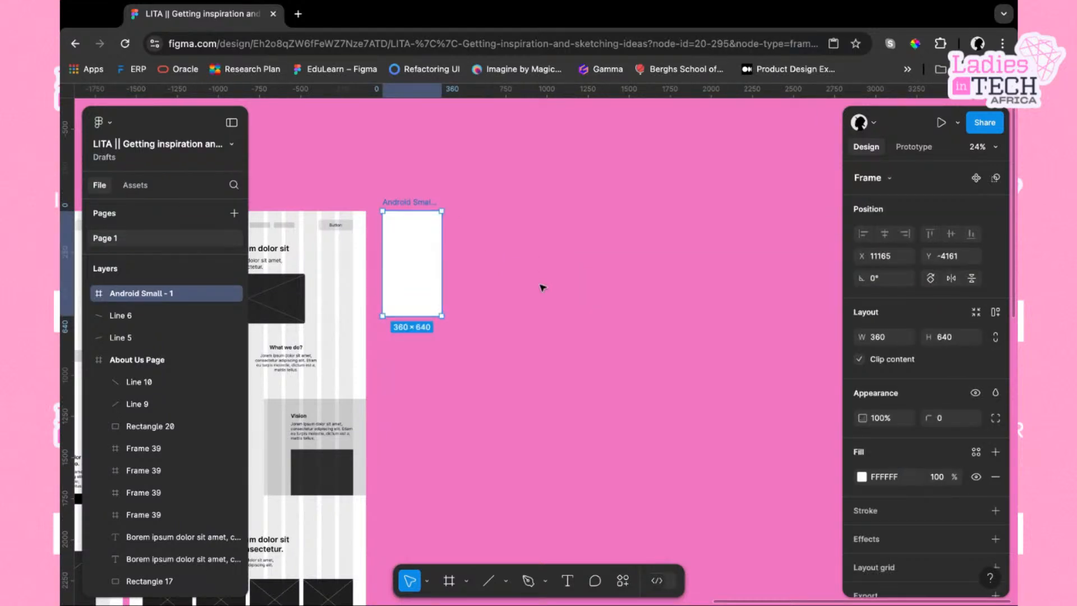
left_click(497, 248)
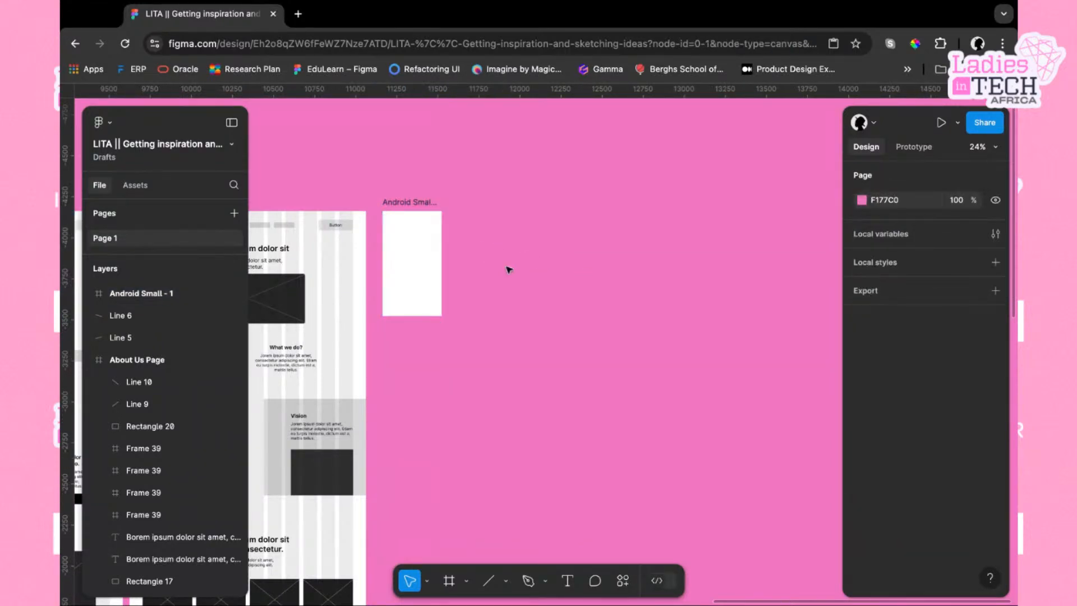
left_click(412, 214)
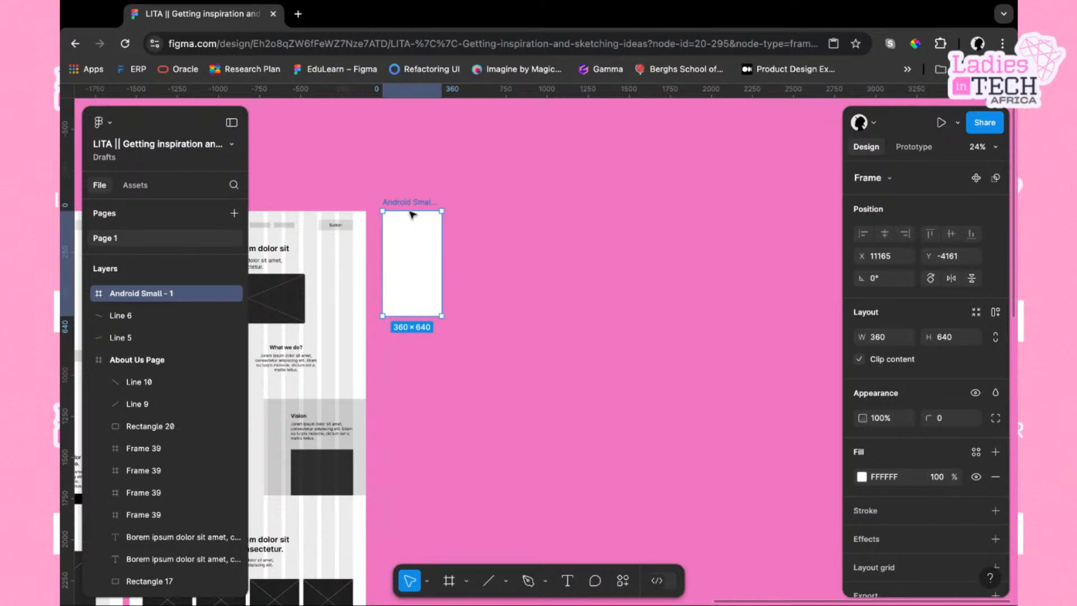
left_click(511, 283)
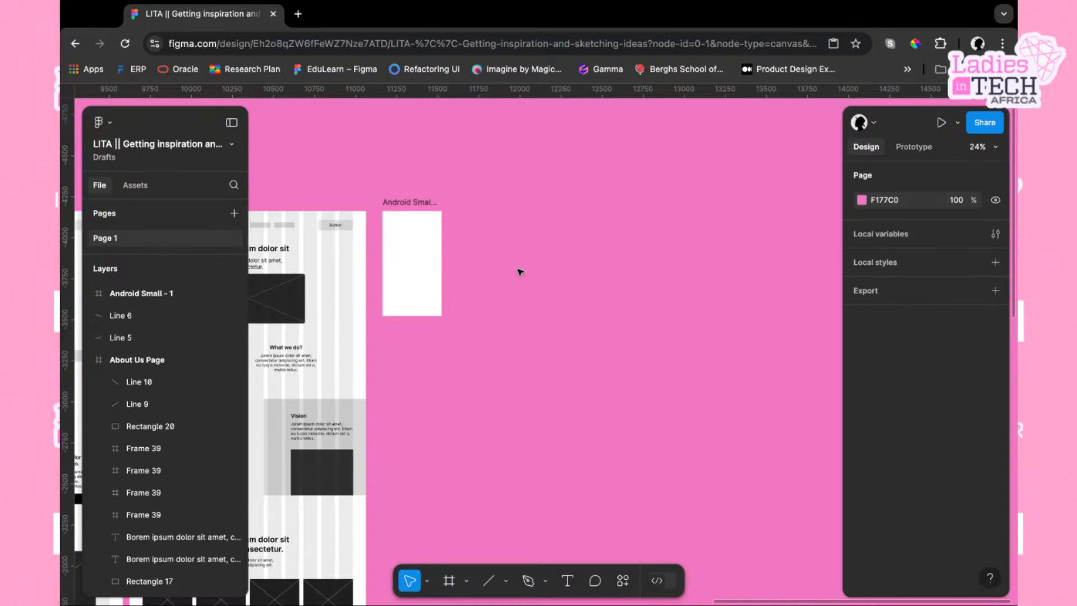
Add an iPad mini 8.3 tablet frame (744×1133) beside the Android Small frame
key("f")
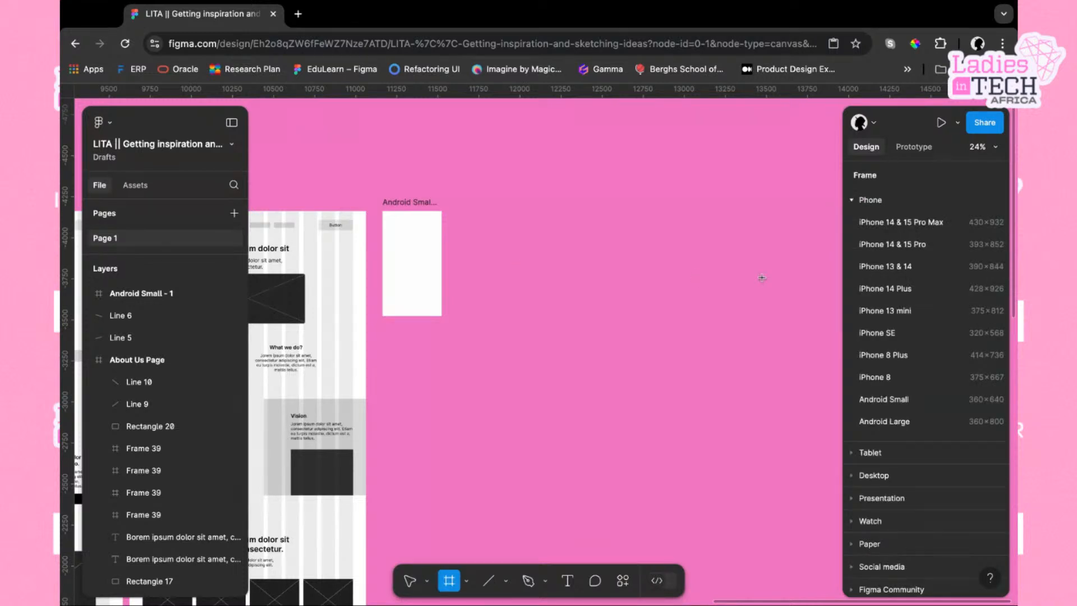
left_click(872, 452)
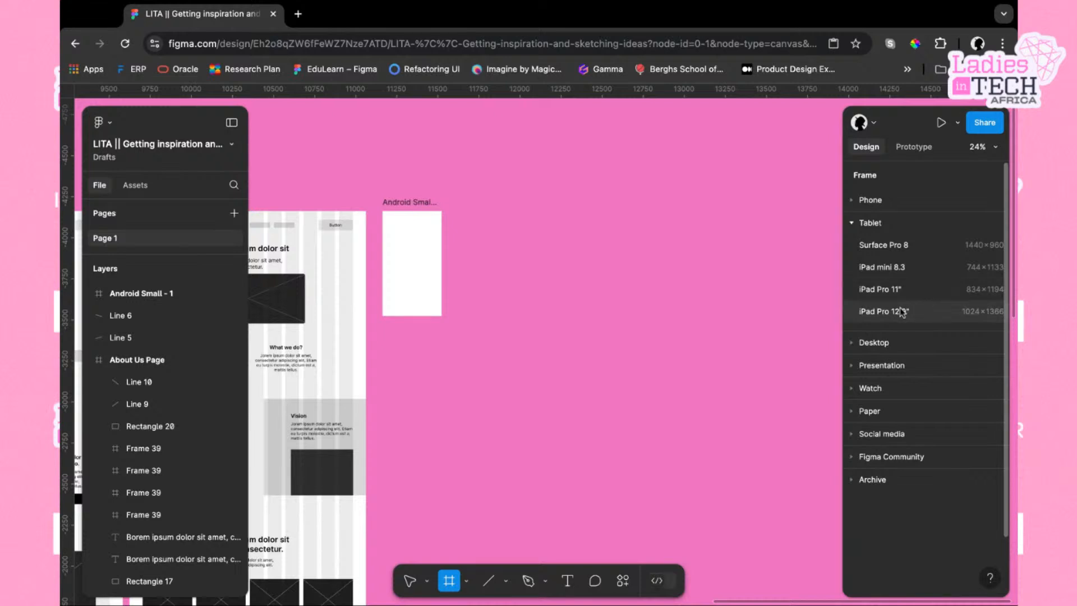
left_click(887, 272)
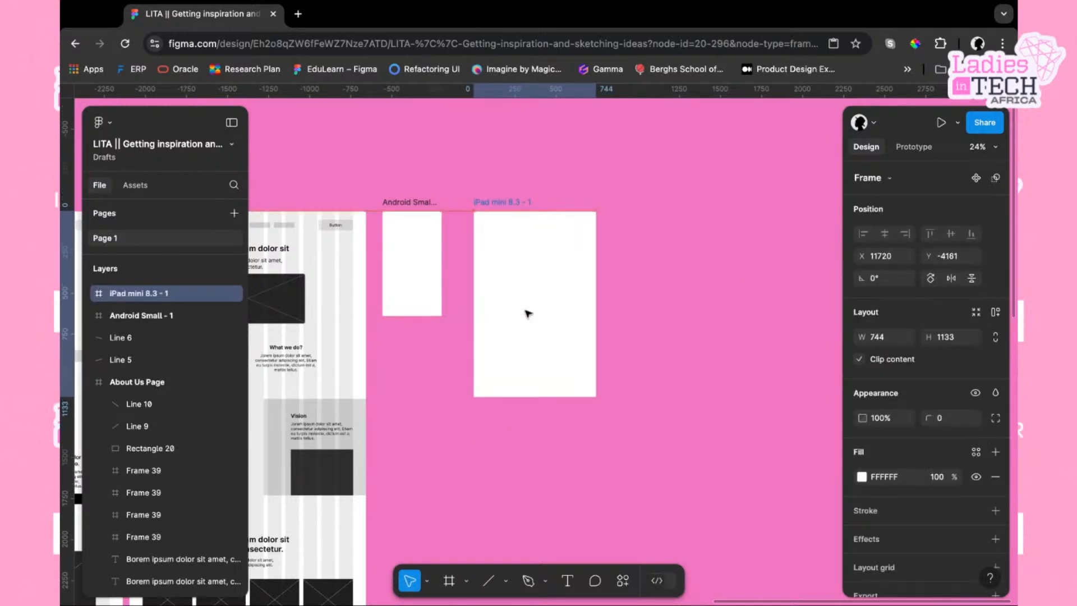
left_click(660, 257)
Add a MacBook Air desktop frame (1280×832) to the right of the iPad frame
scroll(661, 258, "right", 2)
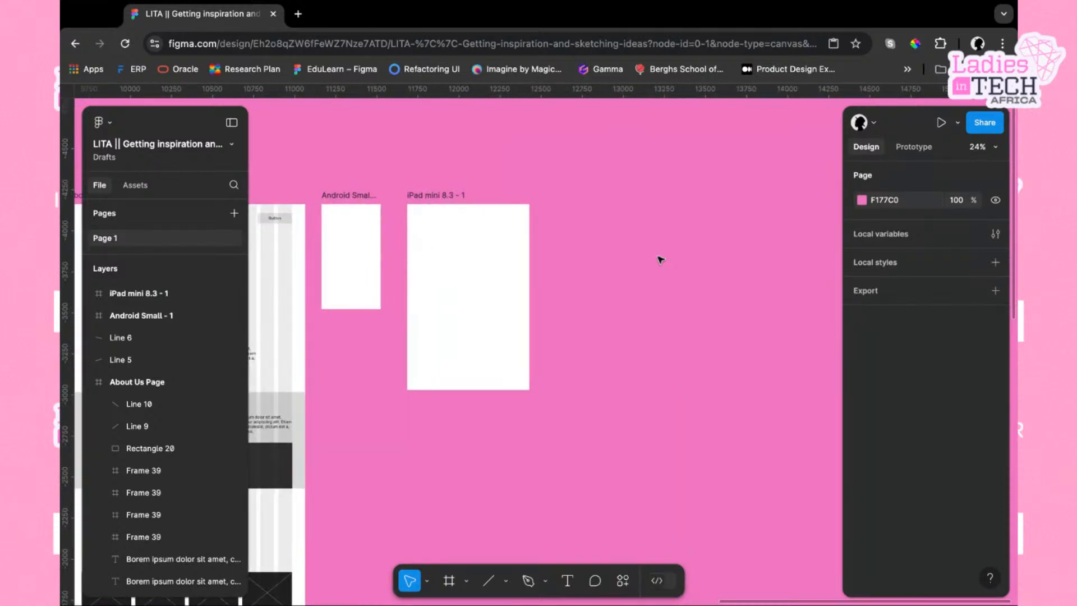
scroll(660, 259, "right", 1)
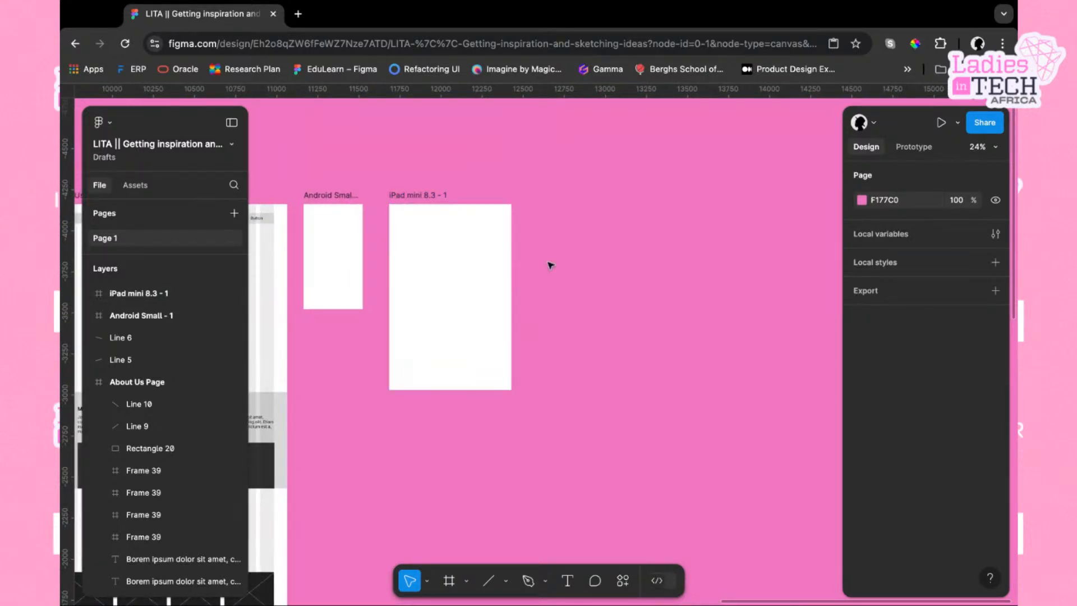
key("f")
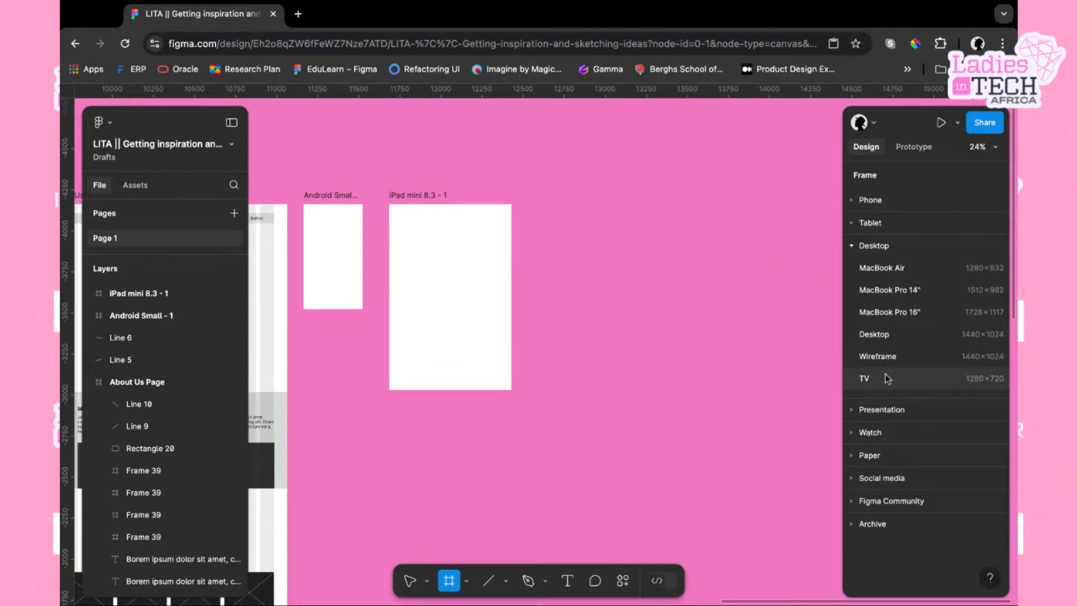
left_click(904, 271)
left_click_drag(694, 277, 628, 326)
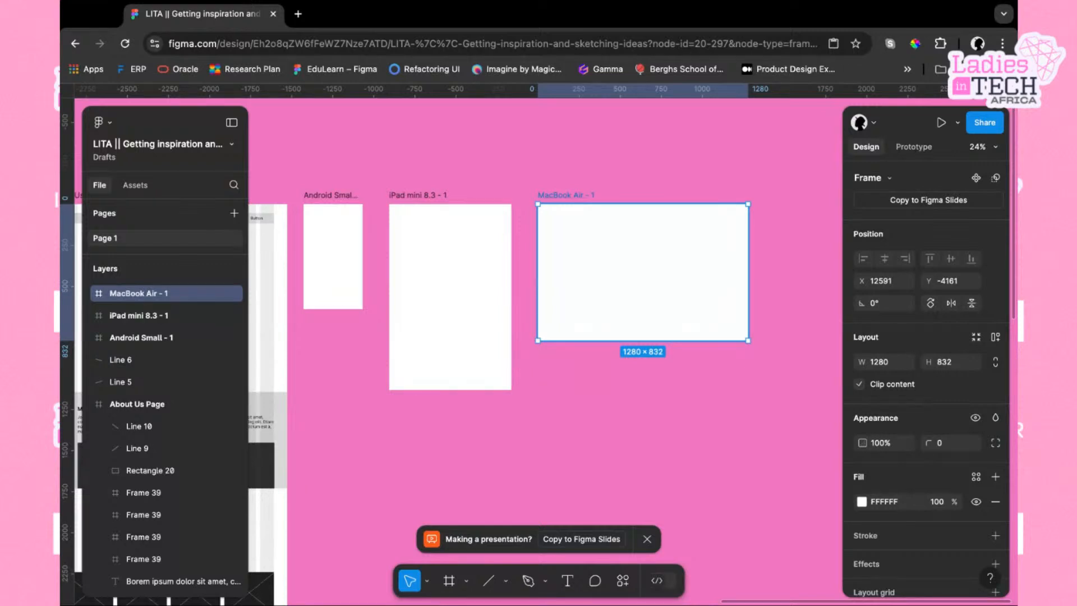
Select the Android, iPad and MacBook frames in turn to compare their sizes
left_click(346, 243)
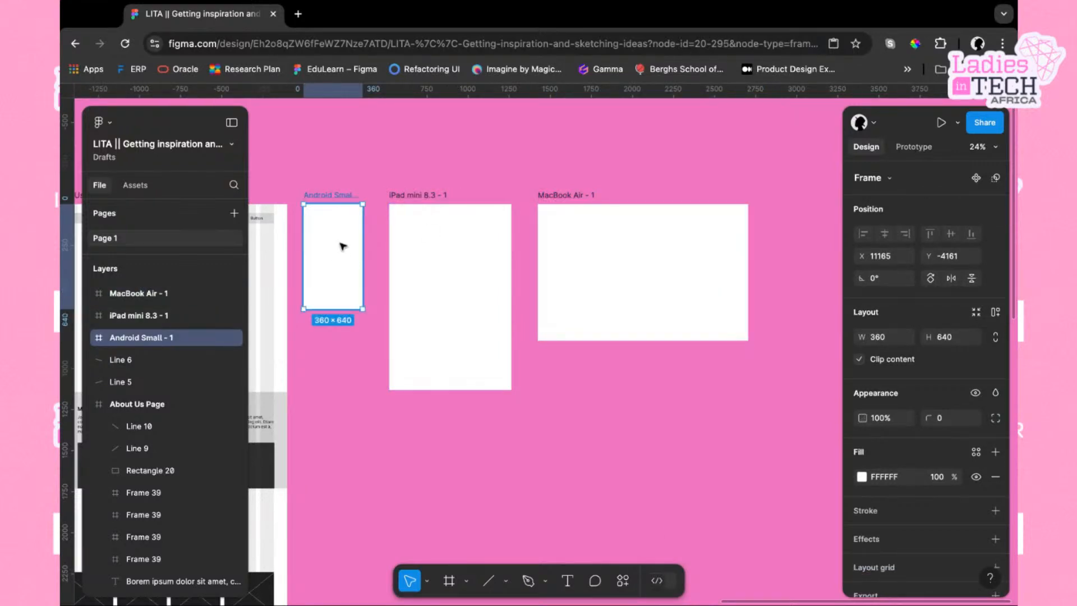
left_click(464, 248)
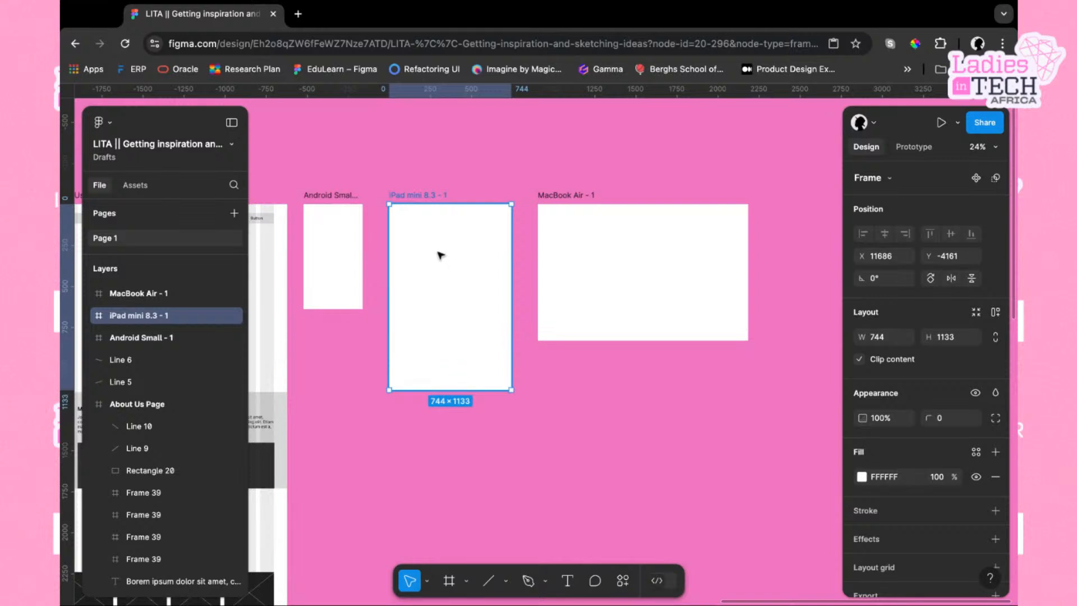
left_click(591, 266)
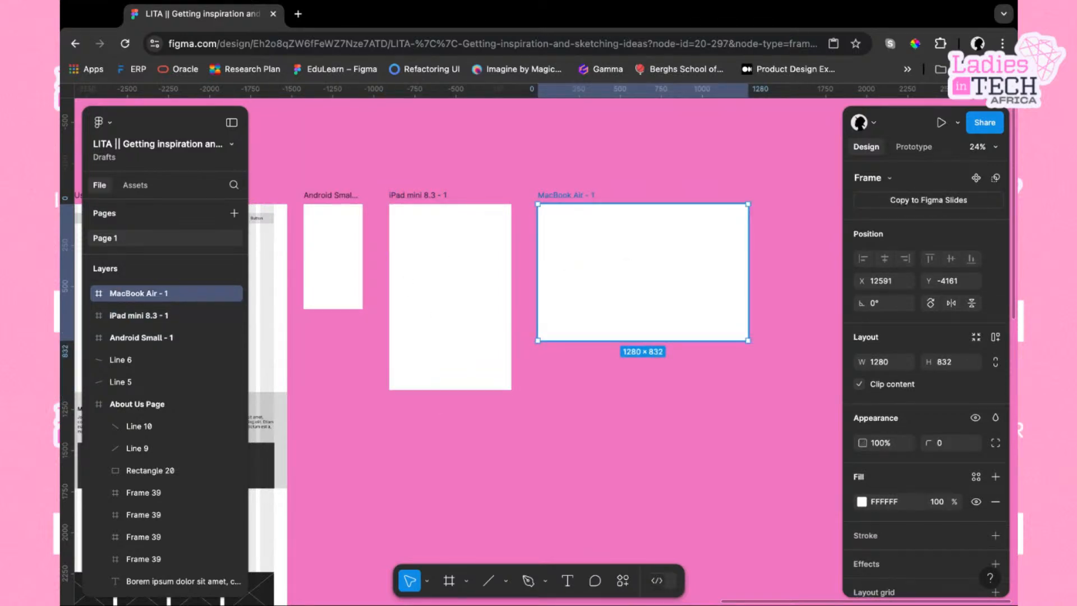
left_click(447, 291)
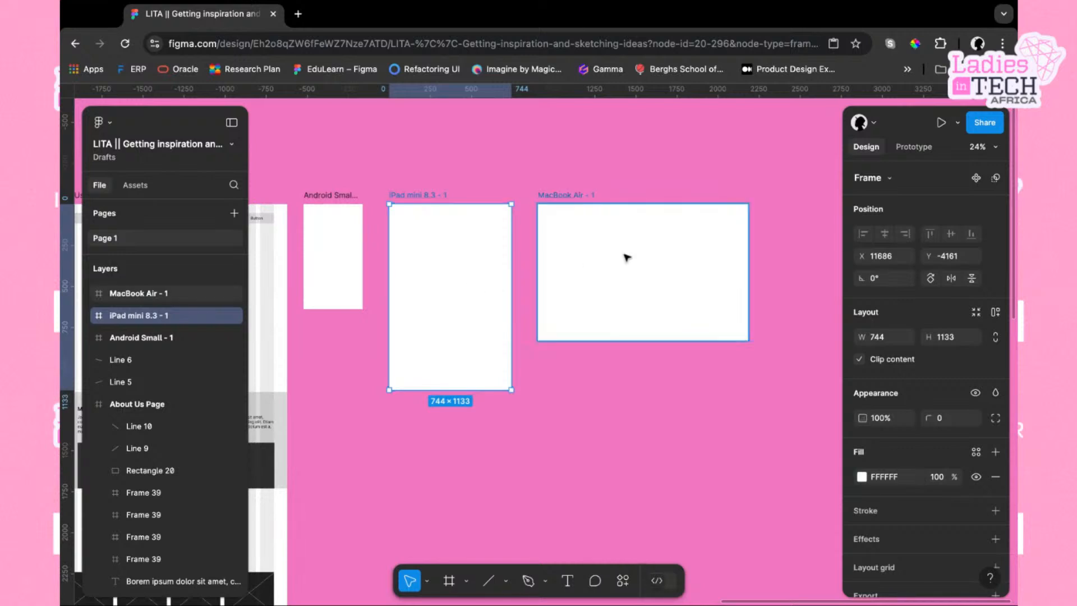
left_click(671, 263)
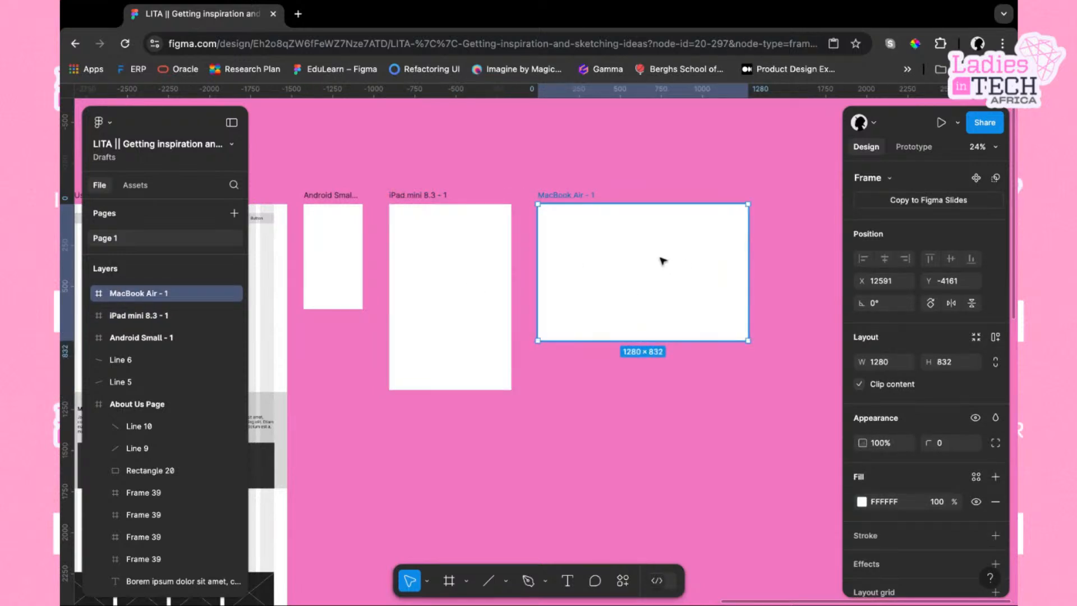
left_click(344, 263)
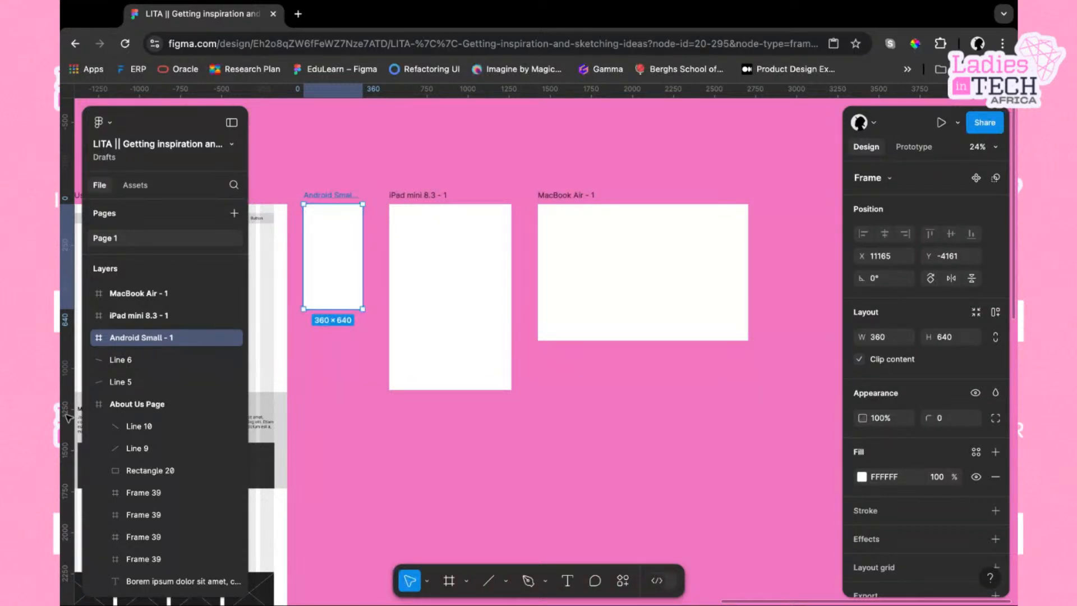
Draw a 100×100 rectangle in empty canvas space below the new frames
left_click(62, 487)
scroll(587, 440, "down", 5)
scroll(587, 440, "left", 2)
scroll(587, 443, "right", 2)
scroll(587, 442, "down", 1)
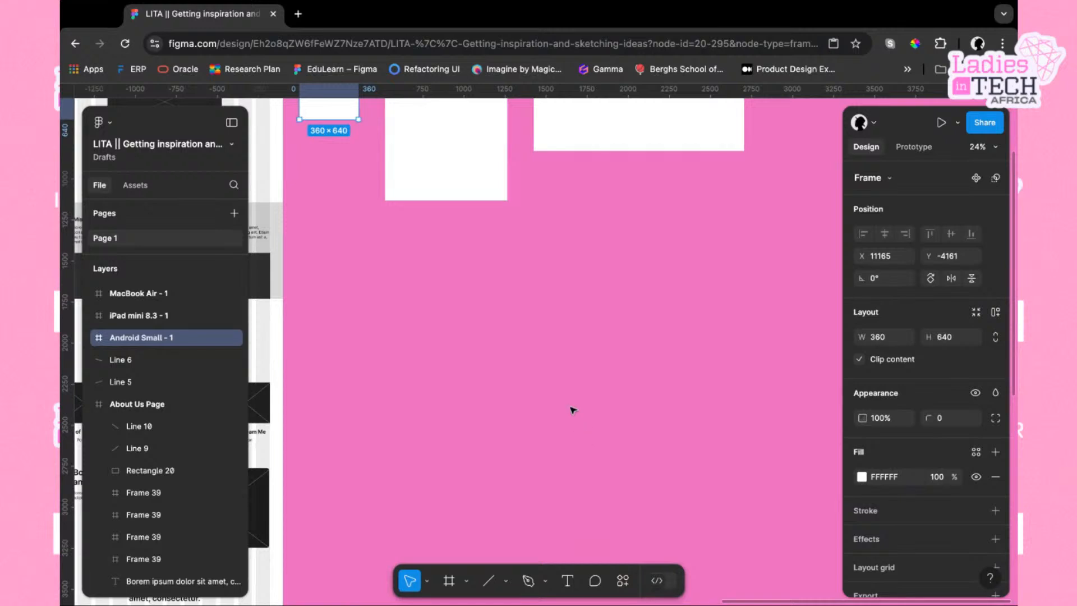
scroll(572, 409, "down", 3)
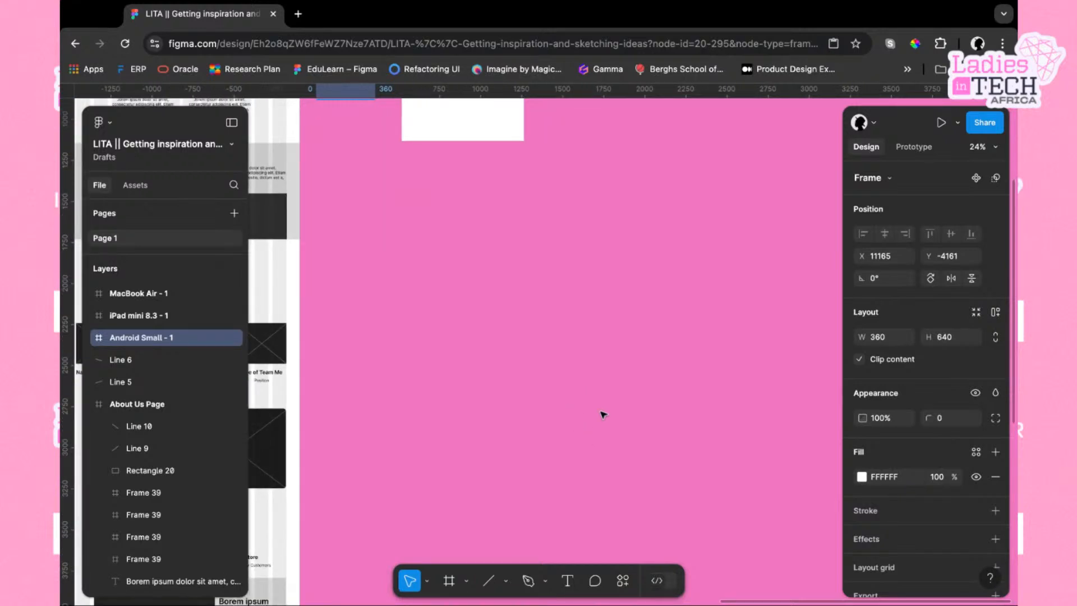
left_click(657, 340)
scroll(656, 340, "down", 2)
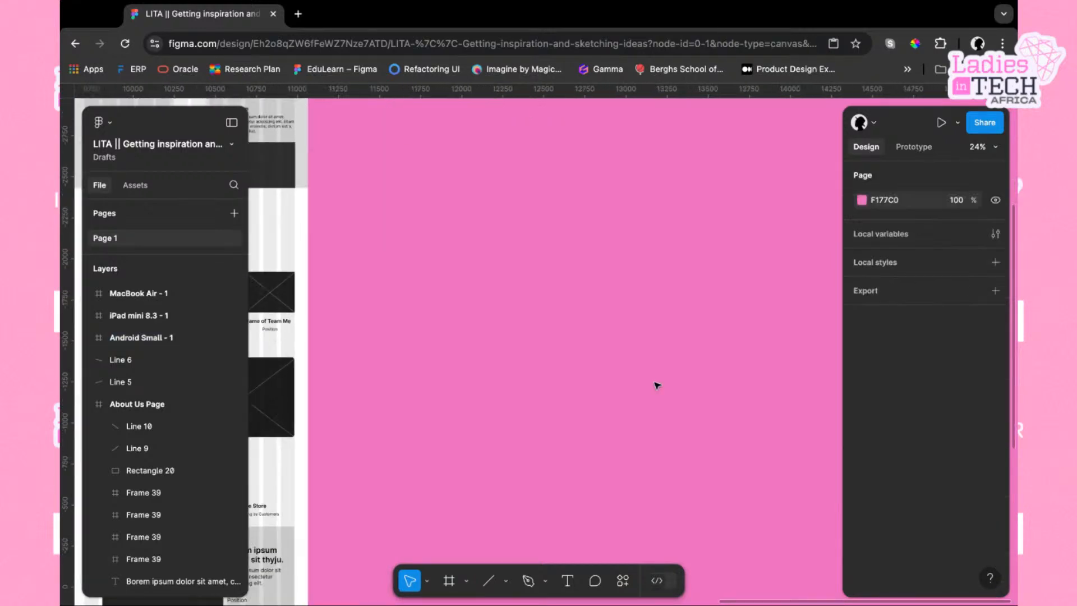
scroll(606, 276, "up", 1)
scroll(606, 276, "right", 1)
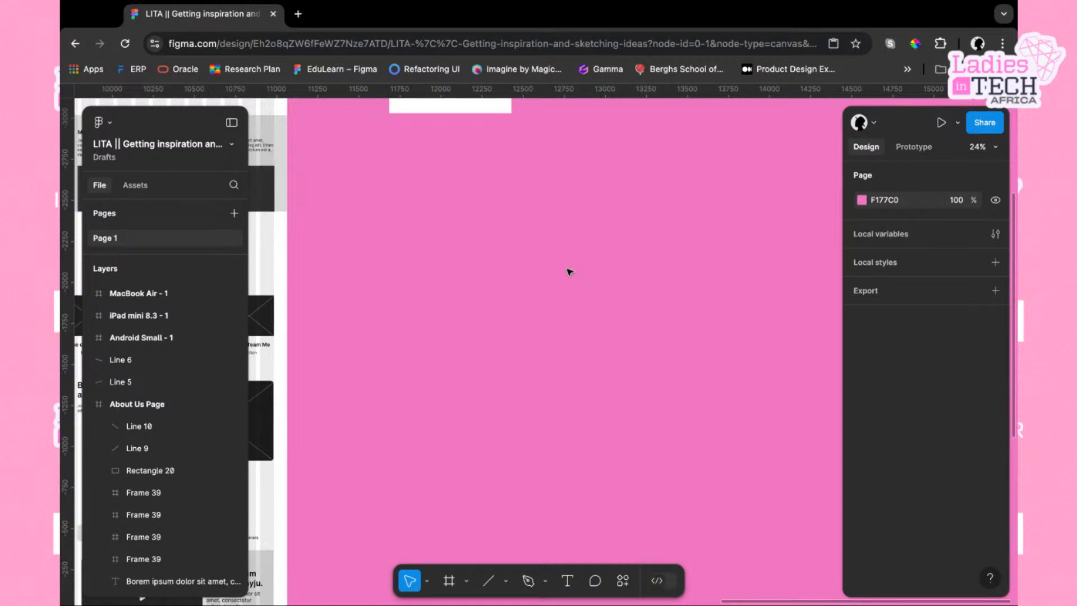
scroll(570, 272, "up", 1)
scroll(569, 272, "right", 1)
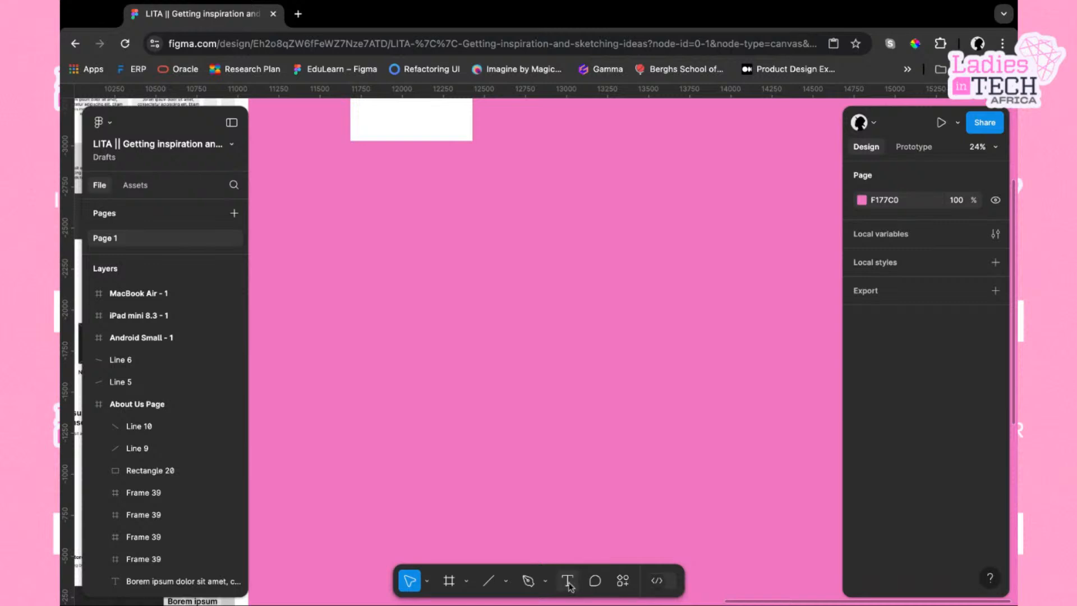
left_click(506, 581)
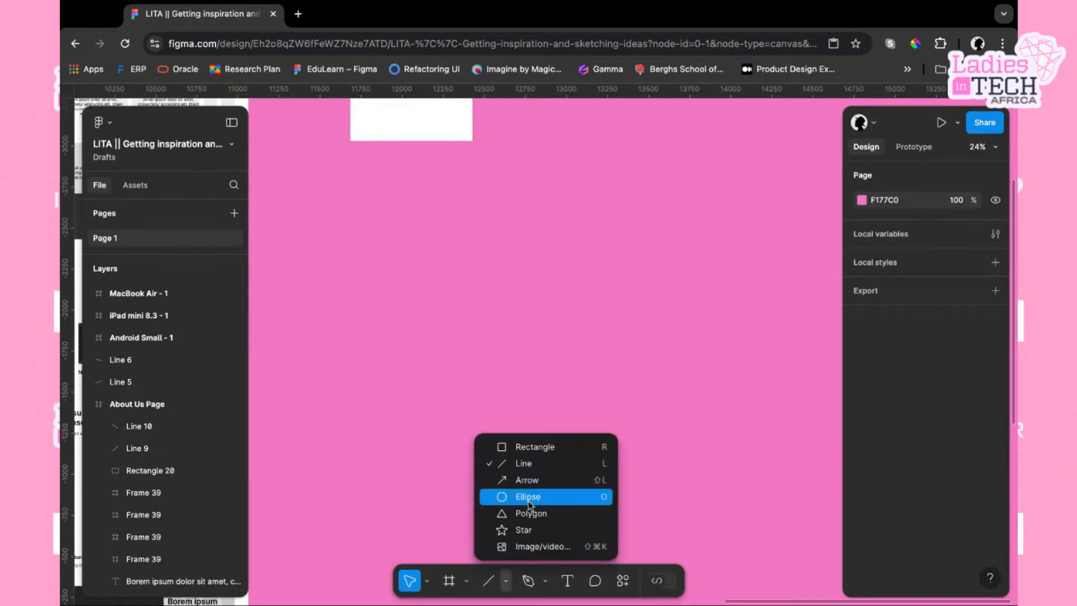
left_click(523, 449)
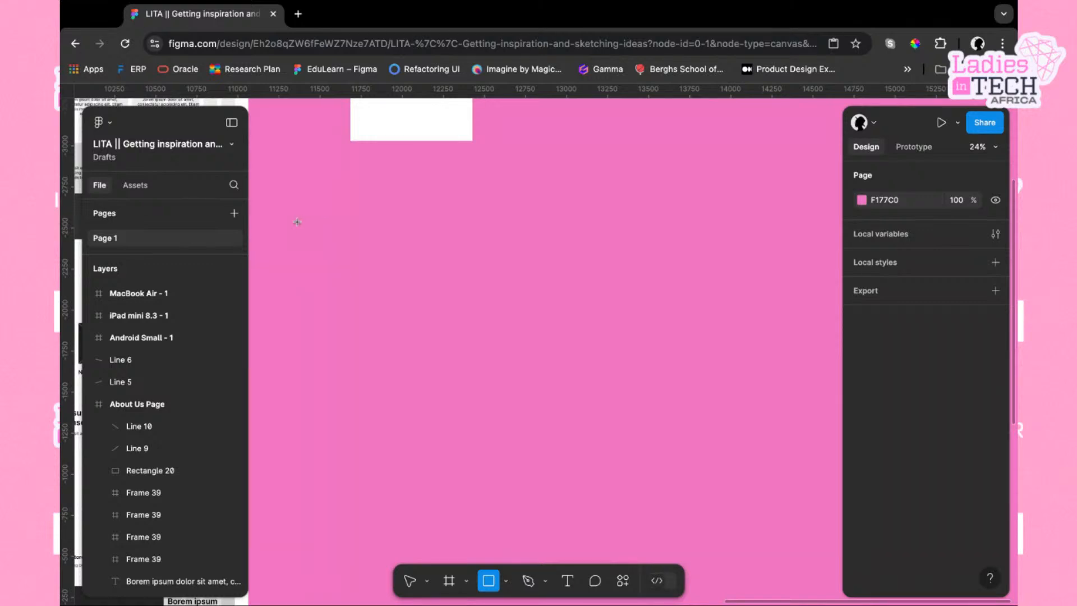
left_click(297, 222)
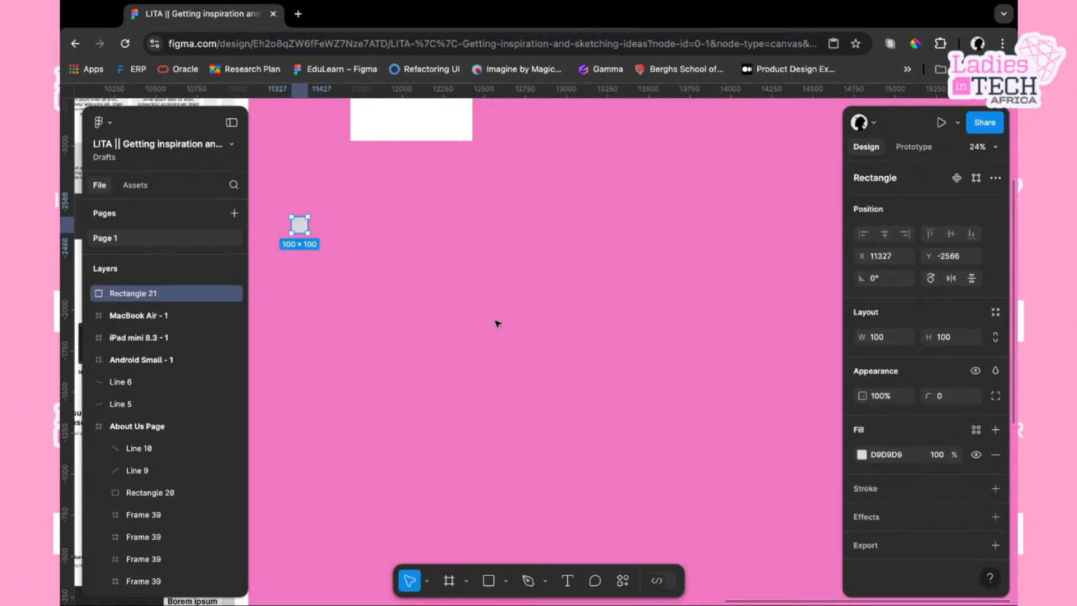
Duplicate the rectangle and place the copy just to its right
scroll(498, 324, "left", 3)
scroll(498, 324, "up", 5)
scroll(498, 324, "up", 4)
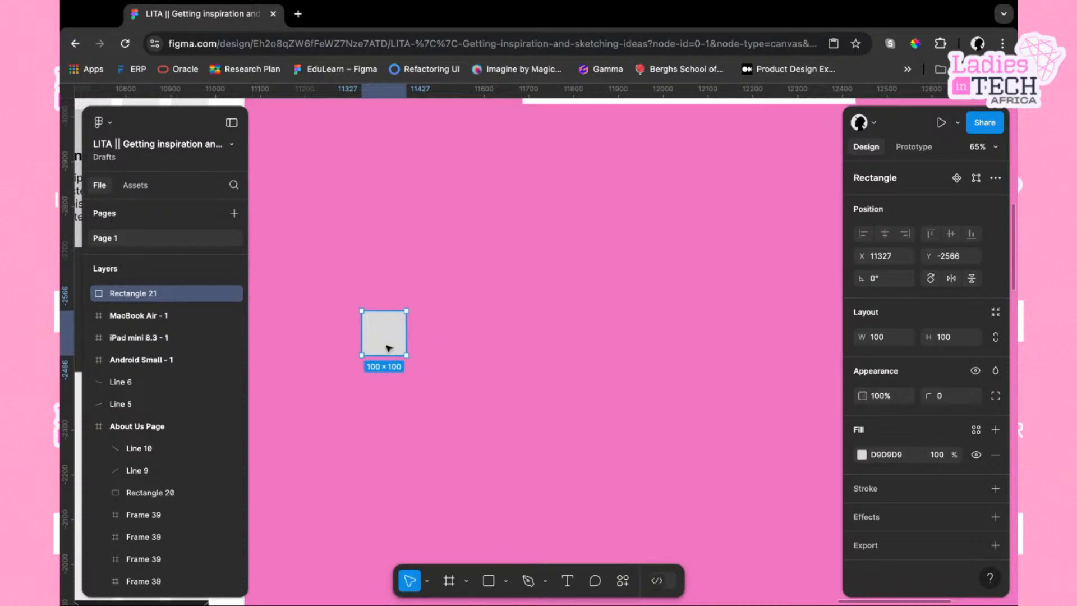
left_click_drag(389, 348, 392, 346)
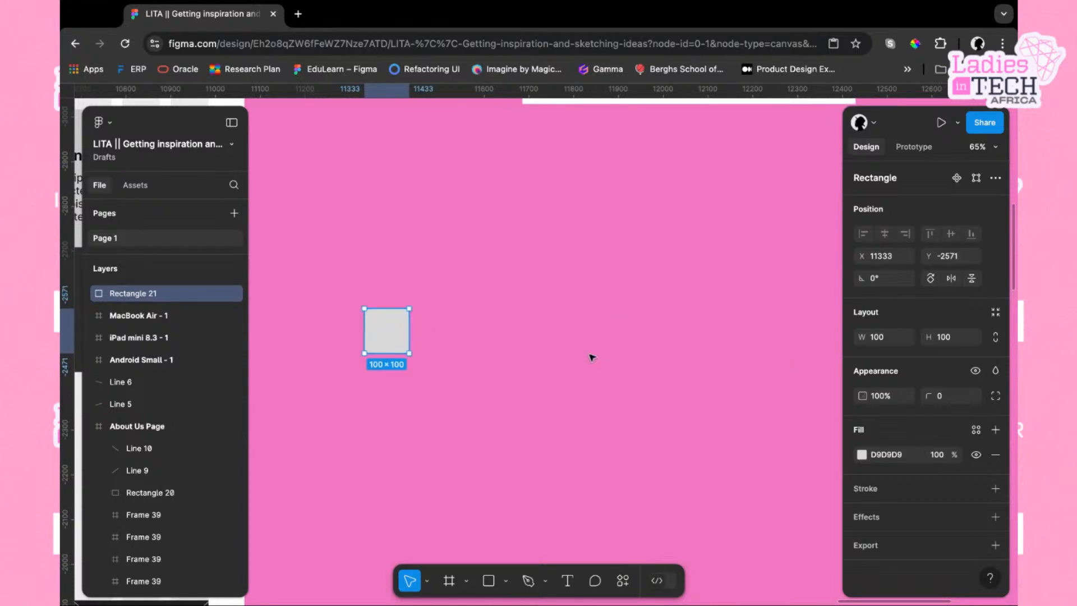
left_click(592, 358)
left_click(404, 336)
key("super+d")
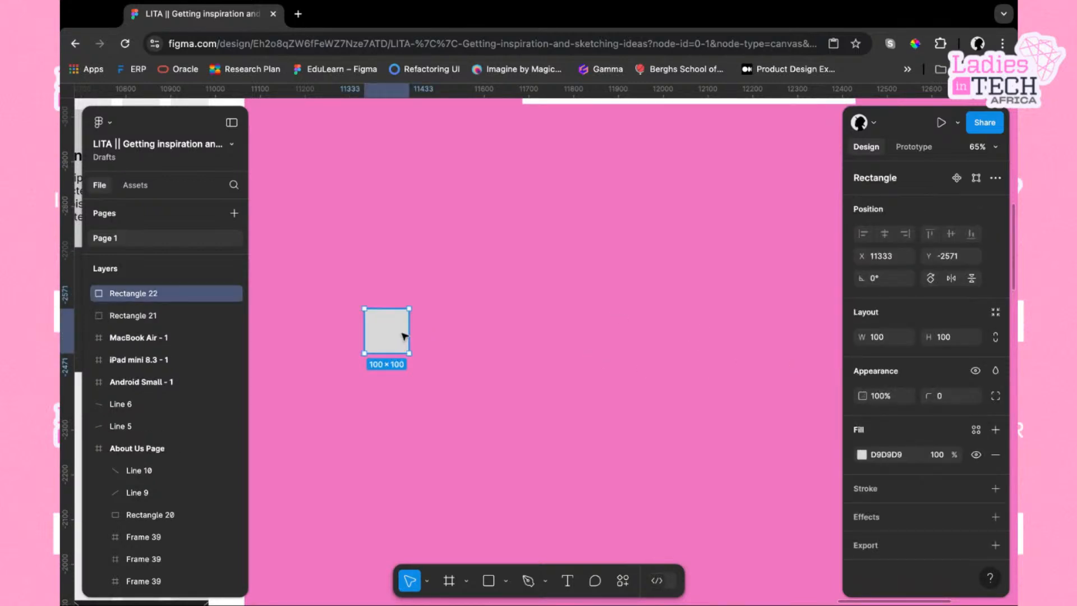
left_click_drag(396, 326, 451, 325)
Select both rectangles and add auto layout to wrap them in a frame
mouse_move(357, 277)
left_mouse_down()
mouse_move(367, 312)
mouse_move(483, 384)
left_mouse_up()
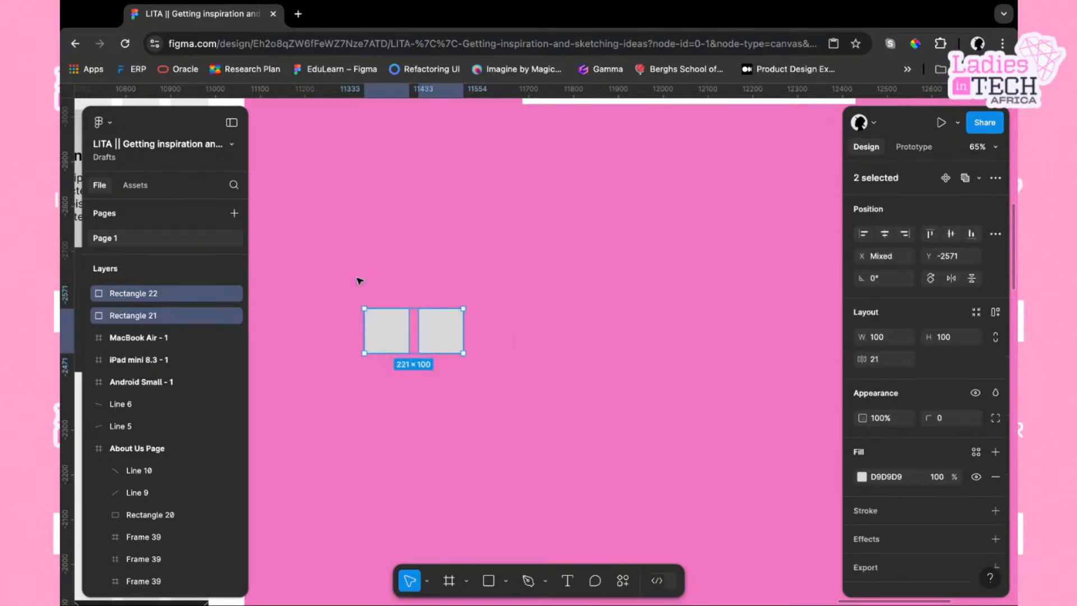
left_click(397, 335)
left_click_drag(371, 266, 509, 390)
right_click(426, 335)
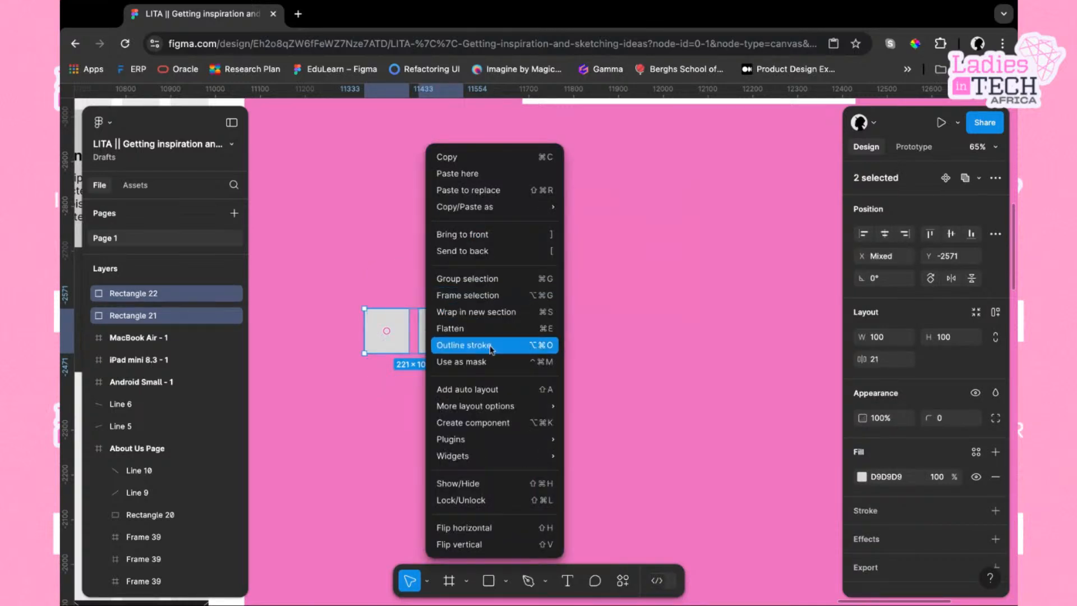
left_click(474, 394)
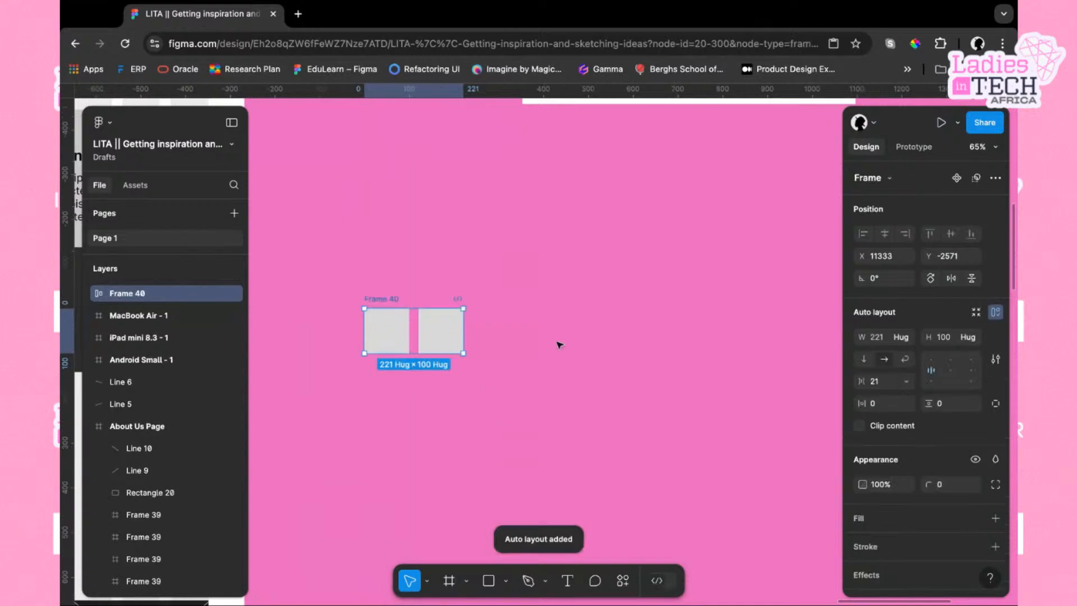
Duplicate the second rectangle repeatedly inside the auto layout frame to make a row of nine
left_click(521, 352)
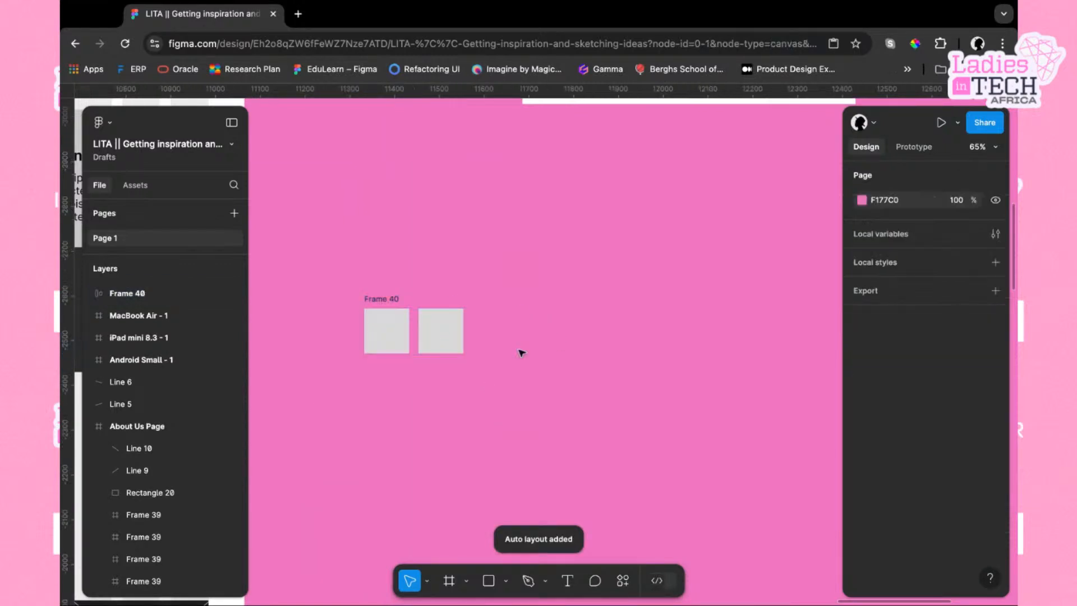
left_click(447, 338)
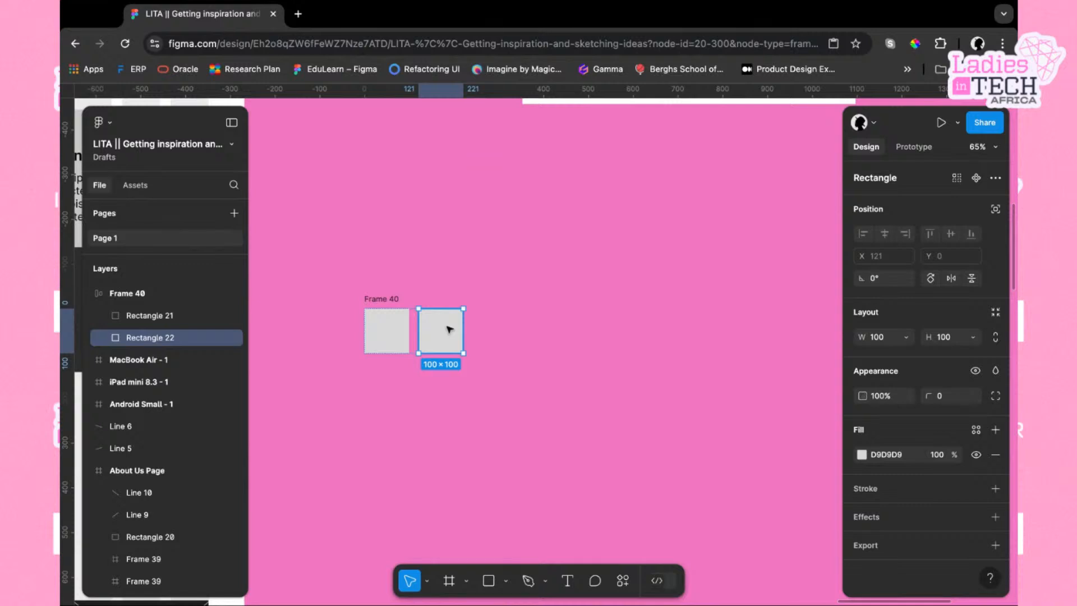
key("ctrl+d")
key("ctrl+d")
key("ctrl+d")
key("ctrl+d")
key("ctrl+d")
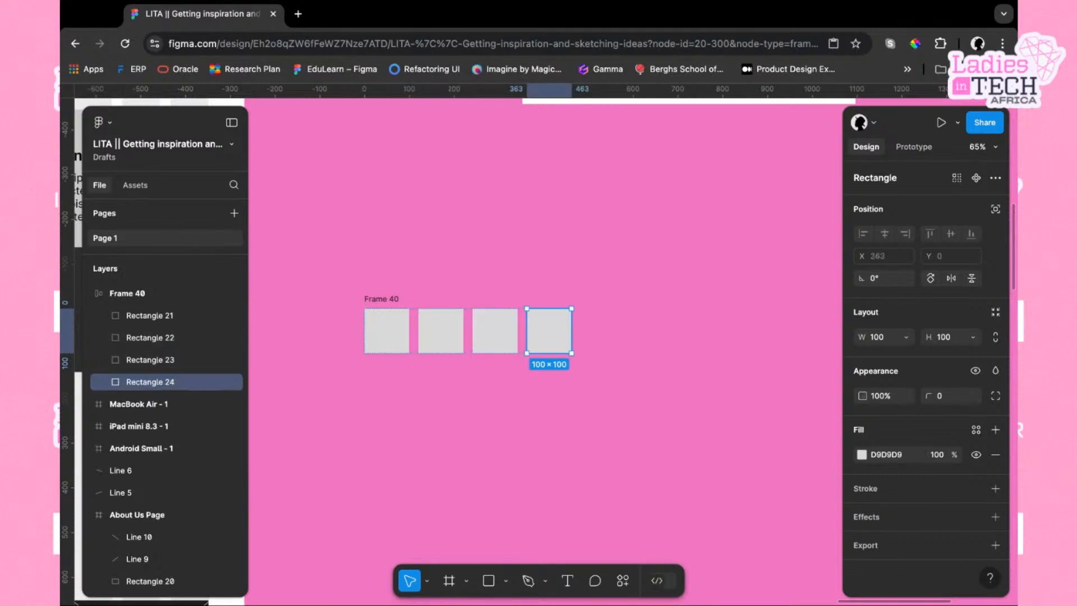
key("ctrl+d")
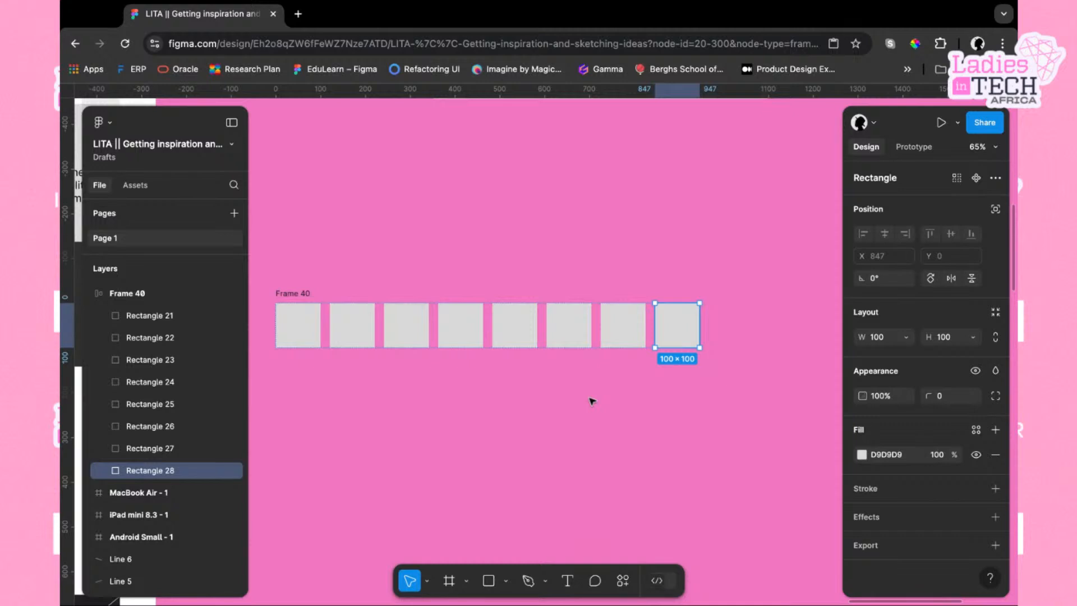
key("ctrl+d")
Switch Frame 40's auto layout direction to vertical
left_click(645, 246)
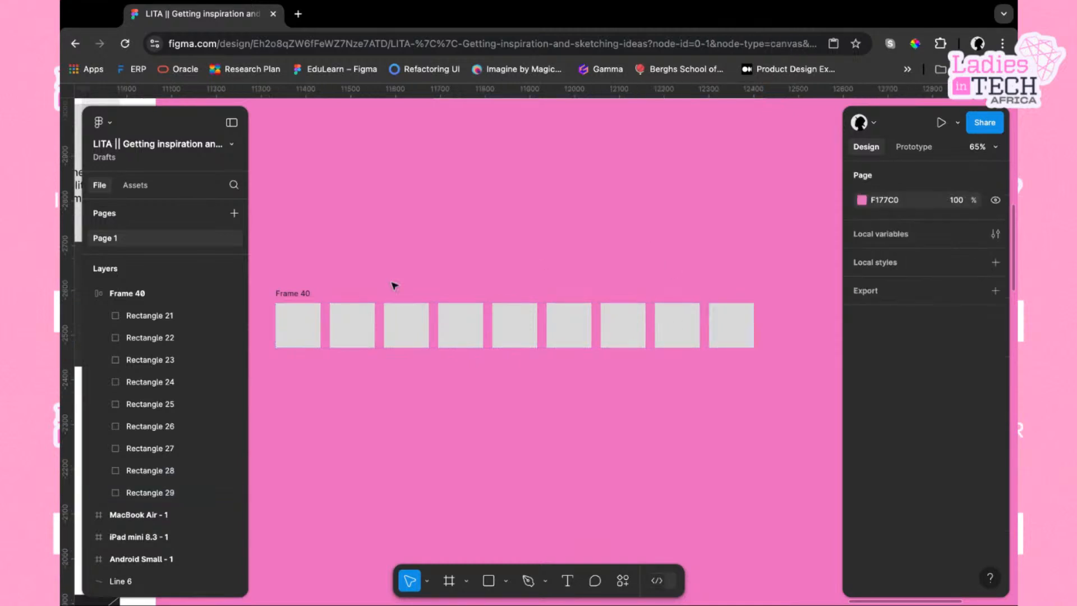
left_click(303, 293)
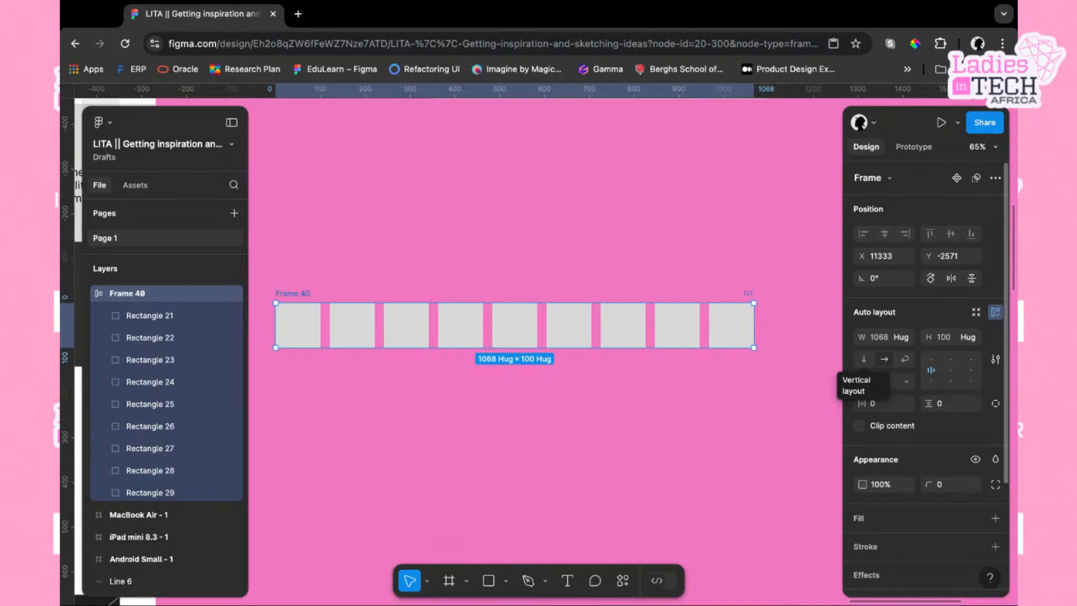
left_click(864, 359)
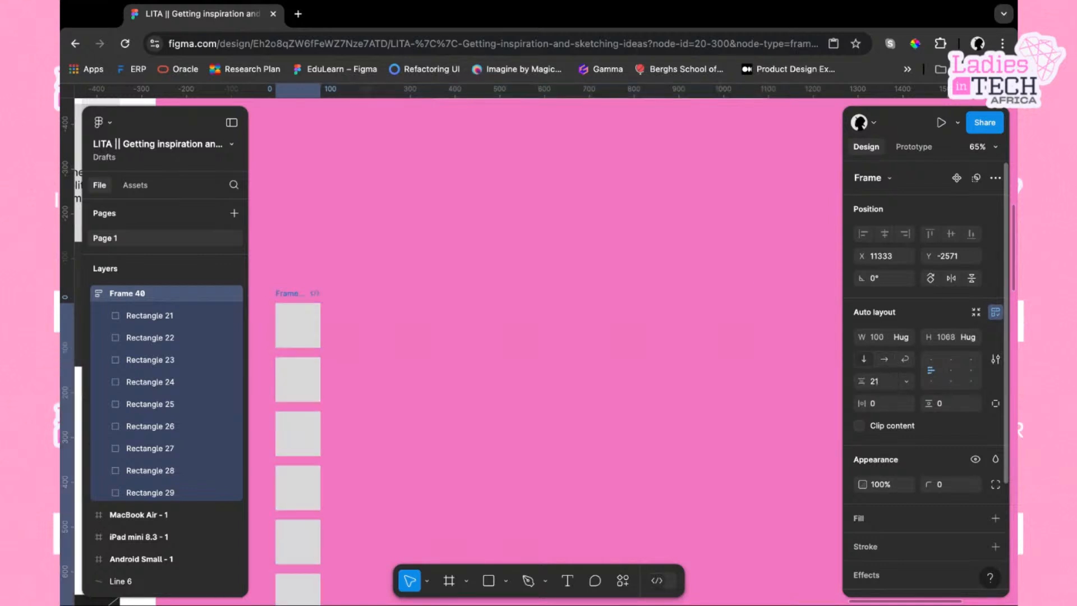
scroll(587, 375, "down", 3)
scroll(587, 374, "left", 3)
scroll(587, 376, "down", 3)
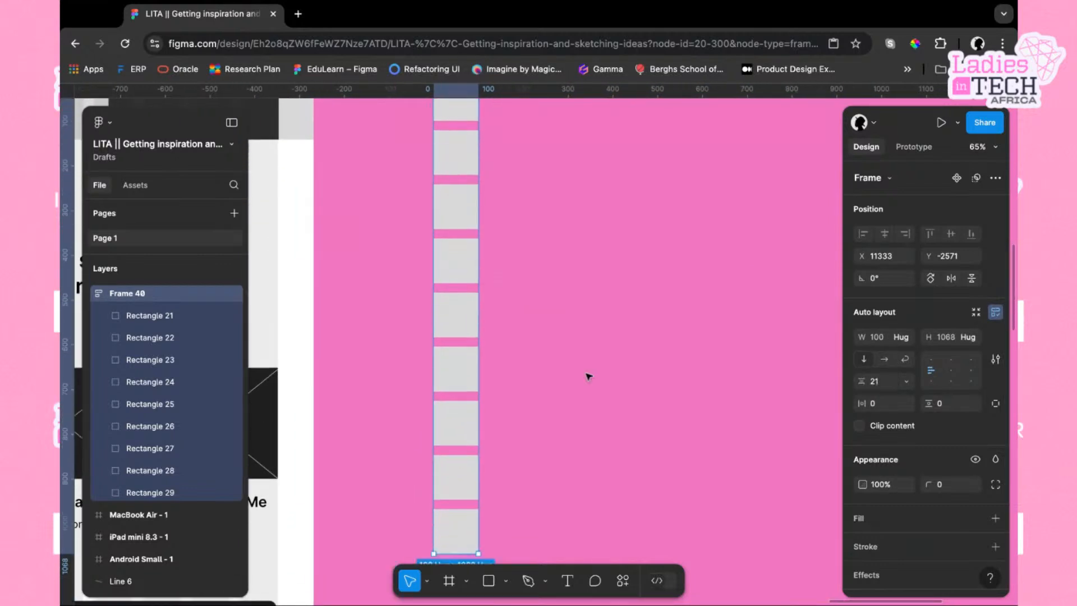
Toggle Frame 40's auto layout direction between vertical and horizontal, leaving it horizontal
scroll(588, 375, "down", 2)
scroll(588, 377, "down", 3)
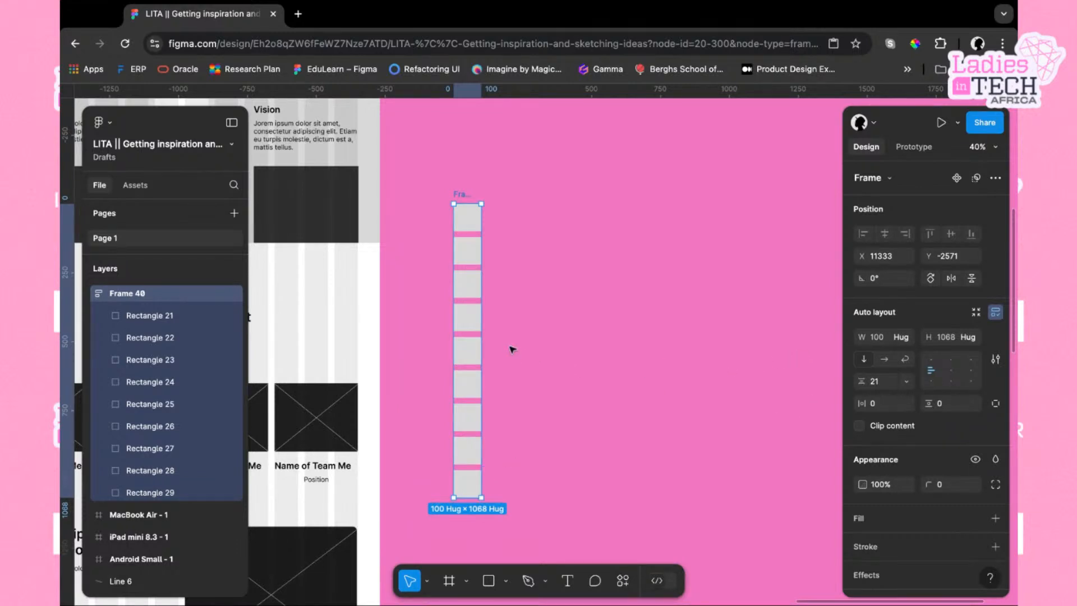
left_click(885, 359)
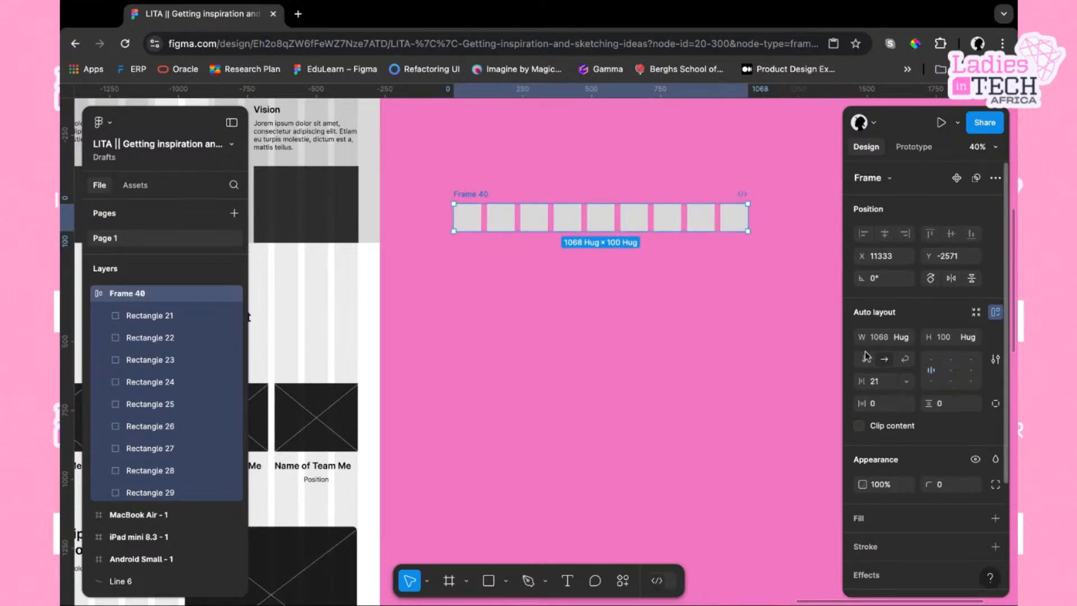
left_click(866, 358)
left_click(884, 363)
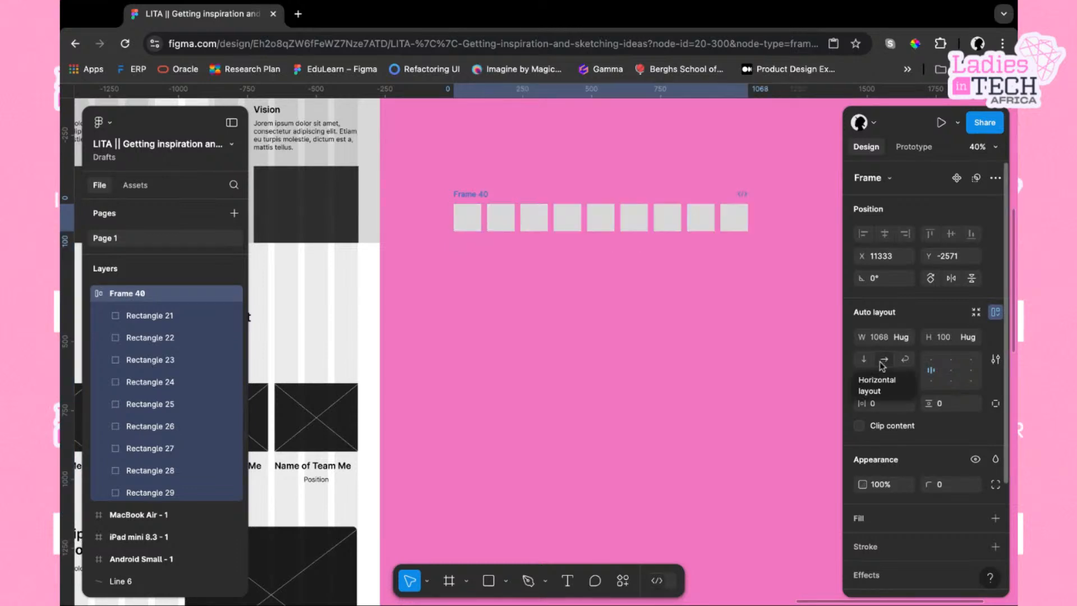
left_click(867, 360)
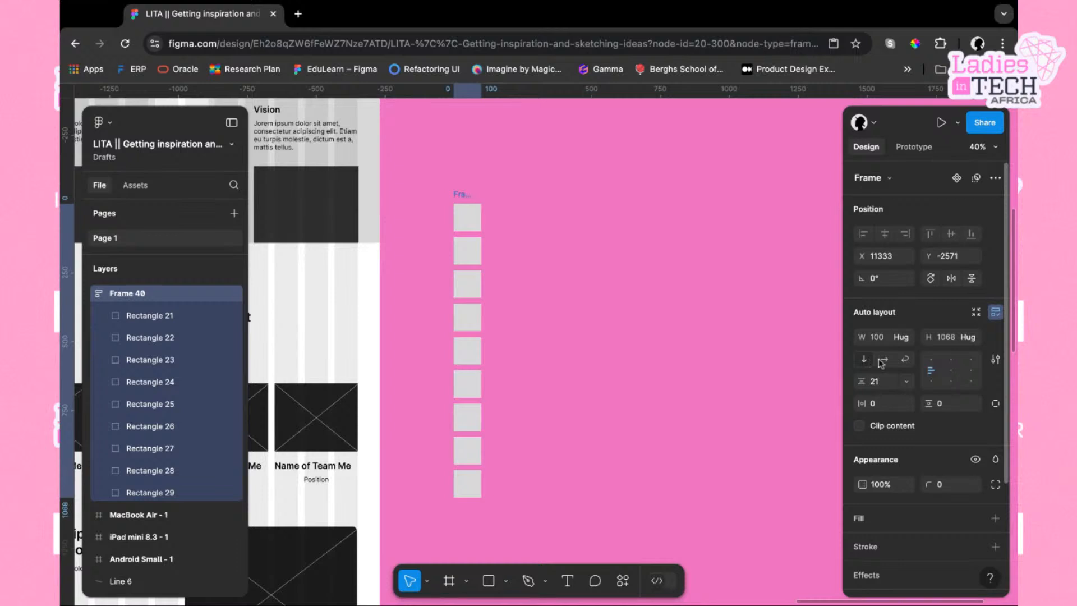
left_click(885, 361)
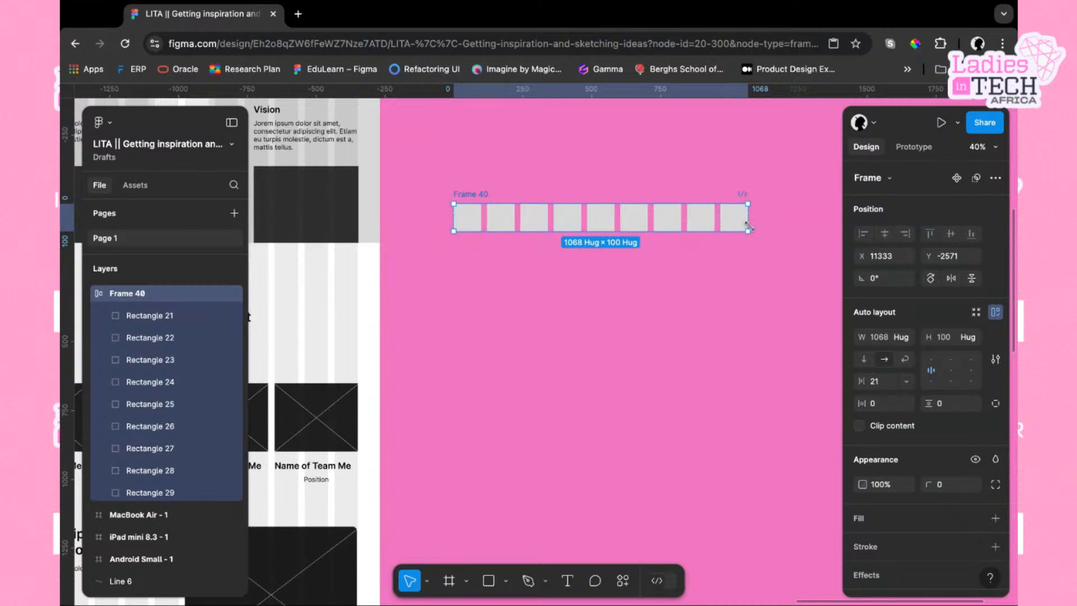
Try narrowing Frame 40 to about 342 wide, then undo the resize
left_click_drag(750, 225, 548, 225)
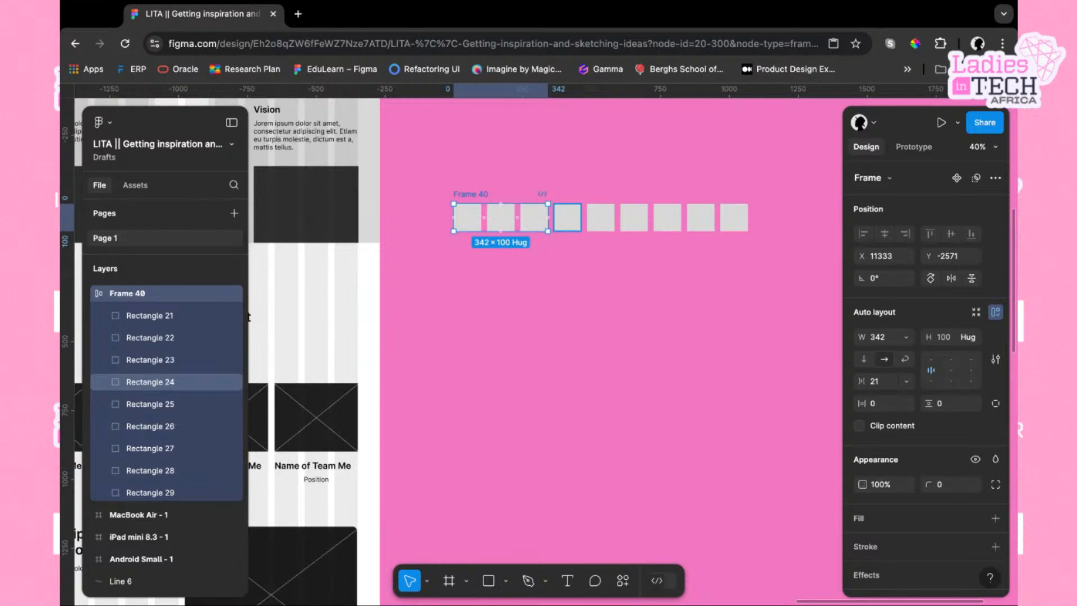
key("super+z")
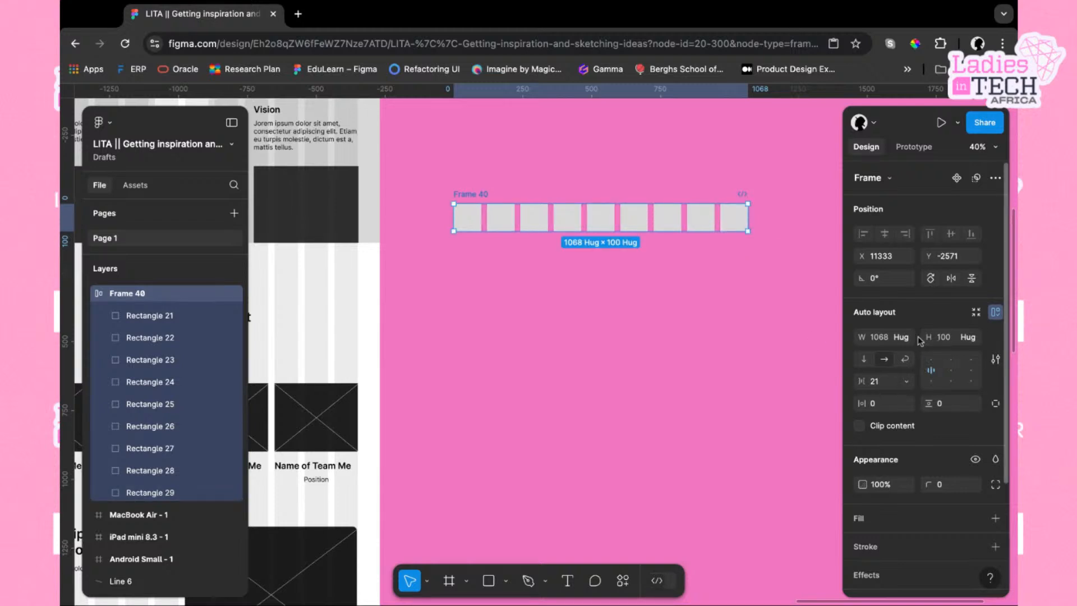
Set Frame 40's width to 400 and turn on wrap so the rectangles form a grid
left_click(883, 340)
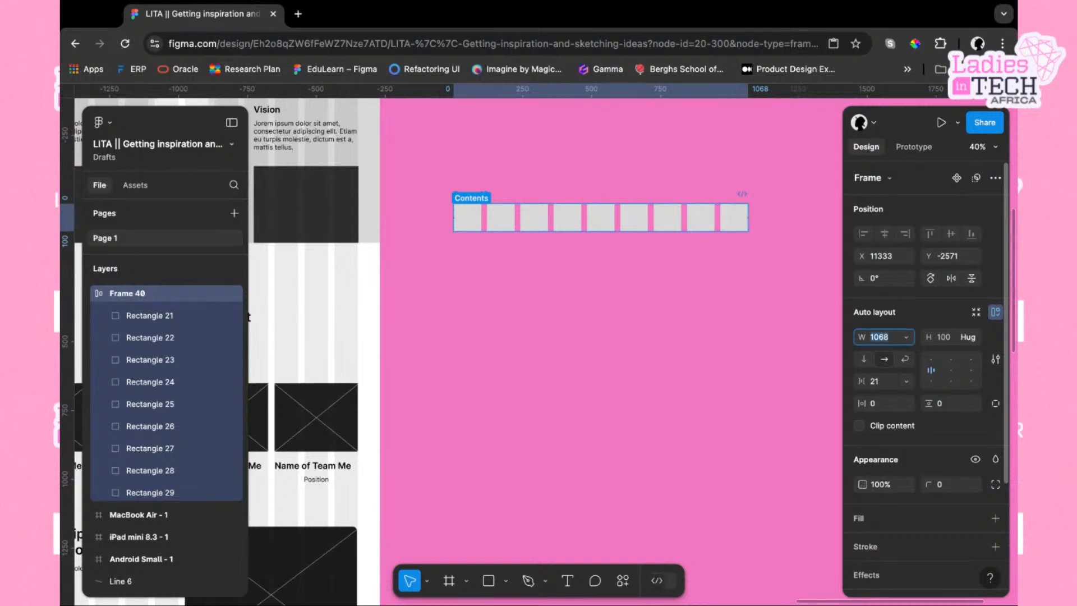
type("400")
key("Return")
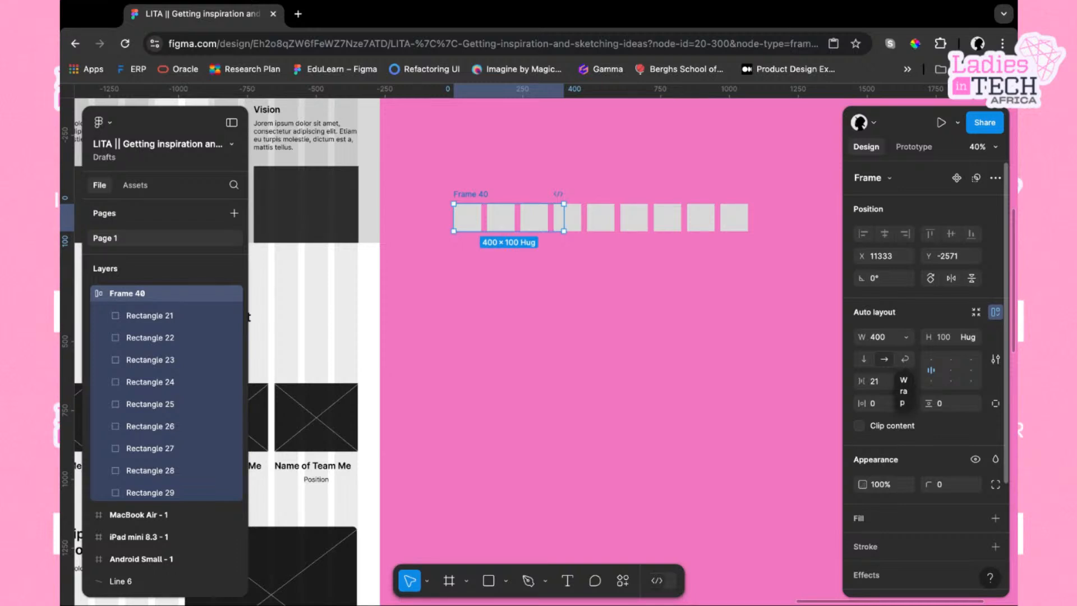
left_click(905, 359)
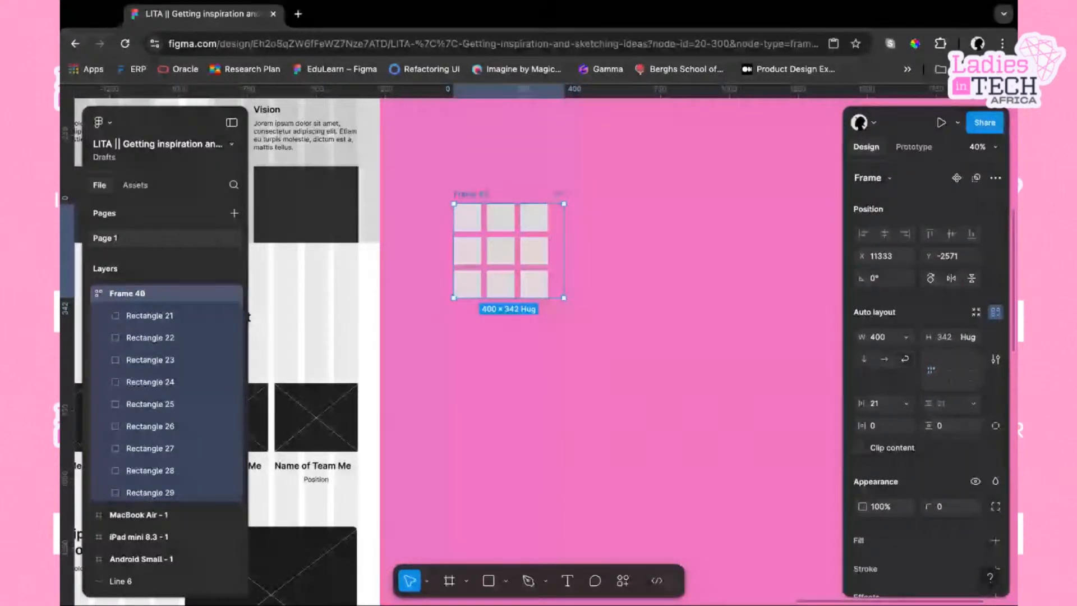
Switch Frame 40 to vertical, set its width to hug, and switch back to a horizontal row
left_click(884, 359)
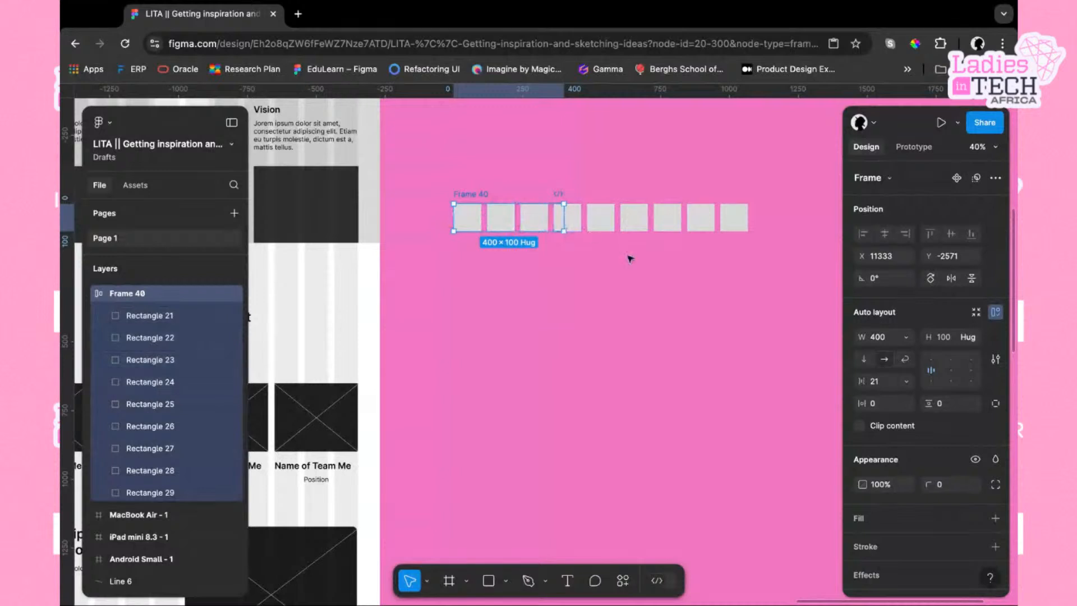
left_click(864, 360)
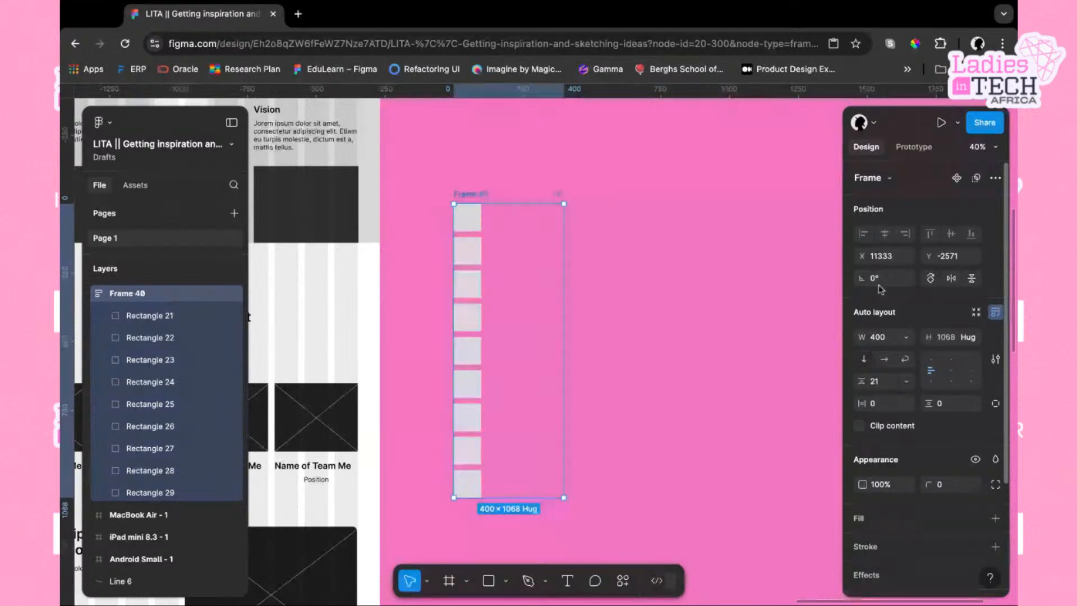
left_click(906, 337)
left_click(912, 355)
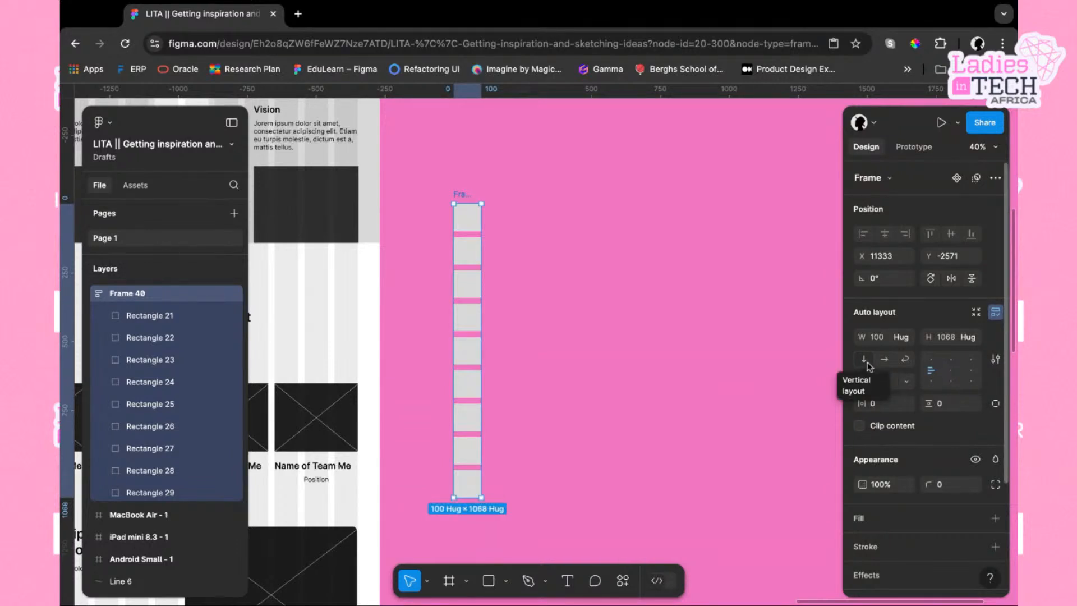
left_click(885, 361)
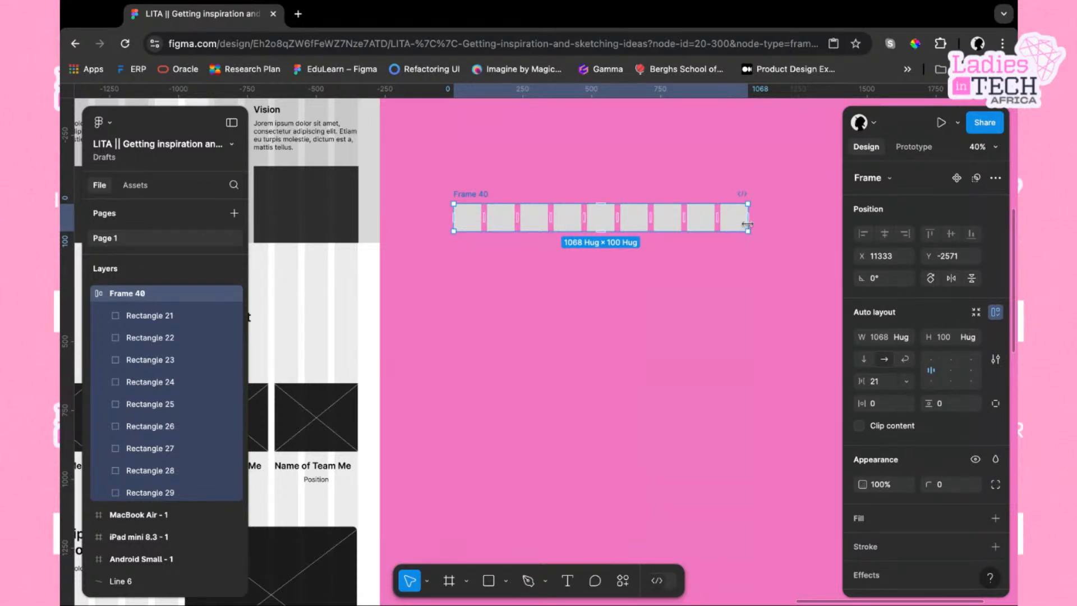
Resize Frame 40 to about 342 wide and turn on wrap to form a three-by-three grid
left_click_drag(748, 224, 568, 224)
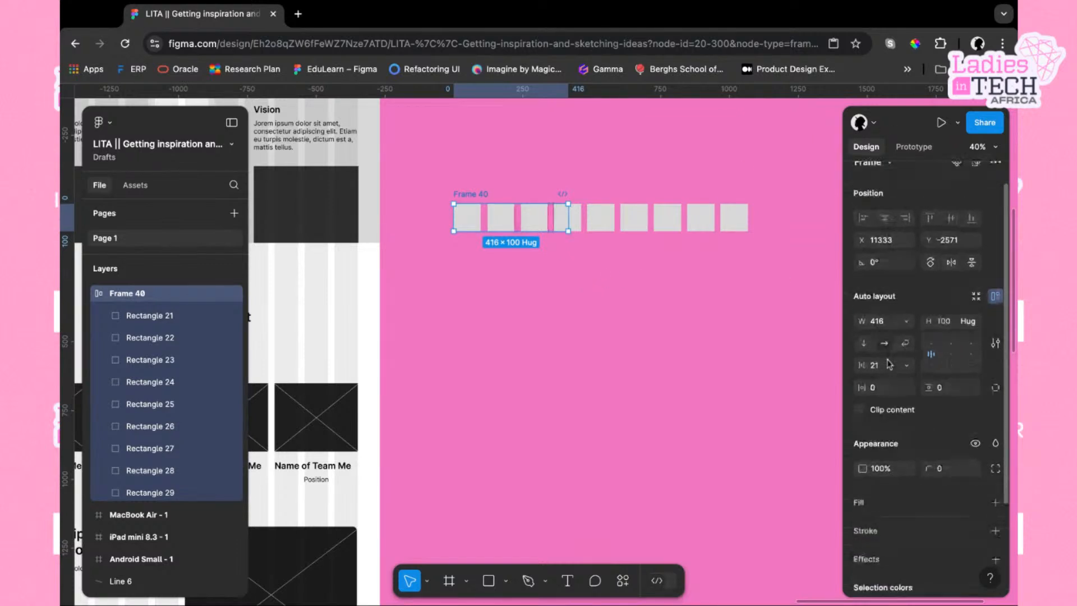
left_click(860, 426)
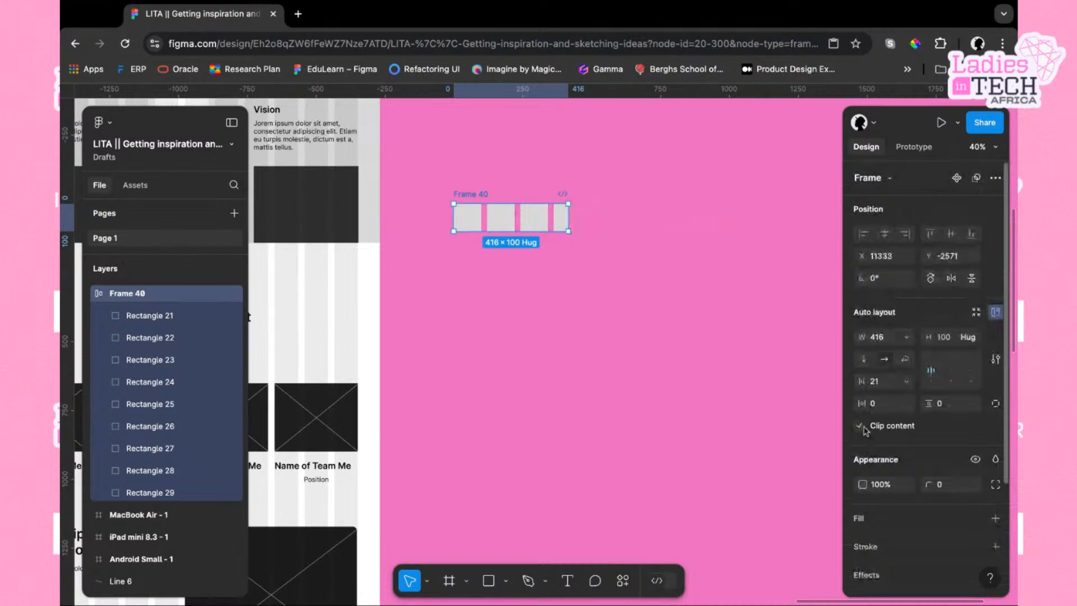
left_click(861, 427)
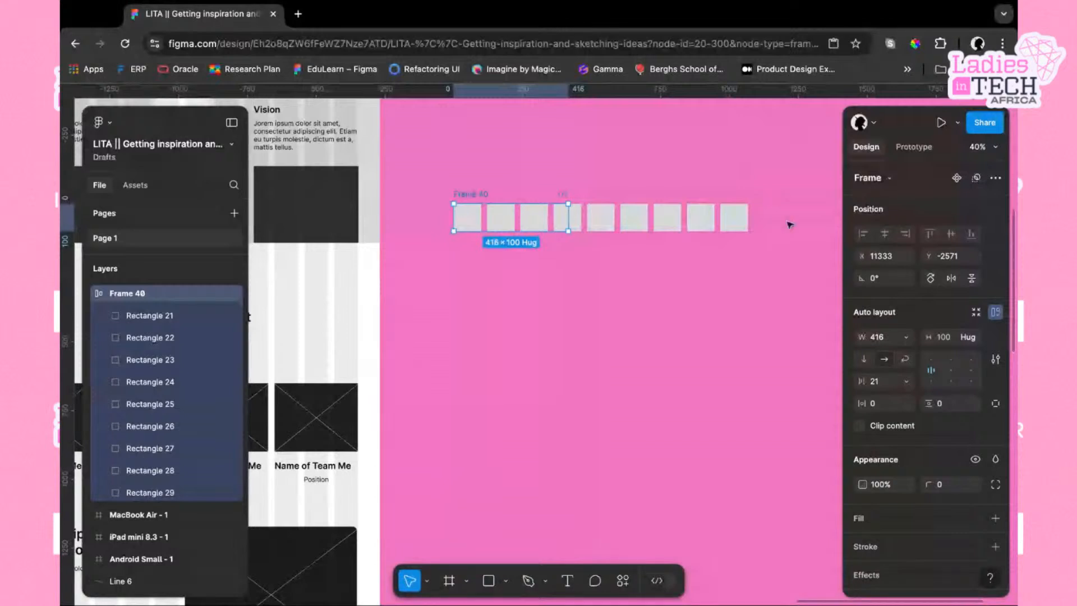
left_click_drag(569, 223, 549, 223)
left_click(905, 359)
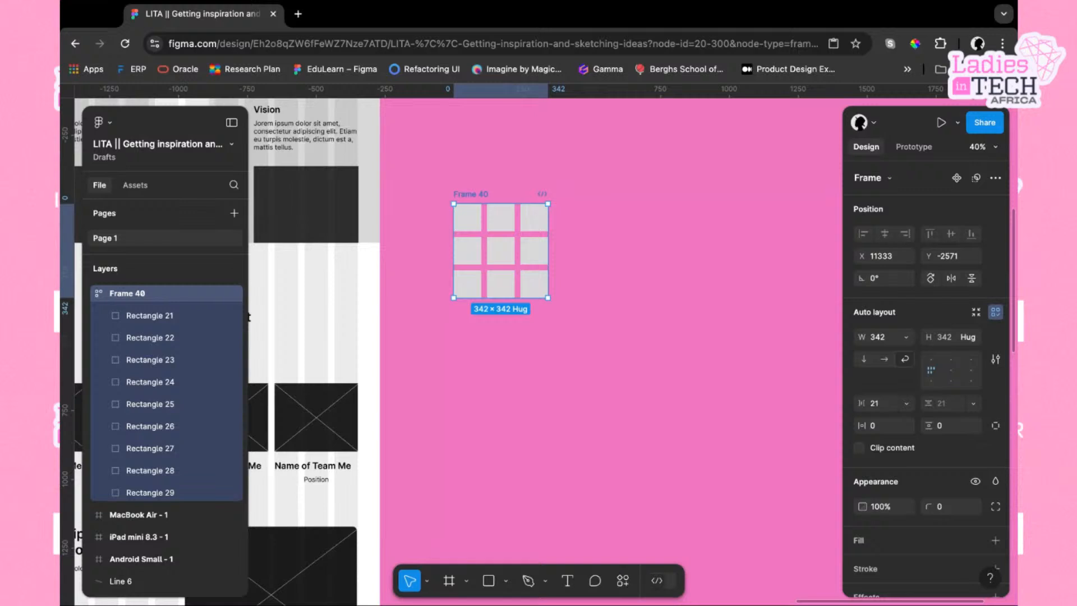
left_click(580, 353)
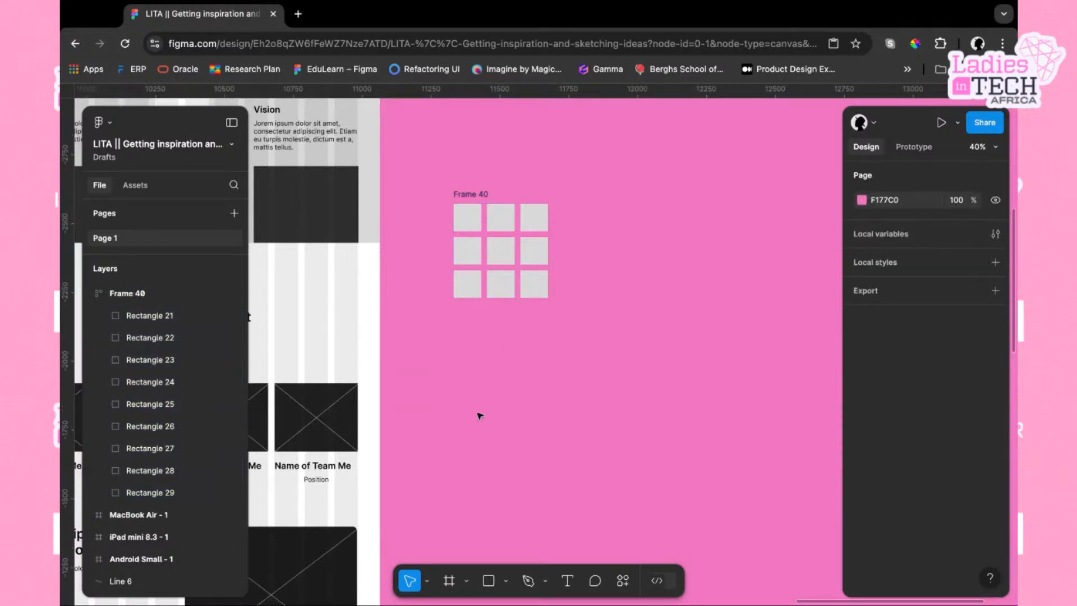
Draw two 100 × 100 rectangles side by side below Frame 40
scroll(481, 413, "down", 3)
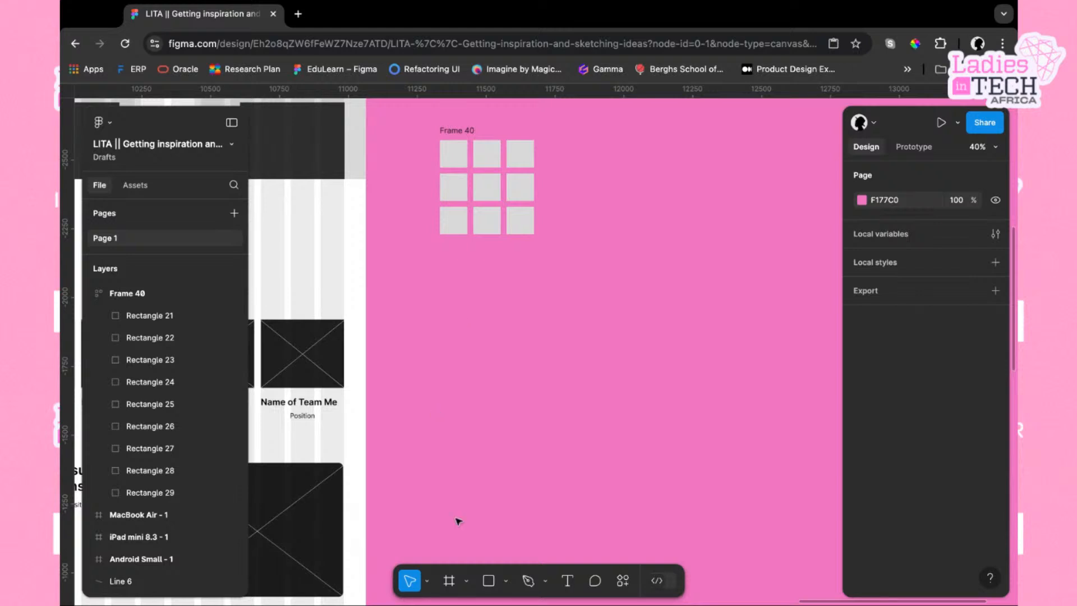
left_click(489, 580)
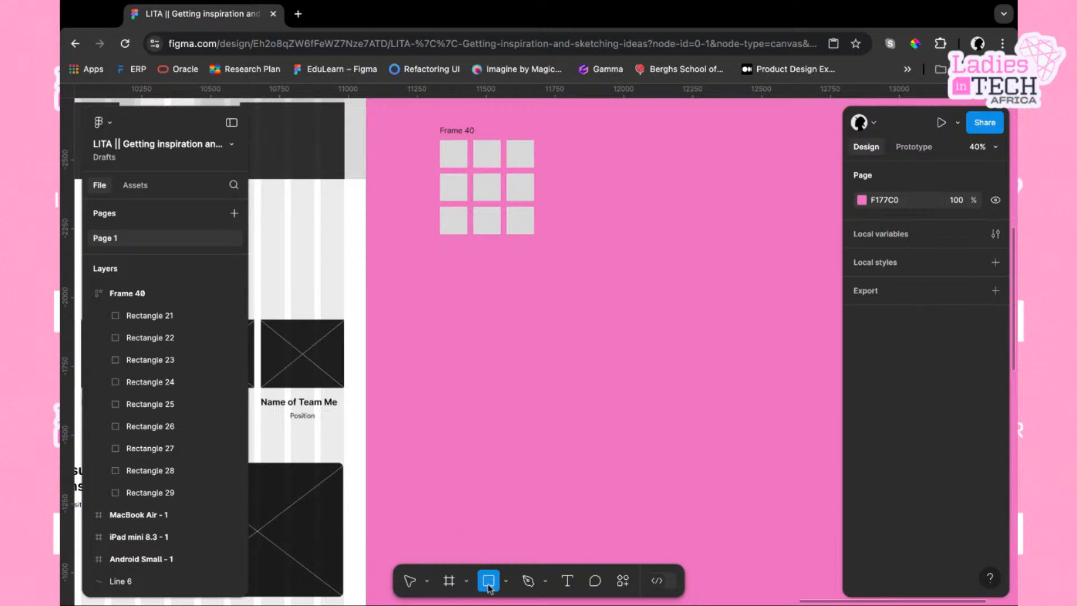
left_click(451, 323)
left_click_drag(453, 330, 487, 300)
Select both new rectangles and wrap them in a new frame
mouse_move(429, 264)
left_mouse_down()
mouse_move(530, 299)
mouse_move(560, 349)
mouse_move(432, 267)
left_mouse_up()
right_click(481, 298)
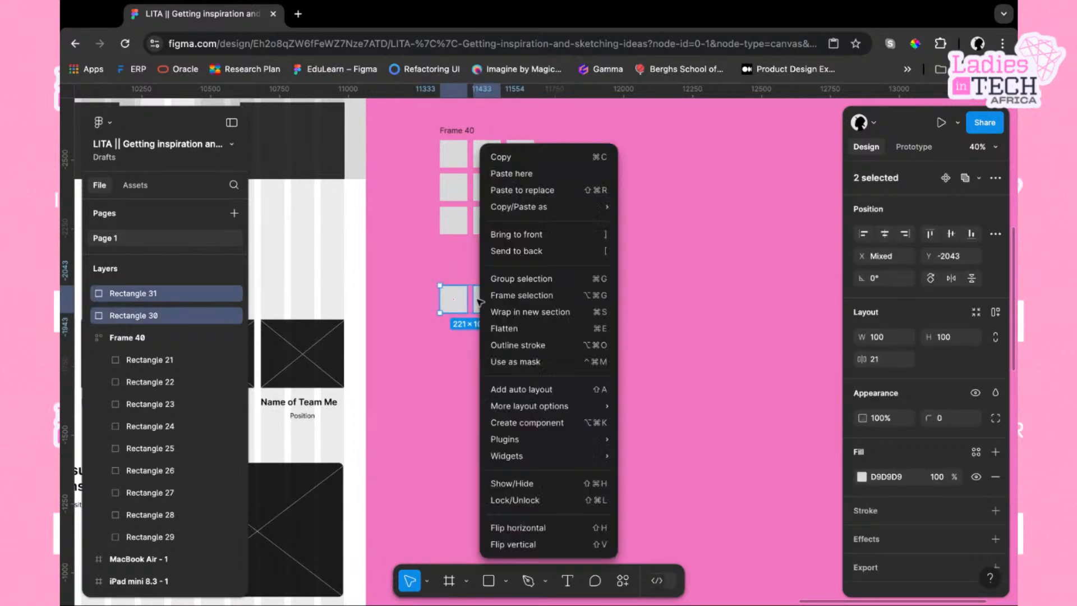
left_click(553, 295)
left_click(591, 313)
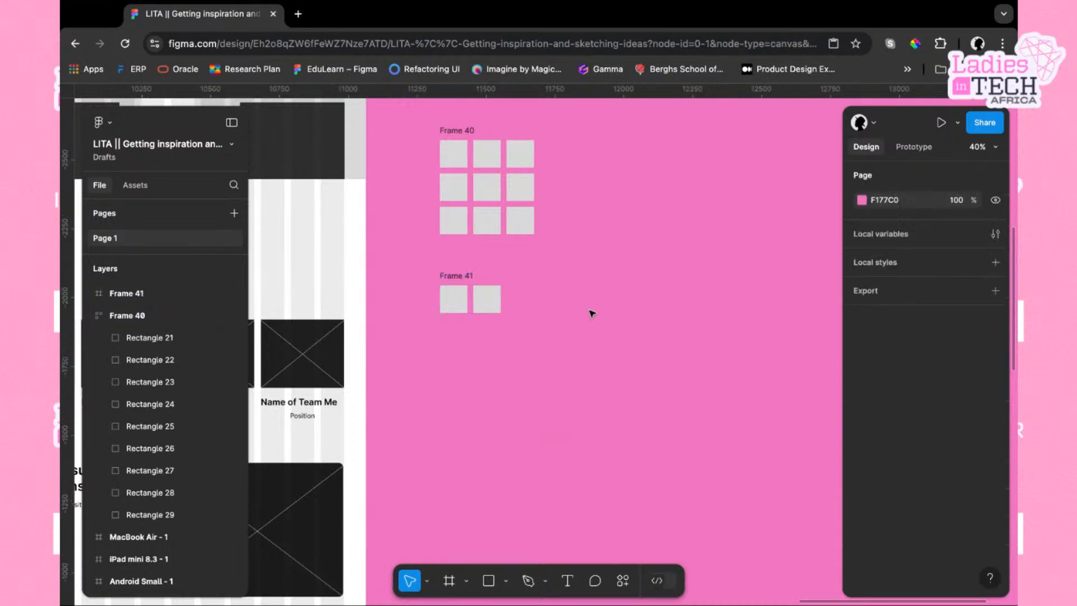
Duplicate a rectangle and place the copy inside Frame 41 as the third item in the row
left_click(486, 303)
key("ctrl+d")
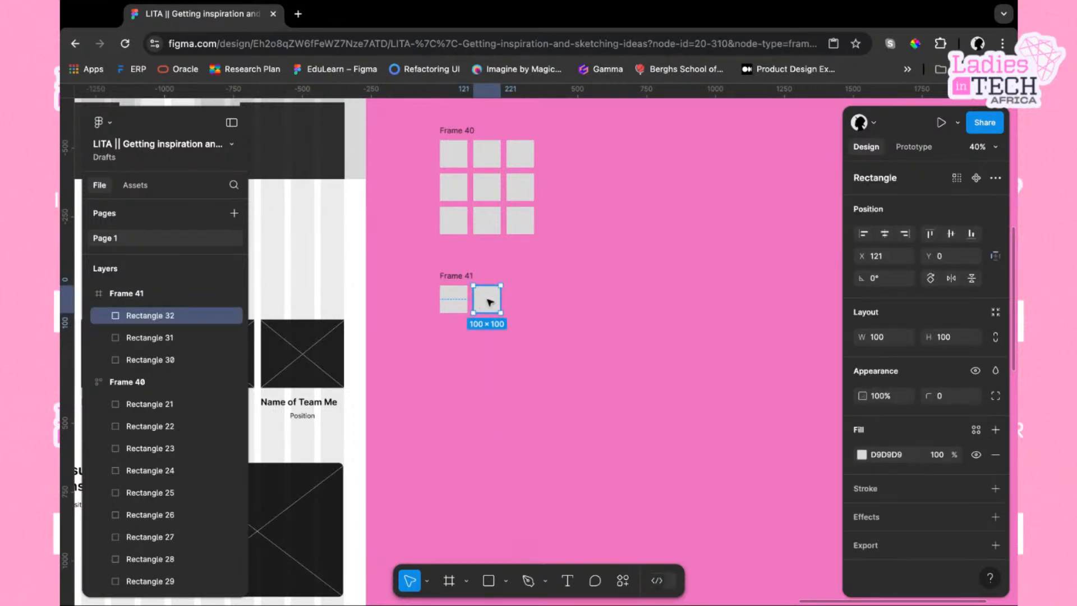
left_click_drag(490, 303, 530, 298)
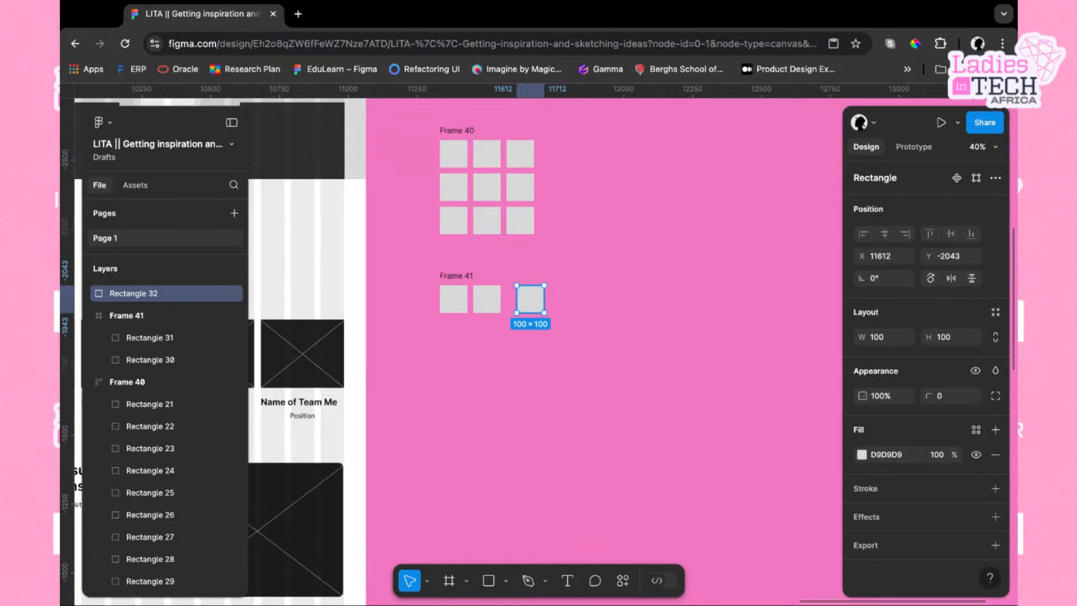
left_click_drag(533, 303, 604, 301)
left_click(460, 277)
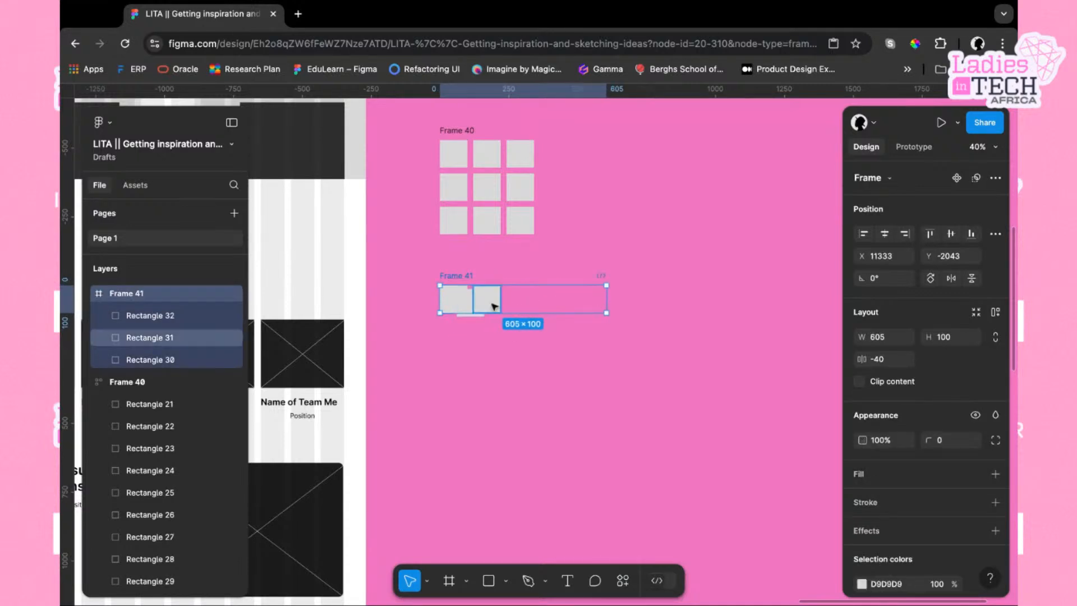
left_click_drag(469, 307, 519, 305)
left_click(492, 306)
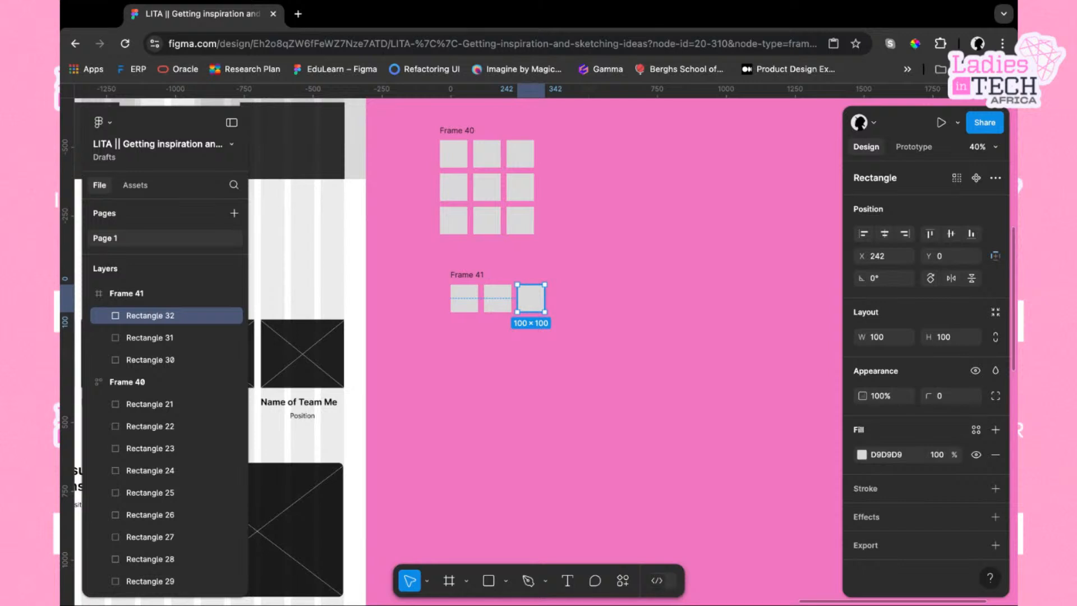
Duplicate the last rectangle twice more, nudging the copies right to make a row of five
key("ctrl+d")
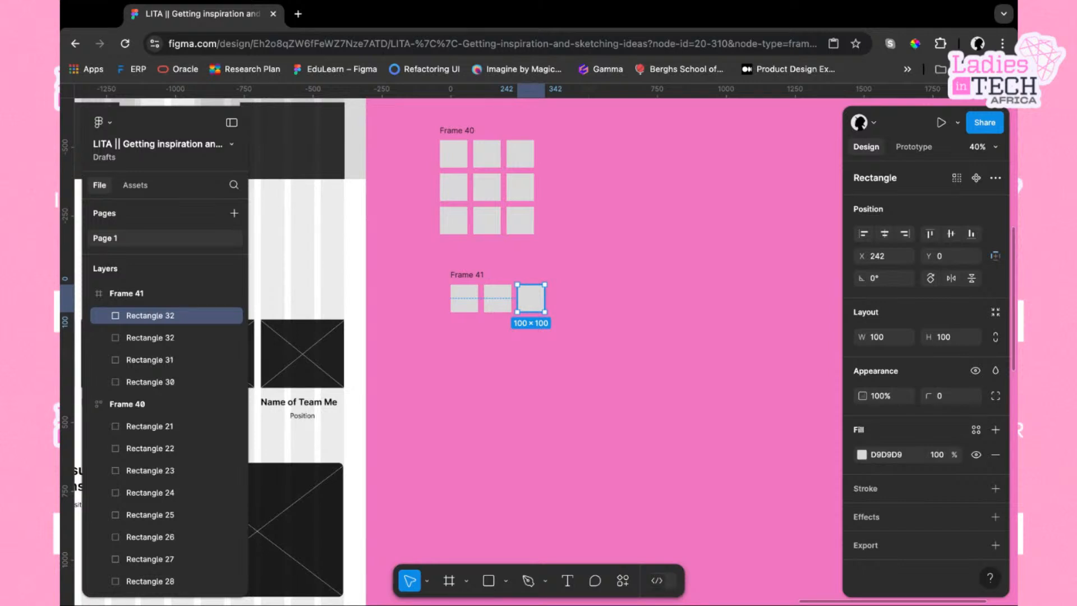
key("shift+Right")
key("shift+Right")
key("shift+Right")
key("shift+Right")
key("shift+Right")
key("shift+Right")
key("shift+Right")
key("shift+Right")
key("shift+Right")
key("shift+Right")
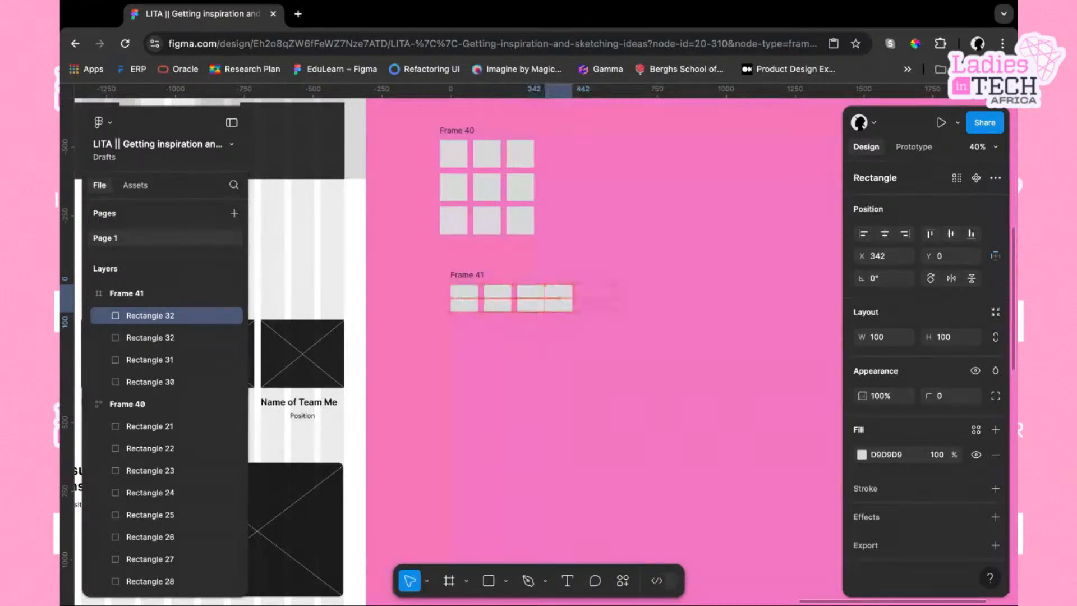
left_click_drag(559, 298, 564, 298)
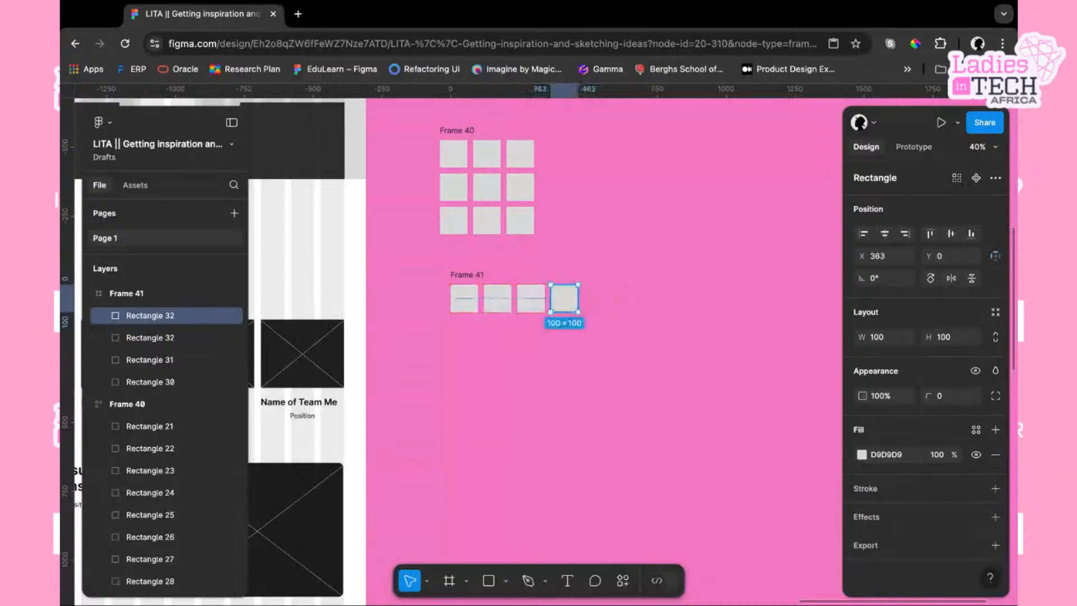
key("ctrl+d")
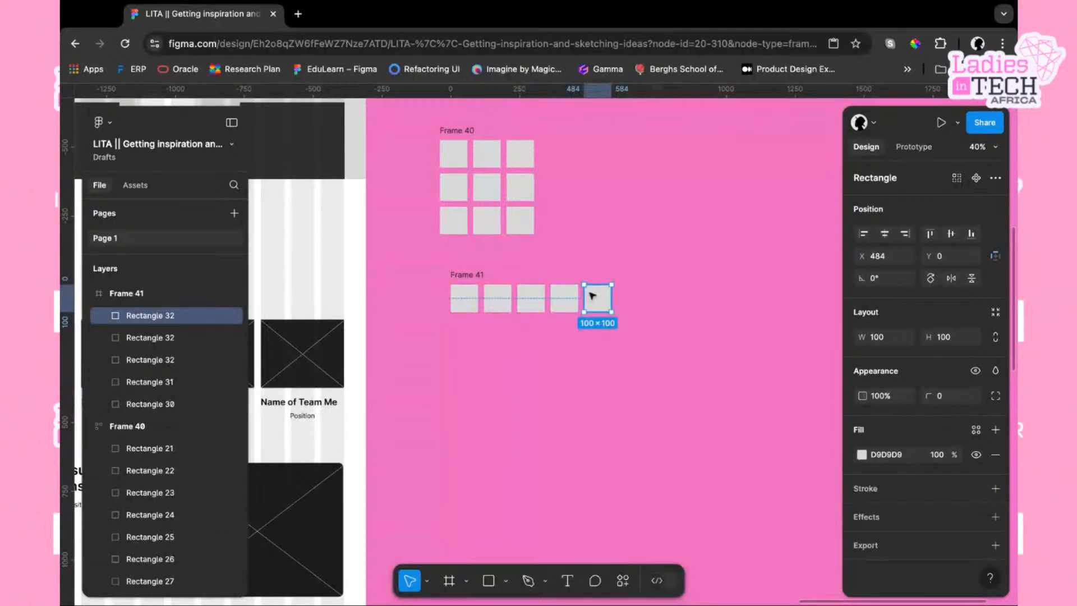
left_click(662, 312)
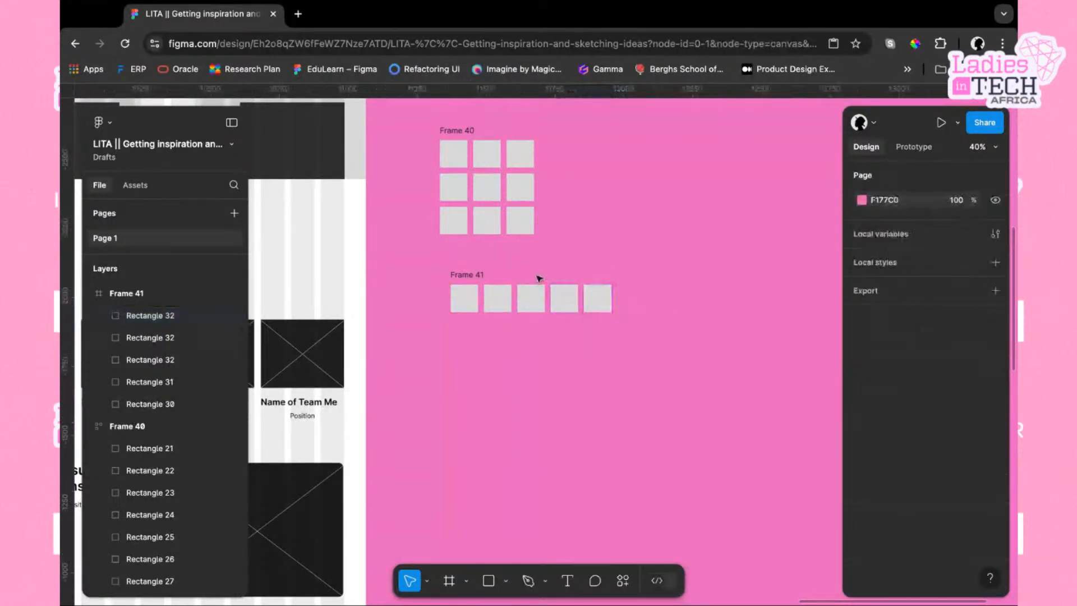
Enlarge Frame 41 to about 605 × 739 and move its second rectangle beneath the first
left_click(478, 275)
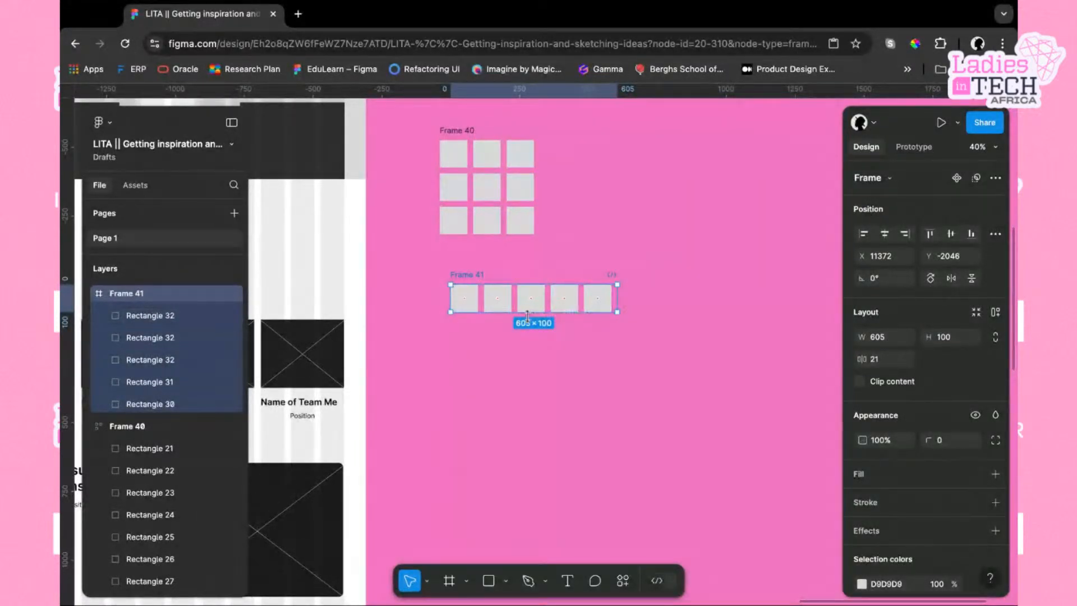
left_click_drag(518, 312, 519, 424)
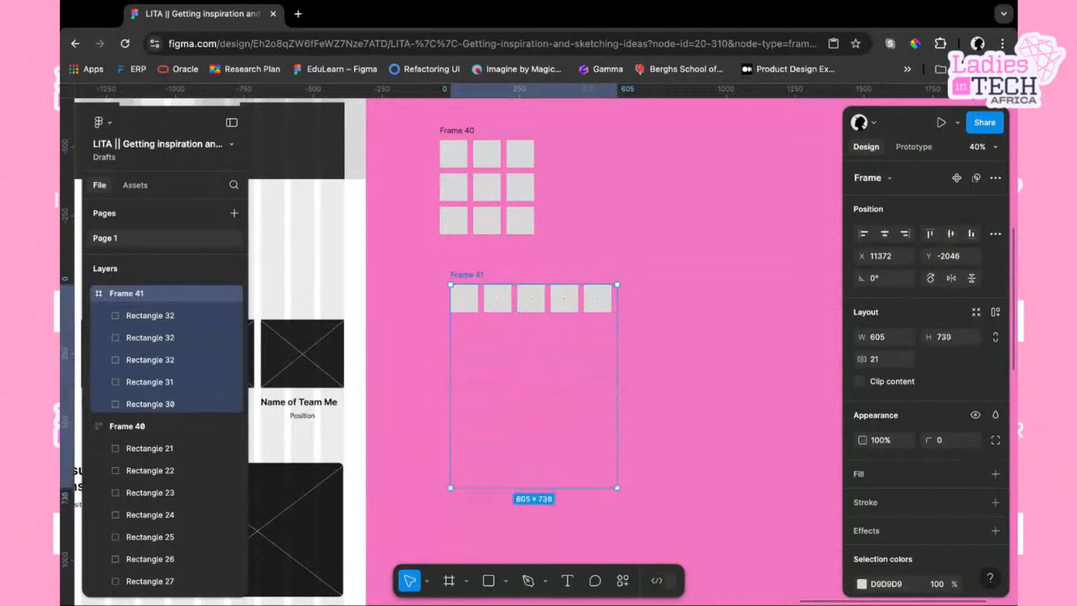
left_click(508, 303)
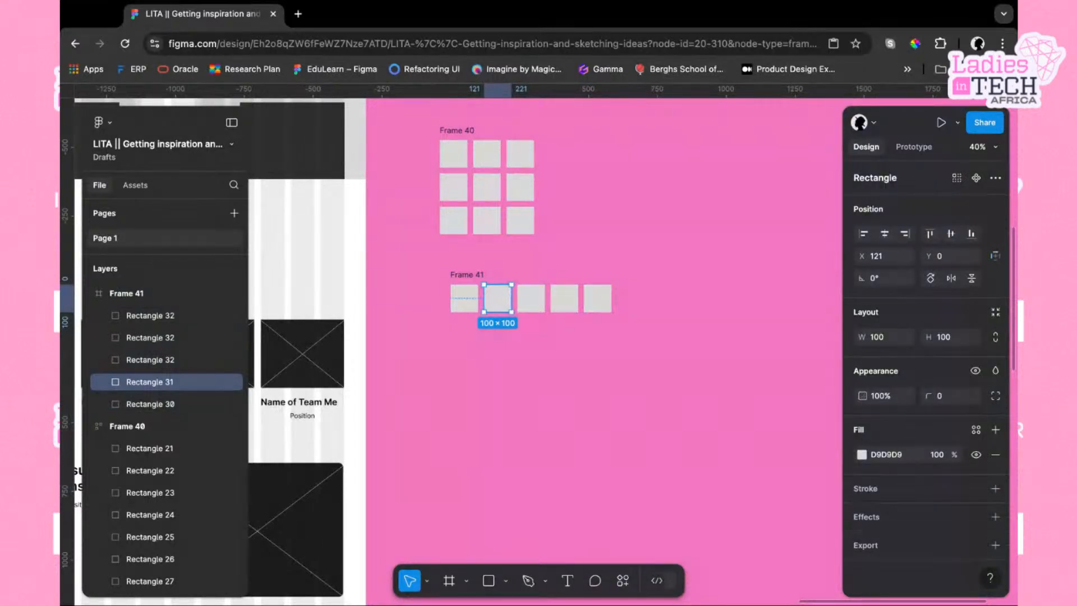
left_click_drag(498, 298, 464, 332)
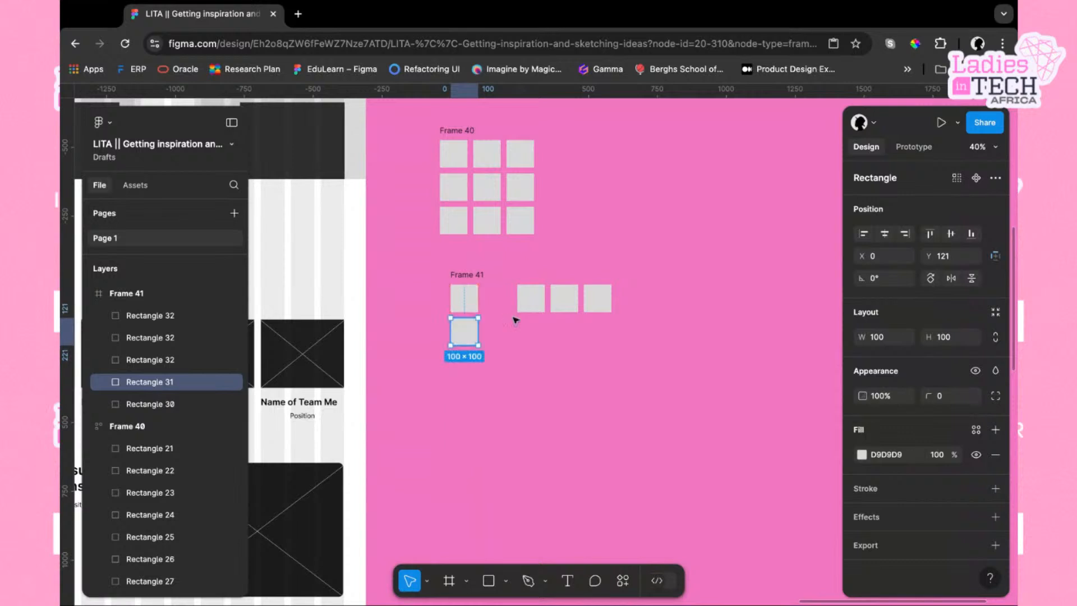
Move the three remaining row rectangles under the first ones so Frame 41 holds a vertical column of five
left_click_drag(531, 298, 464, 364)
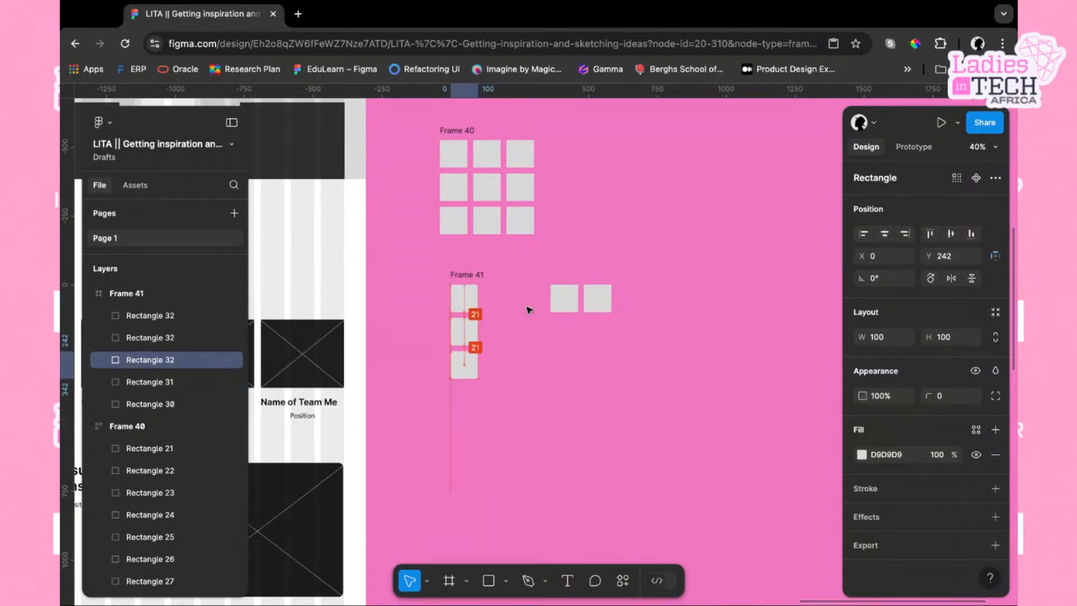
left_click_drag(562, 298, 465, 398)
left_click_drag(598, 298, 461, 432)
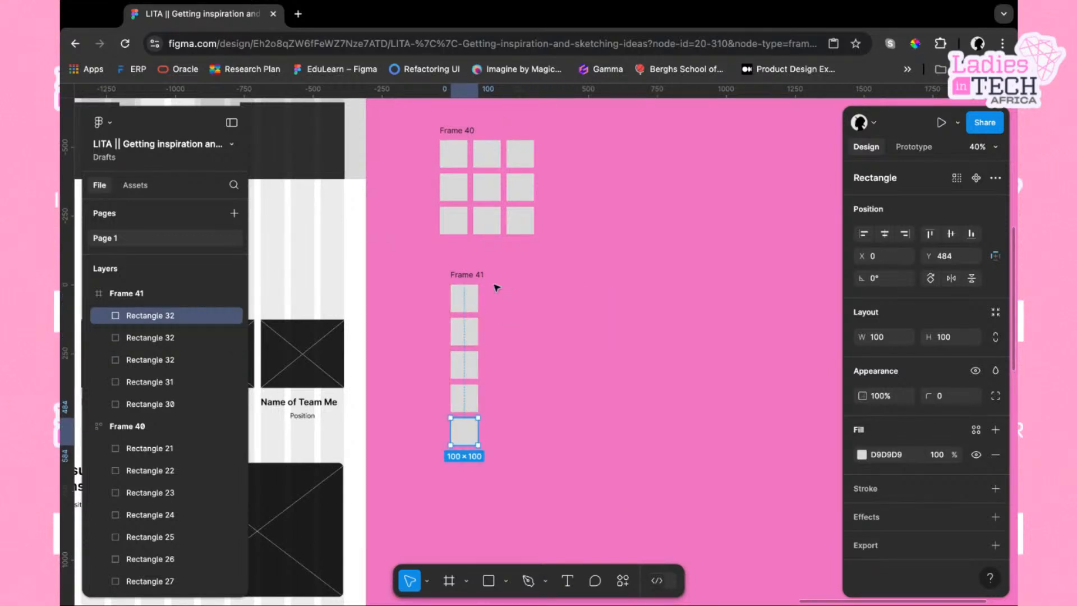
Shrink Frame 41 to about 100 × 584 so it fits tightly around the column of rectangles
left_click(479, 276)
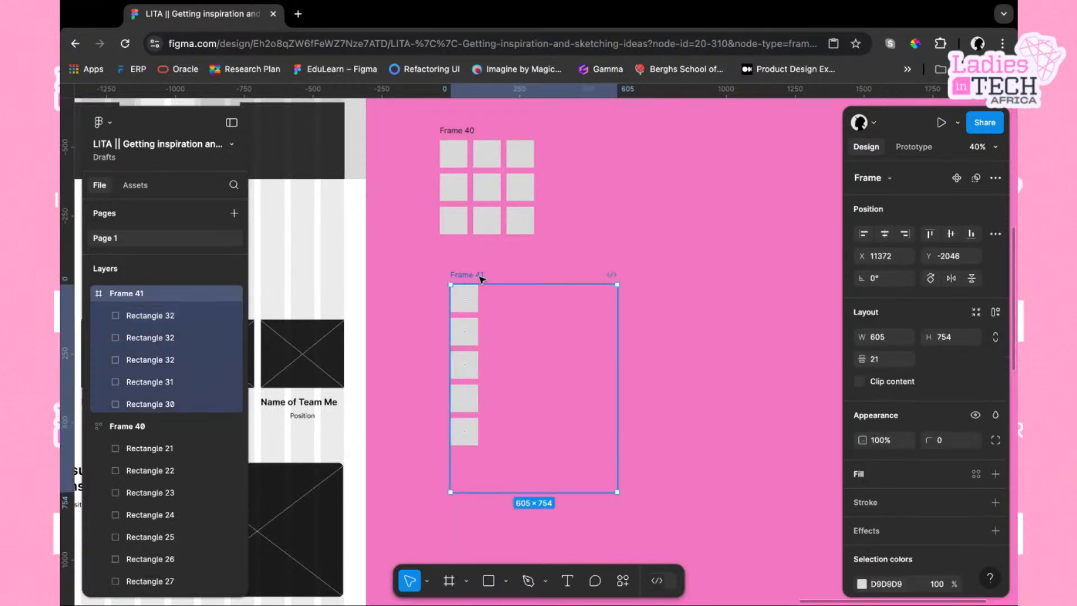
double_click(616, 357)
left_click_drag(616, 357, 478, 357)
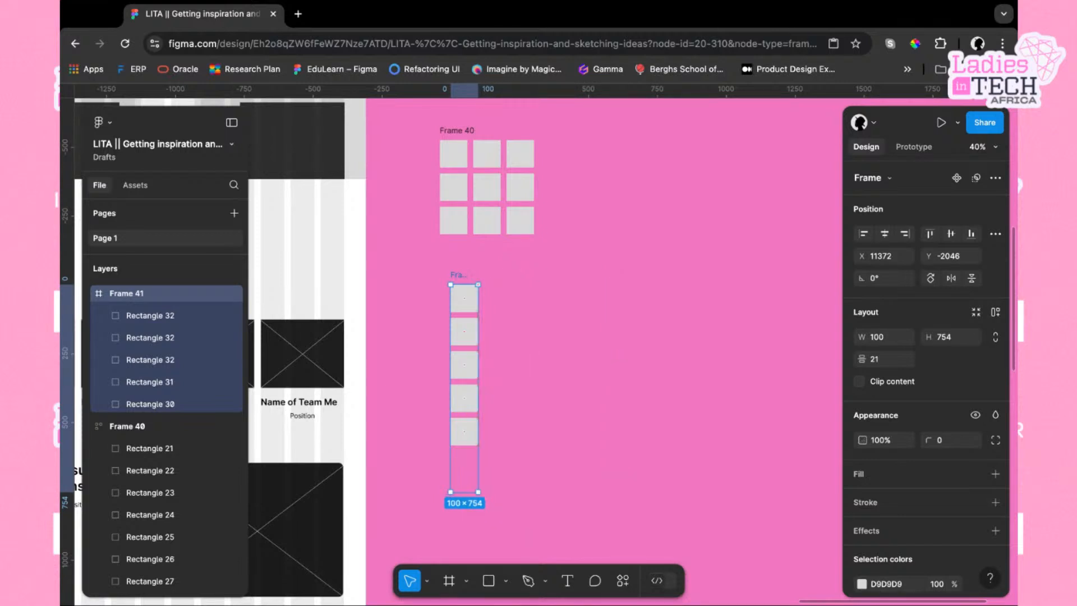
mouse_move(469, 492)
left_mouse_down()
mouse_move(468, 452)
mouse_move(469, 490)
left_mouse_up()
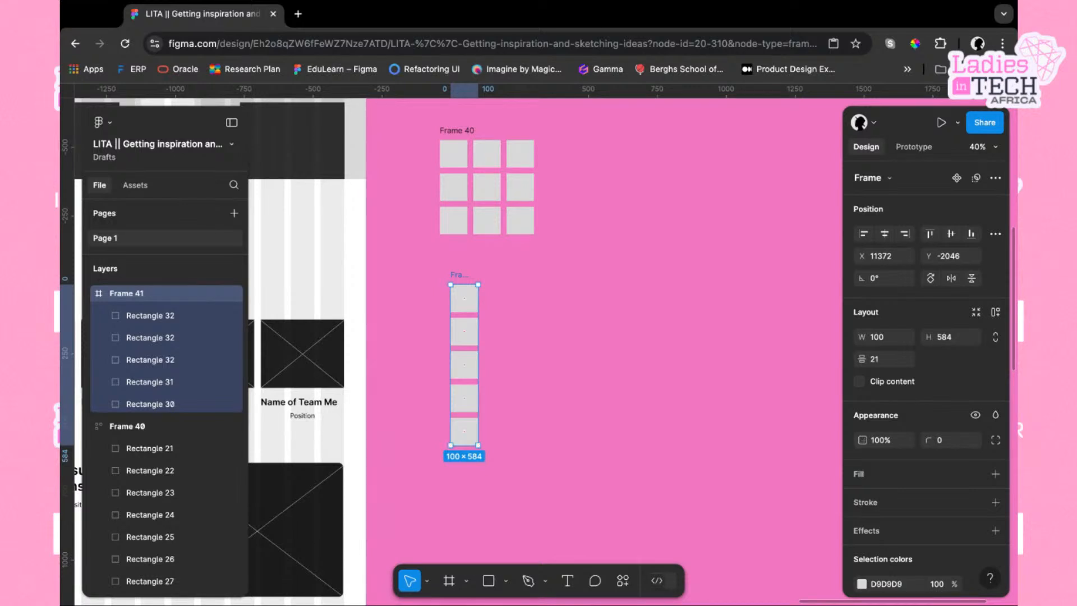
left_click(458, 132)
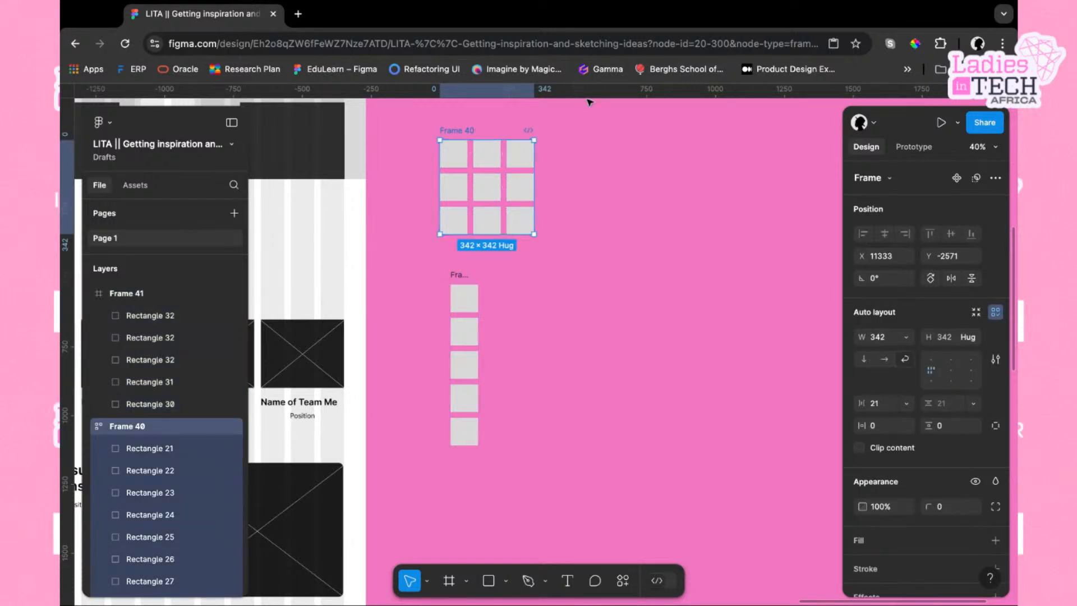
left_click(540, 324)
left_click(61, 524)
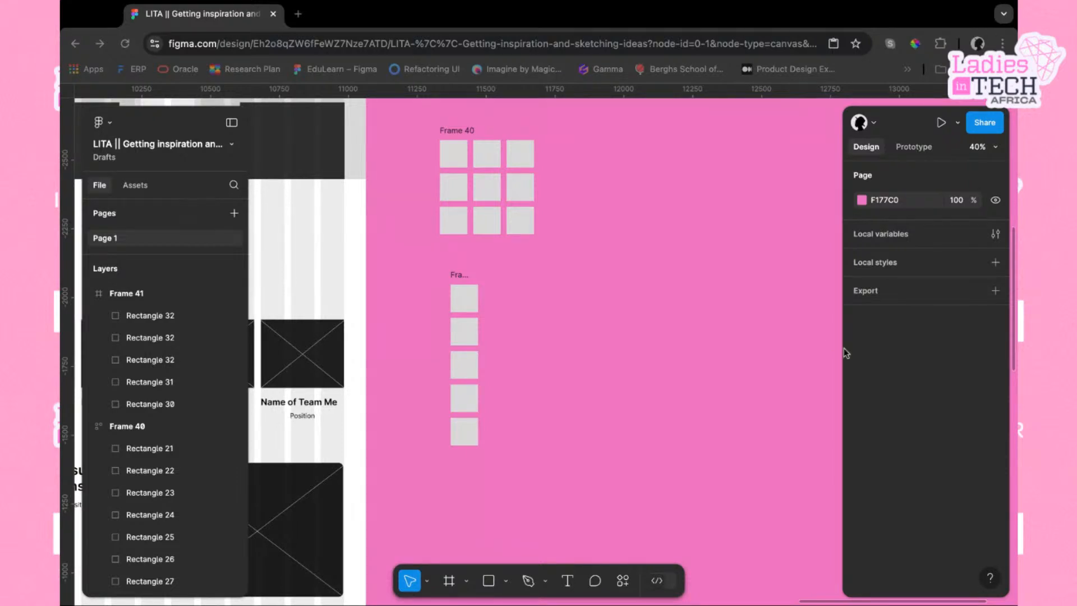
Duplicate a team member card from the About Us page and move the copy onto the canvas beside the frames
scroll(629, 345, "left", 3)
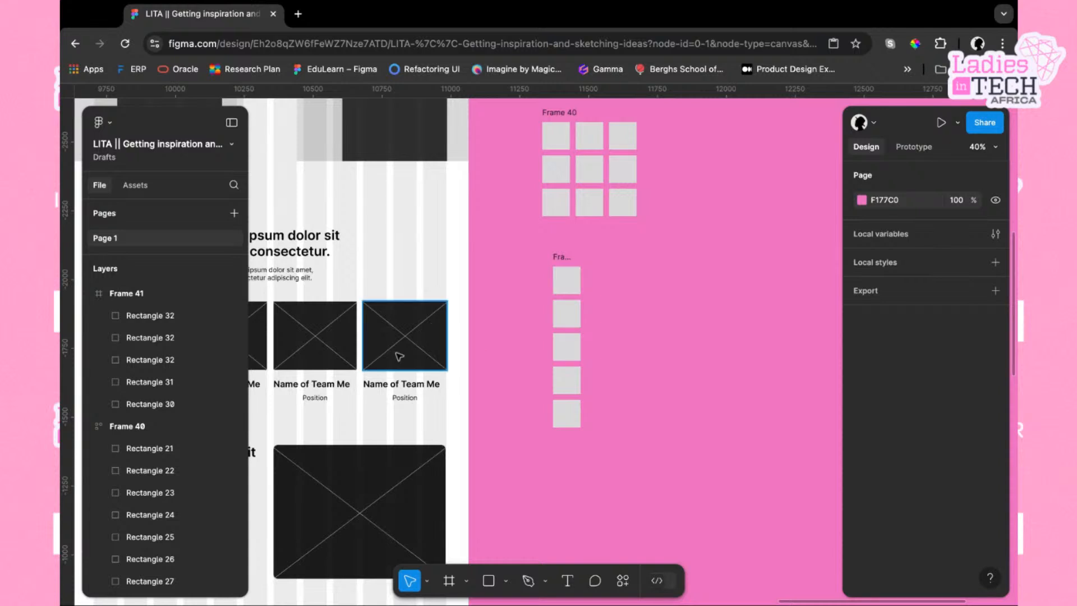
scroll(400, 357, "down", 2)
scroll(400, 357, "left", 2)
scroll(448, 371, "down", 2)
scroll(448, 371, "left", 3)
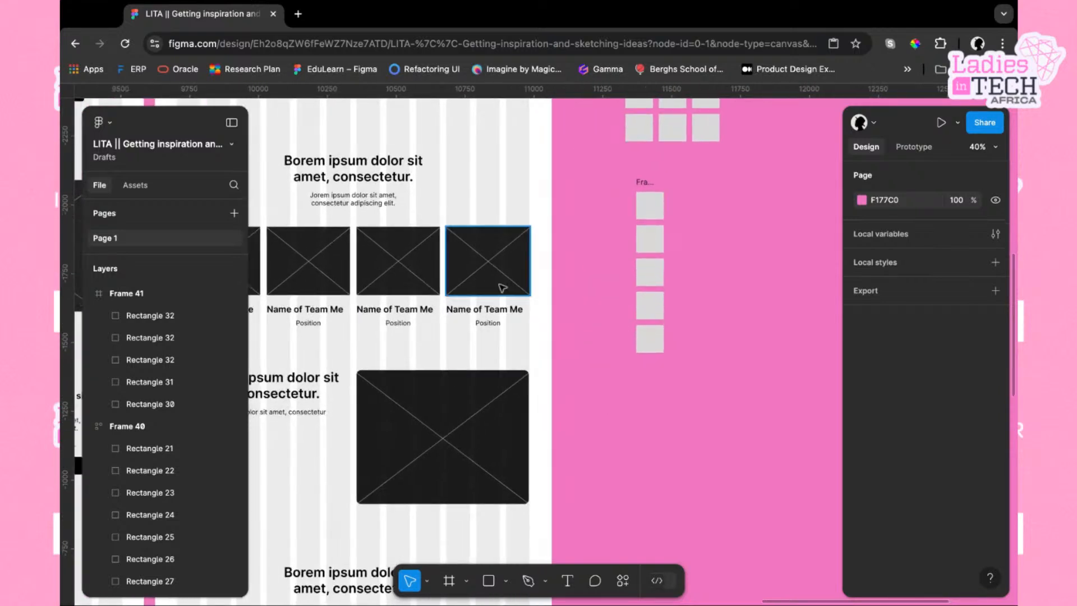
left_click(500, 276)
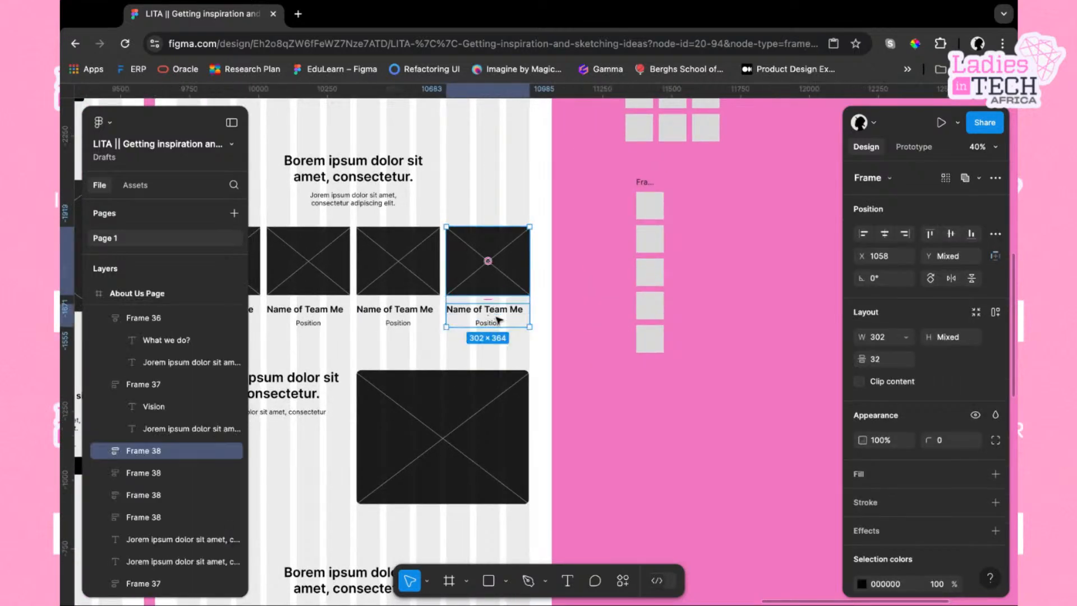
left_click(679, 327)
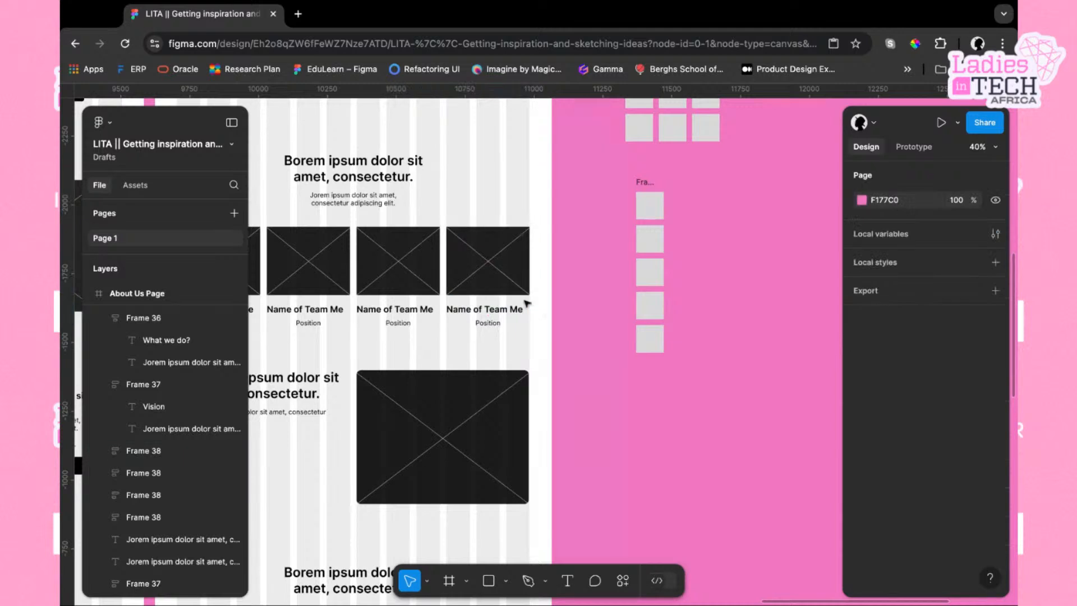
left_click(486, 257)
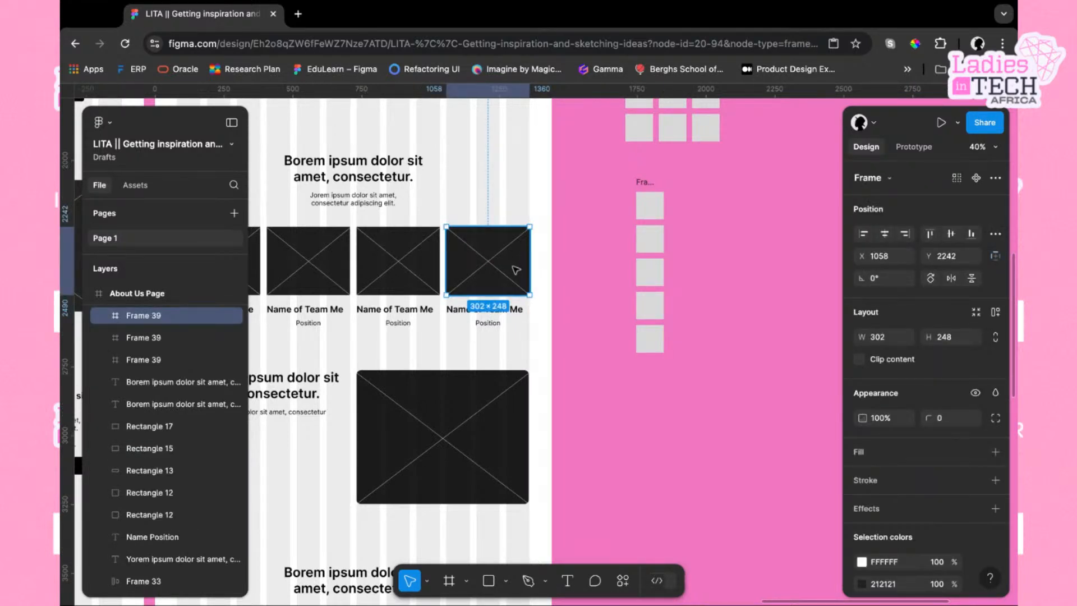
left_click(512, 323)
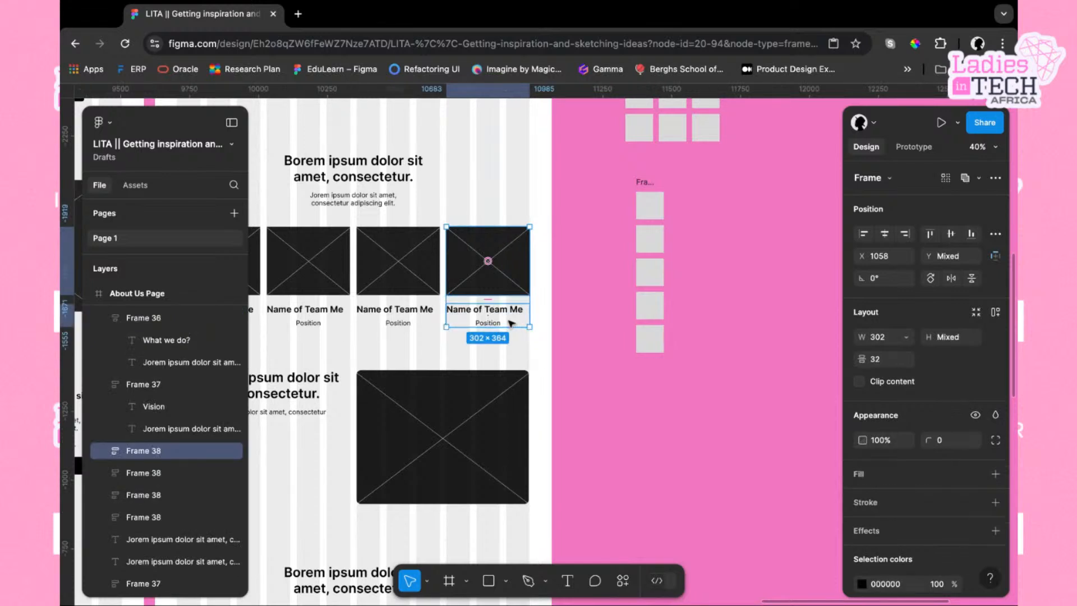
left_click(583, 332)
mouse_move(562, 331)
left_mouse_down()
mouse_move(511, 331)
mouse_move(497, 266)
mouse_move(529, 320)
mouse_move(498, 274)
left_mouse_up()
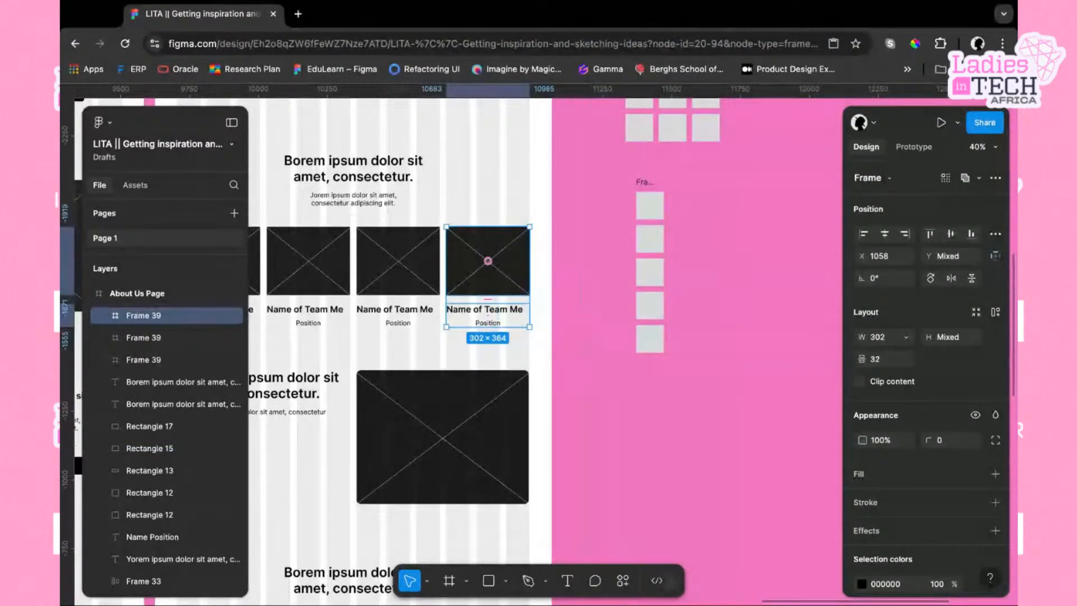
key("super+d")
left_click_drag(488, 261, 762, 263)
scroll(761, 263, "right", 2)
left_click(783, 253)
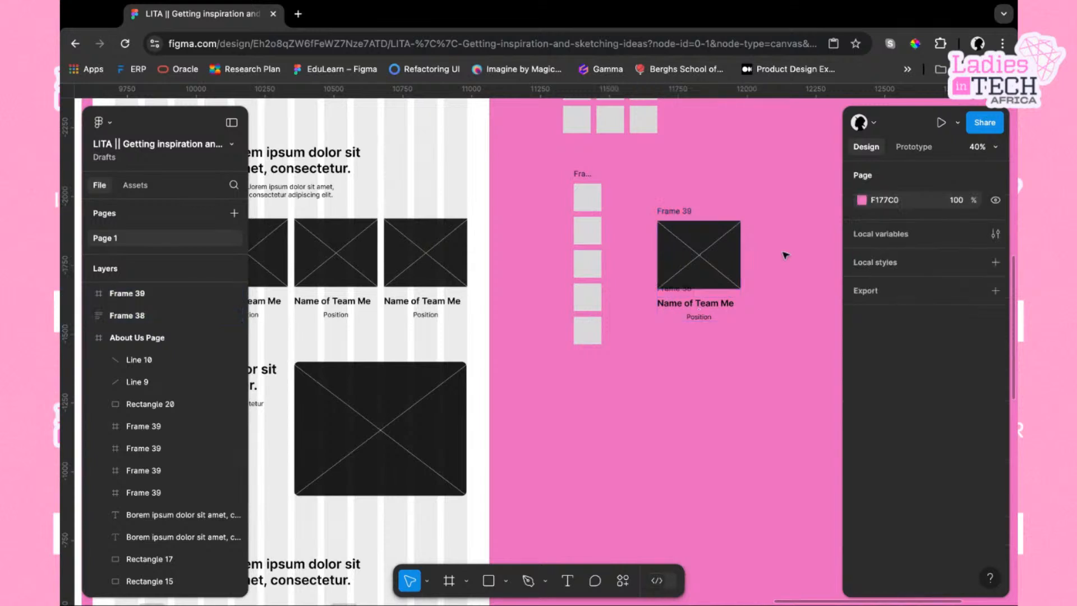
Delete the copied team member card from the canvas
left_click_drag(676, 190, 724, 363)
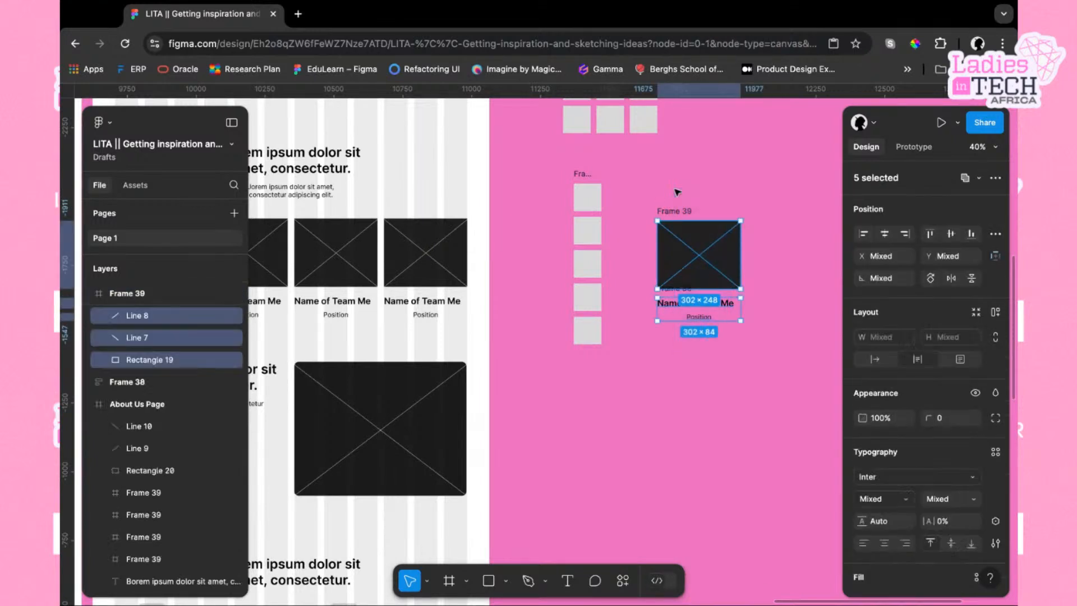
key("Delete")
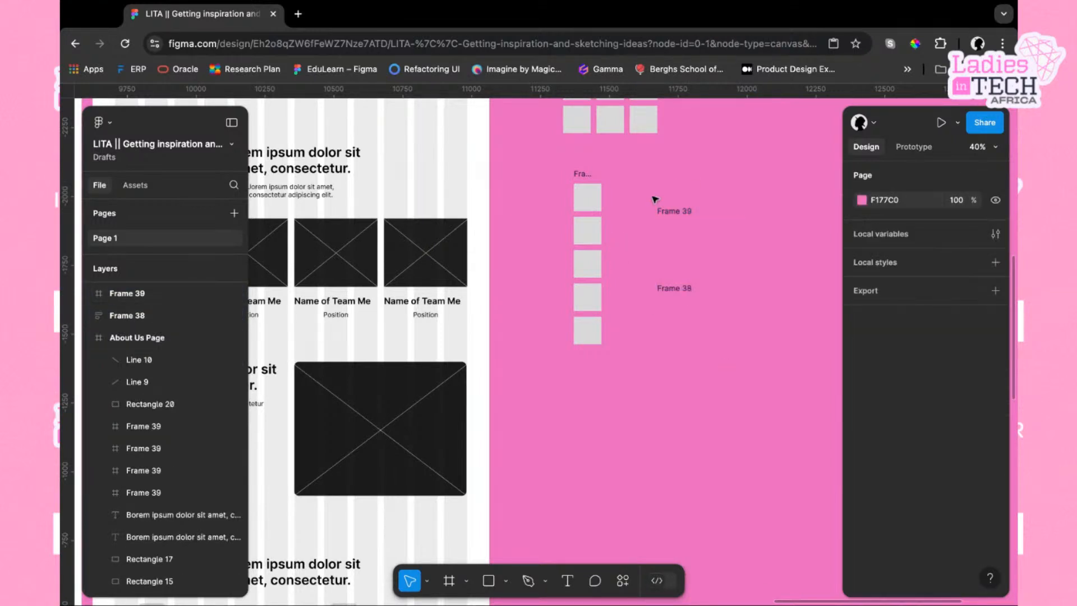
key("super+z")
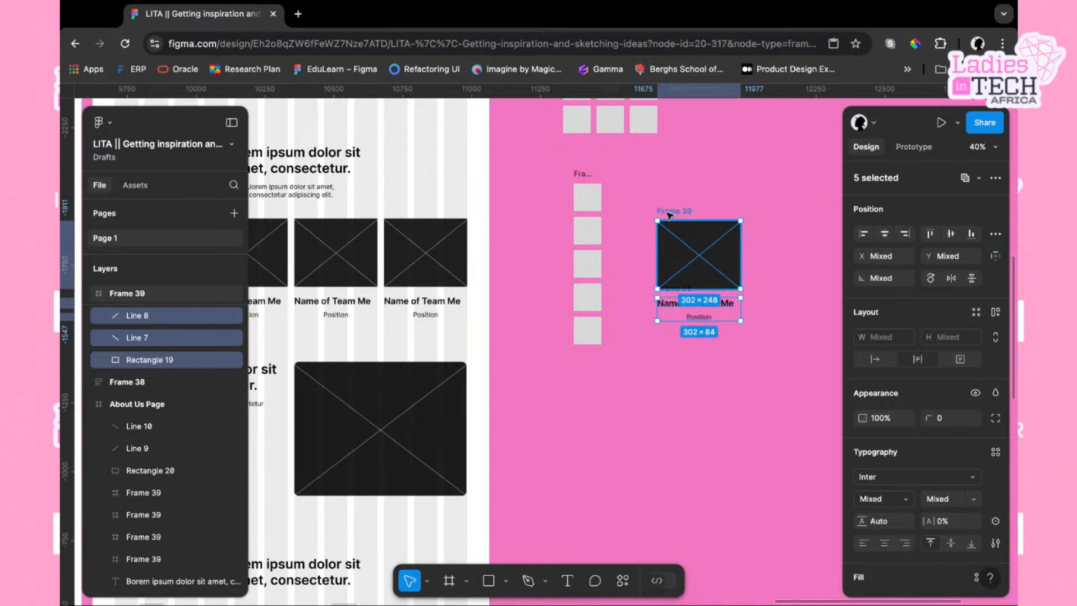
left_click(673, 211)
left_click(646, 190)
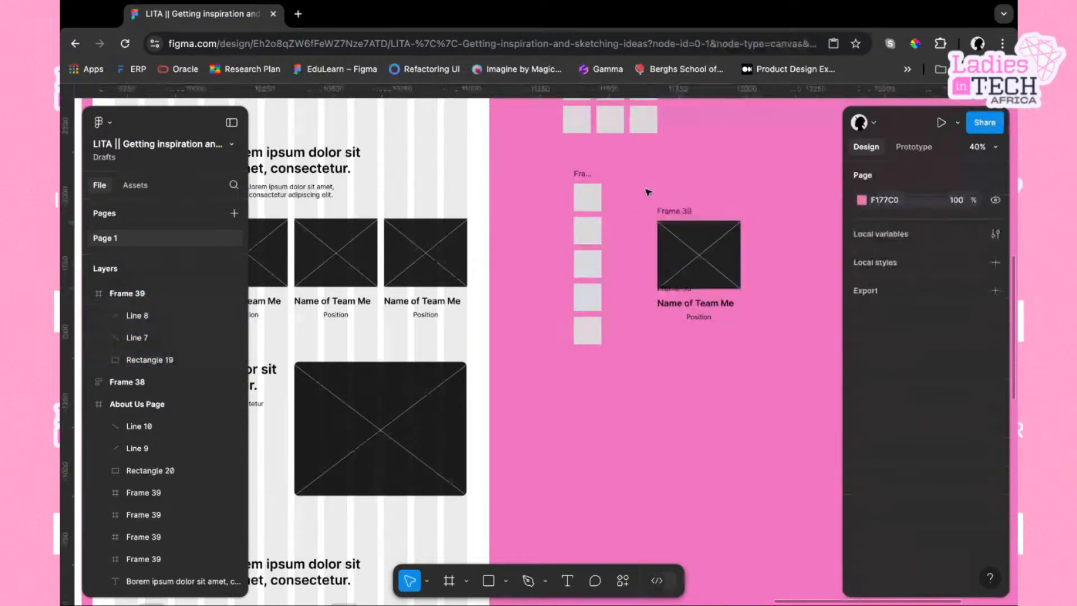
left_click_drag(633, 193, 780, 374)
key("Delete")
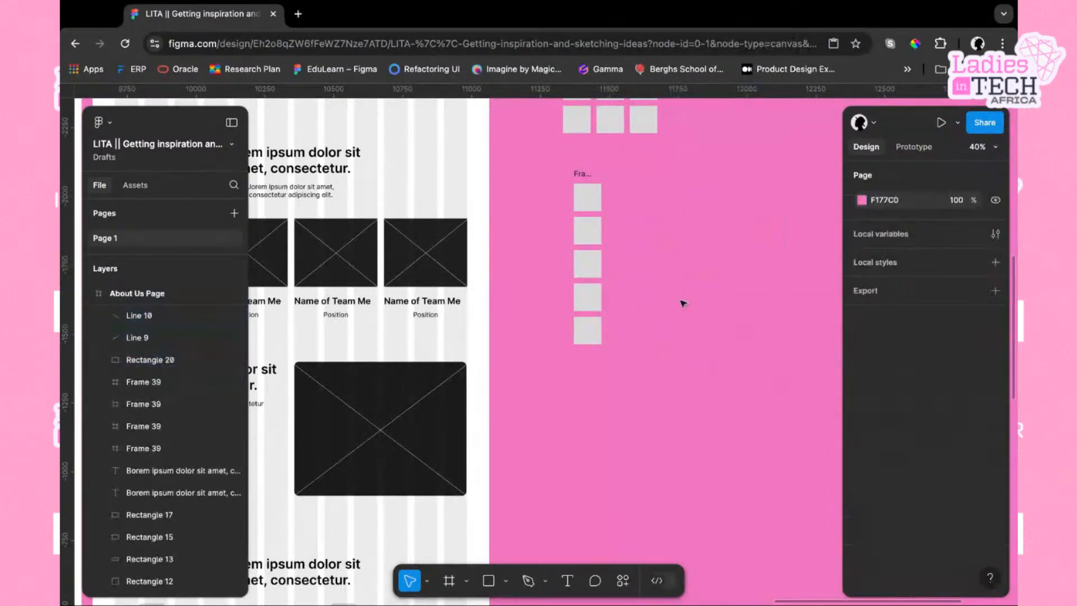
Browse the canvas across the sketches, mobile screens, website pages and device frames
left_click(61, 555)
scroll(652, 311, "left", 2)
scroll(653, 311, "down", 5)
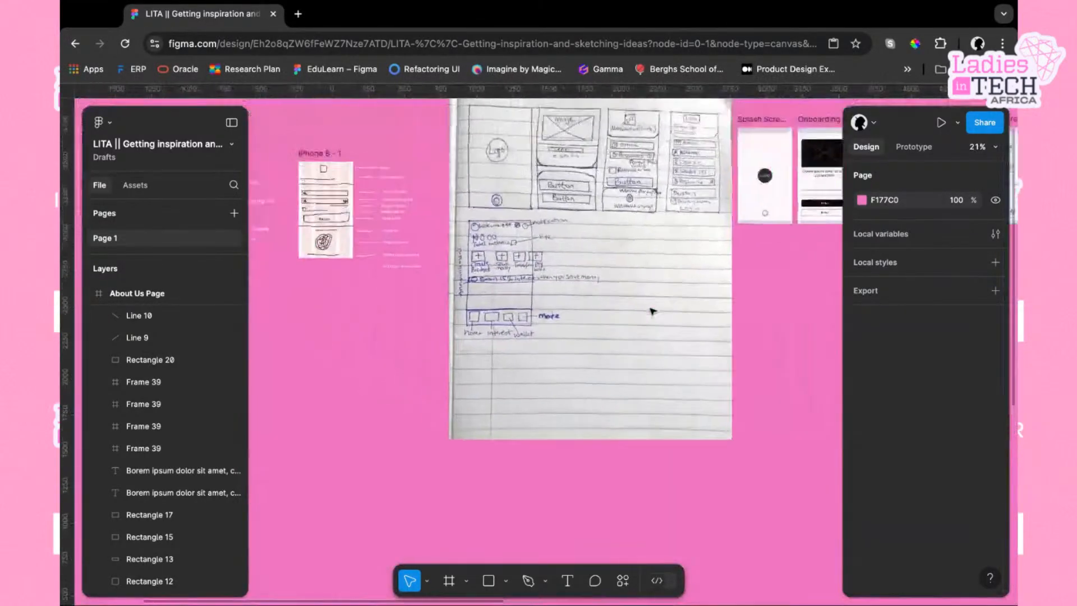
left_click(547, 218)
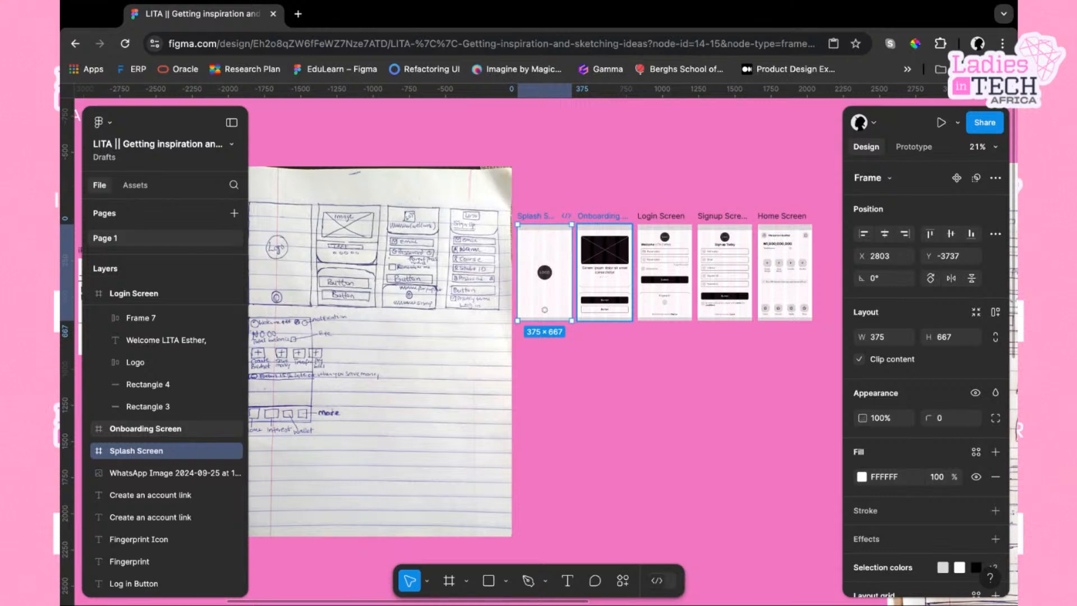
scroll(497, 345, "right", 3)
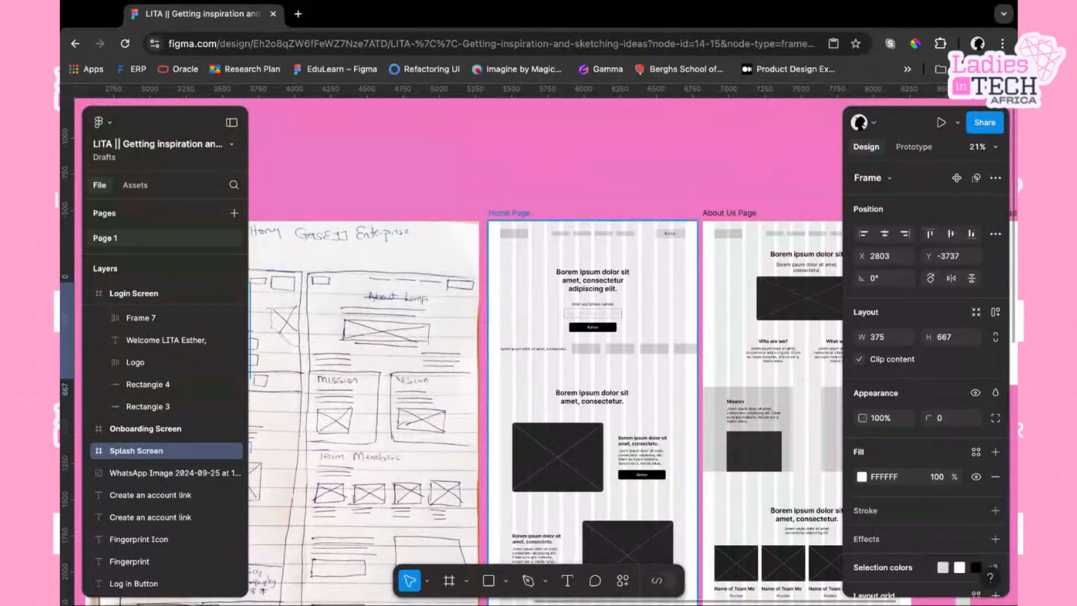
scroll(544, 392, "right", 3)
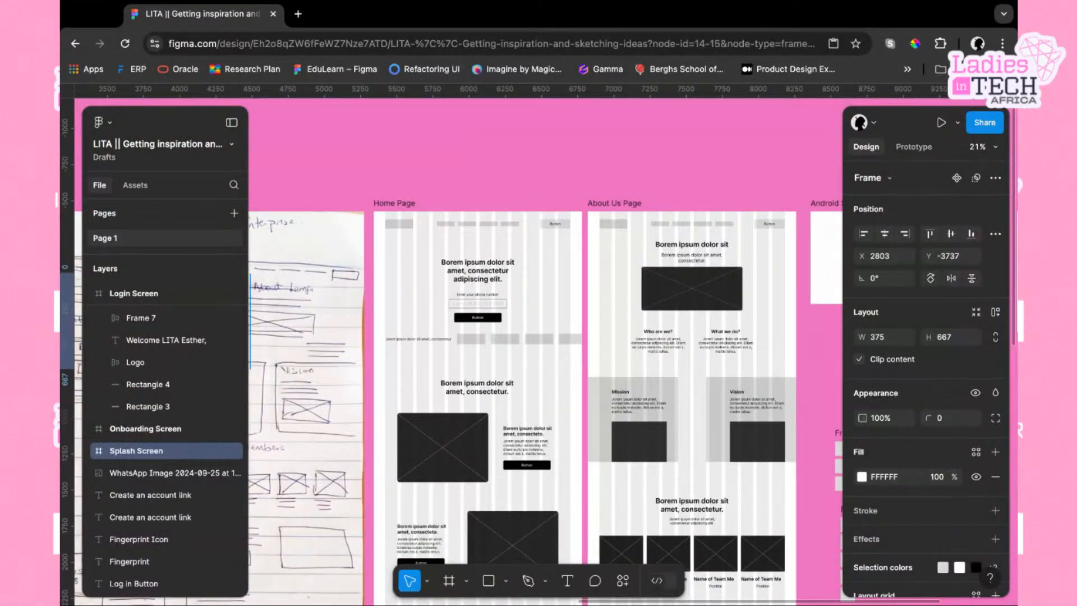
scroll(544, 393, "right", 5)
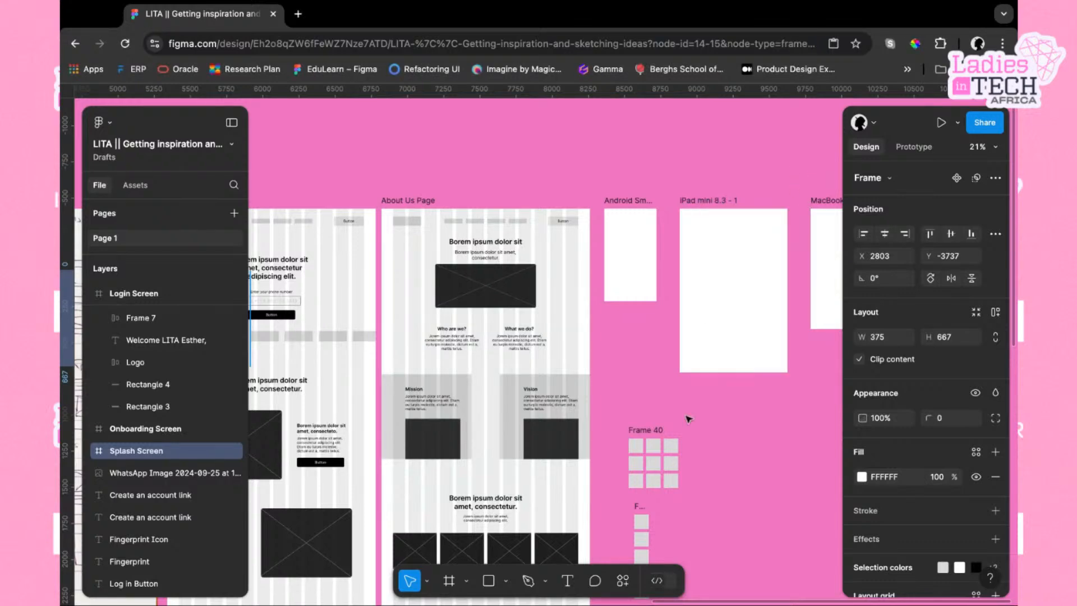
scroll(689, 419, "down", 1)
scroll(689, 419, "down", 5)
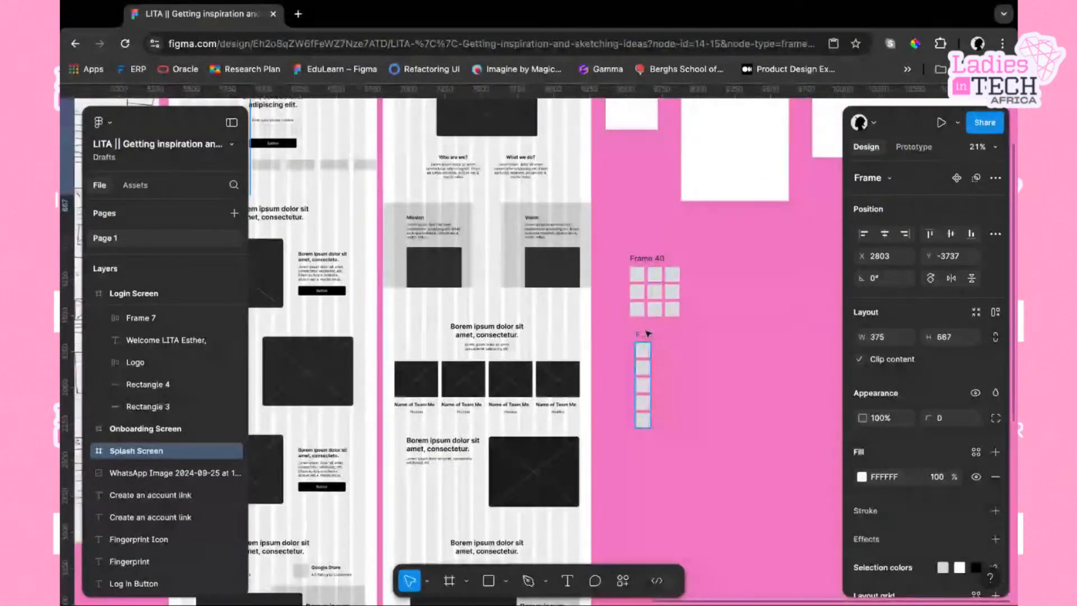
left_click(678, 310)
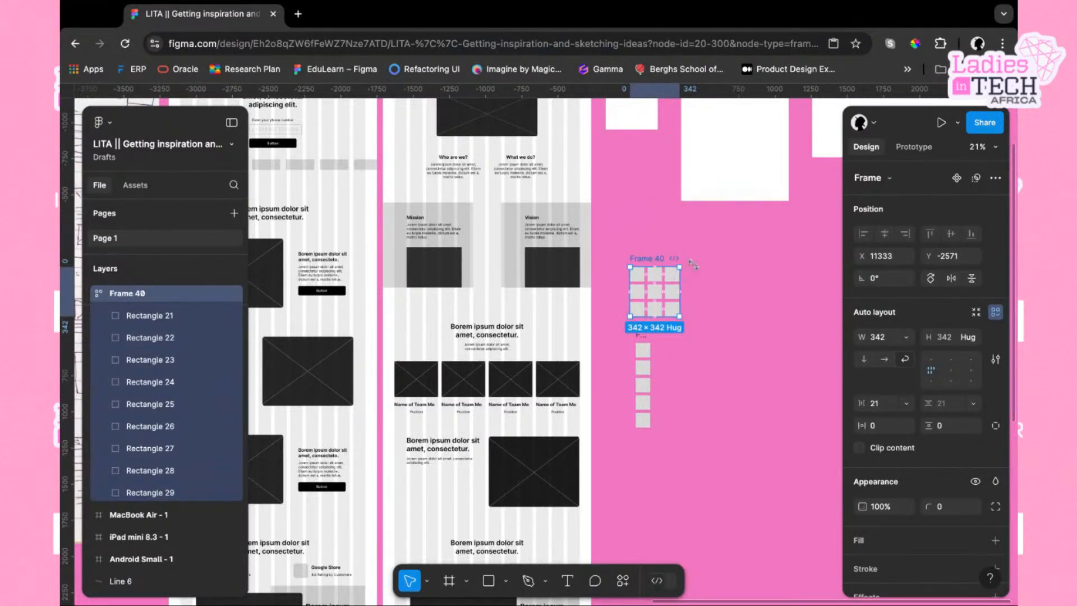
key("ctrl+d")
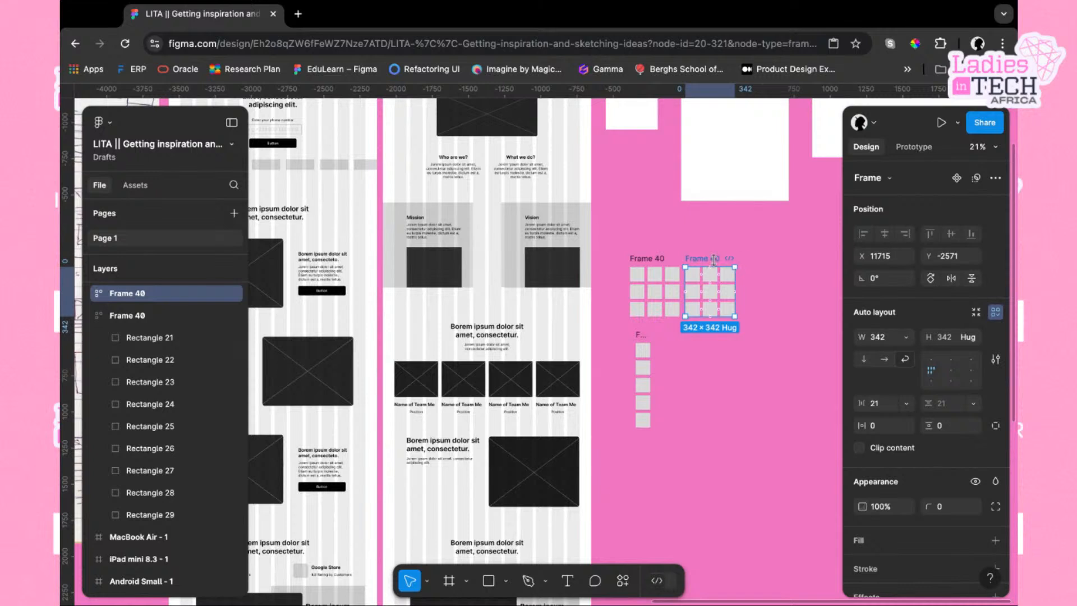
key("Delete")
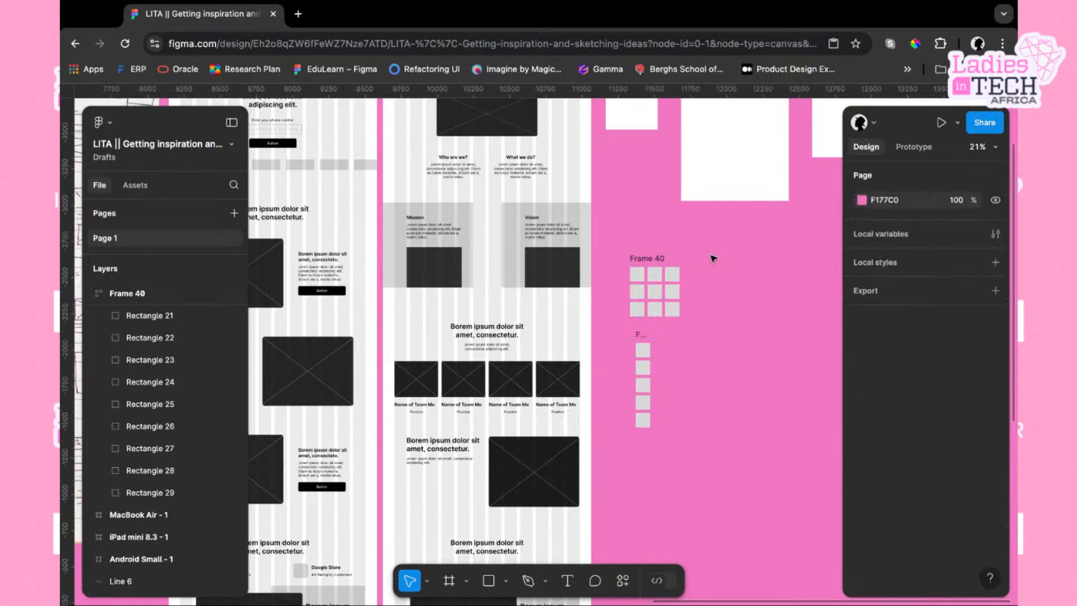
Duplicate the last rectangle in Frame 40 four times so the wrapping grid grows by new rows
left_click(674, 279)
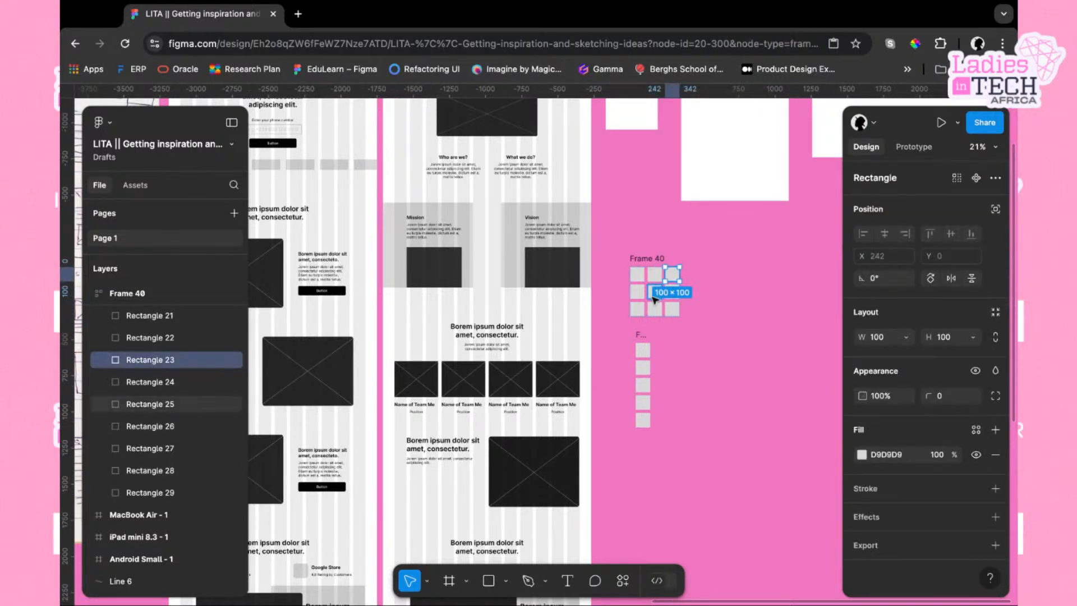
left_click(655, 294)
left_click(637, 291)
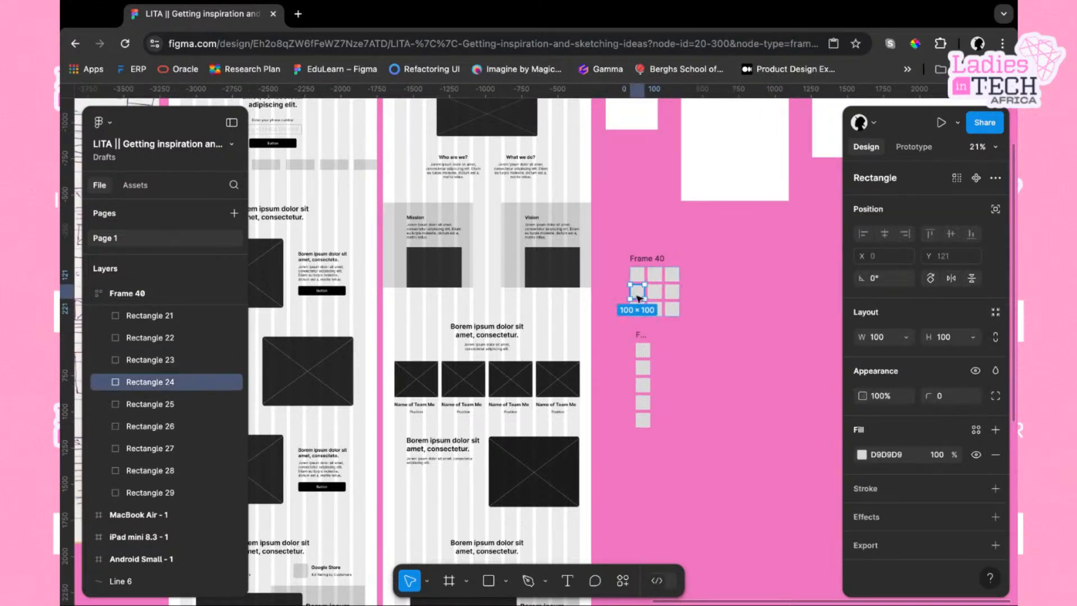
left_click(673, 310)
scroll(672, 312, "up", 3)
scroll(619, 257, "up", 2)
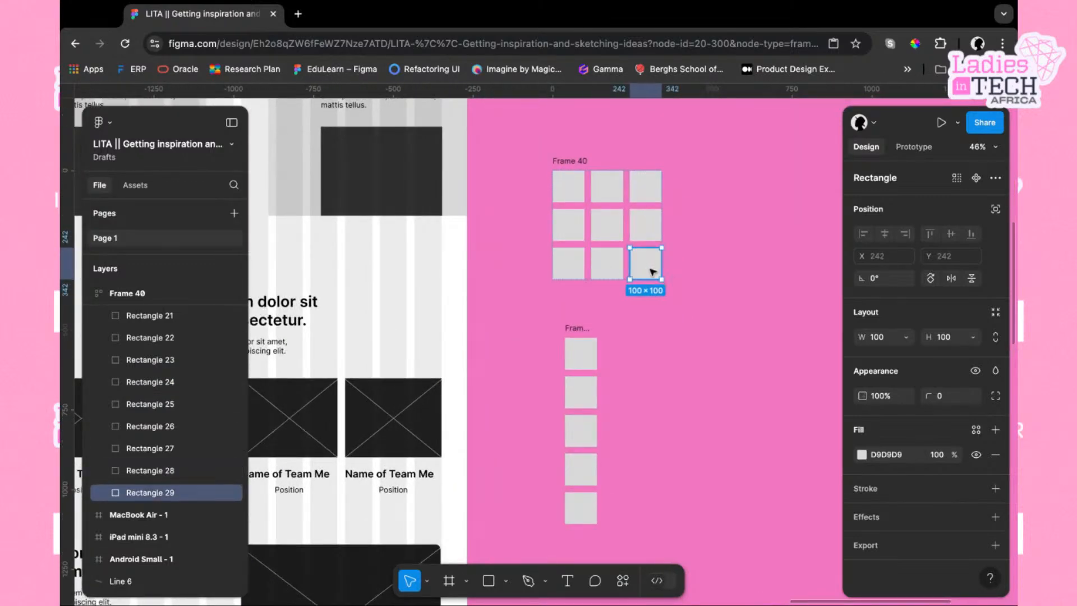
key("ctrl+d")
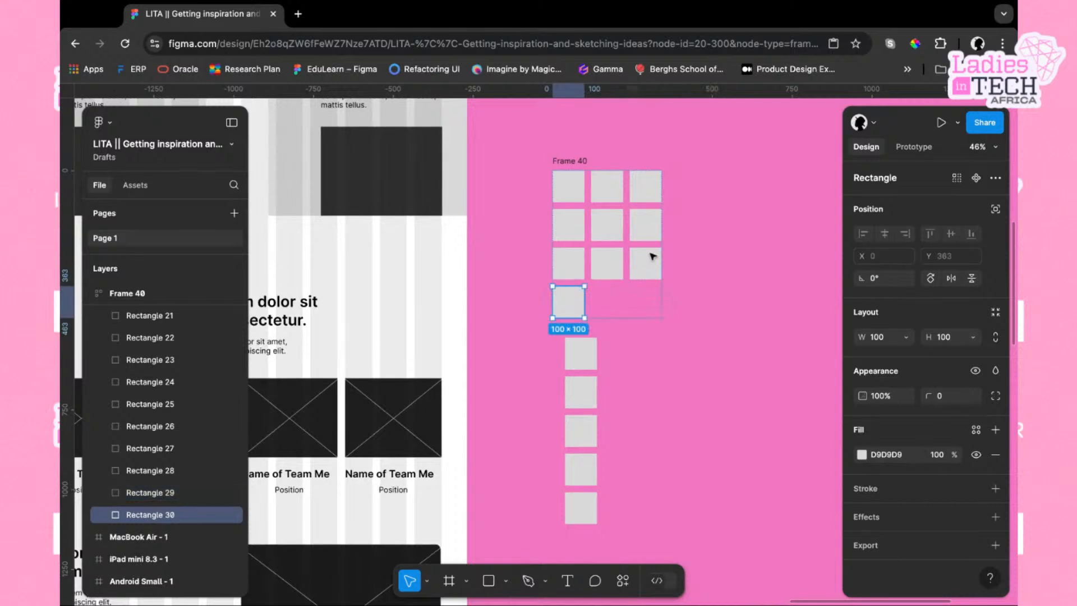
key("ctrl+d")
key("ctrl+d")
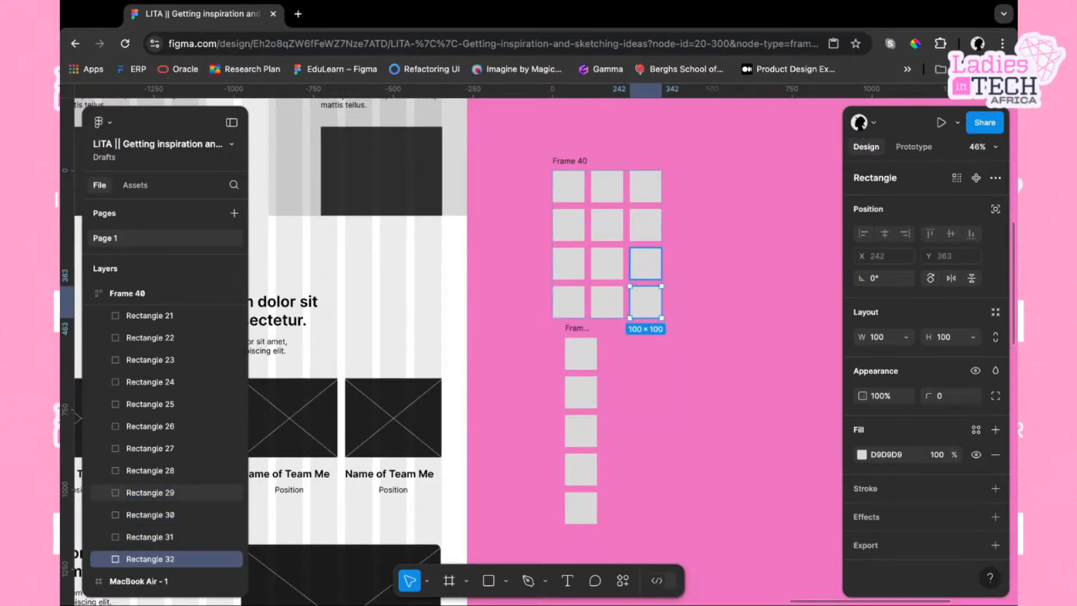
key("ctrl+d")
left_click(709, 404)
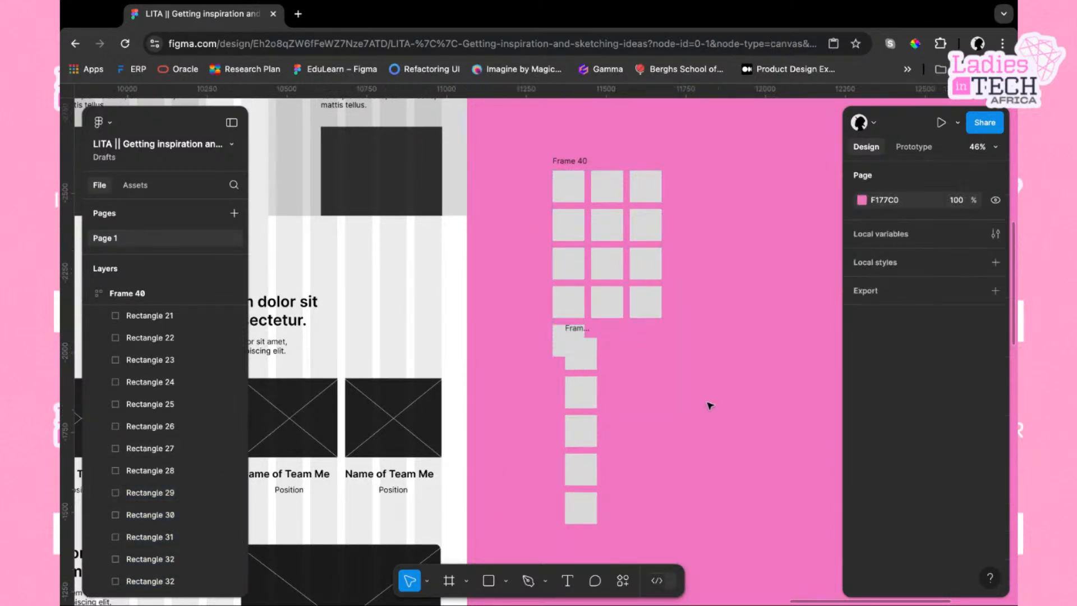
Move the vertical stack frame down below Frame 40 so it no longer overlaps the grid
left_click_drag(583, 330, 571, 391)
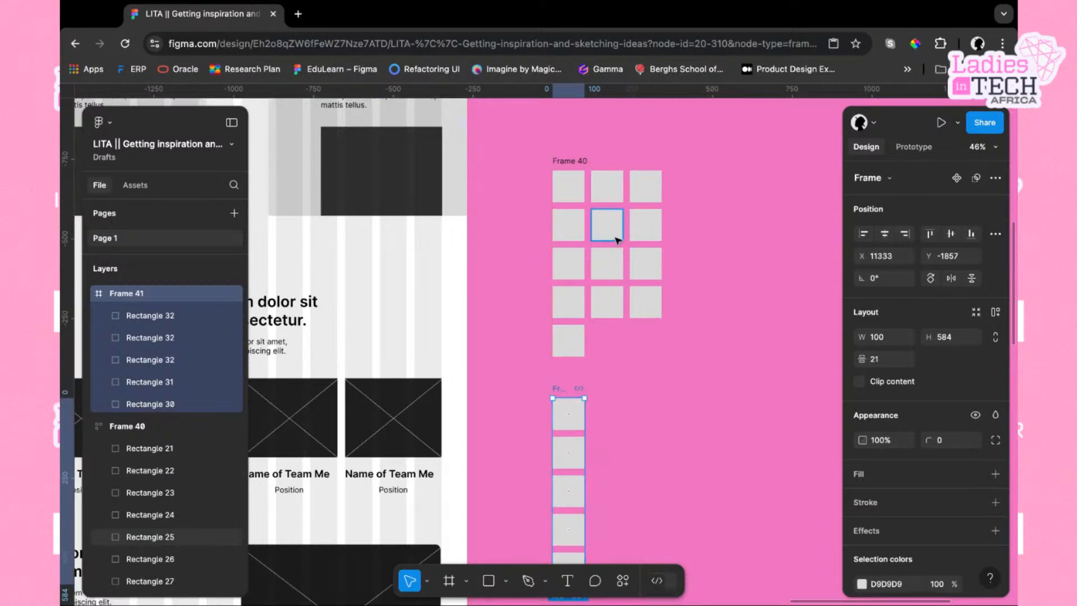
left_click(608, 302)
left_click(654, 309)
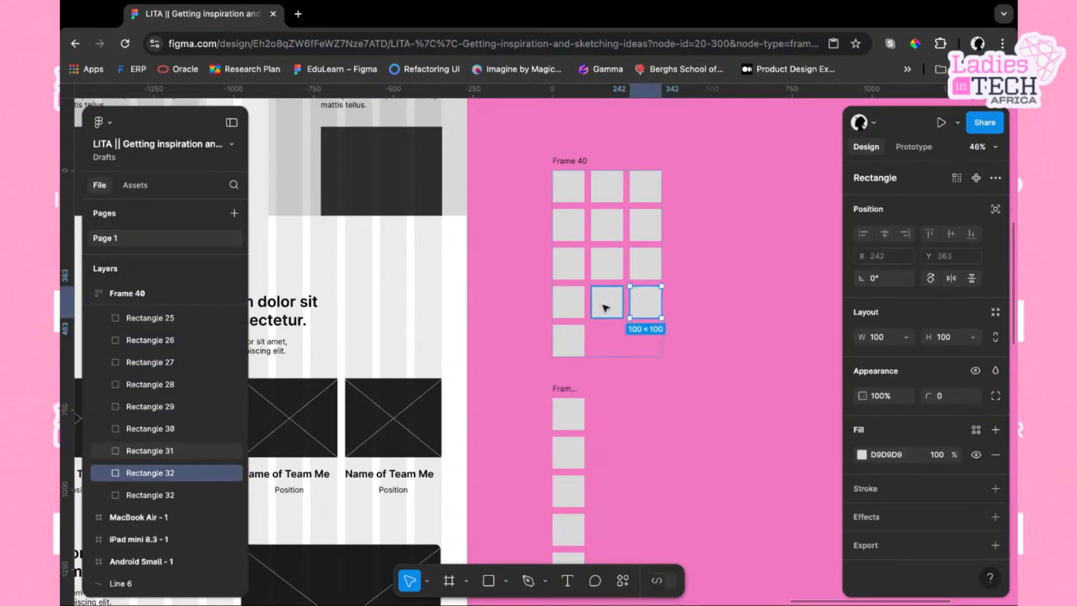
left_click(575, 307)
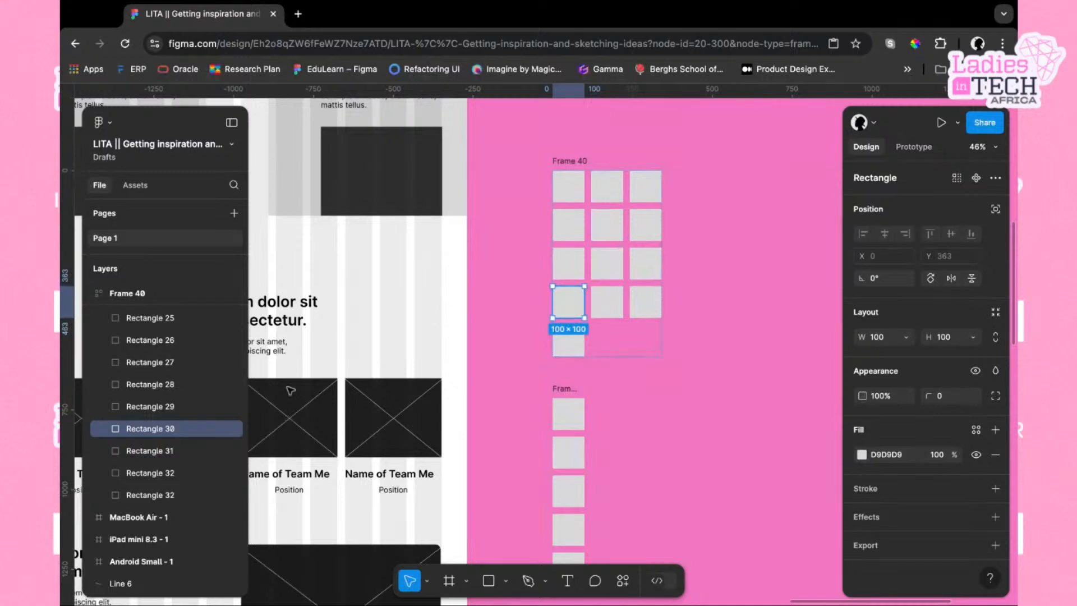
left_click(61, 532)
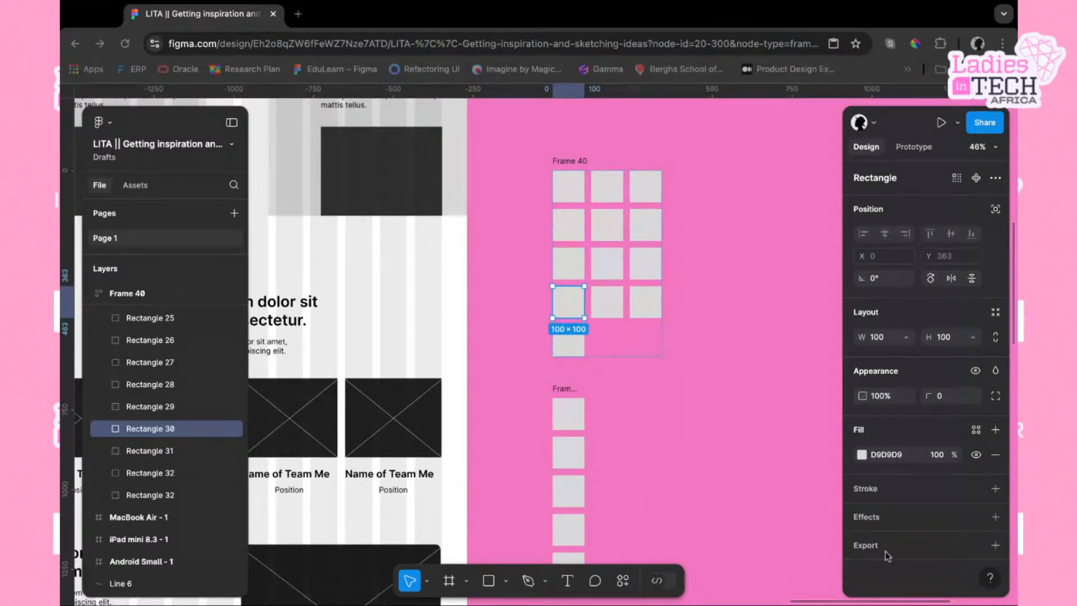
left_click(724, 426)
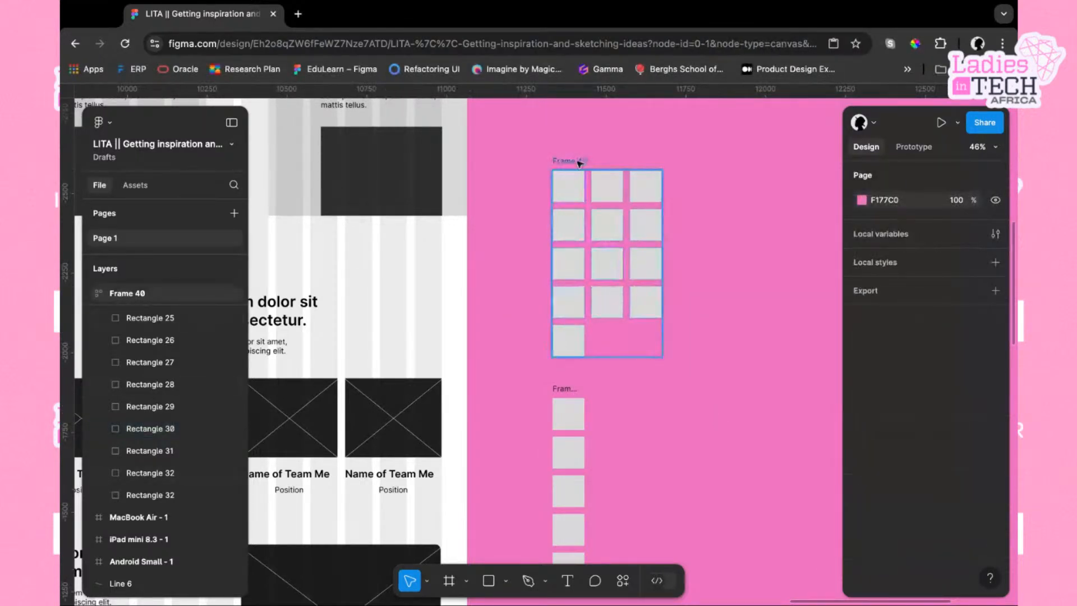
Shift Frame 40 slightly up and left, then duplicate its last rectangle twice to complete a fifth row of three
left_click(578, 162)
left_click_drag(576, 165, 545, 156)
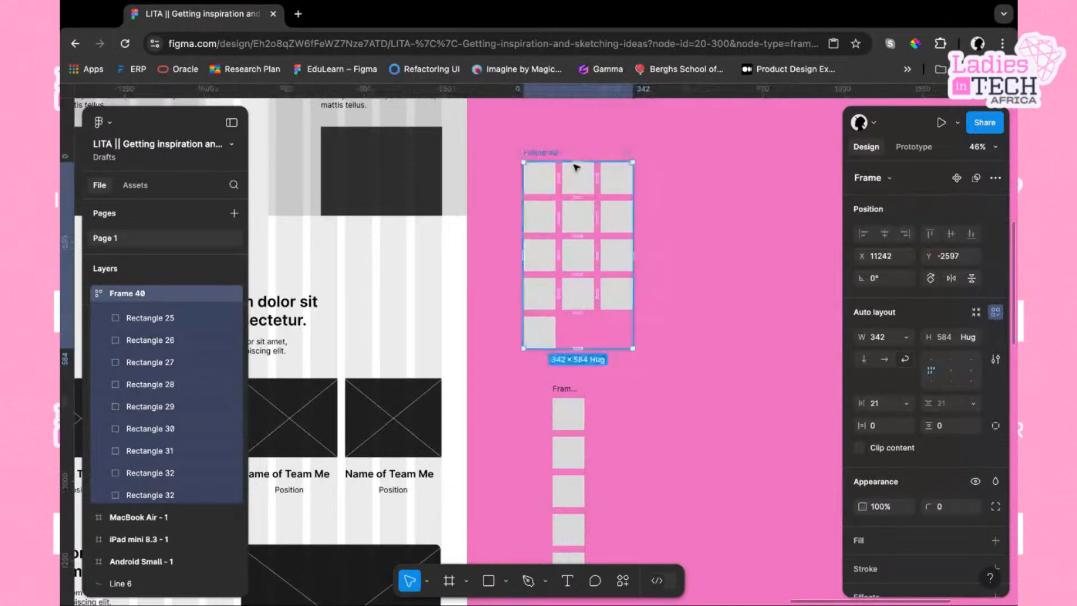
left_click(550, 340)
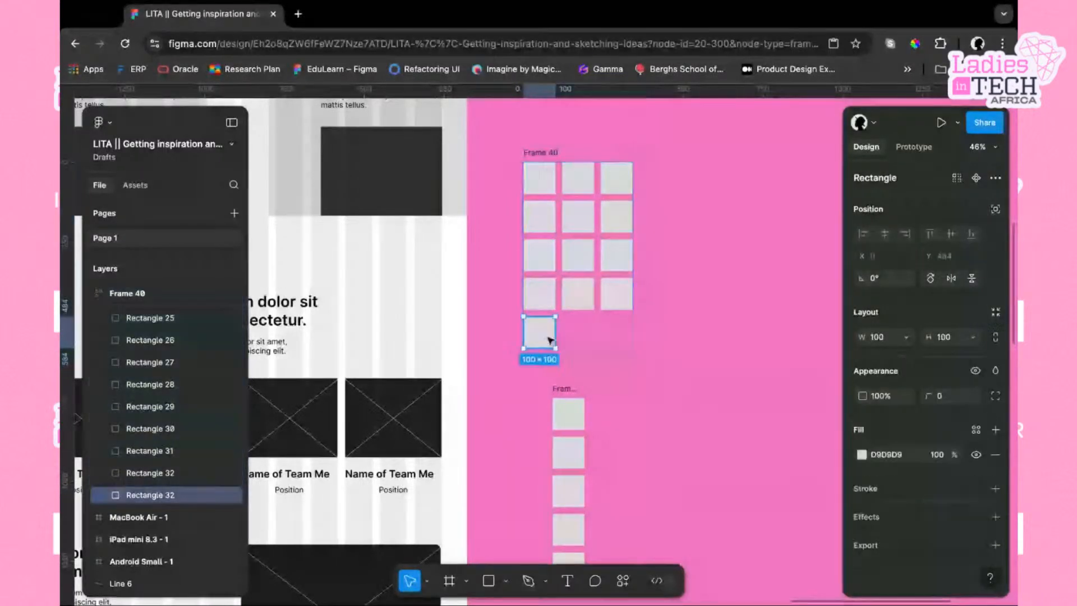
key("super+d")
key("super+d")
left_click(705, 296)
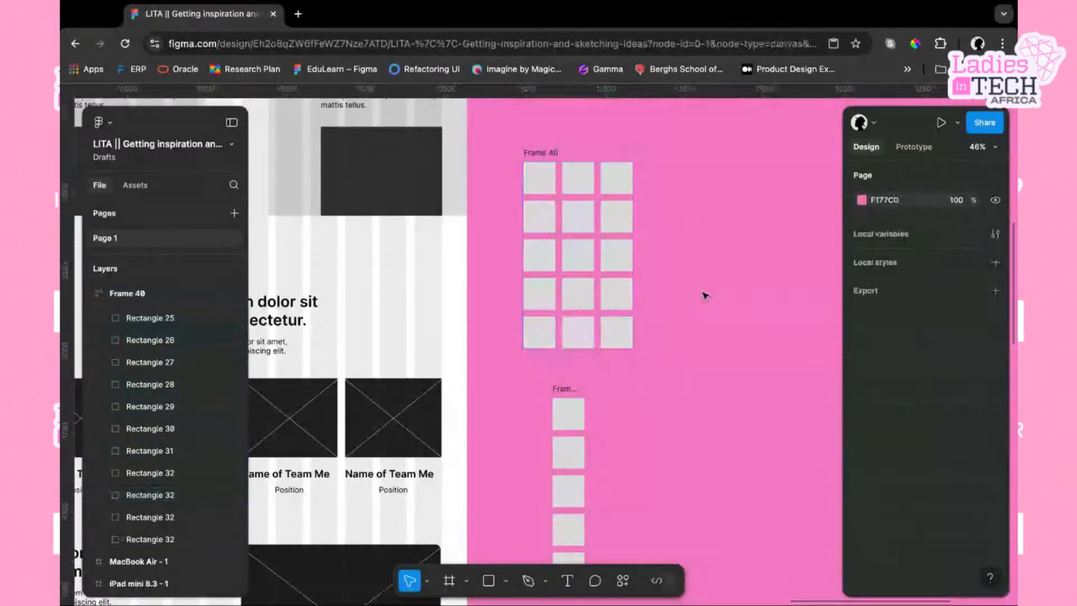
Draw a rectangle about 423 × 284 on the empty canvas beside Frame 40
scroll(705, 295, "right", 1)
scroll(706, 296, "right", 5)
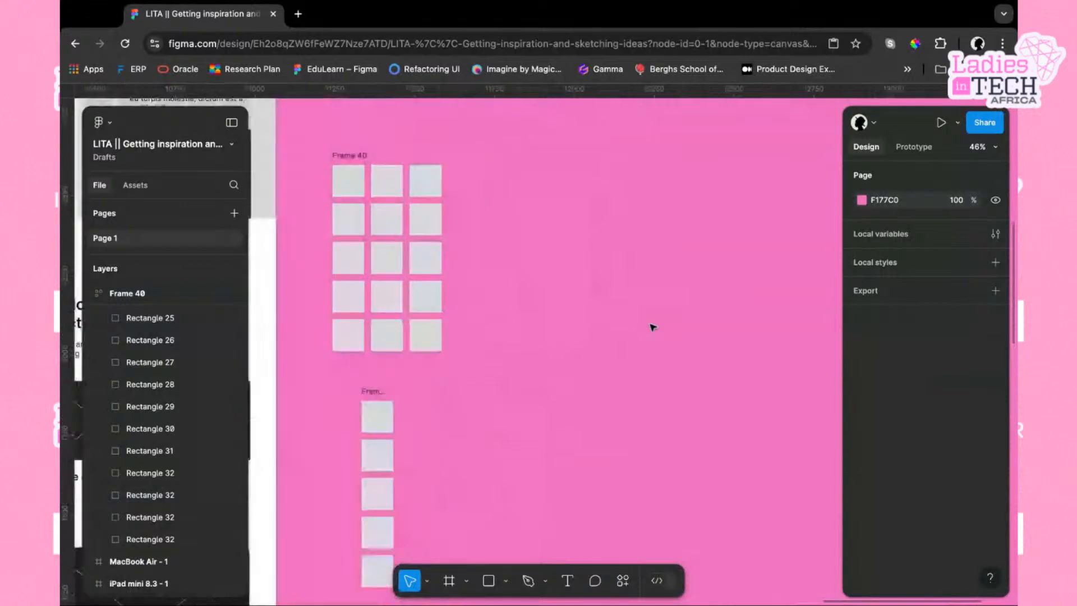
left_click(489, 580)
mouse_move(481, 278)
left_mouse_down()
mouse_move(600, 339)
mouse_move(617, 369)
left_mouse_up()
scroll(645, 352, "down", 1)
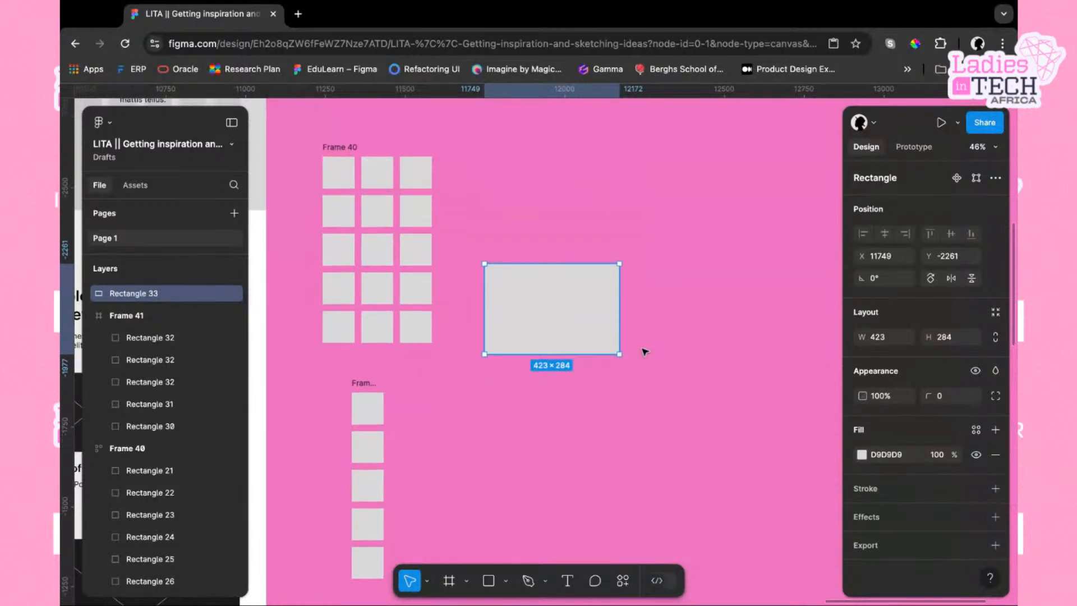
left_click(639, 328)
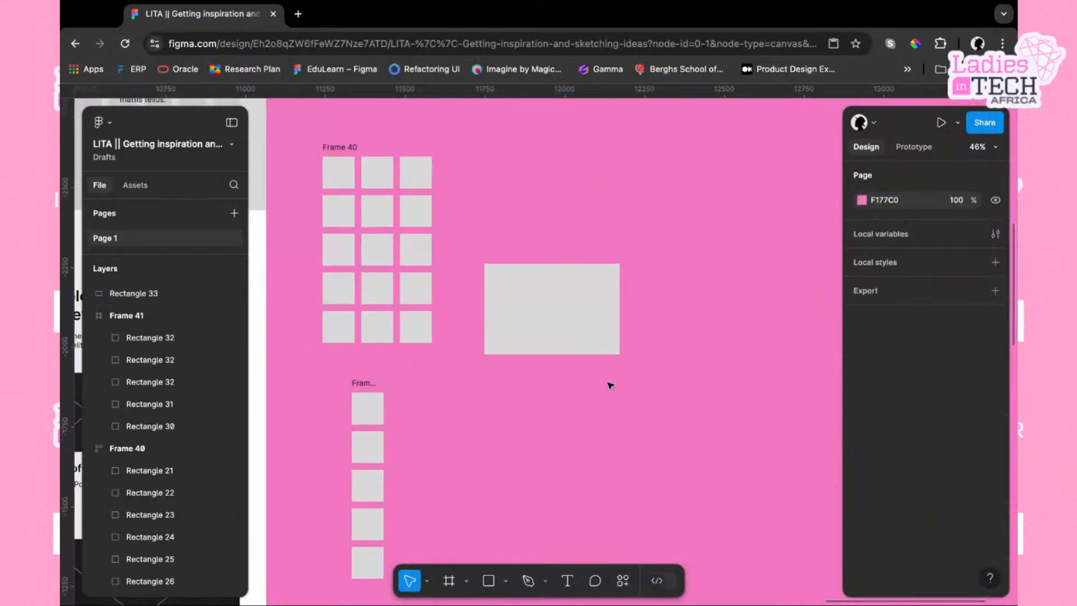
Draw a small triangle polygon about 49 × 50 inside the rectangle and set its fill to 9E9E9E
left_click(506, 581)
left_click(538, 513)
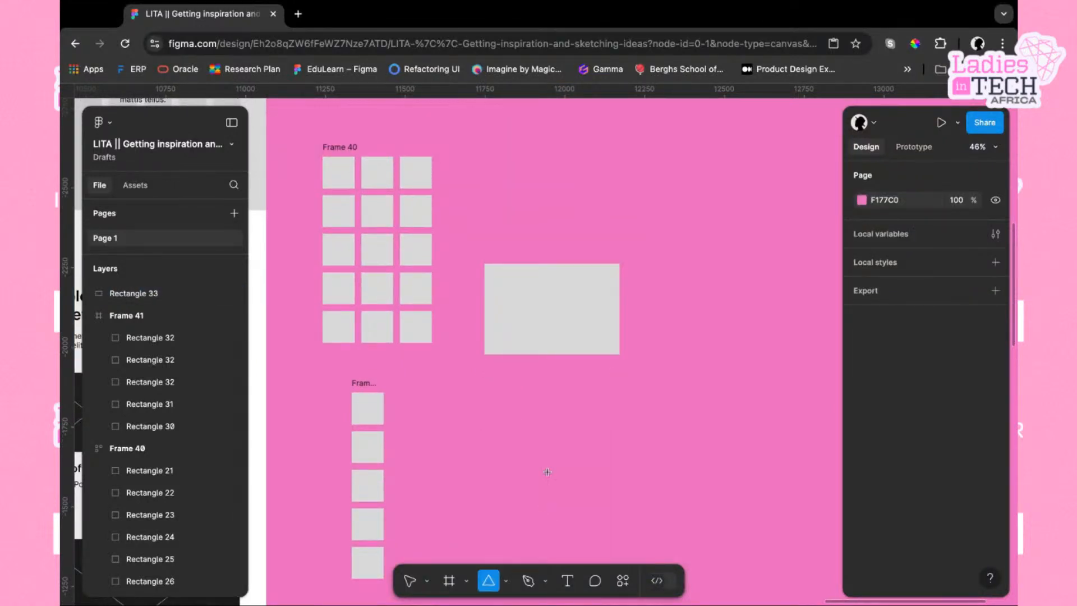
mouse_move(552, 298)
left_mouse_down()
mouse_move(537, 286)
mouse_move(552, 301)
left_mouse_up()
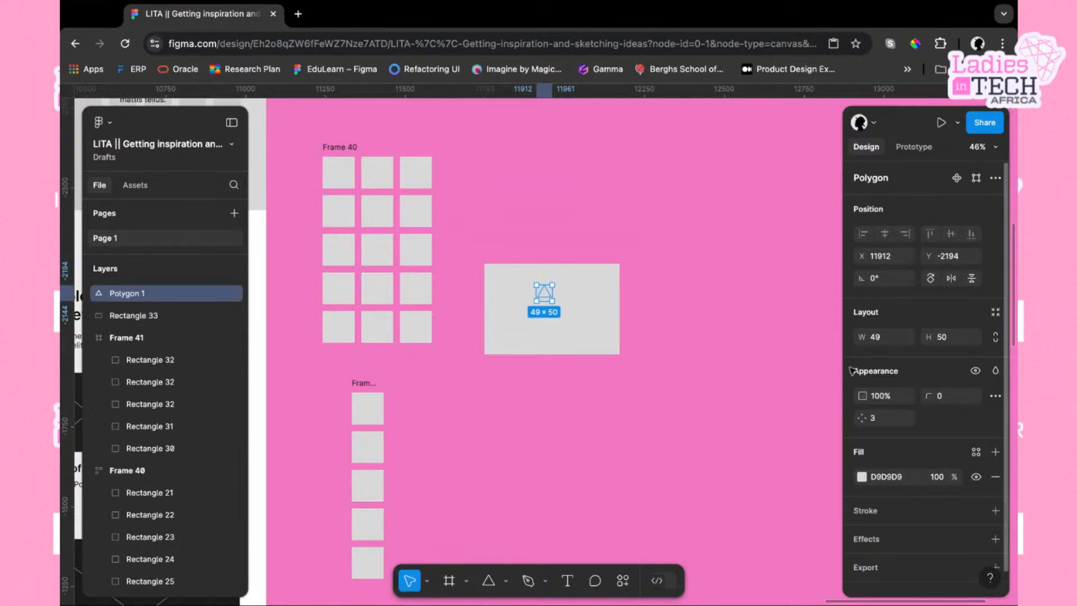
left_click(863, 477)
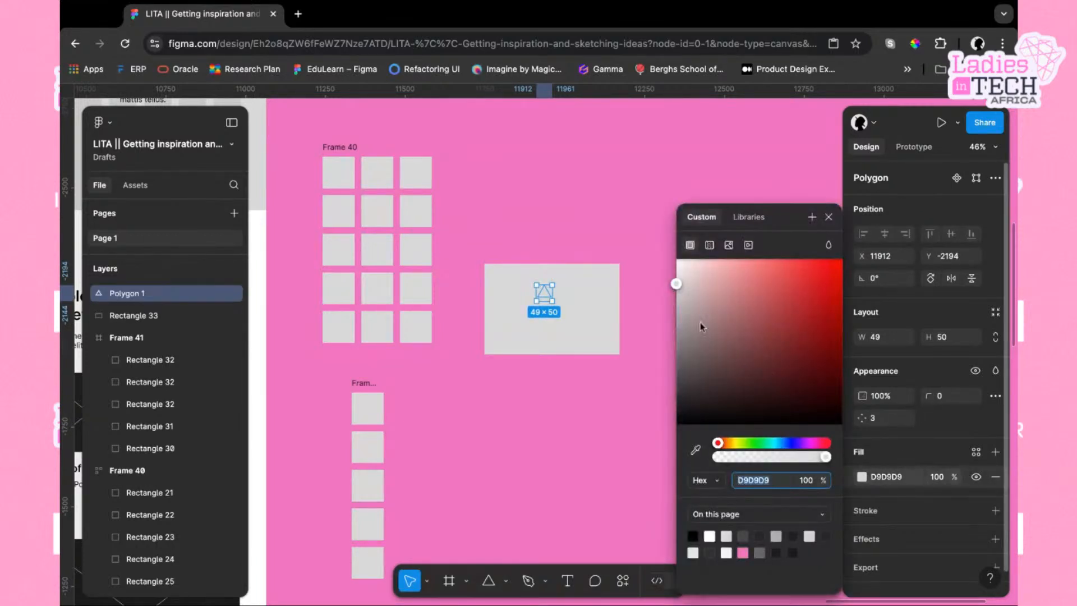
left_click_drag(676, 284, 676, 316)
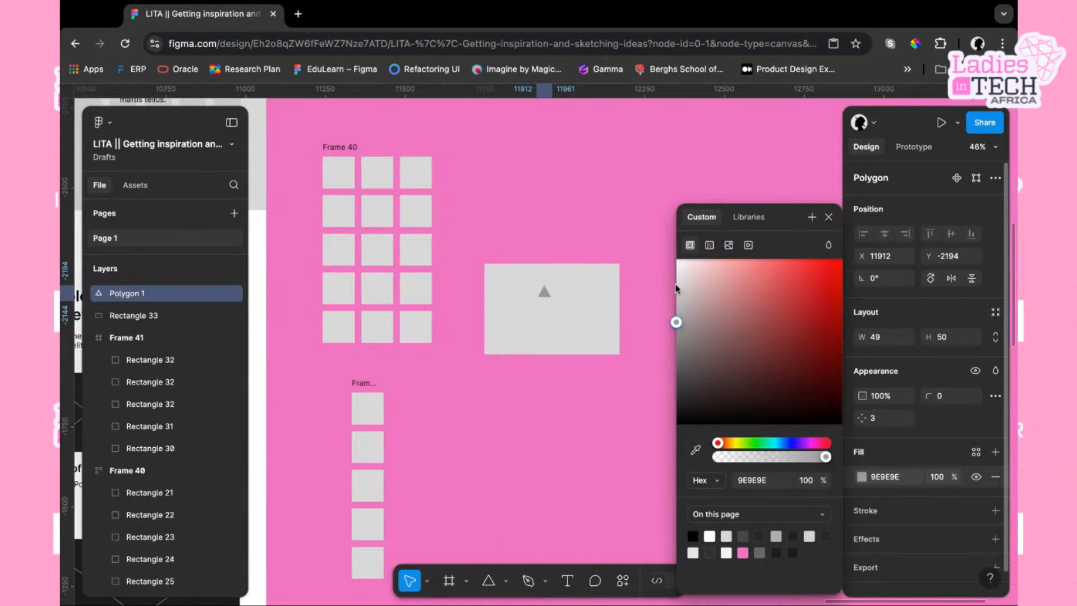
left_click(587, 313)
Duplicate the triangle and move the copy to the rectangle's lower-right corner
left_click(547, 296)
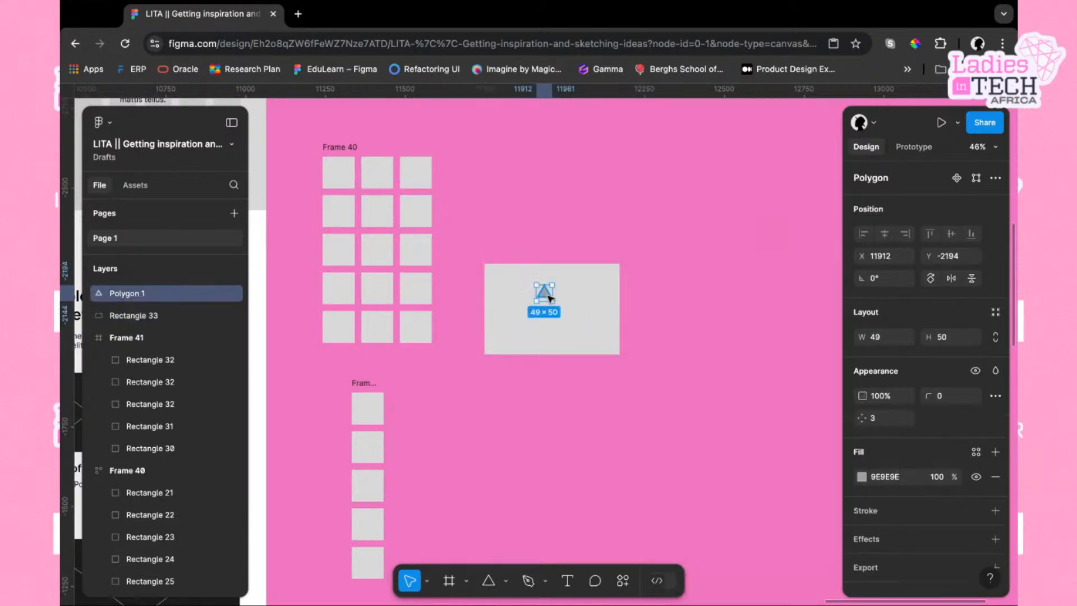
key("super+d")
left_click_drag(548, 296, 600, 334)
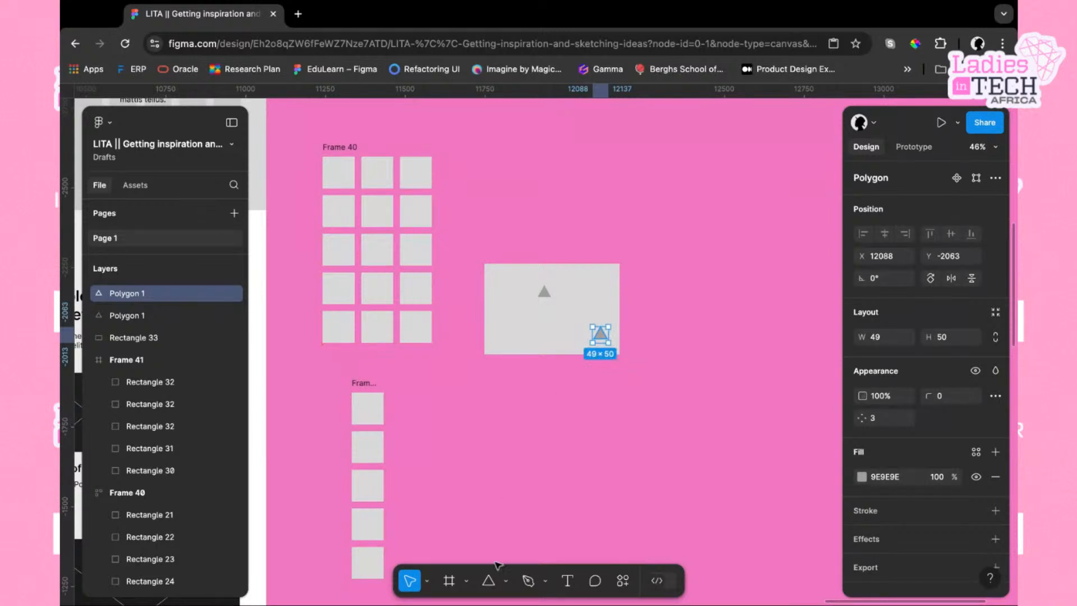
Place a 100 × 100 circle with the Ellipse tool in the rectangle's lower-left area
left_click(505, 581)
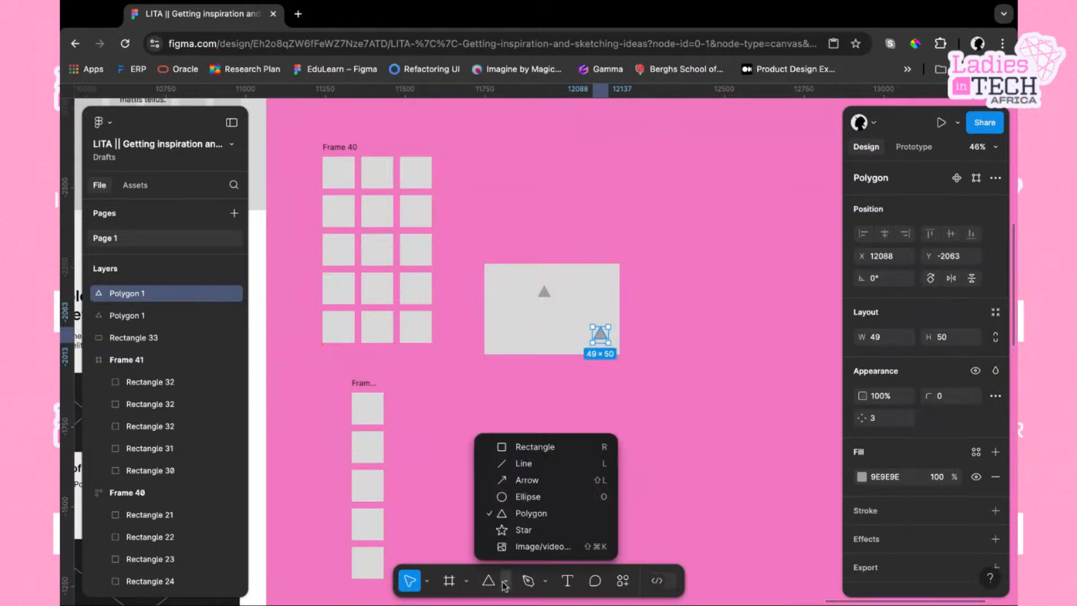
left_click(533, 497)
left_click(512, 328)
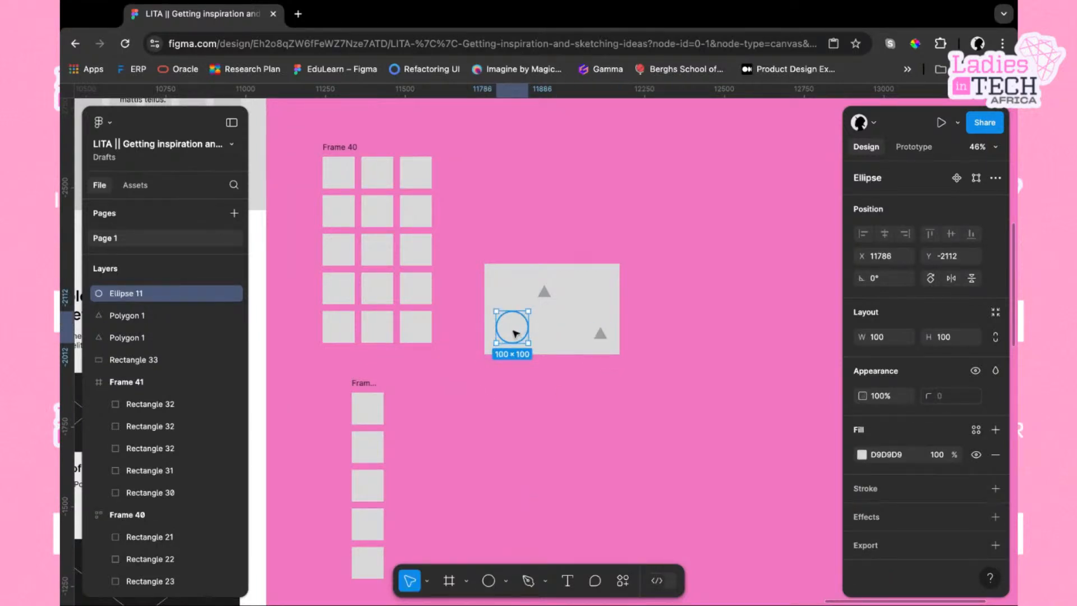
left_click_drag(528, 343, 518, 335)
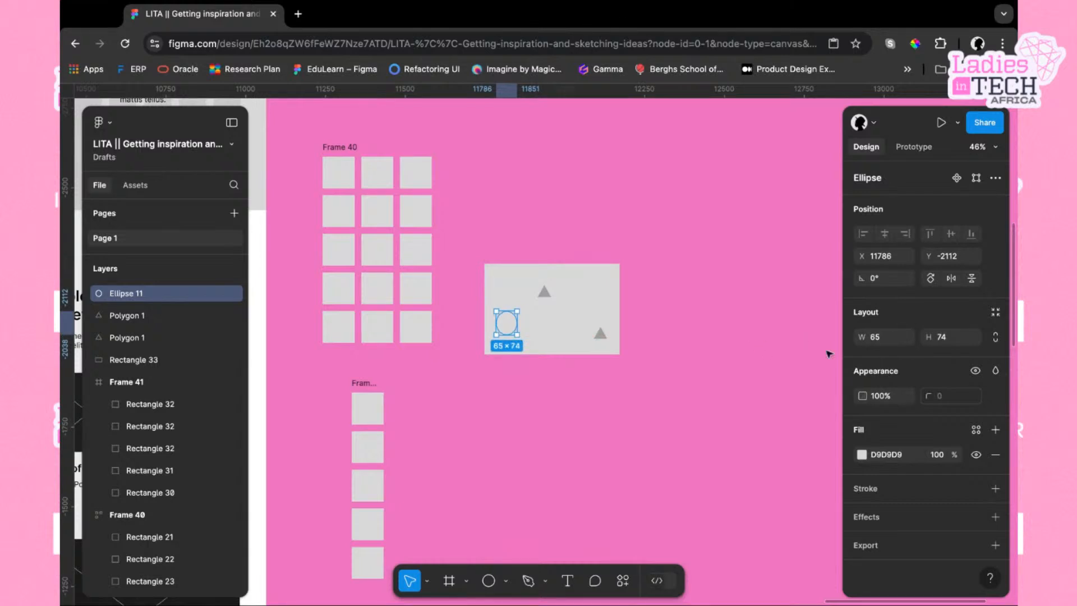
key("ctrl+z")
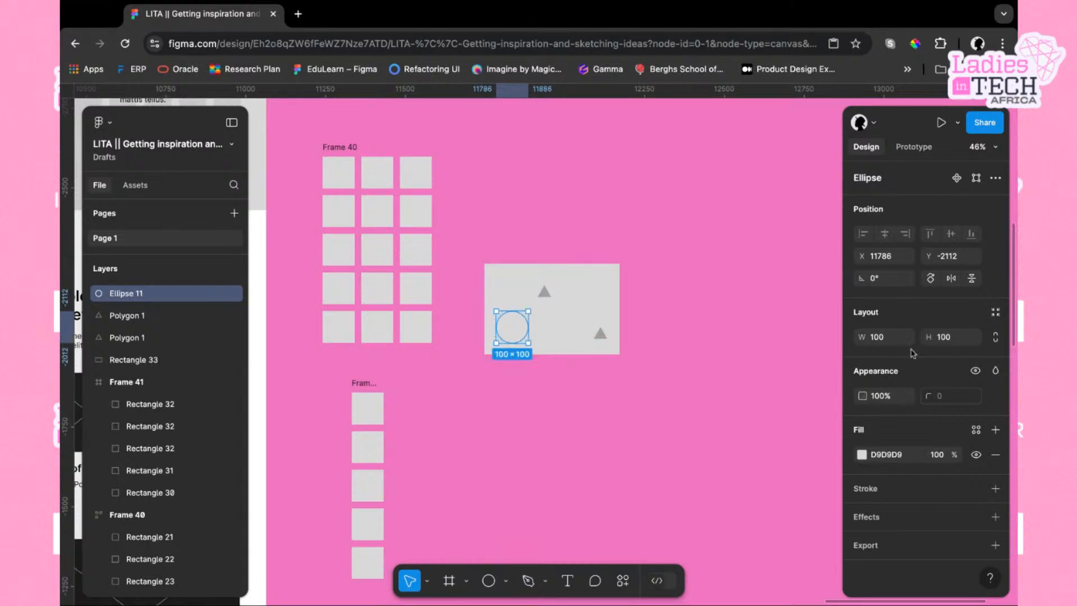
Lock the circle's proportions, set its size to 80 × 80, and fill it with the dark grey 474747 swatch
left_click(995, 337)
key("BackSpace")
key("BackSpace")
key("BackSpace")
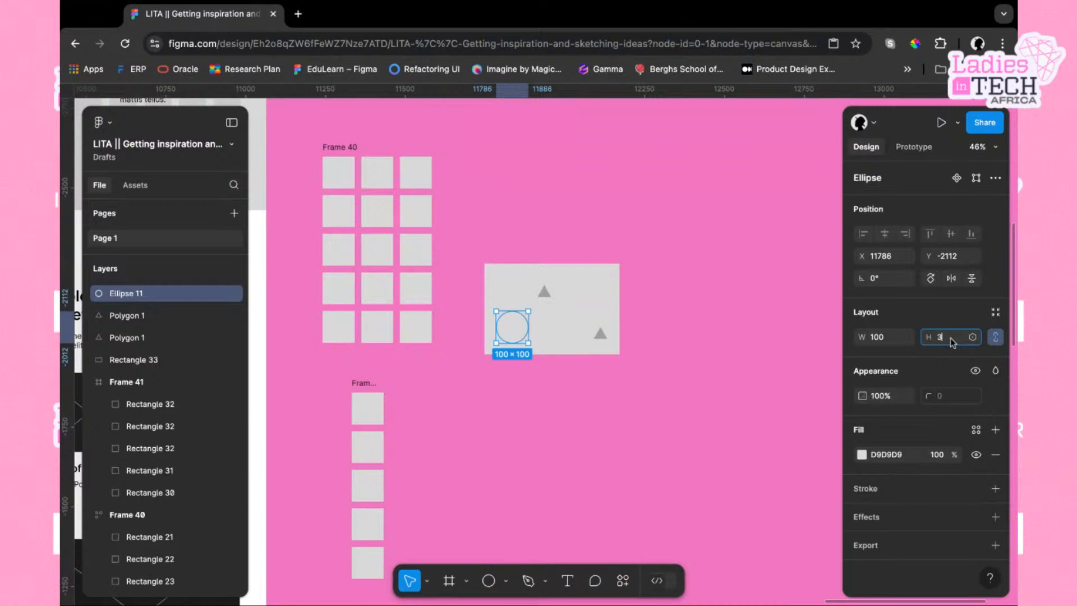
type("80")
key("Return")
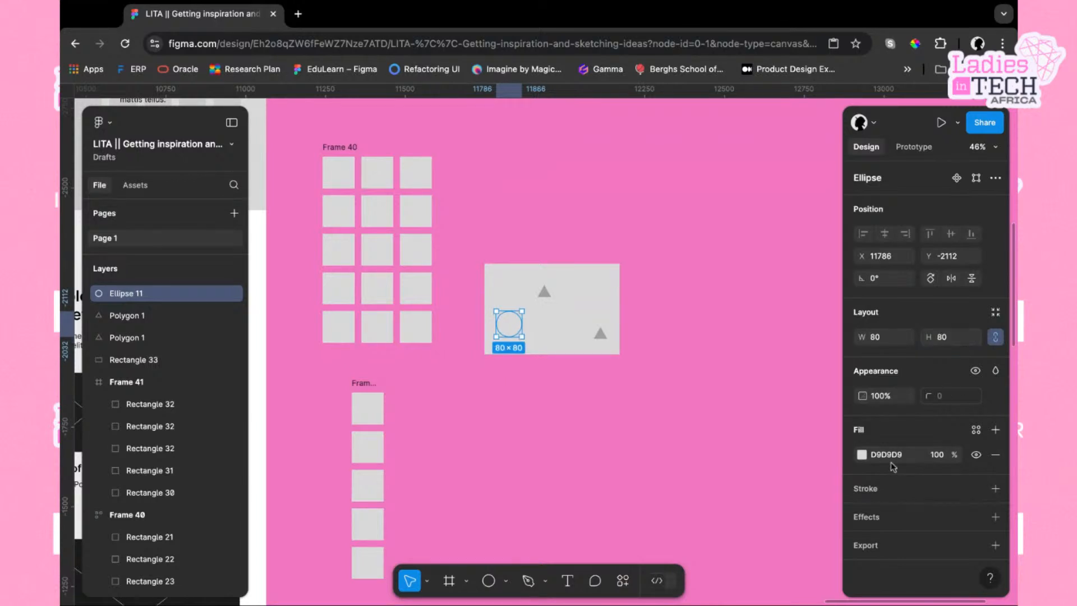
left_click(862, 455)
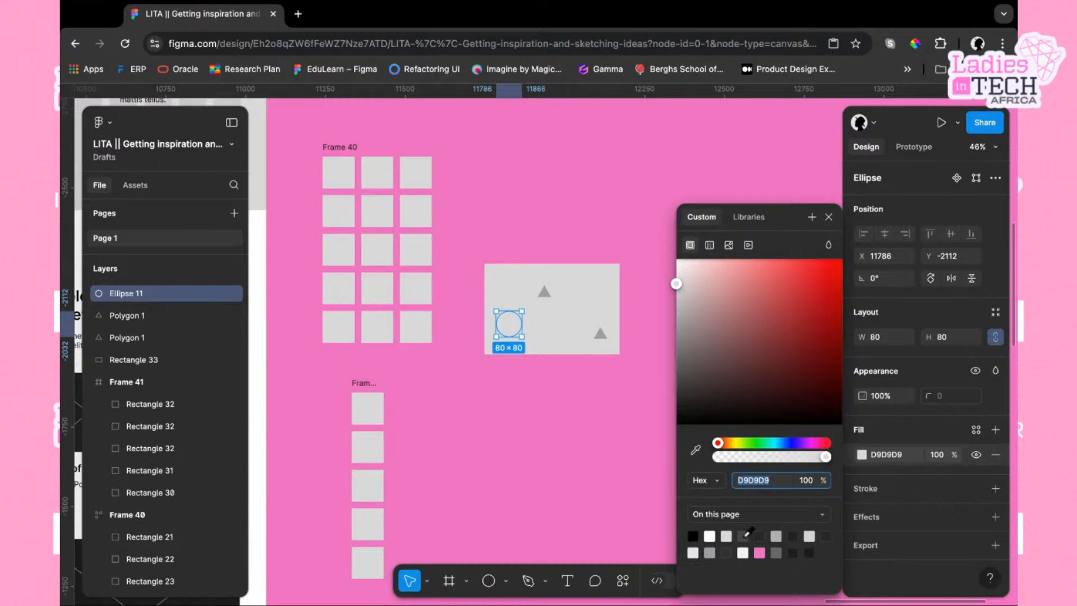
left_click(743, 536)
Select the rectangle with its triangles and circle and wrap the selection in a plain frame
left_click(570, 333)
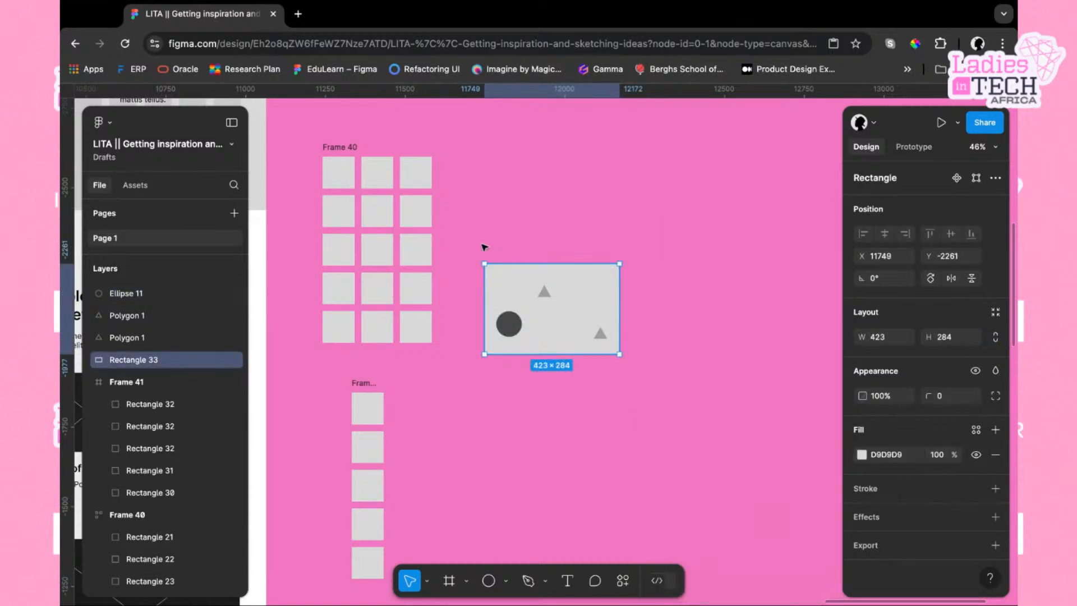
left_click_drag(461, 241, 621, 371)
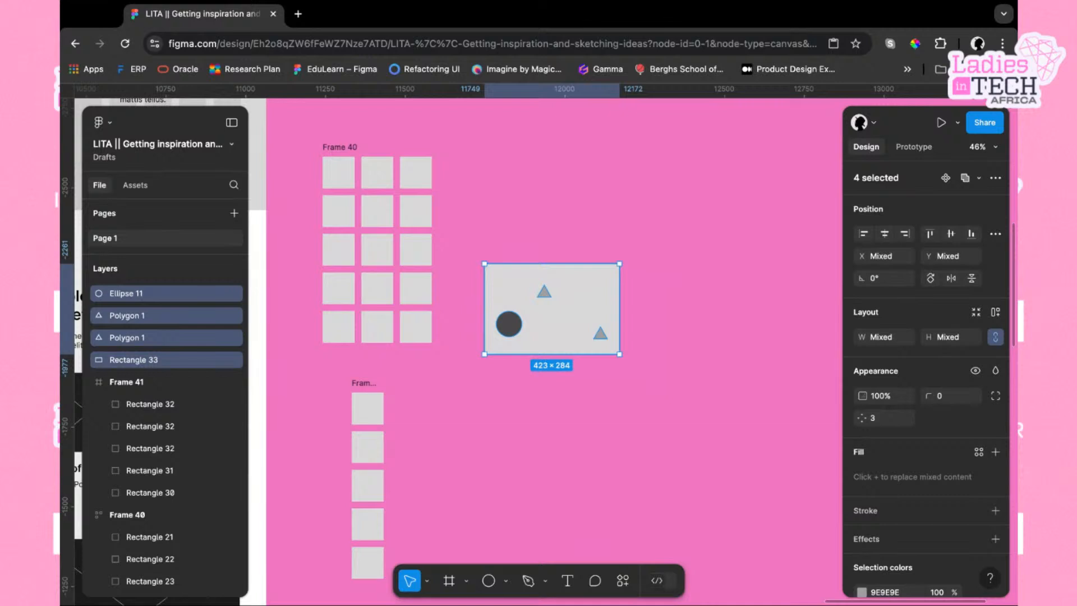
key("shift+a")
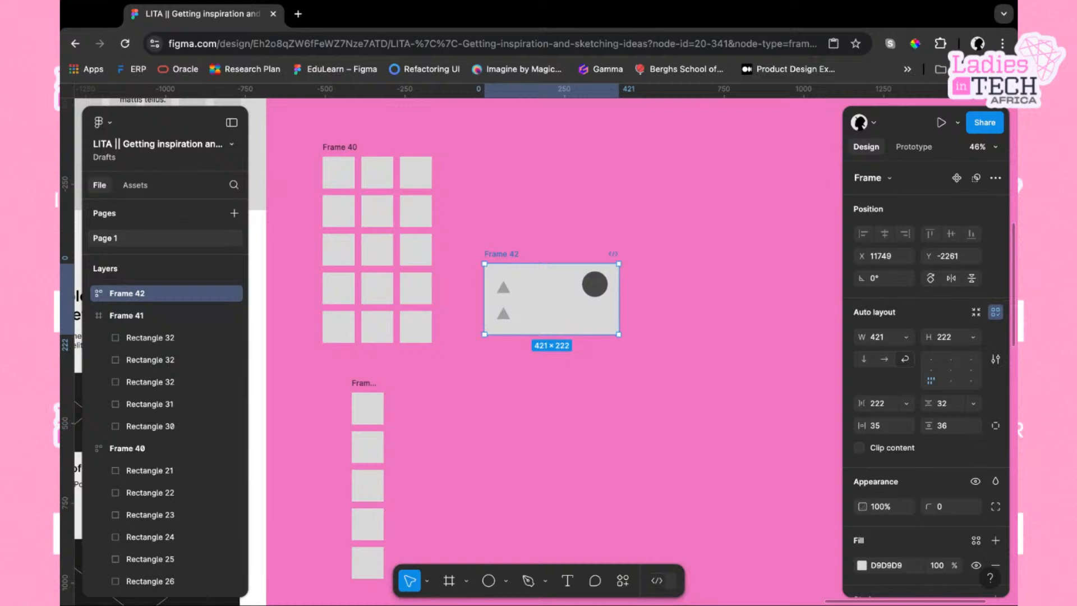
key("ctrl+z")
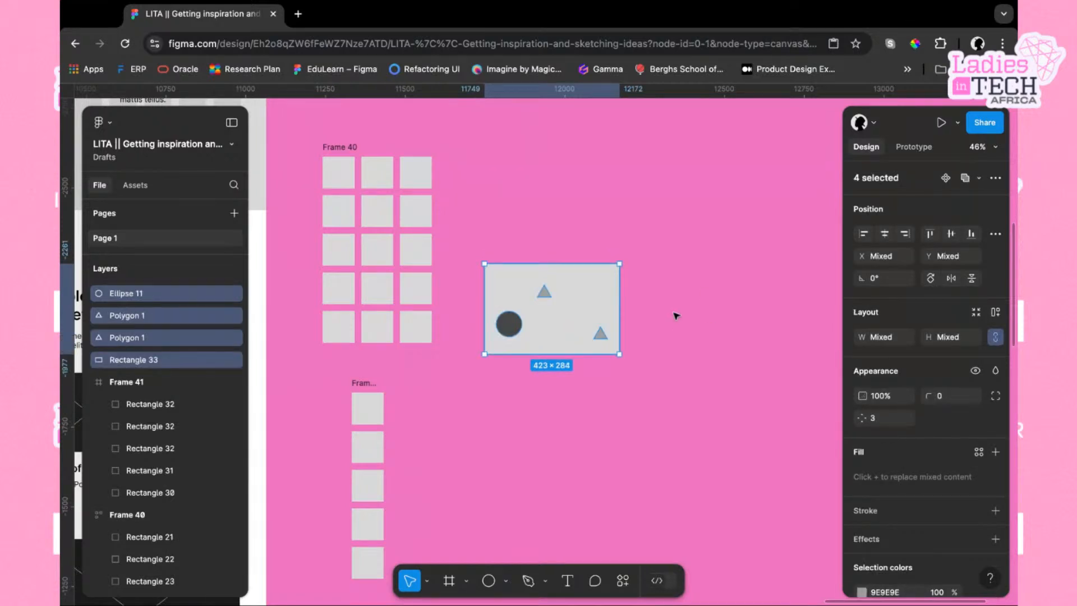
right_click(573, 307)
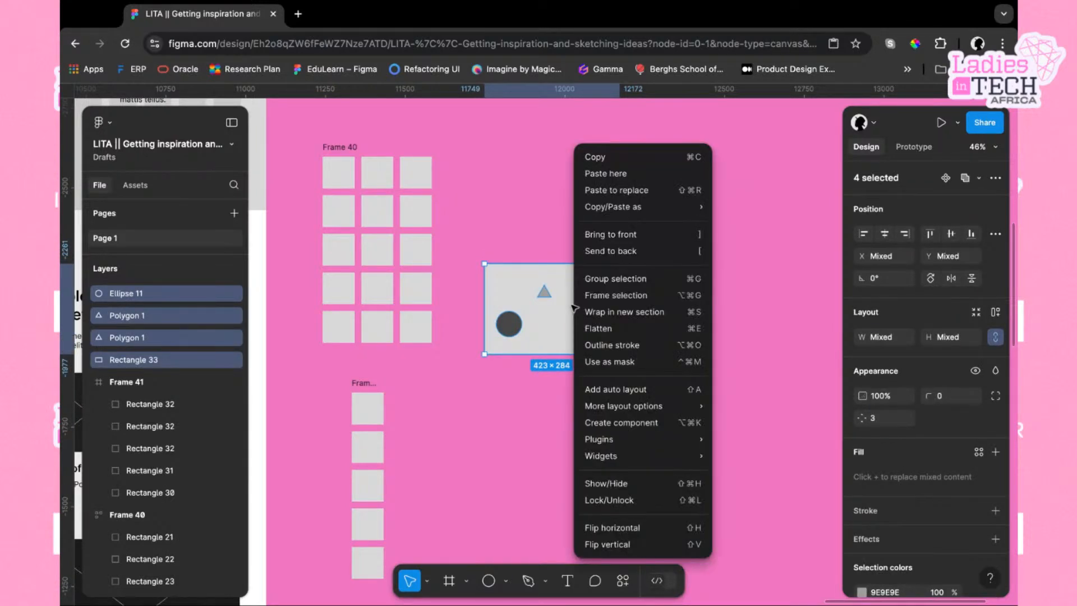
left_click(578, 296)
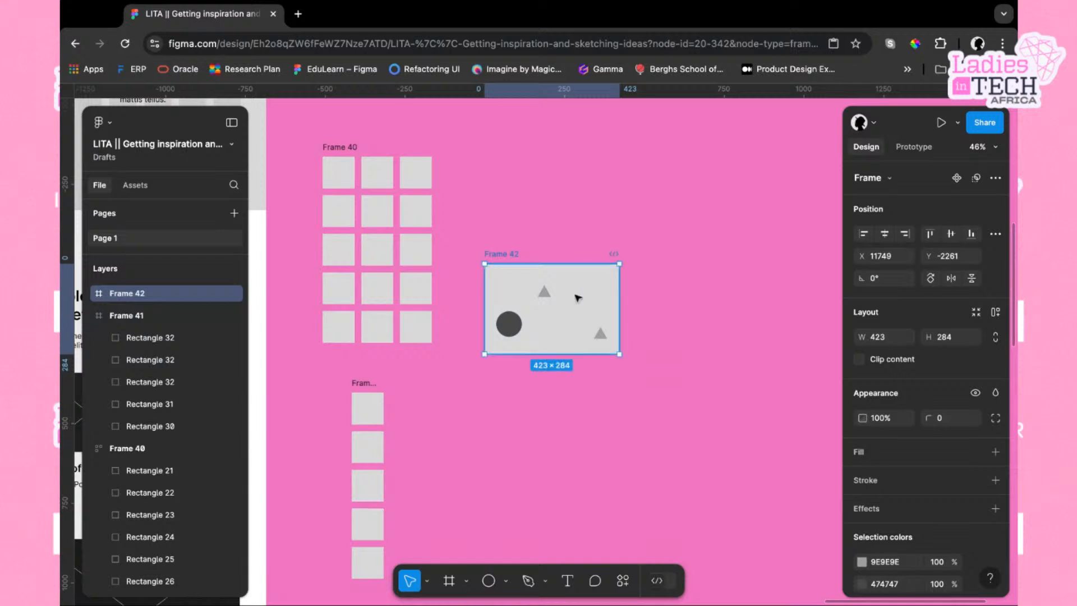
Nudge both triangles slightly inside Frame 42
left_click(548, 297)
mouse_move(550, 297)
left_mouse_down()
mouse_move(561, 322)
mouse_move(583, 300)
mouse_move(561, 297)
left_mouse_up()
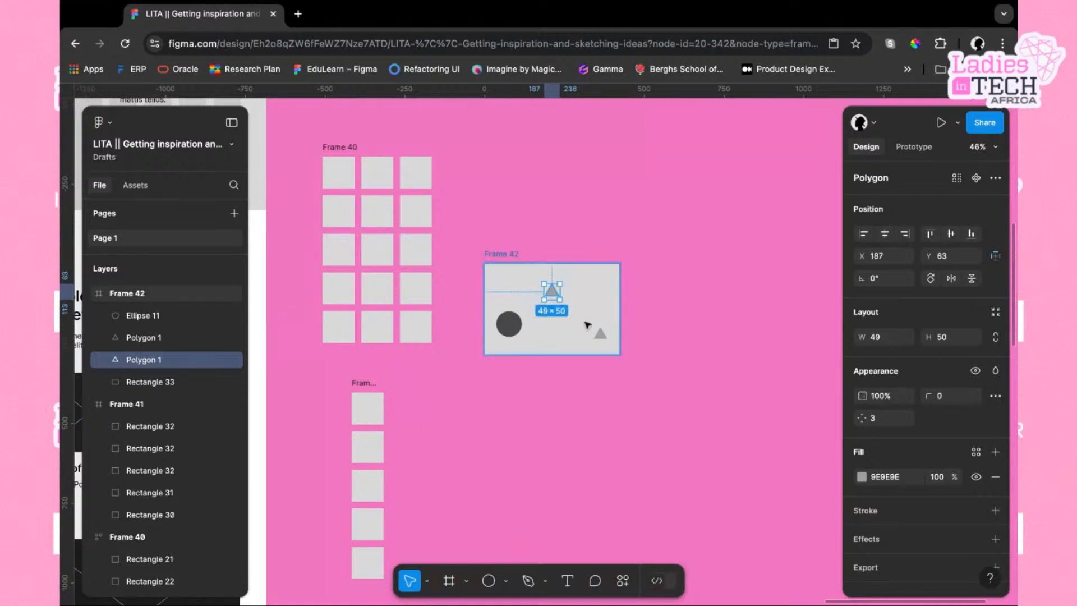
left_click_drag(604, 351, 604, 340)
left_click_drag(605, 341, 602, 341)
Rearrange Frame 42's shapes: circle to the left, one triangle top-right, the other triangle bottom-centre
mouse_move(511, 327)
left_mouse_down()
mouse_move(507, 316)
mouse_move(511, 326)
left_mouse_up()
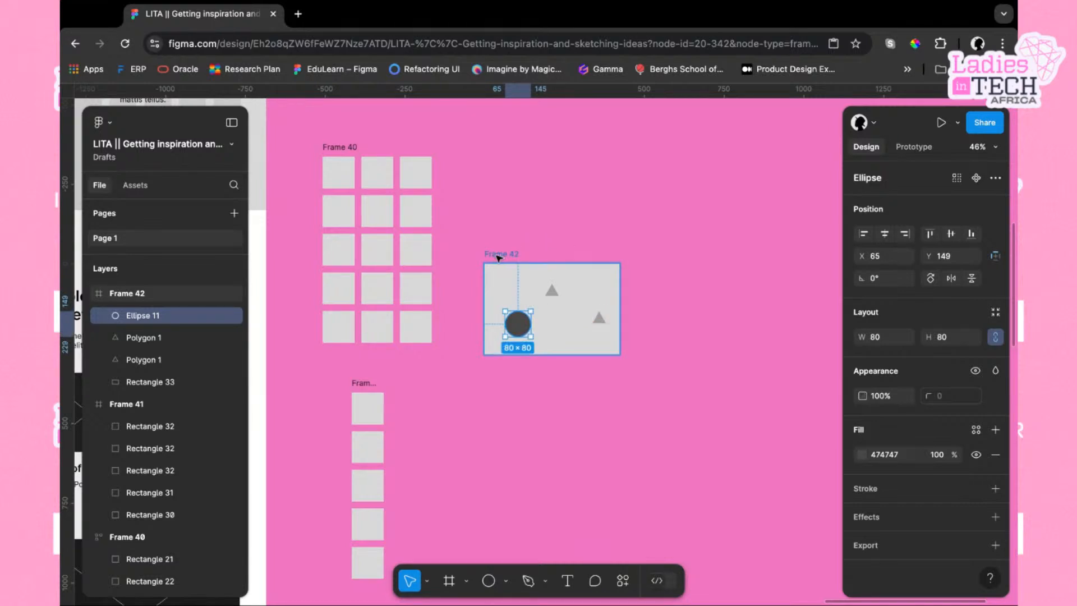
mouse_move(525, 330)
left_mouse_down()
mouse_move(516, 302)
mouse_move(553, 295)
mouse_move(552, 327)
mouse_move(536, 334)
left_mouse_up()
left_click_drag(599, 318, 578, 291)
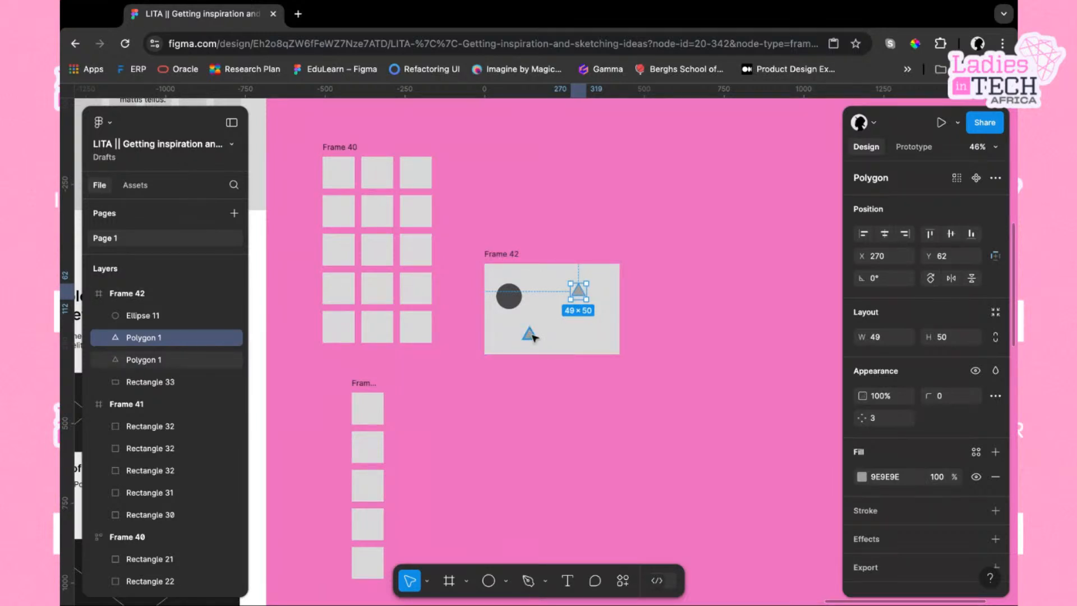
left_click_drag(533, 336, 573, 334)
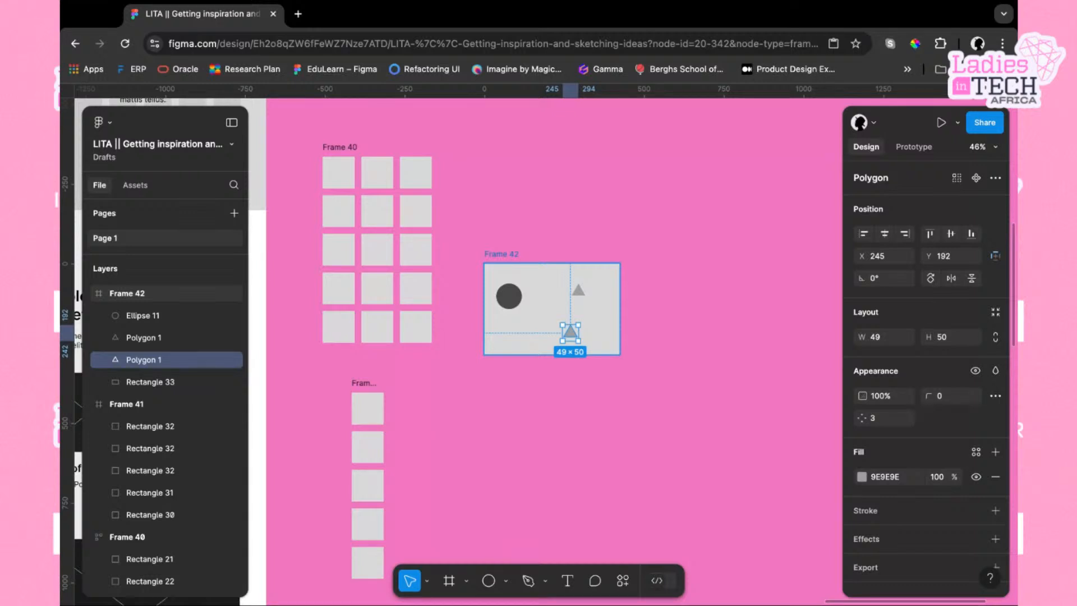
left_click(62, 501)
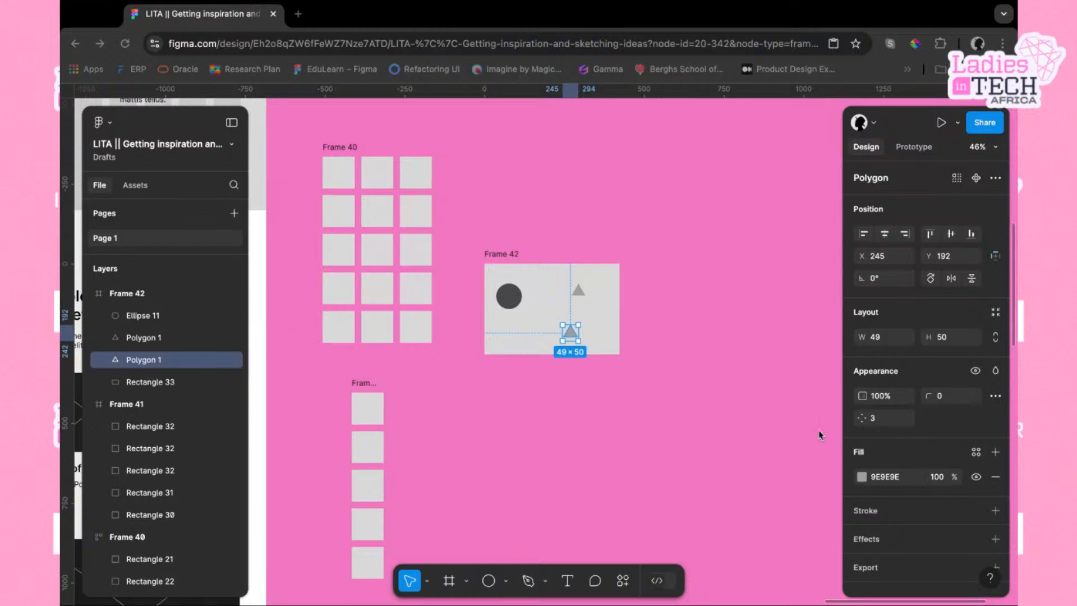
Browse the About Us Page wireframe and the neighbouring frames on the canvas
scroll(533, 392, "left", 1)
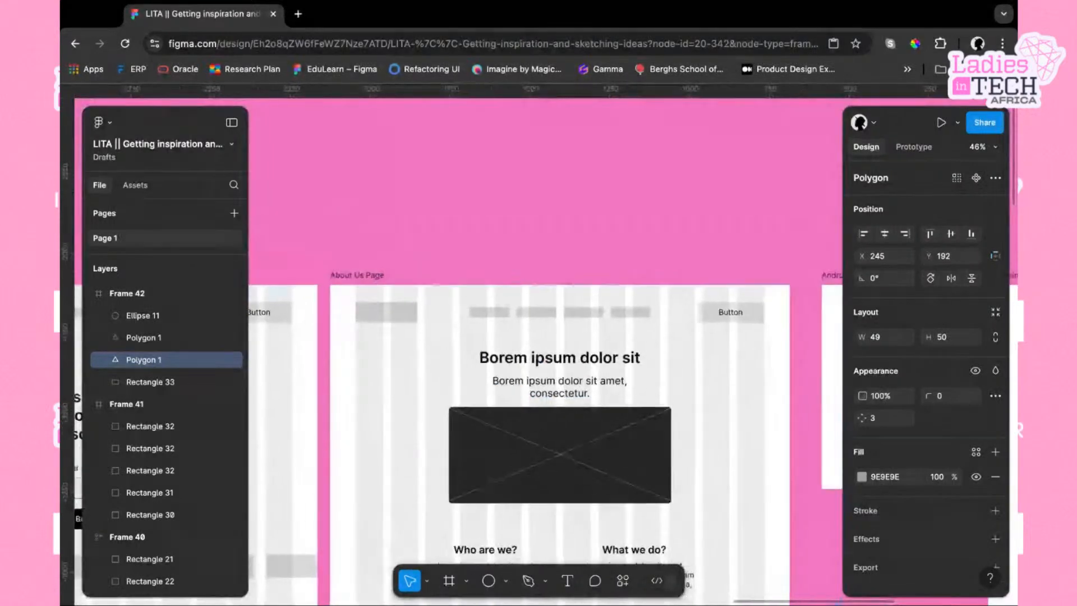
left_click(366, 270)
scroll(549, 296, "down", 10)
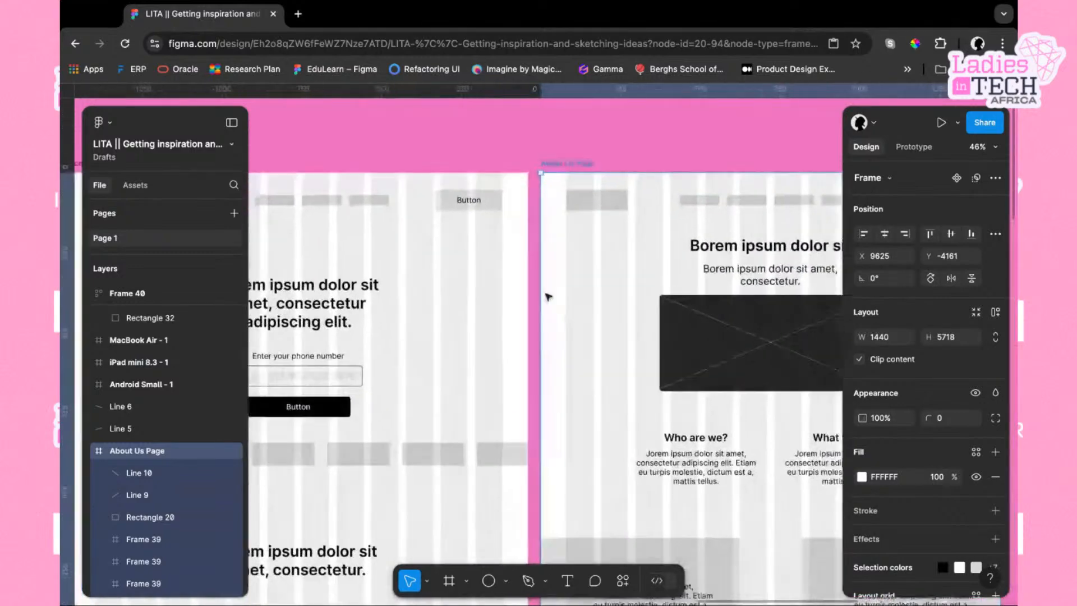
scroll(549, 337, "down", 10)
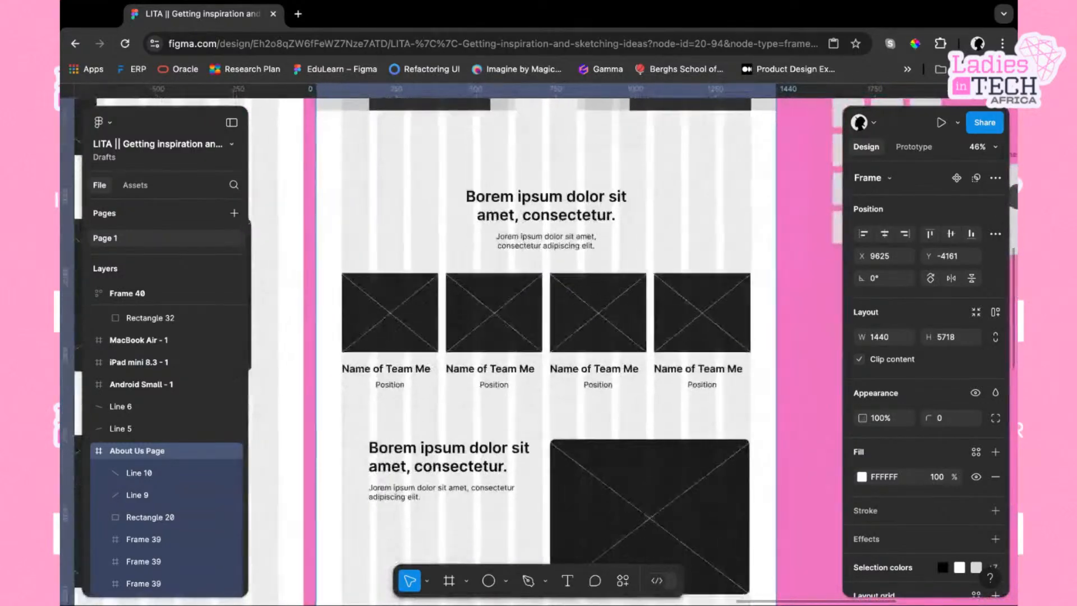
scroll(548, 336, "down", 5)
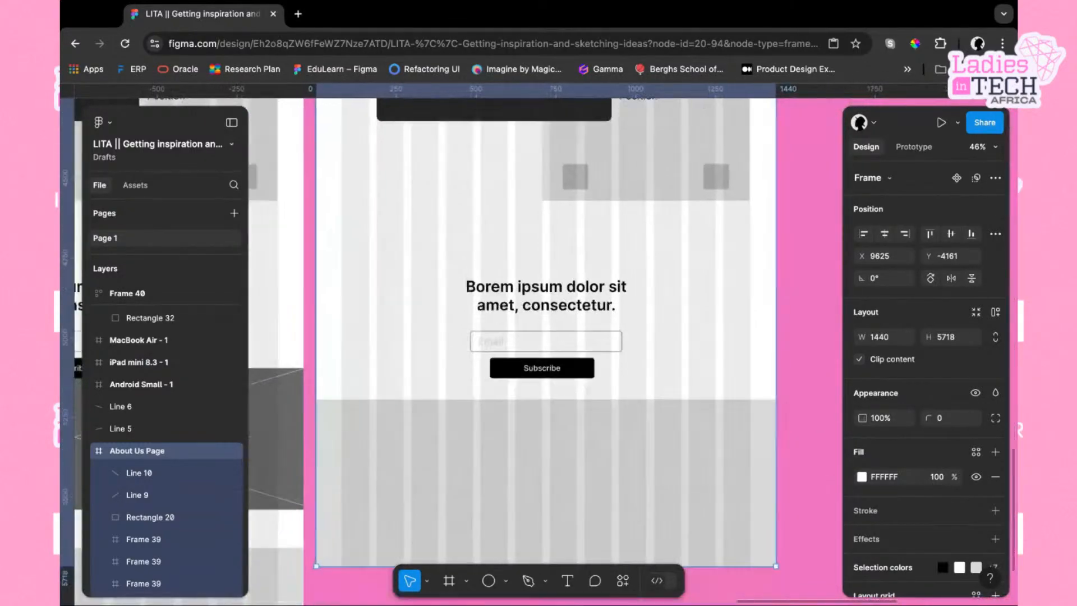
scroll(549, 337, "up", 15)
scroll(549, 337, "up", 8)
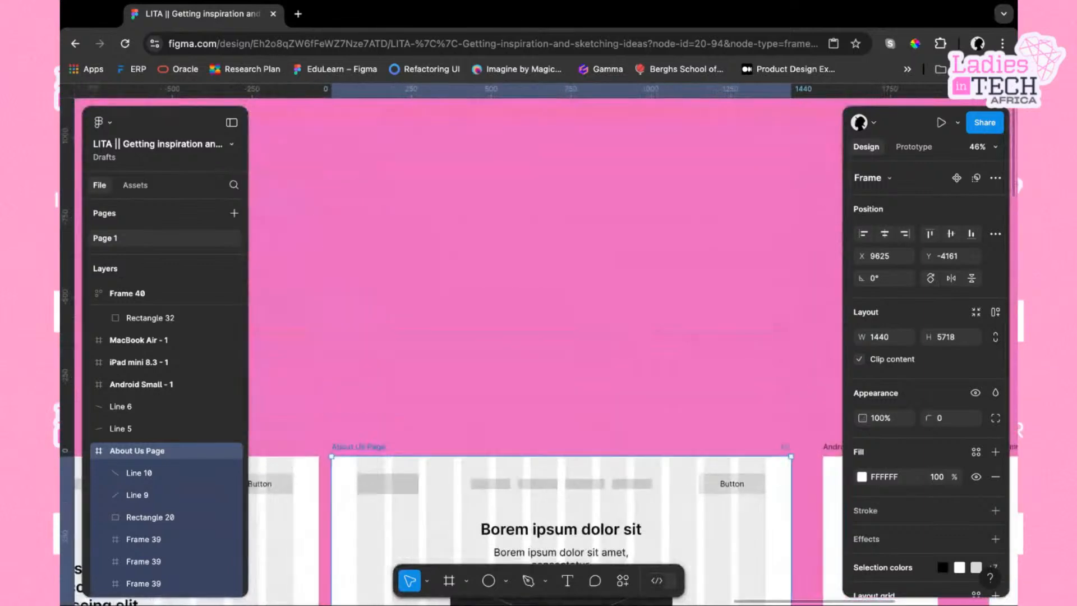
scroll(548, 336, "left", 6)
scroll(549, 337, "down", 12)
scroll(532, 300, "down", 4)
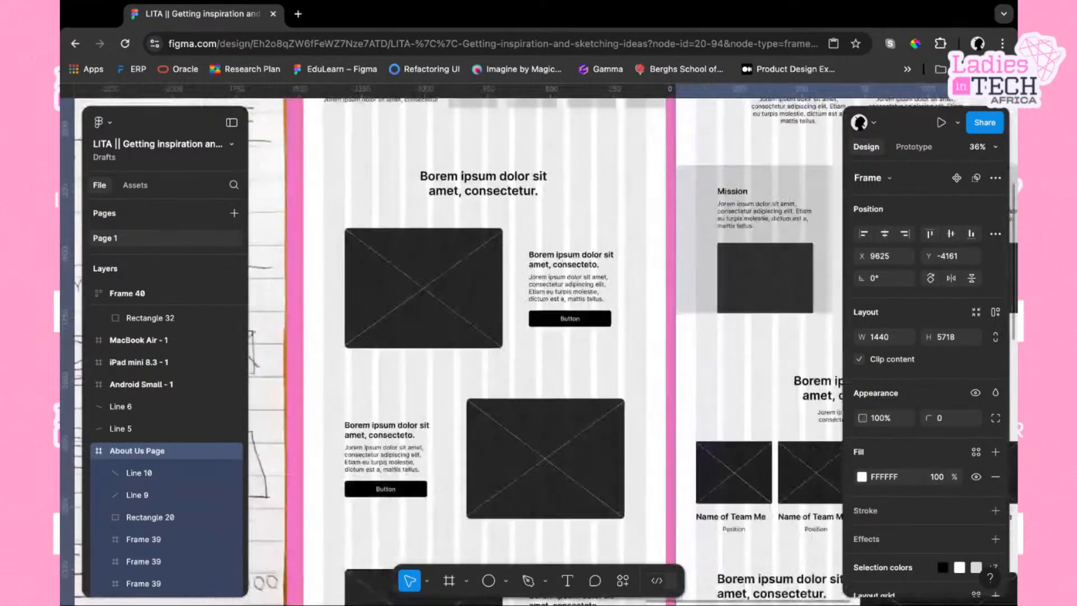
scroll(532, 300, "up", 3)
scroll(532, 300, "right", 2)
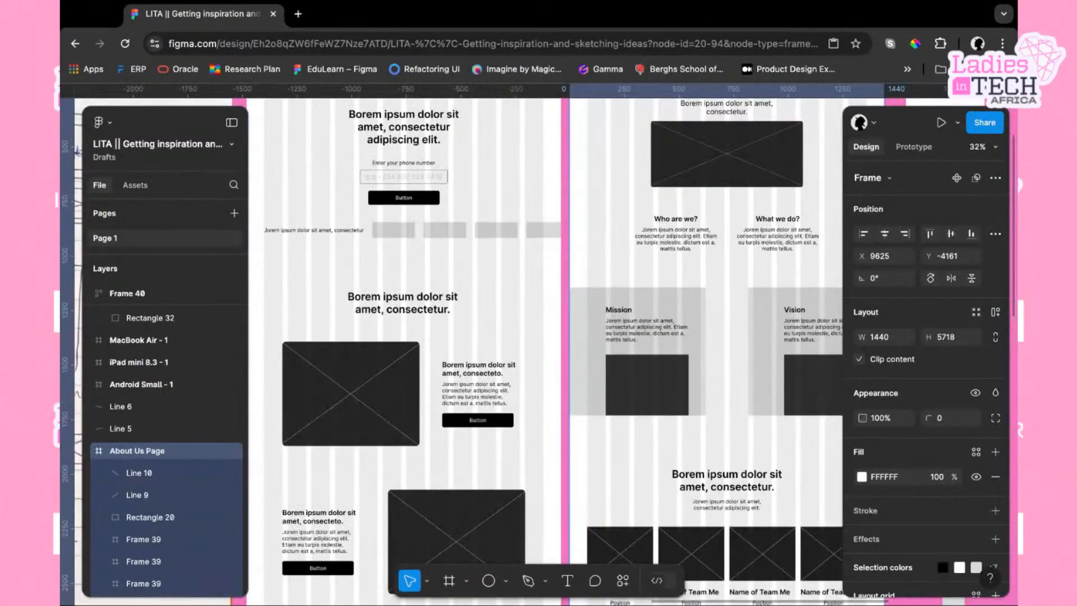
scroll(548, 337, "up", 5)
scroll(549, 336, "right", 4)
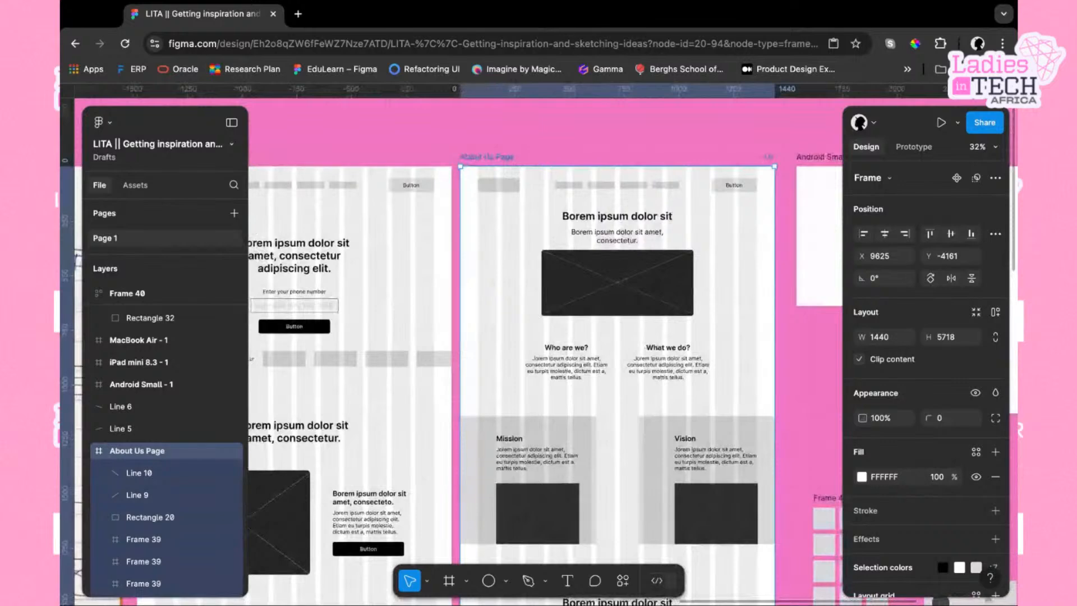
scroll(549, 336, "left", 1)
scroll(549, 337, "left", 1)
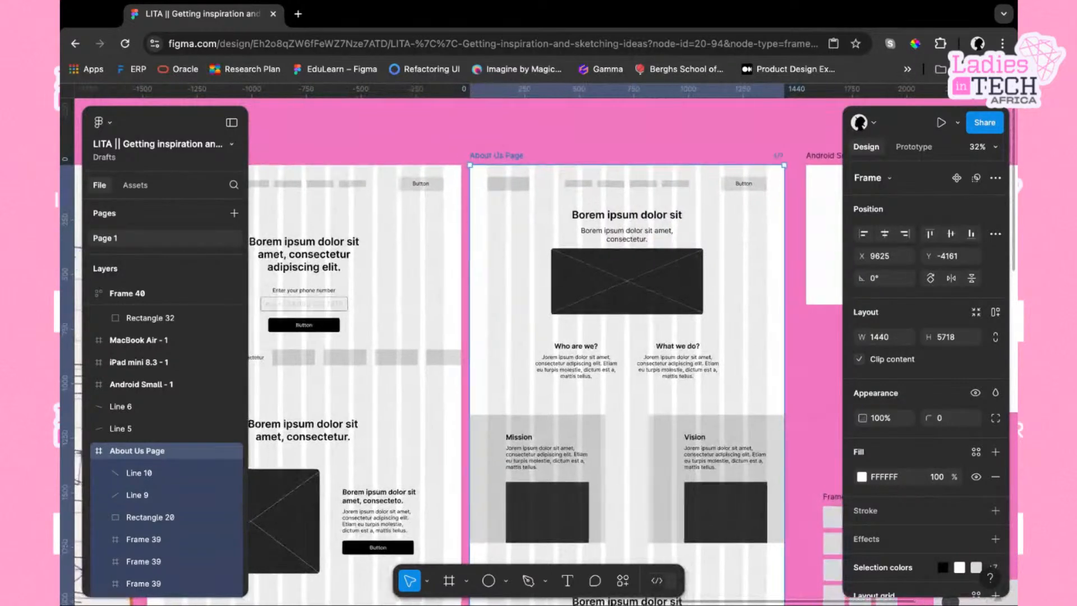
scroll(549, 336, "down", 1)
scroll(549, 336, "right", 1)
scroll(469, 252, "right", 2)
scroll(469, 252, "up", 1)
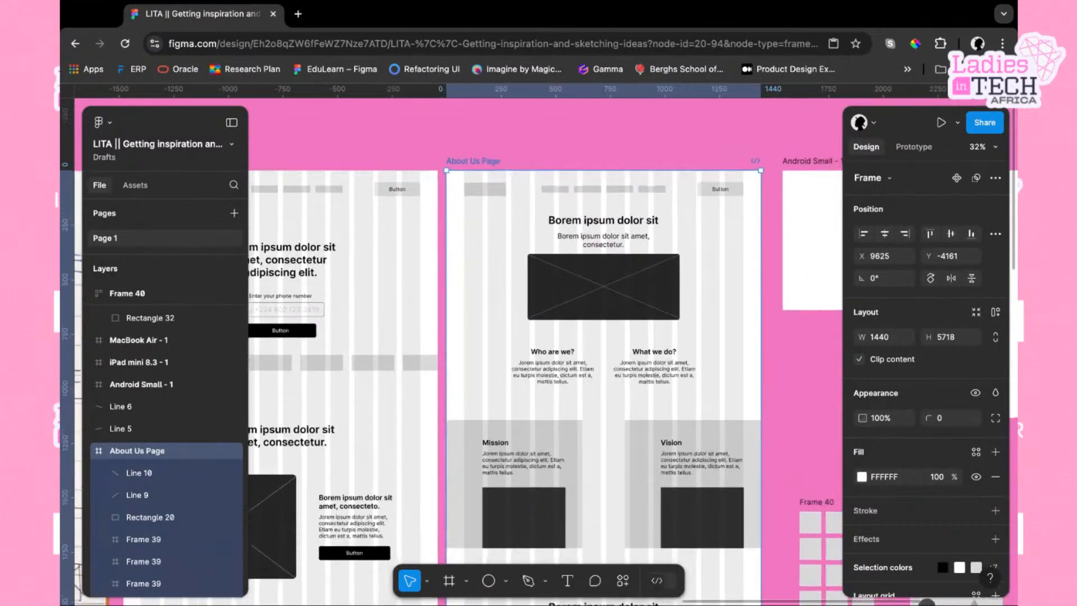
left_click(61, 499)
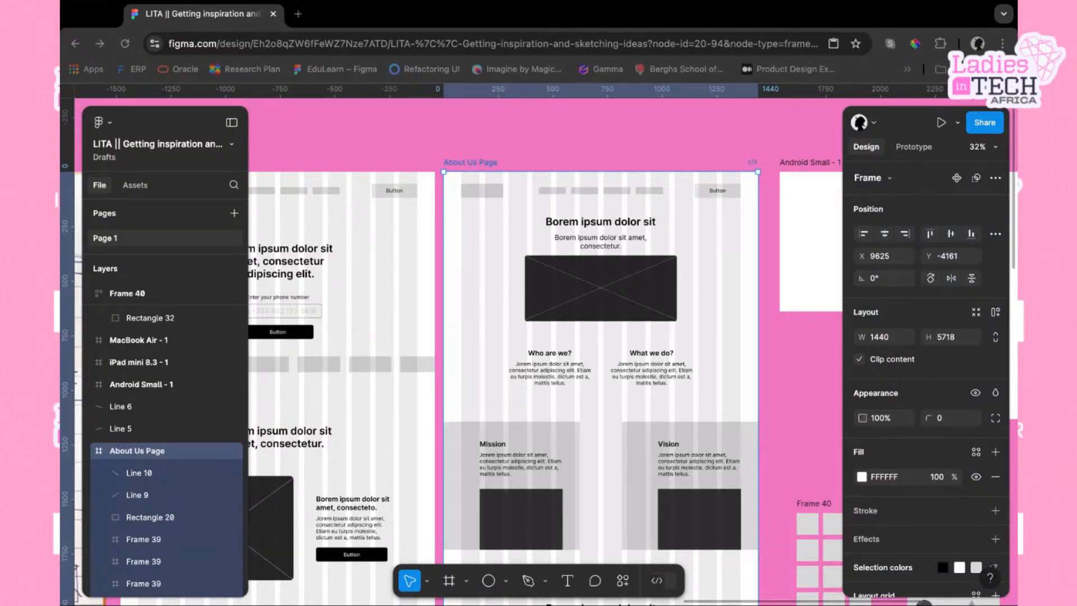
scroll(538, 344, "right", 5)
scroll(537, 344, "down", 2)
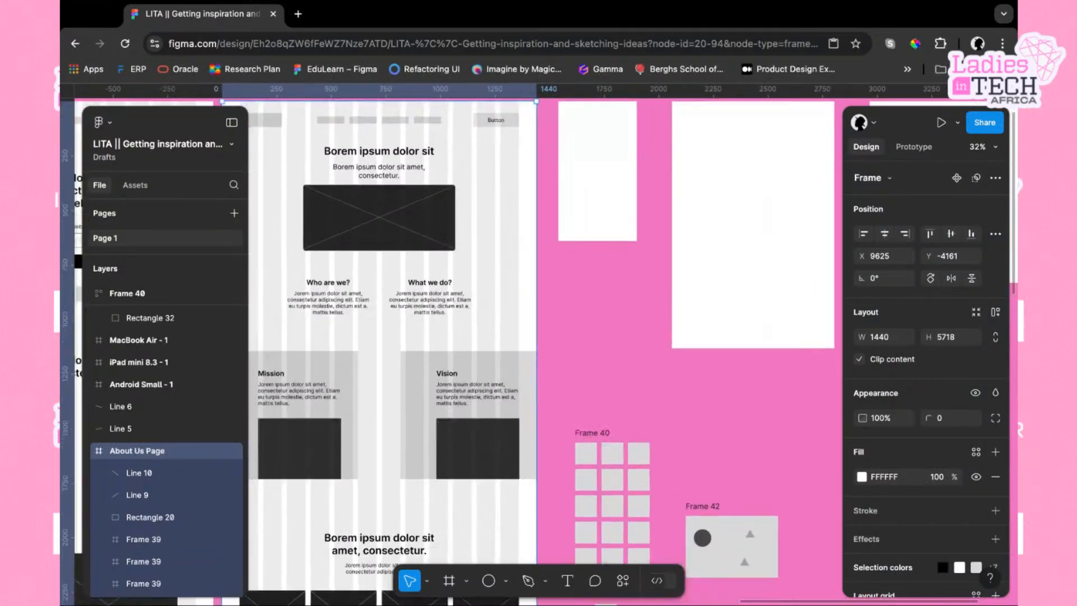
scroll(720, 341, "down", 2)
scroll(719, 341, "right", 6)
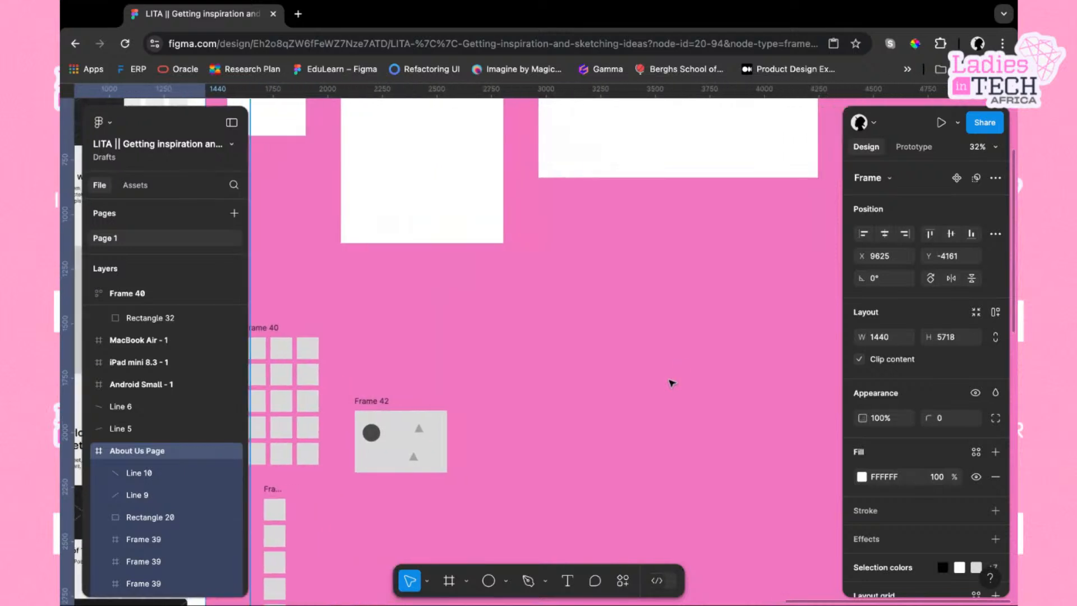
left_click(672, 383)
Draw a 100 × 100 circle on empty canvas and place a duplicate just to its right
scroll(672, 383, "right", 4)
scroll(673, 383, "up", 1)
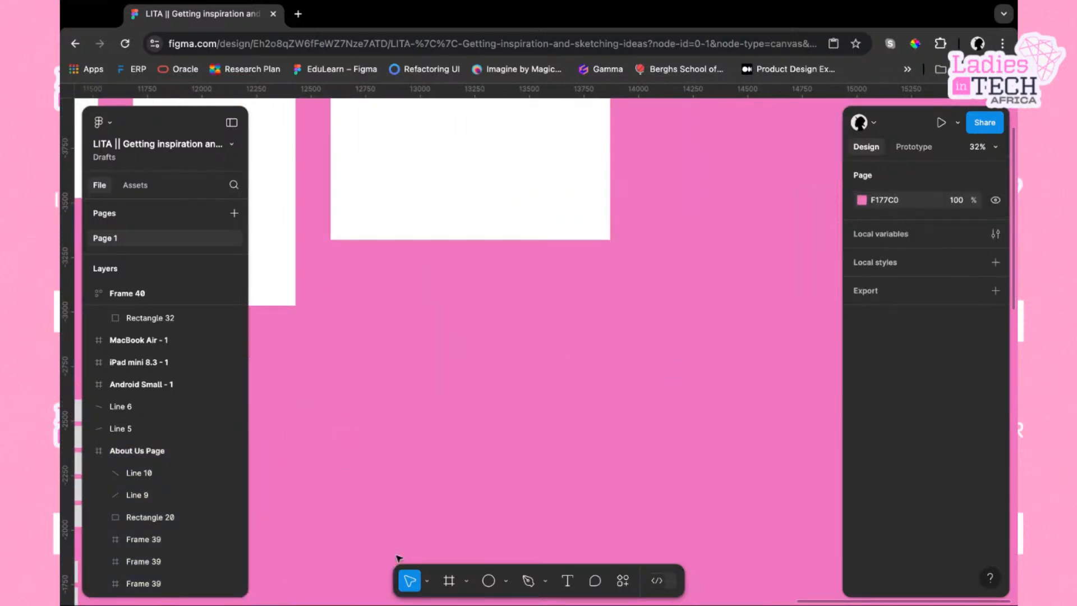
left_click(488, 581)
left_click(418, 348)
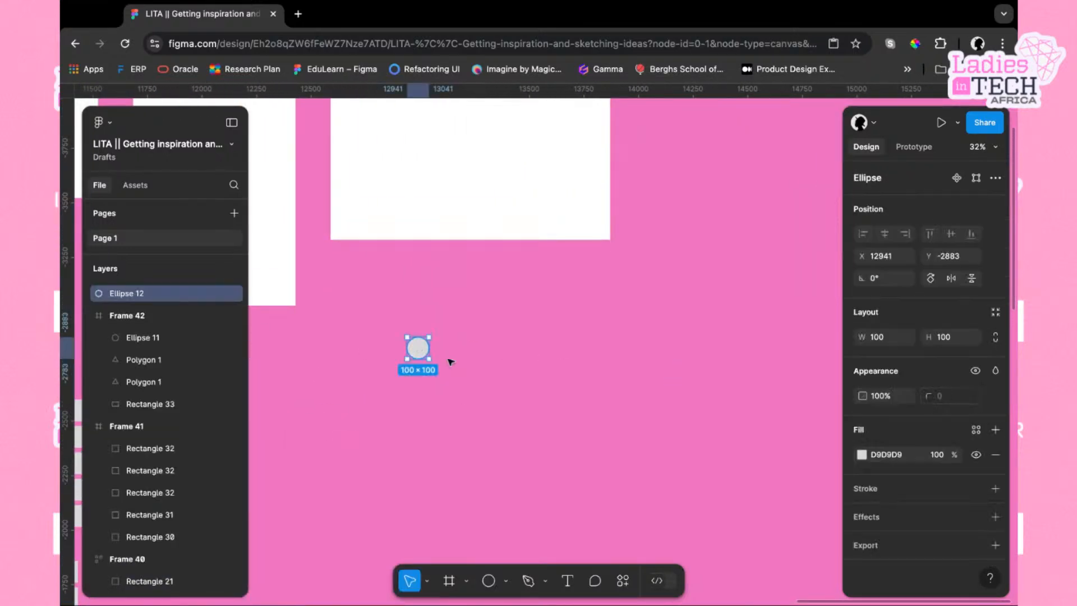
key("ctrl+d")
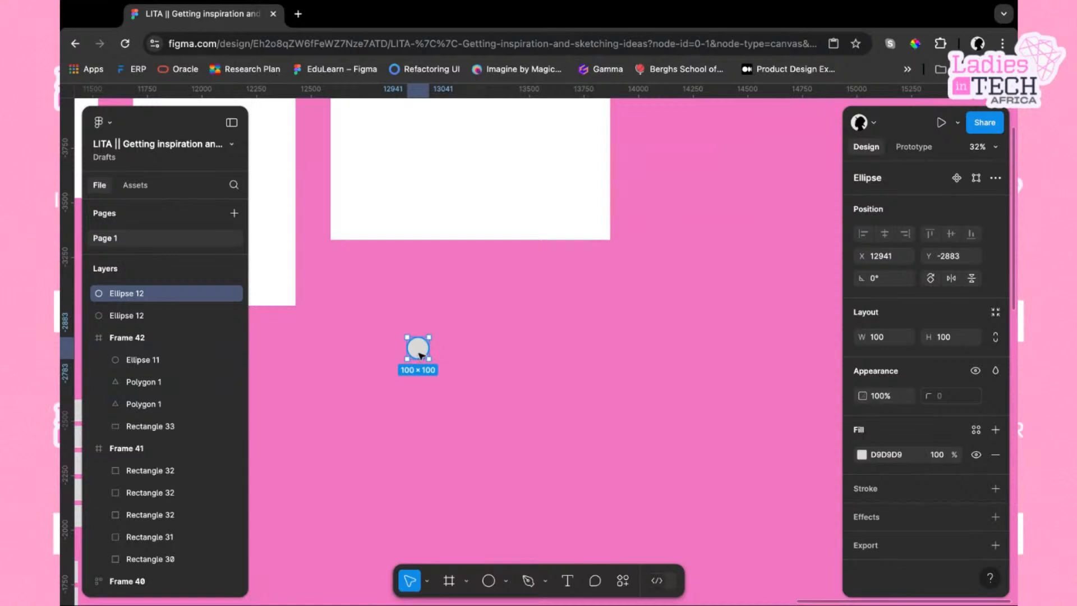
left_click_drag(419, 355, 448, 354)
Wrap both circles in an auto layout row and duplicate a circle repeatedly to lengthen the row
mouse_move(390, 317)
left_mouse_down()
mouse_move(518, 336)
mouse_move(516, 388)
left_mouse_up()
key("shift+a")
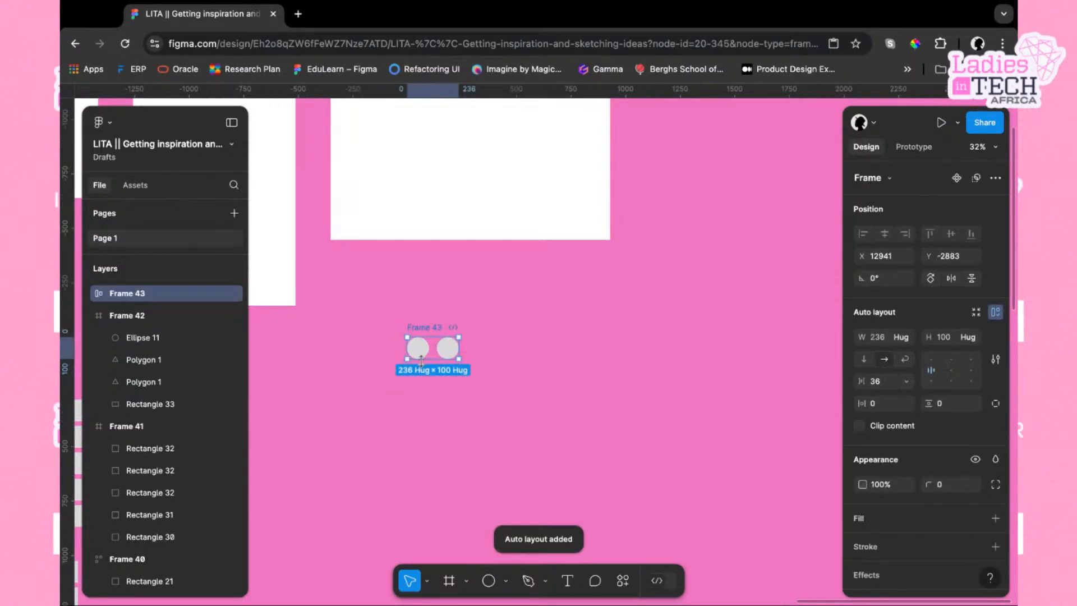
left_click(449, 349)
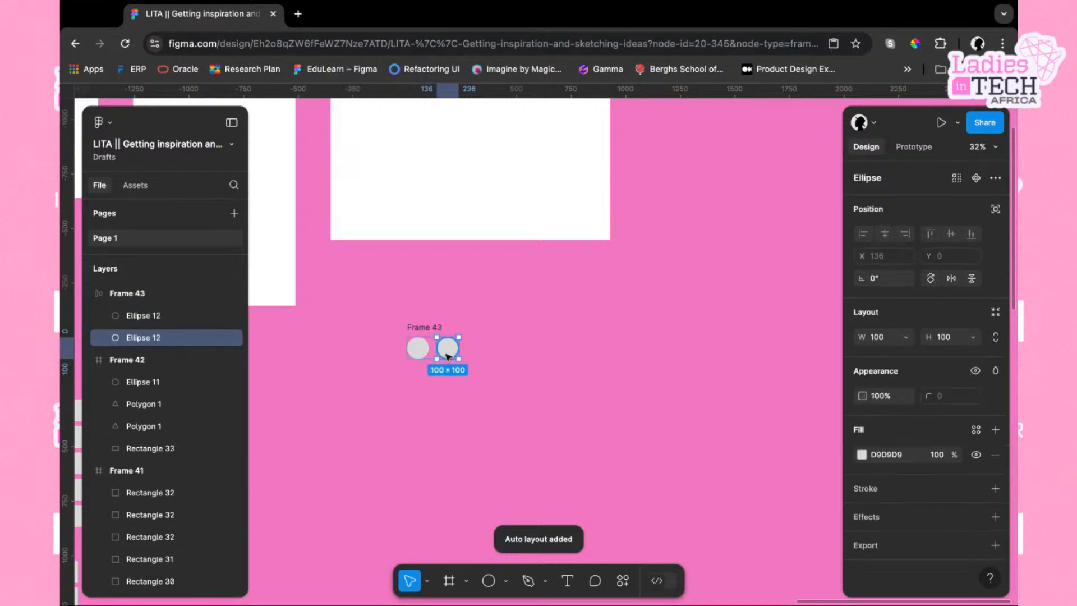
key("ctrl+d")
key("ctrl+d")
key("ctrl+d")
key("ctrl+d")
key("ctrl+d")
key("ctrl+d")
key("ctrl+d")
key("ctrl+d")
key("ctrl+d")
key("ctrl+d")
key("ctrl+d")
key("ctrl+d")
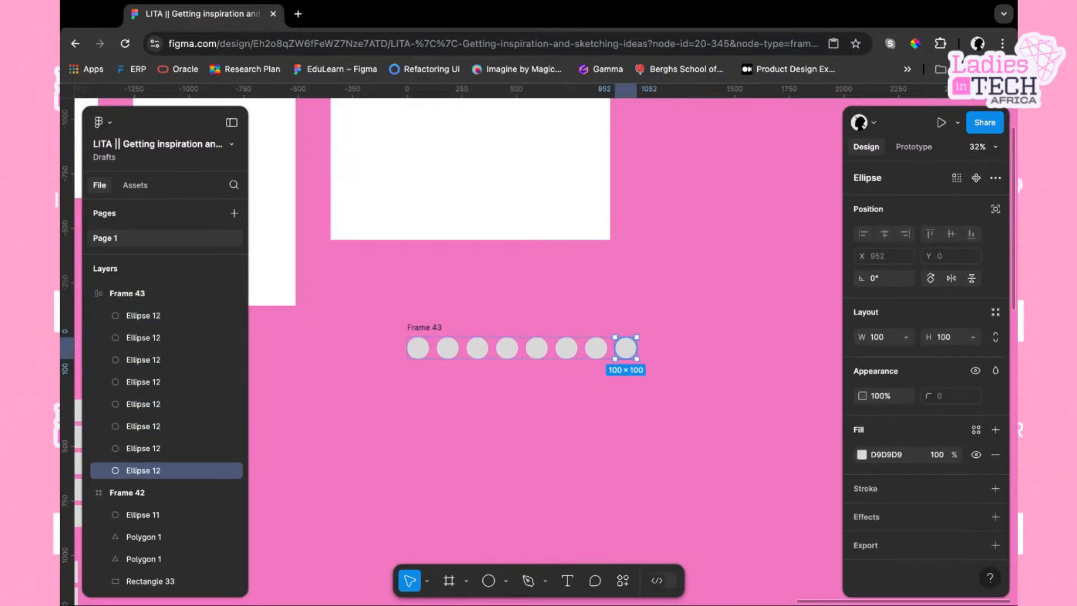
Select Frame 43 and switch its auto layout direction to wrap
left_click(522, 418)
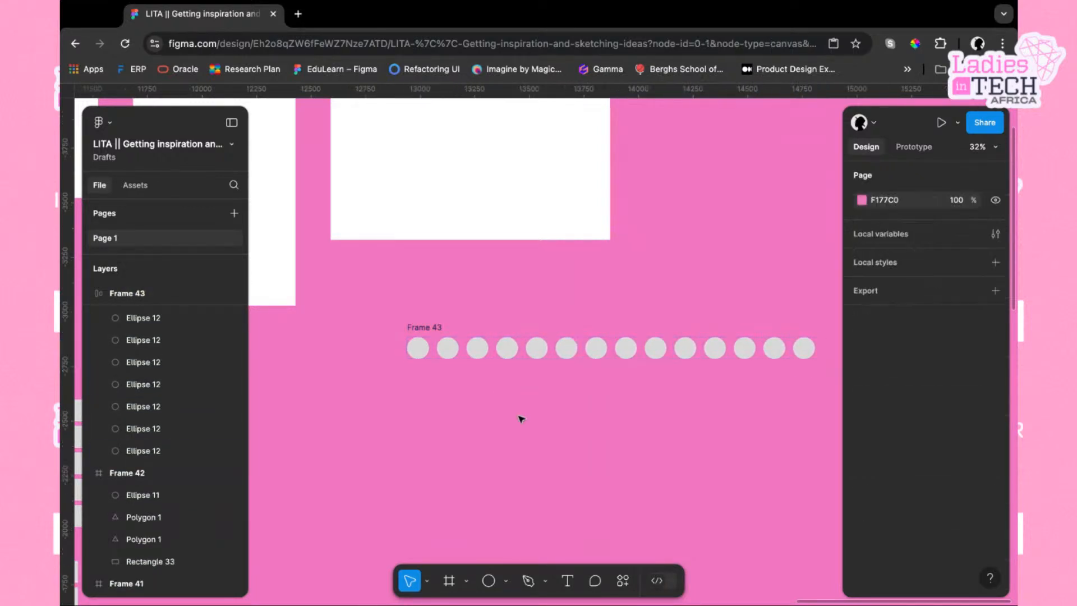
left_click(427, 328)
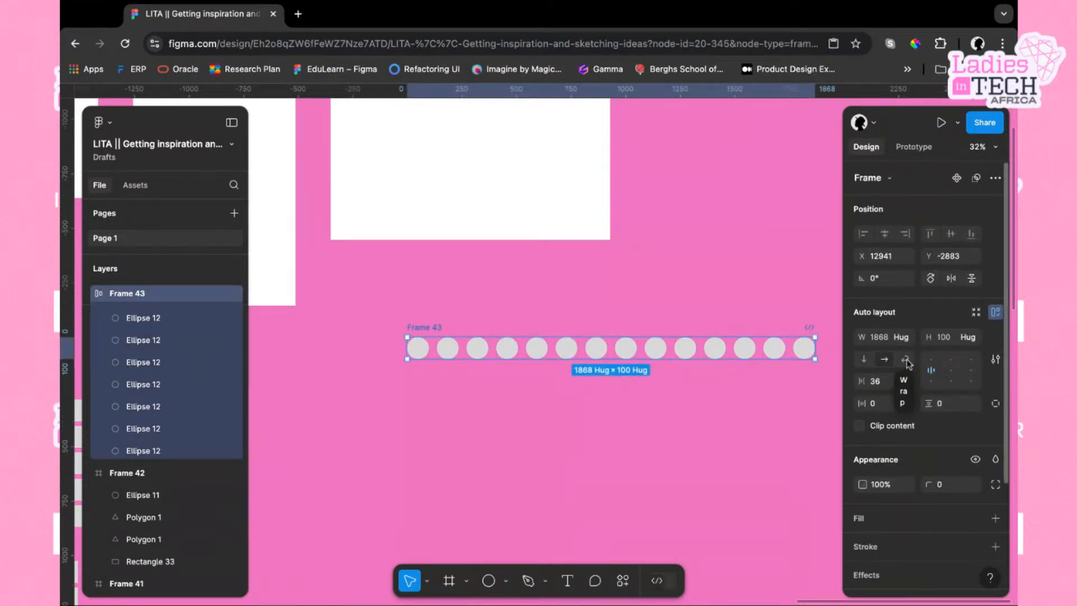
scroll(705, 372, "right", 3)
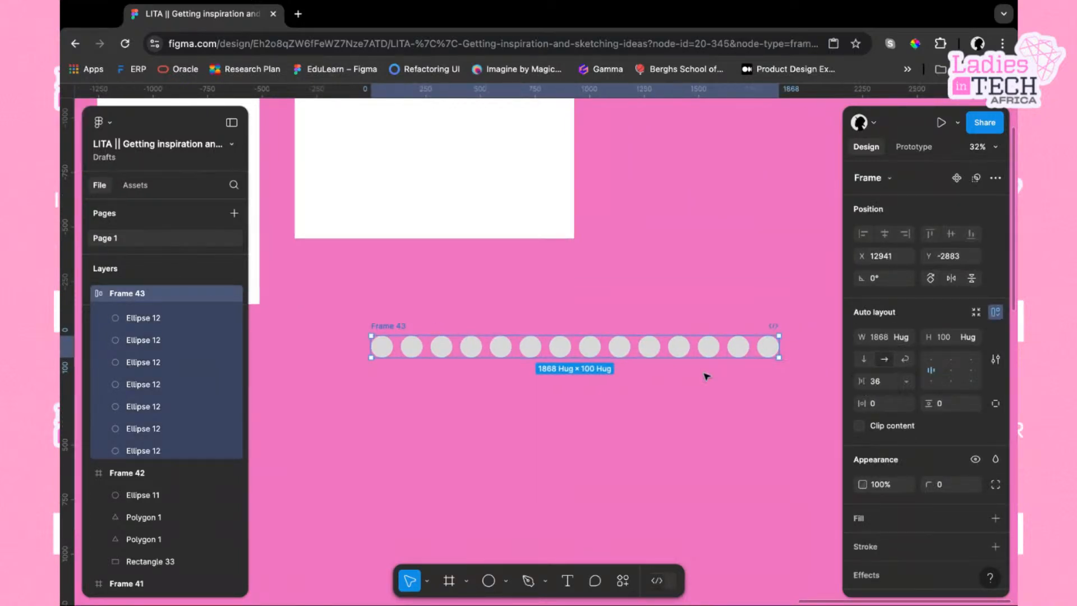
left_click(907, 360)
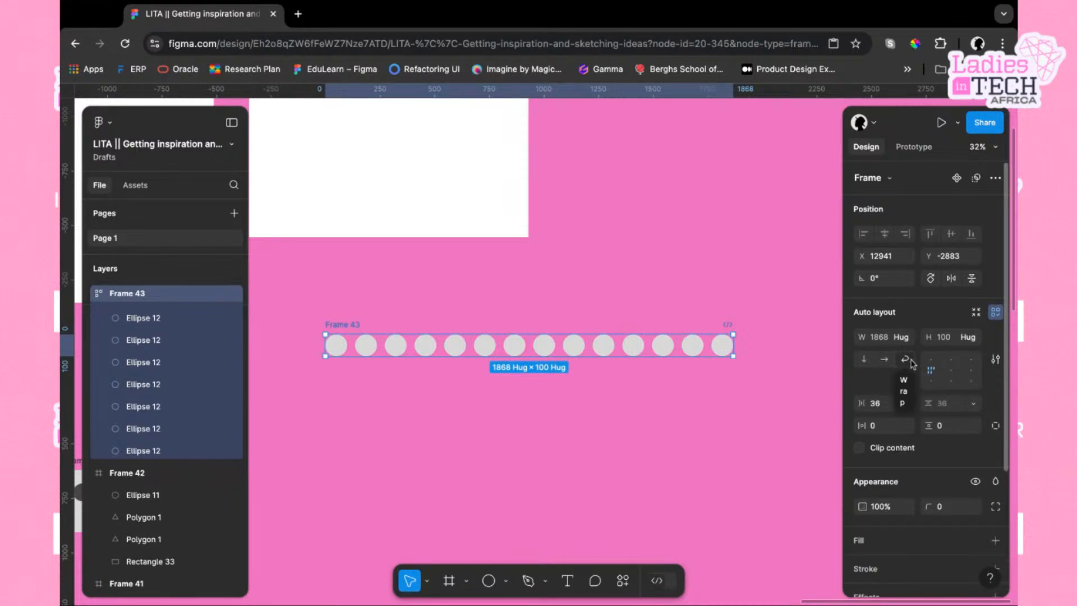
Narrow Frame 43 to 372 wide into three columns and duplicate one more circle to complete the grid
left_click_drag(734, 348, 407, 348)
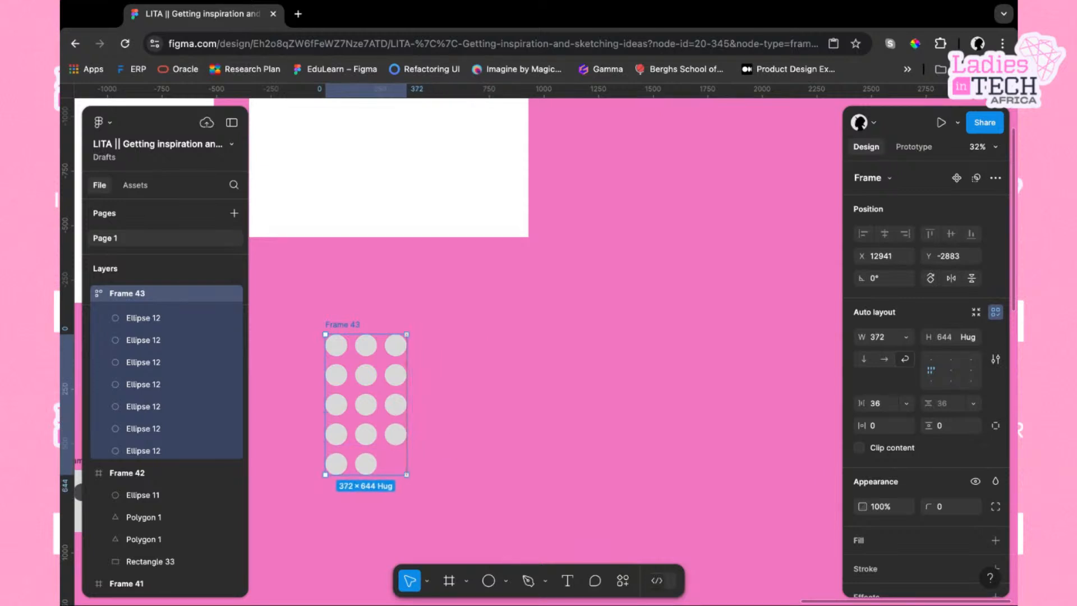
left_click(366, 464)
key("ctrl+d")
left_click(486, 455)
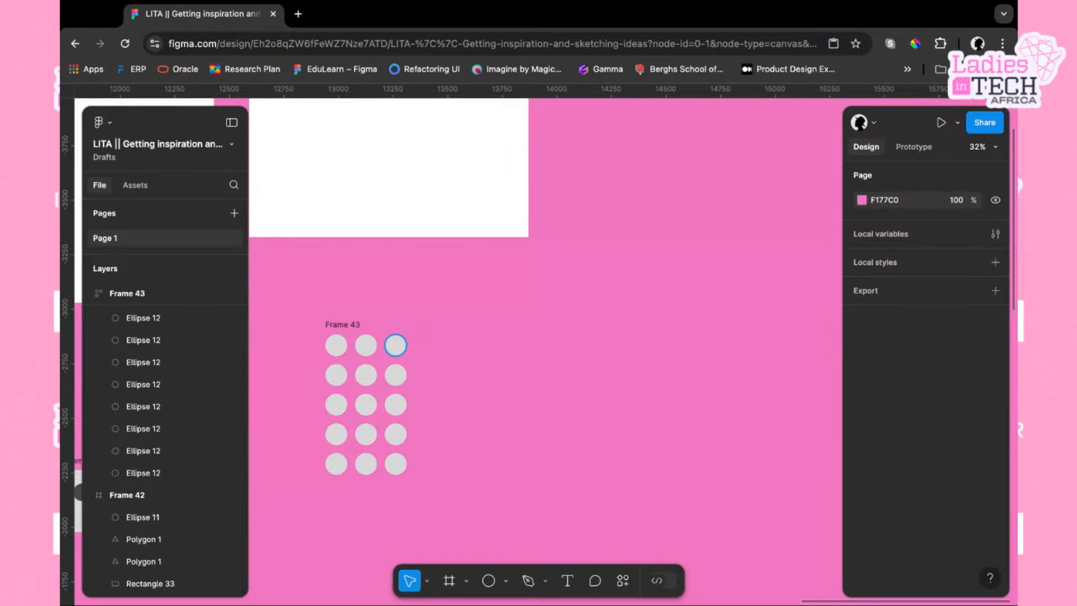
Try widening Frame 43 to different widths, then return it to 372 wide
left_click(351, 325)
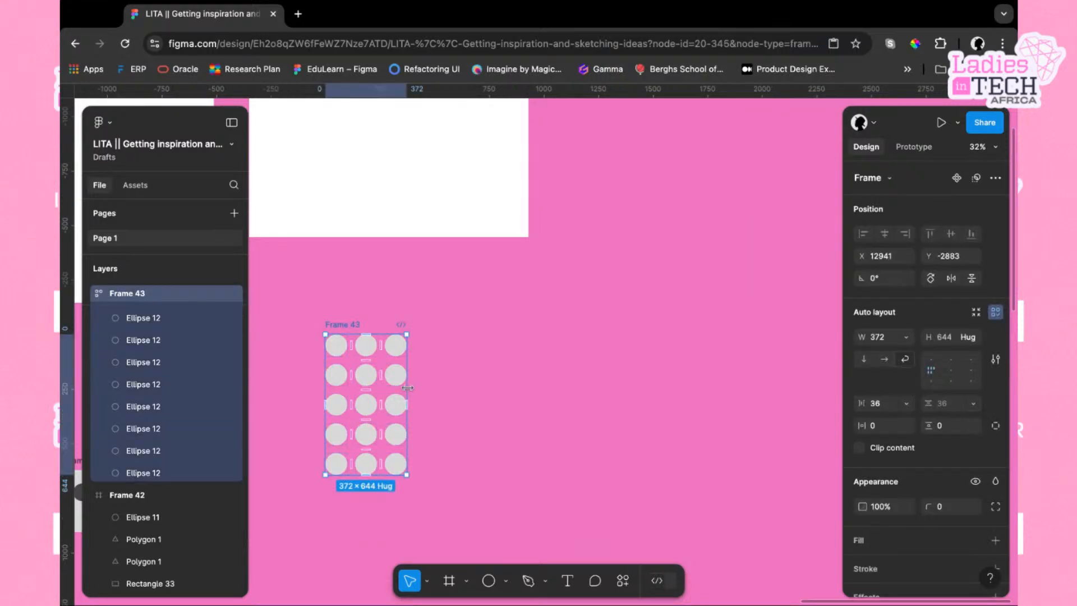
left_click_drag(408, 388, 537, 388)
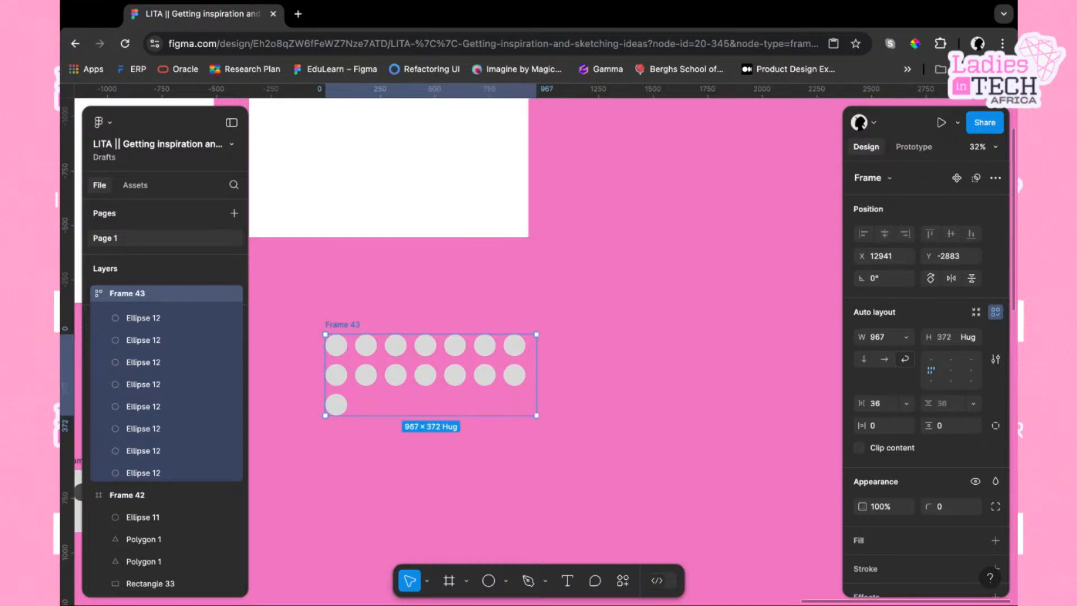
left_click_drag(568, 359, 763, 360)
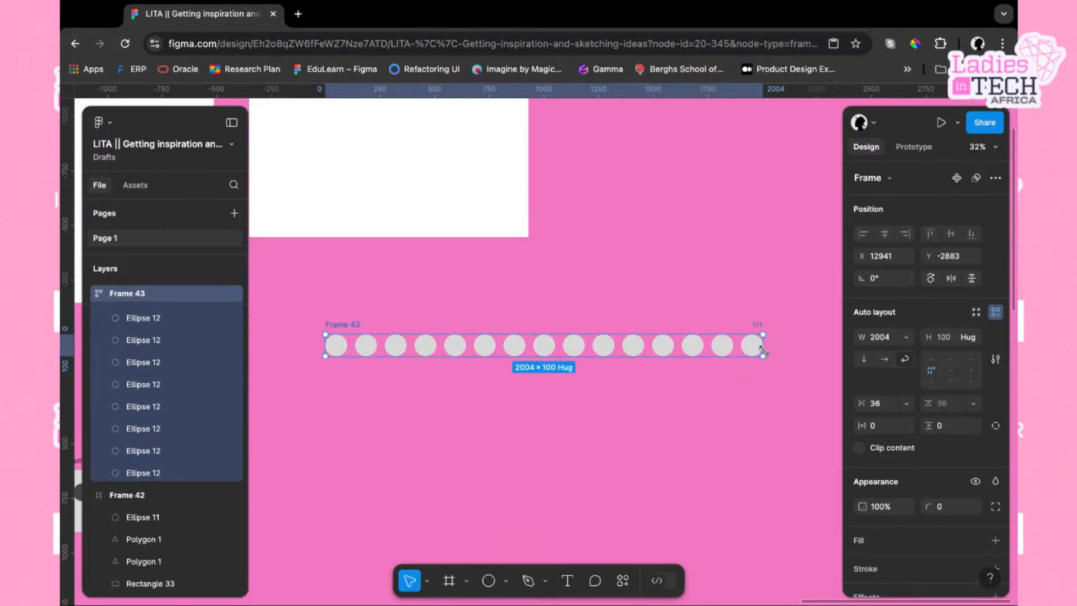
mouse_move(764, 352)
left_mouse_down()
mouse_move(372, 351)
mouse_move(435, 352)
mouse_move(406, 351)
left_mouse_up()
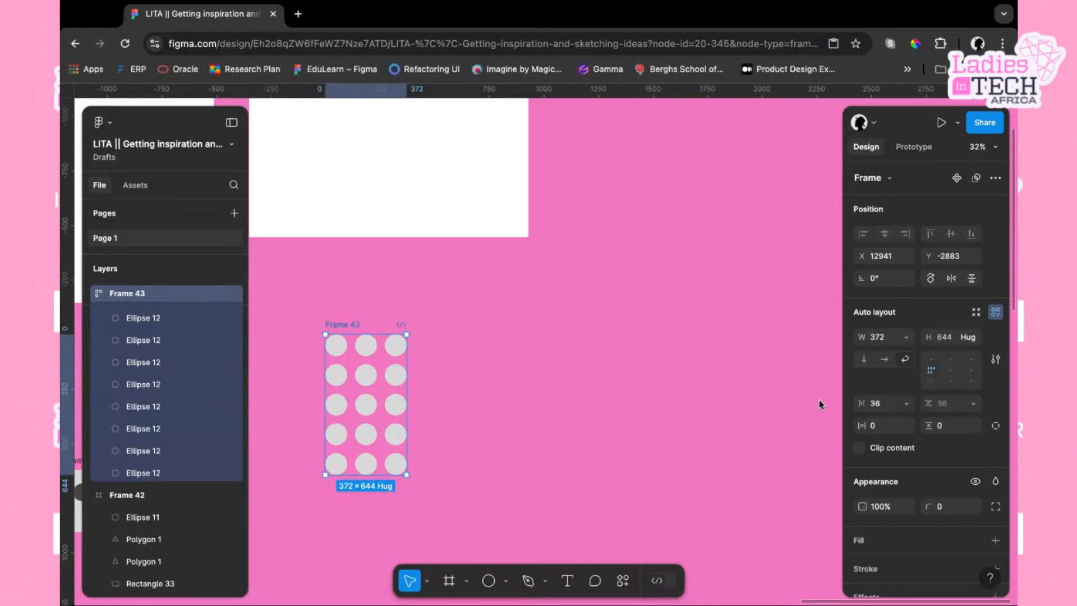
Survey the canvas, from the device frames and shape groups to the mobile app screens
scroll(548, 348, "left", 5)
scroll(548, 349, "up", 1)
scroll(548, 348, "down", 5)
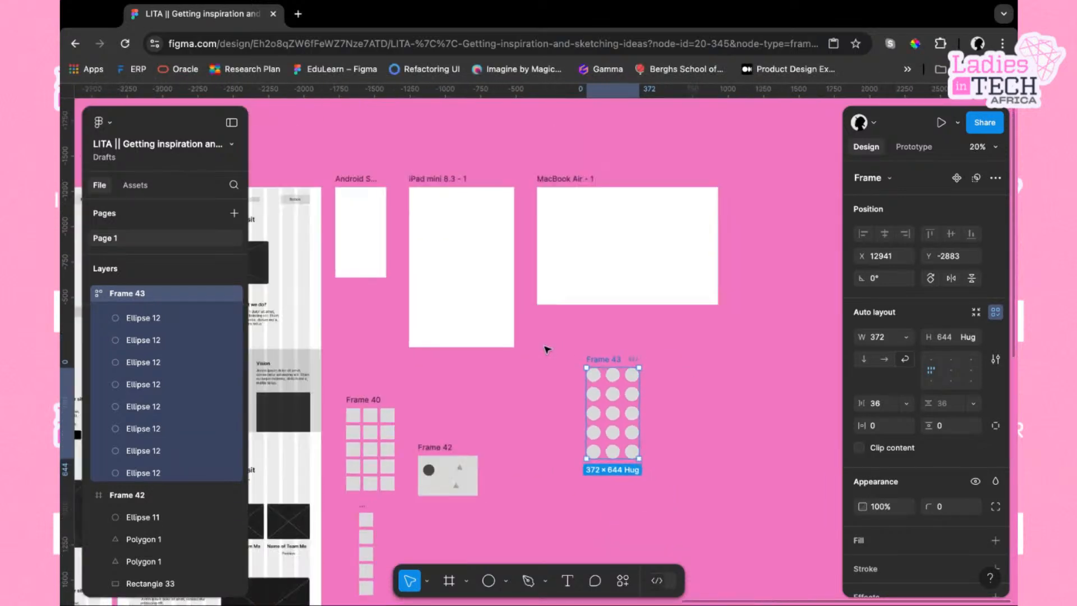
scroll(547, 349, "down", 1)
scroll(547, 349, "right", 1)
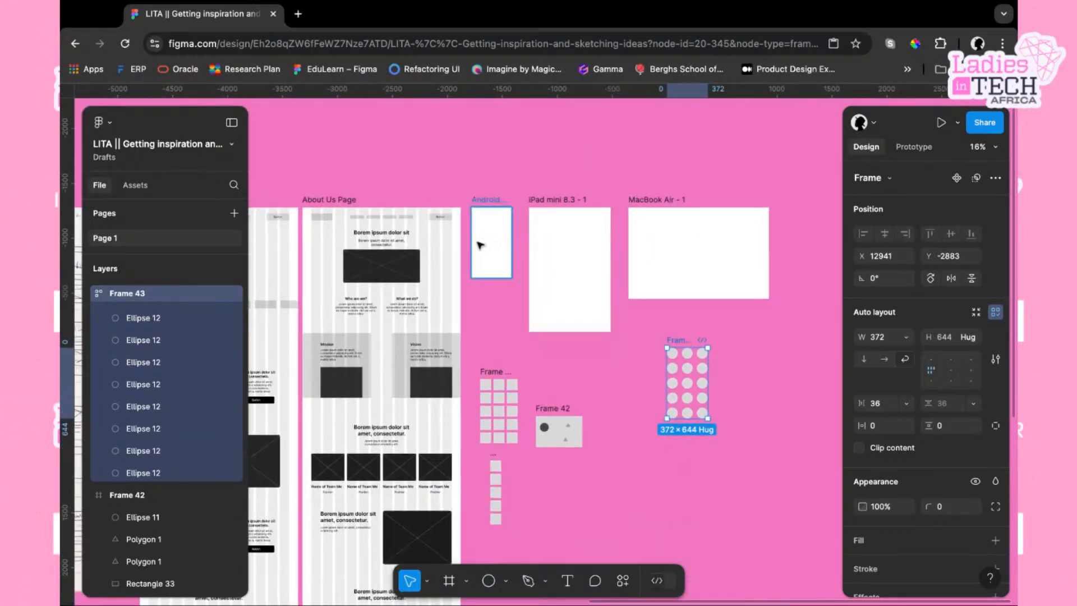
left_click_drag(464, 178, 814, 530)
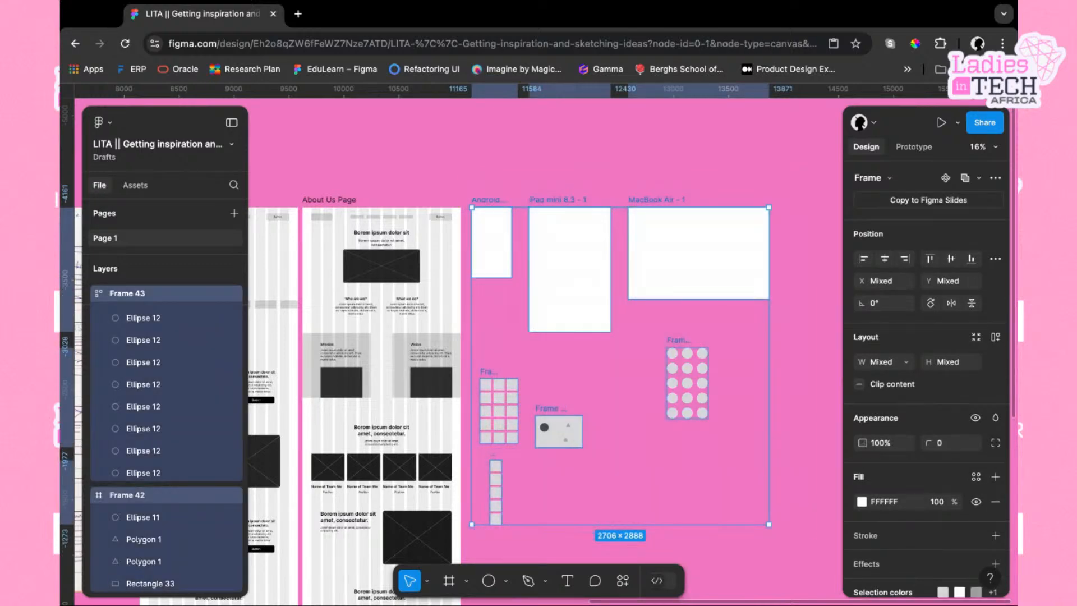
left_click(644, 496)
scroll(459, 464, "left", 5)
scroll(459, 464, "down", 2)
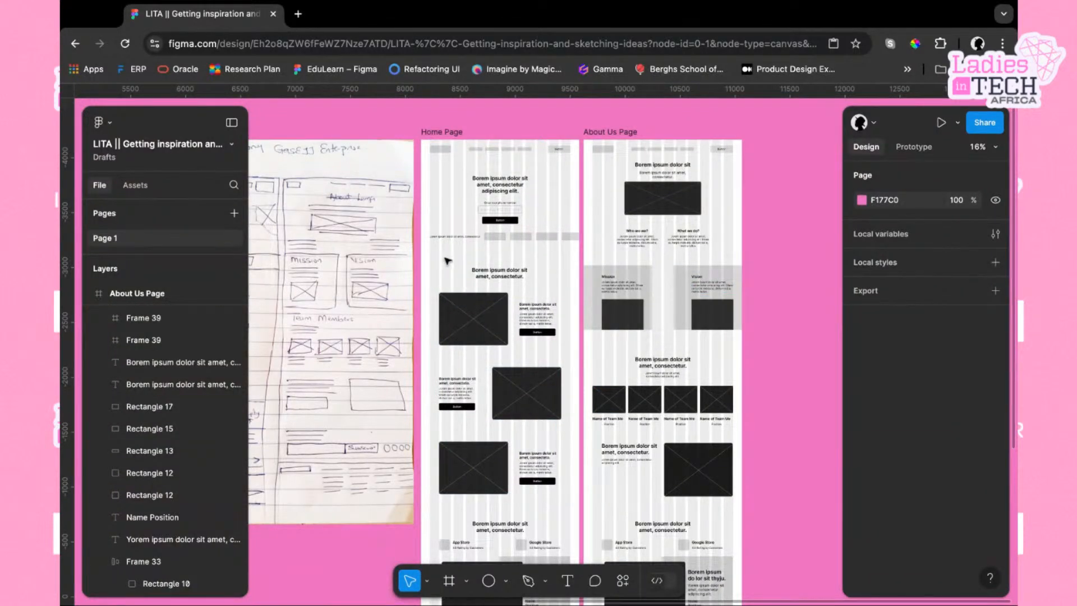
scroll(448, 260, "left", 4)
scroll(447, 259, "left", 4)
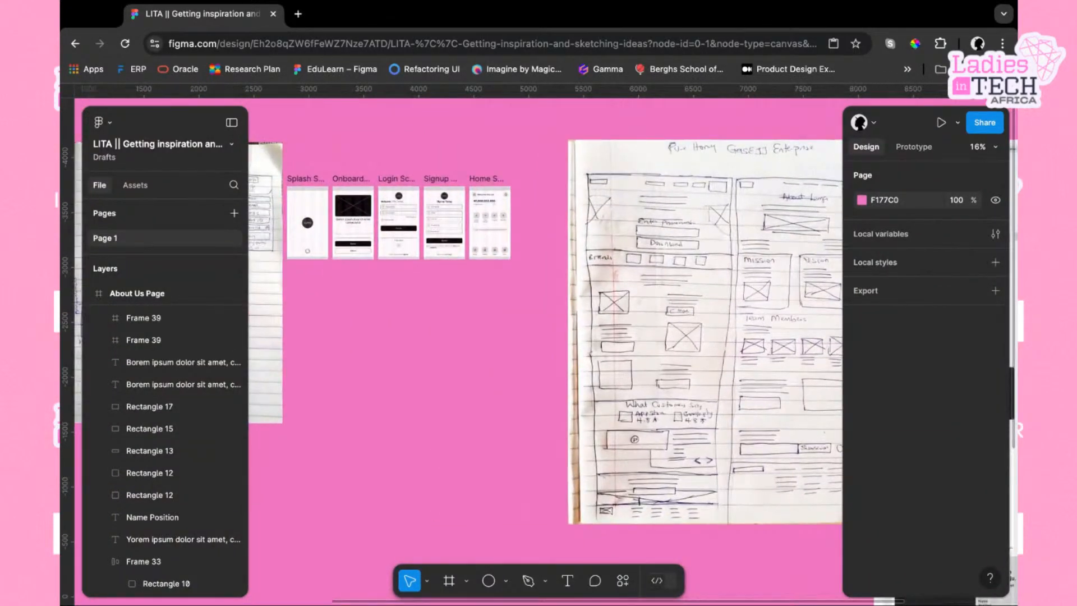
scroll(426, 241, "left", 2)
scroll(426, 241, "up", 4)
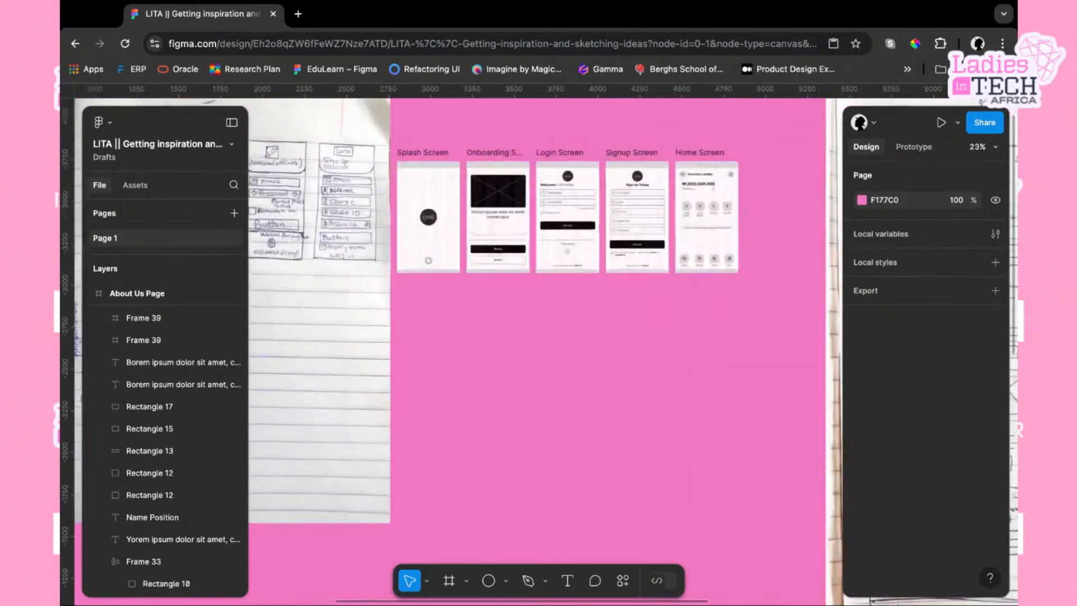
Inspect the Splash Screen frame and its grey top bar rectangle
scroll(426, 241, "up", 1)
scroll(426, 241, "up", 1)
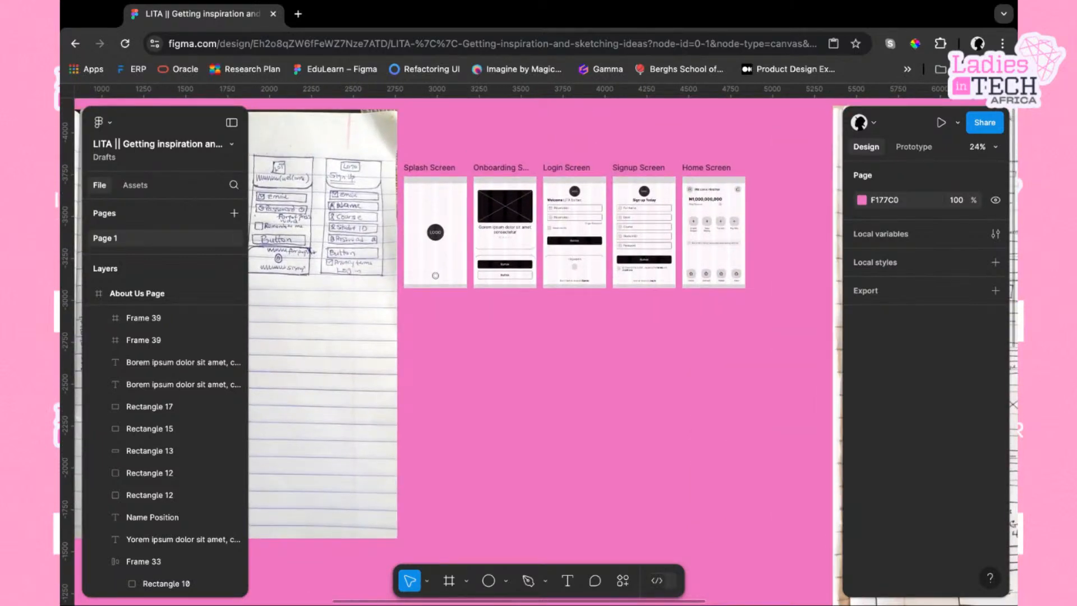
scroll(449, 190, "up", 5)
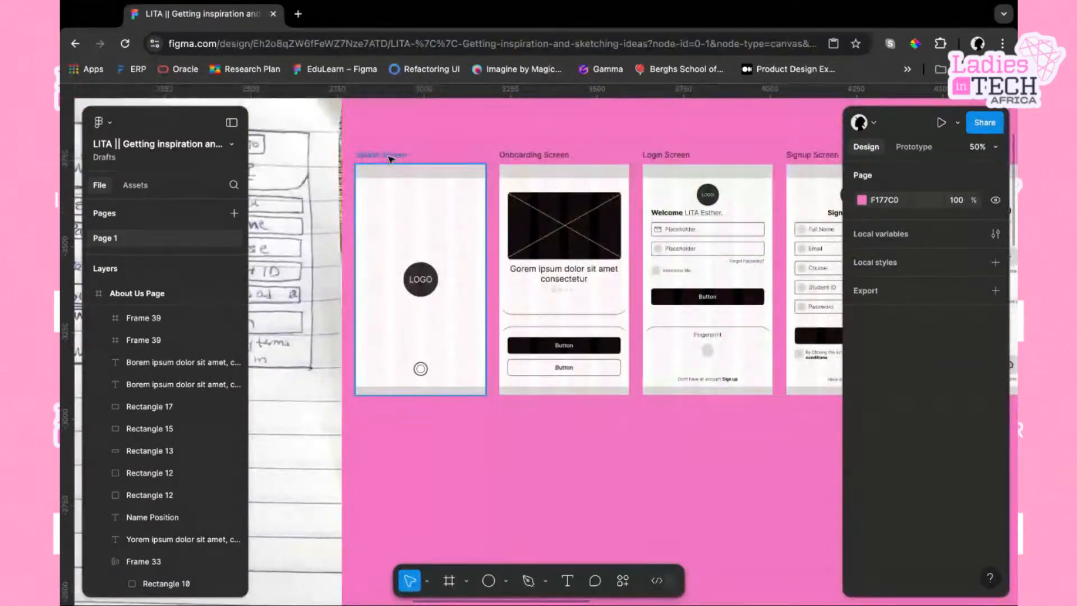
left_click(474, 206)
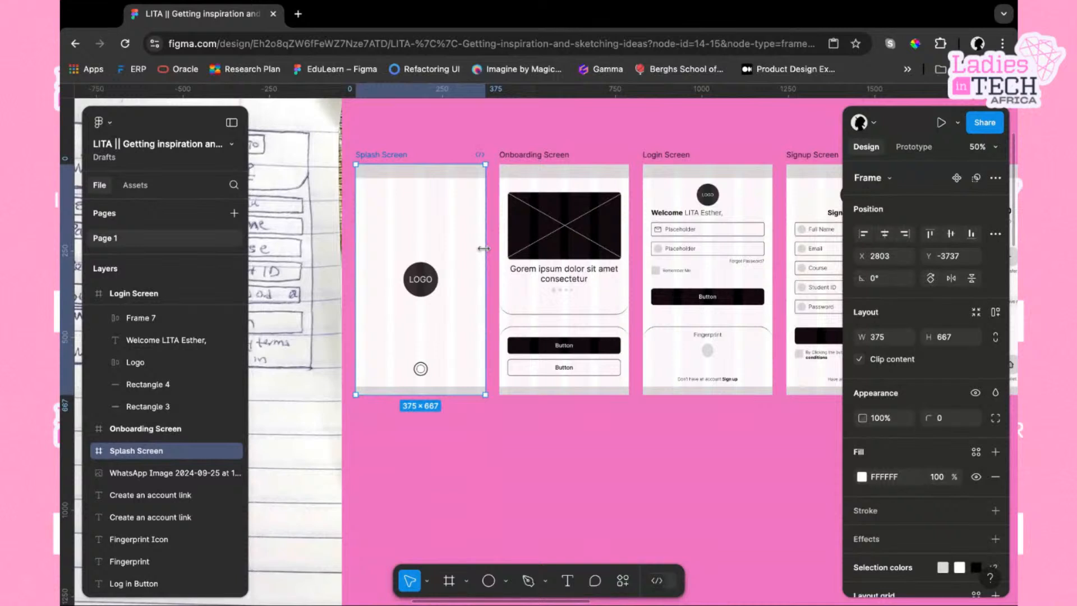
left_click(456, 181)
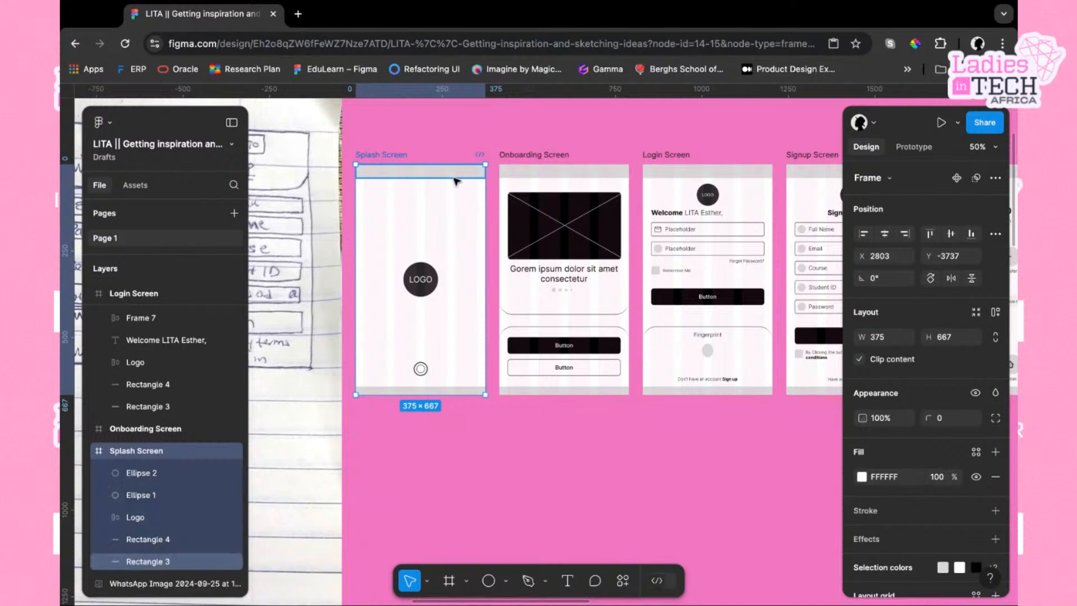
left_click(455, 181)
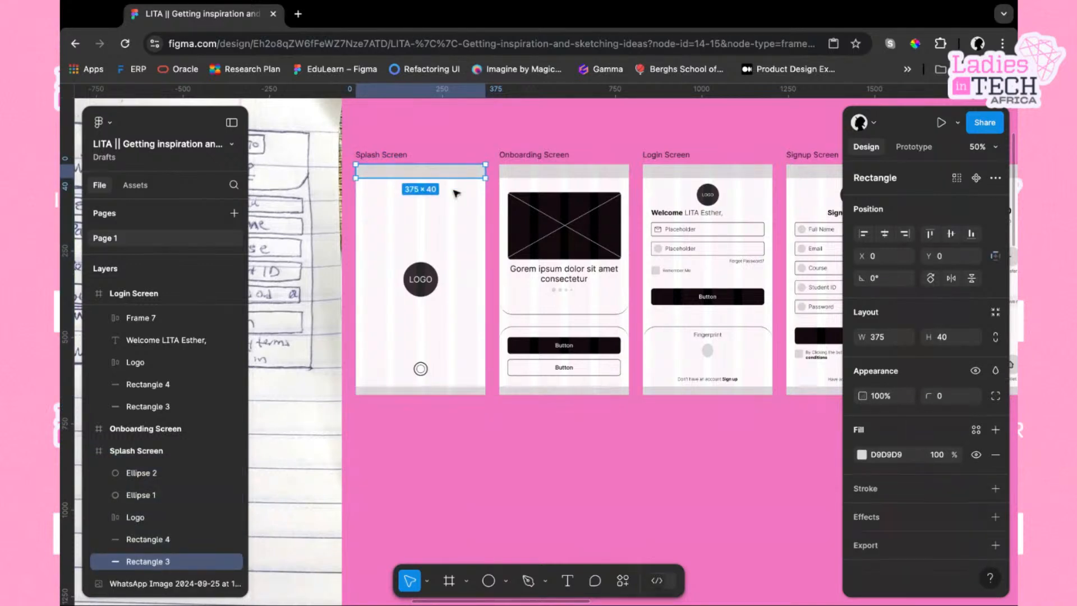
Duplicate the Splash Screen frame below the original and delete the copy's grey top bar rectangle
scroll(483, 331, "left", 1)
scroll(483, 331, "down", 1)
scroll(483, 330, "down", 1)
scroll(483, 331, "left", 1)
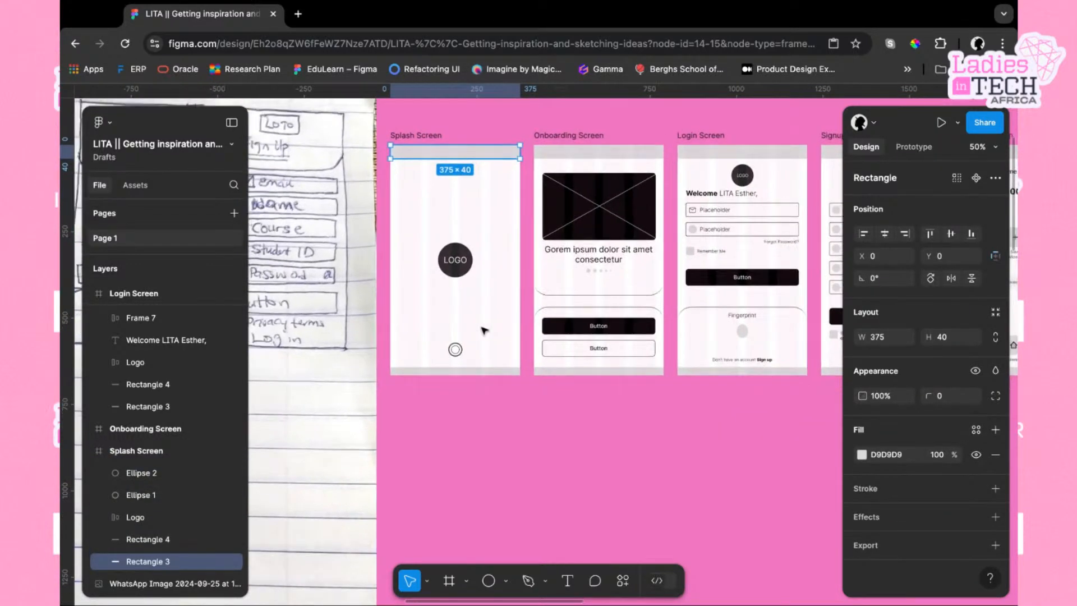
left_click(426, 137)
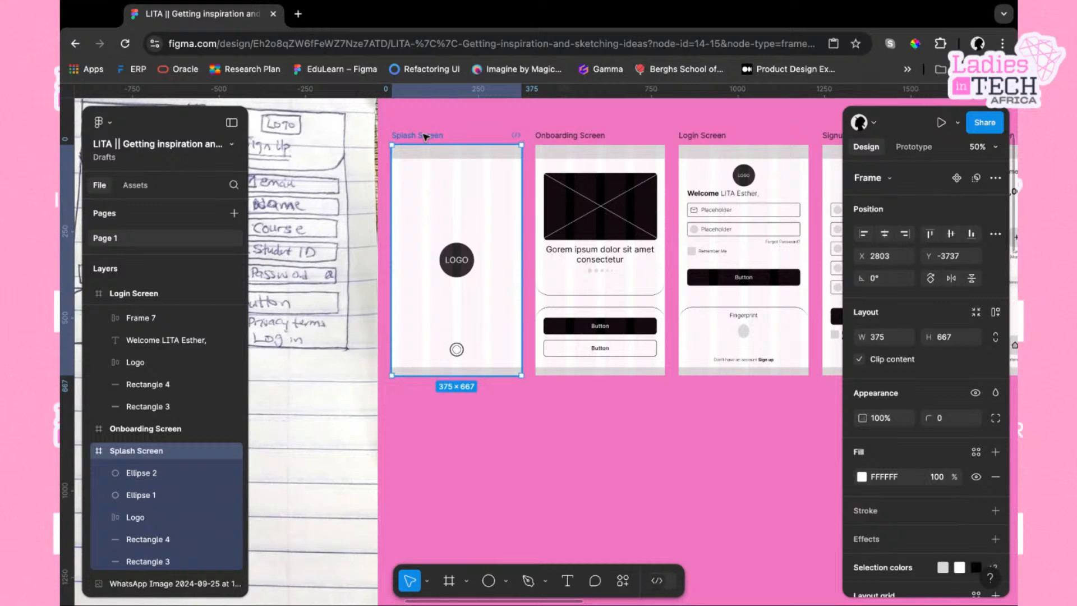
key("super+d")
scroll(425, 136, "down", 5)
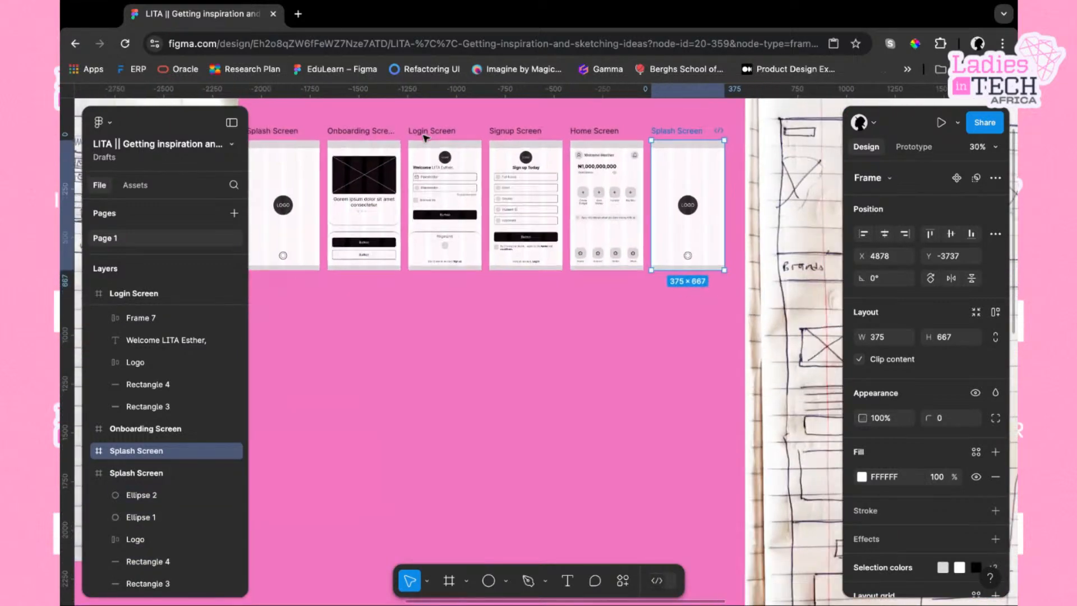
left_click_drag(646, 130, 335, 254)
scroll(294, 264, "up", 3)
scroll(335, 254, "up", 3)
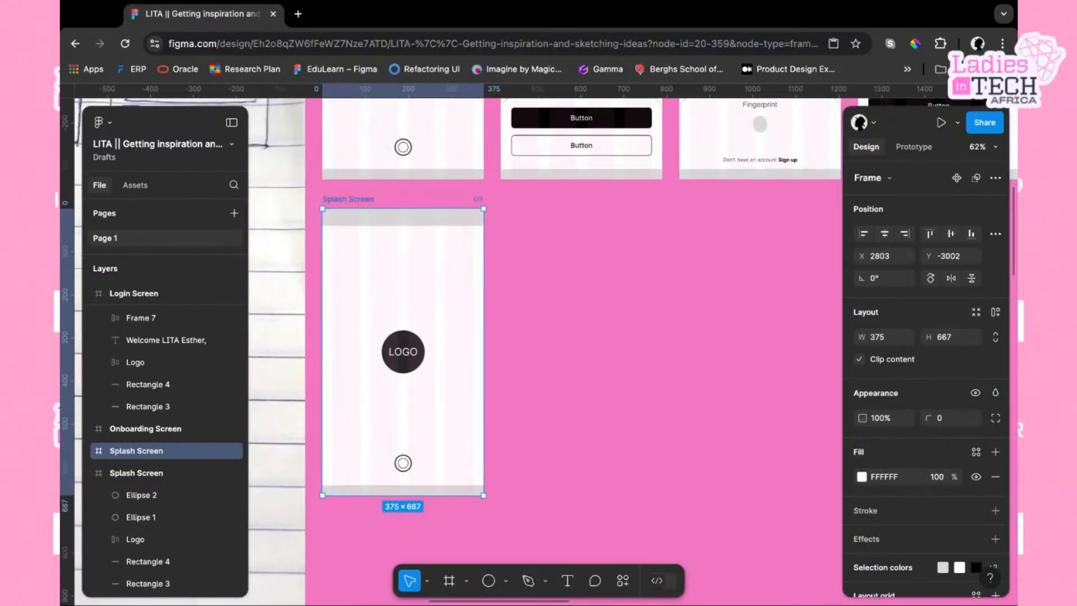
scroll(486, 213, "up", 5)
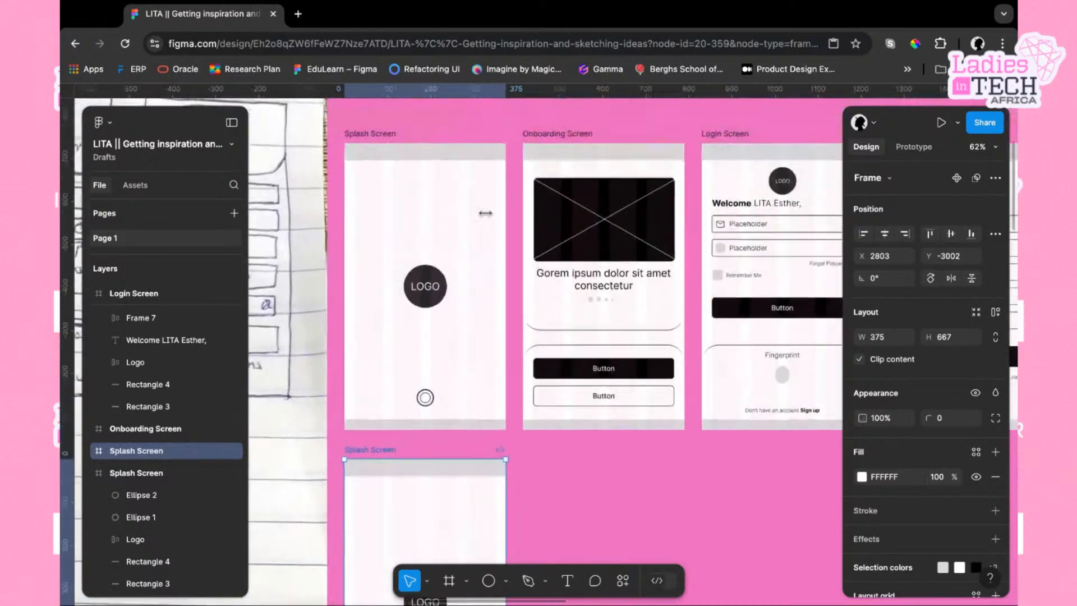
scroll(486, 214, "down", 5)
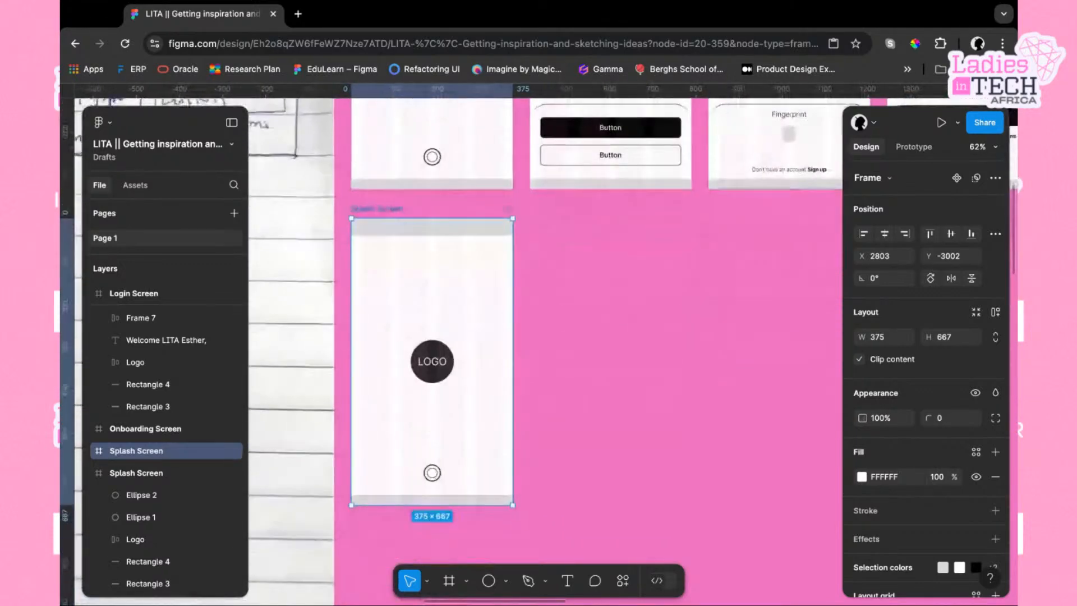
left_click(428, 234)
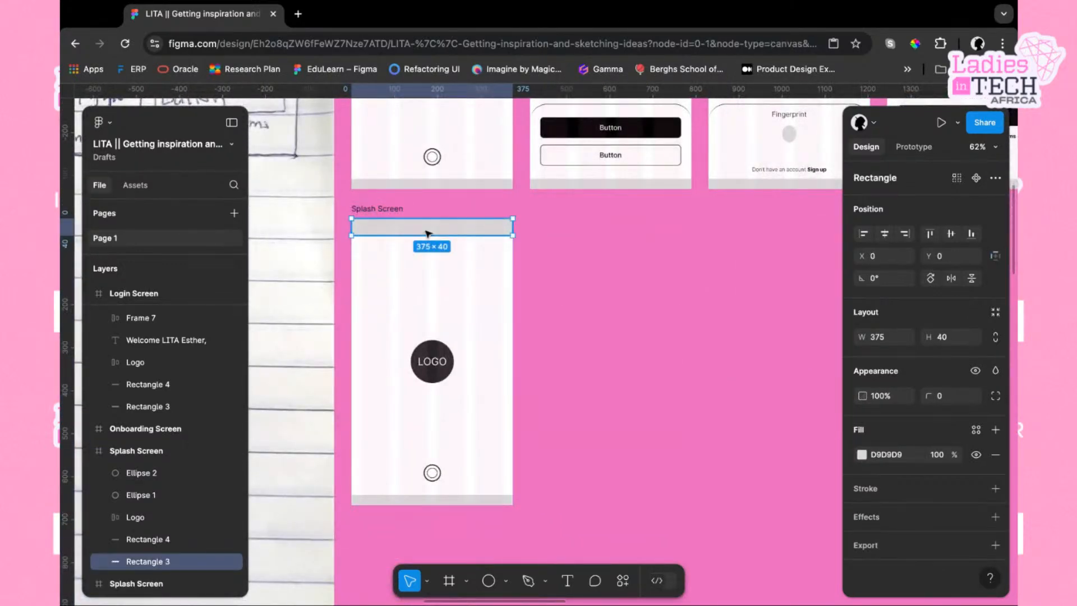
key("Delete")
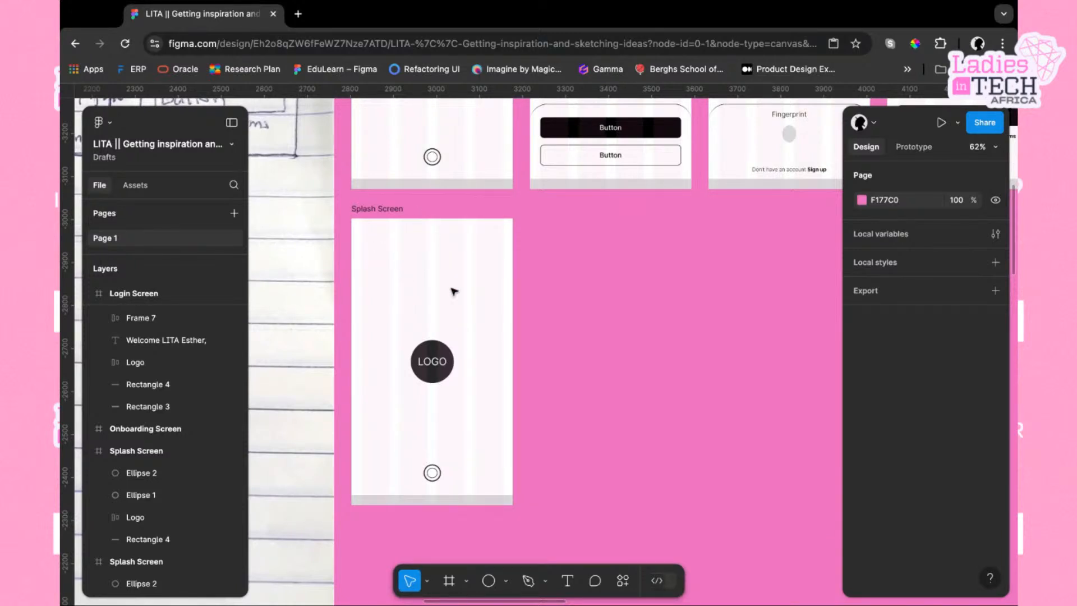
Import a solid battery icon (bxs:battery) through the Iconify plugin by searching for battery
left_click(622, 580)
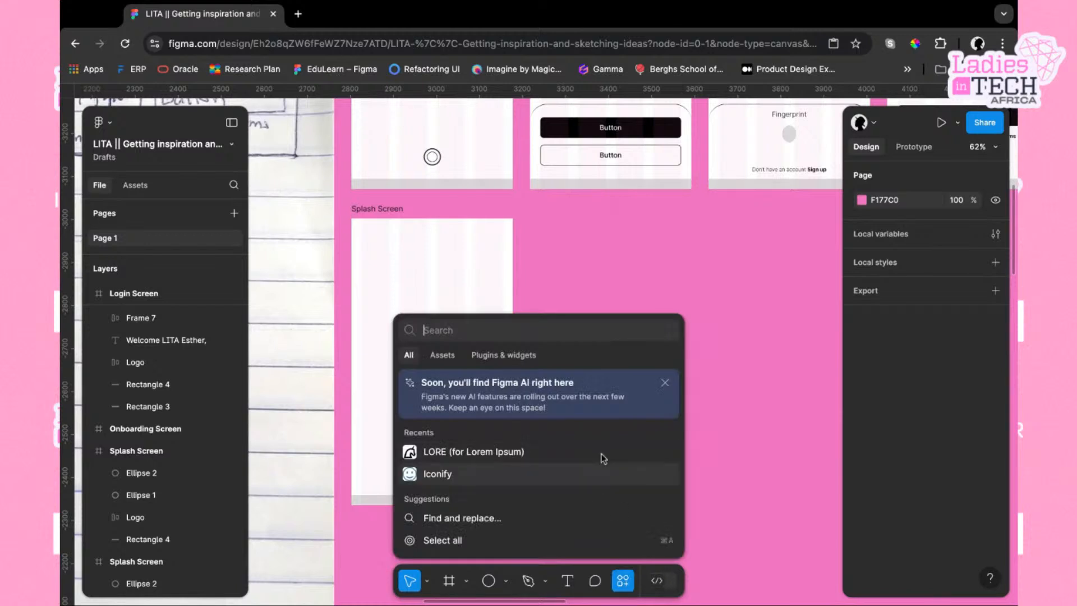
left_click(474, 474)
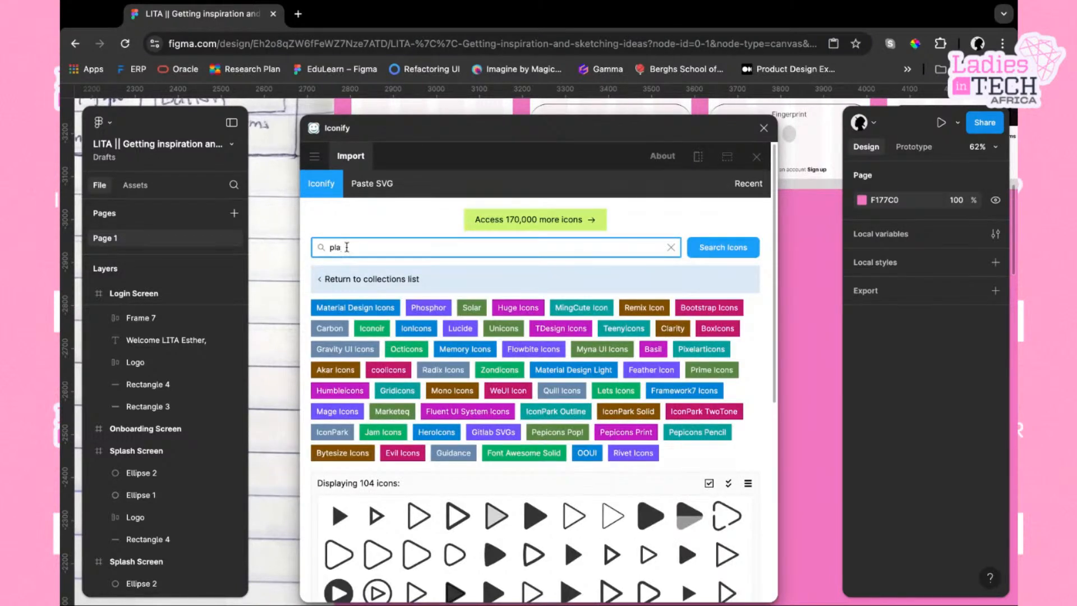
key("BackSpace")
key("BackSpace")
key("BackSpace")
type("battery")
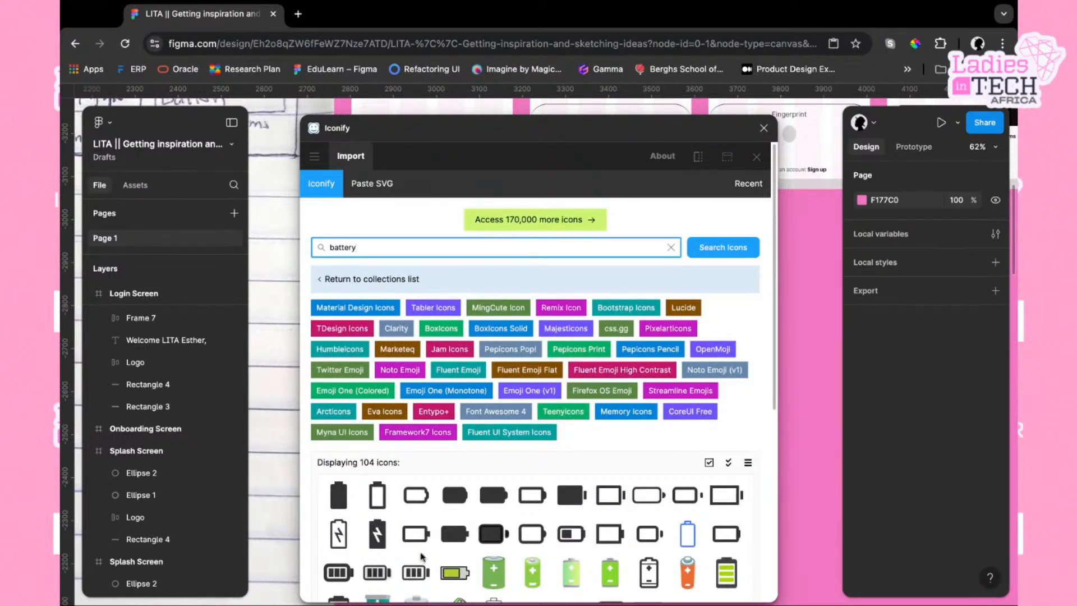
left_click(457, 540)
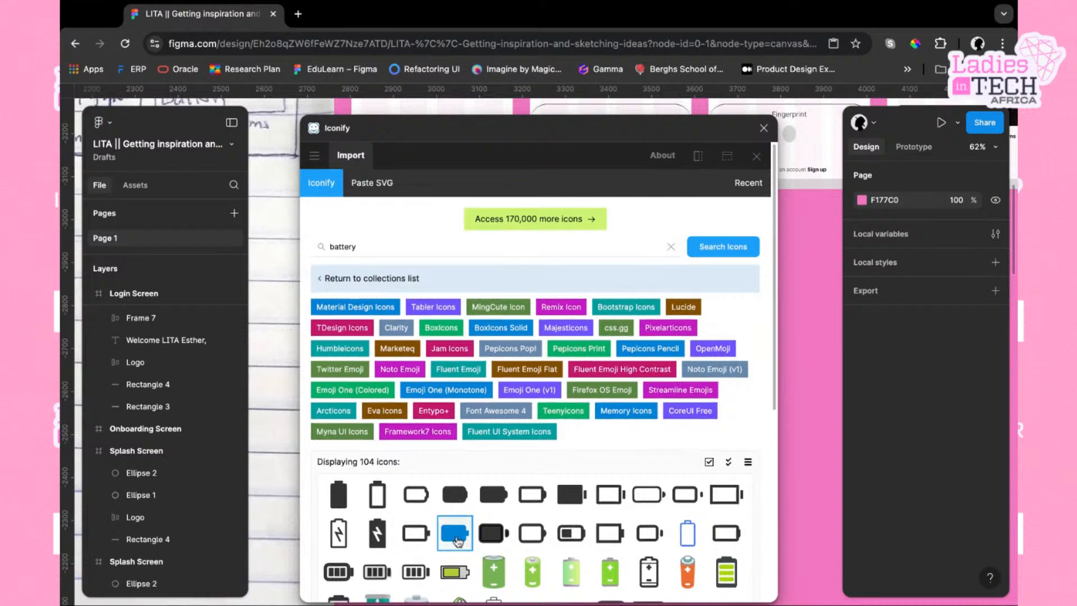
scroll(457, 540, "down", 6)
left_click(550, 581)
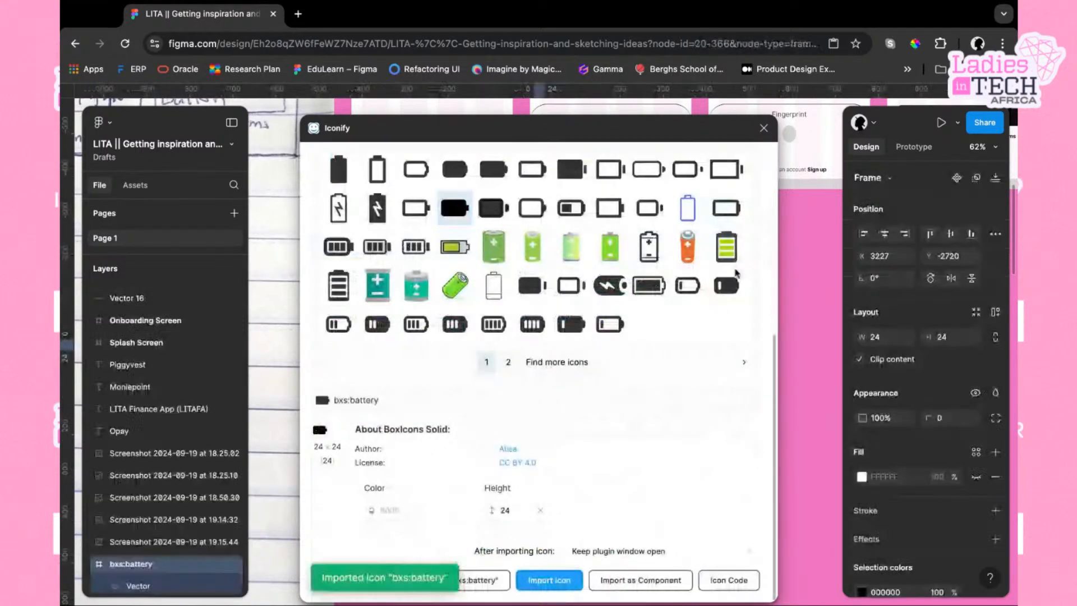
left_click(764, 128)
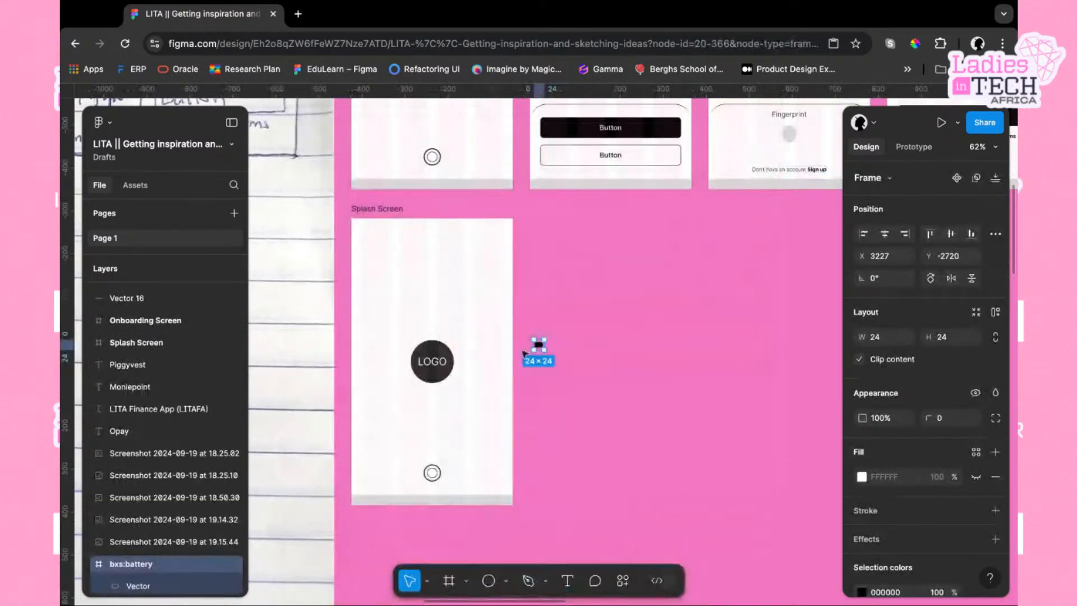
Move the battery icon into the copied splash screen's top-right corner, at about x 327, y 16
mouse_move(538, 340)
left_mouse_down()
mouse_move(539, 324)
mouse_move(537, 335)
left_mouse_up()
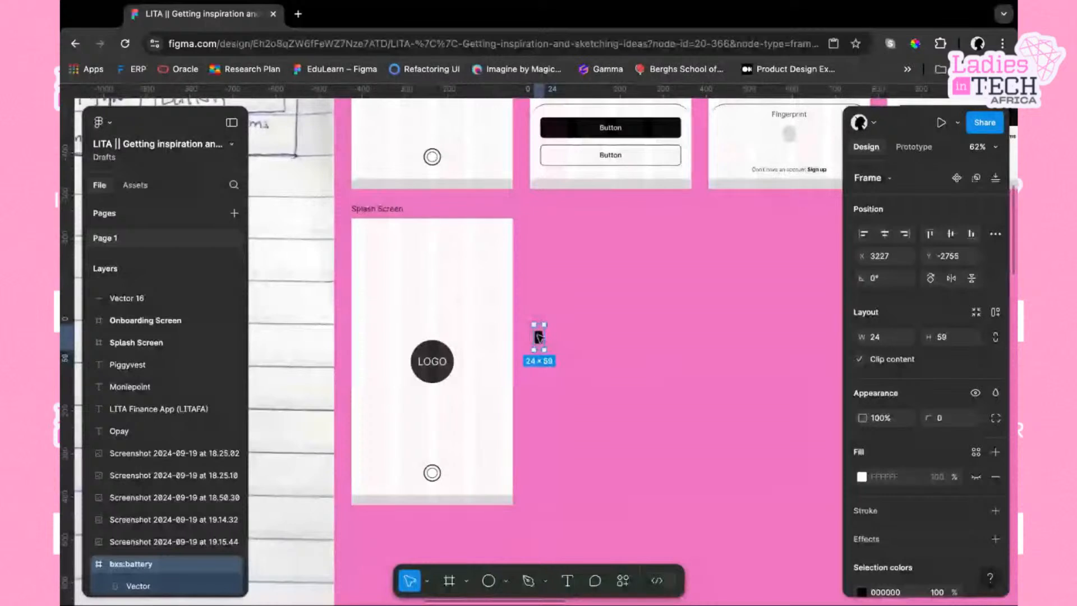
key("super+z")
scroll(561, 350, "up", 5)
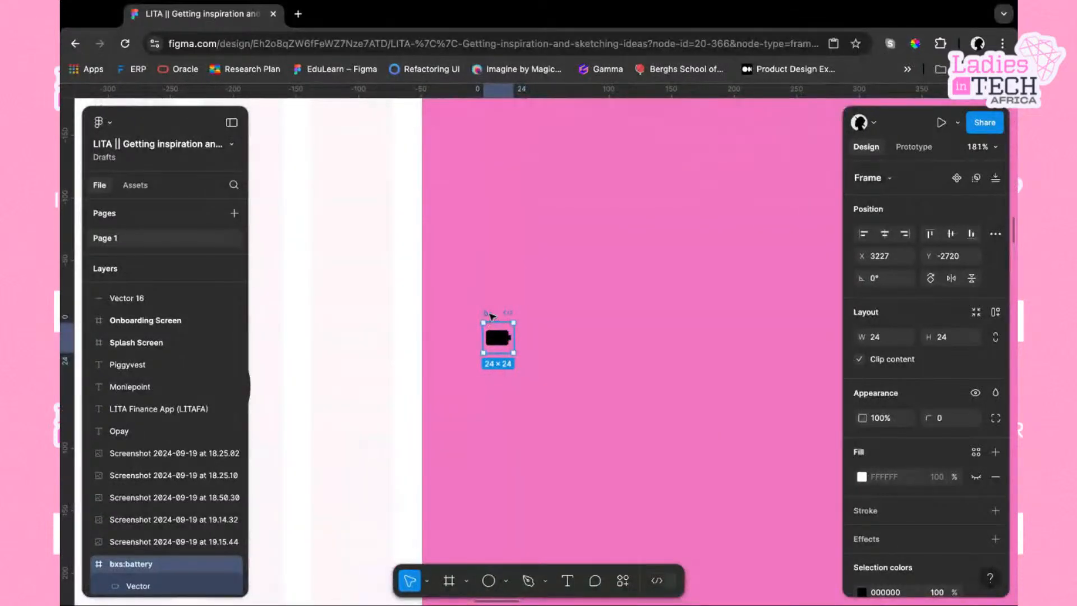
left_click_drag(491, 315, 361, 189)
scroll(360, 189, "left", 1)
scroll(361, 189, "up", 1)
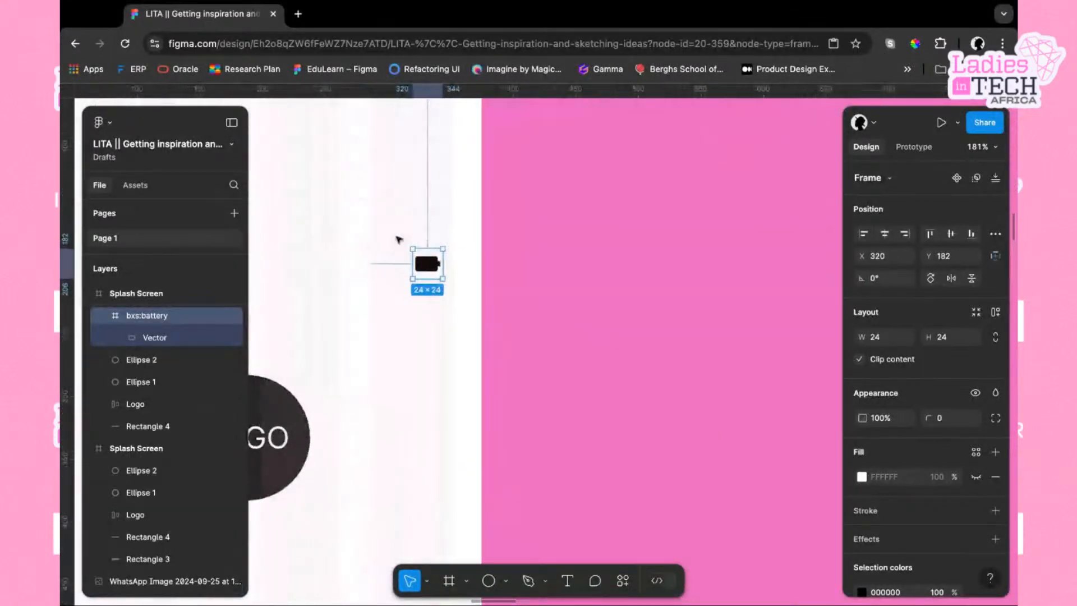
left_click_drag(438, 269, 425, 175)
scroll(425, 176, "down", 3)
scroll(428, 178, "up", 2)
scroll(429, 177, "left", 1)
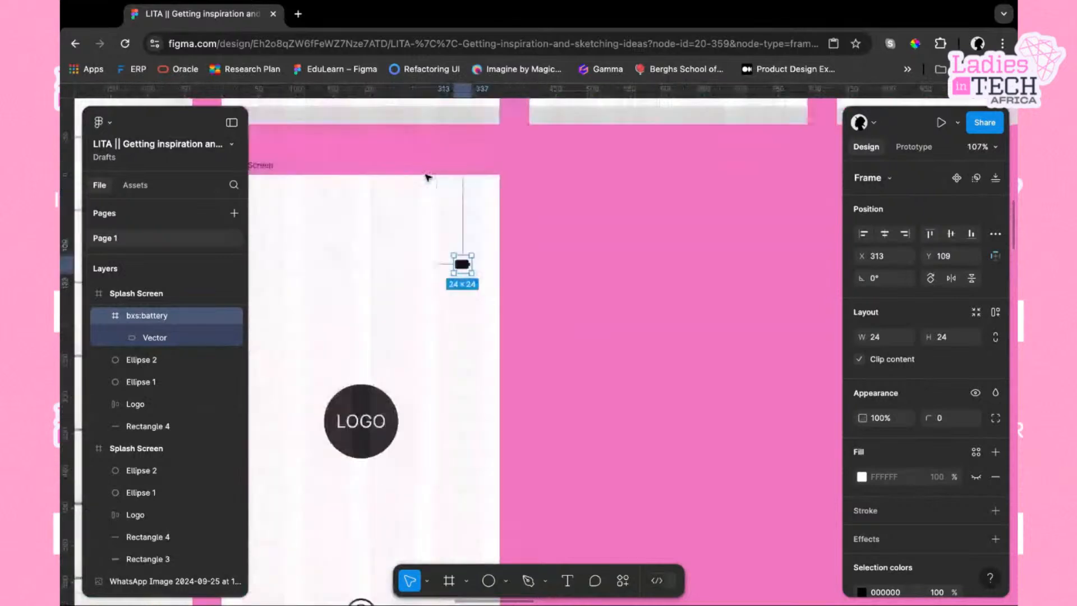
left_click_drag(498, 317, 508, 247)
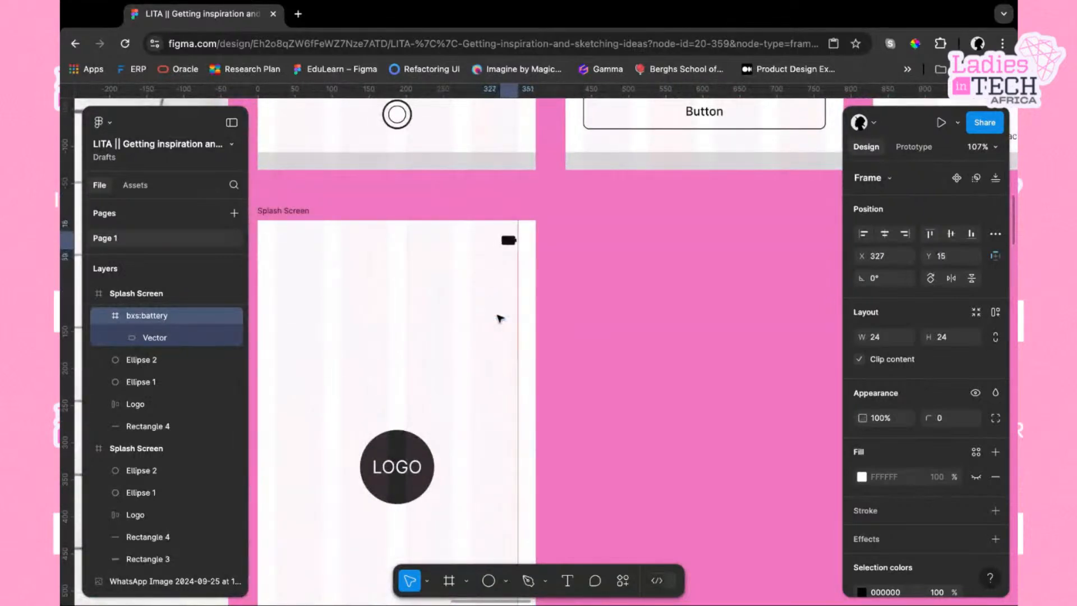
key("Down")
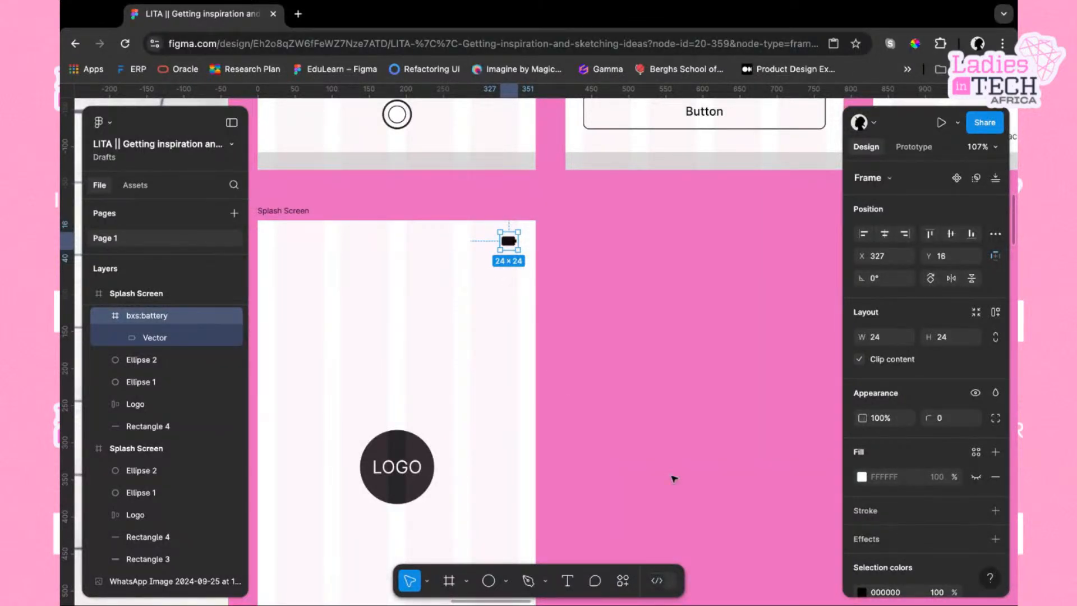
Import a wifi icon (tabler:wifi) through the Iconify plugin by searching for wifi
left_click(622, 580)
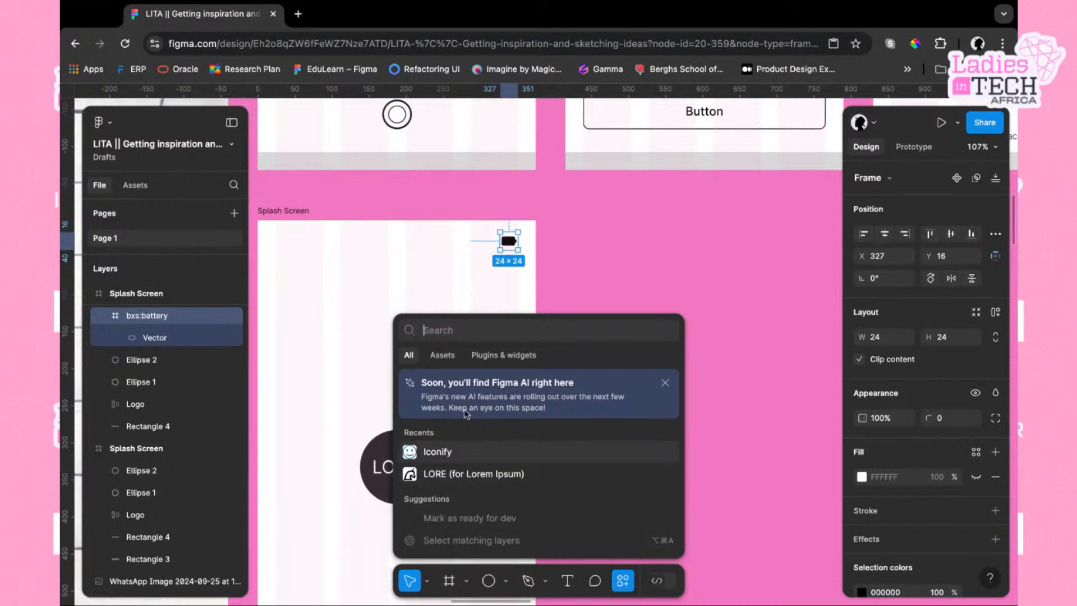
type("wifi")
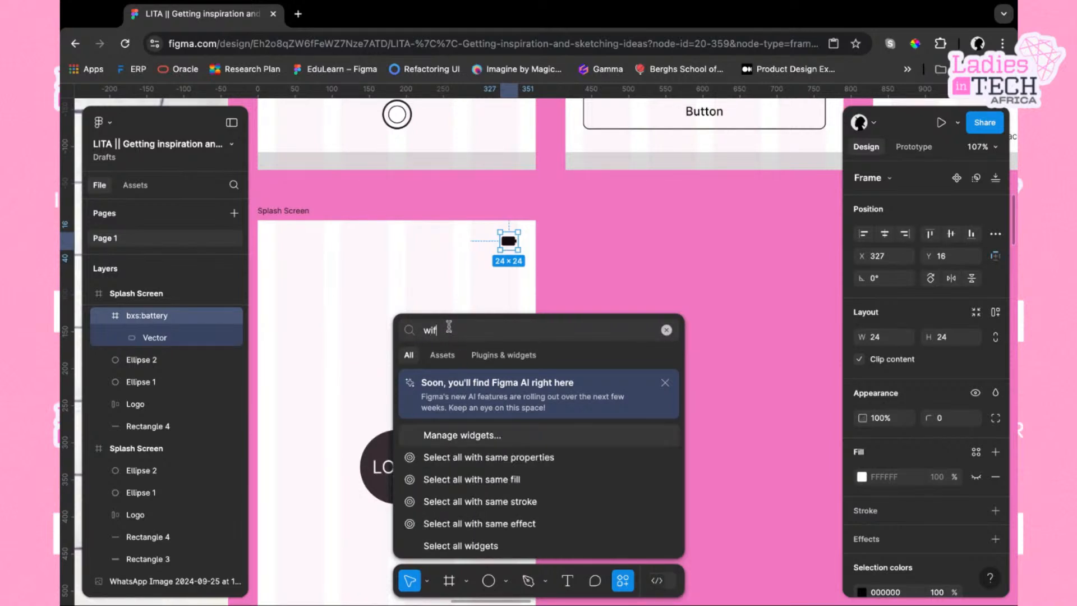
key("BackSpace")
key("BackSpace")
key("BackSpace")
key("BackSpace")
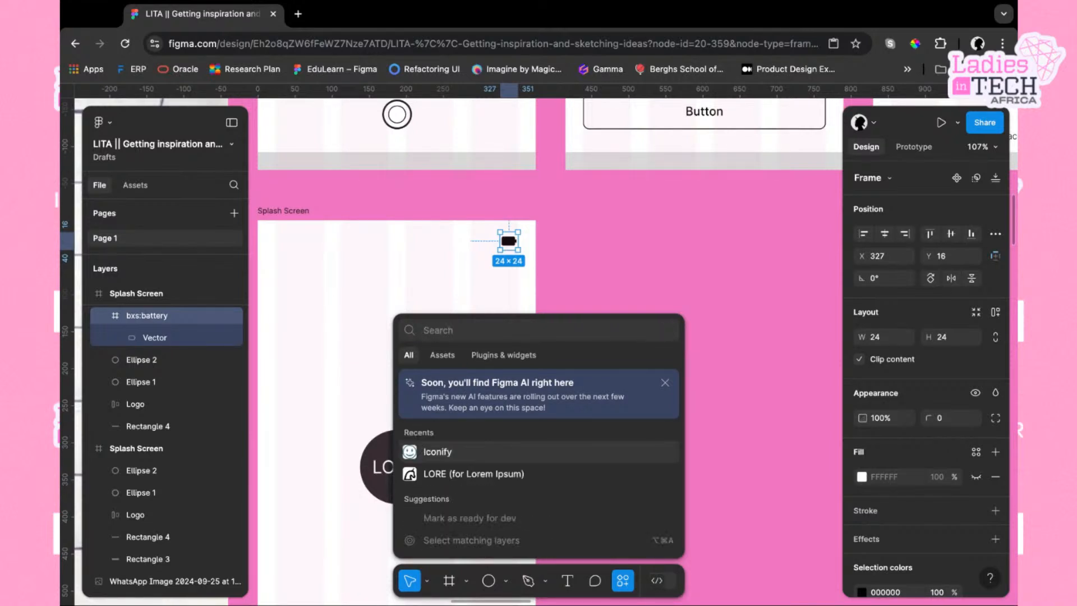
left_click(449, 451)
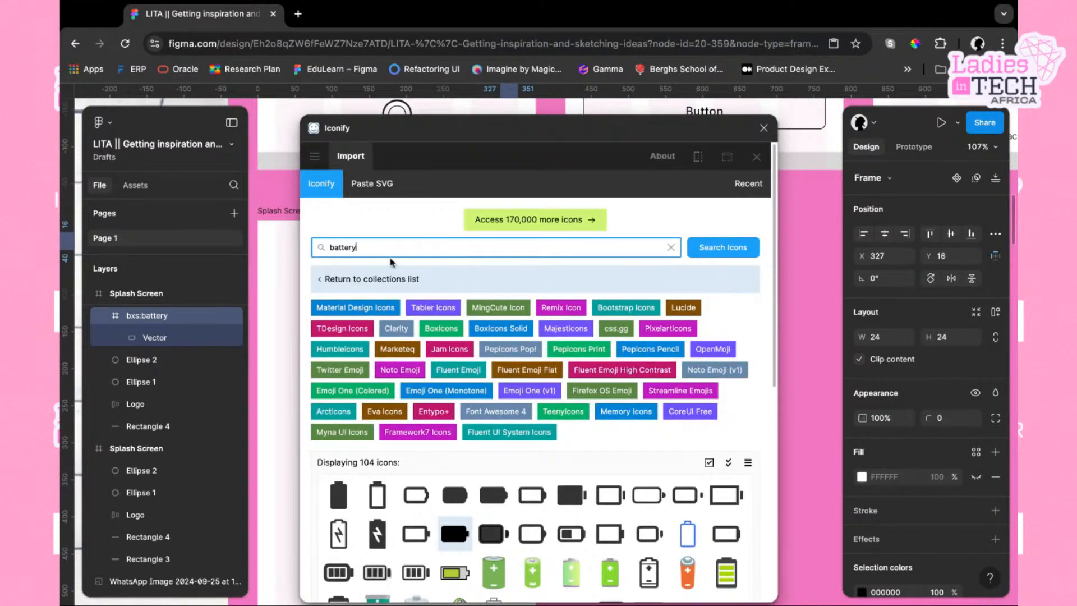
key("BackSpace")
key("BackSpace")
key("BackSpace")
key("BackSpace")
key("BackSpace")
type("wifi")
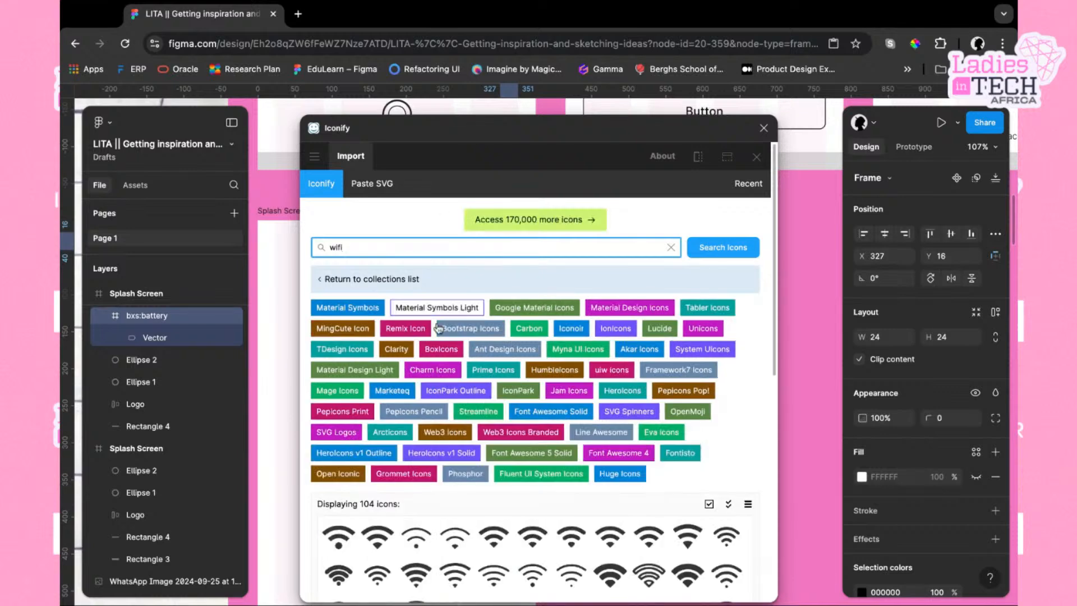
scroll(544, 528, "down", 2)
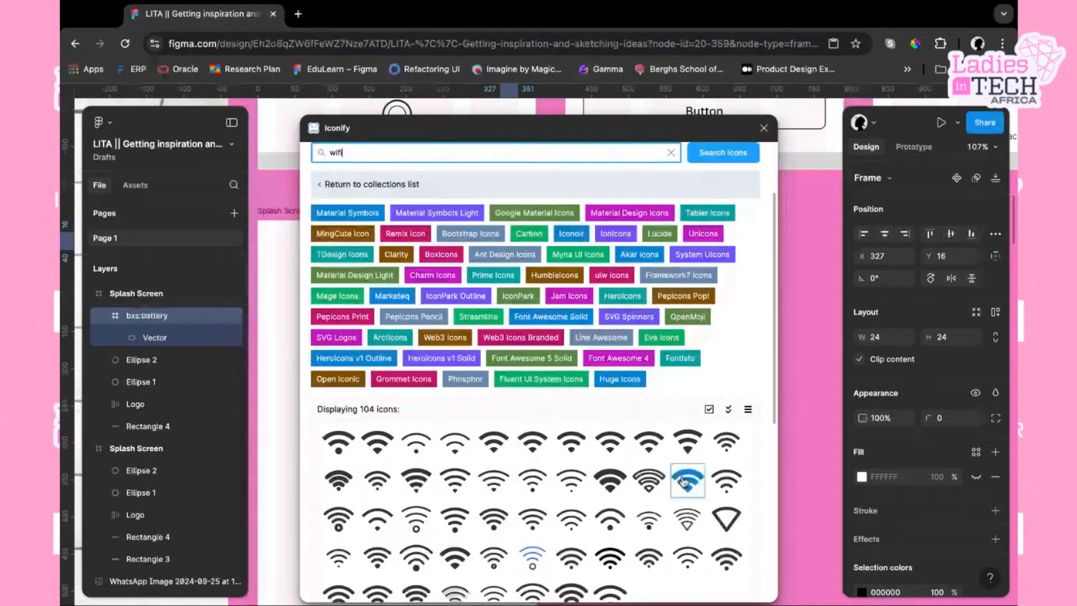
double_click(727, 441)
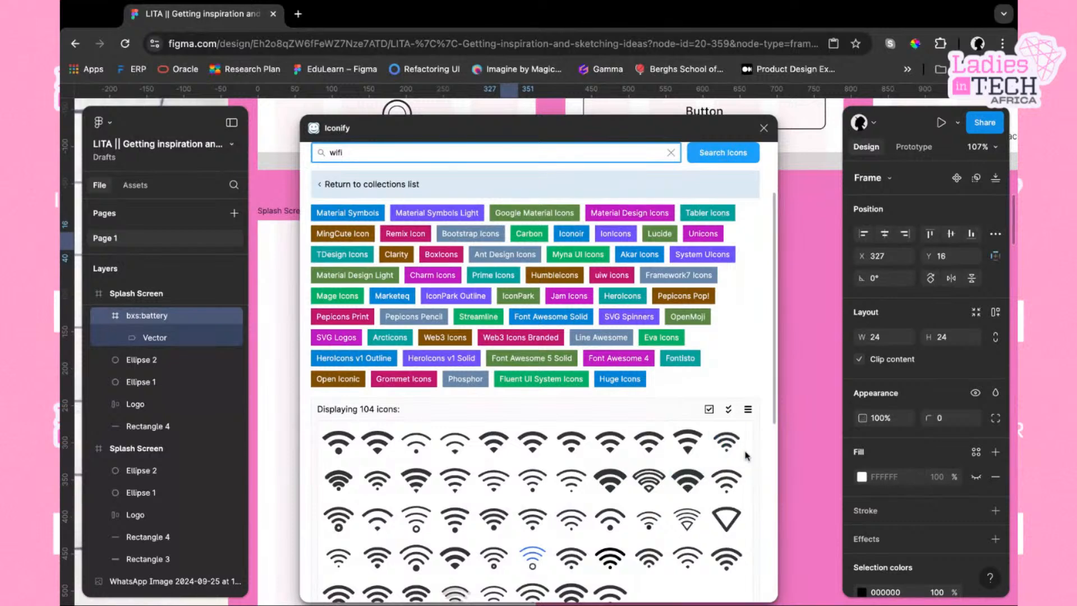
left_click(764, 128)
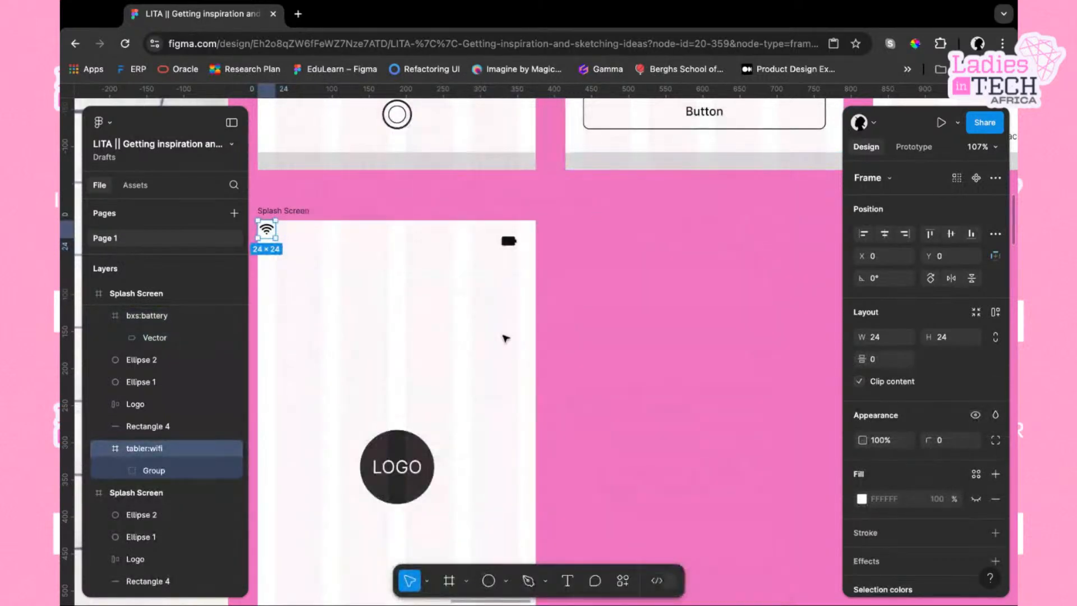
Place the wifi icon just left of the battery icon, at about x 273, y 16
scroll(578, 434, "down", 2)
scroll(578, 434, "left", 2)
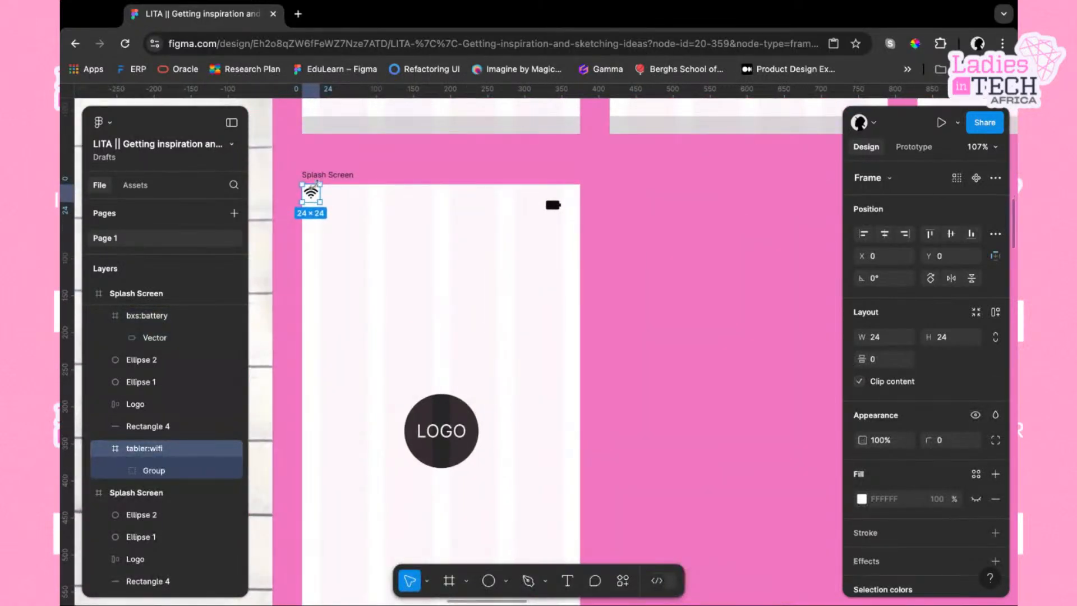
left_click_drag(312, 195, 514, 206)
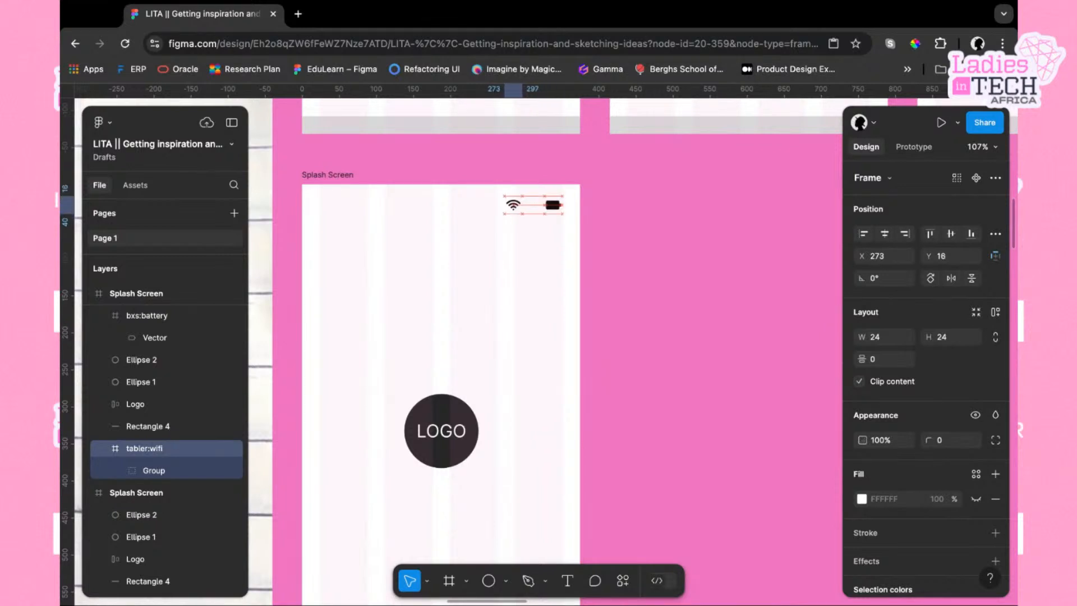
Import a signal icon (lucide:signal) into the splash screen through the Iconify plugin by searching for signal
left_click(324, 200)
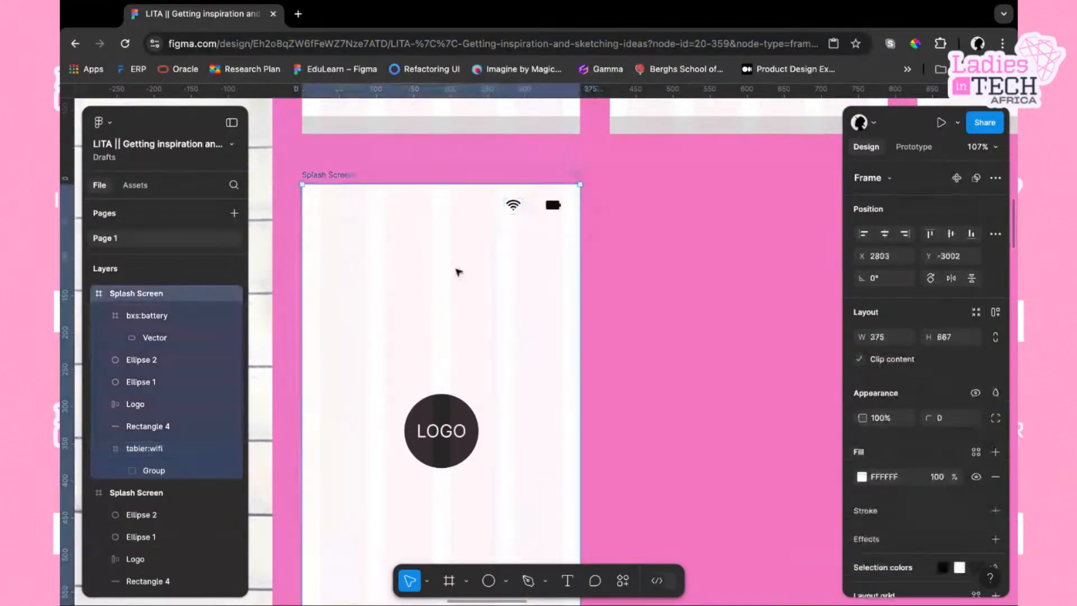
left_click(624, 578)
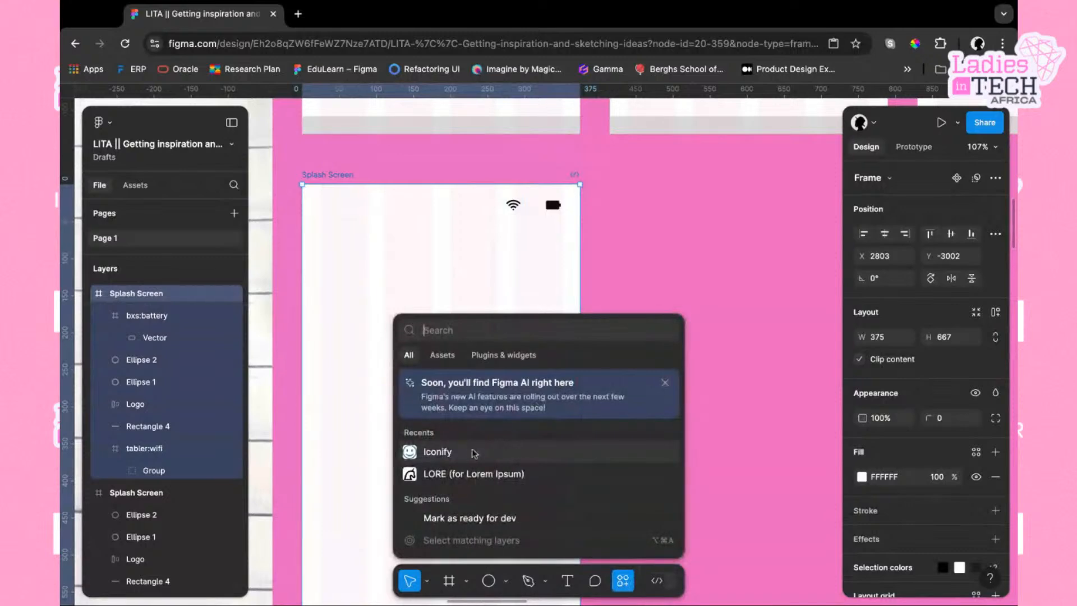
left_click(471, 454)
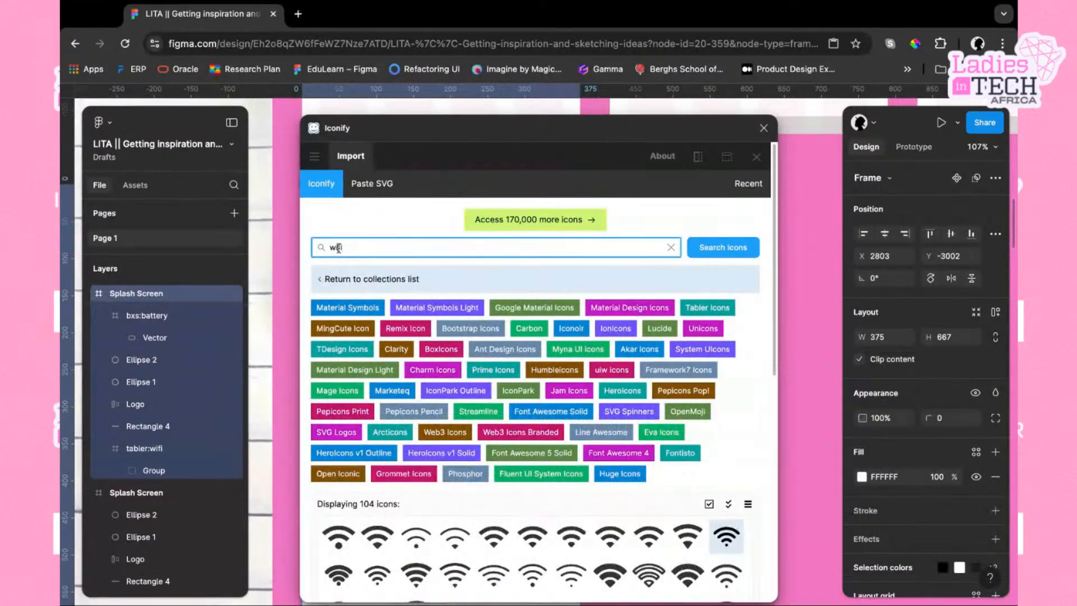
double_click(338, 247)
type("signal")
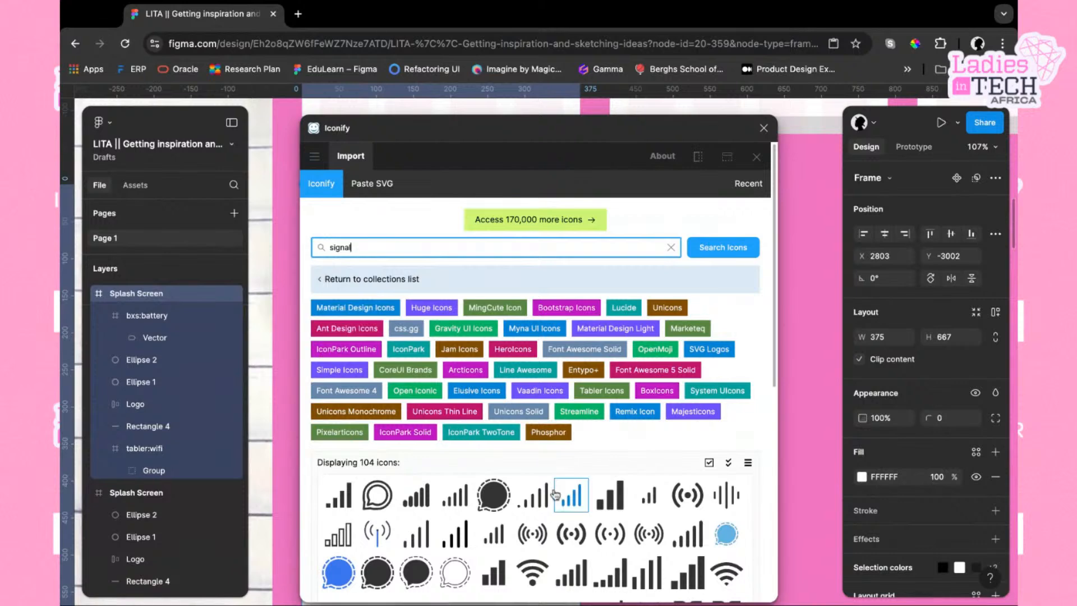
left_click(541, 506)
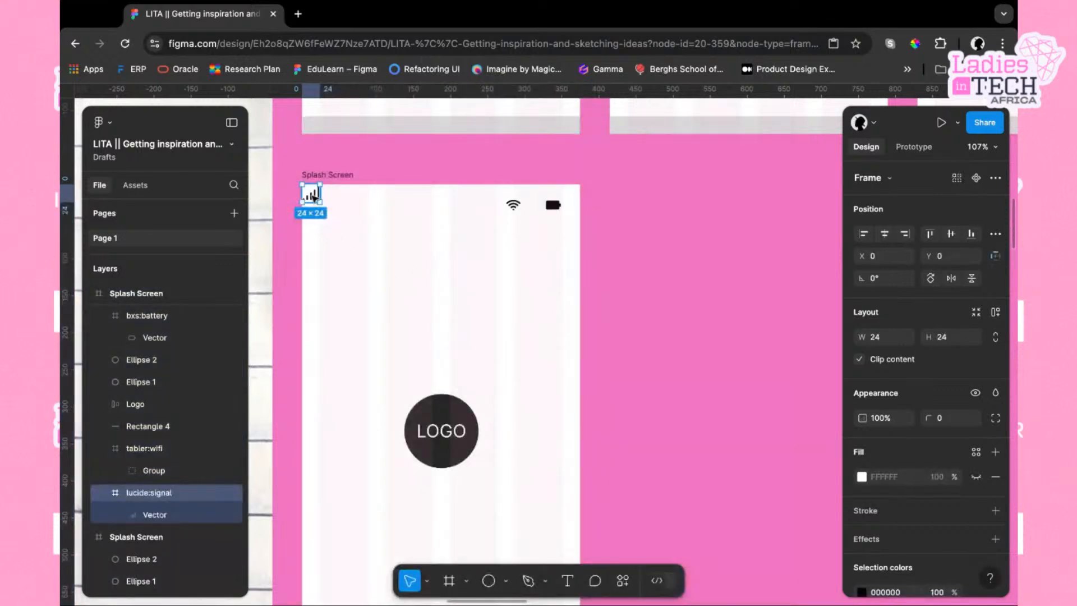
Select the wifi, signal and battery icons and wrap them in an auto layout with a 4 px gap
left_click_drag(312, 199, 486, 199)
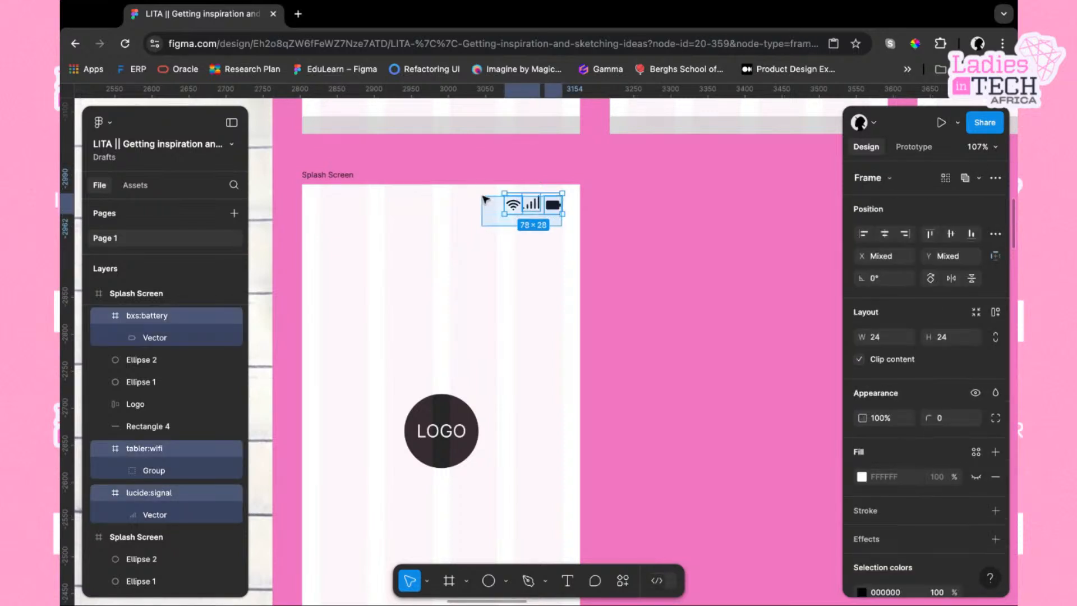
key("shift+a")
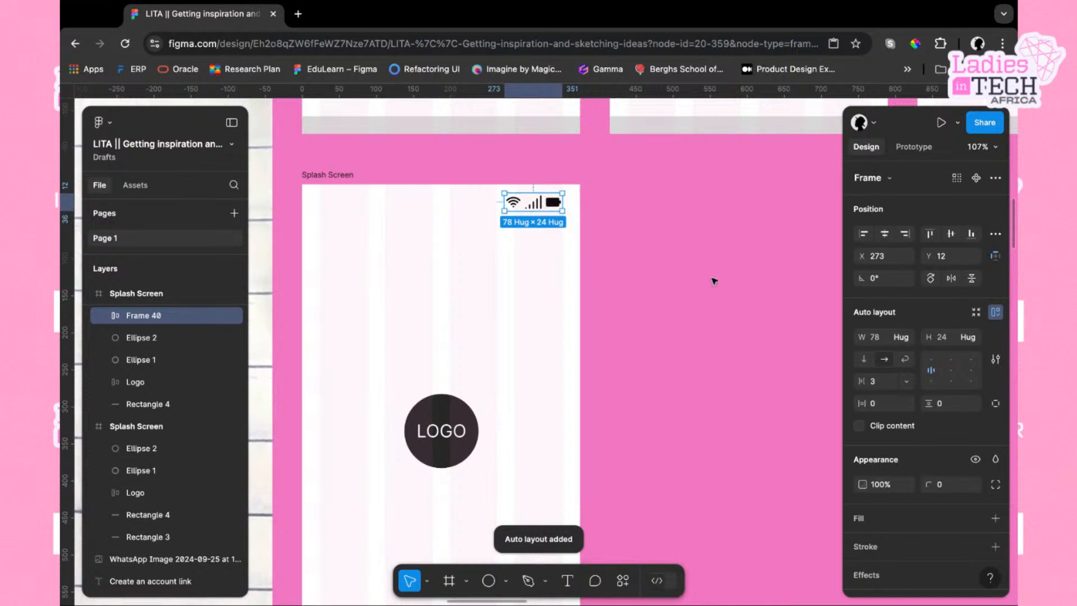
left_click(887, 387)
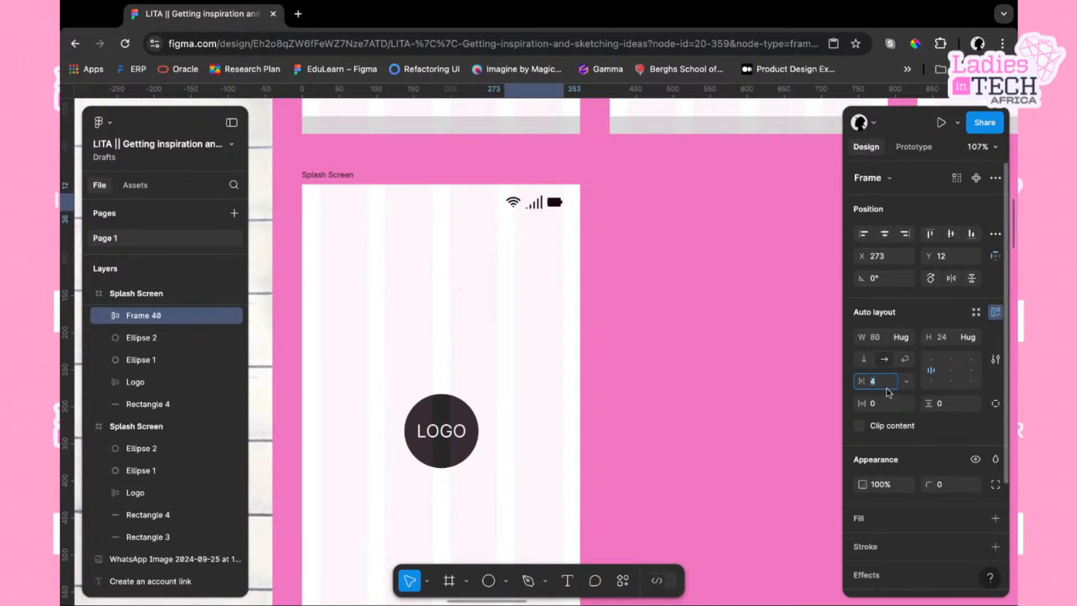
left_click(488, 343)
Nudge the icon group 2 px left to x 271
left_click(526, 191)
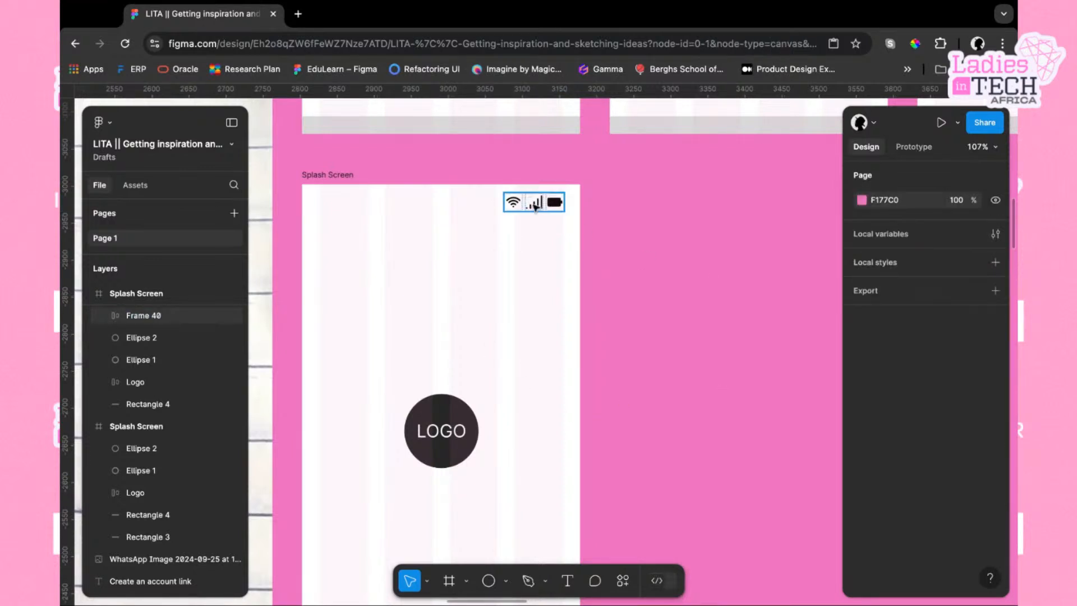
key("alt")
key("Left")
key("Left")
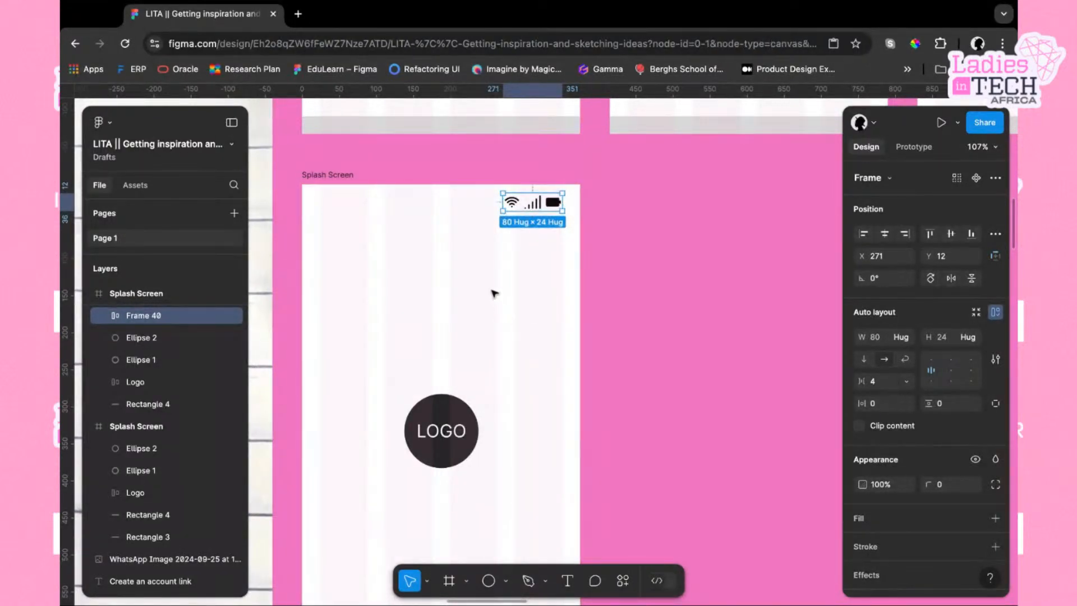
key("Escape")
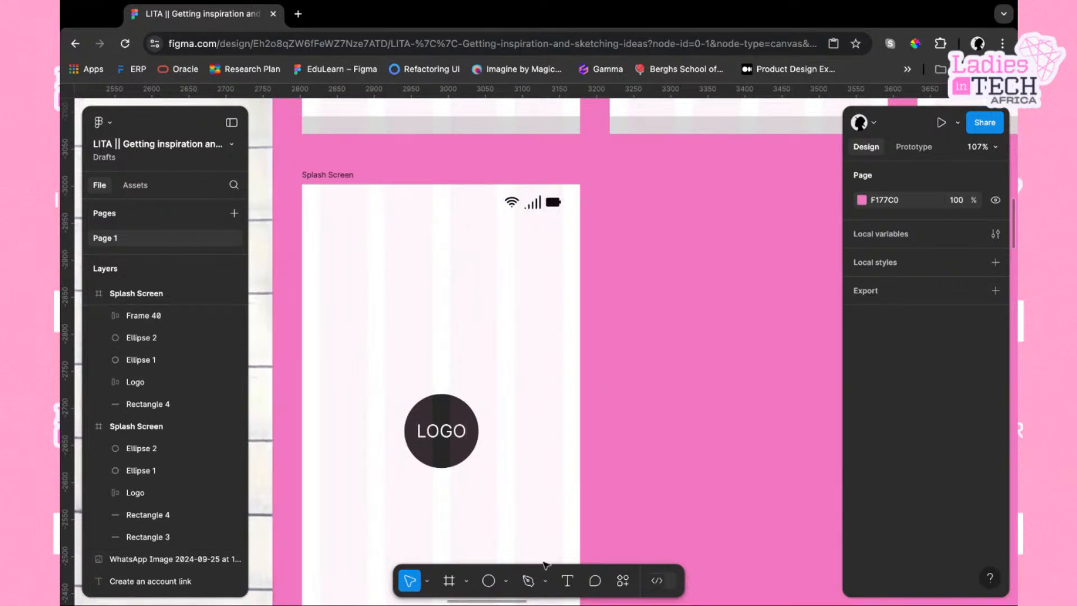
Add a time text reading 19:54 at font size 12 near the splash screen's top-left corner
left_click(567, 580)
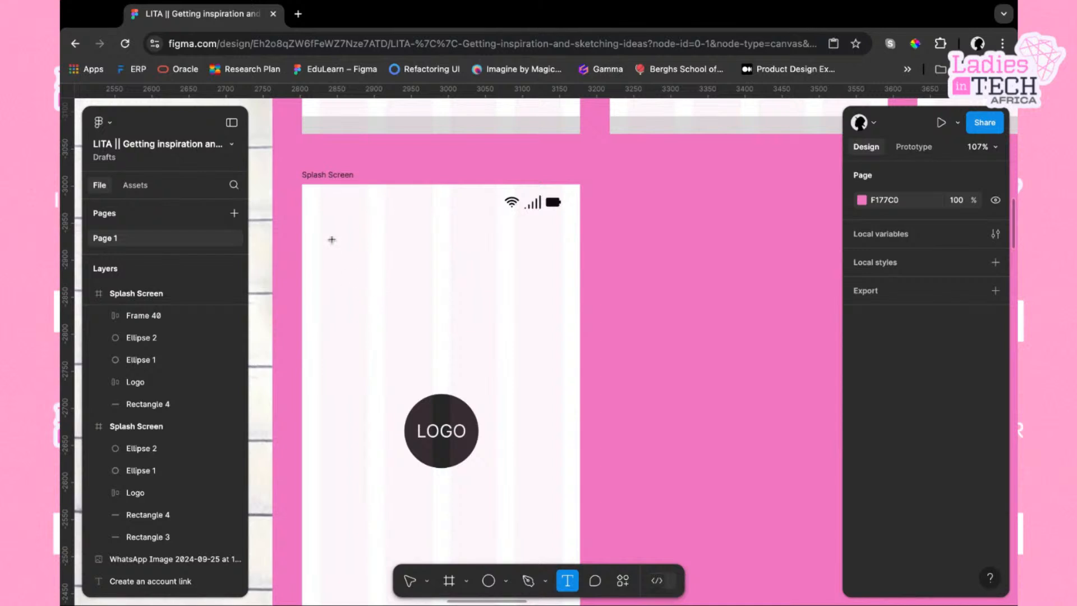
left_click(322, 223)
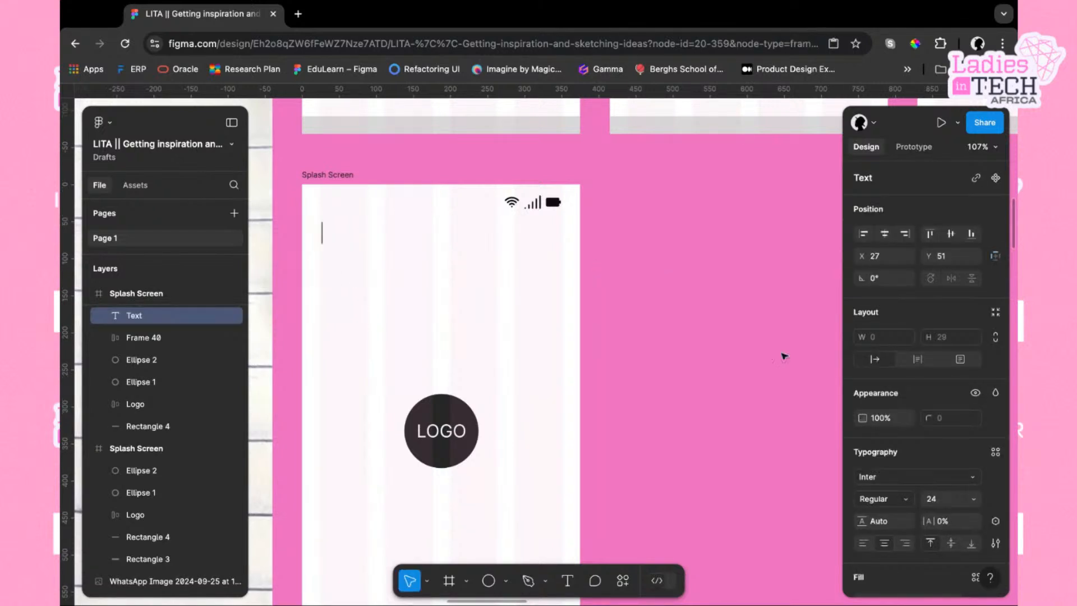
left_click(942, 501)
key("BackSpace")
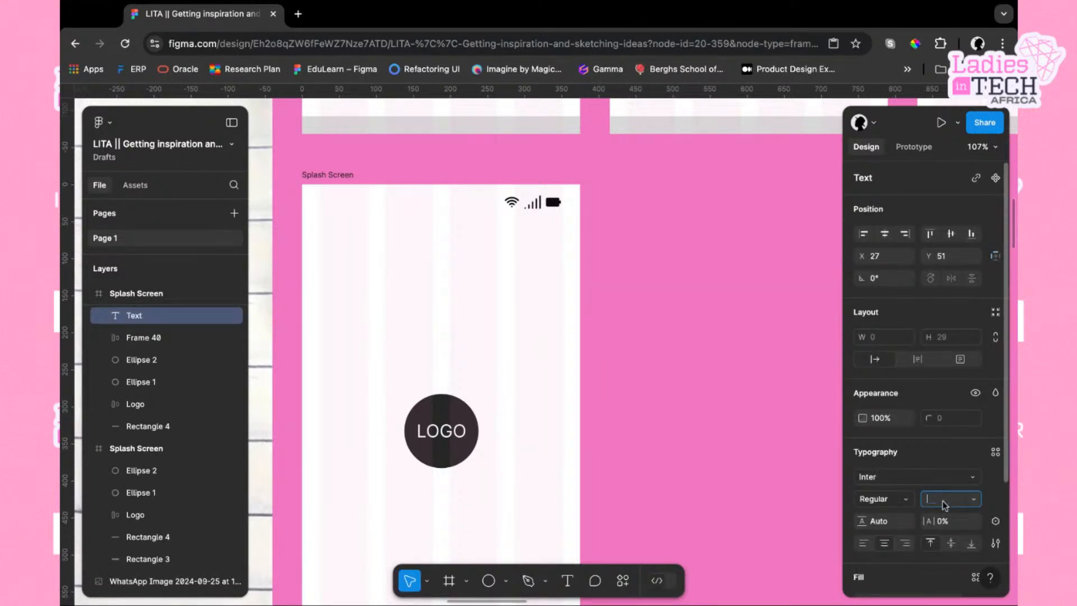
type("12")
key("Return")
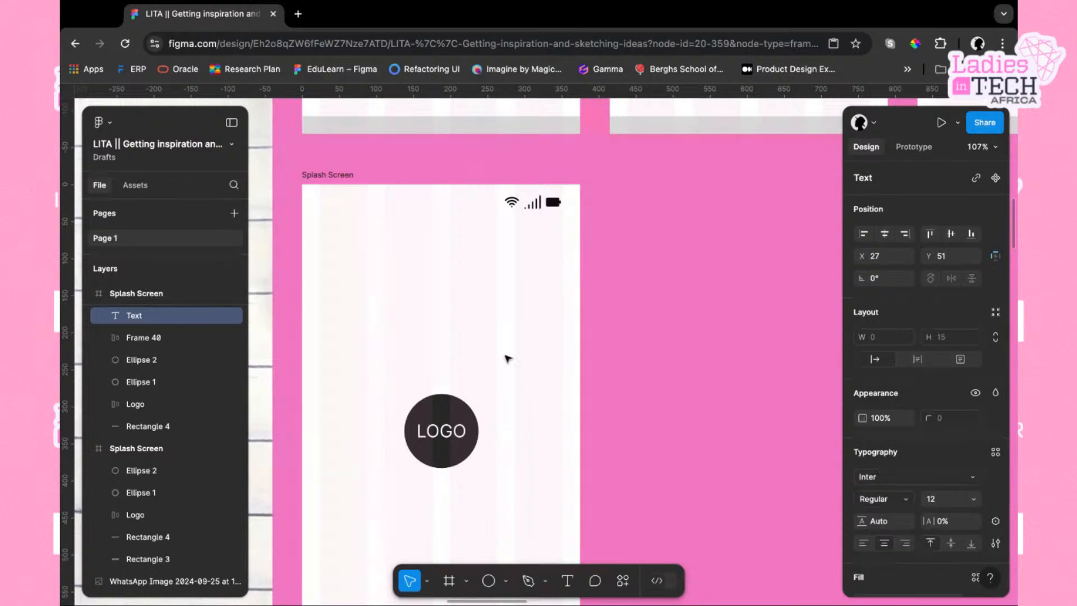
type("12")
key("BackSpace")
key("BackSpace")
type("12")
key("BackSpace")
type("9:54")
Move the time text to about x 24, y 21, level with the status icons
left_click(375, 268)
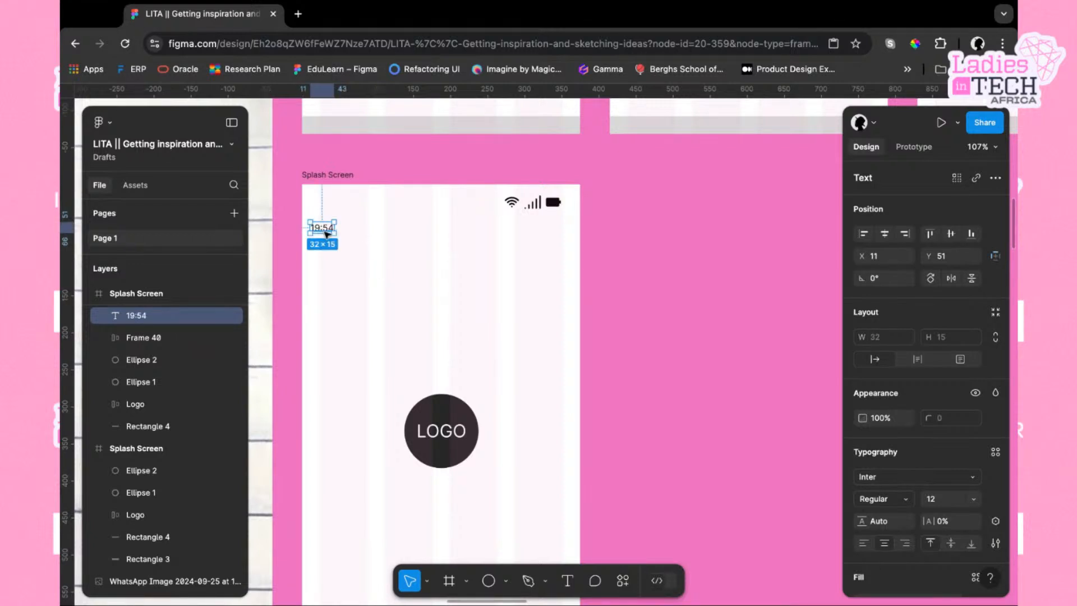
left_click_drag(323, 231, 333, 209)
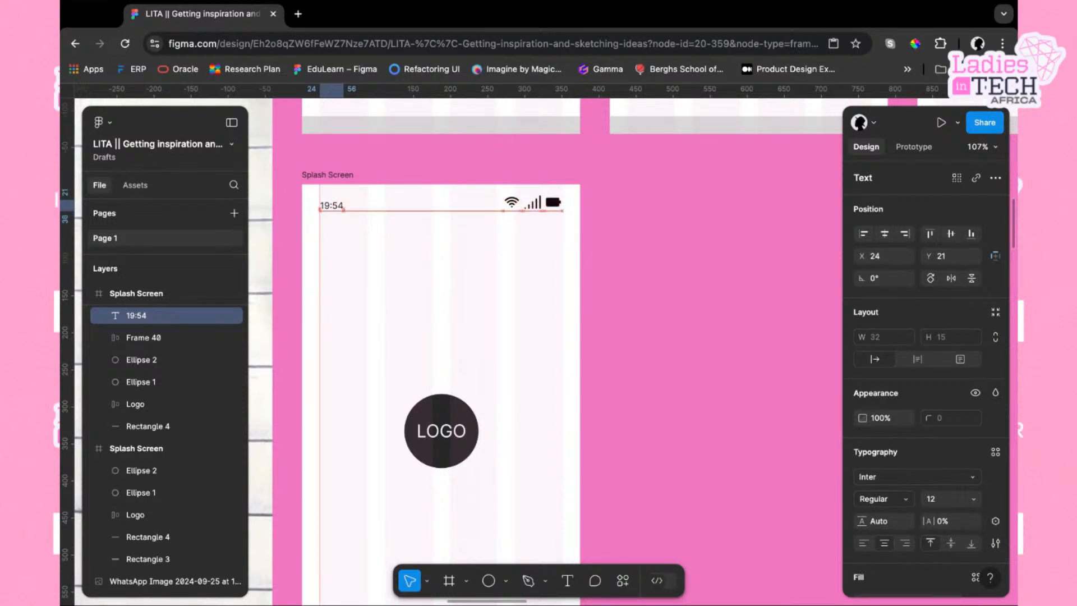
left_click(383, 248)
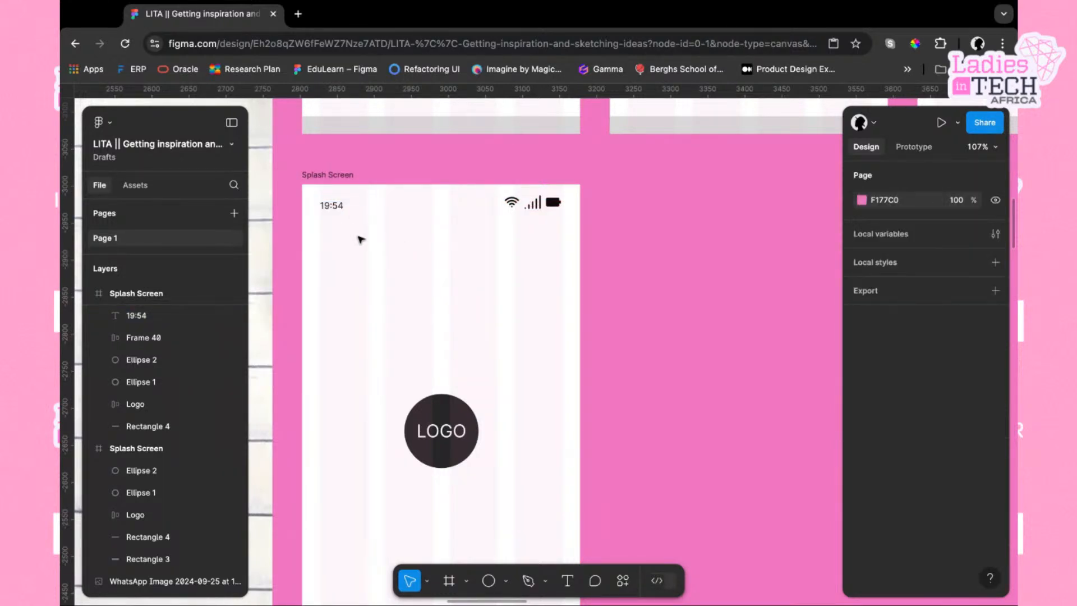
Wrap the time text and icon group in a 327 px wide auto layout frame with auto spacing, centred vertically
left_click(311, 205)
left_click_drag(308, 201, 564, 222)
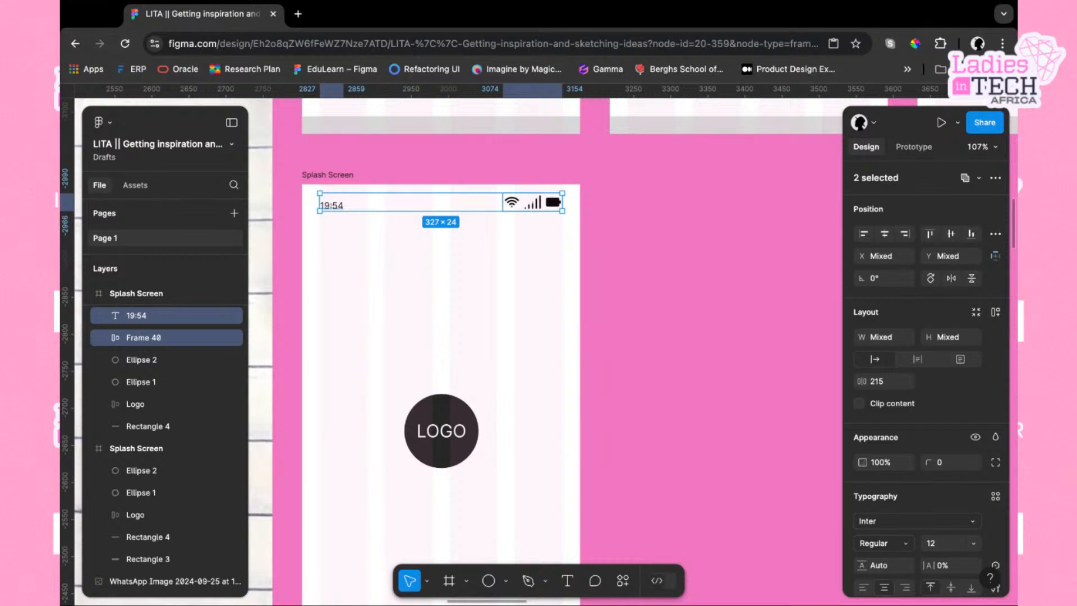
right_click(350, 208)
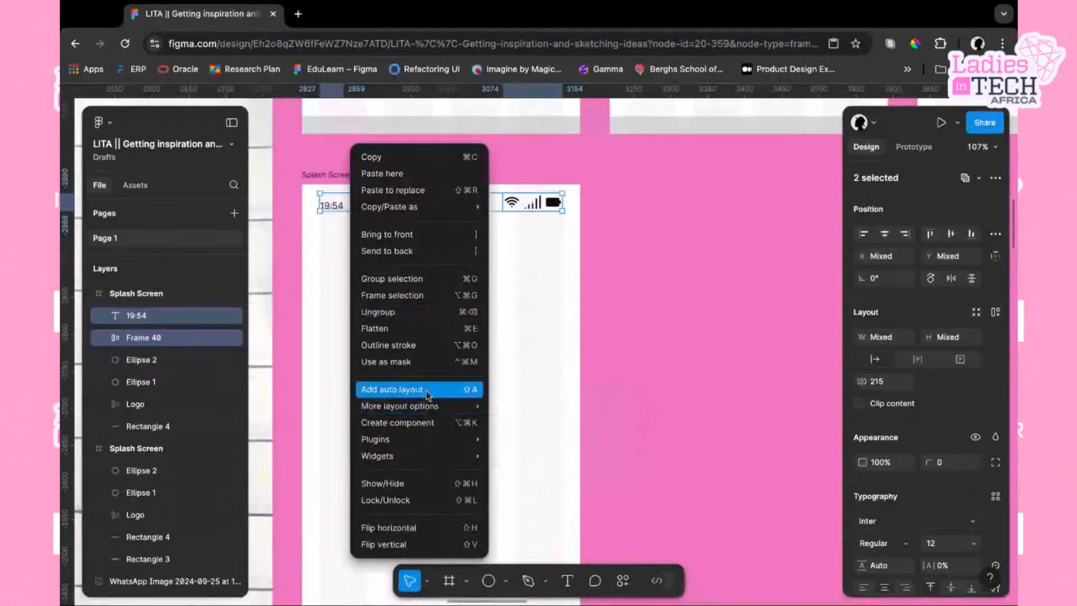
left_click(451, 388)
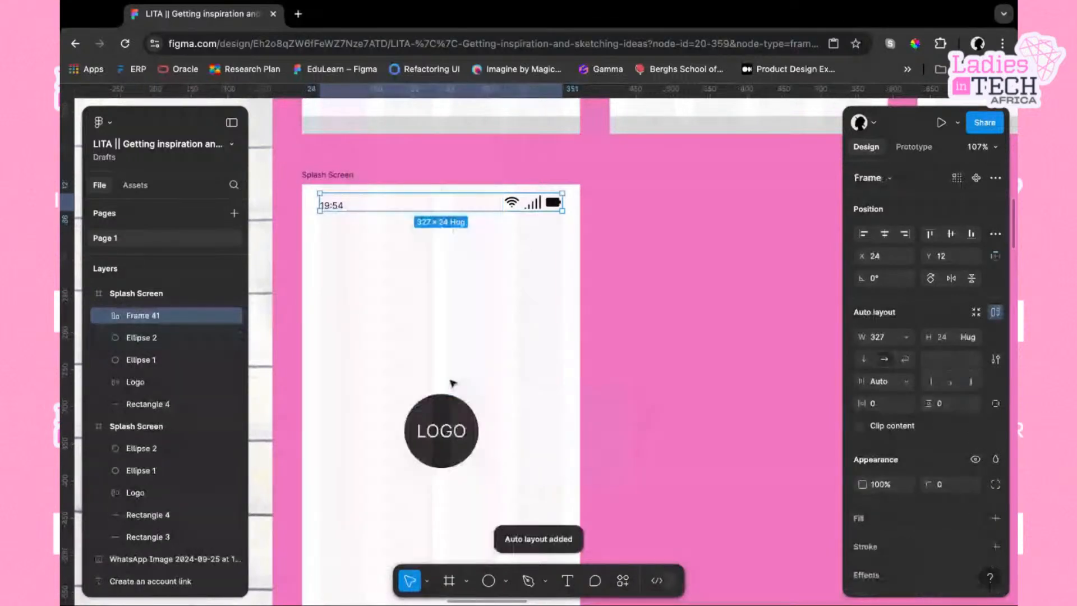
left_click(944, 375)
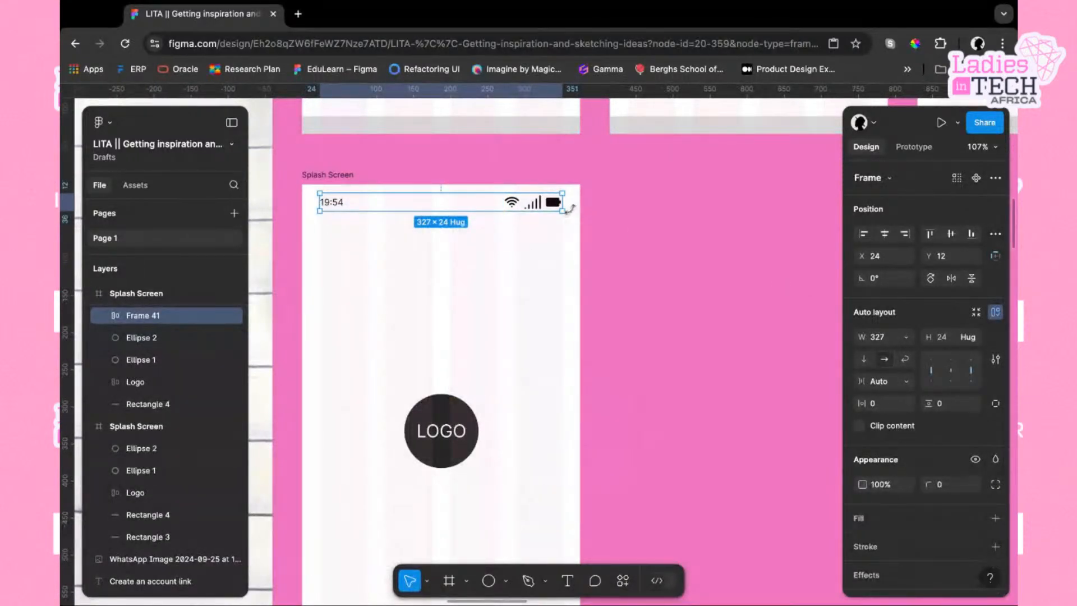
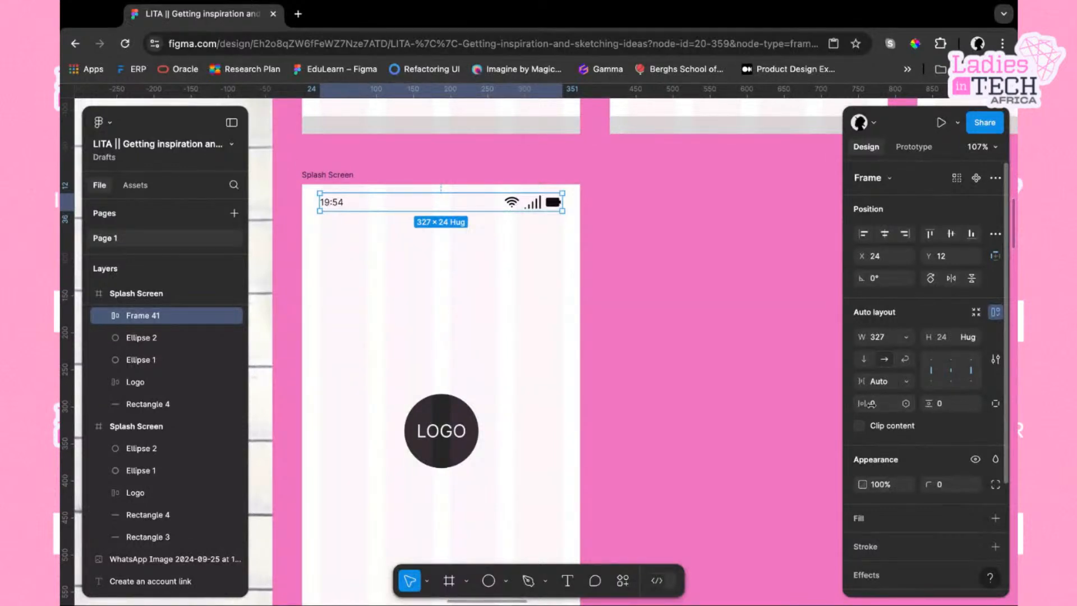
Set the status bar frame's horizontal padding to 24
left_click(884, 409)
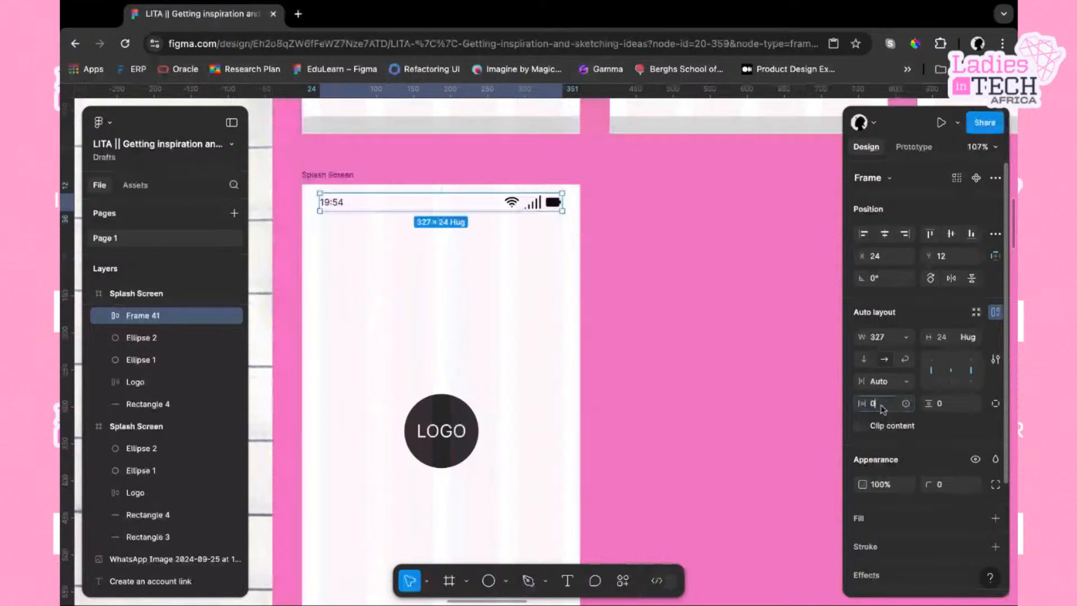
type("24")
key("Return")
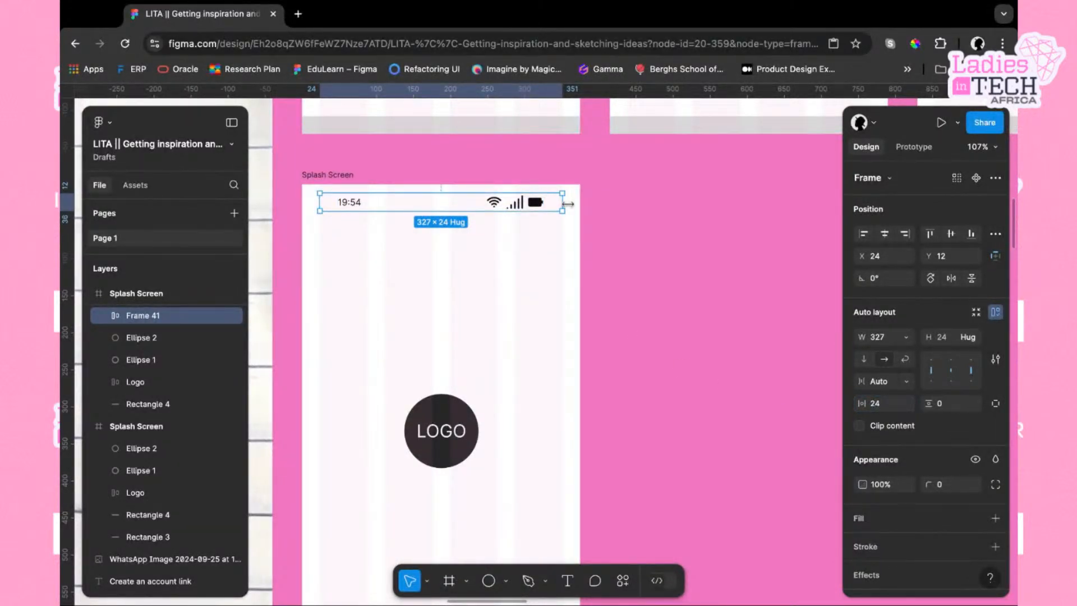
Stretch the status bar frame to the full 375 px screen width and 36 px height at the top edge
left_click_drag(568, 204, 586, 205)
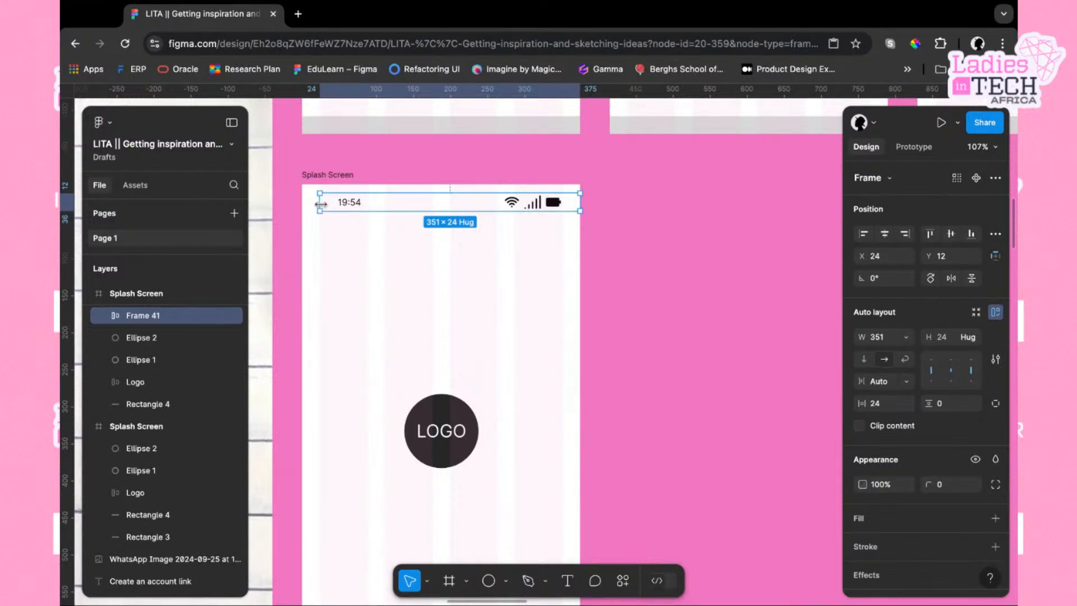
left_click_drag(319, 204, 303, 205)
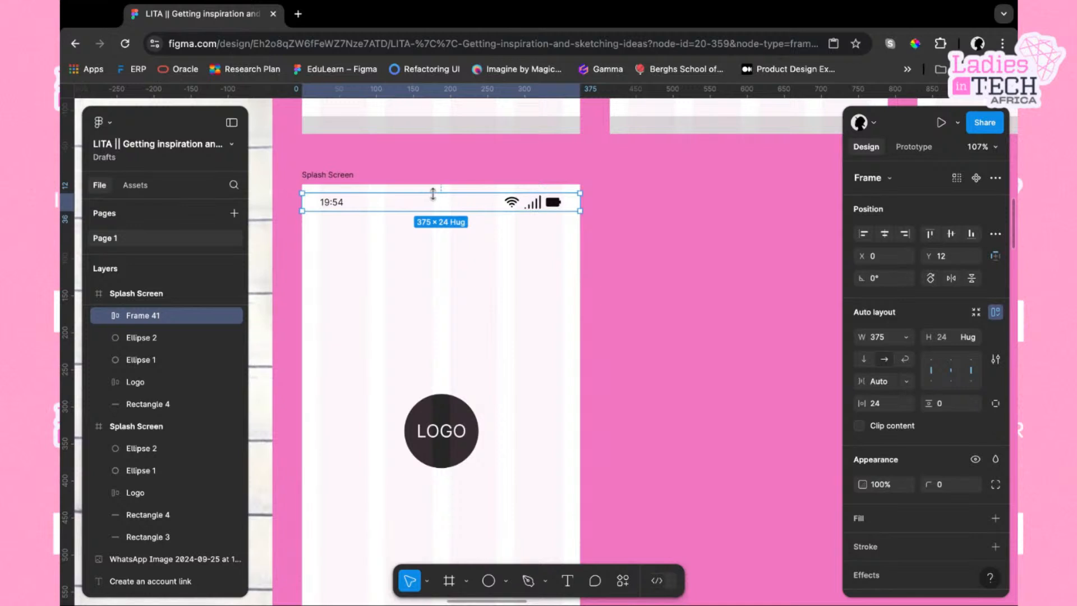
left_click_drag(433, 193, 432, 185)
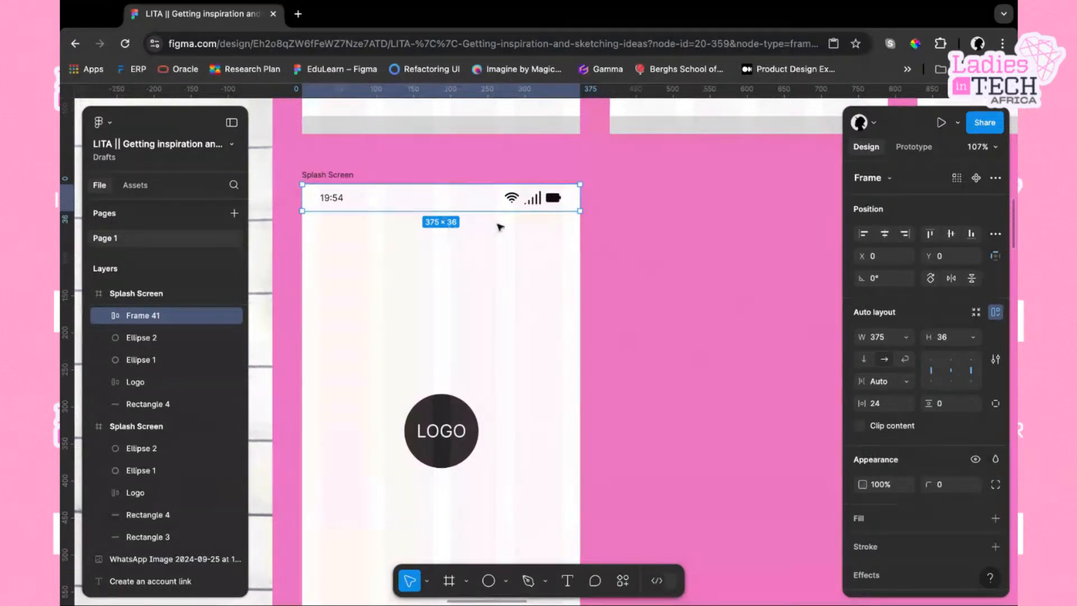
Set the status bar frame's scroll position to Fixed so it stays in place
left_click(465, 250)
left_click(471, 206)
left_click(436, 299)
left_click(481, 206)
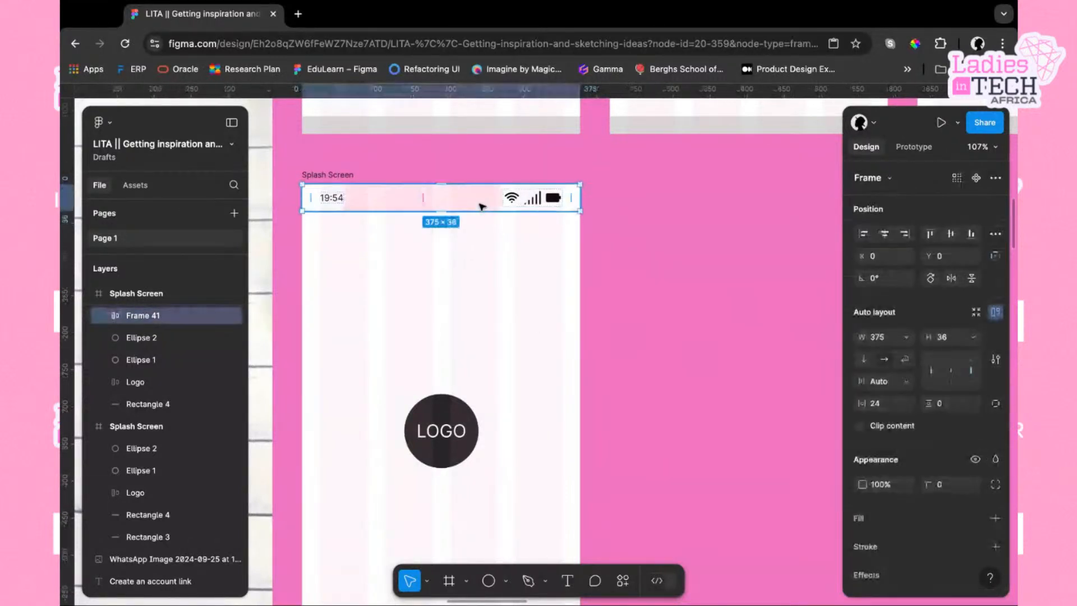
left_click(914, 147)
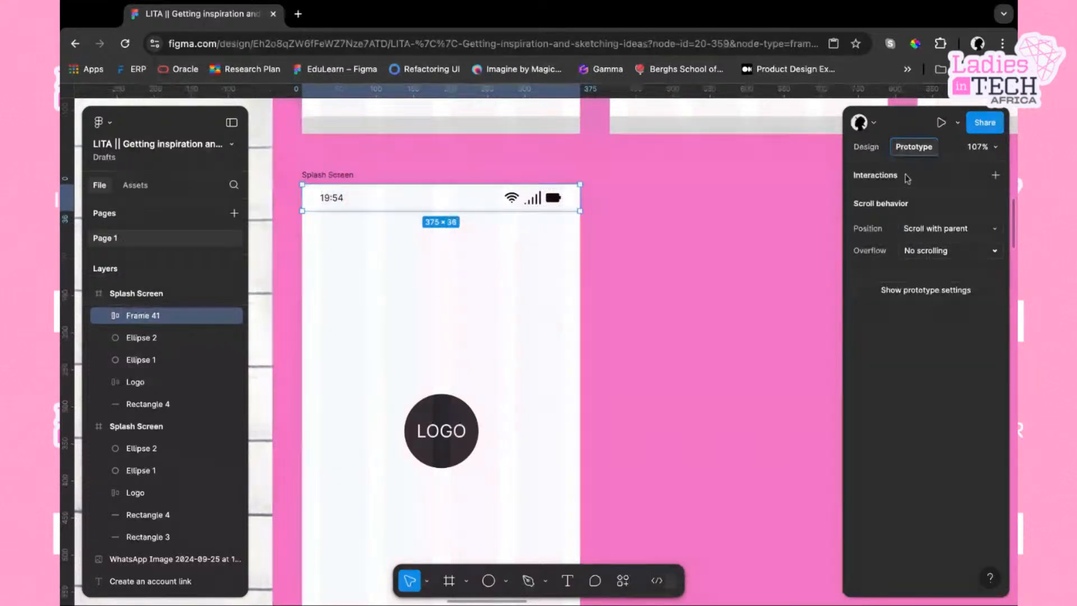
left_click(993, 251)
left_click(995, 232)
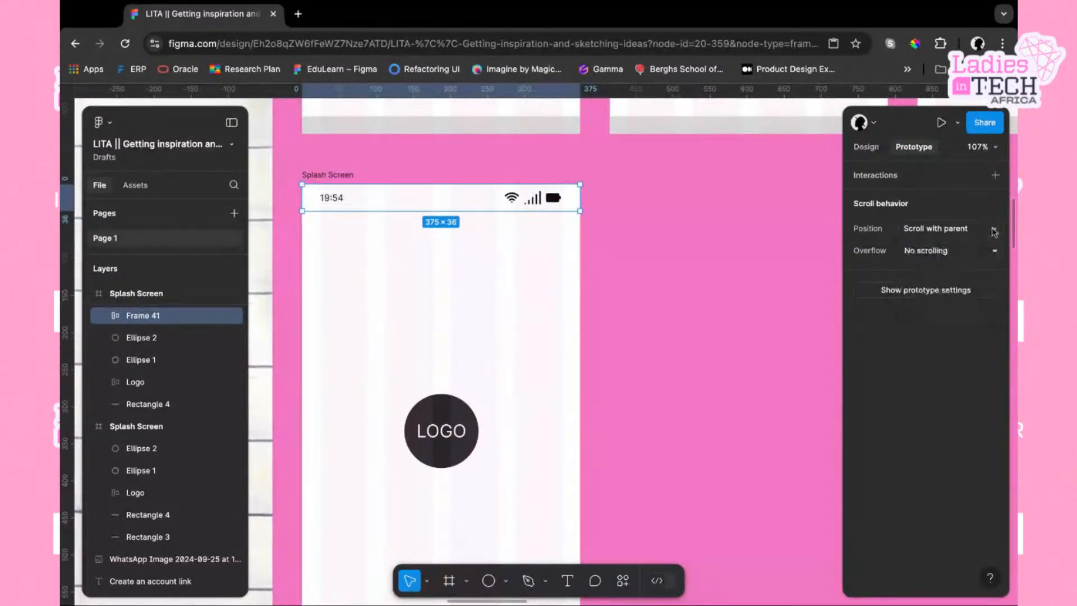
left_click(995, 232)
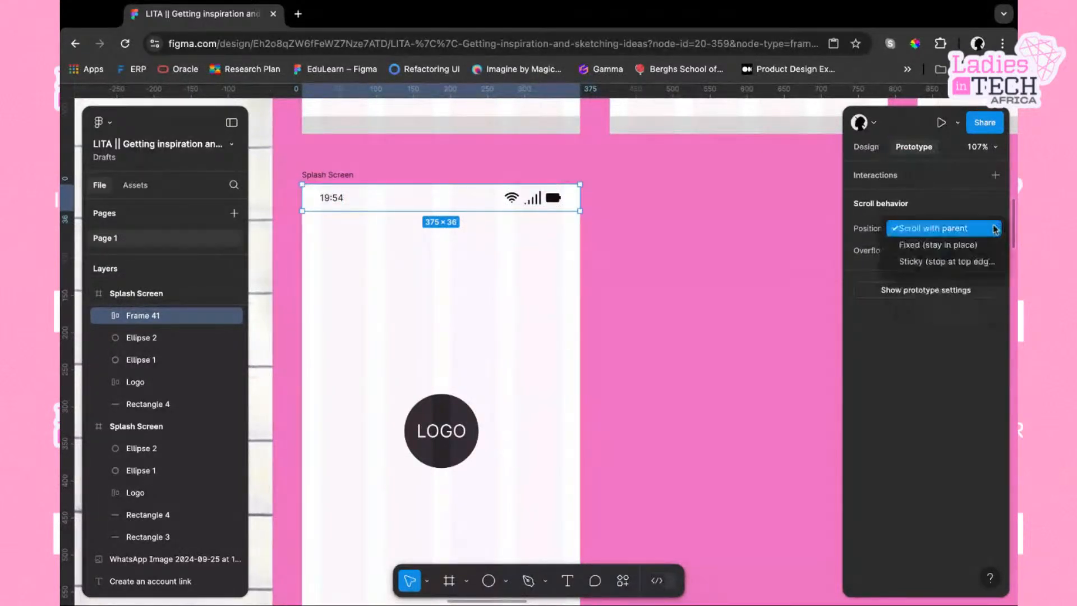
left_click(953, 250)
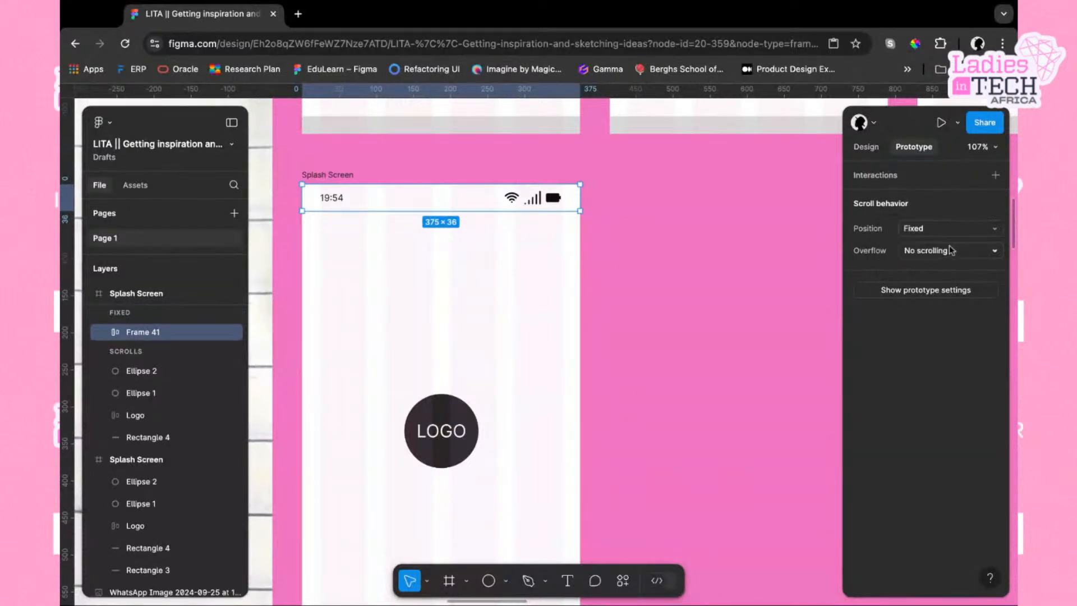
Add a white FFFFFF fill to the status bar frame
left_click(869, 147)
left_click(498, 241)
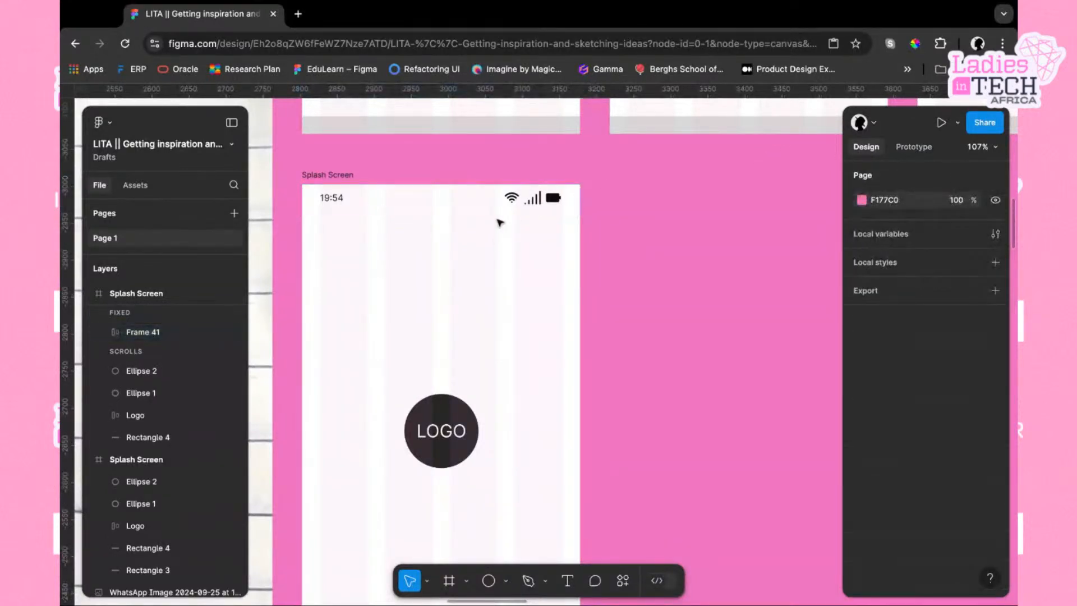
left_click(530, 200)
scroll(923, 384, "down", 3)
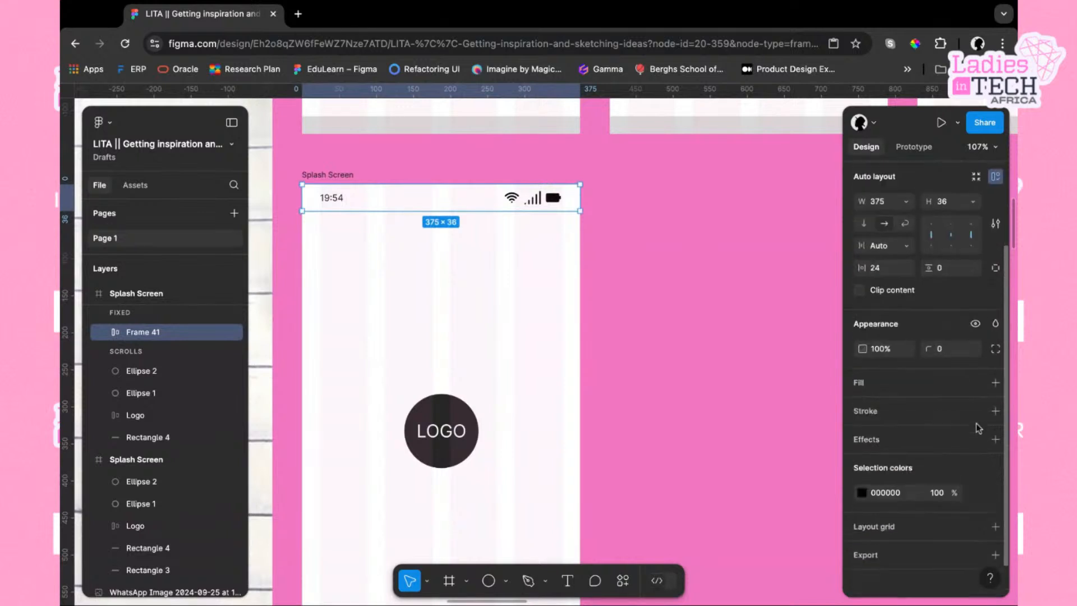
left_click(859, 377)
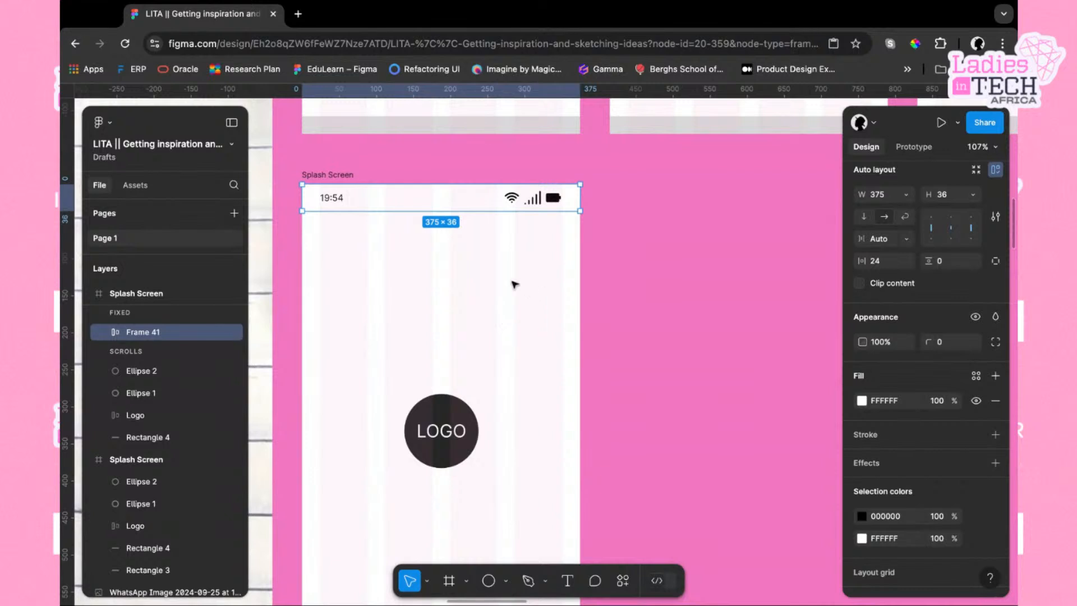
Rename the status bar frame as Status
left_click(499, 269)
left_click(440, 205)
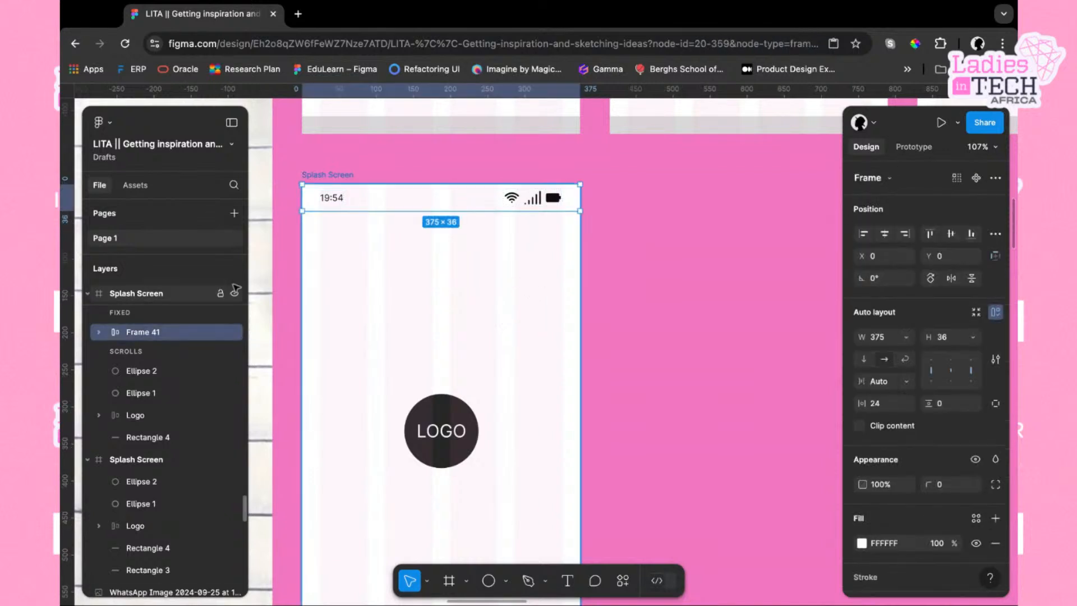
double_click(141, 333)
type("Status")
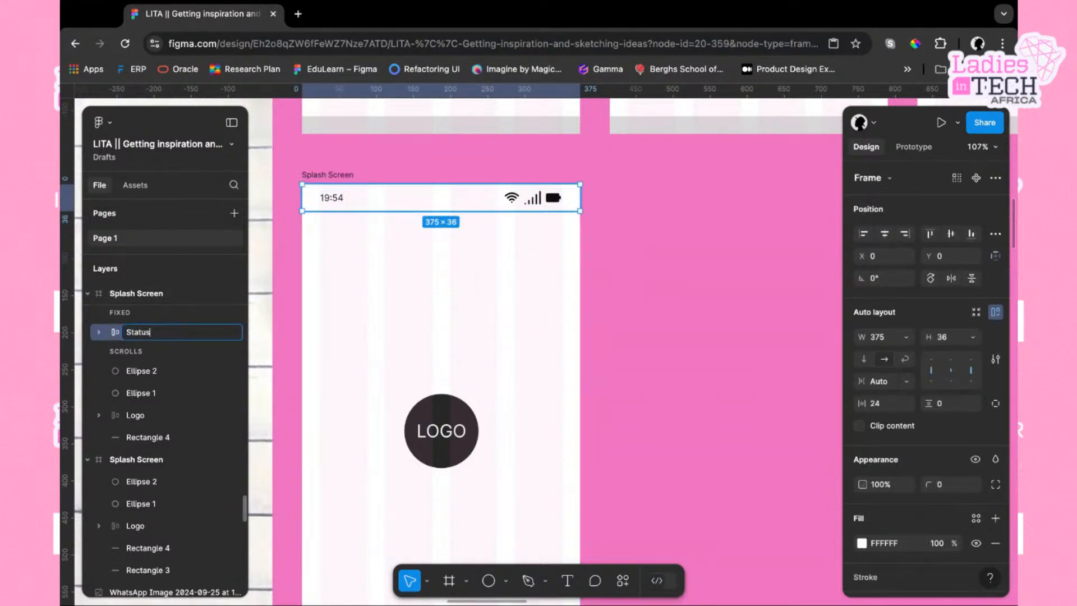
key("Return")
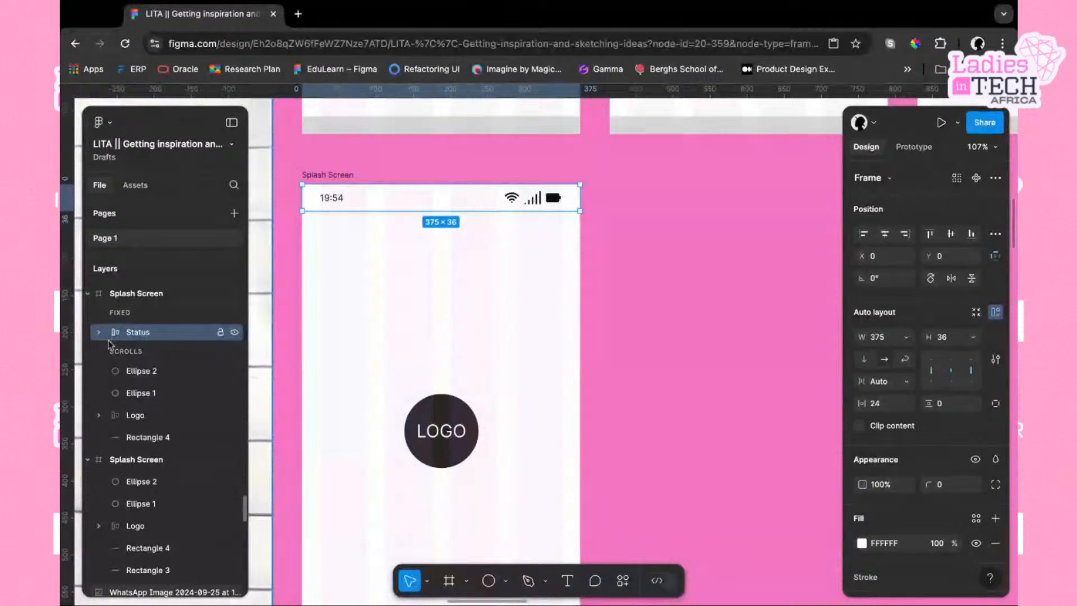
left_click(459, 274)
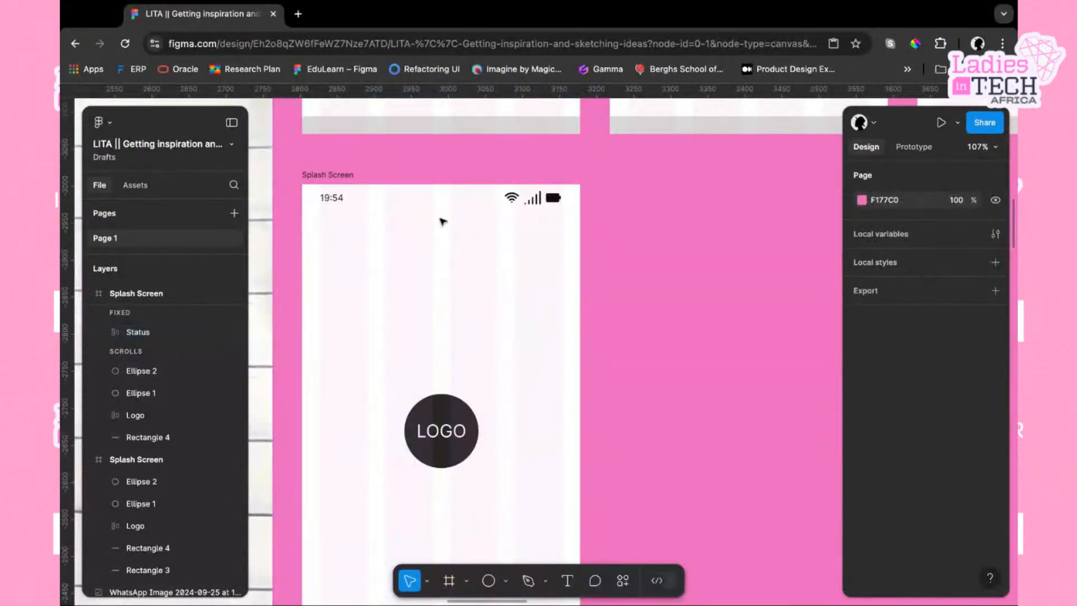
Duplicate the signal icon inside the status bar's icon group
left_click(464, 206)
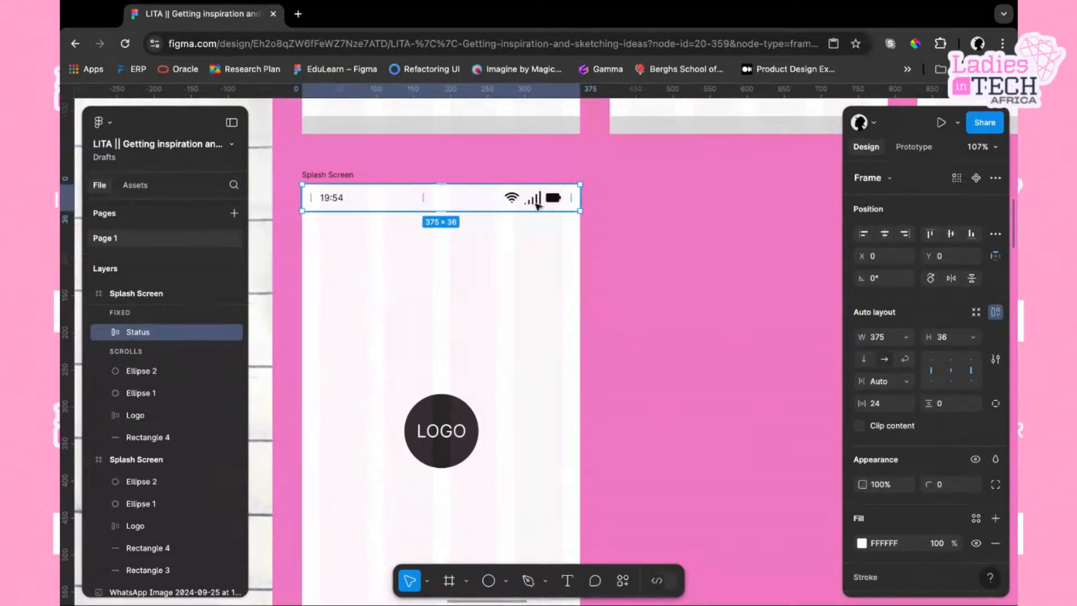
left_click(553, 205)
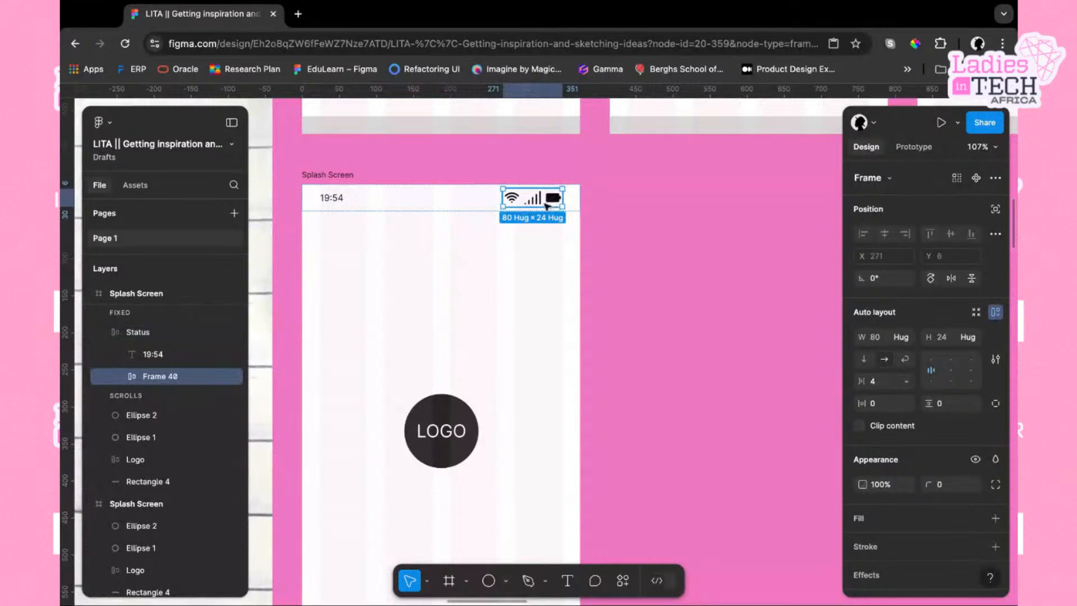
left_click(533, 202)
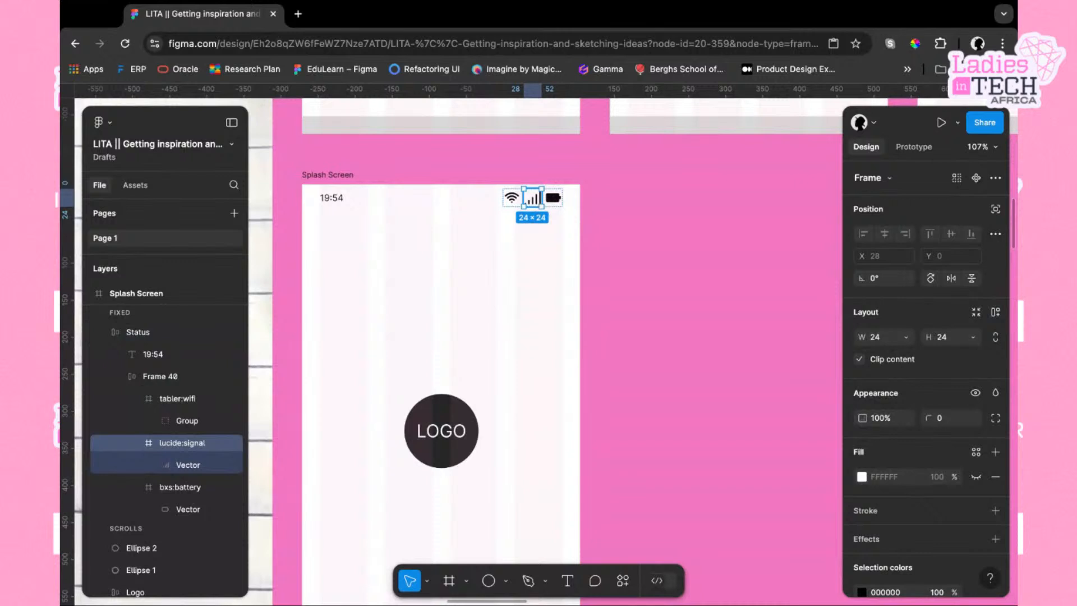
key("super+d")
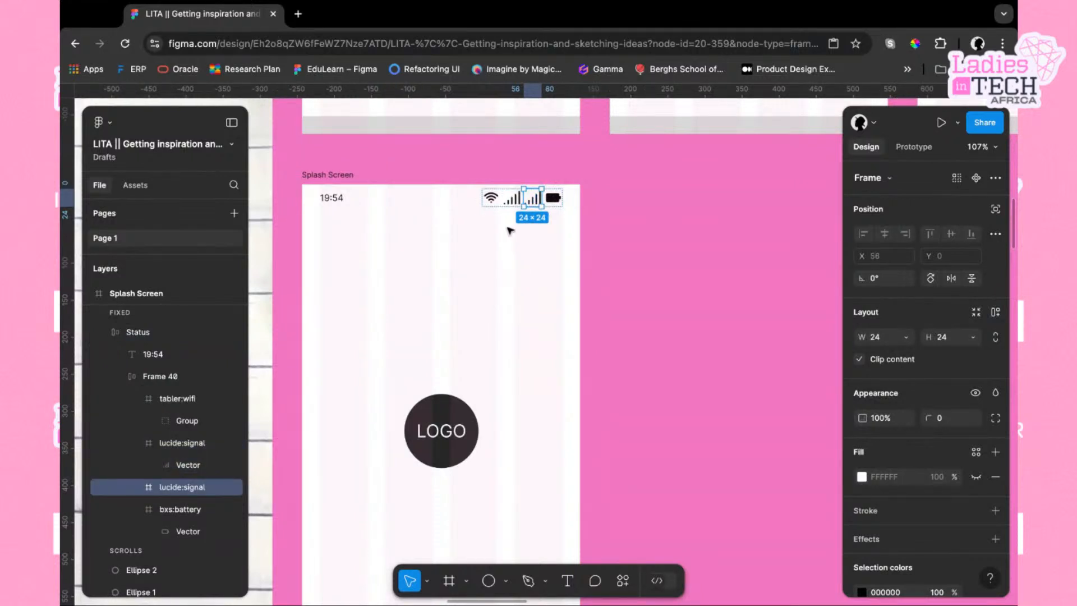
left_click(520, 267)
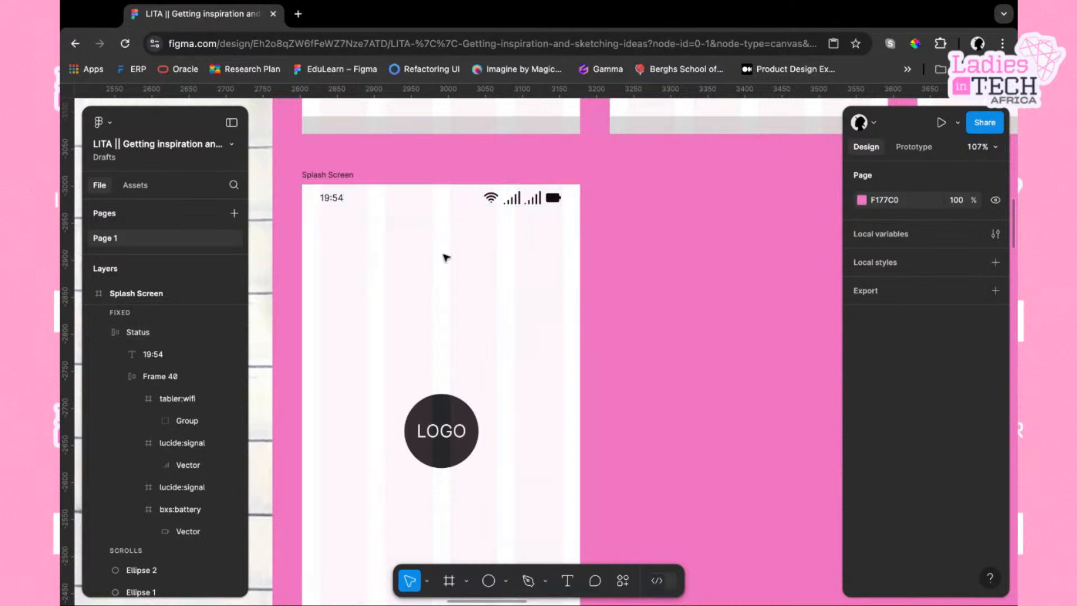
Review the splash screen layout, including its bottom rectangle and the whole frame
scroll(446, 258, "down", 3)
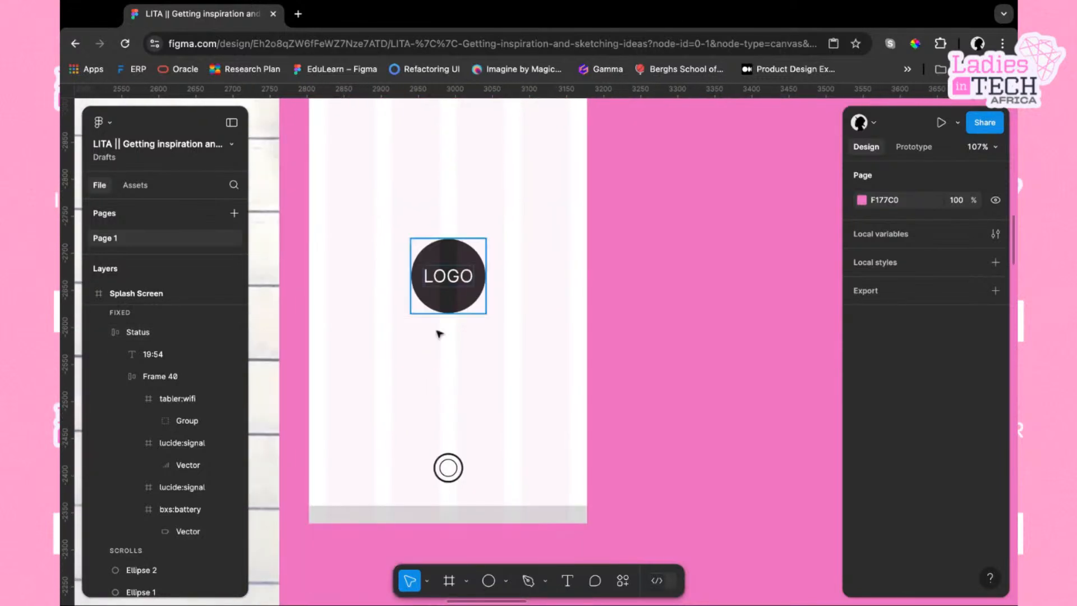
left_click(442, 517)
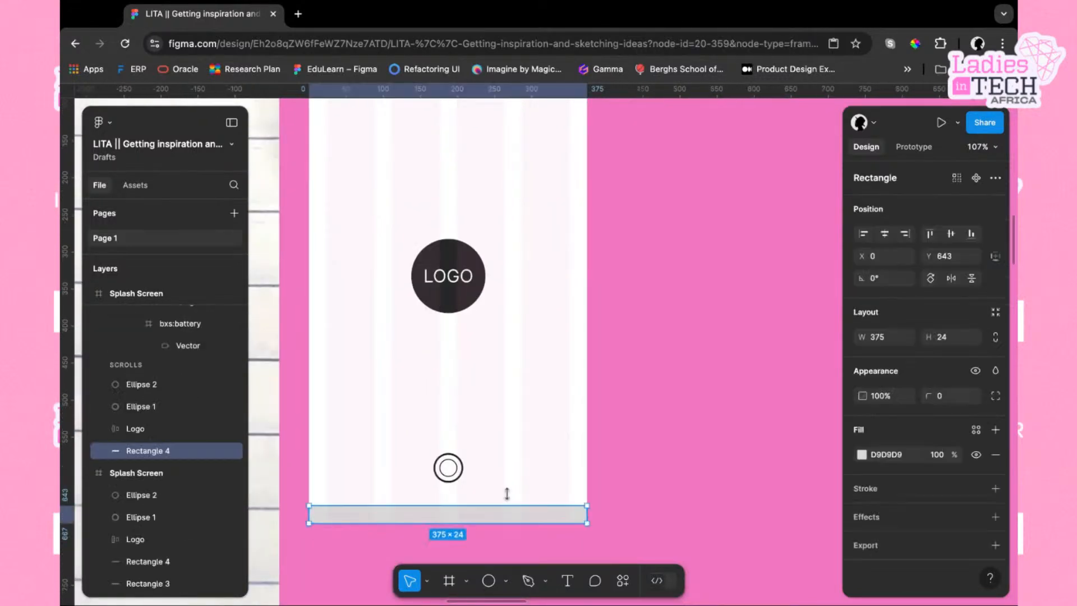
left_click(62, 584)
scroll(705, 455, "down", 1)
scroll(705, 459, "down", 5)
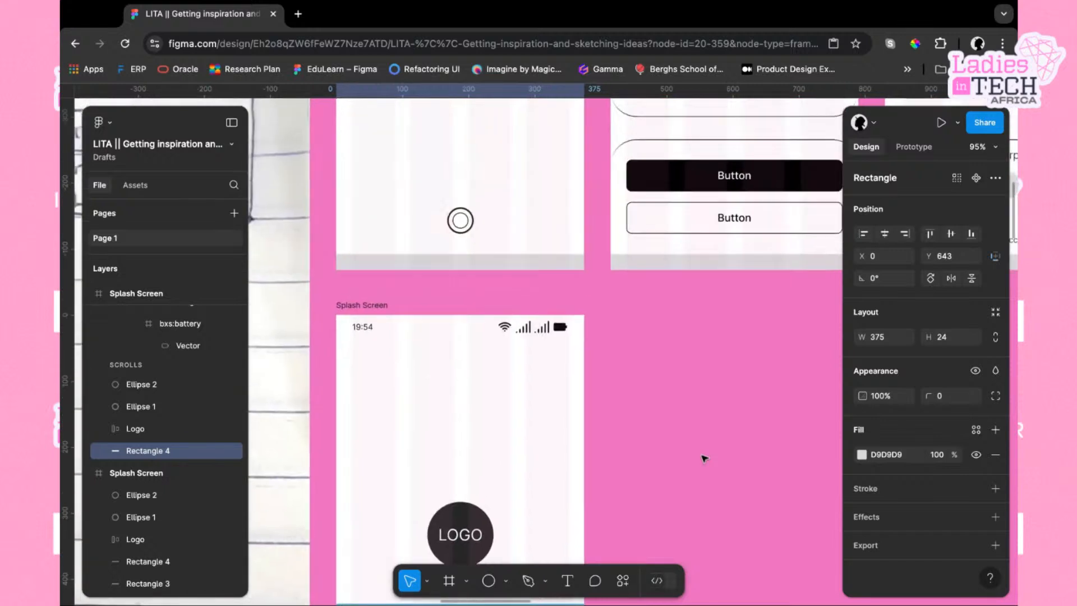
scroll(705, 458, "down", 4)
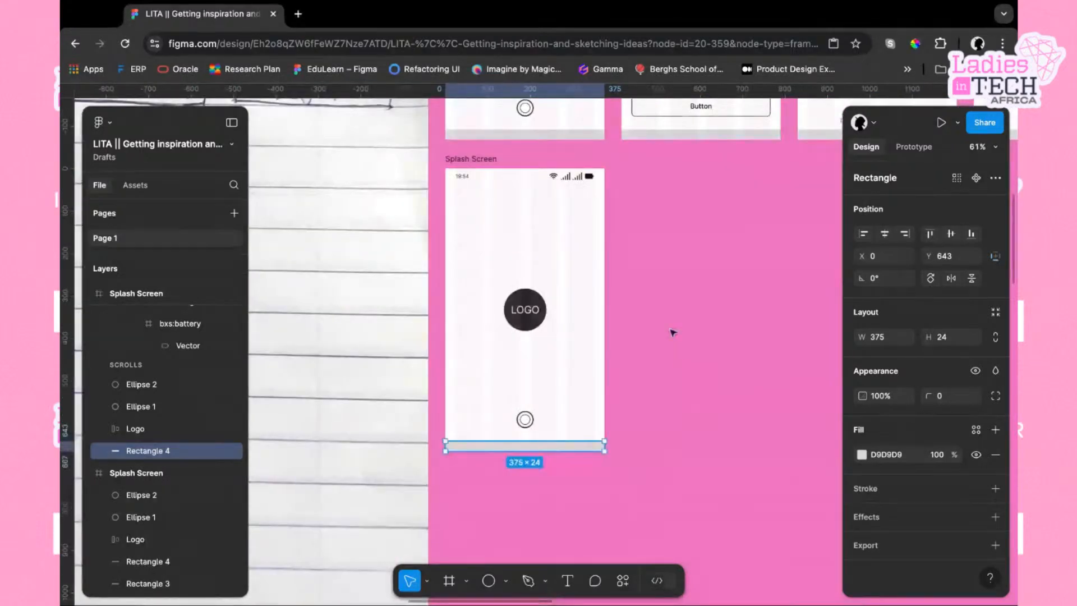
left_click(480, 161)
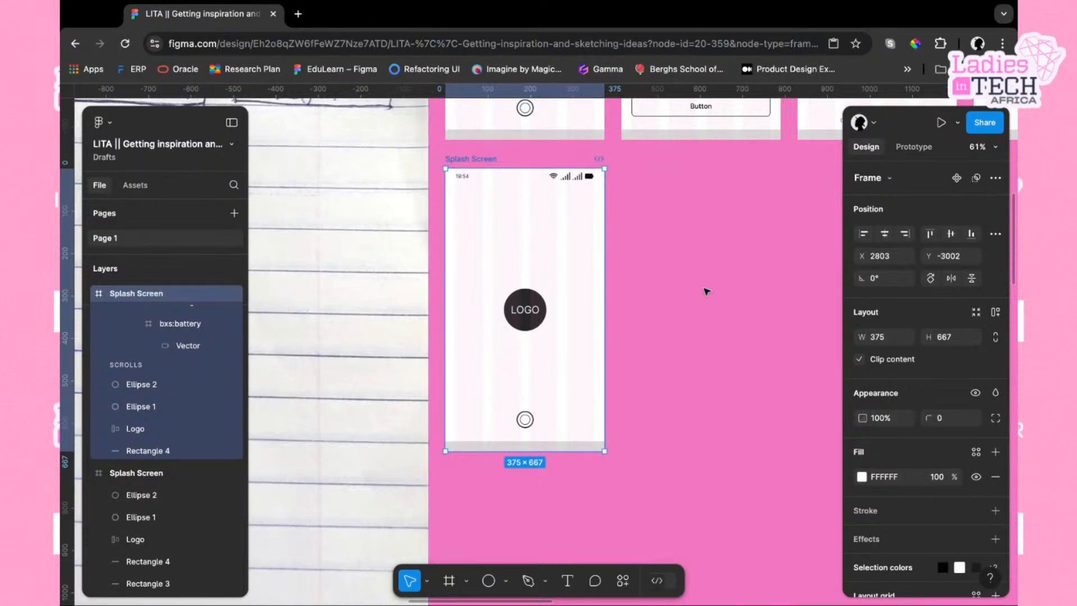
scroll(706, 291, "right", 2)
scroll(706, 292, "up", 1)
scroll(706, 291, "up", 4)
scroll(706, 291, "right", 1)
scroll(706, 291, "down", 3)
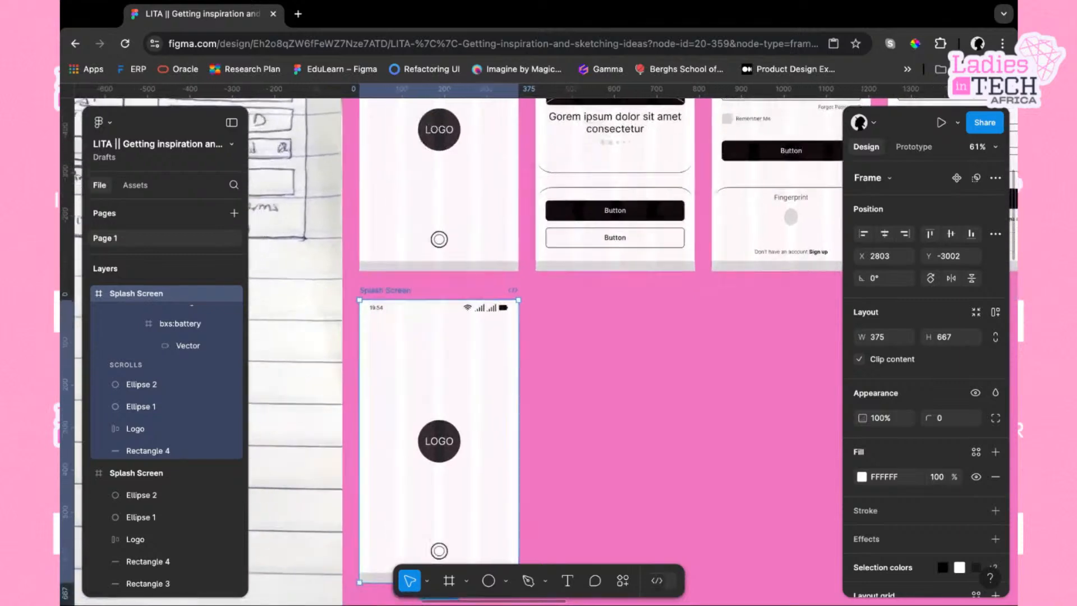
scroll(594, 254, "down", 1)
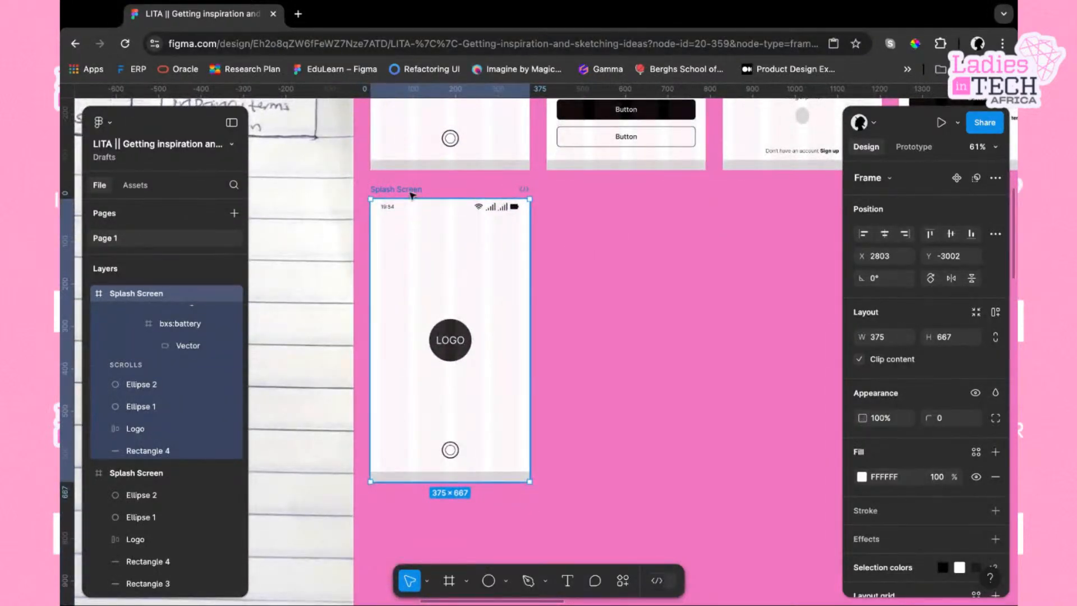
left_click(626, 274)
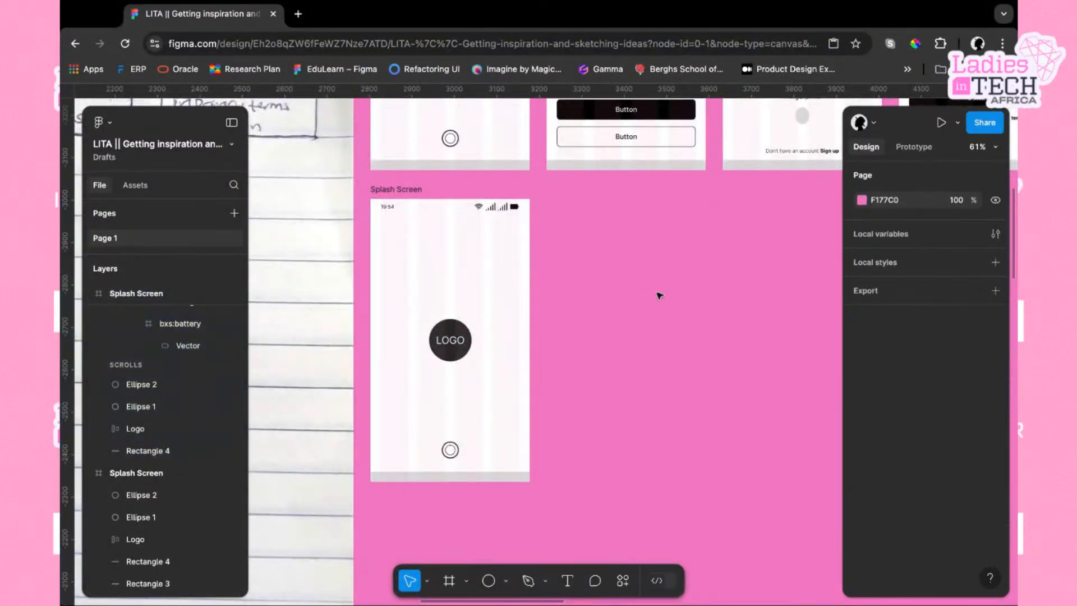
Add an iPhone 8 frame (375 × 667) beside the splash screen, level with its top, and give it a 10 px layout grid
left_click(450, 583)
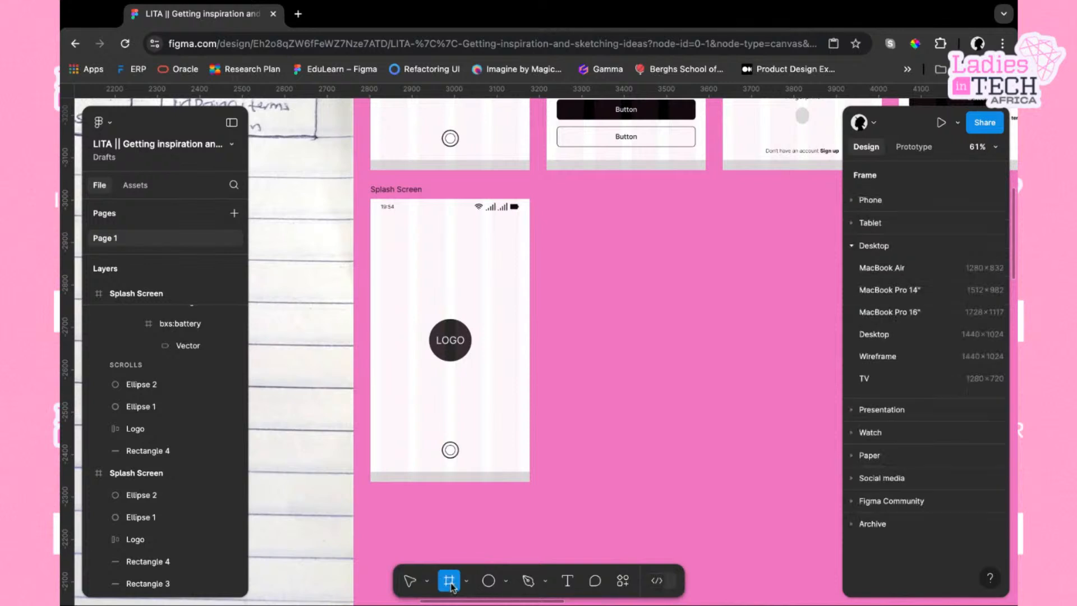
left_click(879, 202)
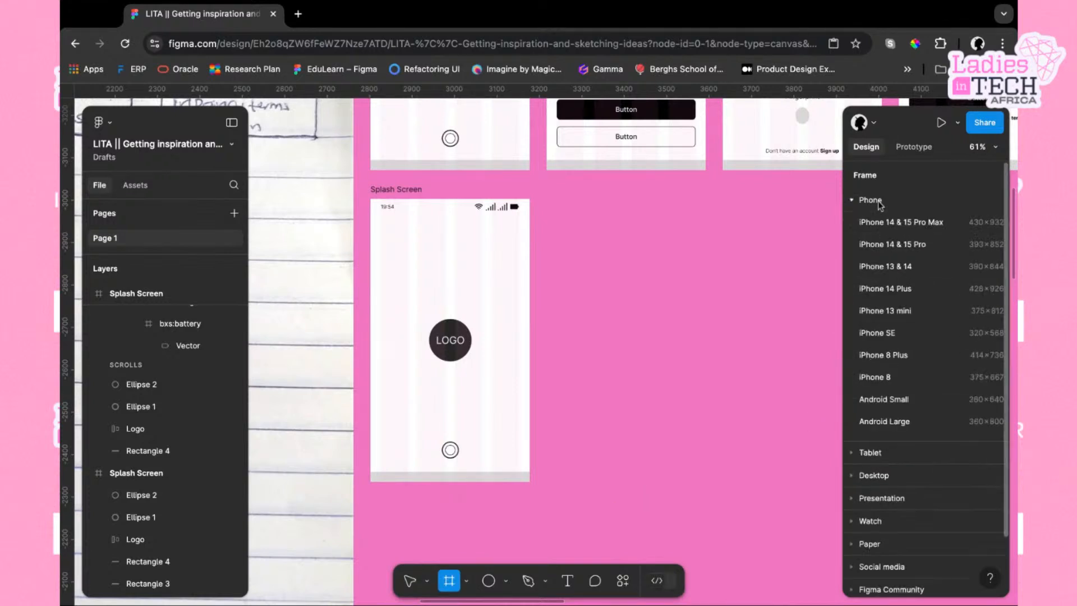
left_click(876, 378)
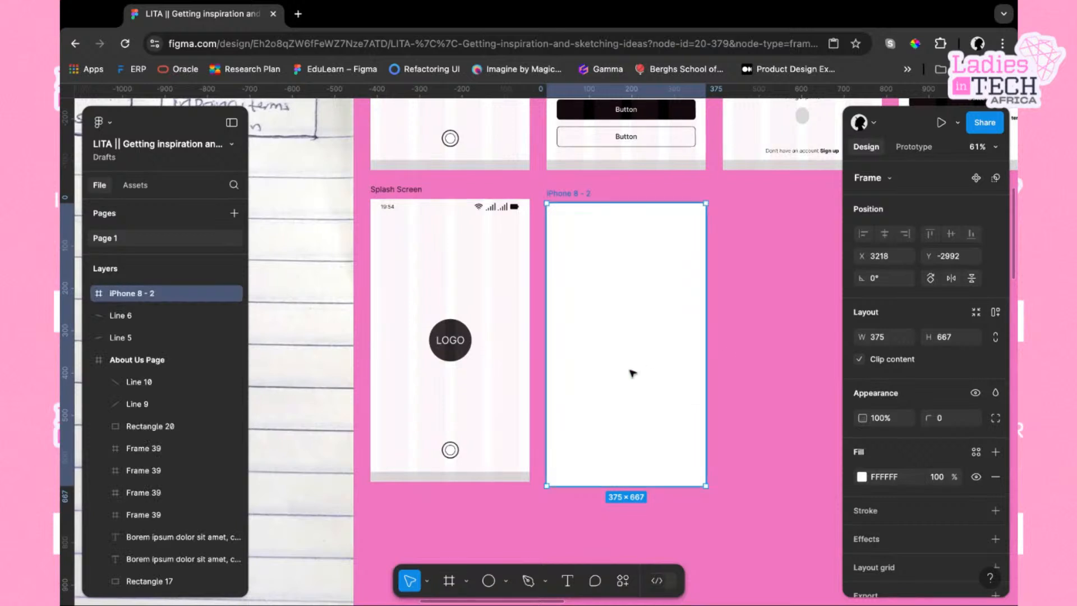
scroll(660, 354, "down", 2)
left_click_drag(639, 314, 636, 312)
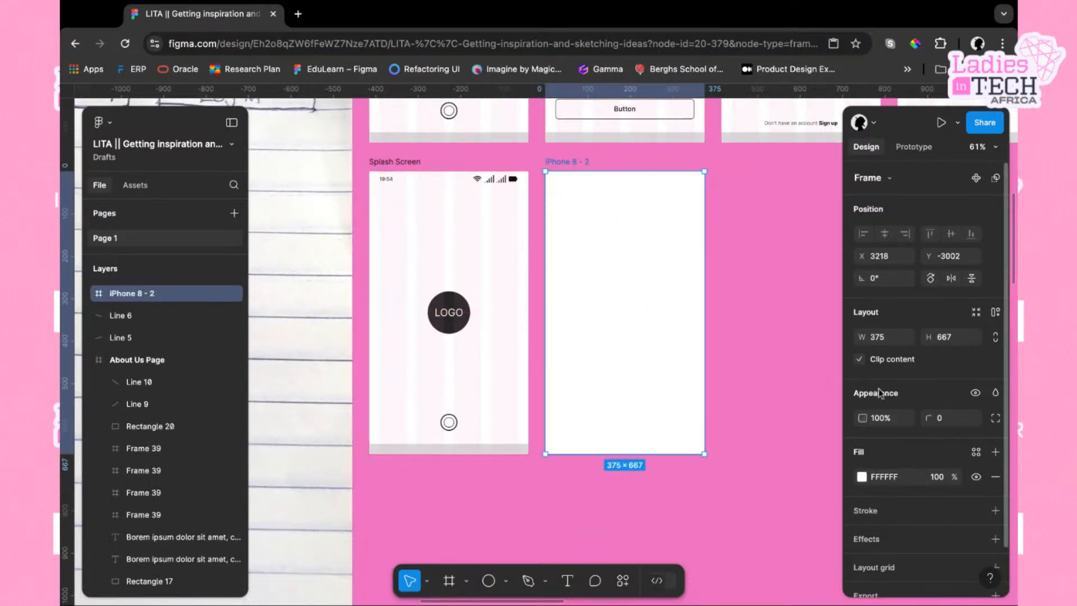
scroll(907, 478, "down", 2)
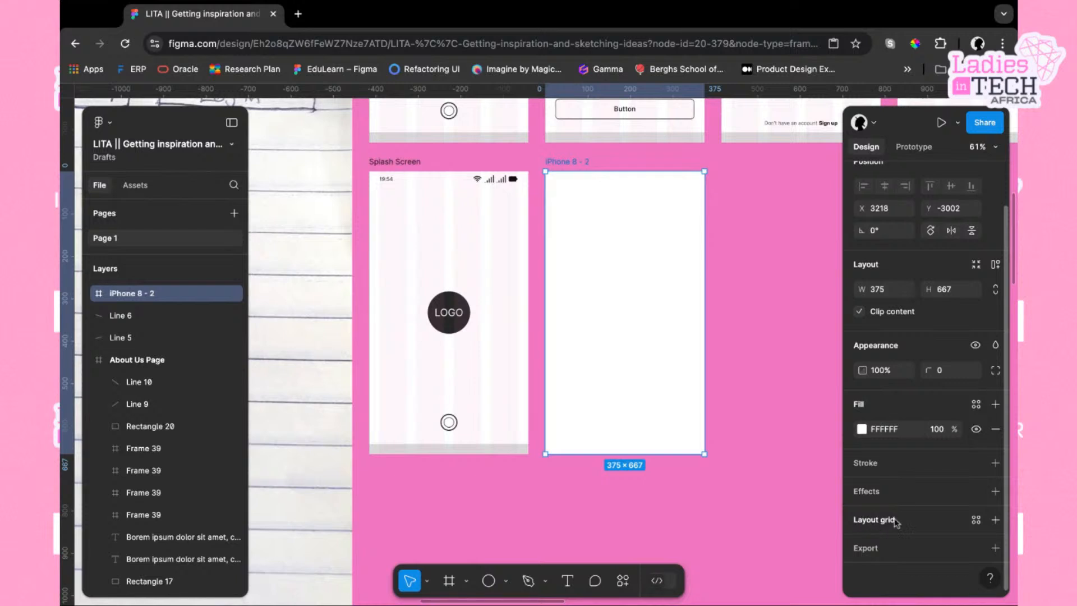
left_click(877, 520)
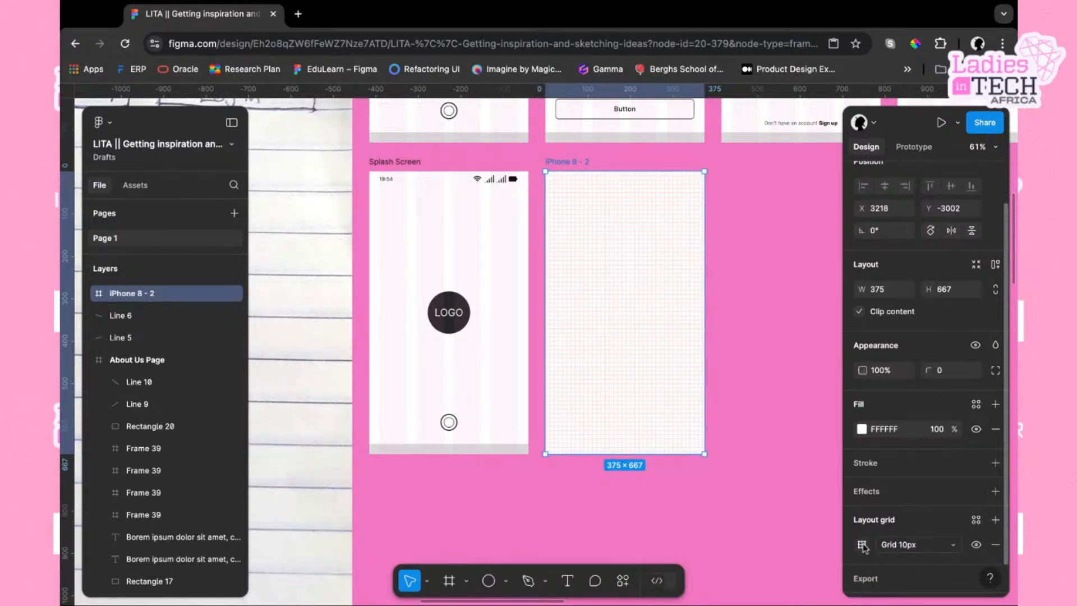
Switch the new frame's layout grid from a 10 px grid to 4 columns
left_click(863, 545)
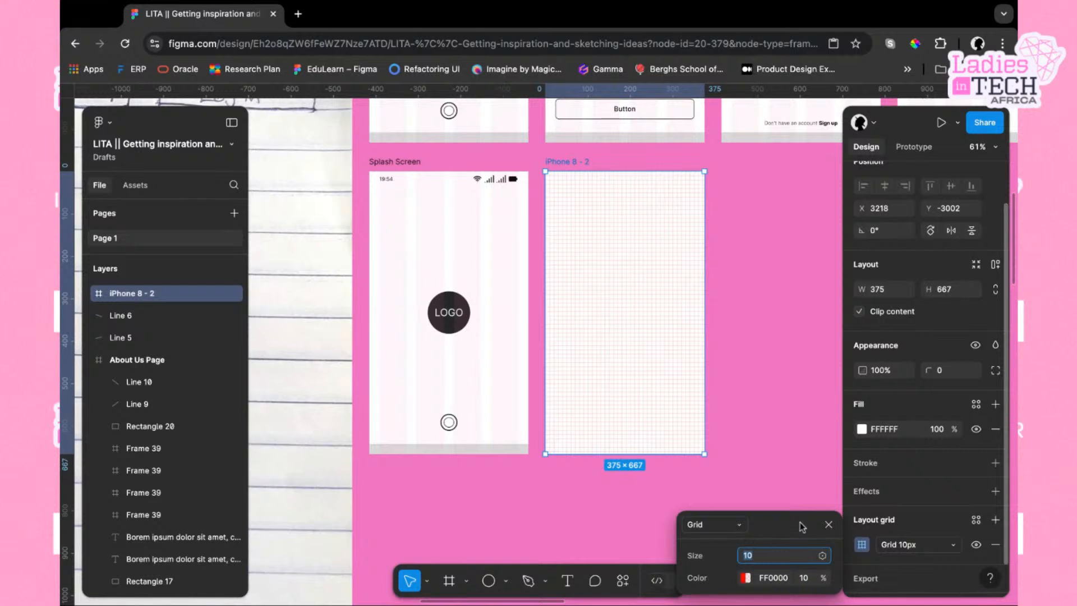
mouse_move(797, 522)
left_mouse_down()
mouse_move(815, 300)
mouse_move(799, 226)
left_mouse_up()
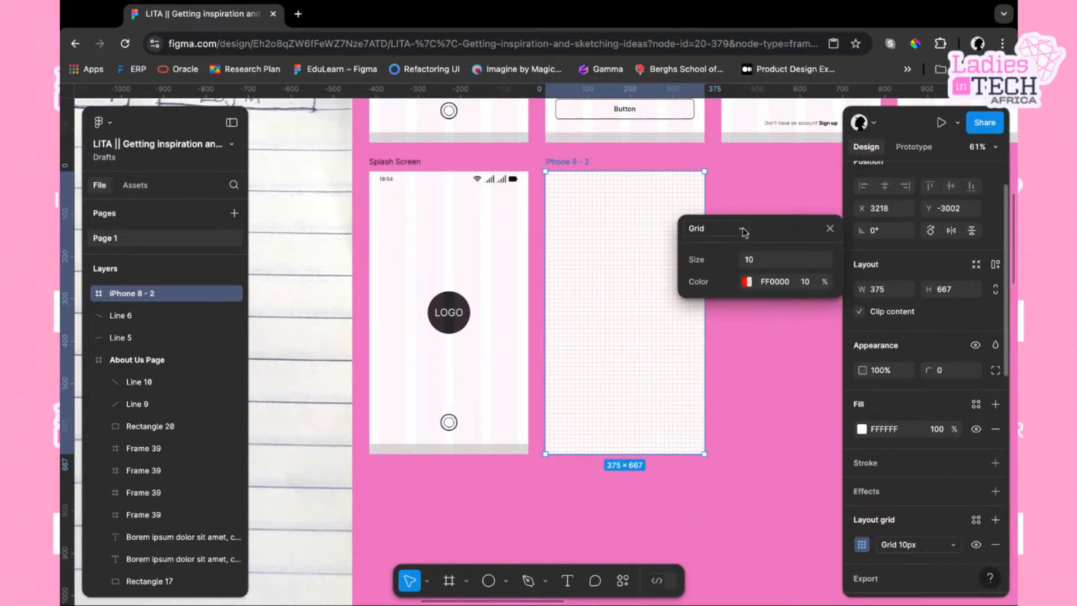
scroll(644, 319, "right", 3)
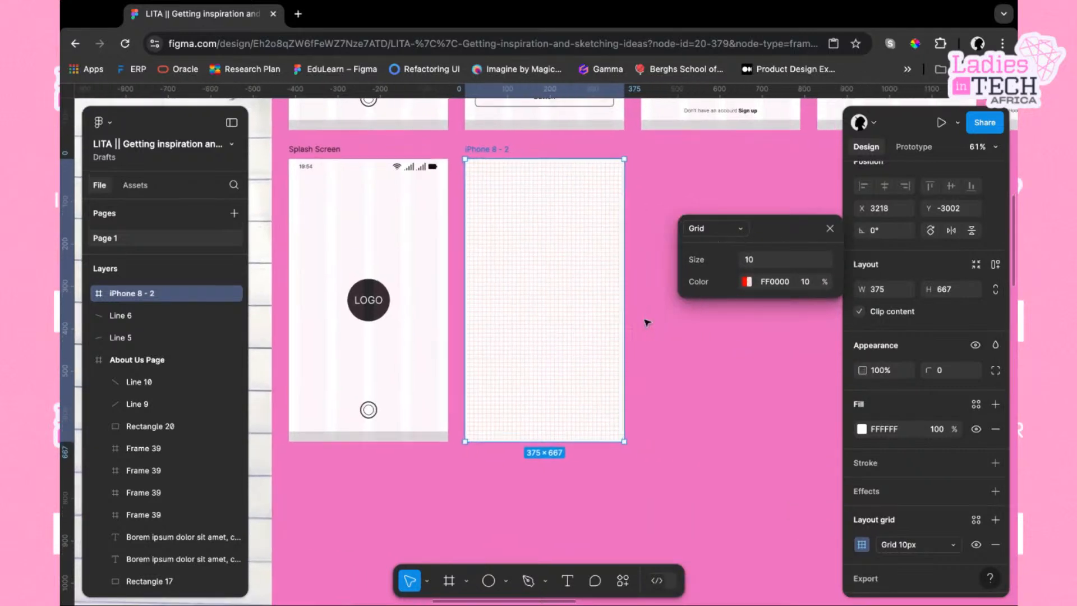
left_click(739, 230)
left_click(724, 245)
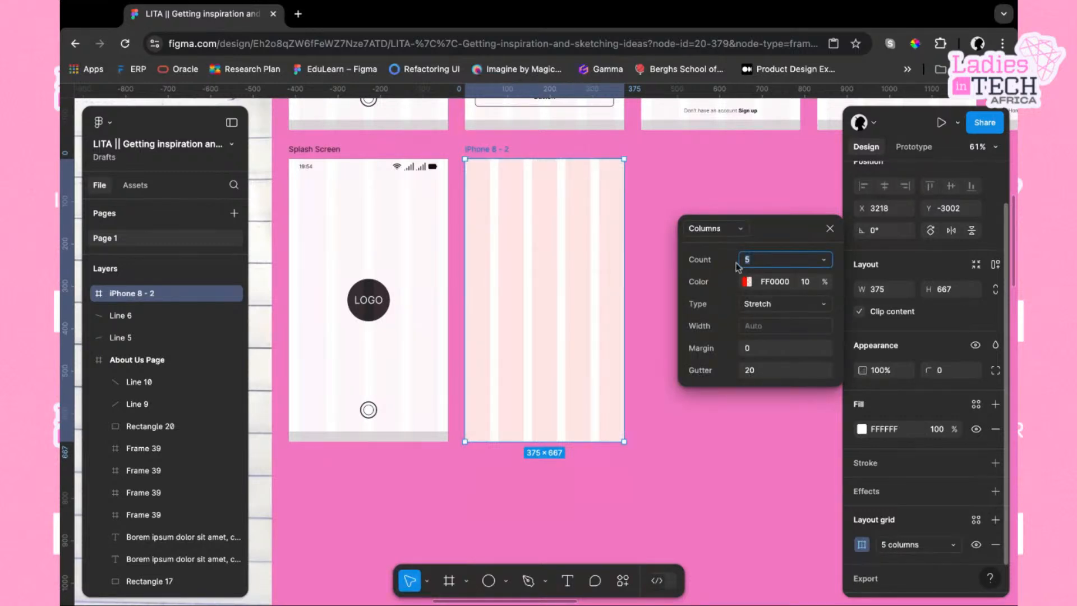
type("4")
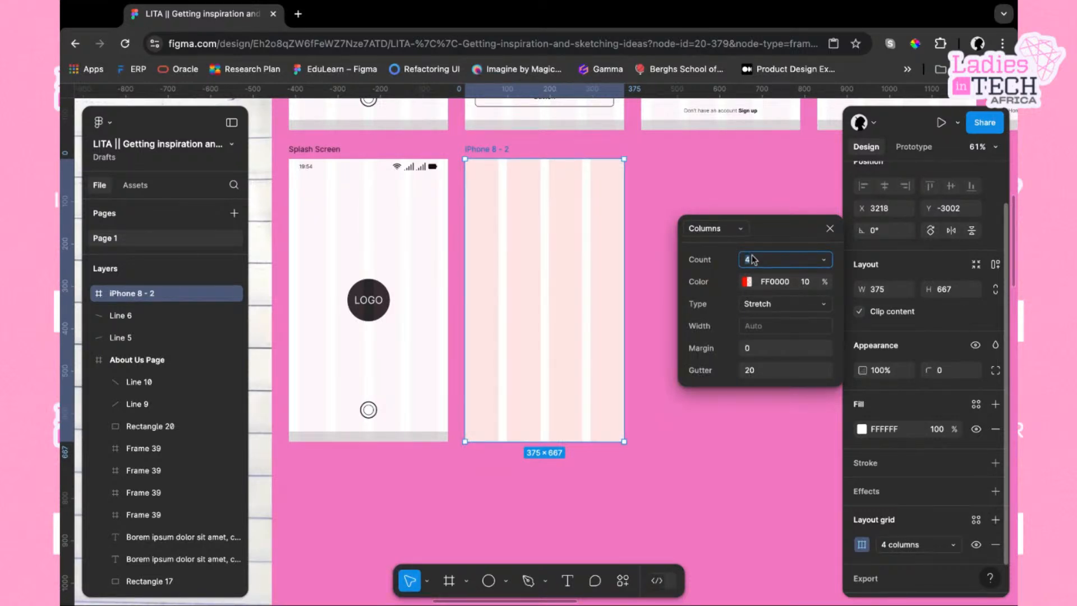
key("Return")
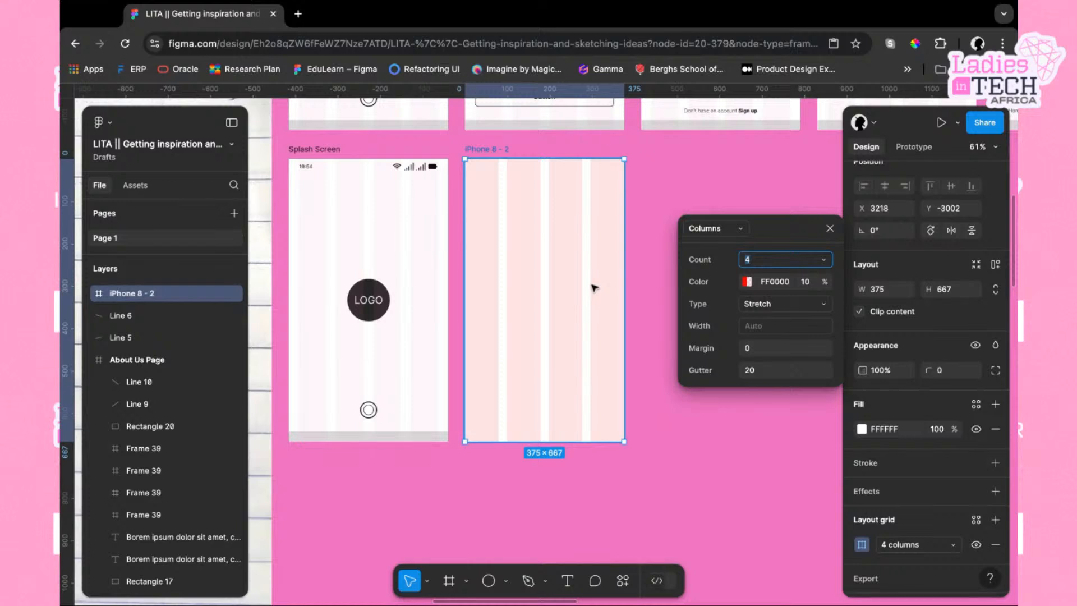
Set the column grid's margin to 24 and its gutter to 16
left_click(761, 354)
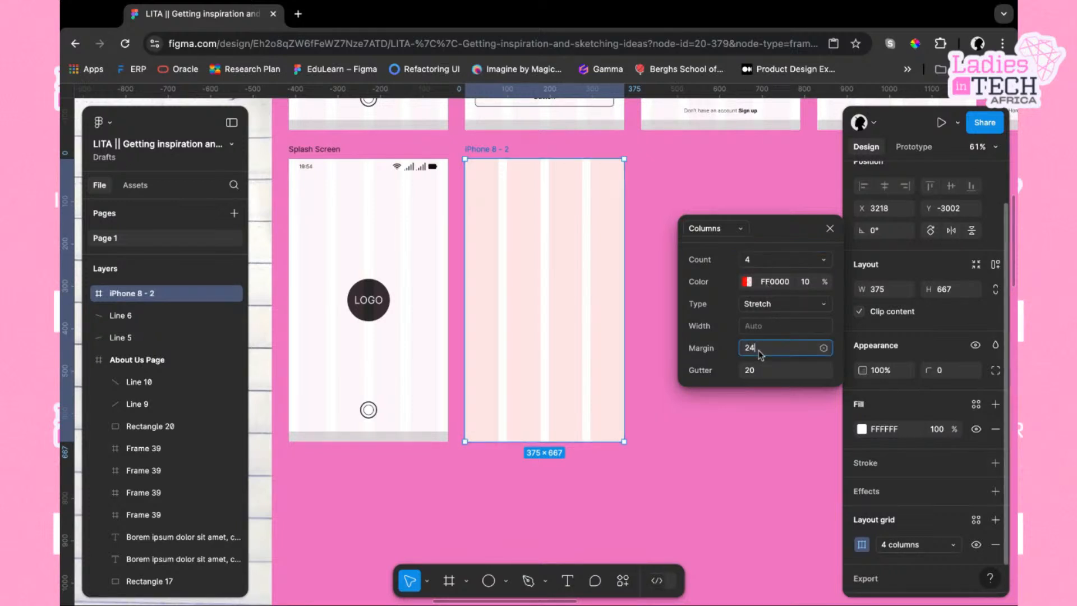
left_click(766, 378)
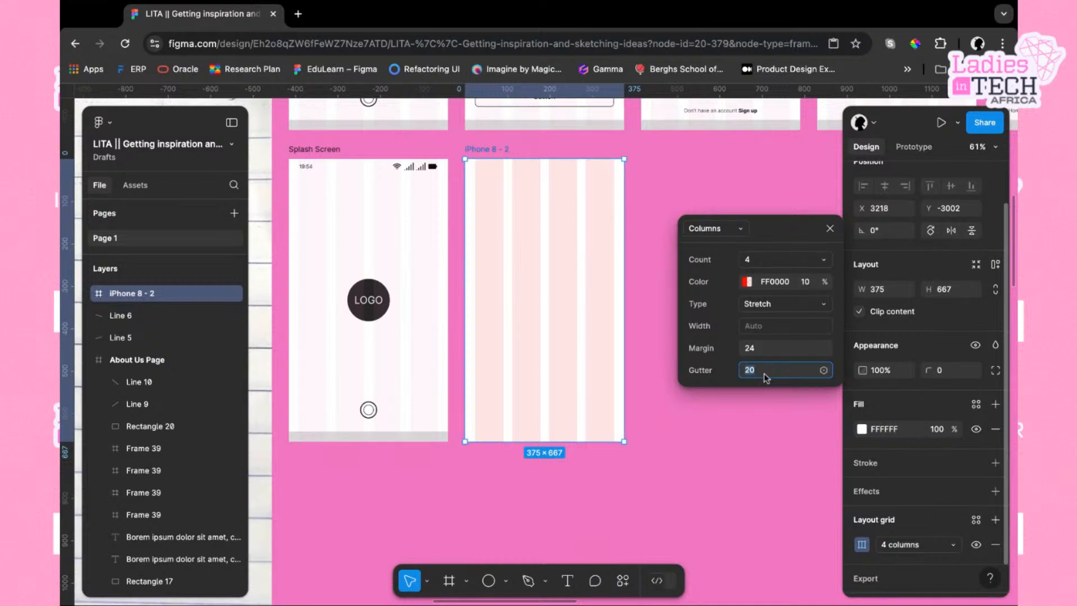
type("24")
key("Return")
left_click(750, 373)
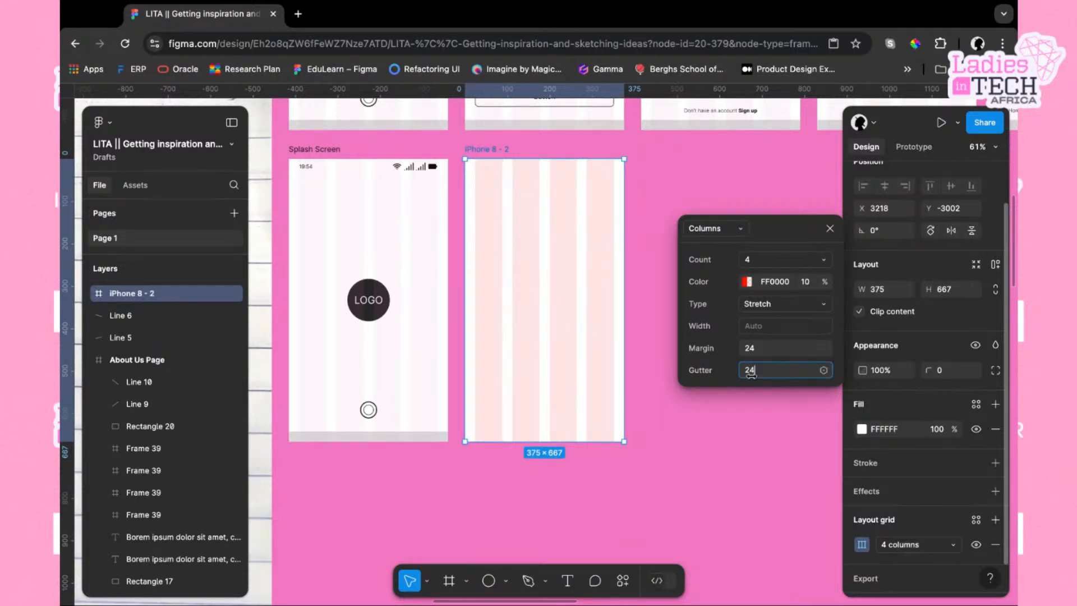
key("Return")
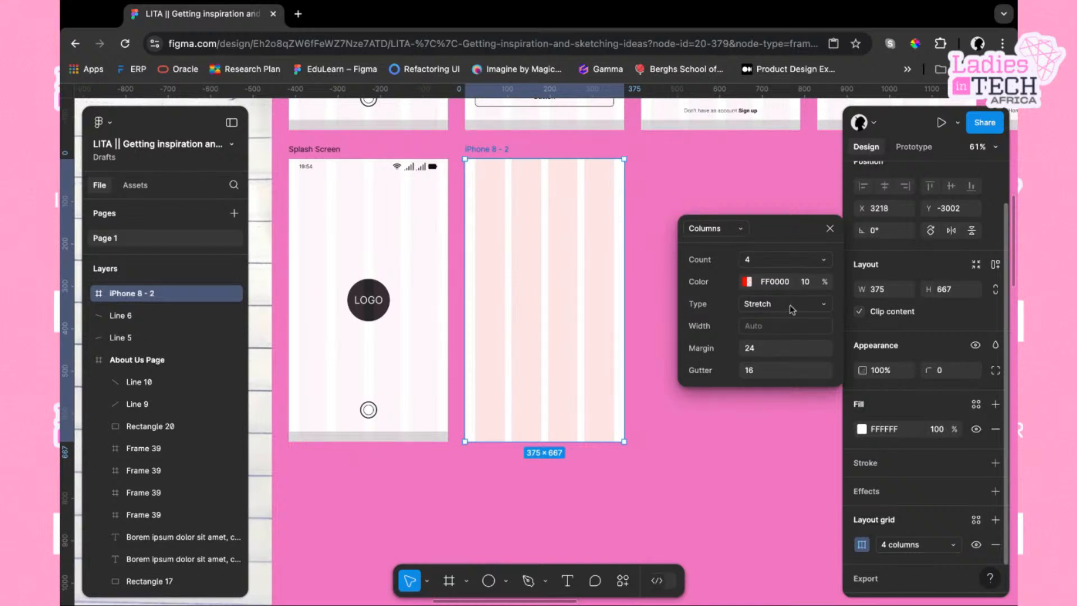
left_click(831, 229)
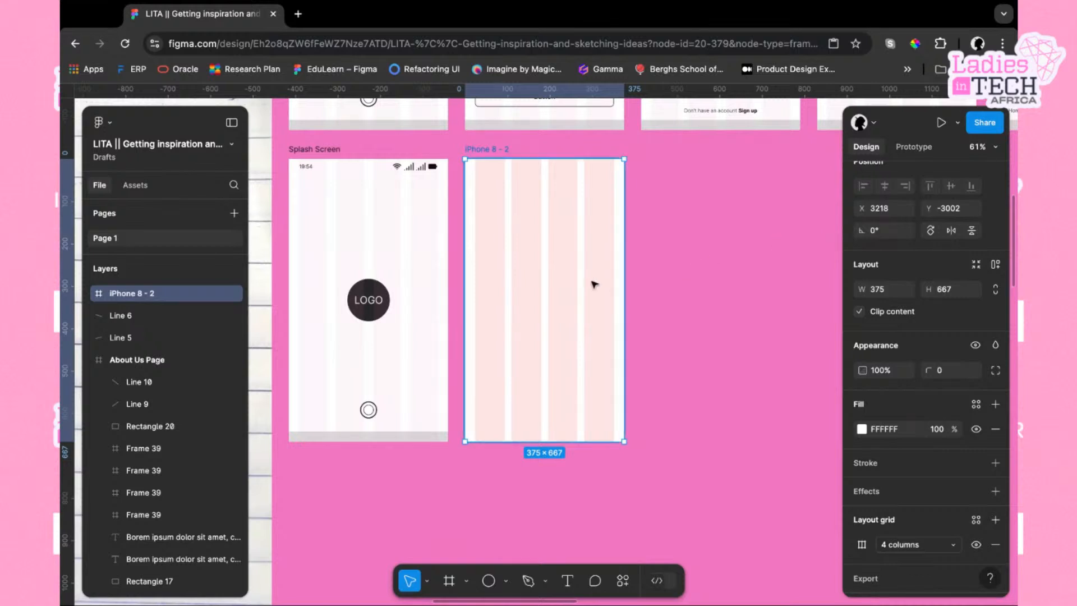
Change the column grid colour to 010000 at 8% opacity
left_click(862, 544)
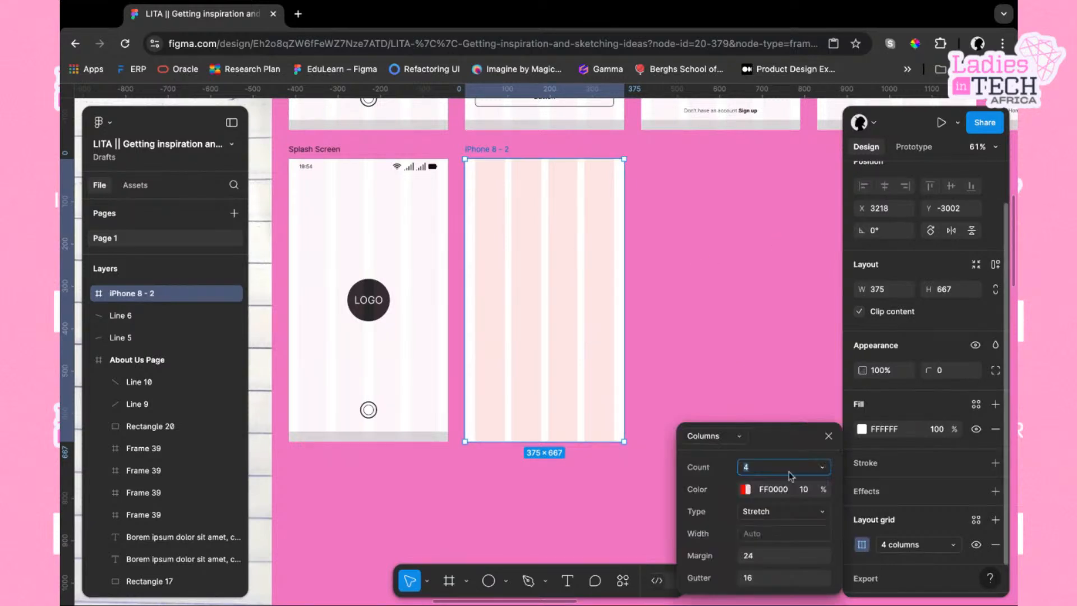
left_click(746, 489)
left_click_drag(674, 268, 673, 423)
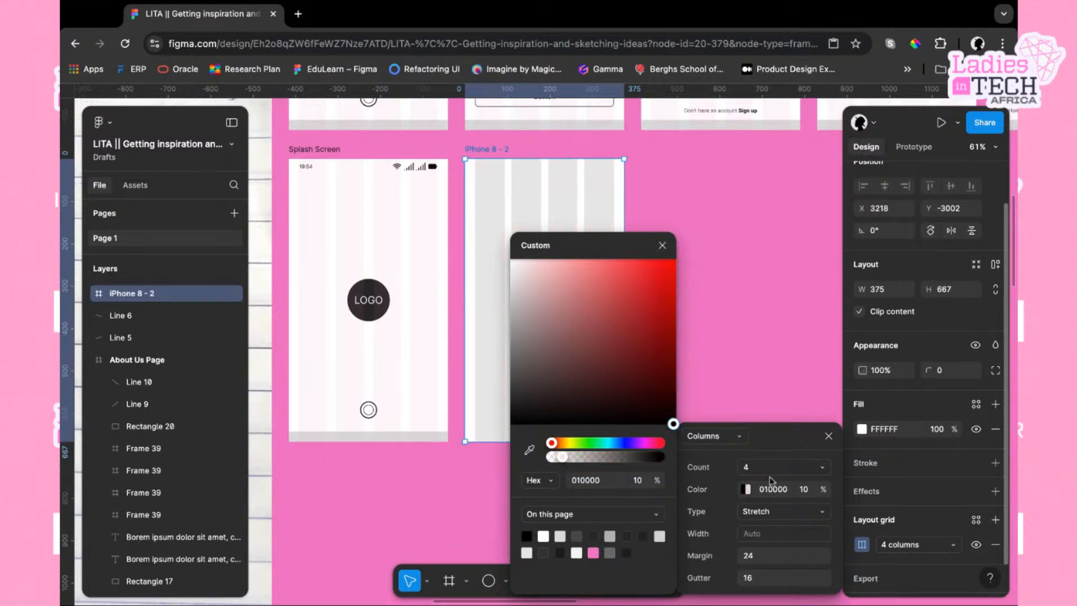
left_click(804, 489)
type("8")
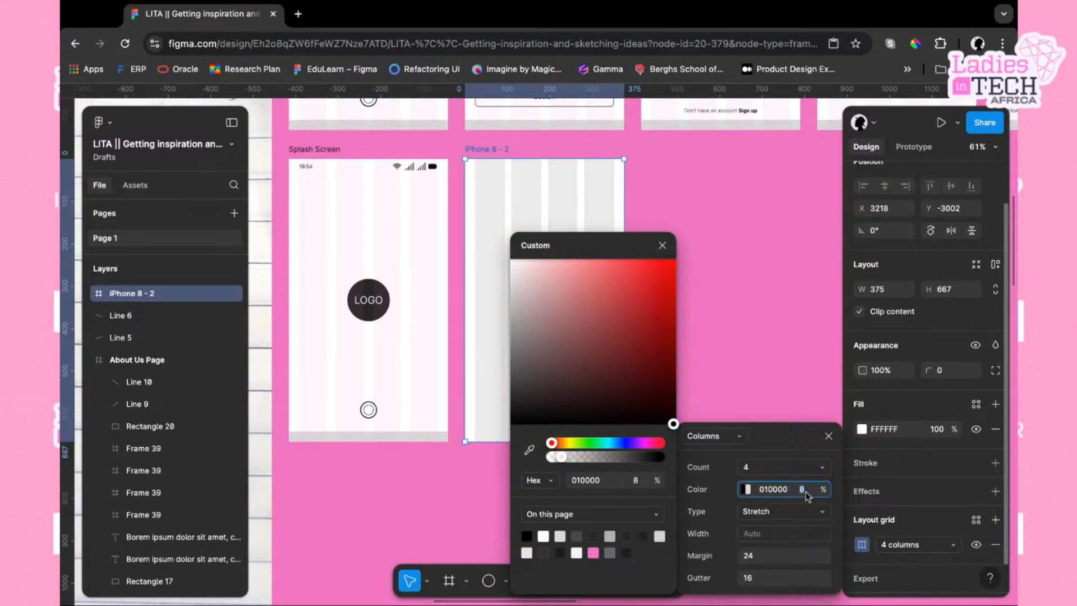
key("Return")
left_click(829, 437)
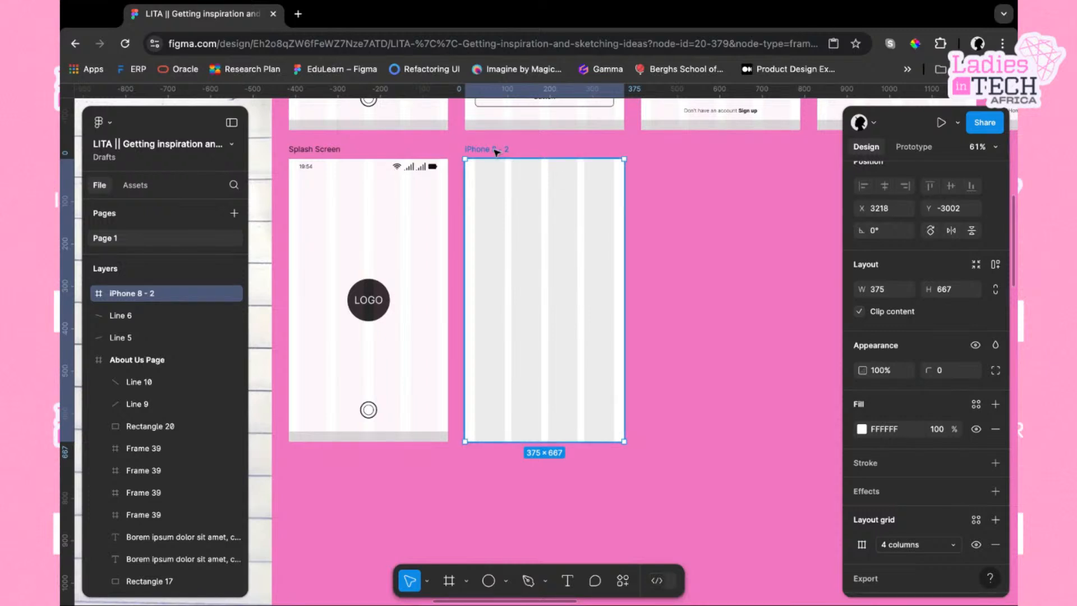
Delete the iPhone 8 frame beside the splash screen
key("Return")
left_click(653, 291)
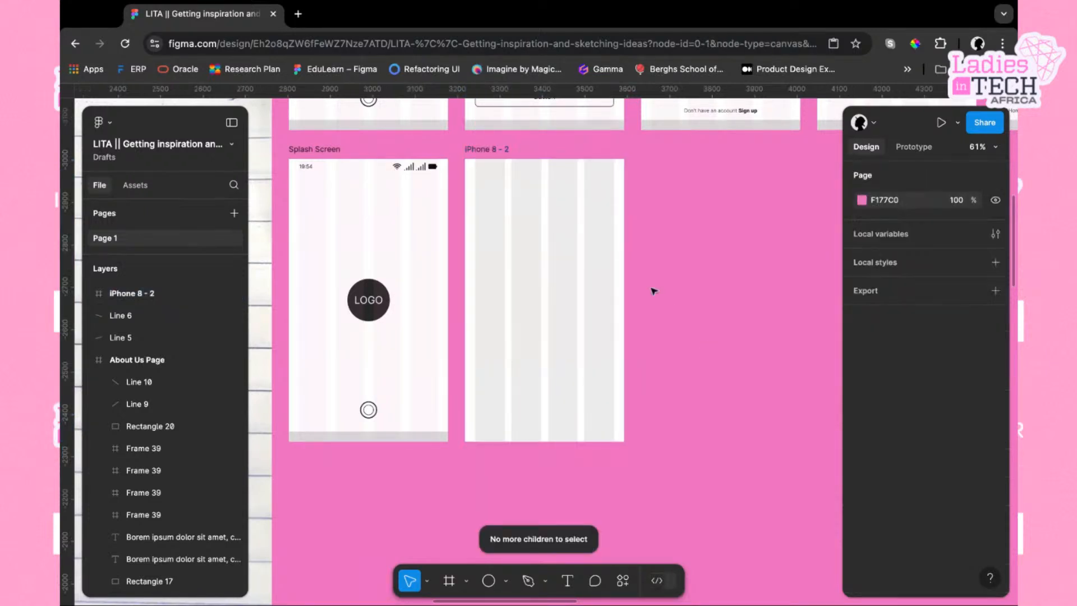
left_click(528, 188)
key("Delete")
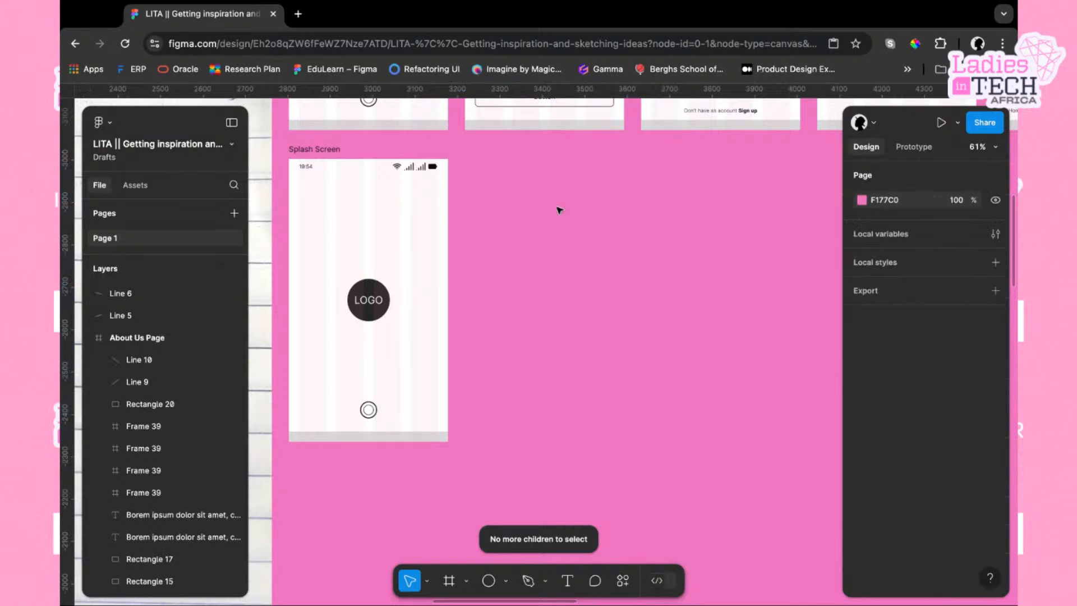
Delete the grey bar rectangle along the bottom of the splash screen
scroll(587, 368, "left", 2)
scroll(586, 368, "left", 1)
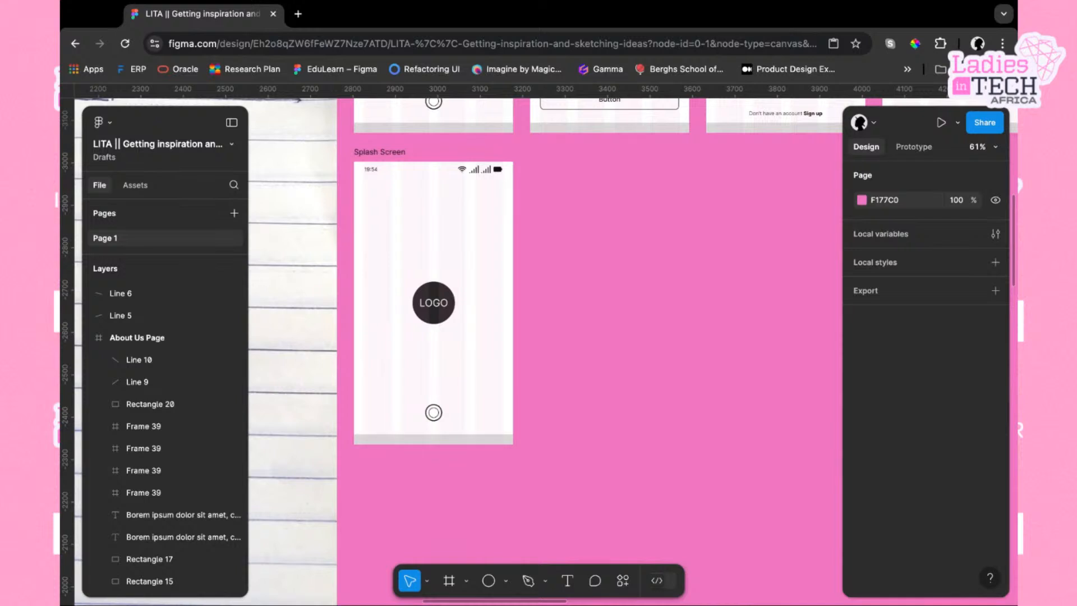
left_click(468, 439)
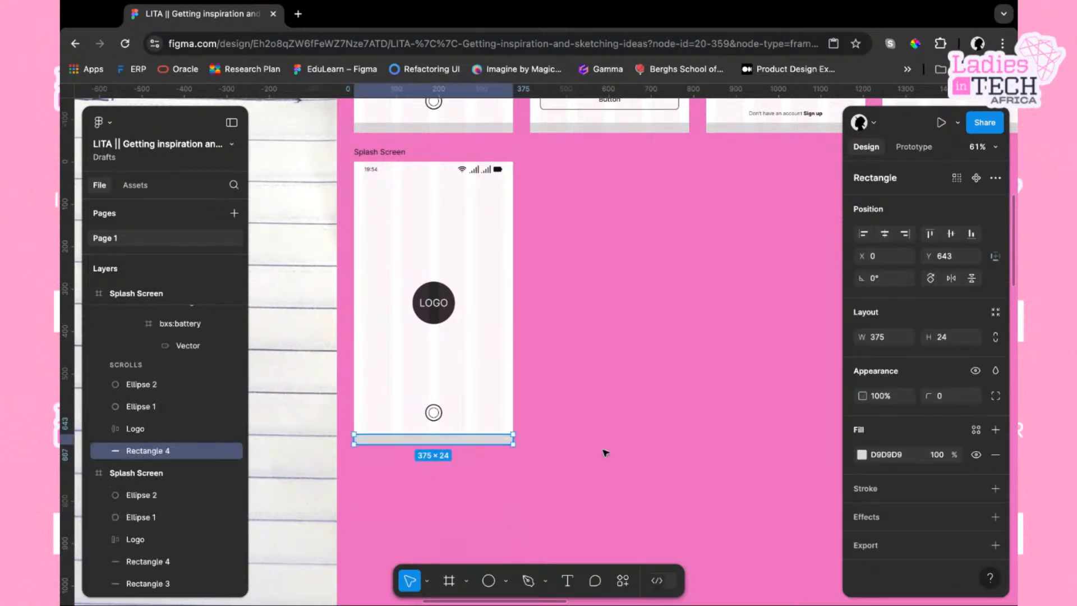
scroll(628, 455, "left", 2)
scroll(648, 457, "left", 1)
key("Delete")
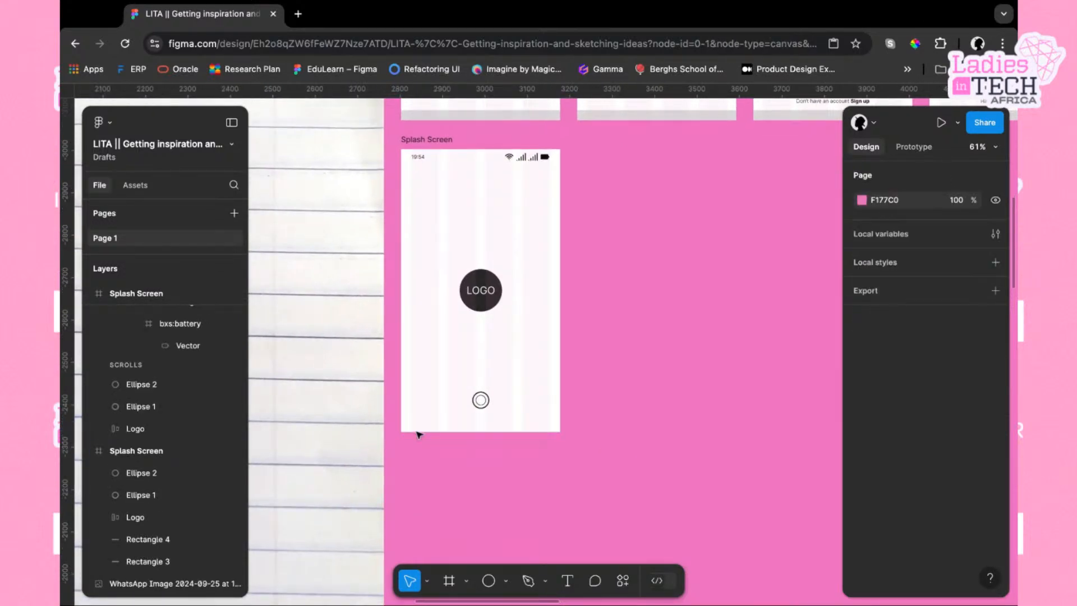
Draw a rectangle about 151 × 7 px, centred near the splash screen's bottom edge, as a home indicator
scroll(511, 426, "up", 5)
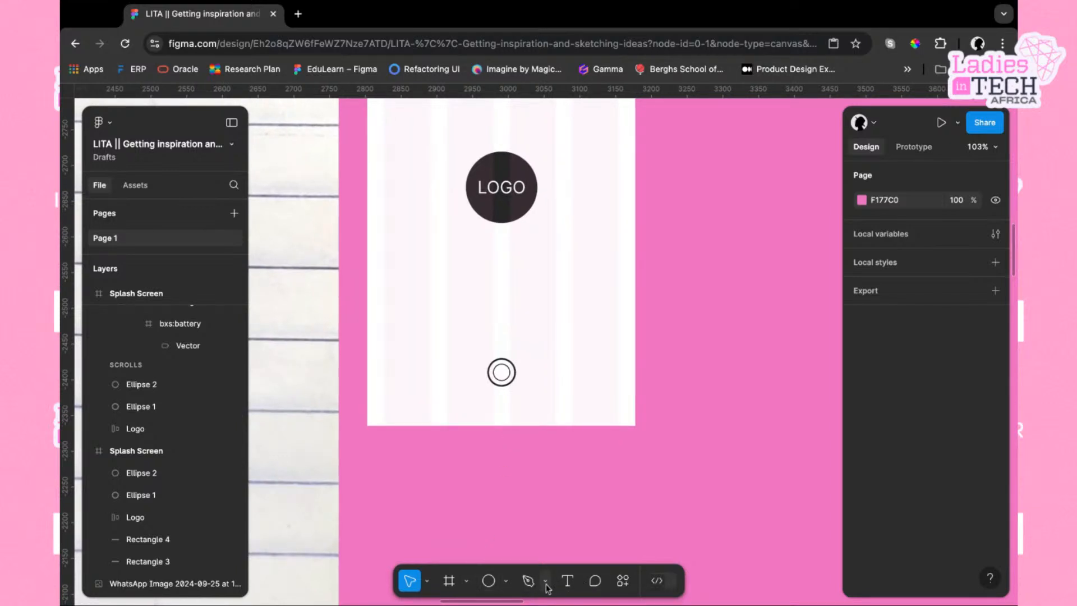
left_click(506, 582)
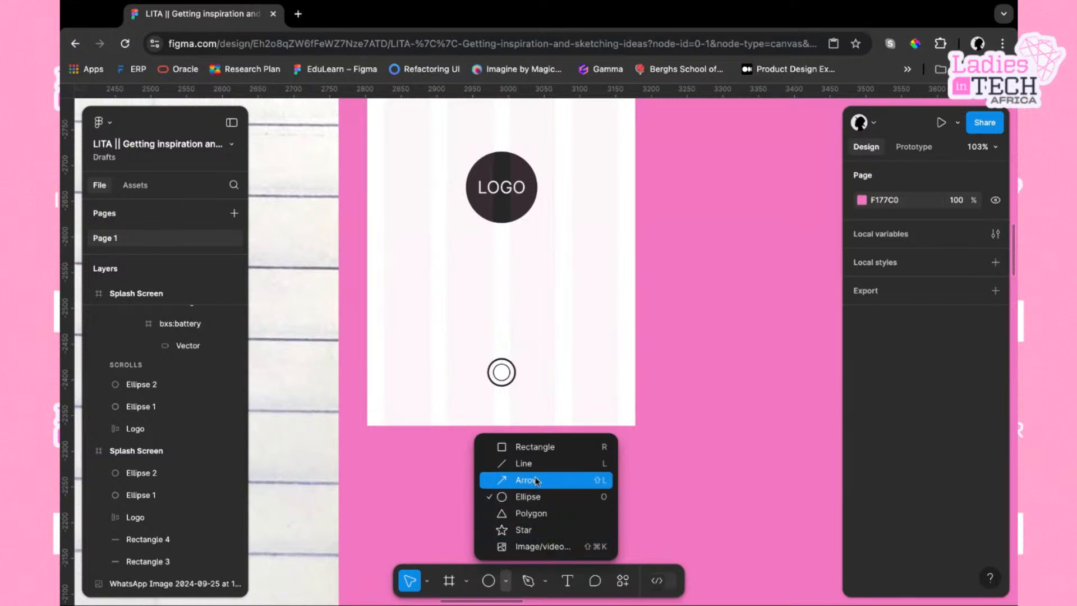
left_click(525, 447)
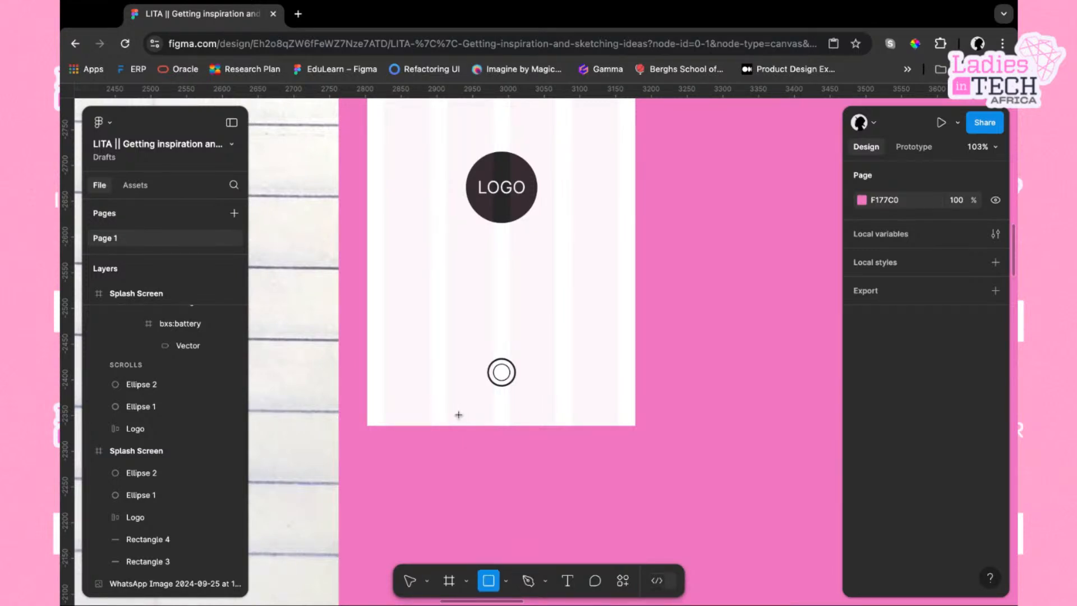
left_click_drag(448, 414, 556, 418)
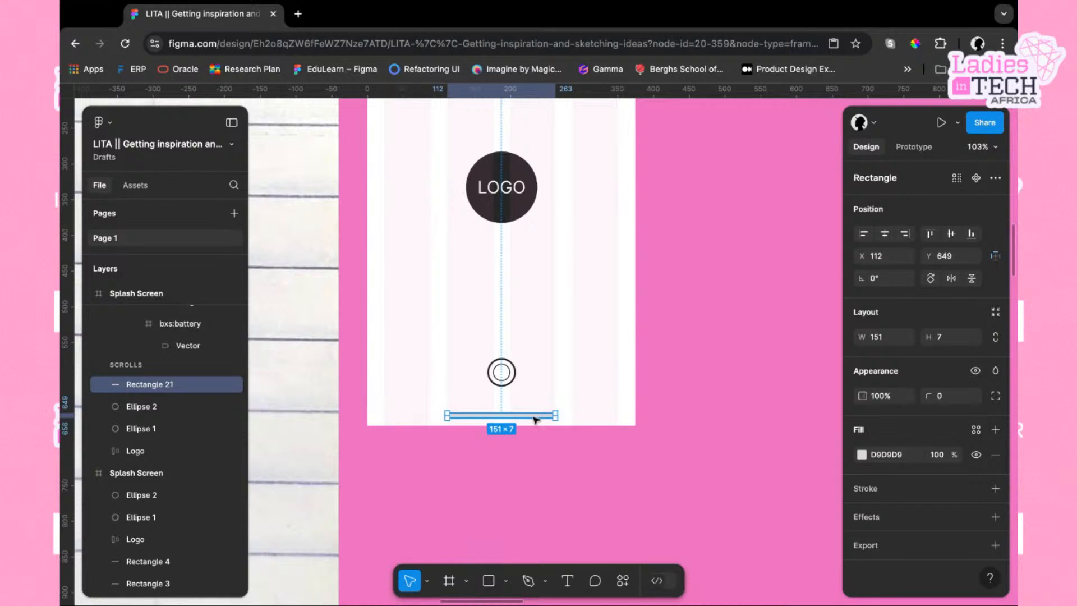
left_click_drag(534, 417, 534, 416)
key("Down")
key("Down")
Set the home indicator's height to 8 and its corner radius to 8
left_click(947, 344)
type("8")
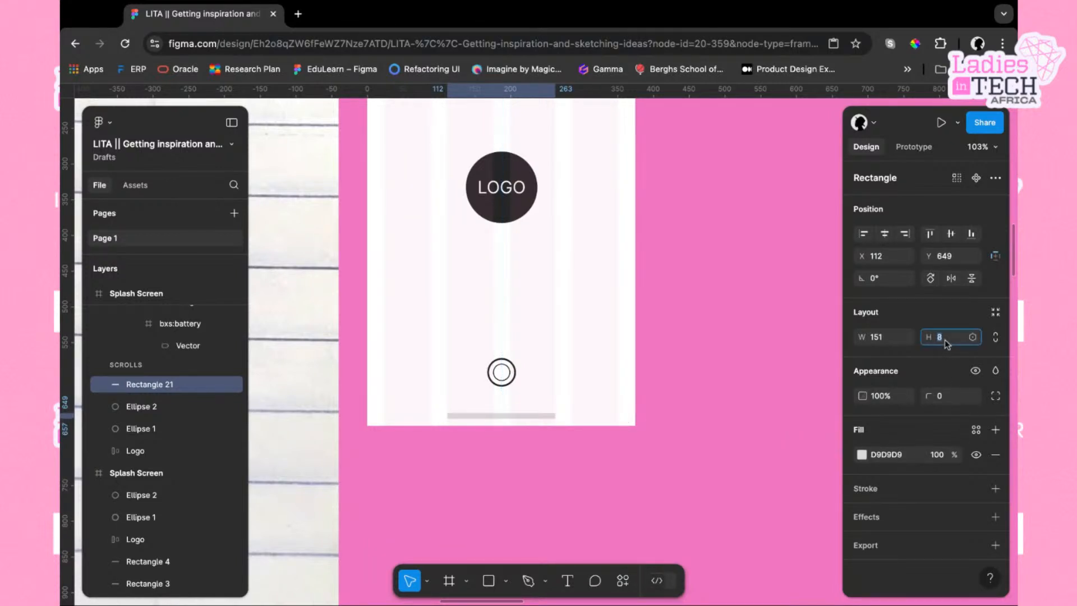
left_click(947, 403)
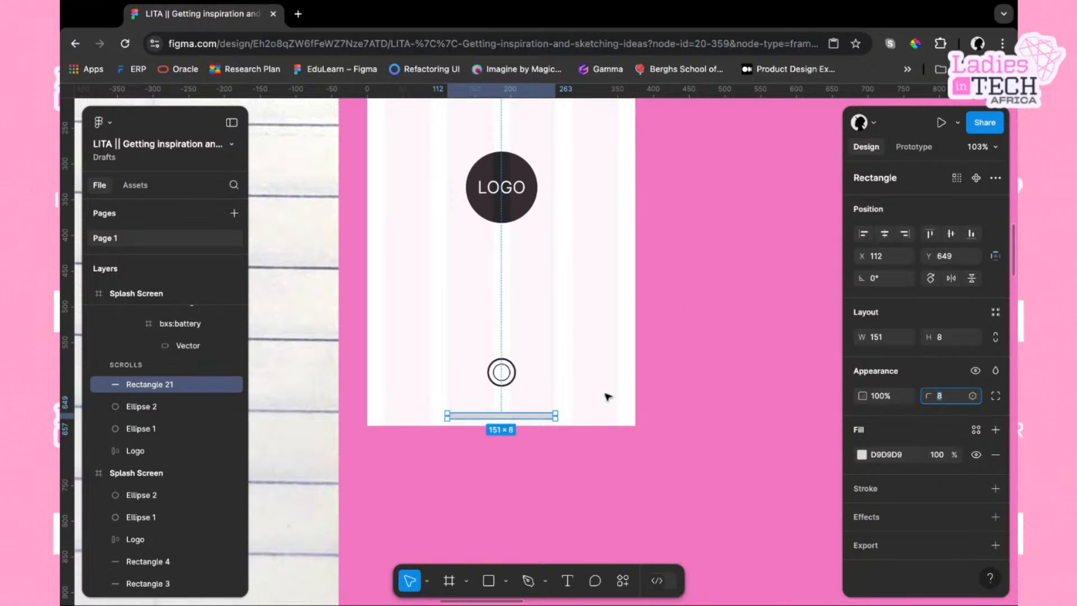
scroll(584, 390, "up", 5)
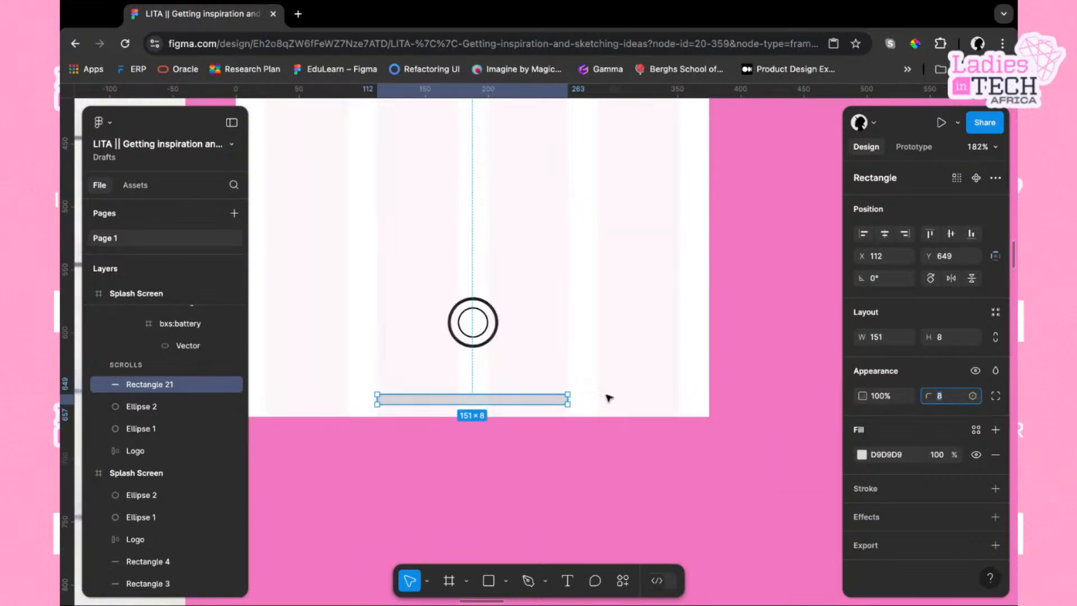
left_click(606, 397)
left_click(527, 403)
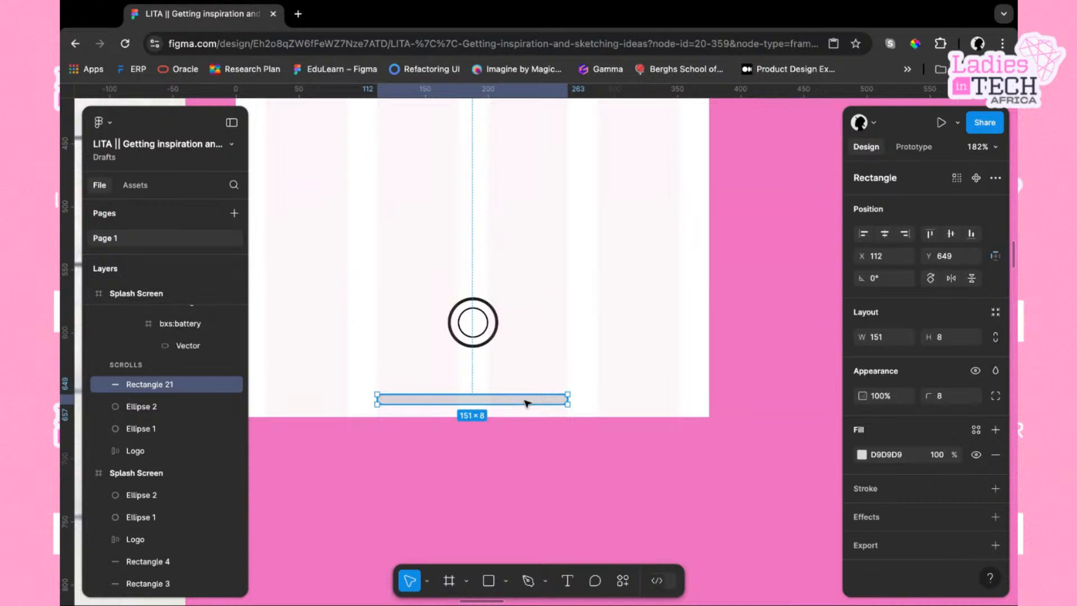
left_click(611, 397)
Wrap the home indicator rectangle in an auto layout frame
scroll(565, 408, "down", 2)
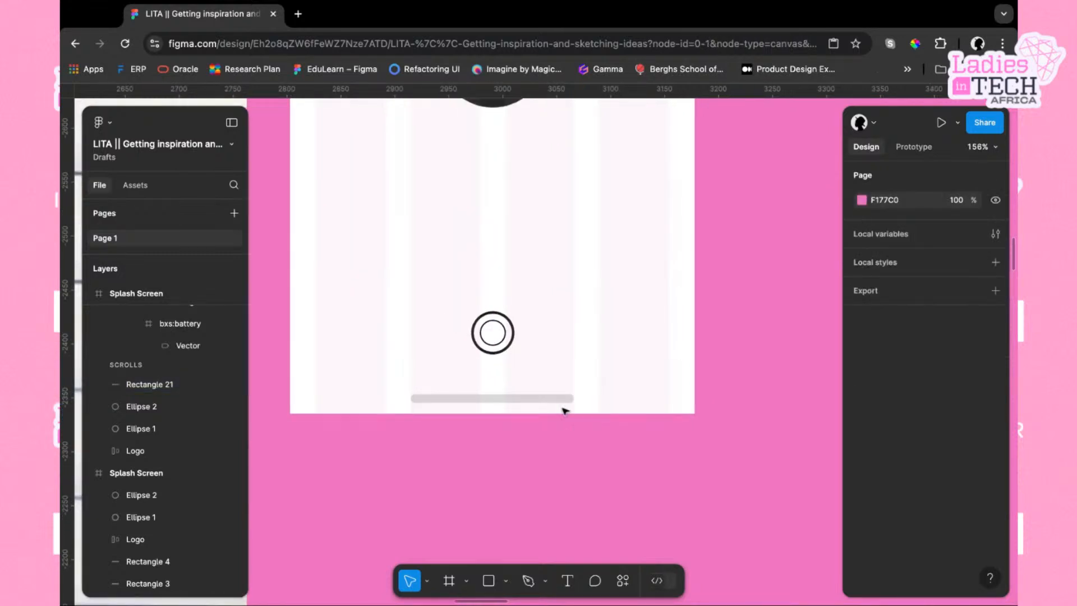
left_click(558, 400)
scroll(590, 399, "left", 1)
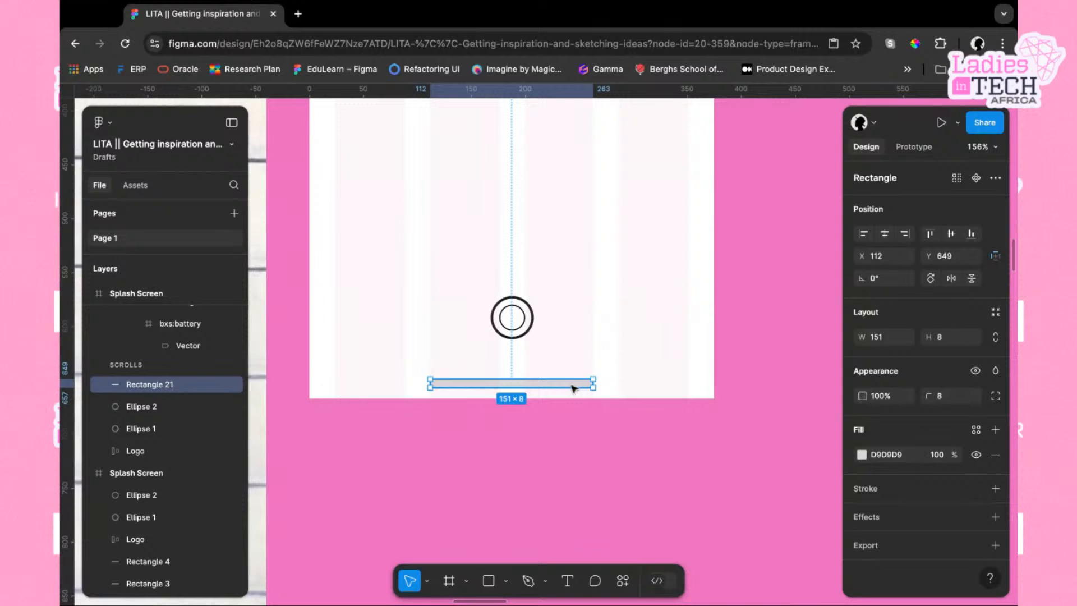
key("shift+a")
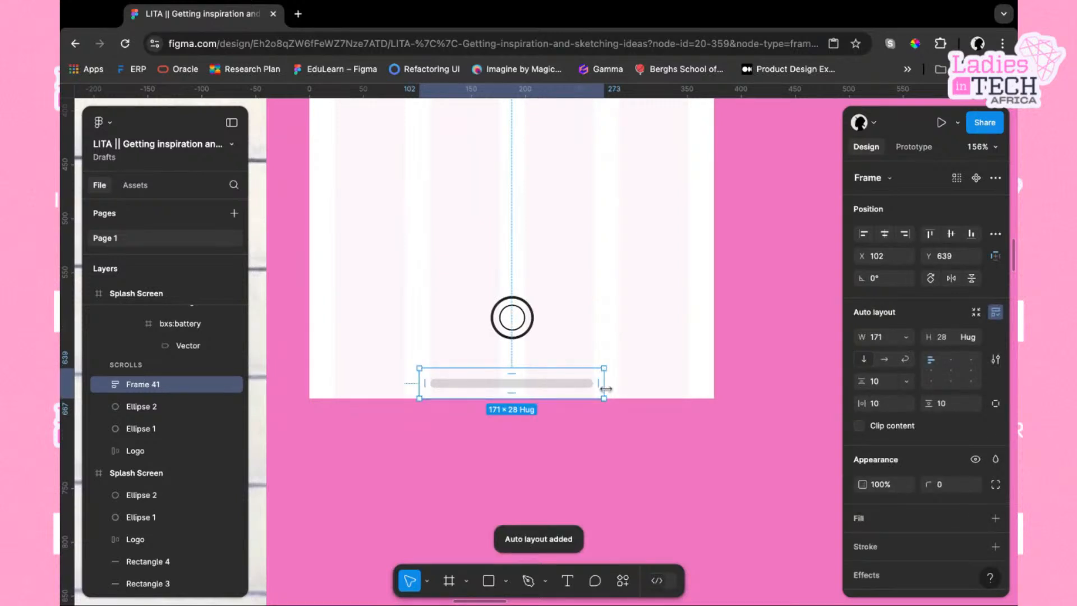
left_click_drag(606, 388, 706, 388)
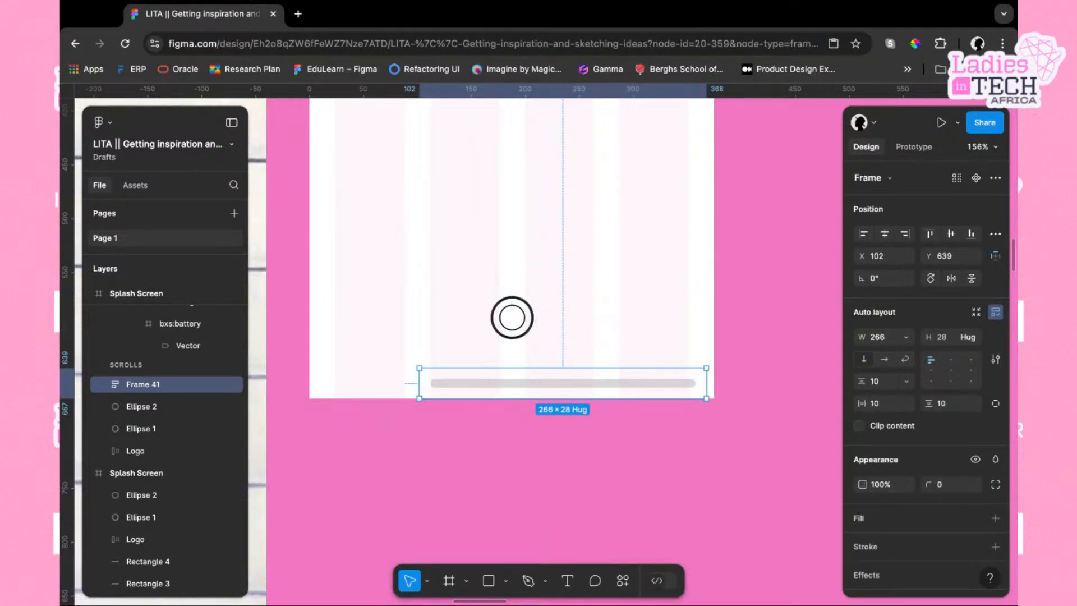
key("ctrl+z")
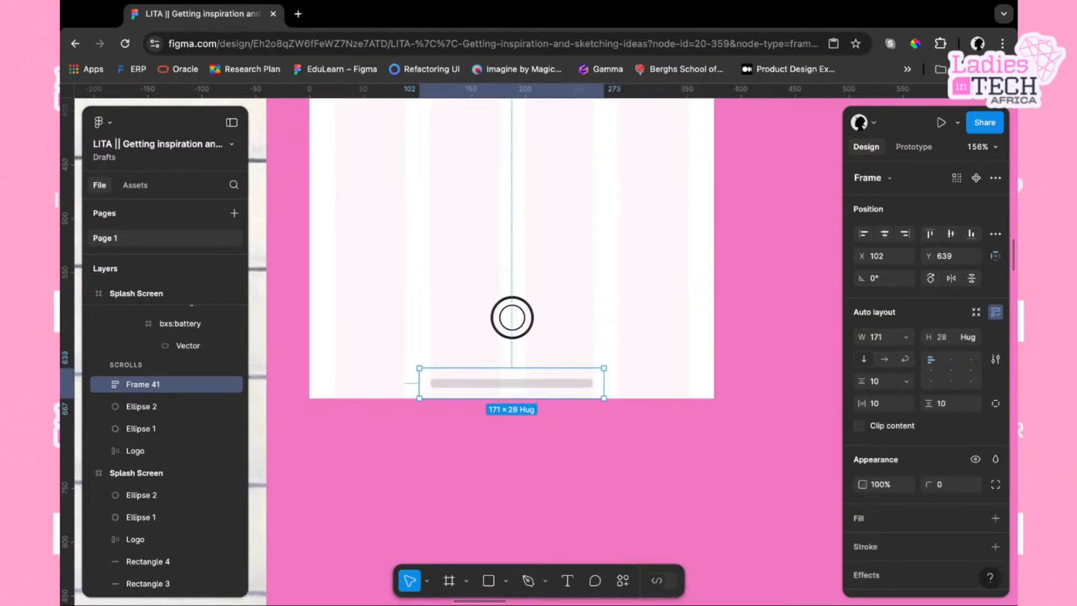
Set the rectangle inside the auto layout frame to a fixed width of 151
double_click(572, 388)
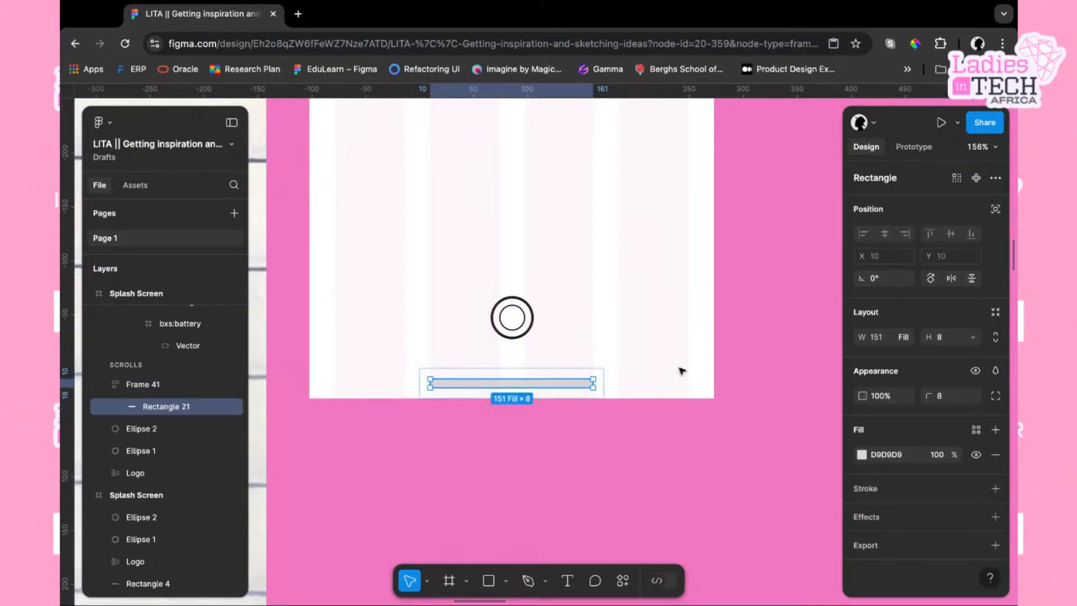
left_click(908, 338)
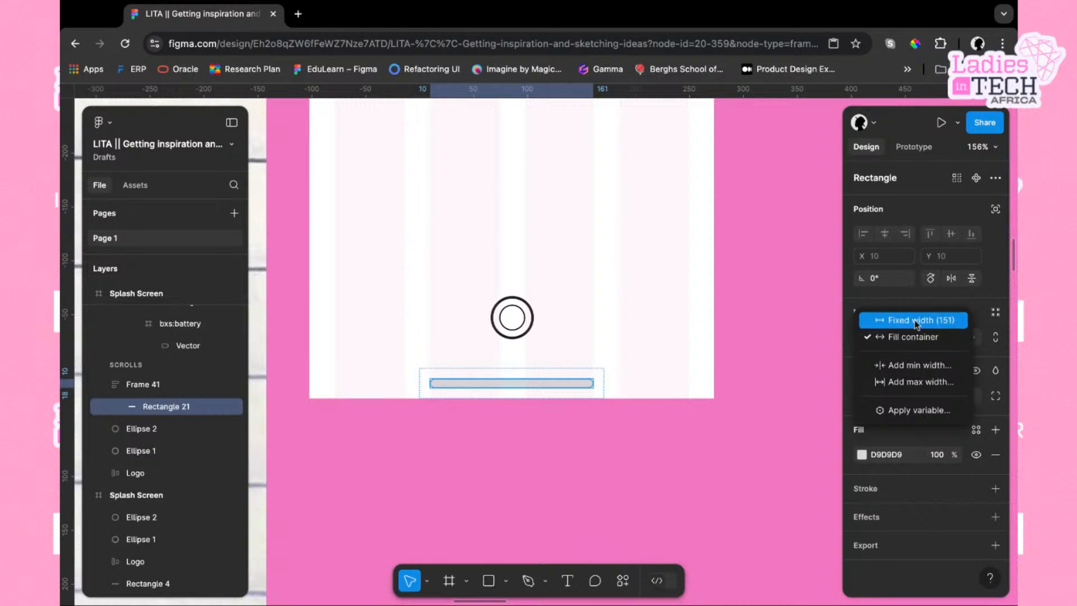
left_click(912, 321)
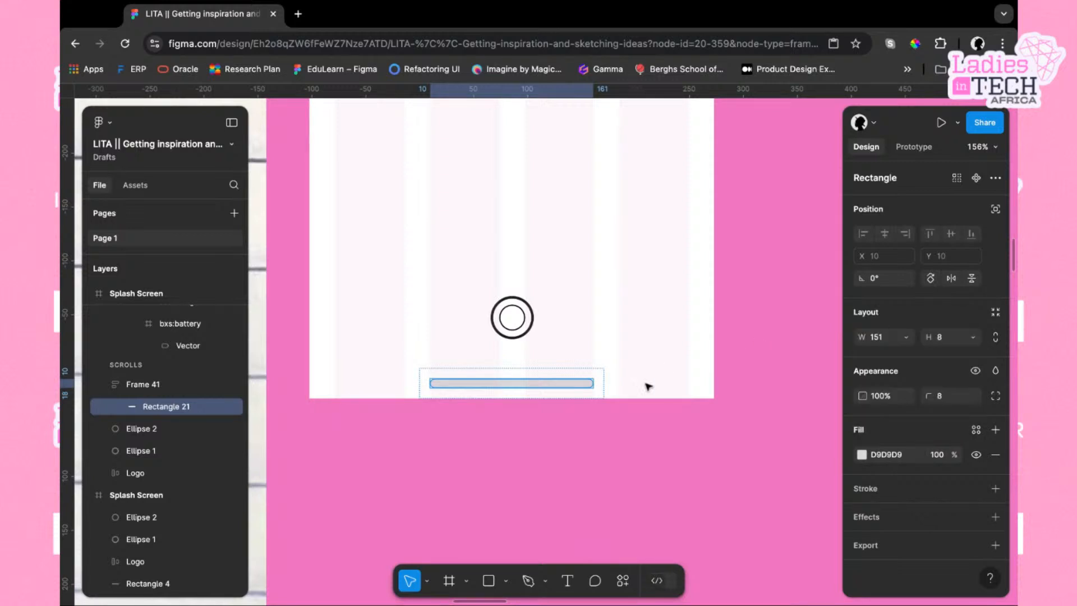
Stretch the home indicator's auto layout frame to the full 375 px screen width and centre its content horizontally
left_click(618, 387)
left_click(598, 378)
left_click_drag(605, 380, 714, 379)
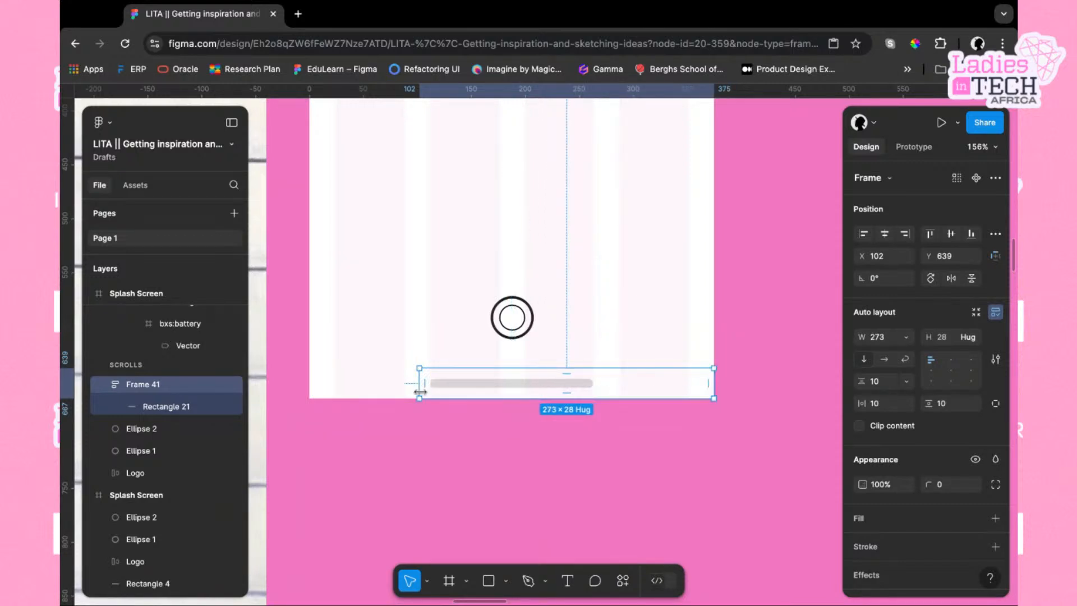
left_click_drag(420, 392, 365, 392)
left_click_drag(420, 392, 420, 392)
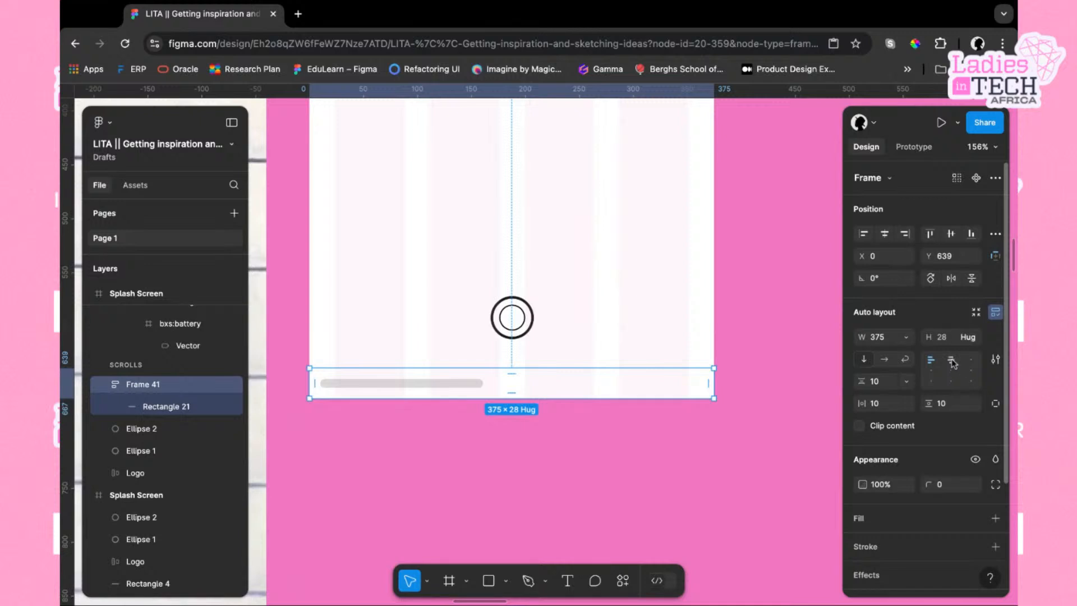
left_click(961, 372)
left_click(727, 415)
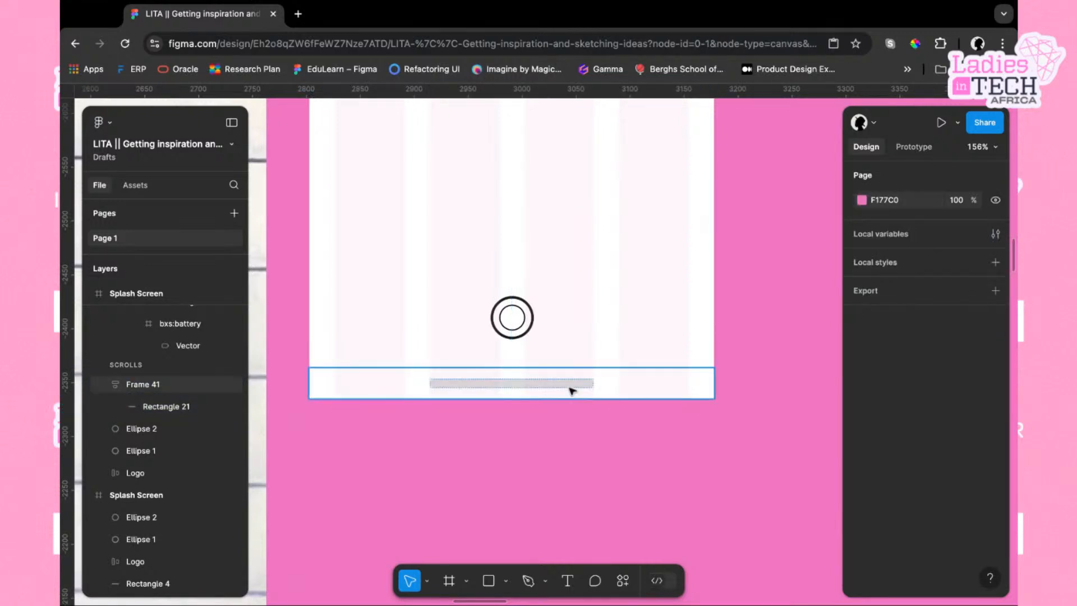
Set the home indicator rectangle's fill colour to 000000
double_click(570, 385)
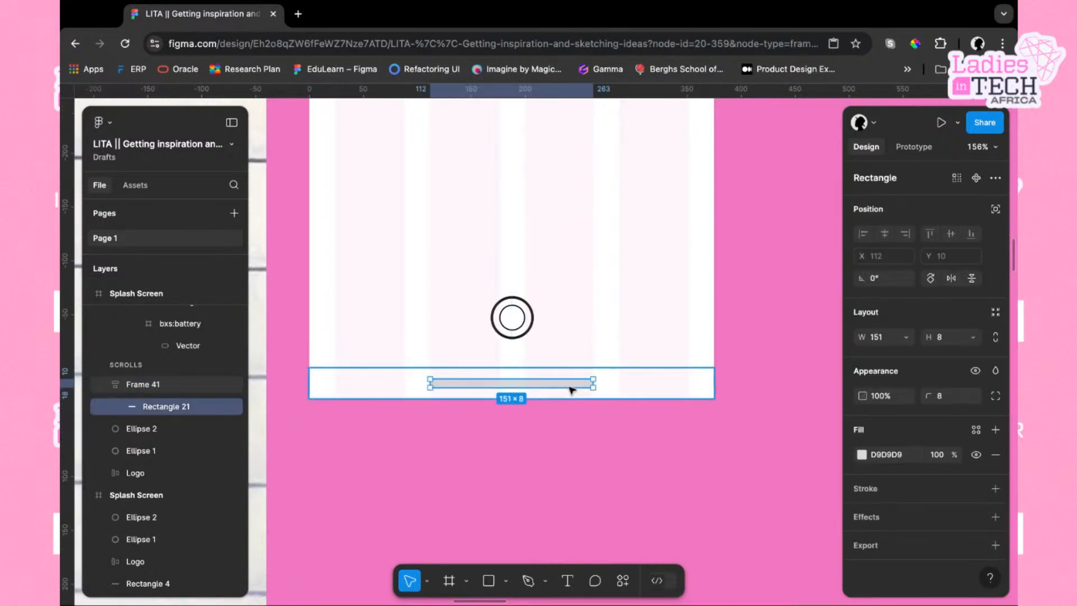
left_click(878, 458)
type("000000")
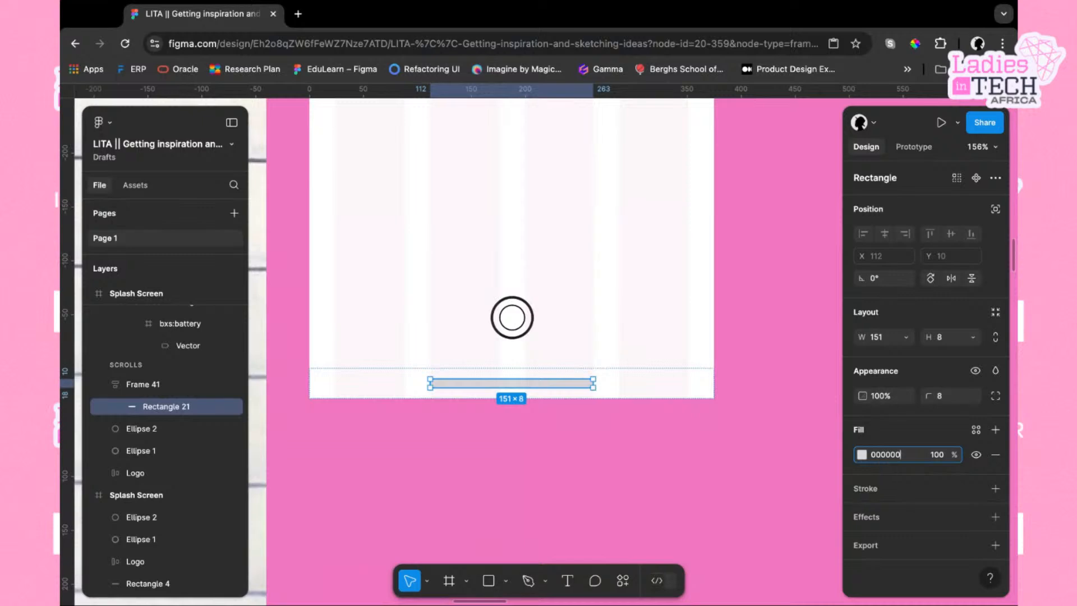
key("Return")
left_click(669, 482)
scroll(666, 481, "down", 3)
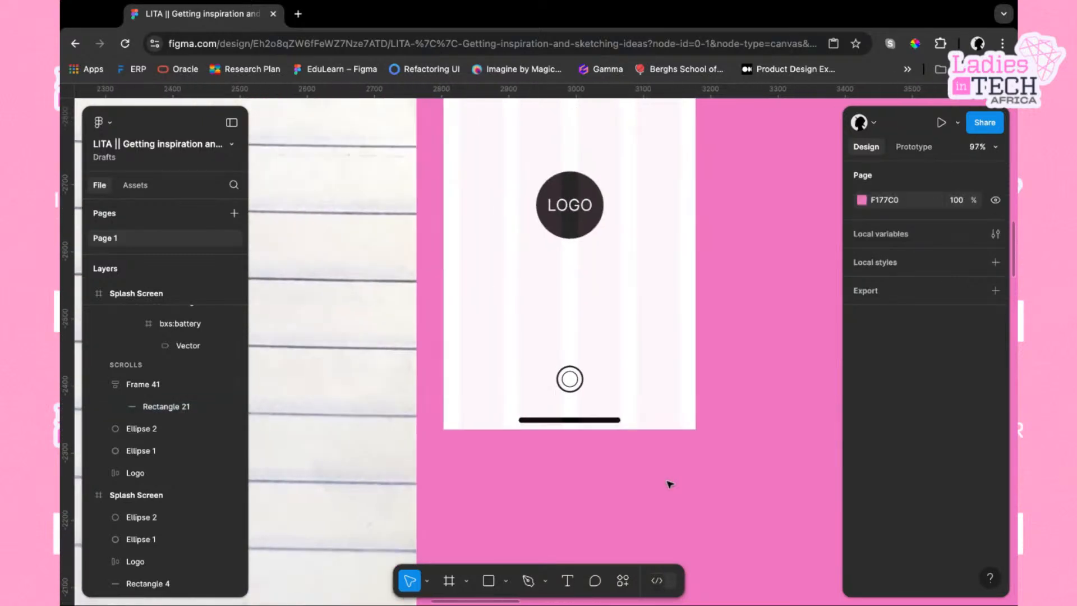
left_click(655, 429)
scroll(696, 390, "down", 3)
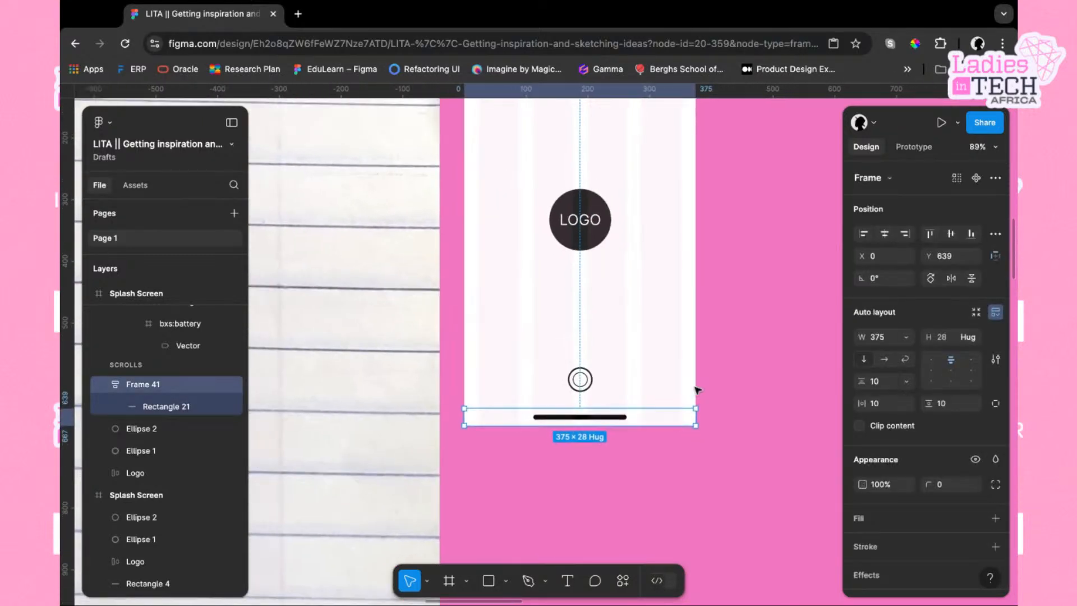
scroll(698, 390, "up", 1)
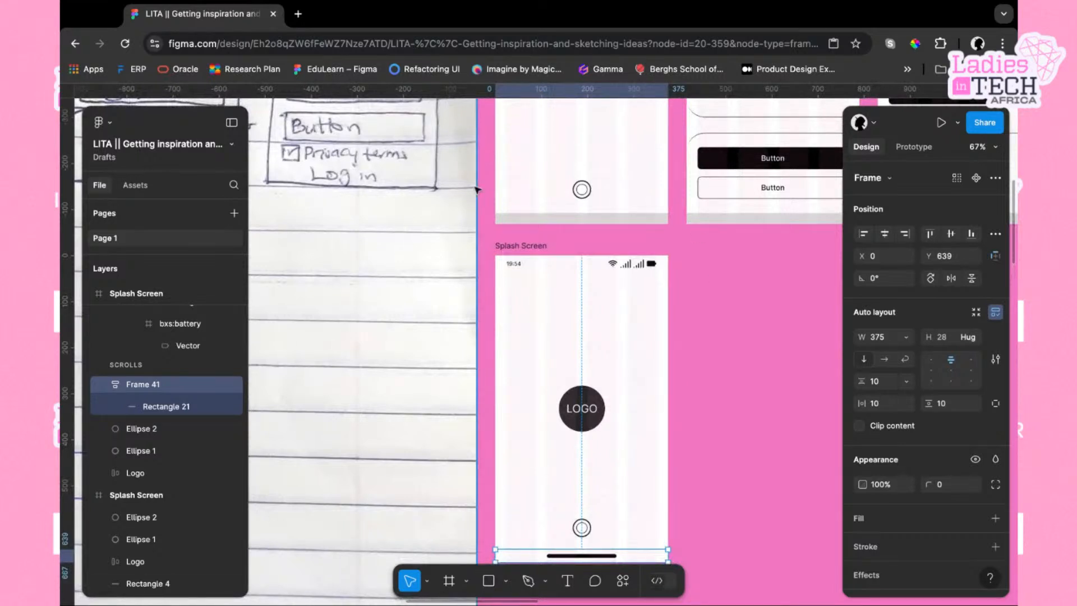
left_click(63, 447)
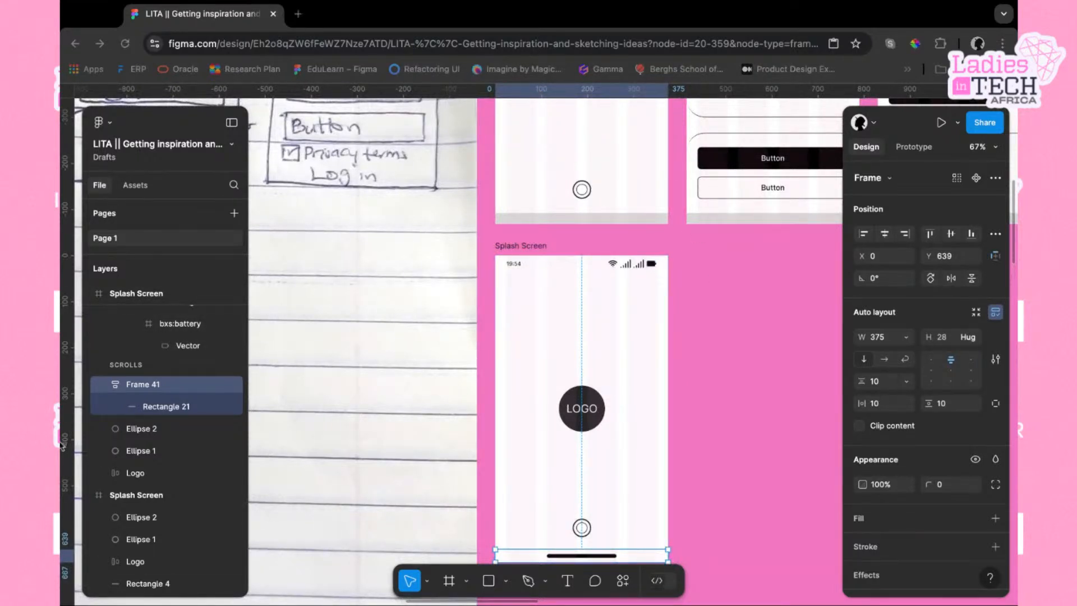
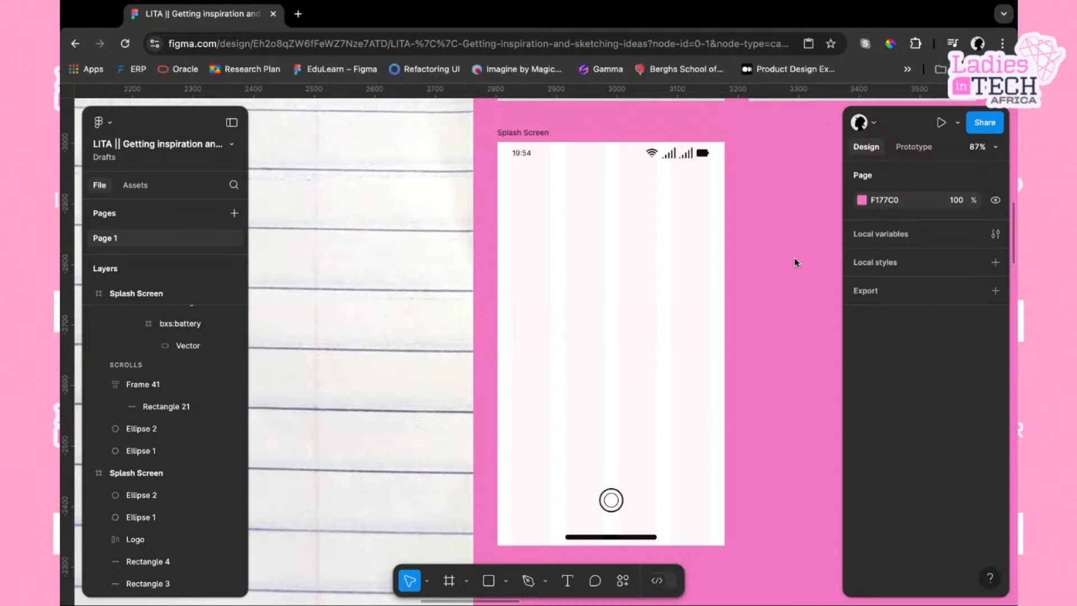
Paste the Ladies in TECH banner image onto the canvas next to the splash screen
left_click(596, 303)
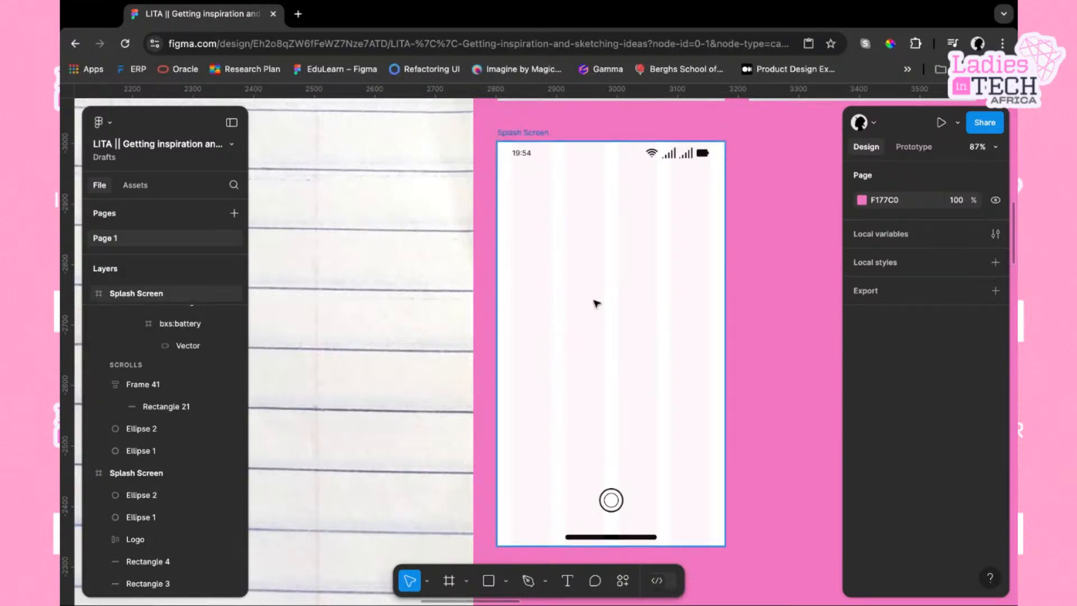
key("ctrl+v")
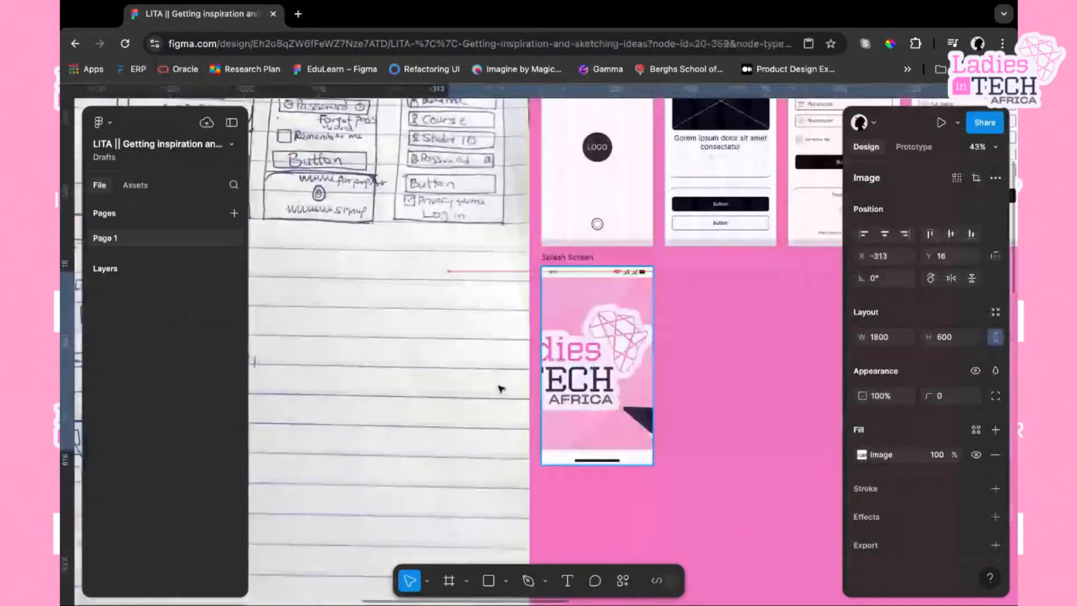
left_click_drag(500, 387, 500, 387)
left_click_drag(599, 383, 619, 384)
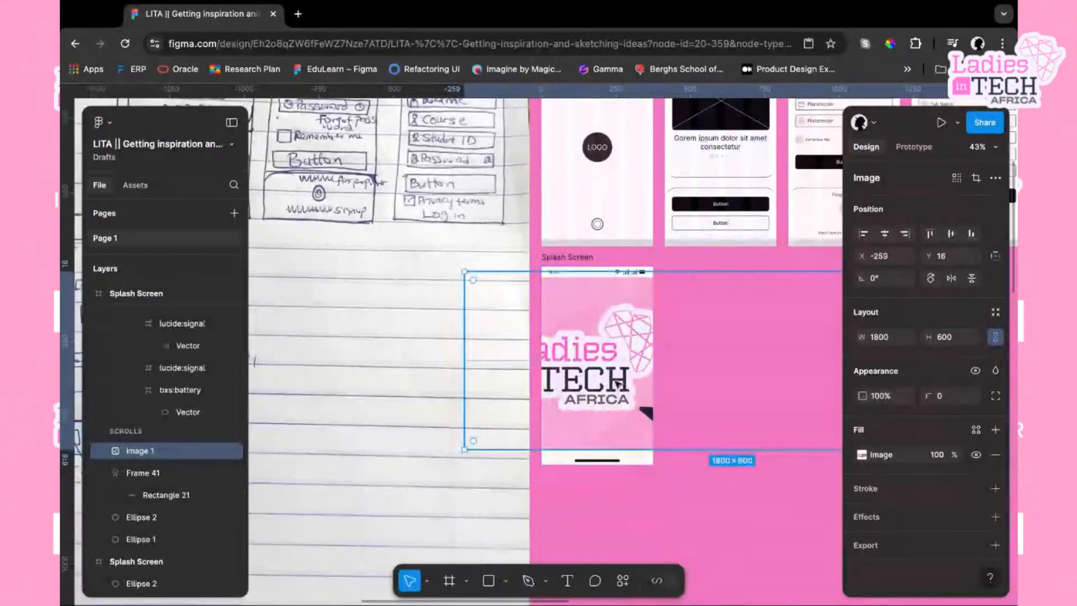
key("ctrl+z")
key("ctrl+z")
scroll(743, 396, "right", 4)
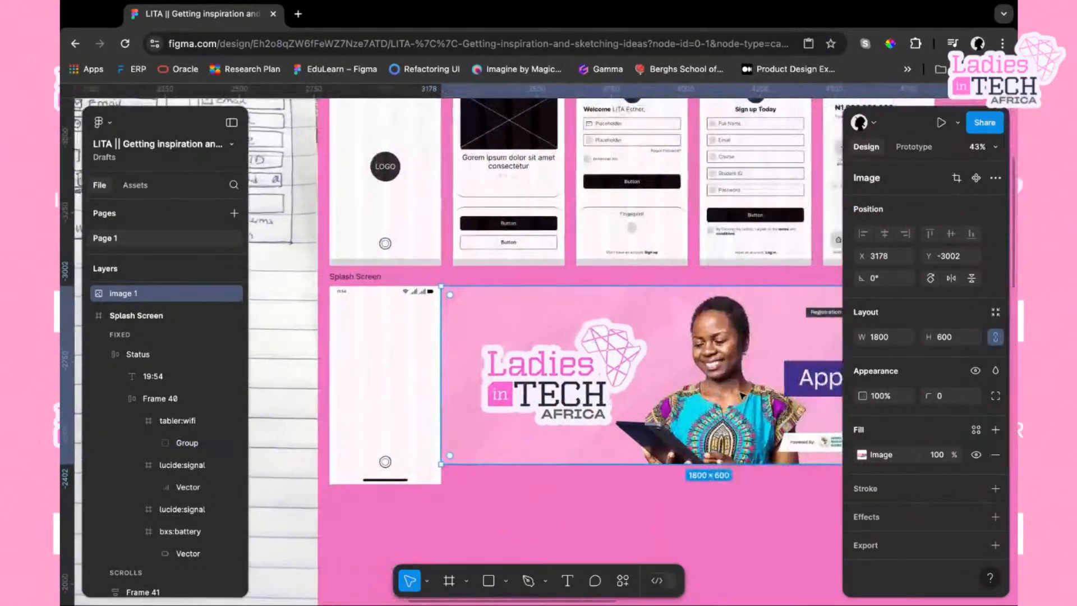
scroll(743, 395, "right", 2)
scroll(774, 406, "right", 2)
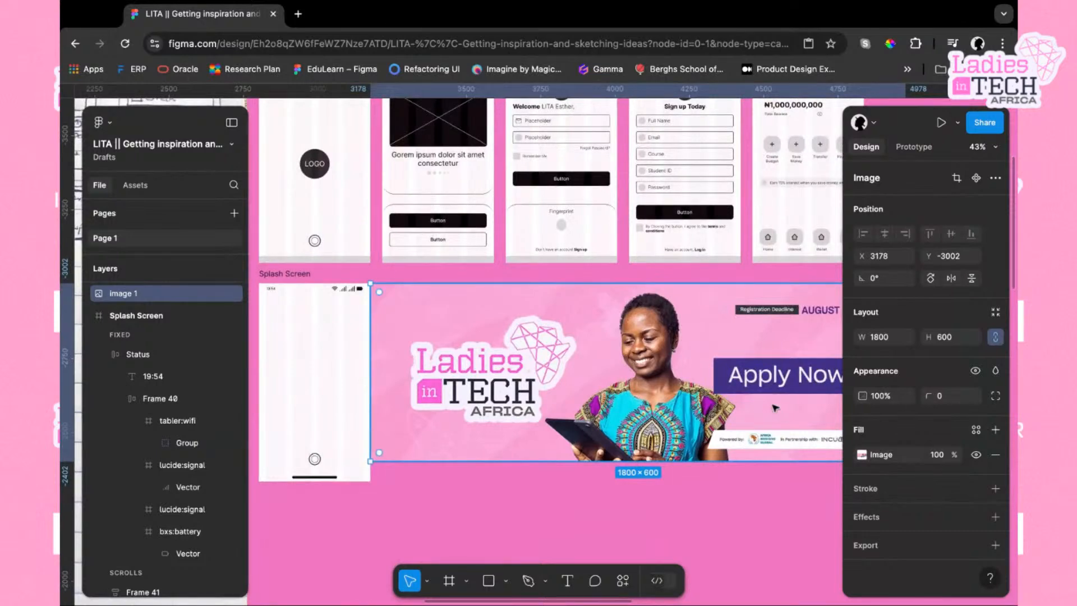
scroll(775, 408, "right", 8)
scroll(769, 406, "up", 3)
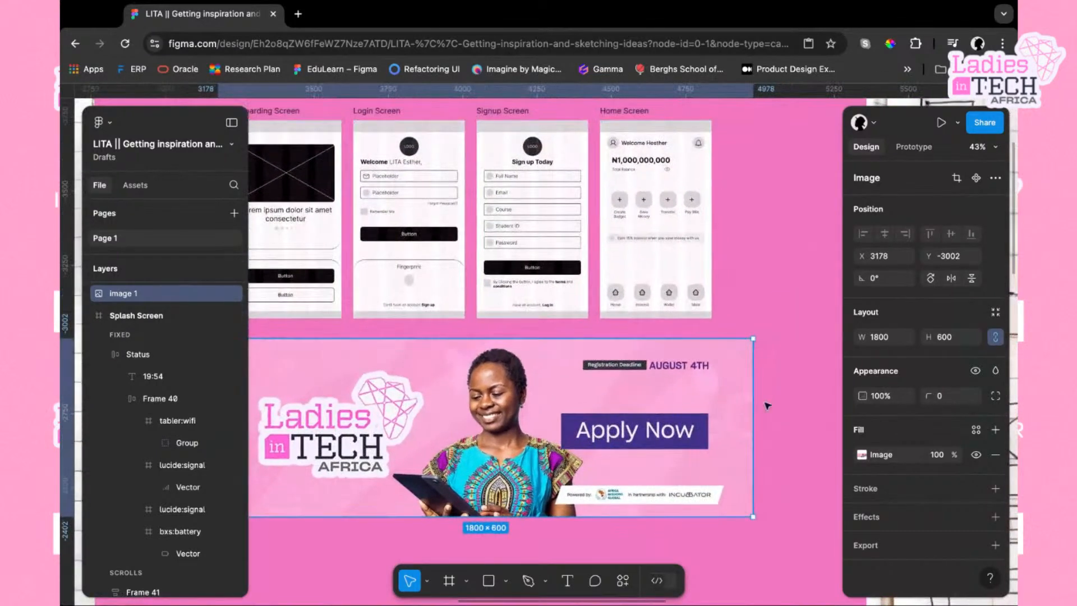
scroll(617, 420, "left", 8)
scroll(617, 421, "down", 2)
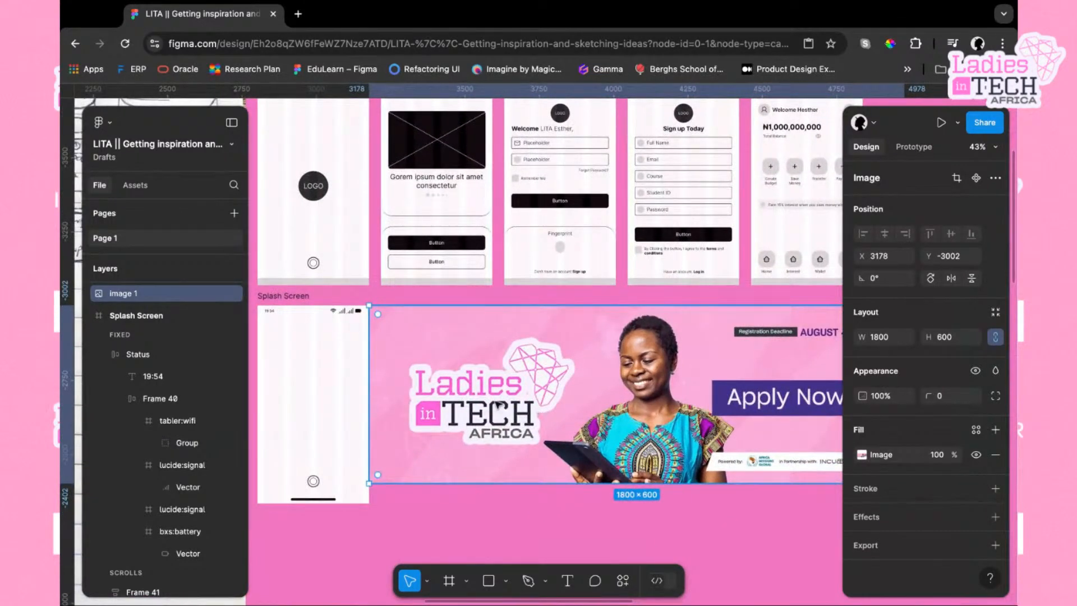
Switch the image fill to Crop and crop the banner down to the Ladies in TECH logo, about 575 × 401
left_click(863, 459)
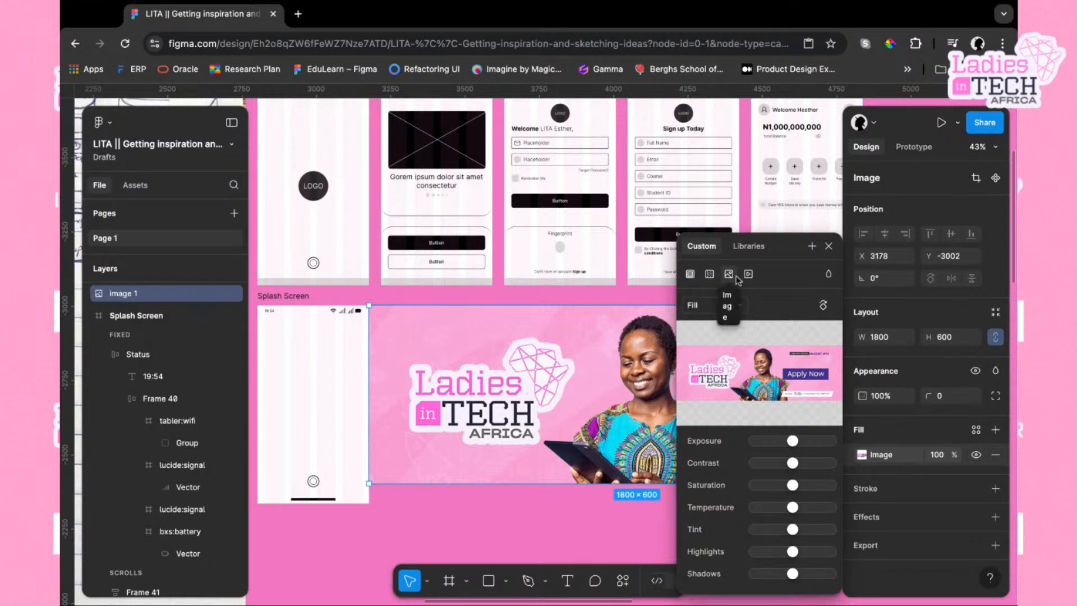
left_click(740, 308)
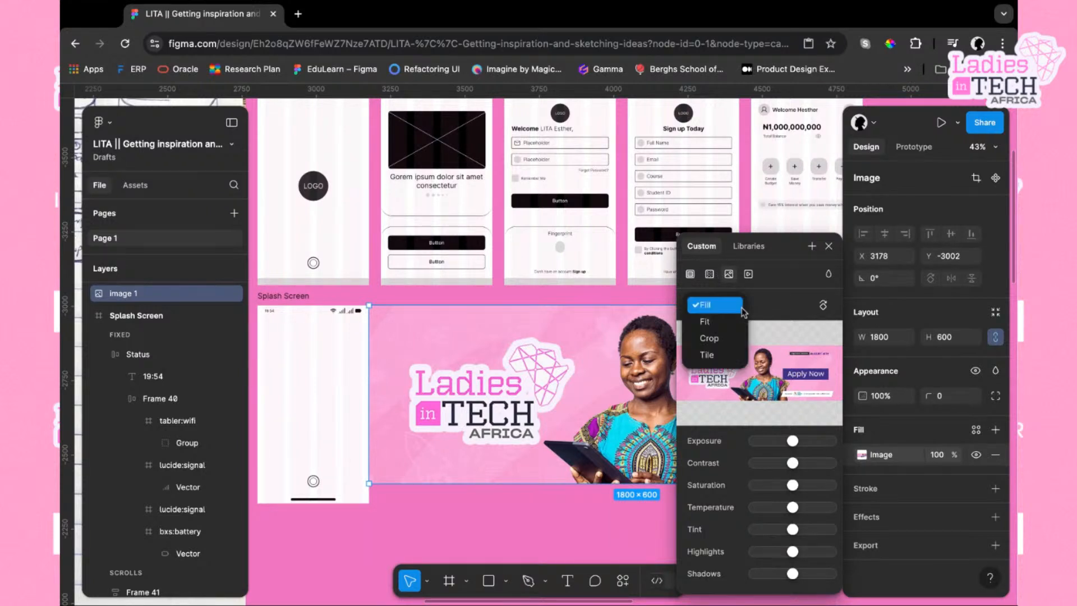
left_click(734, 337)
scroll(634, 363, "right", 5)
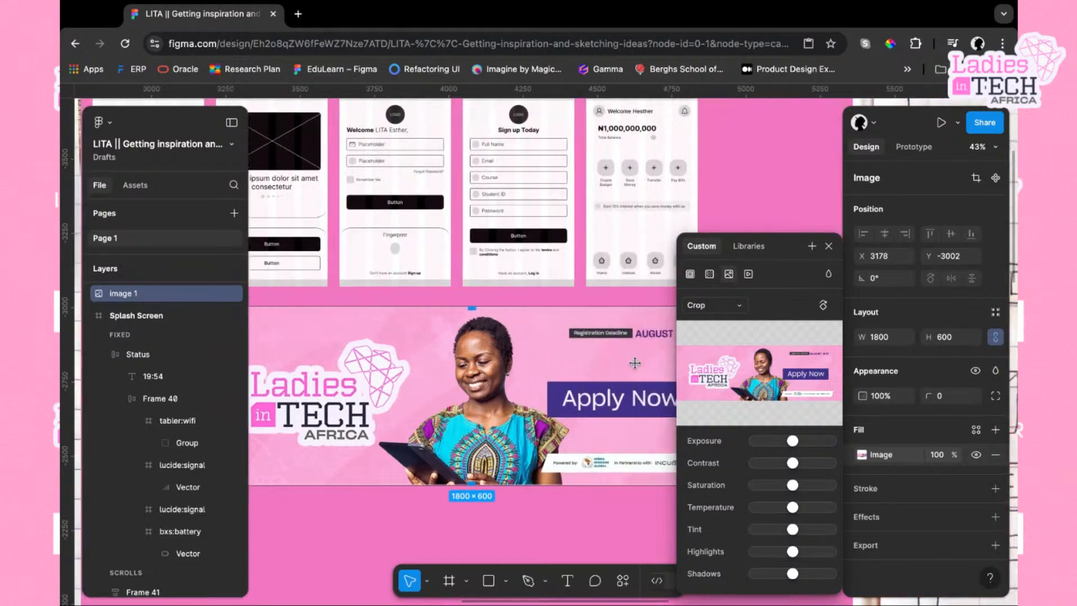
left_click_drag(617, 449, 413, 450)
scroll(617, 450, "left", 2)
scroll(617, 450, "left", 2)
left_click_drag(574, 436, 447, 436)
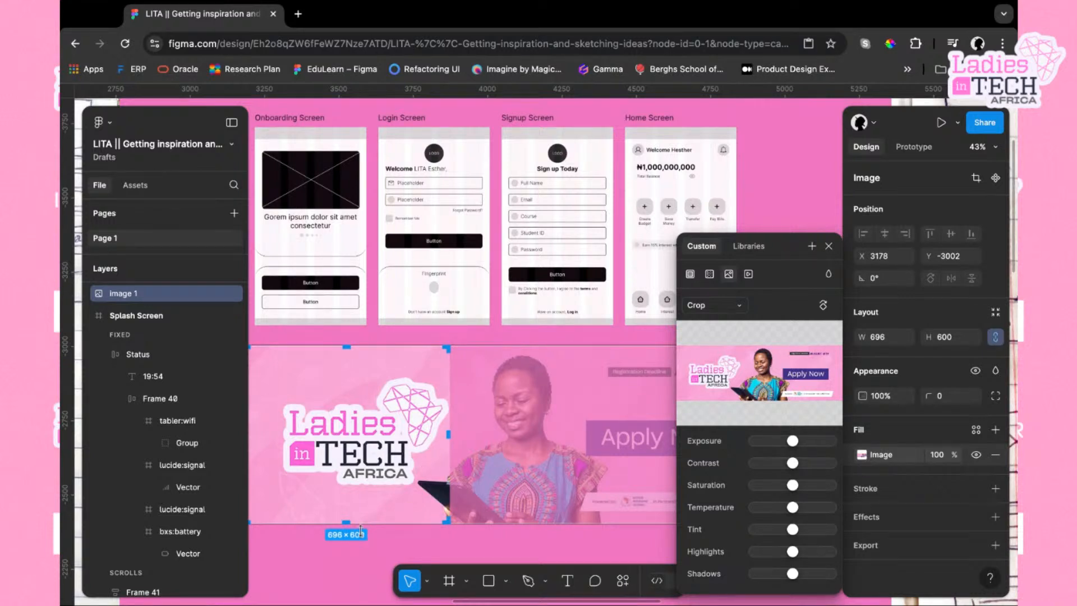
left_click_drag(348, 522, 346, 489)
scroll(364, 487, "left", 1)
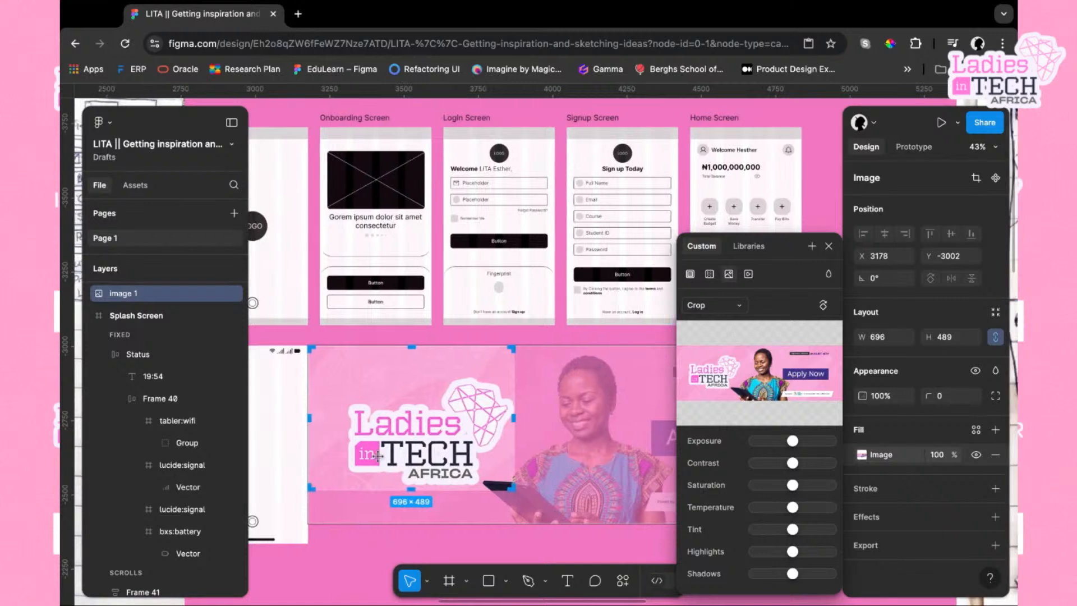
left_click_drag(308, 417, 346, 418)
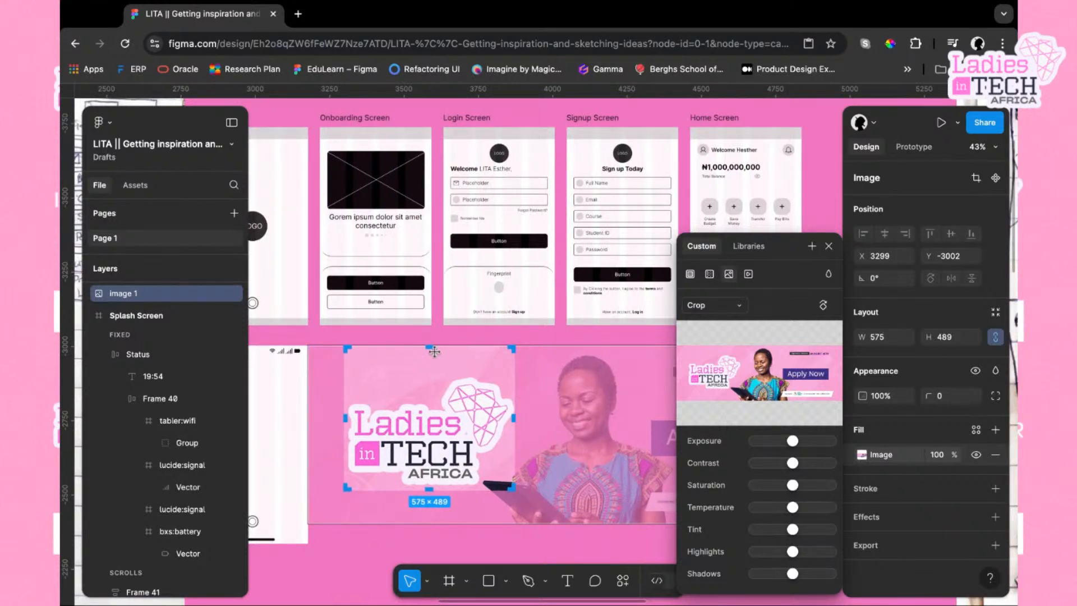
left_click_drag(430, 349, 430, 373)
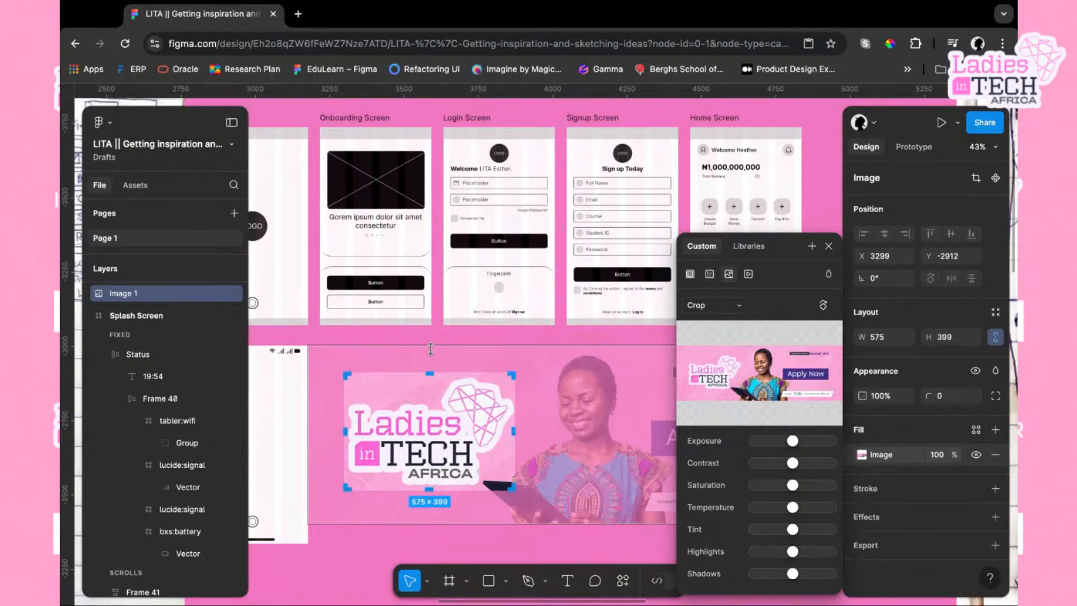
key("Return")
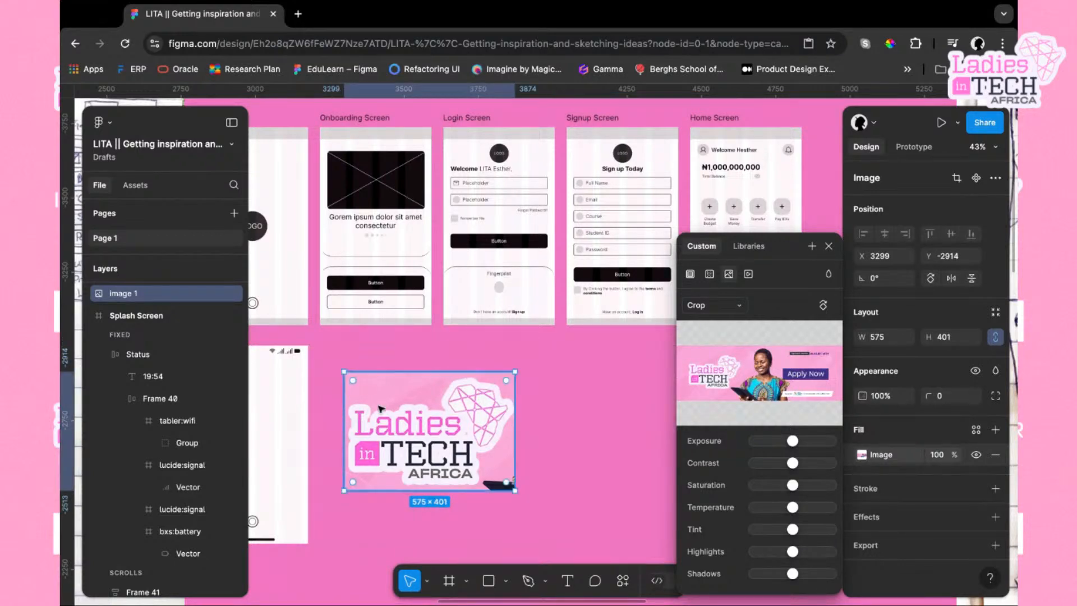
Scale the cropped logo image down and move it into the splash screen frame
scroll(584, 441, "left", 4)
scroll(586, 442, "right", 3)
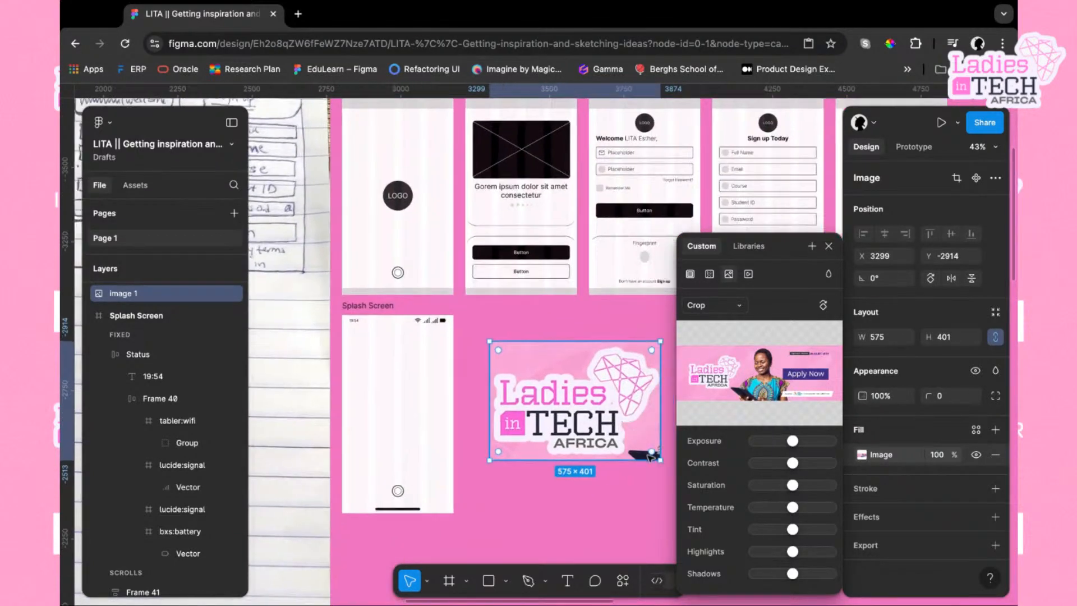
left_click_drag(661, 461, 605, 429)
left_click_drag(535, 391, 390, 413)
scroll(415, 415, "left", 1)
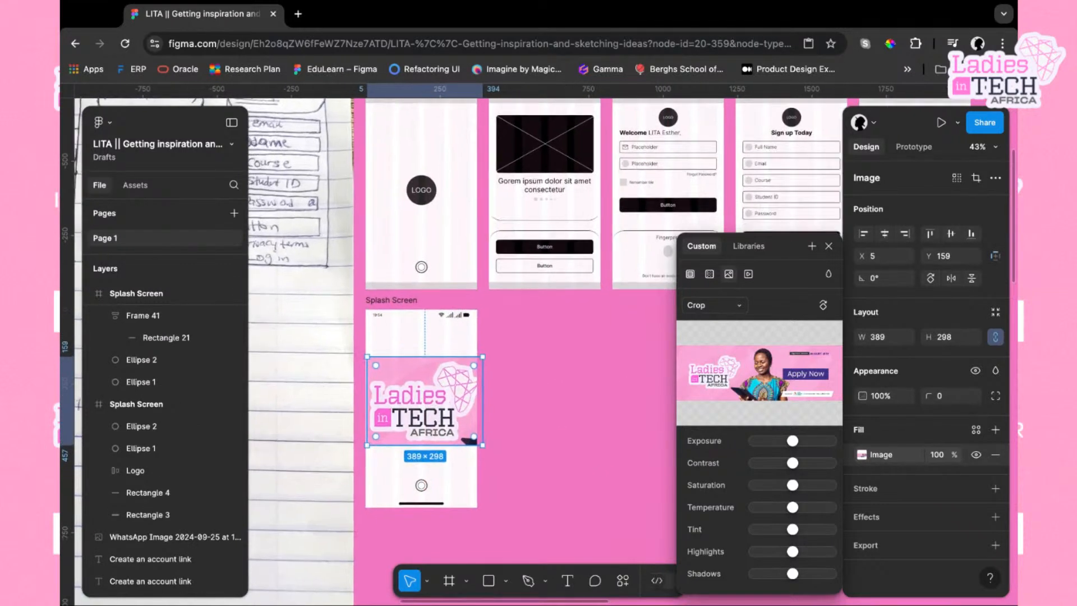
Resize the logo image to about 318 × 244 and position it in the splash screen's upper middle
left_click_drag(484, 443, 465, 434)
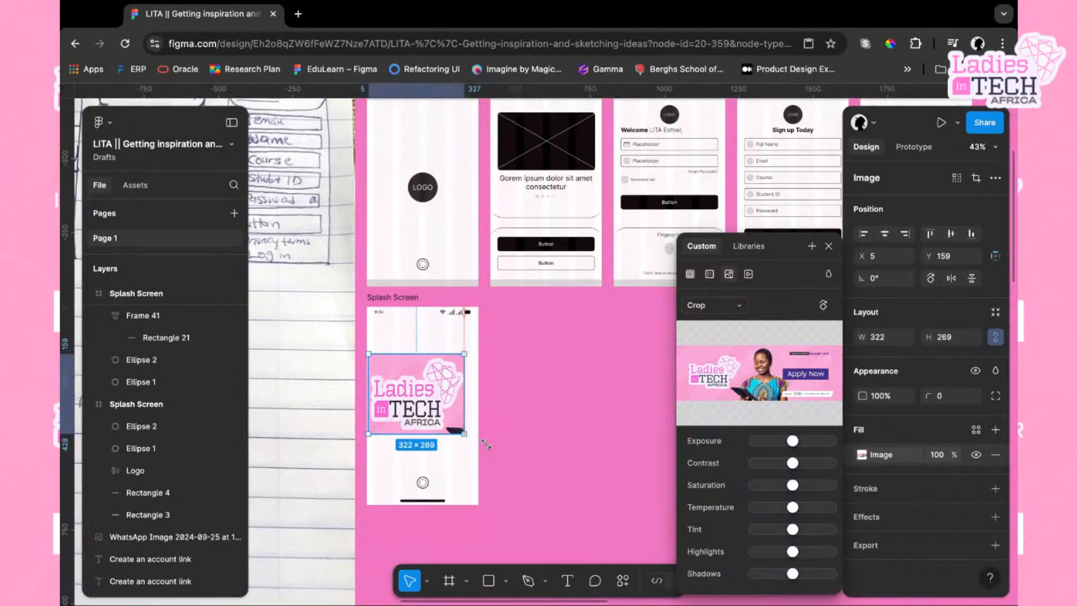
key("ctrl+z")
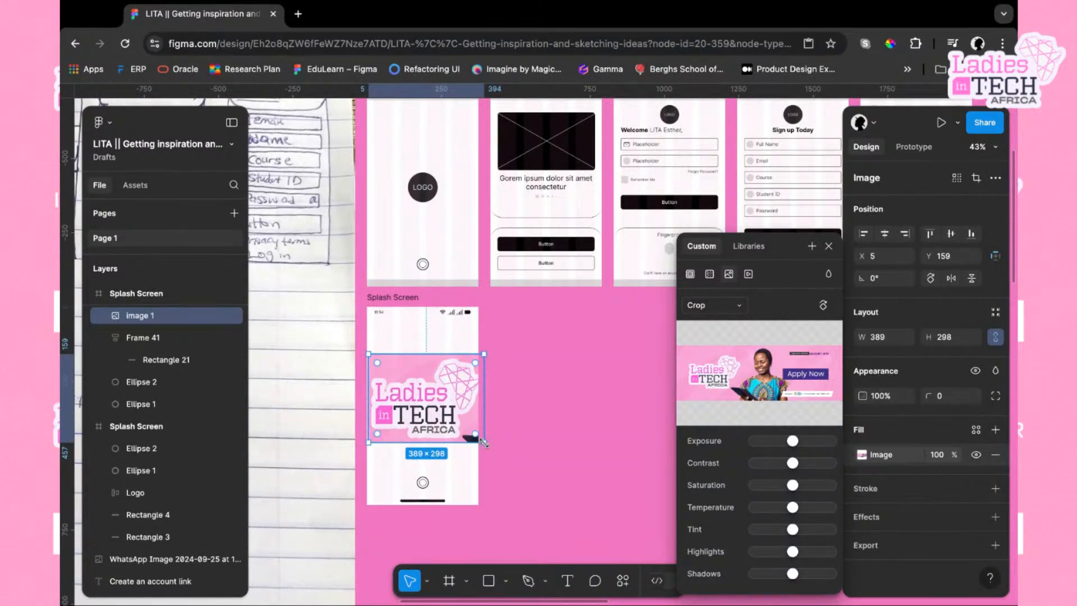
left_click_drag(484, 443, 463, 427)
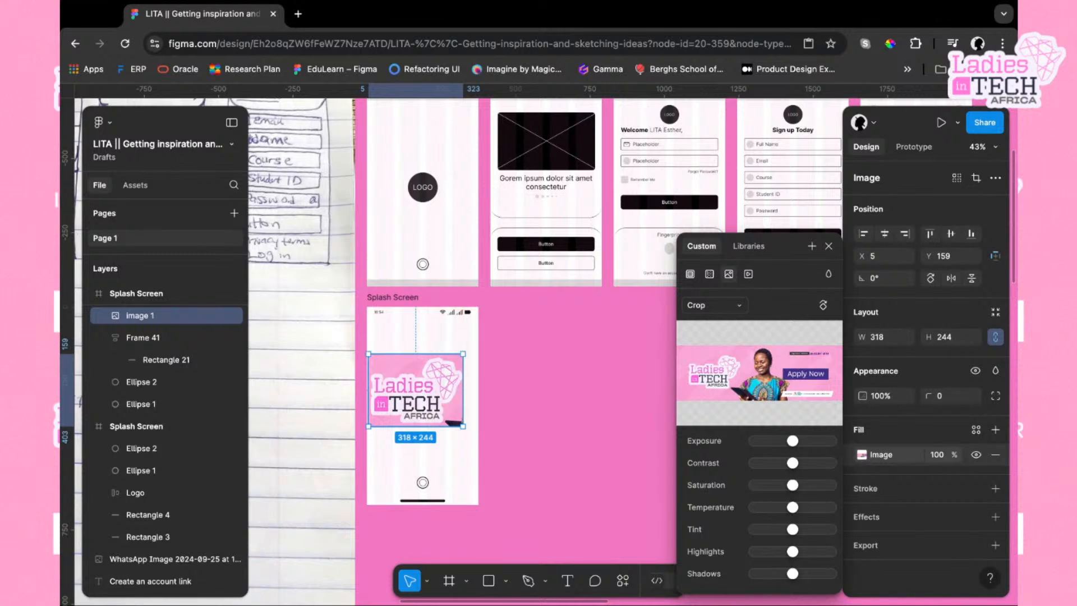
left_click_drag(406, 385, 413, 387)
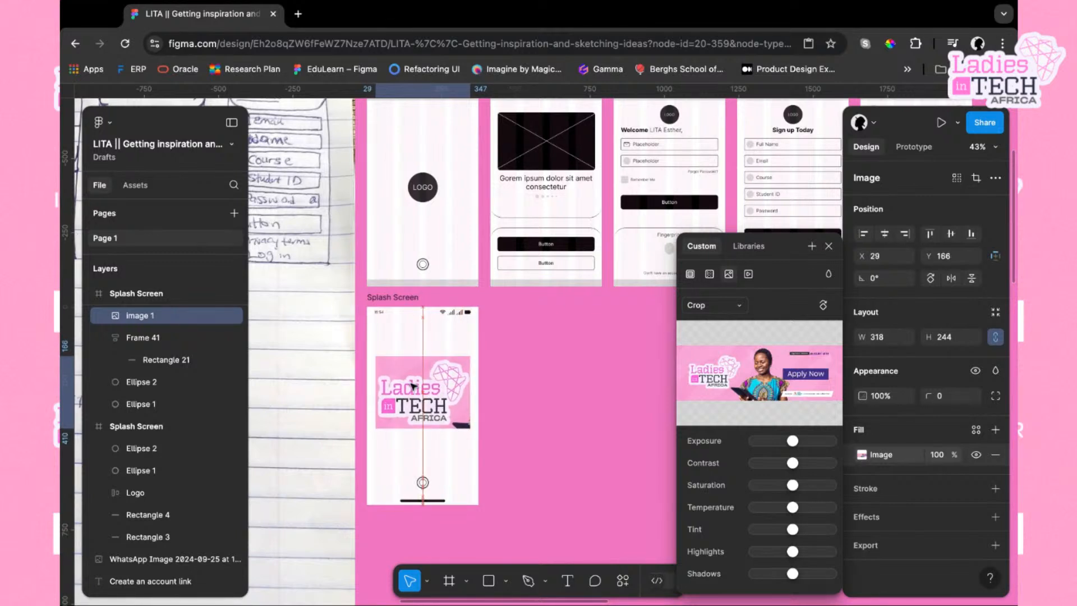
scroll(413, 387, "up", 3)
scroll(471, 403, "up", 3)
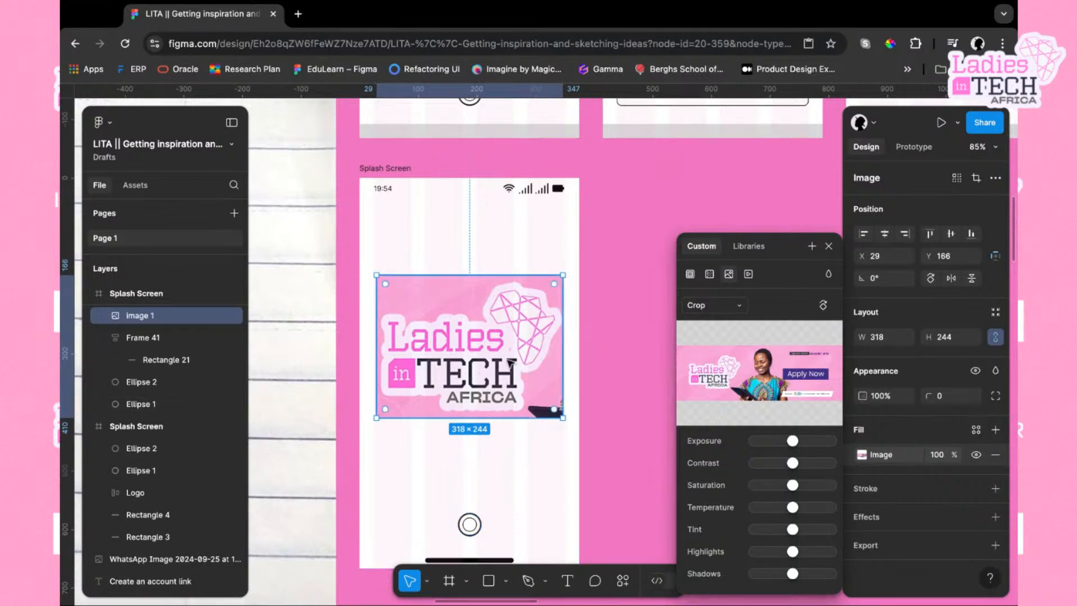
left_click_drag(510, 362, 507, 363)
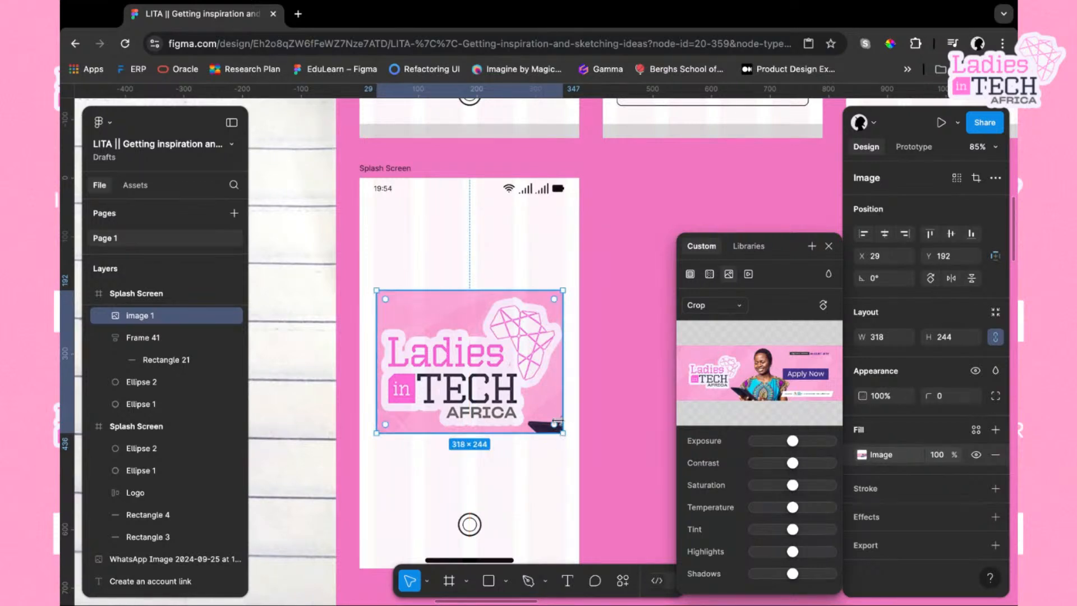
Inspect the logo image's placement inside the splash screen
mouse_move(685, 428)
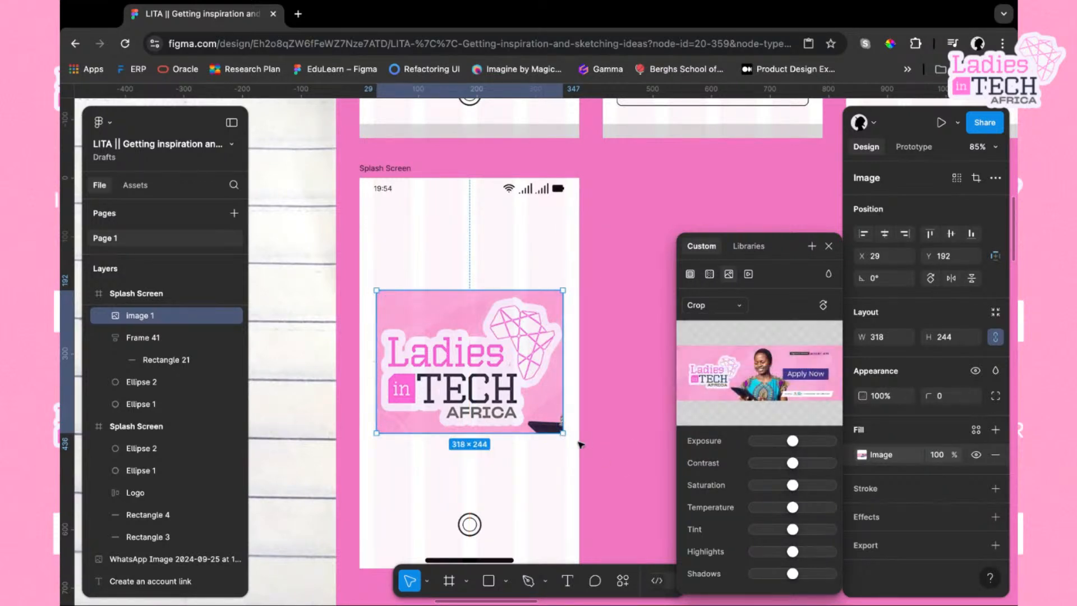
left_click(609, 392)
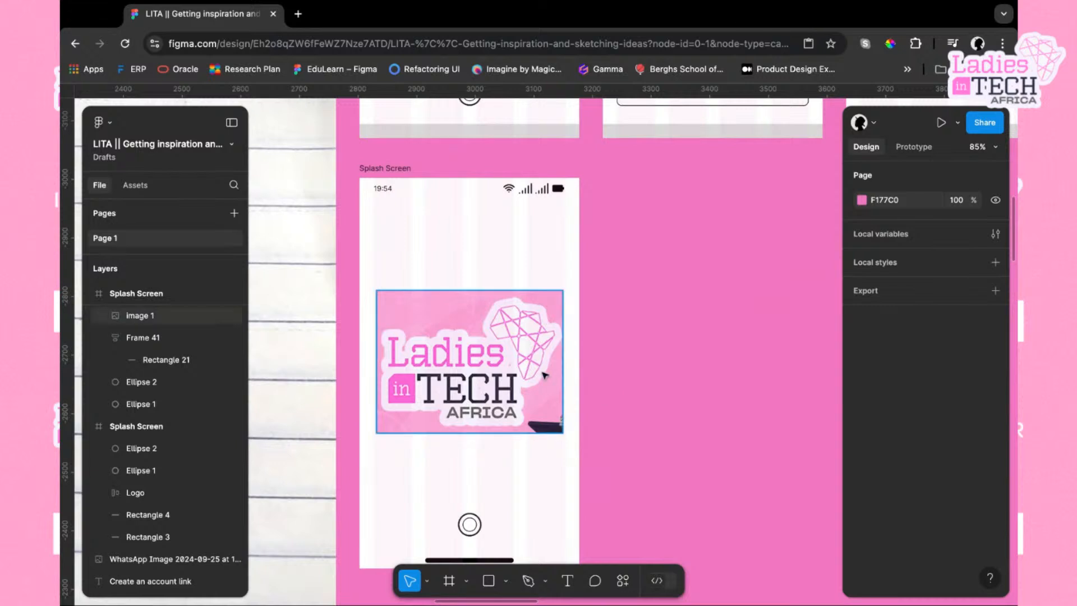
left_click(473, 357)
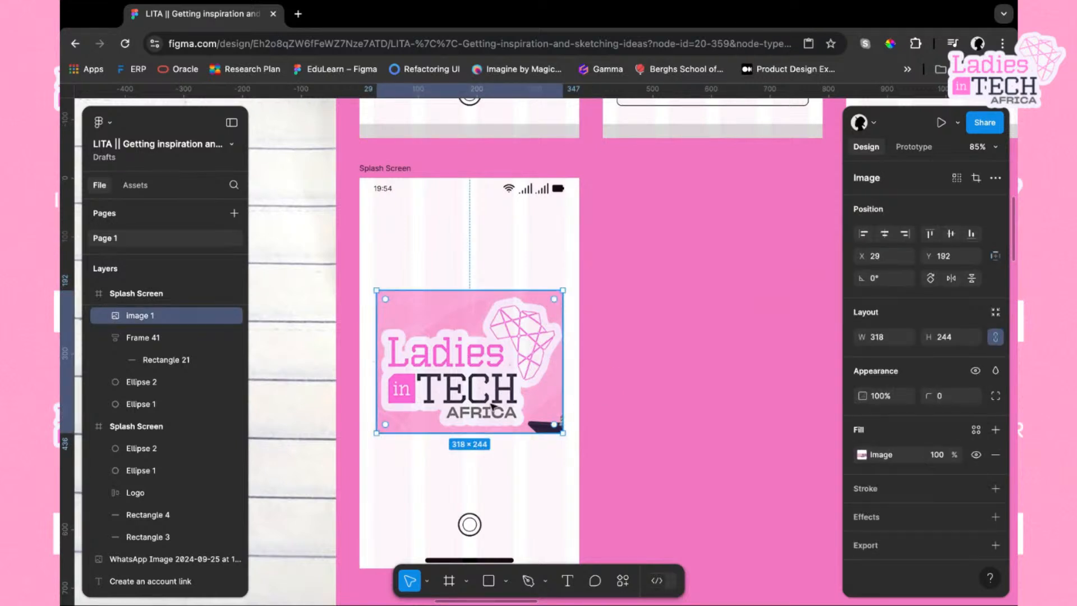
left_click(642, 401)
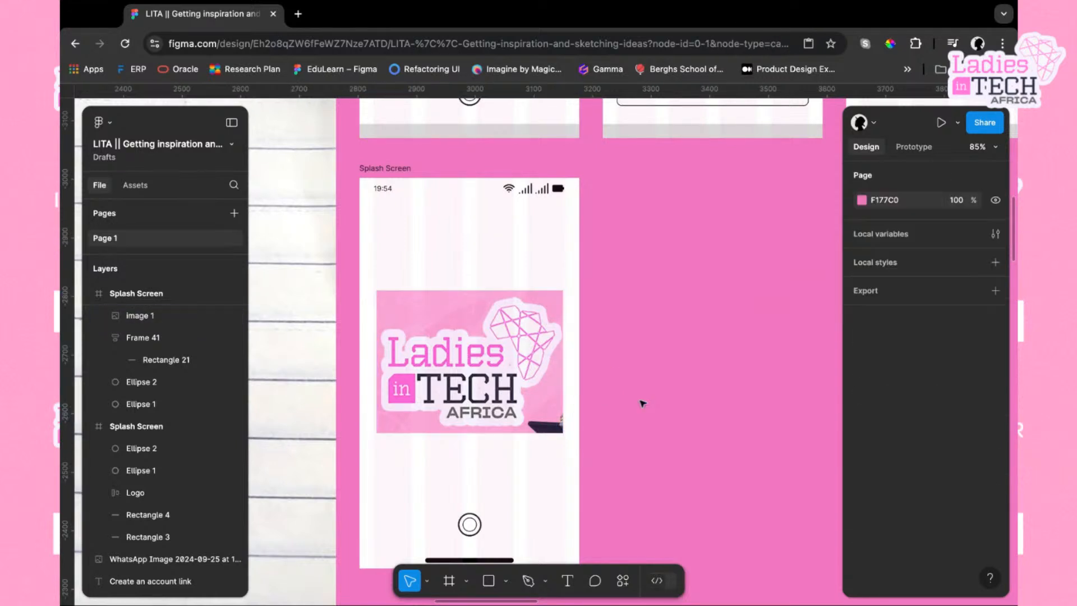
left_click(480, 388)
scroll(467, 403, "down", 5)
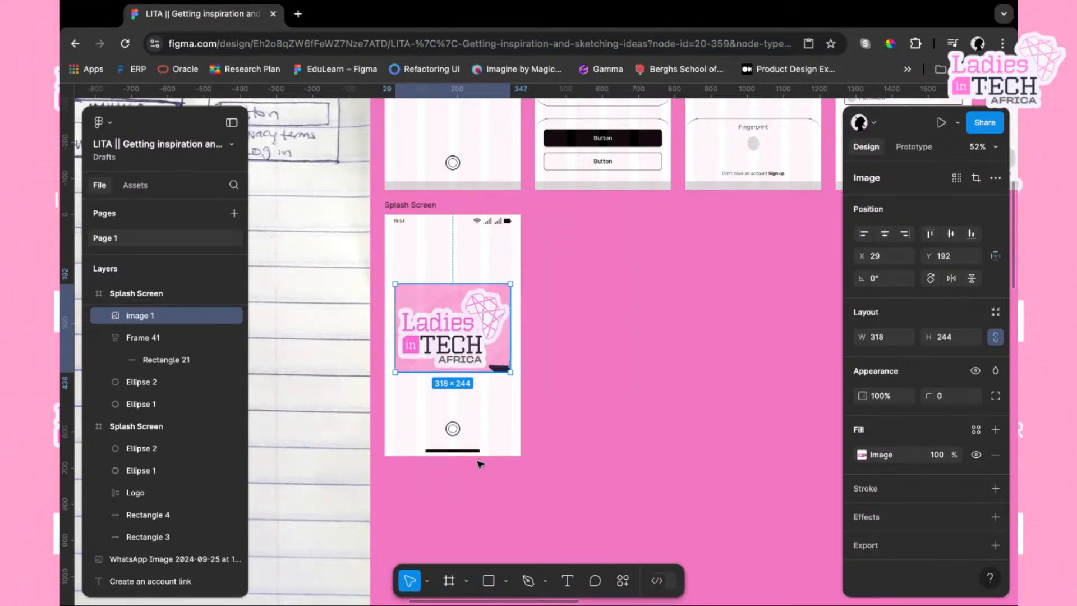
left_click(493, 413)
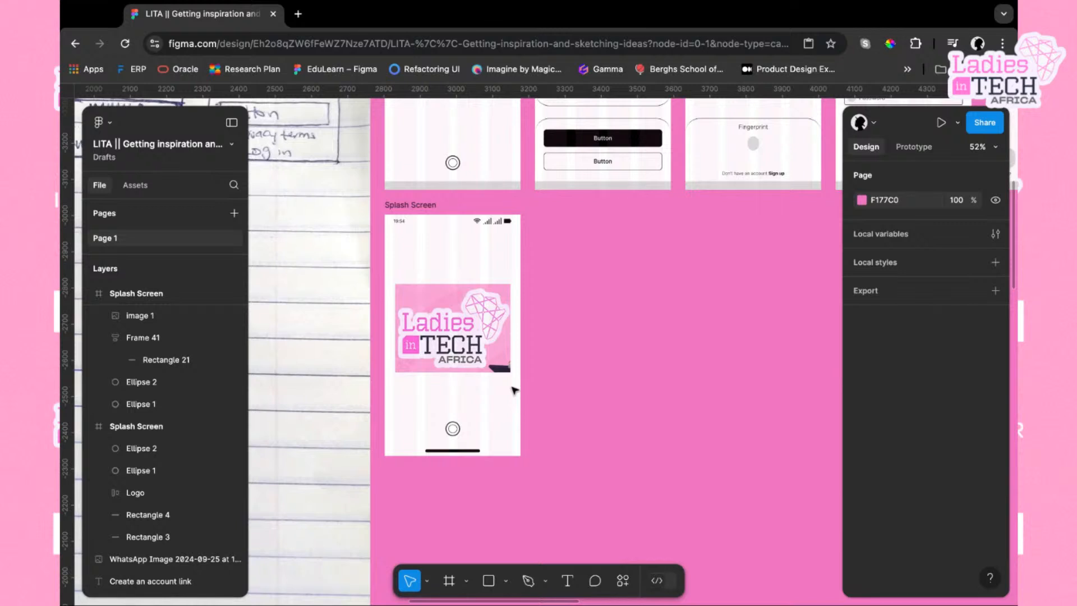
left_click(500, 347)
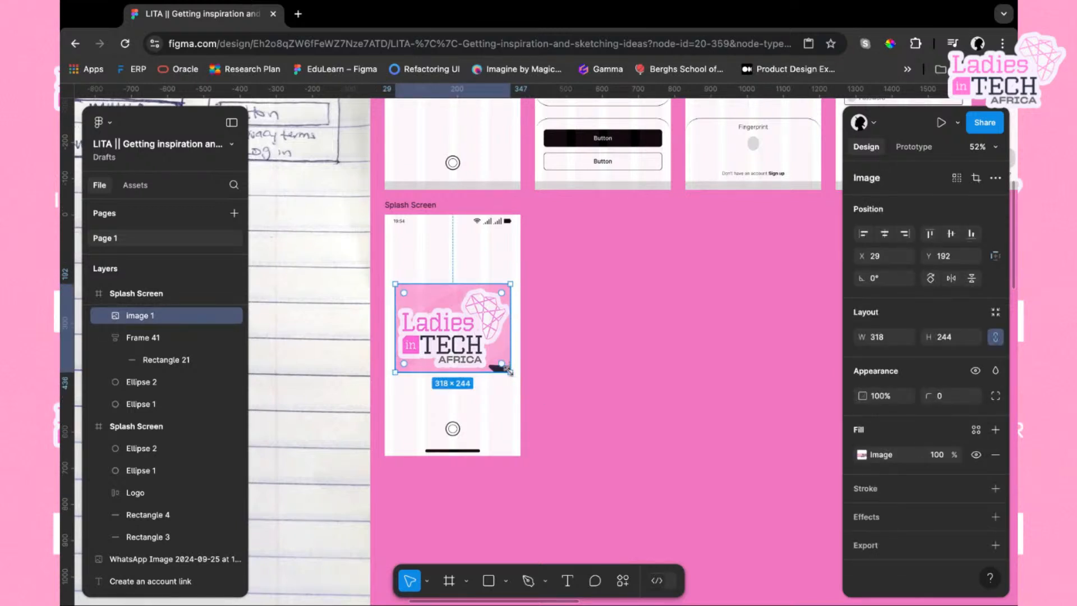
Shrink the logo image to about 292 × 224 and centre it horizontally in the splash screen
scroll(487, 347, "up", 5)
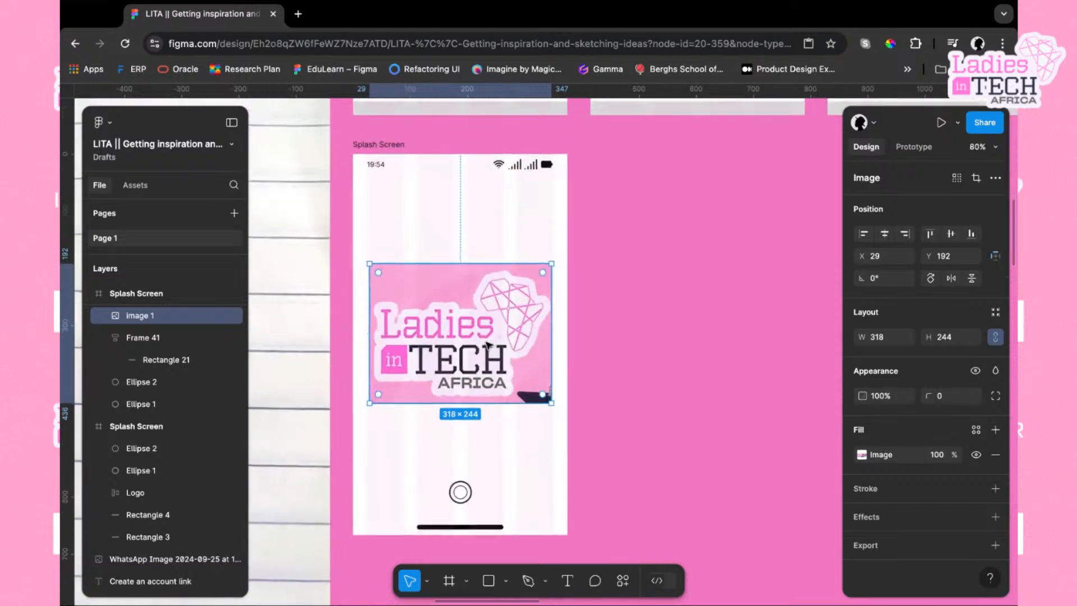
scroll(488, 345, "down", 1)
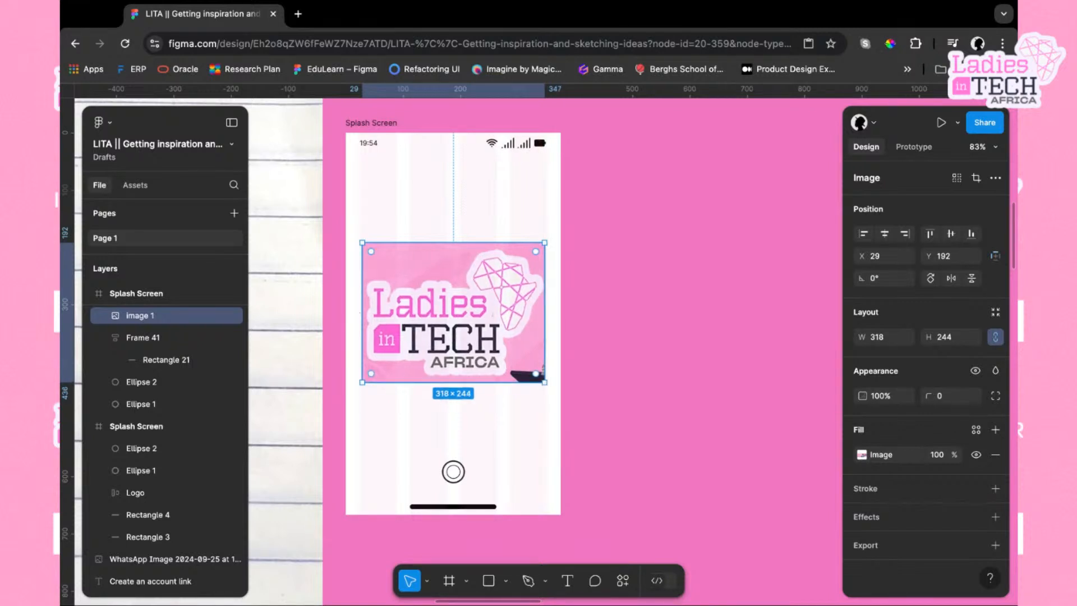
left_click_drag(545, 383, 530, 371)
left_click_drag(451, 331, 458, 342)
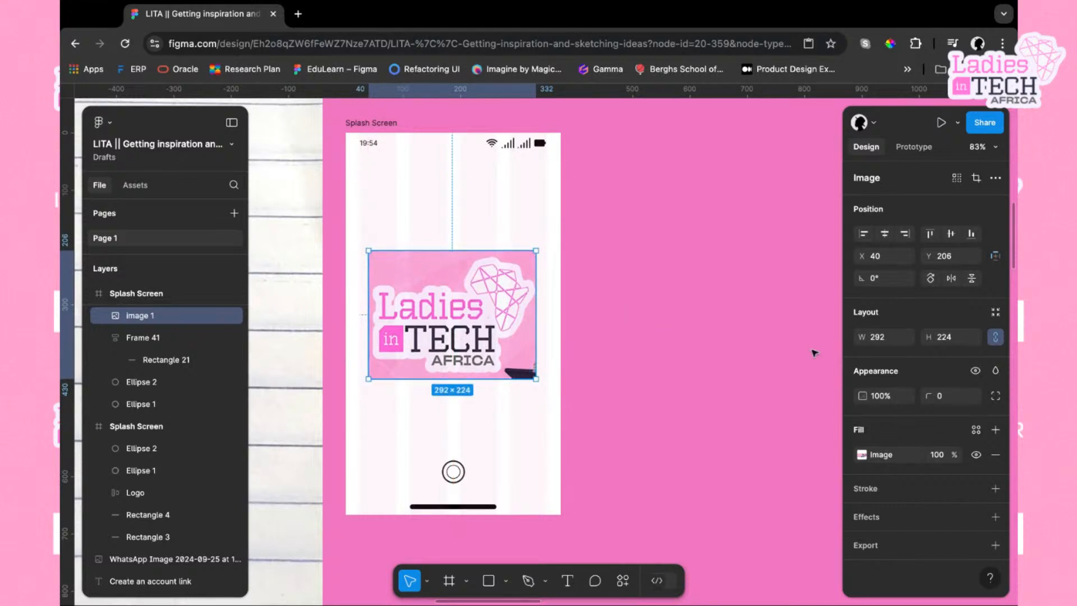
Set the splash screen frame's background fill to the logo's pink, FBA4D3, sampled with the eyedropper
left_click(371, 127)
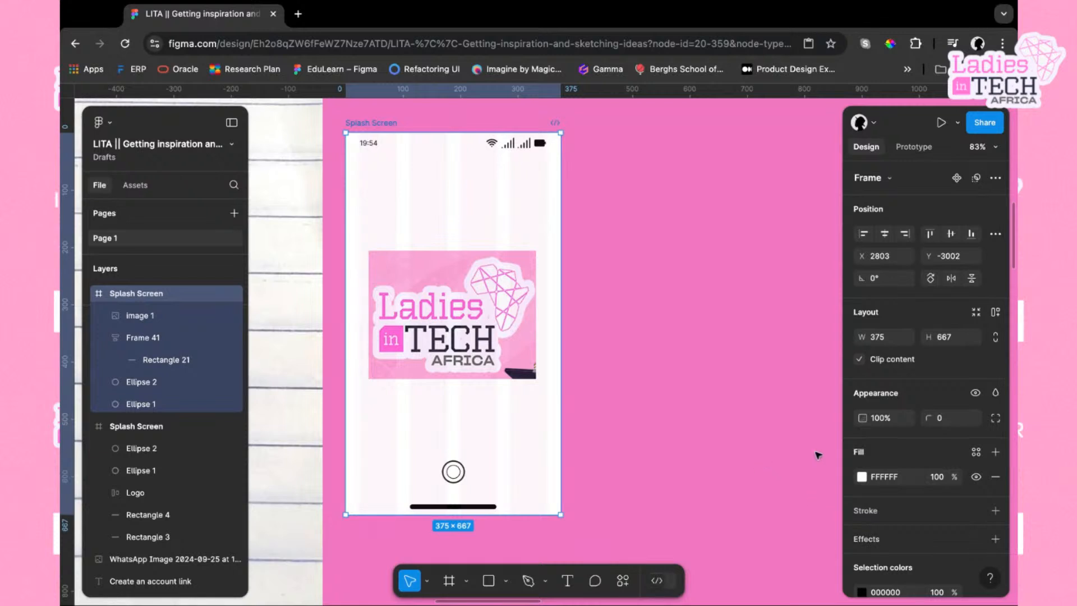
left_click(862, 477)
left_click(696, 451)
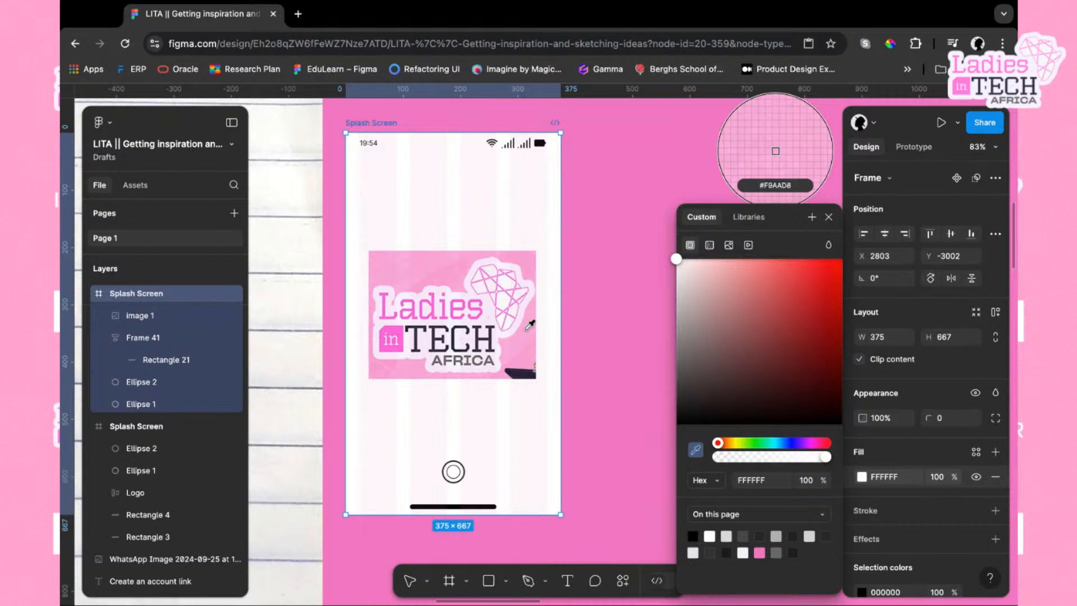
left_click(531, 352)
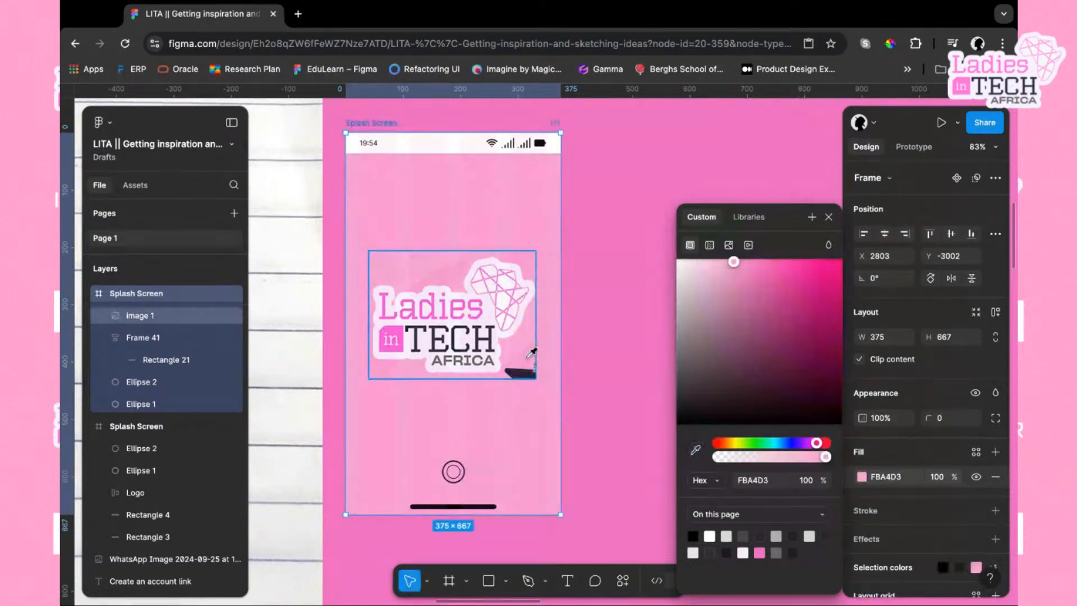
key("Escape")
key("Escape")
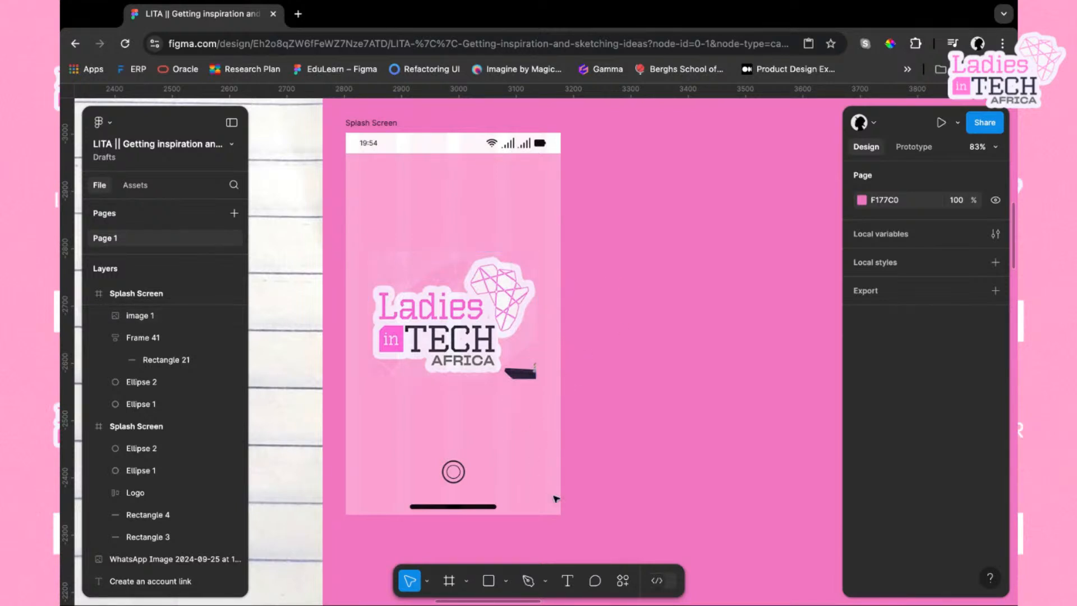
Delete the two old loader ellipses near the bottom of the splash screen
scroll(522, 433, "down", 1)
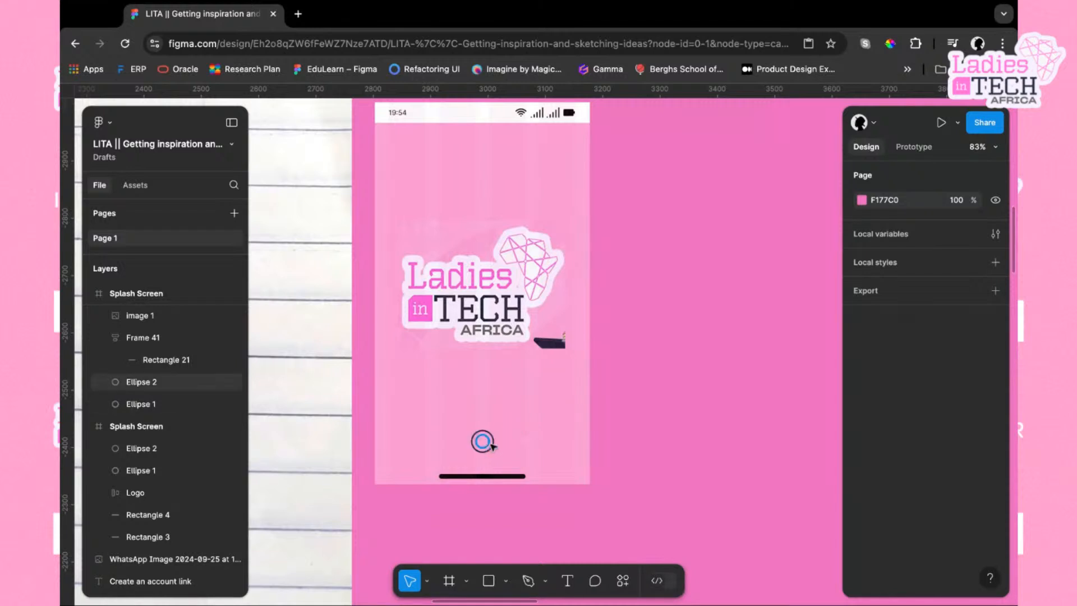
left_click(484, 443)
left_click(516, 441)
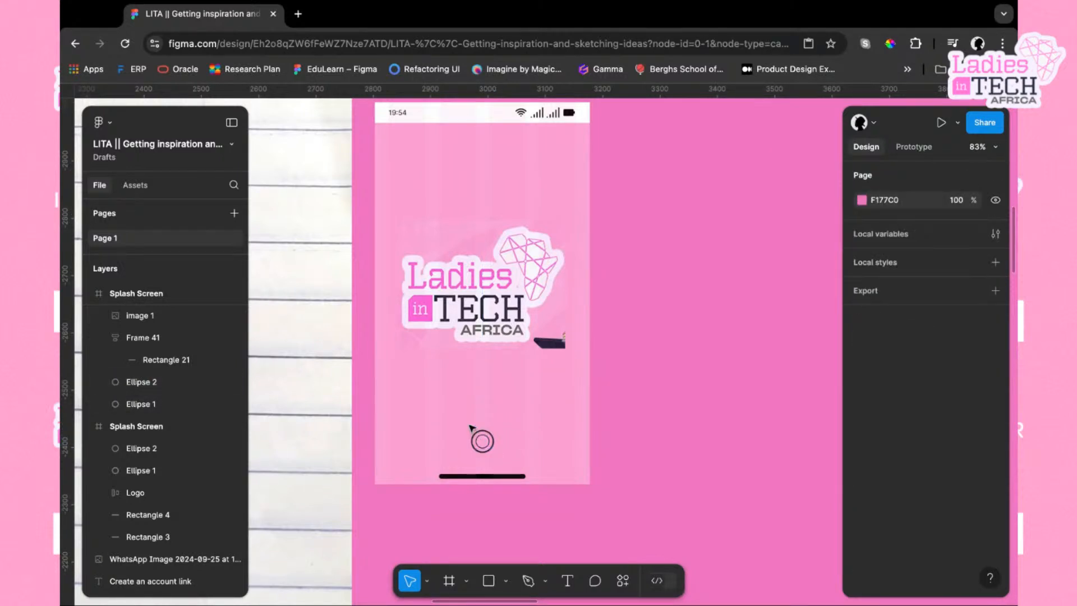
left_click_drag(469, 426, 497, 455)
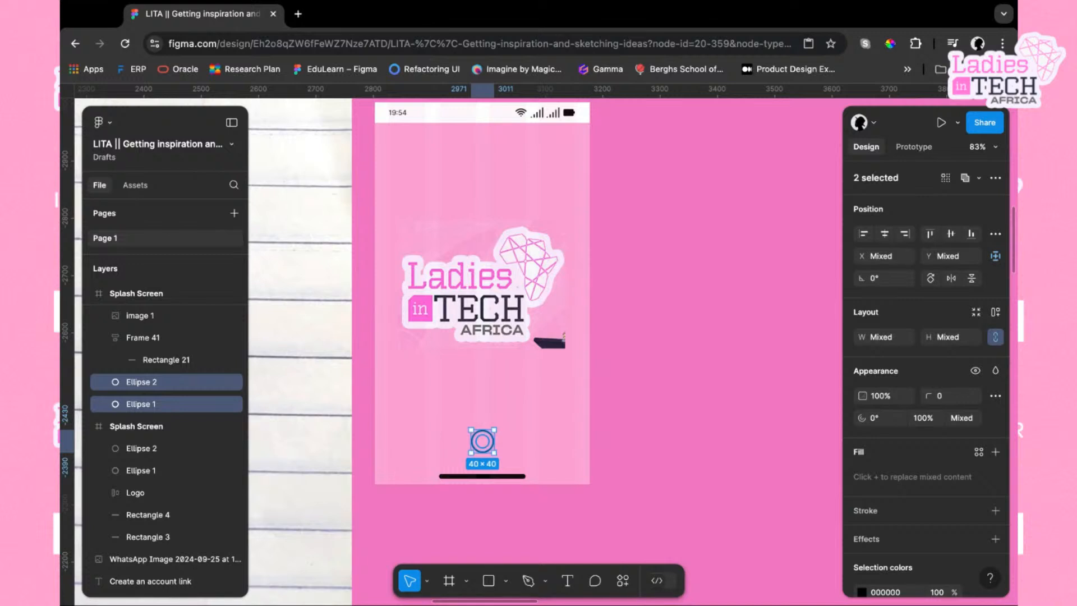
key("Delete")
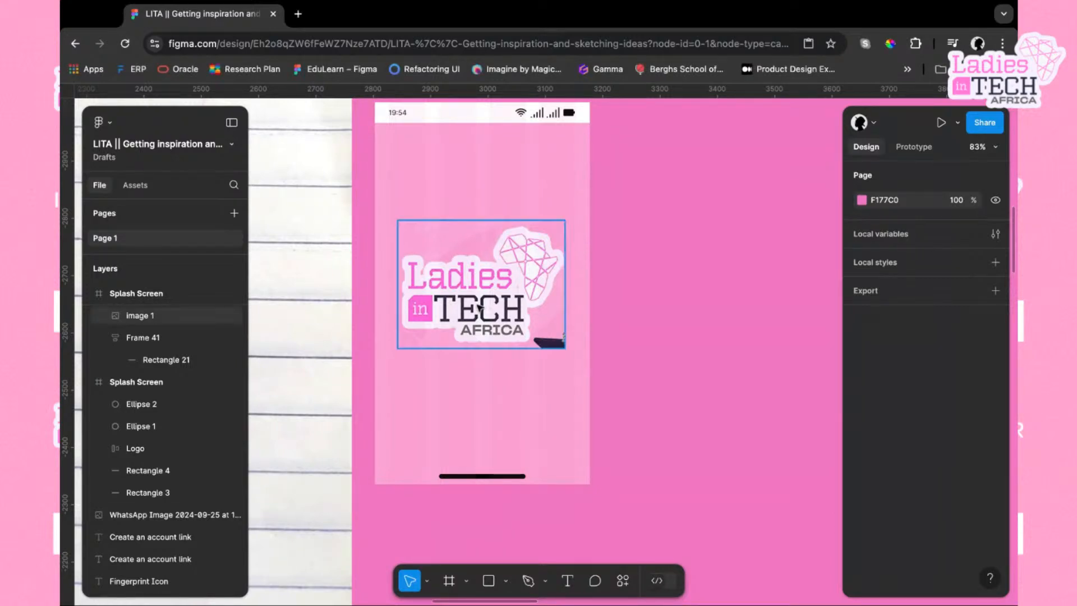
scroll(529, 444, "right", 2)
scroll(529, 444, "down", 1)
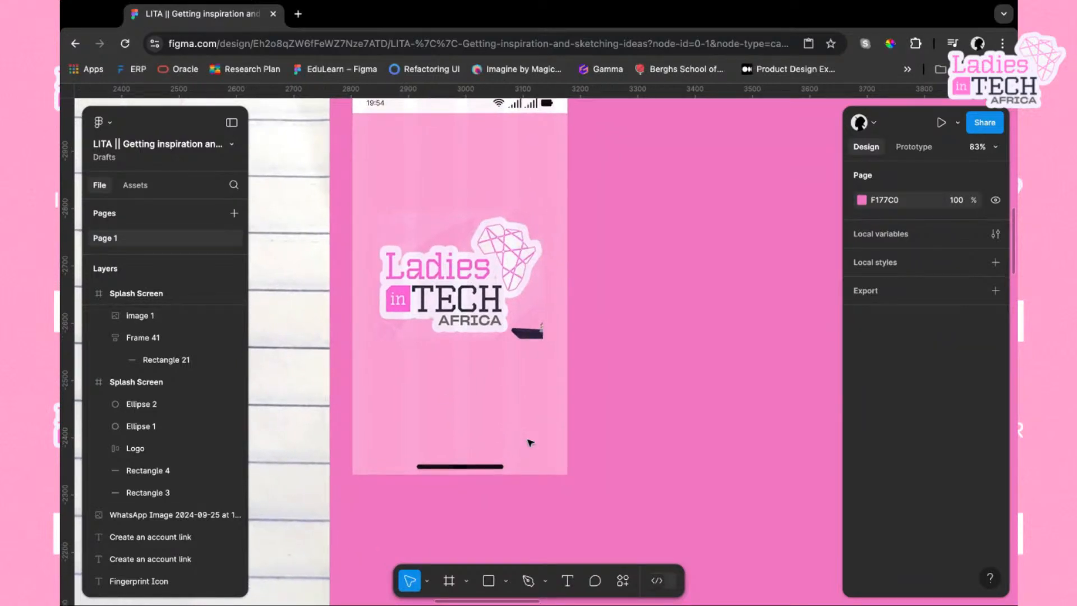
left_click(506, 581)
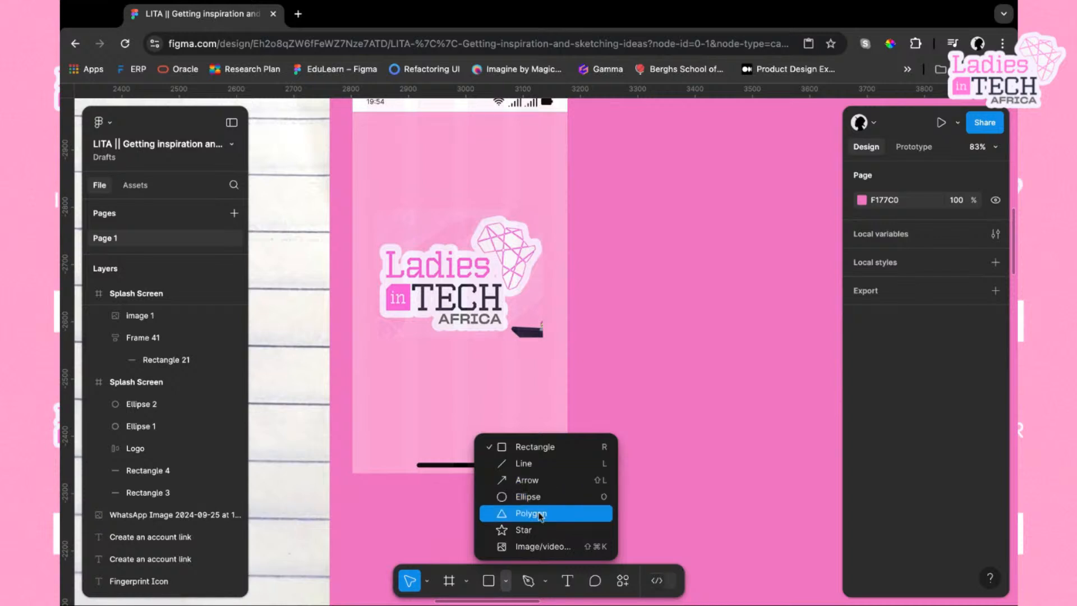
key("super+Tab")
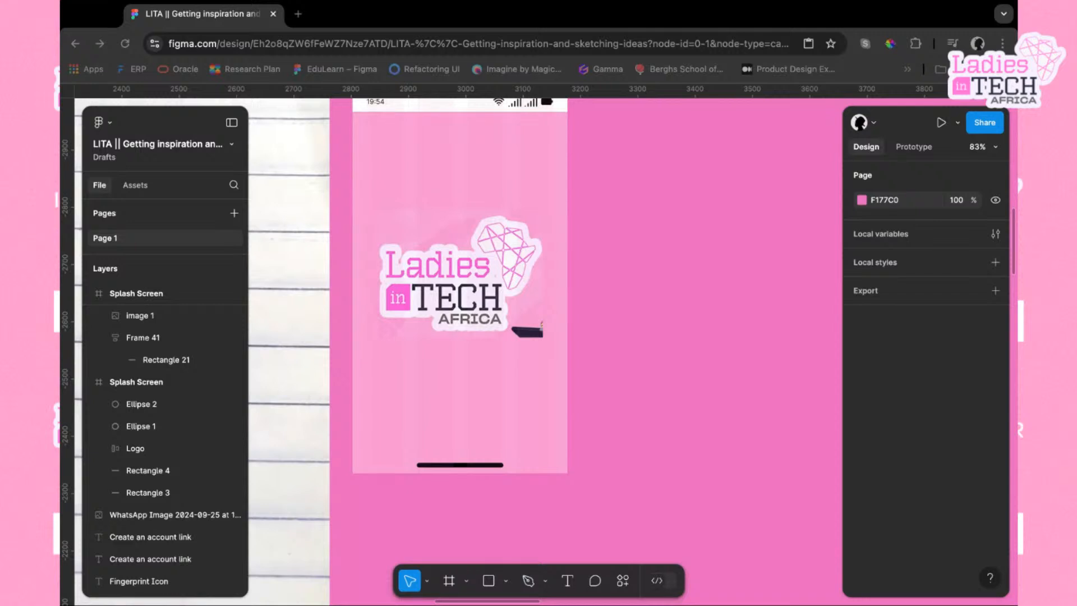
Draw a 100 × 100 ellipse in the lower part of the splash screen
scroll(503, 438, "up", 3)
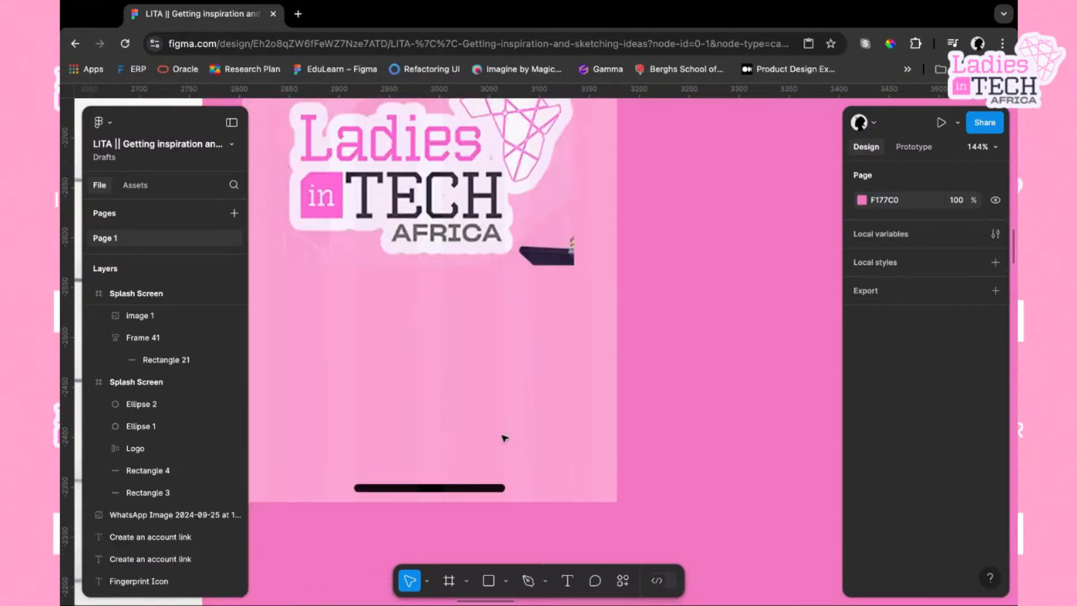
scroll(505, 438, "up", 2)
scroll(504, 438, "left", 1)
left_click(424, 142)
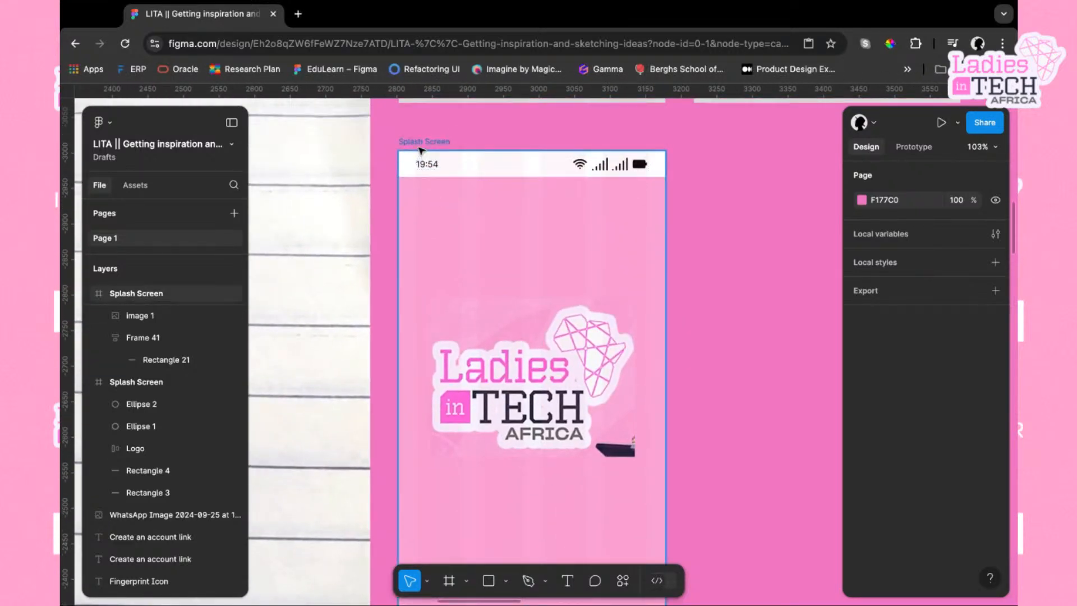
scroll(482, 340, "down", 4)
scroll(482, 340, "up", 5)
scroll(482, 339, "down", 1)
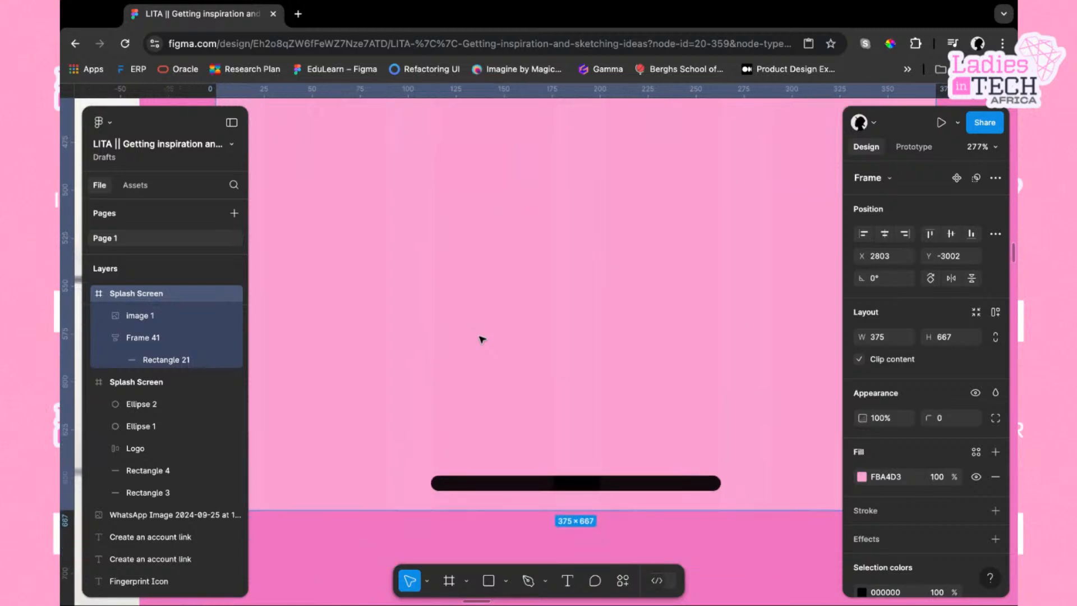
scroll(482, 340, "down", 4)
scroll(482, 339, "up", 2)
scroll(482, 340, "right", 2)
scroll(482, 339, "up", 3)
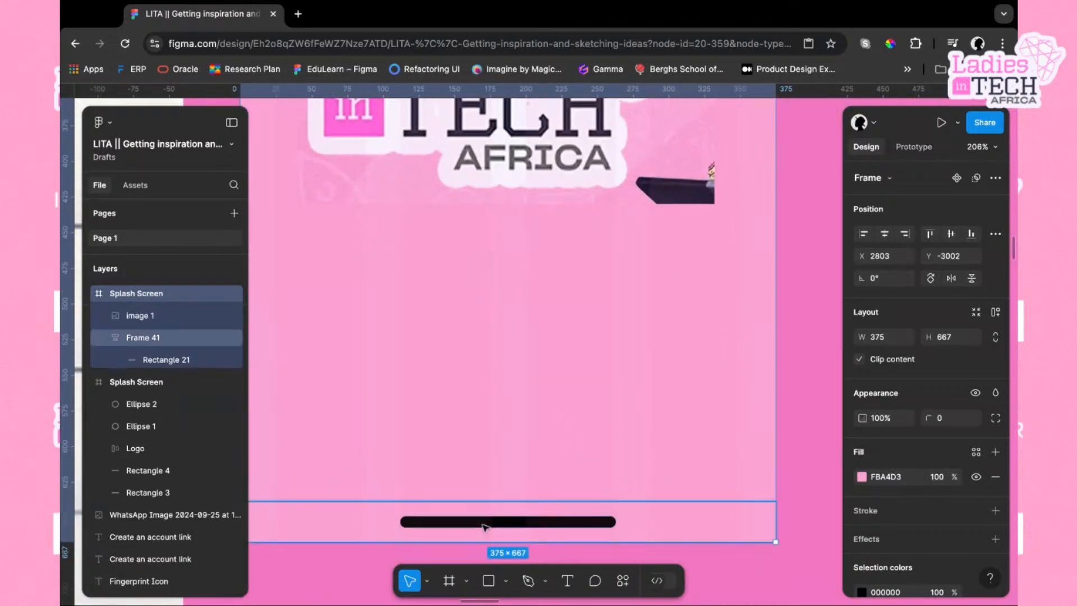
left_click(506, 581)
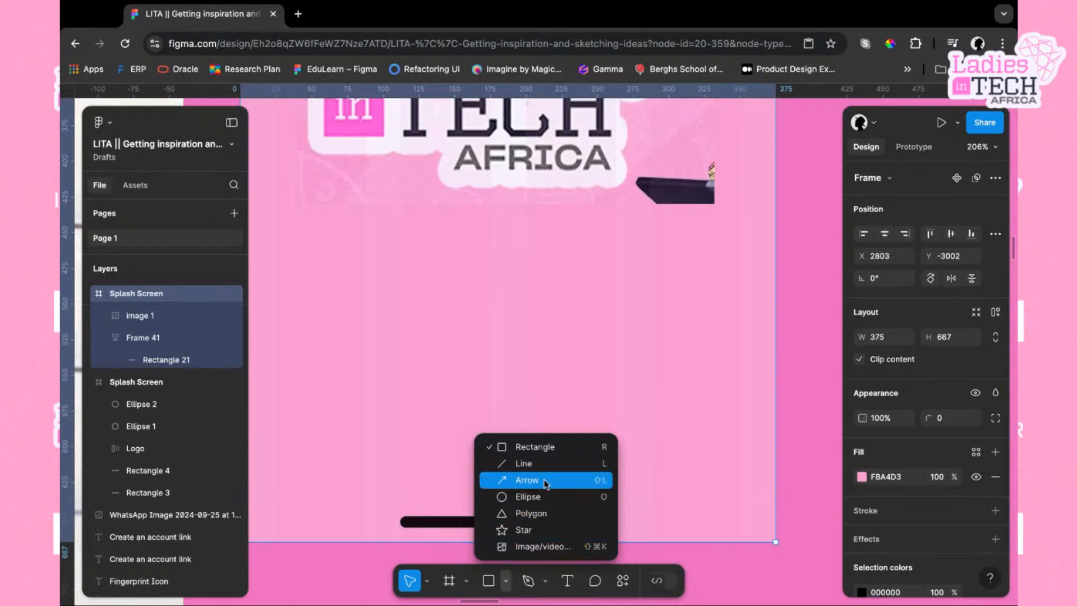
left_click(531, 497)
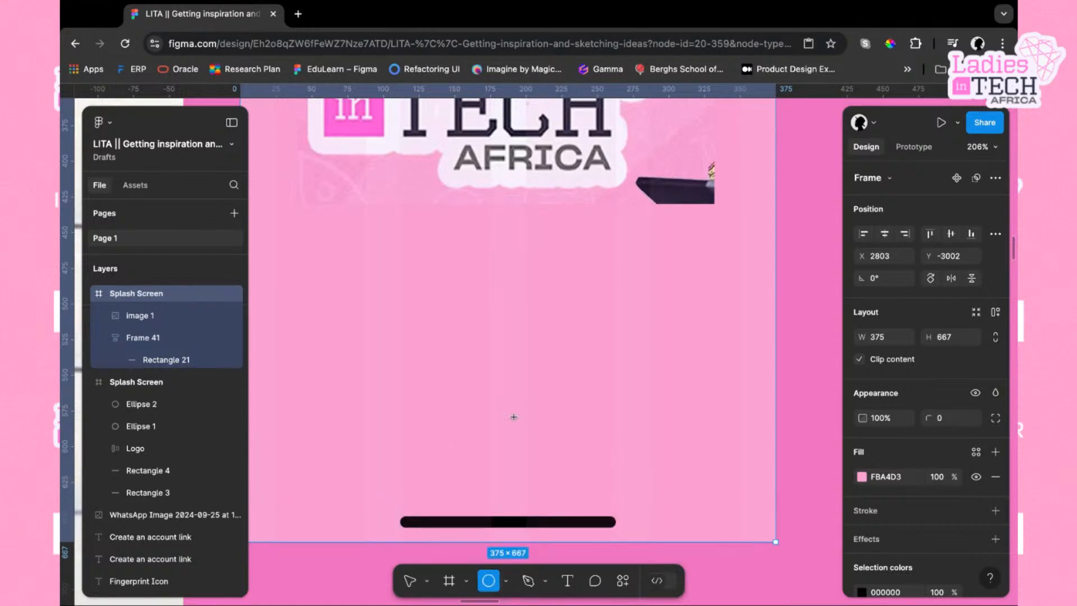
left_click(489, 406)
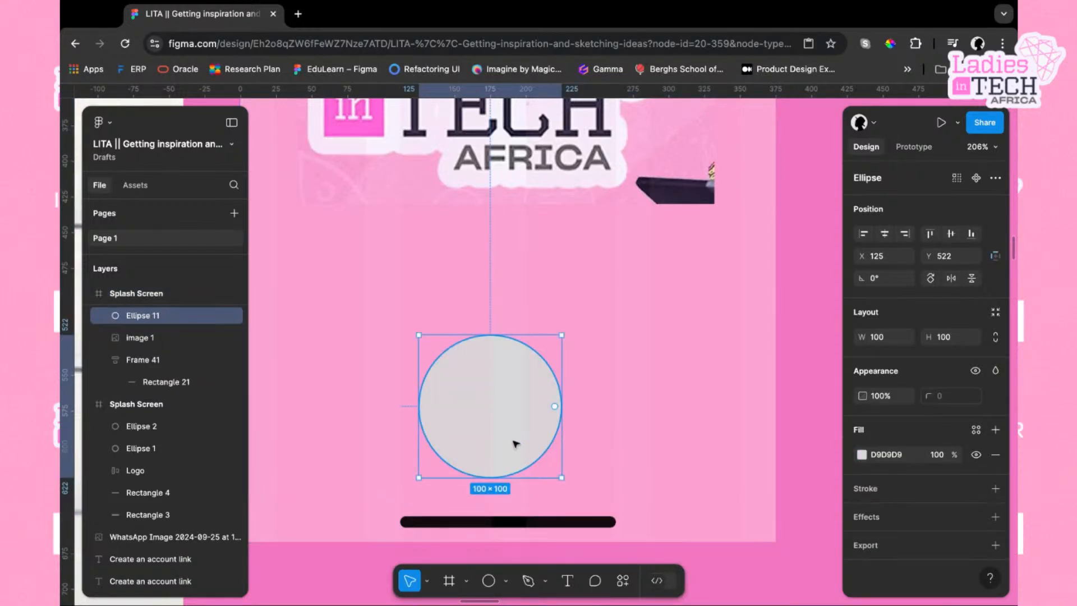
left_click_drag(515, 444, 534, 460)
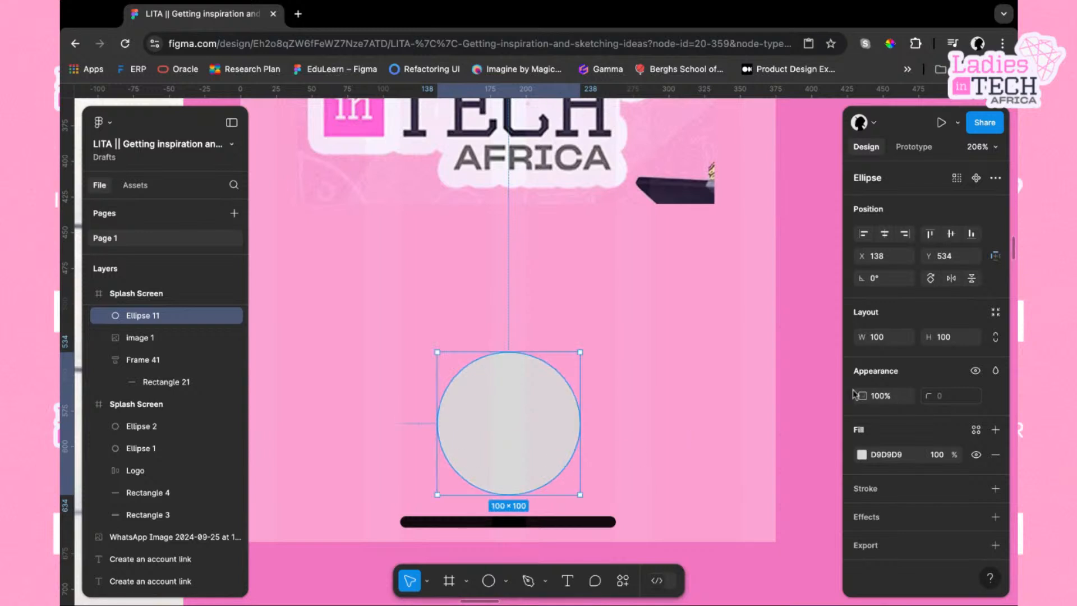
Constrain the ellipse's proportions and resize it to 40 × 40
left_click(996, 338)
left_click(886, 340)
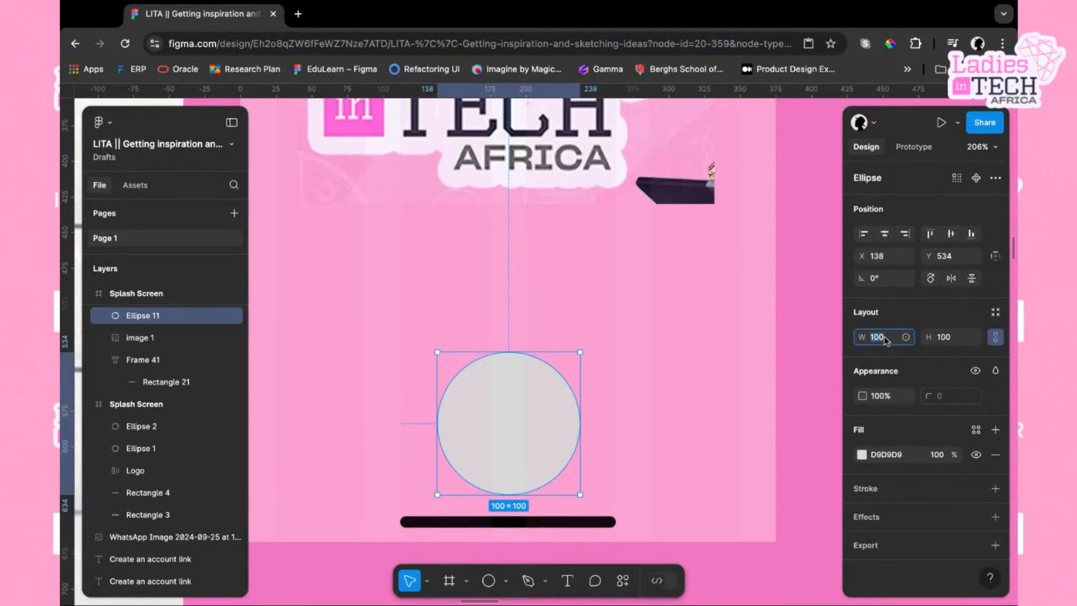
type("40")
key("Return")
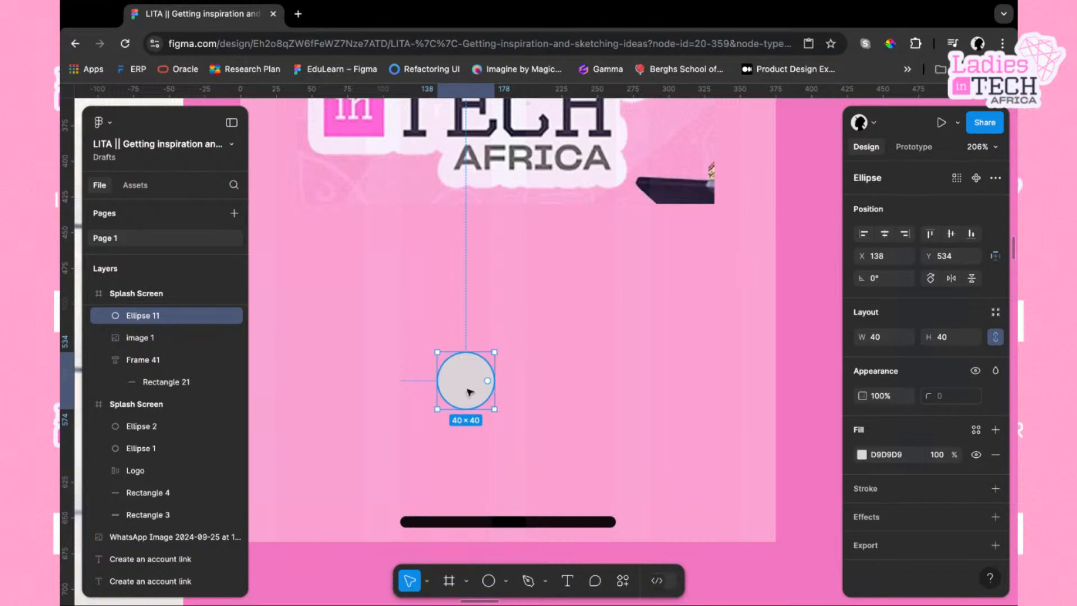
Centre the ellipse horizontally above the home indicator and hollow it into a ring with about 80% inner ratio
mouse_move(468, 390)
left_mouse_down()
mouse_move(506, 445)
mouse_move(511, 472)
left_mouse_up()
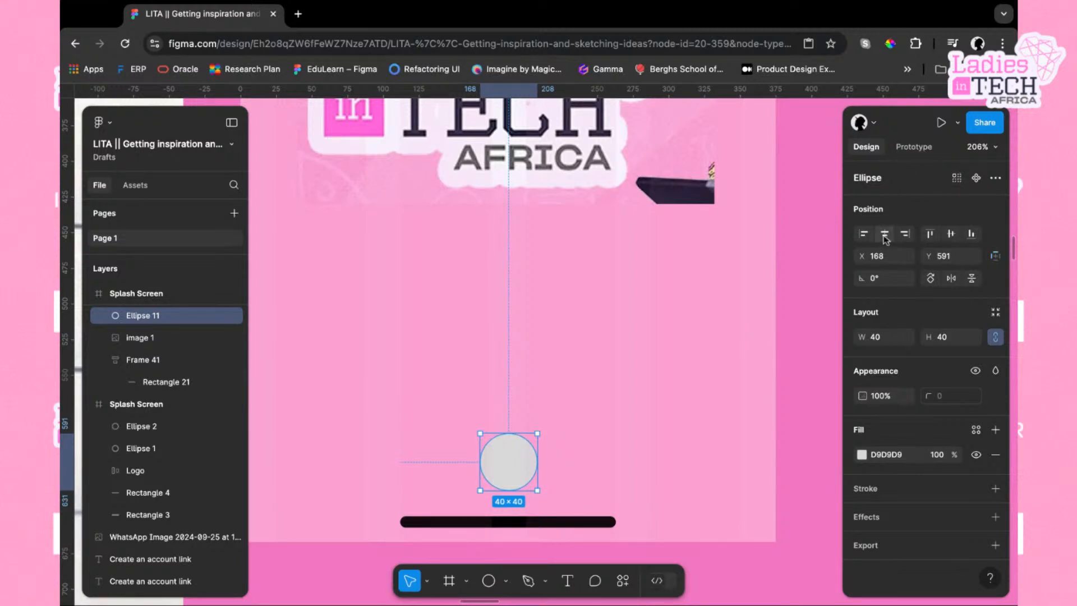
left_click(884, 234)
left_click_drag(532, 463, 534, 472)
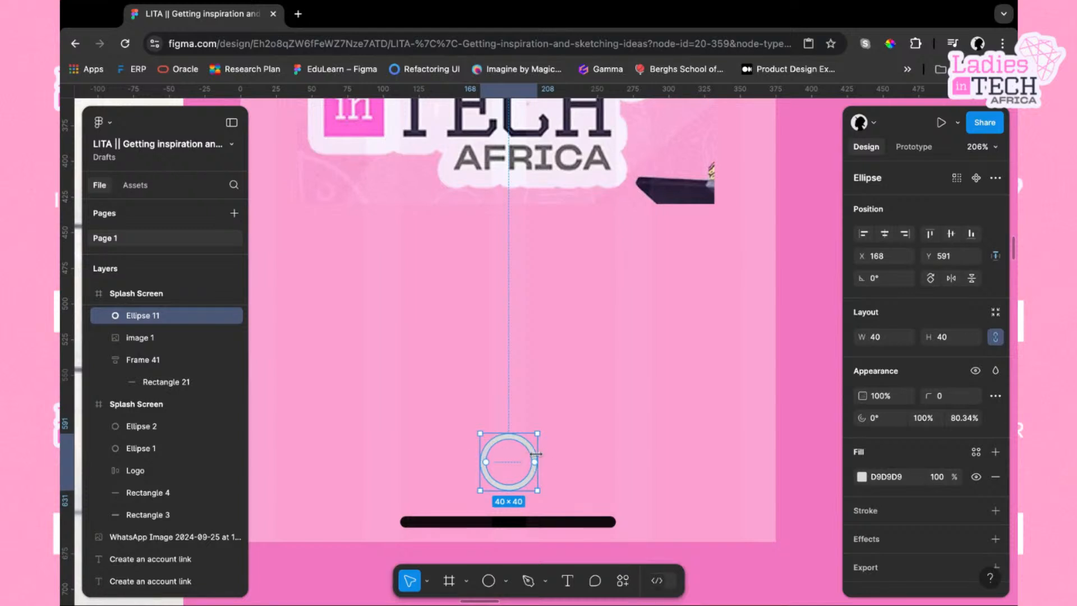
left_click(576, 463)
left_click(538, 465)
Set the ring's fill colour to grey A7A7A7
left_click(861, 477)
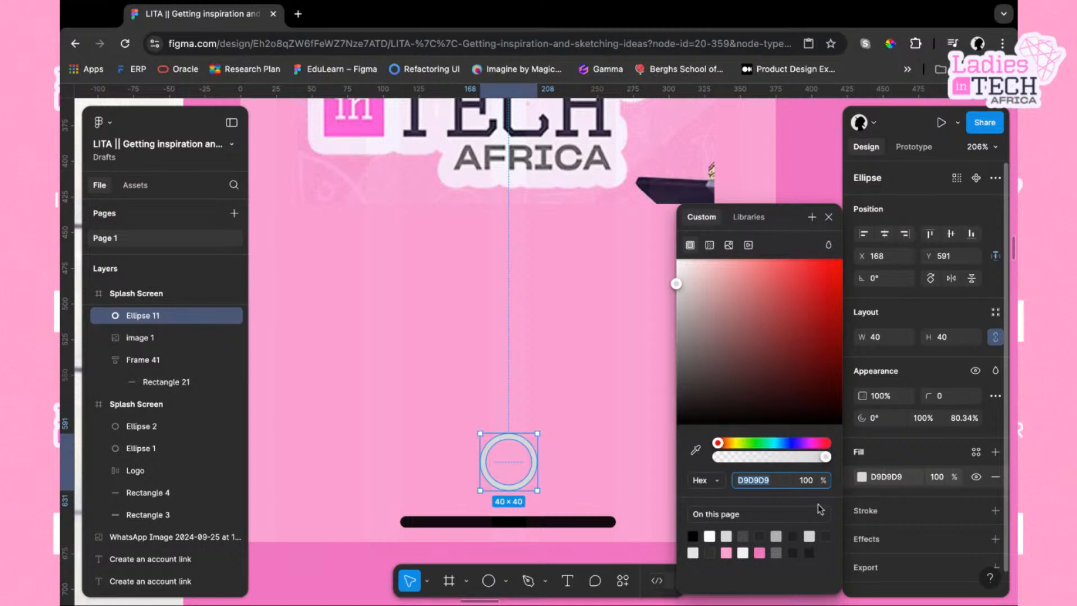
left_click(777, 551)
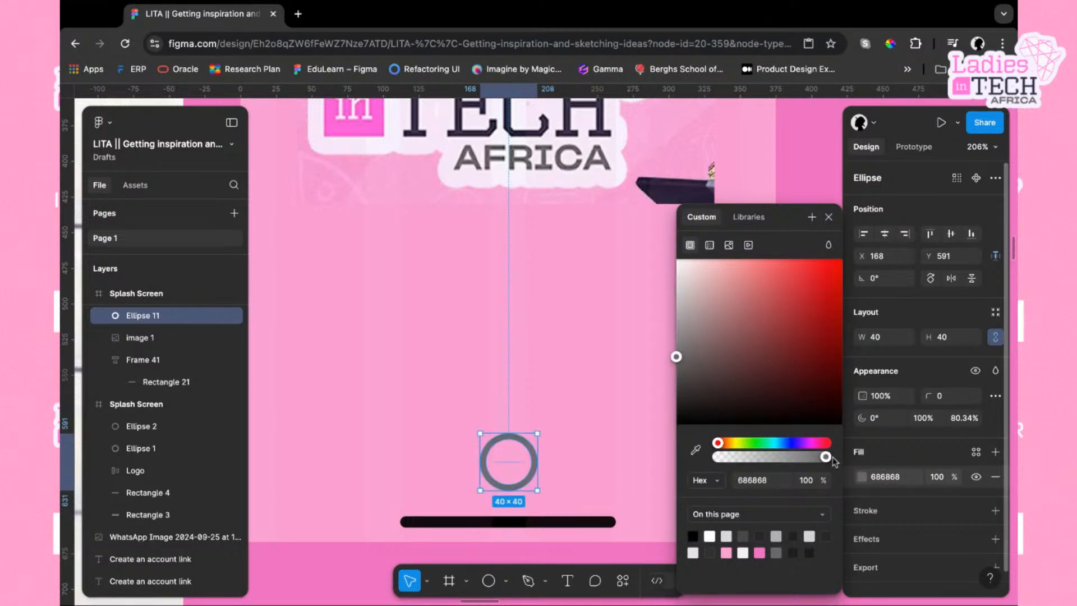
left_click_drag(829, 460, 825, 459)
left_click_drag(677, 358, 676, 317)
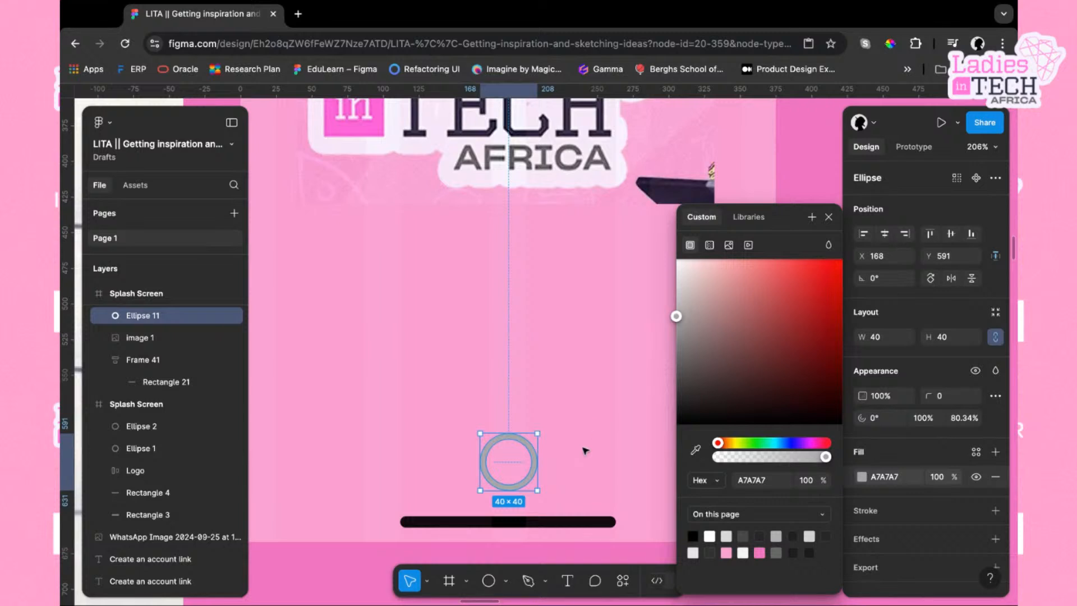
left_click(549, 461)
left_click(536, 462)
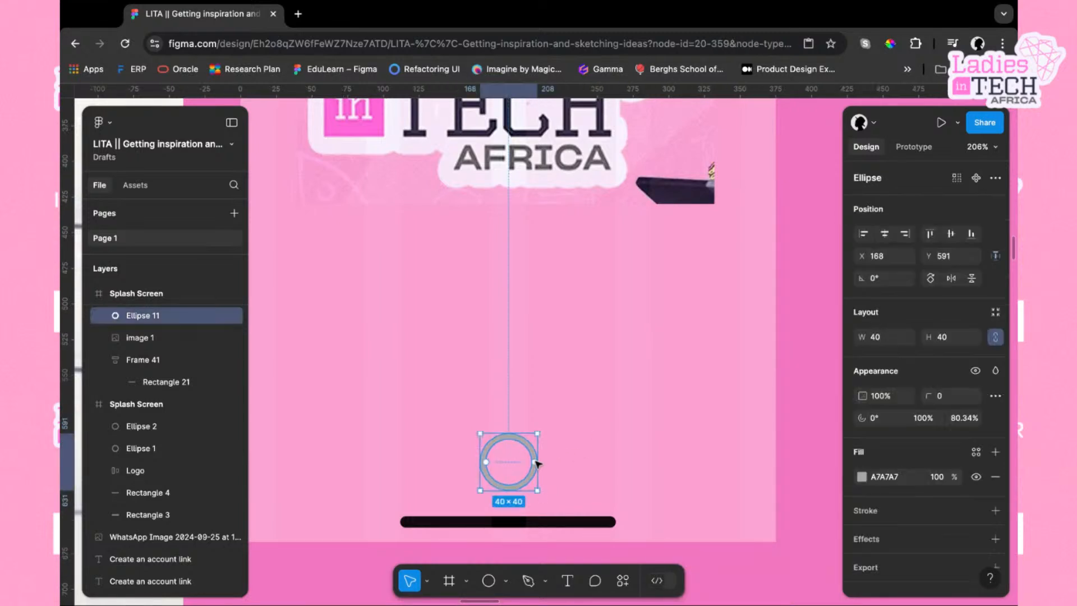
Duplicate the ring and fill the copy with pink F177C0
key("ctrl+d")
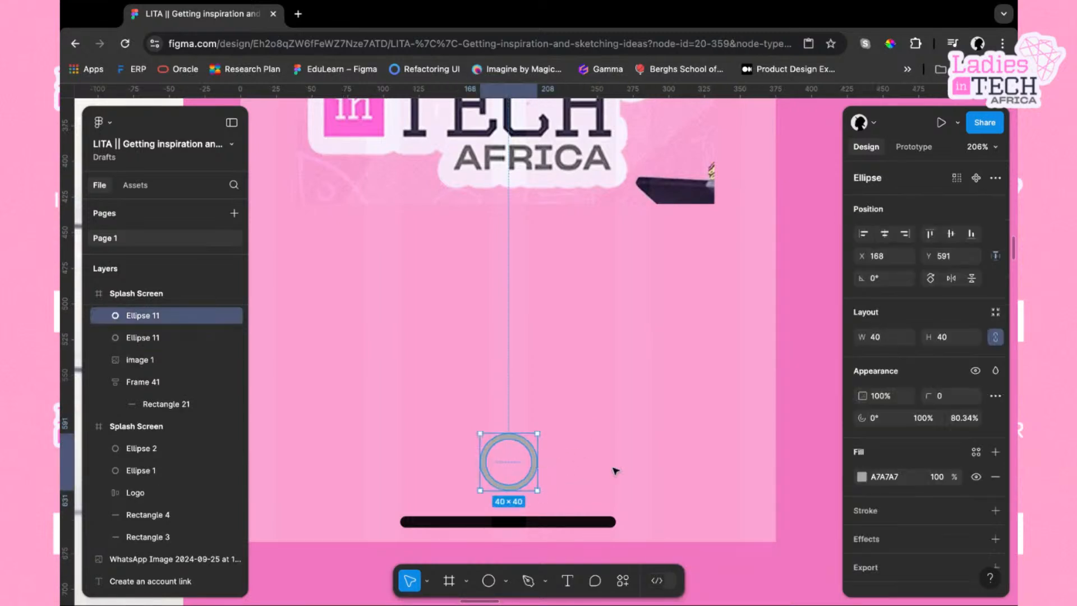
left_click(863, 478)
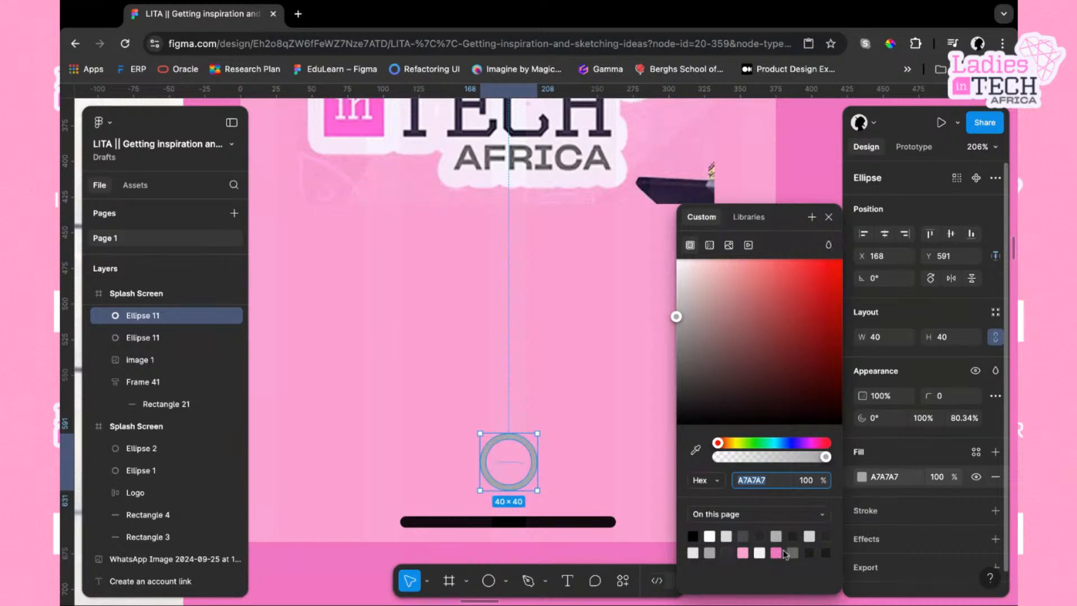
left_click(777, 552)
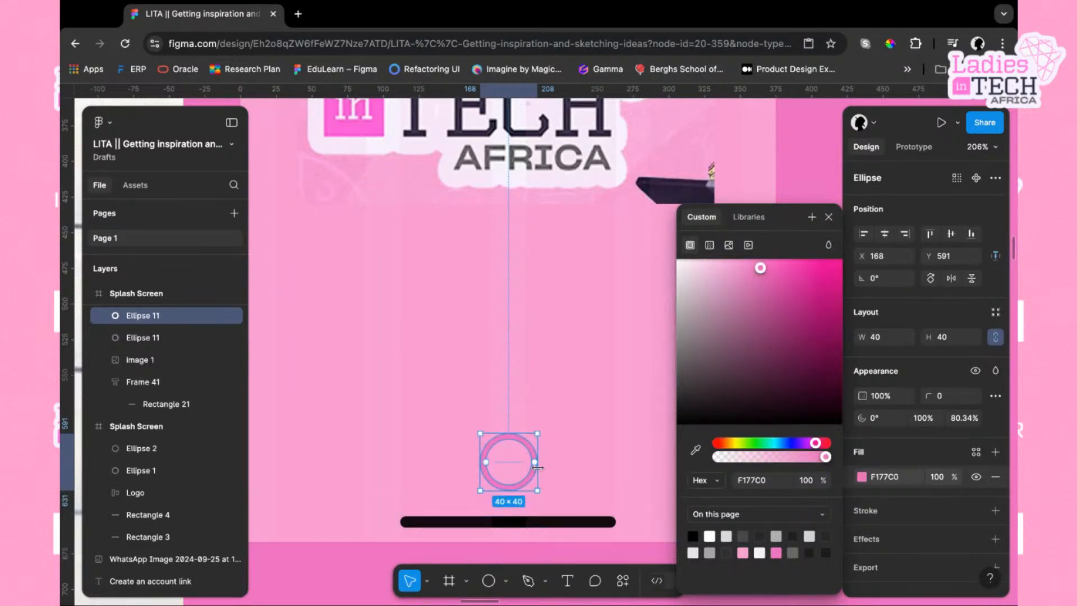
Shorten the pink ring's arc sweep to 75% and set its corner radius to 10 to form a loader
left_click_drag(535, 465, 508, 439)
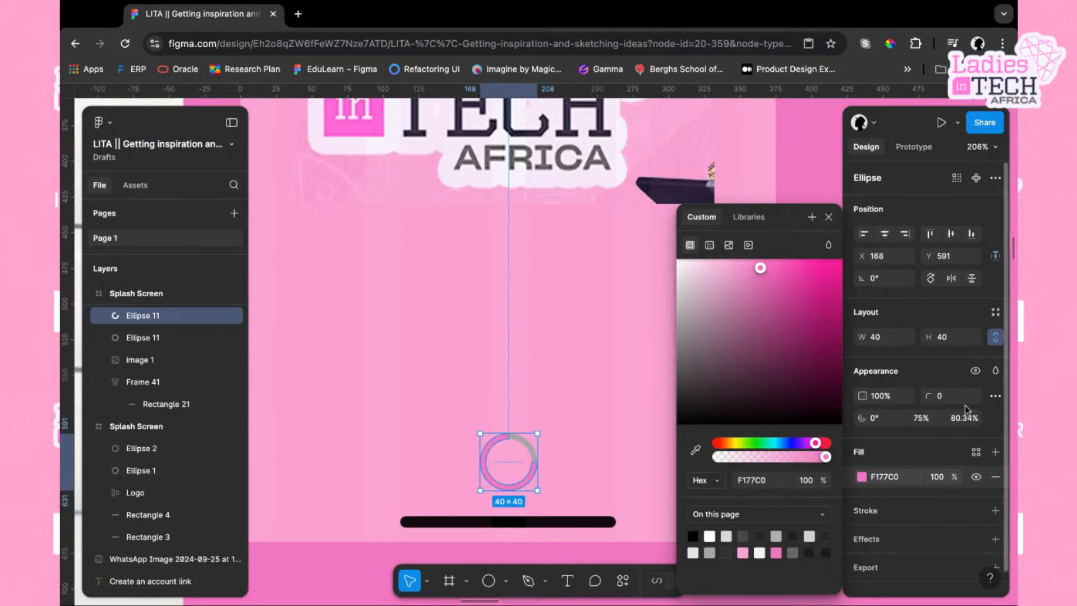
left_click(948, 402)
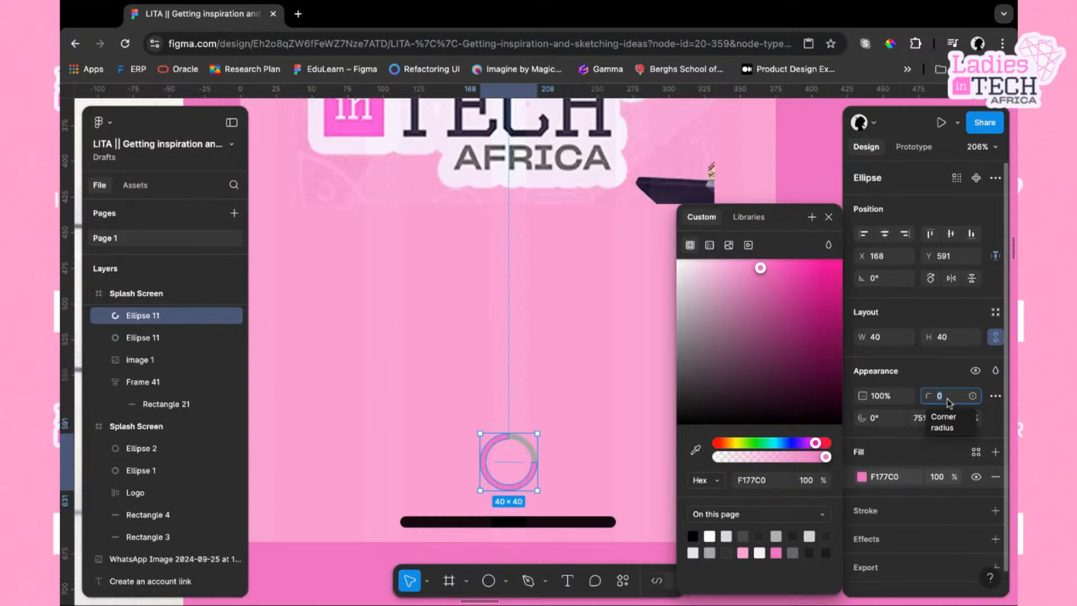
type("2")
key("Return")
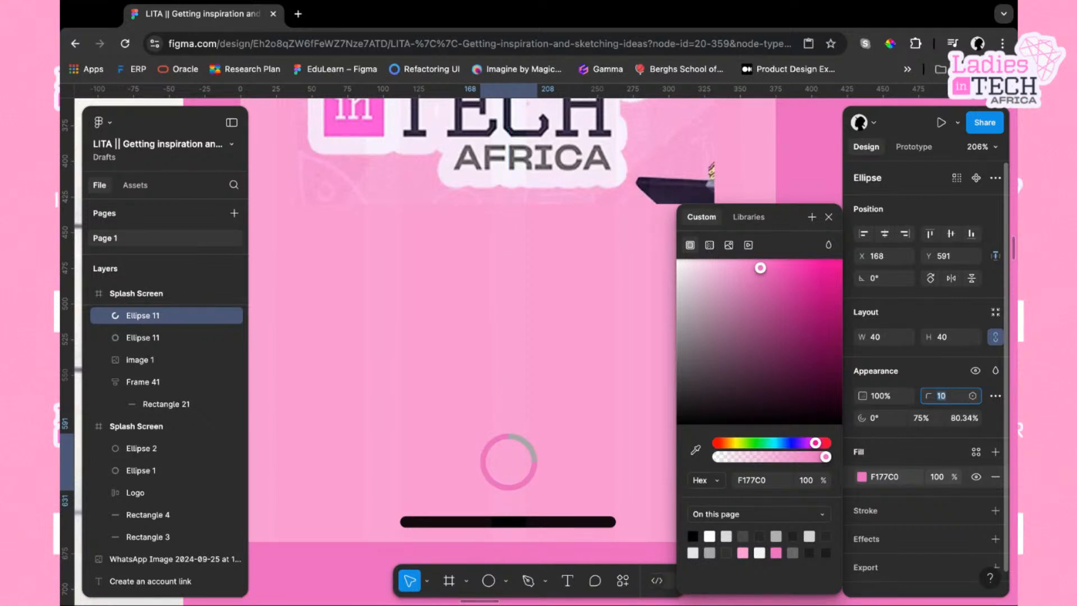
left_click(567, 447)
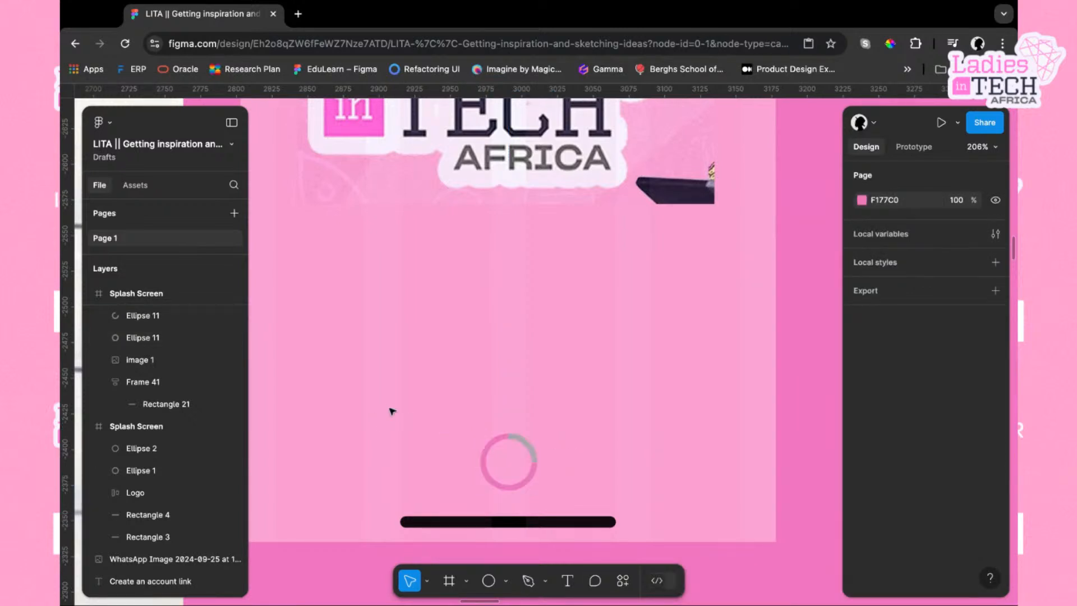
left_click(502, 453)
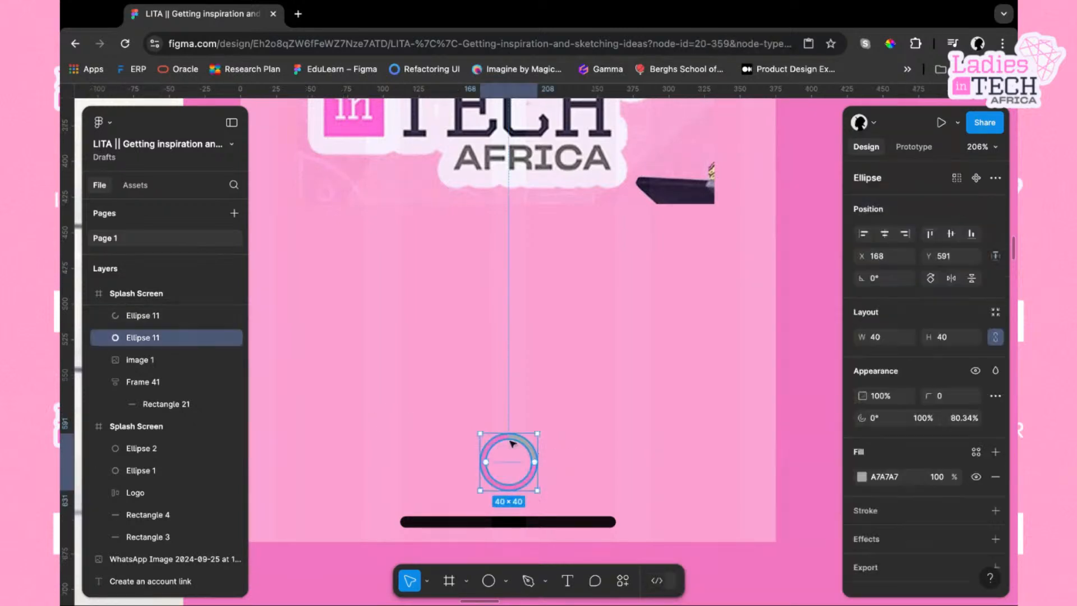
Lighten the grey ring's fill colour to a paler grey in the colour picker
left_click(169, 315)
left_click(169, 341)
left_click(862, 477)
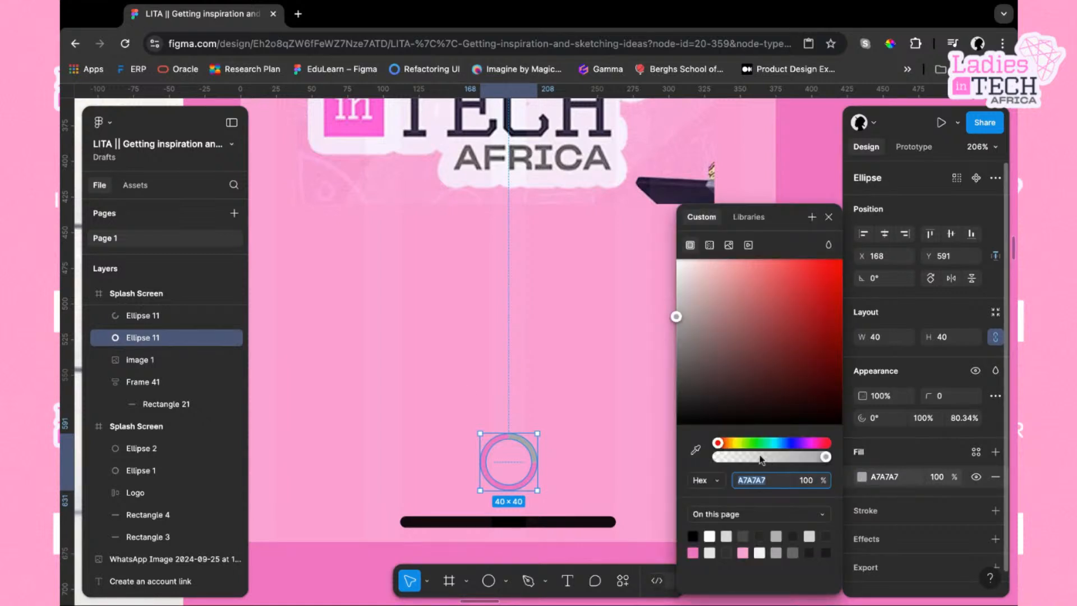
left_click_drag(678, 314, 676, 273)
left_click(612, 306)
Duplicate the Onboarding Screen wireframe and place the copy below it, beside the pink splash screen
scroll(606, 312, "down", 10)
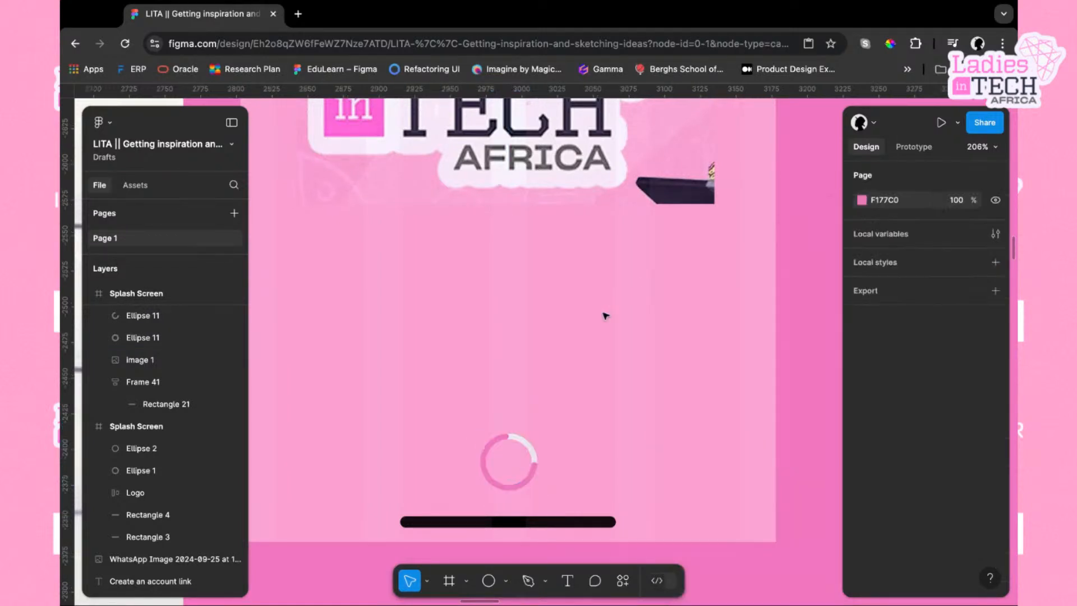
scroll(606, 314, "down", 3)
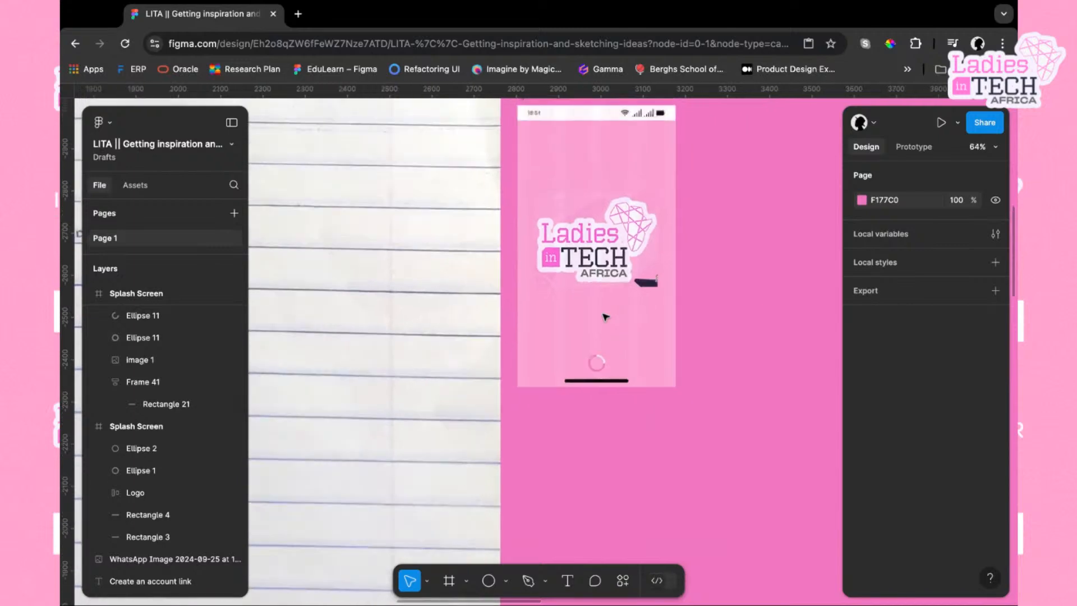
scroll(729, 281, "up", 5)
scroll(730, 280, "right", 3)
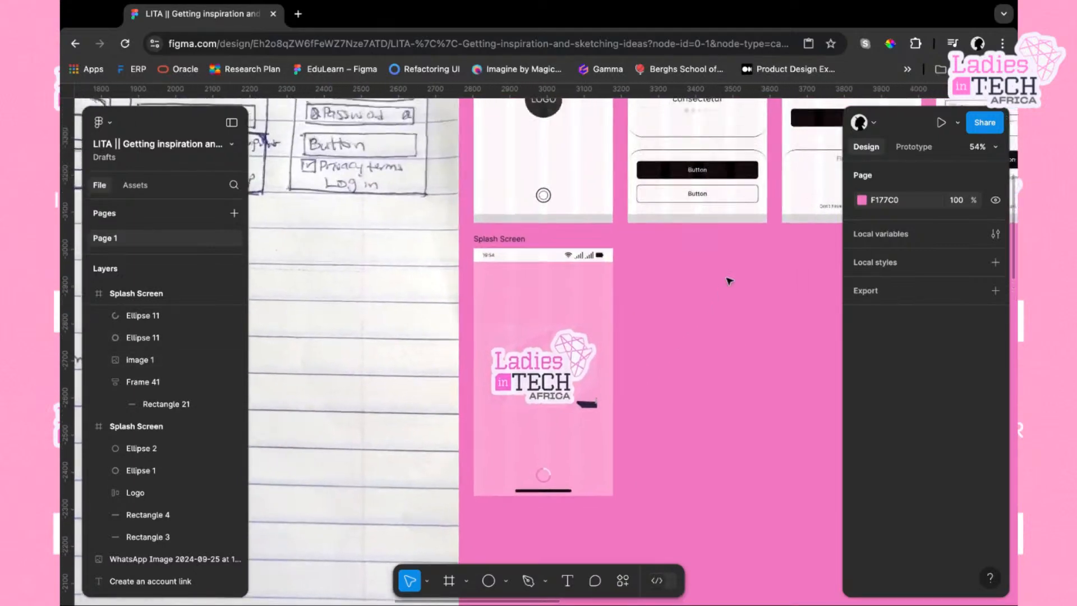
scroll(672, 272, "up", 4)
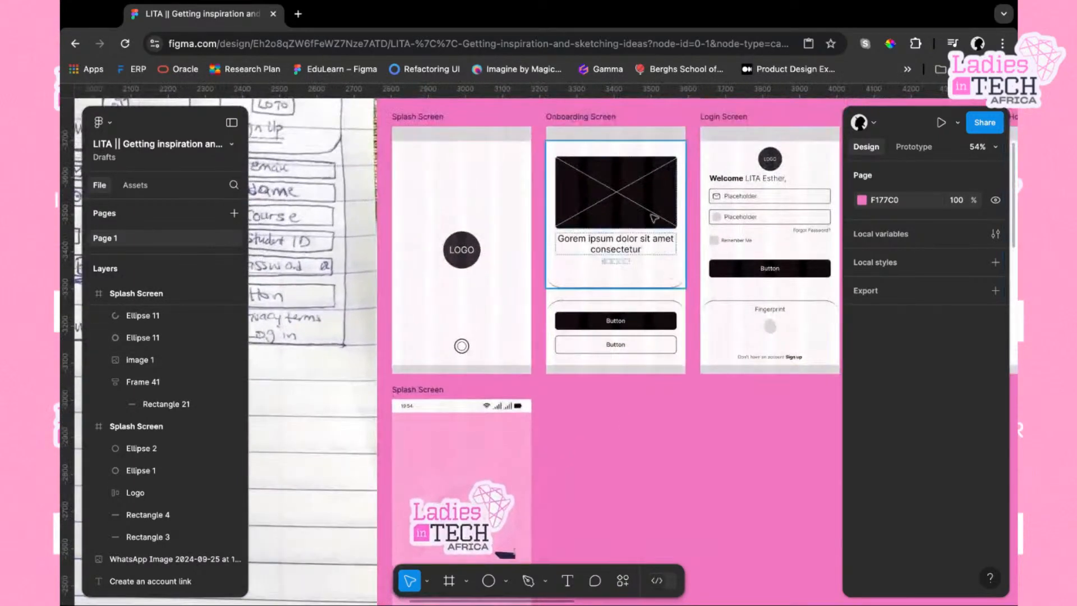
left_click(593, 155)
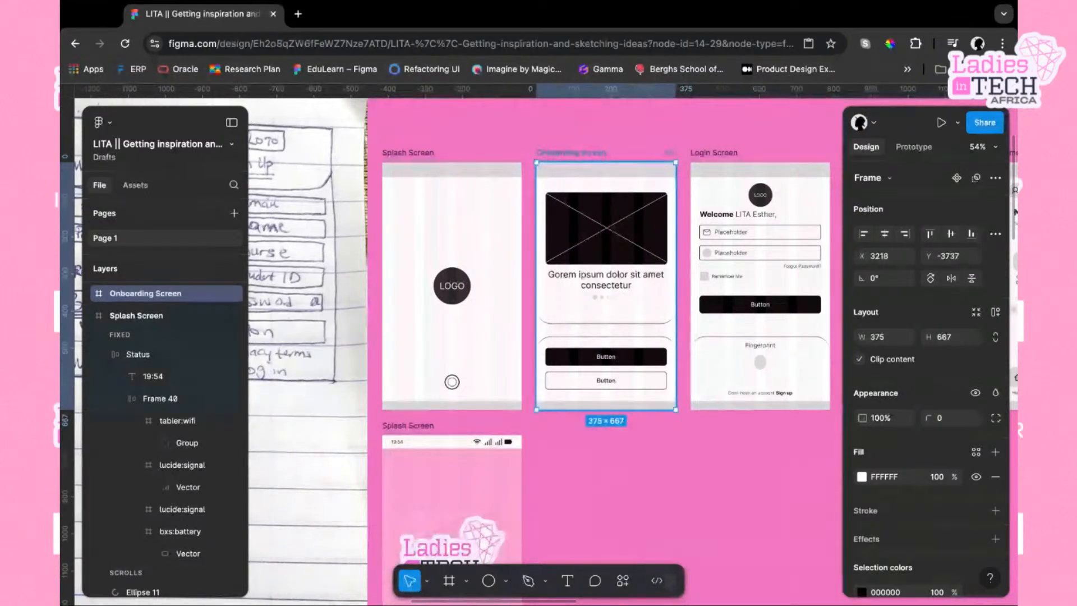
left_click_drag(593, 155, 593, 173)
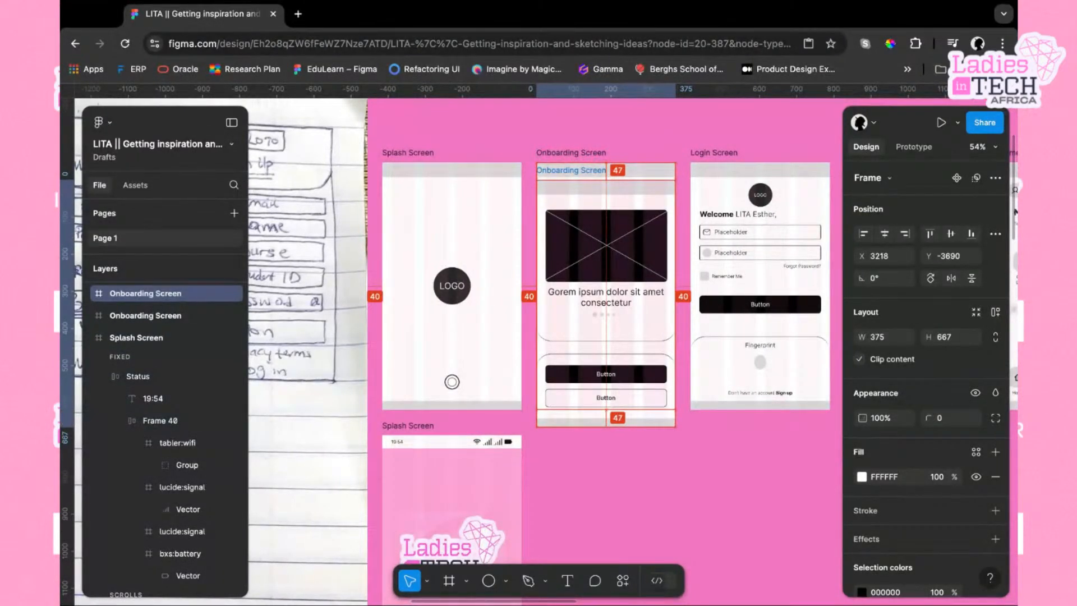
left_click_drag(594, 173, 593, 427)
scroll(625, 373, "down", 2)
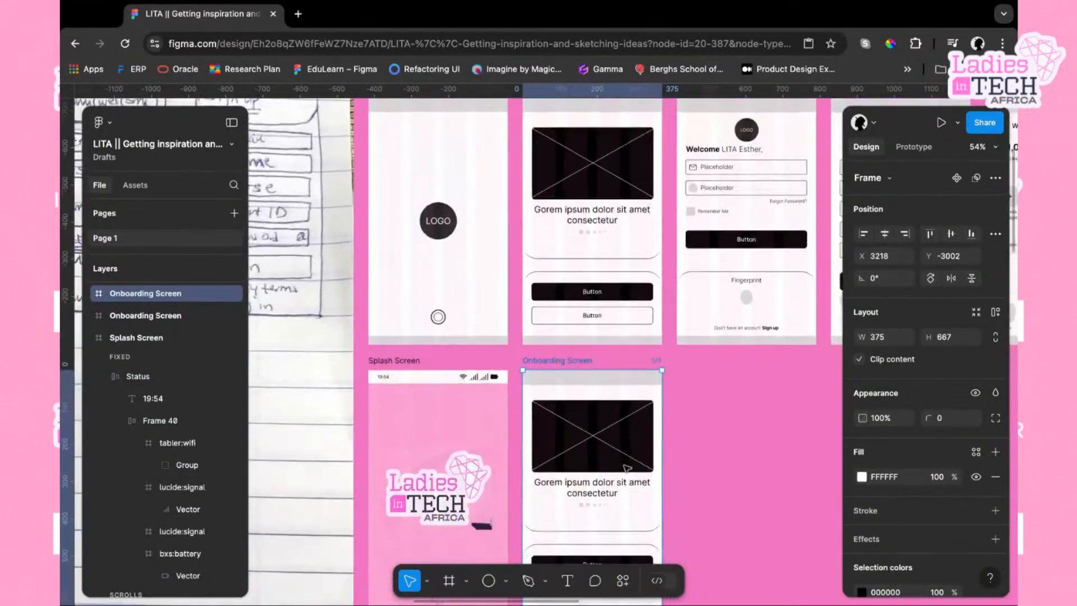
Replace the copied onboarding screen's grey top bar with a copy of the splash screen's status bar
left_click(632, 360)
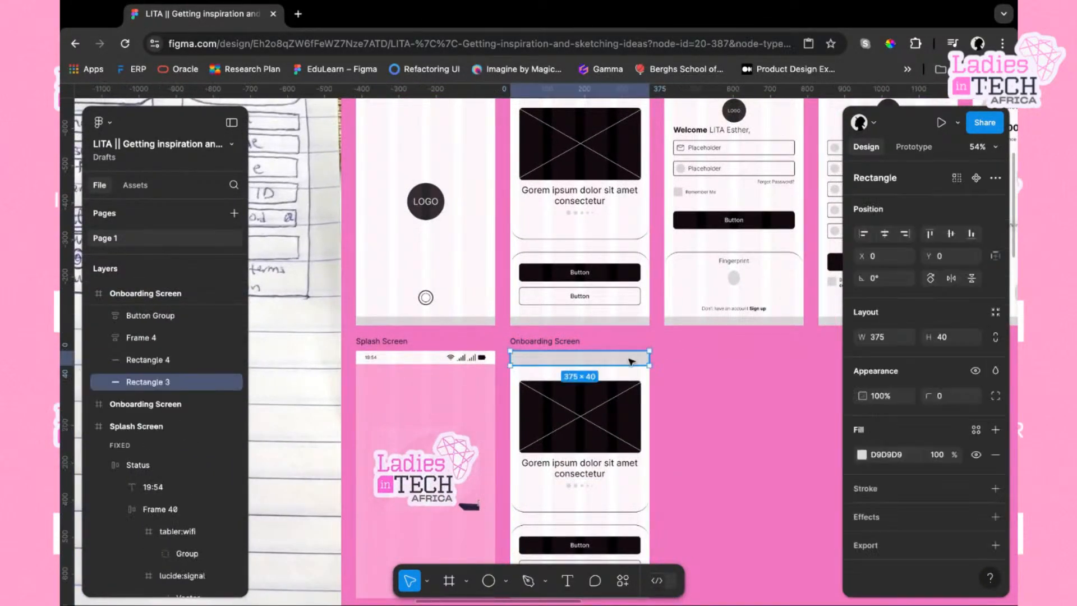
key("Delete")
left_click(417, 364)
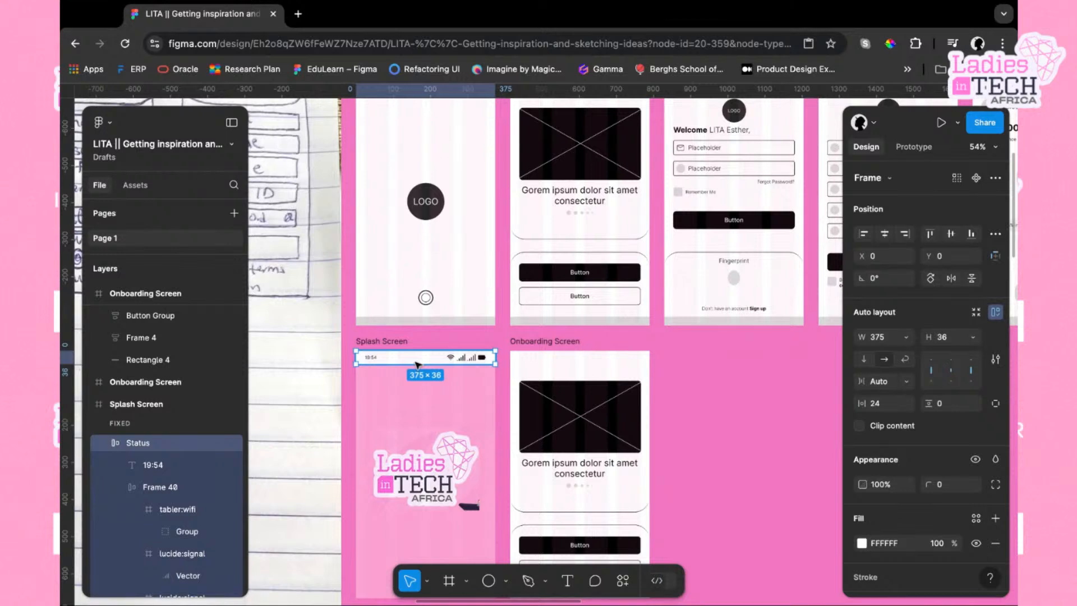
left_click(537, 342)
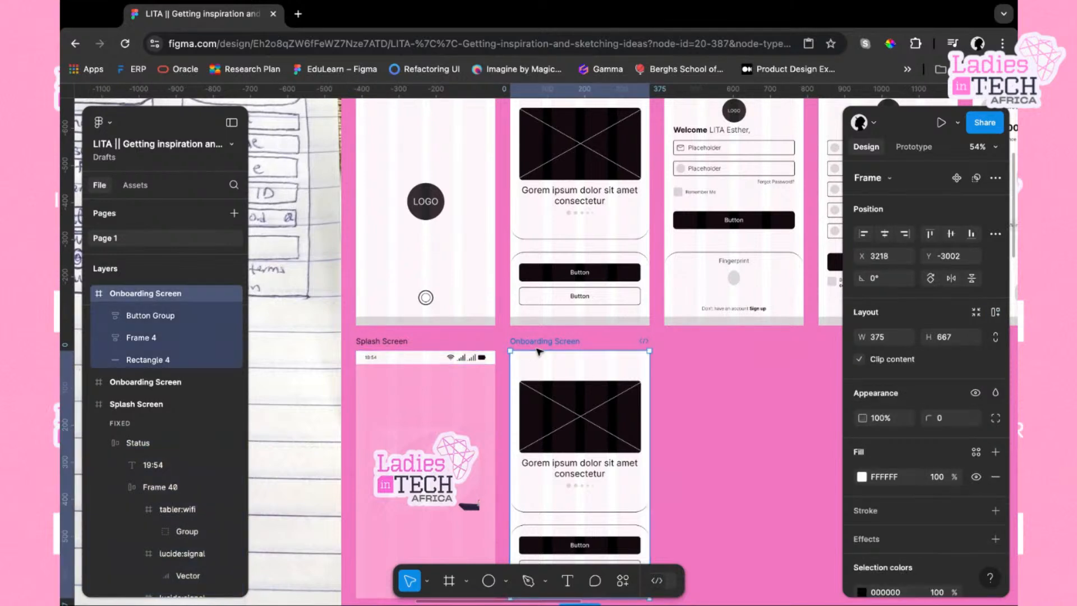
left_click(435, 358)
right_click(434, 360)
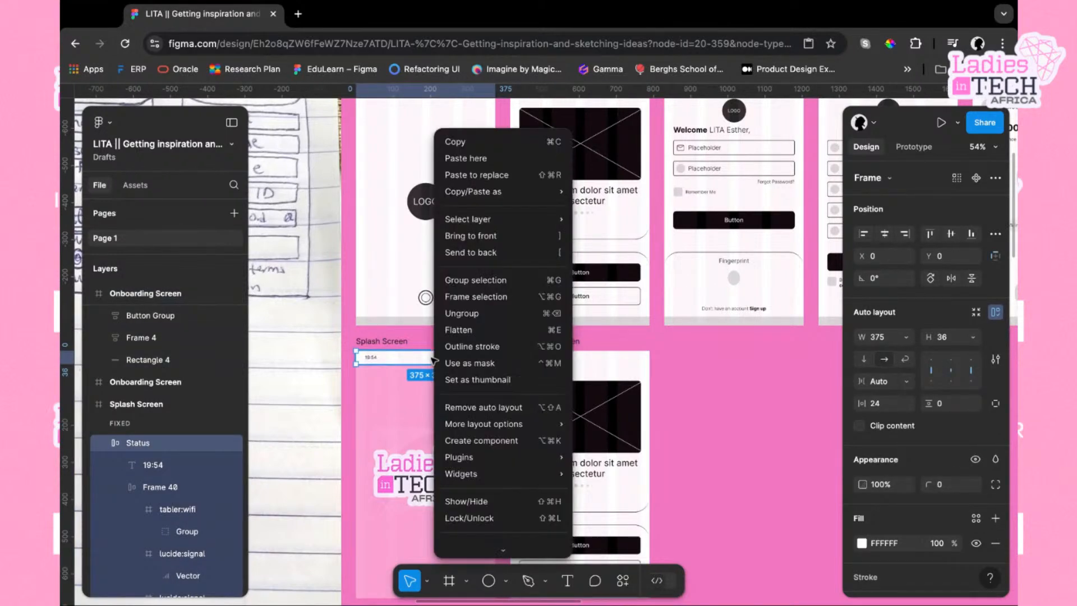
mouse_move(493, 205)
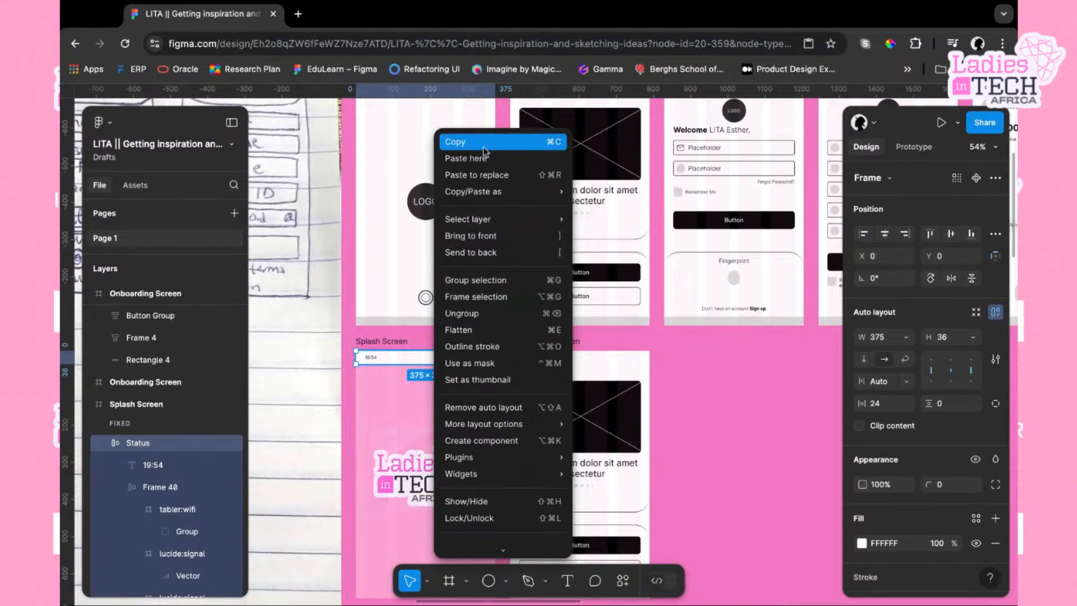
left_click(483, 144)
left_click(568, 351)
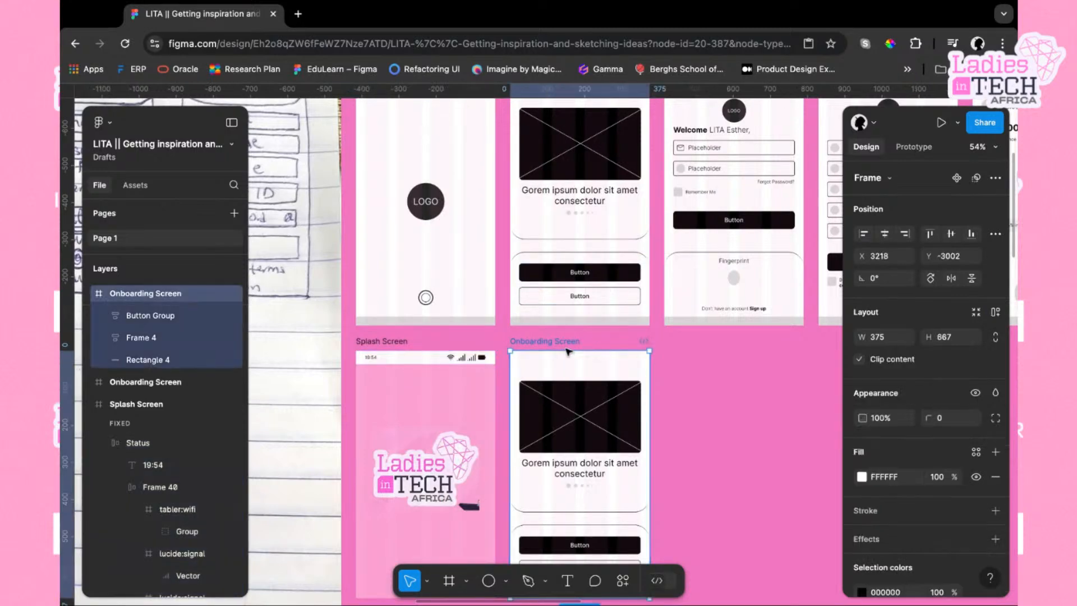
key("ctrl+v")
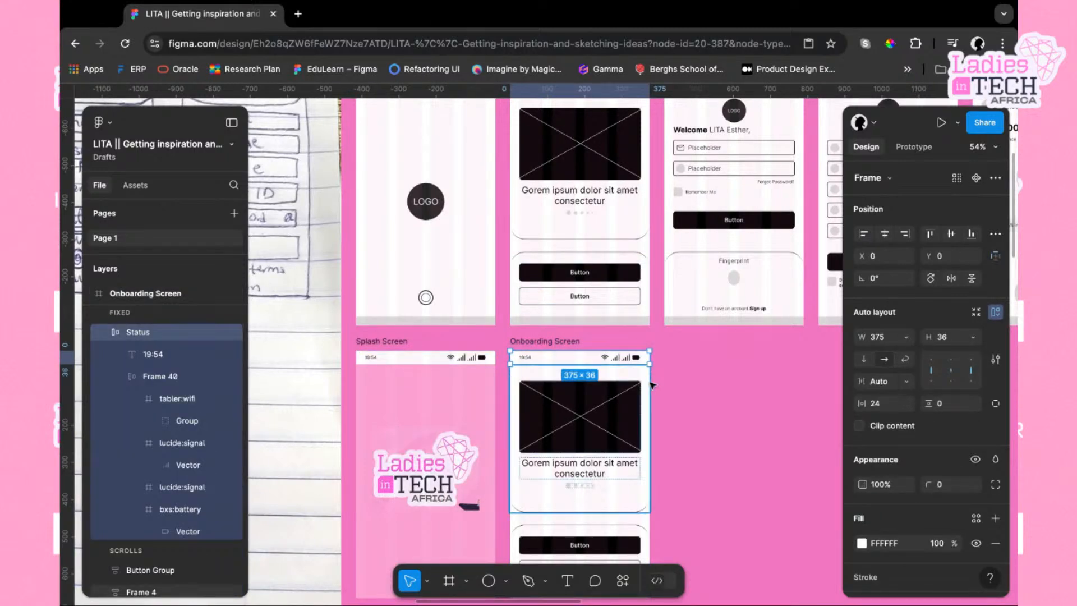
scroll(606, 364, "down", 3)
left_click(606, 346)
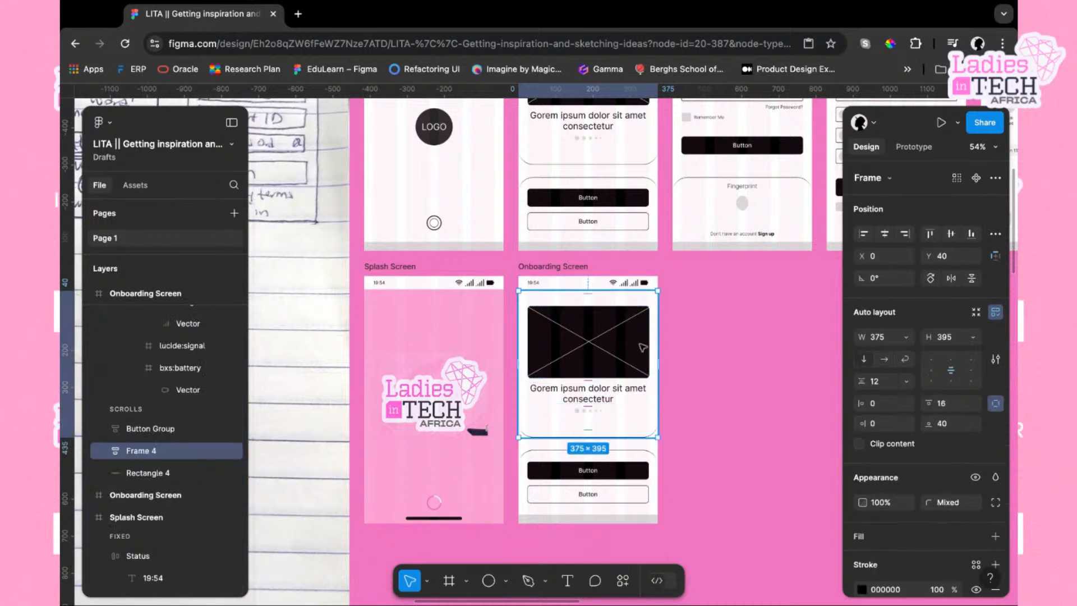
left_click_drag(598, 356, 759, 350)
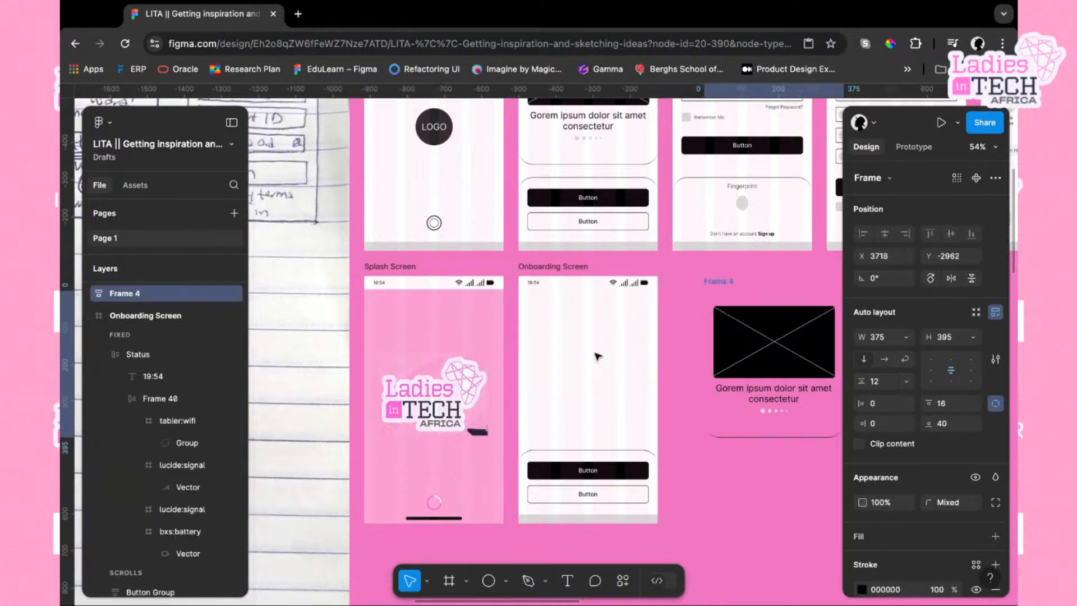
left_click(777, 351)
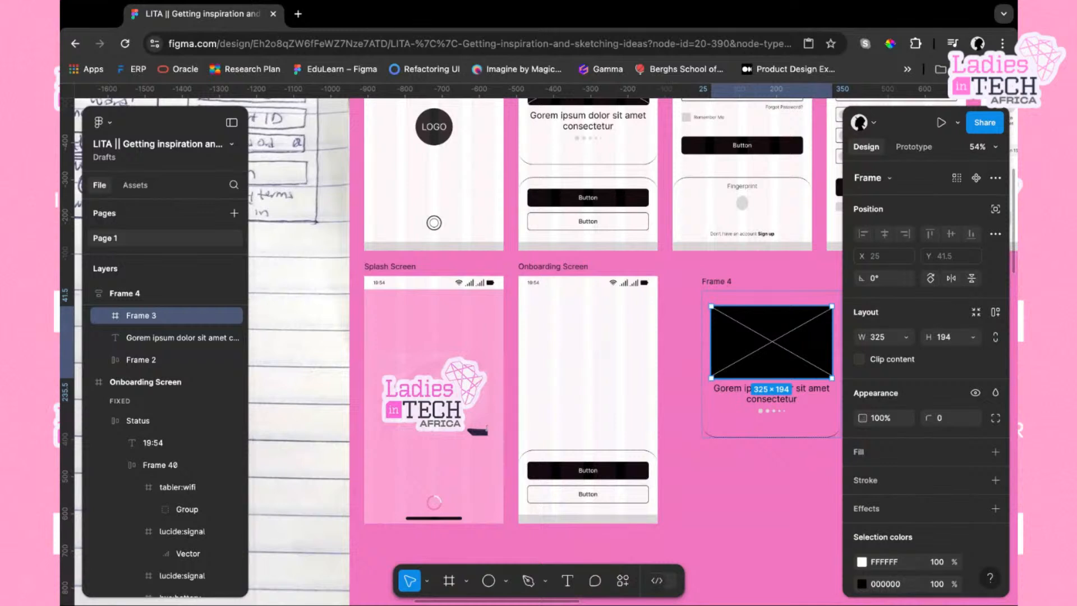
left_click(724, 282)
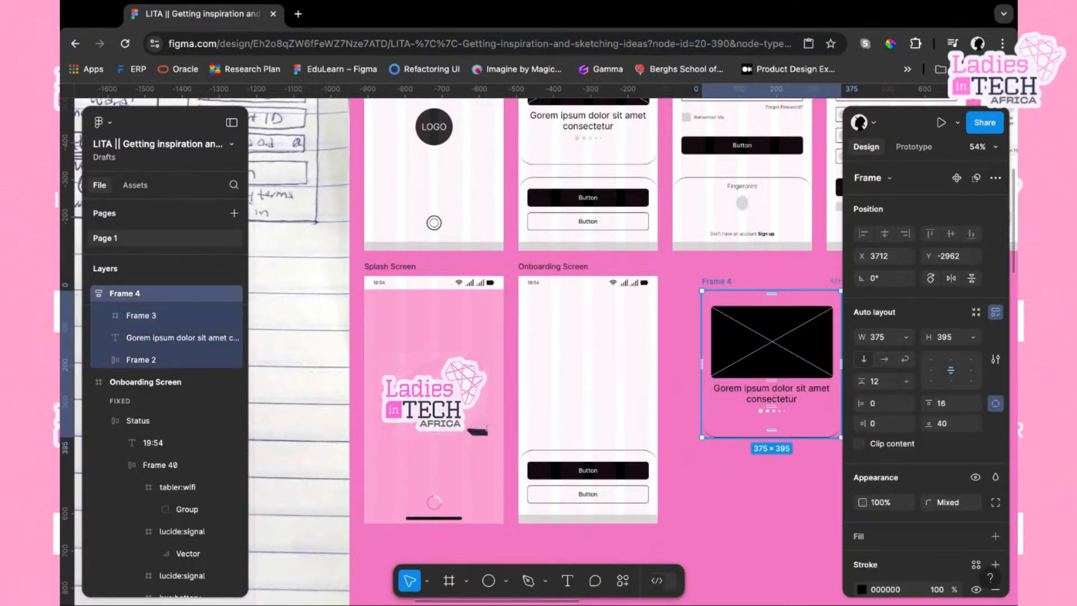
key("super+z")
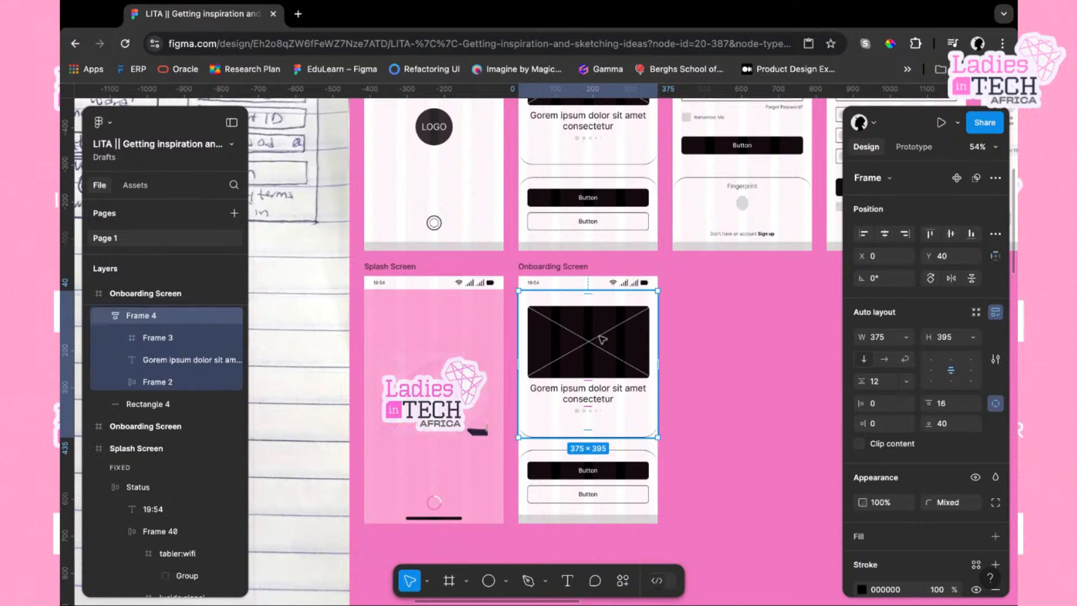
Delete one diagonal line from the onboarding screen's image placeholder
left_click(602, 339)
left_click(611, 335)
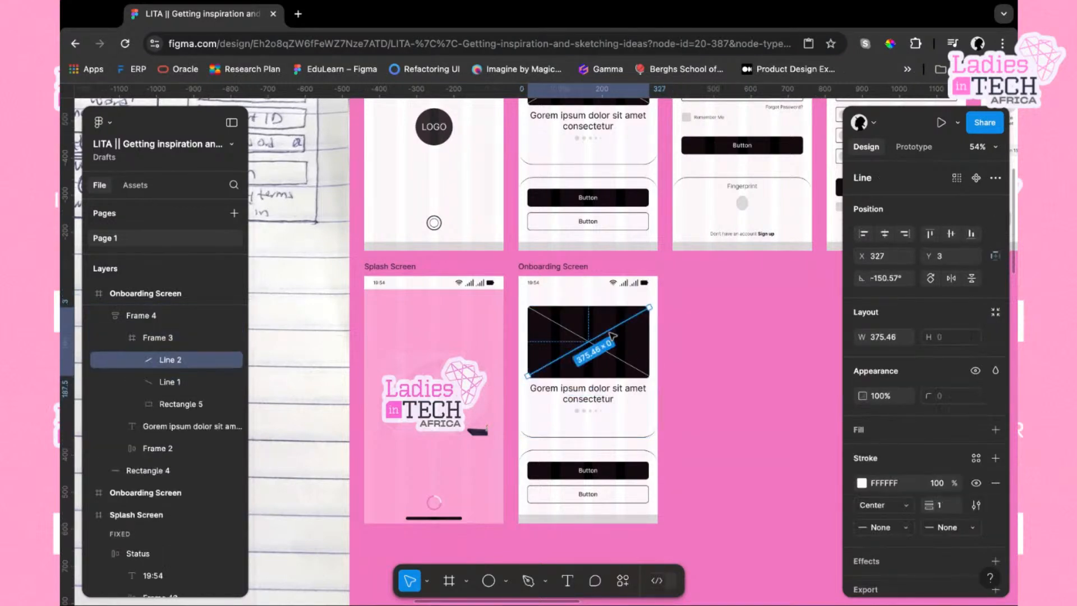
key("Delete")
left_click(609, 355)
left_click(609, 354)
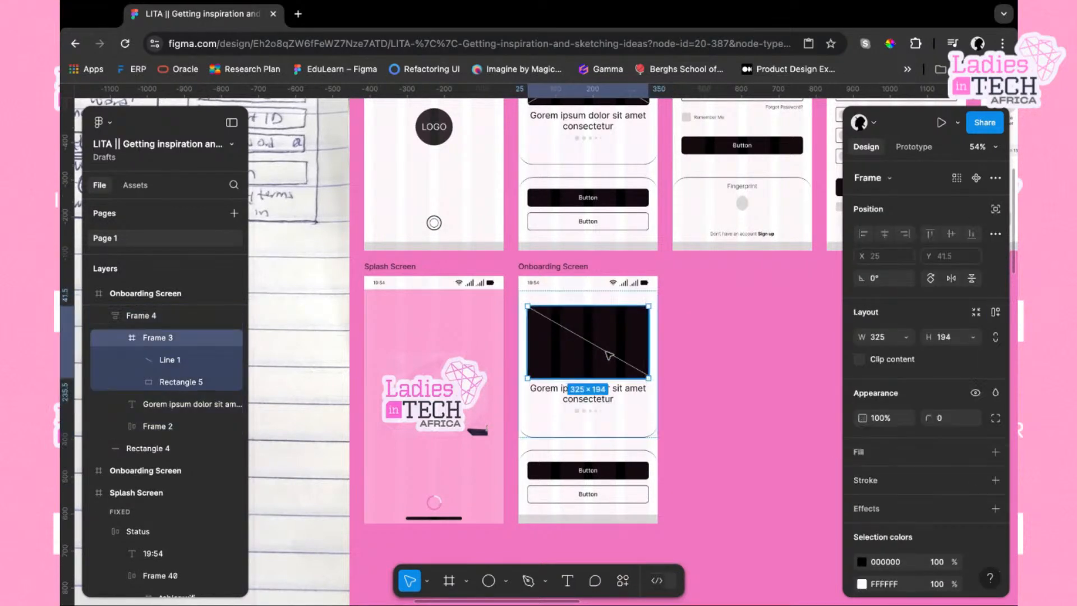
key("Delete")
key("ctrl+z")
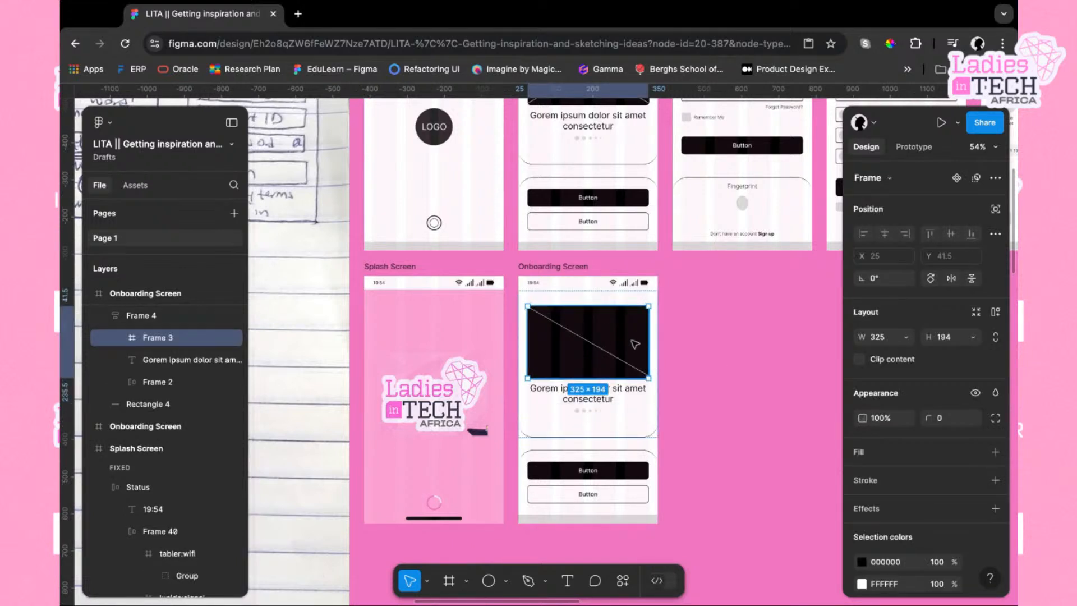
Delete the remaining diagonal line from the image placeholder, leaving a plain dark rectangle
left_click(909, 338)
left_click(907, 340)
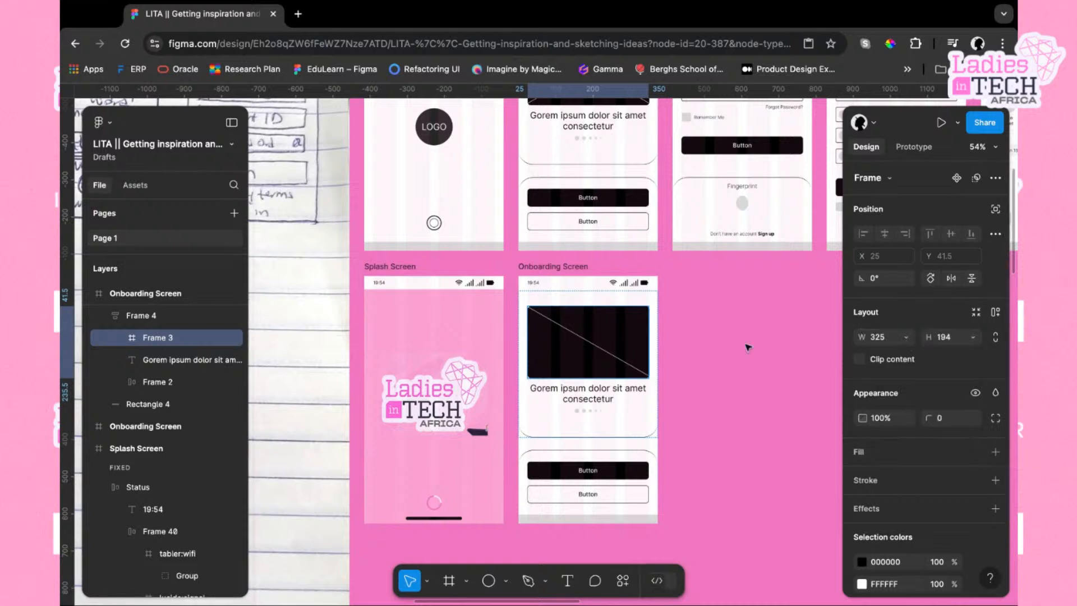
left_click(972, 339)
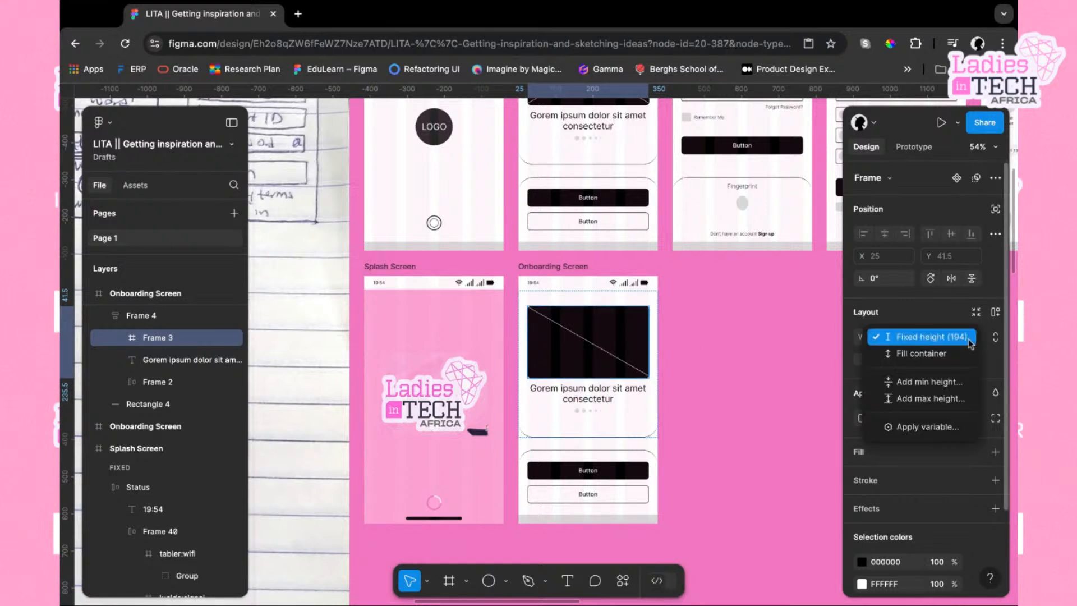
left_click(937, 337)
left_click(603, 352)
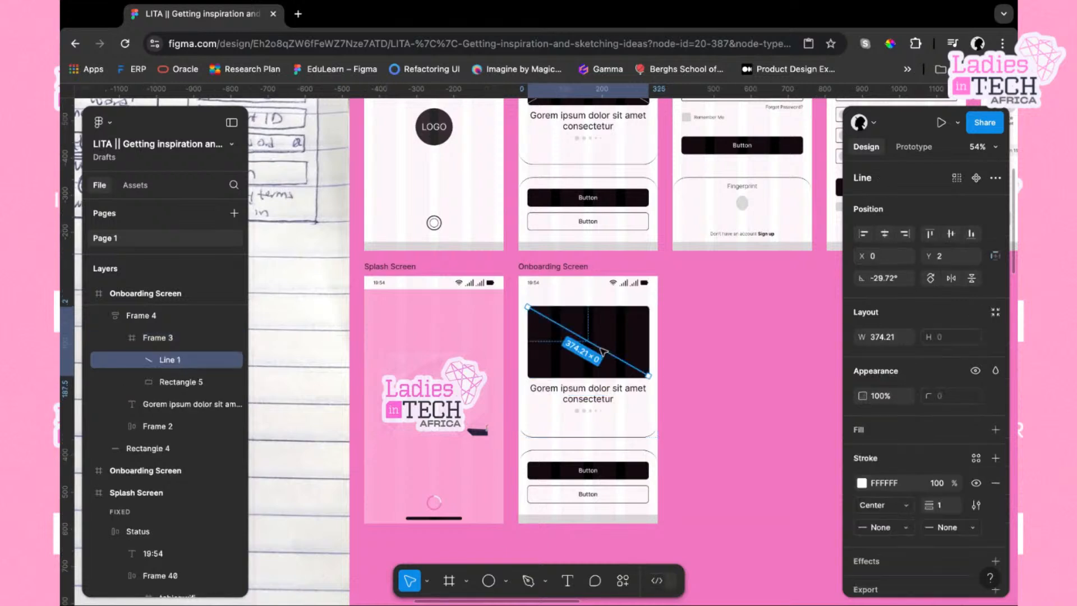
key("Delete")
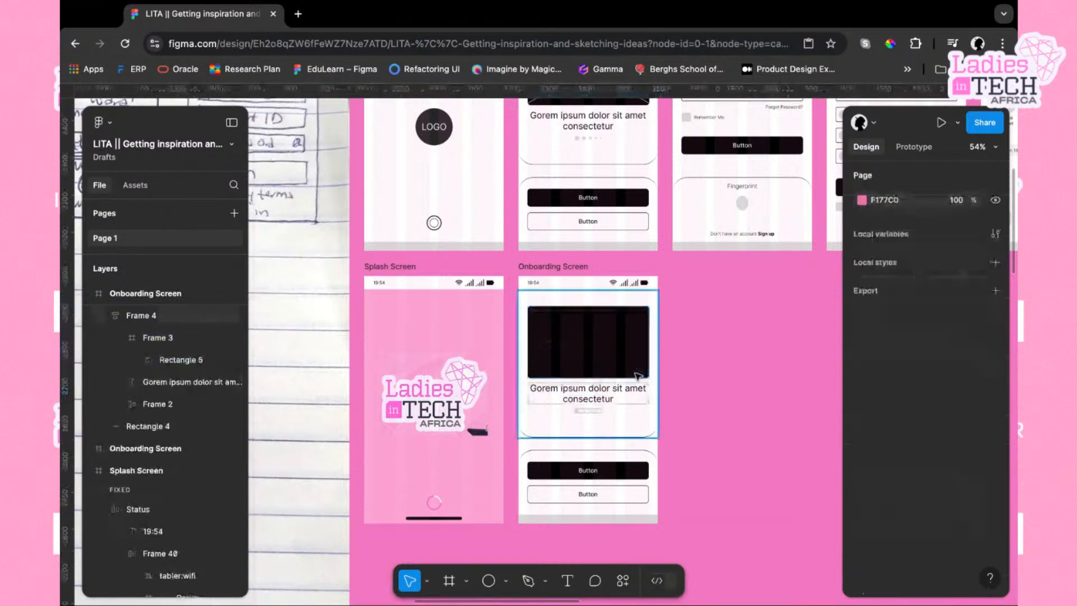
With the image placeholder frame selected, search the plugins for Unsplash
left_click(594, 344)
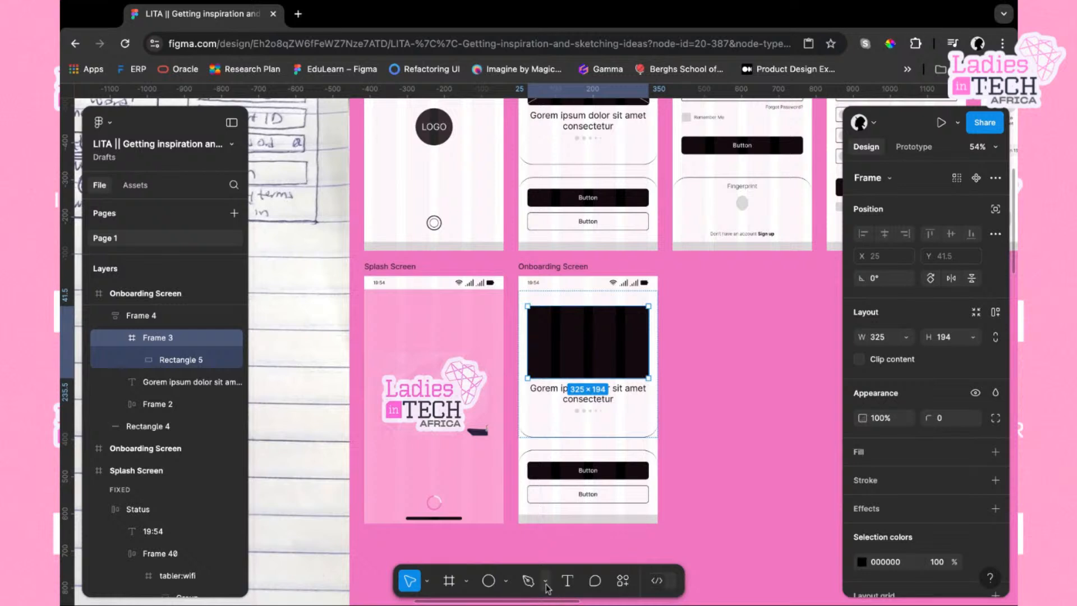
left_click(624, 581)
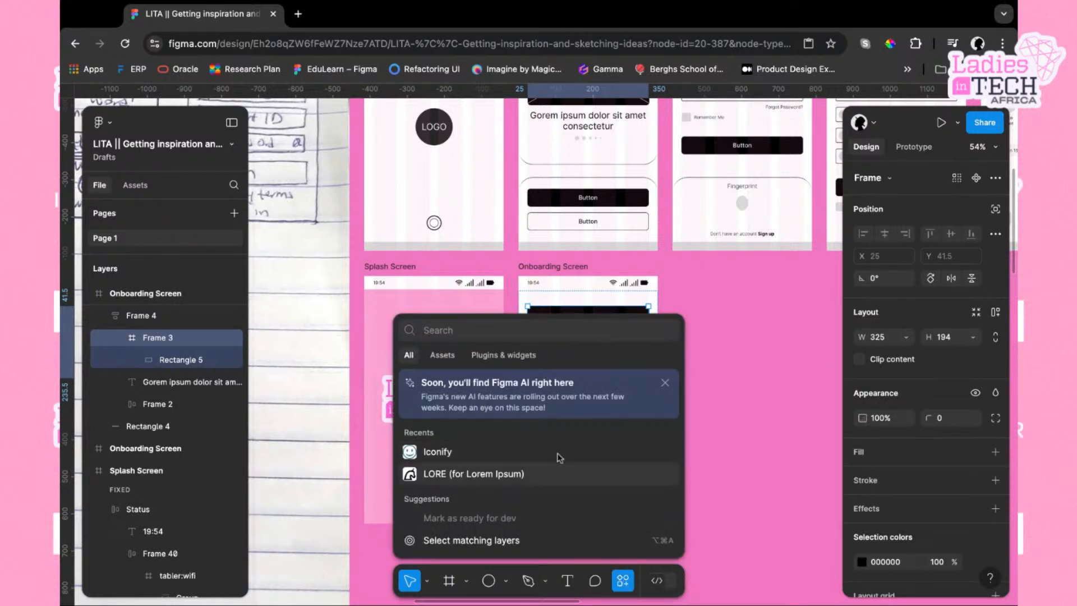
left_click(515, 355)
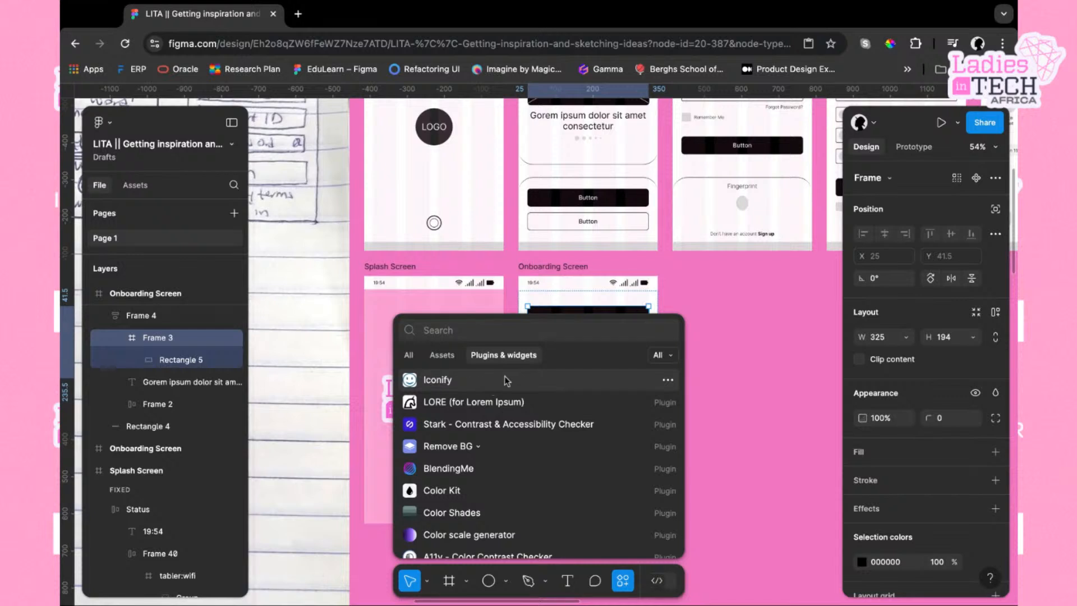
type("p")
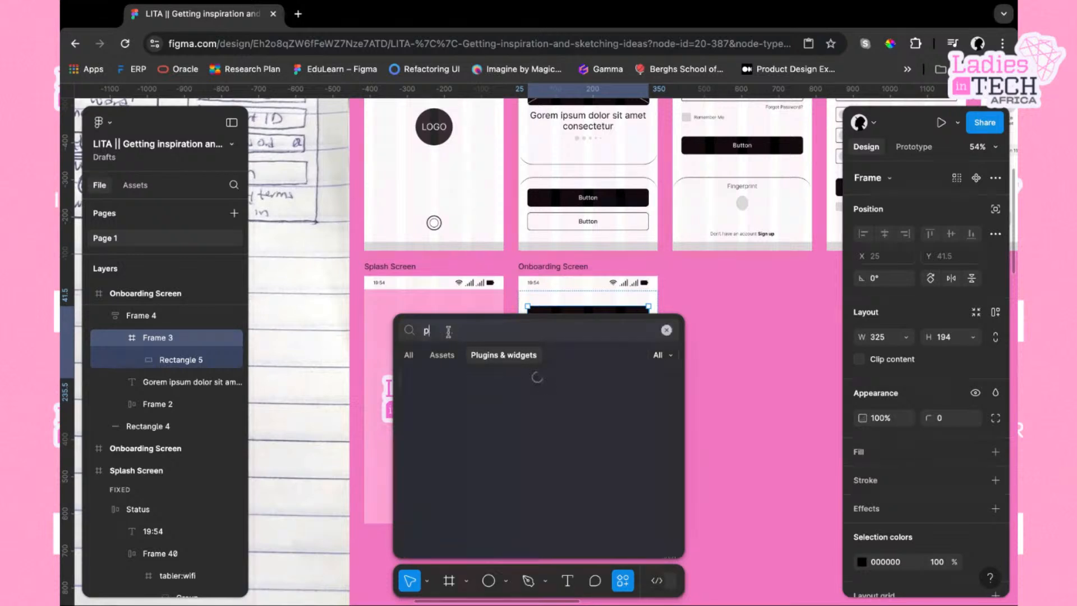
type("e")
key("BackSpace")
key("BackSpace")
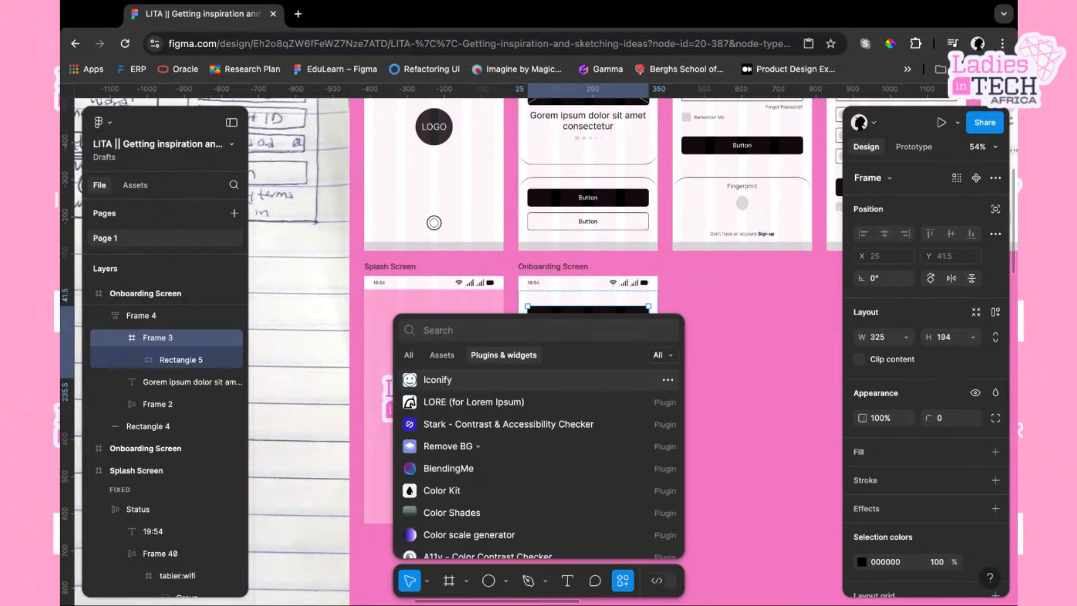
type("unspla")
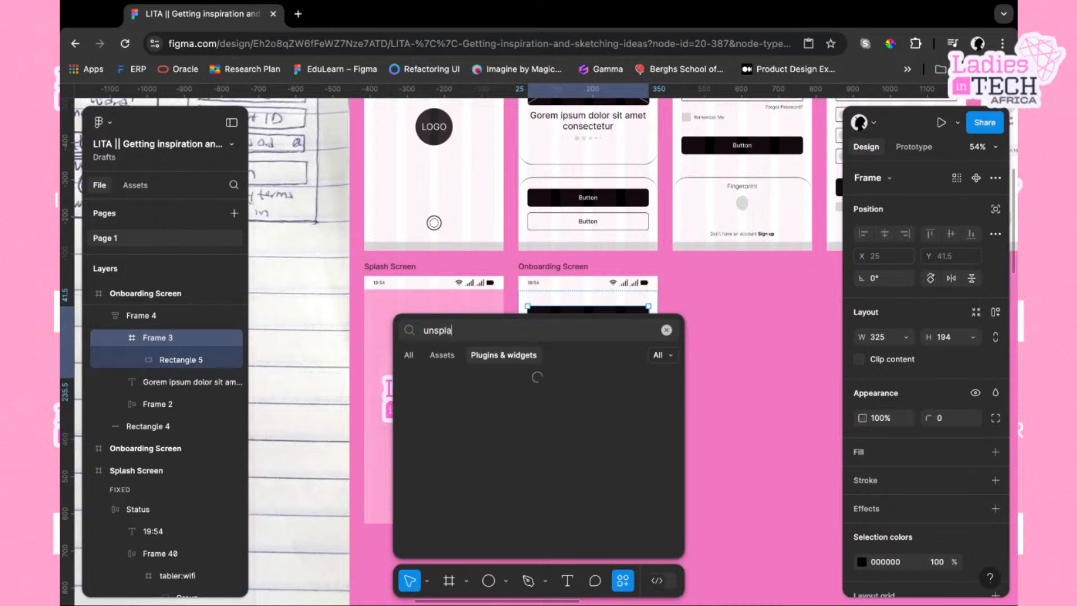
type("sh")
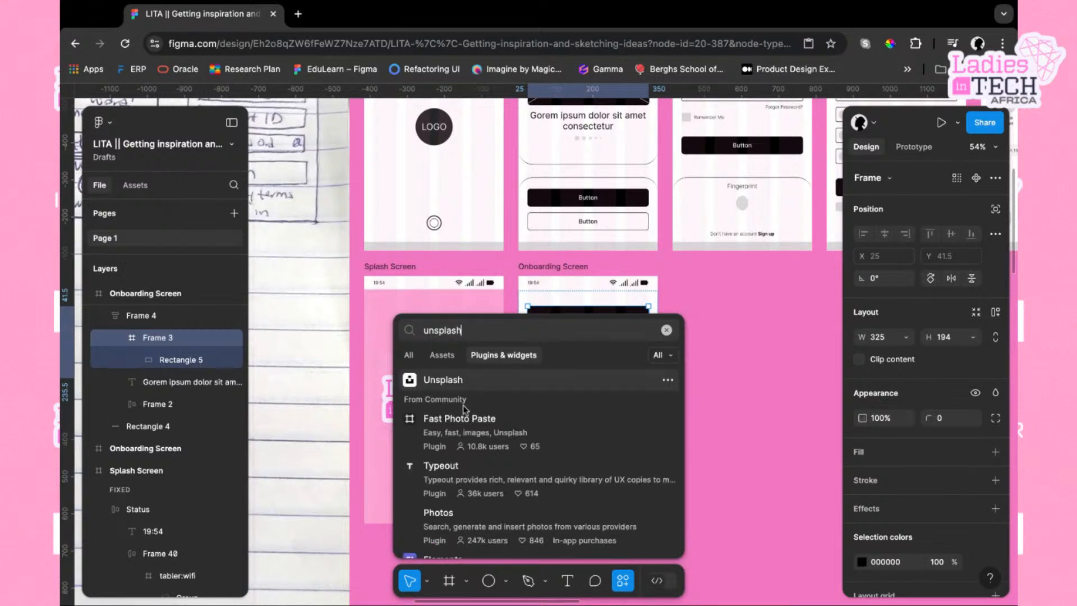
Open the Unsplash plugin and search its photos for "black business woman"
left_click(443, 380)
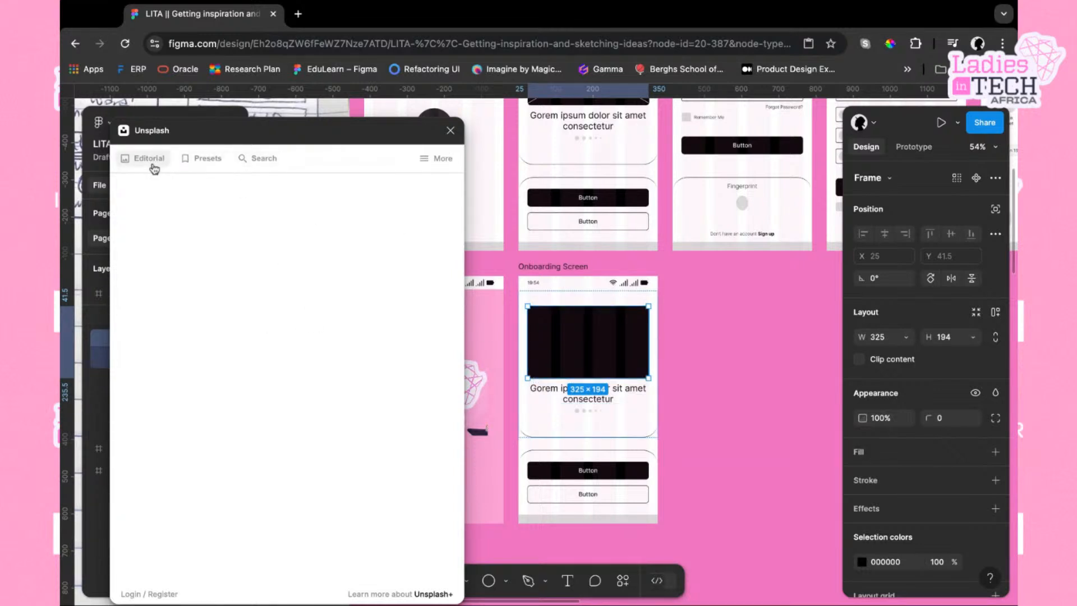
left_click(268, 161)
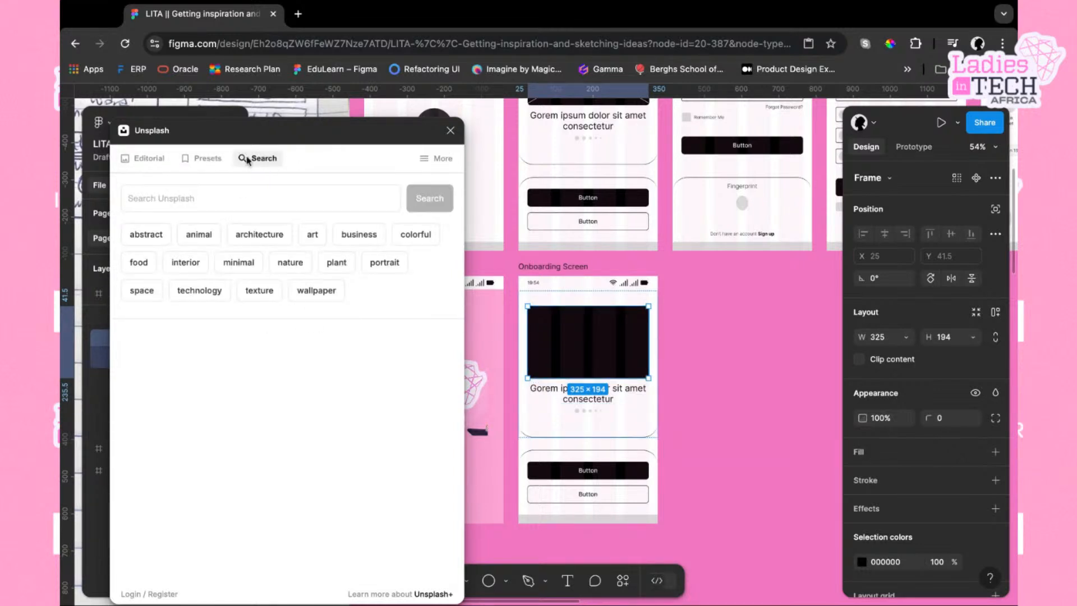
left_click(148, 196)
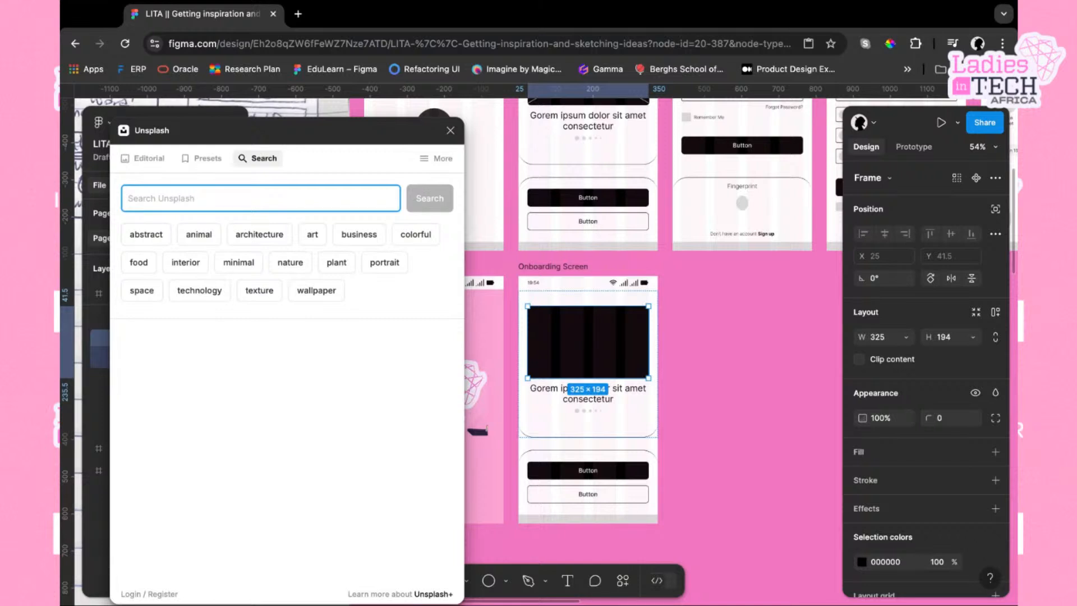
type("business")
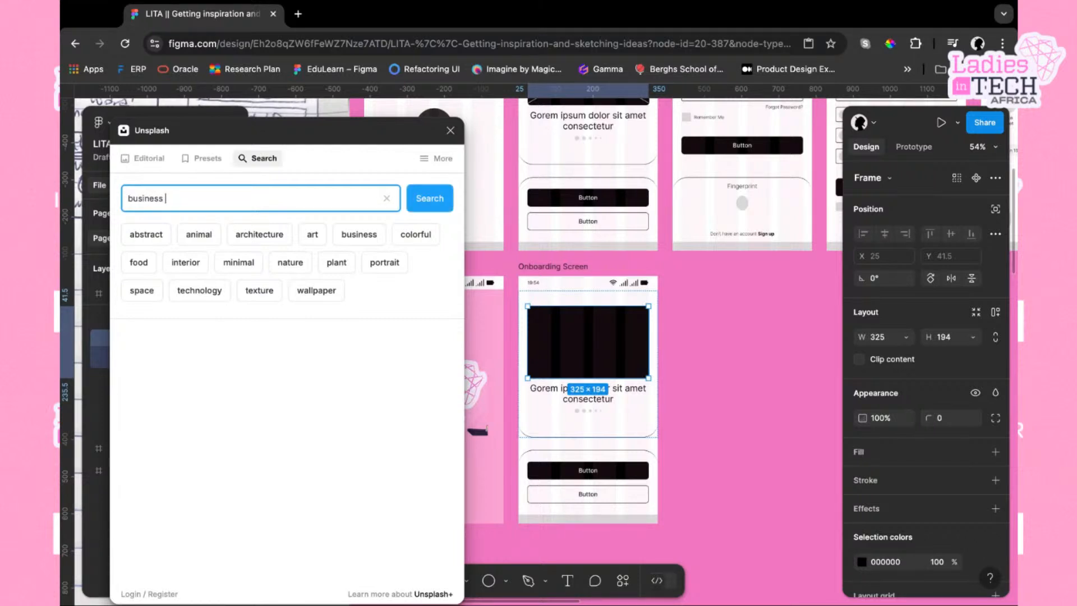
key("BackSpace")
key("BackSpace")
type("black")
key("Return")
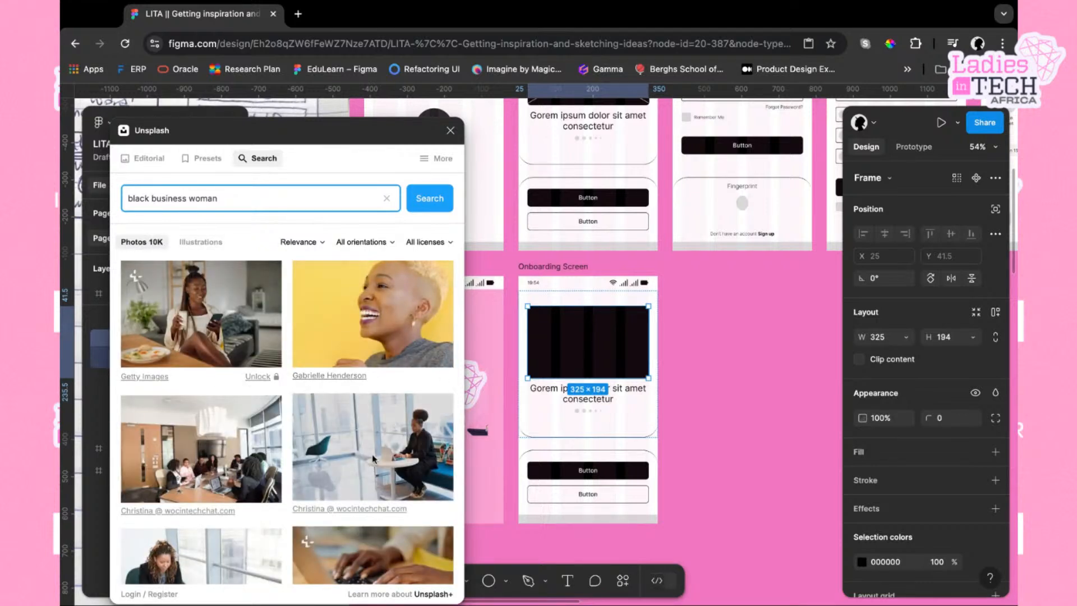
Fill the image placeholder frame with the photo of women meeting around a table
scroll(304, 496, "down", 3)
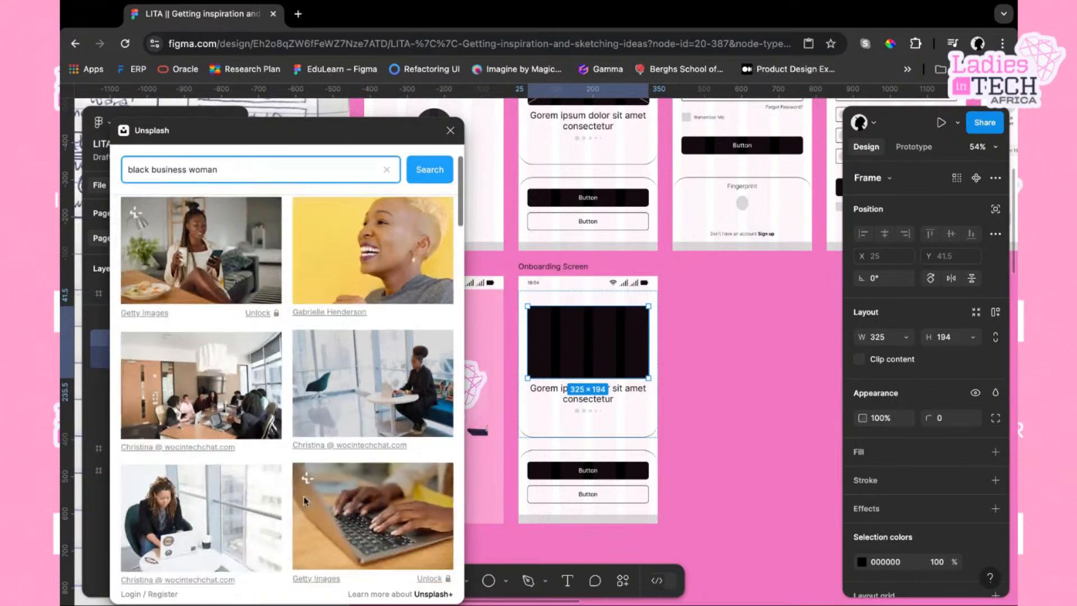
scroll(304, 496, "down", 2)
scroll(323, 445, "down", 3)
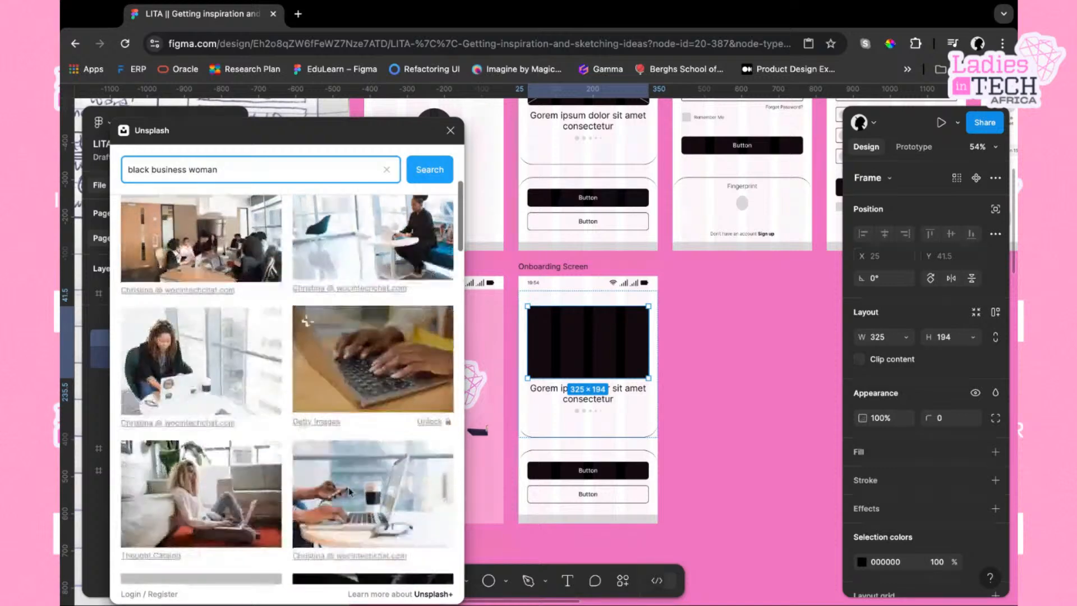
scroll(349, 490, "down", 4)
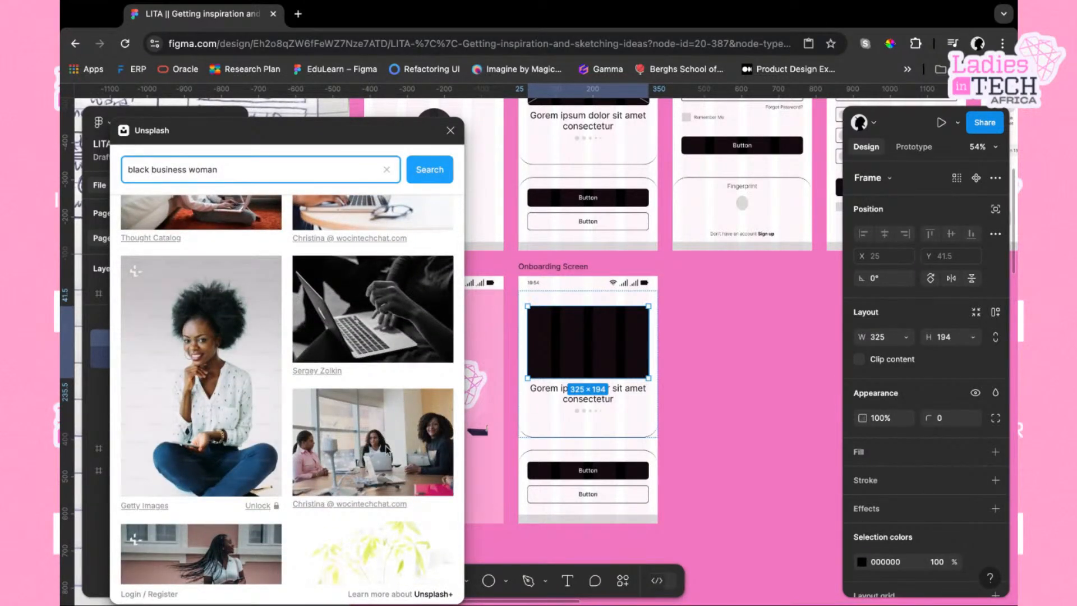
left_click(393, 457)
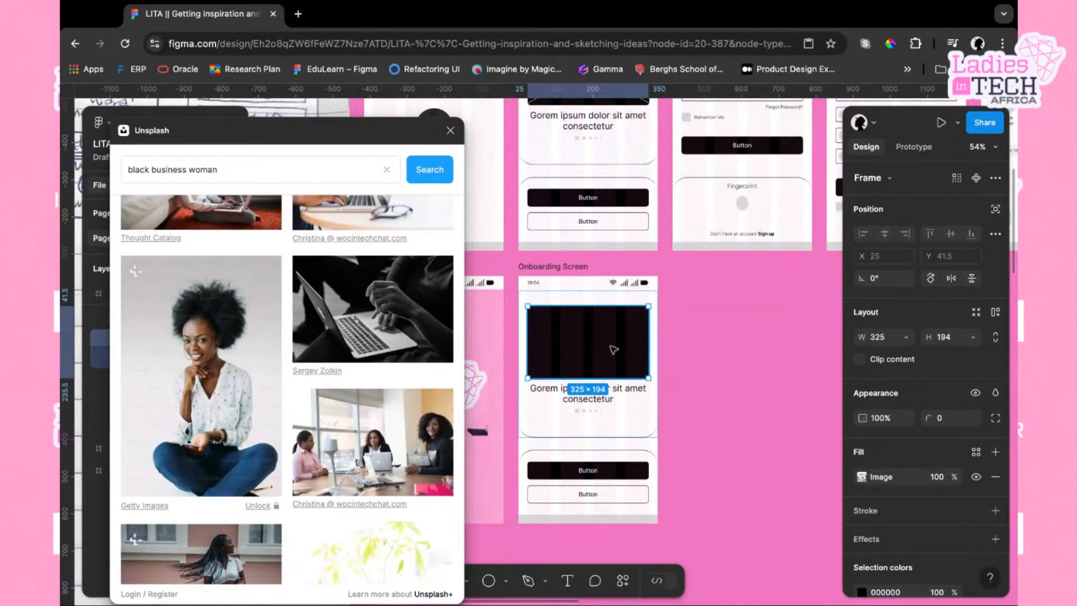
Remove the black fill from the rectangle covering the placeholder's photo
key("Delete")
key("super+z")
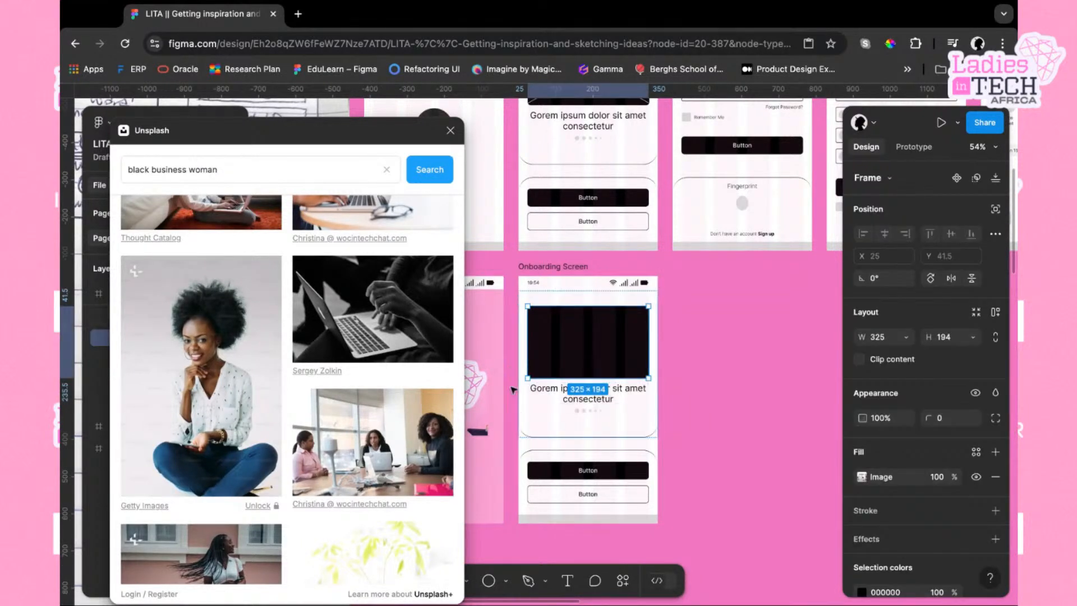
key("super+z")
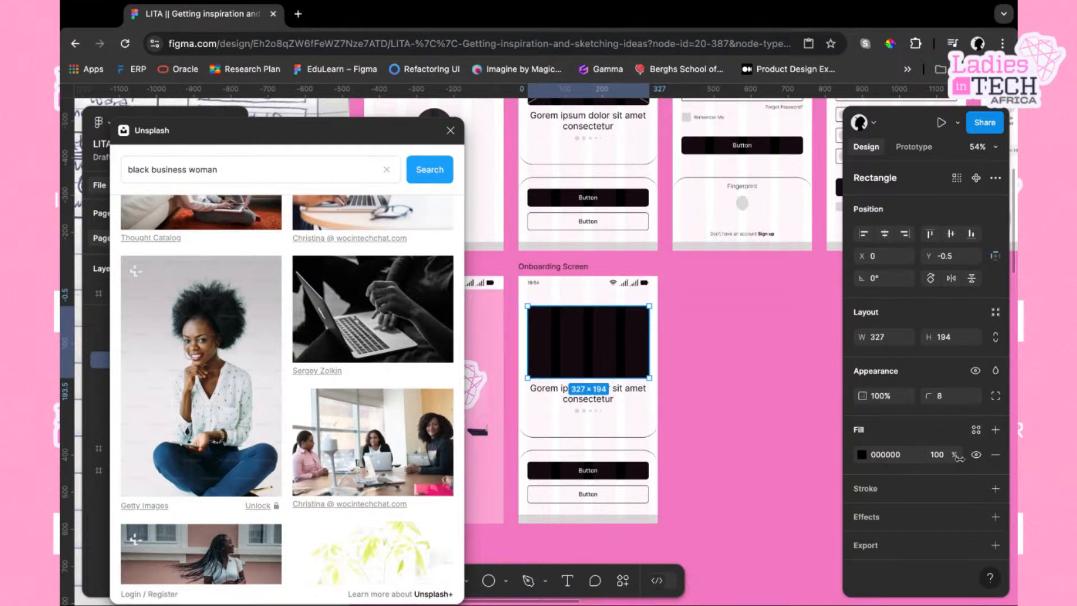
left_click(997, 456)
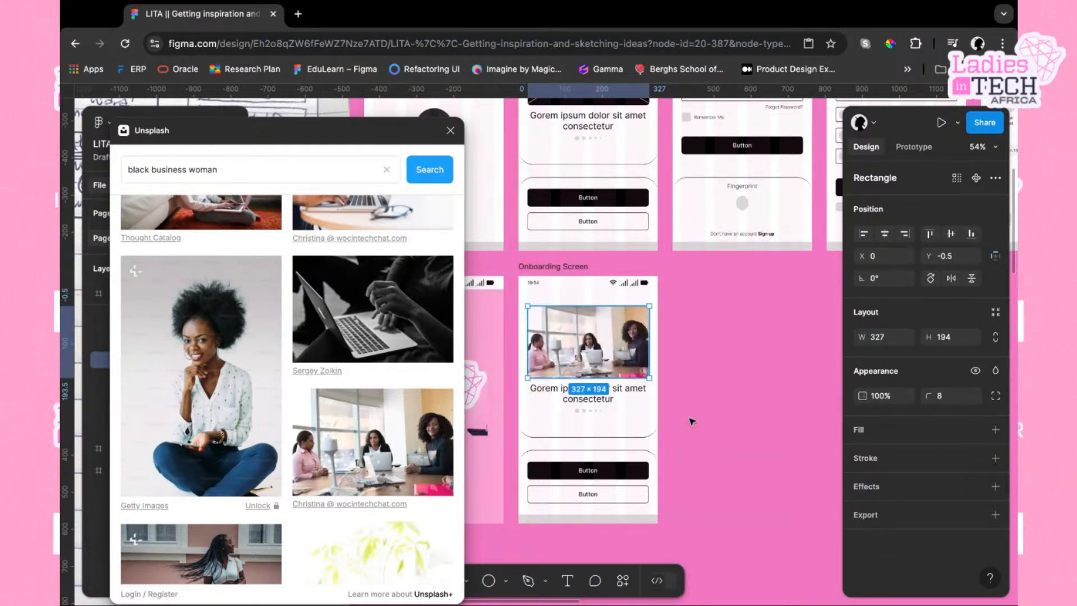
Undo the placeholder's photo and fill changes, restoring the black rectangle
scroll(592, 391, "up", 5)
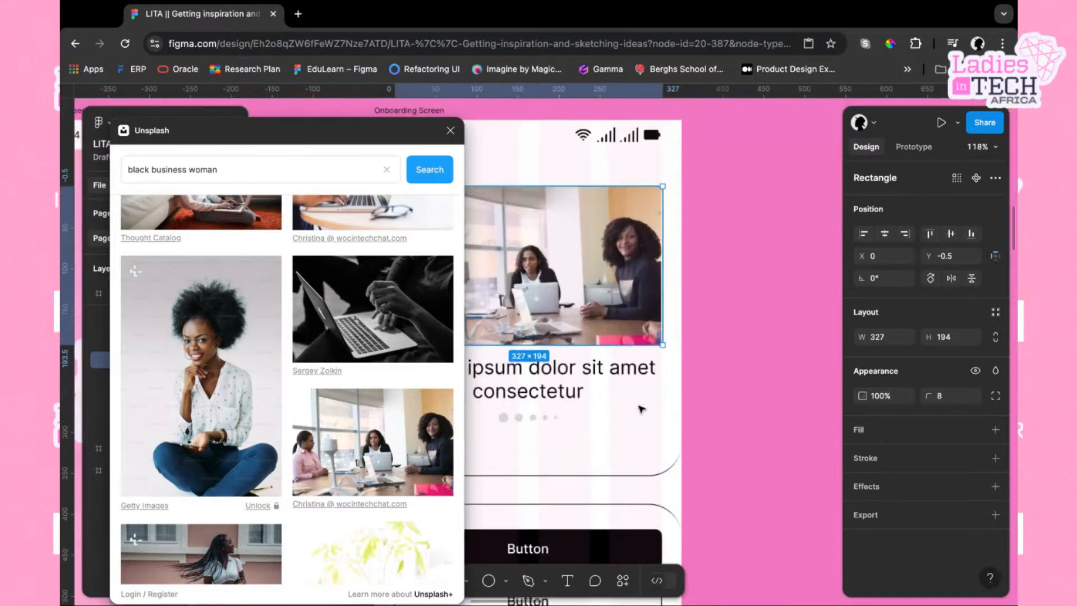
scroll(627, 402, "down", 2)
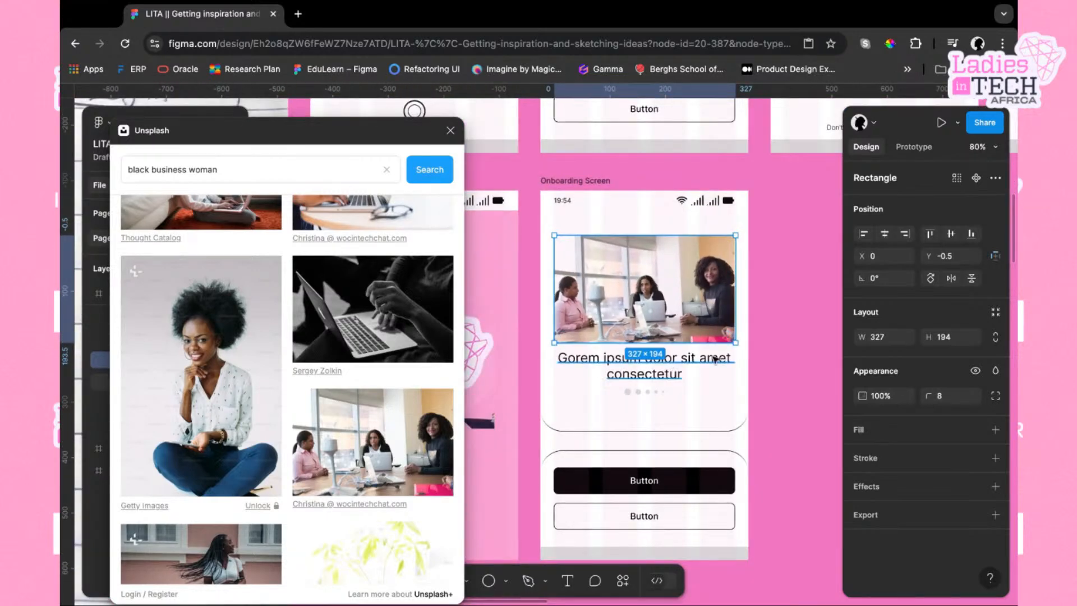
left_click(704, 370)
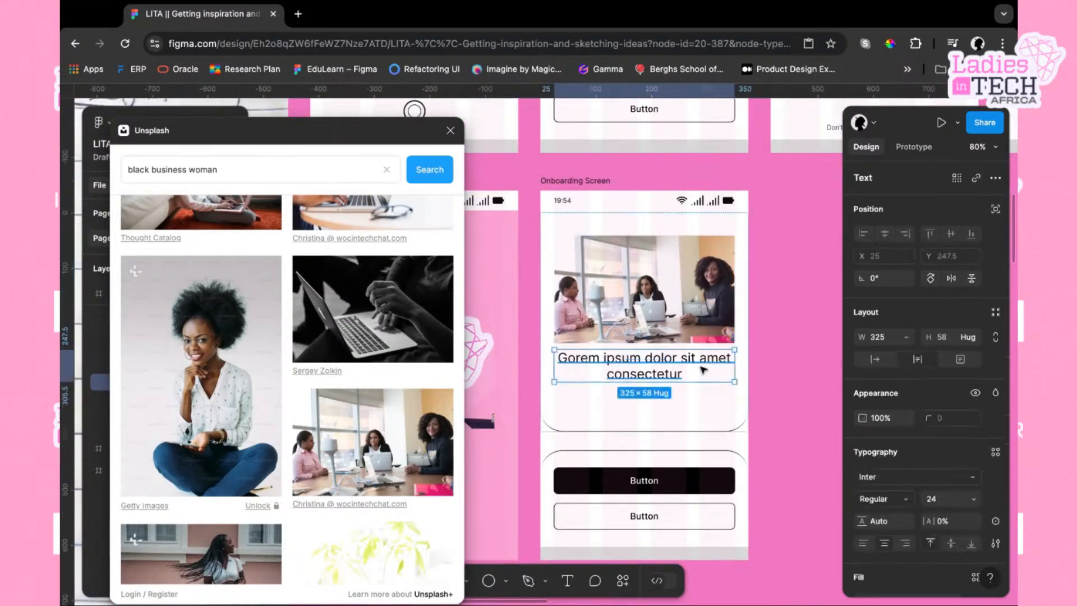
left_click(695, 299)
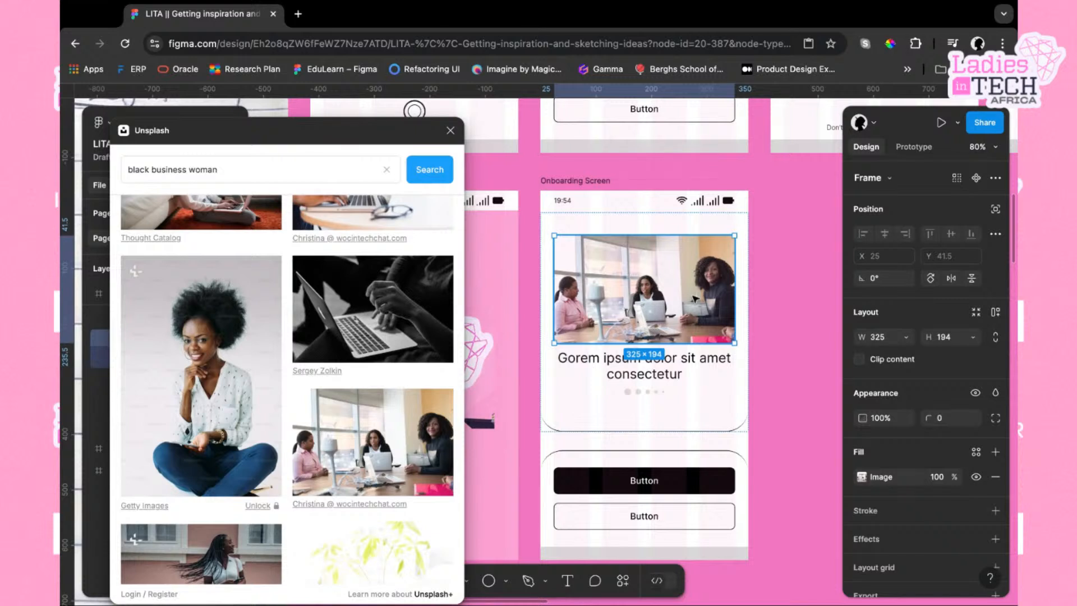
key("super+z")
key("super+z")
key("super+z")
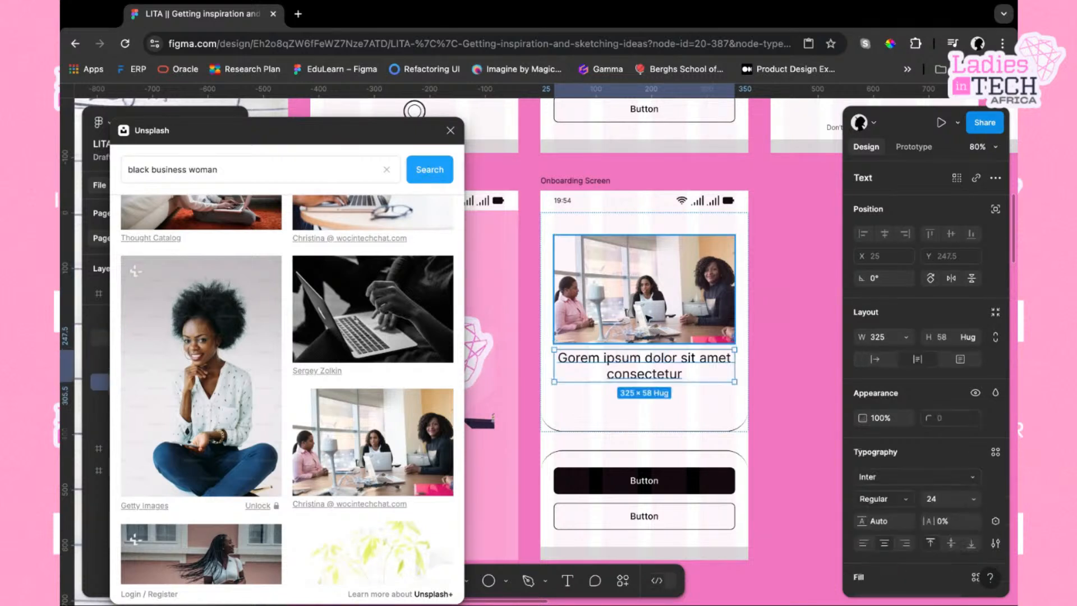
key("super+shift+z")
key("super+shift+z")
key("super+shift+z")
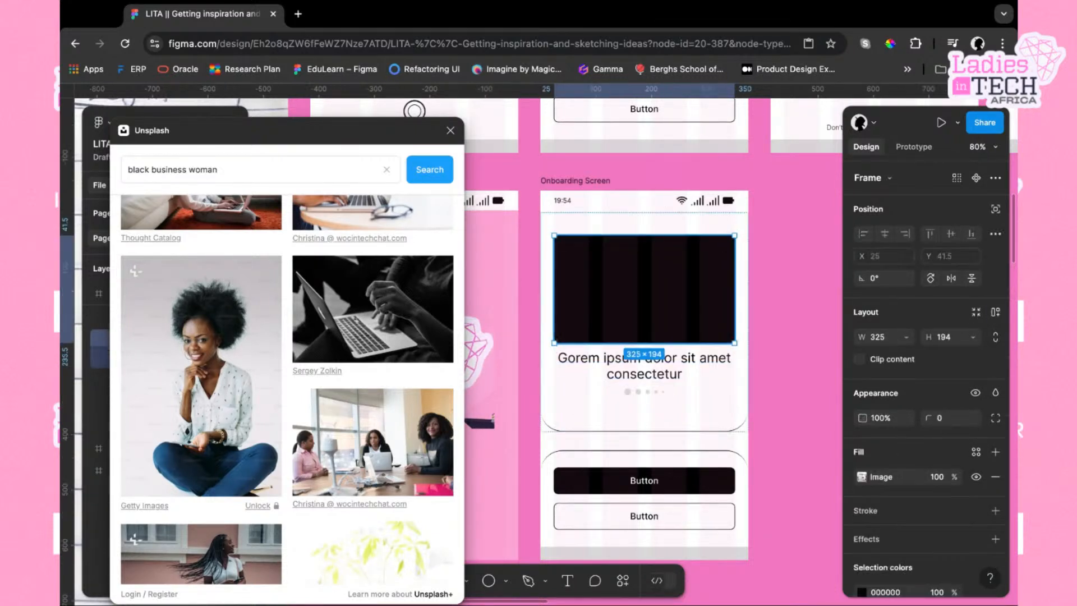
key("super+z")
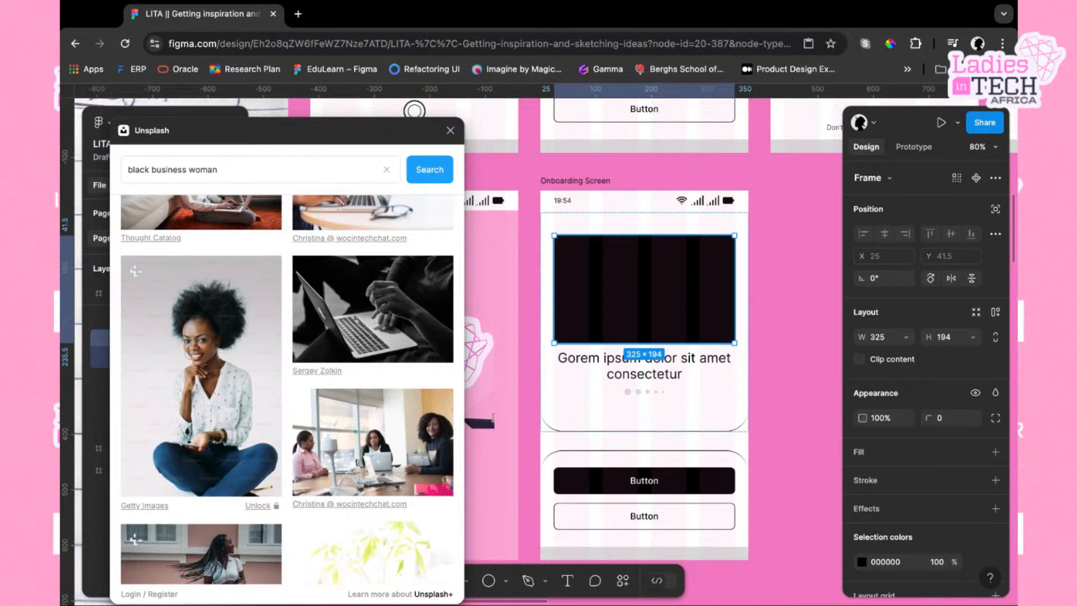
Fill the black placeholder rectangle with the photo of women meeting around a table
left_click(682, 377)
left_click(684, 300)
key("super+z")
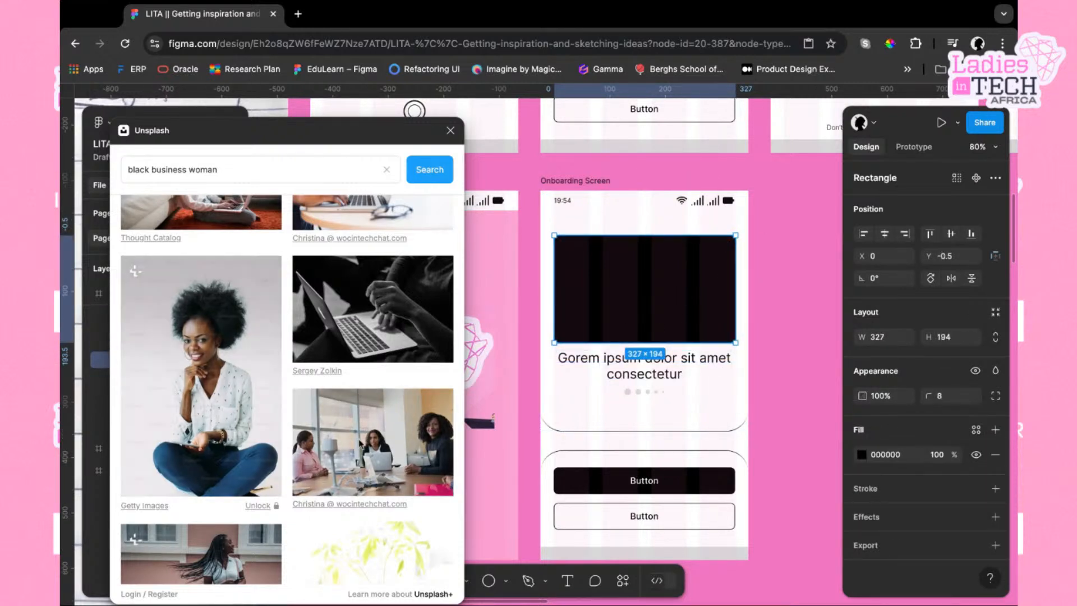
left_click(362, 443)
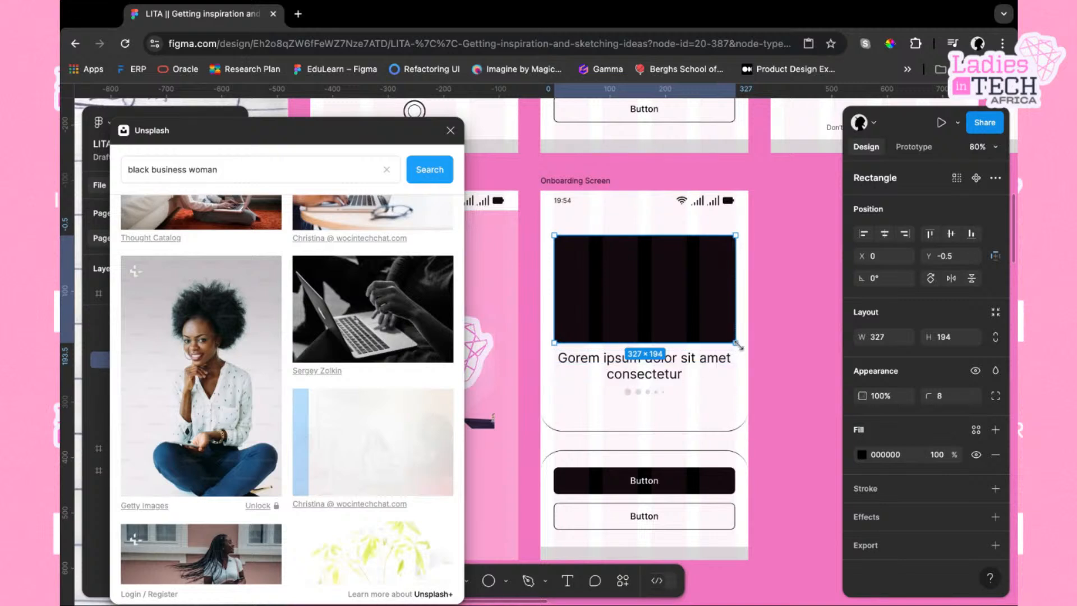
Replace the onboarding heading text with "Save money without breaking the bank"
left_click(667, 364)
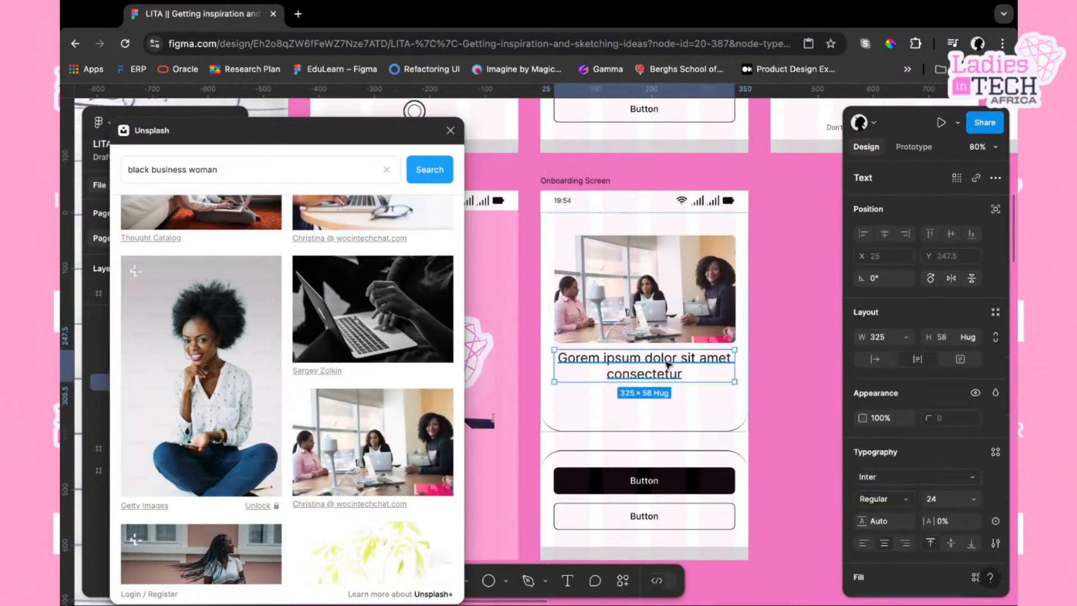
double_click(648, 369)
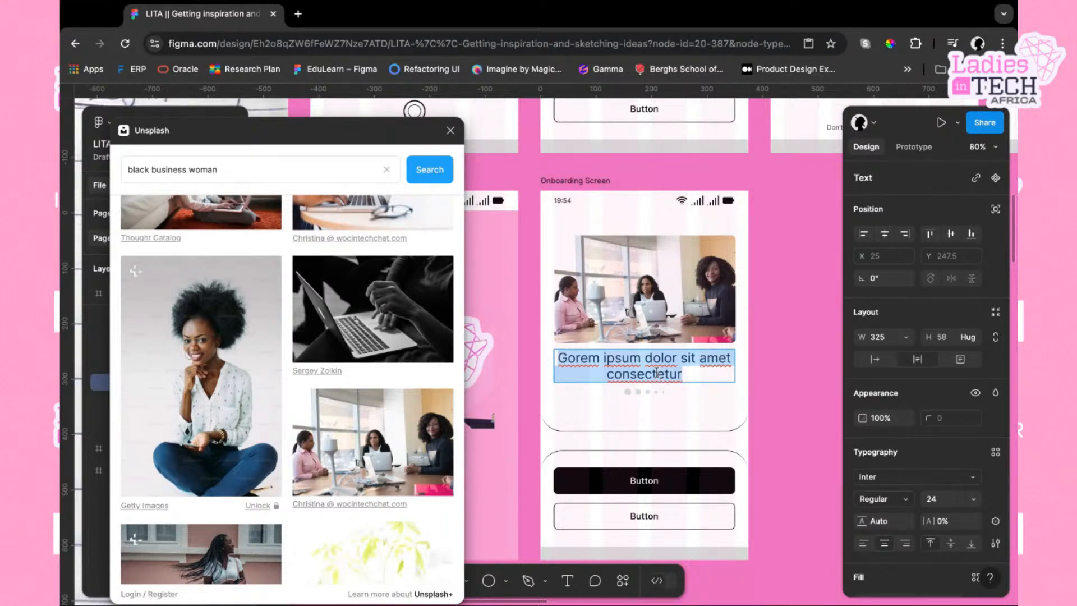
type("Sa")
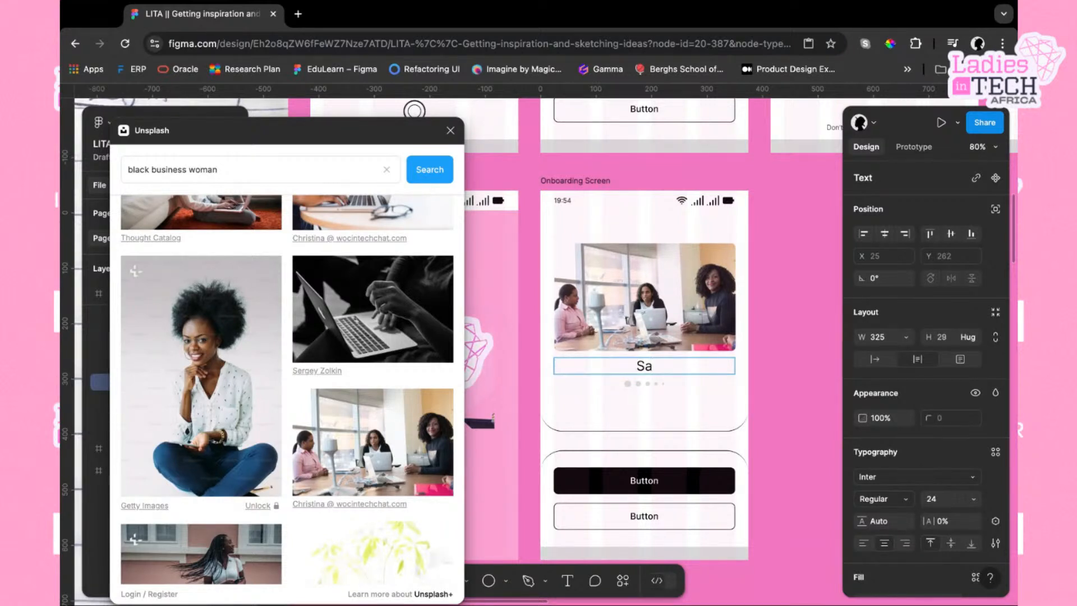
type("ve money")
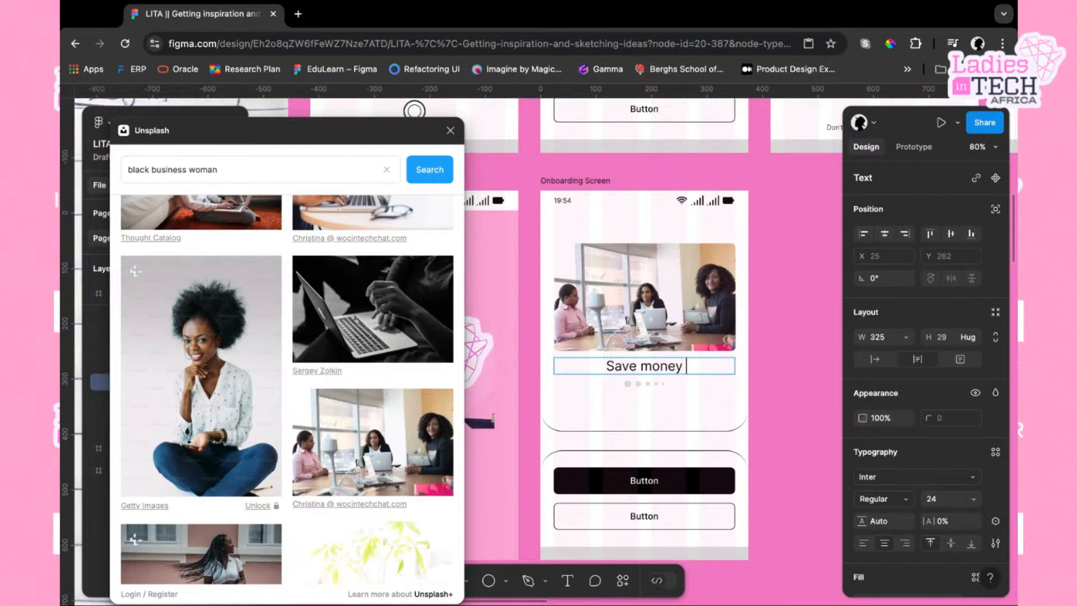
type(" without")
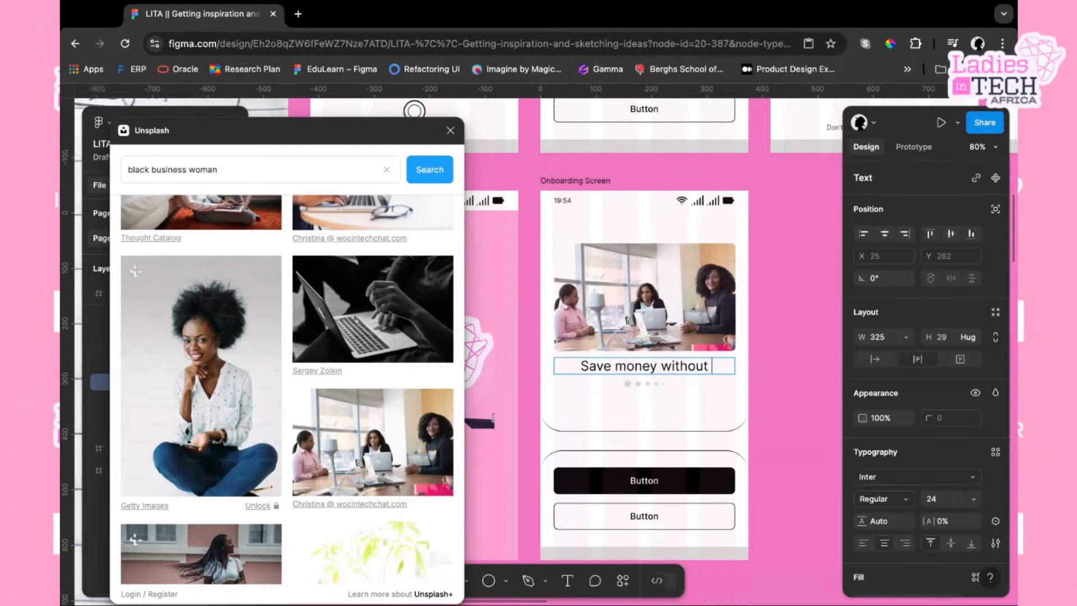
type("break")
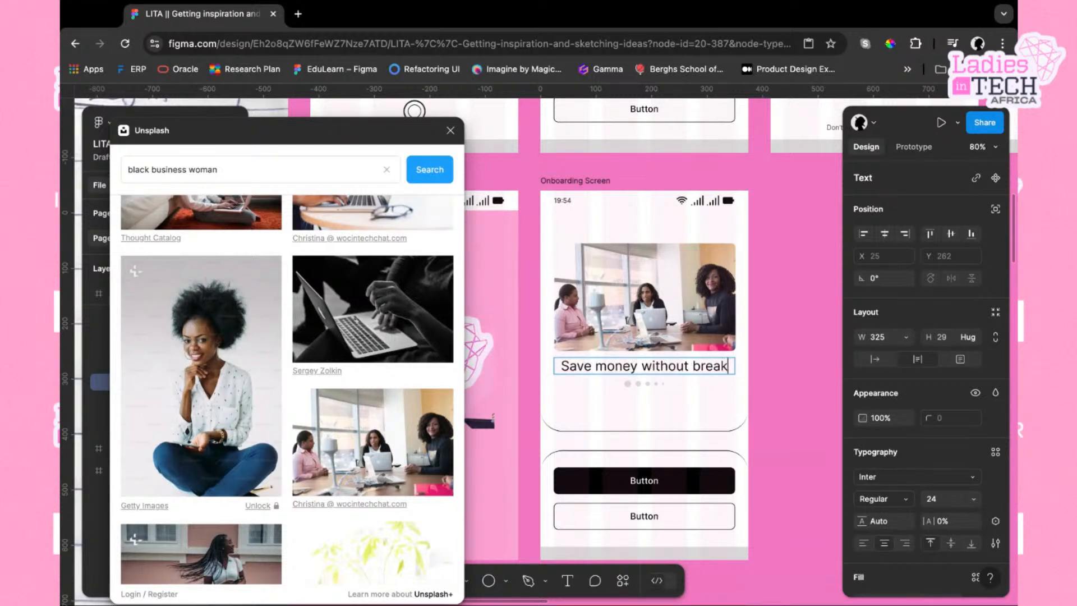
type("ing the bank")
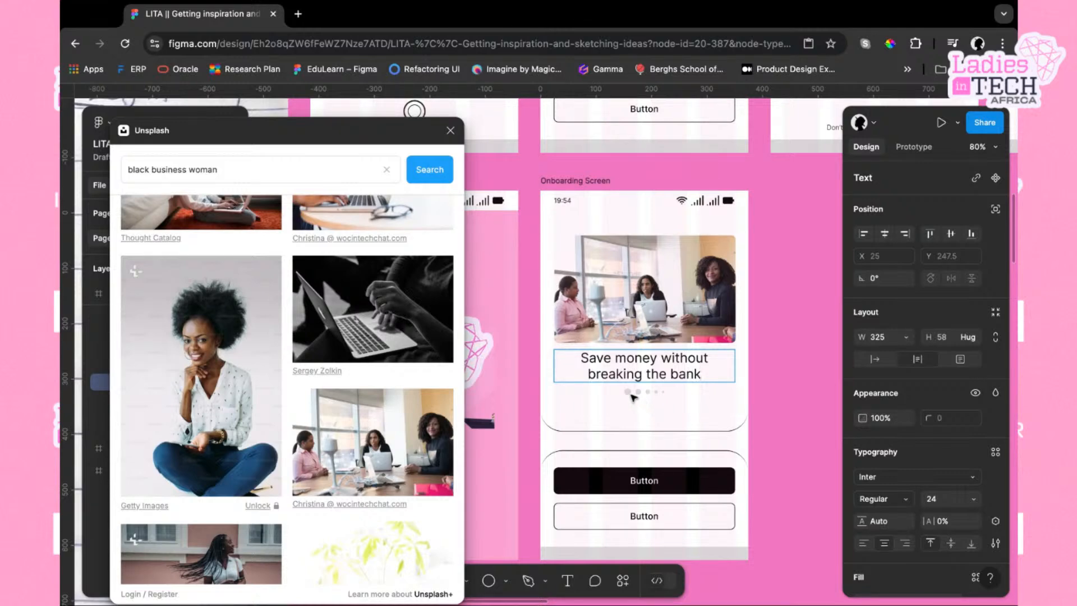
Color the first pagination dot below the heading with the pink swatch from the page colors
left_click(633, 395)
double_click(631, 393)
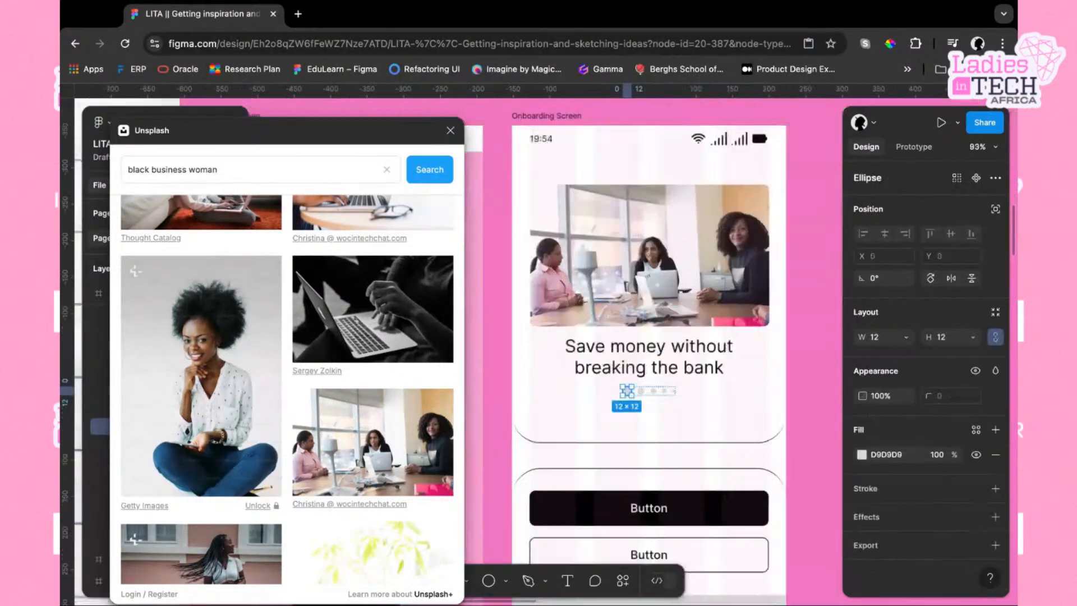
scroll(633, 395, "up", 5)
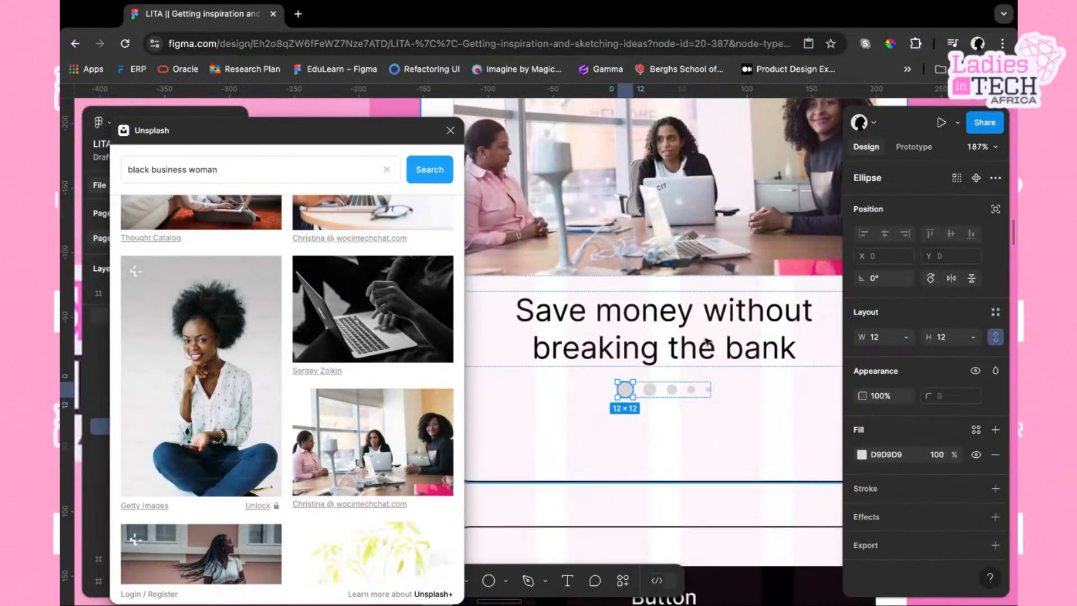
left_click(862, 455)
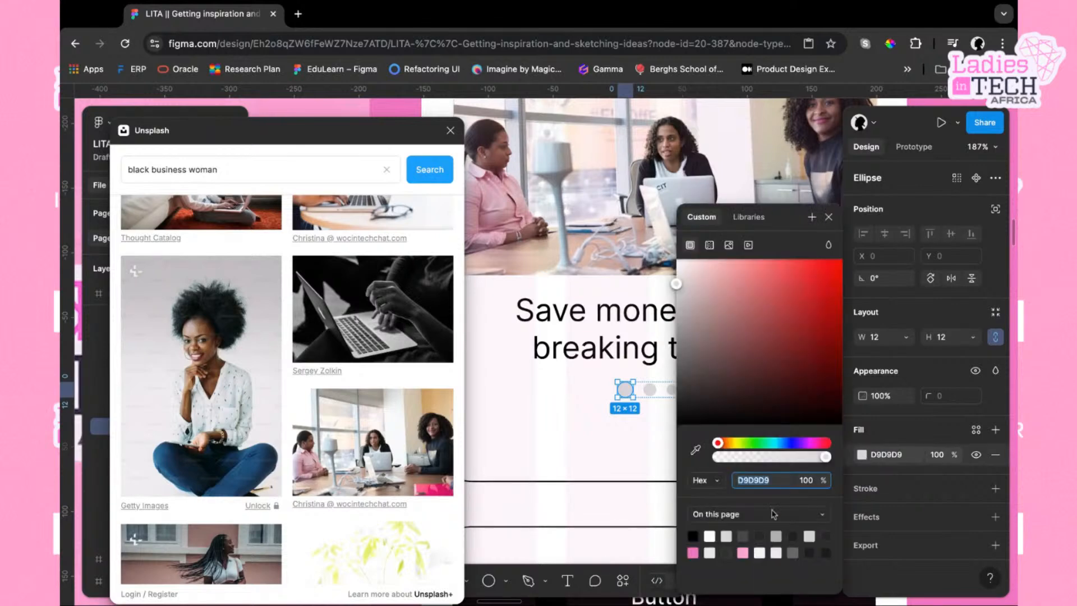
left_click(693, 552)
left_click(623, 464)
scroll(620, 462, "down", 3)
scroll(620, 462, "down", 3)
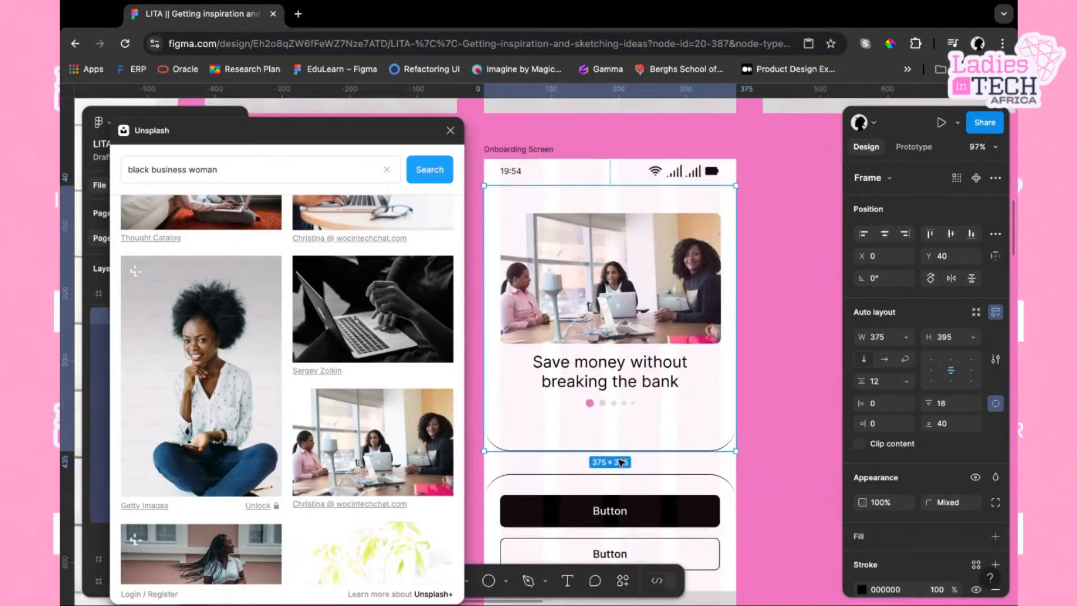
scroll(704, 404, "down", 3)
scroll(704, 404, "left", 2)
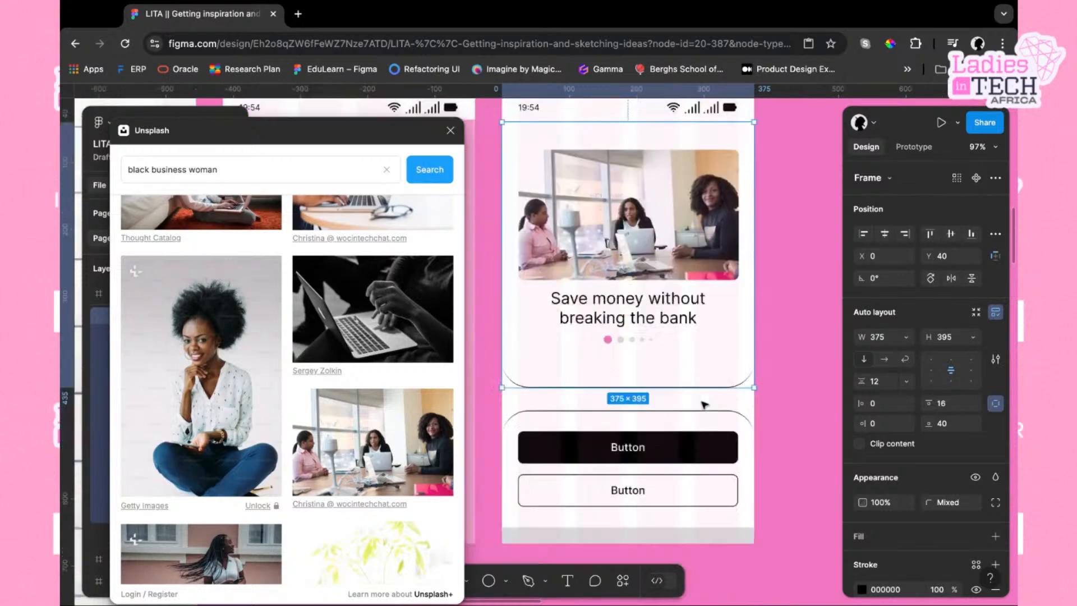
left_click(720, 428)
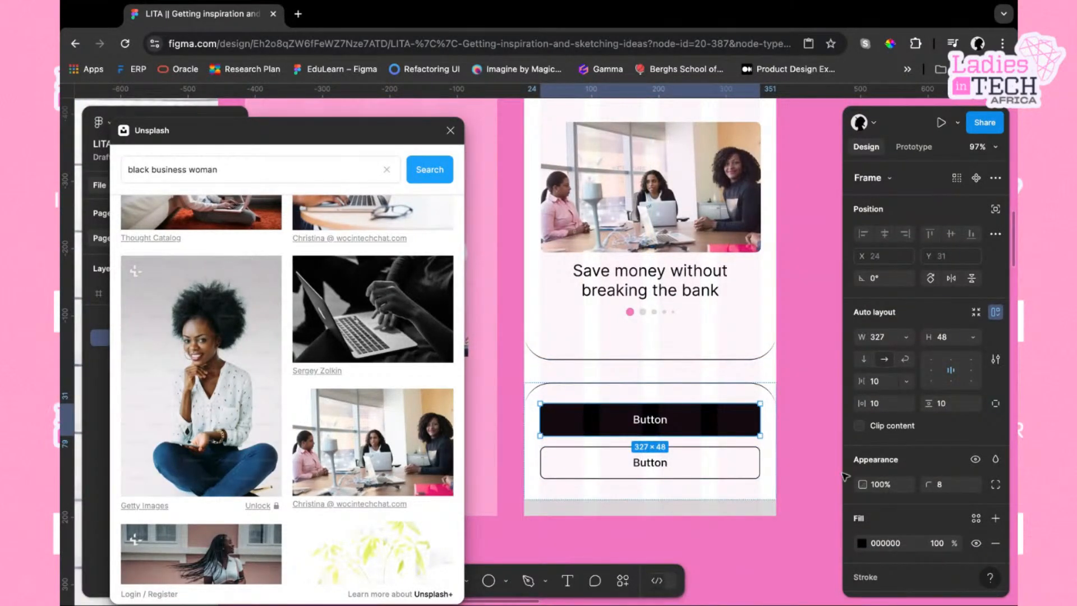
left_click(742, 471)
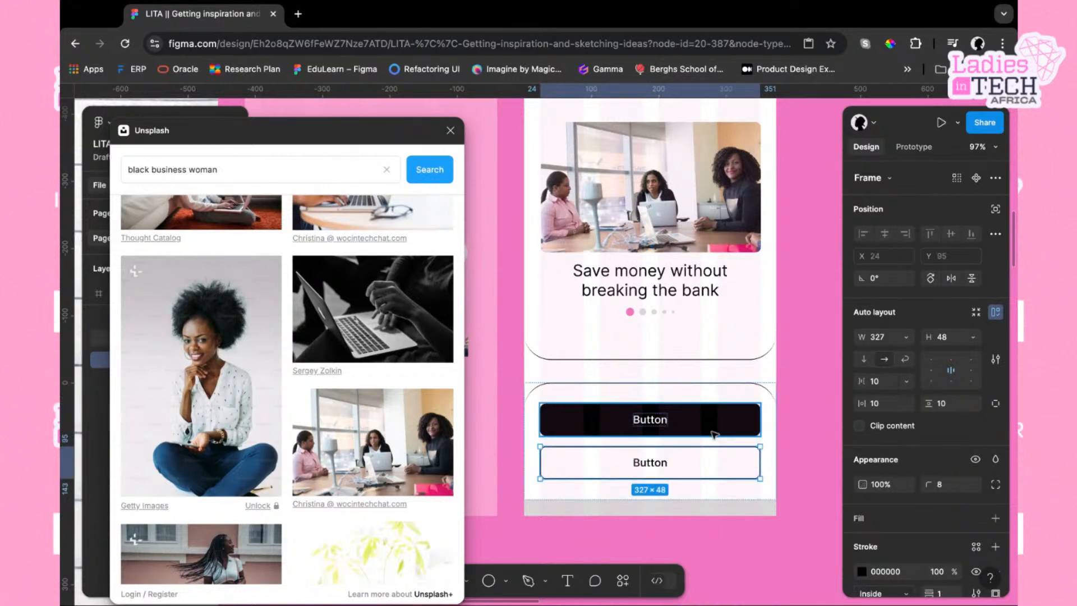
Set the outlined second button's stroke to the pink F177C0 page swatch
left_click(862, 572)
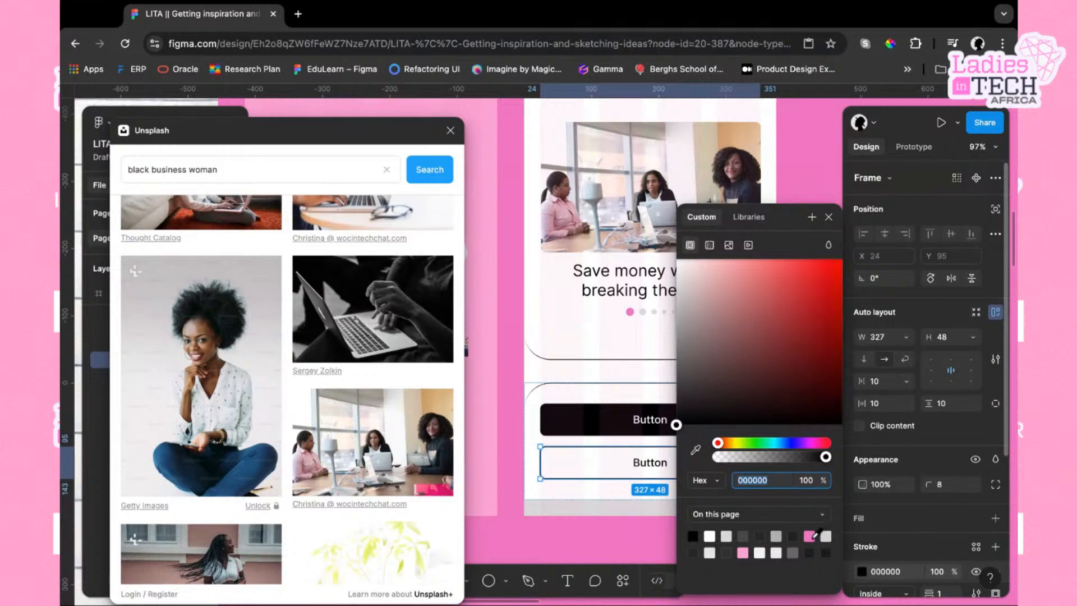
left_click(810, 536)
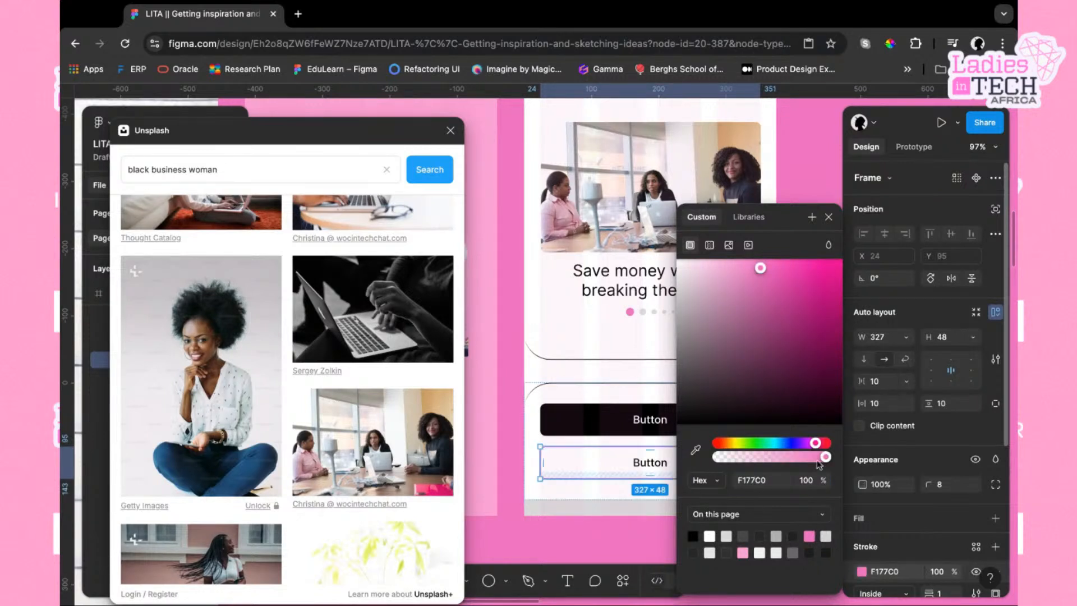
left_click(829, 217)
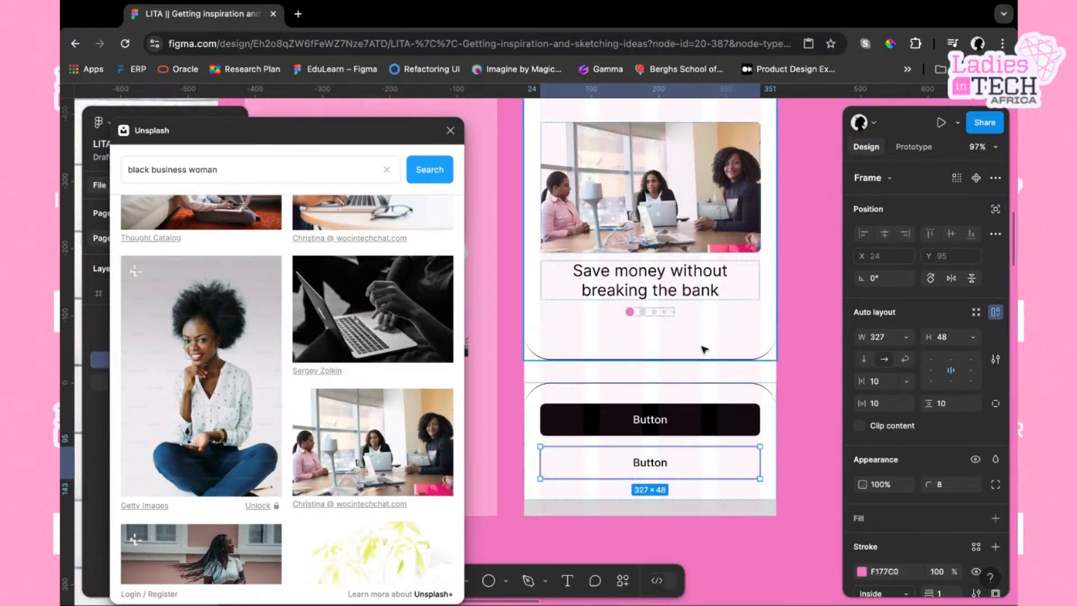
Fill the first, black button with pink FF66D9 sampled by eyedropper from the Ladies in Tech logo
left_click(714, 425)
left_click(862, 543)
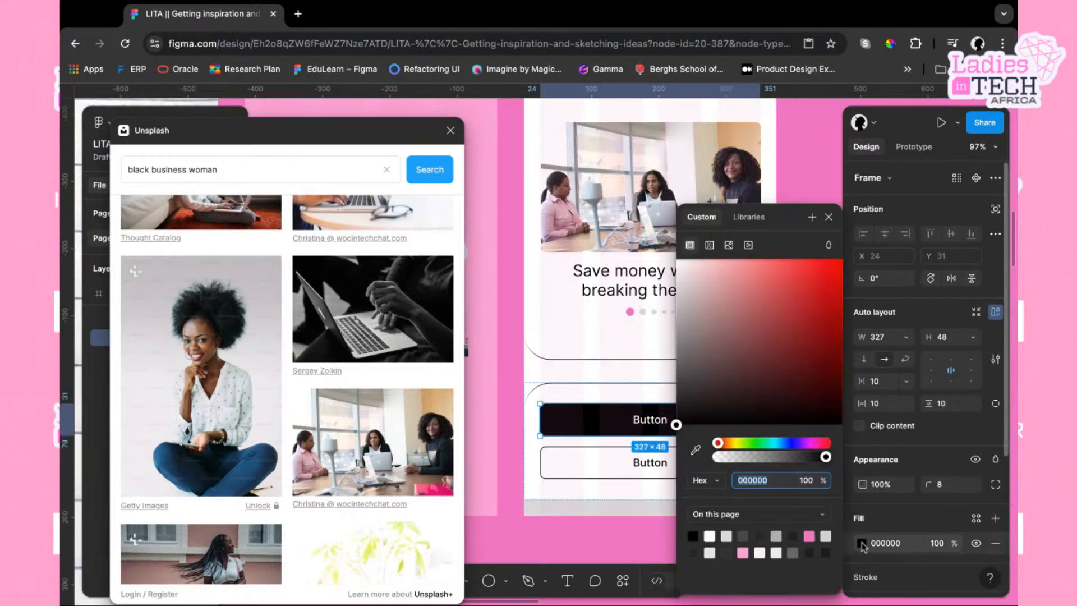
scroll(606, 380, "left", 5)
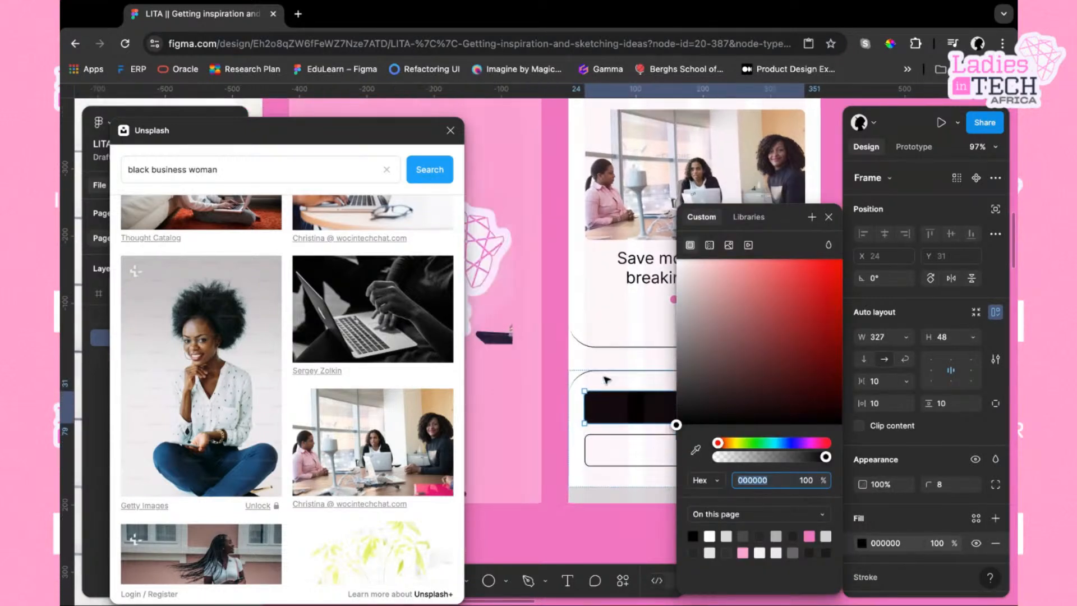
left_click(695, 449)
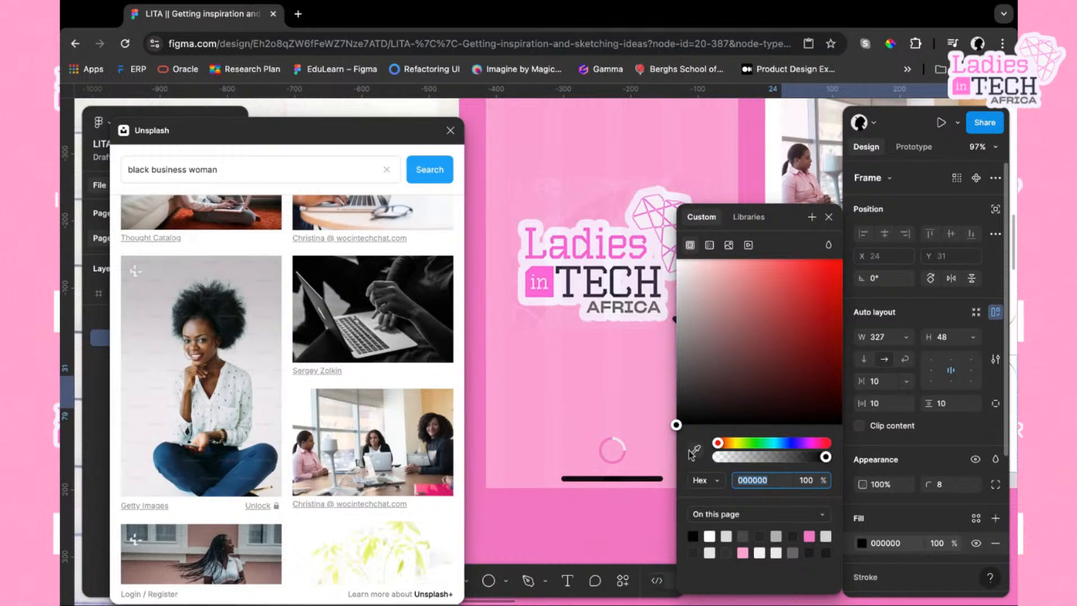
left_click(775, 151)
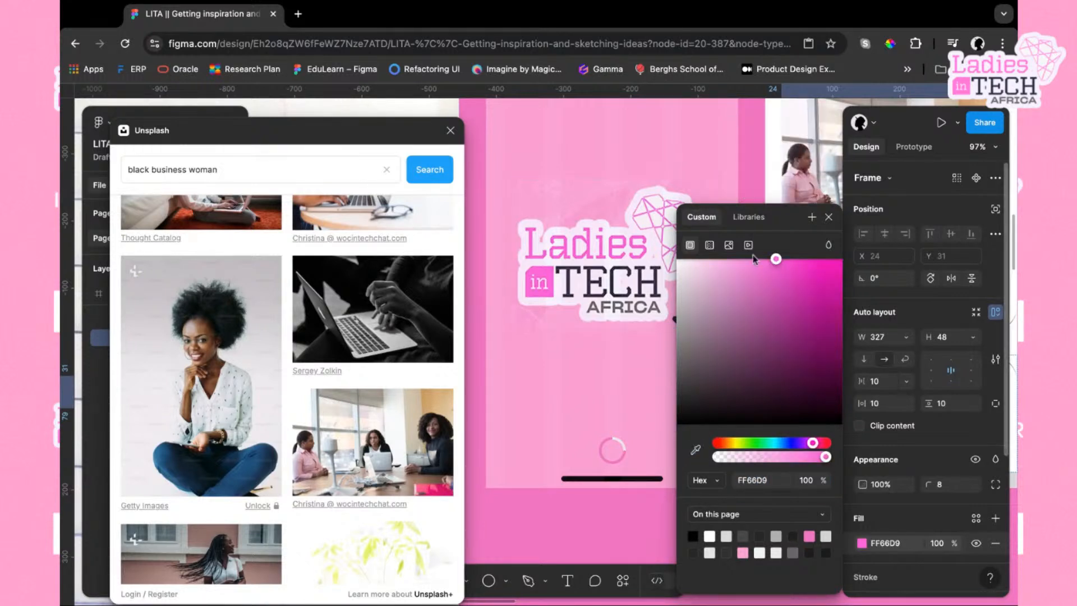
key("Escape")
scroll(832, 223, "right", 6)
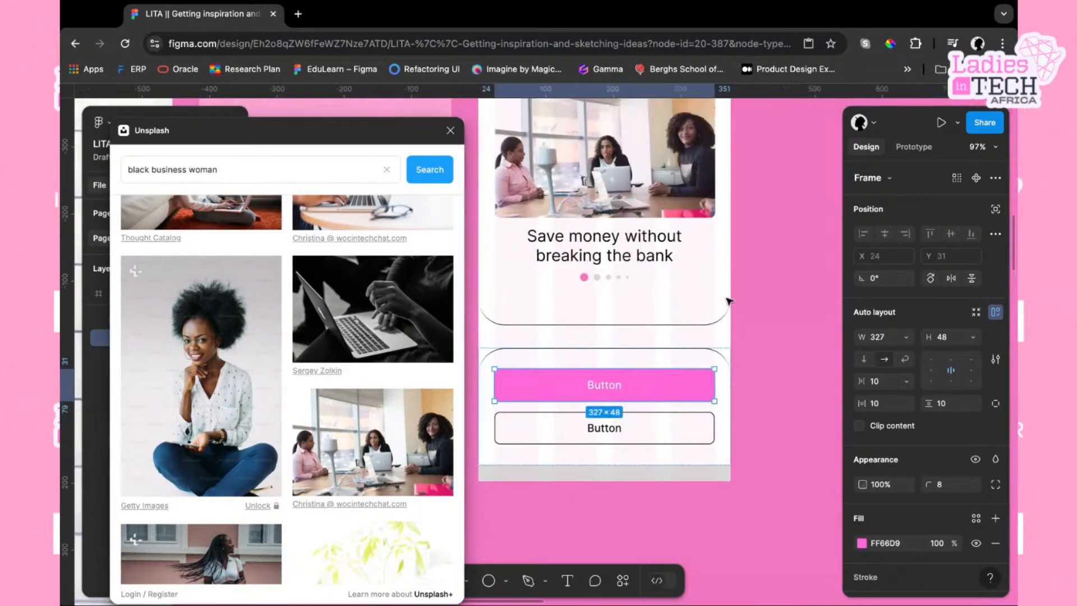
Change the pink button's label to "Get Started" and set its text color to a white swatch
double_click(608, 387)
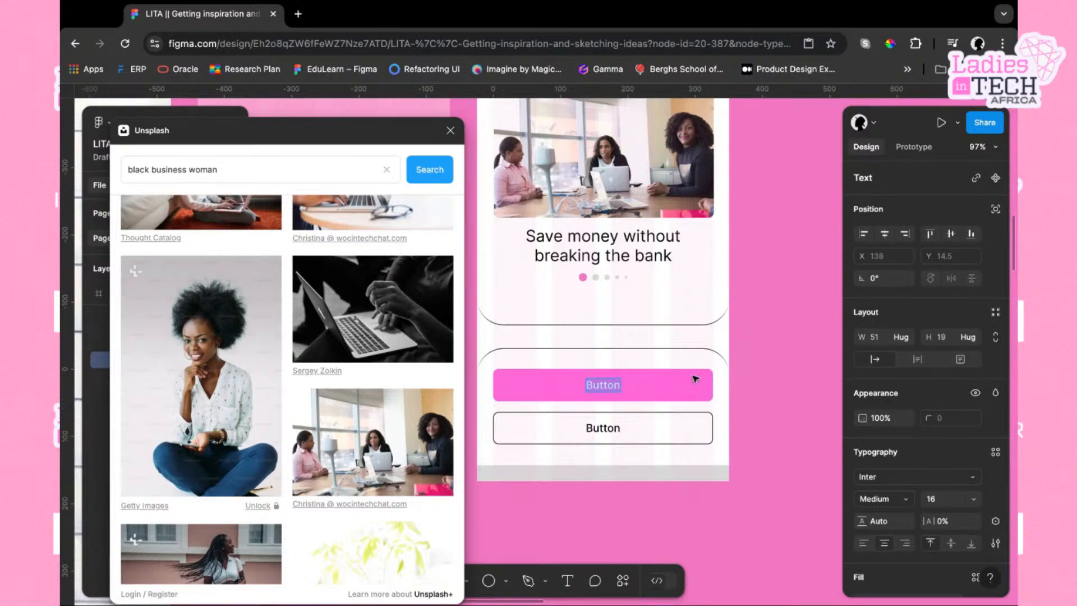
type("Get Started")
key("Escape")
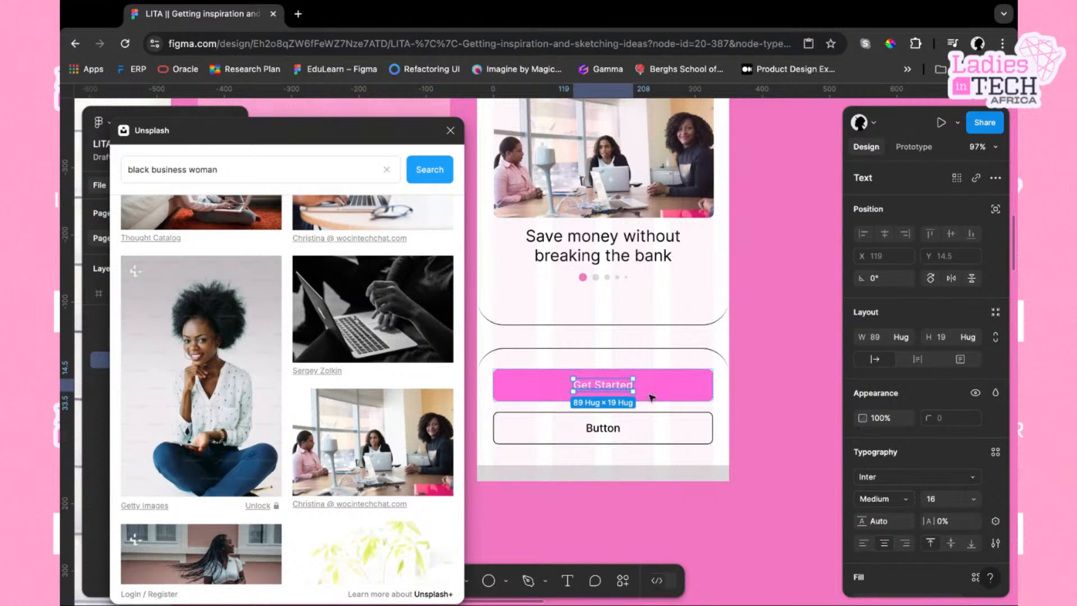
scroll(909, 522, "down", 3)
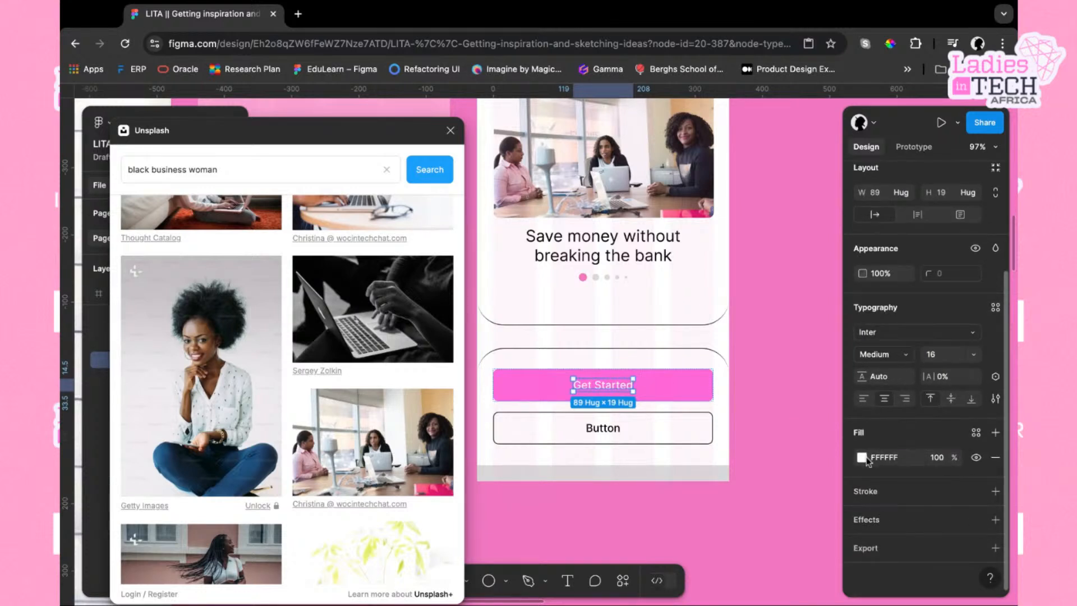
left_click(861, 457)
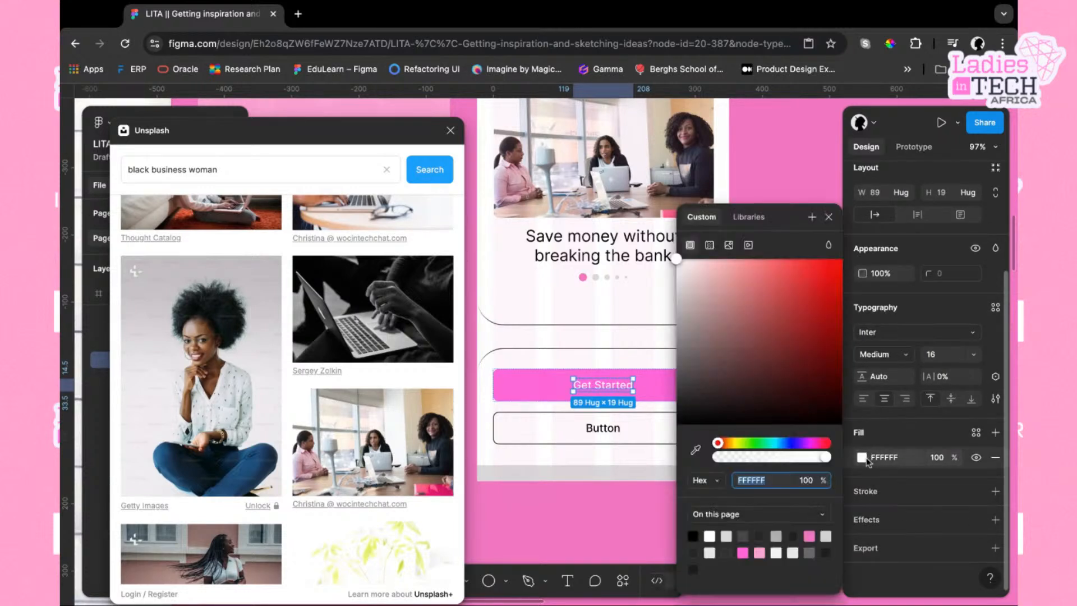
left_click(794, 535)
Change the second button's label to "Skip"
left_click(636, 437)
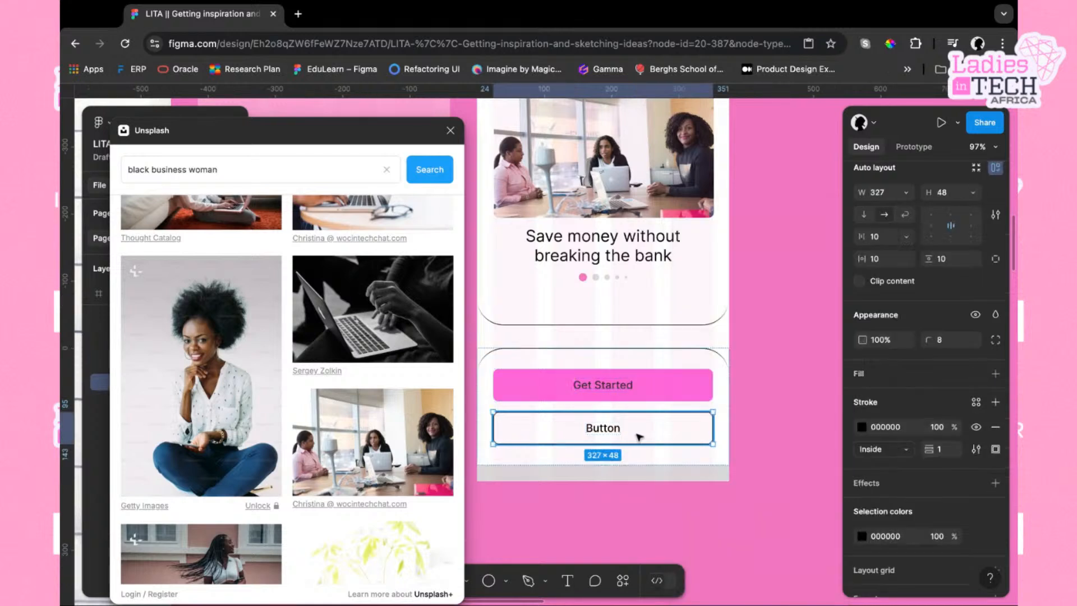
double_click(610, 432)
double_click(611, 432)
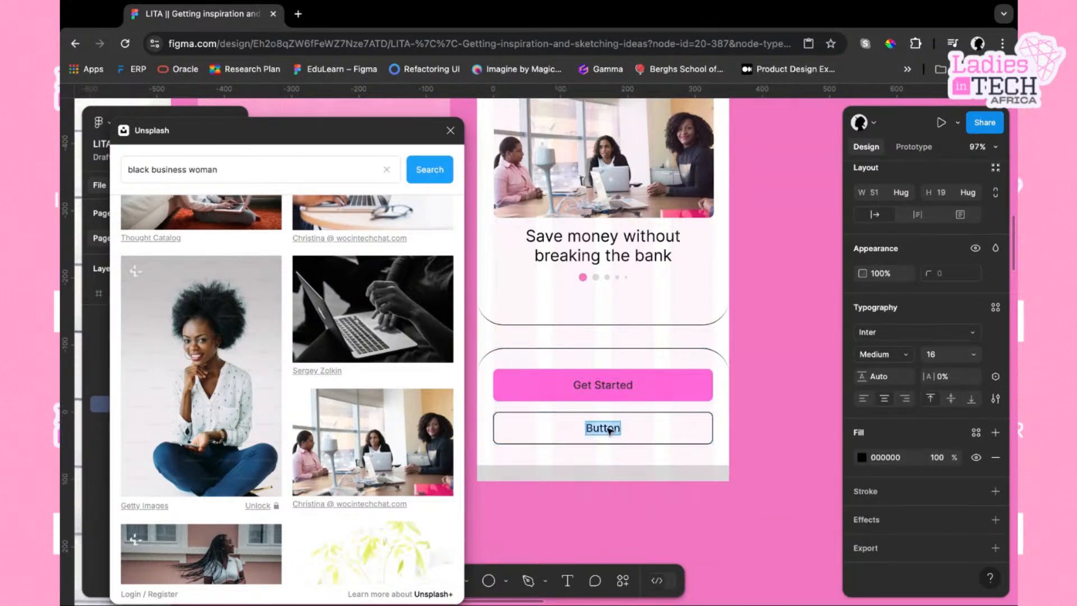
type("Skip")
key("Escape")
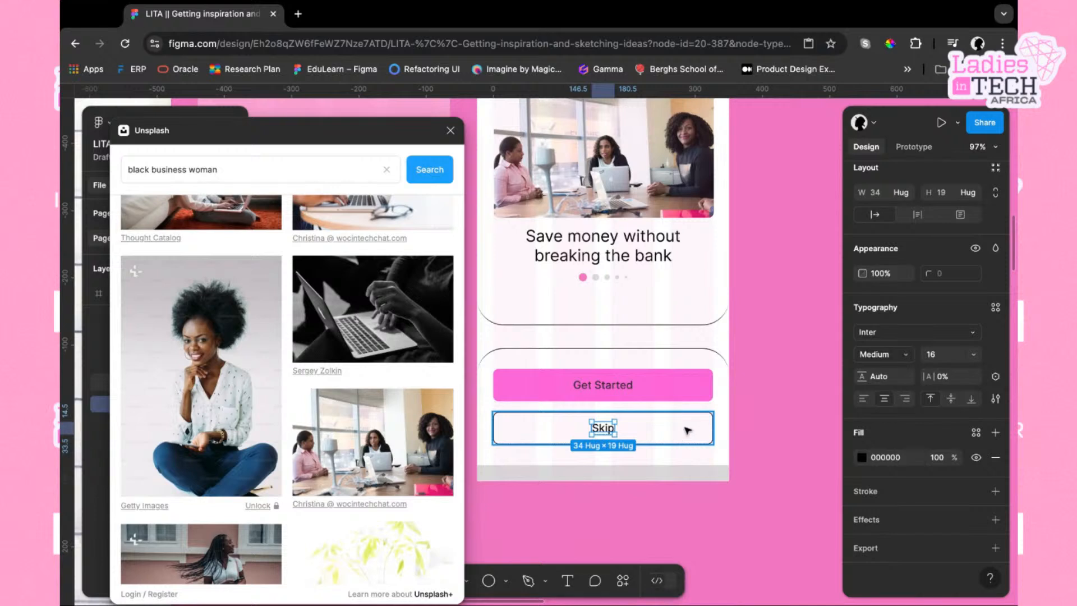
key("Escape")
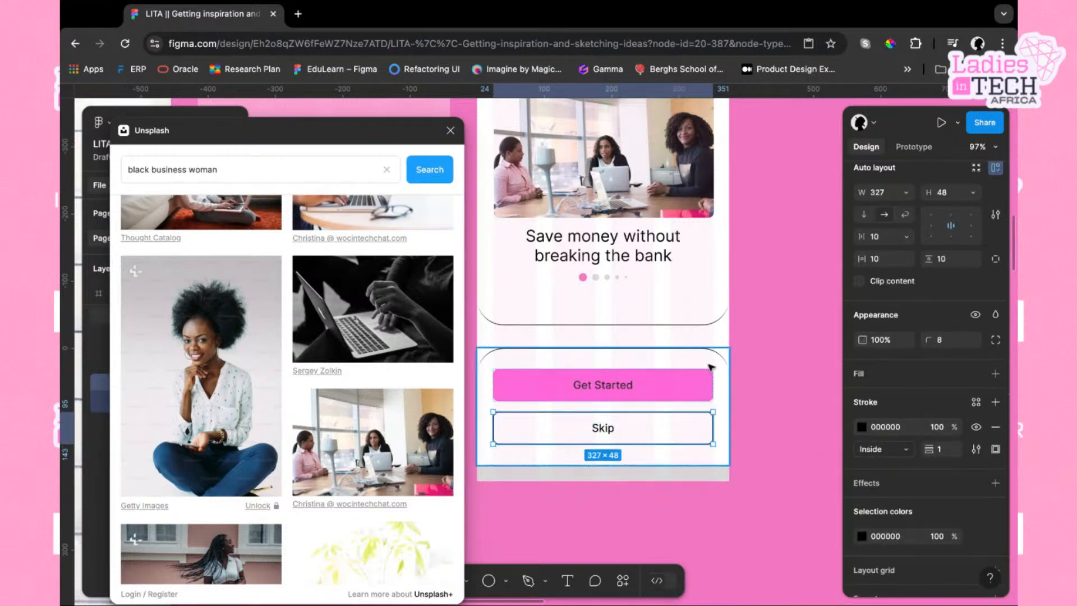
Color the Skip button's outline and its label text with the pink FF66D9 swatch
left_click(862, 427)
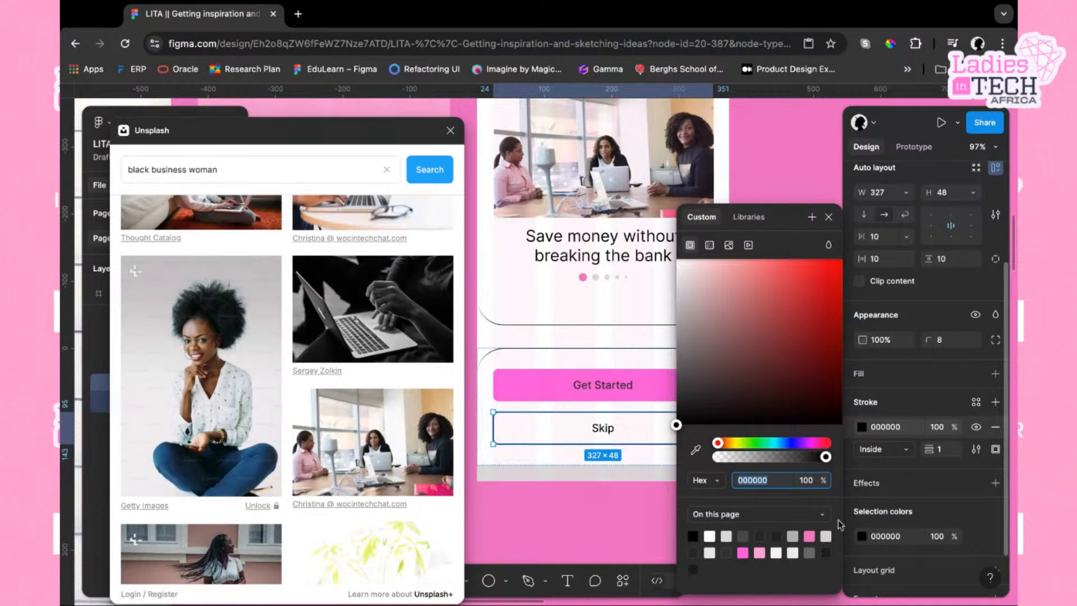
left_click(746, 553)
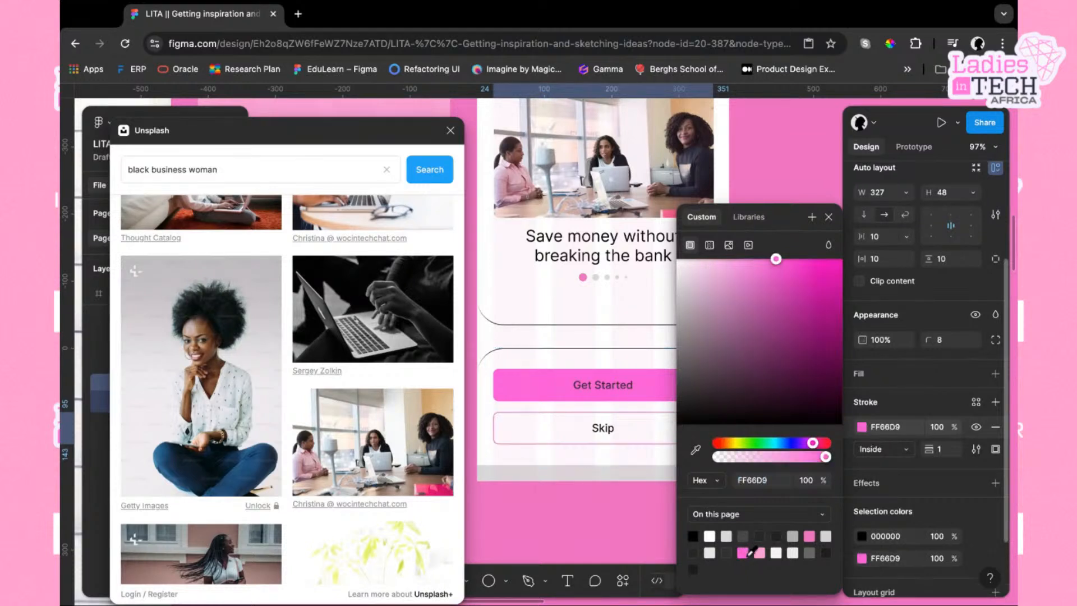
double_click(611, 429)
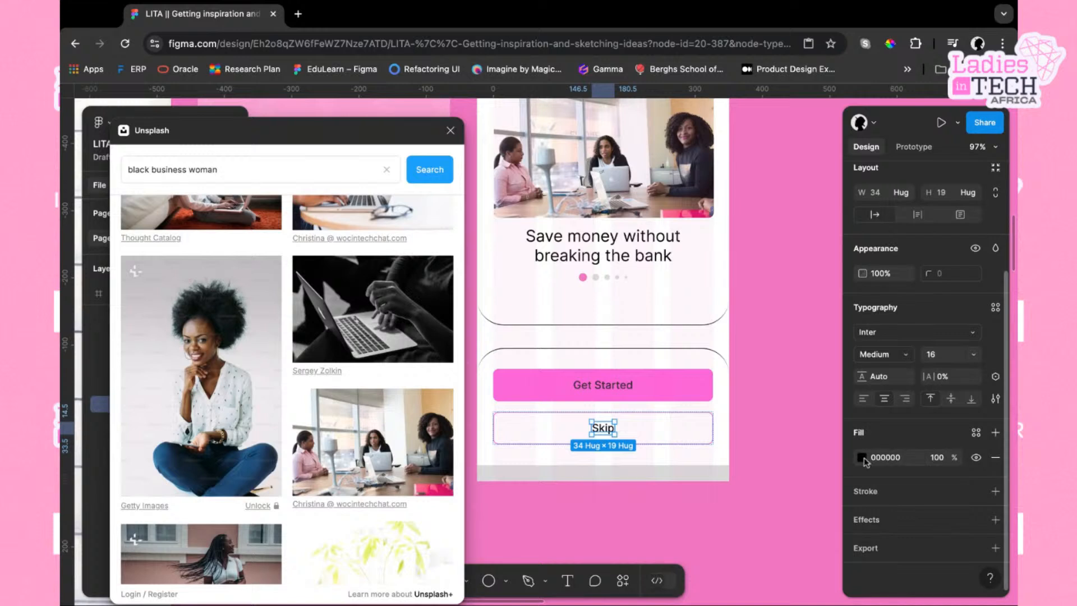
left_click(863, 458)
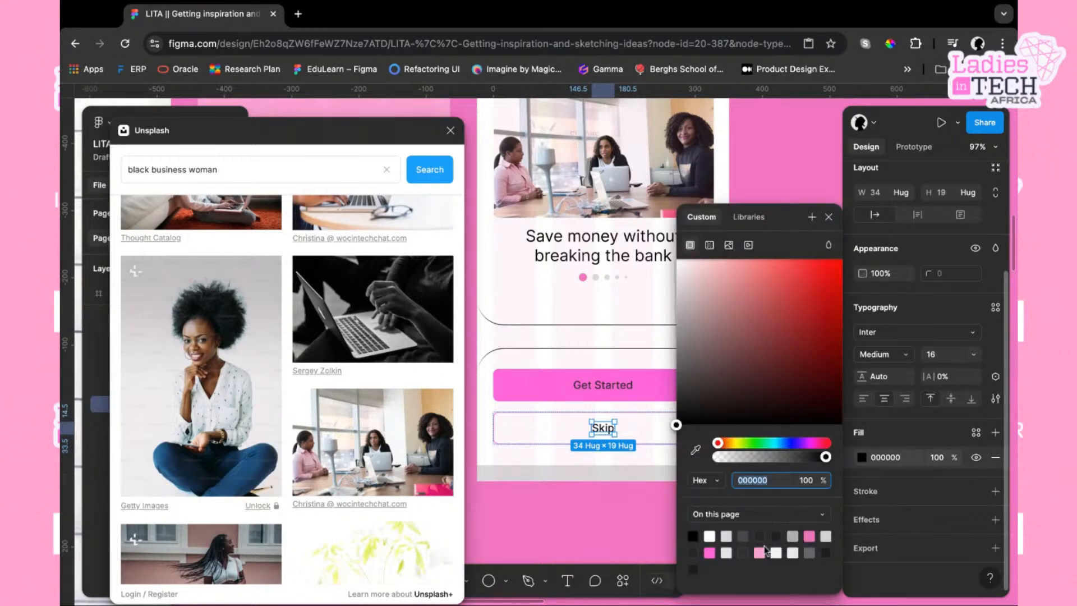
left_click(710, 552)
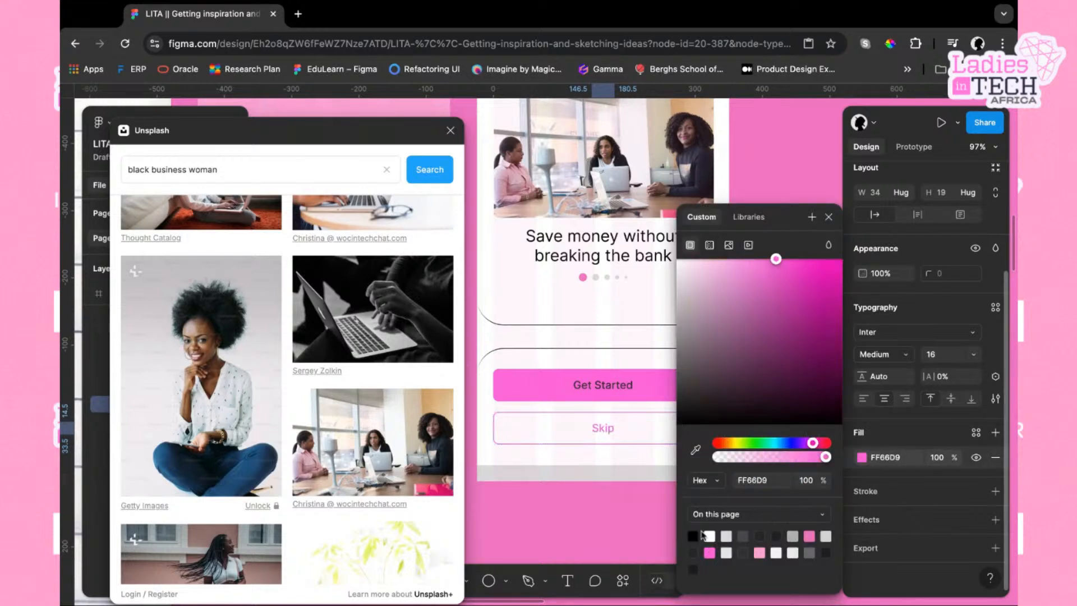
left_click(829, 217)
left_click(764, 250)
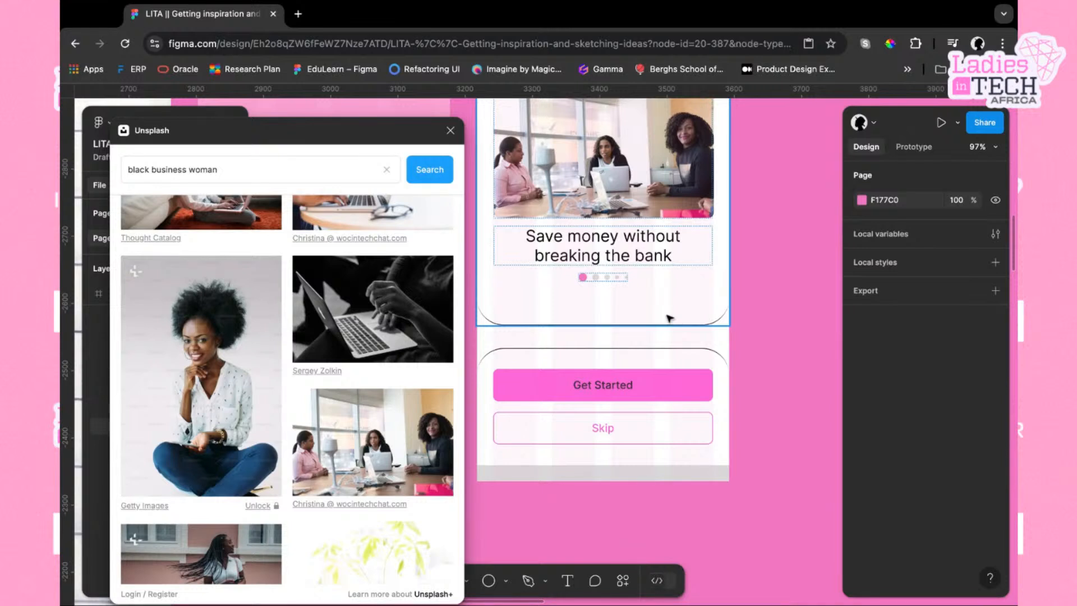
Remove the stroke from the top onboarding card and give it a white FFFFFF fill
left_click(680, 318)
scroll(879, 376, "down", 5)
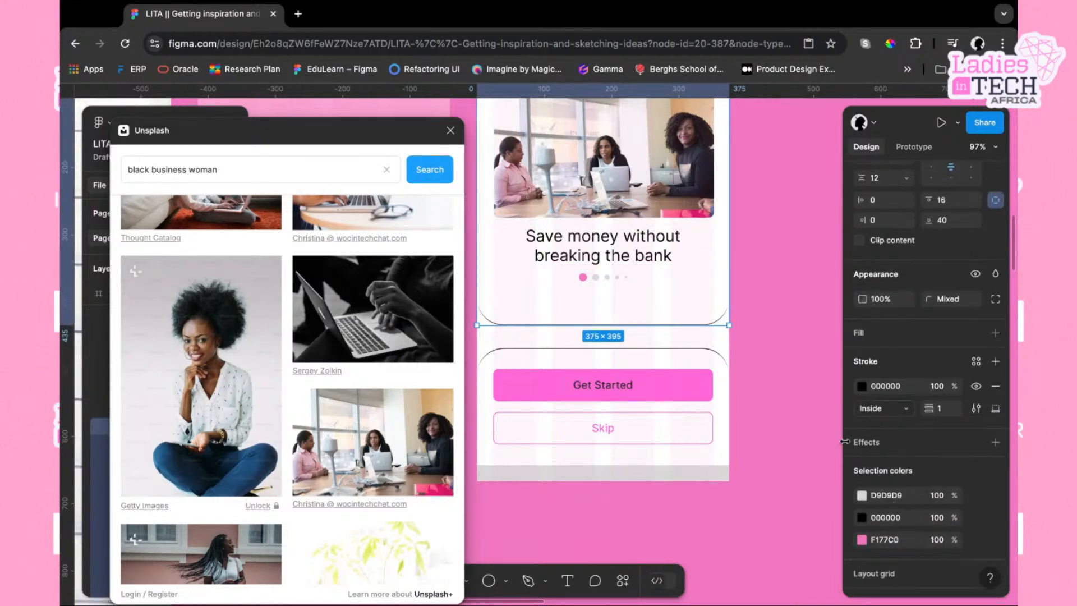
left_click(996, 386)
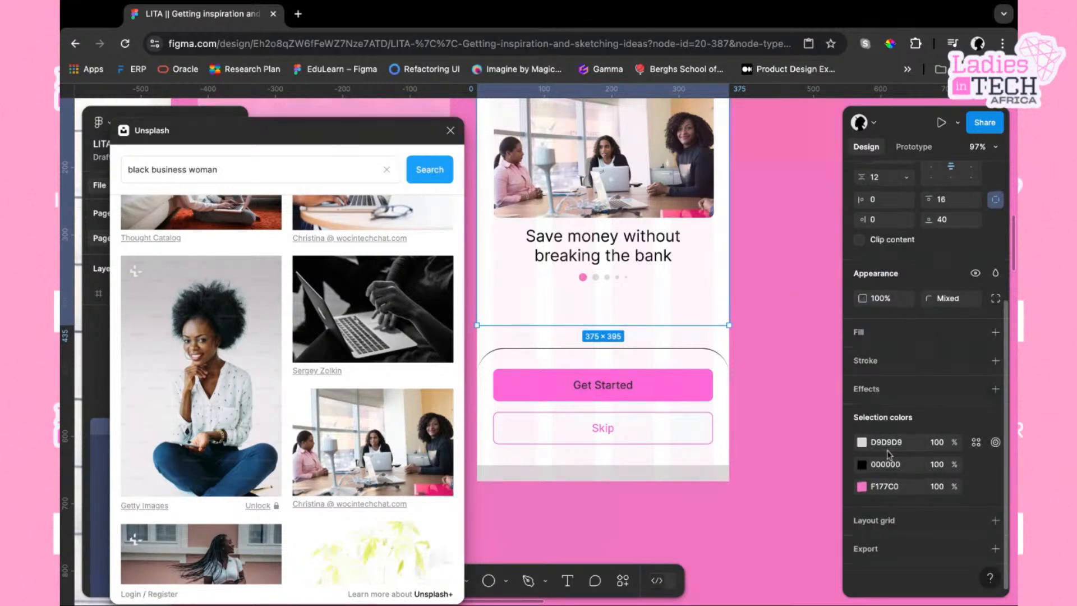
left_click(867, 333)
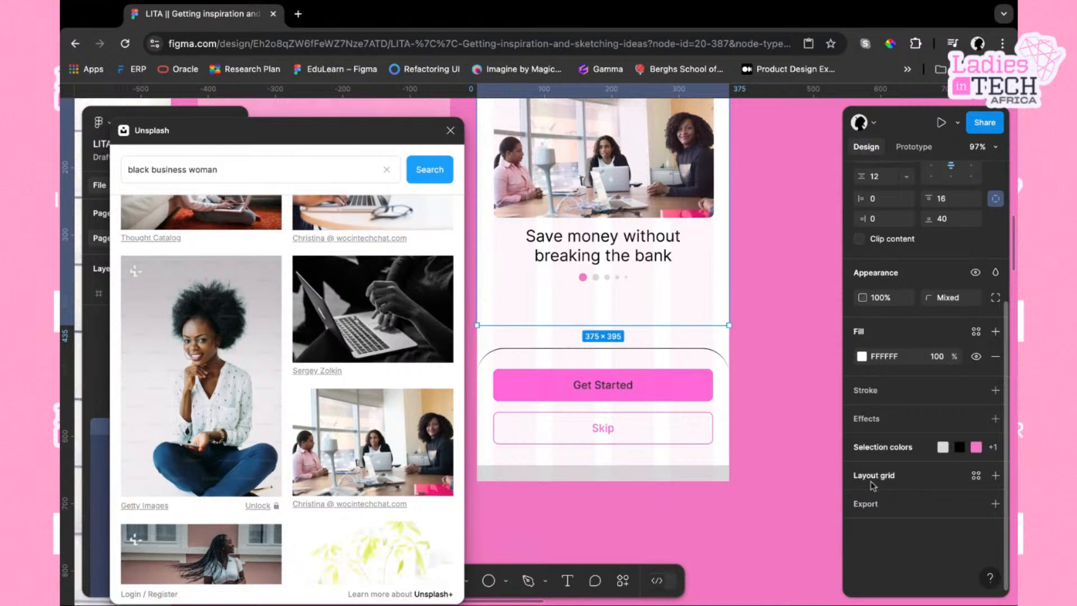
Add a drop shadow to the top card and set its Y offset to 1
left_click(870, 422)
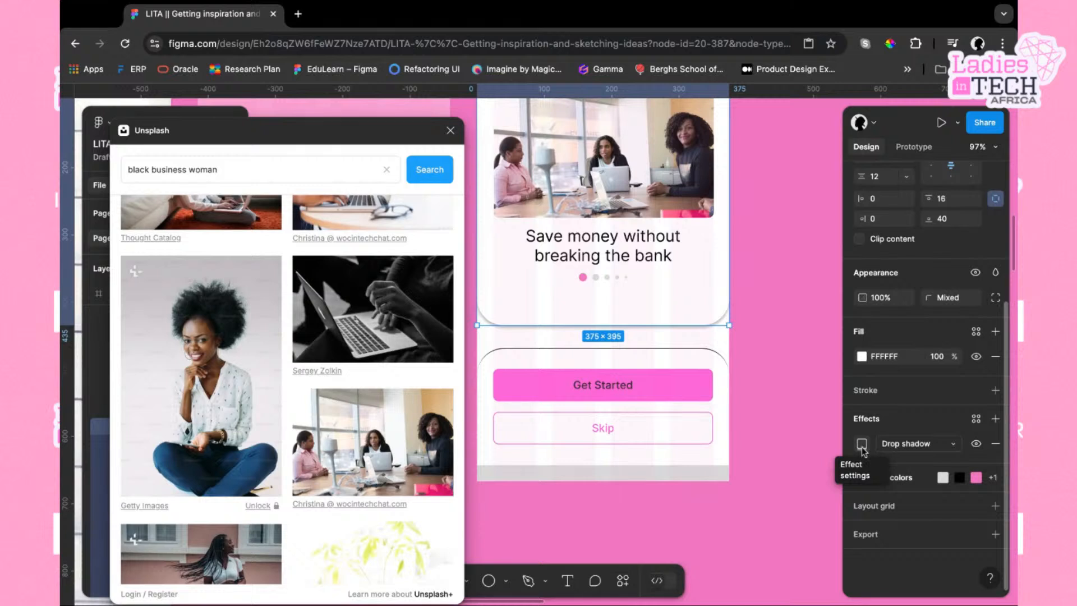
left_click(862, 445)
left_click(766, 476)
type("2")
key("Return")
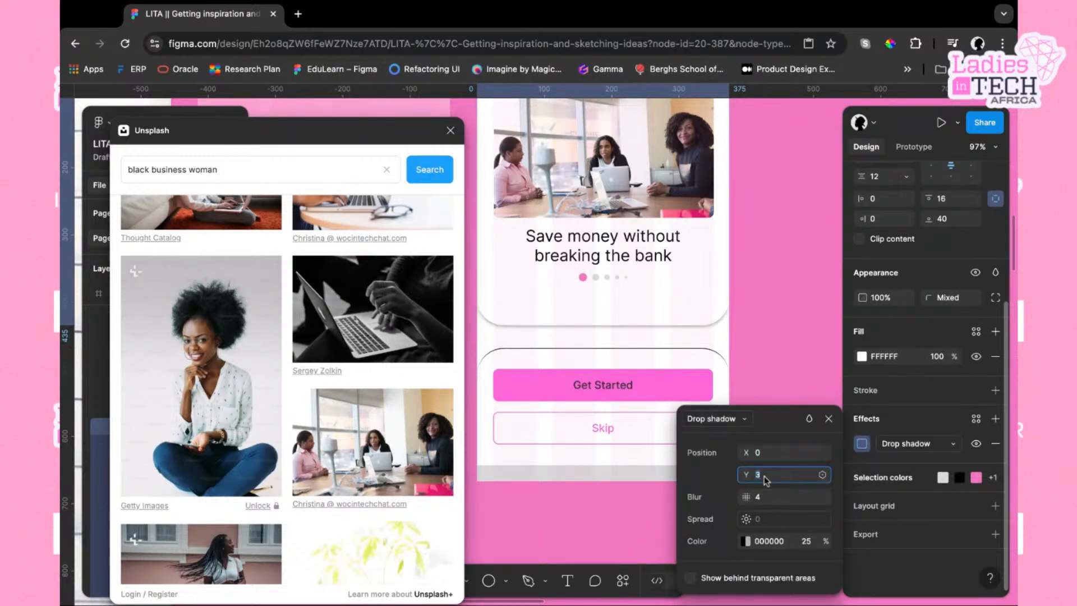
type("1")
key("Return")
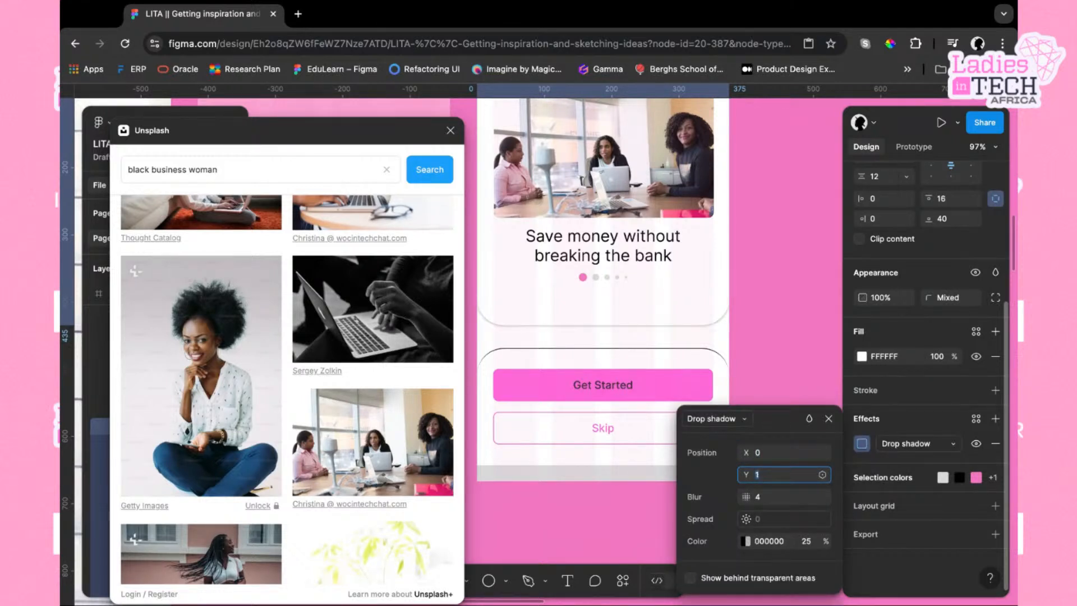
Set the card shadow's blur to 16 and lower its color opacity slightly
left_click(766, 501)
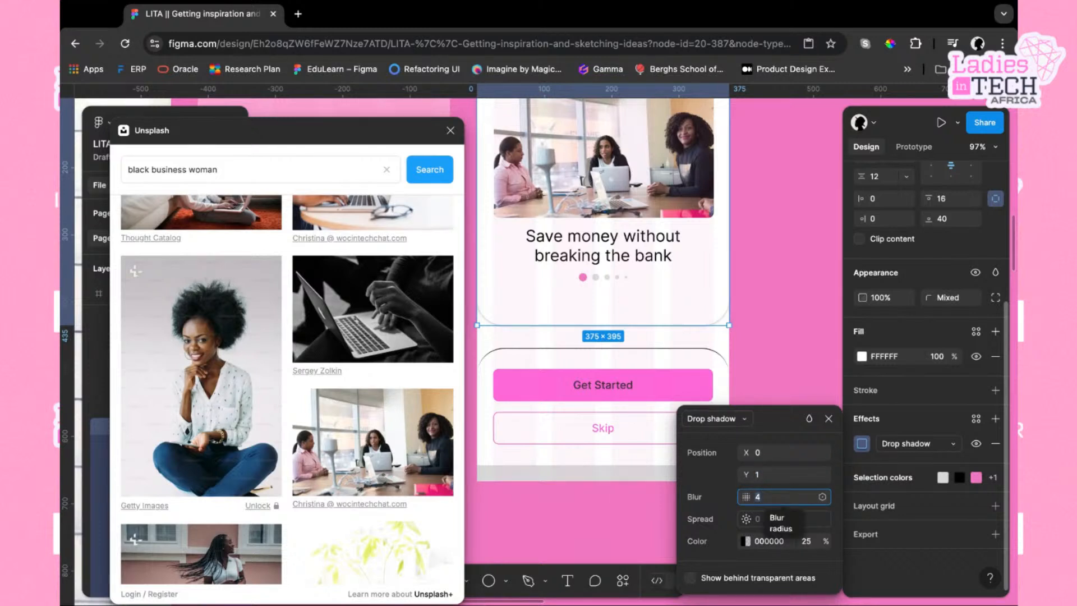
type("6")
key("Return")
key("Up")
key("Up")
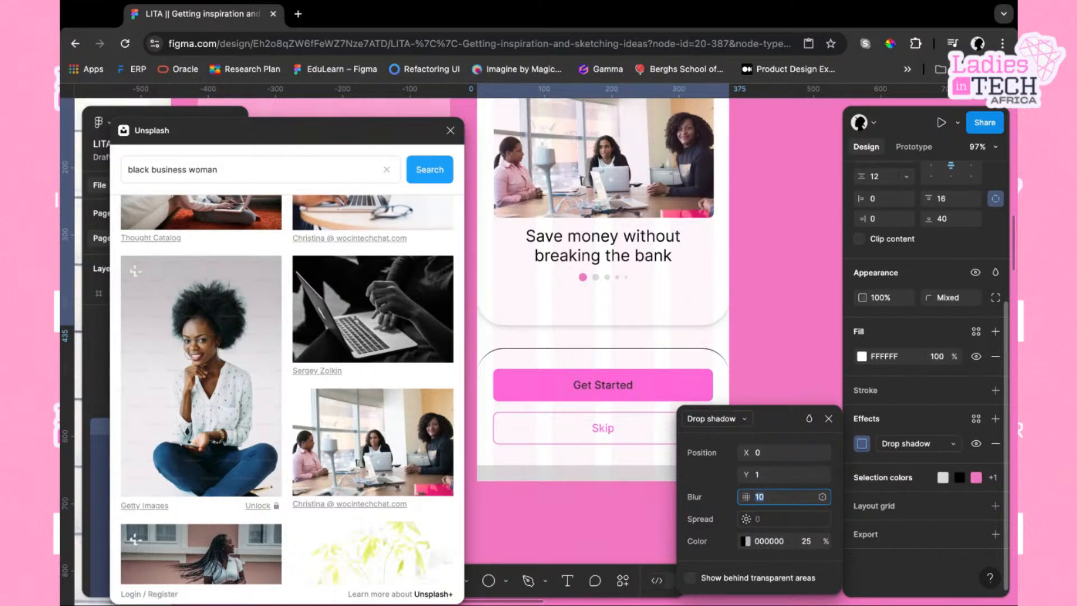
key("Up")
key("Up")
key("Up")
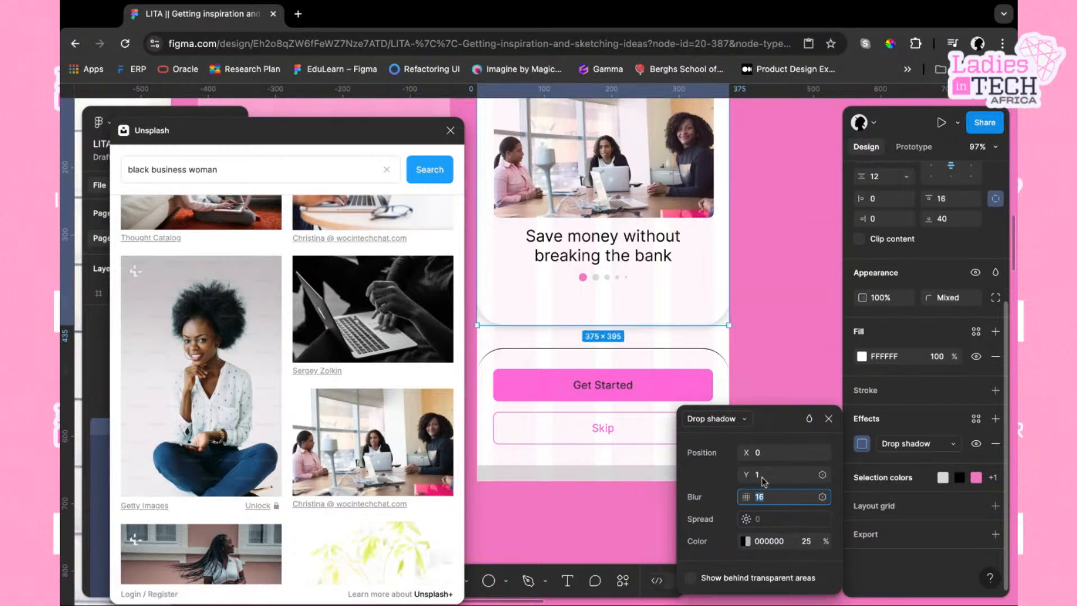
left_click(806, 541)
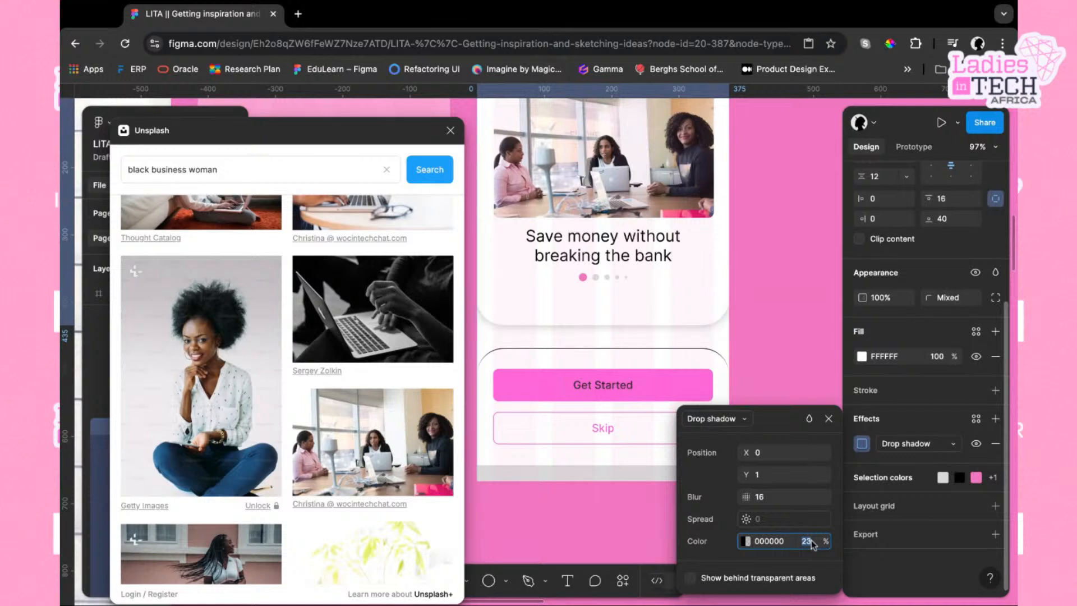
key("Down")
key("Down")
key("Down")
key("Down")
key("Down")
left_click(828, 418)
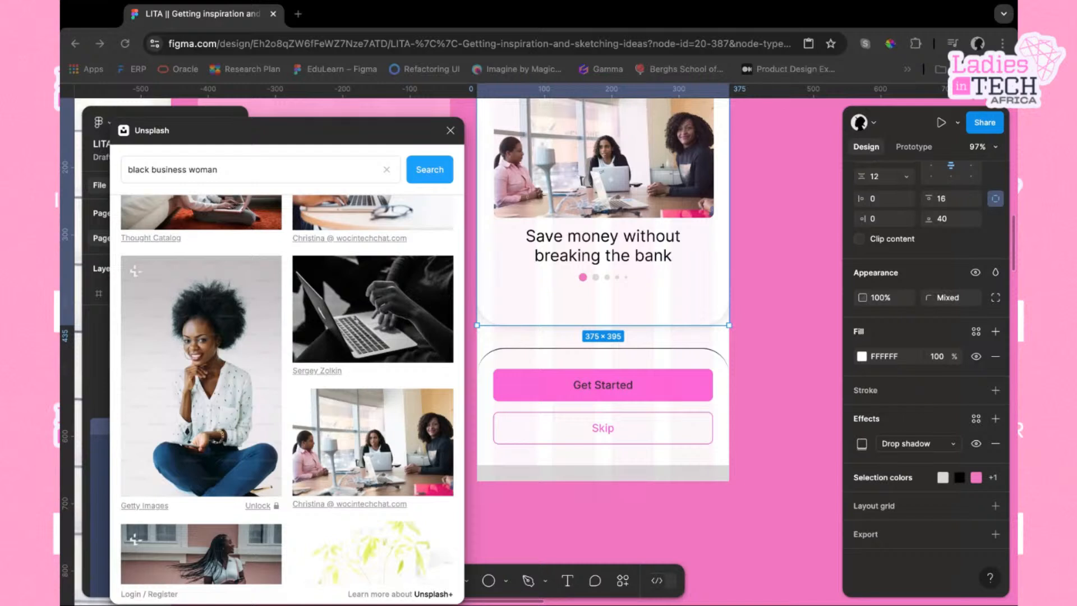
scroll(612, 414, "left", 3)
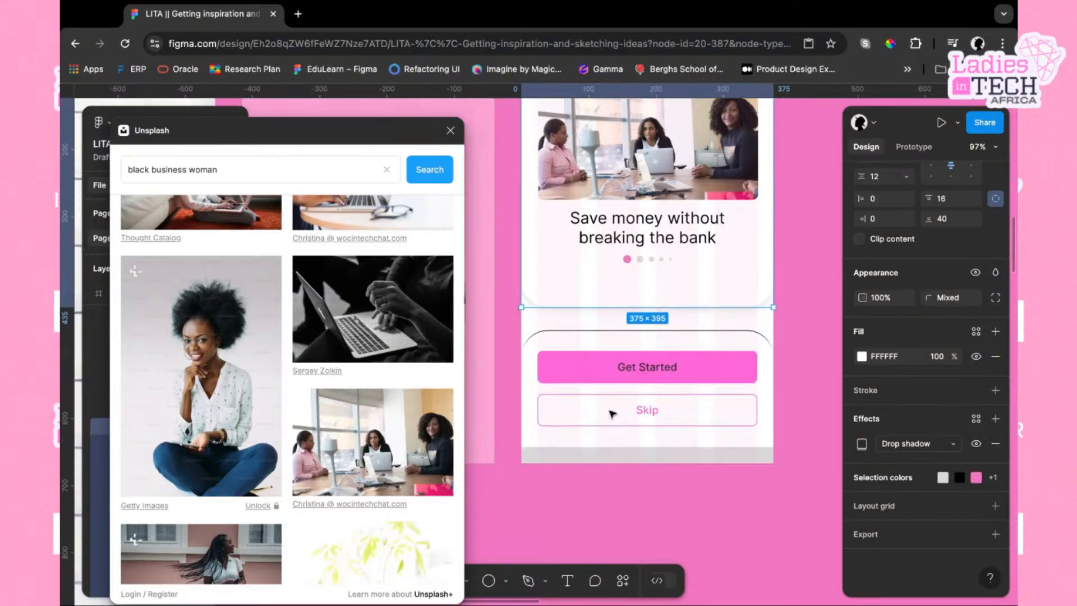
scroll(612, 413, "down", 5)
left_click(689, 373)
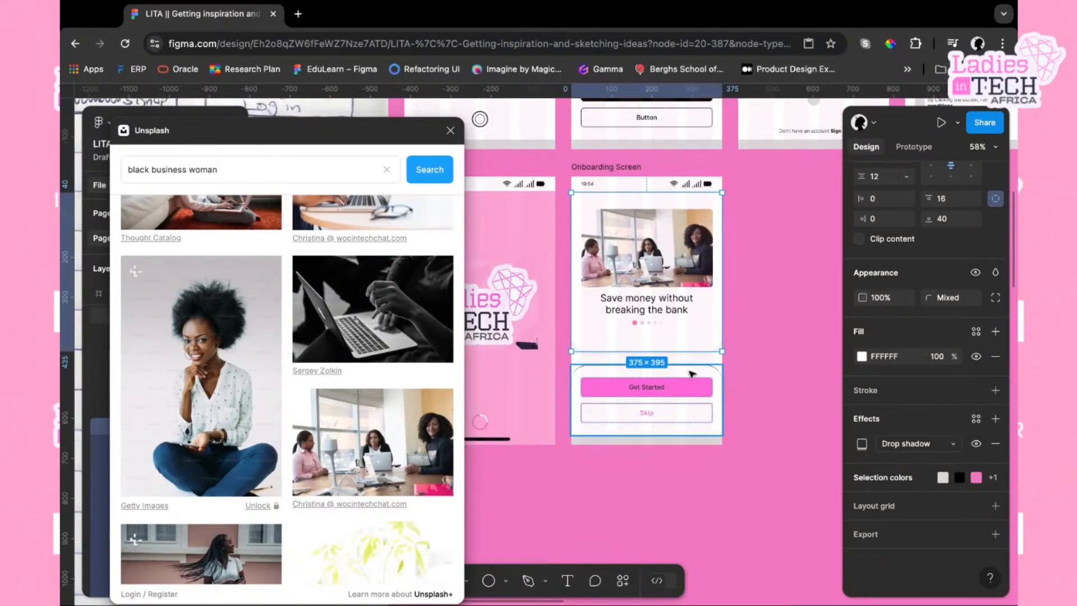
Open the top onboarding card's drop shadow settings to review them
left_click(706, 342)
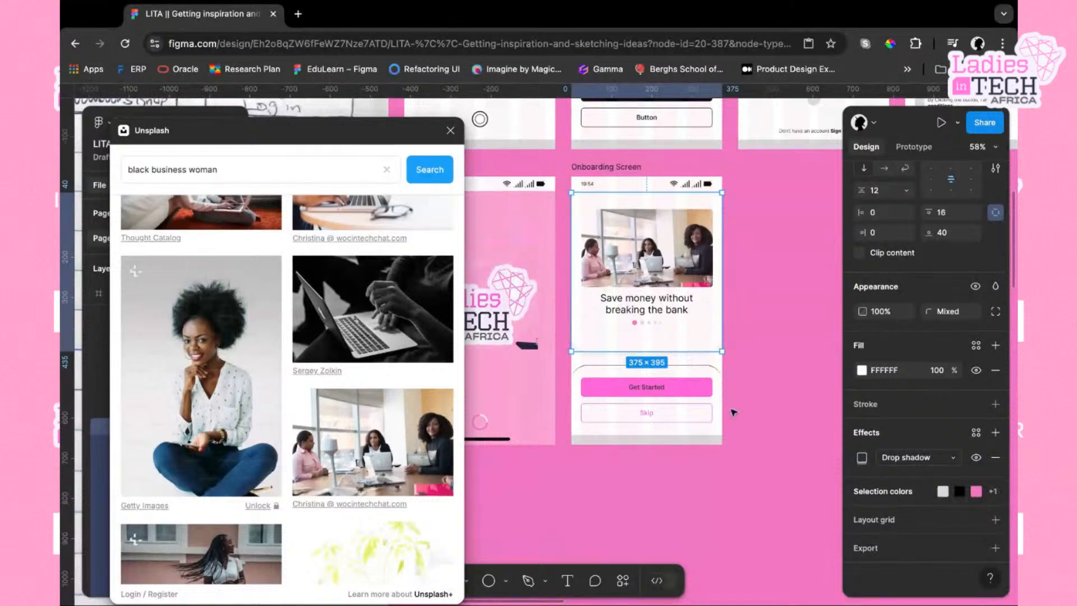
left_click(848, 463)
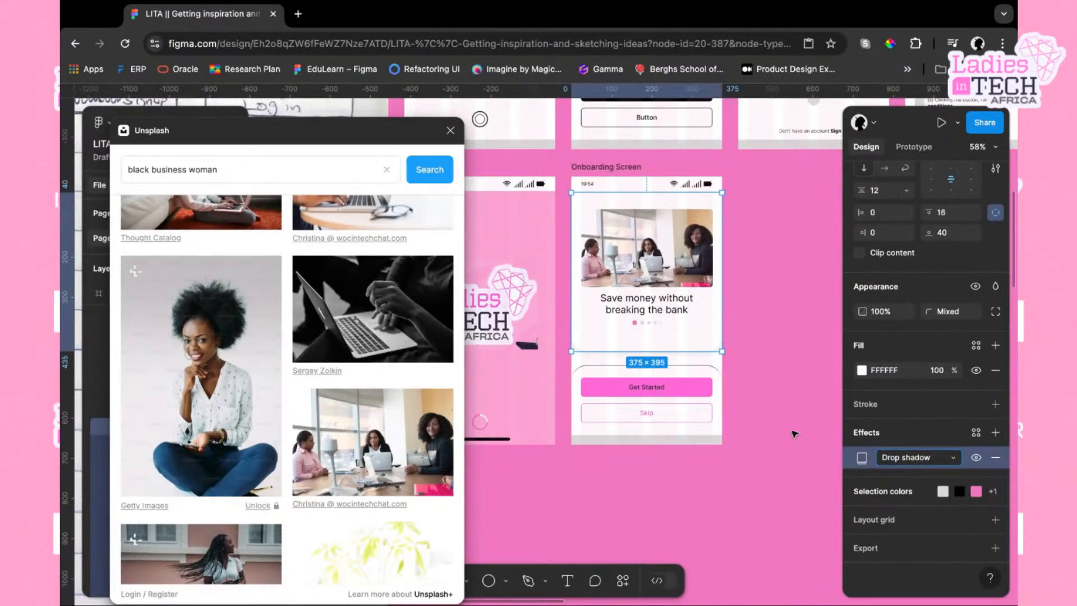
left_click(861, 458)
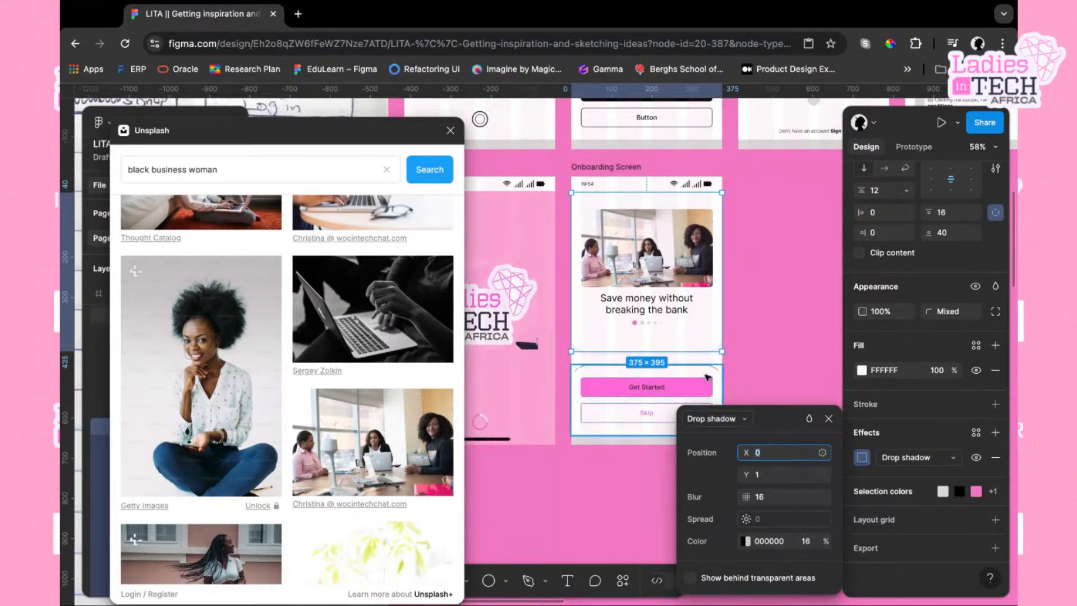
Remove the stroke from the button group frame beneath the card
left_click(708, 377)
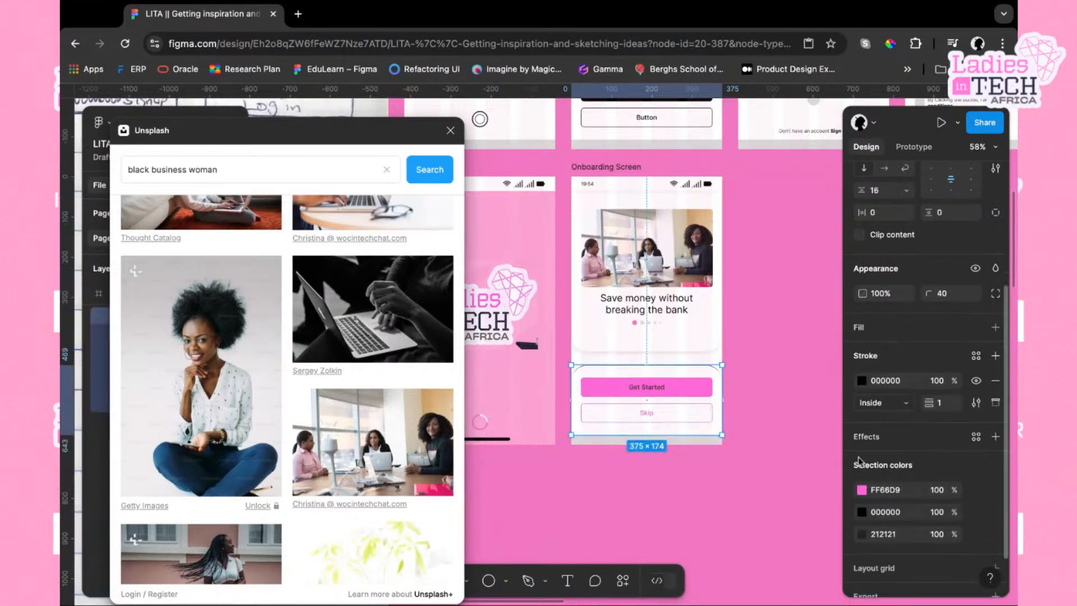
left_click(996, 385)
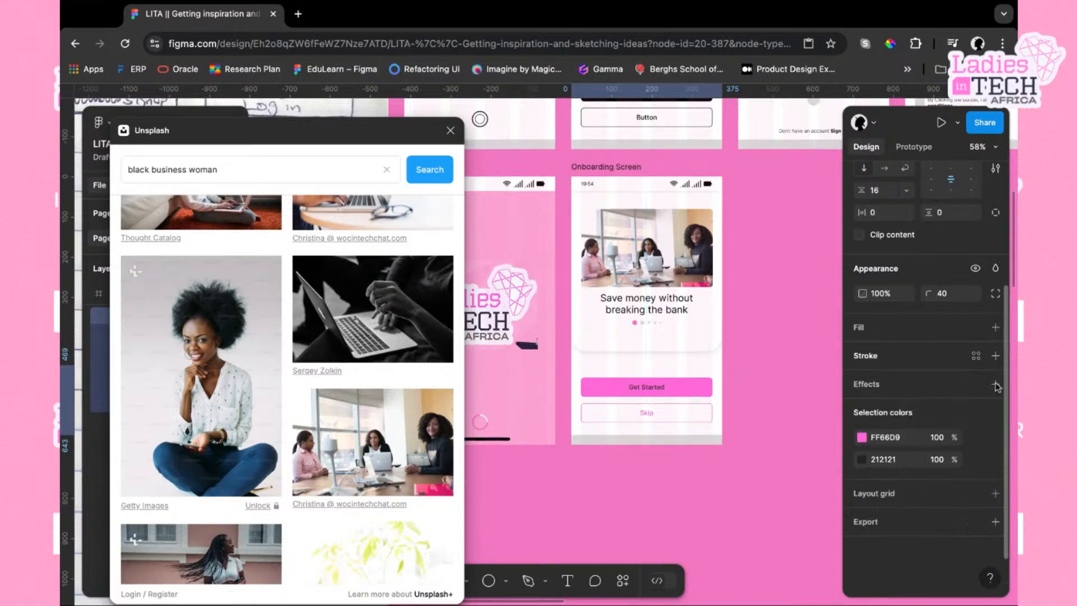
left_click(861, 494)
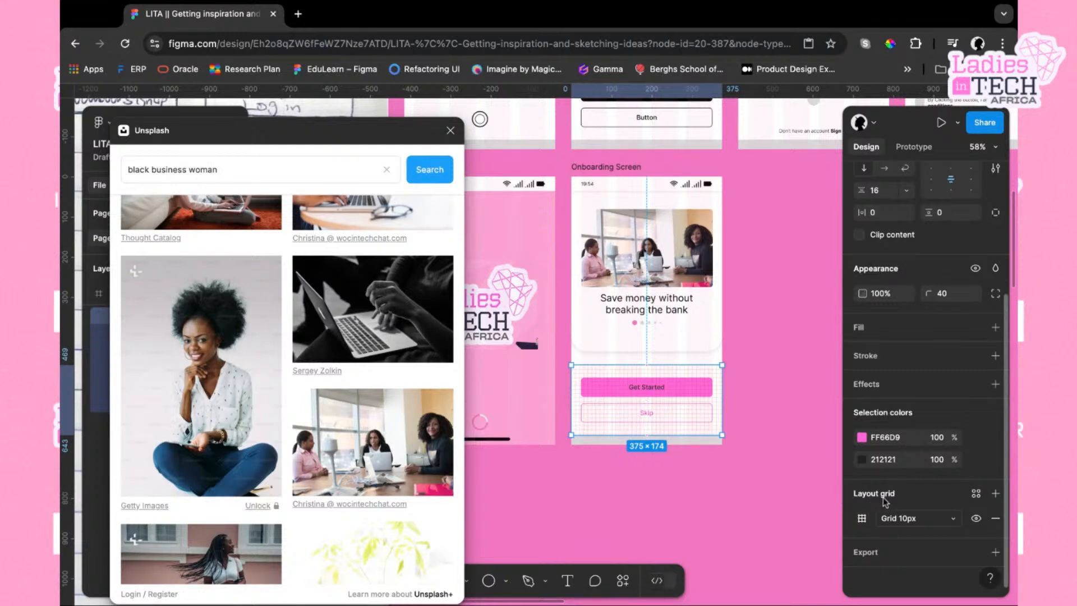
key("ctrl+z")
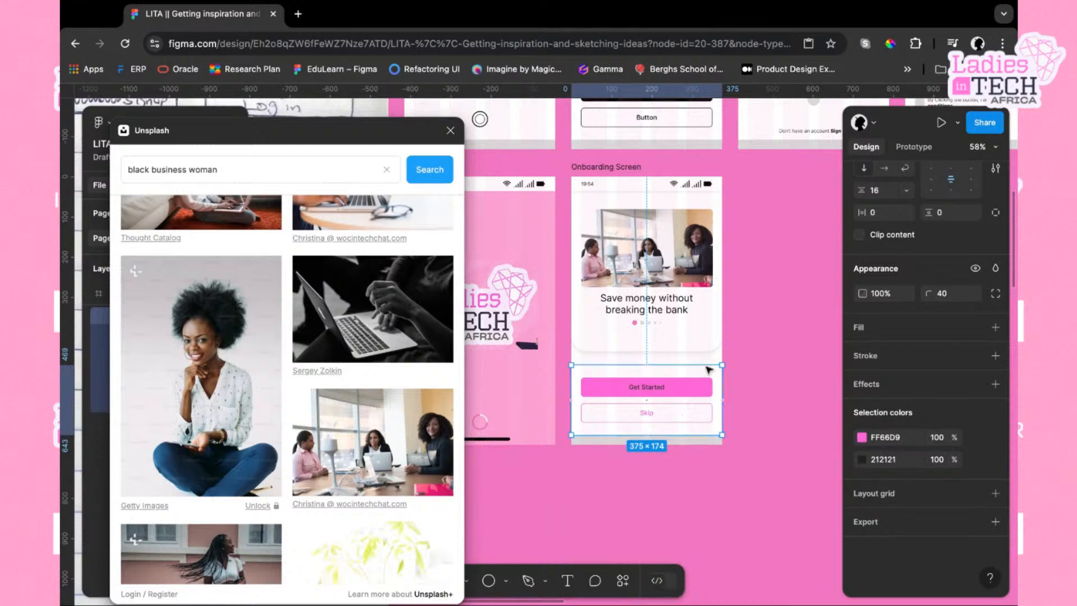
Add a drop shadow to the button group with Y offset 1, blur 16 and 16% color opacity
left_click(875, 386)
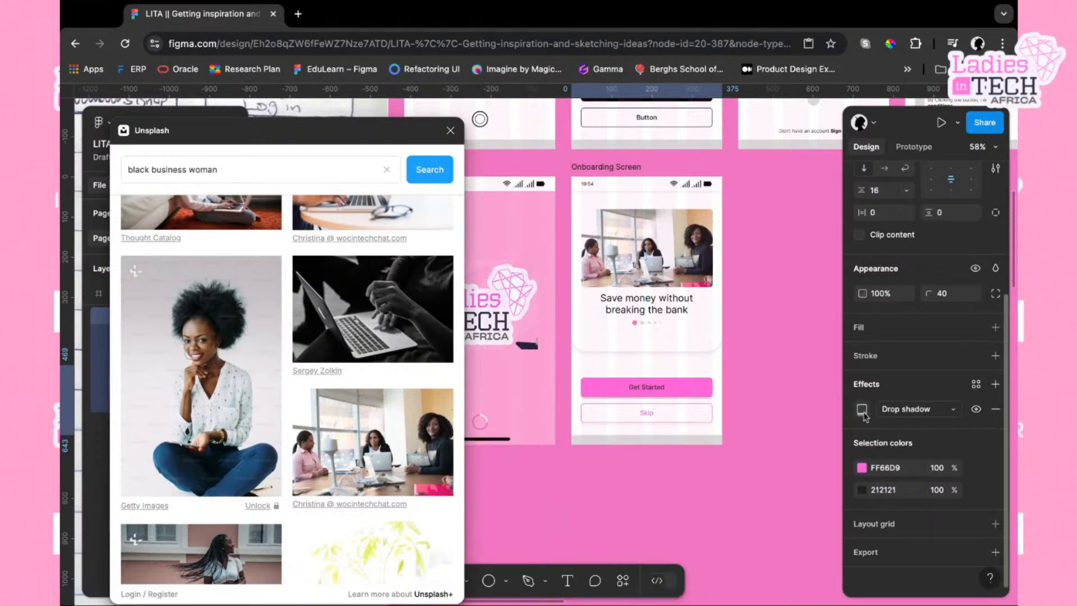
left_click(862, 412)
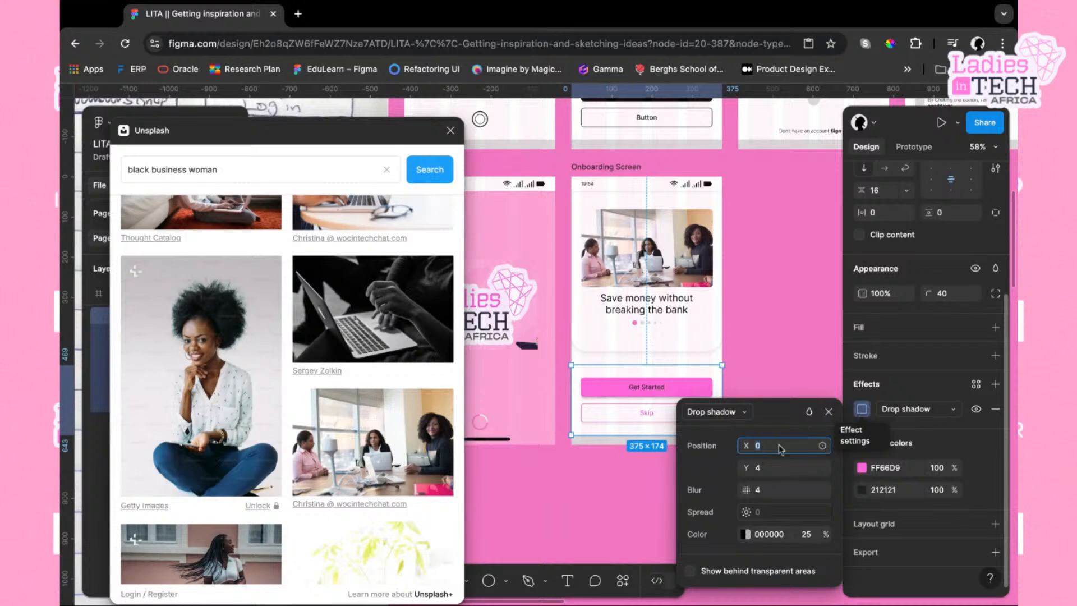
left_click(763, 470)
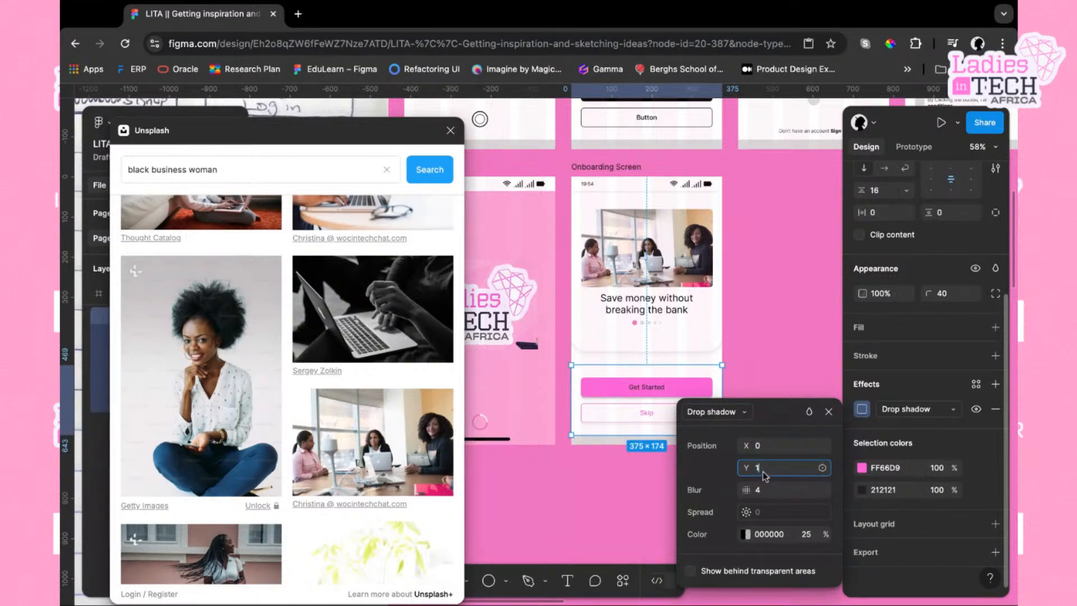
left_click(764, 492)
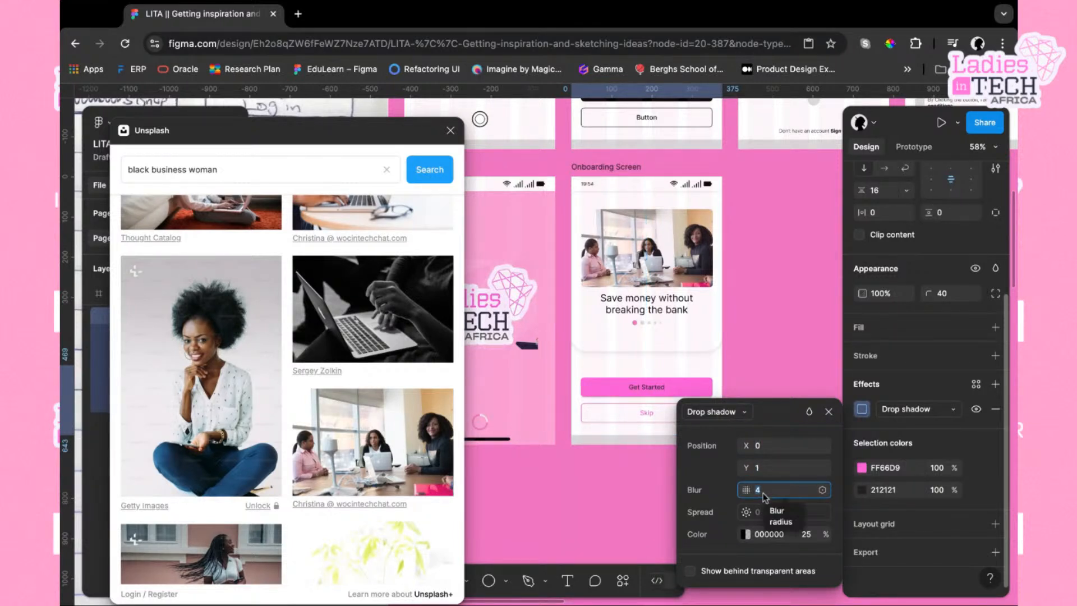
type("16")
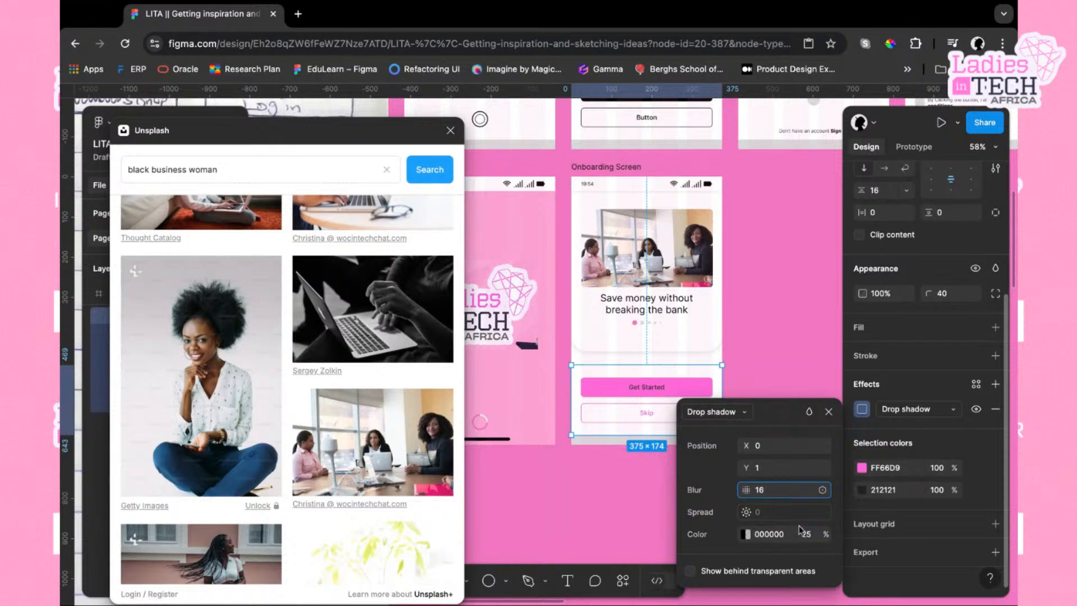
left_click(806, 534)
type("16")
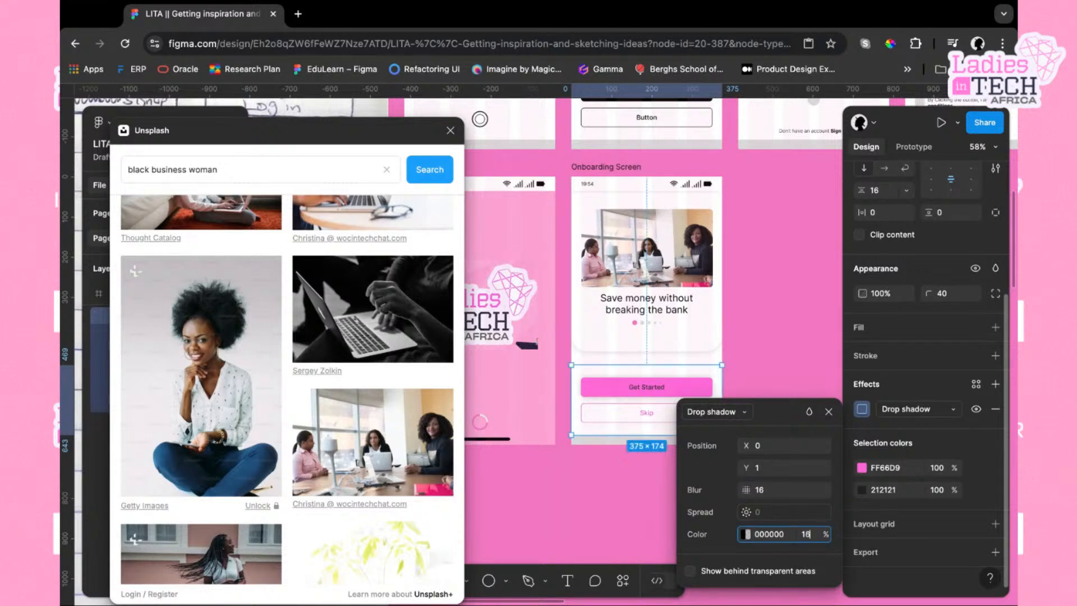
key("Return")
left_click(794, 401)
Set the button group shadow's Y offset to -1, keeping X at 0
left_click(716, 388)
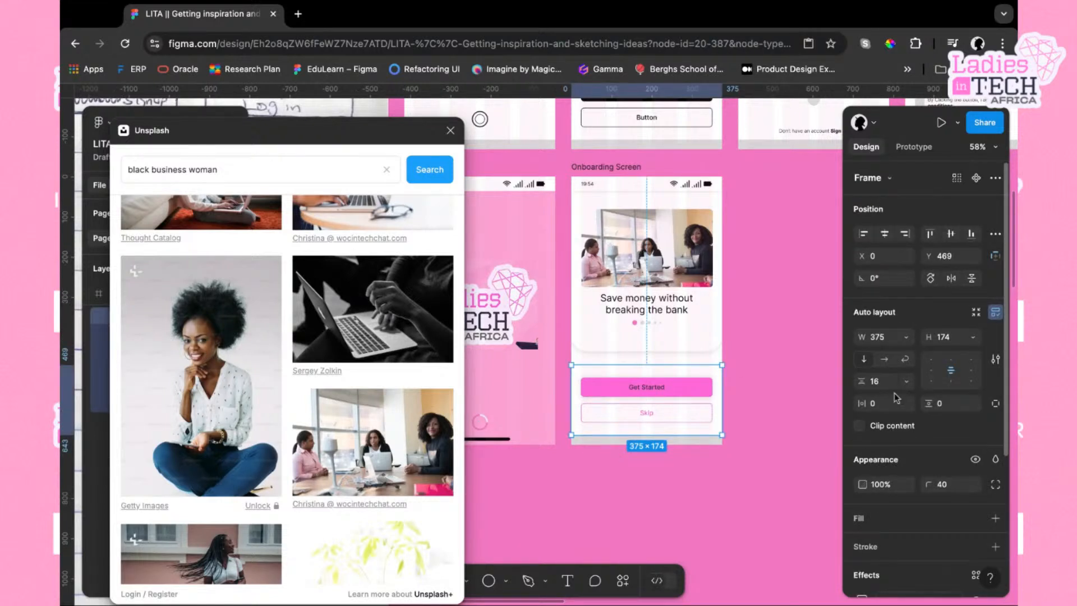
scroll(884, 525, "down", 3)
scroll(885, 525, "down", 1)
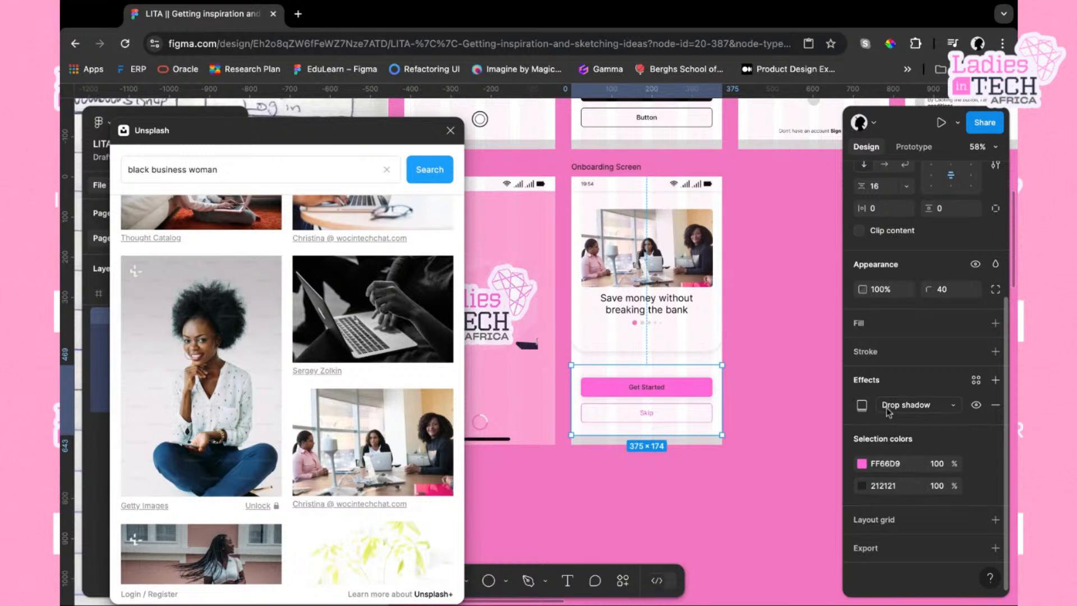
left_click(956, 411)
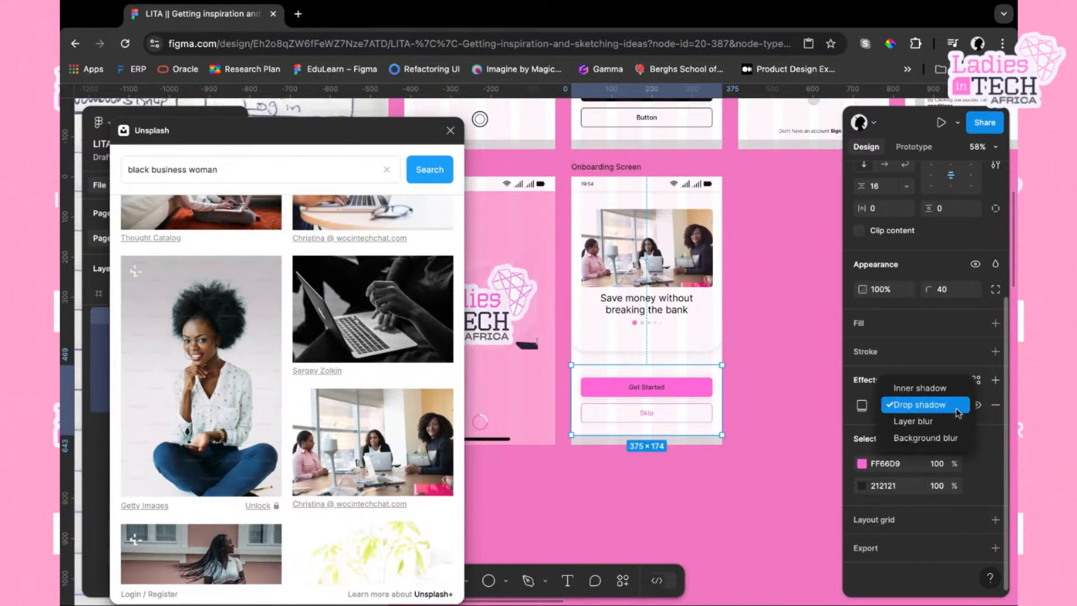
left_click(912, 408)
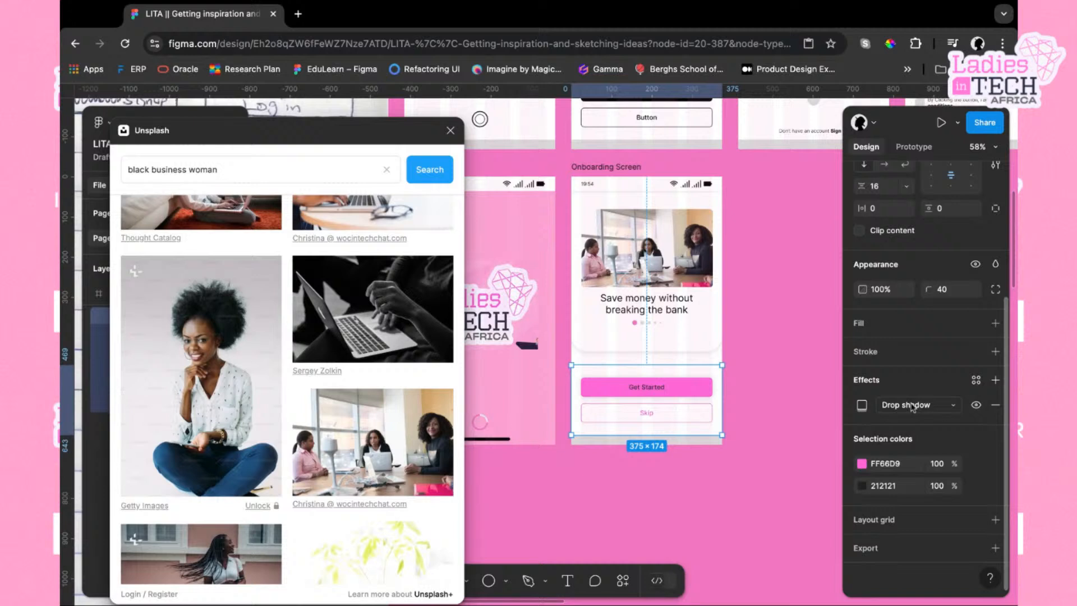
left_click(863, 405)
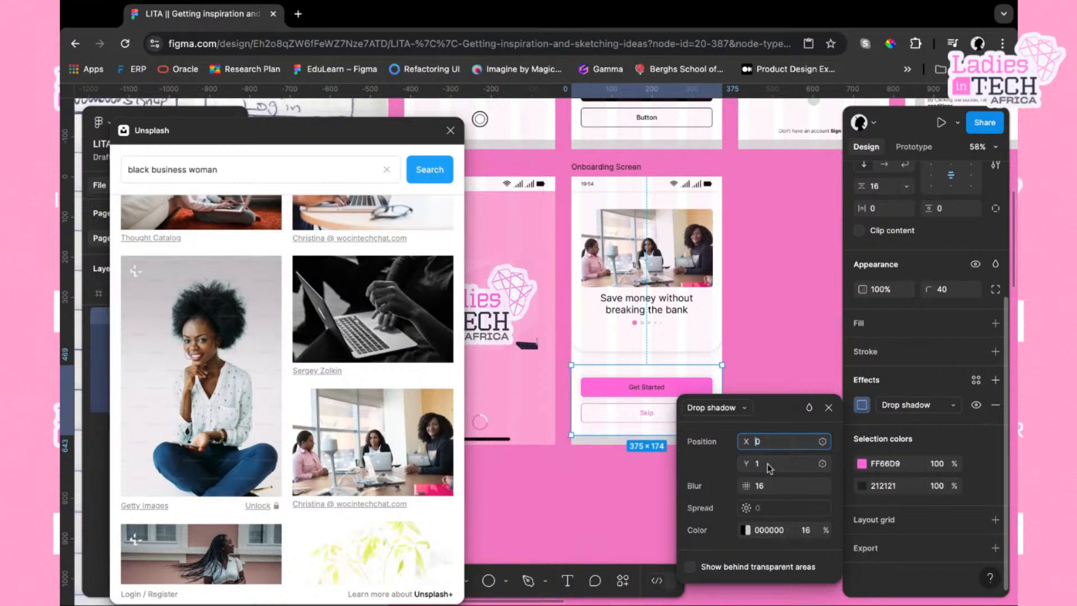
key("Down")
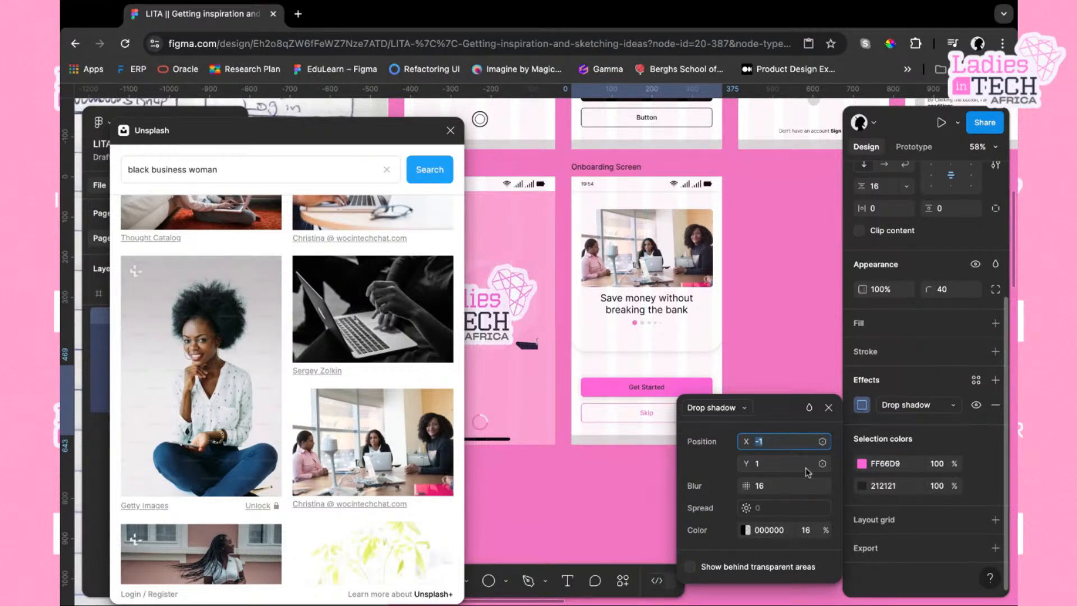
key("BackSpace")
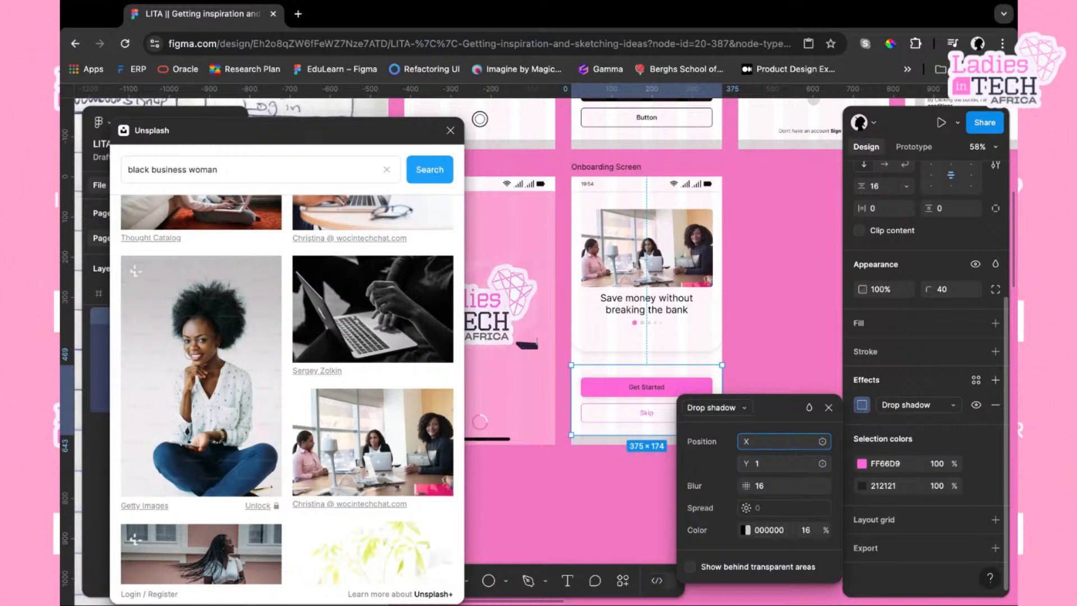
left_click(773, 464)
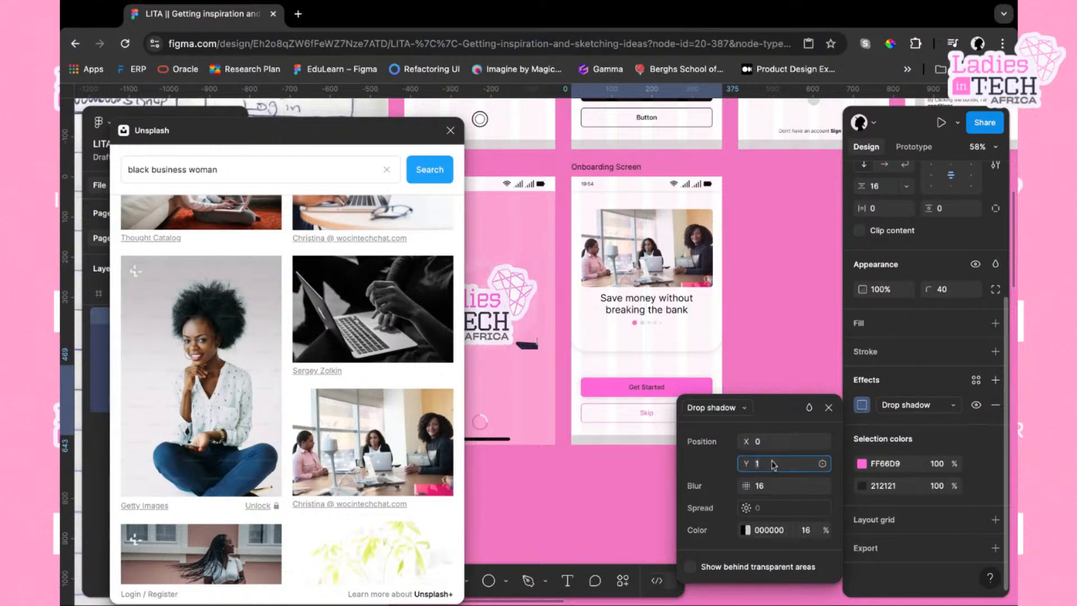
key("Down")
key("Return")
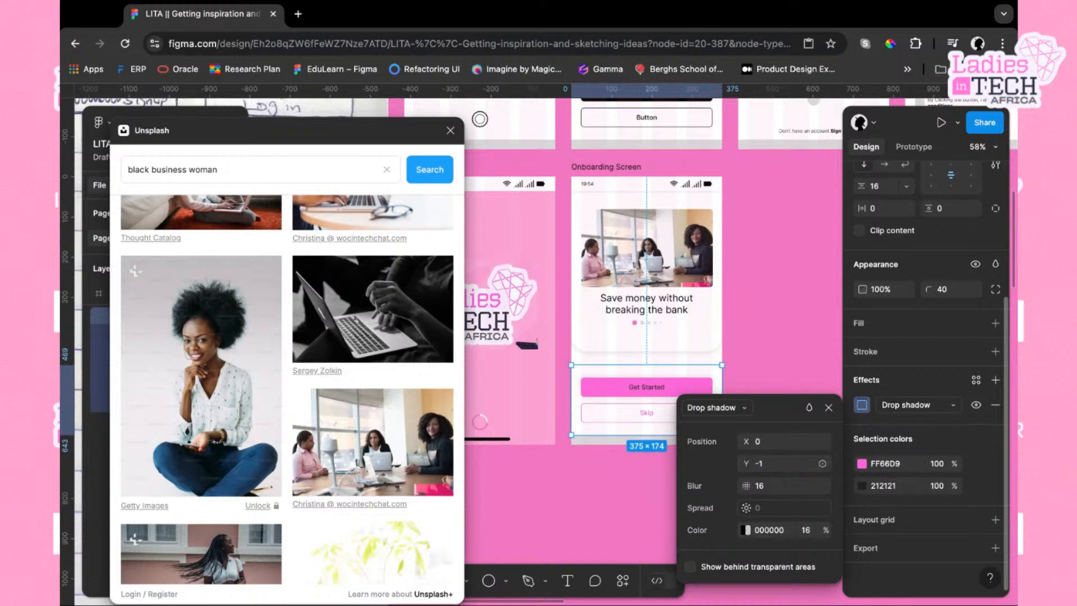
left_click(764, 370)
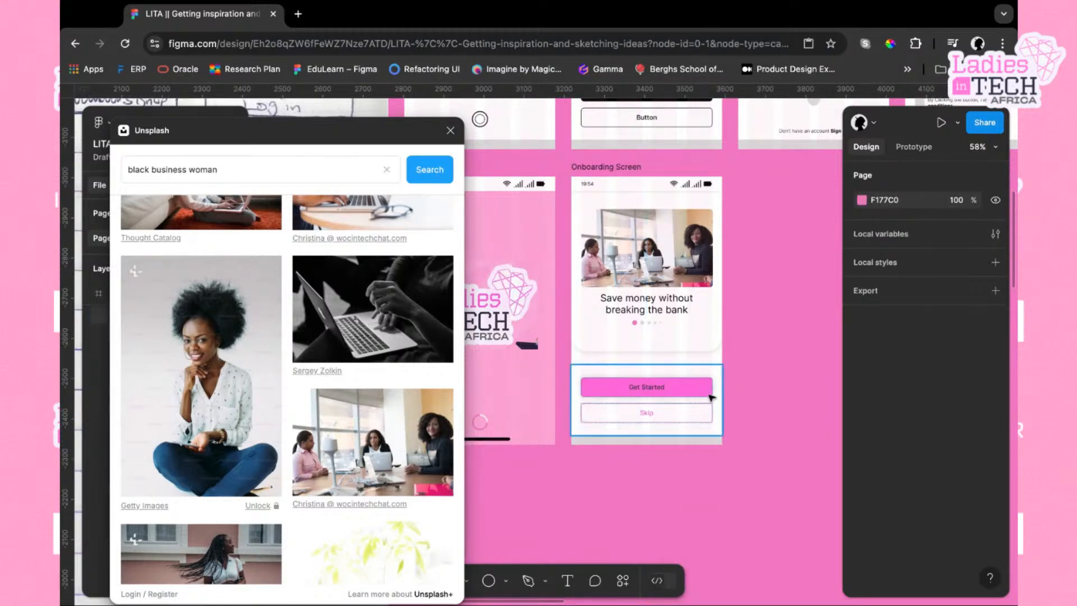
left_click(711, 397)
left_click(707, 347)
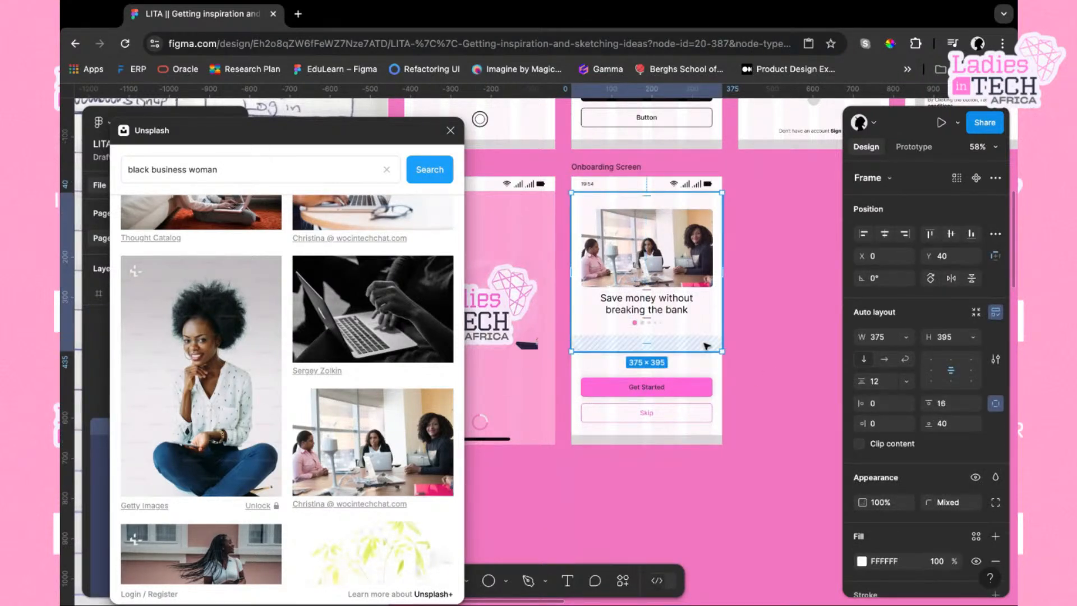
left_click(691, 408)
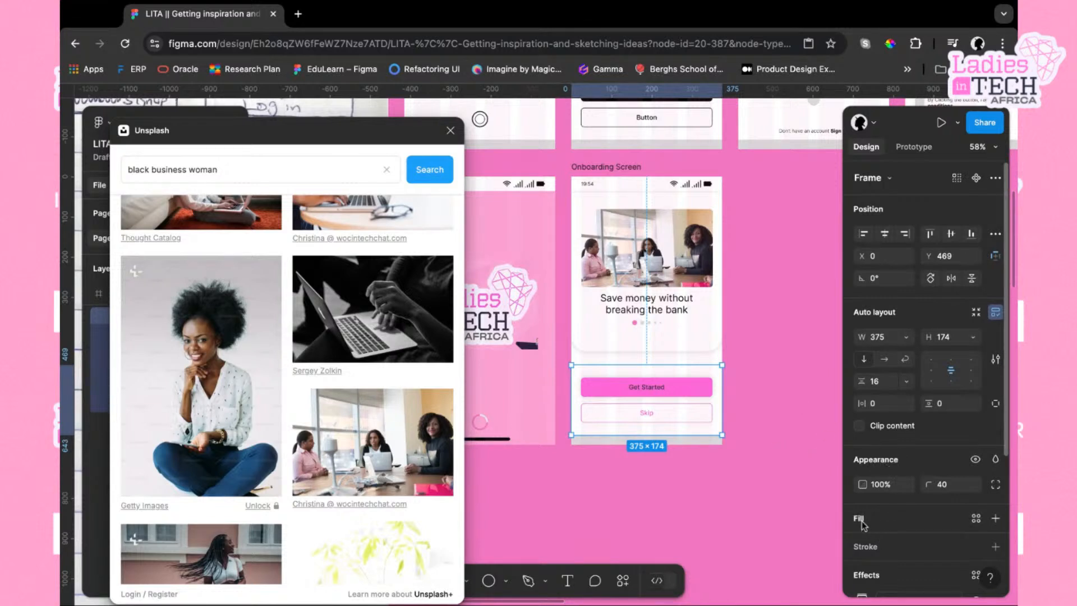
left_click(764, 389)
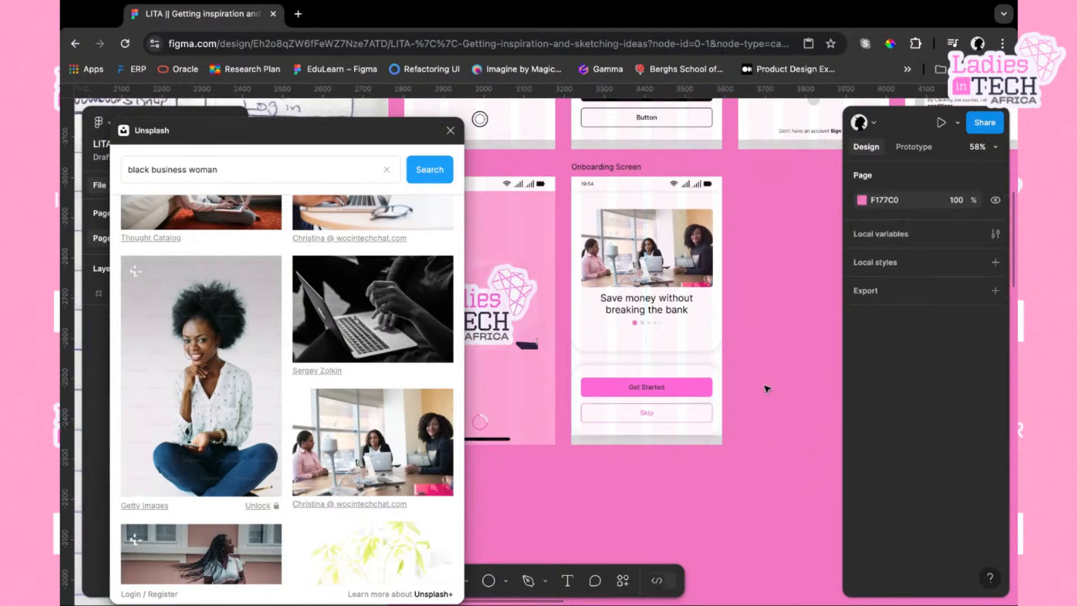
left_click(686, 399)
left_click(741, 389)
scroll(741, 390, "up", 5)
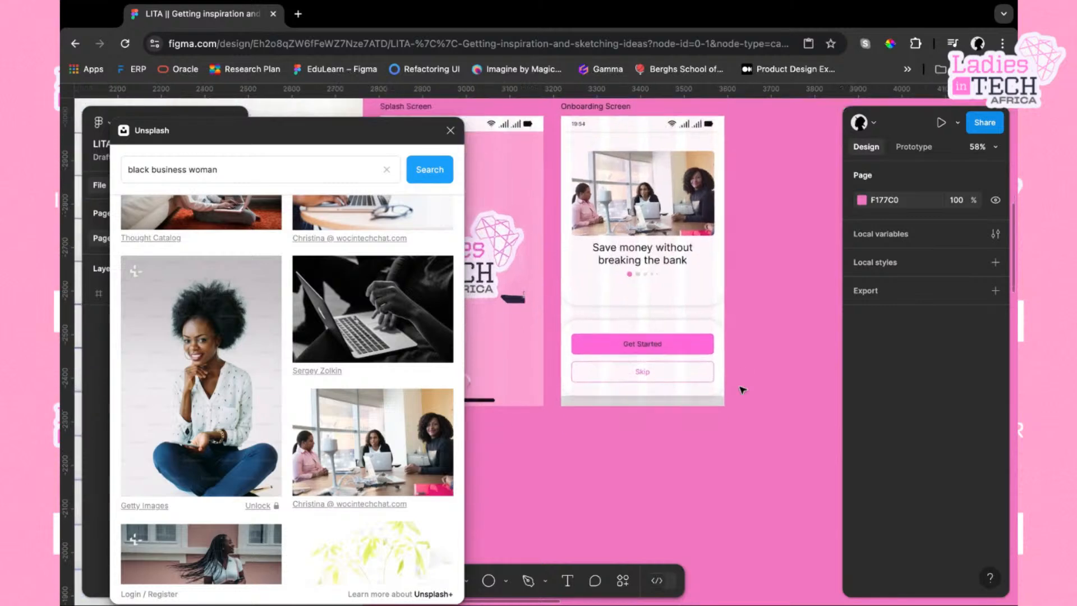
scroll(742, 389, "down", 3)
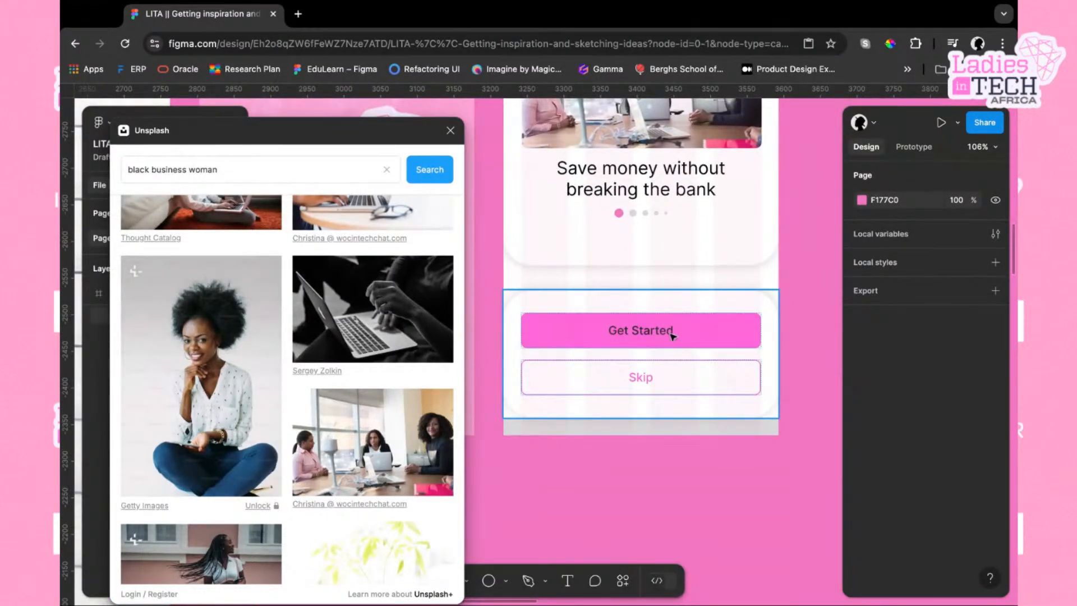
Close the Unsplash window and run the Stark plugin's contrast check on the Get Started button
double_click(673, 335)
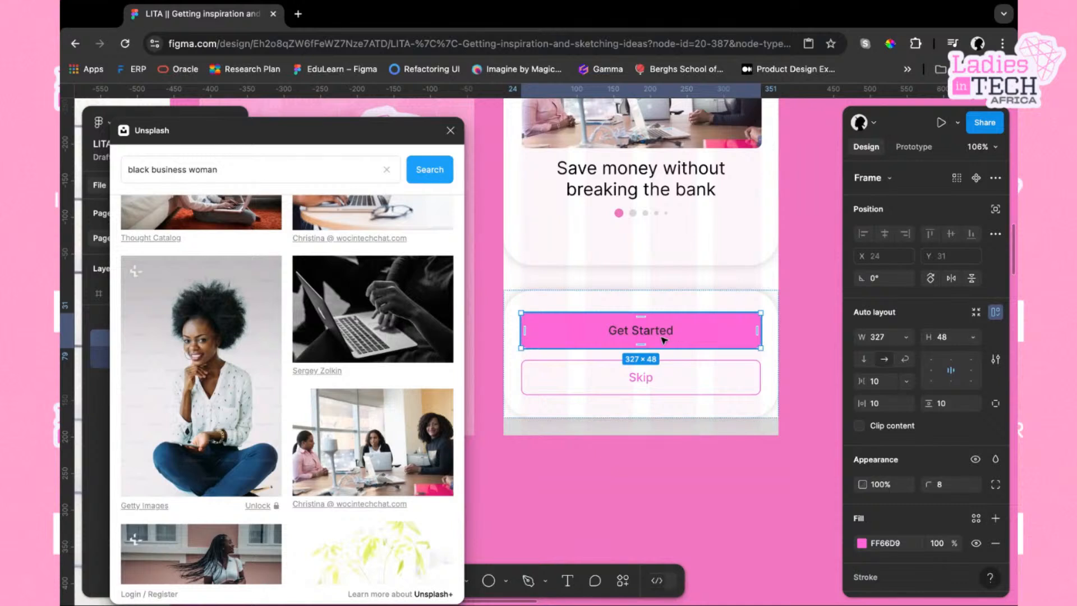
left_click(450, 130)
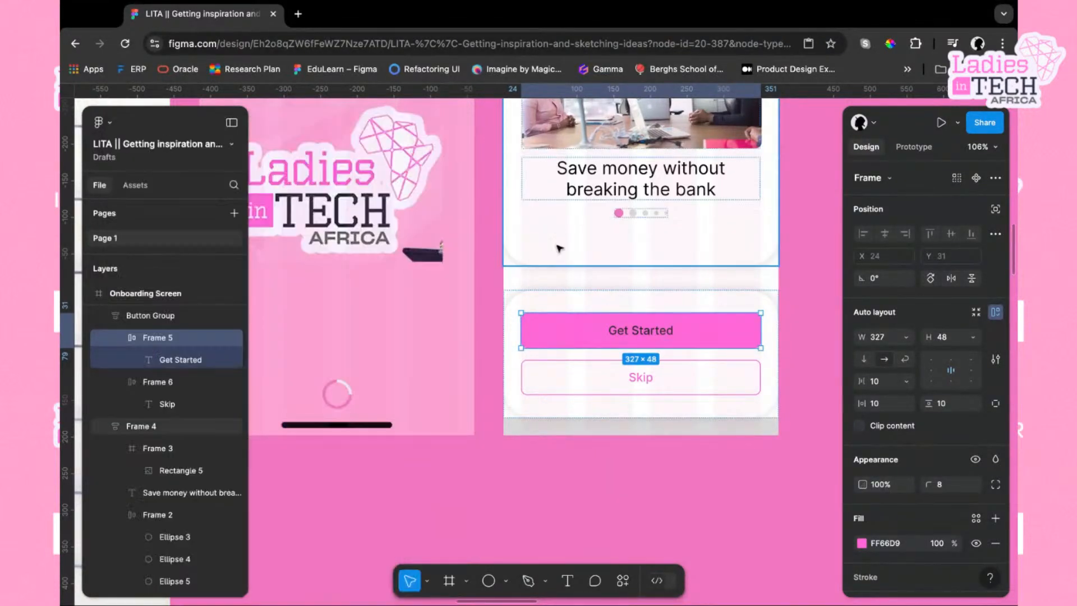
right_click(676, 332)
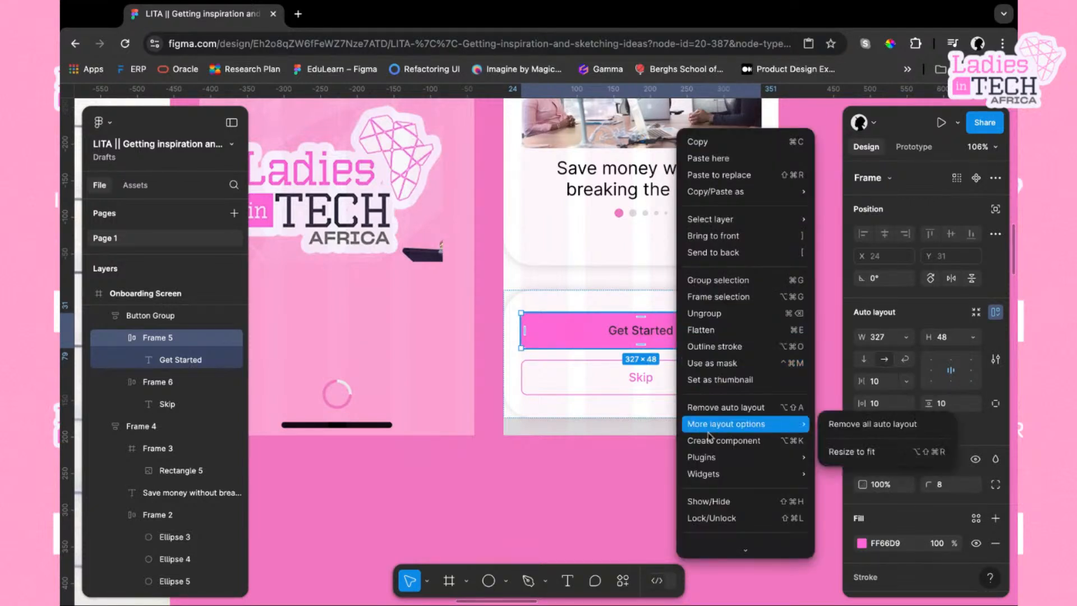
mouse_move(717, 484)
mouse_move(746, 456)
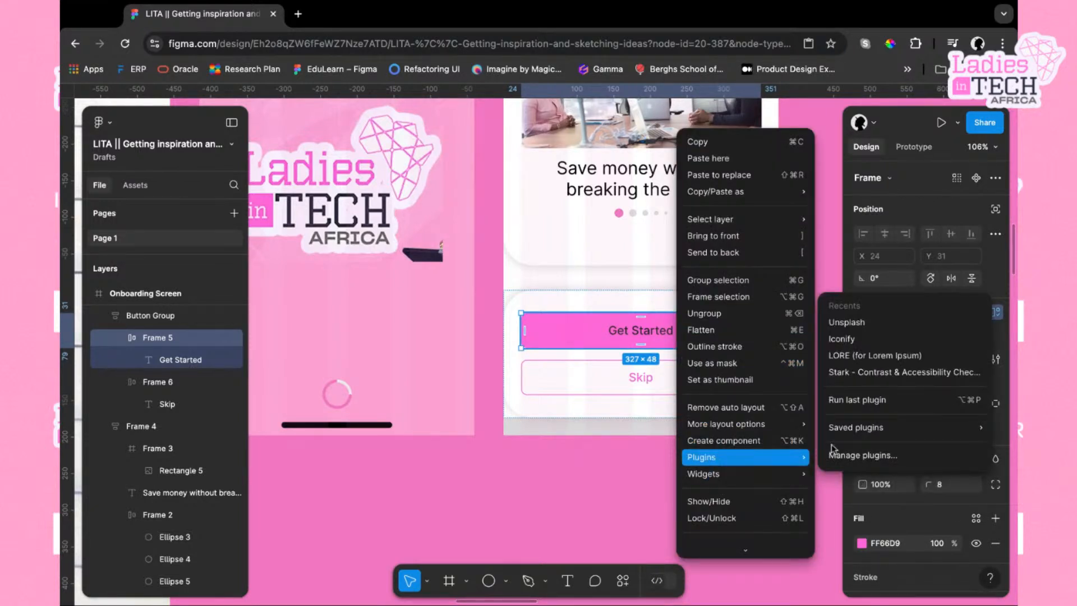
left_click(875, 372)
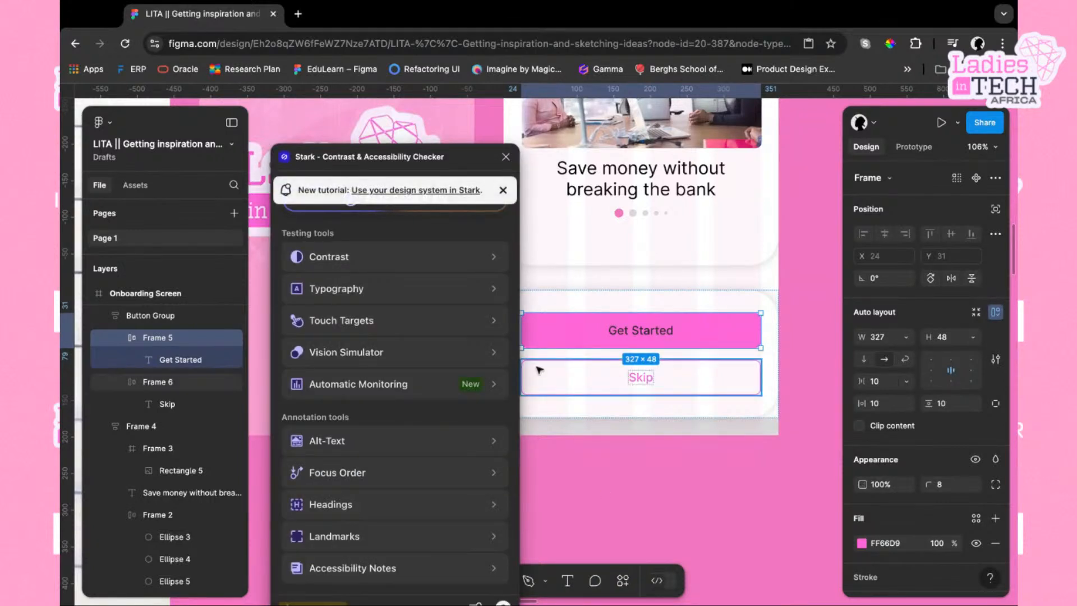
scroll(669, 317, "left", 1)
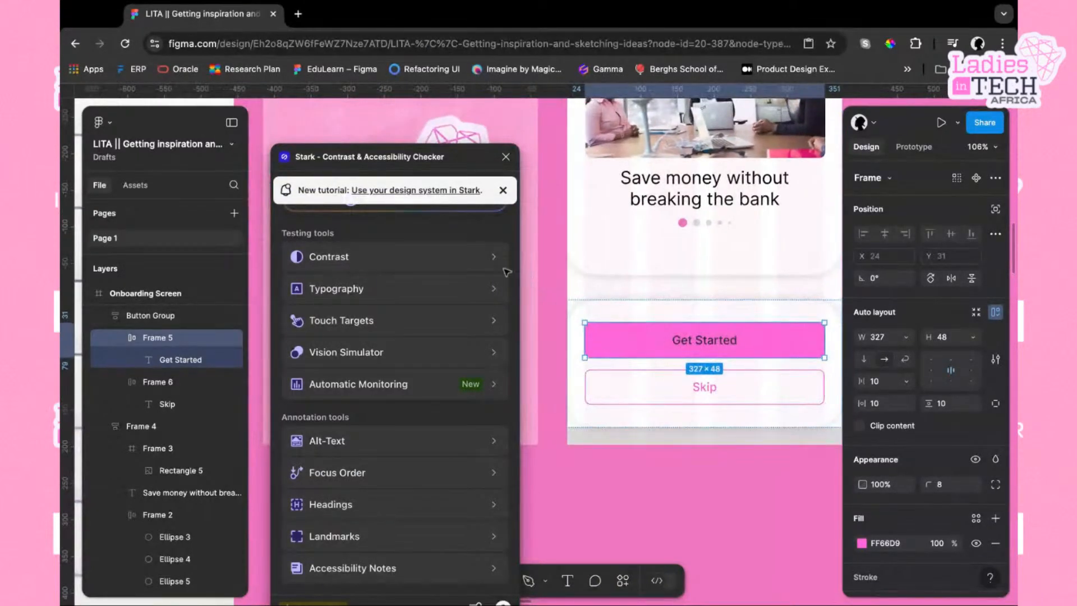
left_click(421, 261)
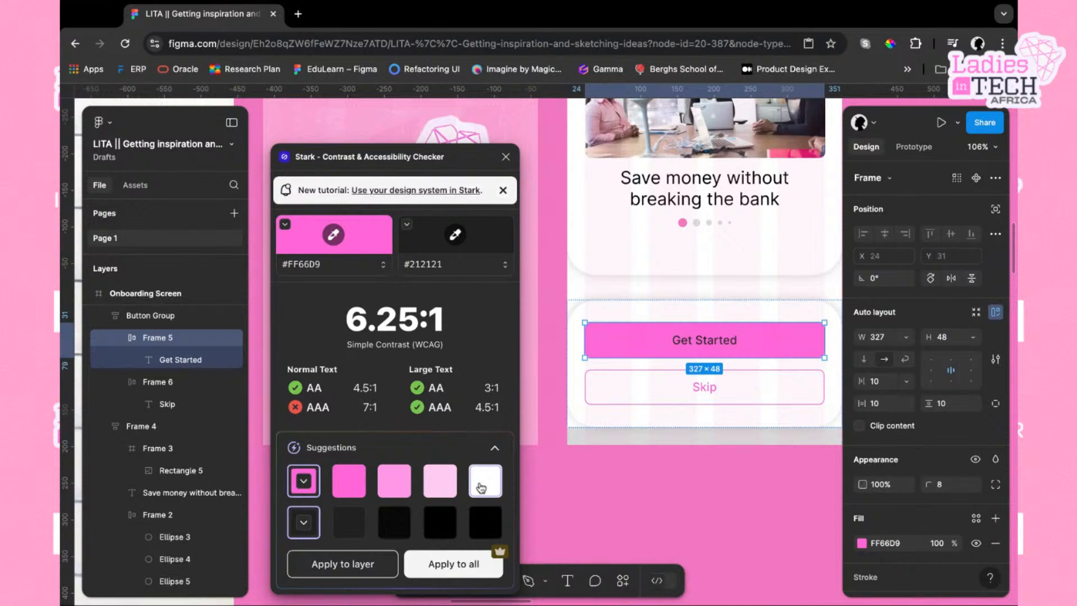
Set the Get Started label's text colour to the F3F3F3 swatch to test its contrast
left_click(717, 347)
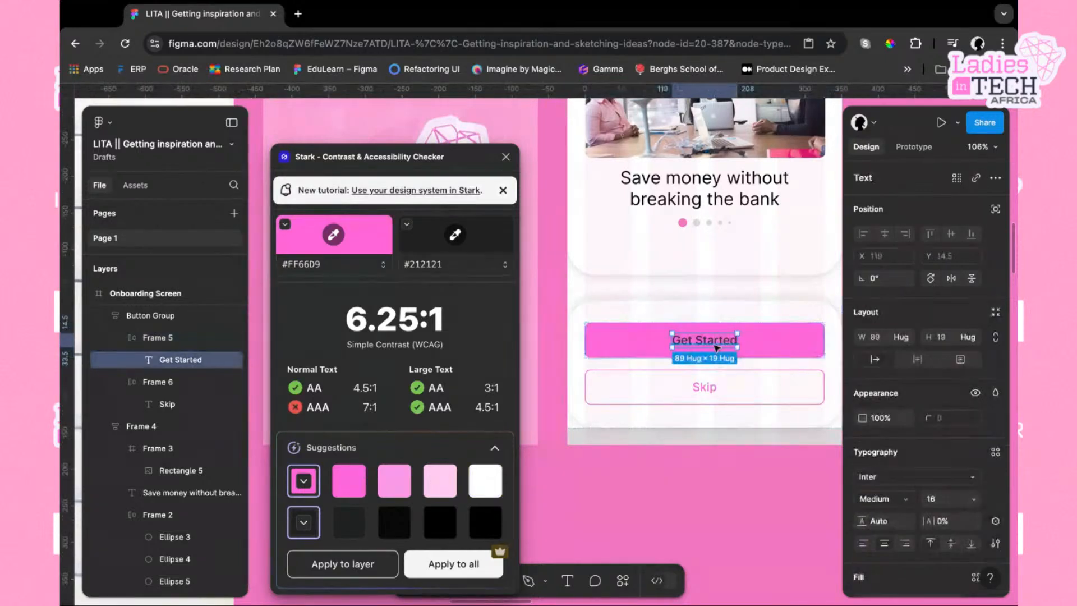
scroll(874, 466, "down", 5)
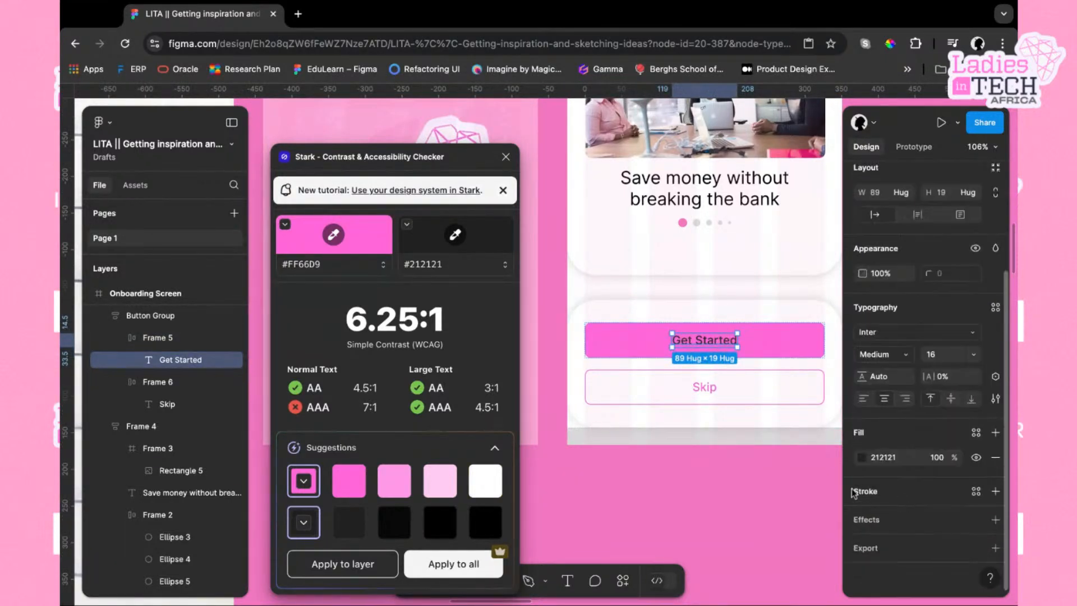
left_click(863, 458)
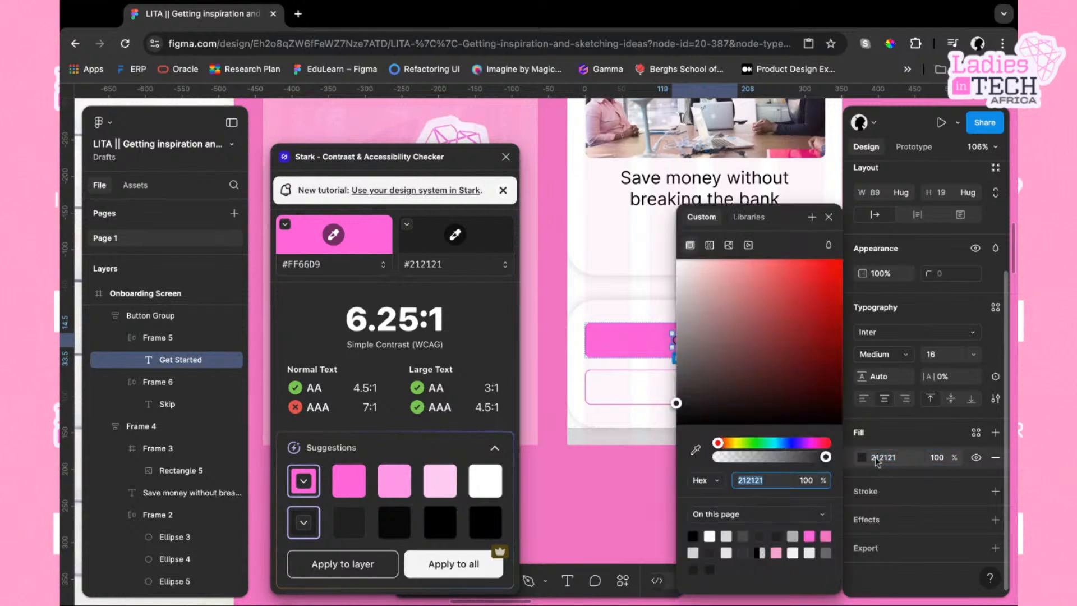
left_click(792, 553)
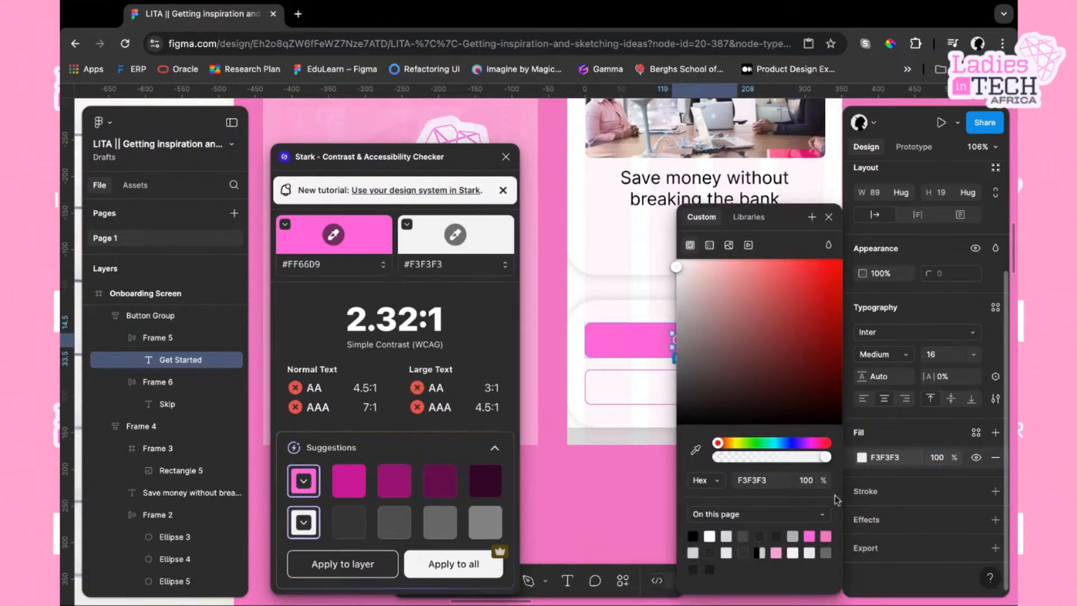
Set the Get Started label's text colour to FFFFFF
scroll(667, 514, "right", 2)
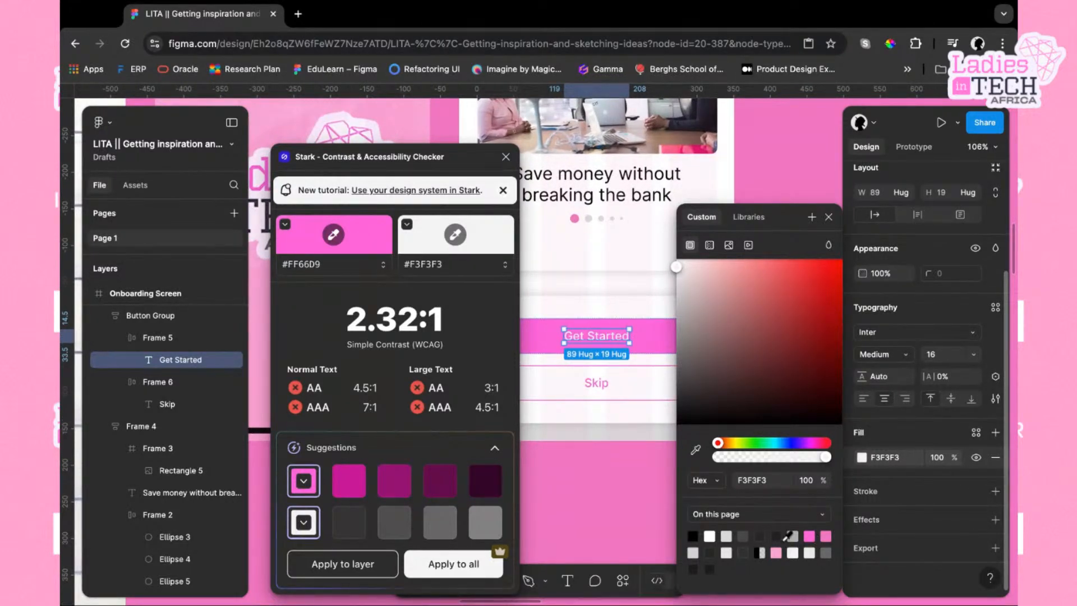
left_click(892, 459)
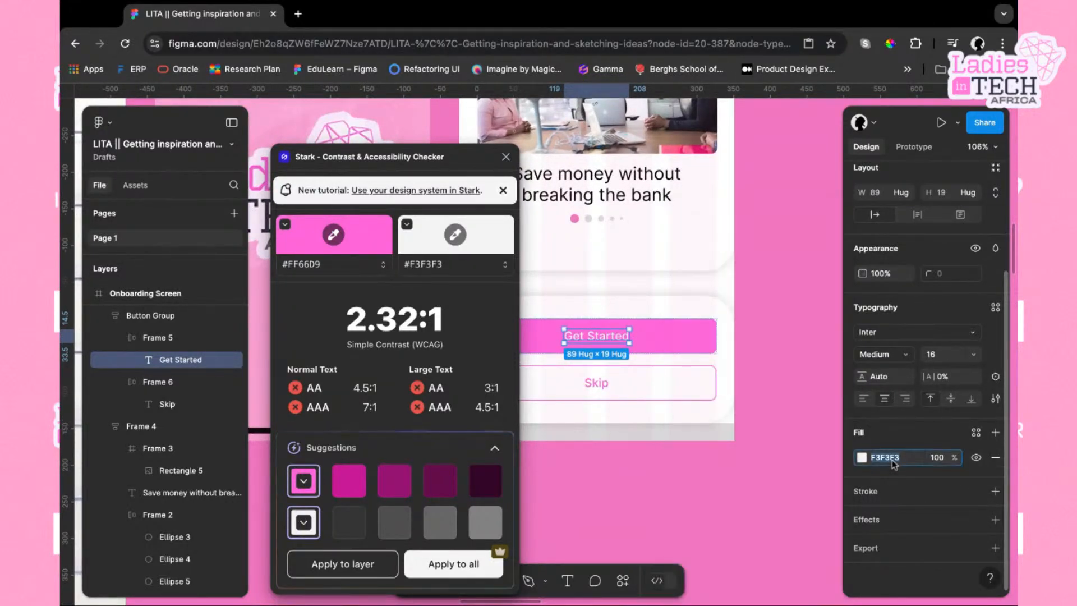
type("ffffff")
key("Return")
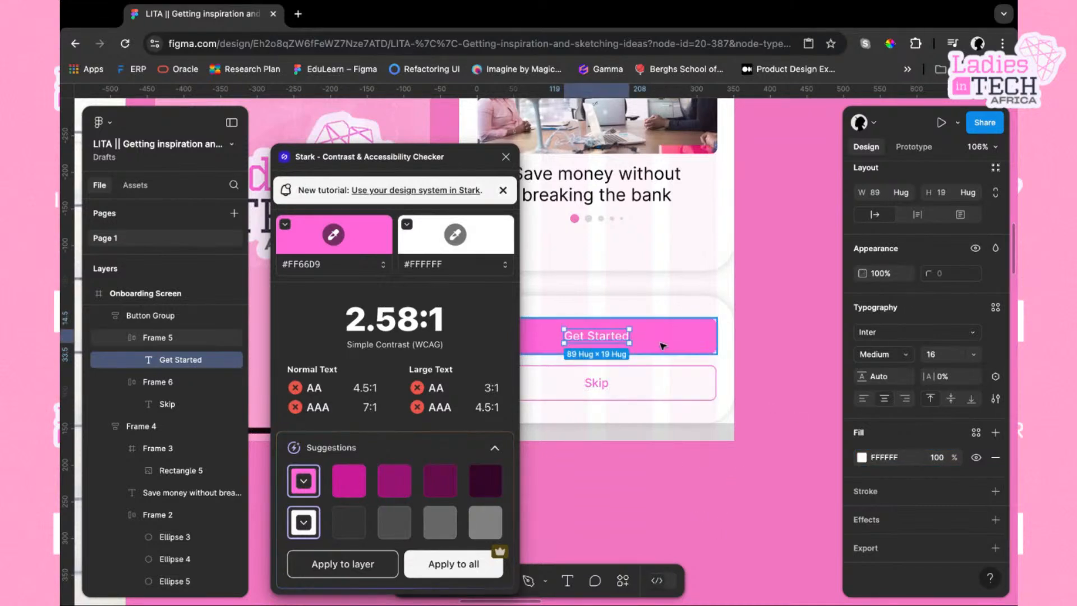
Reselect the Get Started label and set its text colour to the black 000000 swatch
left_click(623, 344)
left_click(622, 344)
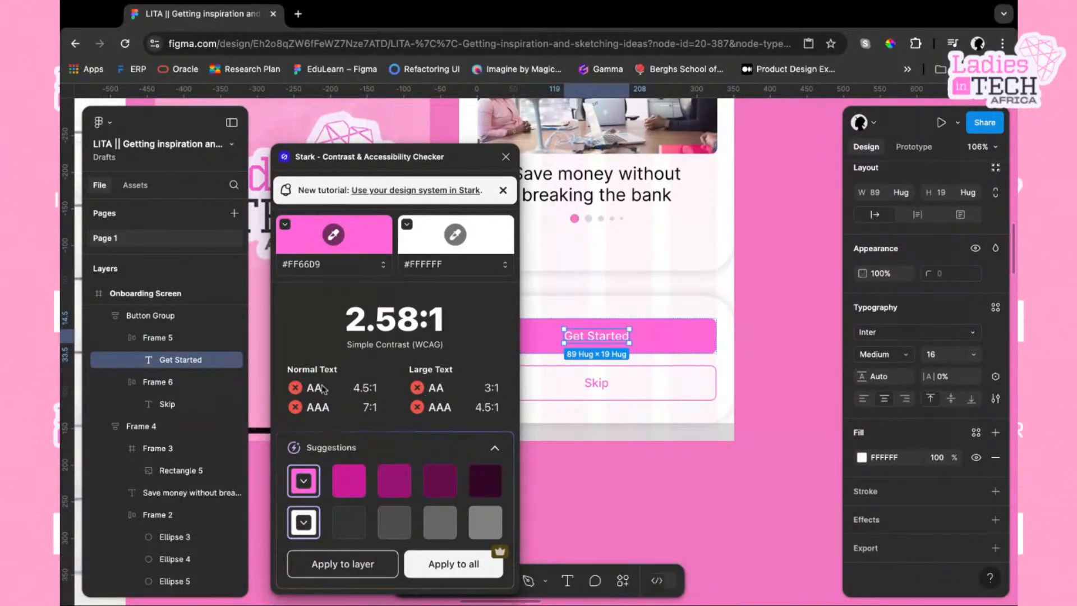
left_click(668, 339)
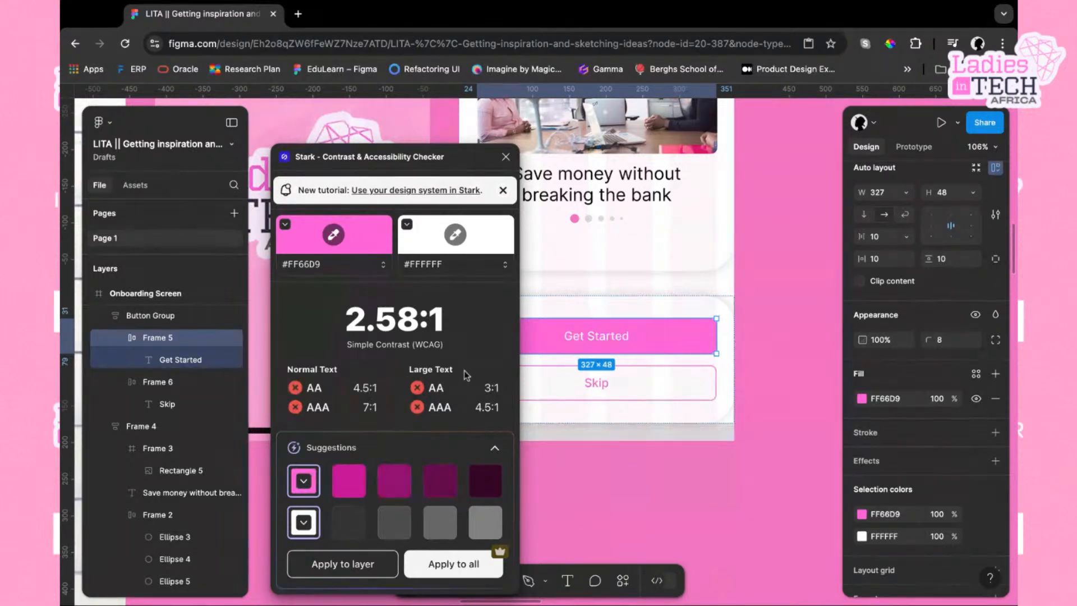
scroll(663, 381, "left", 2)
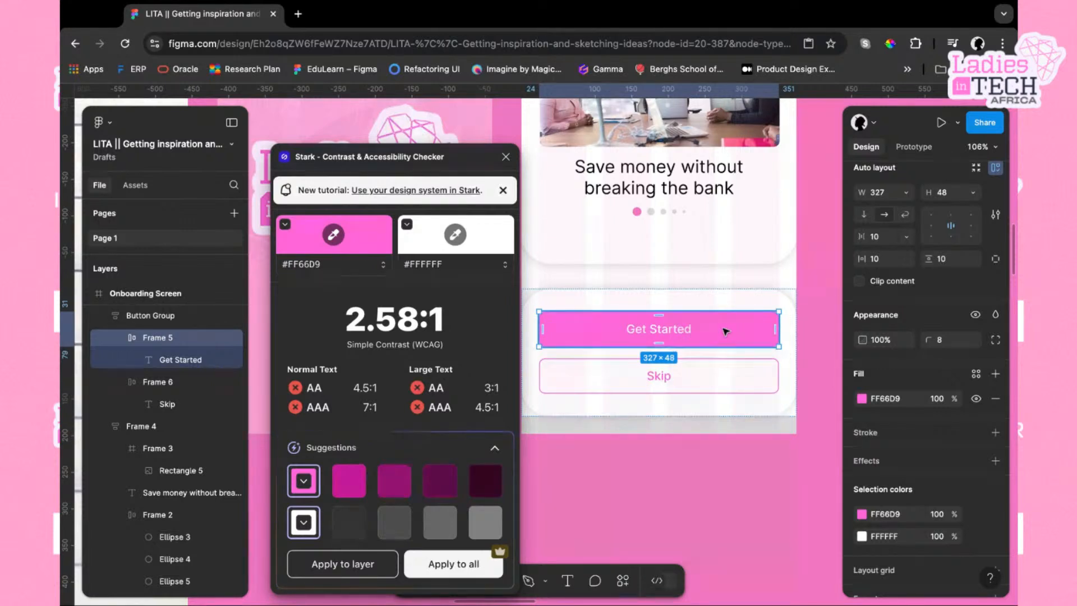
double_click(674, 334)
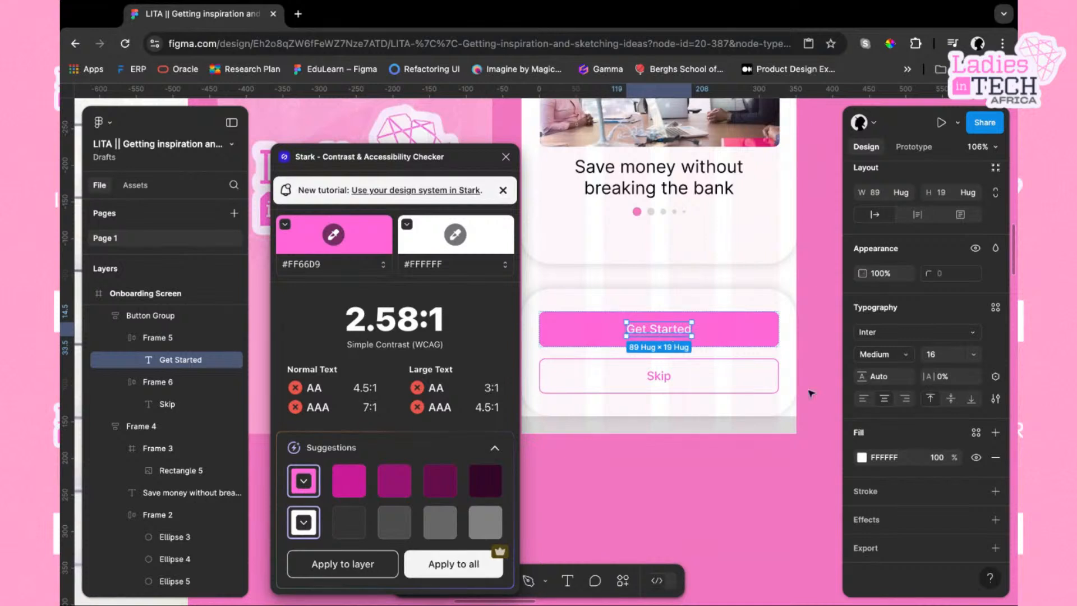
left_click(862, 457)
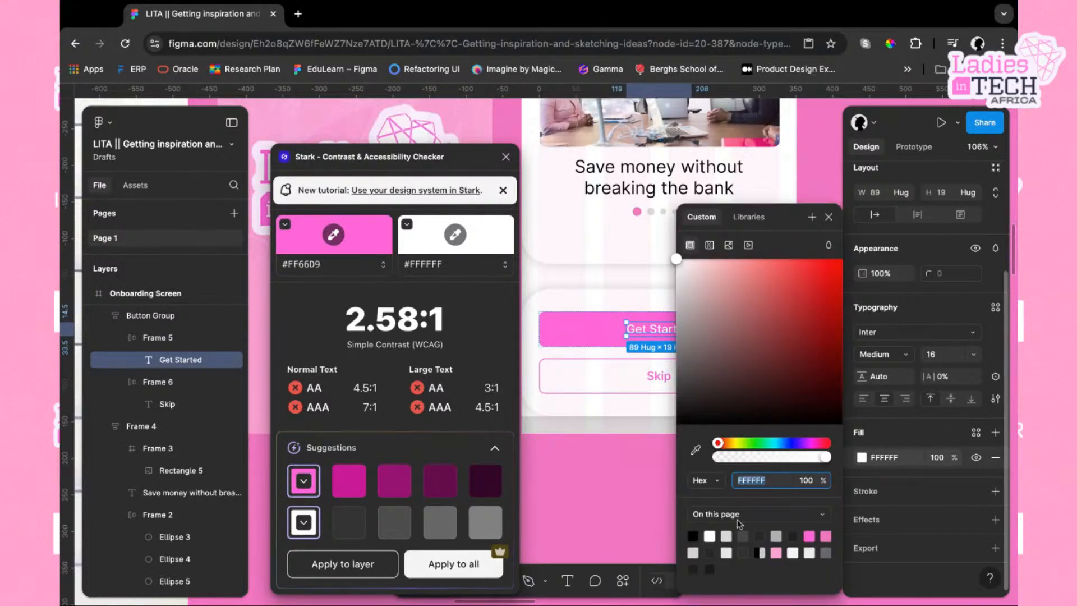
left_click(692, 536)
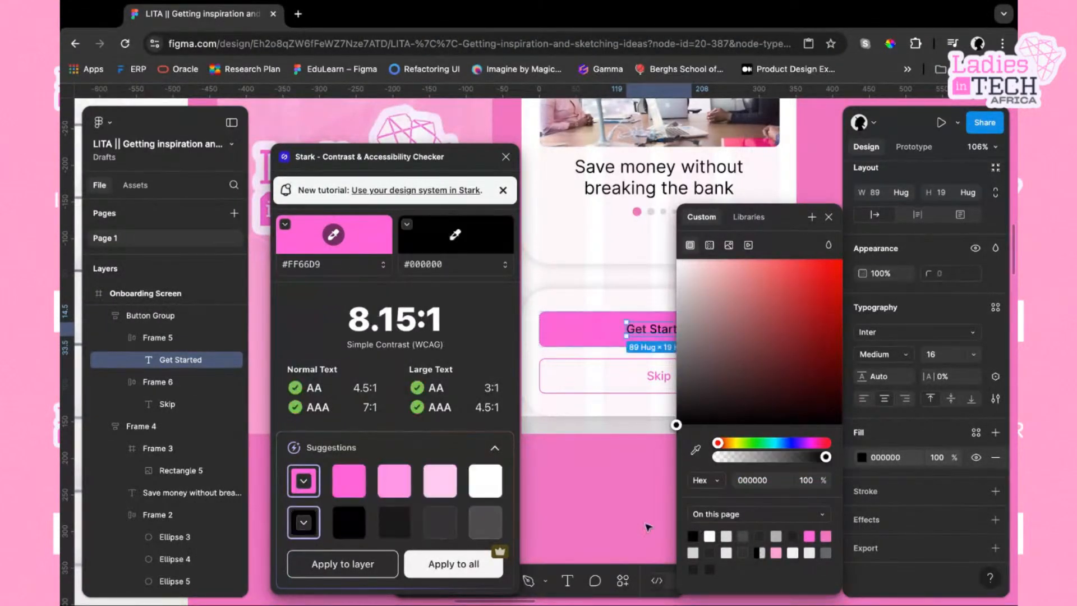
Restore the Get Started label's text colour to 212121 and reselect the button frame
scroll(636, 459, "right", 5)
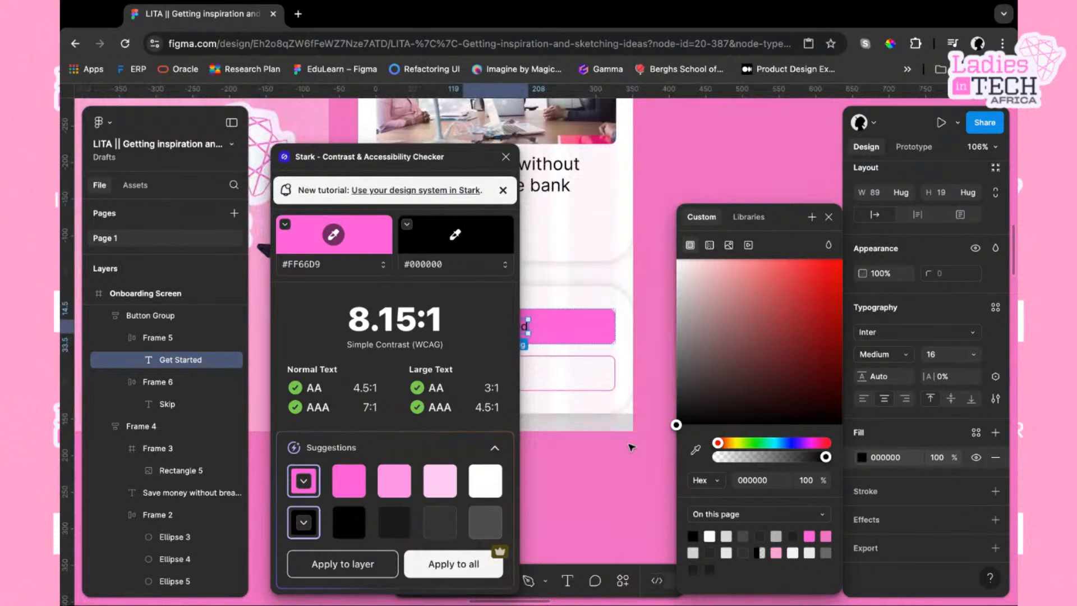
scroll(632, 448, "left", 3)
scroll(632, 447, "up", 1)
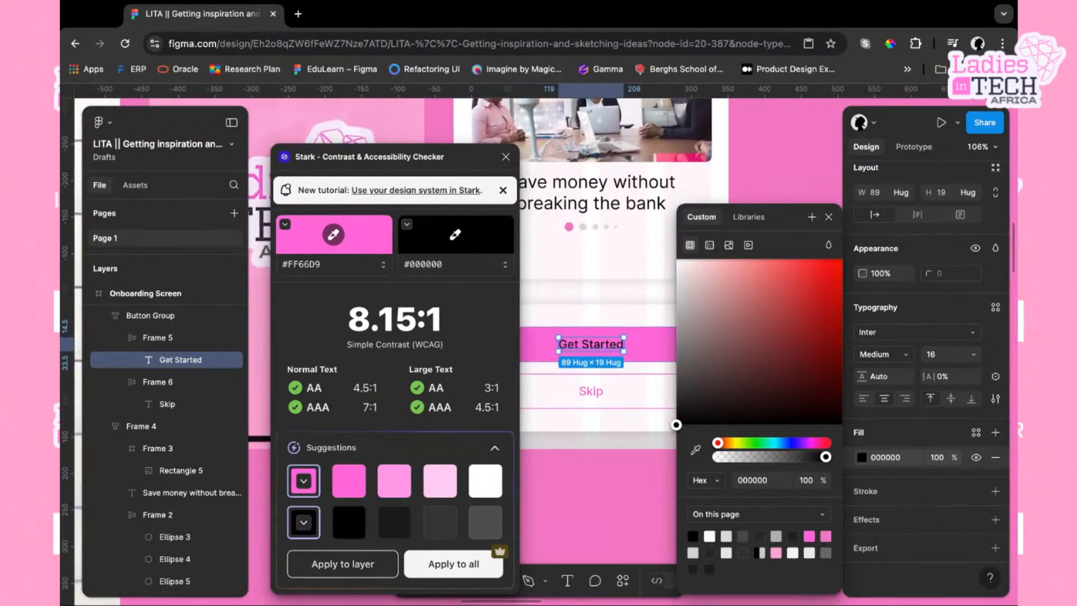
left_click(651, 358)
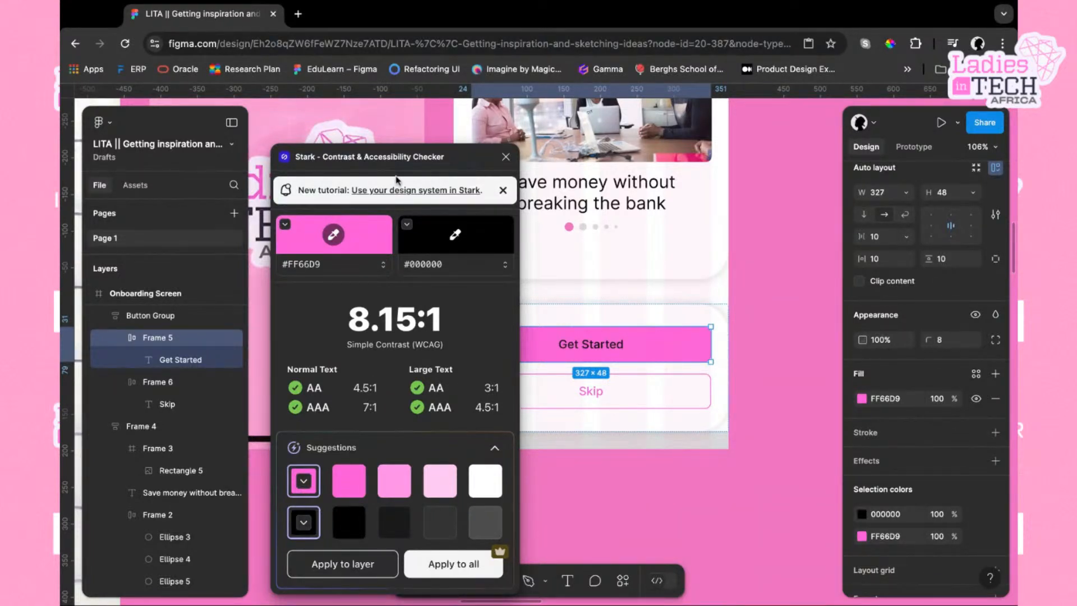
double_click(594, 345)
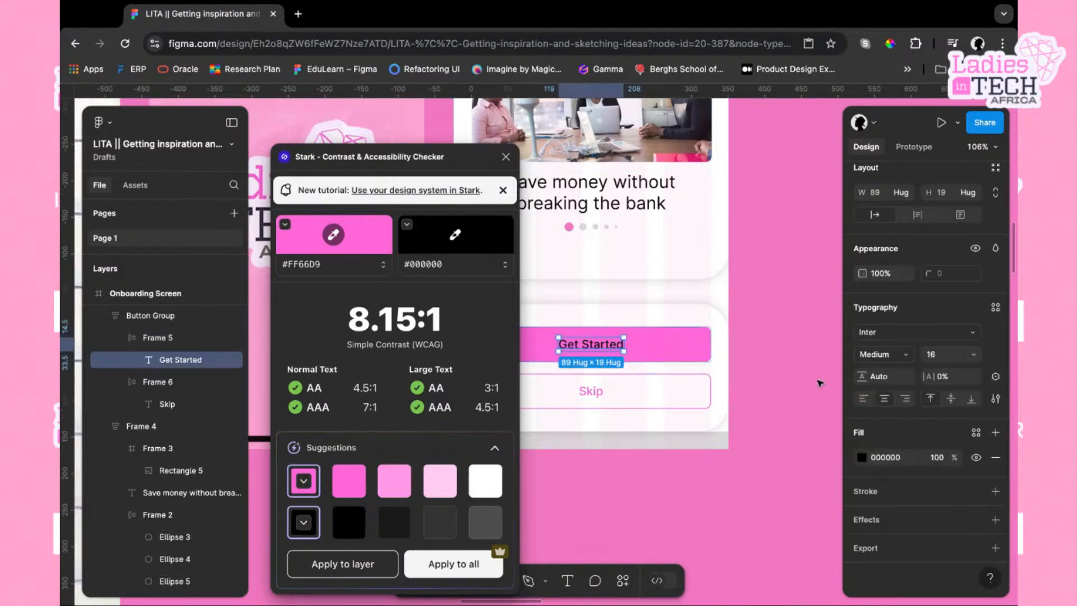
left_click(862, 459)
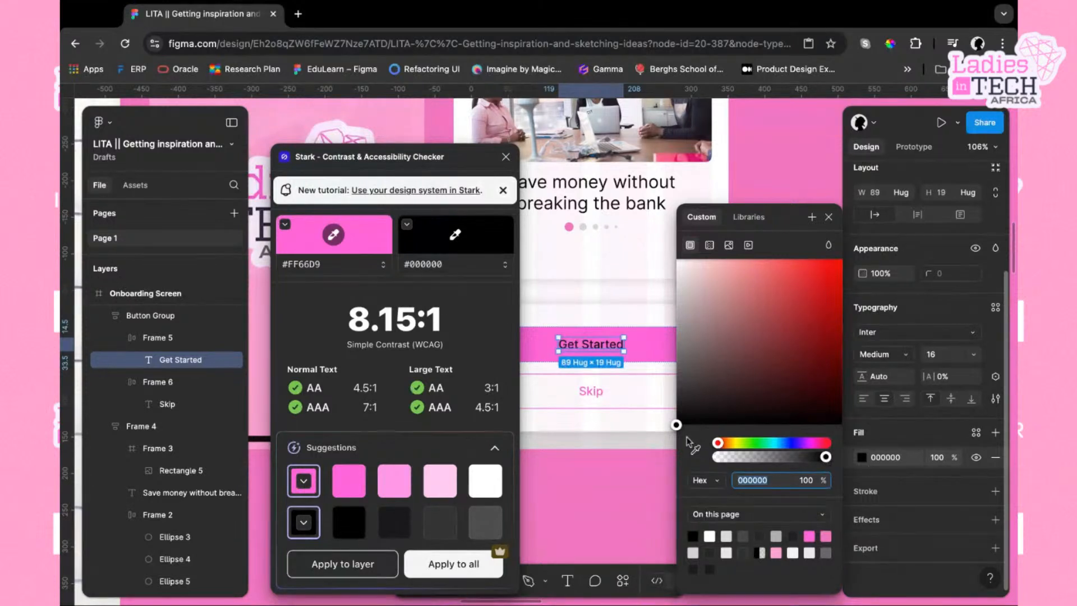
left_click(793, 536)
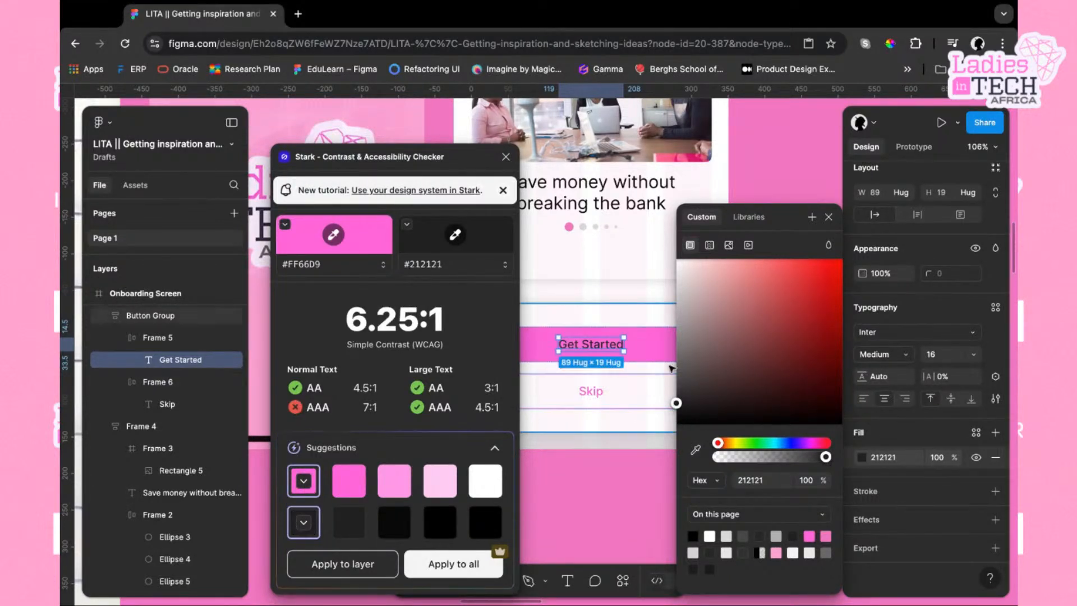
left_click(660, 346)
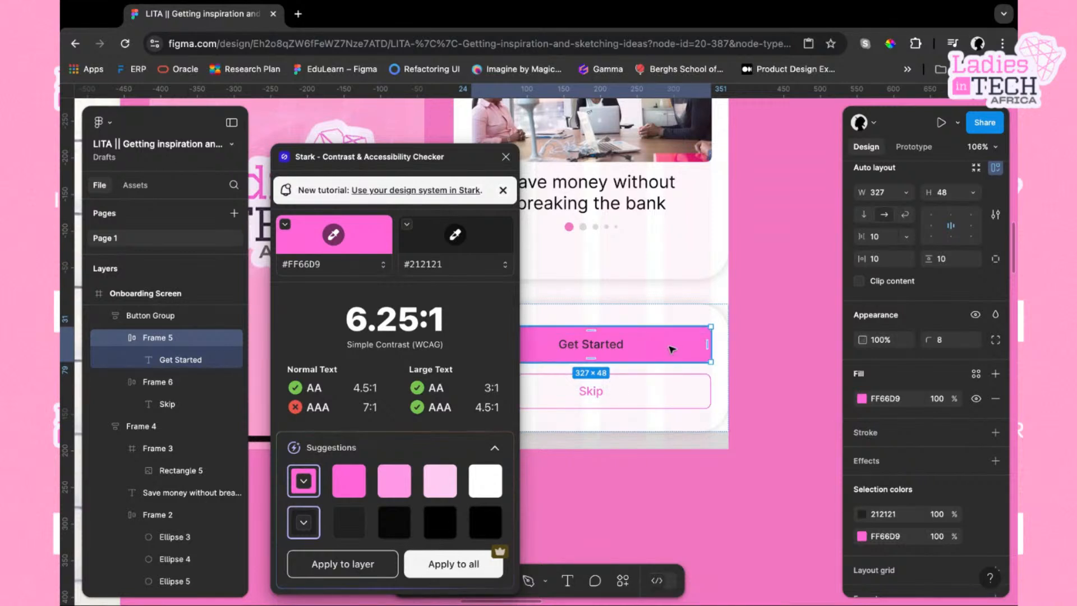
Select the Skip button frame to check its contrast and close the Stark plugin
scroll(690, 365, "left", 3)
left_click(722, 361)
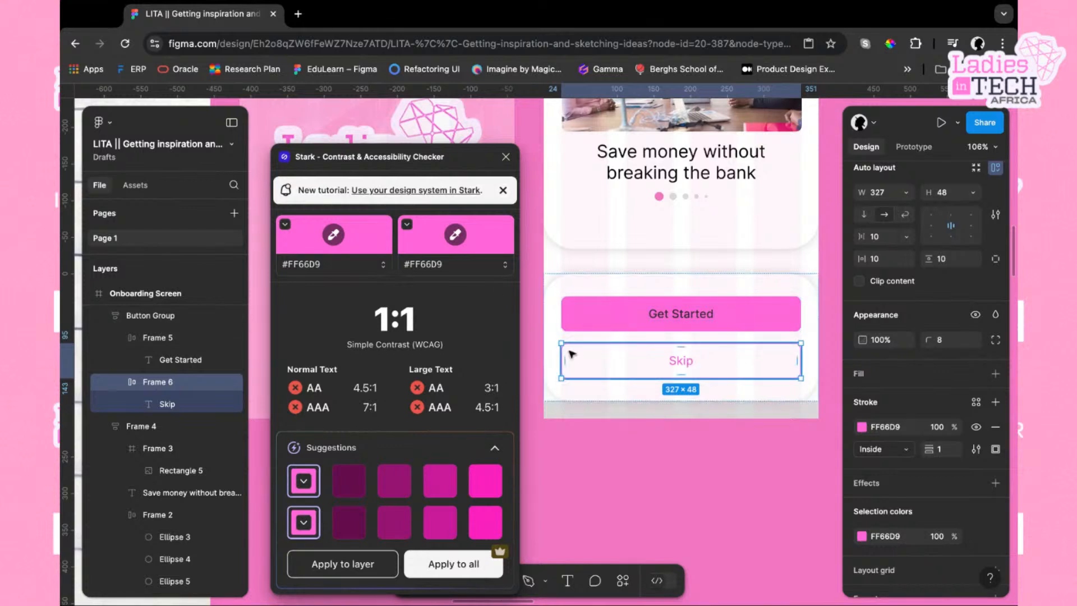
left_click(506, 158)
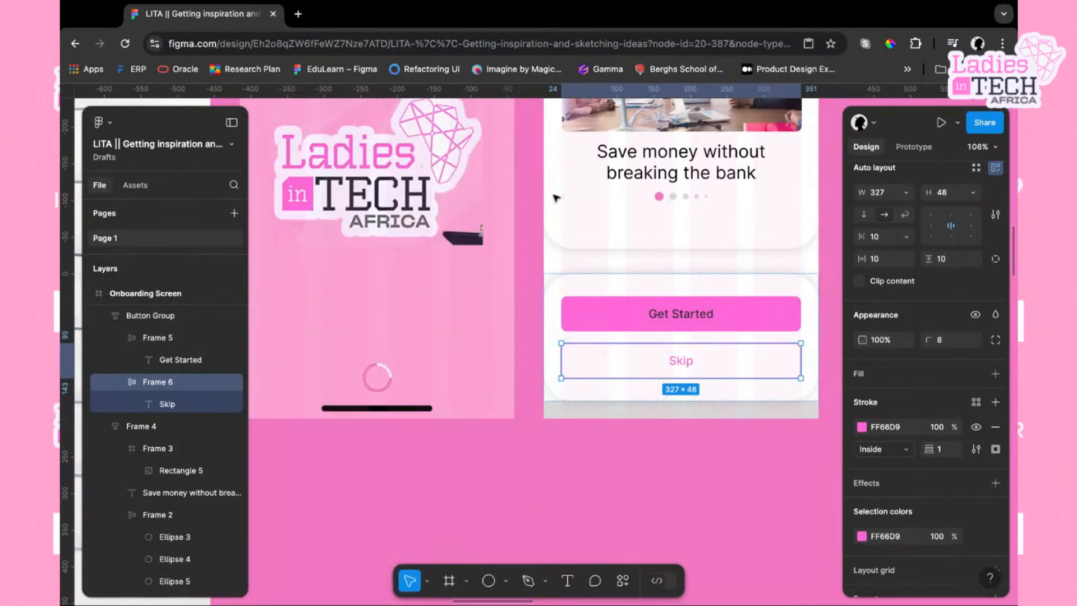
Open the Skip button's stroke colour and switch the colour model to HSL
left_click(862, 428)
left_click(744, 478)
scroll(644, 472, "right", 3)
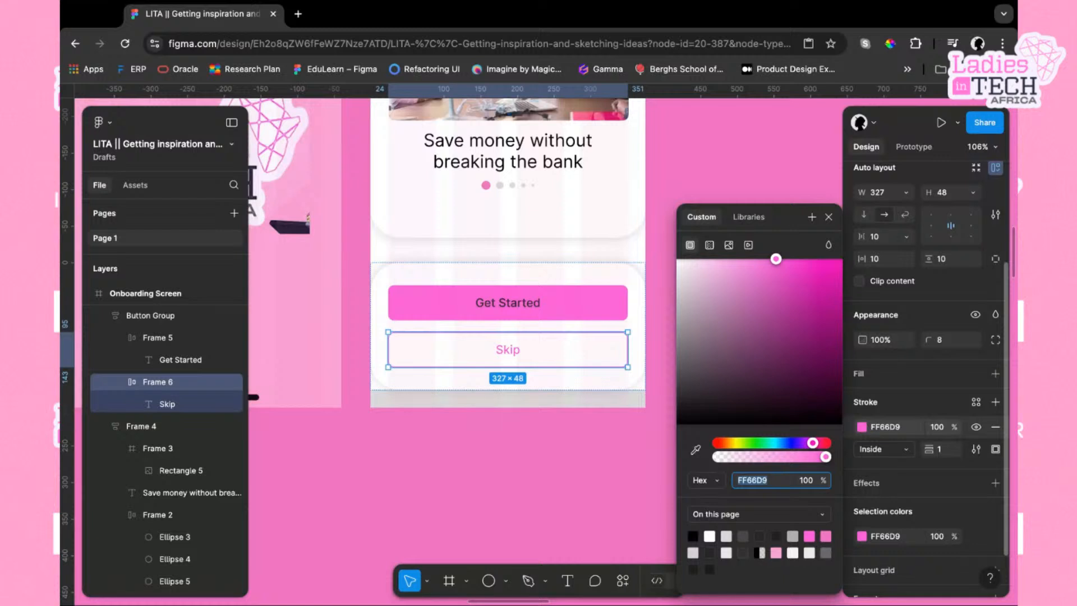
left_click(721, 481)
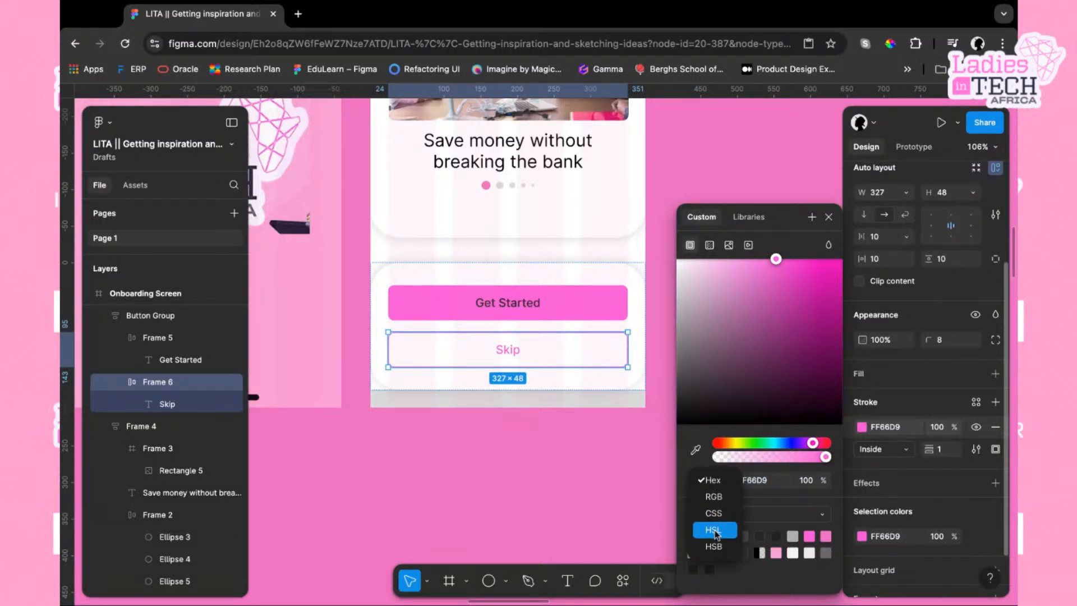
left_click(714, 530)
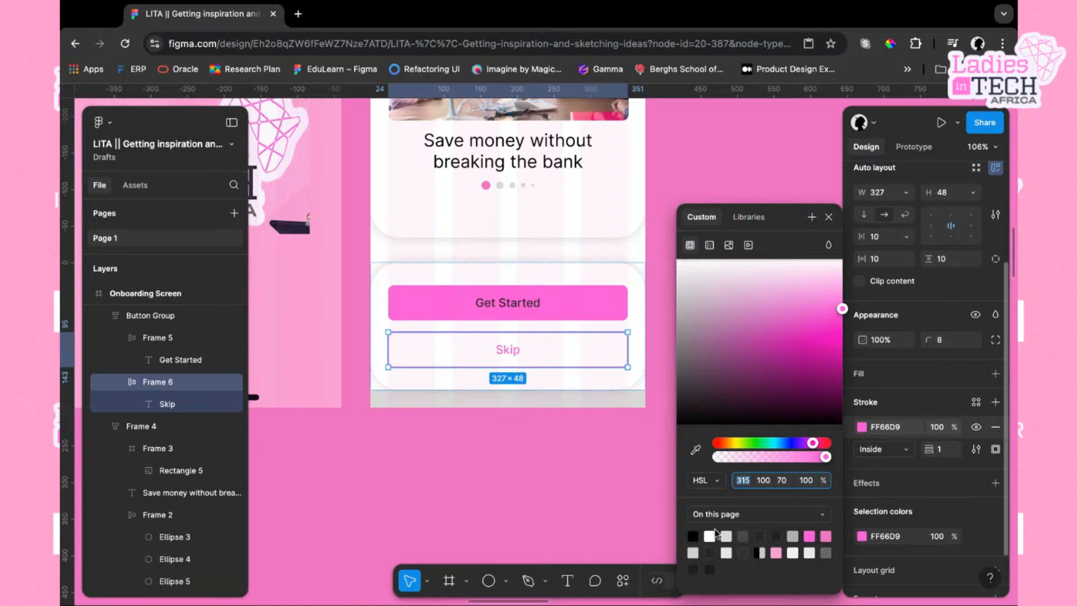
Darken the Skip button's stroke by lowering its HSL lightness to 26
left_click(783, 481)
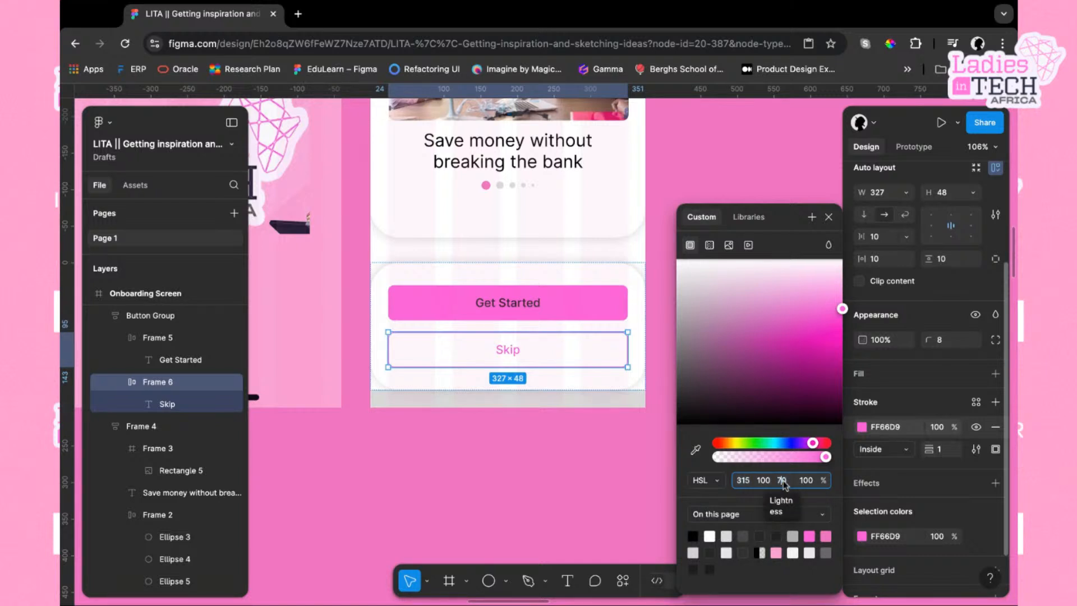
key("Down")
key("Down")
key("Down")
key("Down")
key("Down")
key("Down")
key("Down")
key("Down")
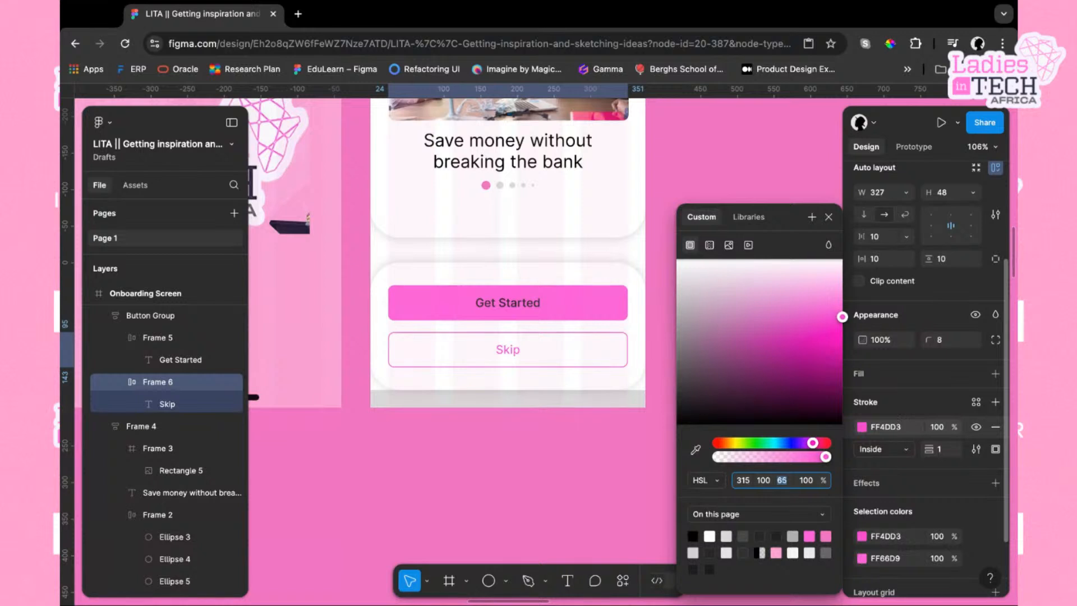
key("Down")
key("Down")
key("Down")
key("Down")
key("Down")
key("Down")
key("Down")
key("Down")
key("Down")
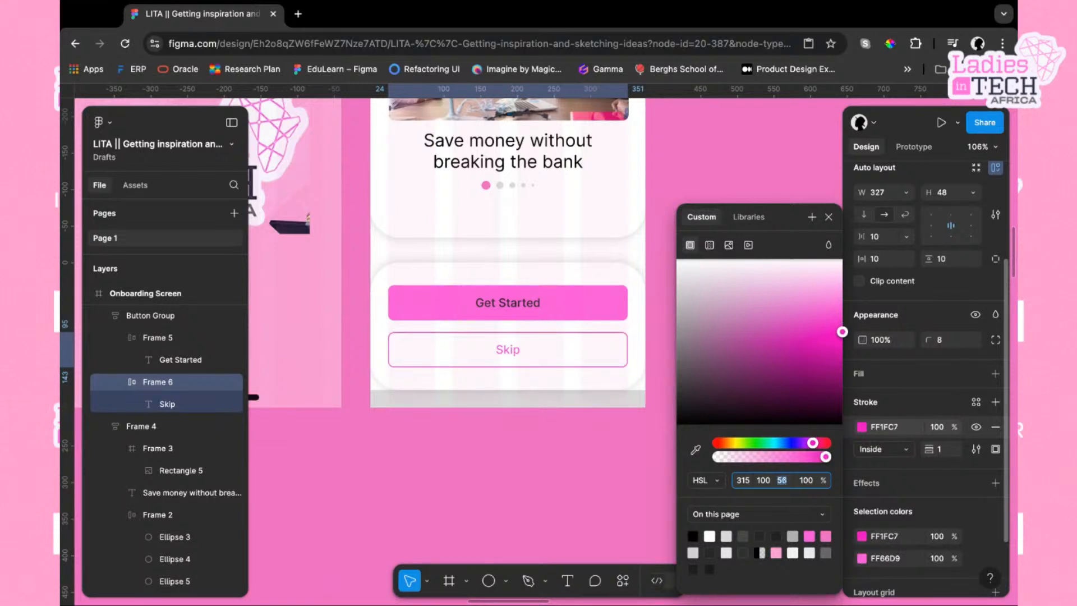
key("Down")
key("Down")
key("Down")
key("Down")
key("Down")
key("Down")
key("Down")
key("Down")
key("Down")
key("Down")
key("Down")
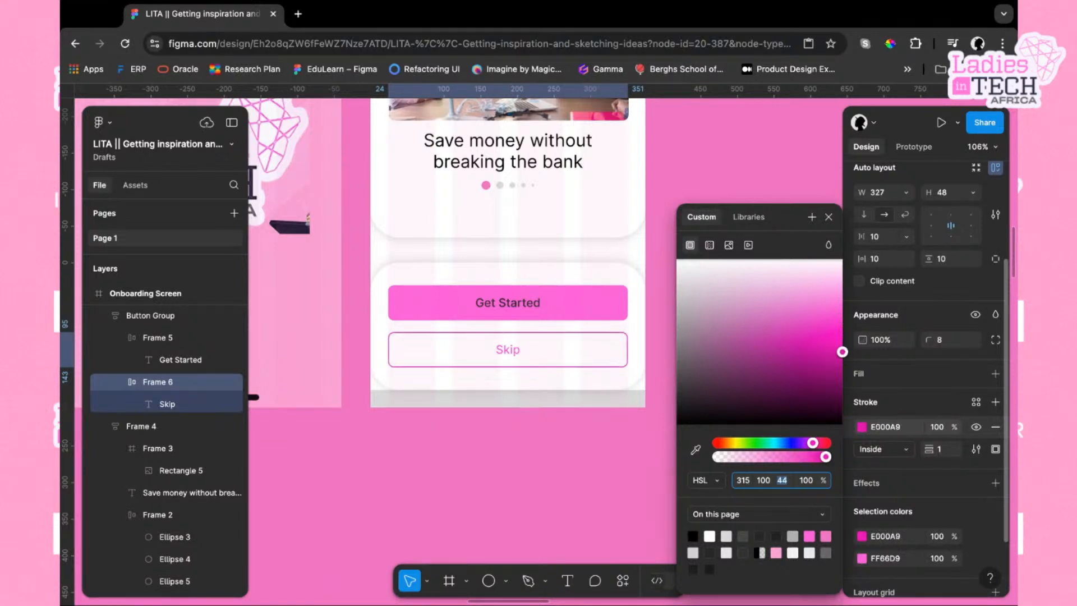
key("Down")
key("Down")
key("Down")
key("Down")
key("Down")
key("Down")
key("Down")
key("Down")
key("Down")
key("Down")
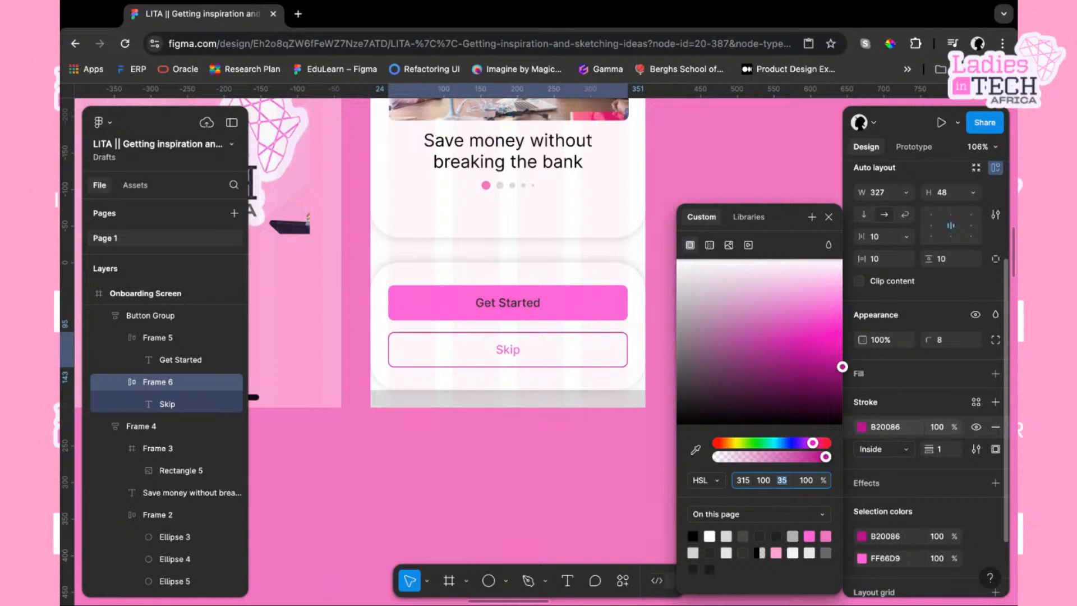
key("Down")
key("Down")
key("Down")
key("Down")
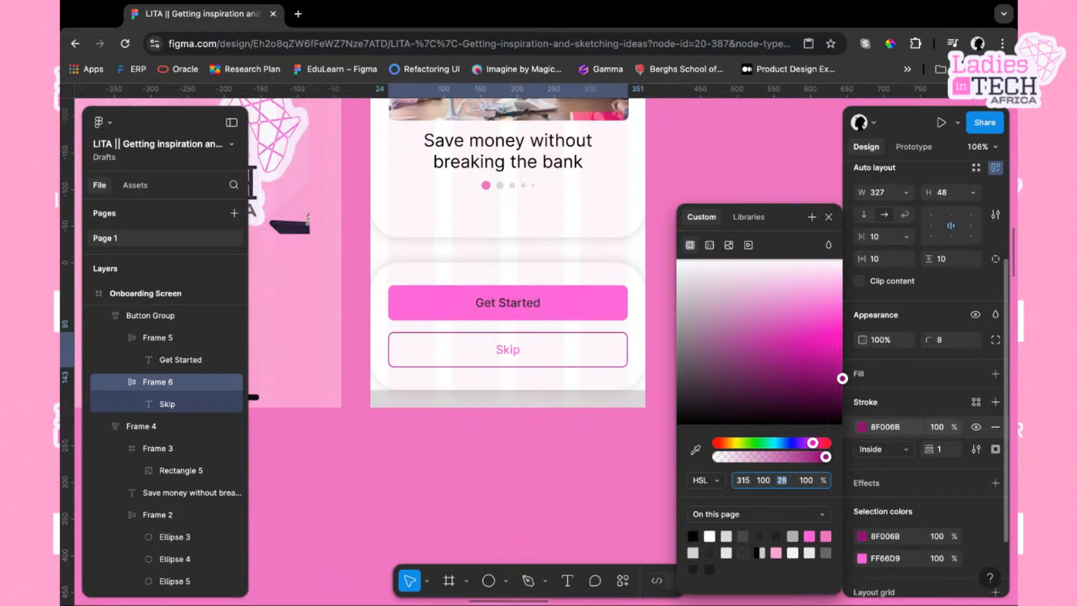
key("Up")
key("Up")
key("Up")
key("Up")
key("Up")
key("Up")
key("Up")
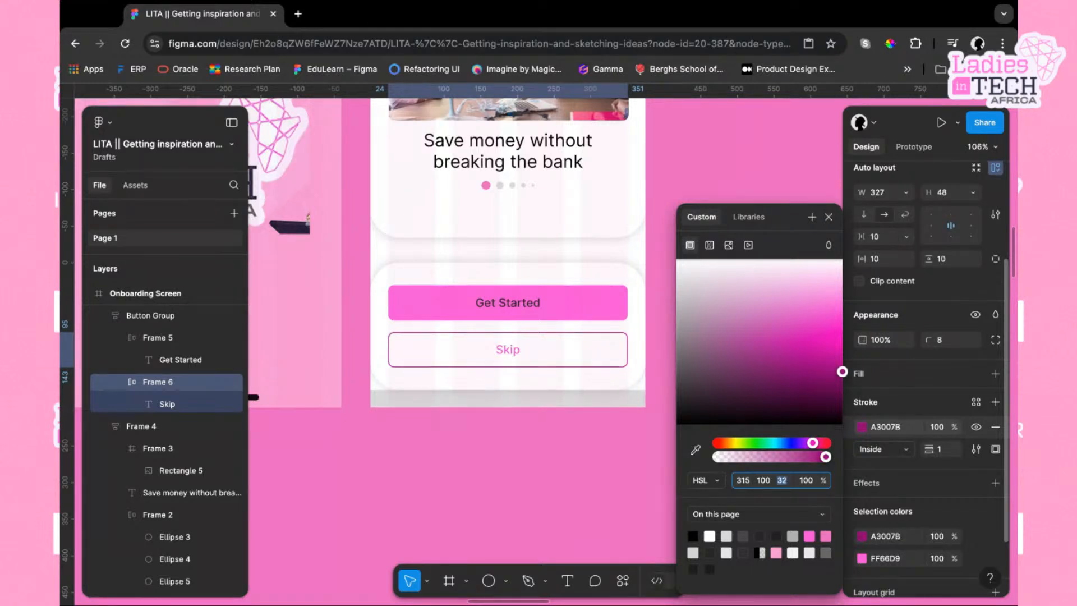
key("Down")
key("Down")
key("Down")
key("Down")
key("Down")
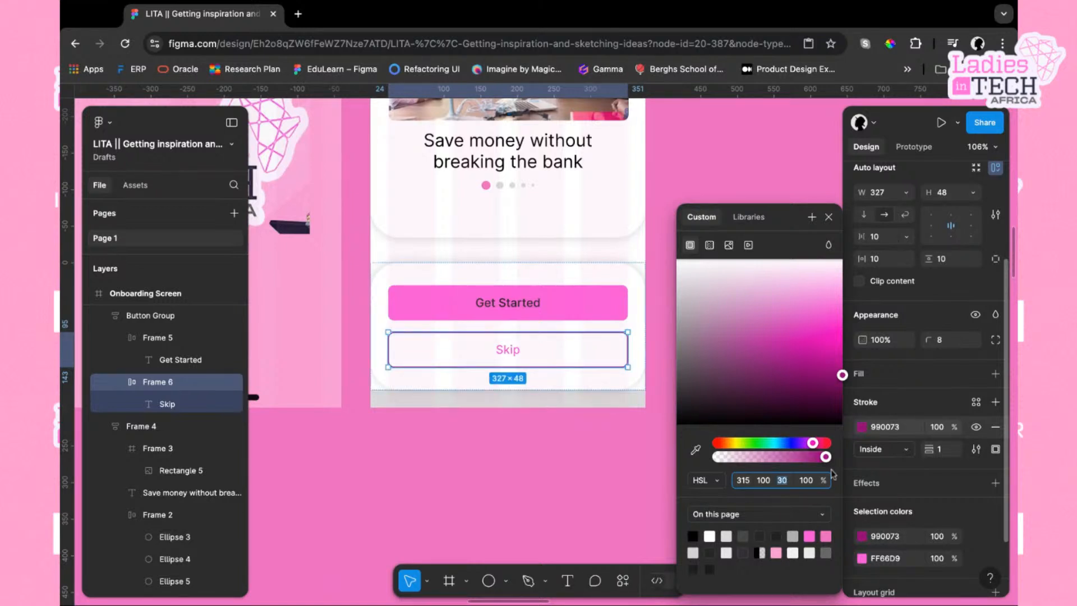
key("Down")
key("Down")
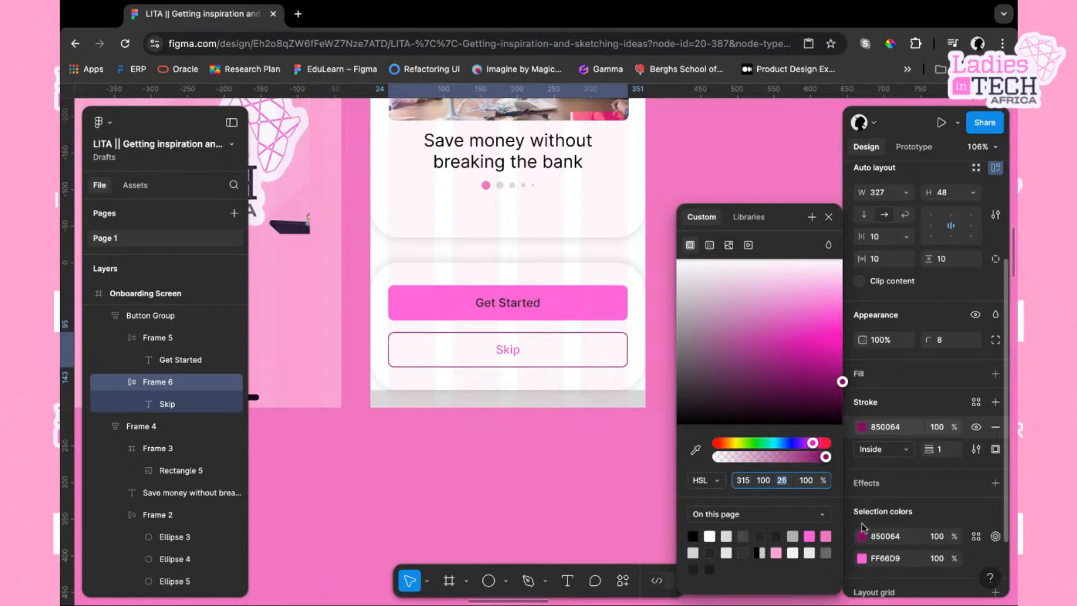
Set the Skip label's text colour to 850064, matching the button stroke, and close the colour picker
left_click(896, 537)
key("super+c")
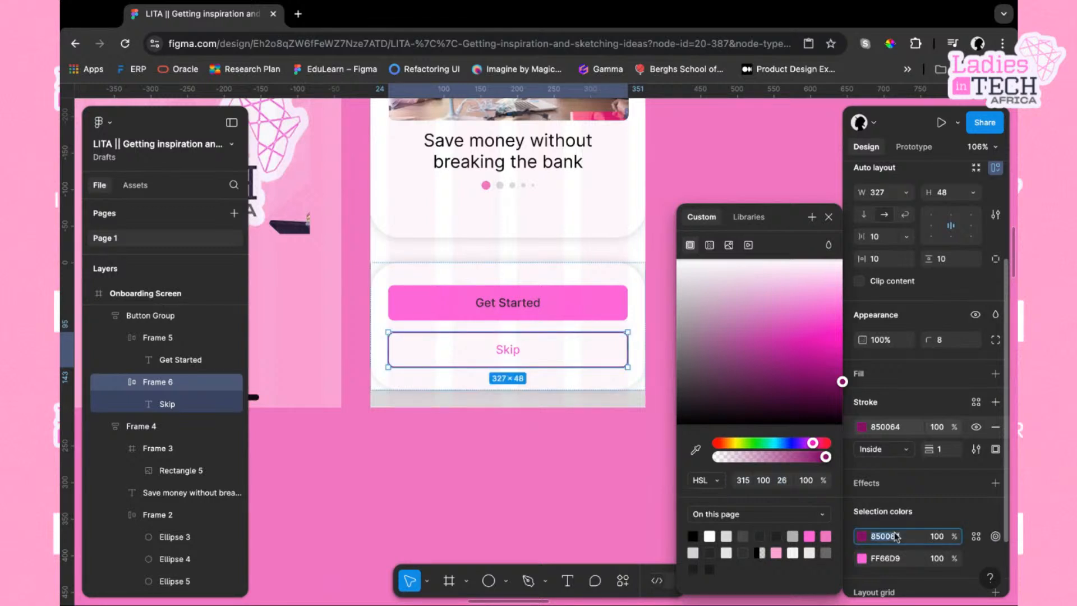
left_click(892, 558)
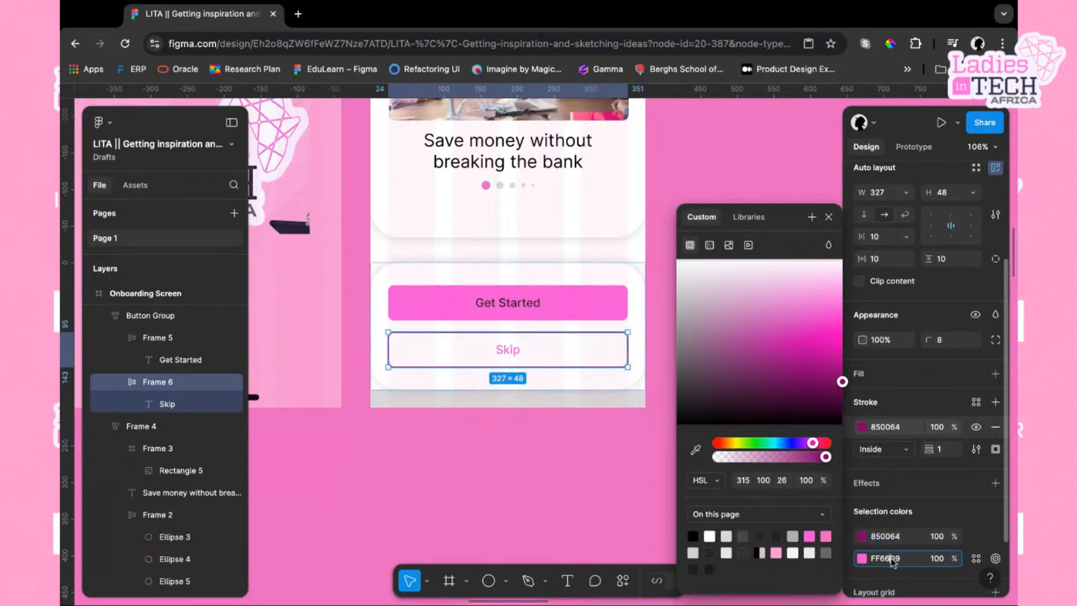
key("super+v")
key("Return")
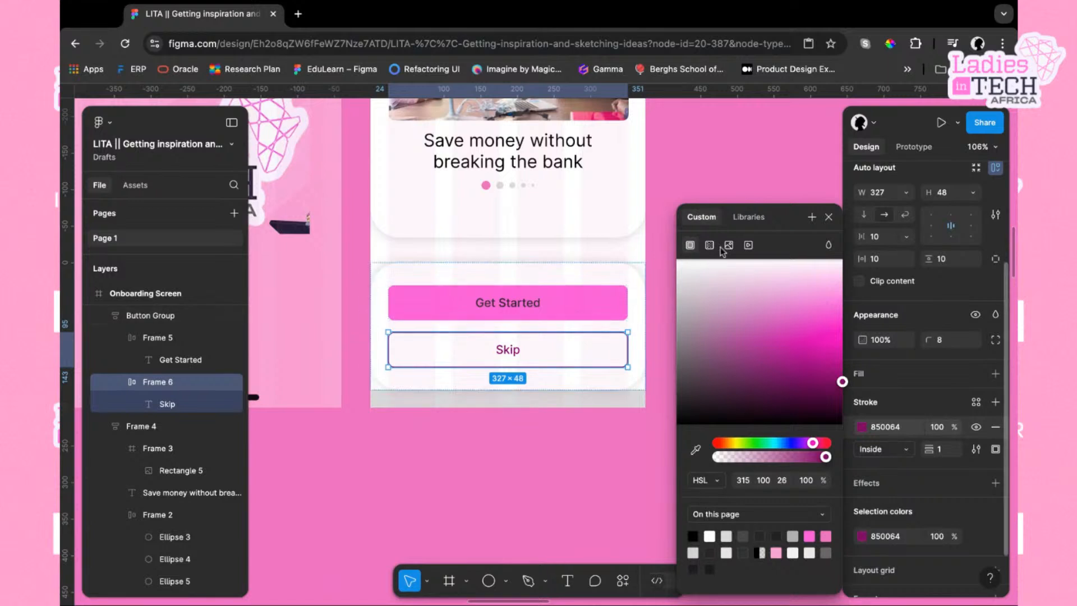
left_click(829, 217)
left_click(666, 385)
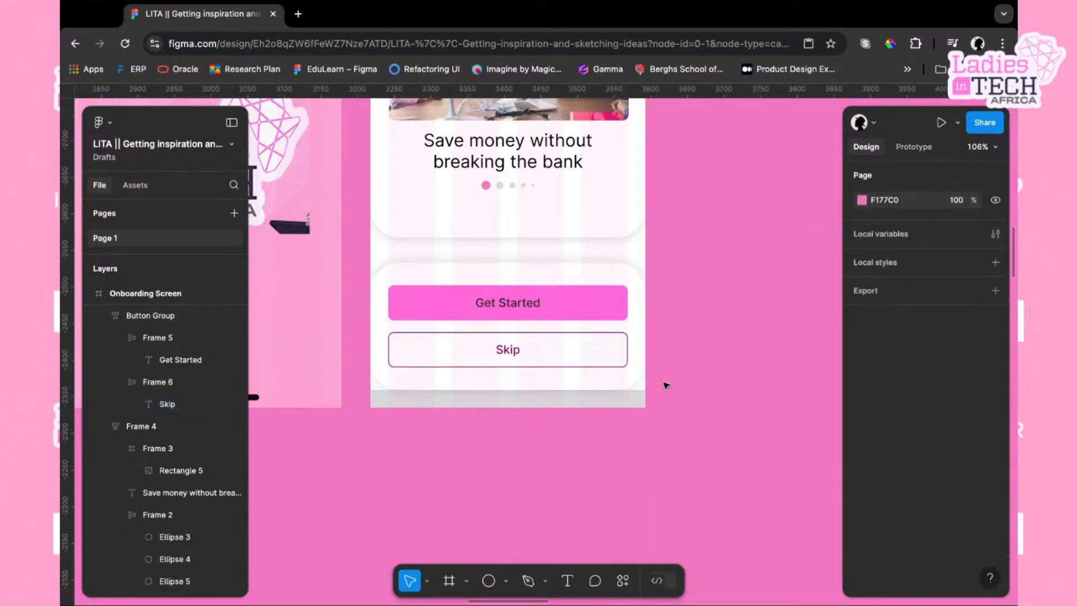
Duplicate the Onboarding Screen frame
scroll(598, 362, "down", 5)
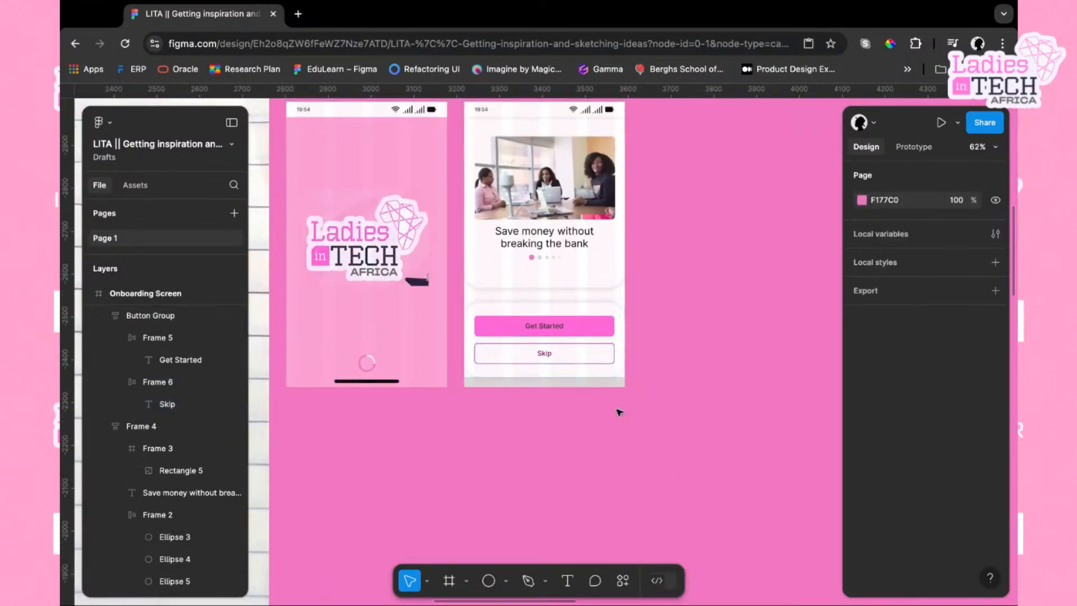
scroll(707, 388, "up", 3)
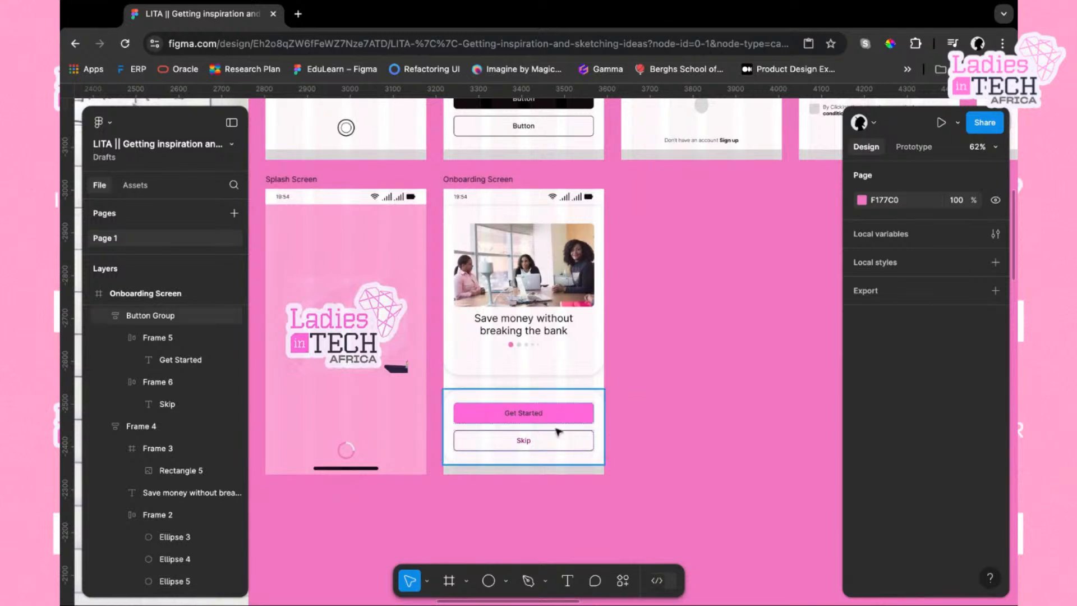
left_click(486, 179)
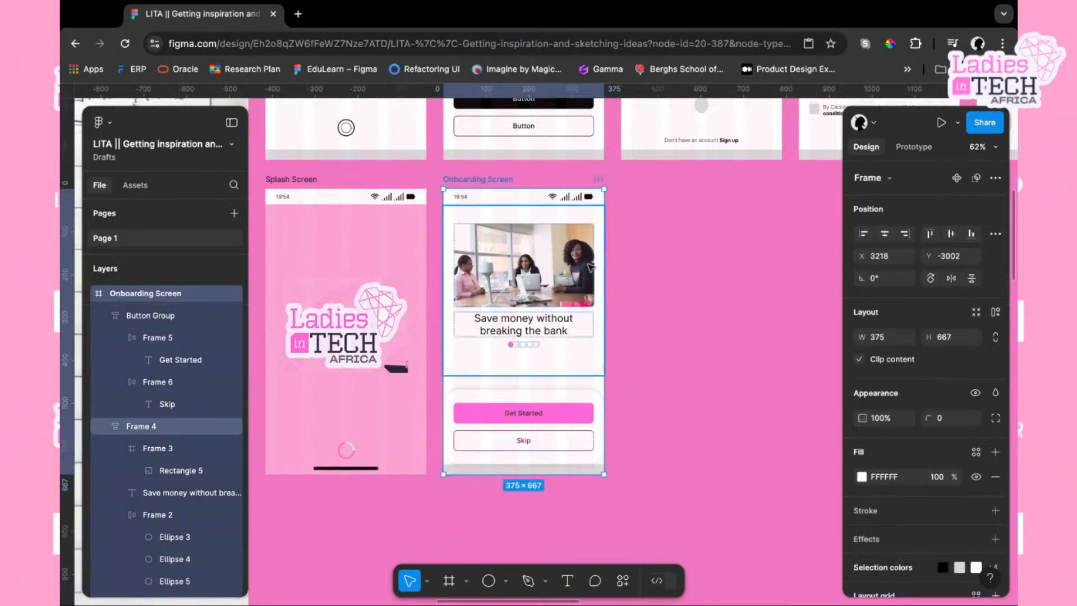
left_click(679, 399)
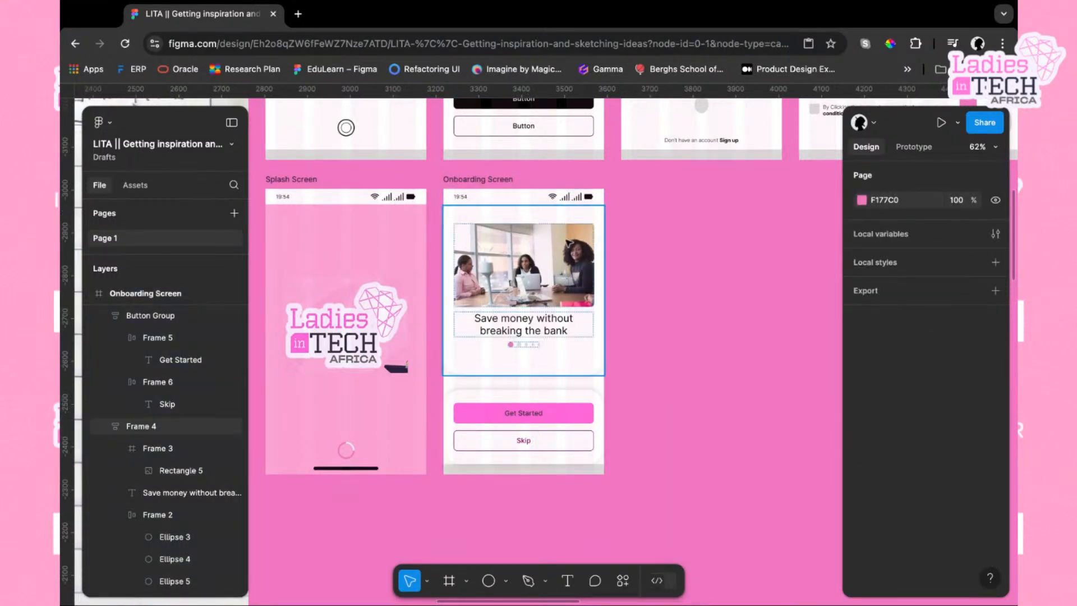
left_click(493, 180)
key("ctrl+d")
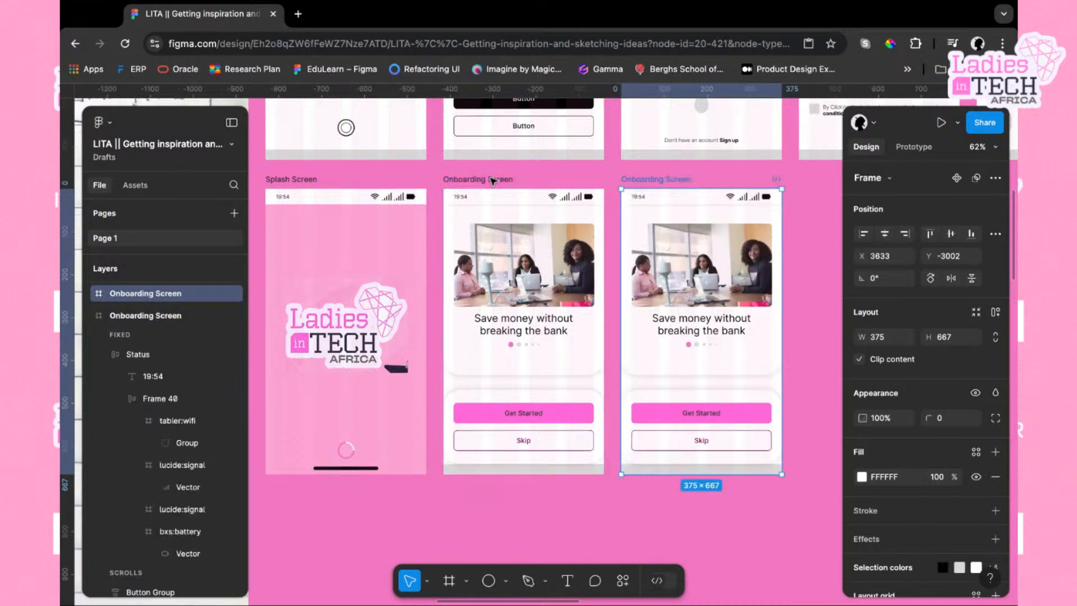
In the duplicated screen, move the active pagination dot to the second position
scroll(682, 348, "right", 2)
scroll(682, 348, "up", 5)
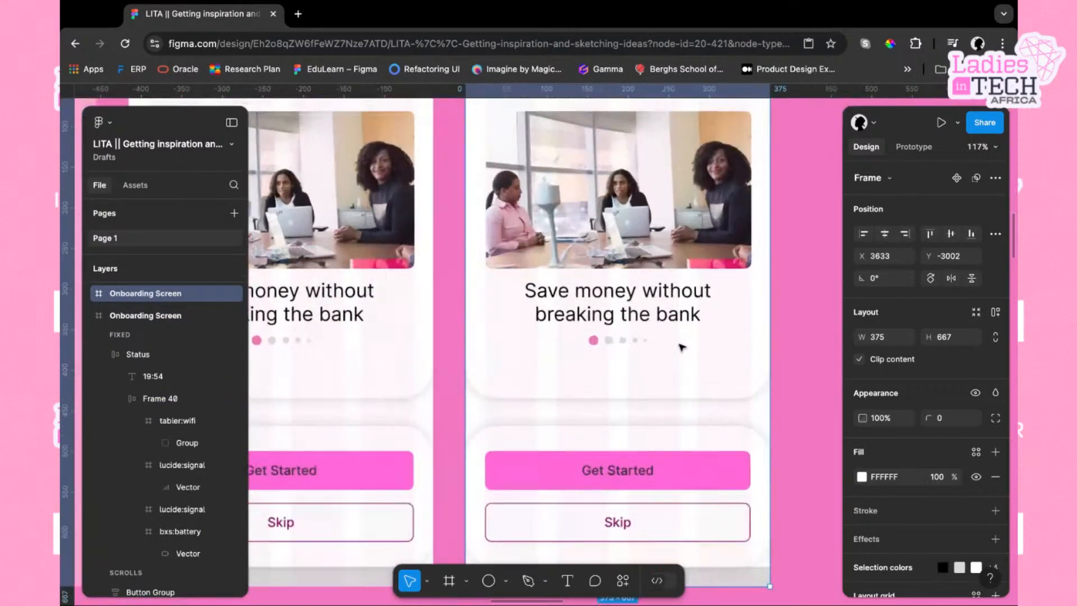
left_click(618, 345)
left_click(614, 345)
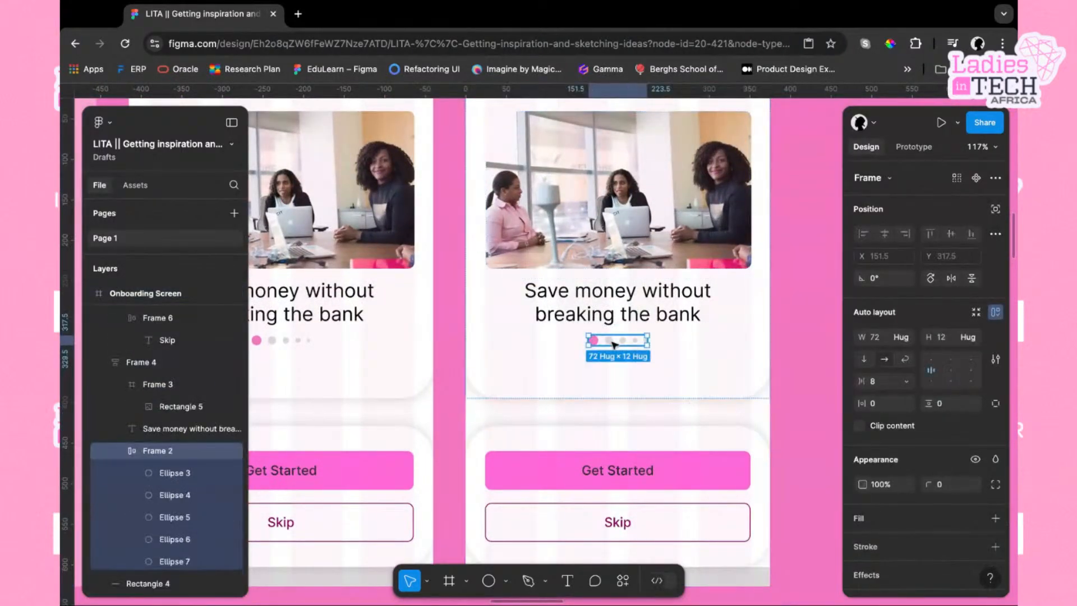
left_click_drag(598, 345, 611, 343)
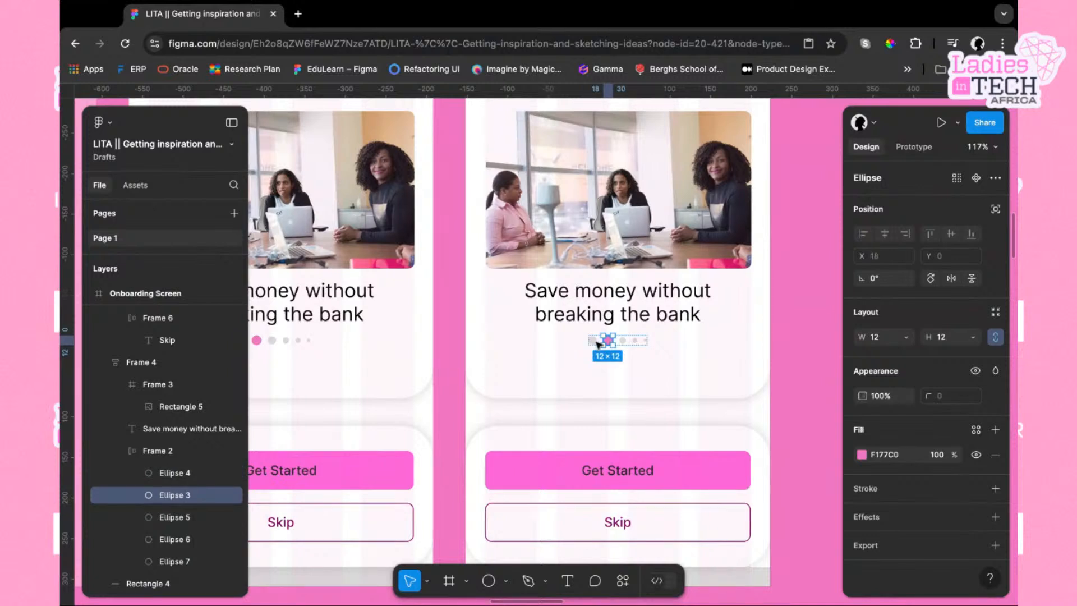
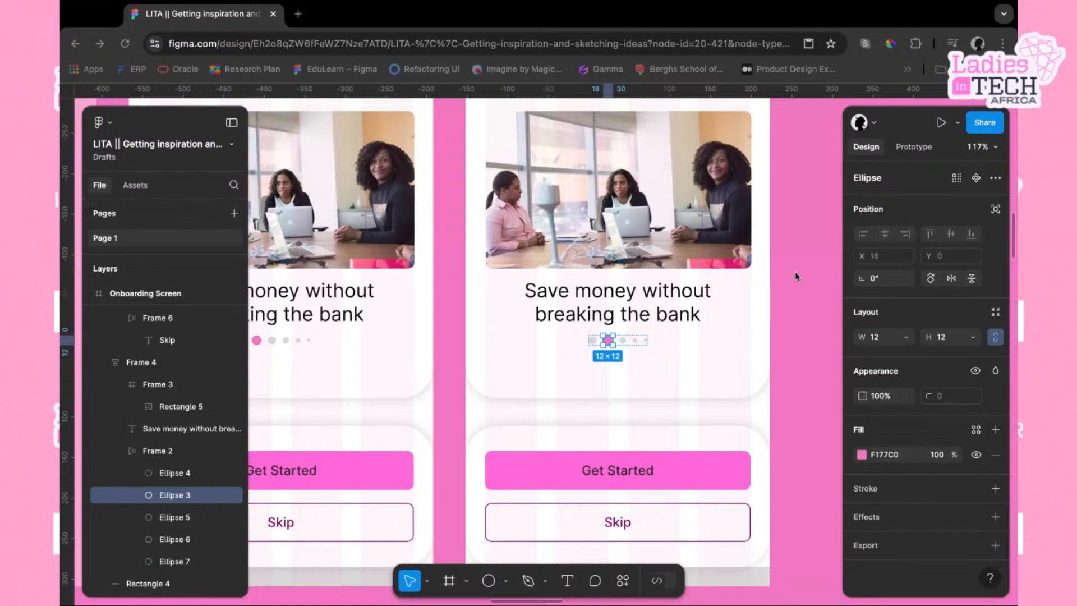
Replace the second onboarding screen's heading with "Manage your money wisely"
double_click(634, 306)
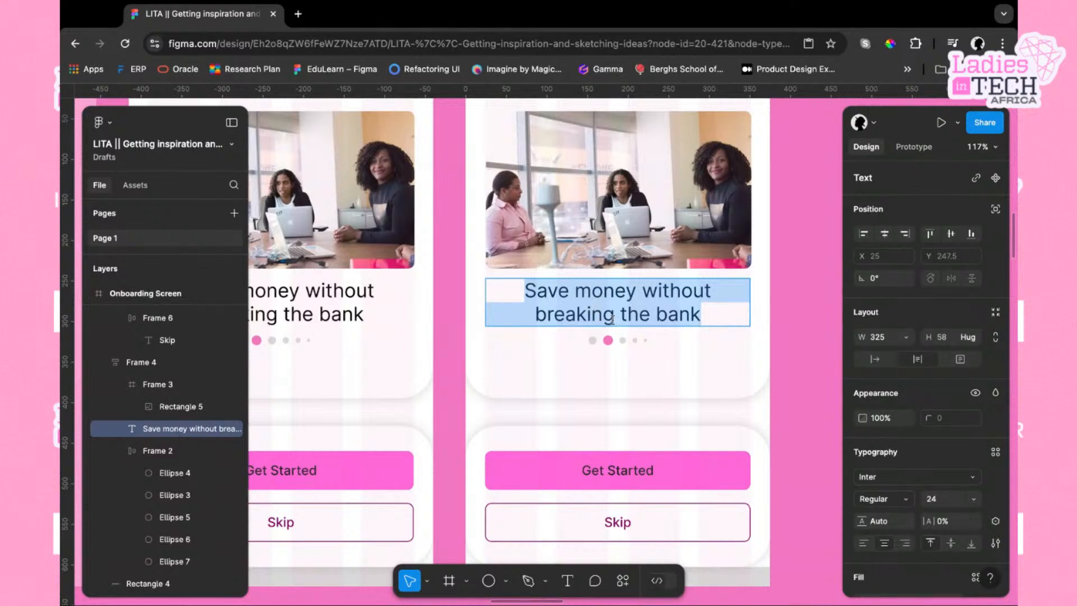
type("Man")
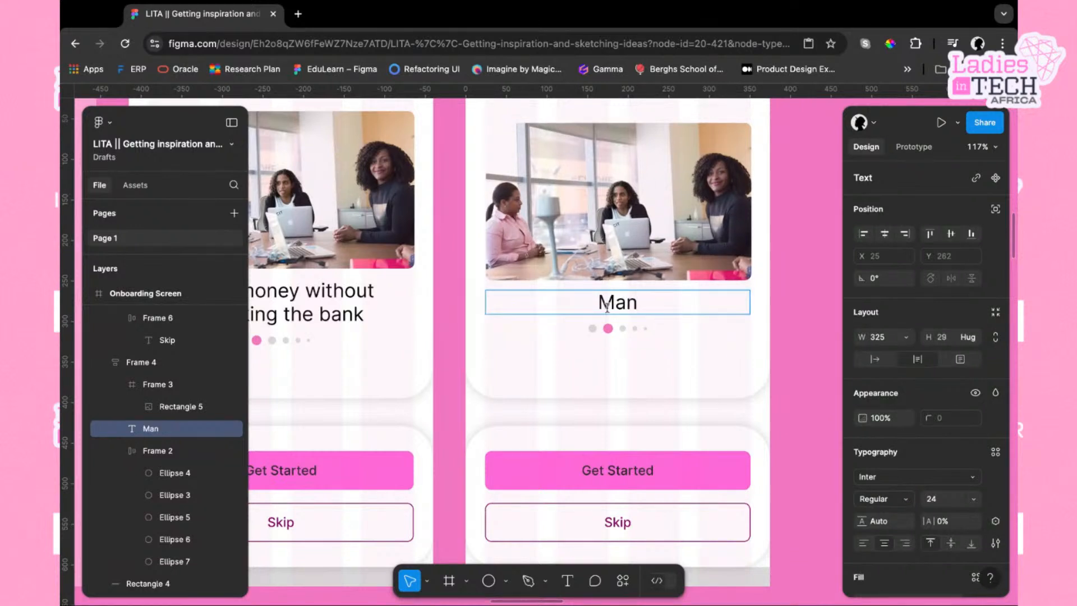
type("ey")
key("BackSpace")
key("BackSpace")
key("BackSpace")
type("age yout")
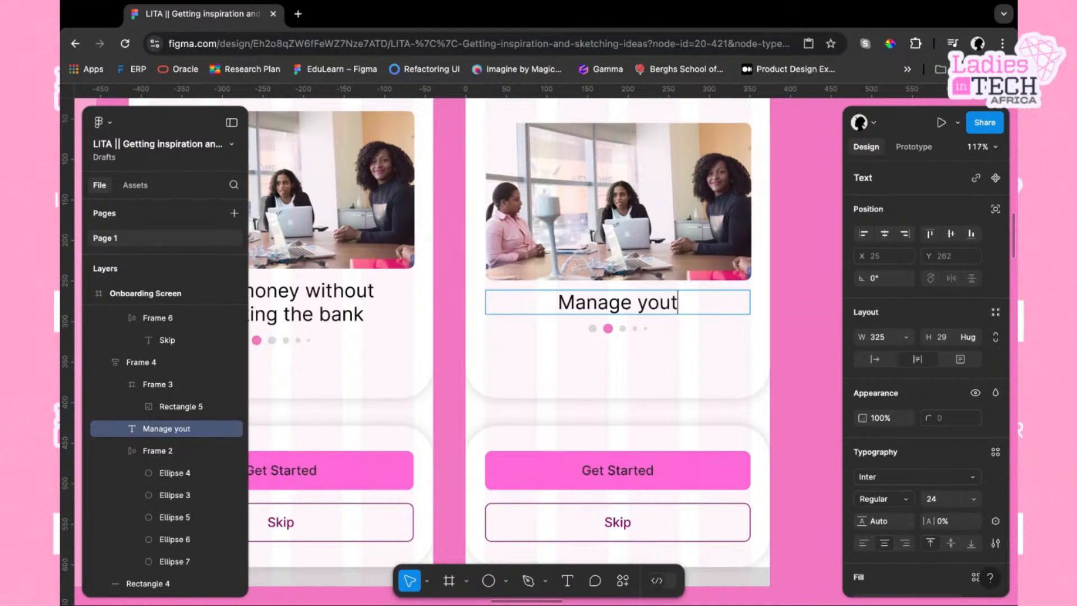
key("BackSpace")
type("t")
key("BackSpace")
type("r mone")
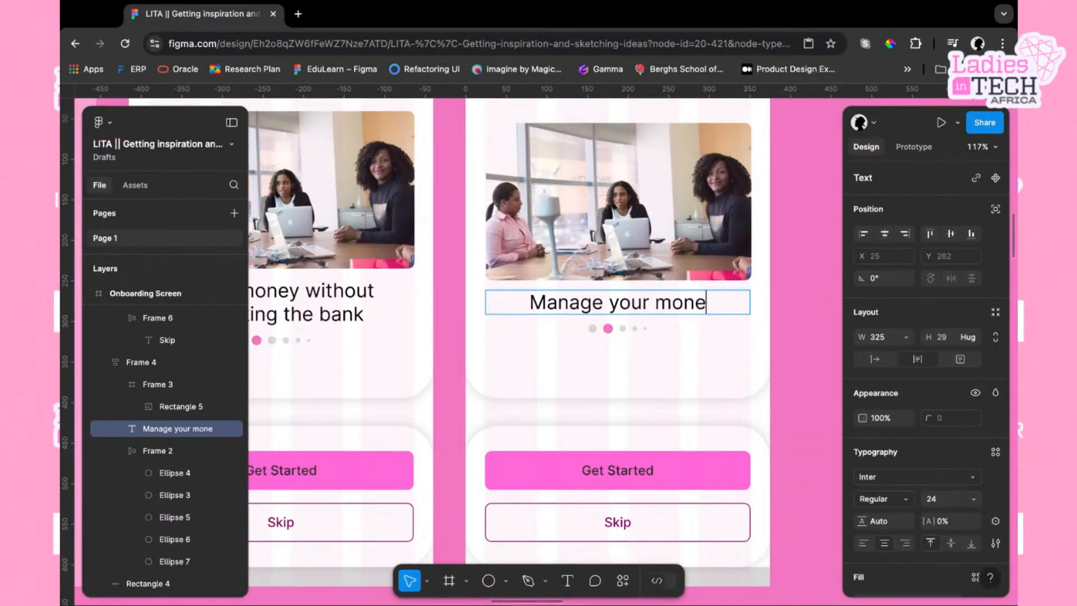
type("y wisely")
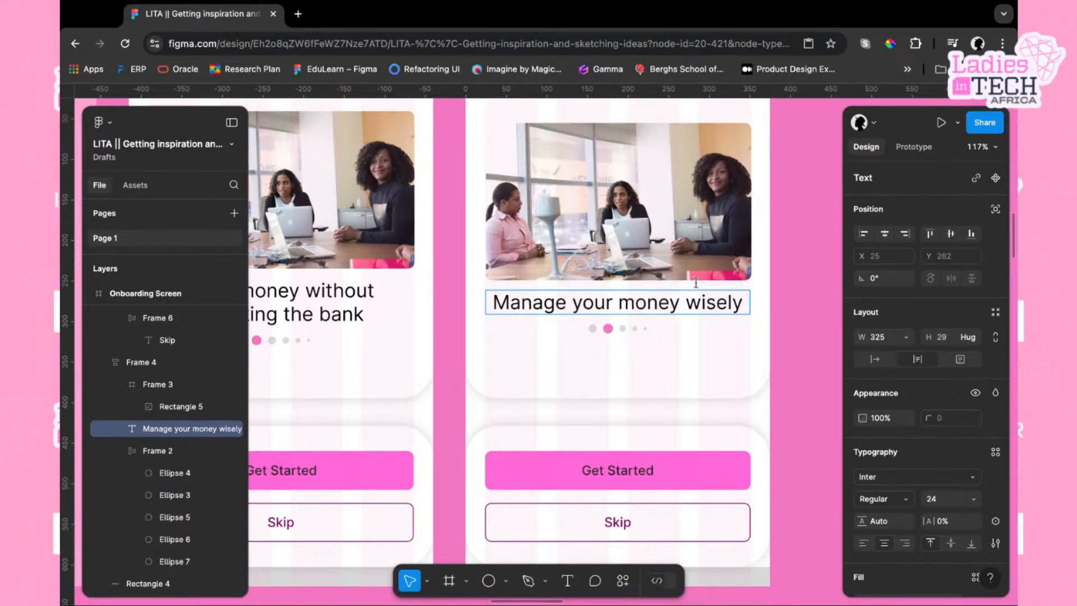
key("Escape")
Duplicate the "Manage your money wisely" onboarding screen frame
scroll(808, 306, "down", 3)
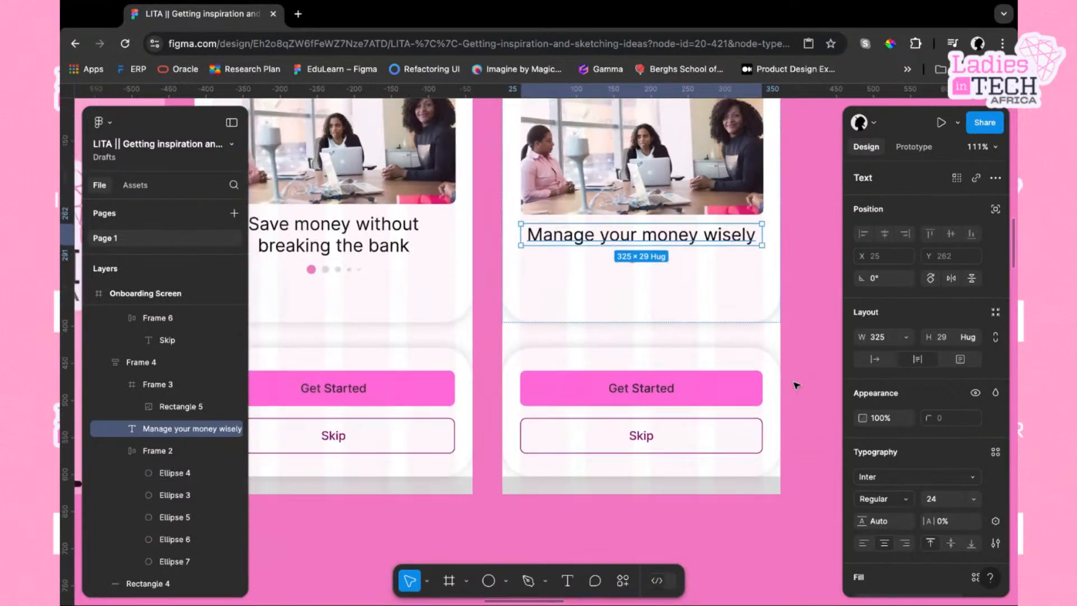
scroll(797, 385, "down", 5)
left_click(791, 424)
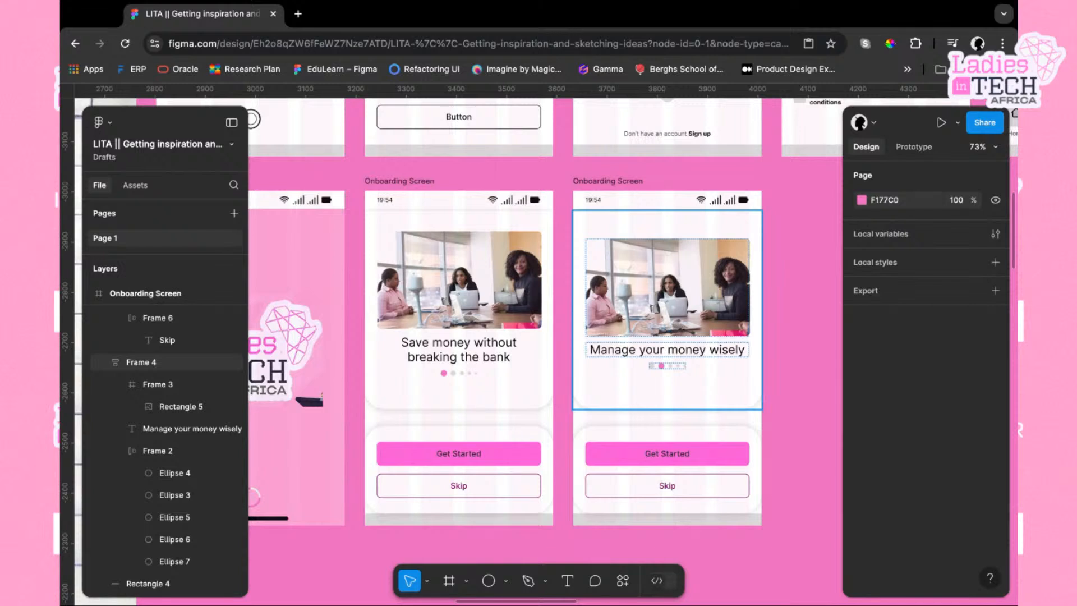
scroll(468, 191, "right", 5)
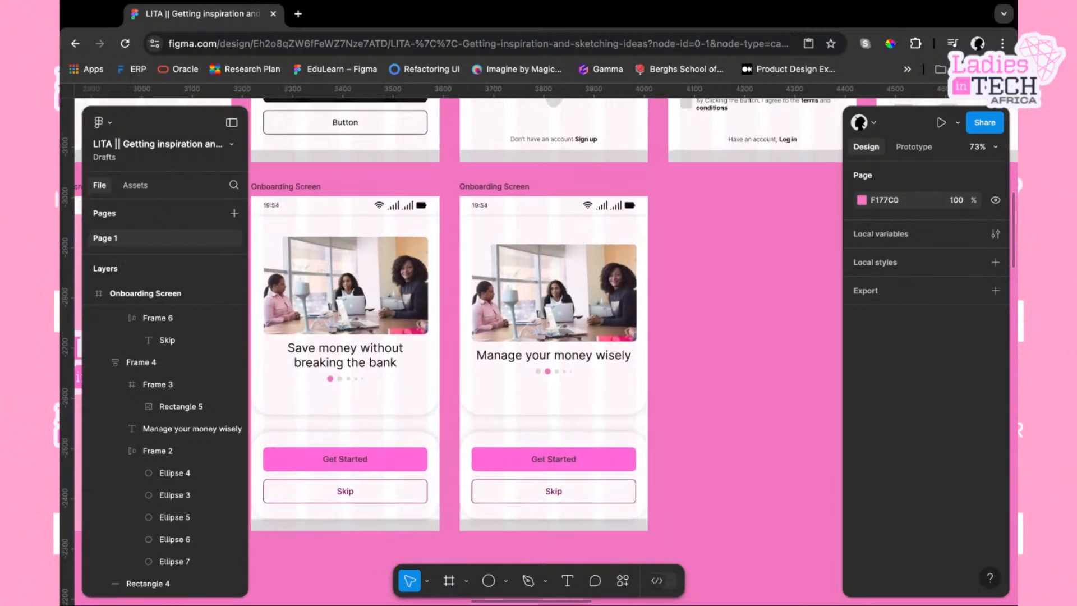
left_click(467, 187)
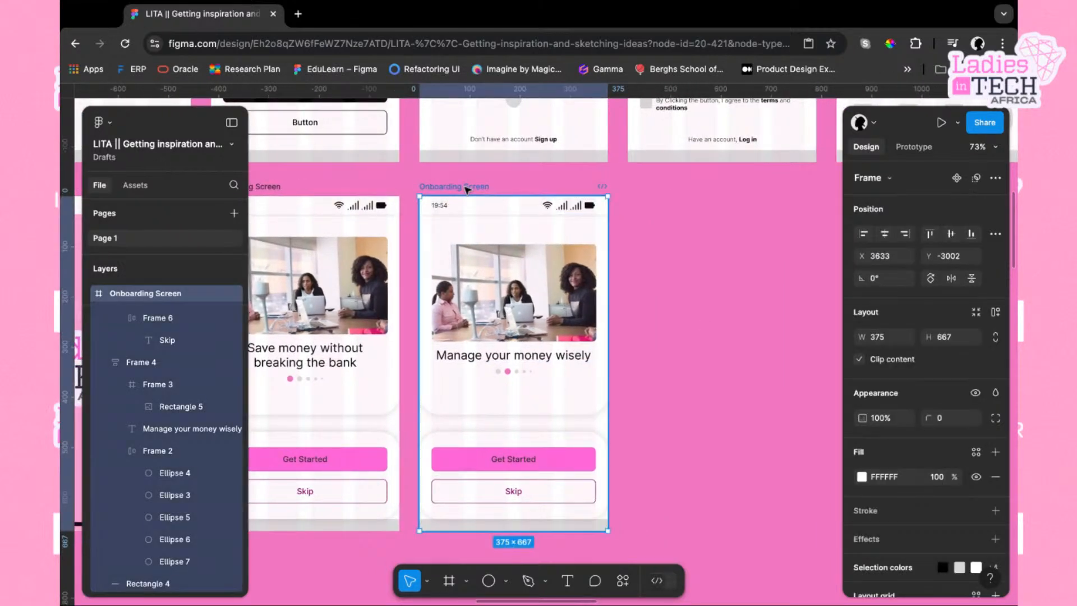
key("super+d")
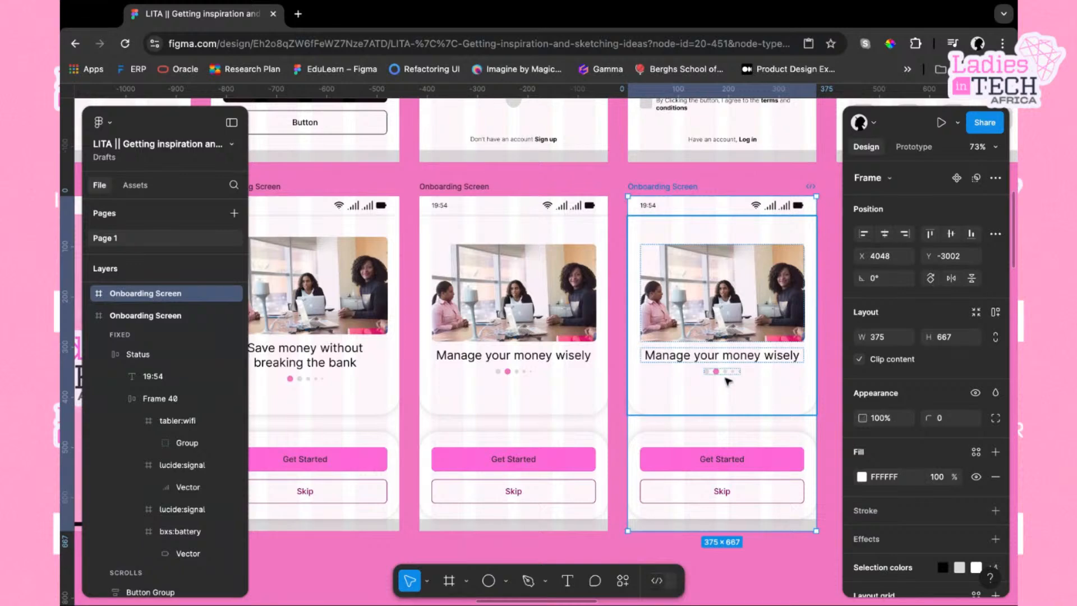
In the duplicated screen's page indicator, move the active pink dot one position to the right
scroll(728, 382, "up", 5)
double_click(716, 368)
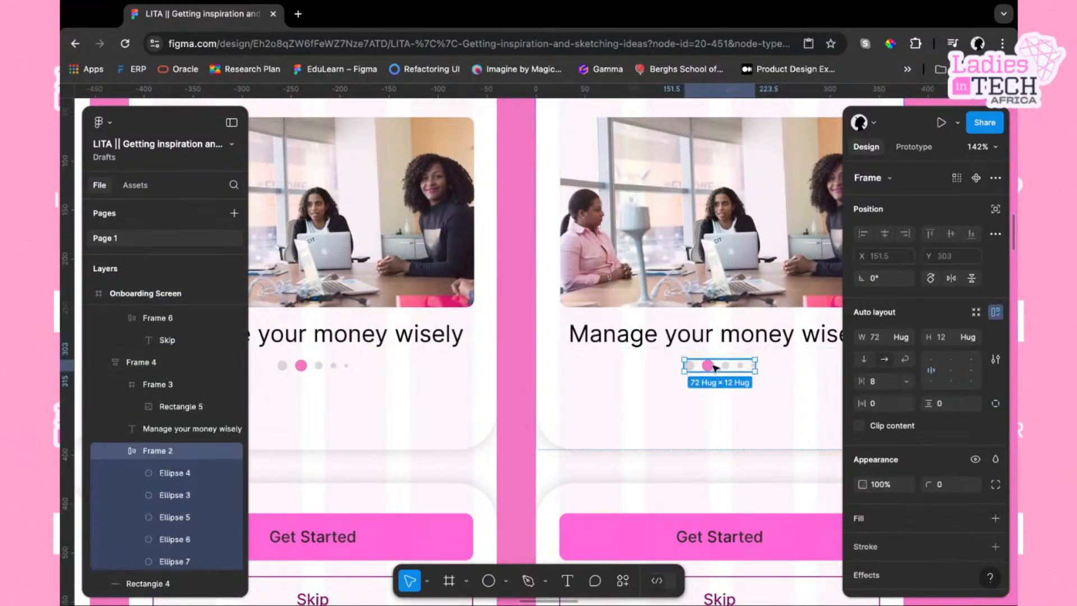
double_click(711, 367)
key("Right")
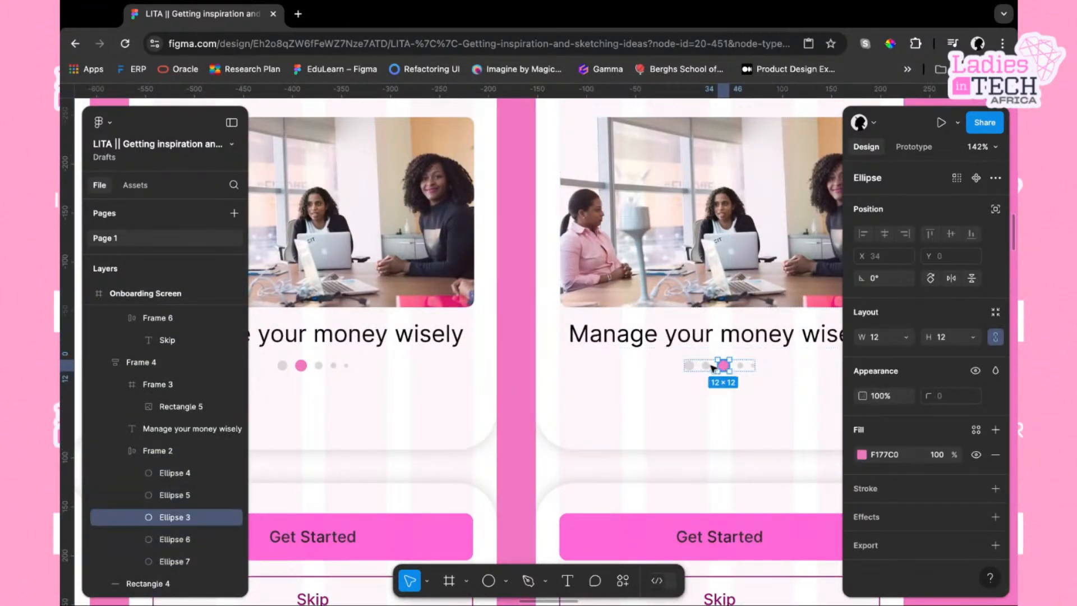
Move the second grey indicator dot one position left to reorder the grey dots before the active dot
scroll(757, 387, "right", 2)
scroll(757, 387, "right", 2)
scroll(756, 388, "down", 3)
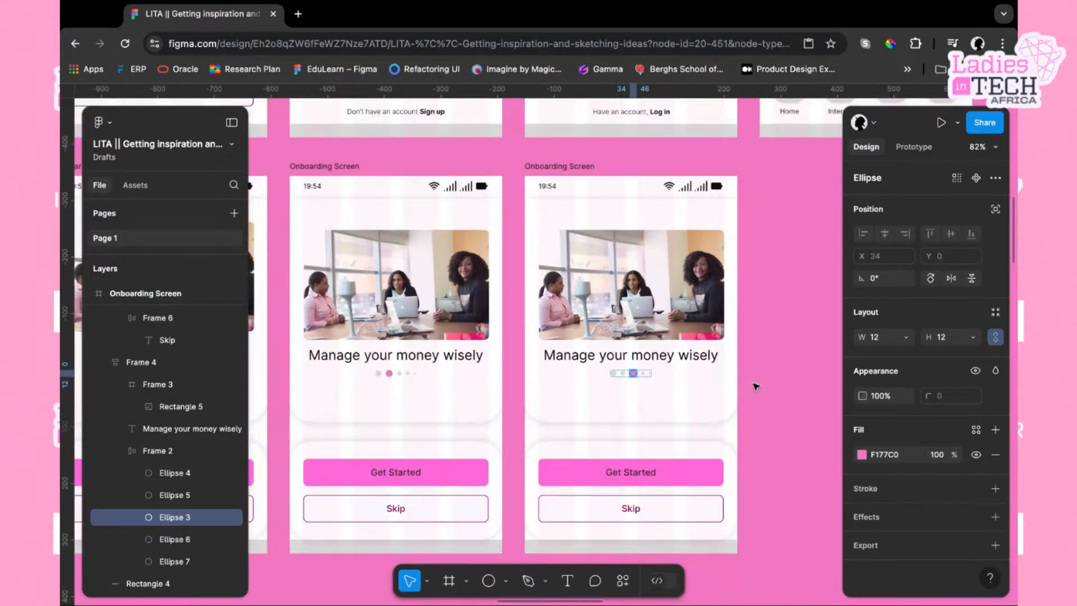
scroll(609, 346, "up", 5)
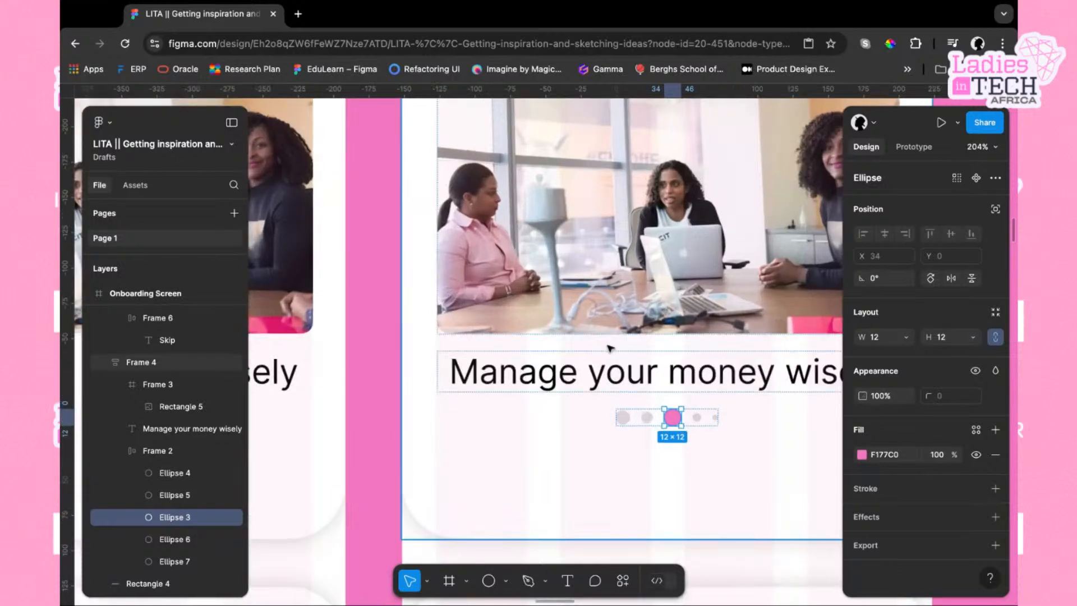
left_click(648, 419)
key("Left")
left_click(750, 448)
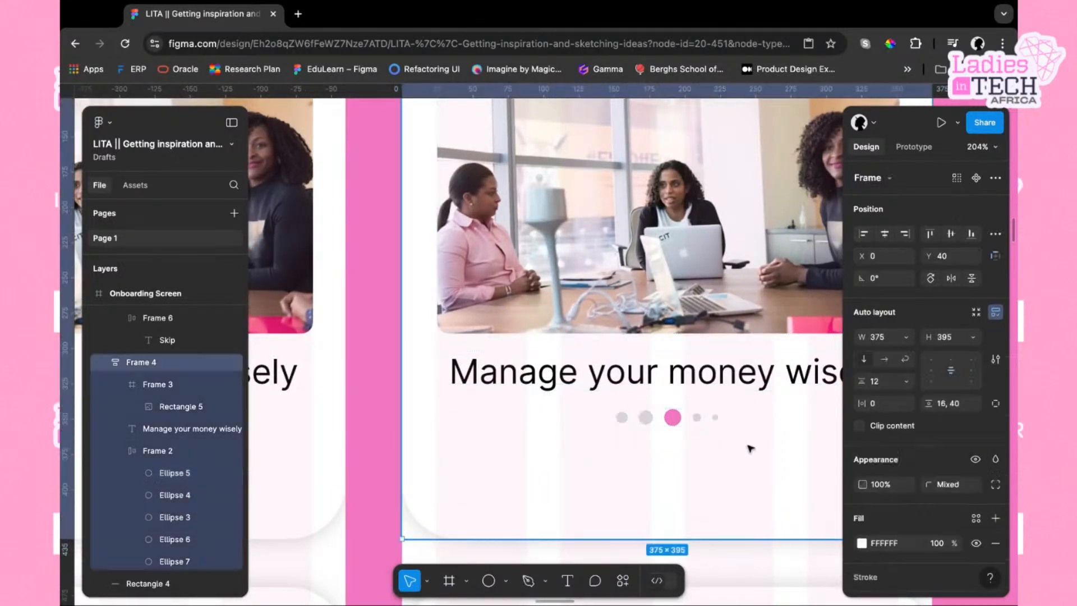
In the second screen's indicator, duplicate a grey dot right after the active dot and delete the smallest trailing dot
scroll(751, 448, "down", 5)
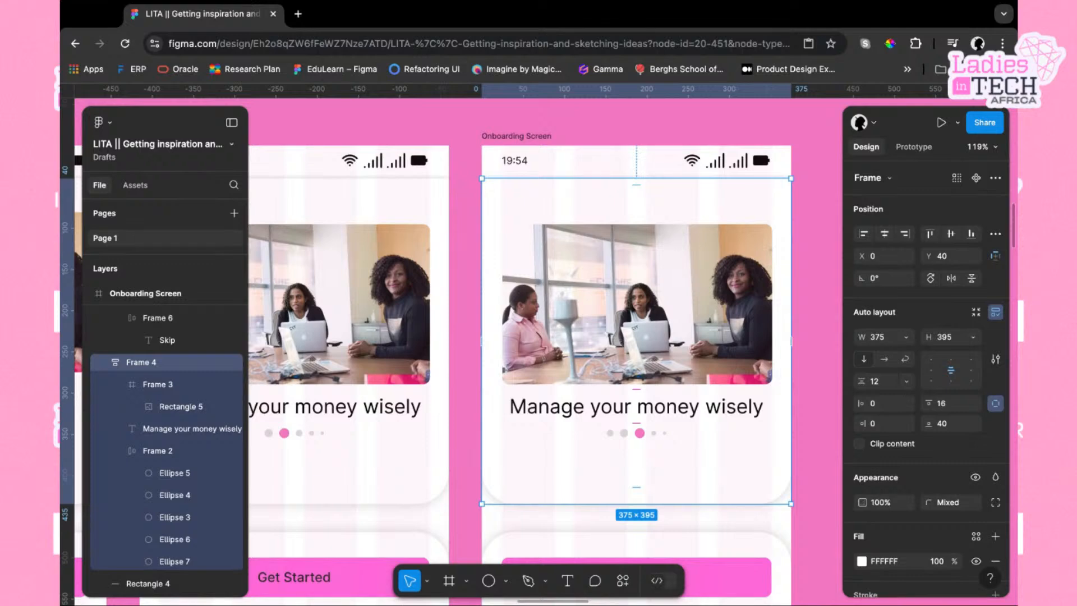
left_click(627, 434)
scroll(627, 435, "up", 5)
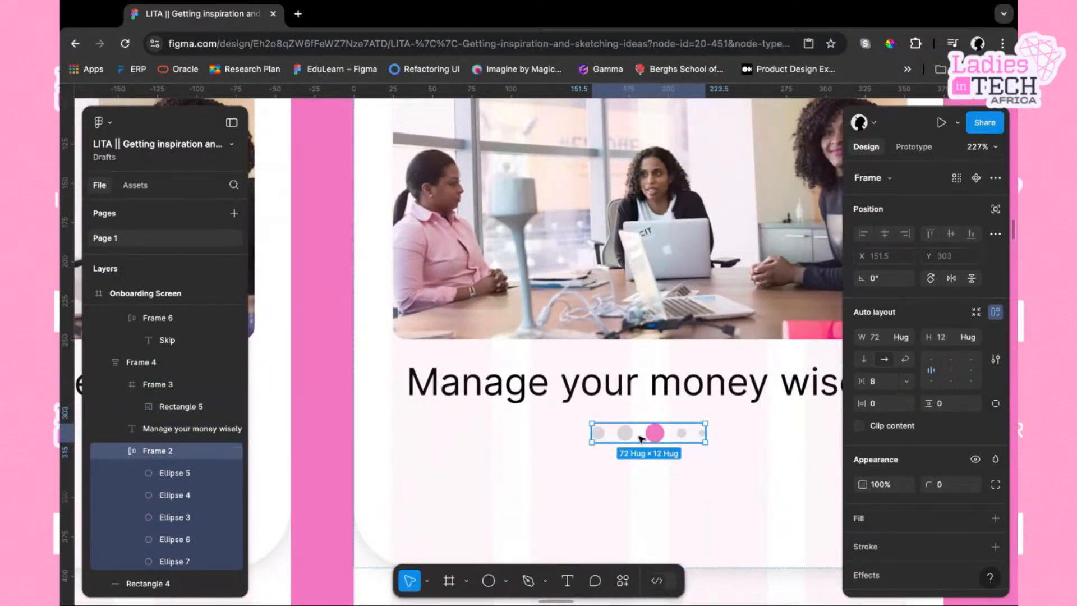
scroll(642, 438, "left", 3)
scroll(680, 450, "right", 5)
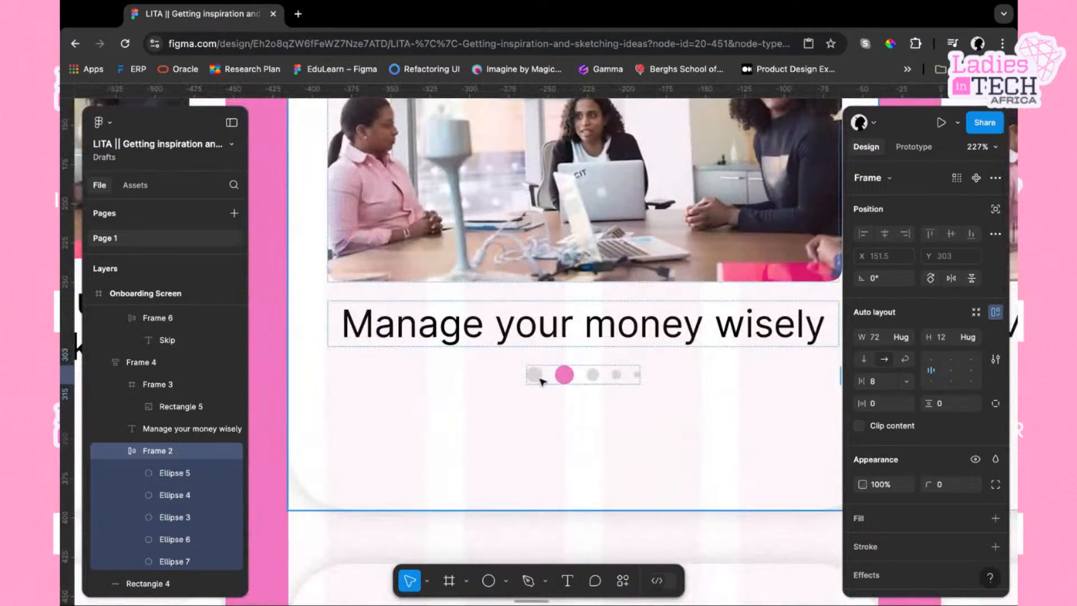
double_click(539, 380)
double_click(538, 380)
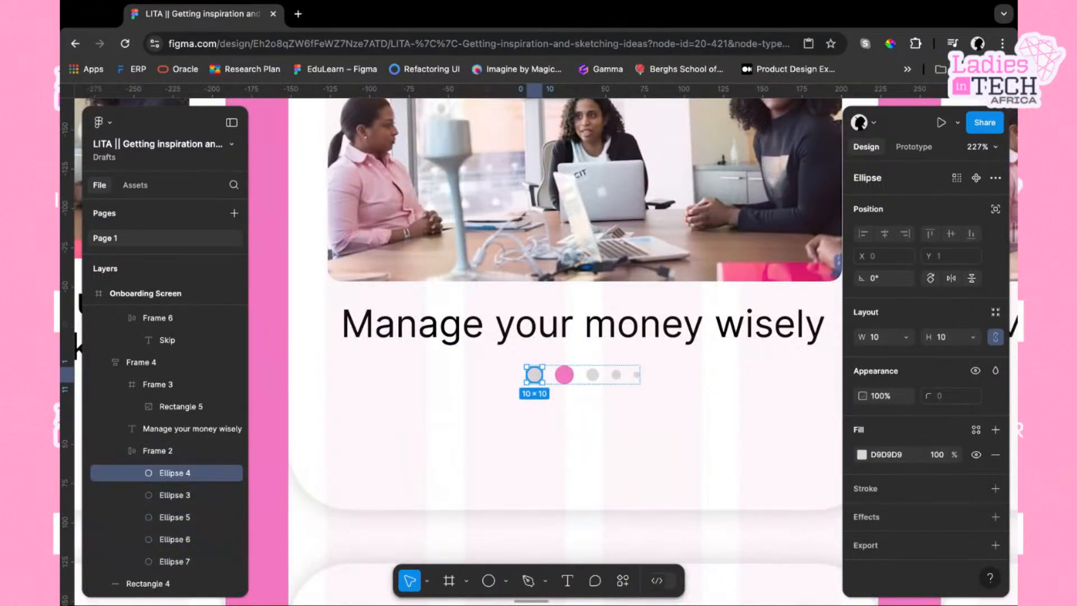
key("ctrl+d")
key("Right")
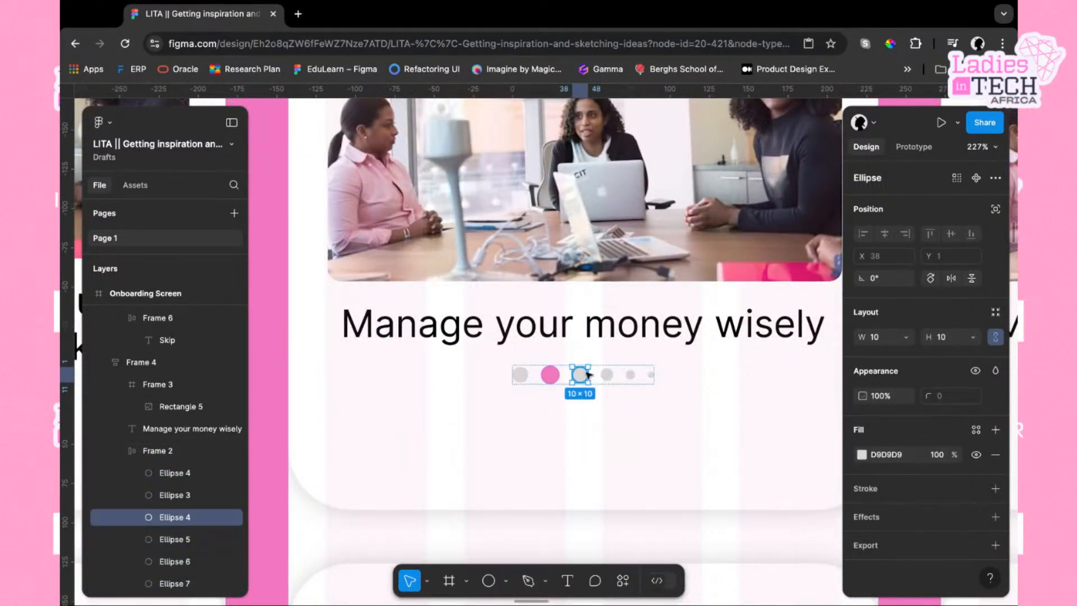
left_click(652, 376)
key("Delete")
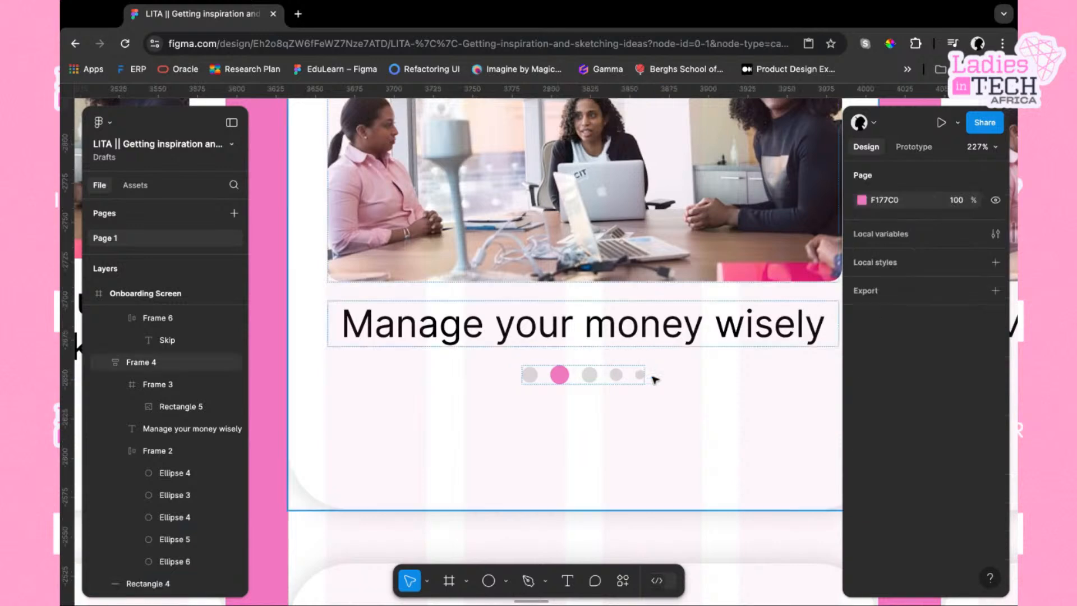
In the third screen's indicator, duplicate a 10 px grey dot after the active dot and delete the last dot
scroll(696, 439, "right", 10)
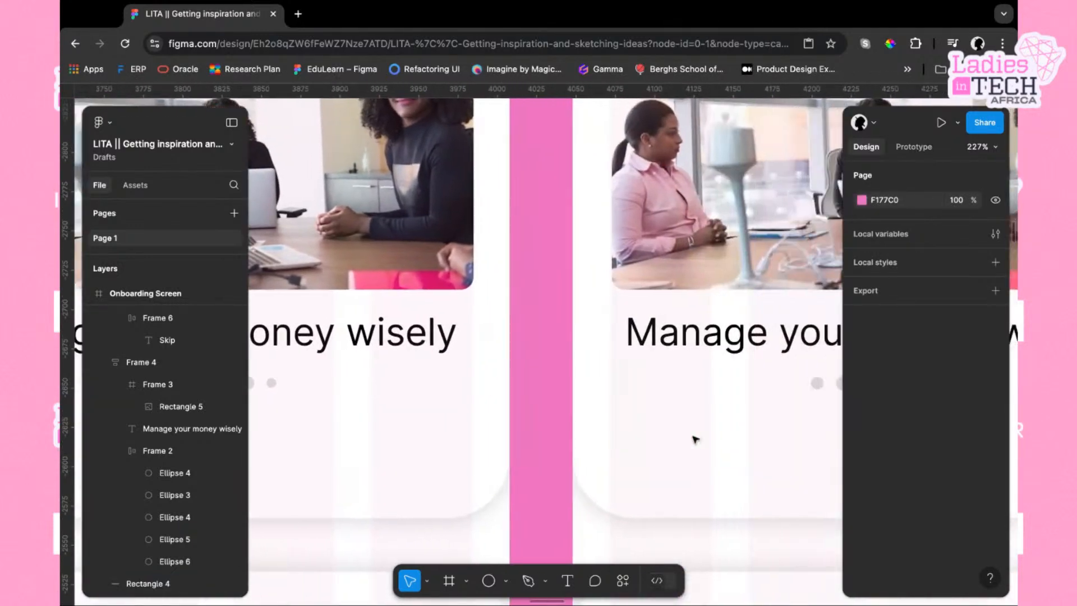
scroll(696, 439, "right", 2)
left_click(560, 386)
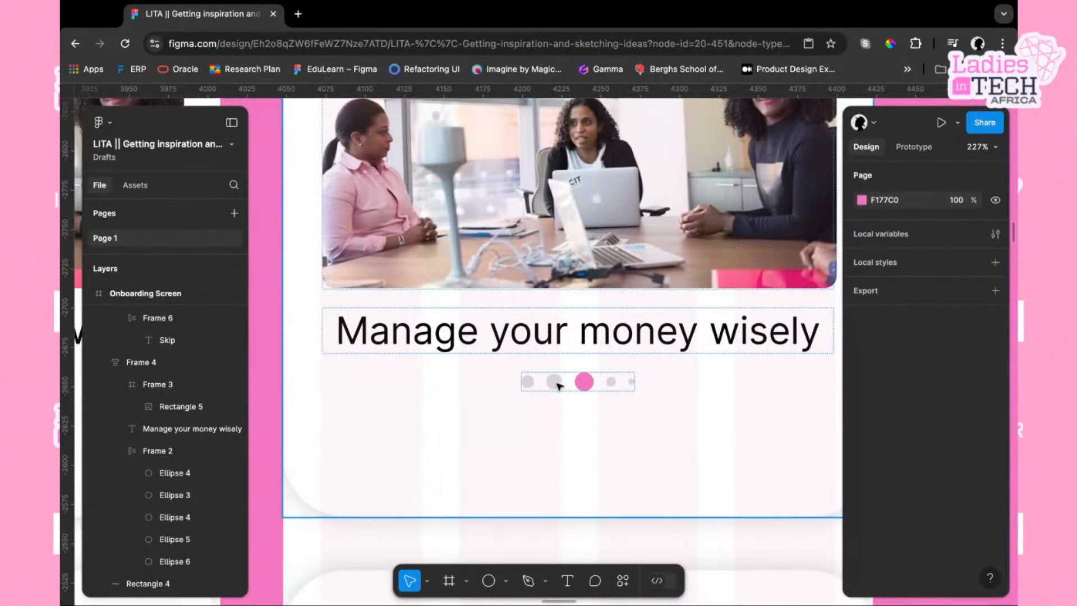
left_click(555, 384)
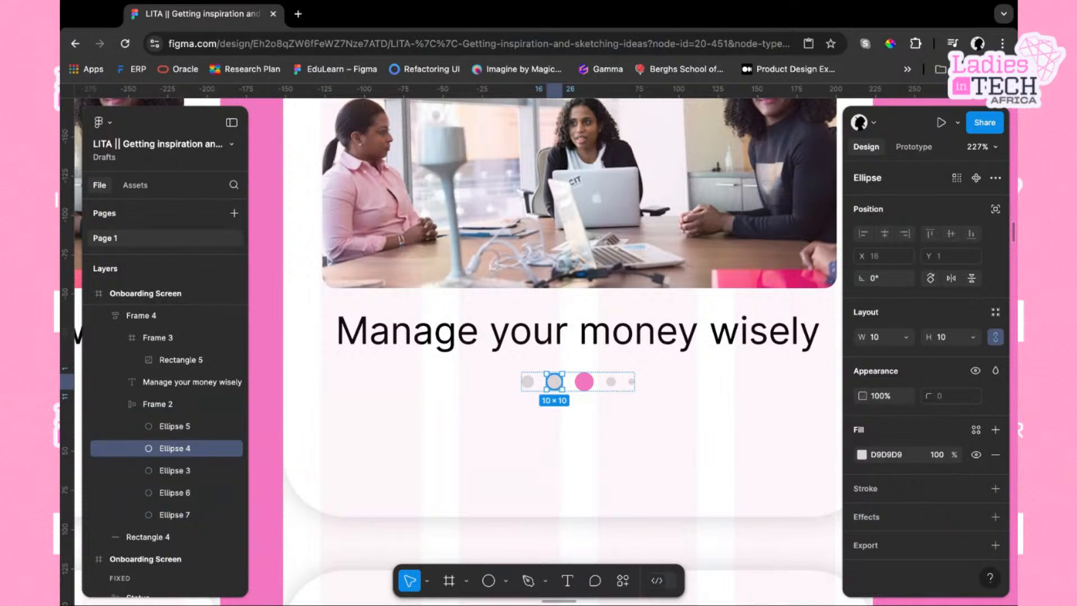
key("ctrl+d")
key("Right")
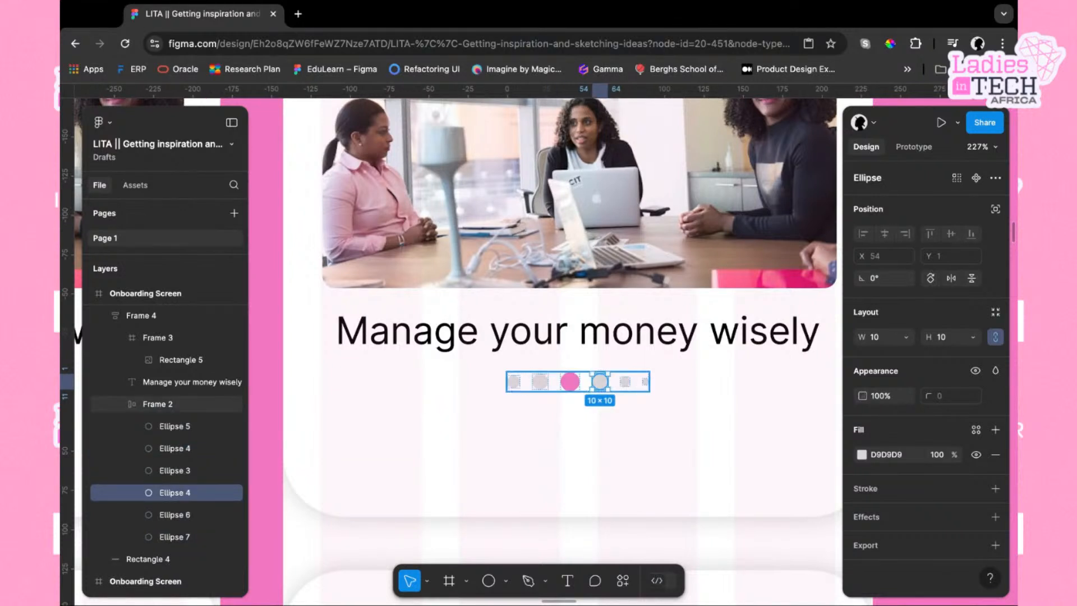
left_click(645, 382)
key("Delete")
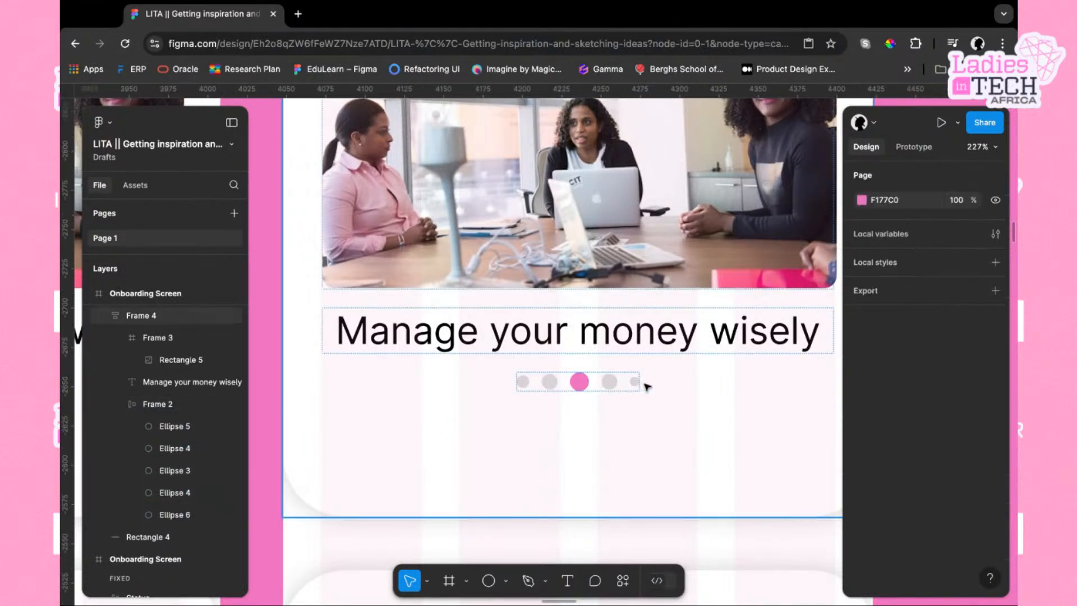
Copy the first 8 px dot to the end of the indicator row and delete the smallest dot
left_click(527, 385)
left_click(526, 384)
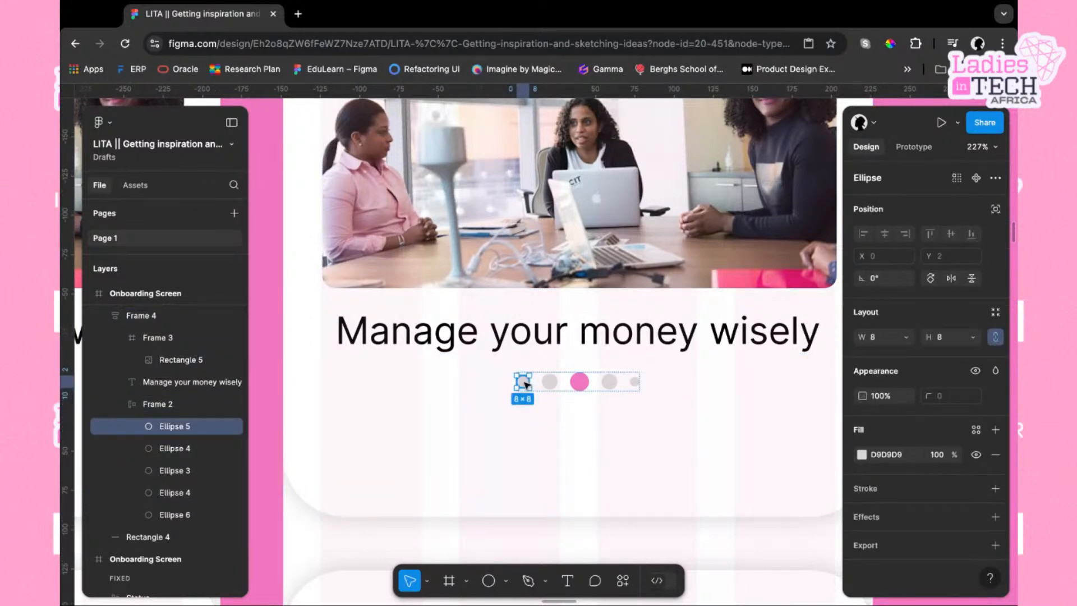
left_click_drag(526, 384, 624, 383)
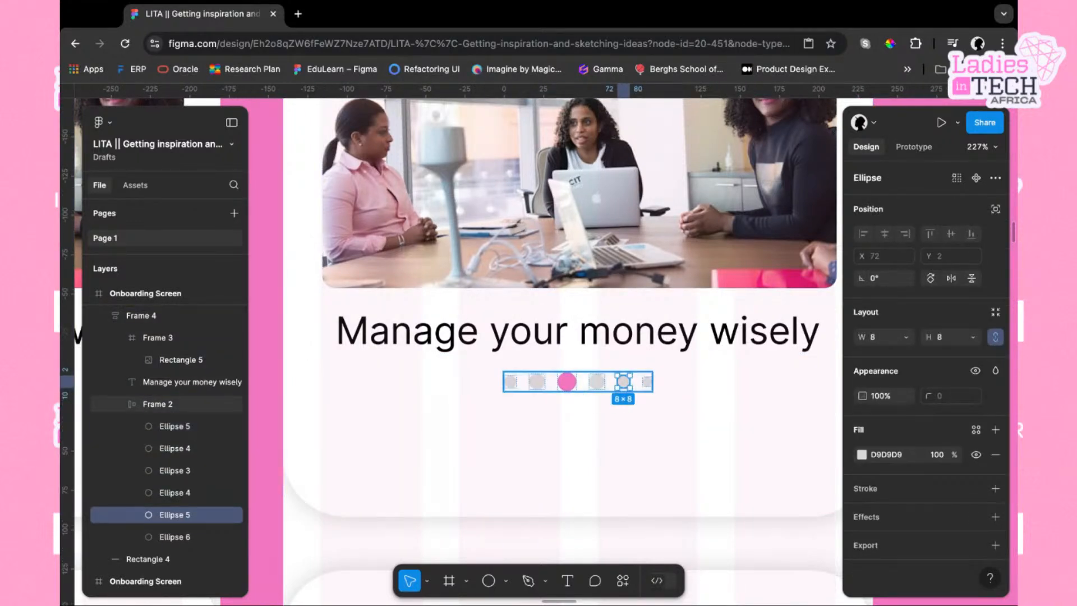
left_click(648, 385)
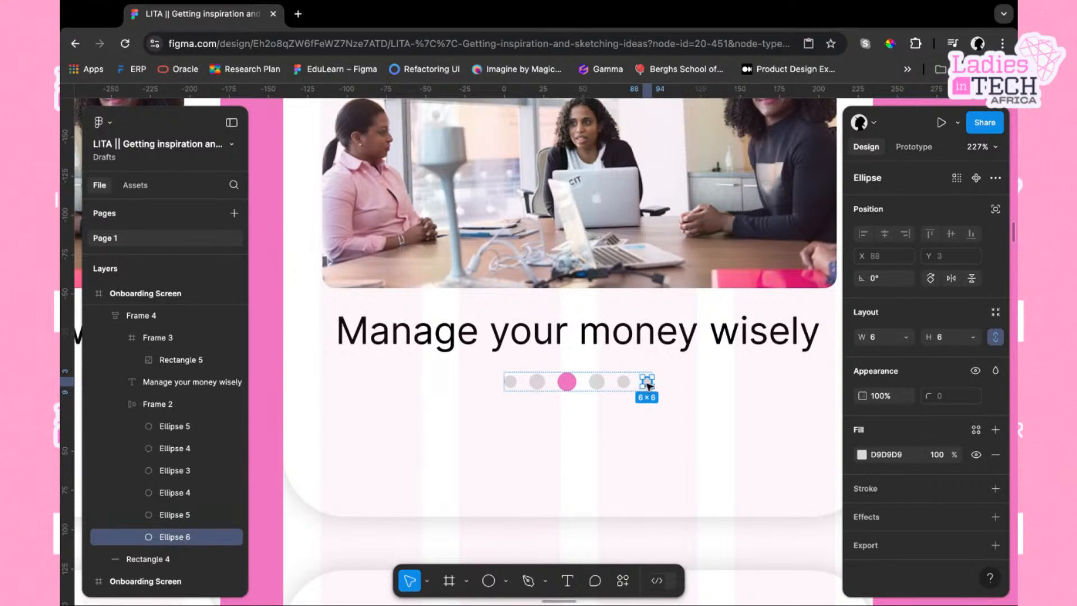
key("Delete")
Open the Unsplash plugin for the second screen's header image and search for "black business woman"
scroll(645, 387, "down", 5)
scroll(639, 388, "down", 3)
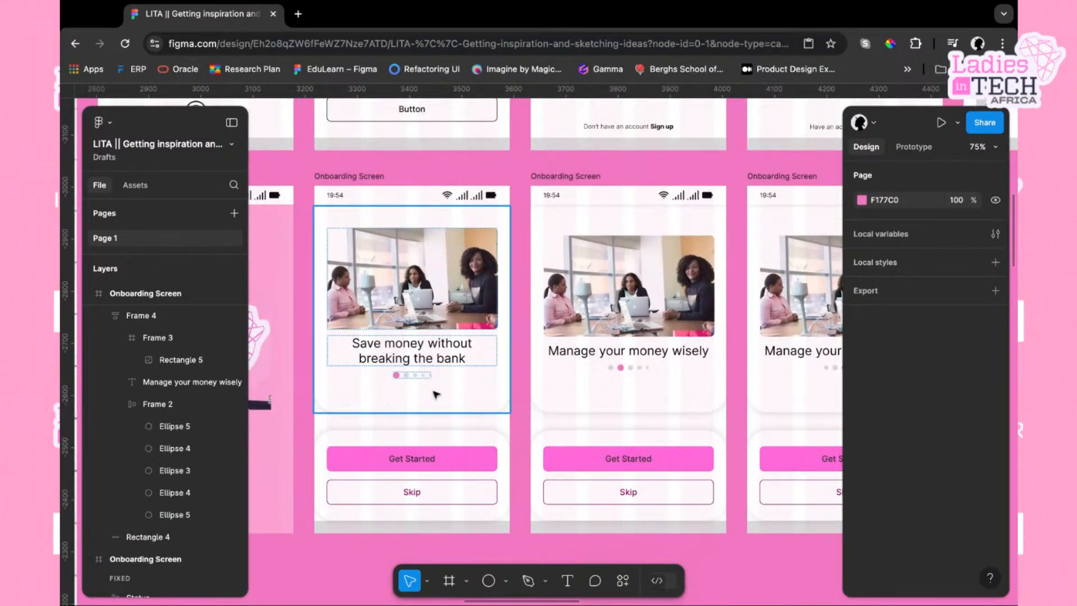
scroll(654, 377, "right", 5)
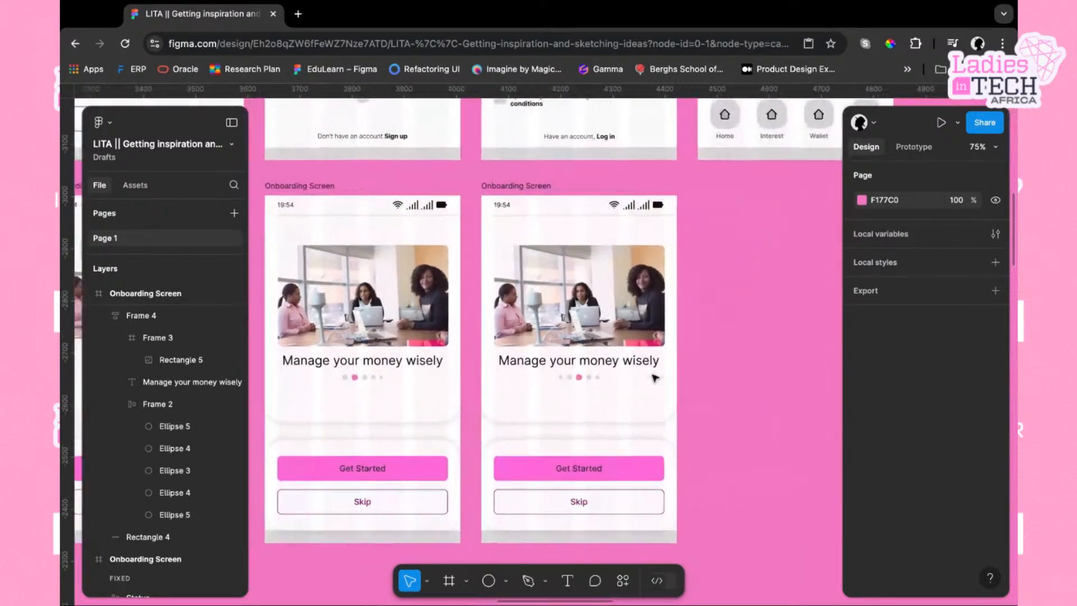
scroll(595, 382, "up", 5)
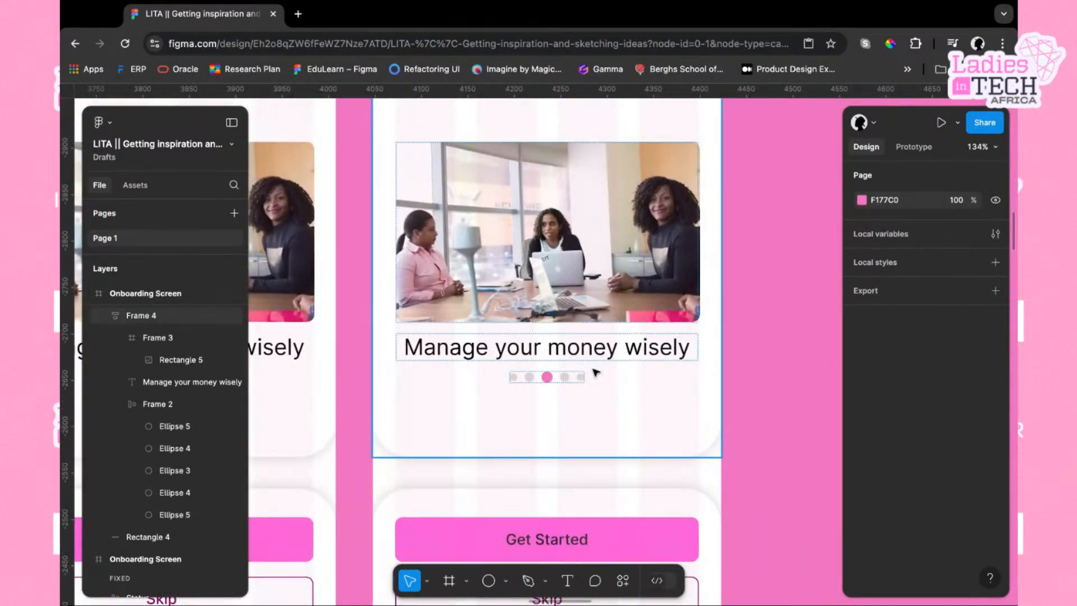
scroll(627, 402, "up", 3)
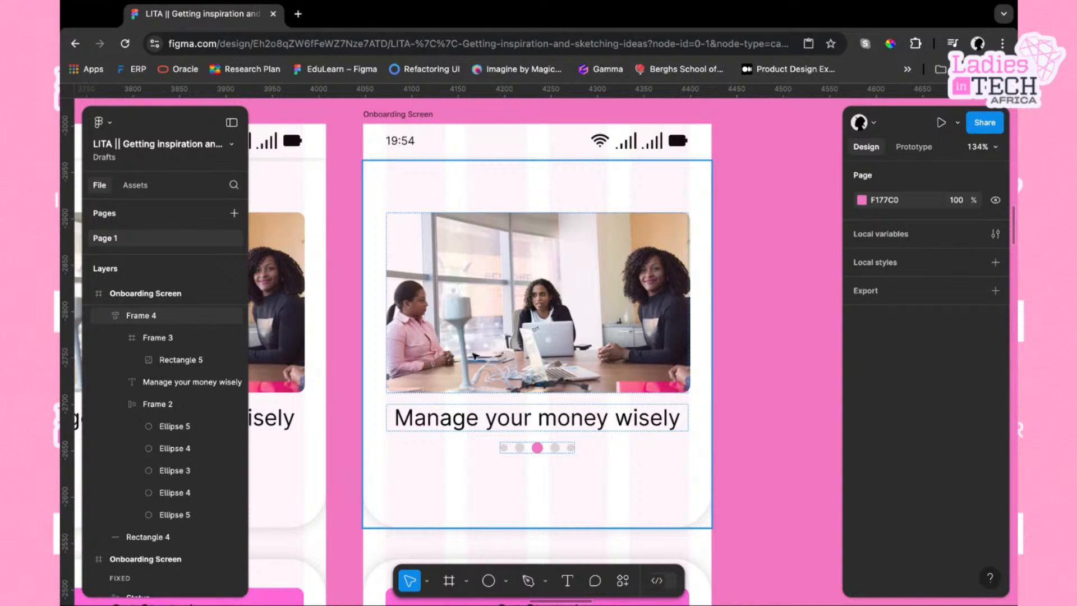
scroll(476, 355, "left", 3)
double_click(630, 329)
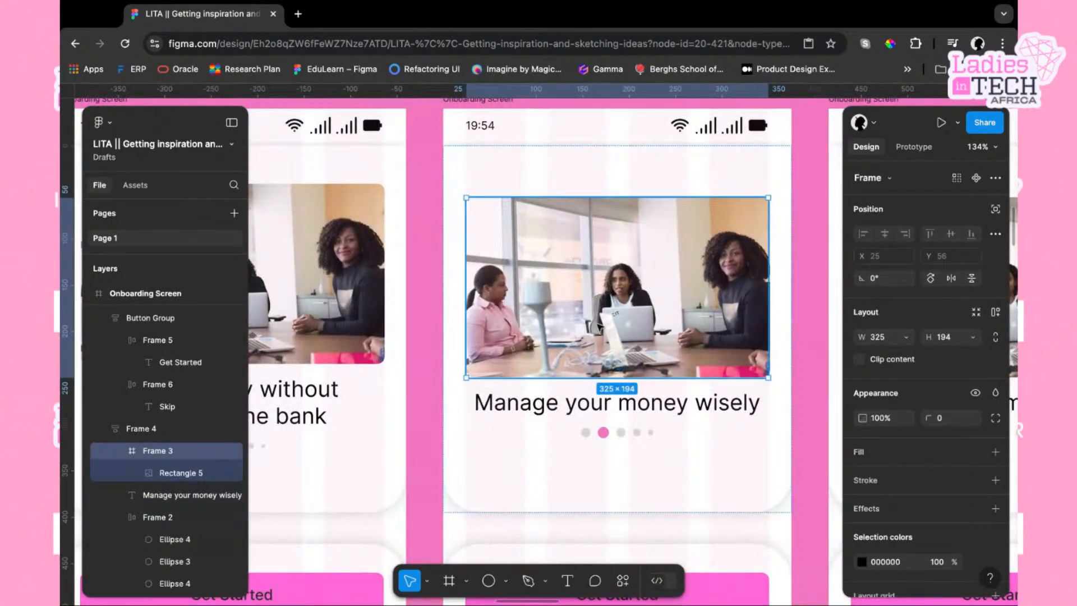
left_click(601, 327)
double_click(611, 321)
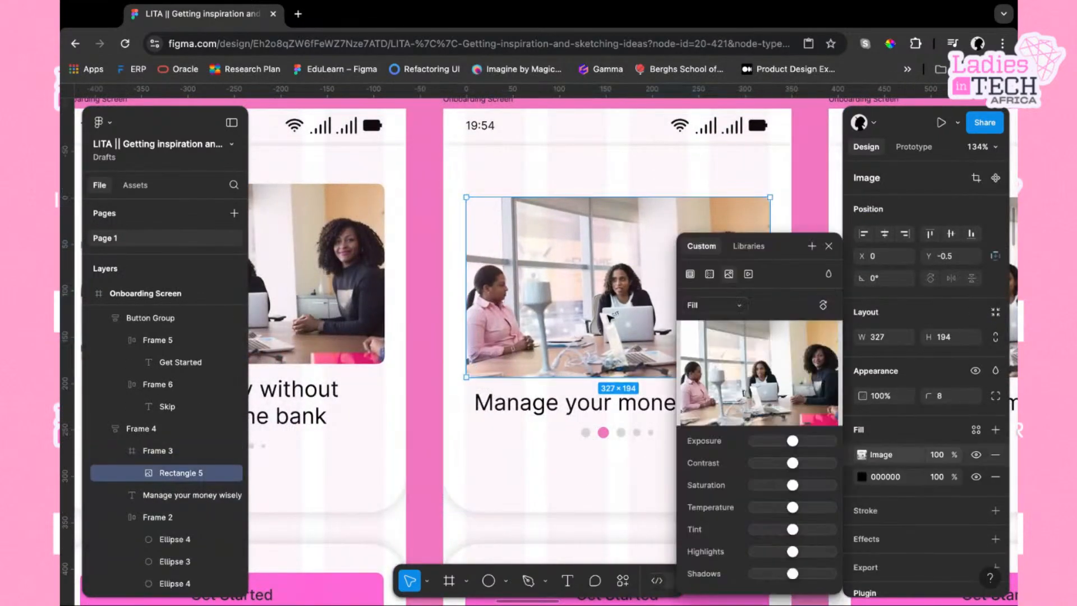
left_click(830, 246)
key("super+k")
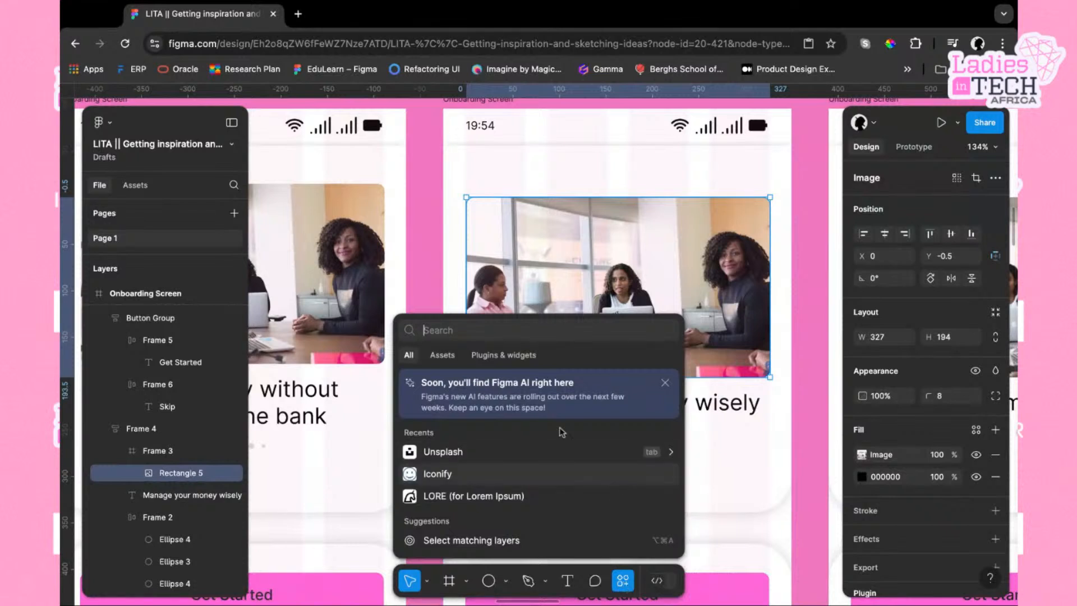
key("Escape")
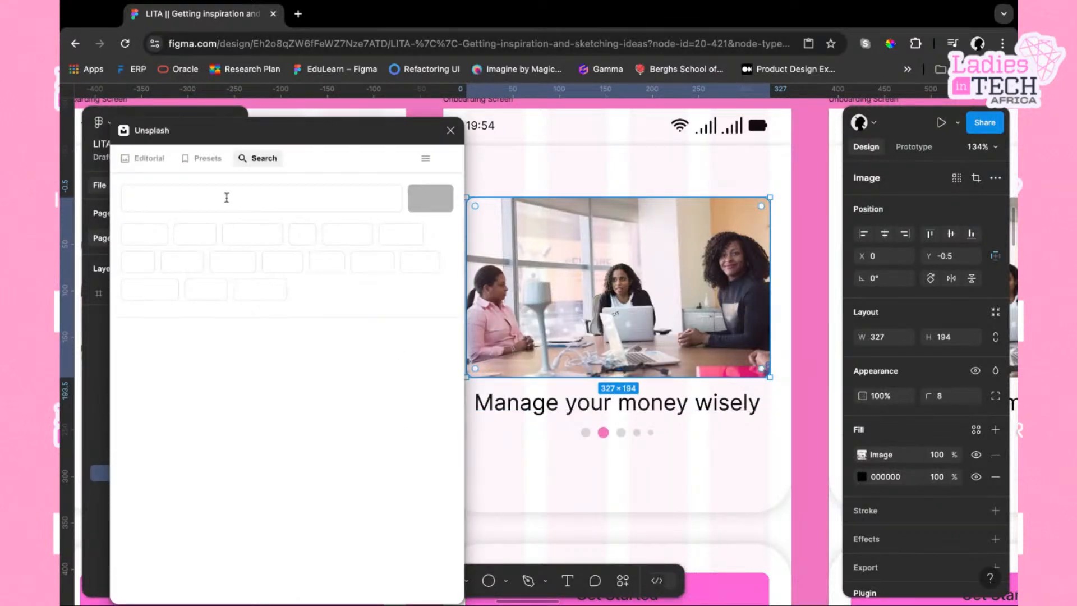
type("black business woman")
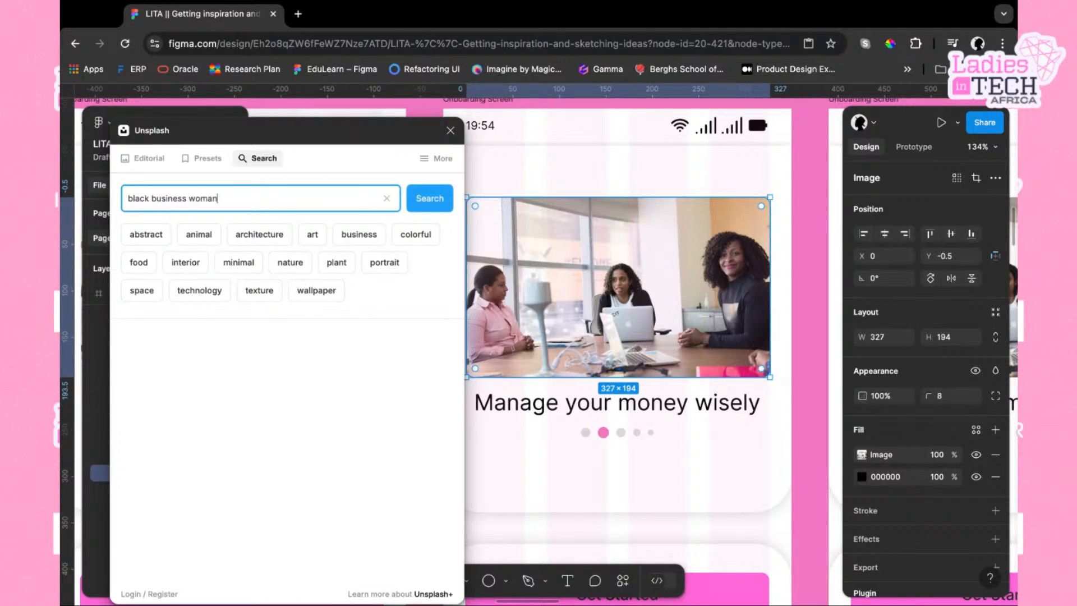
key("Return")
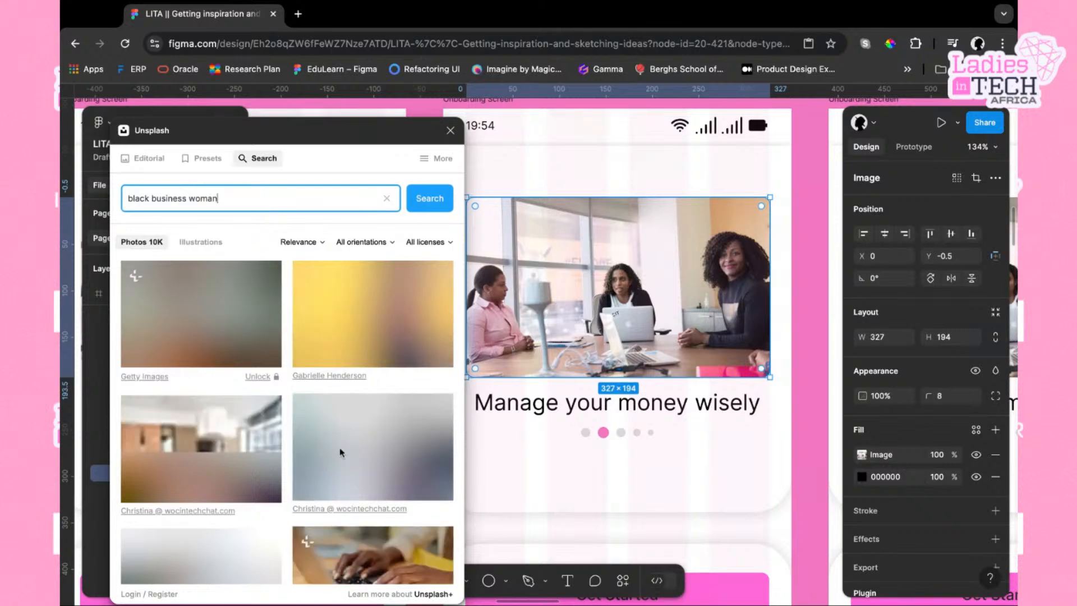
Browse the Unsplash search results for a suitable photo
scroll(399, 428, "down", 2)
scroll(399, 428, "down", 6)
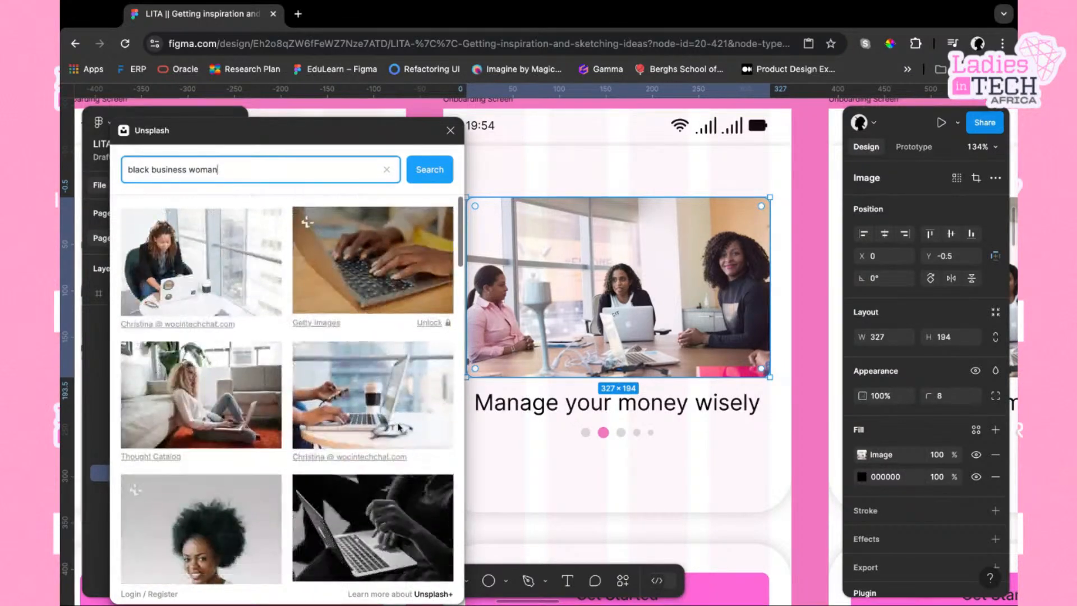
scroll(287, 390, "down", 5)
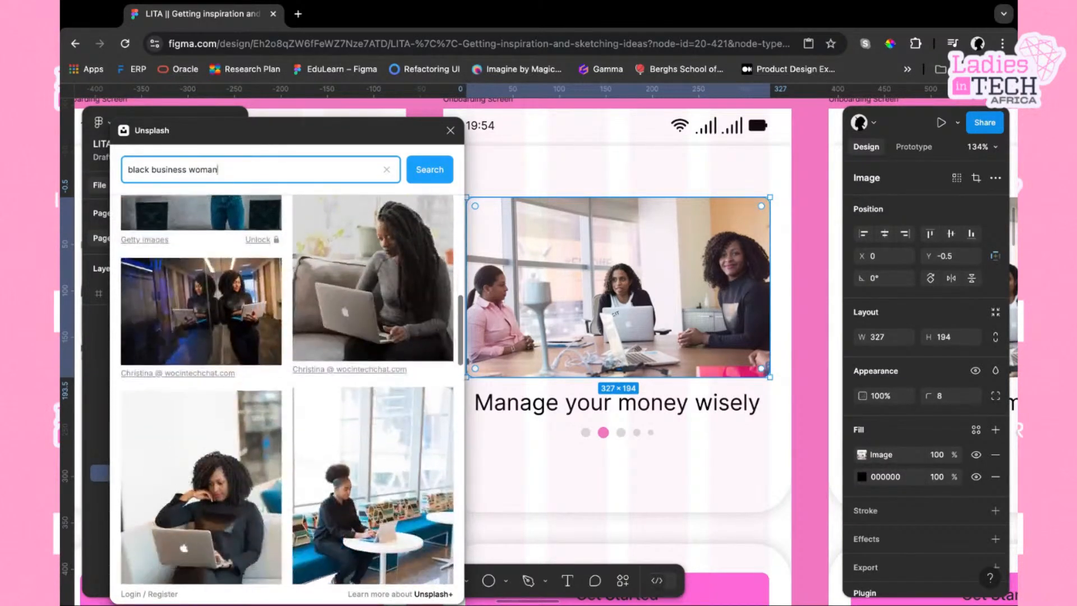
scroll(286, 390, "down", 5)
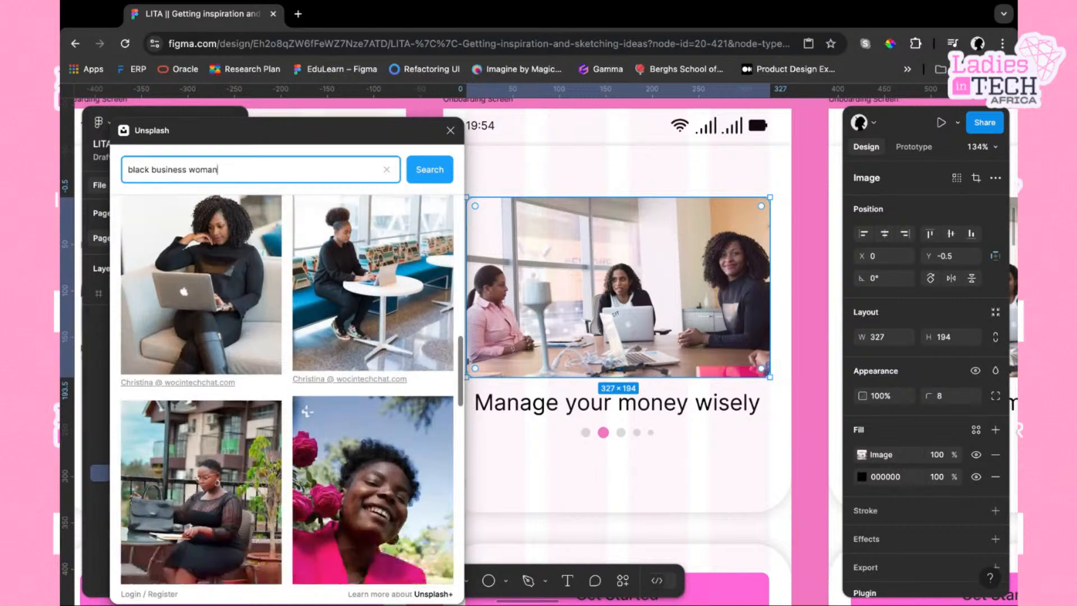
scroll(286, 390, "down", 4)
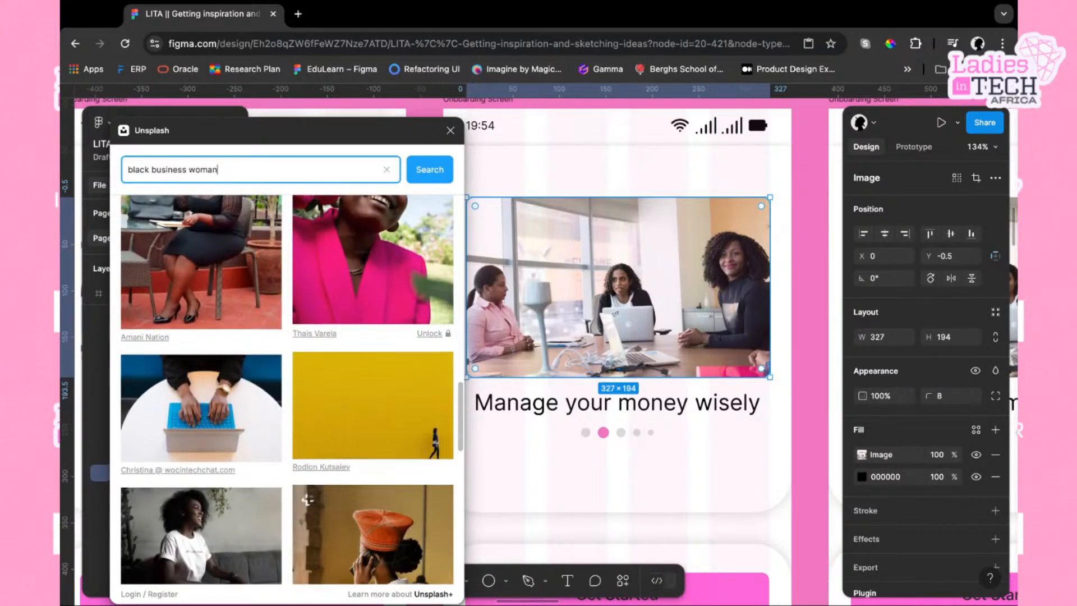
scroll(287, 390, "down", 6)
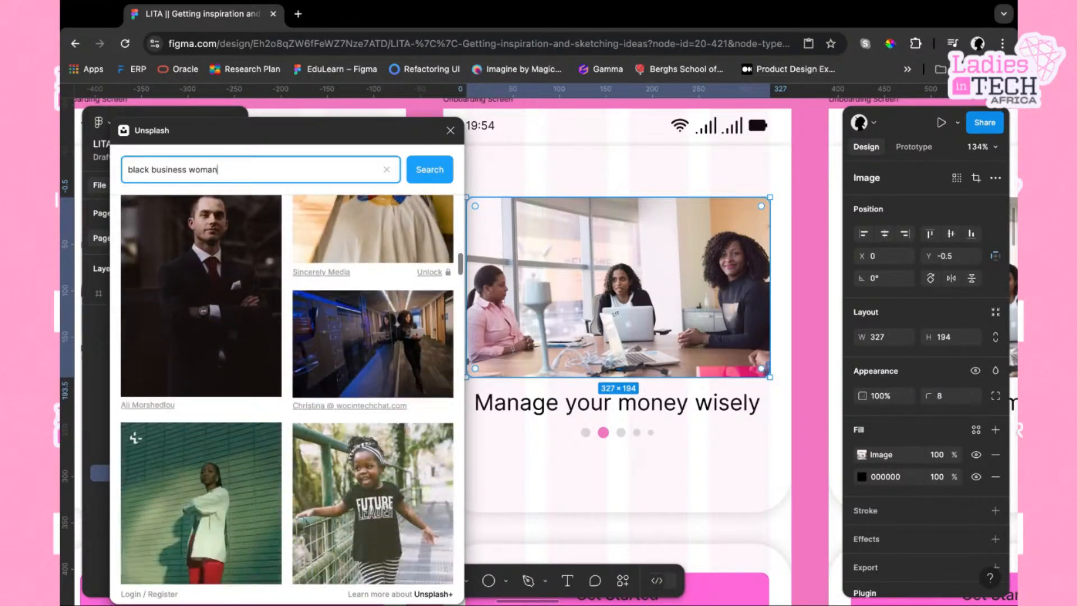
scroll(134, 400, "down", 6)
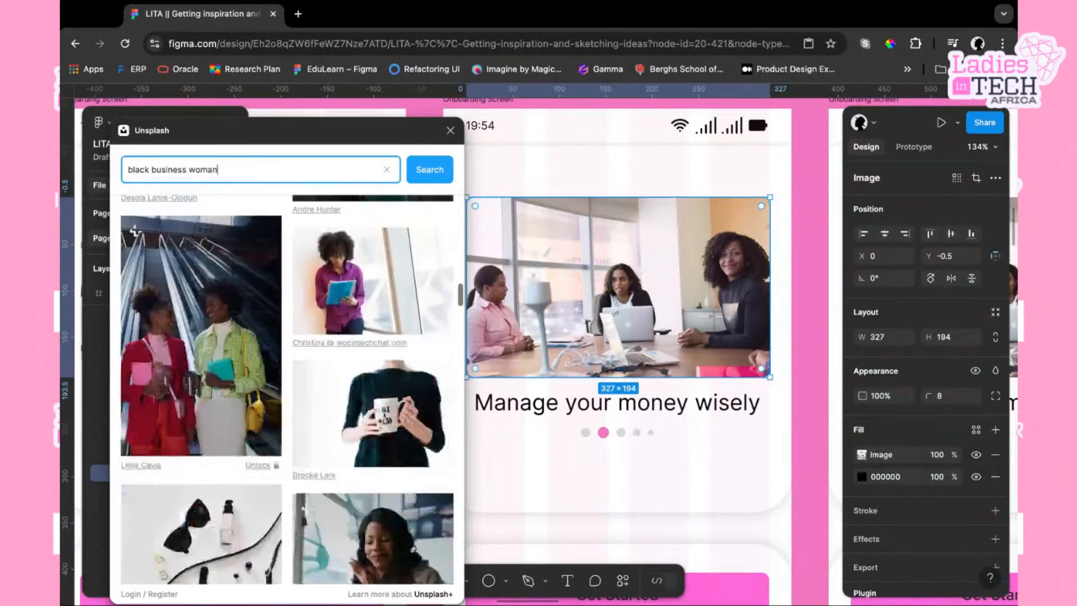
scroll(135, 471, "down", 6)
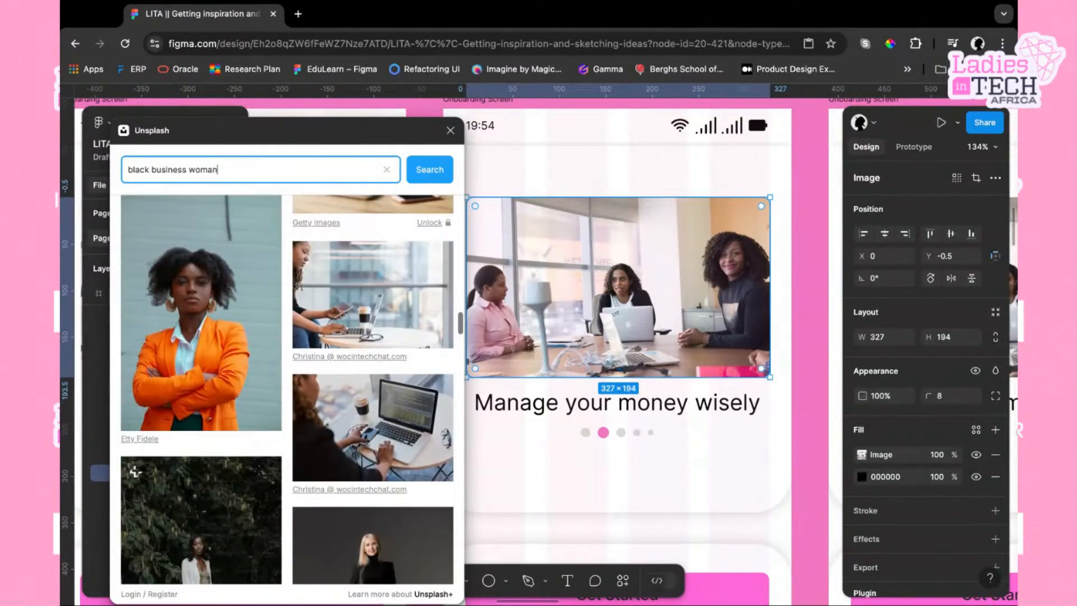
scroll(135, 471, "down", 2)
scroll(135, 401, "down", 10)
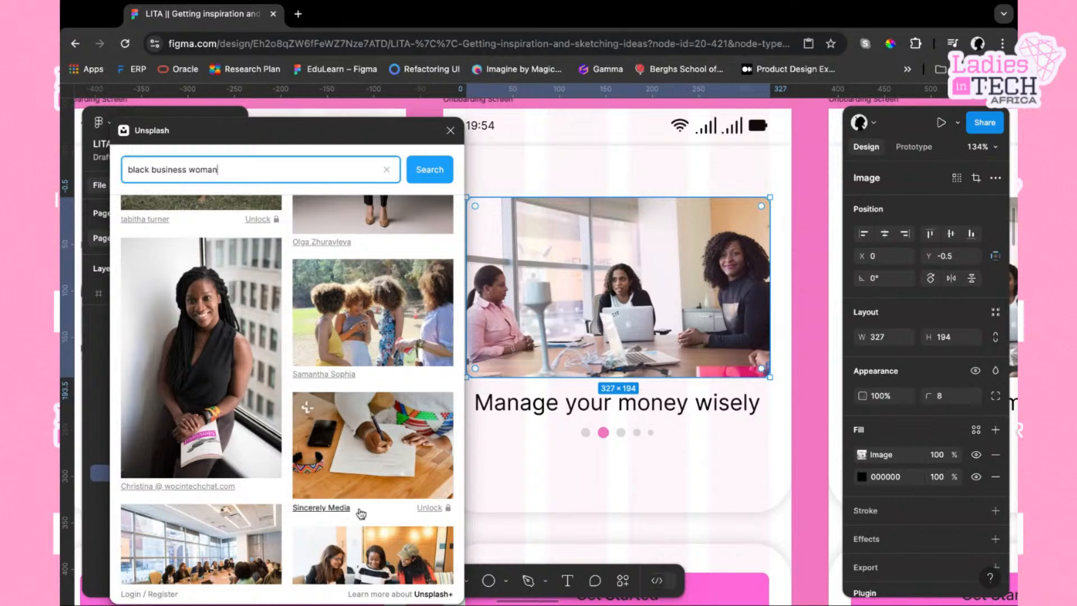
scroll(361, 514, "down", 2)
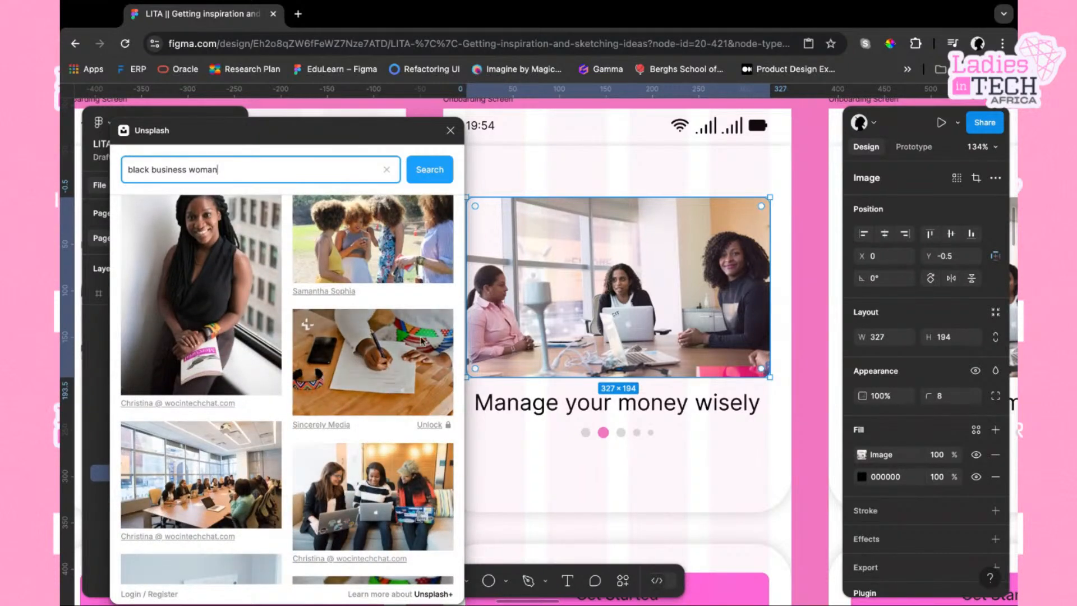
Try several Unsplash result photos as the fill of the second screen's header image
left_click(395, 355)
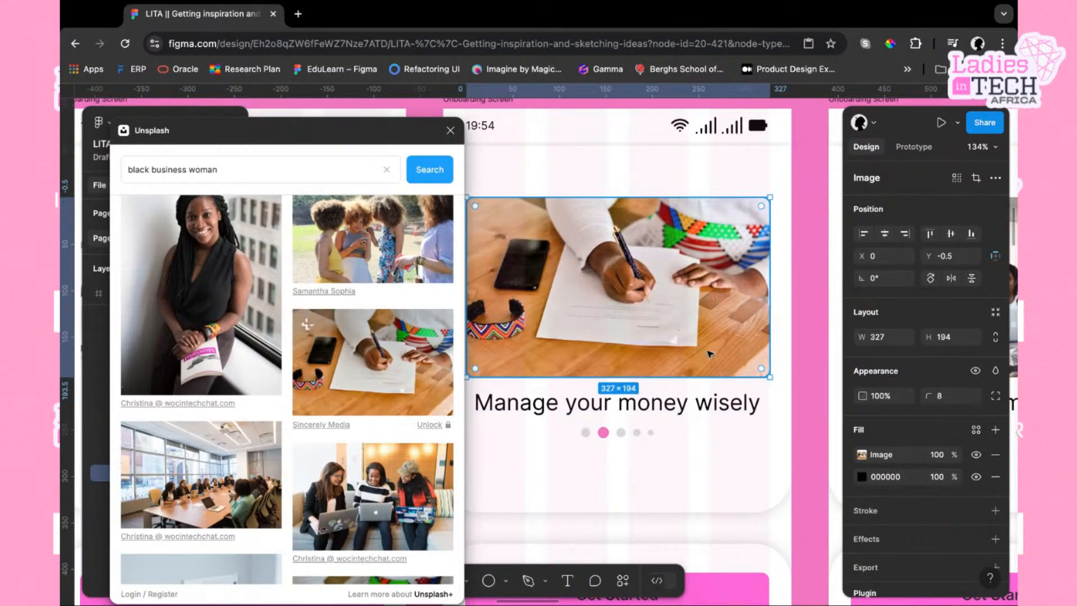
scroll(287, 393, "down", 2)
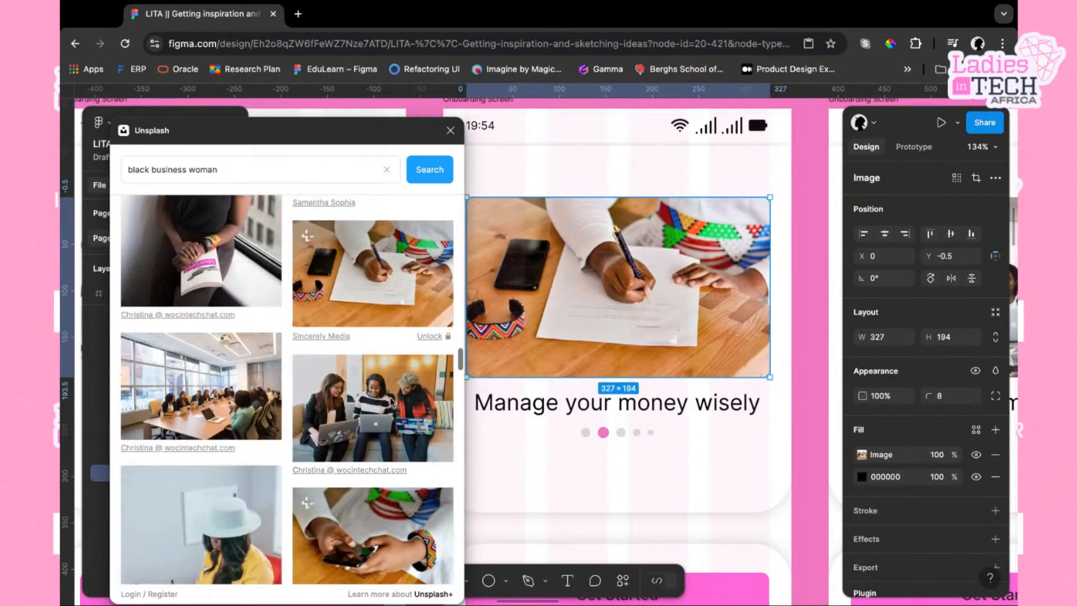
left_click(394, 412)
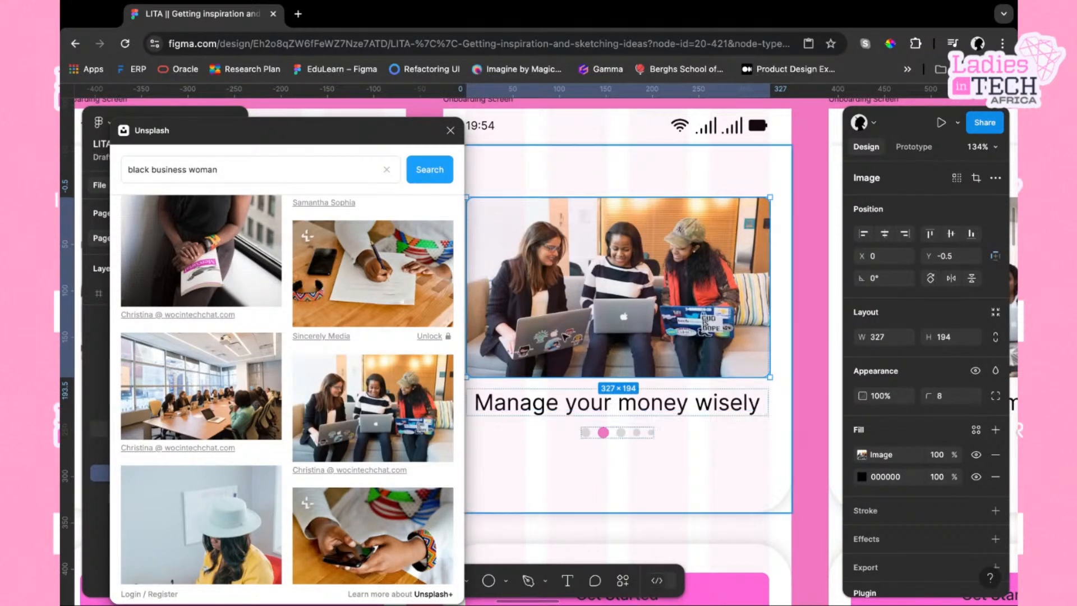
scroll(359, 507, "down", 5)
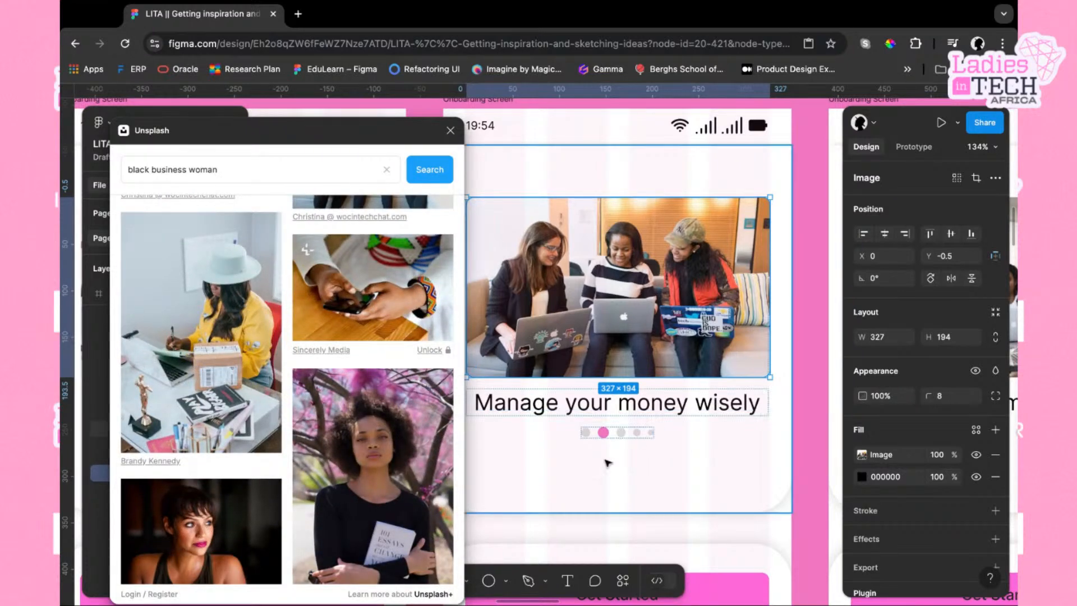
scroll(335, 459, "down", 10)
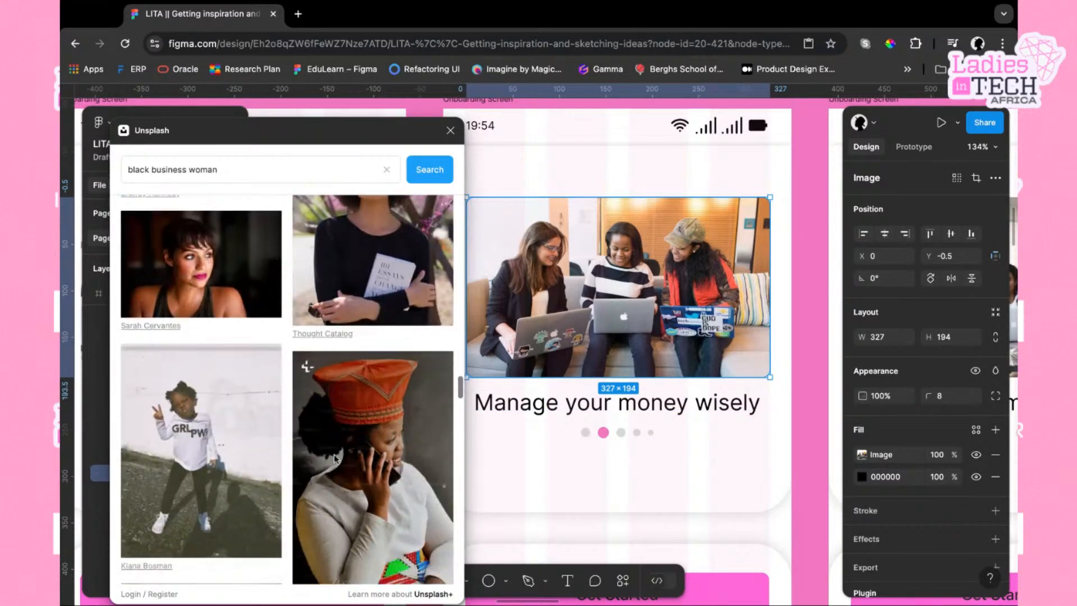
scroll(335, 459, "down", 10)
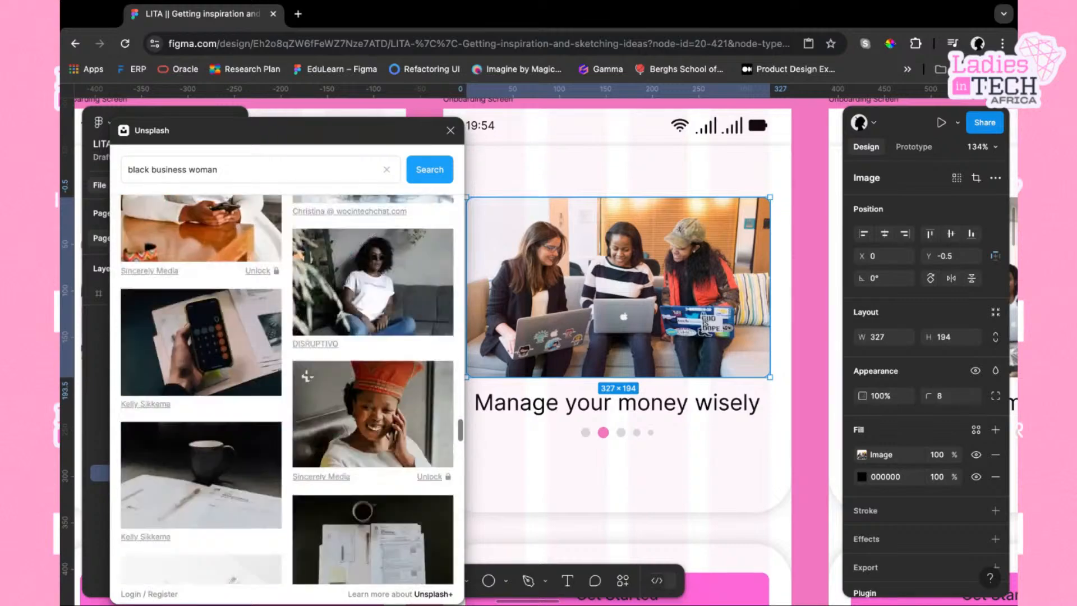
scroll(316, 486, "down", 10)
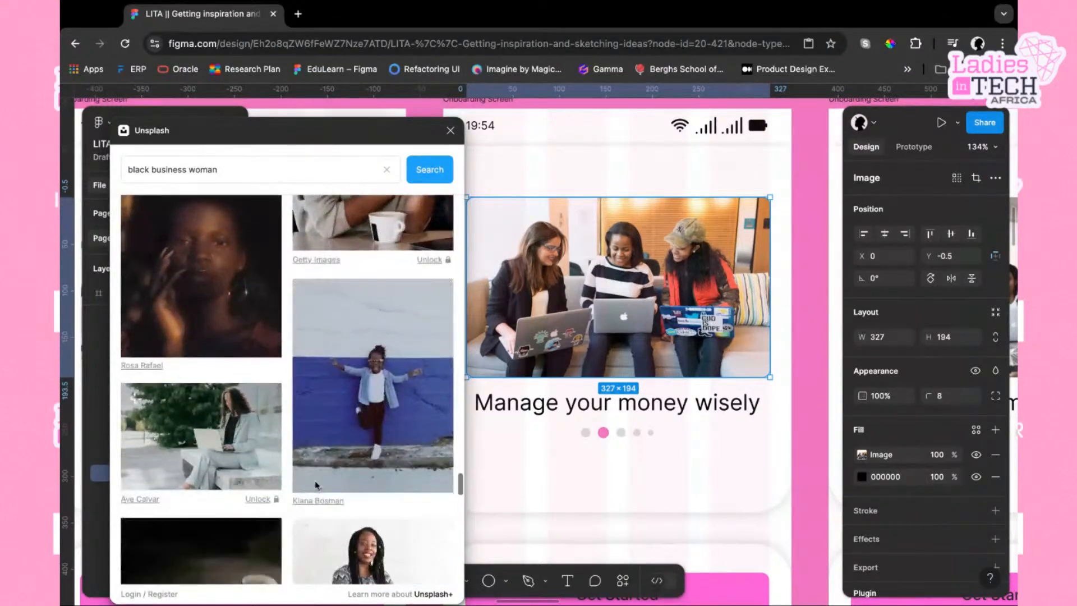
scroll(315, 444, "down", 5)
scroll(337, 410, "up", 10)
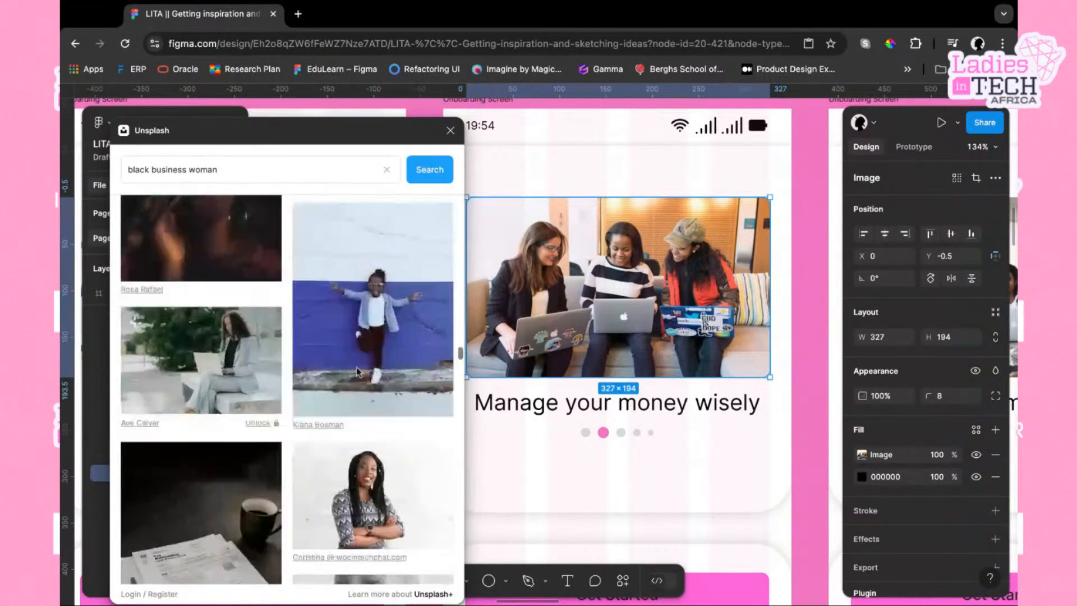
scroll(358, 373, "up", 10)
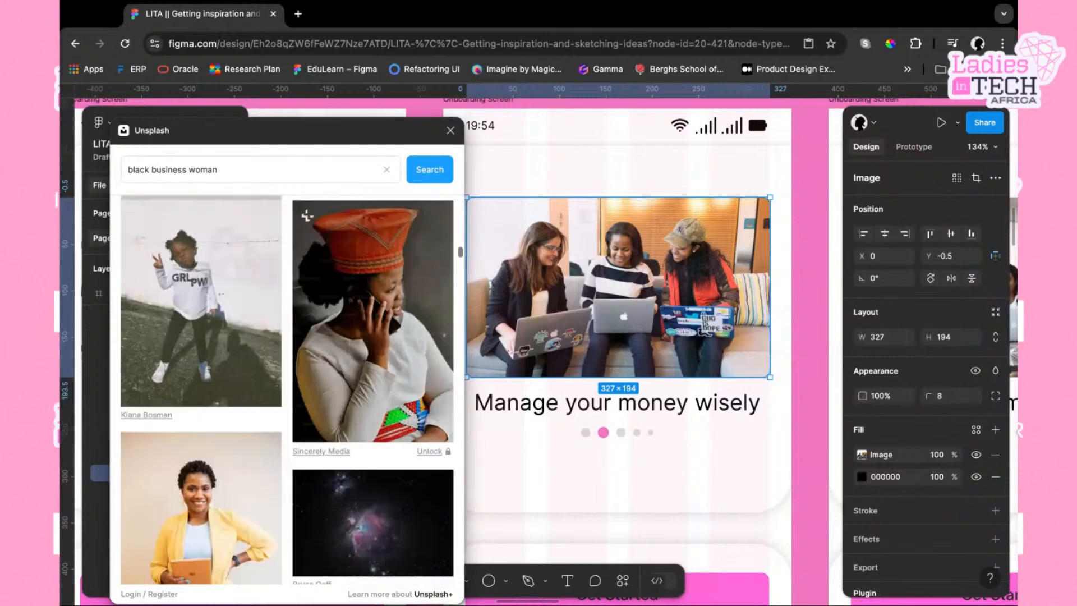
scroll(307, 219, "up", 10)
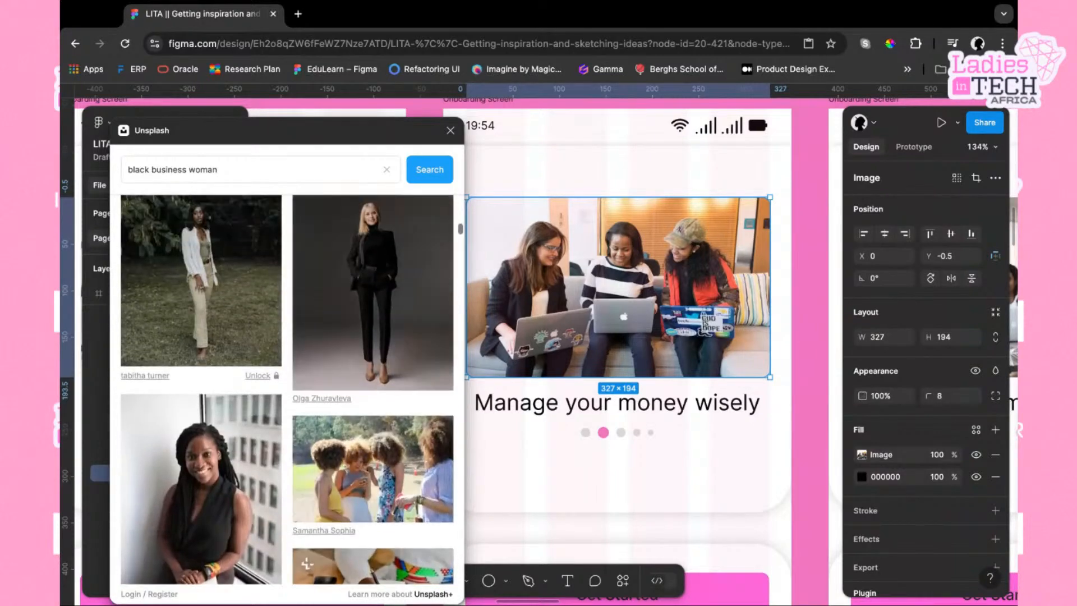
scroll(135, 313, "up", 10)
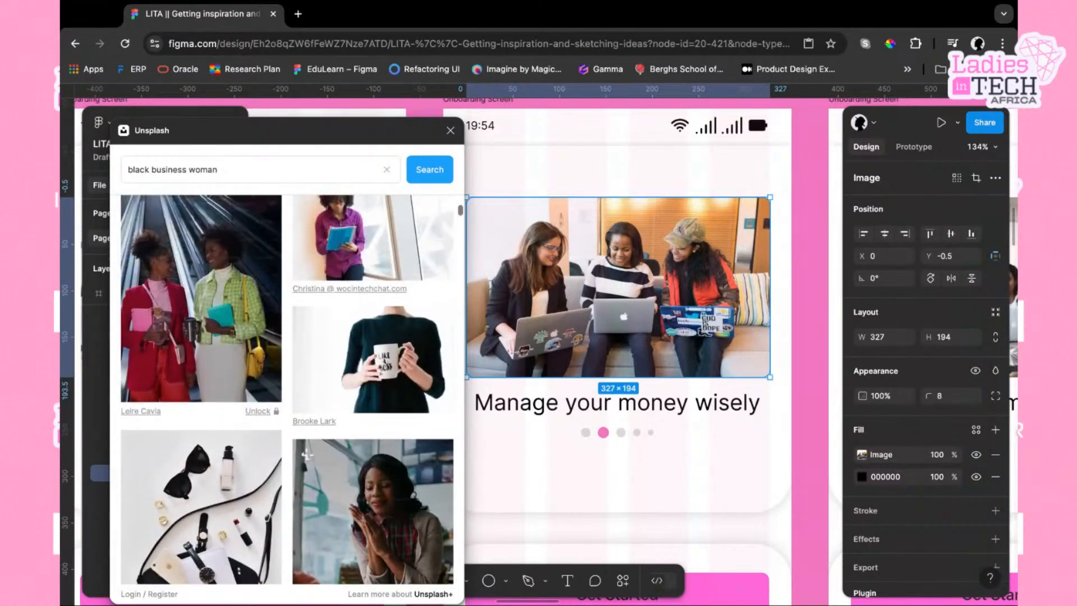
scroll(310, 450, "up", 8)
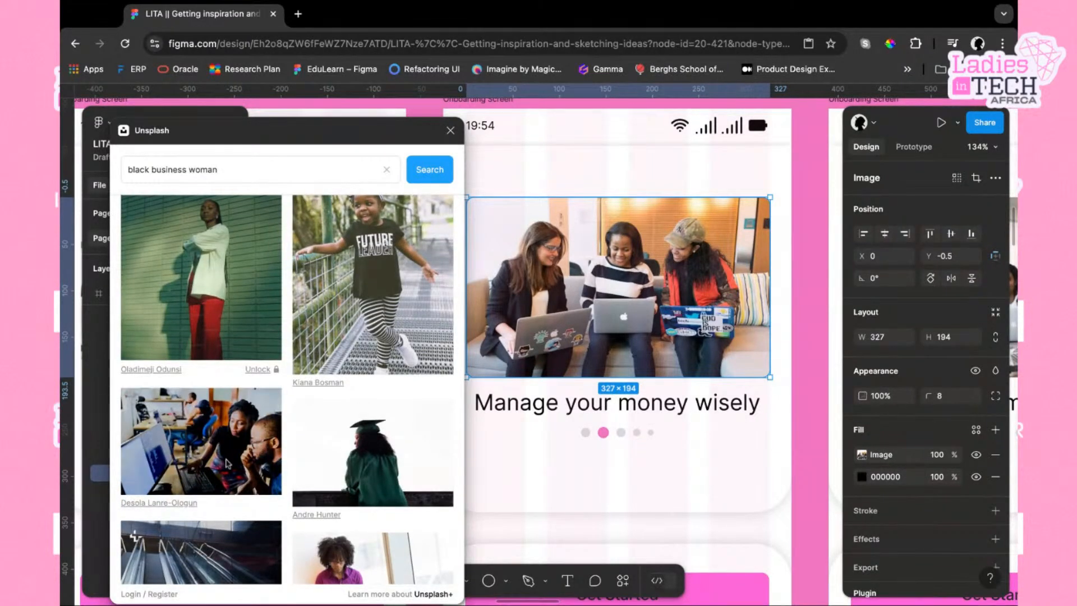
left_click(227, 436)
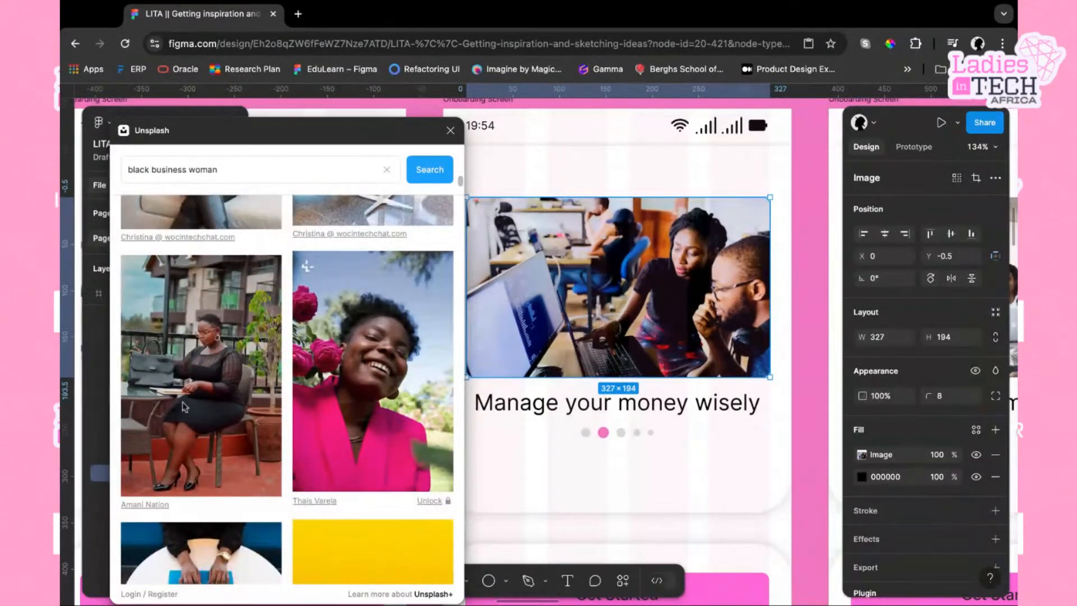
Fill the second screen's header image with the photo of a woman seated at an outdoor table with a handbag, then close the plugin
left_click(187, 418)
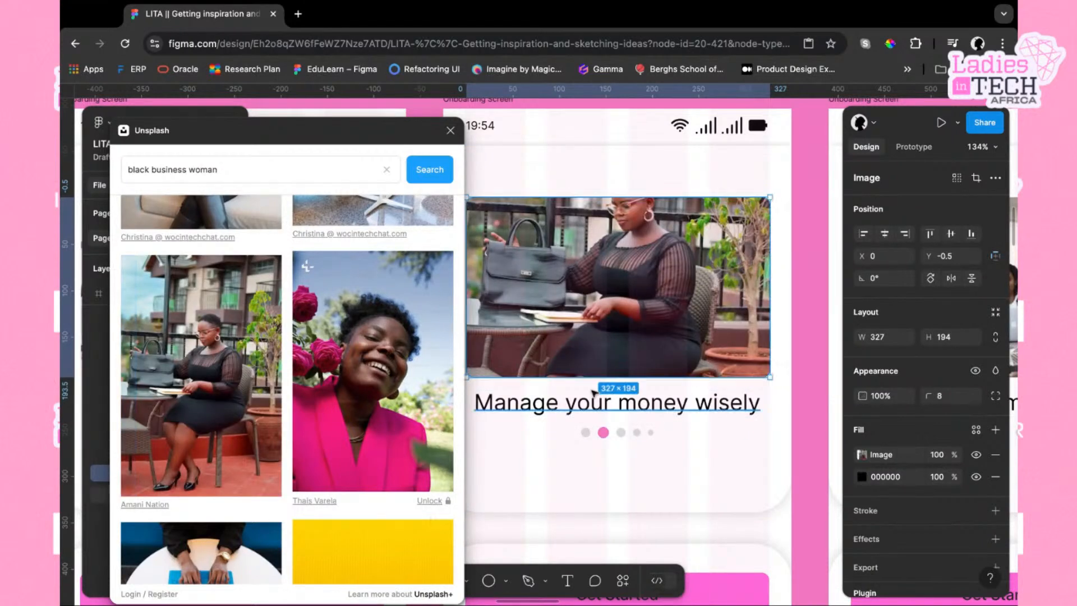
left_click(451, 130)
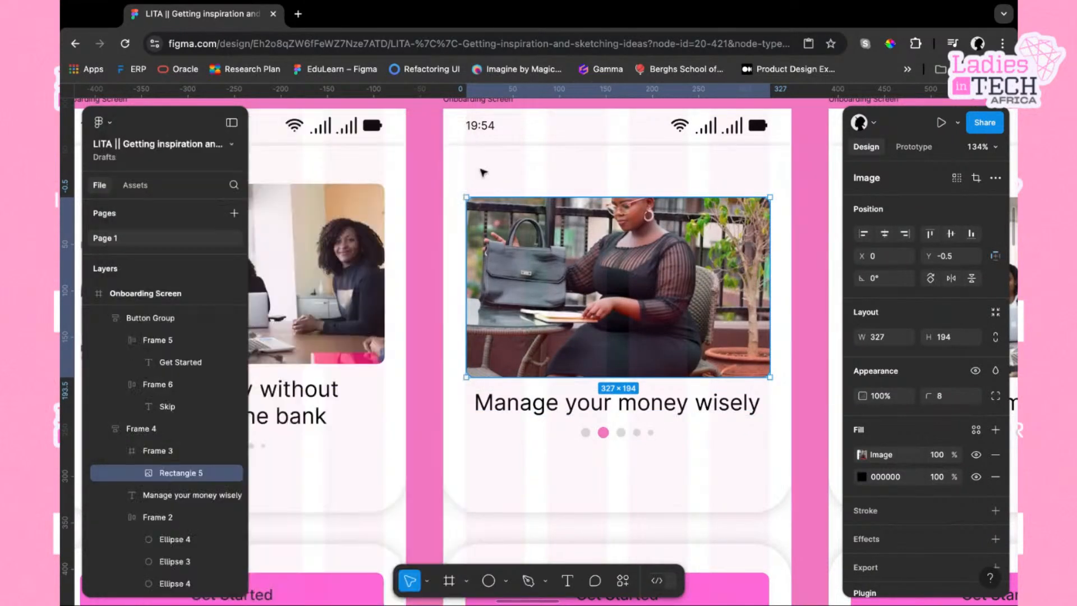
scroll(659, 285, "left", 1)
scroll(659, 284, "down", 1)
scroll(676, 284, "down", 5)
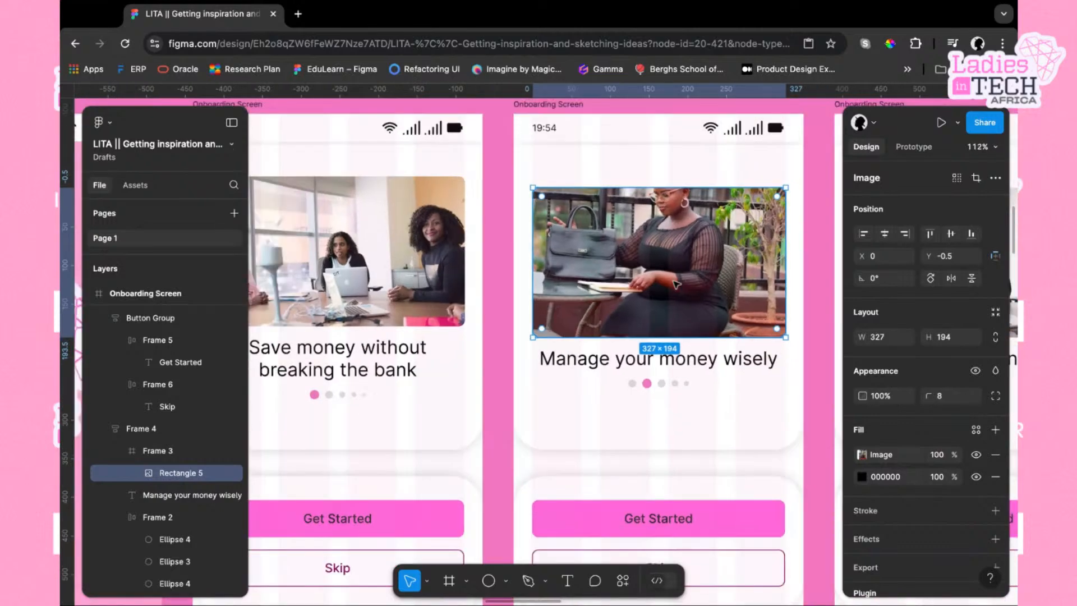
Switch the second screen's header image fill to Crop and nudge the photo down and right within the frame
scroll(696, 286, "up", 2)
scroll(696, 287, "up", 3)
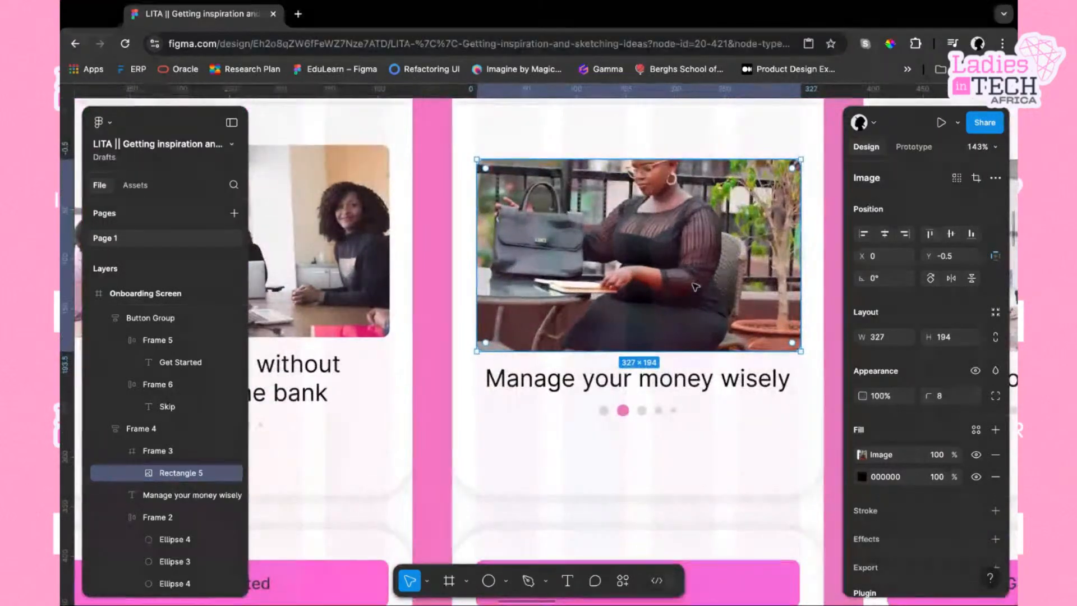
double_click(693, 237)
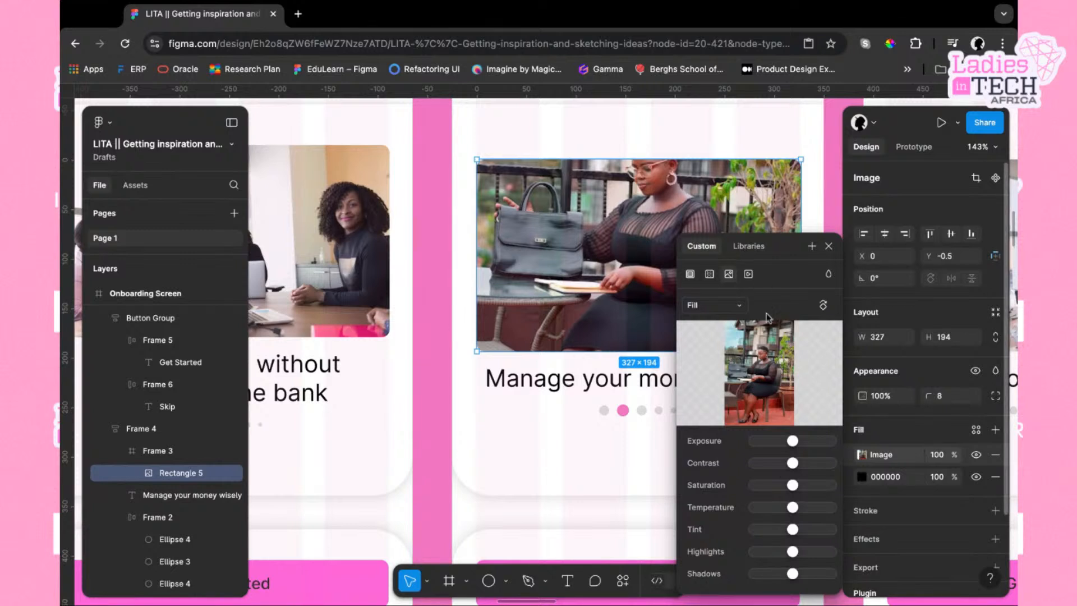
left_click(742, 307)
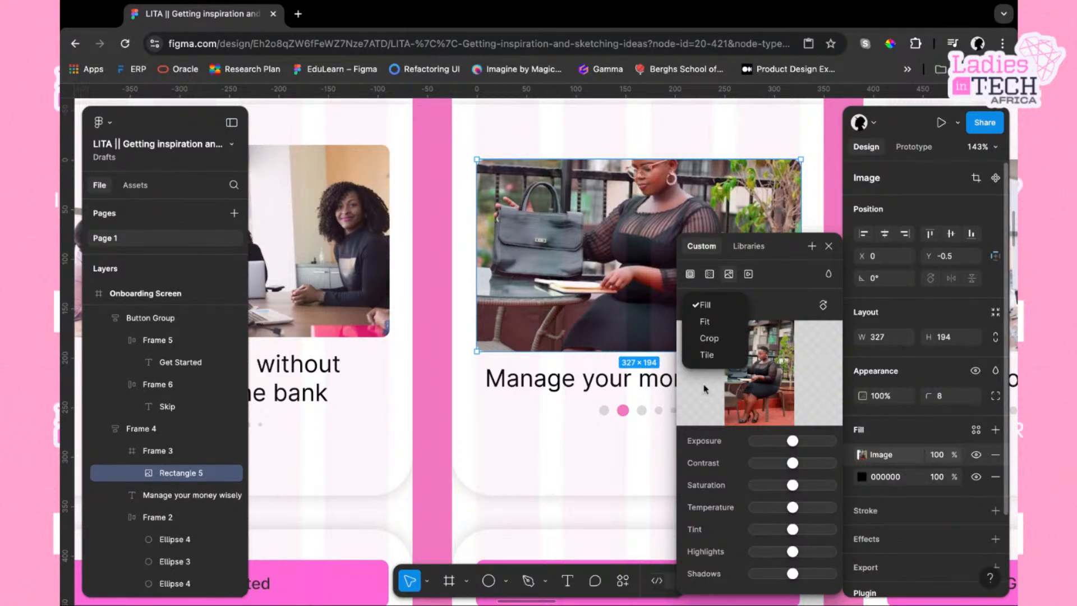
left_click(709, 338)
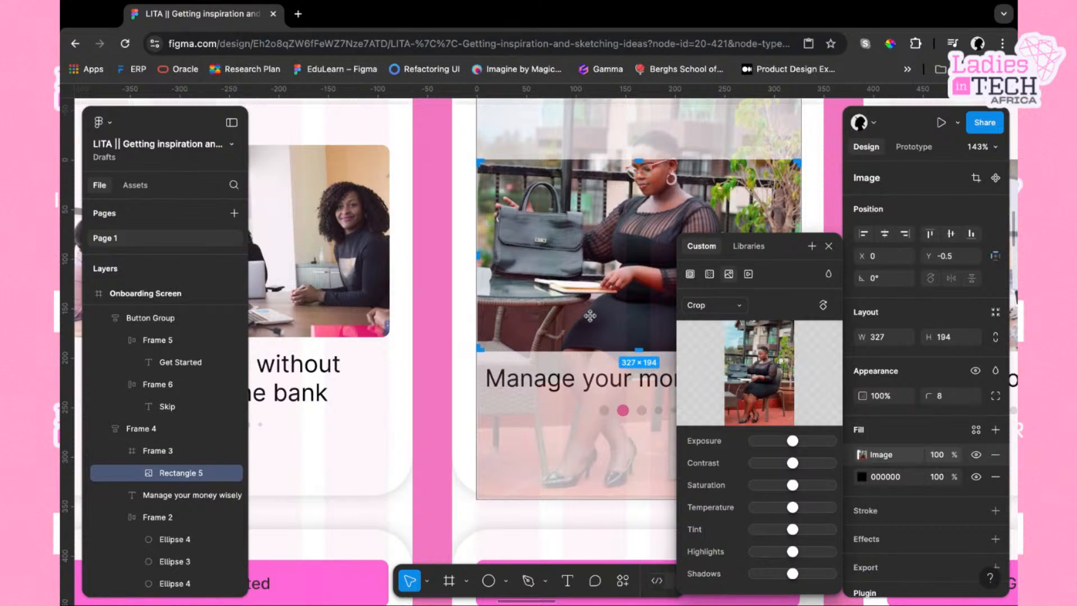
key("shift+Down")
key("shift+Down")
key("shift+Down")
key("shift+Down")
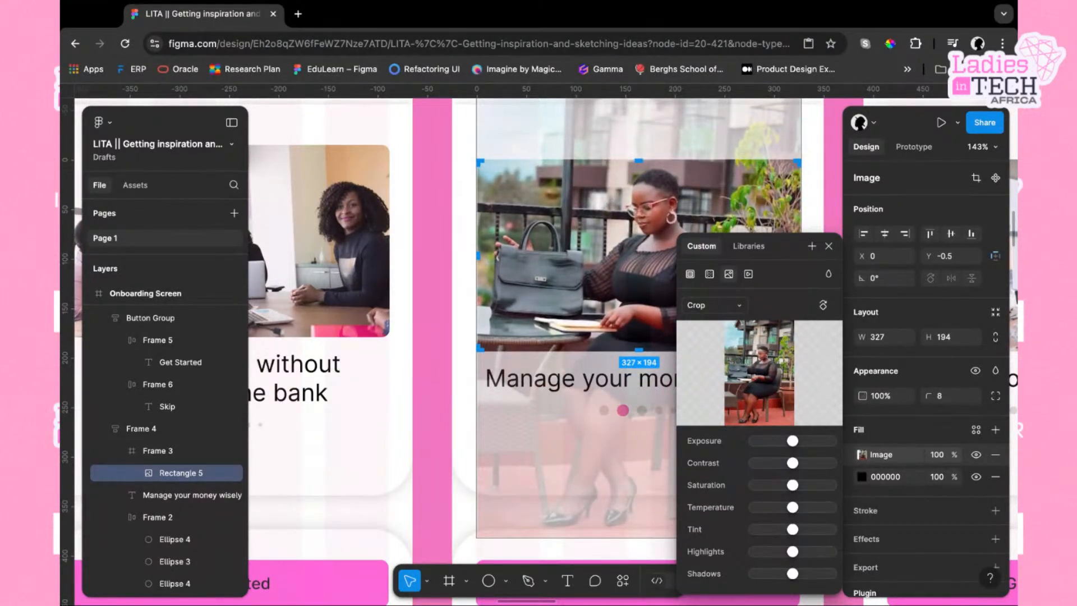
key("Down")
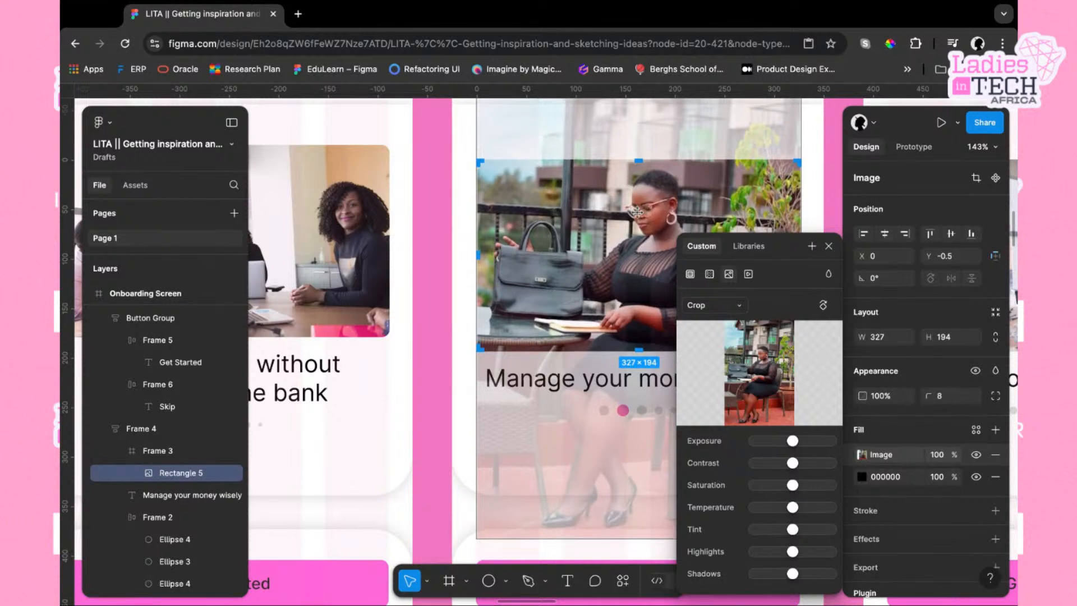
key("Right")
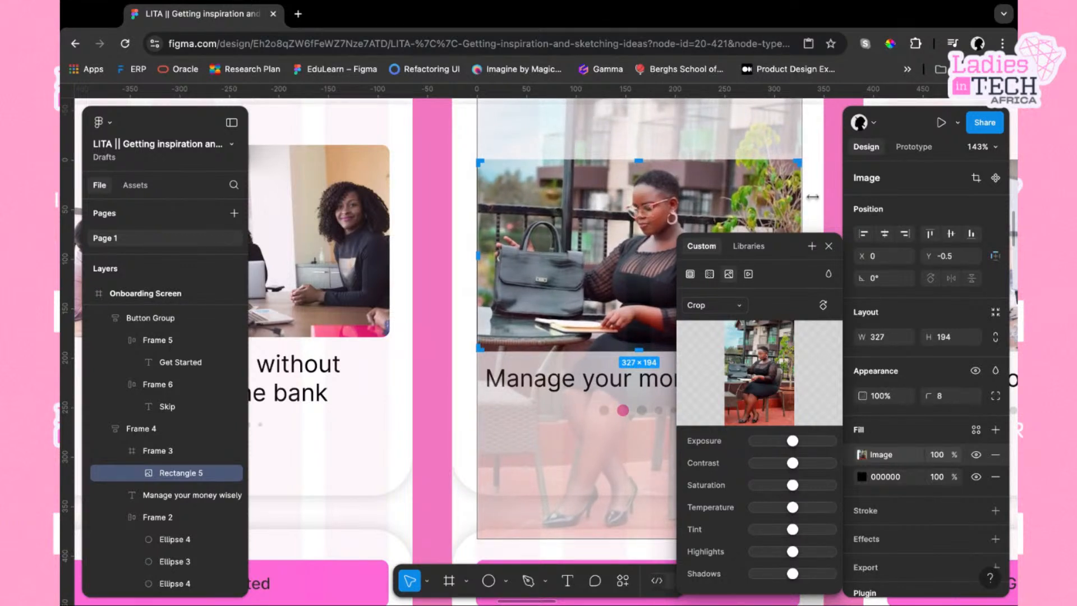
left_click(828, 247)
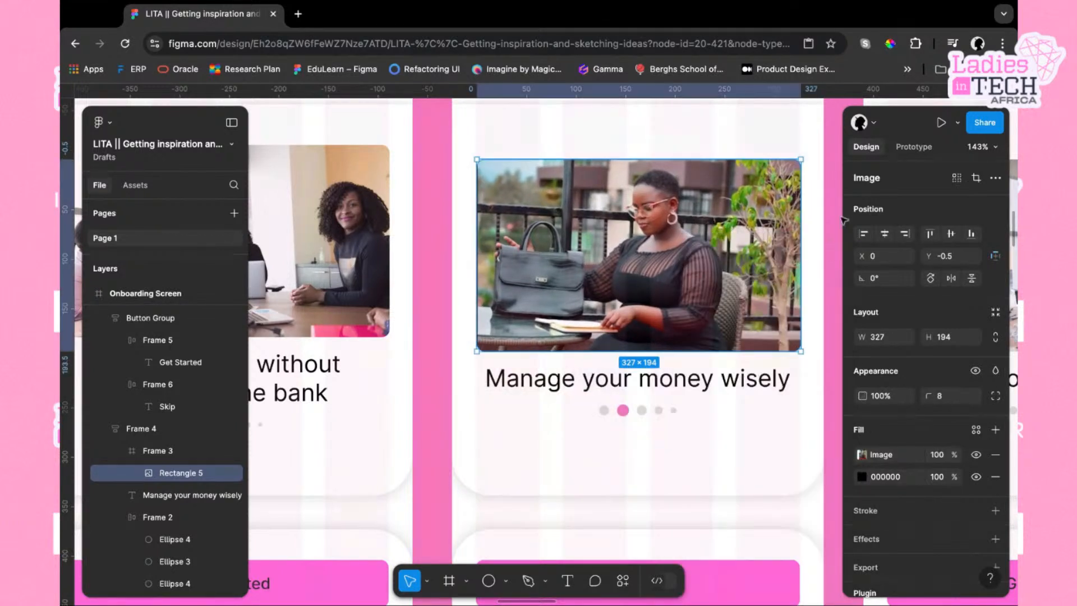
Change the third screen's heading to "Spend within your budget"
left_click(832, 263)
scroll(705, 409, "right", 5)
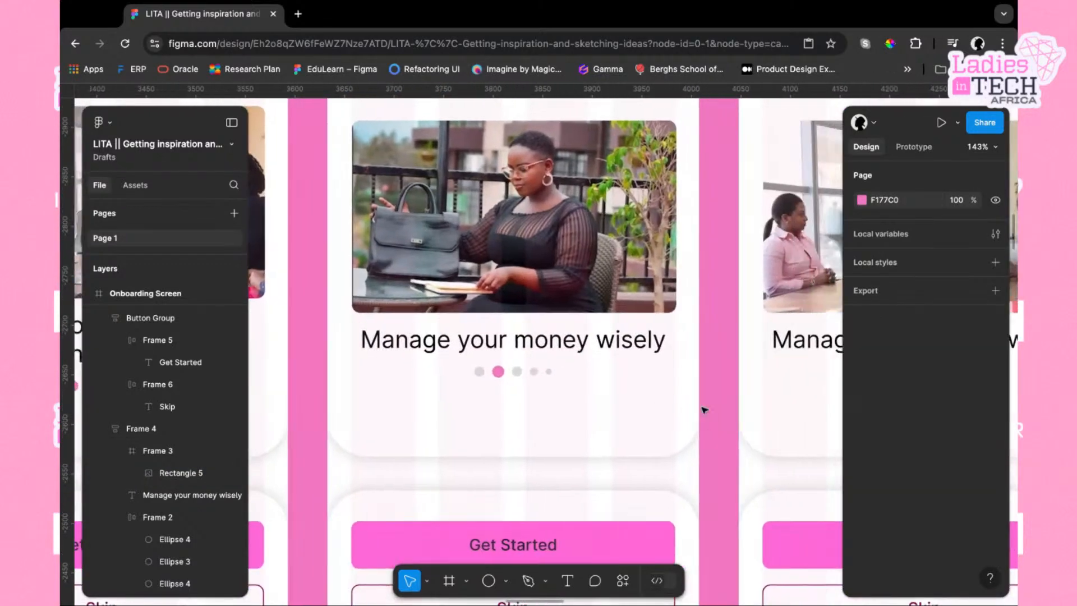
scroll(705, 409, "right", 2)
scroll(705, 409, "down", 2)
scroll(633, 379, "down", 6)
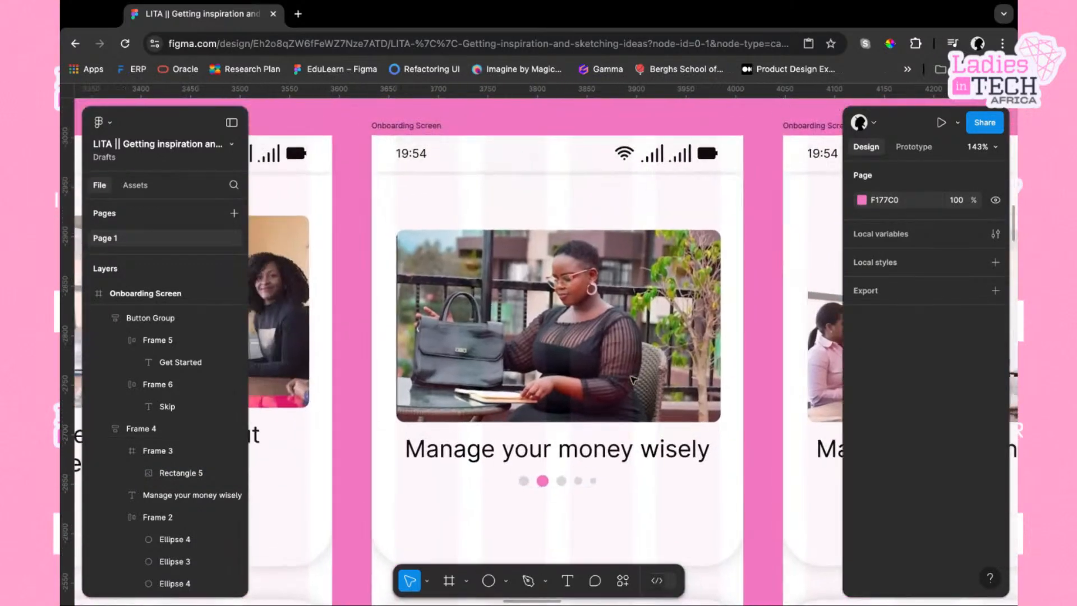
scroll(633, 380, "left", 4)
scroll(633, 380, "down", 1)
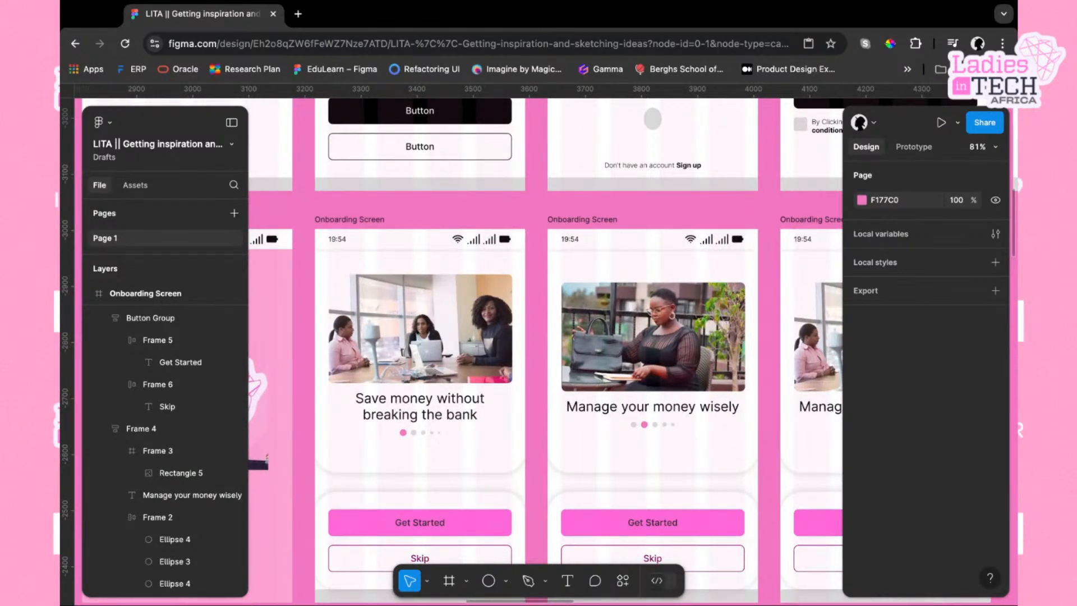
scroll(701, 405, "right", 12)
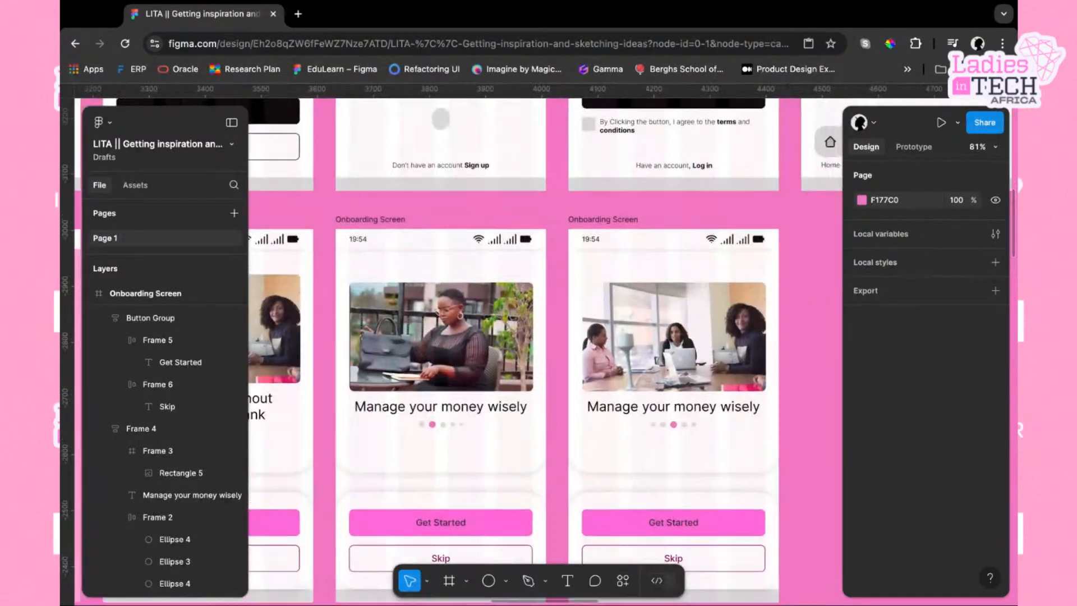
left_click(688, 414)
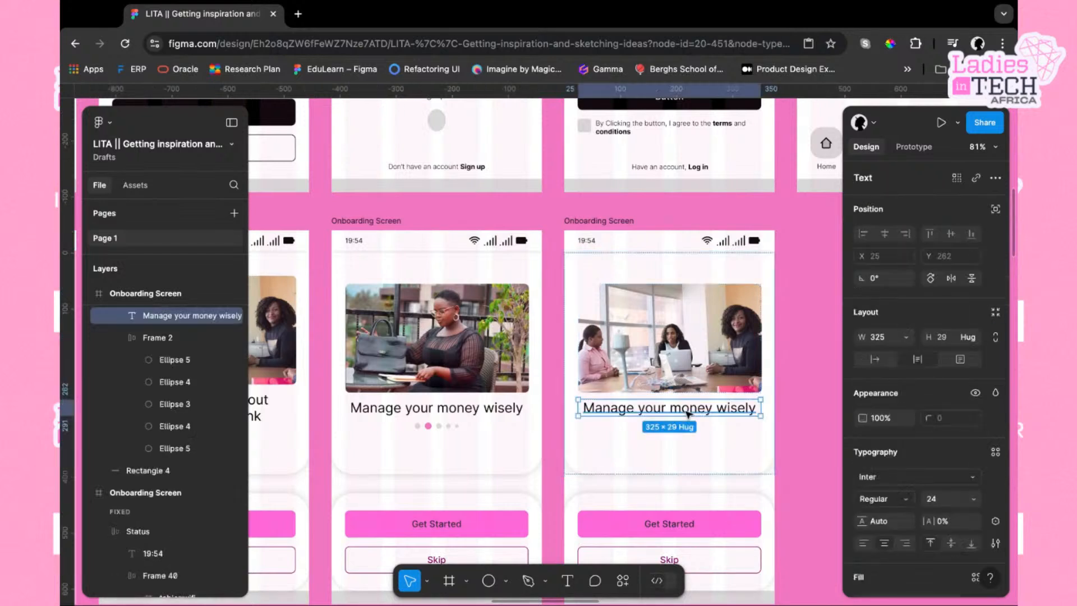
double_click(694, 410)
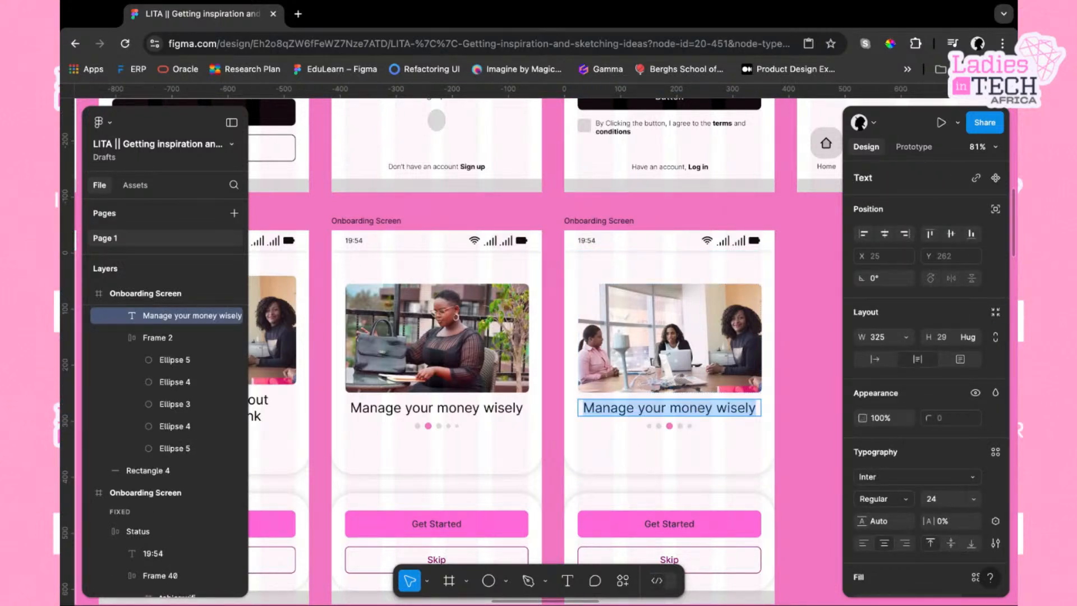
type("S")
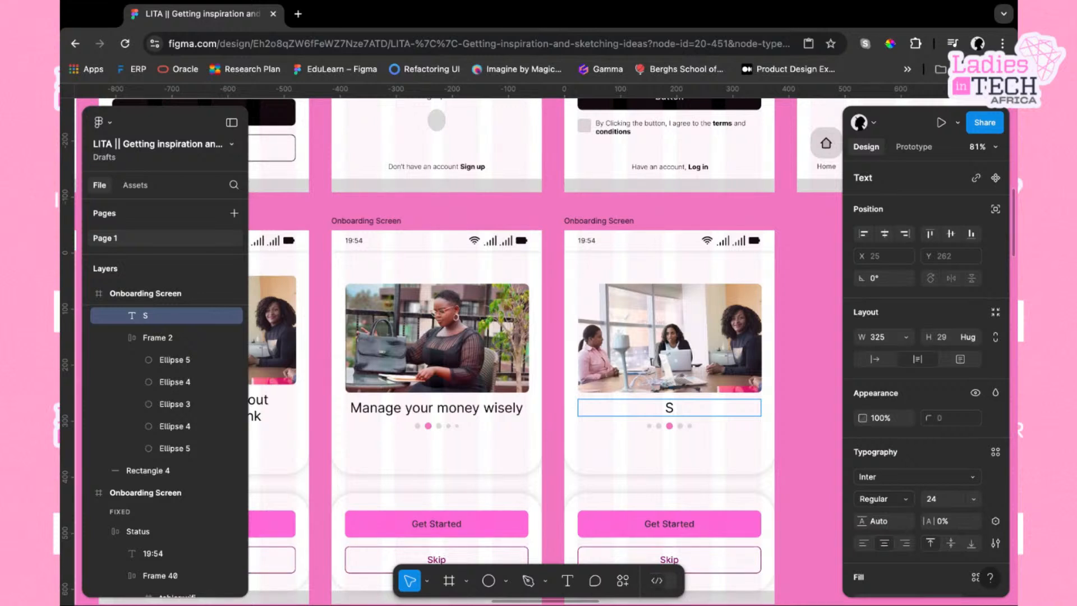
type("pend within y")
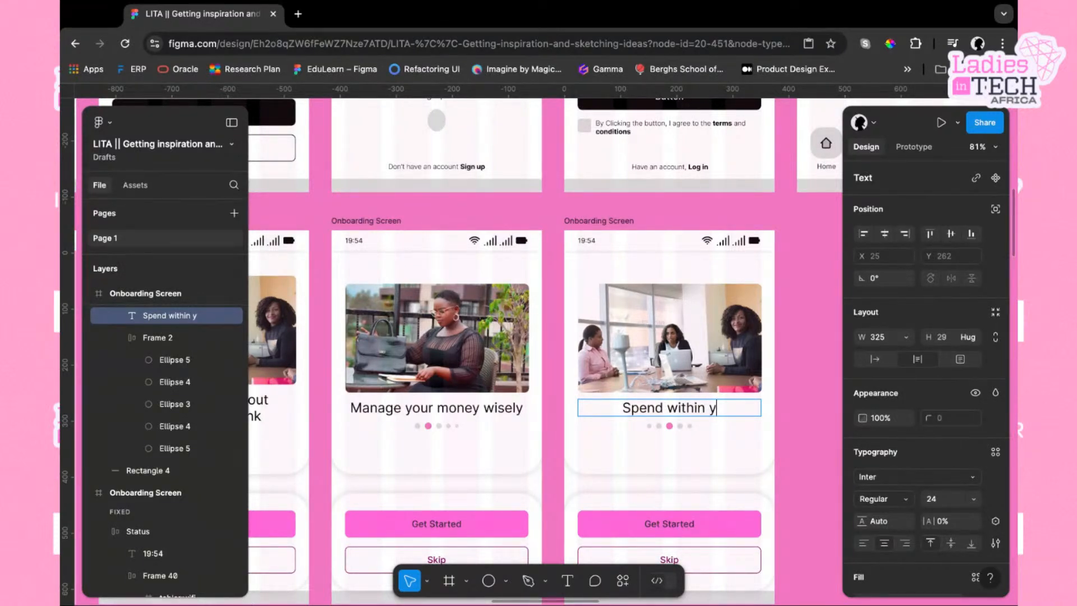
type("o")
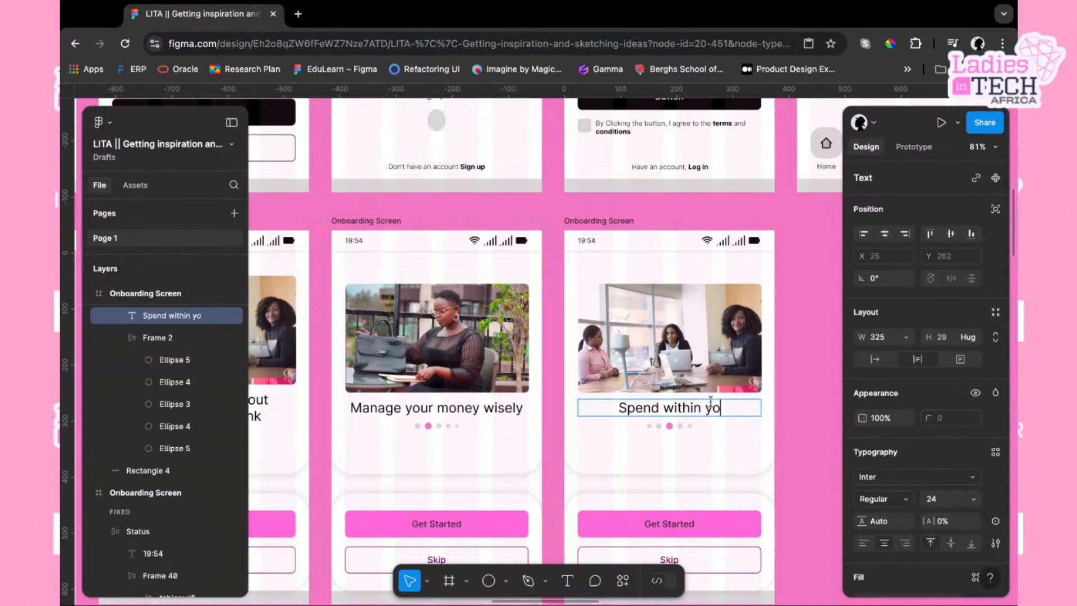
type("ur budget")
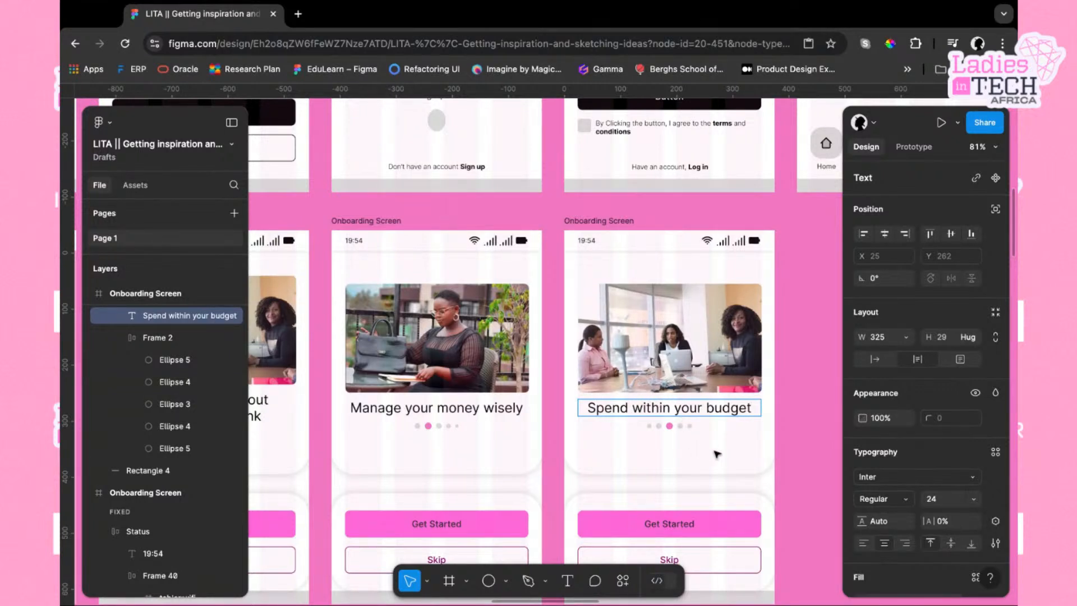
key("Escape")
Open the Unsplash plugin for the third screen's header image and search for "african market"
scroll(786, 438, "down", 1)
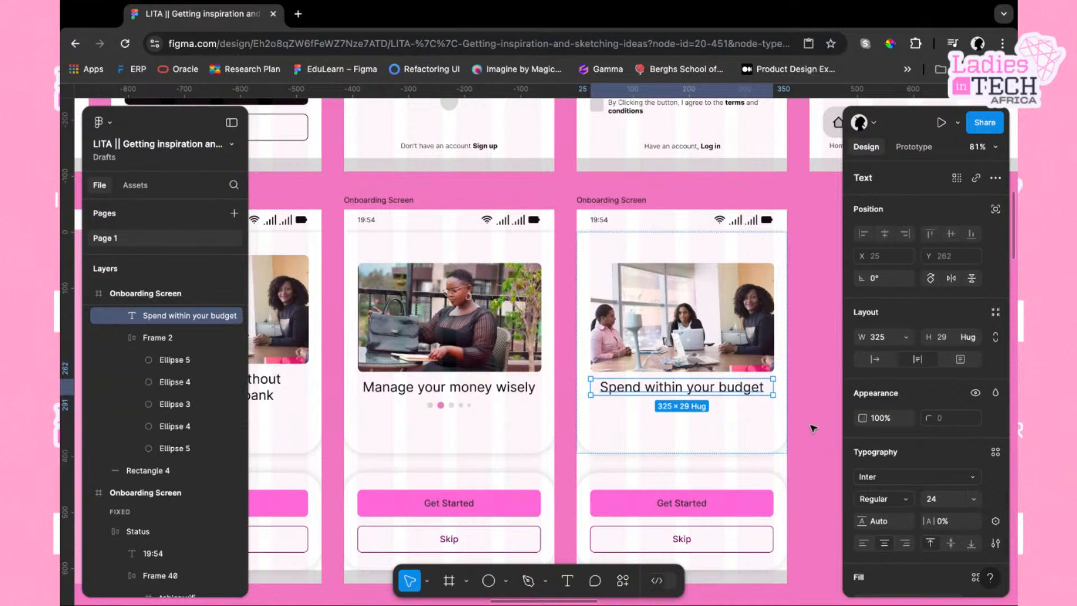
double_click(755, 340)
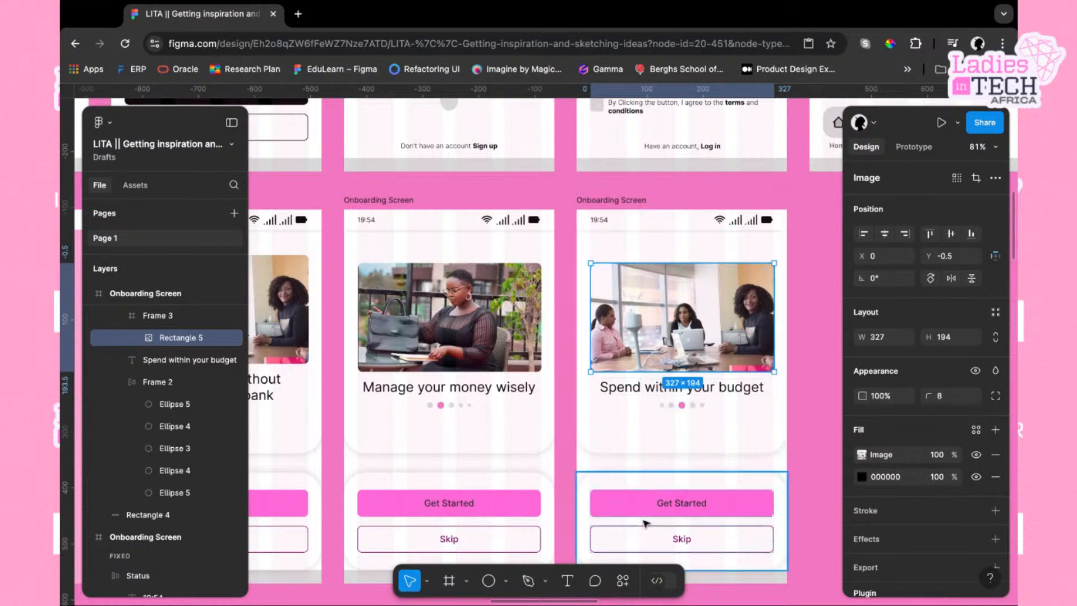
left_click(620, 586)
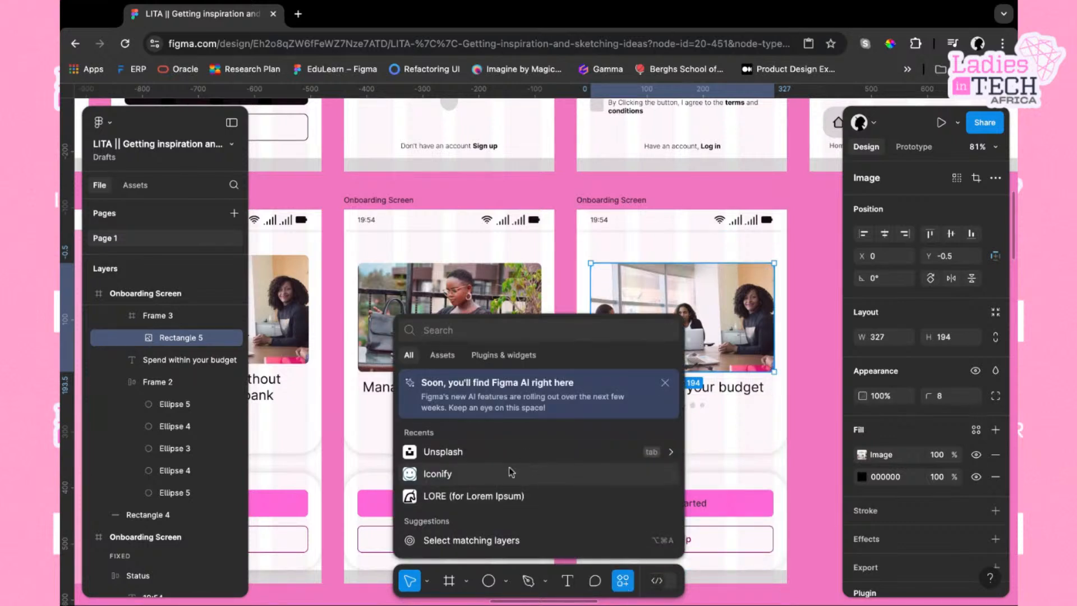
left_click(470, 453)
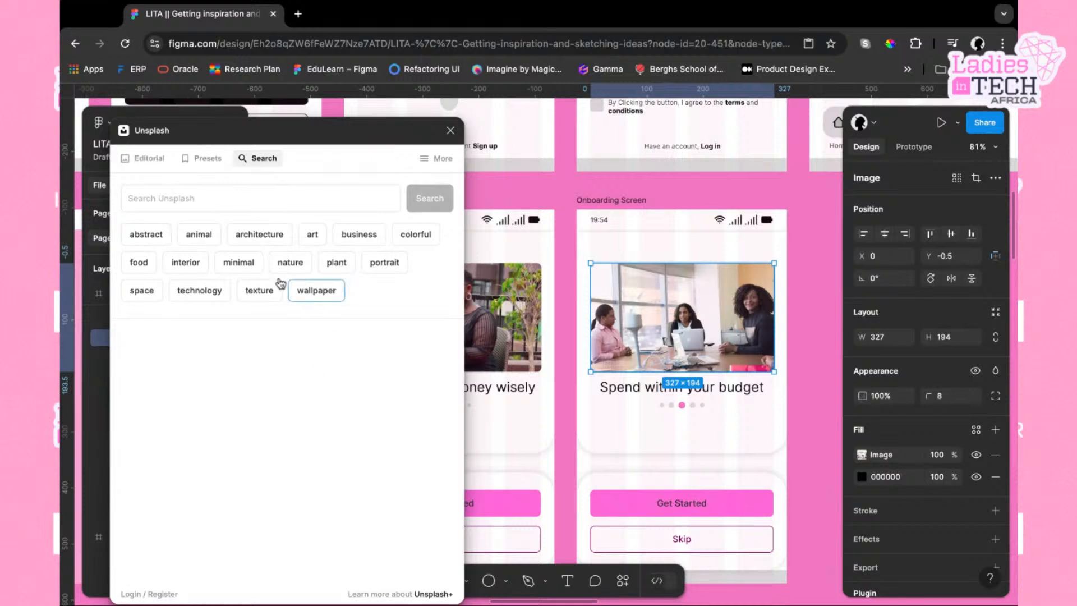
left_click(192, 198)
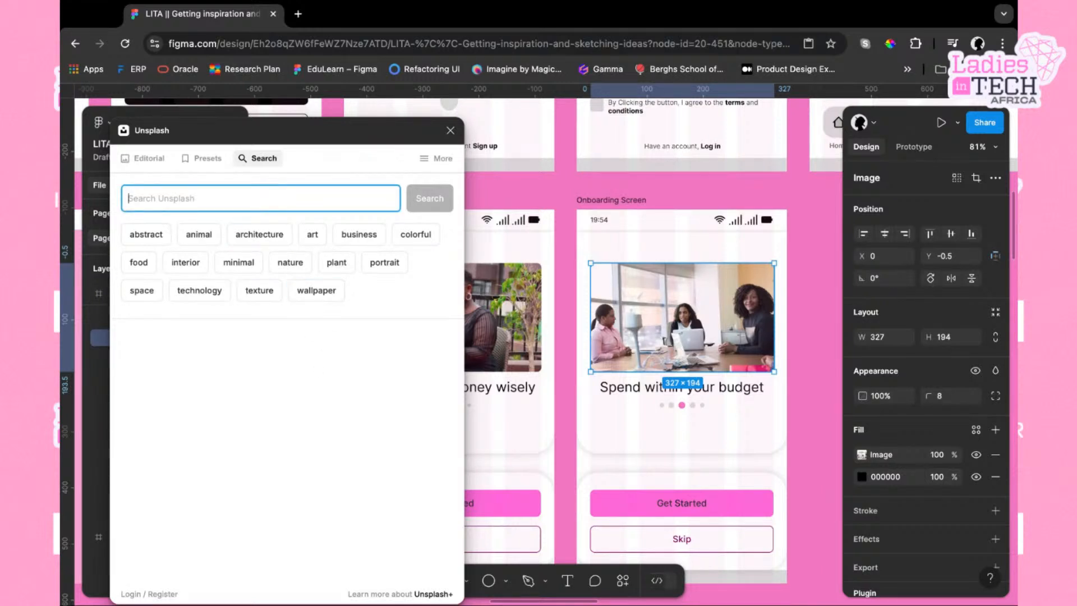
type("african market")
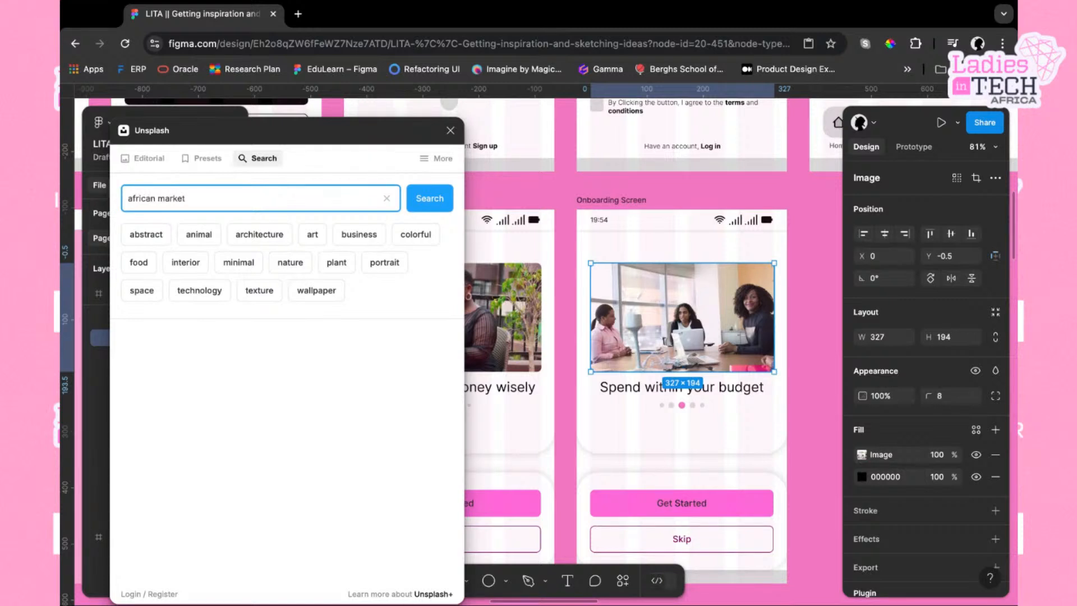
key("Return")
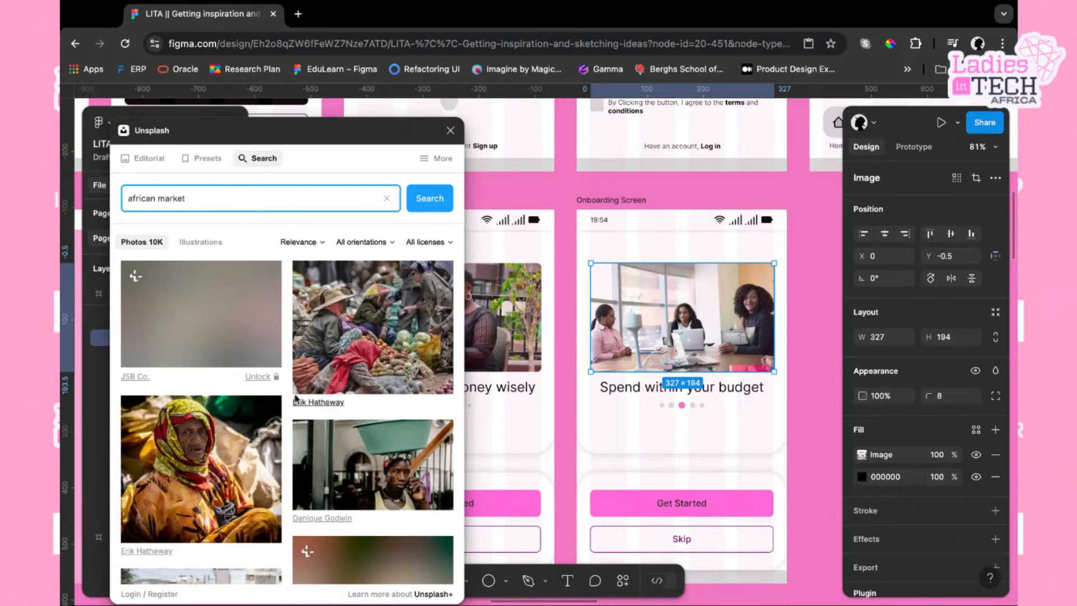
Browse the african market results, then search Unsplash for "shopping mart" instead
scroll(309, 499, "down", 5)
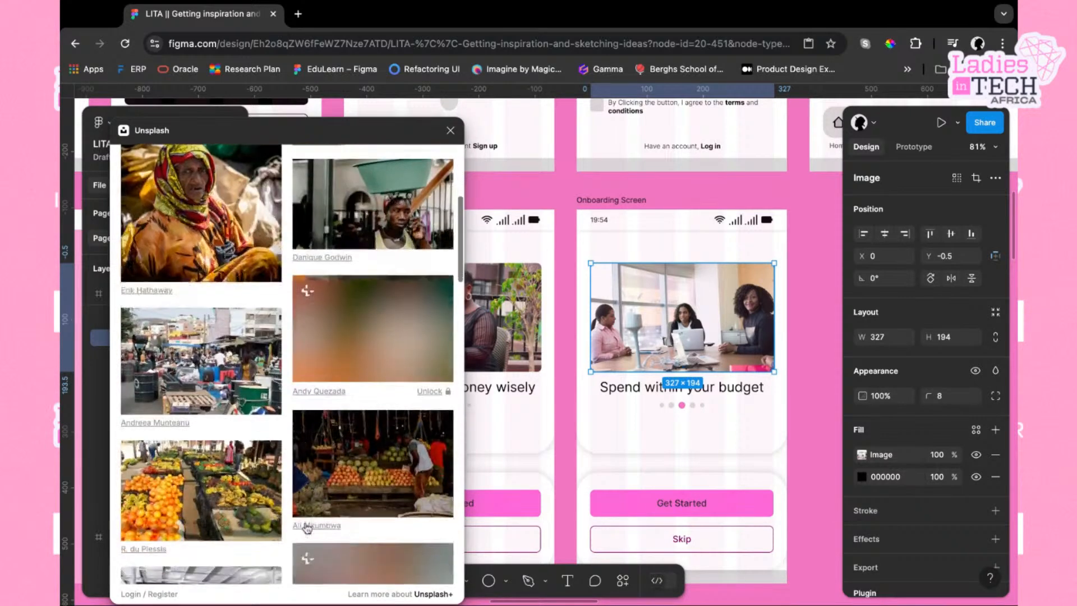
scroll(312, 489, "down", 3)
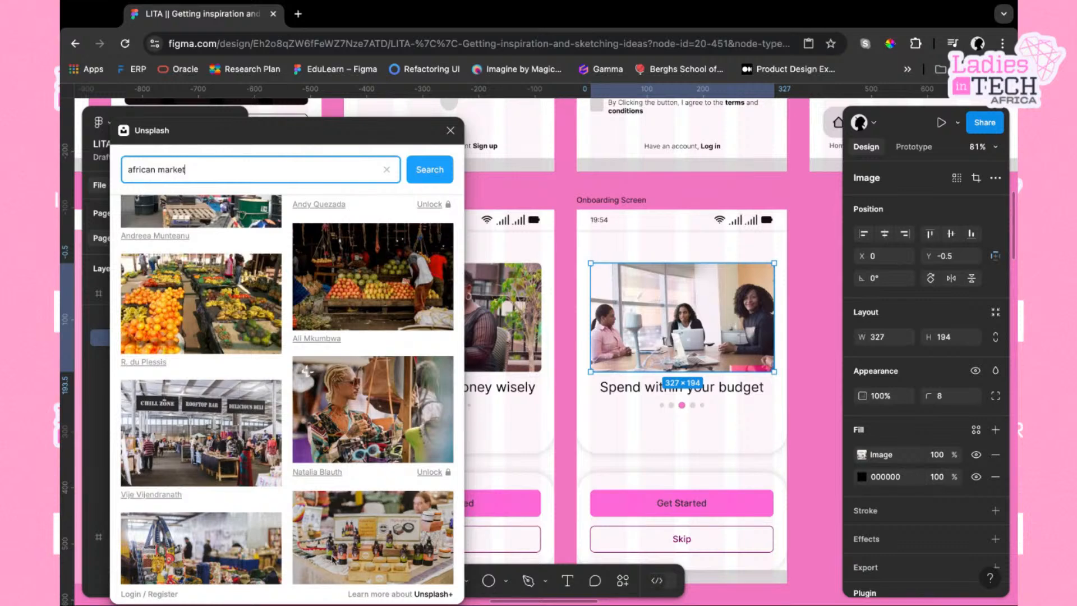
scroll(334, 556, "down", 3)
scroll(333, 559, "down", 4)
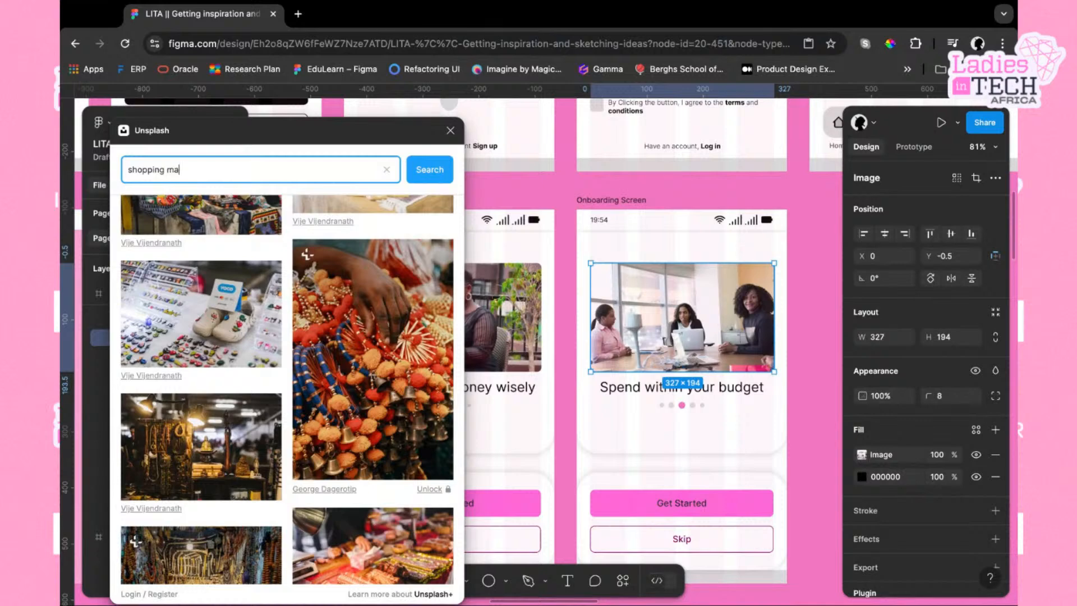
key("Return")
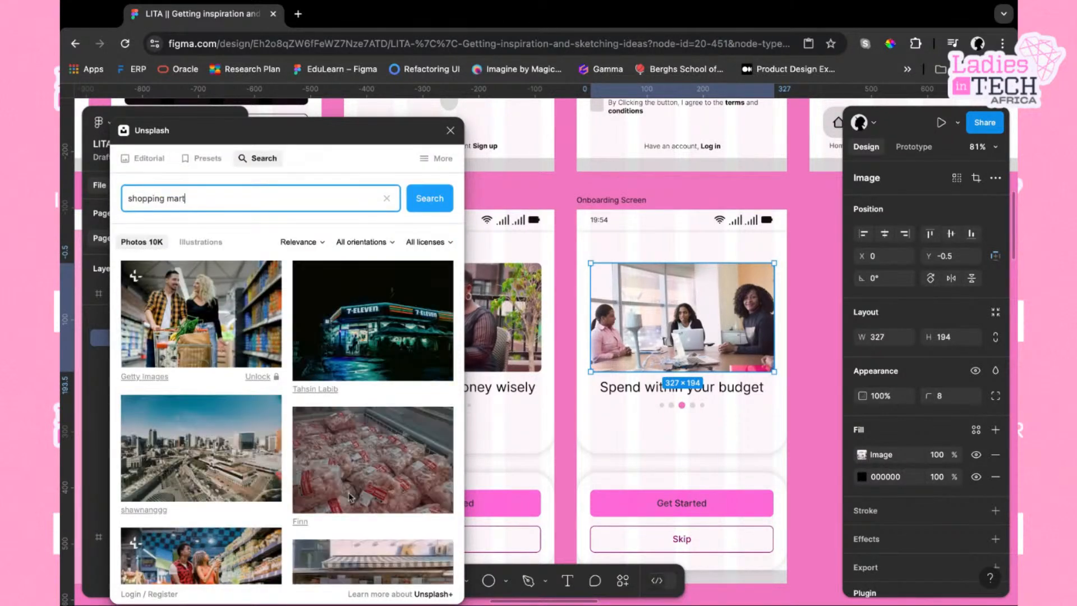
Browse the shopping mart results and apply the red handbags photo to the third screen's header image
scroll(370, 472, "down", 5)
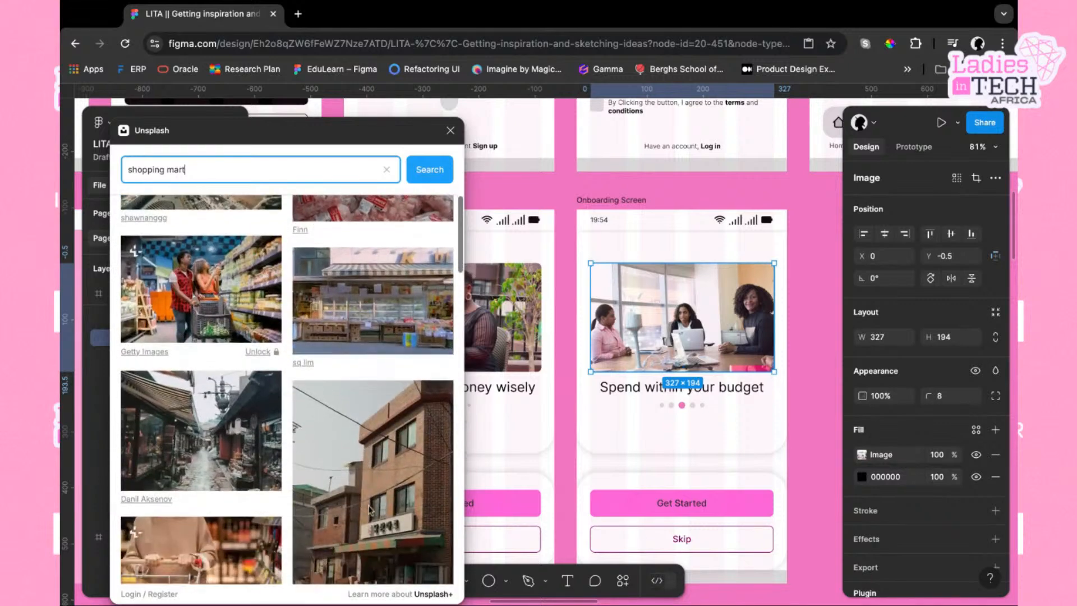
scroll(359, 519, "down", 8)
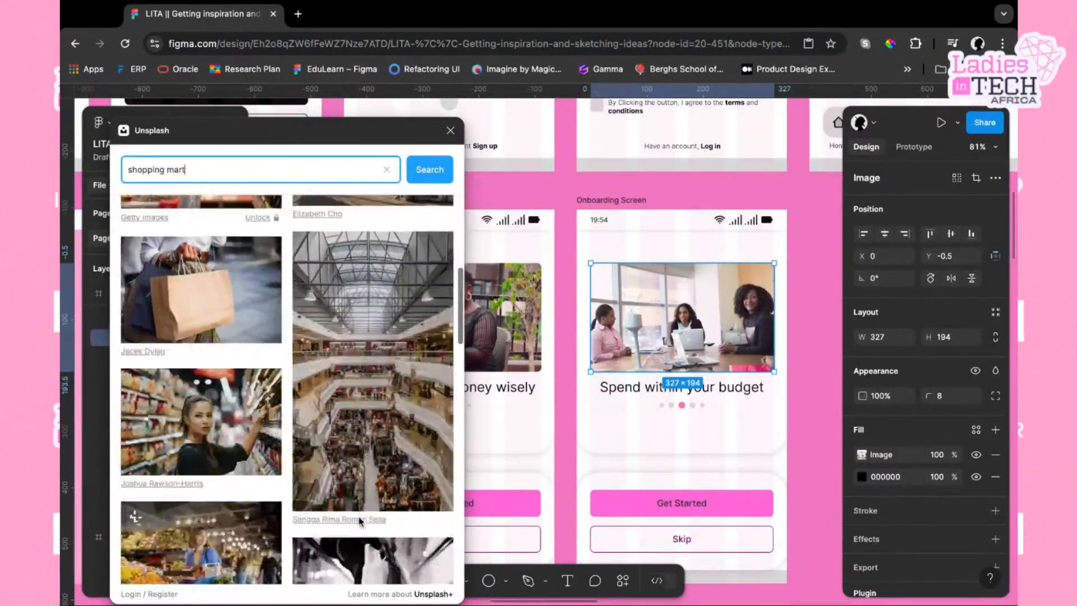
scroll(293, 384, "down", 5)
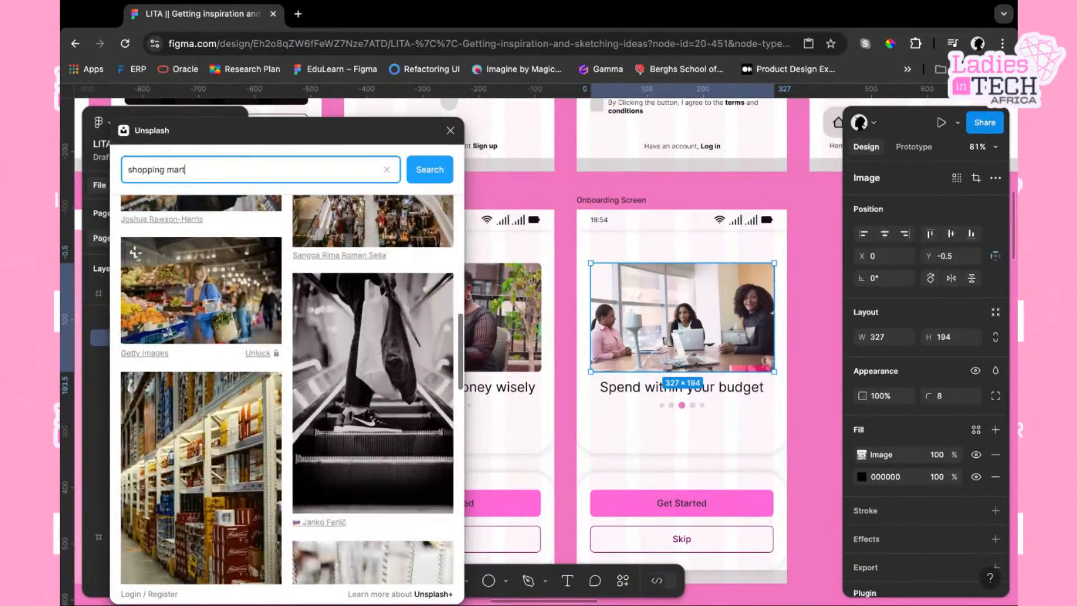
scroll(299, 410, "down", 3)
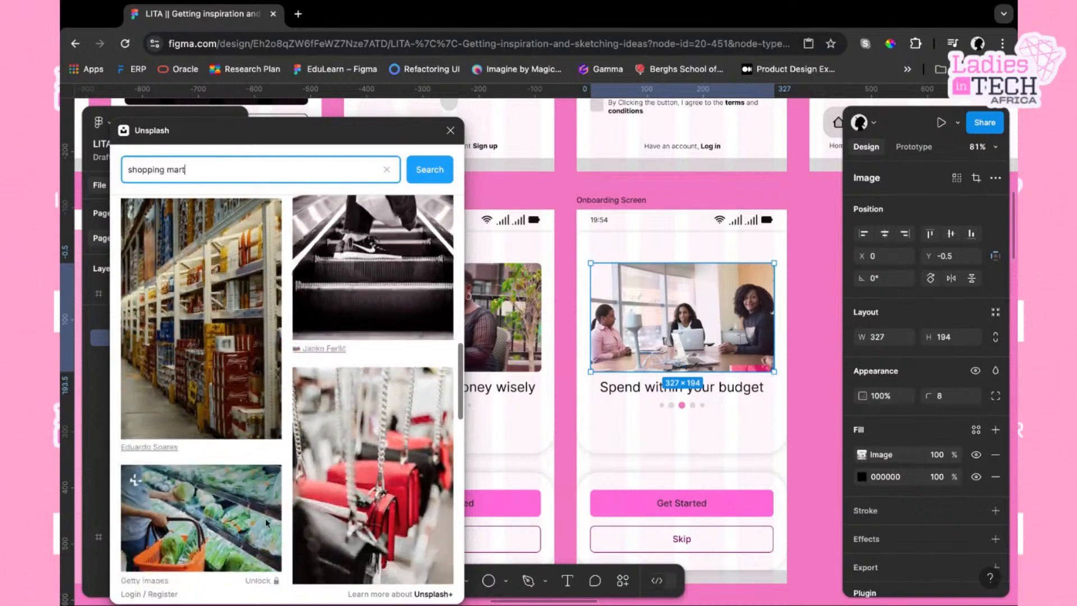
scroll(299, 410, "down", 3)
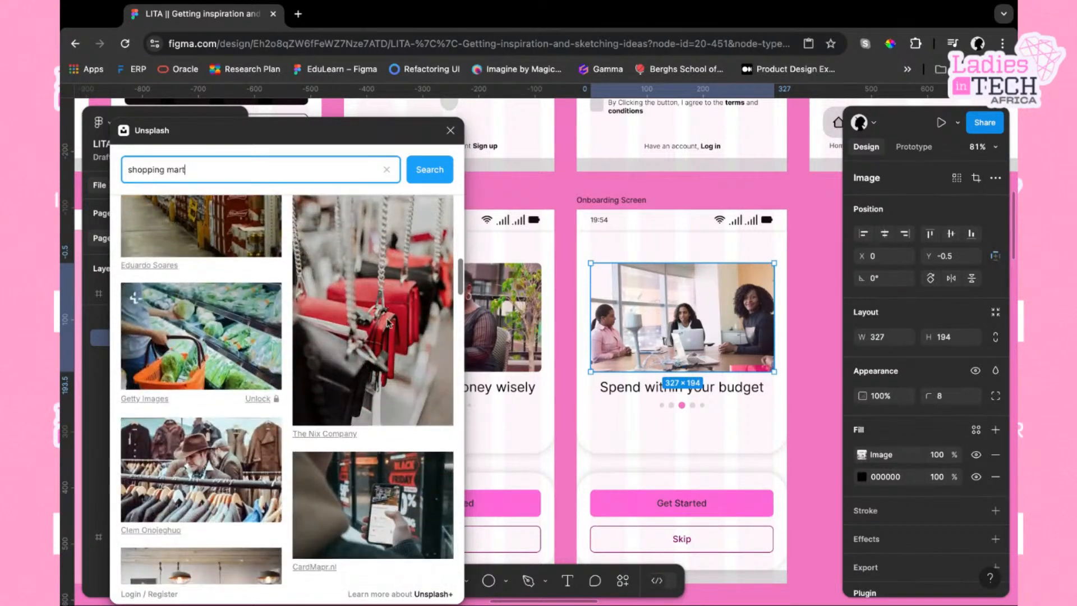
scroll(391, 317, "down", 1)
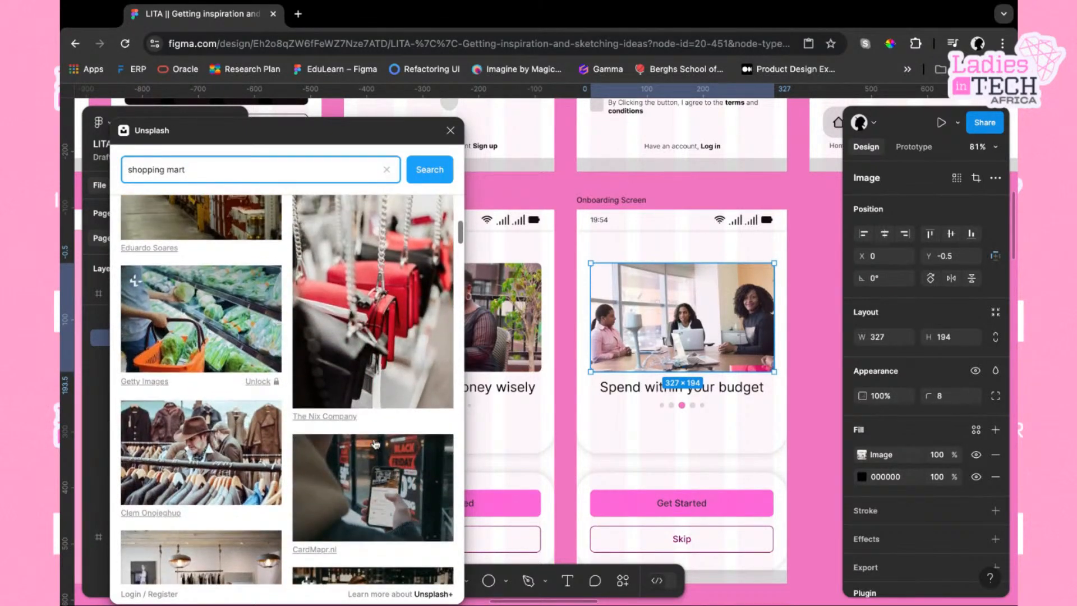
left_click(388, 320)
scroll(388, 319, "down", 1)
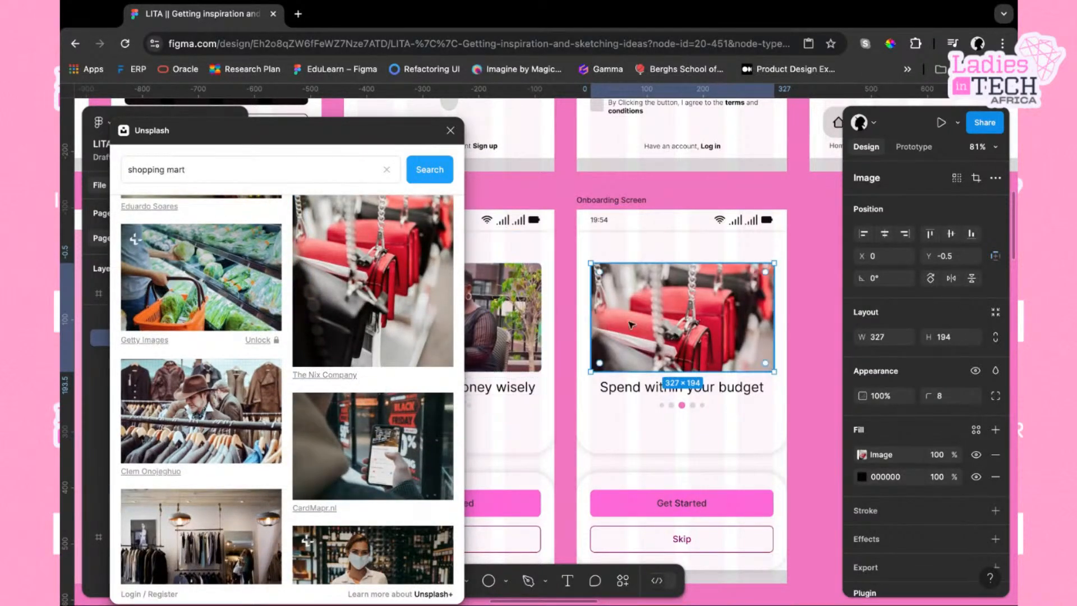
Refine the Unsplash search to "shopping mart african" and apply the photo of a woman carrying shopping bags to the third screen's header
scroll(365, 471, "down", 5)
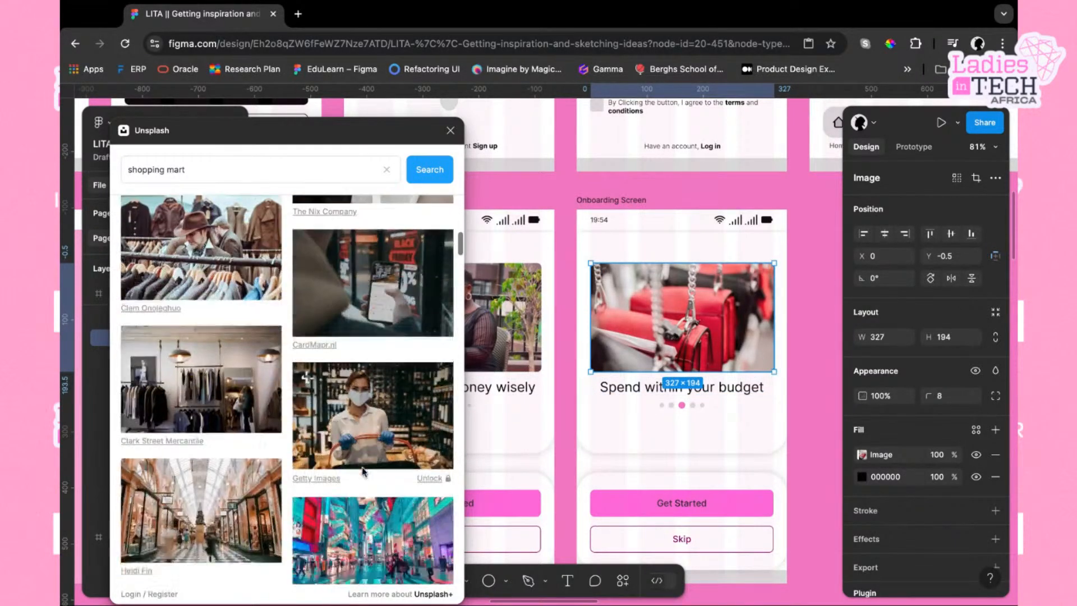
scroll(379, 506, "down", 5)
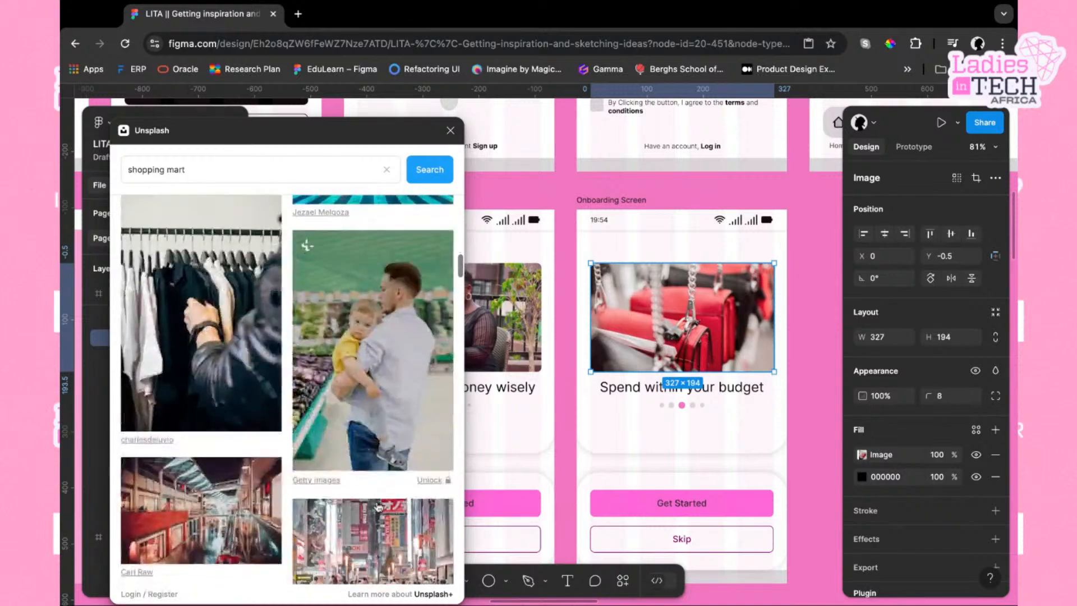
scroll(293, 389, "down", 4)
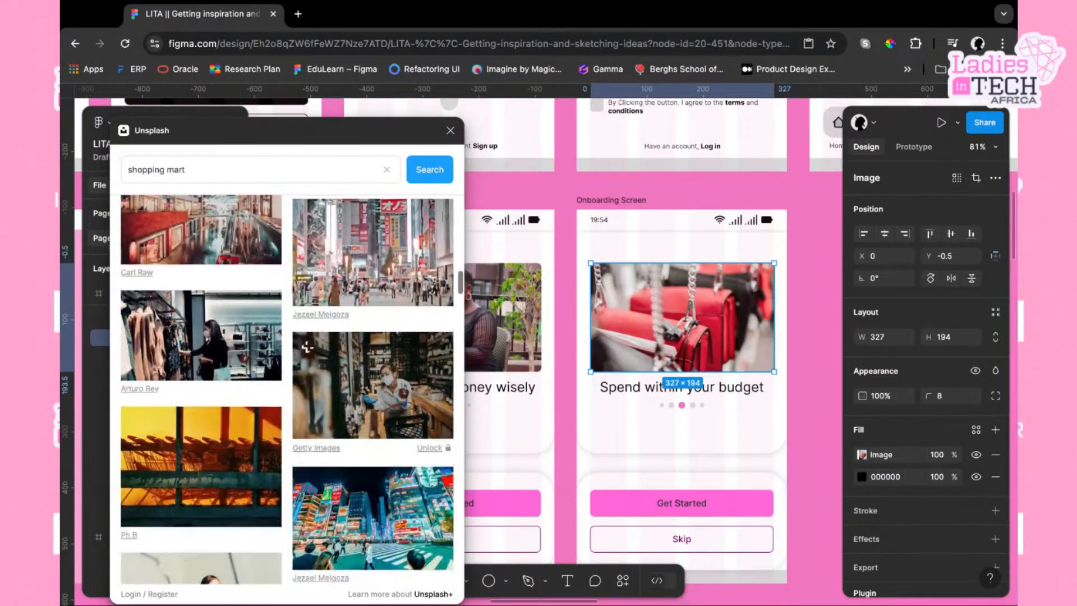
scroll(292, 390, "down", 9)
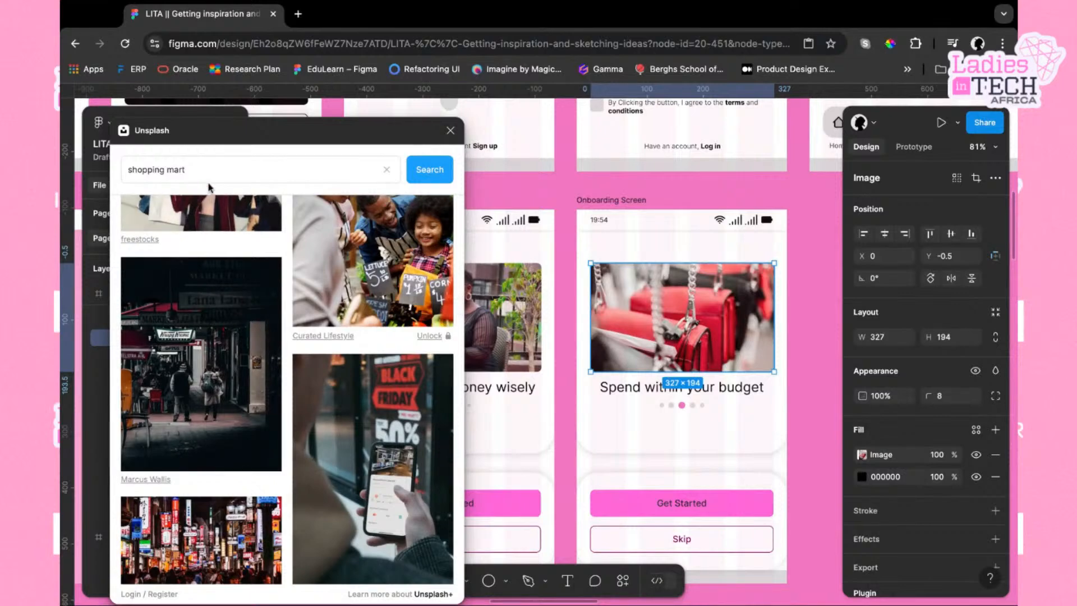
left_click(210, 166)
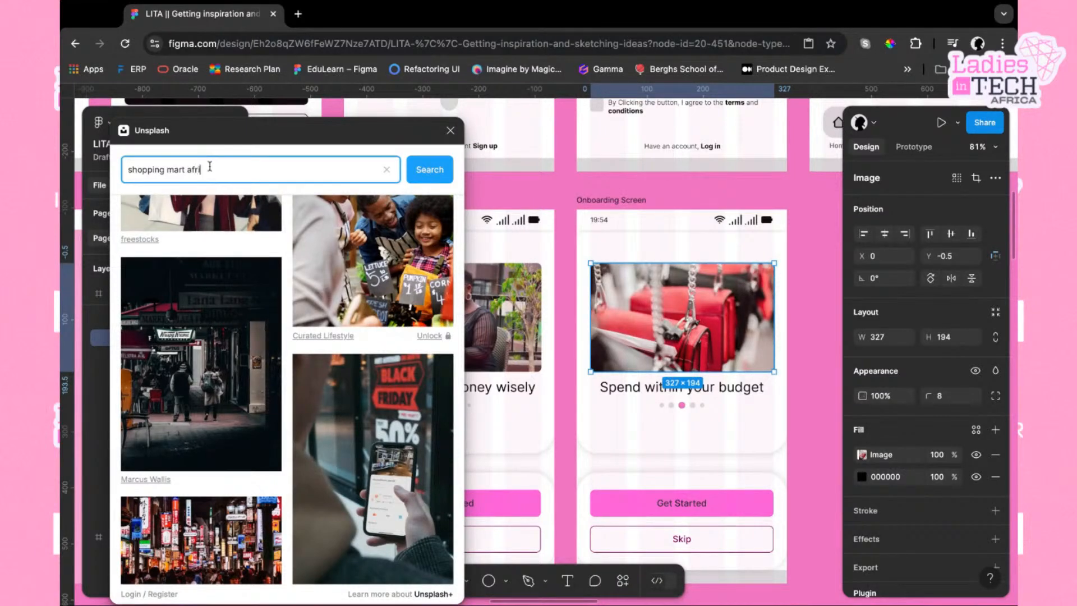
key("Return")
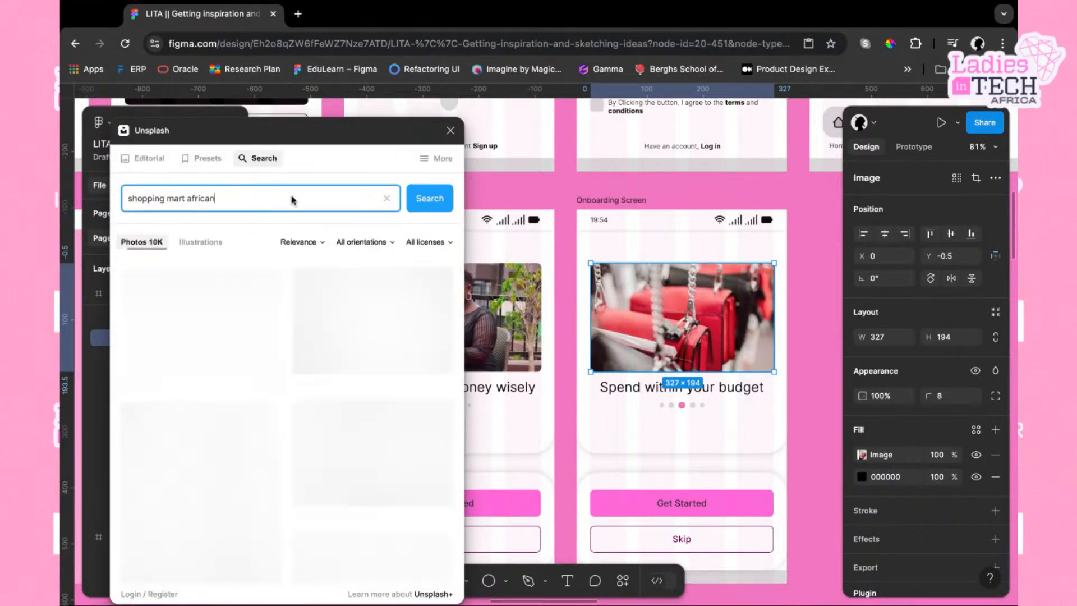
scroll(320, 502, "down", 1)
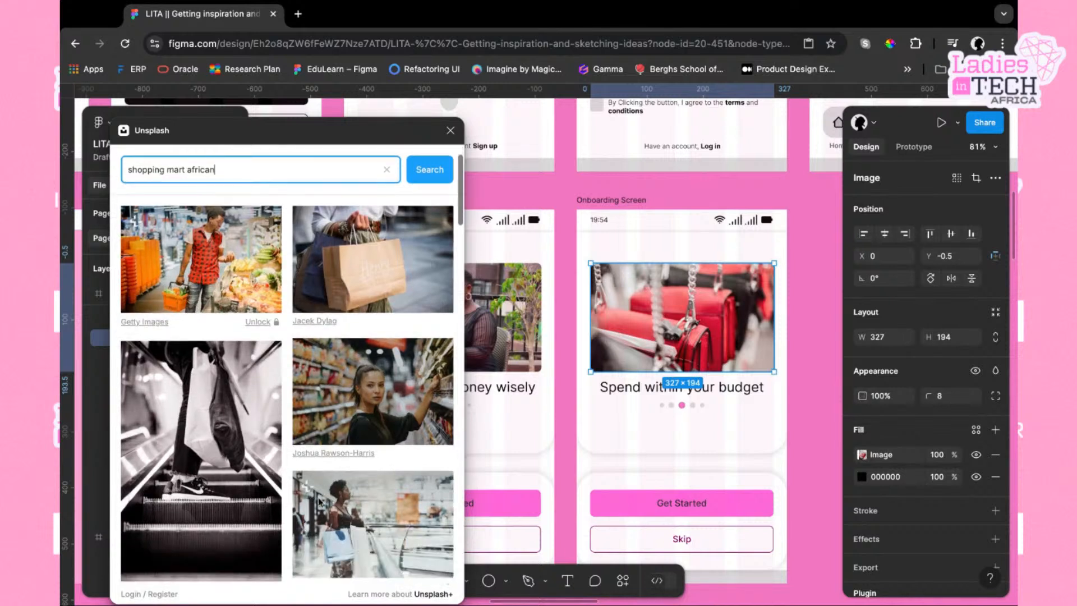
scroll(319, 502, "up", 2)
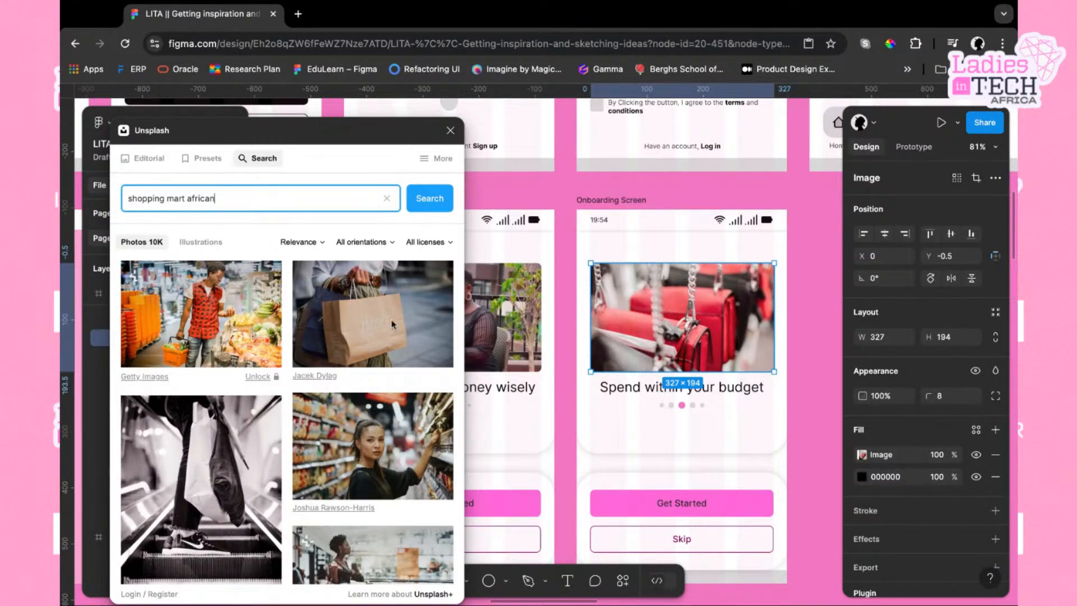
scroll(391, 324, "down", 3)
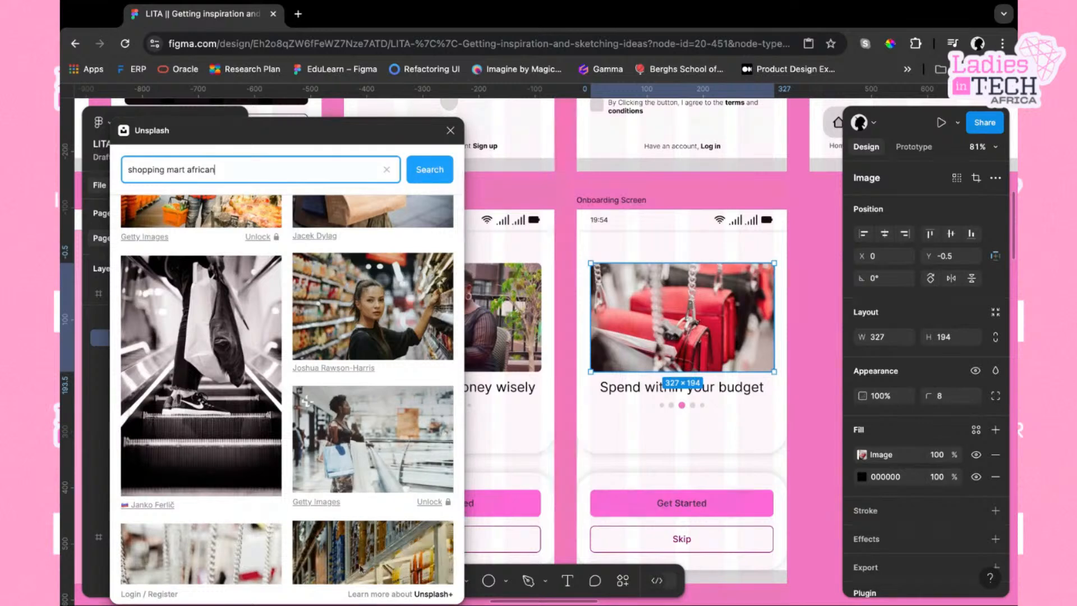
scroll(361, 568, "down", 2)
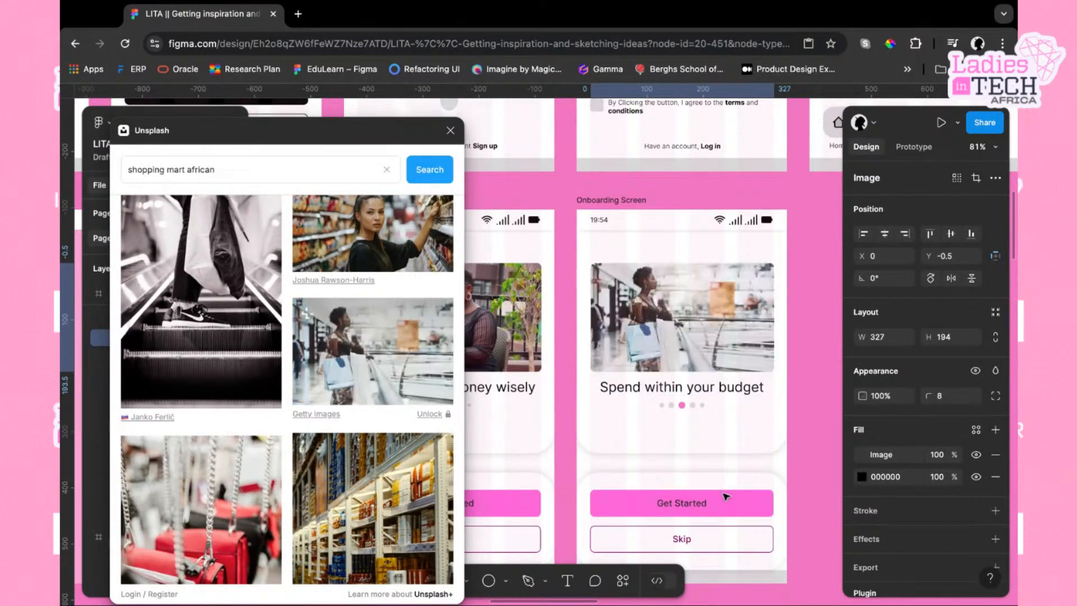
Duplicate the third onboarding screen frame to create a fourth screen
scroll(710, 447, "left", 6)
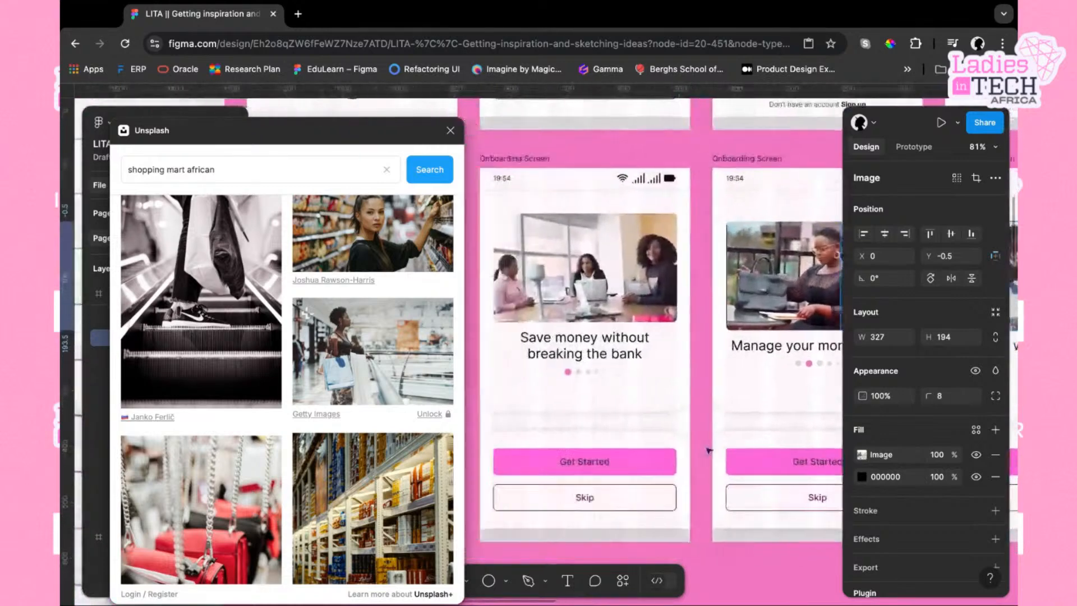
scroll(709, 449, "right", 6)
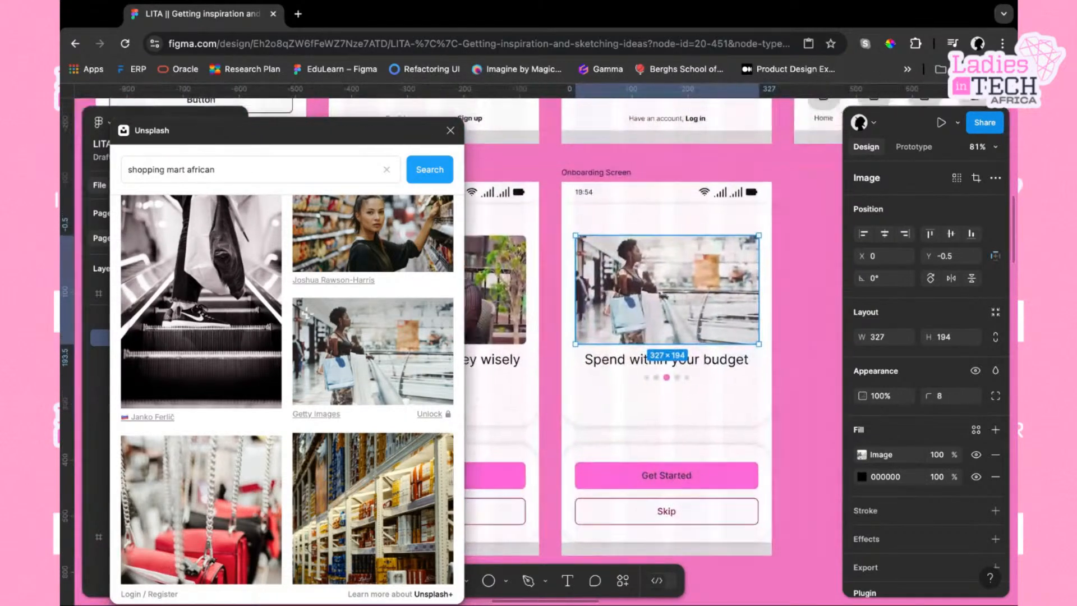
scroll(653, 325, "right", 1)
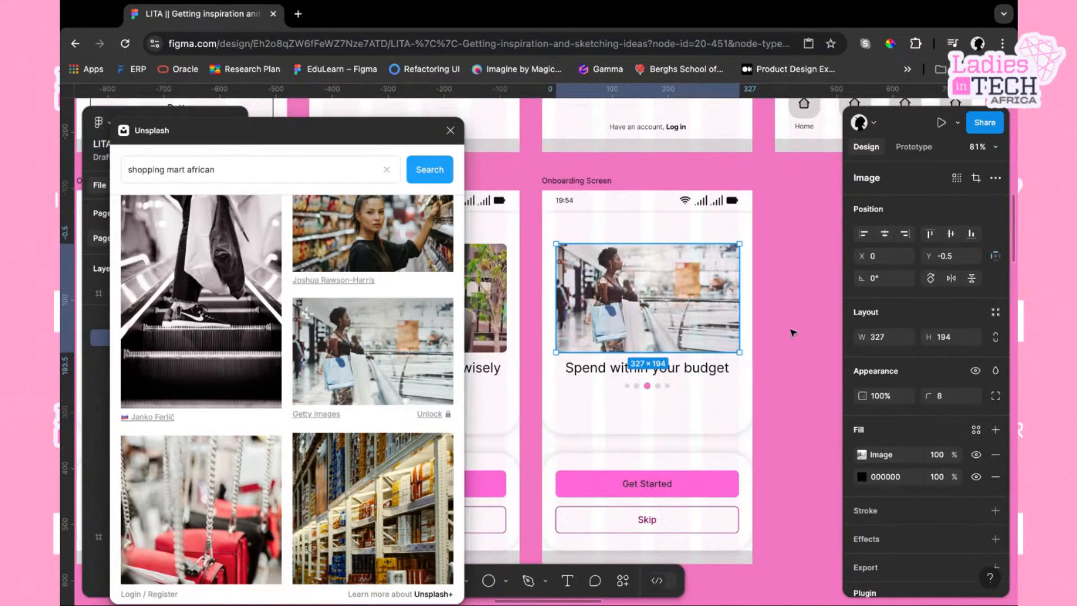
left_click(792, 332)
left_click(596, 182)
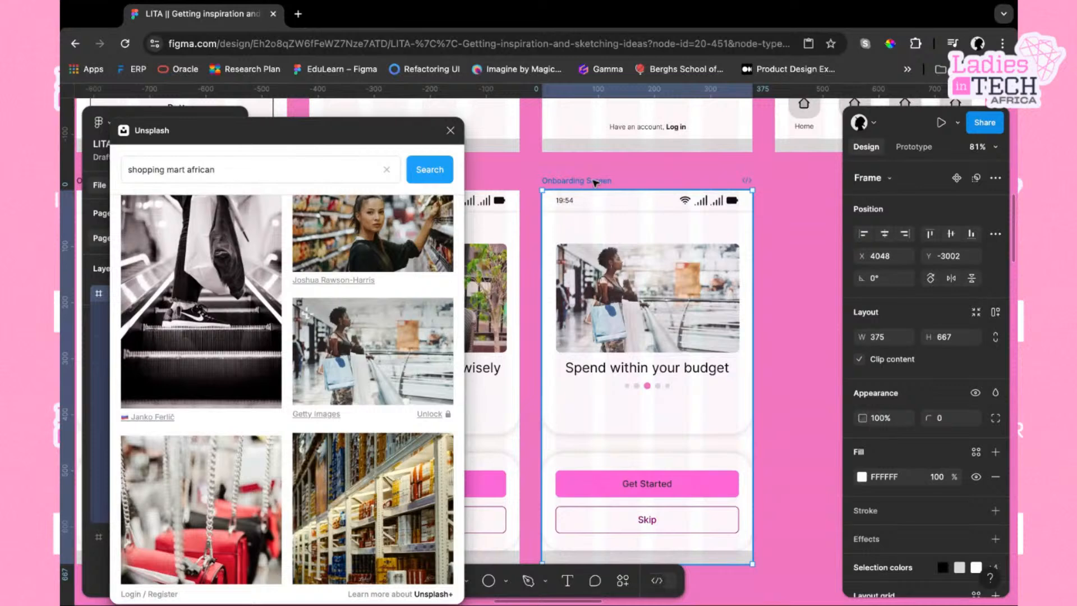
key("ctrl+d")
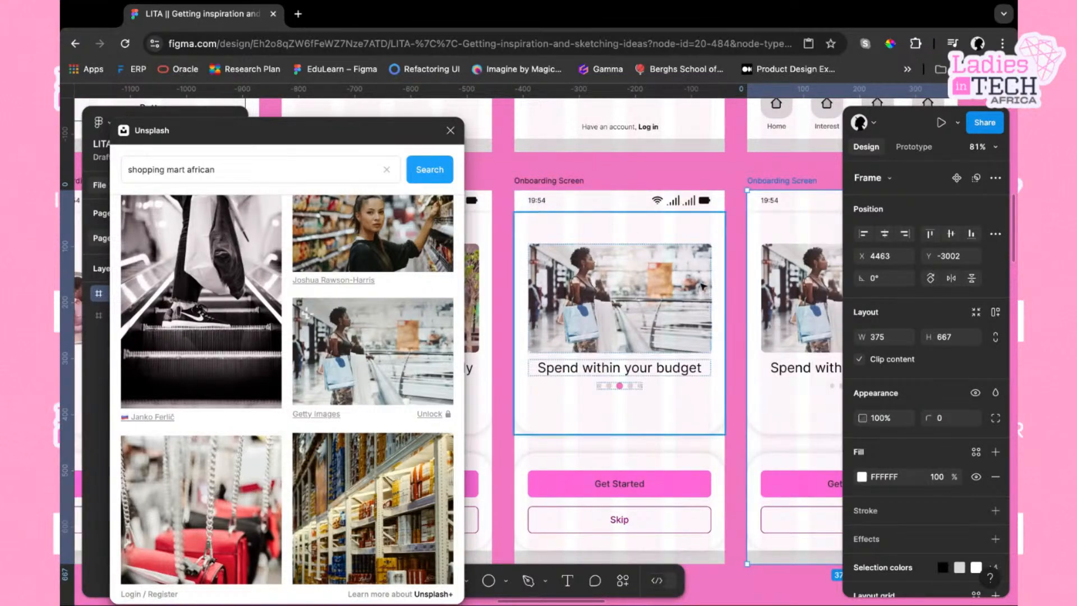
Change the new screen's heading to "Get interests on your savings"
scroll(644, 359, "right", 4)
left_click(644, 359)
left_click(646, 359)
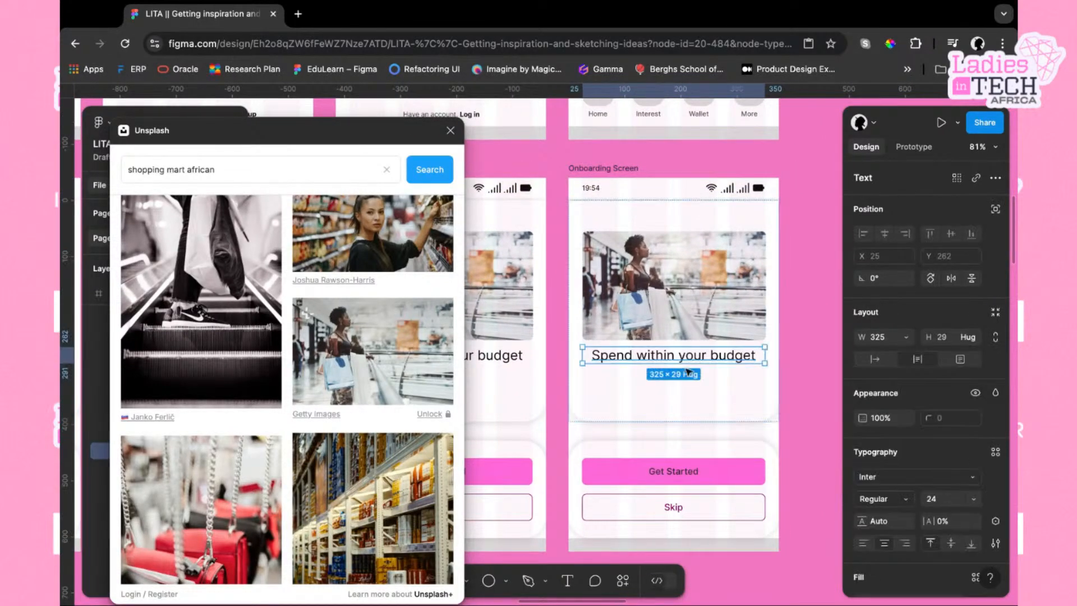
double_click(684, 360)
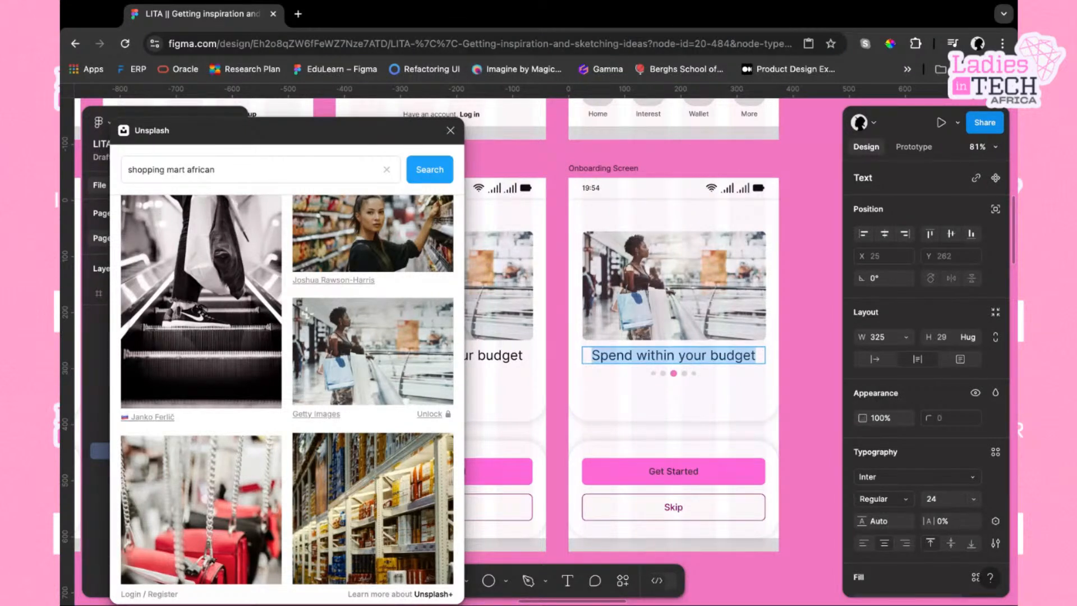
type("Save money")
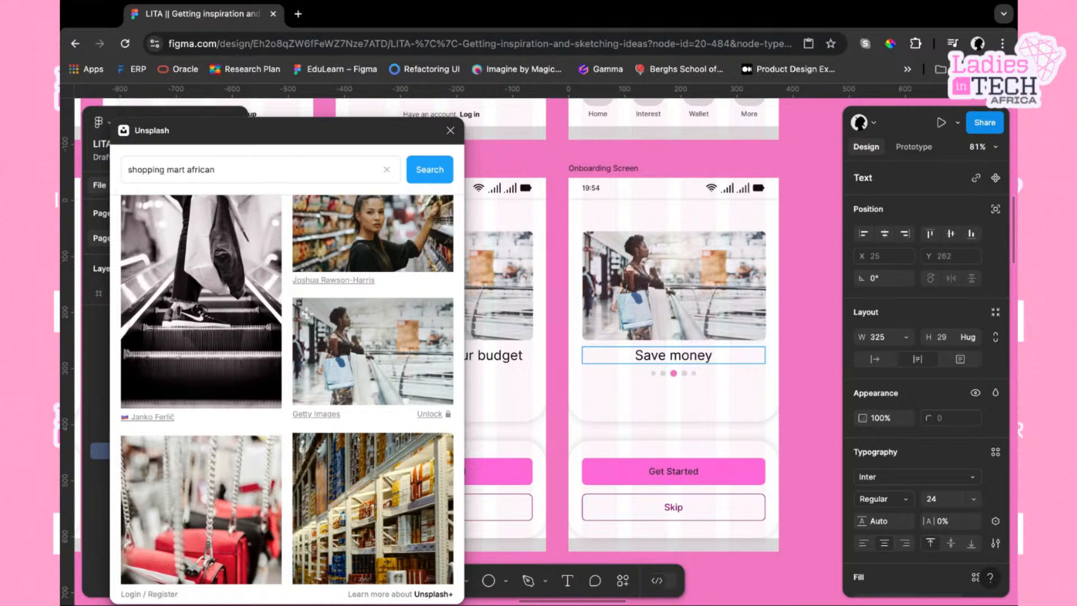
scroll(632, 410, "left", 10)
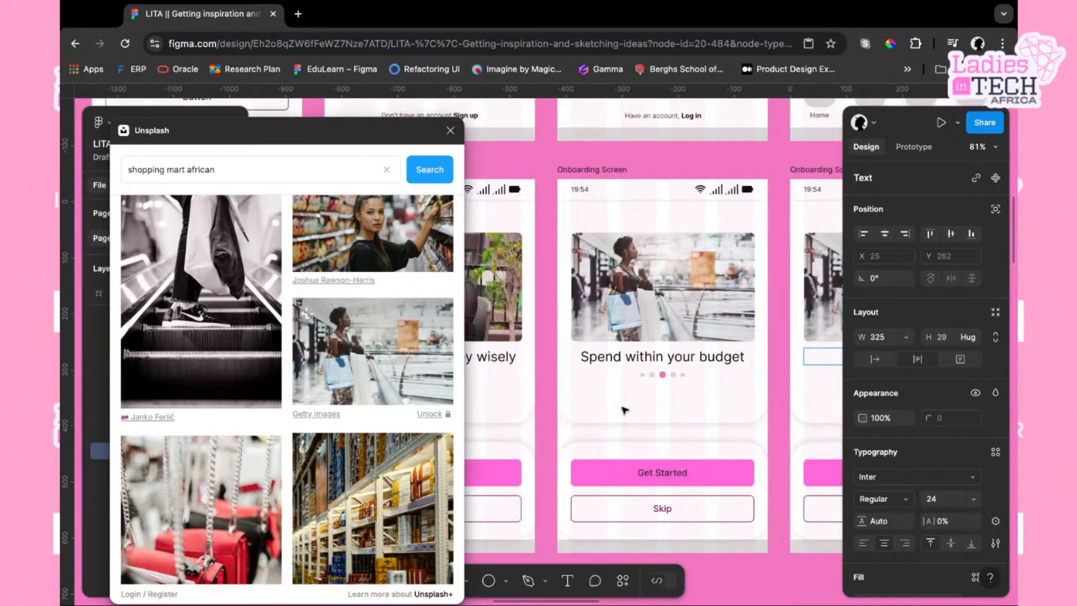
scroll(625, 410, "right", 10)
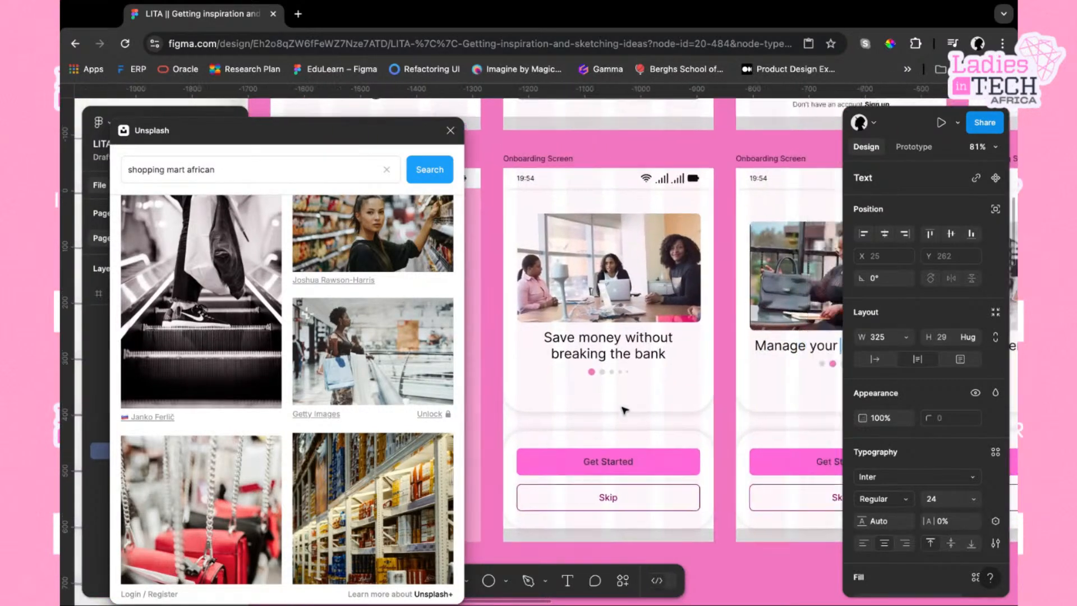
scroll(728, 349, "right", 1)
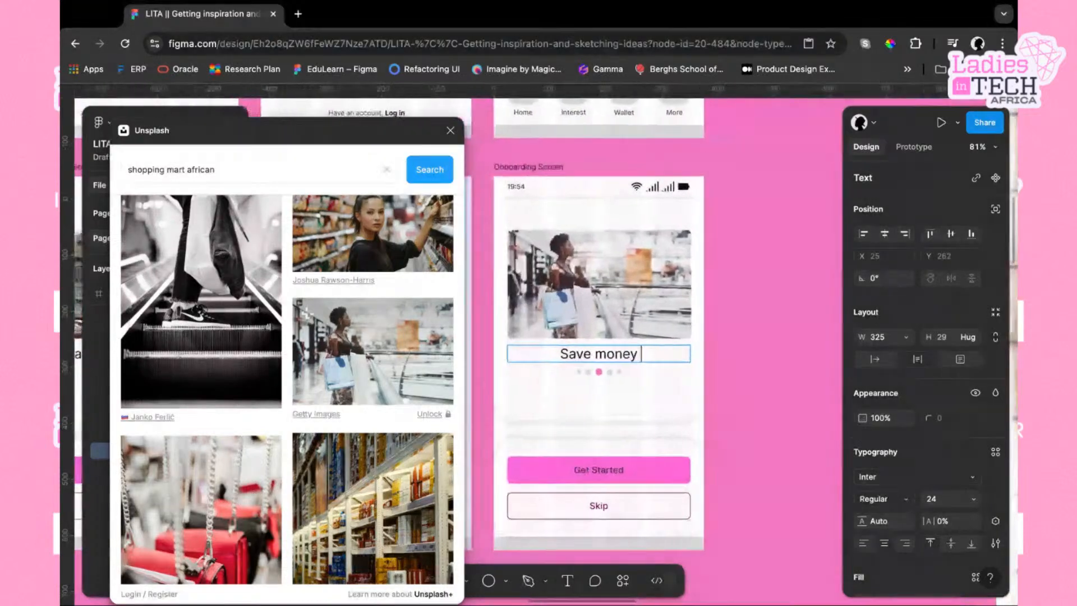
scroll(728, 349, "left", 2)
triple_click(727, 349)
type("Get")
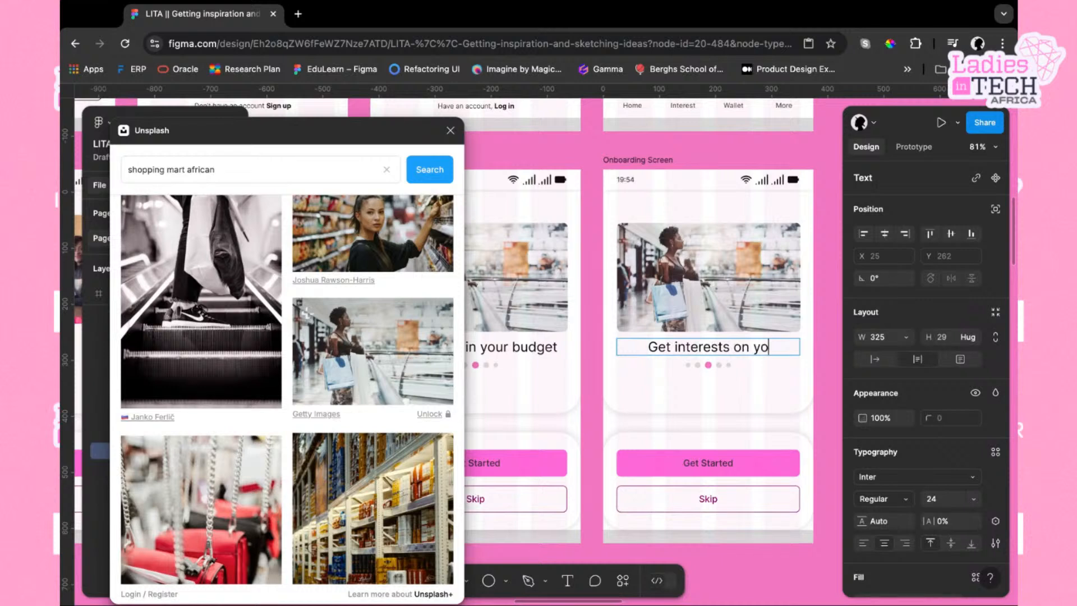
type(" interests on your savings")
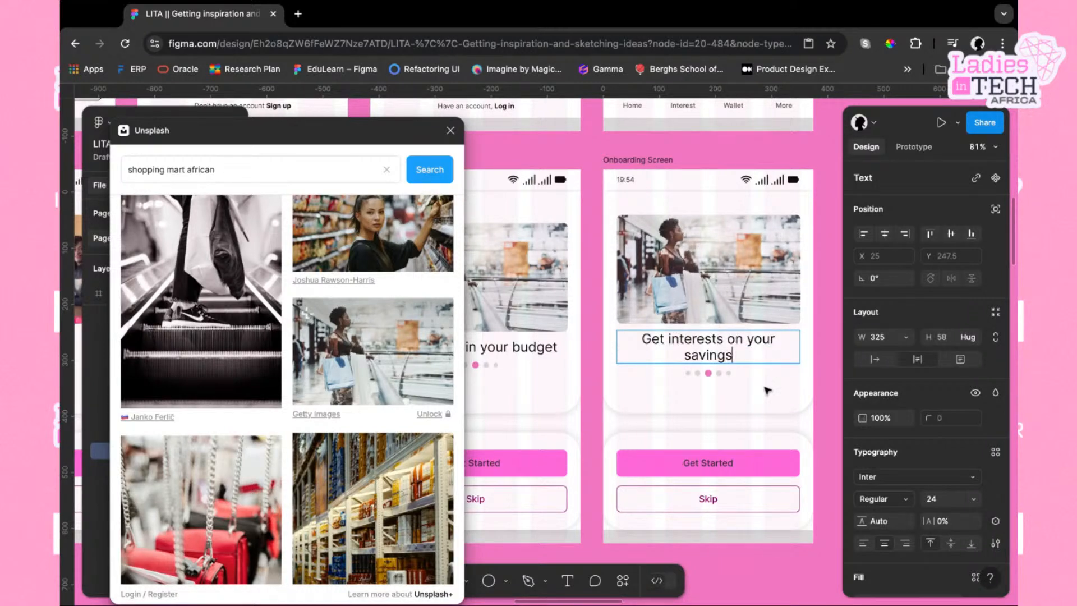
key("Escape")
With the fourth screen's header image selected, search Unsplash for "money in a jar african"
left_click(738, 308)
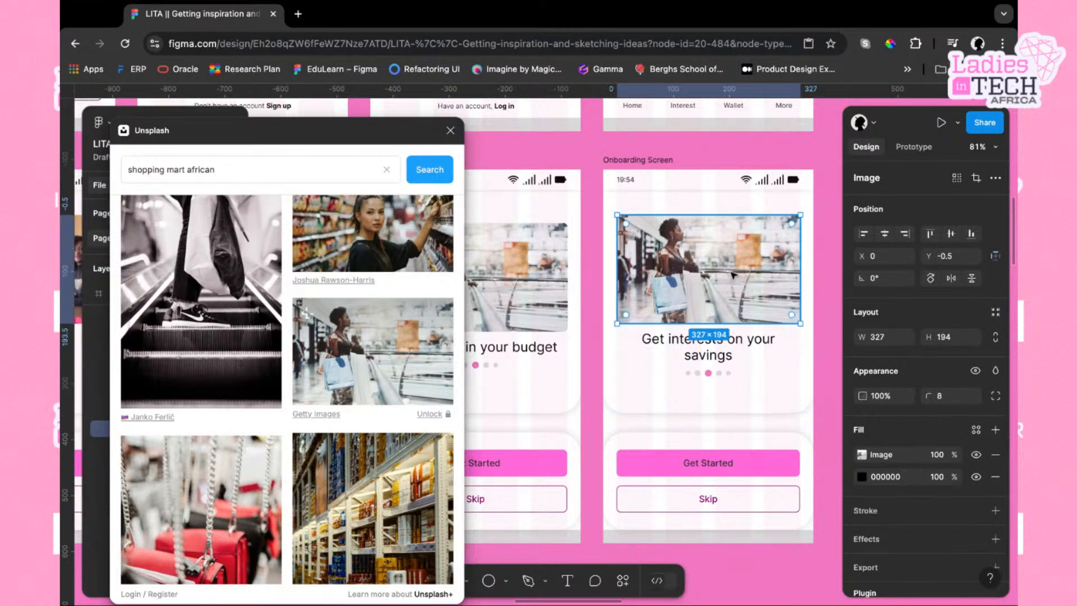
left_click(186, 169)
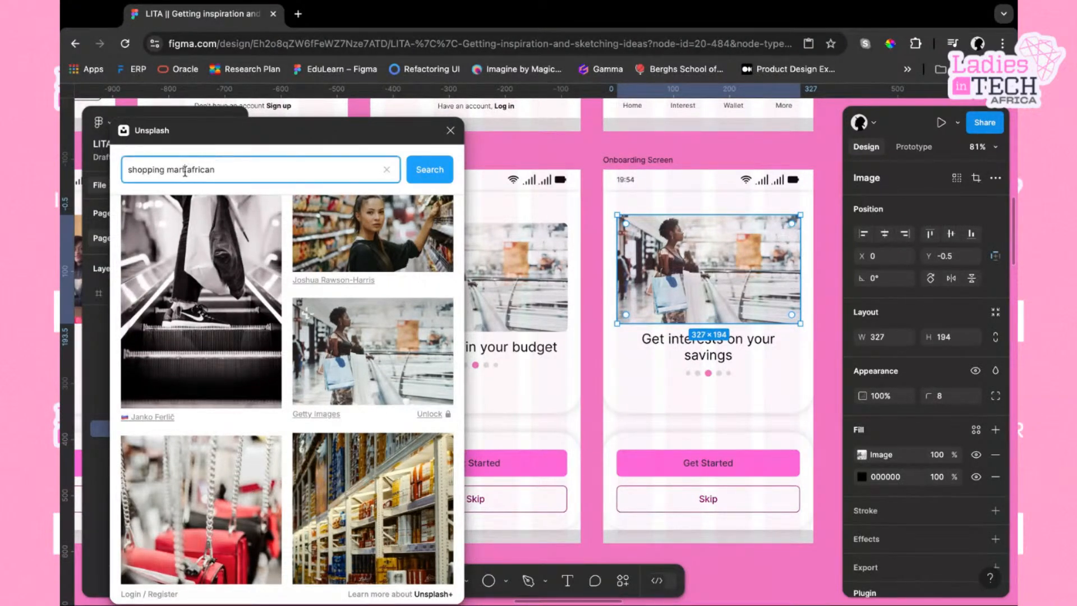
key("BackSpace")
key("BackSpace")
key("BackSpace")
key("BackSpace")
key("BackSpace")
key("BackSpace")
key("BackSpace")
key("BackSpace")
key("BackSpace")
key("BackSpace")
key("BackSpace")
key("BackSpace")
key("BackSpace")
key("BackSpace")
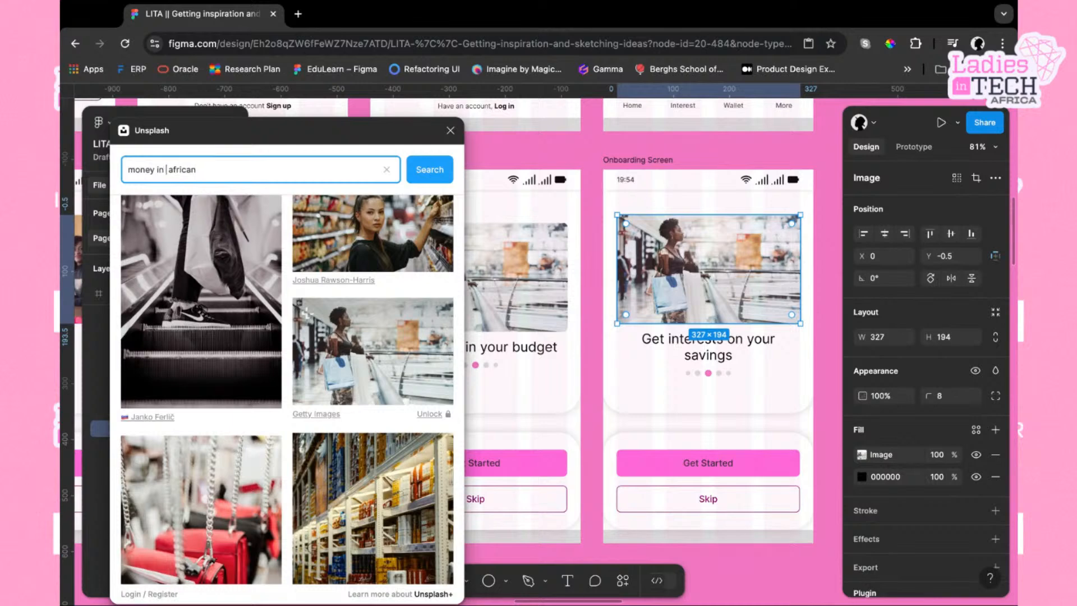
type("money in a jar")
key("Return")
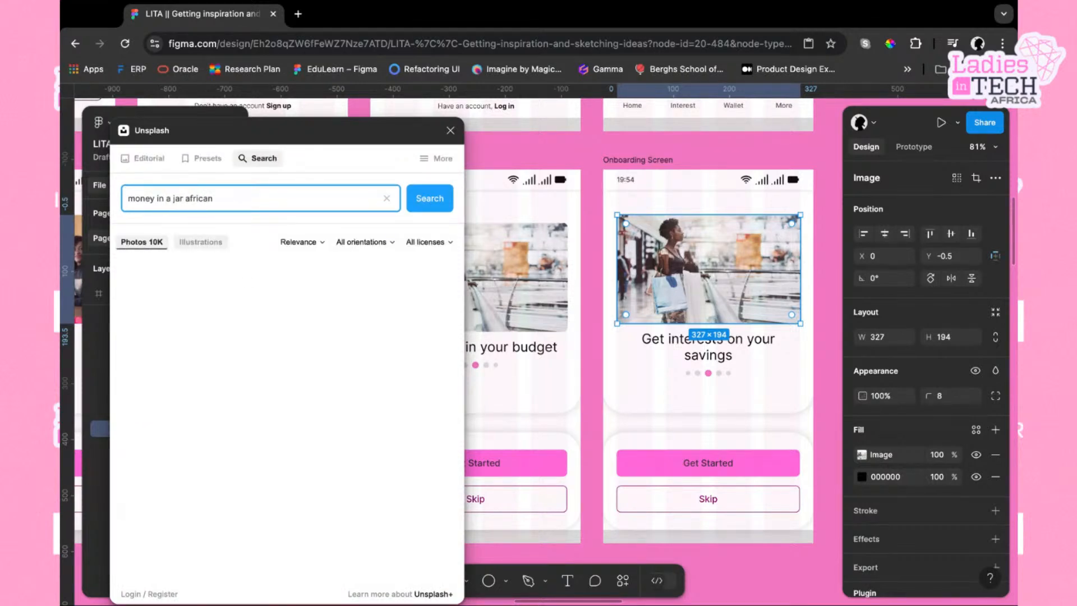
Browse the money results and apply the photo of coins spilling from a jar to the fourth screen's header image
scroll(361, 512, "down", 2)
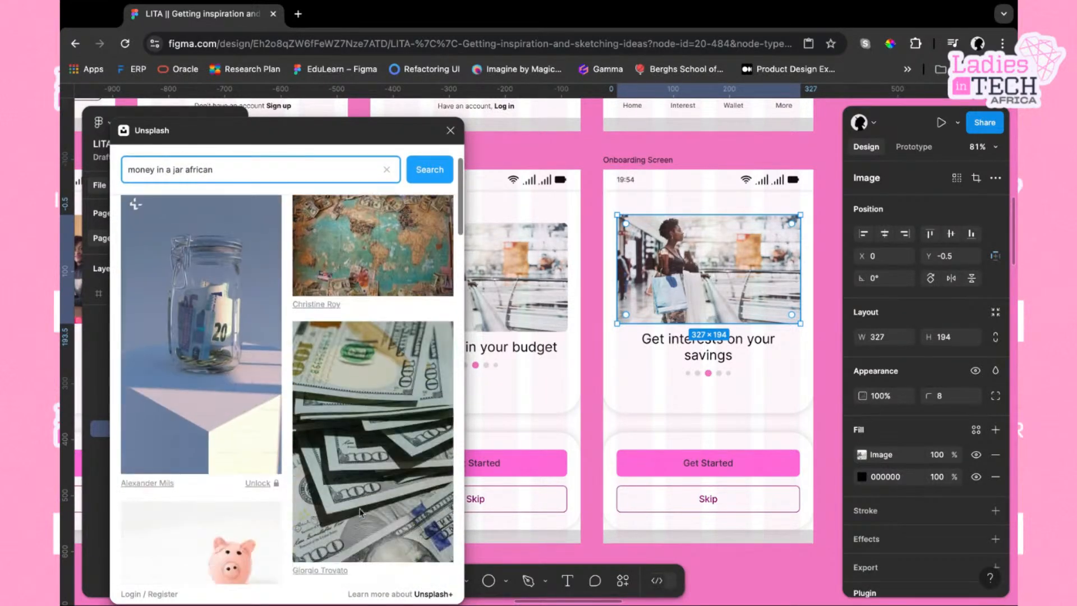
scroll(360, 512, "down", 10)
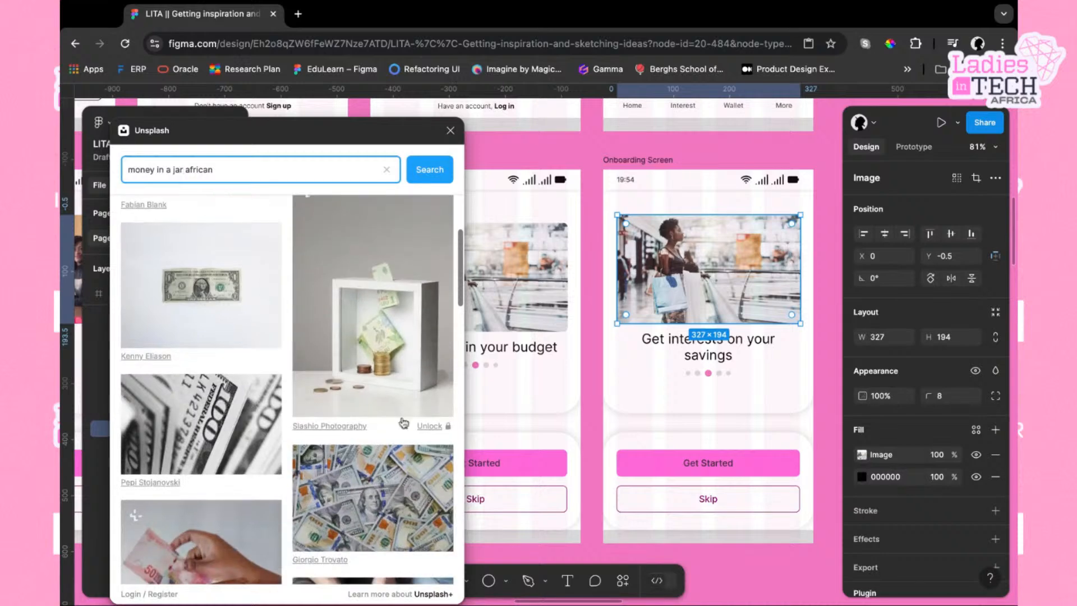
scroll(373, 477, "down", 10)
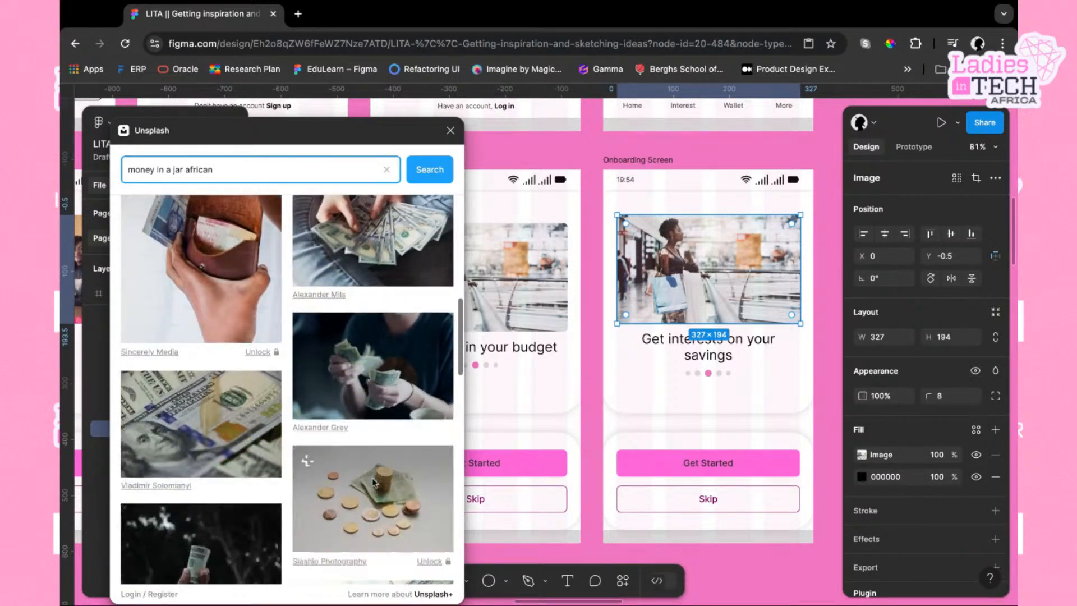
scroll(373, 484, "down", 2)
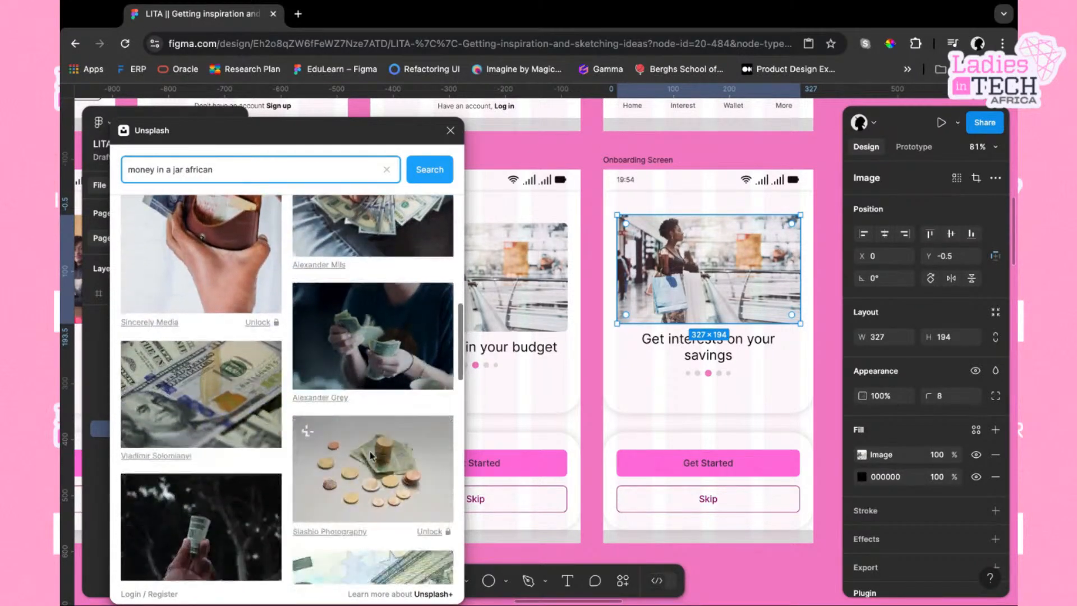
scroll(371, 456, "down", 10)
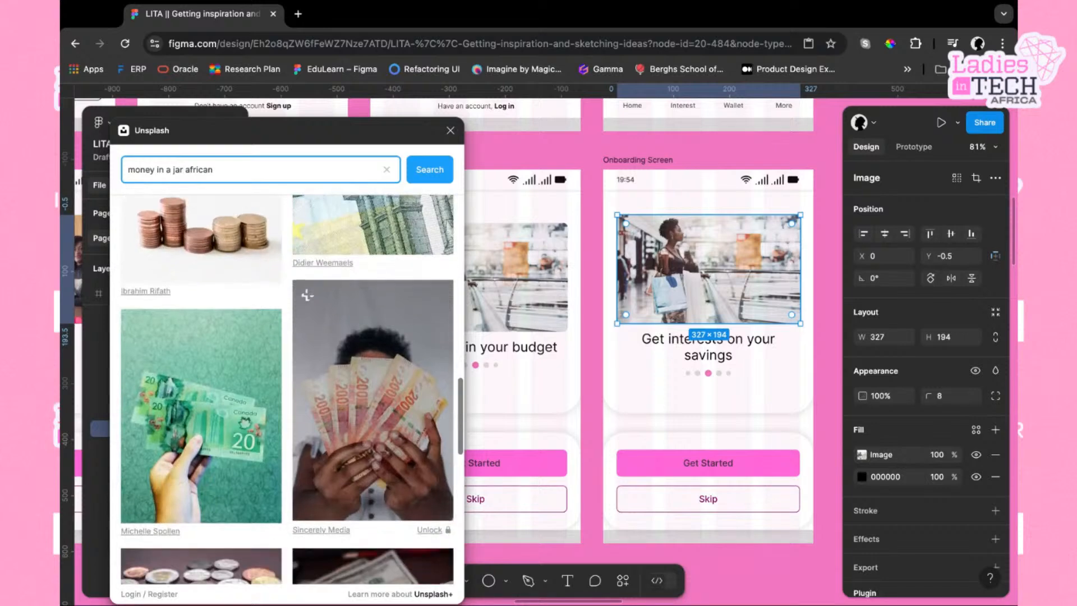
scroll(384, 428, "down", 6)
scroll(384, 428, "up", 5)
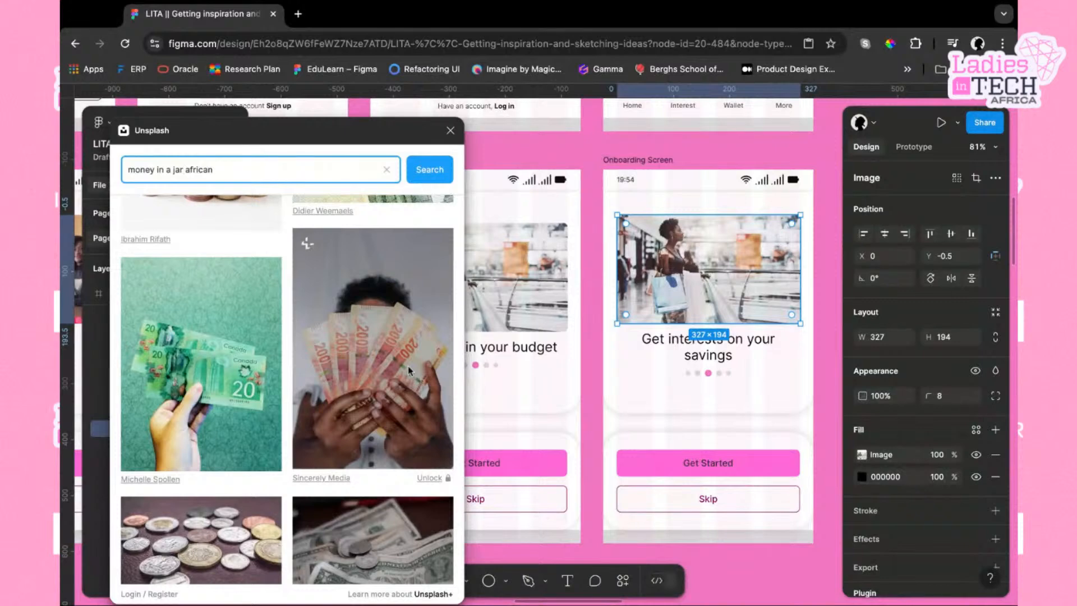
scroll(408, 366, "down", 5)
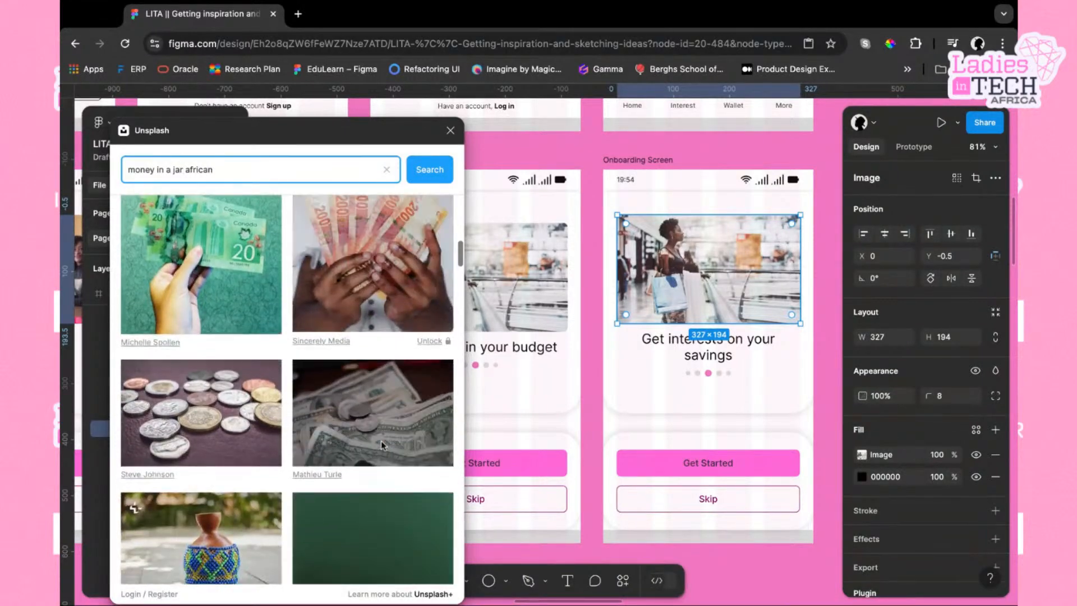
scroll(382, 444, "down", 6)
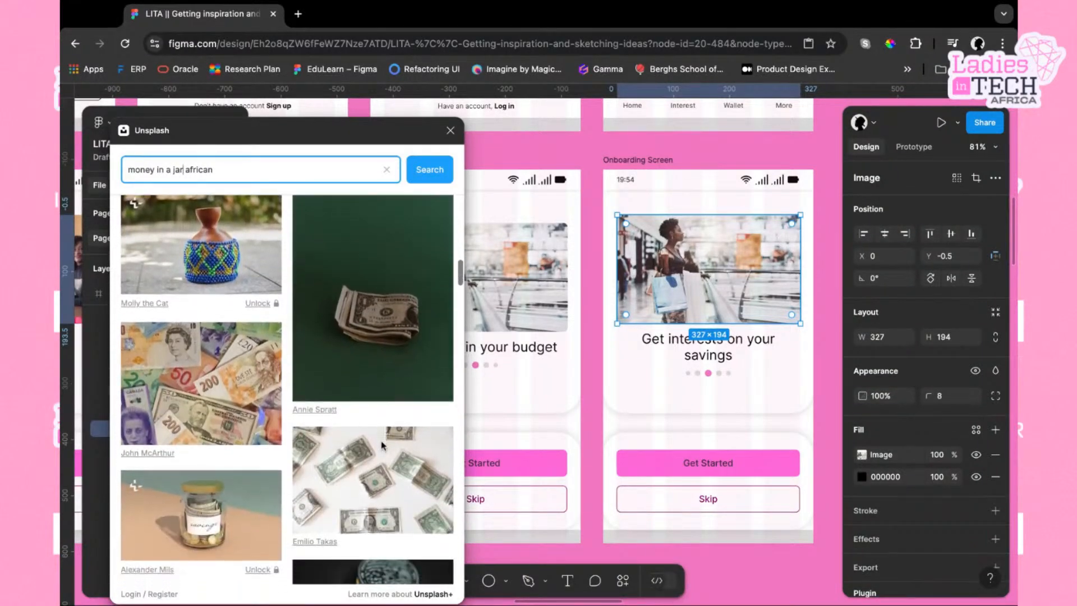
scroll(362, 433, "down", 10)
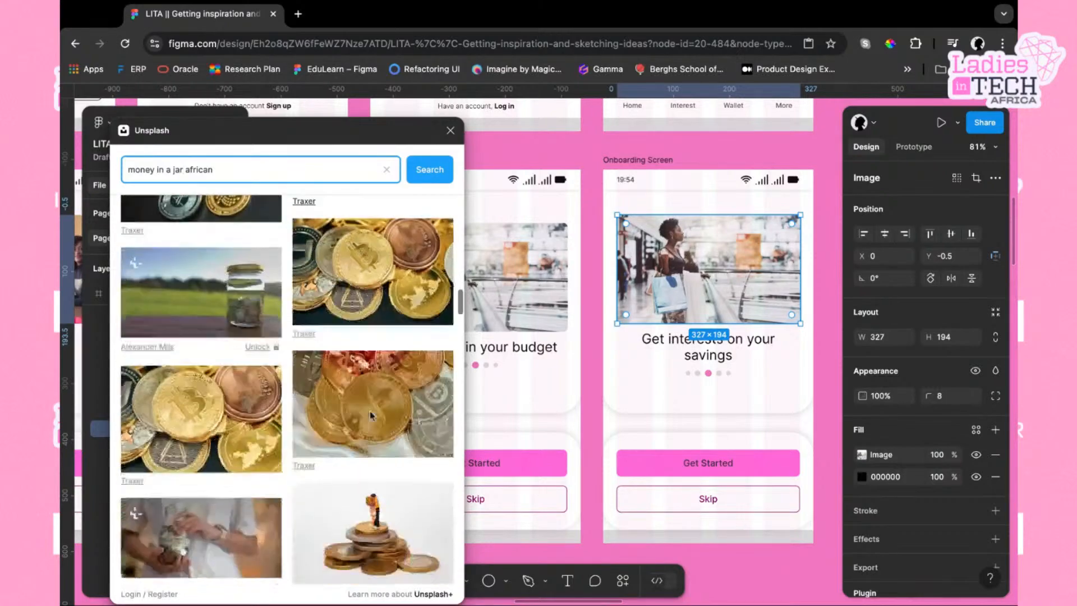
scroll(369, 411, "down", 8)
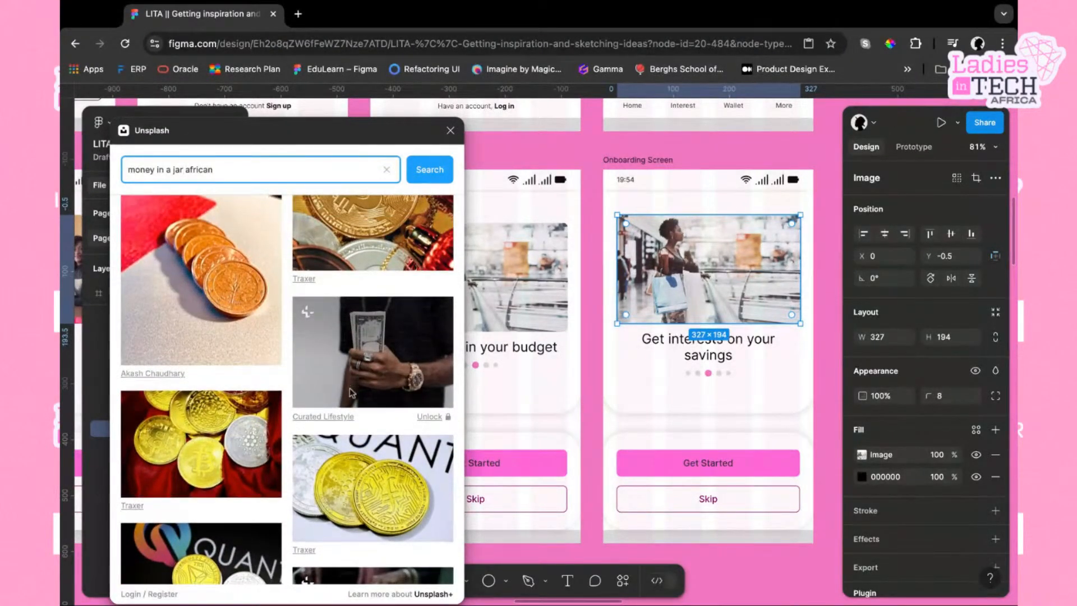
scroll(349, 388, "down", 5)
scroll(349, 388, "down", 2)
scroll(365, 387, "down", 10)
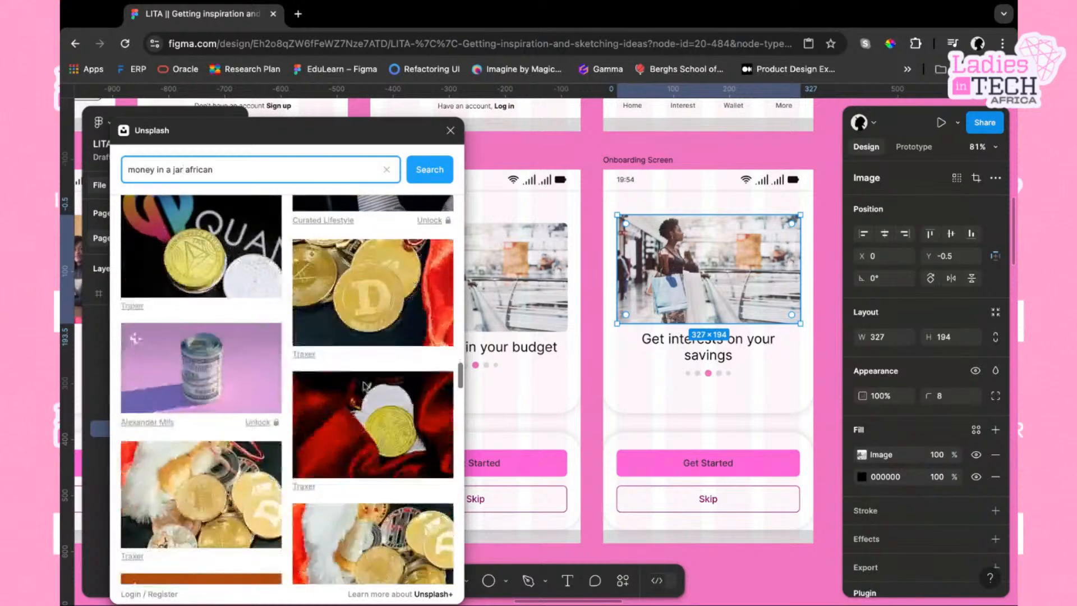
scroll(396, 333, "down", 2)
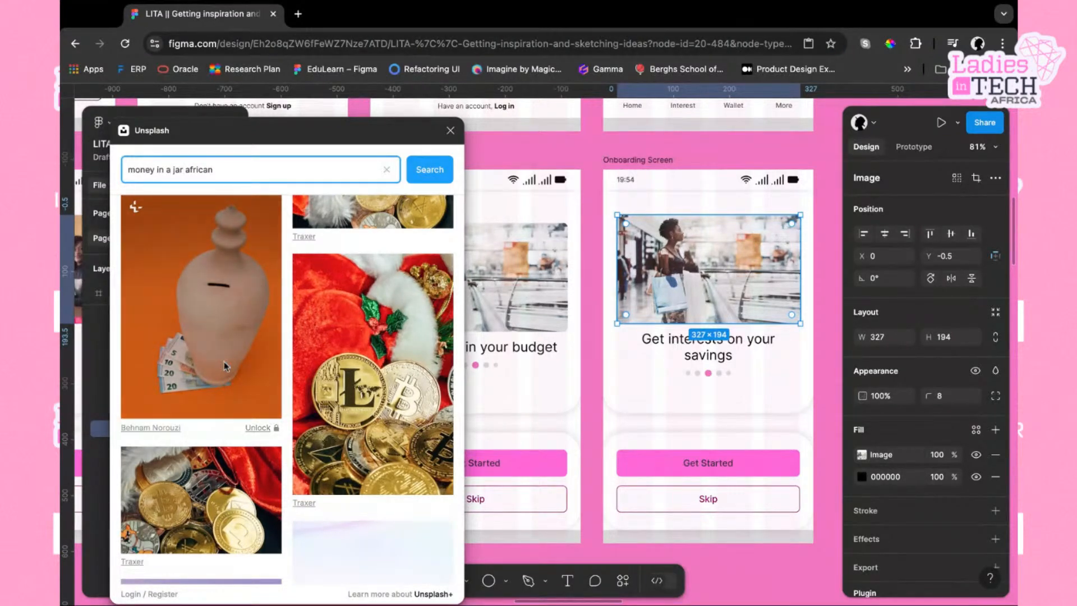
scroll(224, 362, "down", 6)
scroll(282, 440, "down", 3)
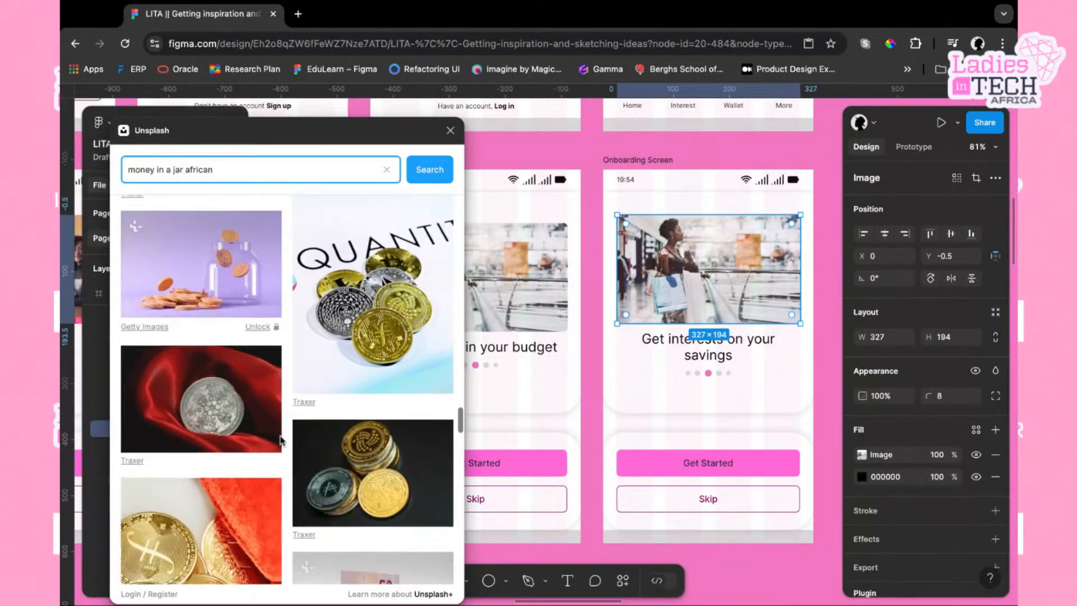
scroll(235, 467, "down", 10)
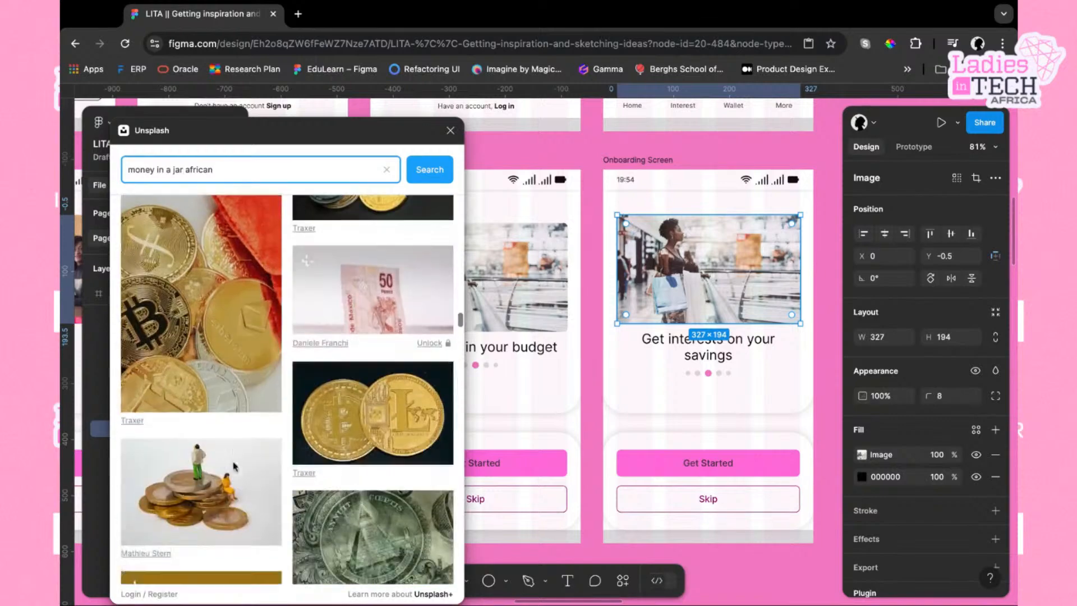
scroll(271, 450, "down", 5)
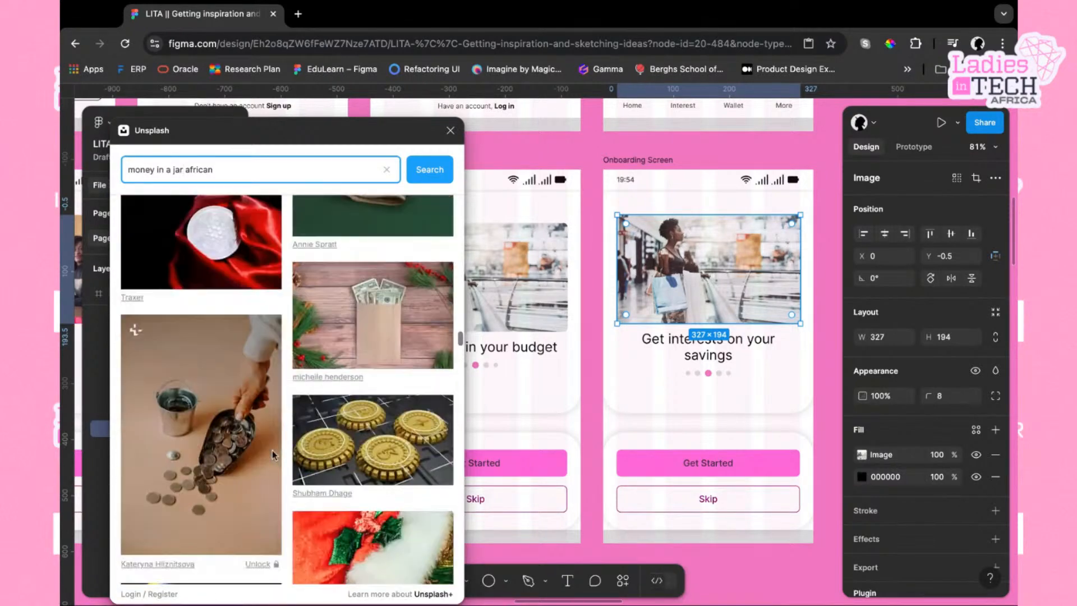
scroll(244, 497, "down", 10)
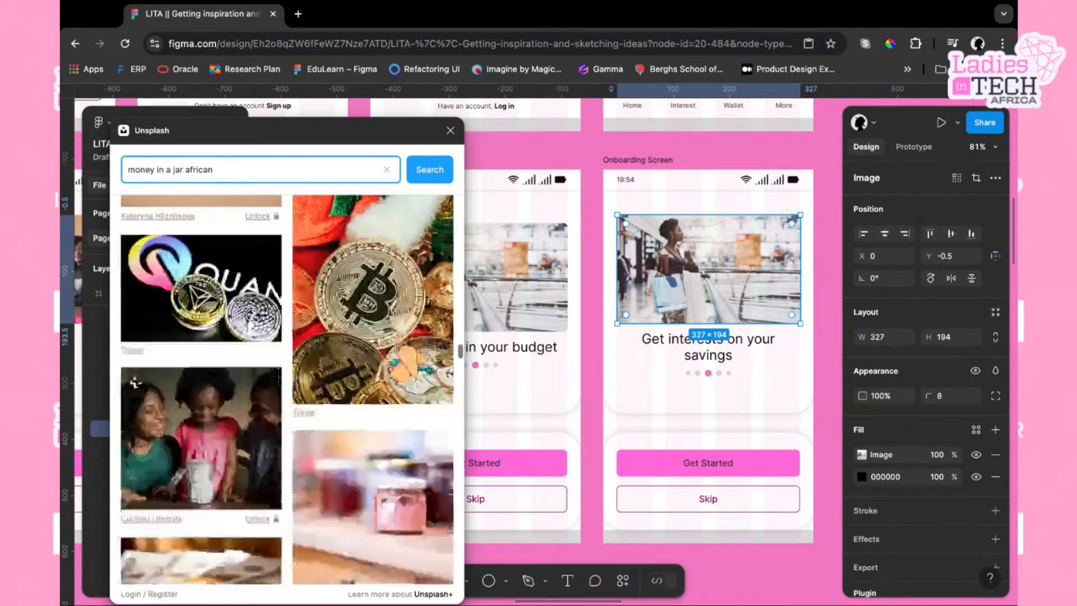
scroll(246, 498, "down", 10)
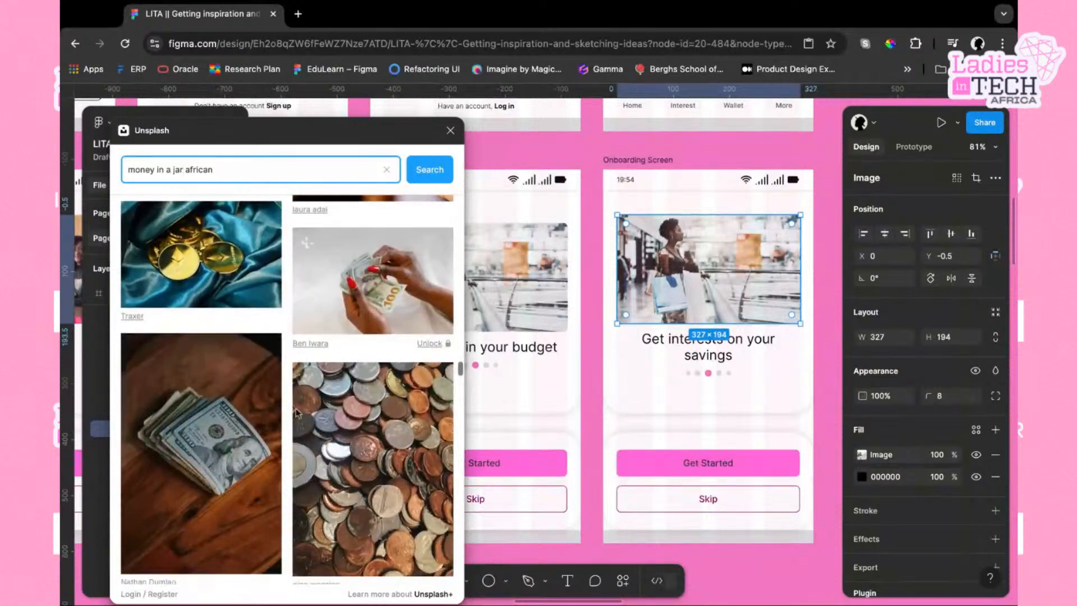
scroll(262, 474, "down", 3)
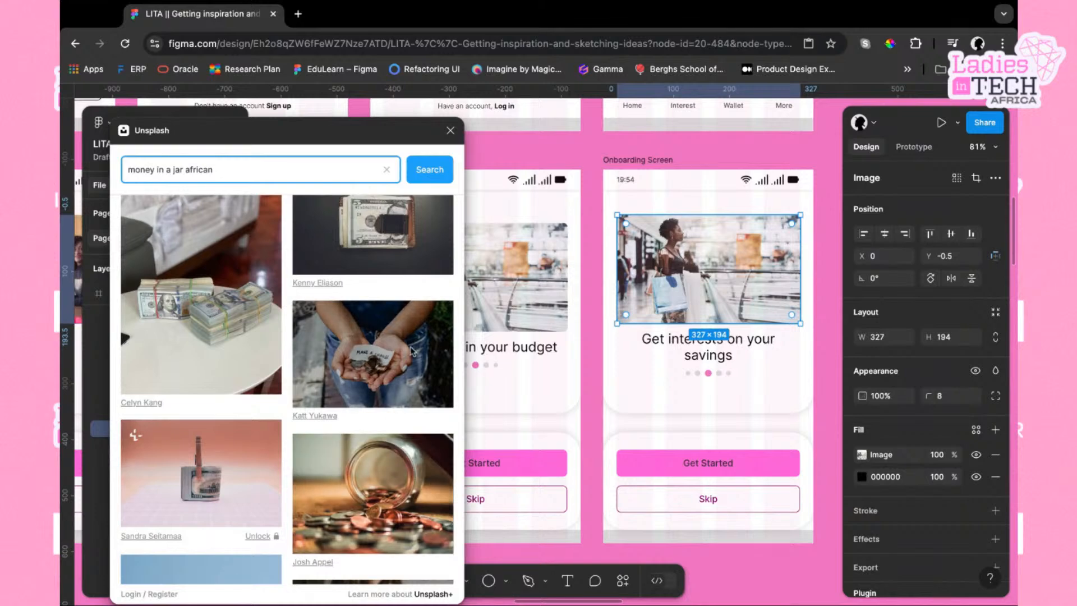
scroll(369, 521, "down", 15)
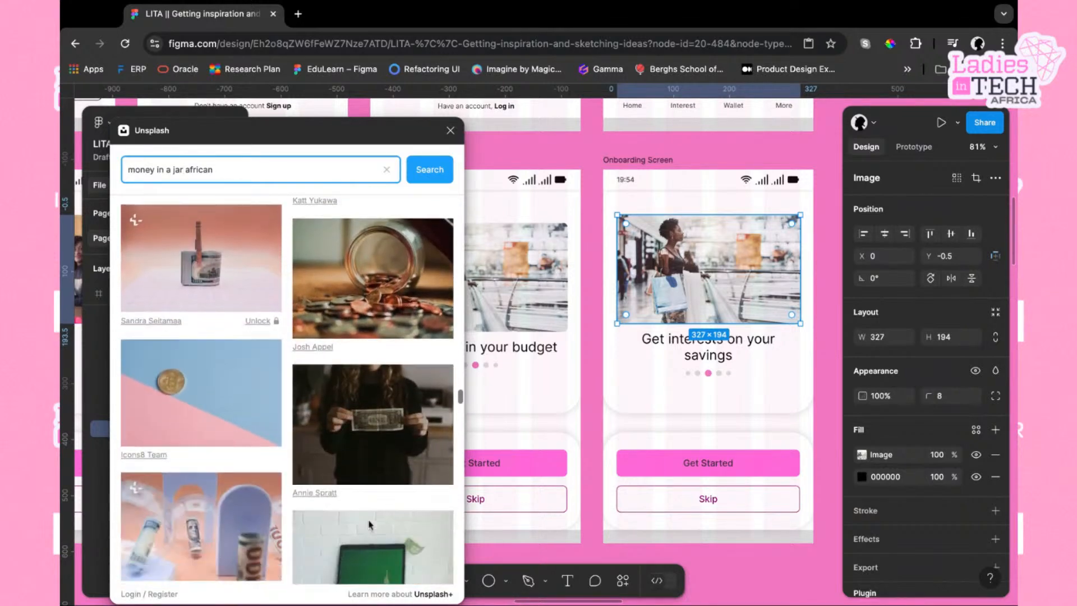
scroll(399, 366, "up", 5)
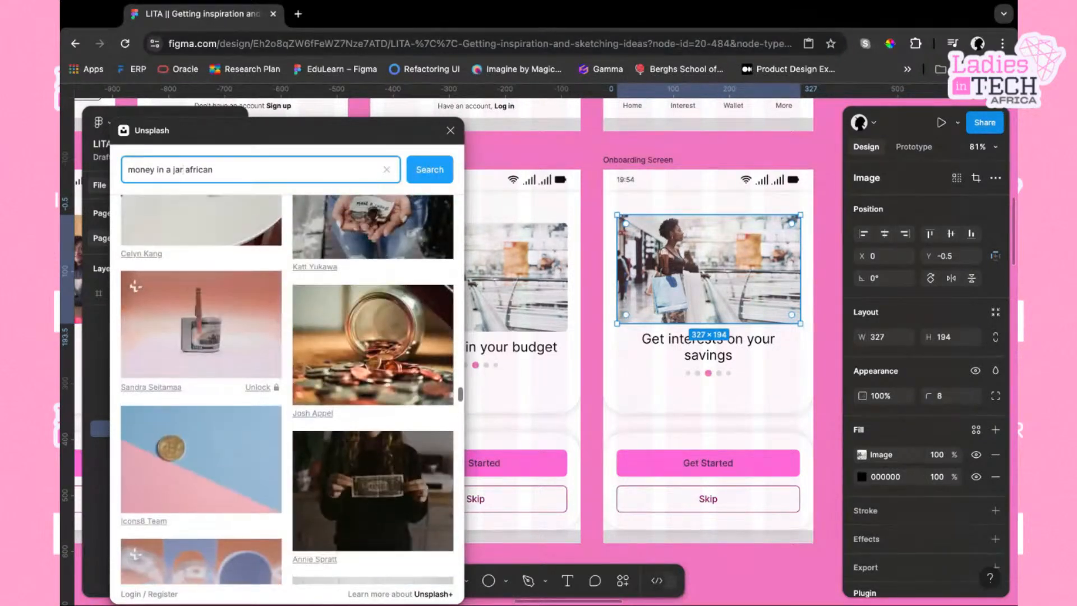
left_click(407, 348)
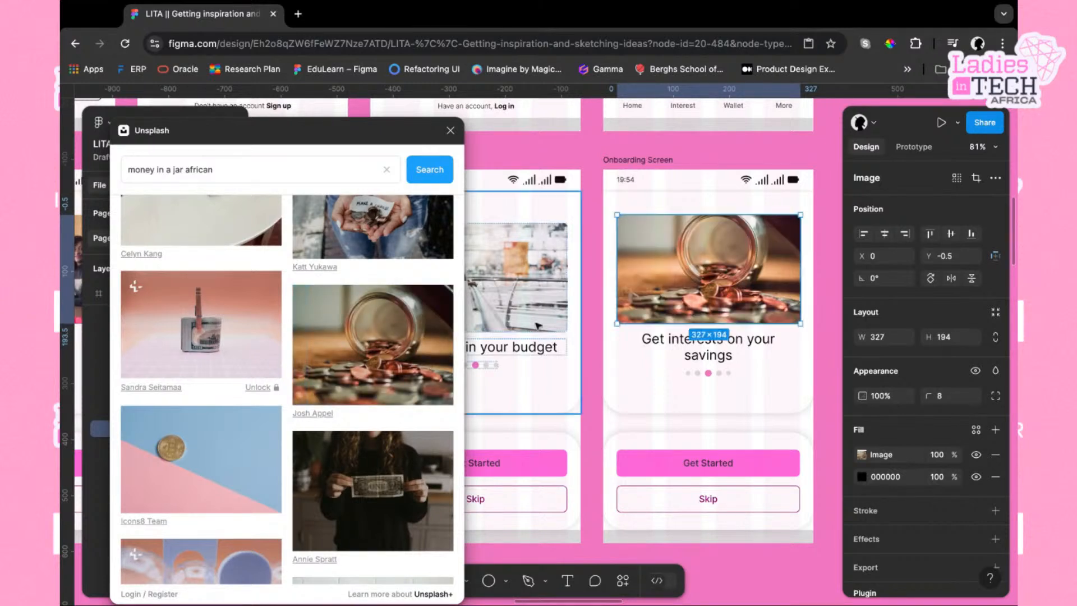
Move the active pink dot one position to the right in the fourth screen's page indicator
scroll(730, 347, "right", 2)
scroll(730, 347, "up", 1)
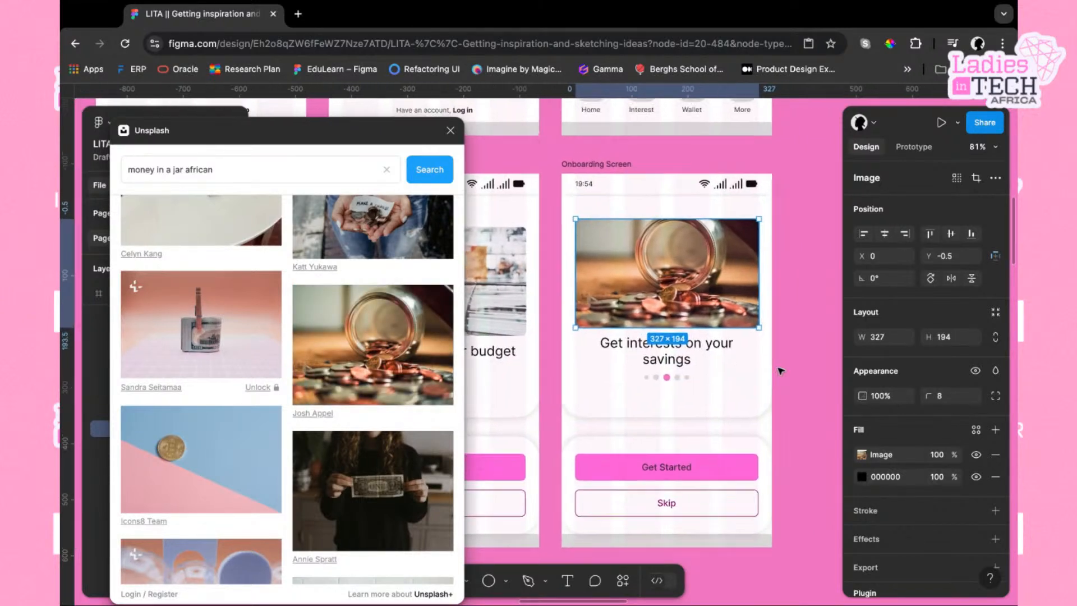
scroll(677, 404, "up", 3)
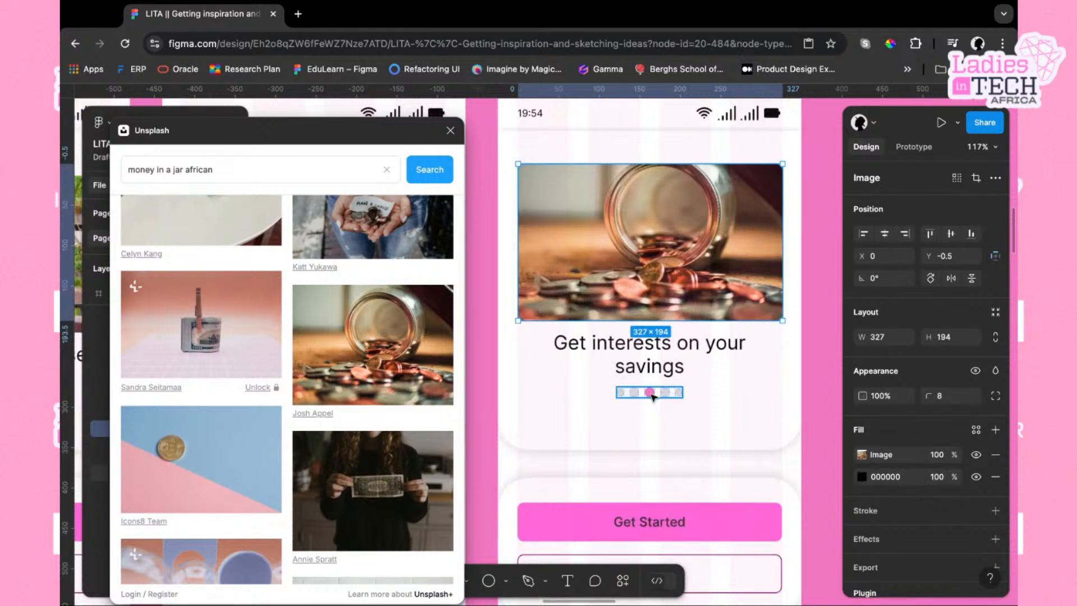
double_click(652, 396)
key("Right")
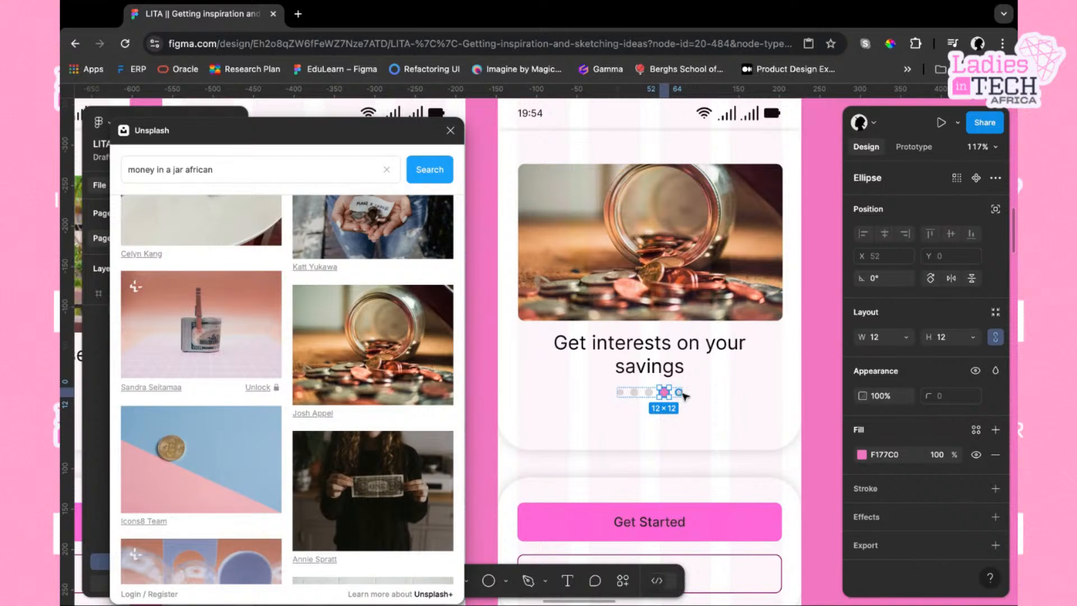
Move the last grey dot three places left and delete one grey dot from the fourth screen's indicator
left_click(679, 392)
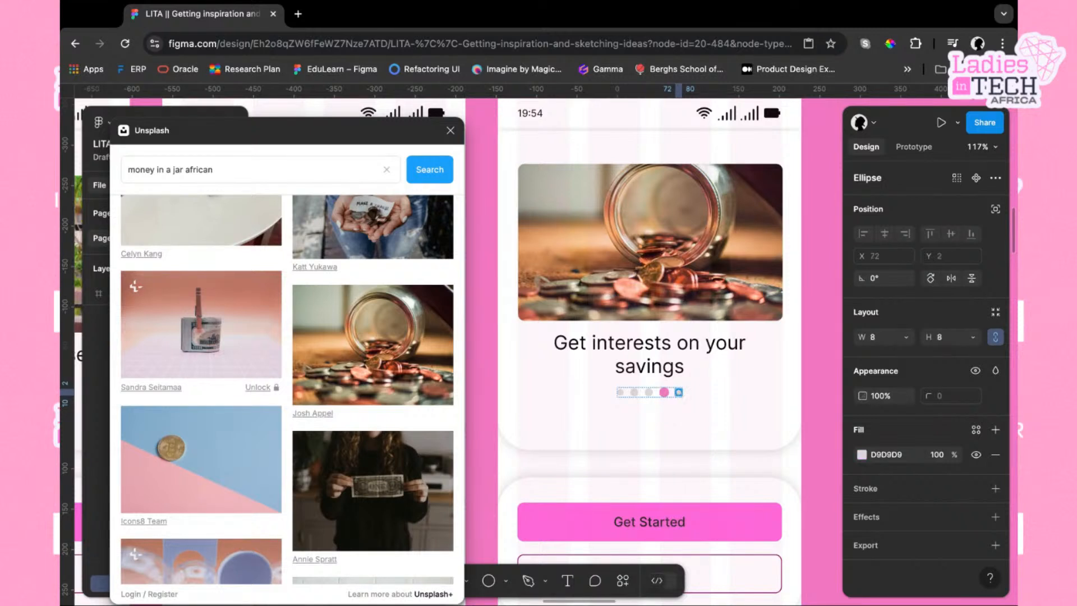
key("Left")
key("Left")
key("Left")
key("Left")
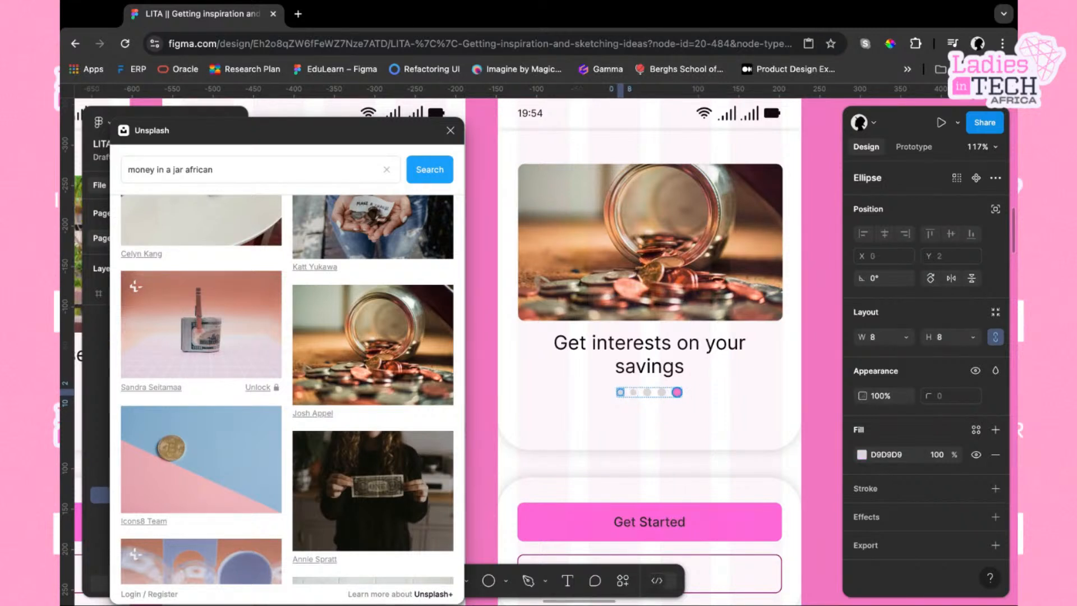
left_click(662, 392)
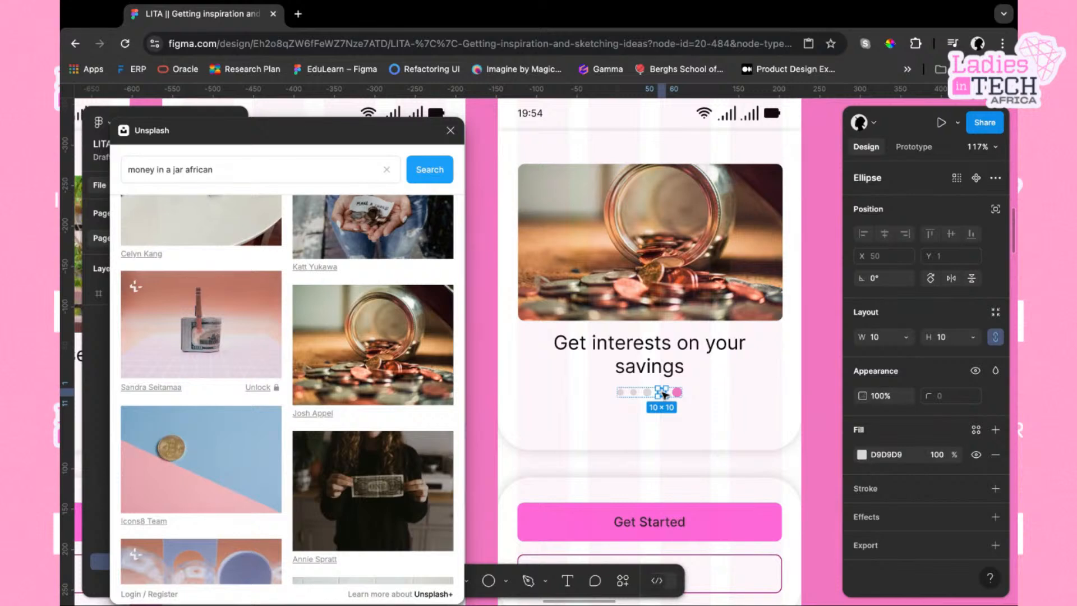
key("Delete")
Copy a grey dot from the second screen's page indicator and paste it into the fourth screen's indicator, shifting it into place
scroll(633, 441, "left", 10)
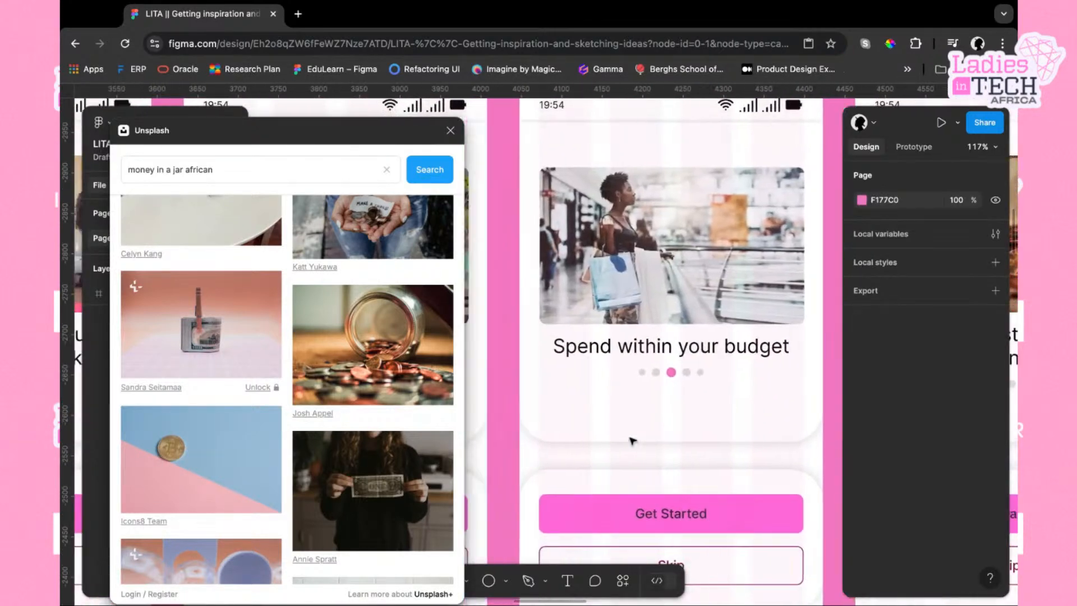
scroll(600, 413, "left", 2)
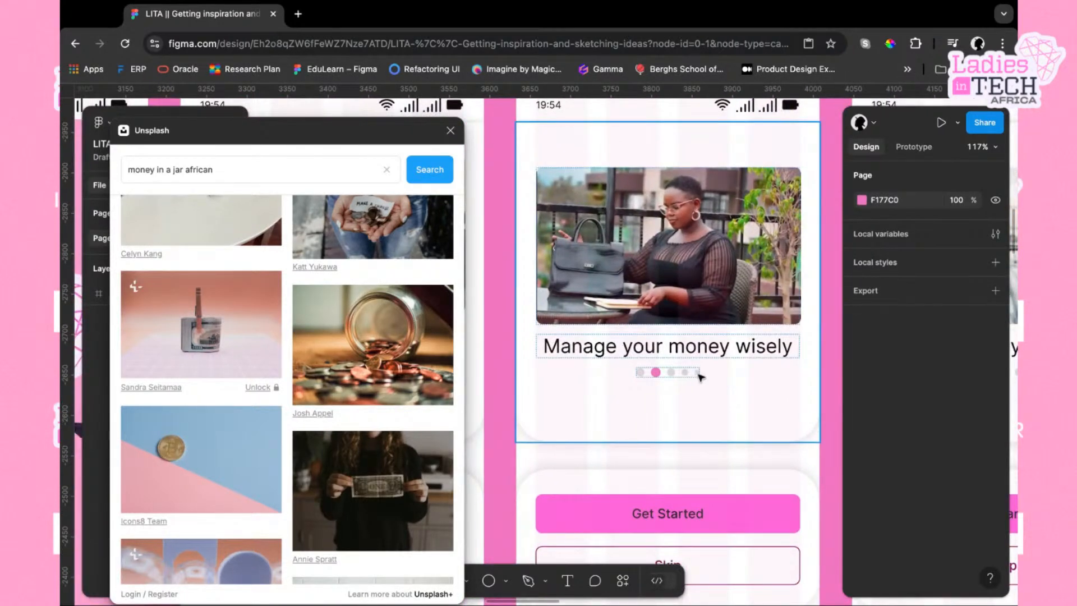
left_click(699, 374)
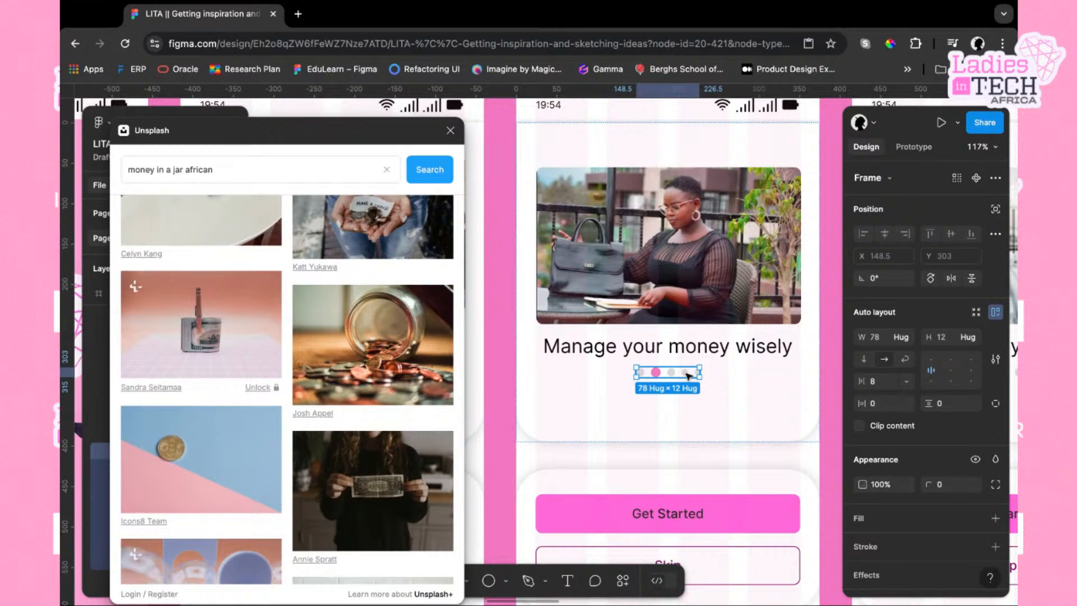
left_click(686, 373)
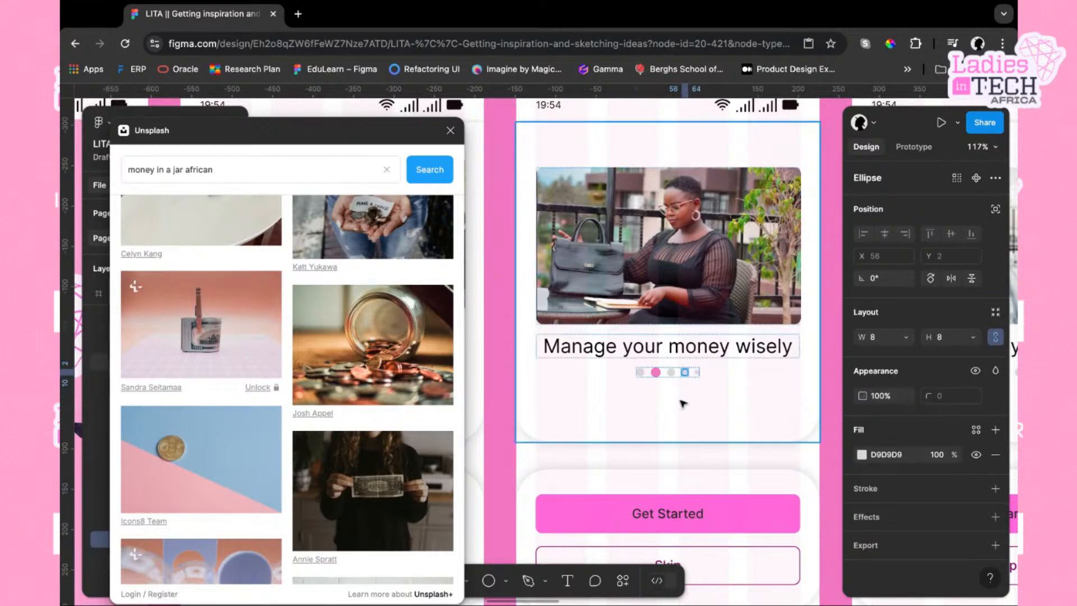
scroll(683, 404, "right", 10)
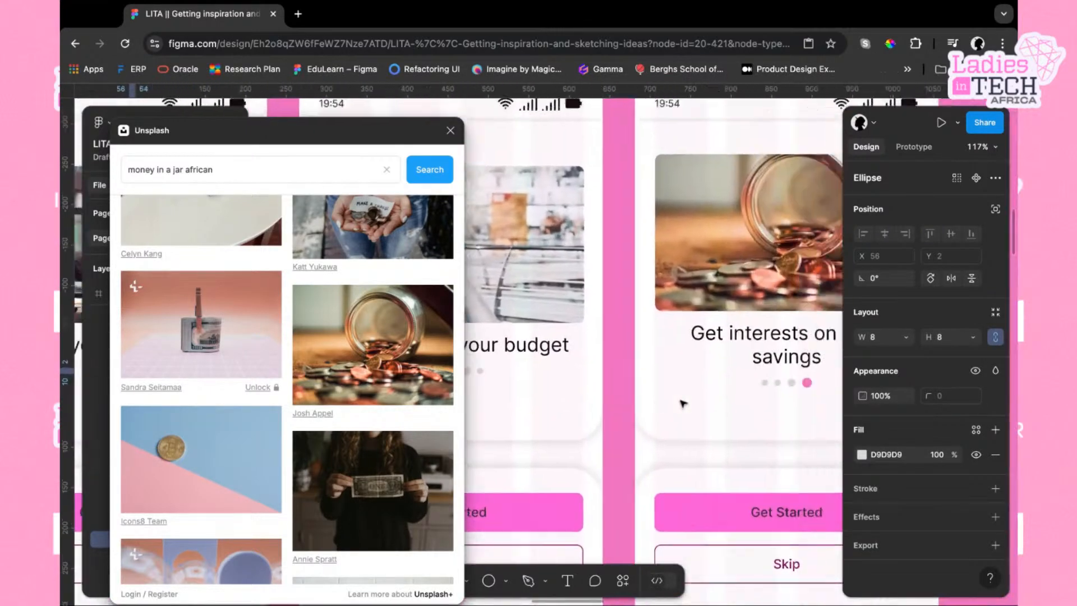
key("shift+a")
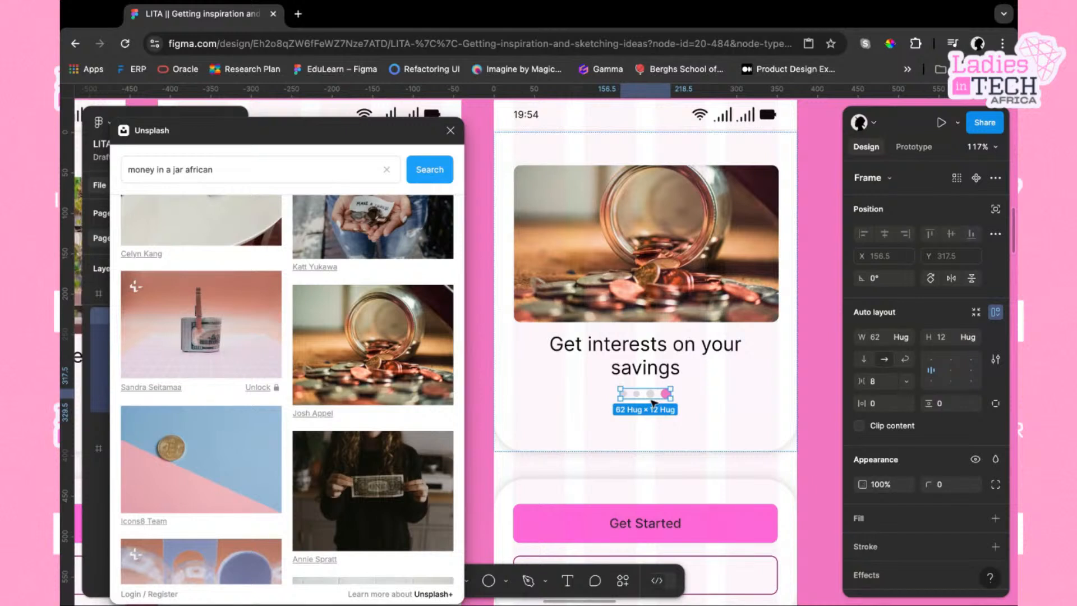
key("super+v")
key("Left")
key("Left")
key("Left")
key("Left")
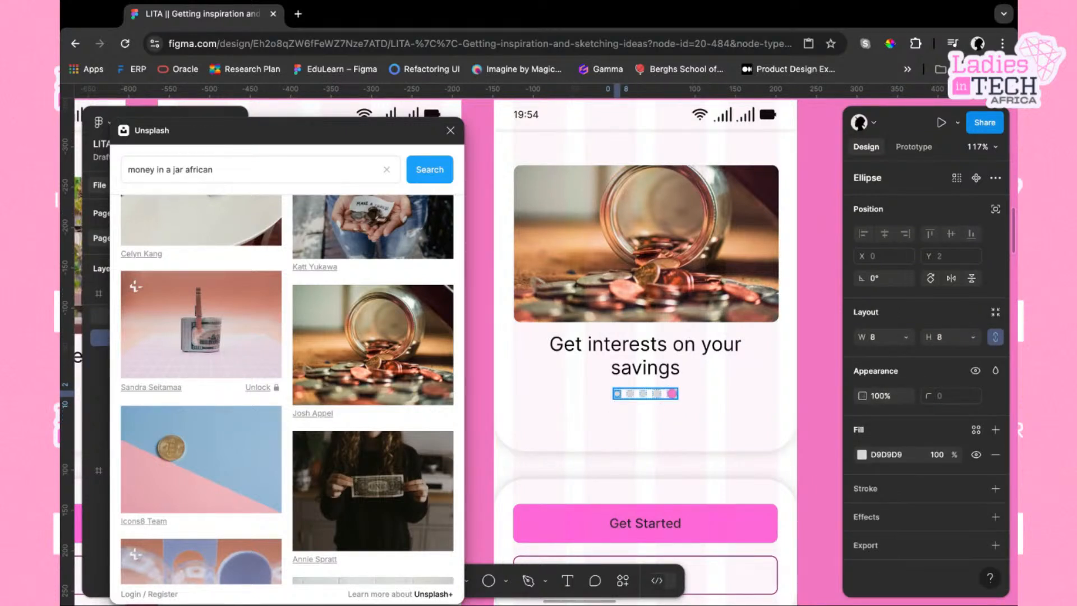
key("Right")
key("Right")
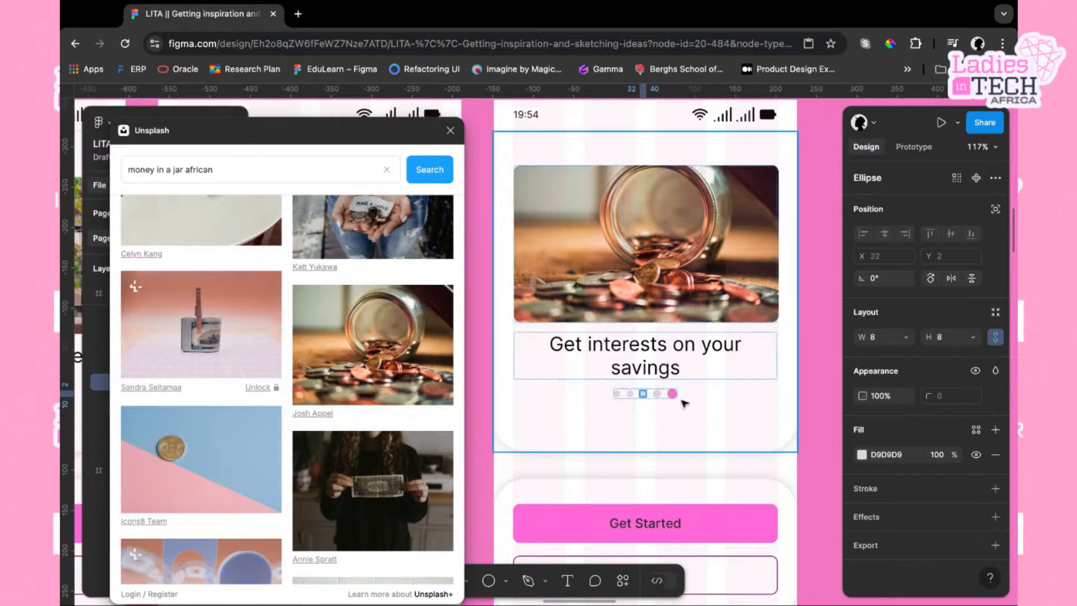
Move a grey dot past the pink dot so the pink dot sits fourth of five in the fourth screen's indicator
scroll(683, 402, "down", 5)
scroll(785, 396, "up", 5)
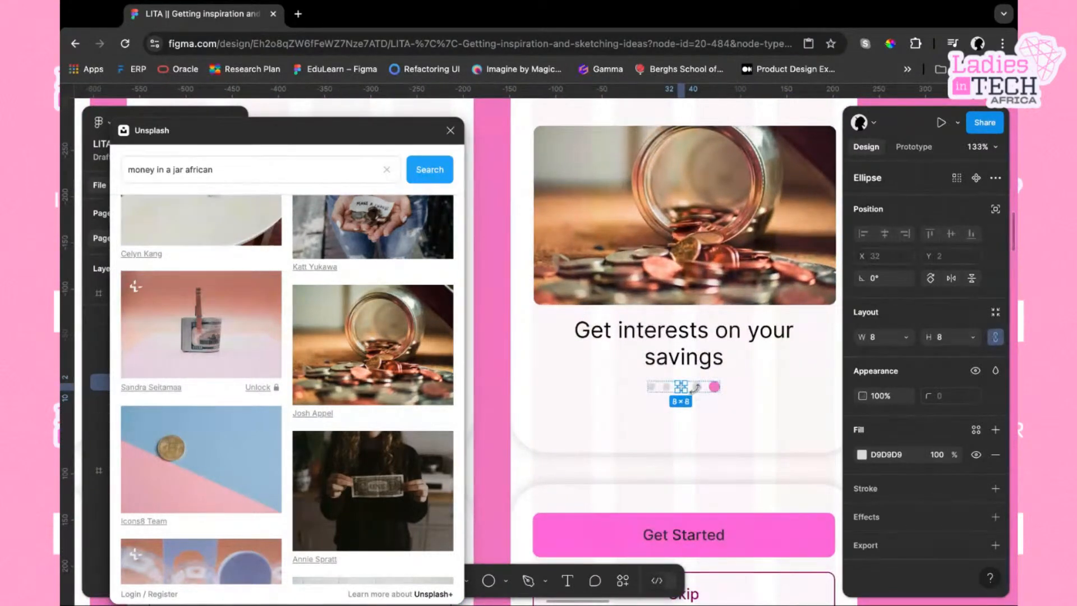
left_click(701, 387)
key("Right")
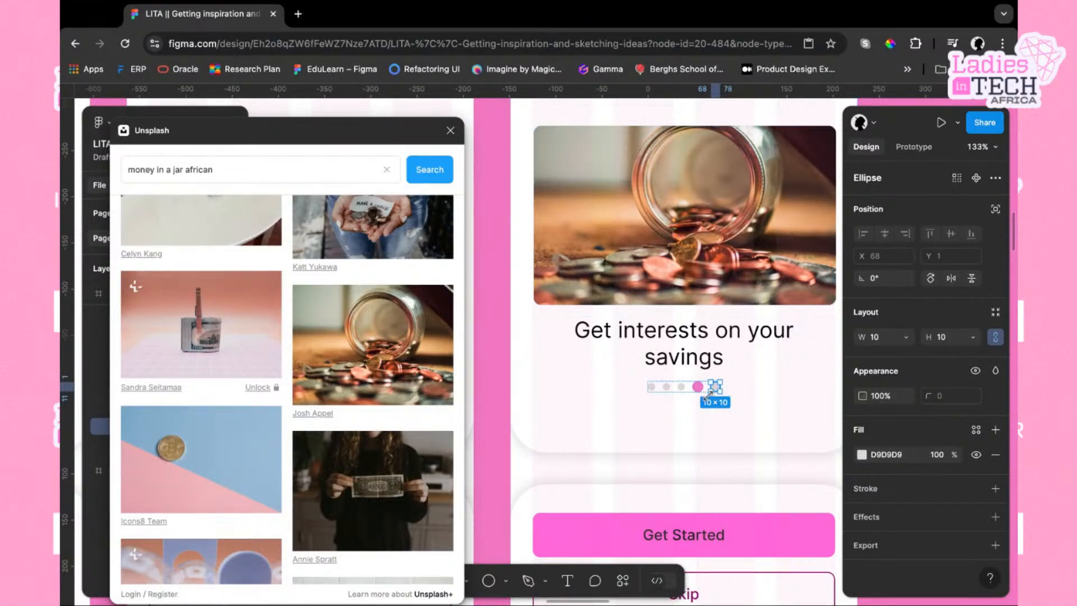
key("ctrl+d")
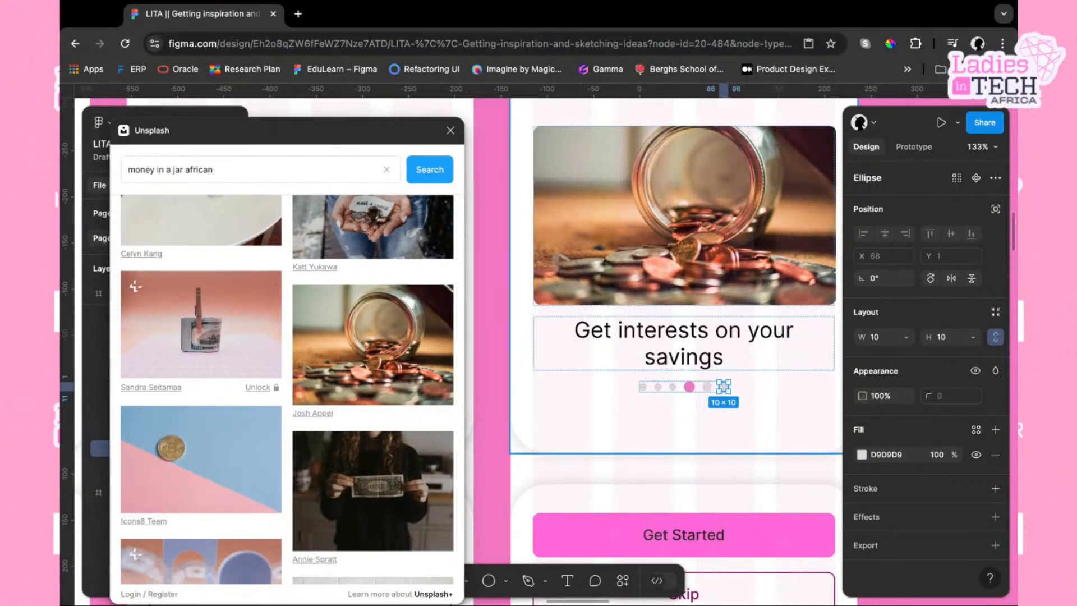
key("Left")
key("Left")
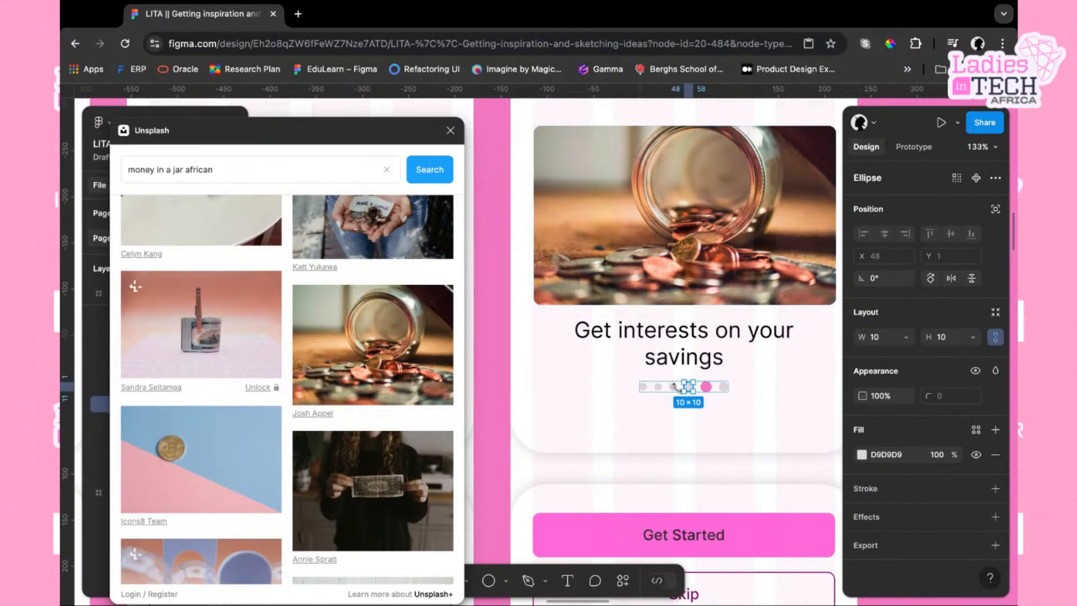
key("Delete")
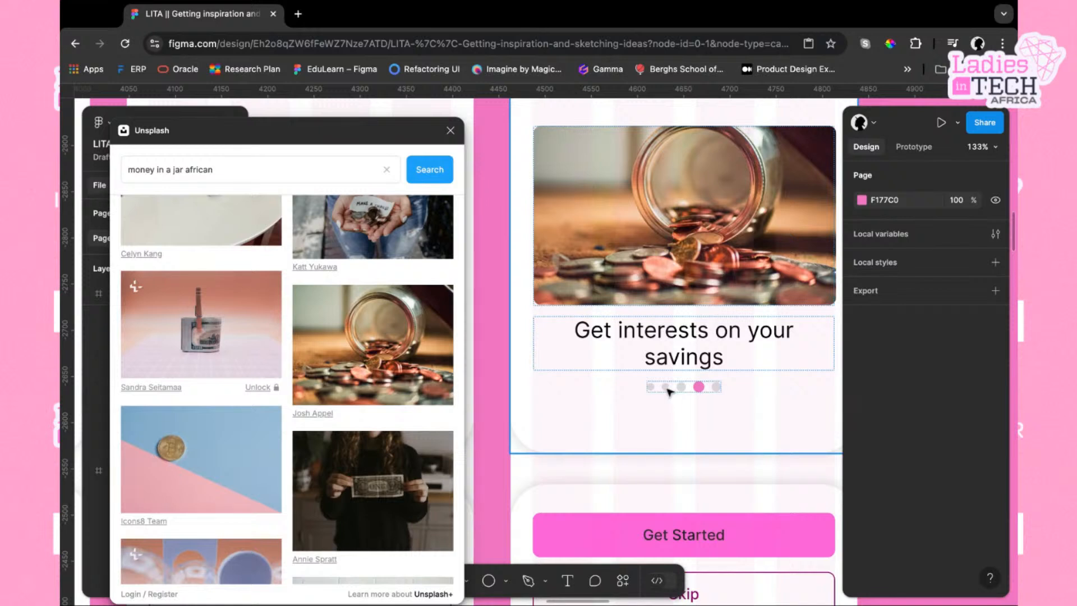
Select the first grey dot of the fourth screen's indicator and check its width
left_click(669, 389)
left_click(668, 389)
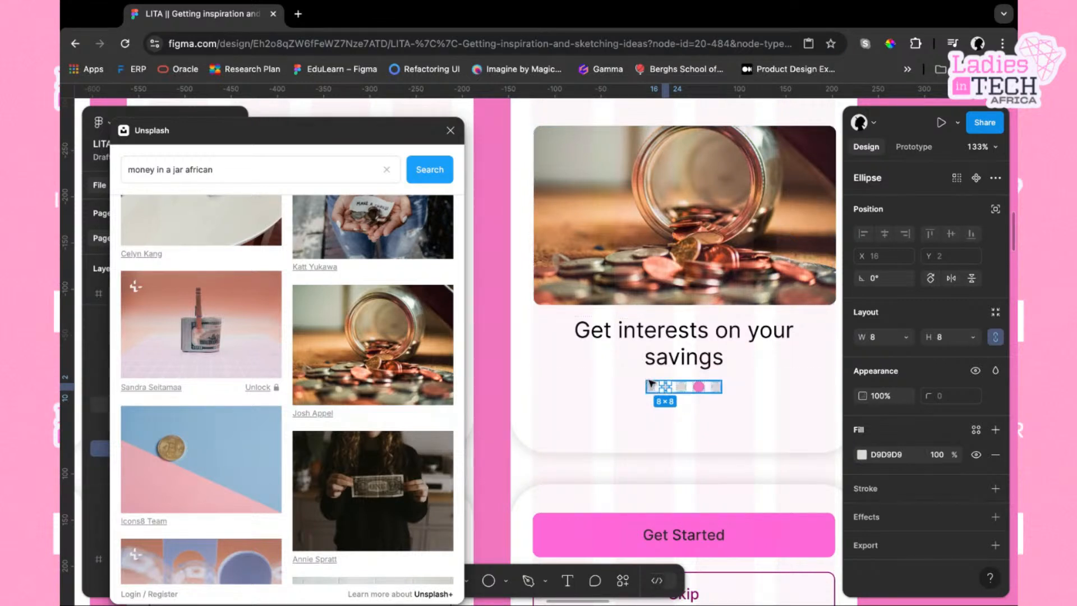
left_click(650, 387)
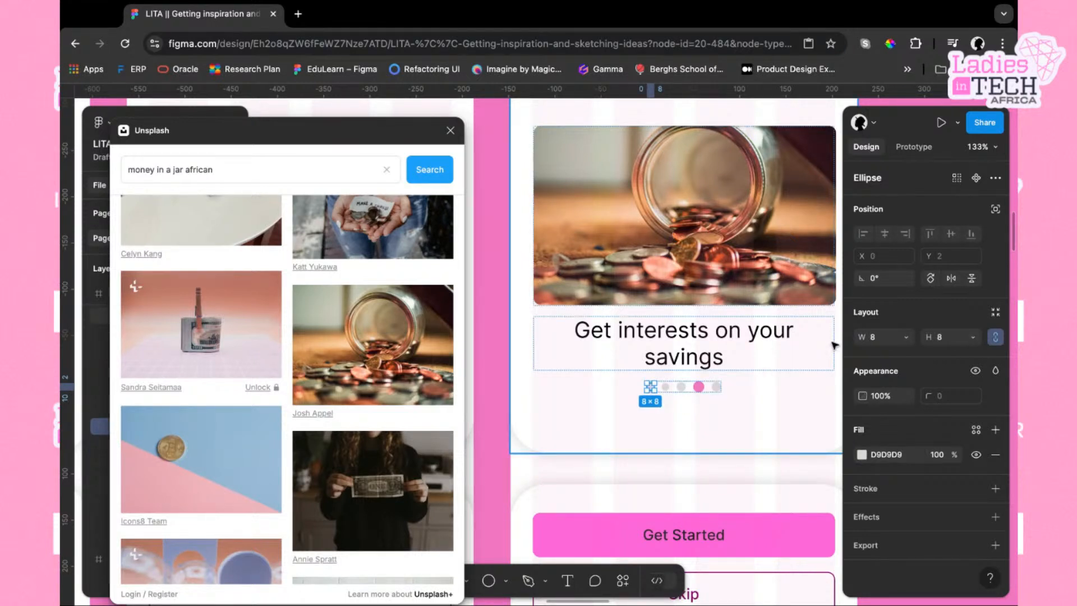
left_click(879, 339)
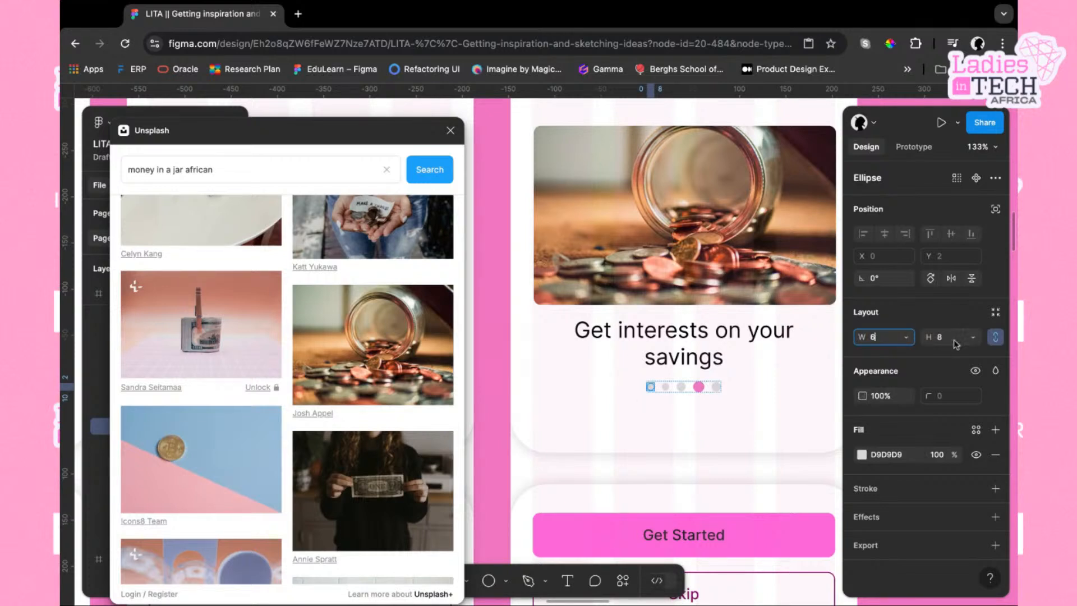
key("Return")
left_click(748, 429)
Duplicate the fourth onboarding screen frame to create a fifth screen beside it
scroll(748, 428, "right", 2)
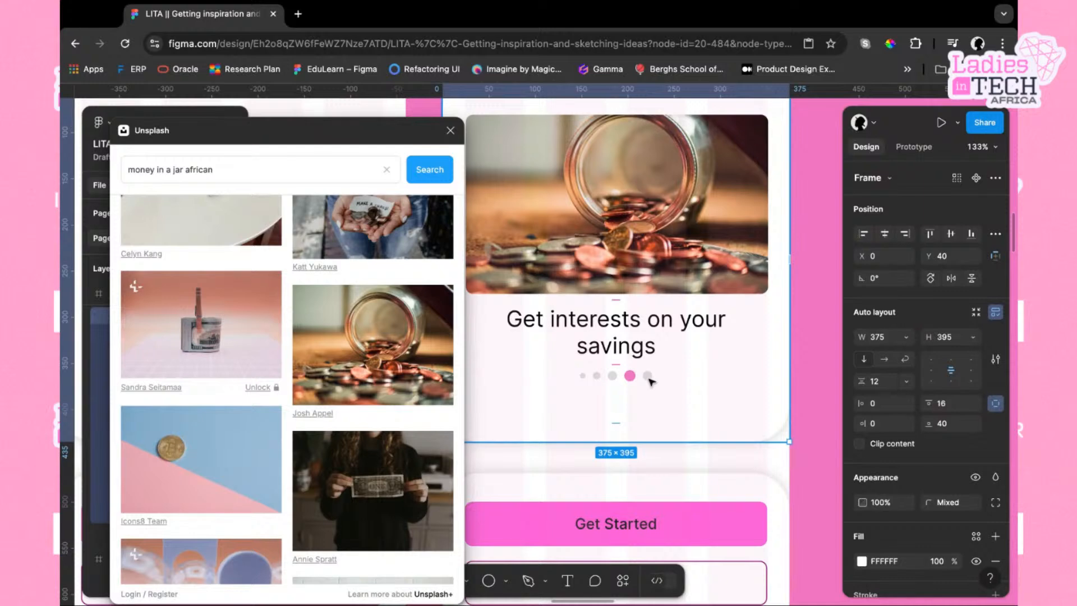
scroll(728, 381, "down", 5)
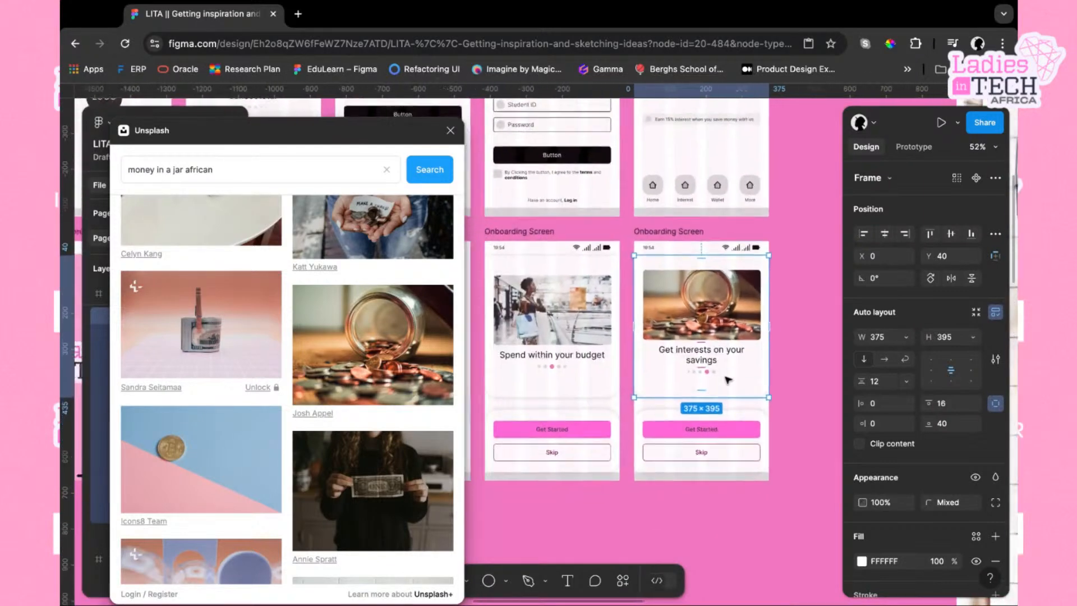
scroll(728, 380, "left", 5)
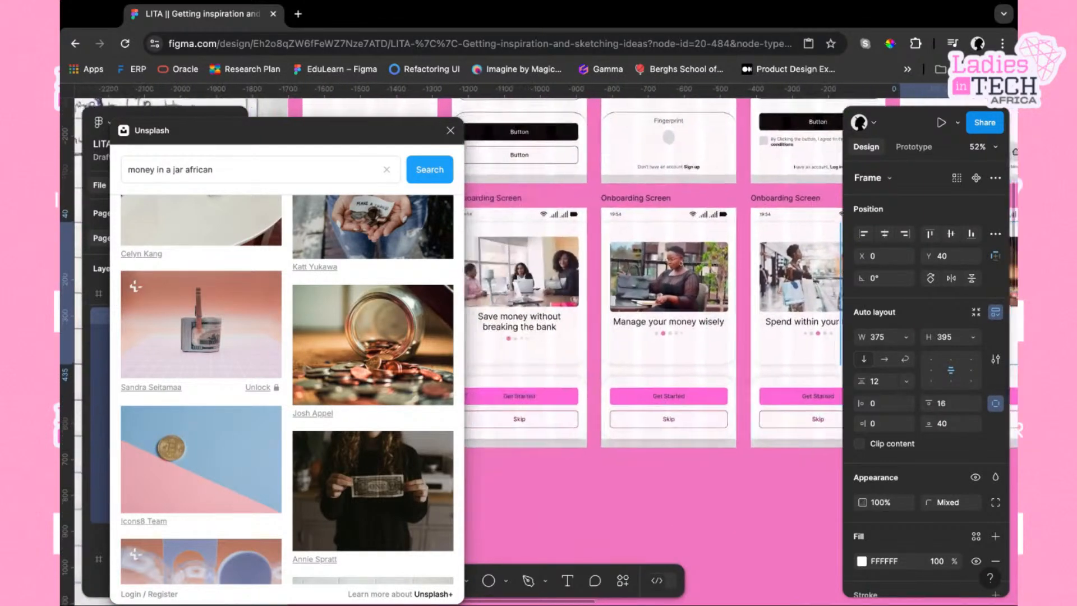
scroll(701, 219, "right", 4)
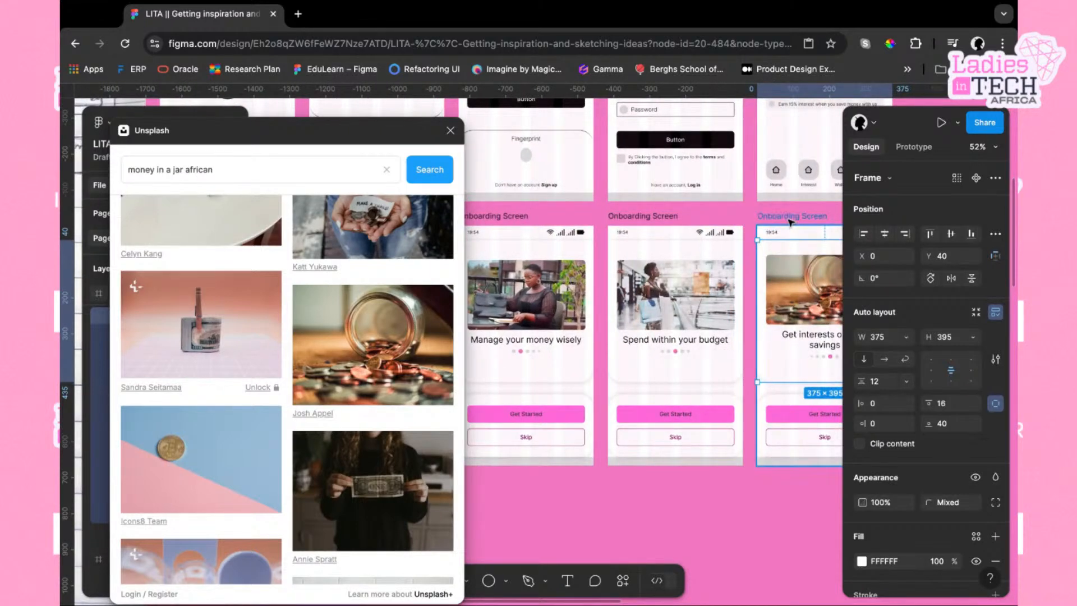
scroll(735, 230, "right", 2)
left_click(729, 236)
scroll(708, 243, "right", 4)
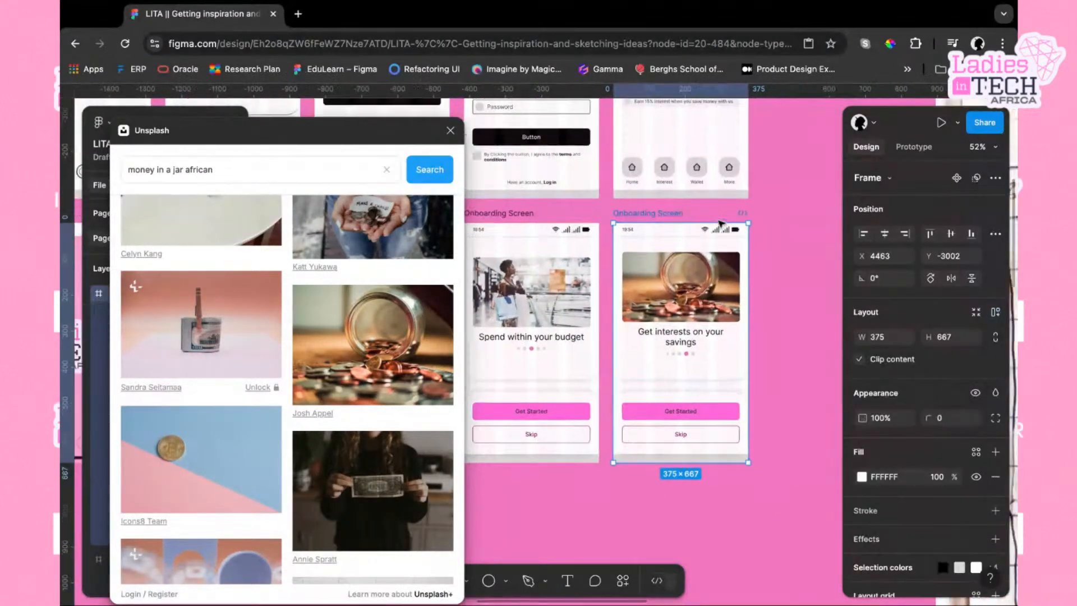
key("ctrl+d")
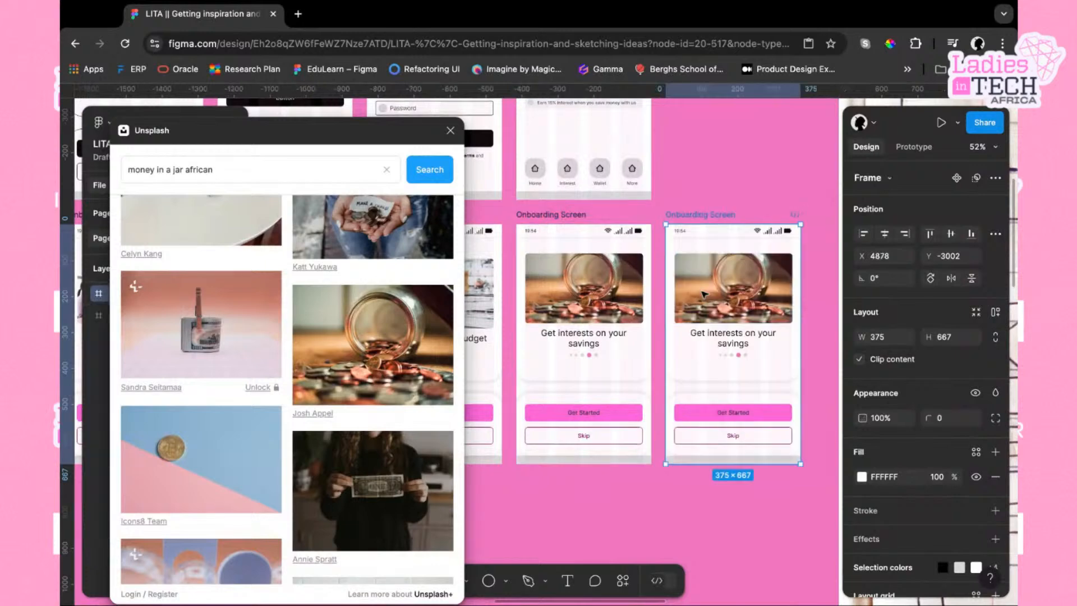
scroll(648, 374, "right", 4)
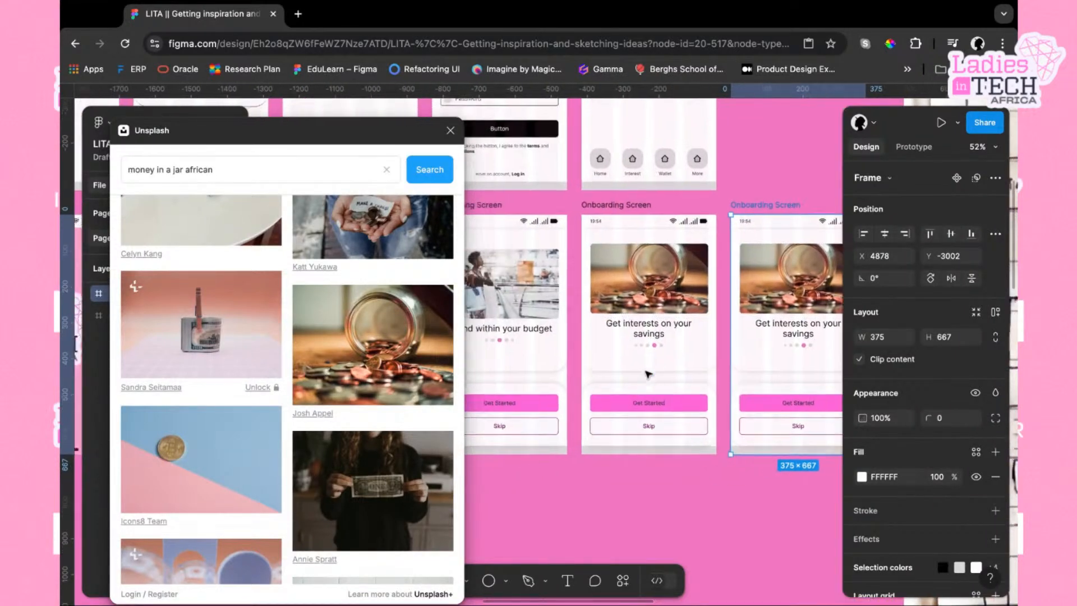
scroll(581, 365, "right", 1)
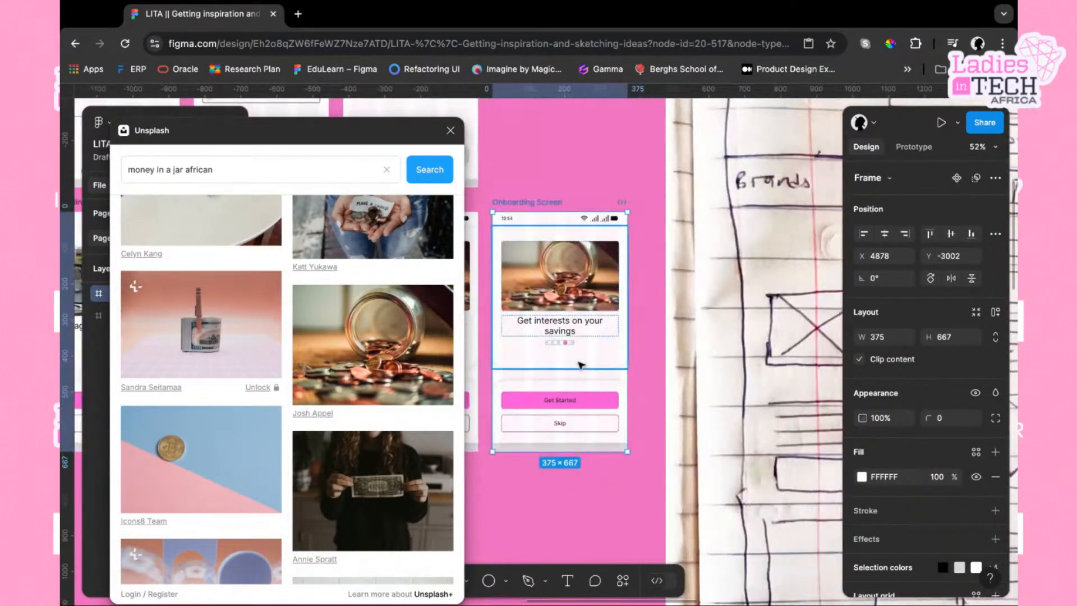
Change the fifth screen's heading to "Make a living with LITAFA"
left_click(559, 327)
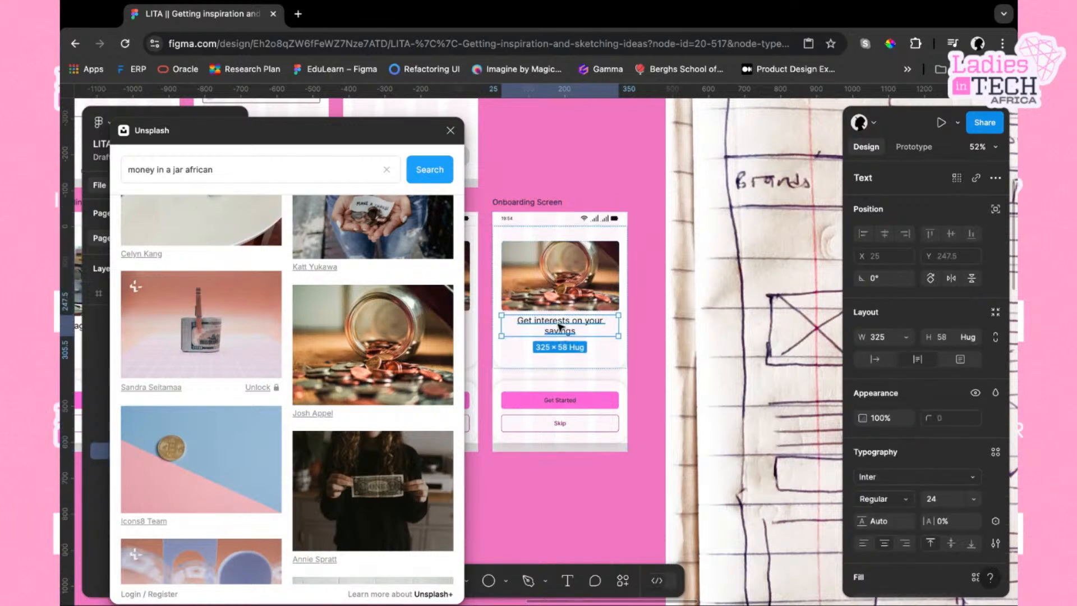
double_click(568, 327)
type("Ma")
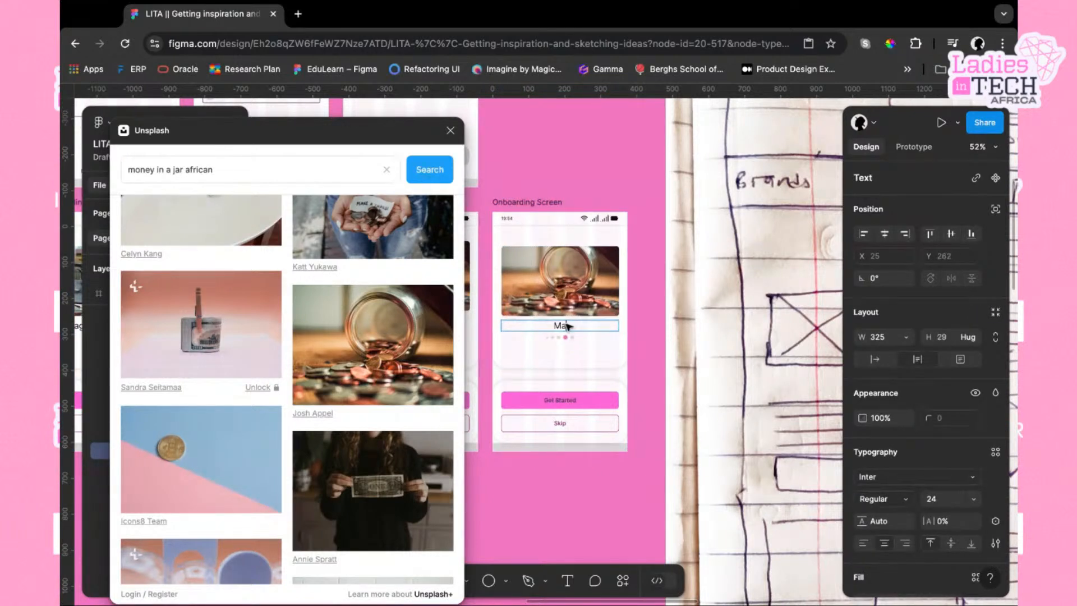
type("ke a living with LITAFA")
With the fifth screen's header image selected, search Unsplash for "happy african business woman"
left_click(589, 306)
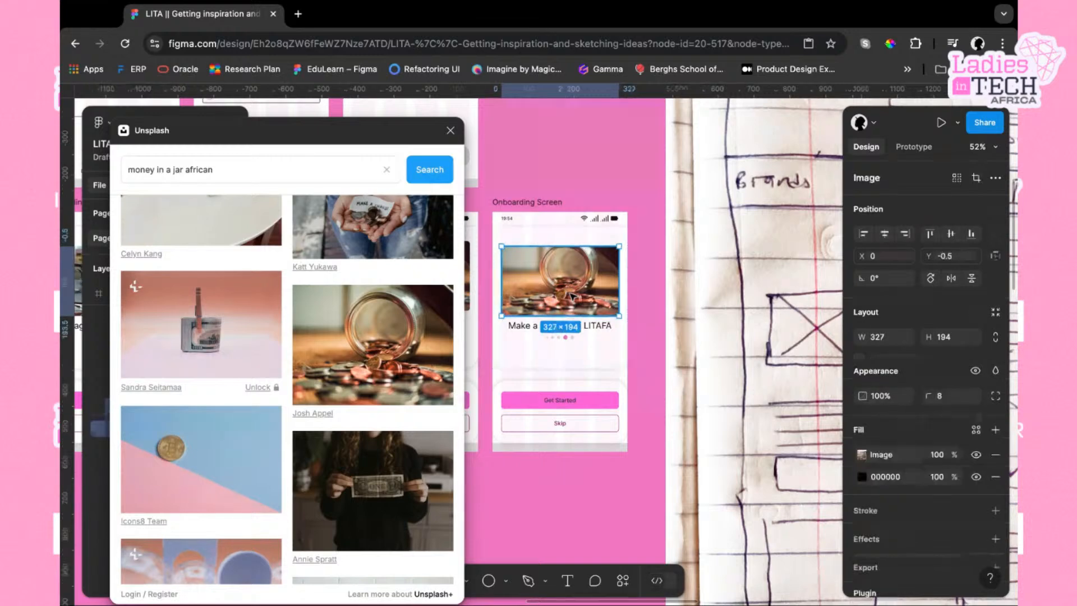
scroll(297, 505, "down", 5)
scroll(300, 505, "up", 5)
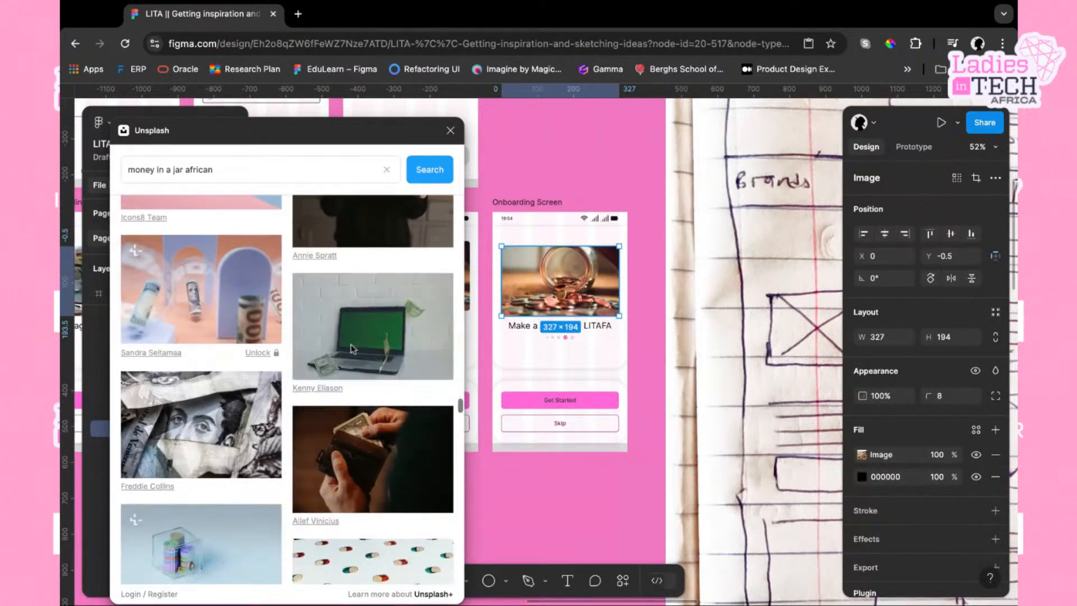
left_click(182, 171)
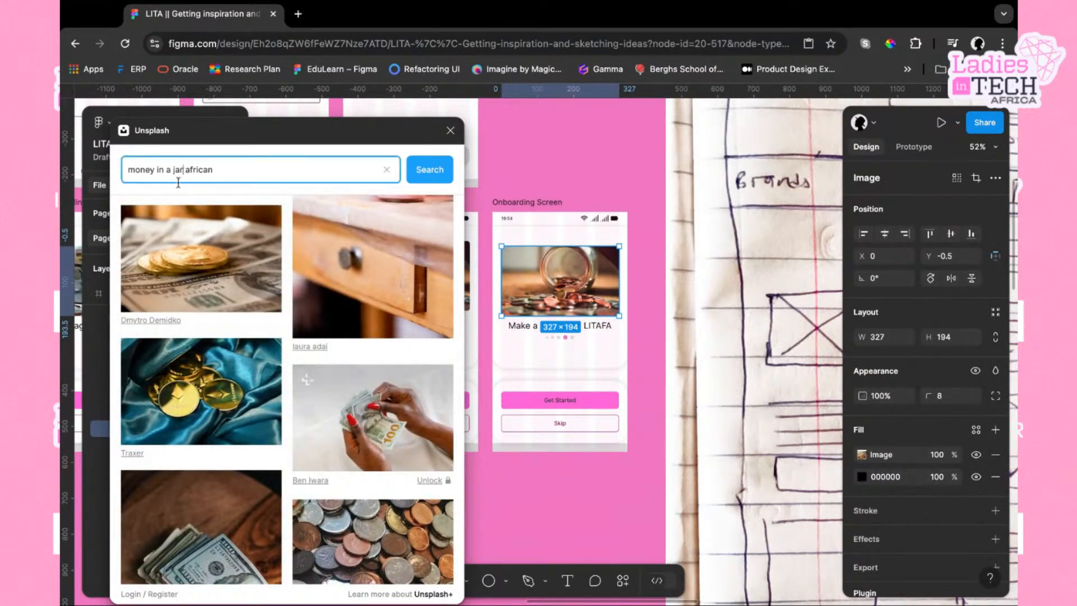
key("BackSpace")
key("BackSpace")
key("BackSpace")
key("BackSpace")
key("BackSpace")
key("BackSpace")
key("BackSpace")
key("BackSpace")
key("BackSpace")
key("BackSpace")
key("BackSpace")
key("BackSpace")
key("BackSpace")
key("BackSpace")
key("BackSpace")
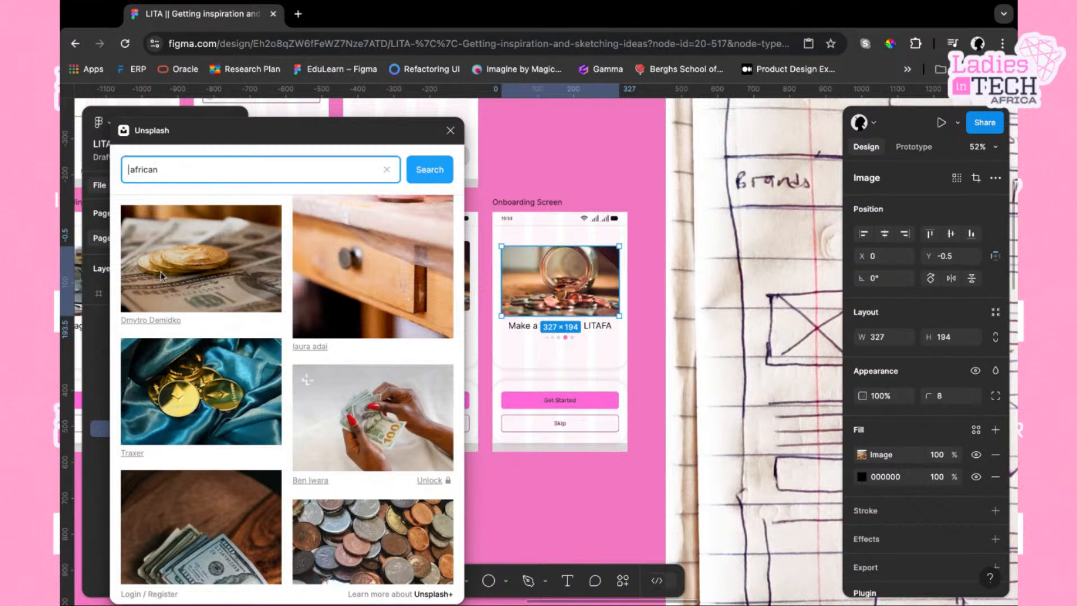
type("happy")
type("business woman")
key("Return")
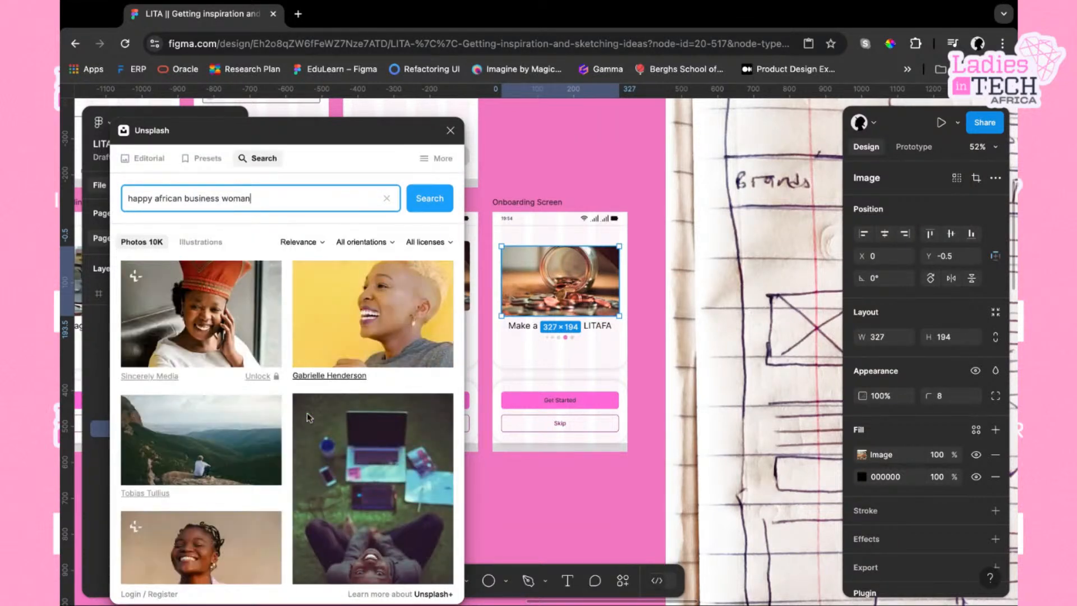
Browse the Unsplash results and place the photo of a smiling woman before a city skyline in the fifth screen's header image
scroll(305, 403, "down", 15)
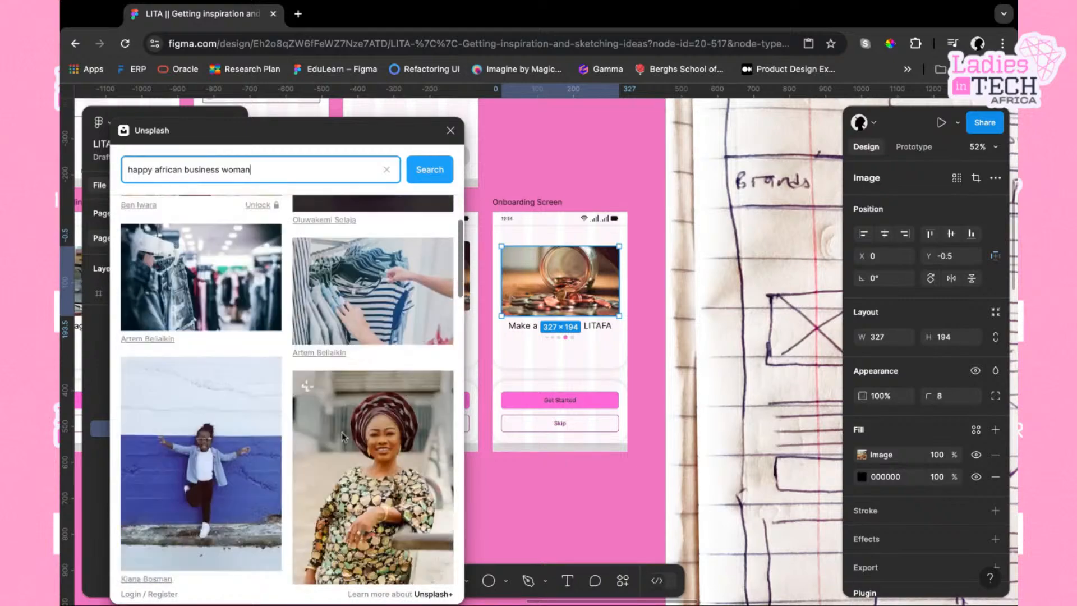
scroll(349, 437, "down", 10)
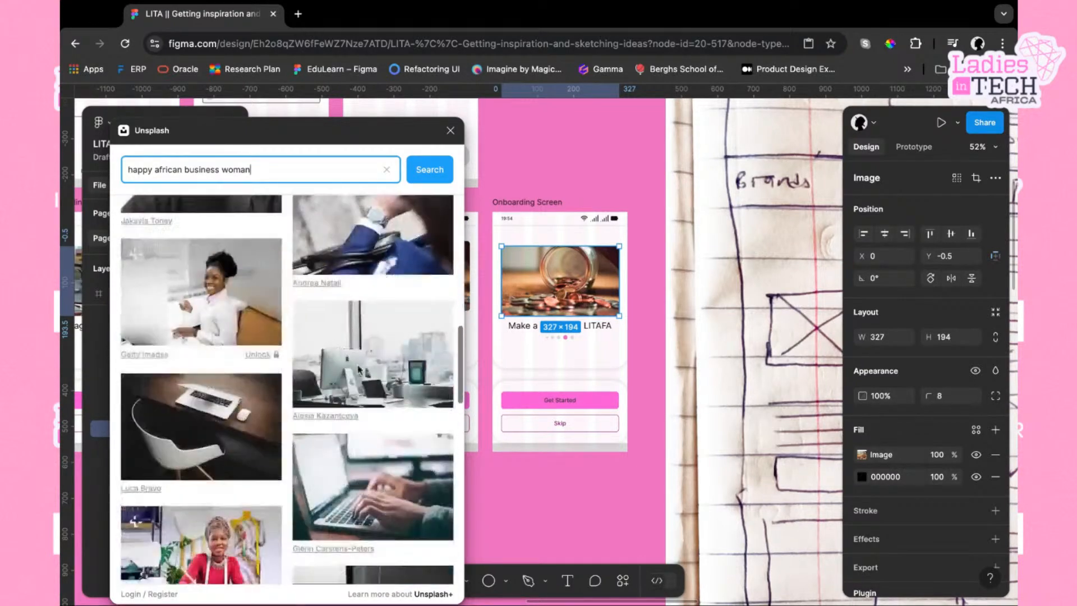
scroll(359, 370, "down", 4)
scroll(360, 369, "up", 3)
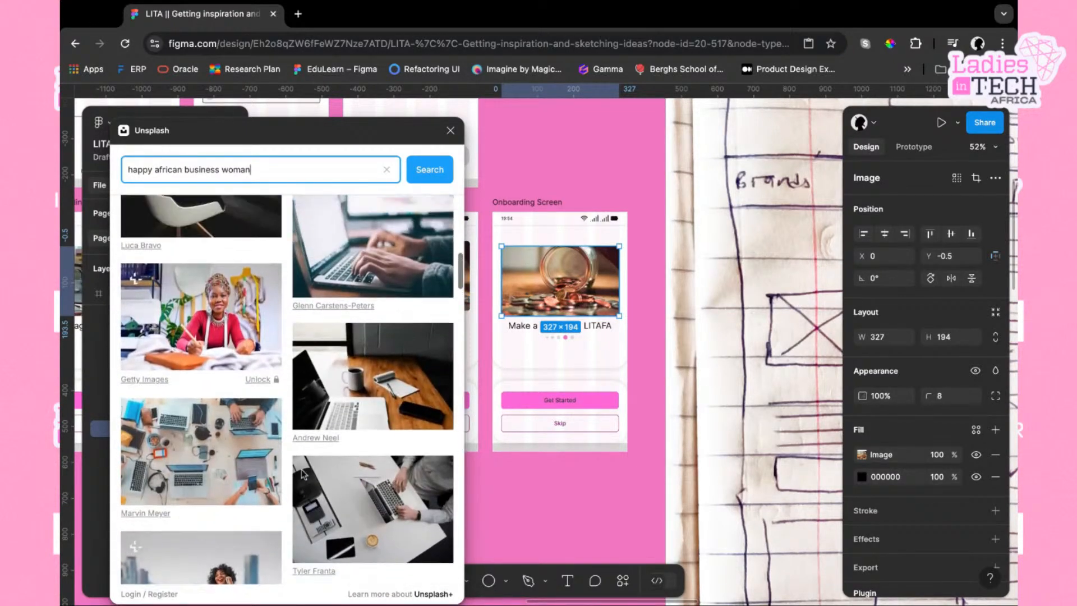
scroll(369, 449, "down", 5)
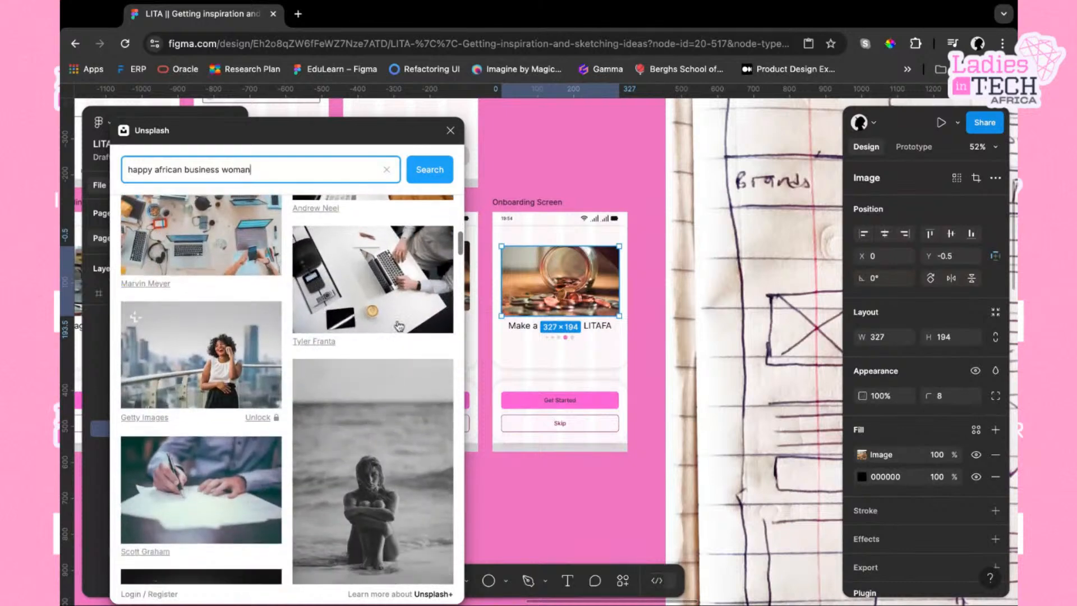
scroll(400, 317, "down", 1)
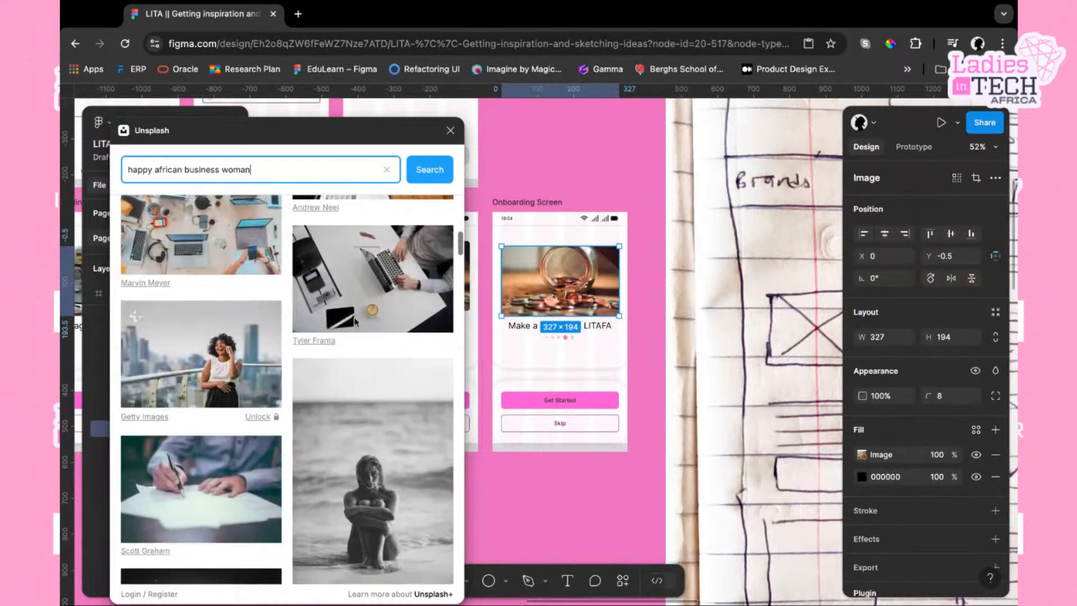
left_click(223, 370)
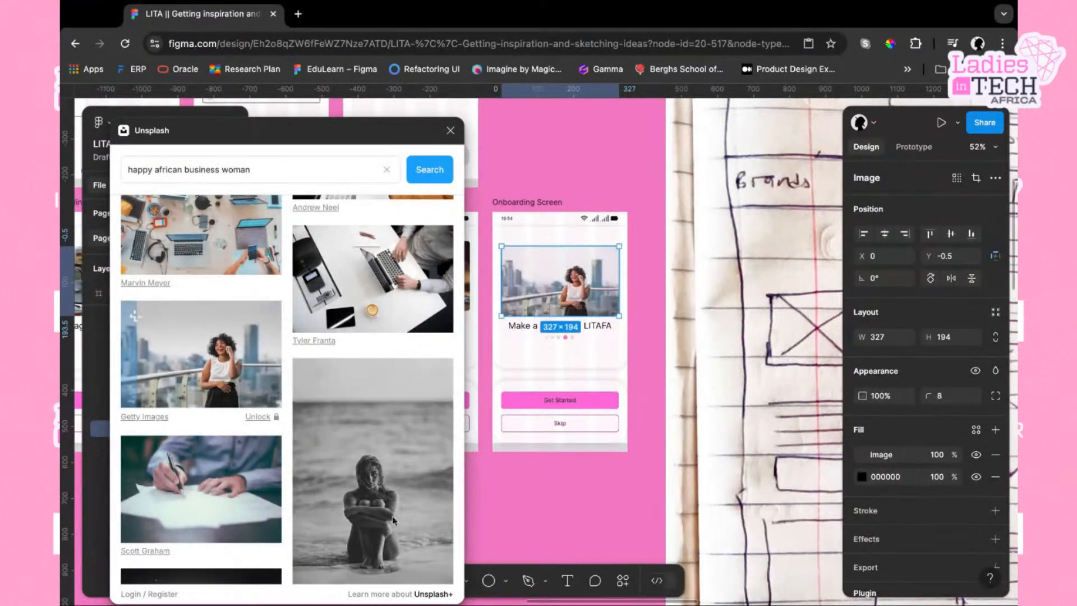
left_click(450, 130)
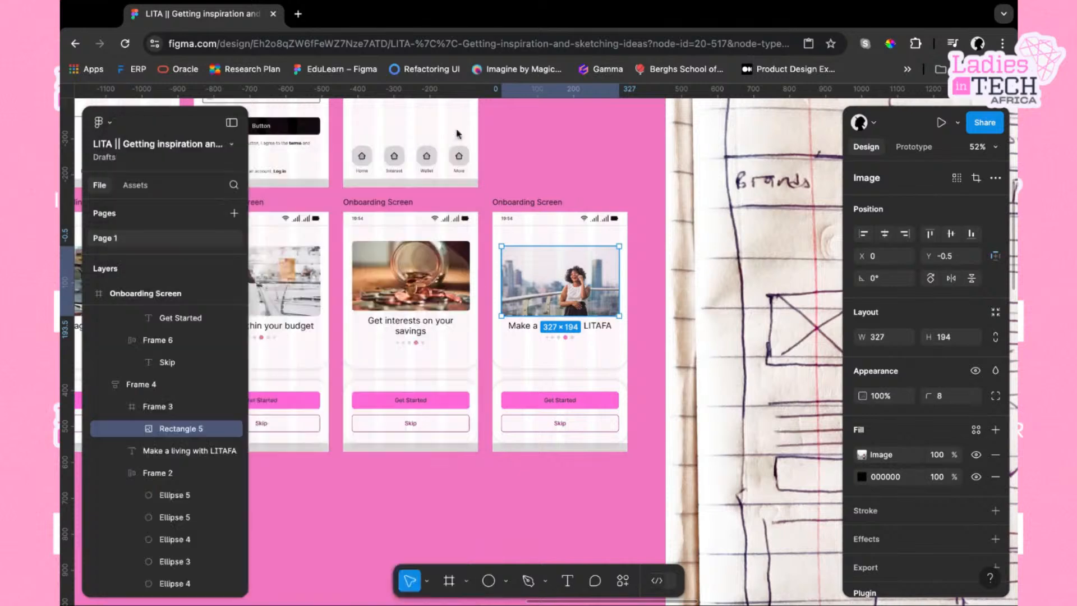
Drill into the fifth screen's Skip button down to its text layer
left_click(431, 478)
scroll(432, 477, "left", 4)
scroll(432, 477, "down", 2)
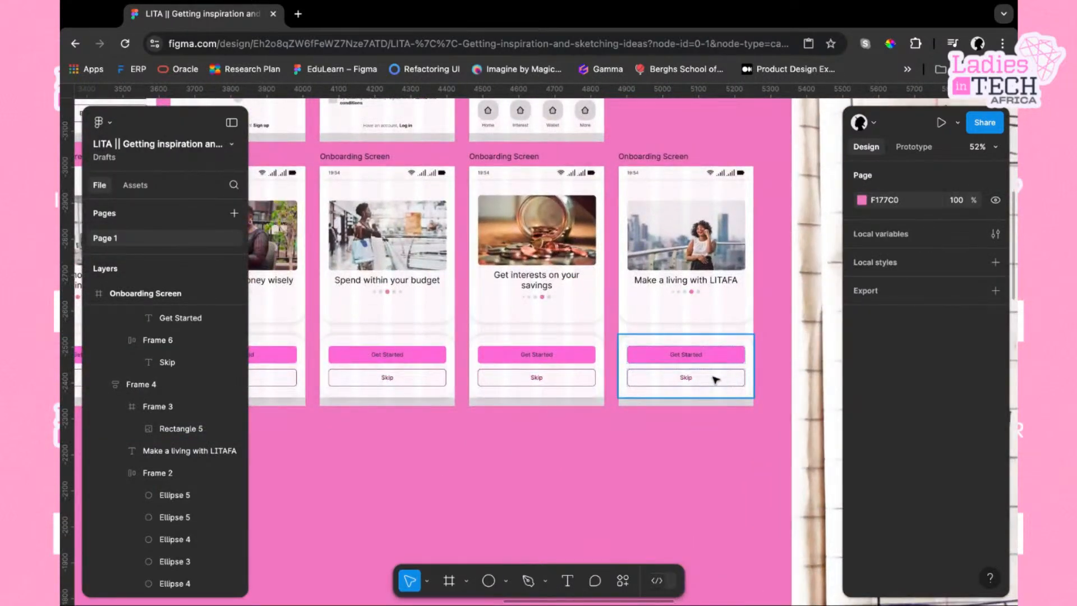
double_click(715, 380)
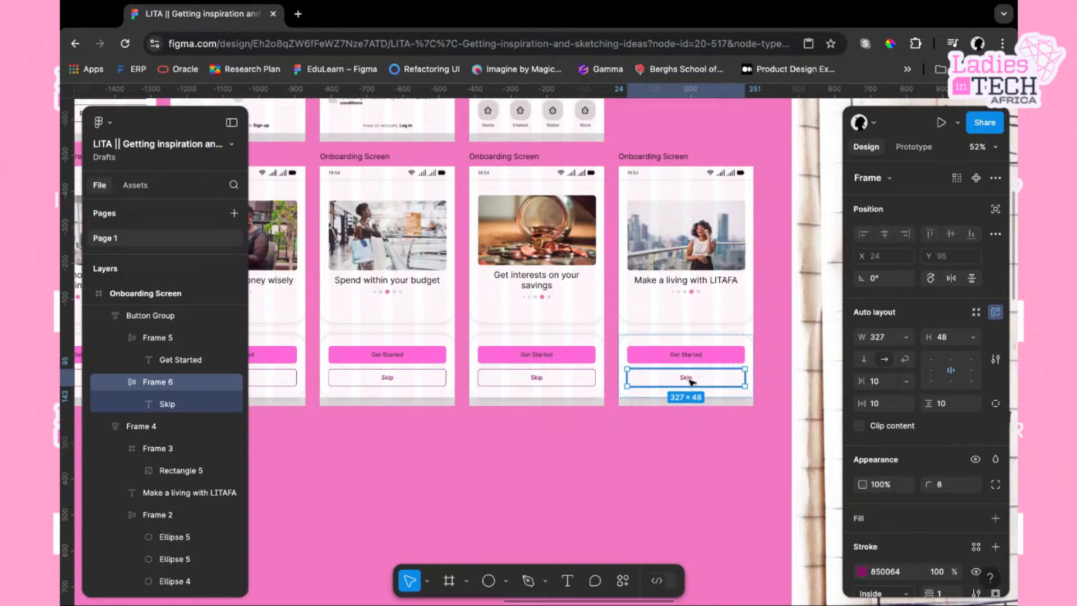
double_click(691, 380)
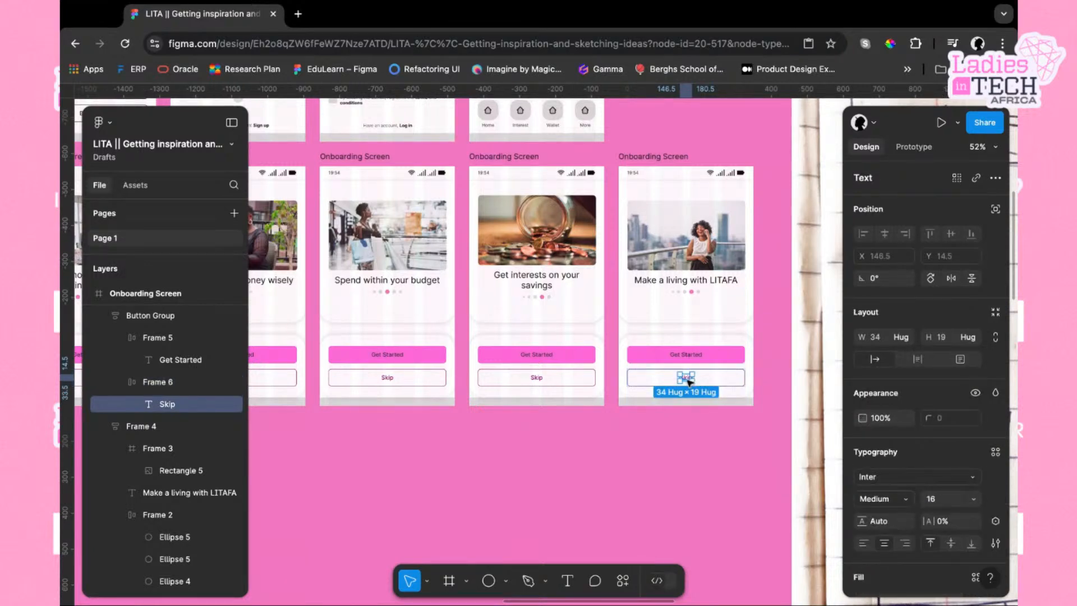
double_click(690, 382)
scroll(690, 382, "up", 5)
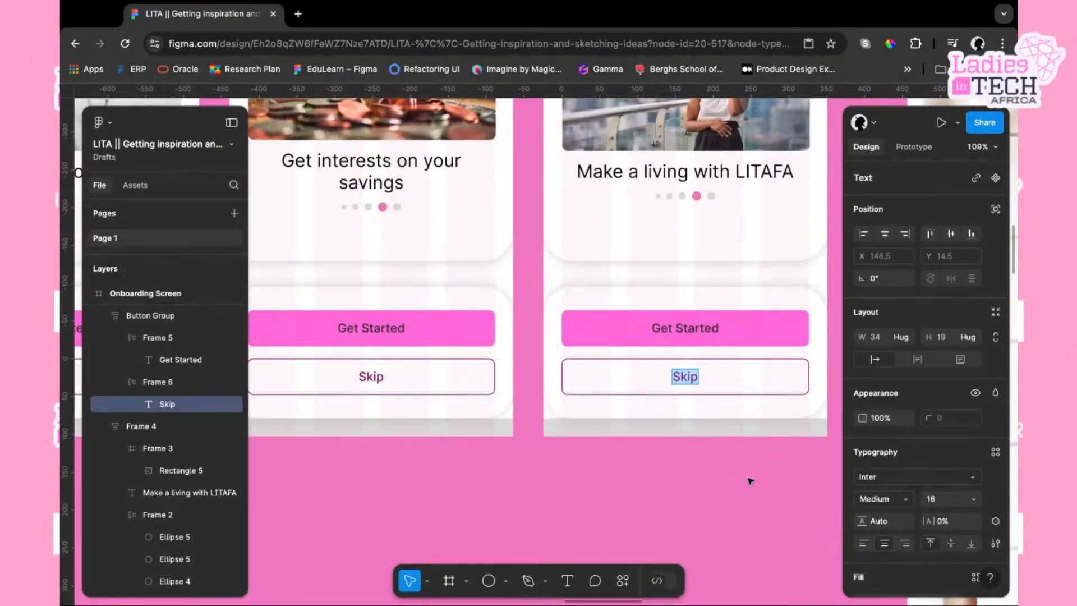
key("Escape")
Zoom out to review all the onboarding screens side by side
scroll(750, 481, "down", 5)
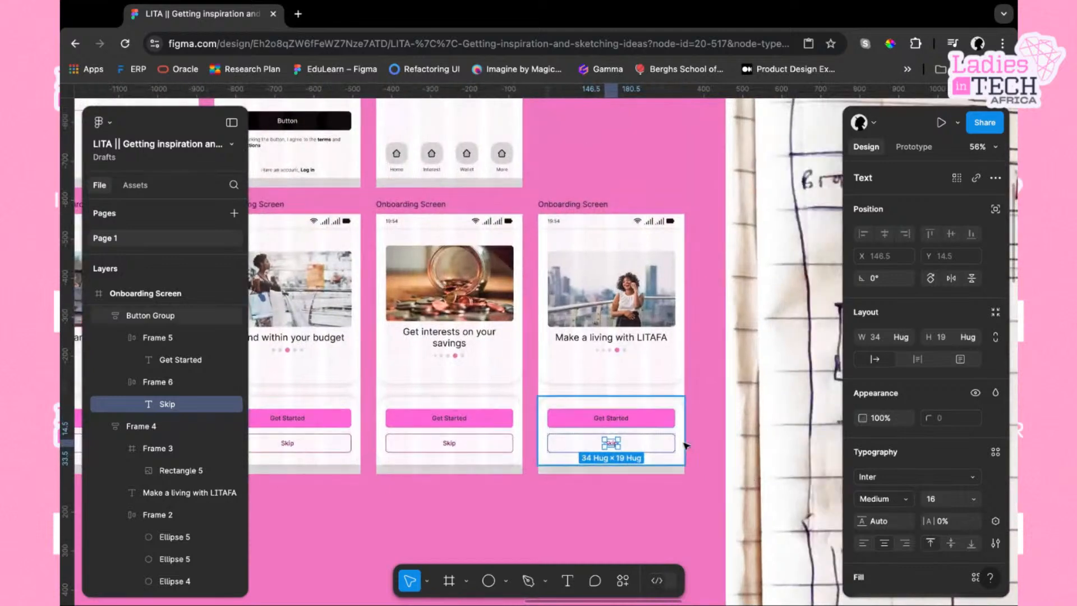
left_click(657, 493)
scroll(667, 446, "down", 5)
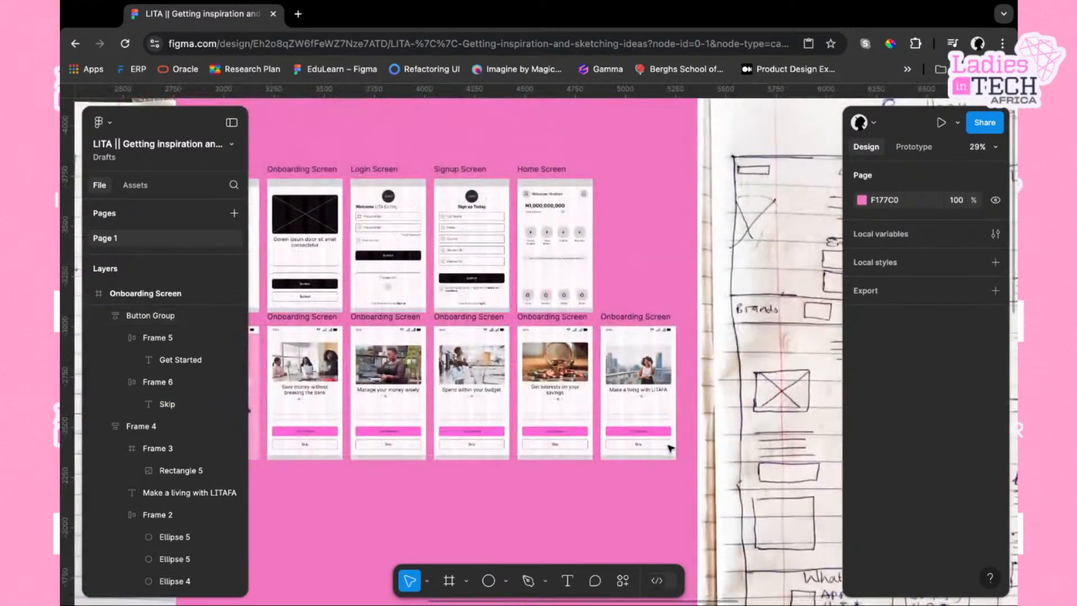
scroll(671, 447, "down", 2)
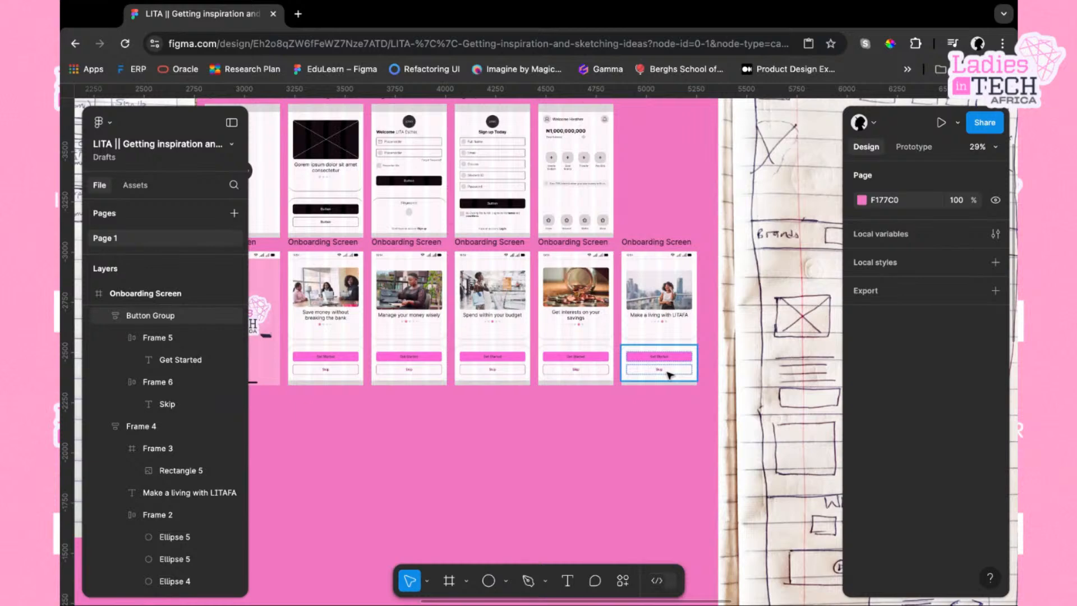
scroll(669, 375, "right", 2)
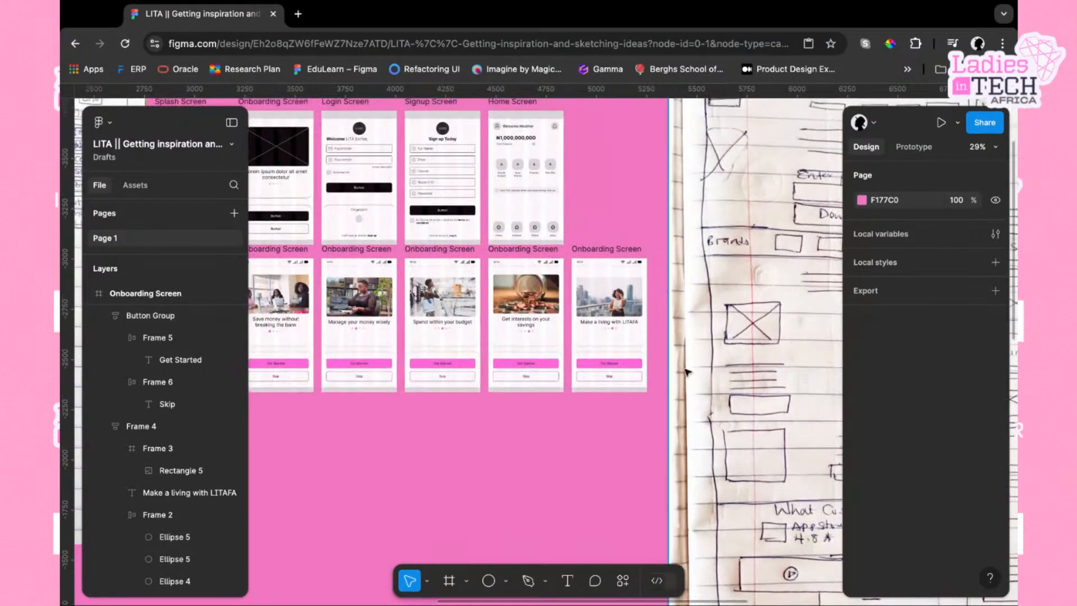
scroll(673, 377, "down", 3)
scroll(678, 382, "left", 3)
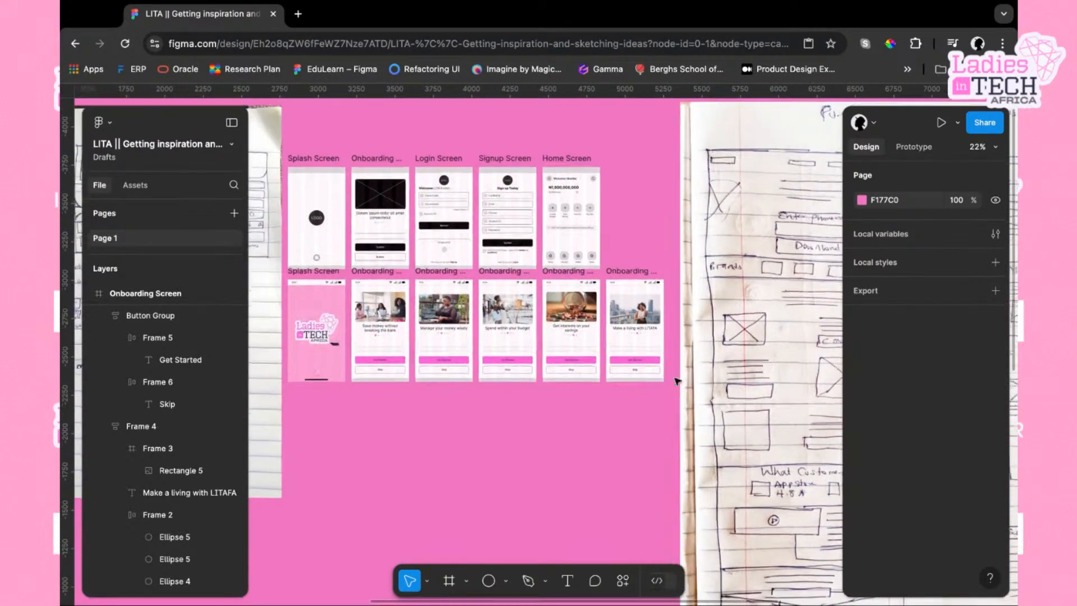
scroll(684, 370, "up", 5)
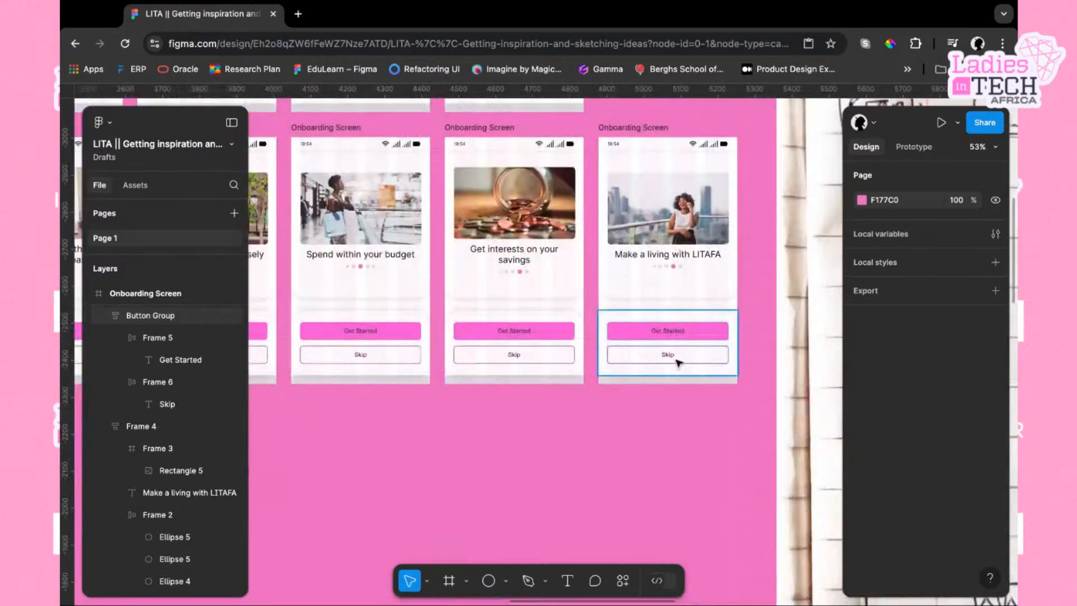
Inspect the auto layout settings of the fifth screen's Skip button and button group
left_click(676, 355)
scroll(948, 494, "down", 2)
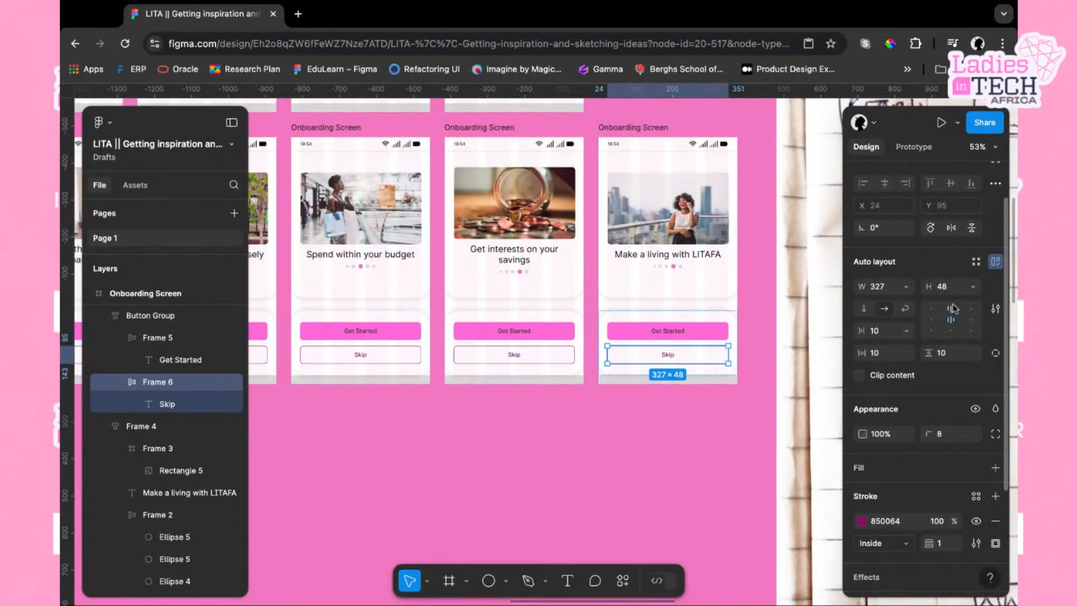
scroll(942, 467, "down", 2)
scroll(941, 467, "down", 1)
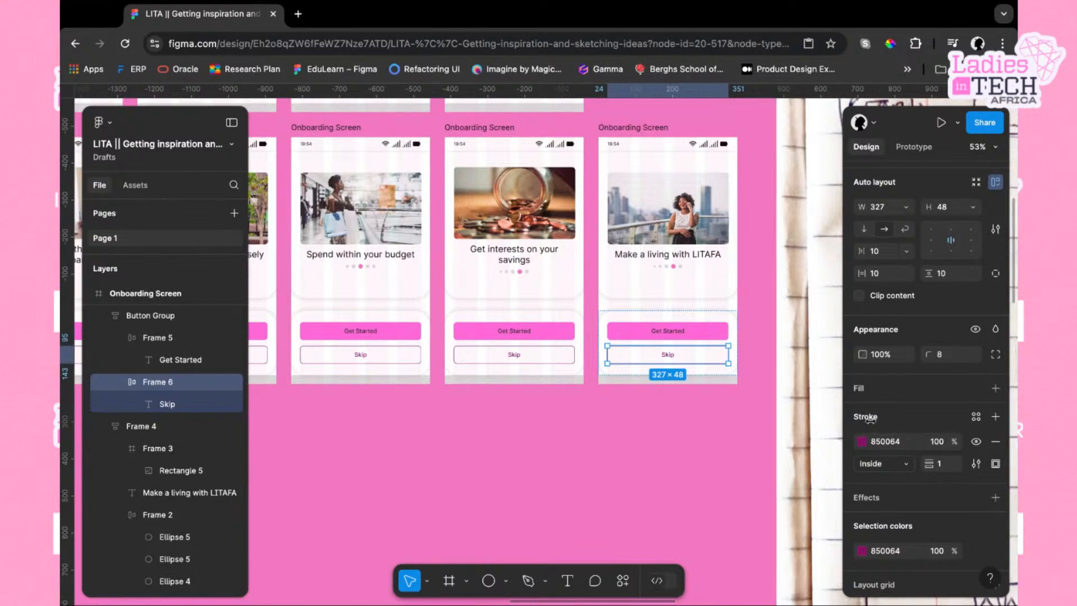
left_click(728, 318)
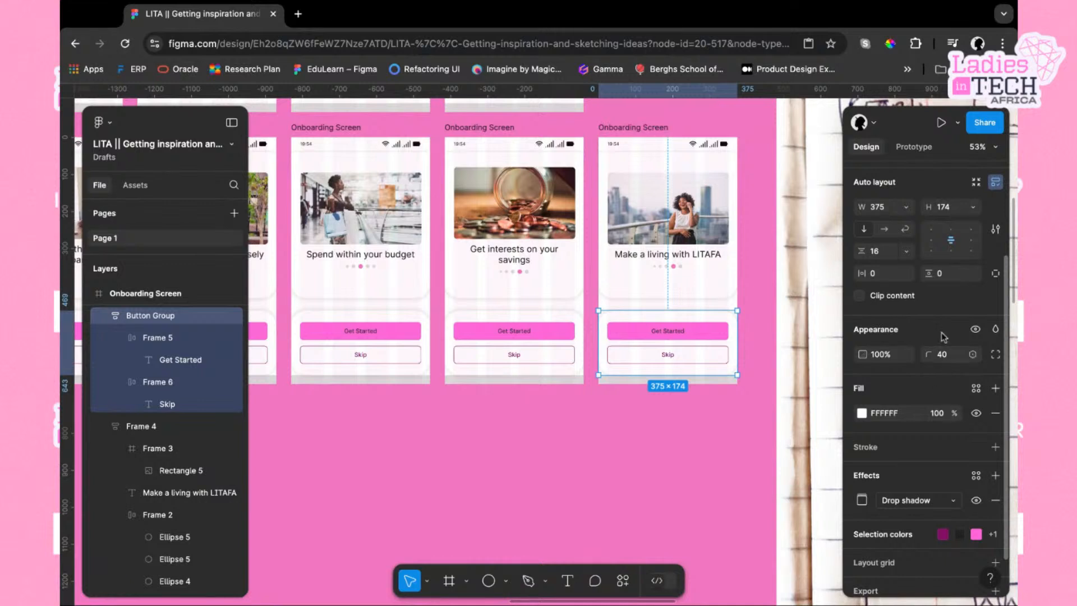
scroll(957, 511, "up", 3)
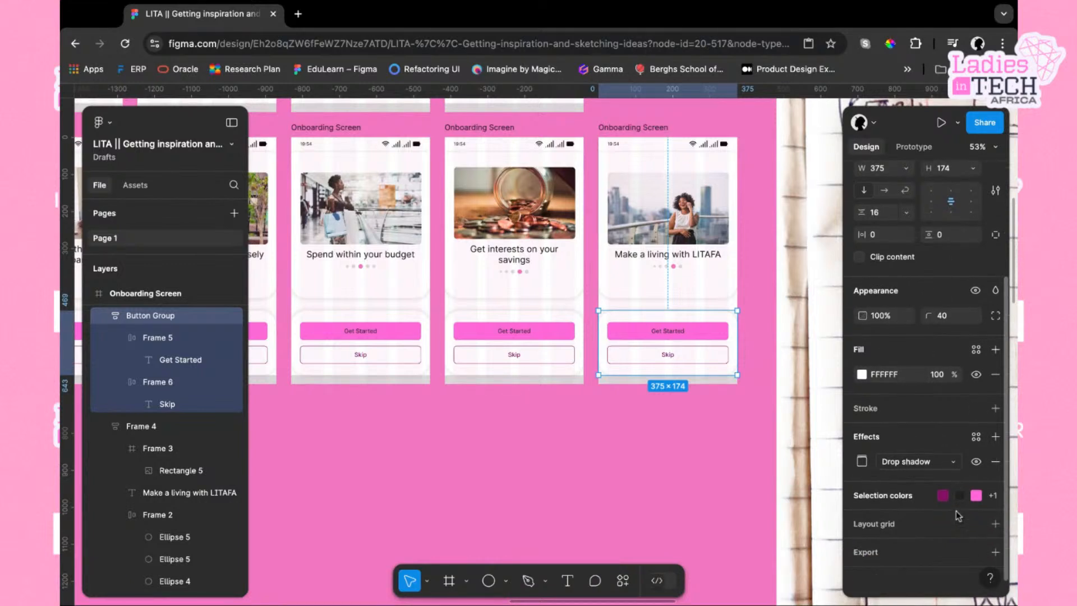
left_click(974, 280)
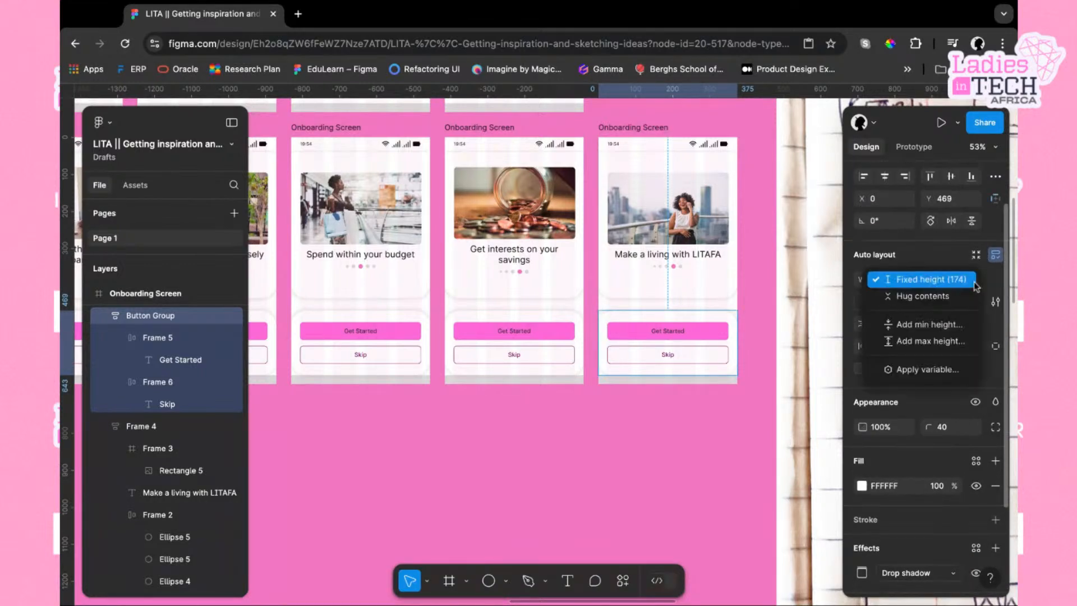
left_click(937, 280)
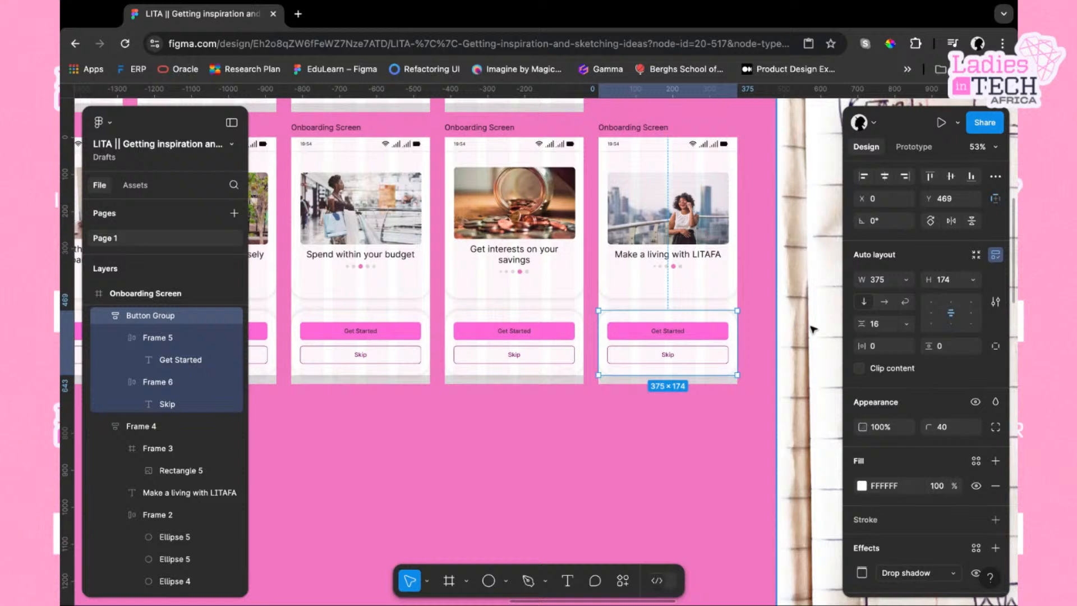
left_click(720, 354)
key("Delete")
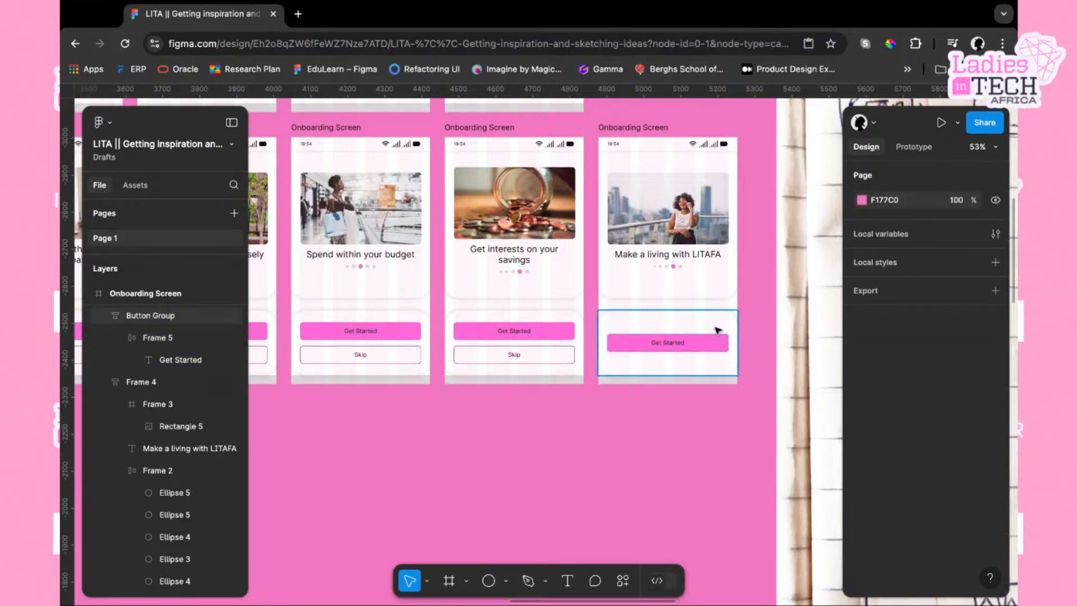
left_click(702, 337)
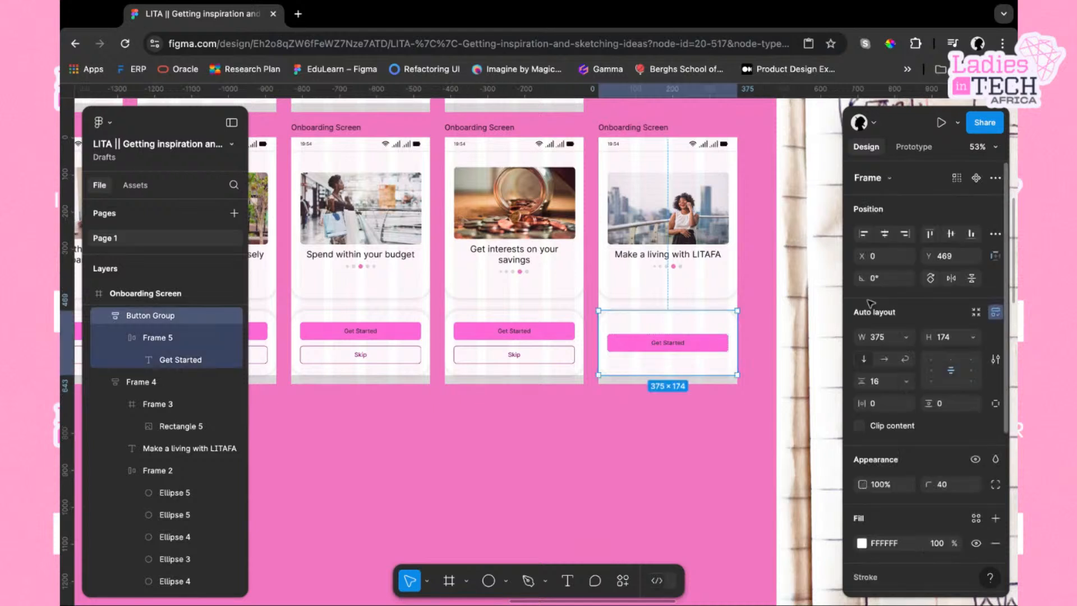
left_click(951, 359)
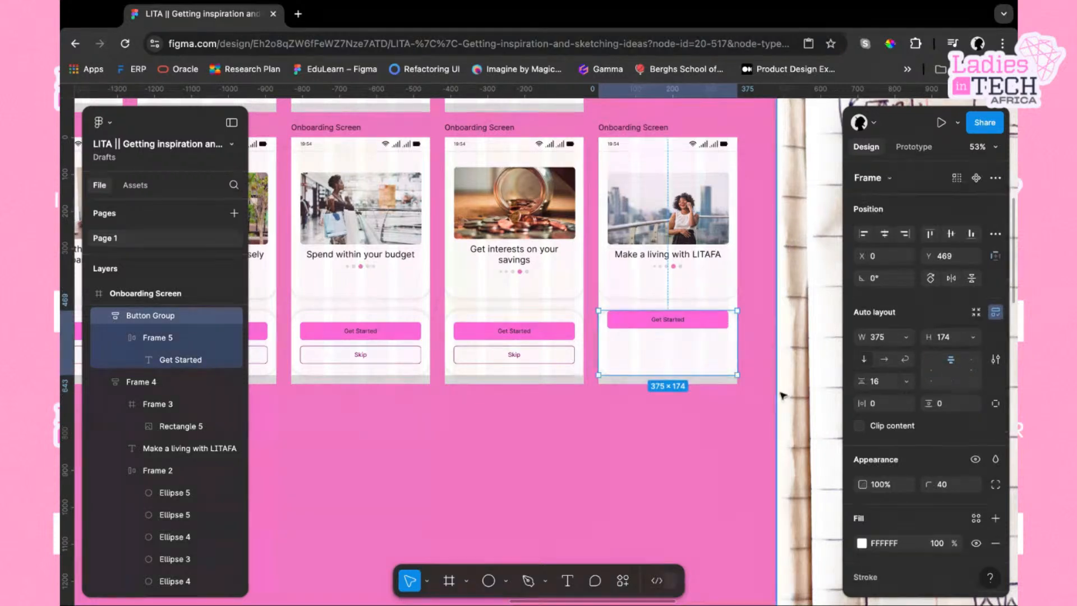
key("super+z")
key("super+z")
key("super+z")
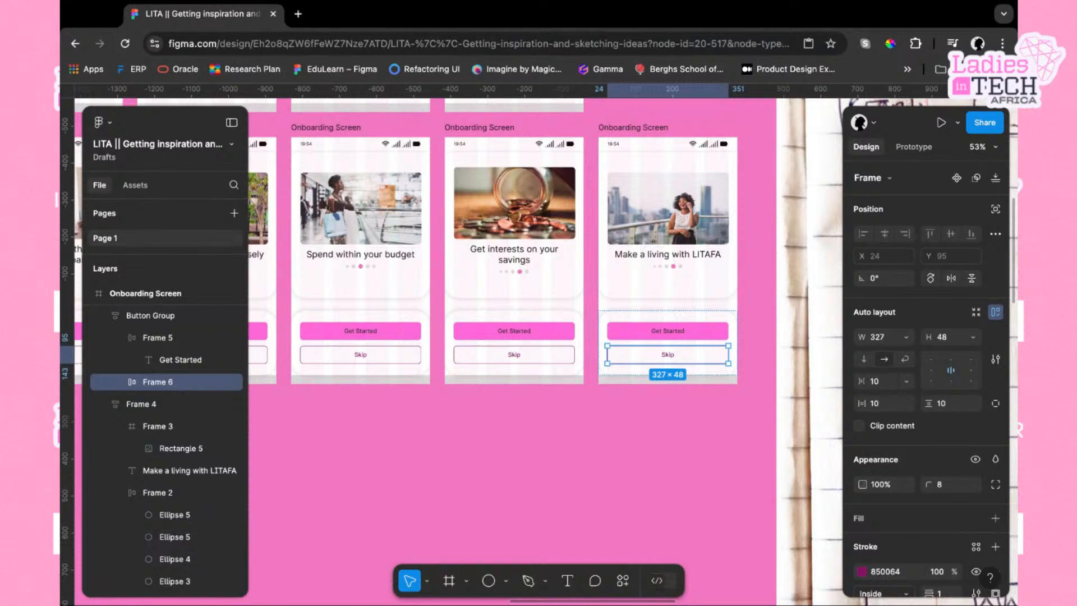
Set the fifth screen's button group bottom padding to 32
left_click(724, 321)
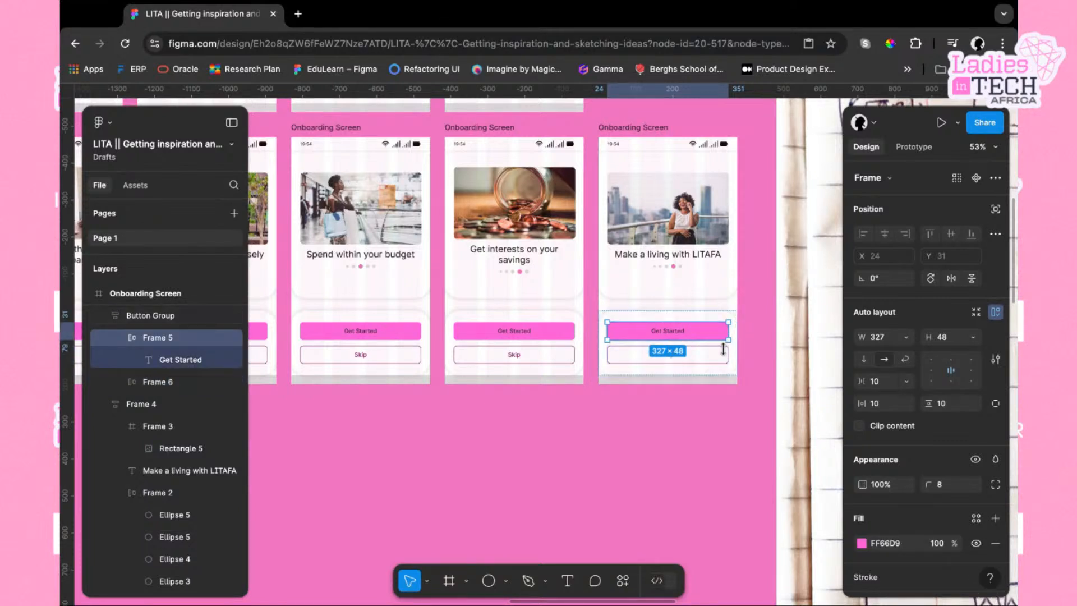
left_click(737, 367)
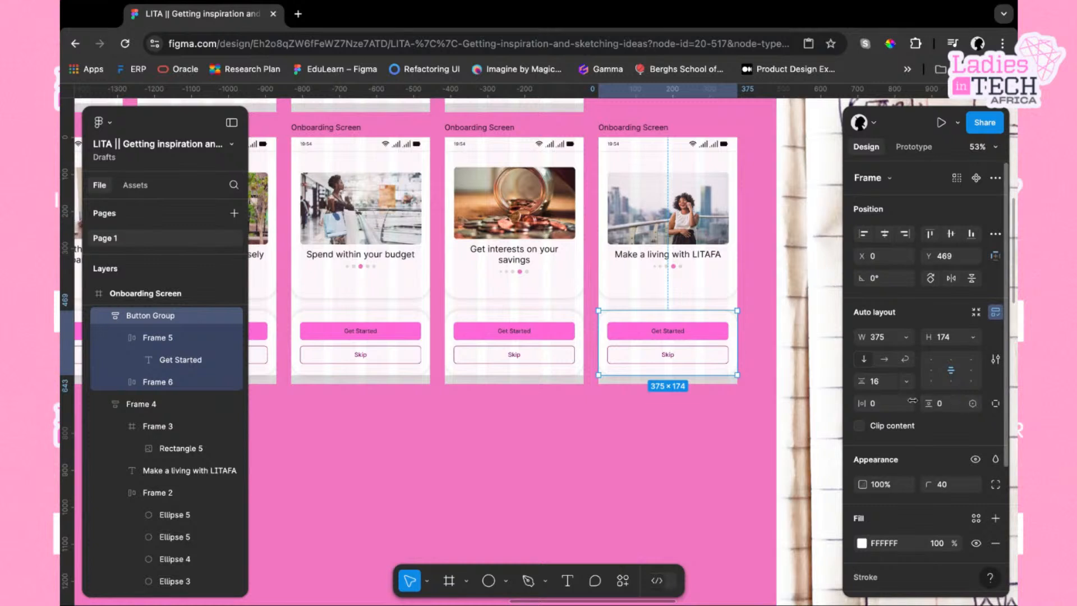
left_click(953, 408)
key("Return")
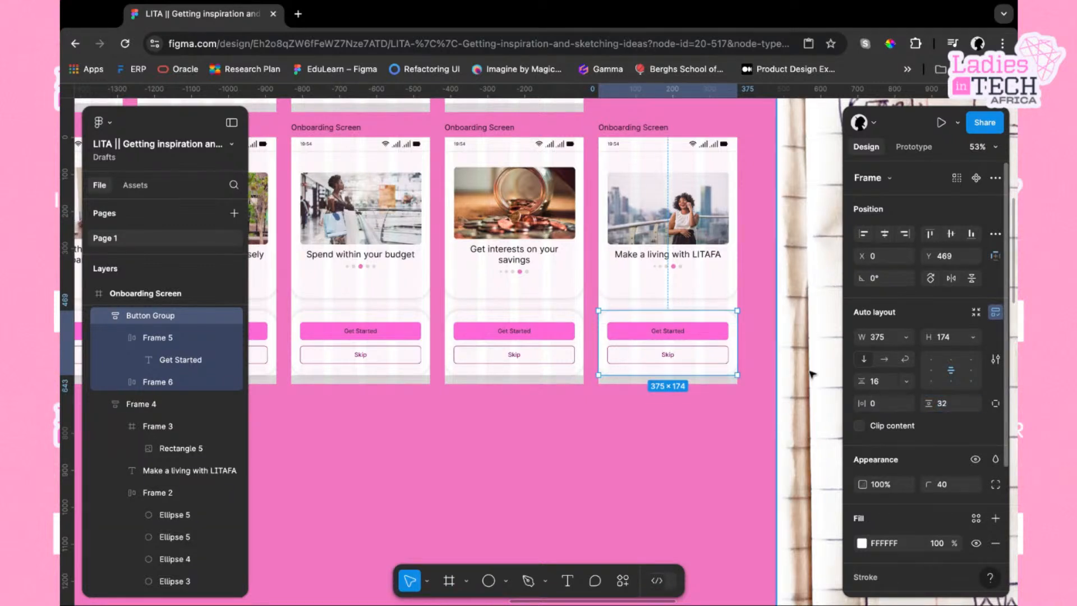
Delete the fifth screen's Skip button and align the Get Started button to the top of its group
left_click(704, 358)
key("Delete")
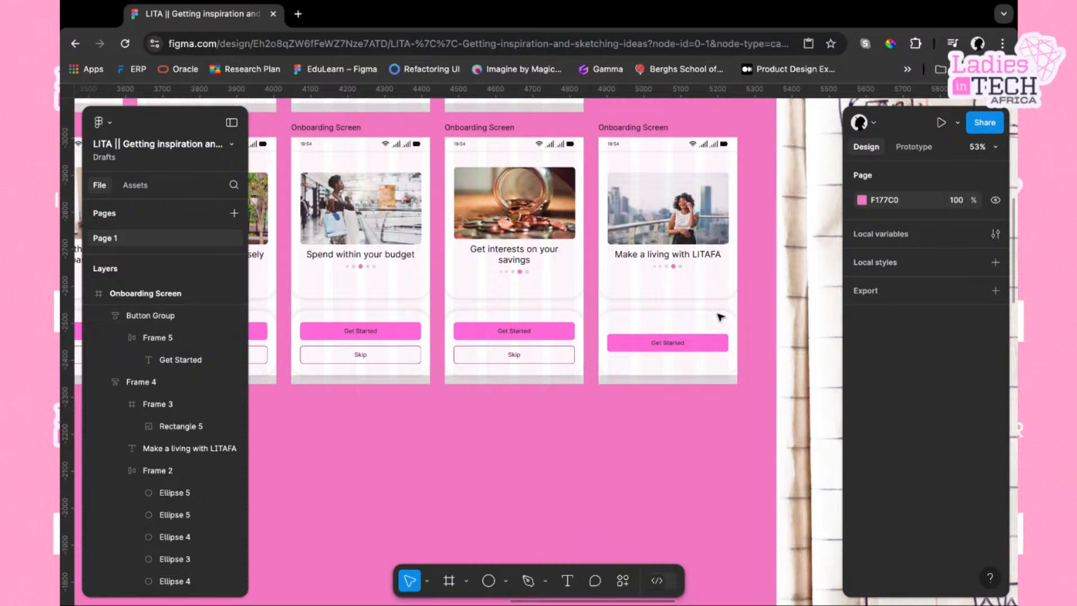
left_click(724, 327)
left_click(951, 359)
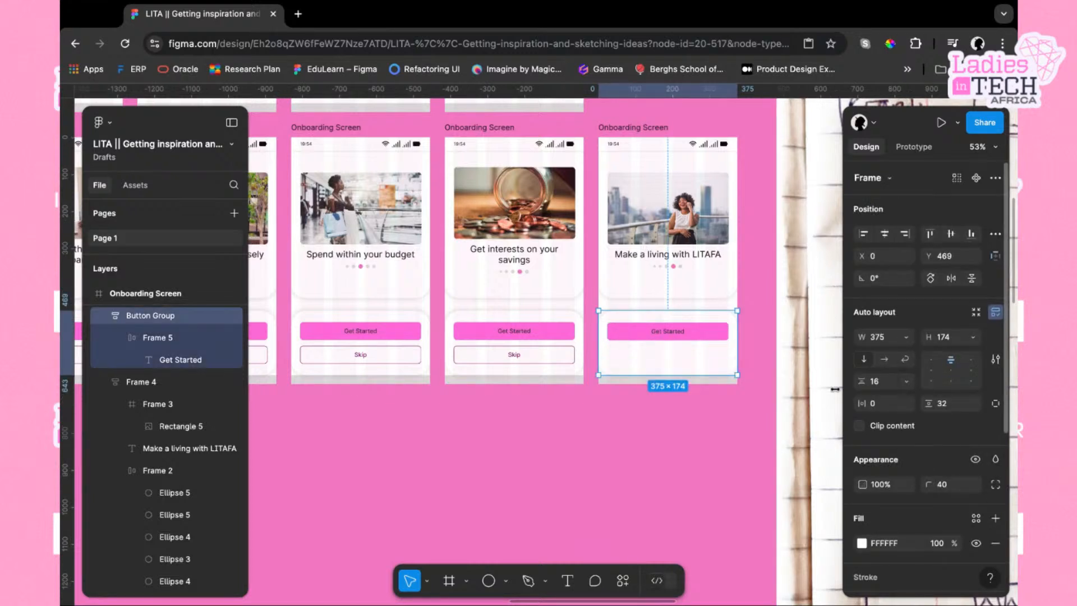
Center the Get Started button vertically within the fifth screen's button group
left_click(691, 410)
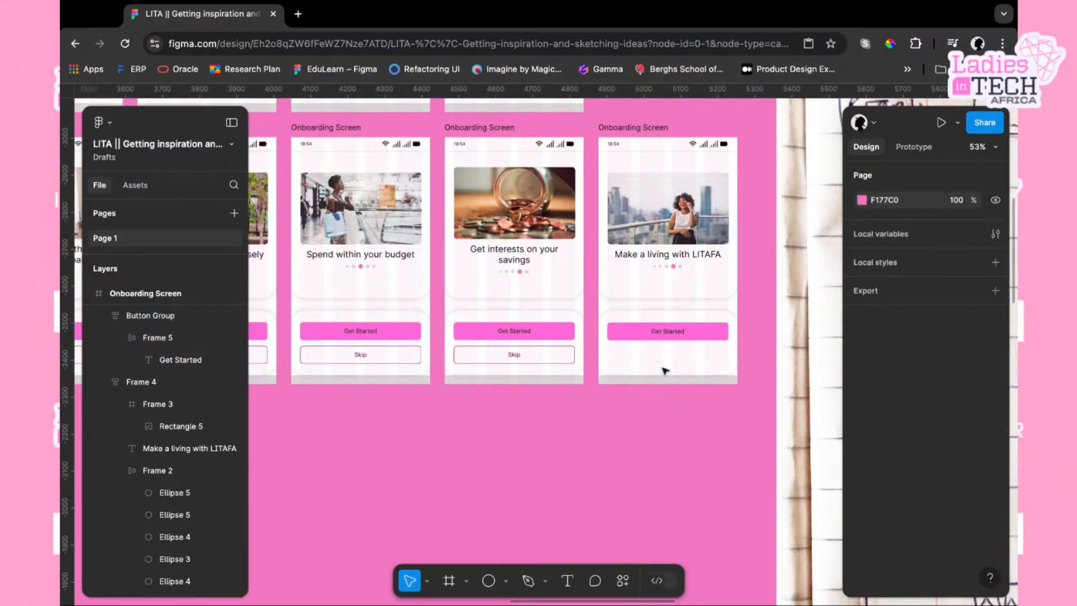
left_click(711, 354)
left_click(653, 449)
left_click(698, 357)
left_click(958, 369)
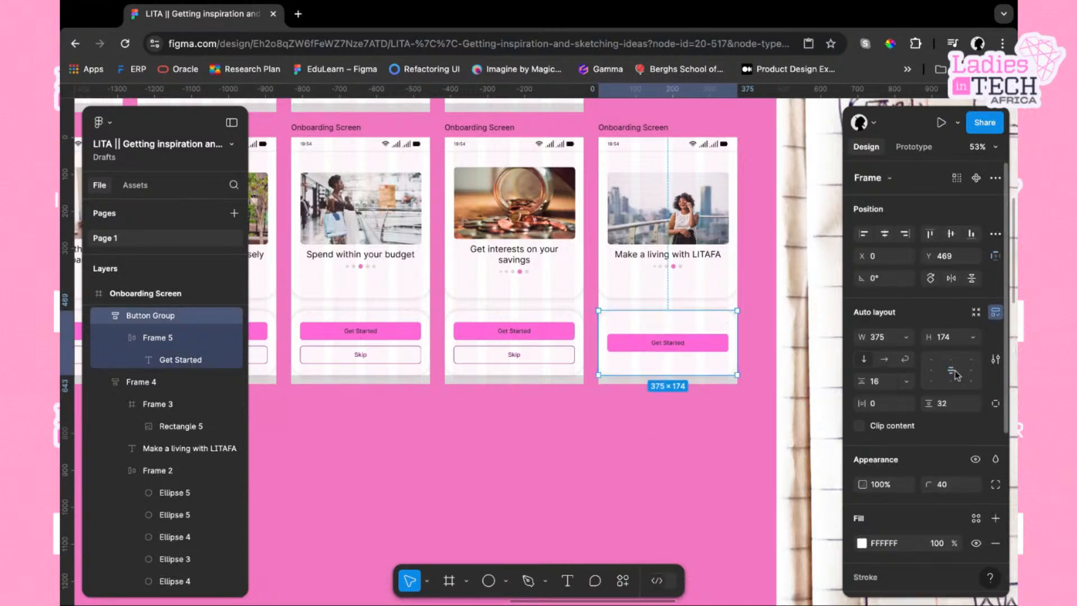
left_click(651, 457)
scroll(654, 459, "right", 1)
scroll(654, 458, "down", 5)
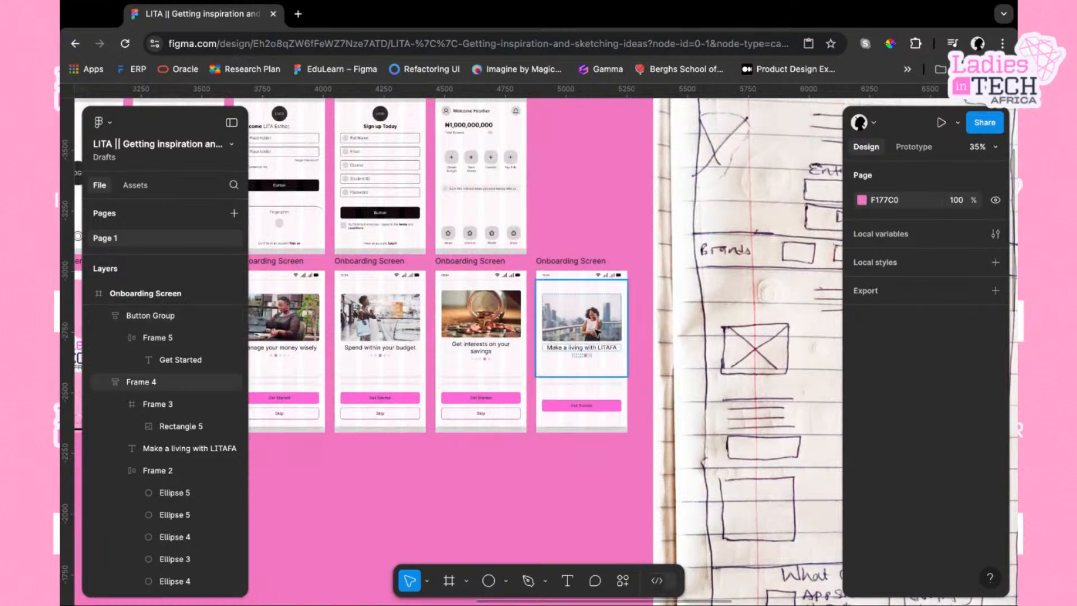
Select the splash screen and open it in the prototype preview
scroll(578, 381, "up", 4)
scroll(561, 337, "left", 5)
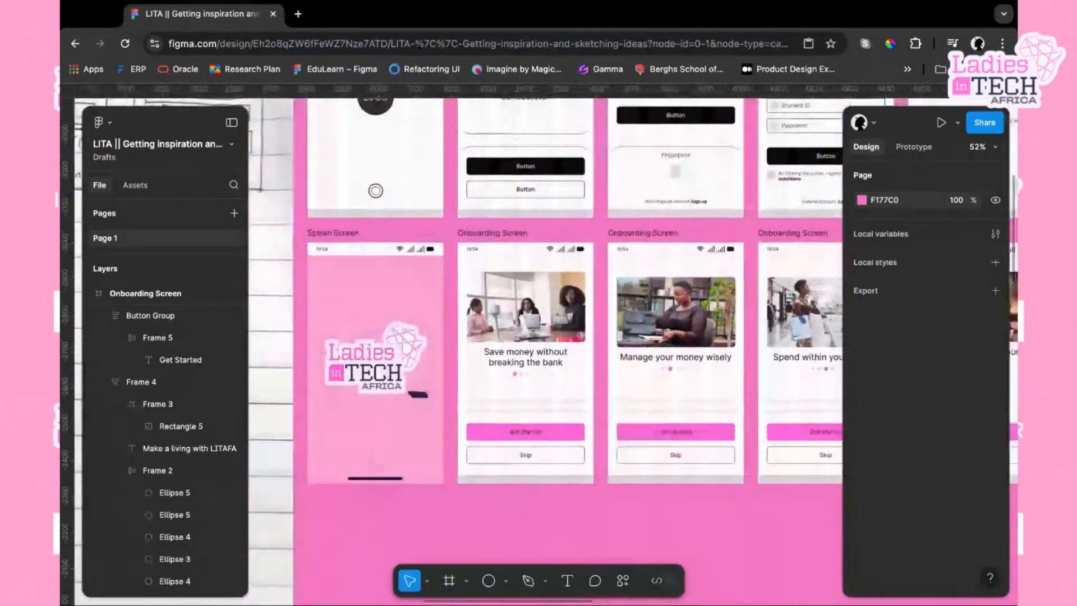
left_click(370, 263)
scroll(370, 263, "left", 5)
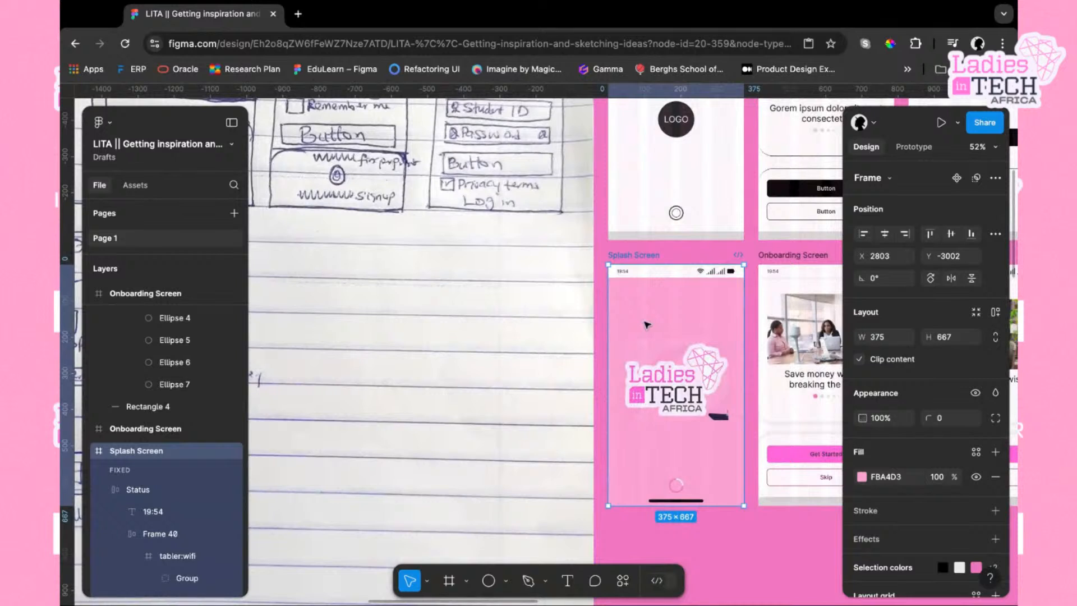
key("shift+space")
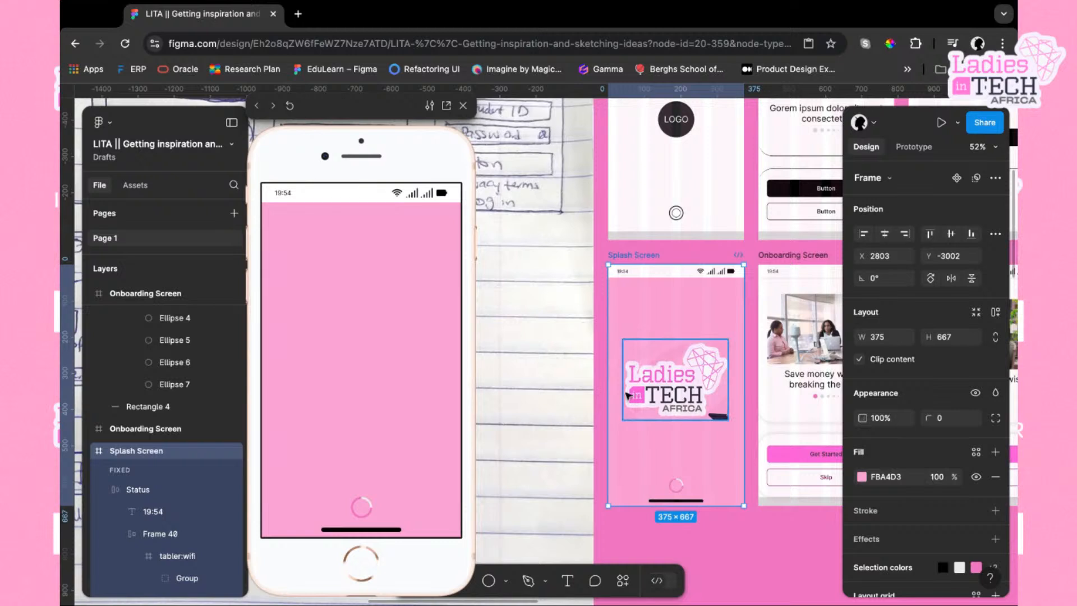
Try moving the splash screen's logo image downward and undo the move
left_click(668, 382)
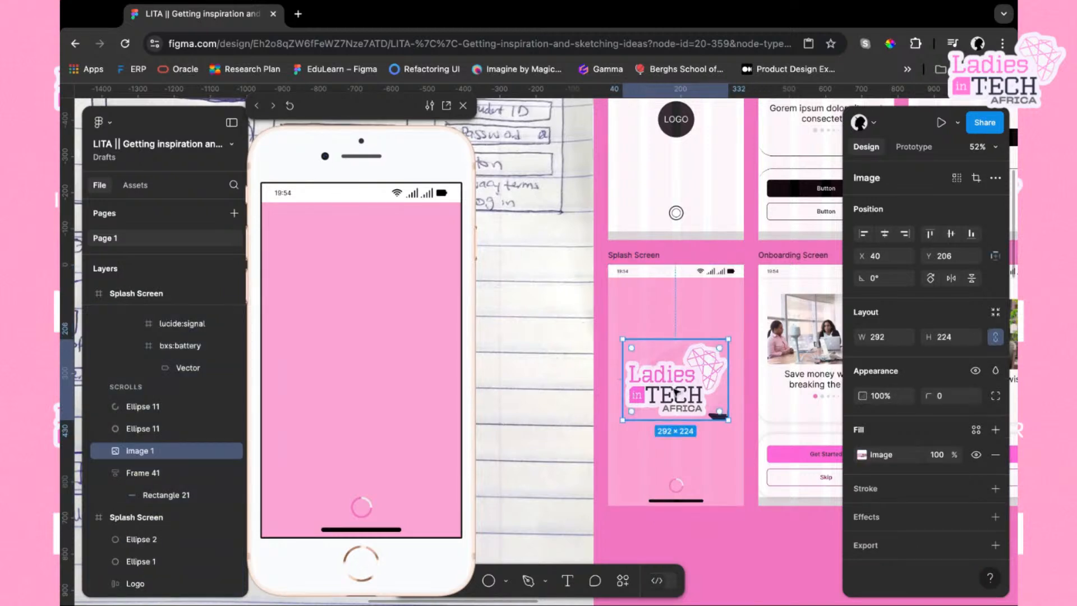
left_click_drag(673, 389, 725, 494)
key("ctrl+z")
key("ctrl+z")
key("ctrl+z")
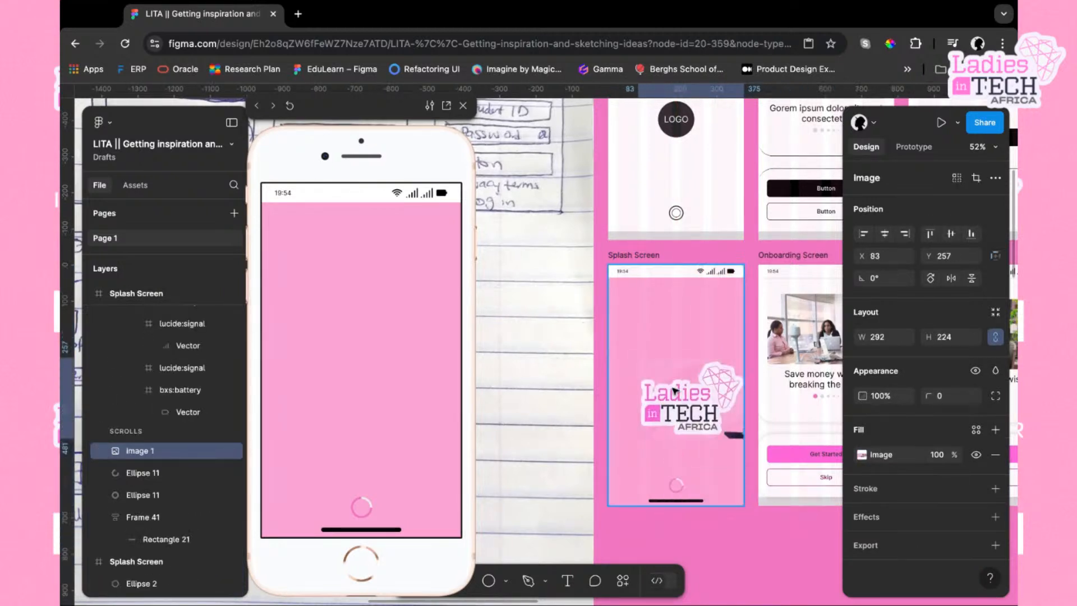
left_click_drag(673, 380, 674, 382)
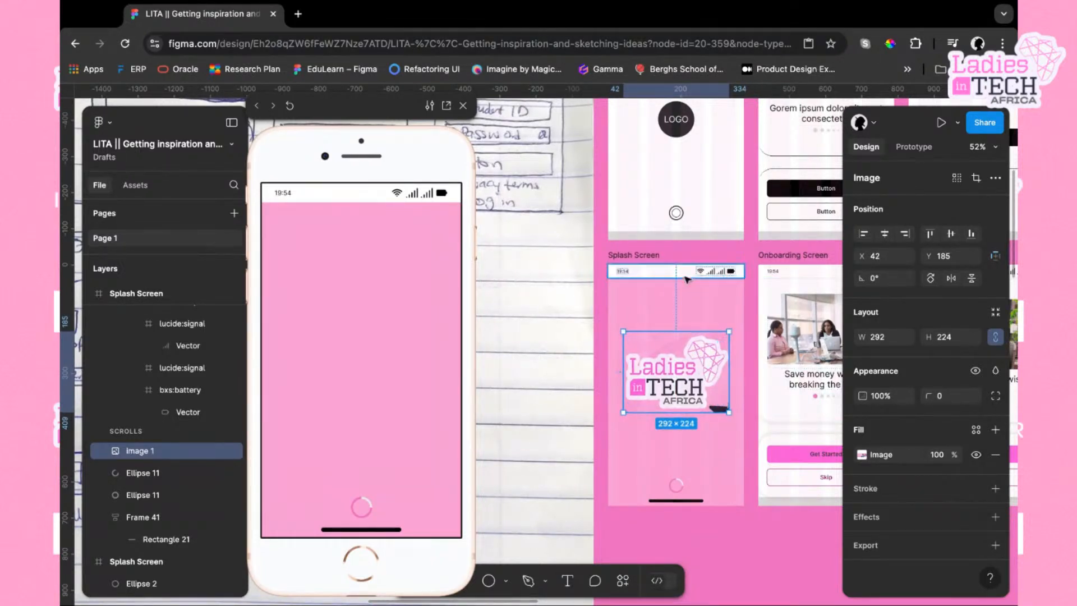
Move the logo image back into the splash screen frame and center it vertically
left_click(648, 258)
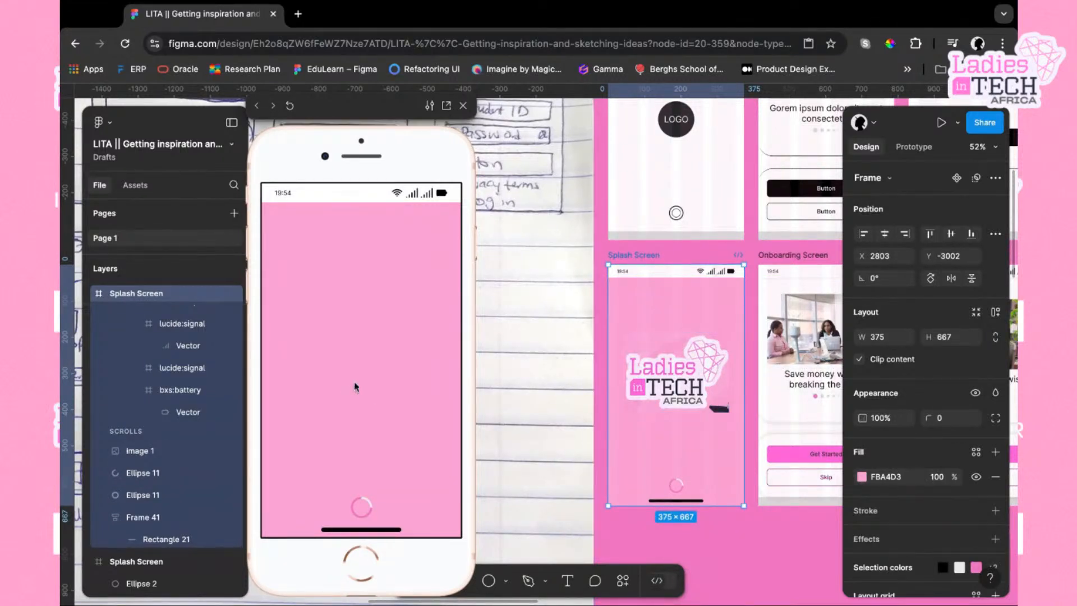
left_click(693, 375)
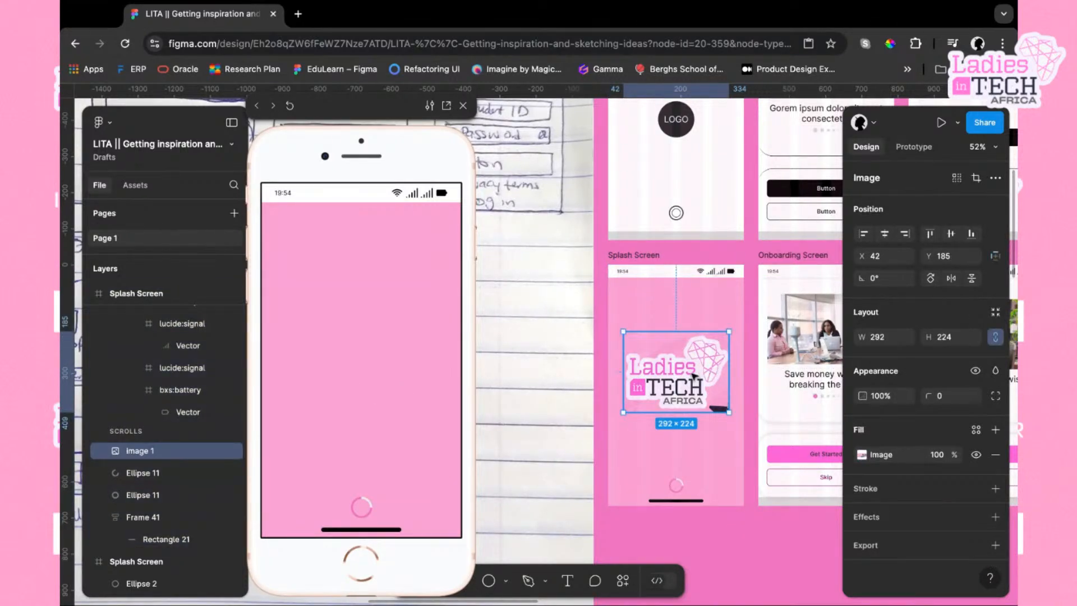
key("ctrl+x")
key("ctrl+v")
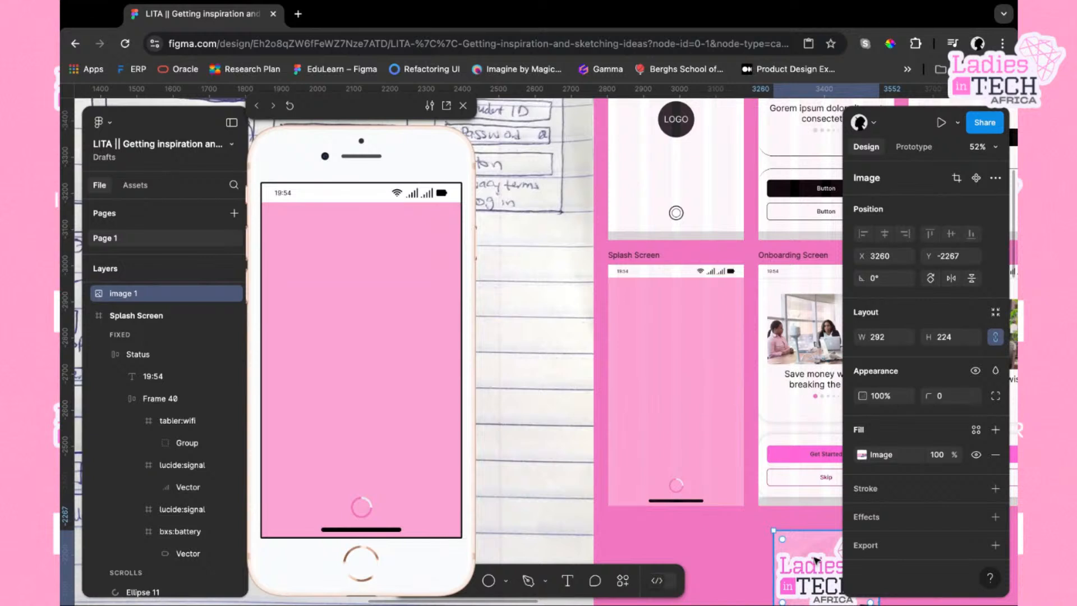
left_click_drag(816, 560, 690, 385)
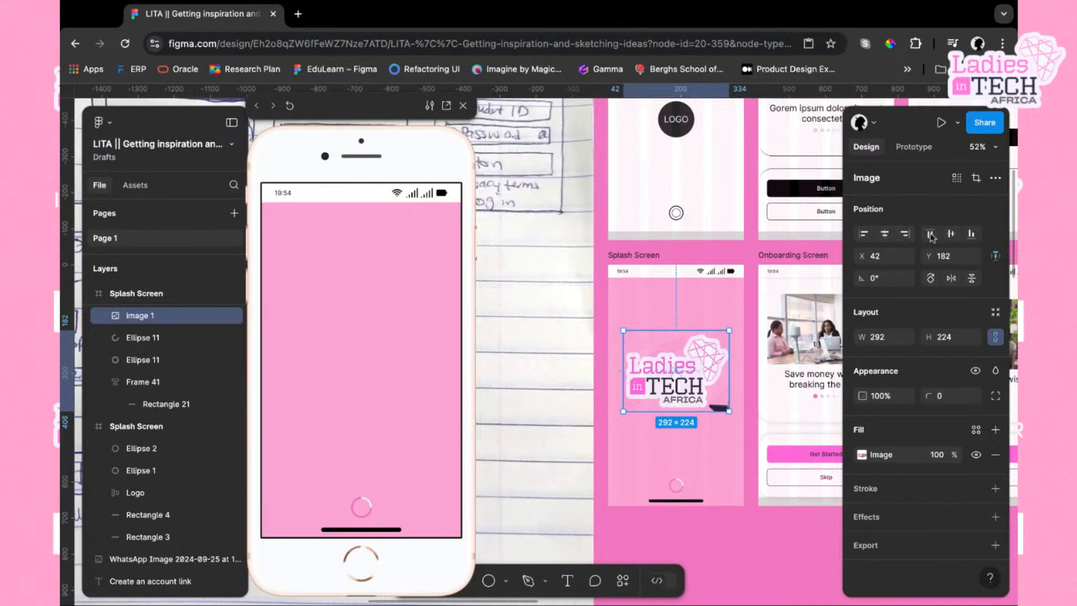
left_click(950, 234)
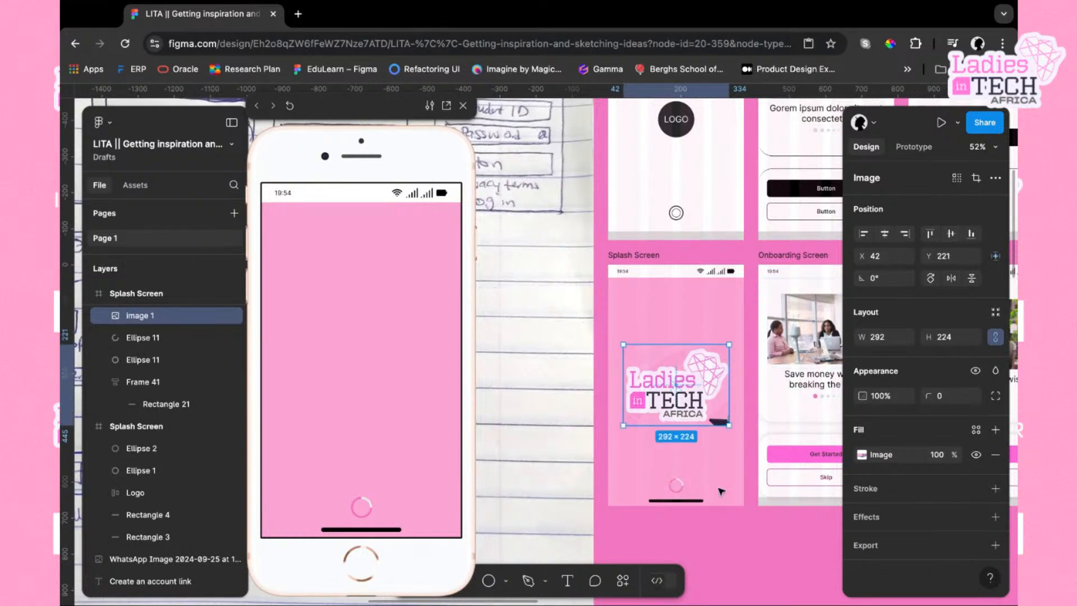
Preview the splash screen and the first onboarding screen alternately in the prototype viewer
scroll(721, 492, "right", 1)
scroll(721, 492, "up", 1)
scroll(721, 492, "right", 1)
scroll(721, 492, "up", 1)
left_click(743, 280)
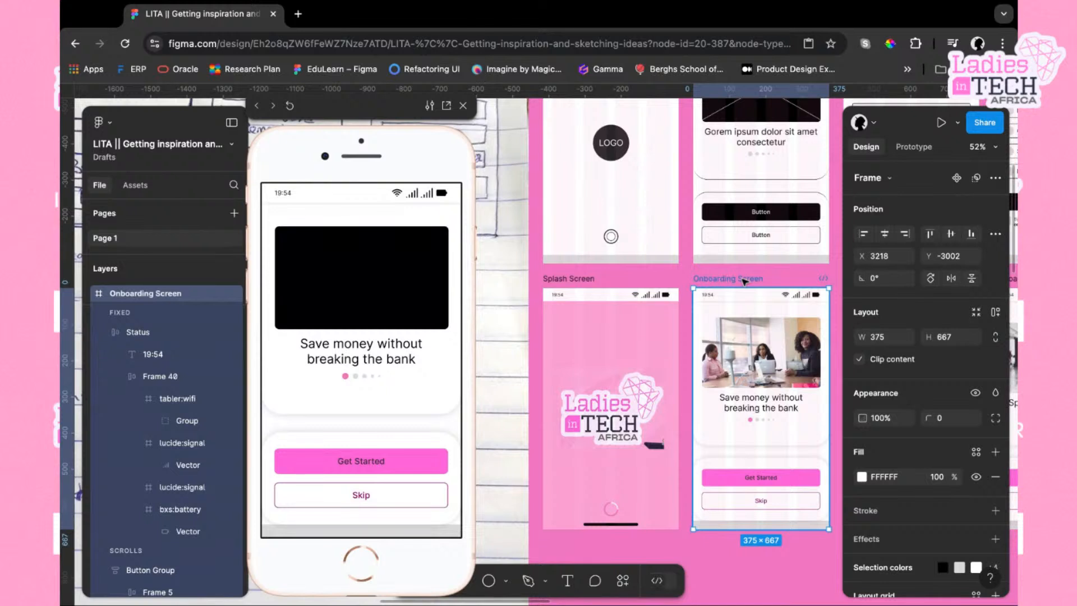
left_click(578, 279)
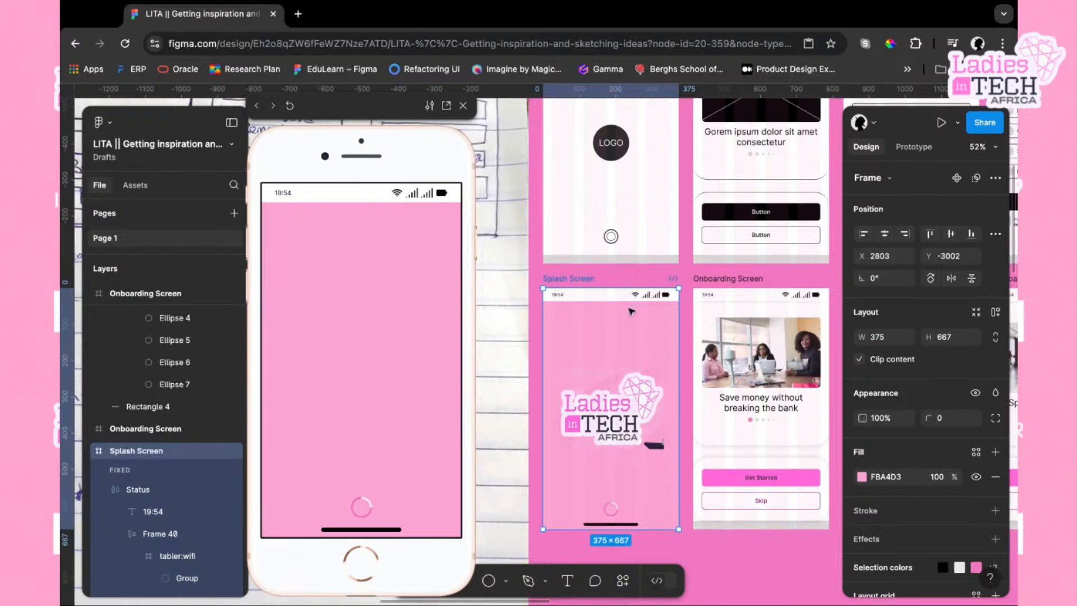
left_click(737, 279)
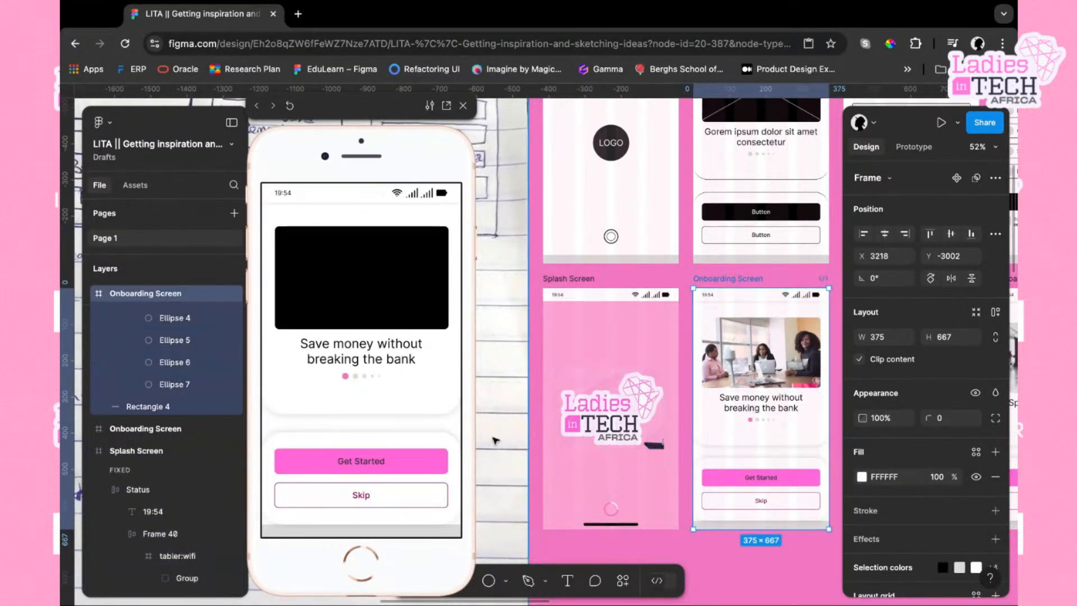
scroll(589, 421, "right", 4)
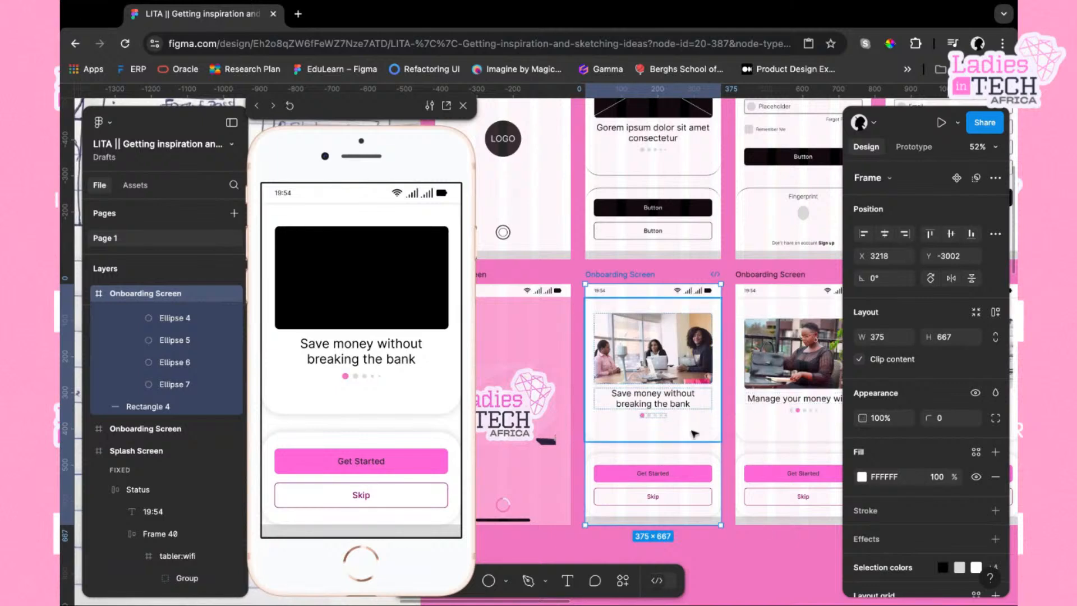
scroll(703, 383, "left", 2)
scroll(701, 383, "left", 2)
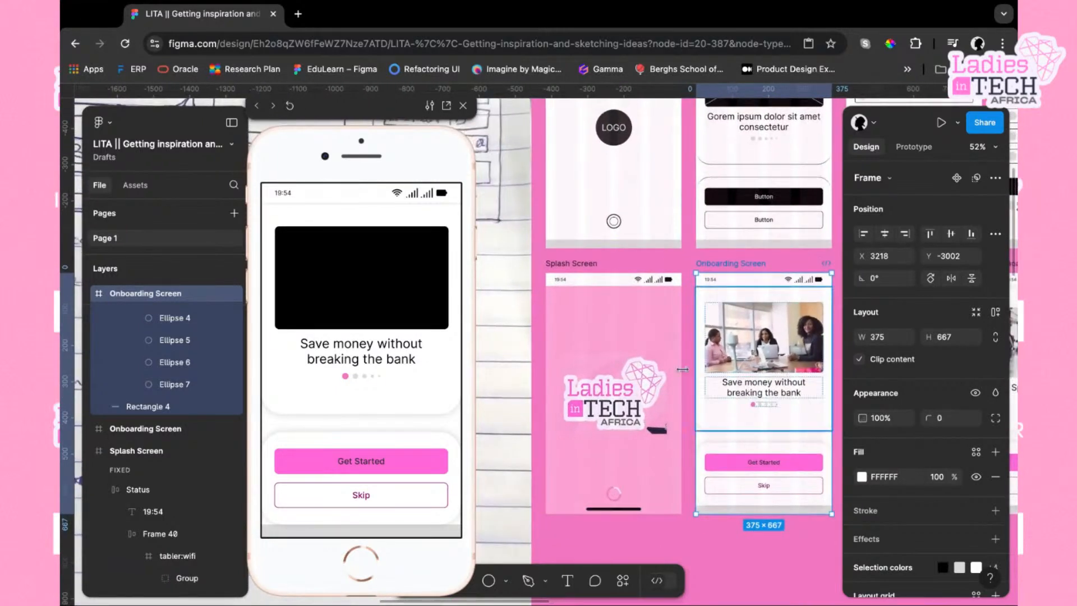
left_click(589, 265)
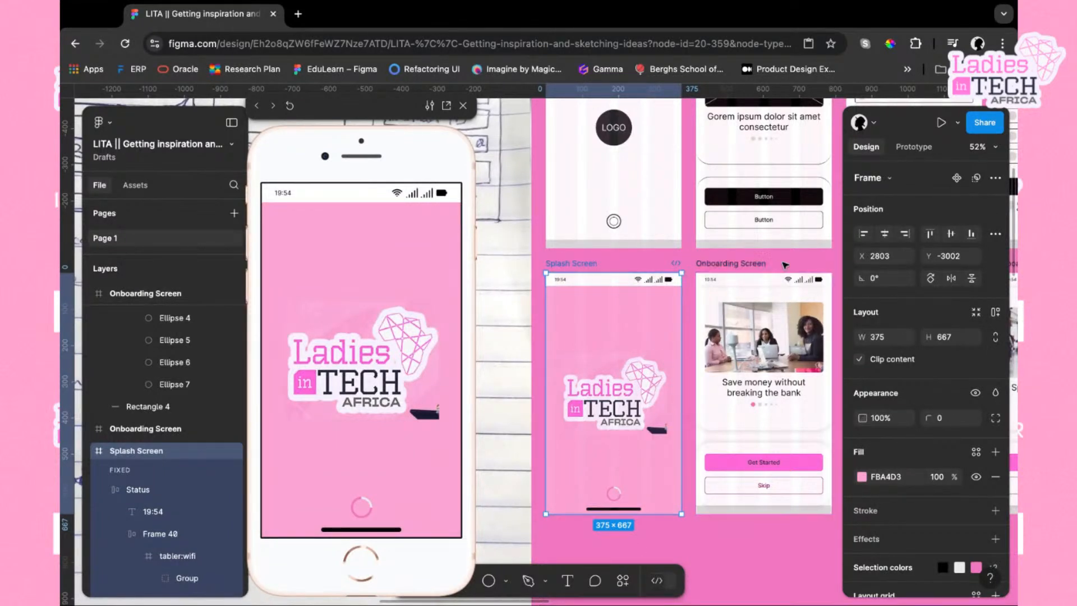
left_click(749, 266)
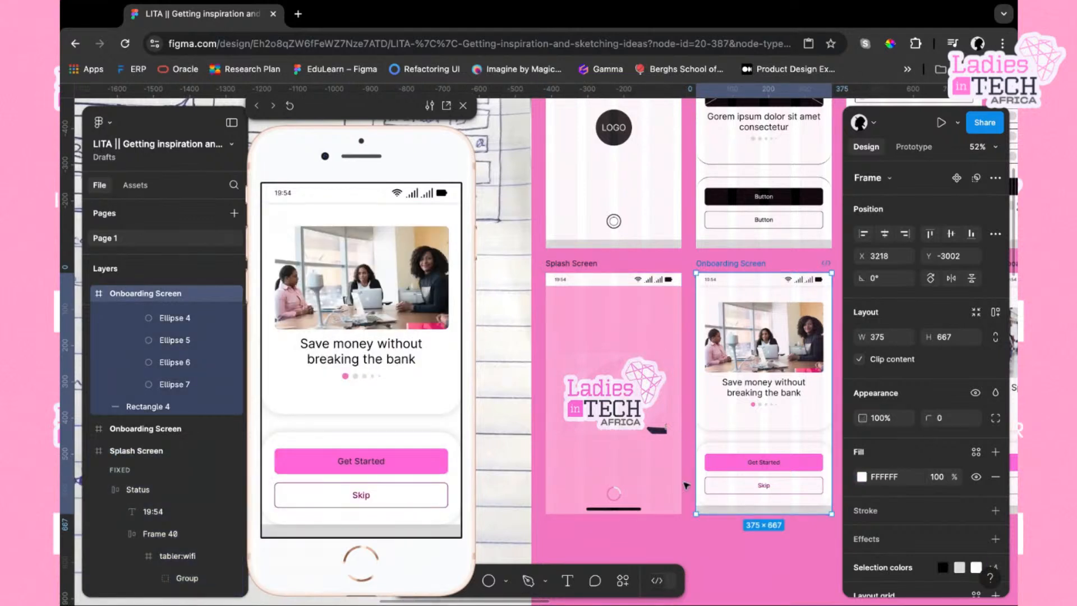
scroll(651, 478, "right", 3)
scroll(650, 478, "down", 1)
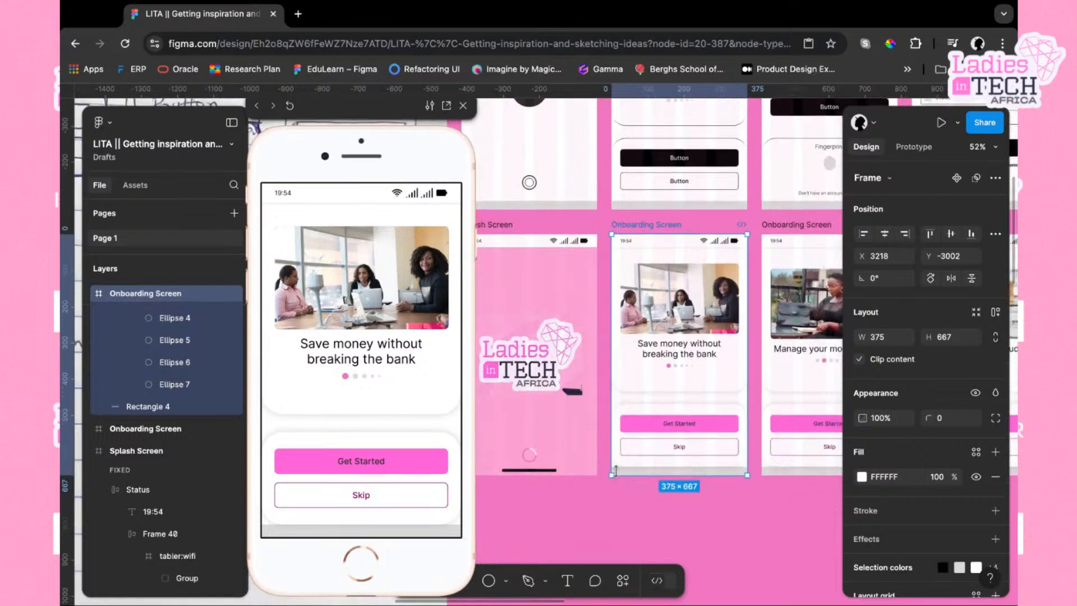
Replace the first onboarding screen's gray bottom rectangle with the splash screen's home indicator bar
left_click(573, 470)
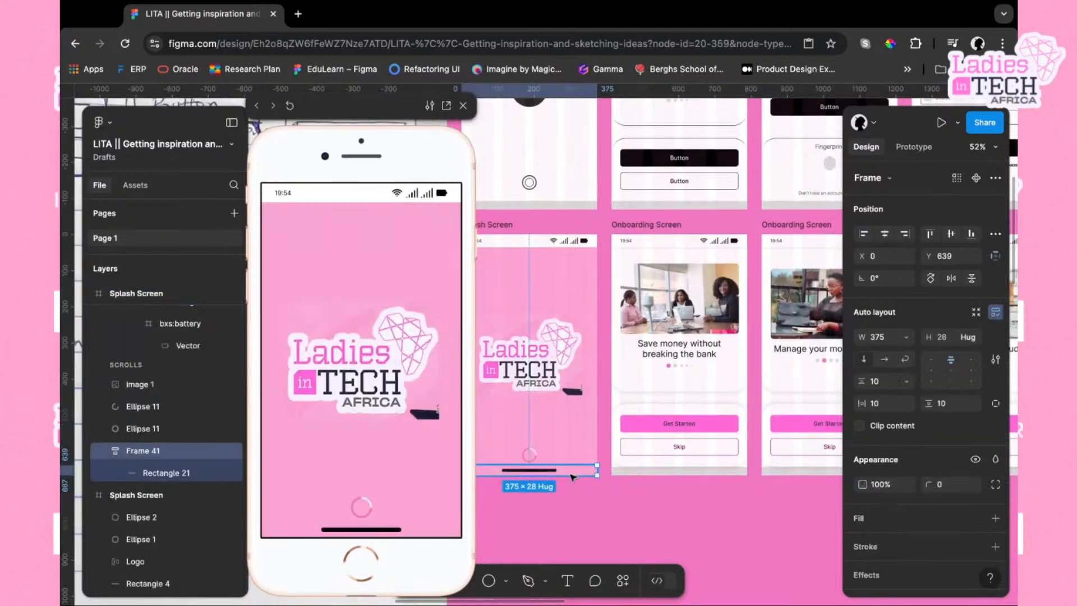
left_click(642, 473)
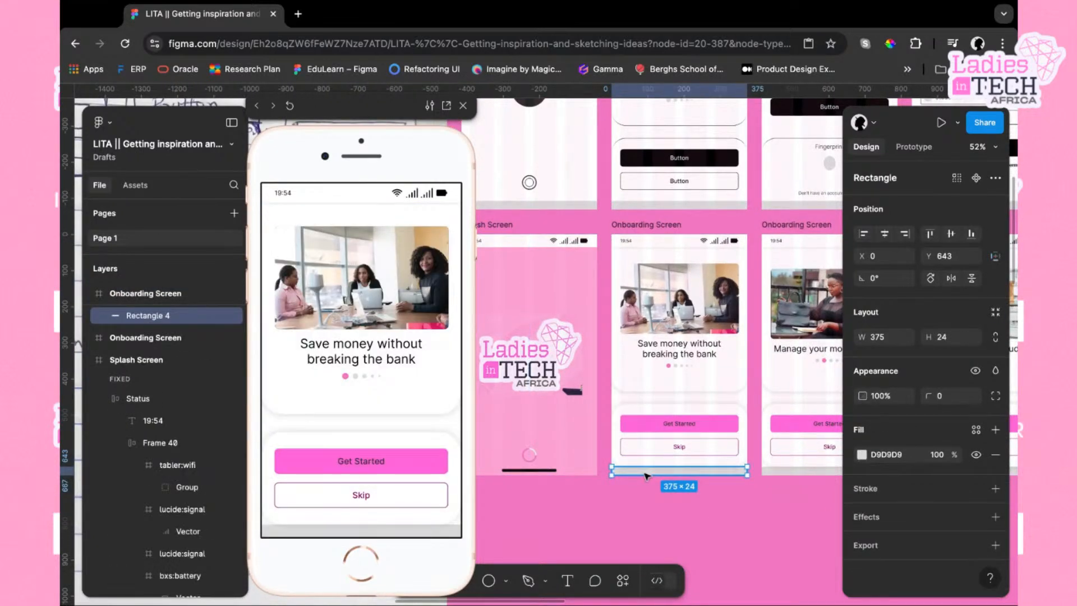
left_click(647, 475)
Try replacing the second onboarding screen's button group with the home indicator, then undo it
left_click(799, 473)
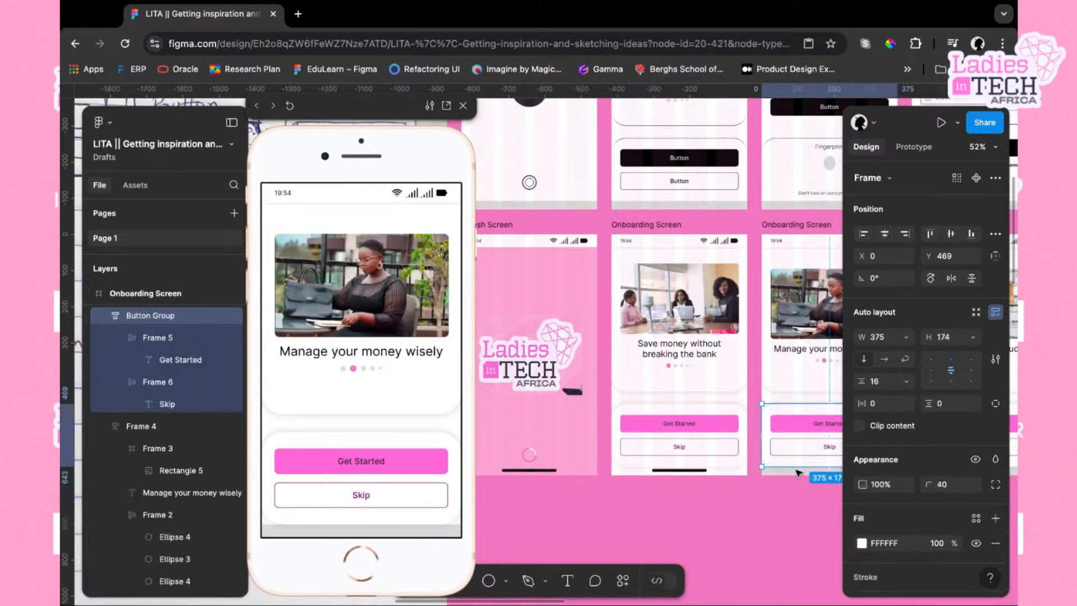
key("shift+super+r")
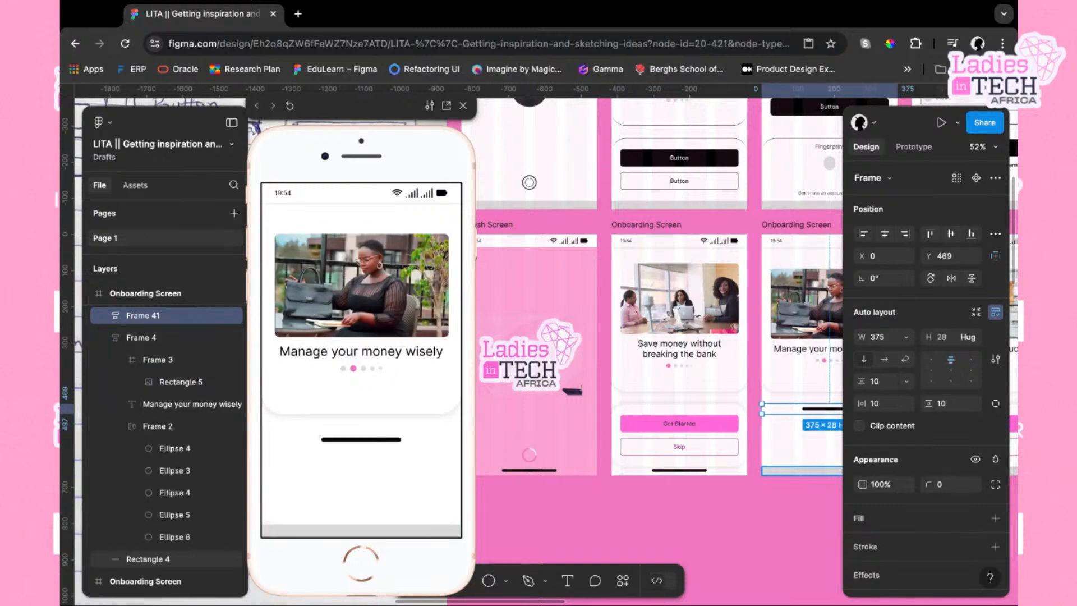
scroll(799, 474, "right", 2)
scroll(617, 463, "right", 2)
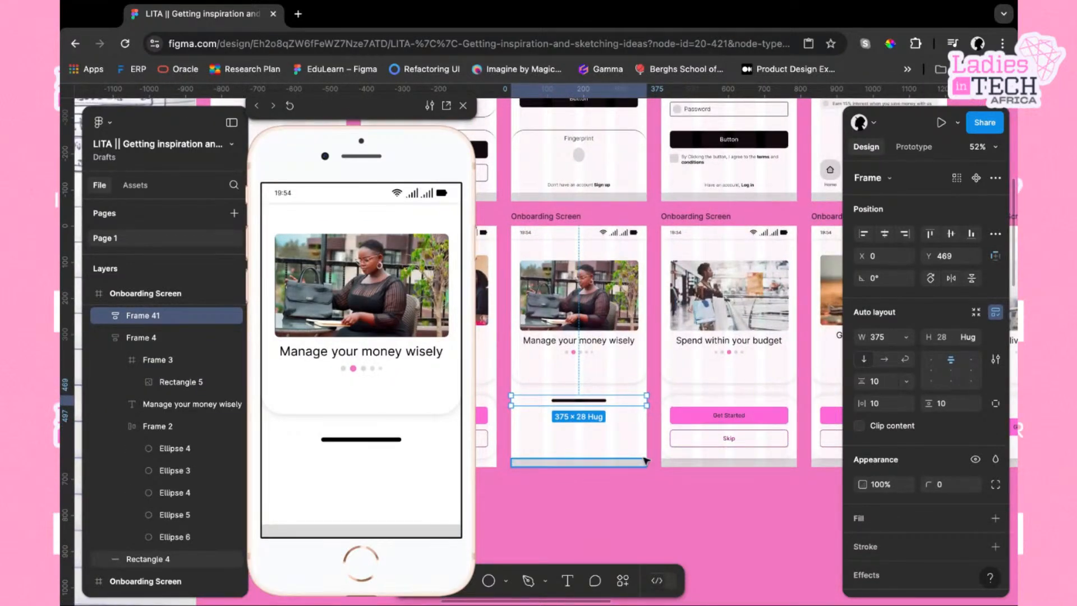
key("super+z")
Replace the gray bottom rectangles of the second and third onboarding screens with the home indicator bar
left_click(623, 467)
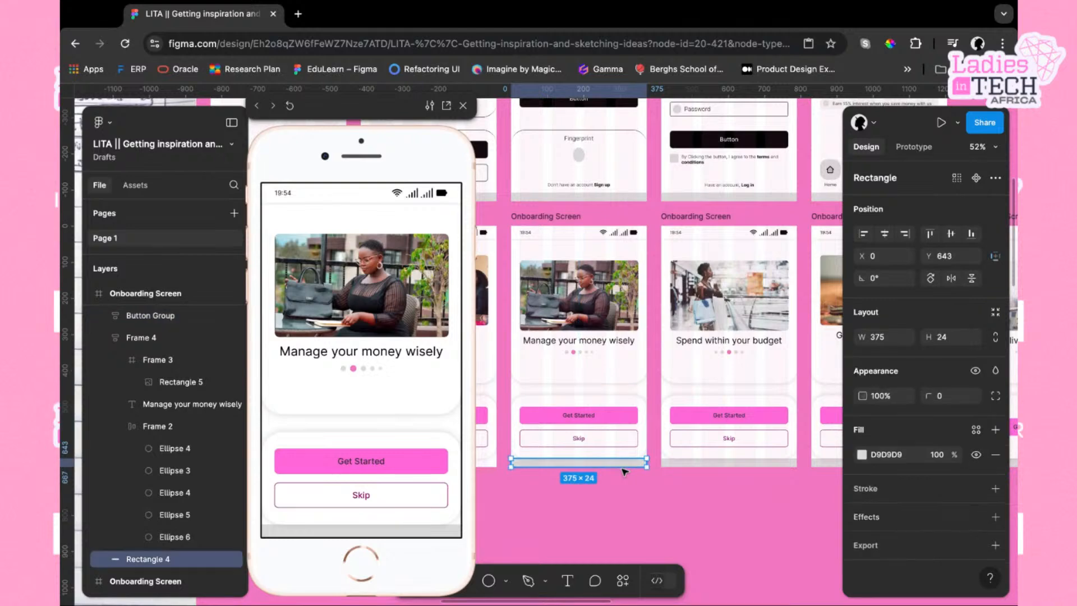
left_click(689, 469)
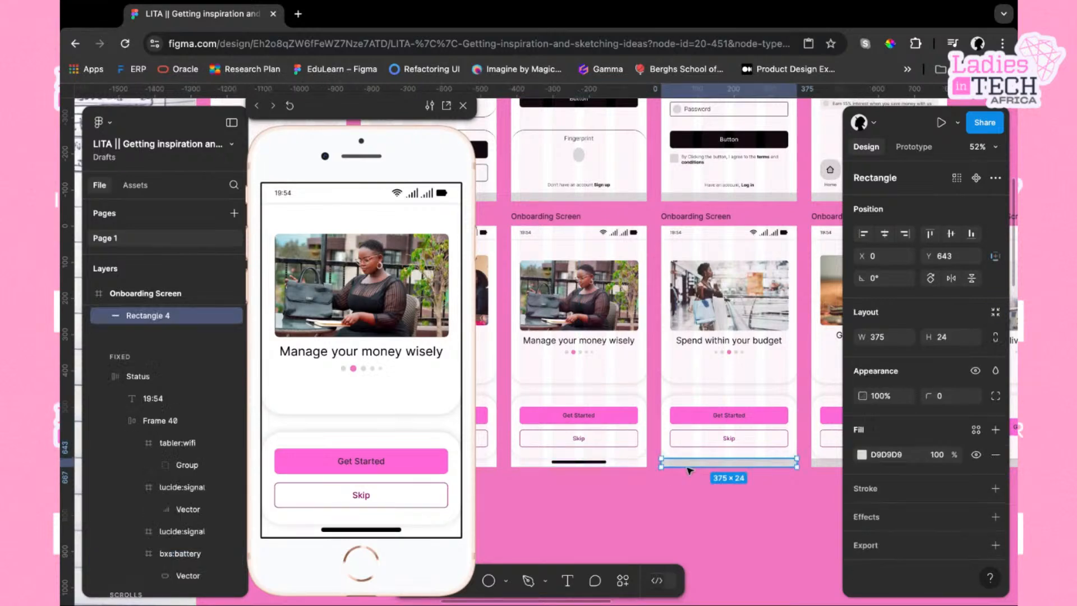
key("shift+a")
Replace the gray bottom rectangles of the fourth and fifth onboarding screens with the home indicator bar
scroll(730, 460, "right", 3)
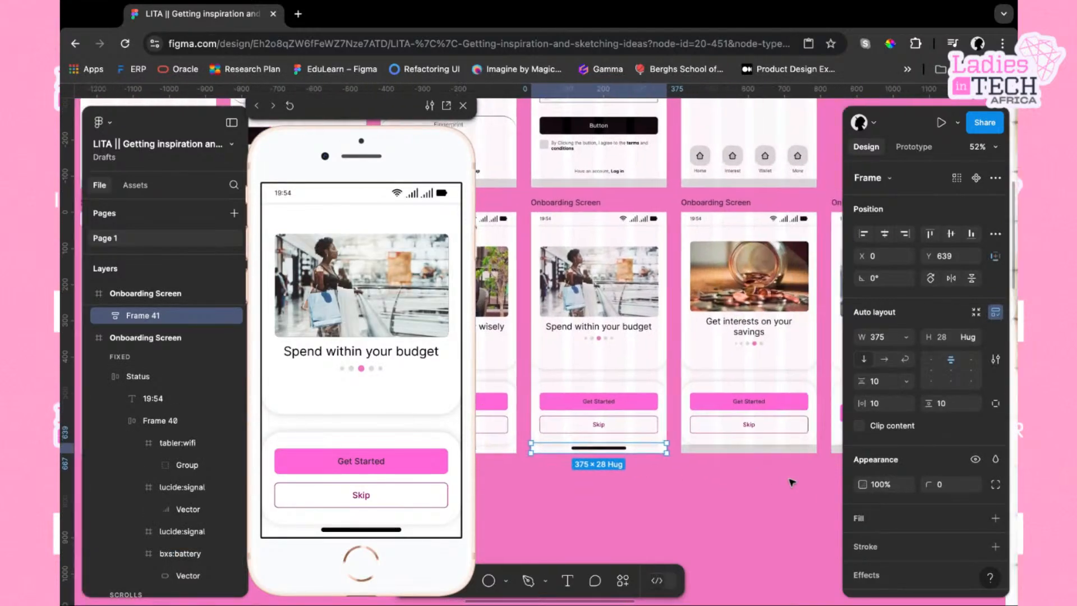
left_click(756, 448)
key("shift+a")
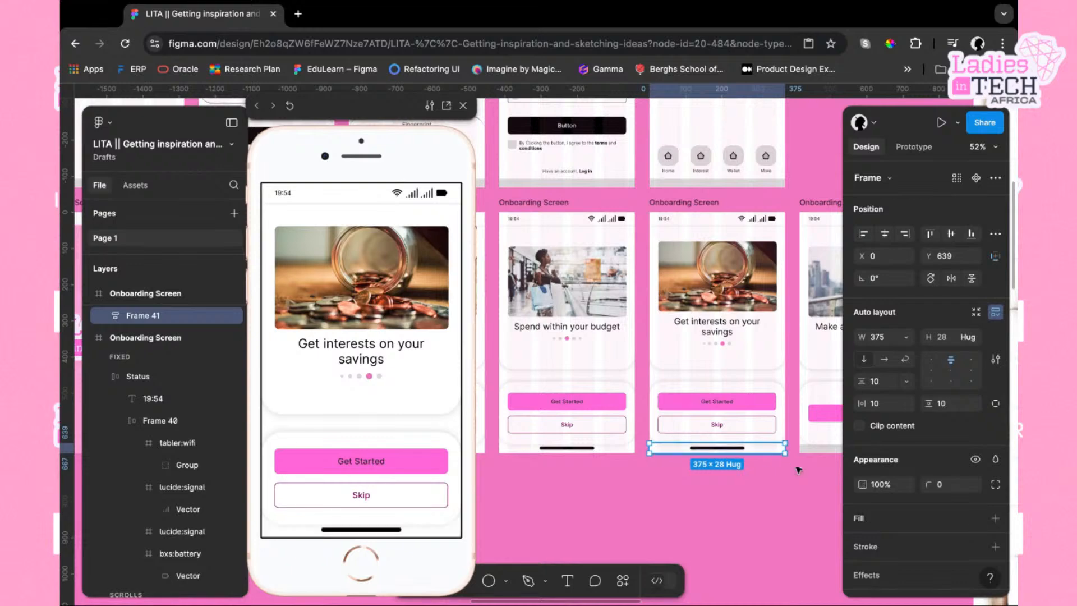
scroll(803, 472, "right", 2)
scroll(803, 473, "right", 1)
left_click(754, 438)
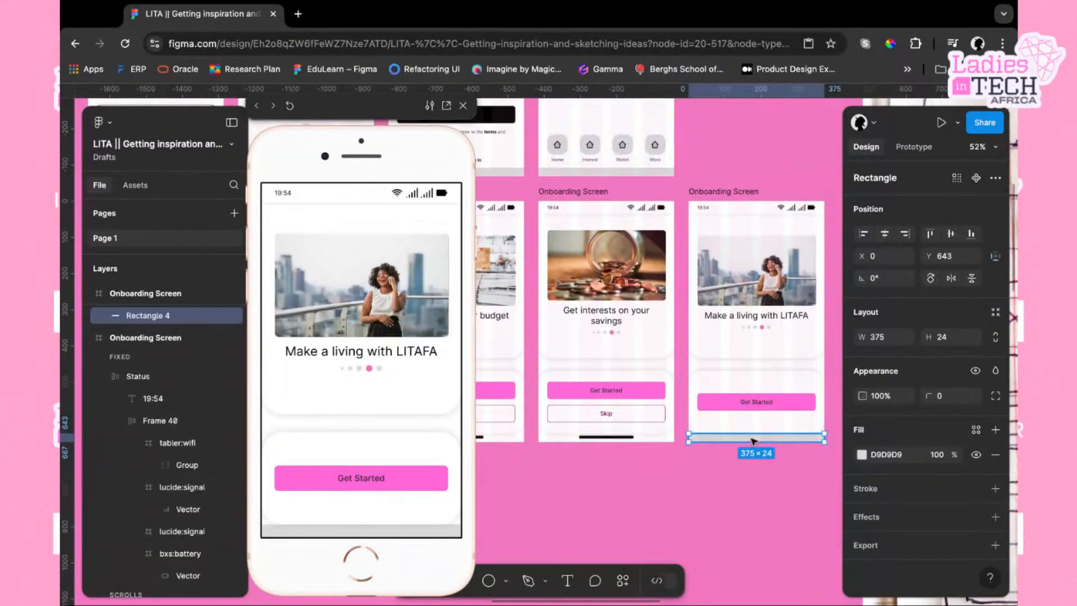
key("shift+a")
left_click(745, 487)
Preview each onboarding screen in turn in the prototype viewer
scroll(745, 485, "right", 10)
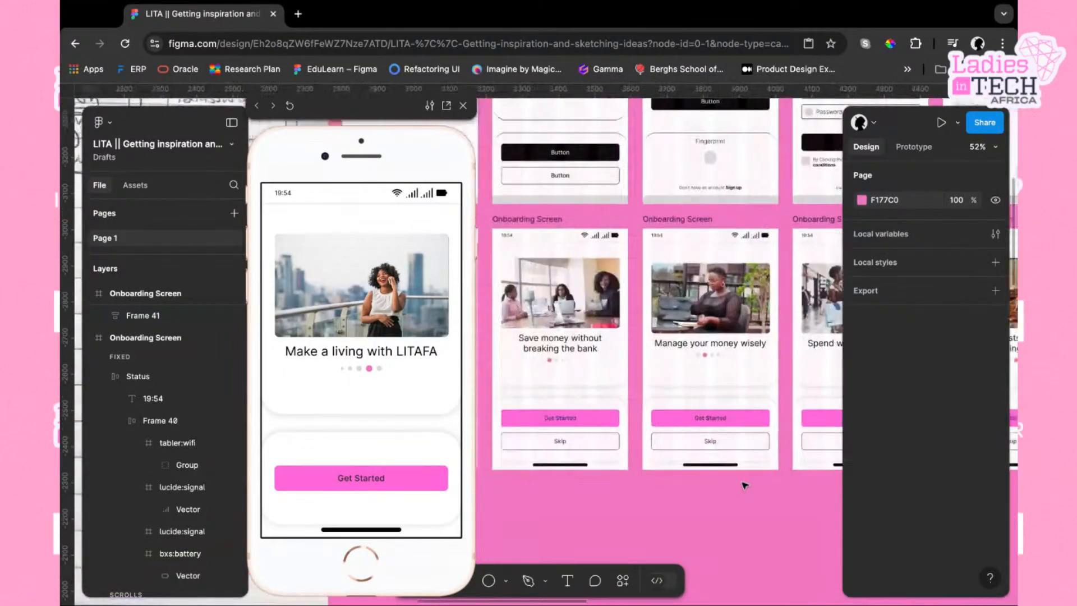
scroll(745, 486, "left", 2)
left_click(699, 287)
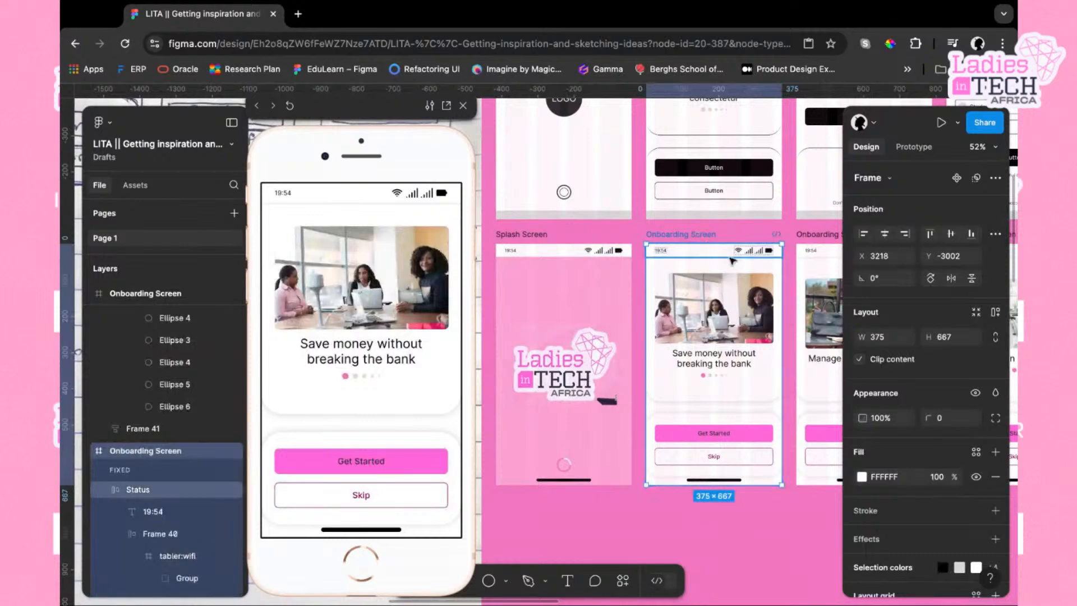
scroll(698, 287, "right", 5)
scroll(698, 287, "down", 1)
left_click(670, 203)
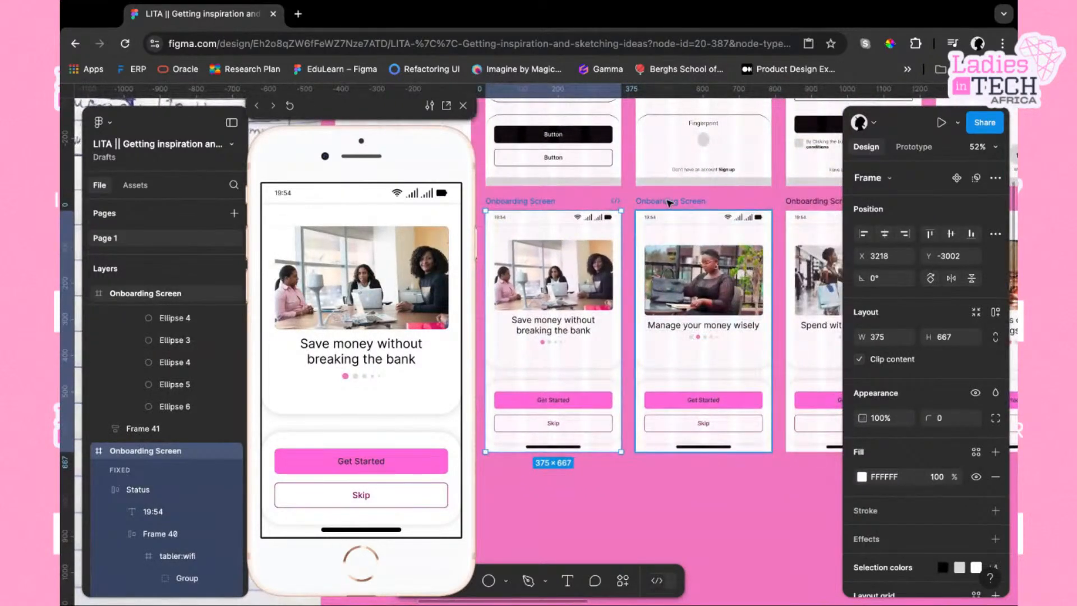
left_click(808, 208)
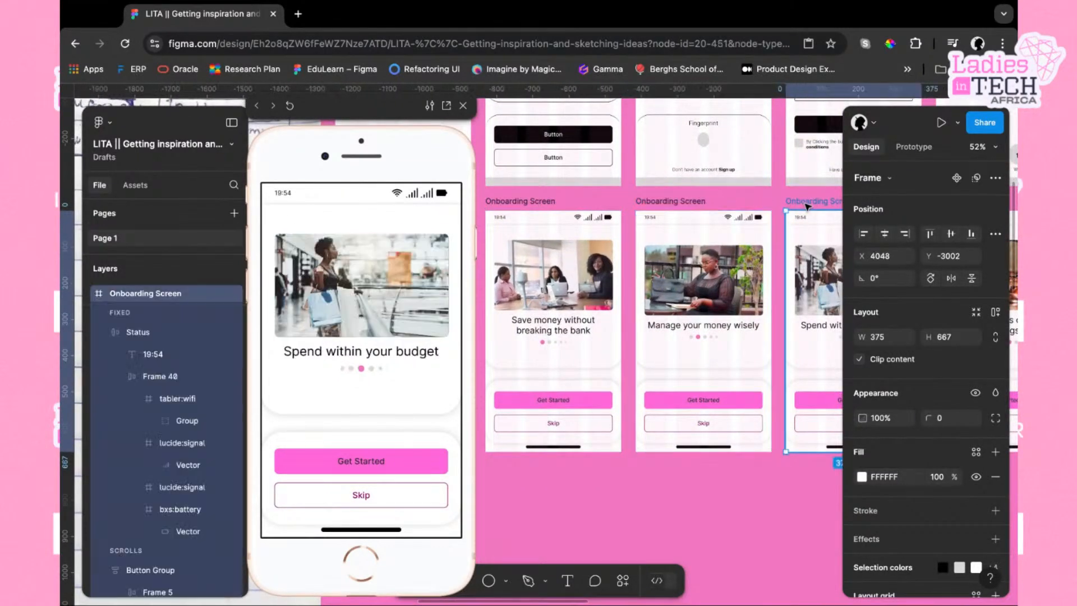
scroll(808, 207, "right", 3)
scroll(808, 207, "right", 2)
left_click(771, 204)
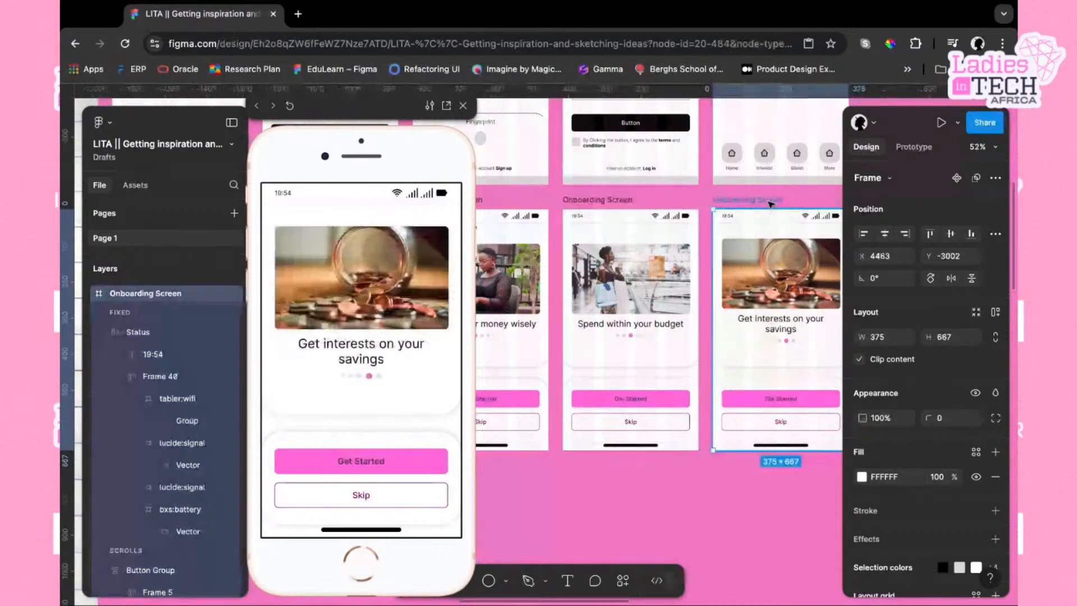
scroll(757, 210, "right", 4)
left_click(739, 216)
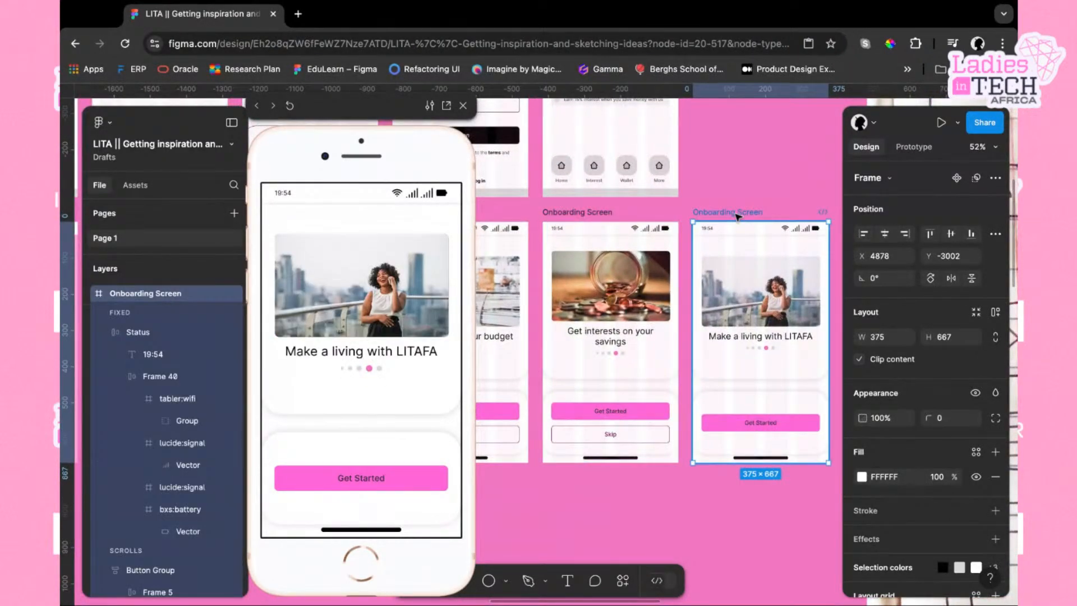
Add a prototype connection from the Splash Screen frame to the adjacent Onboarding Screen
scroll(691, 329, "down", 5)
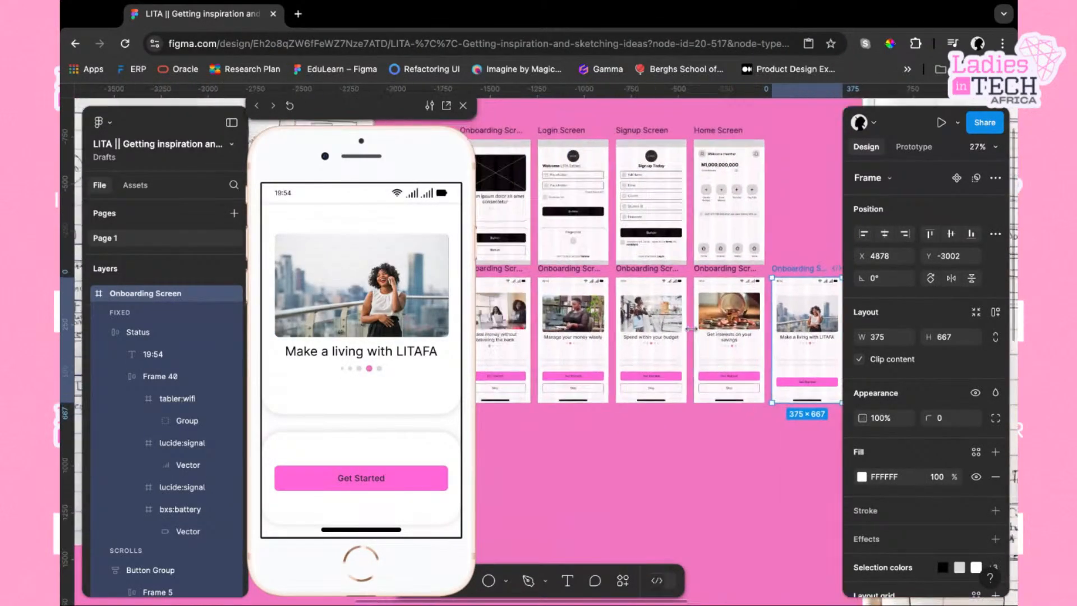
scroll(692, 329, "left", 5)
scroll(697, 341, "up", 2)
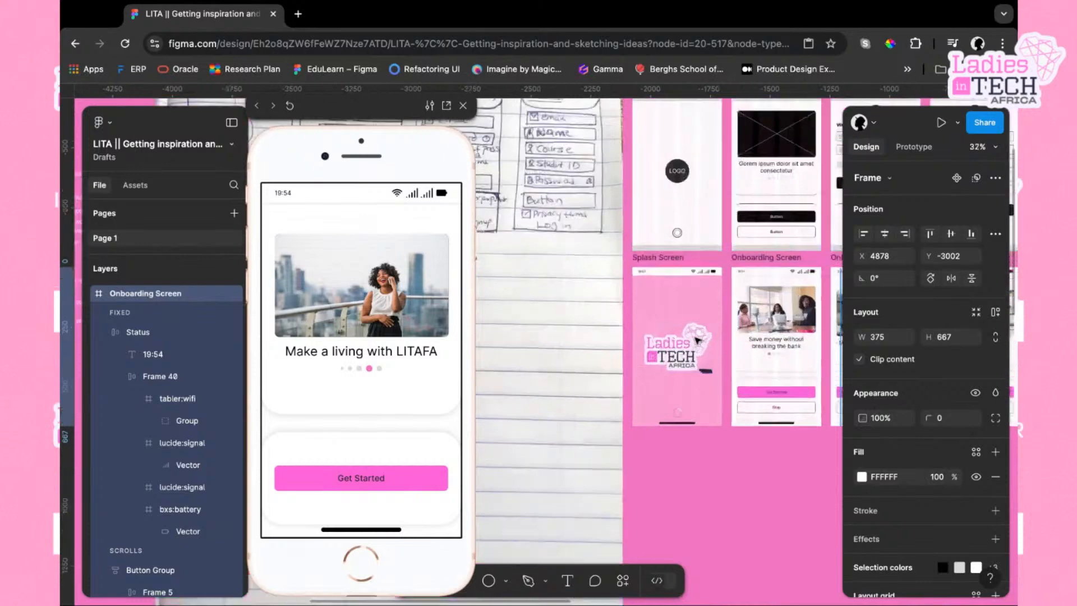
scroll(698, 340, "up", 3)
scroll(697, 340, "right", 2)
scroll(738, 310, "right", 2)
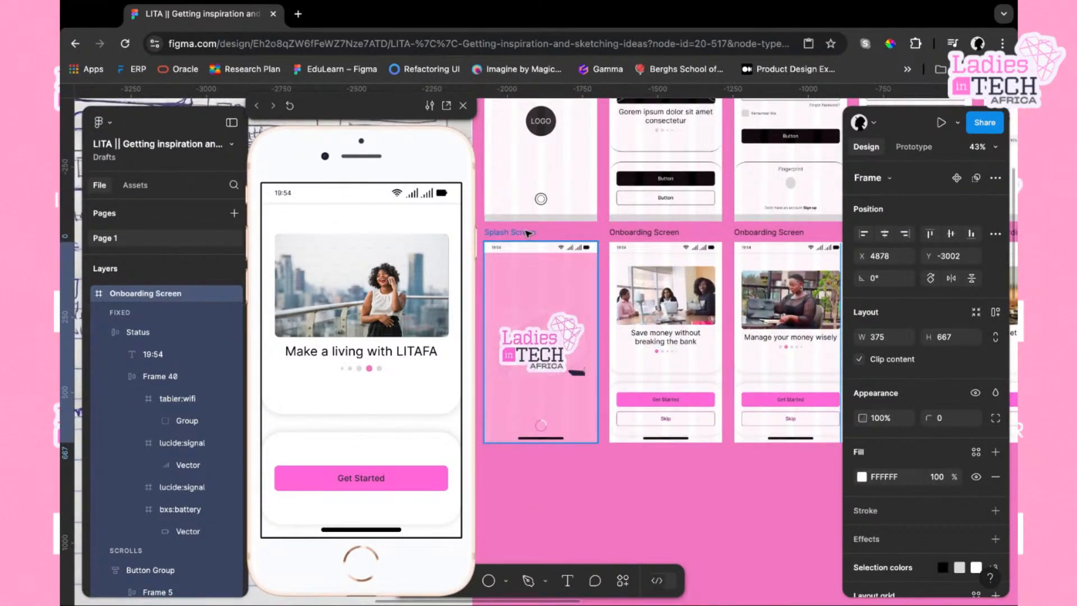
scroll(528, 232, "up", 4)
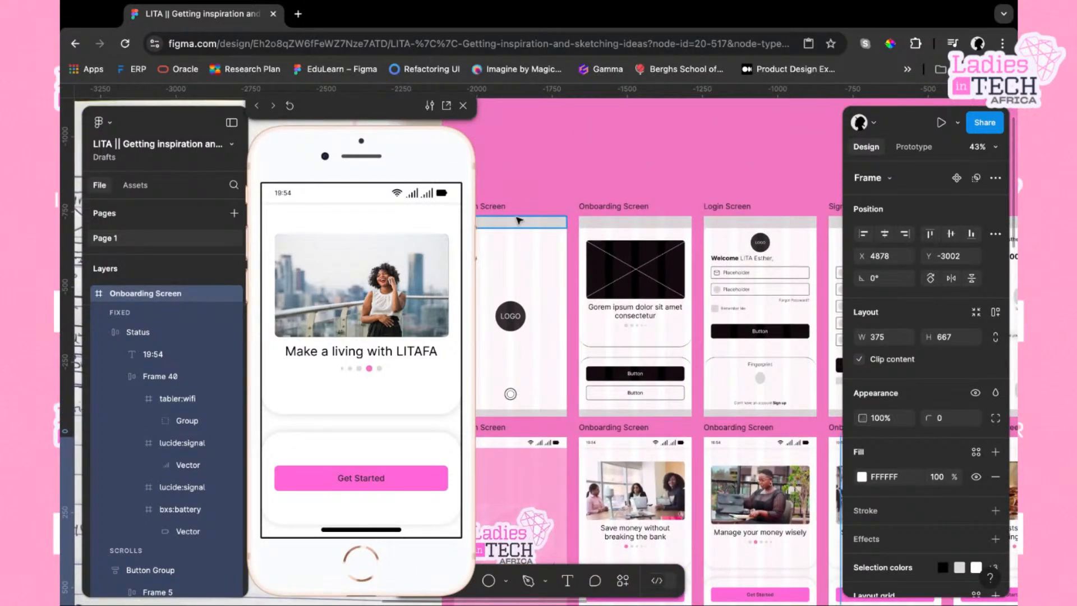
scroll(656, 348, "down", 3)
scroll(656, 348, "left", 1)
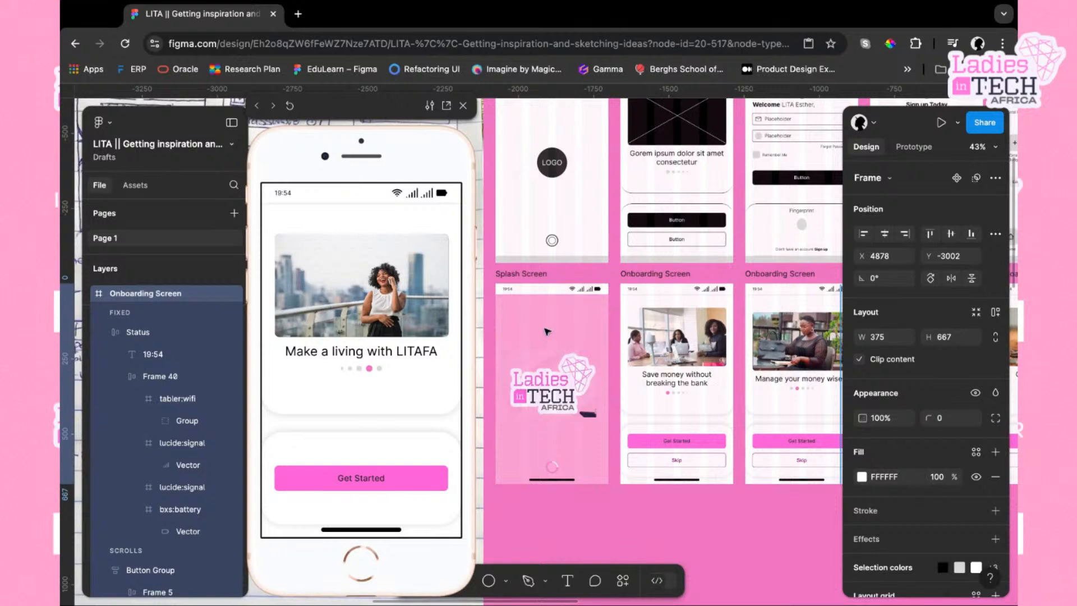
left_click(536, 285)
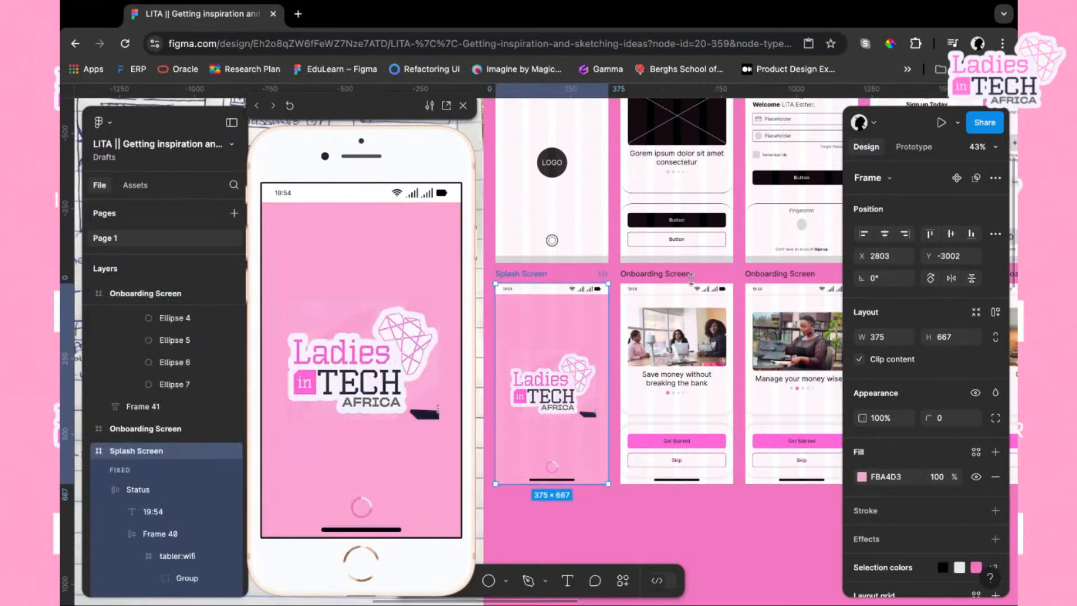
left_click(914, 147)
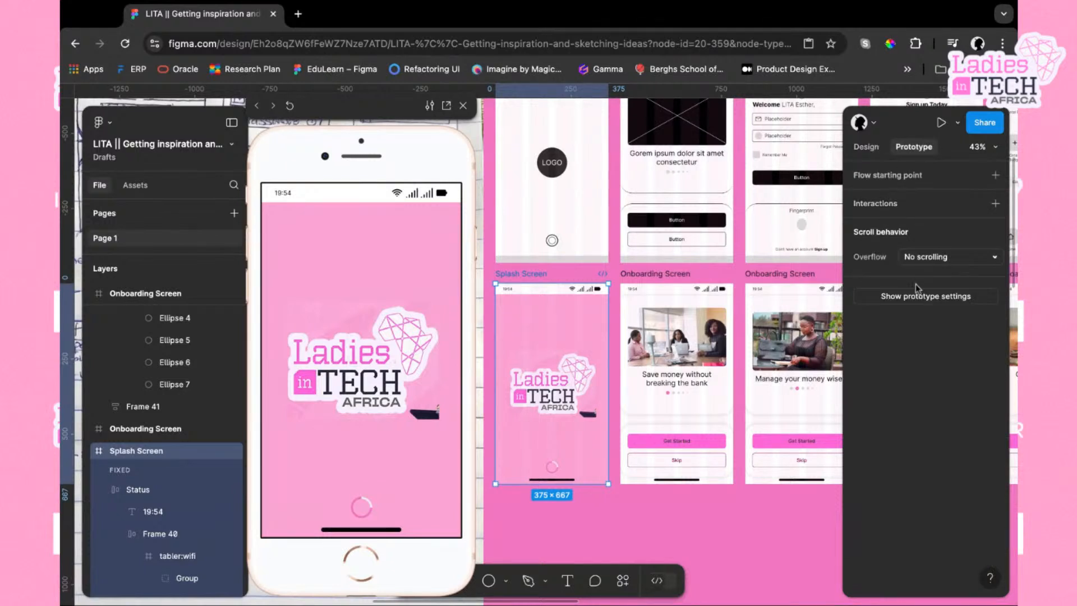
mouse_move(609, 389)
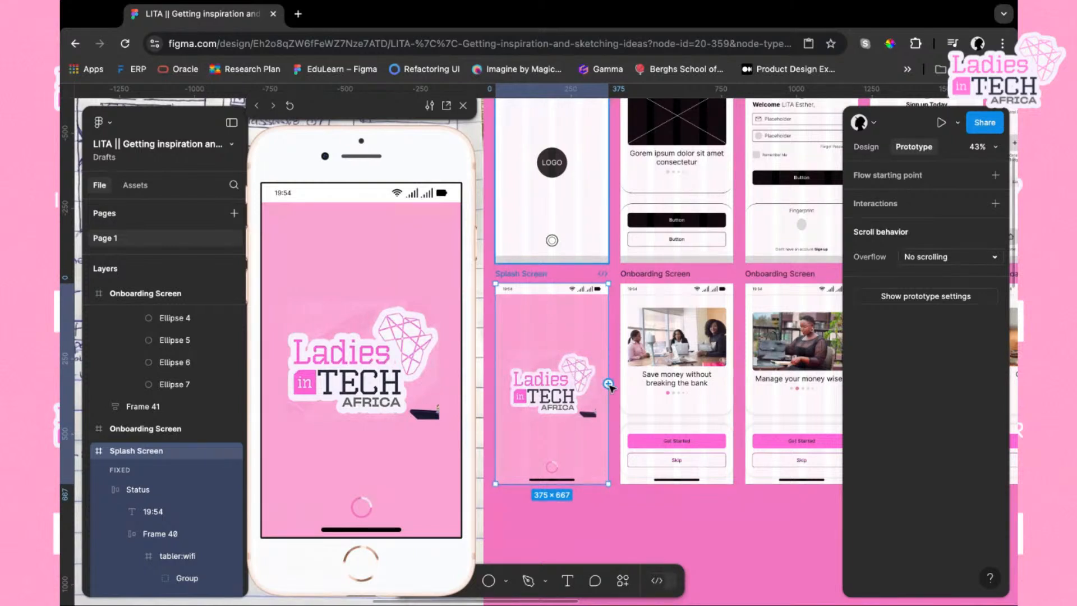
left_click(609, 385)
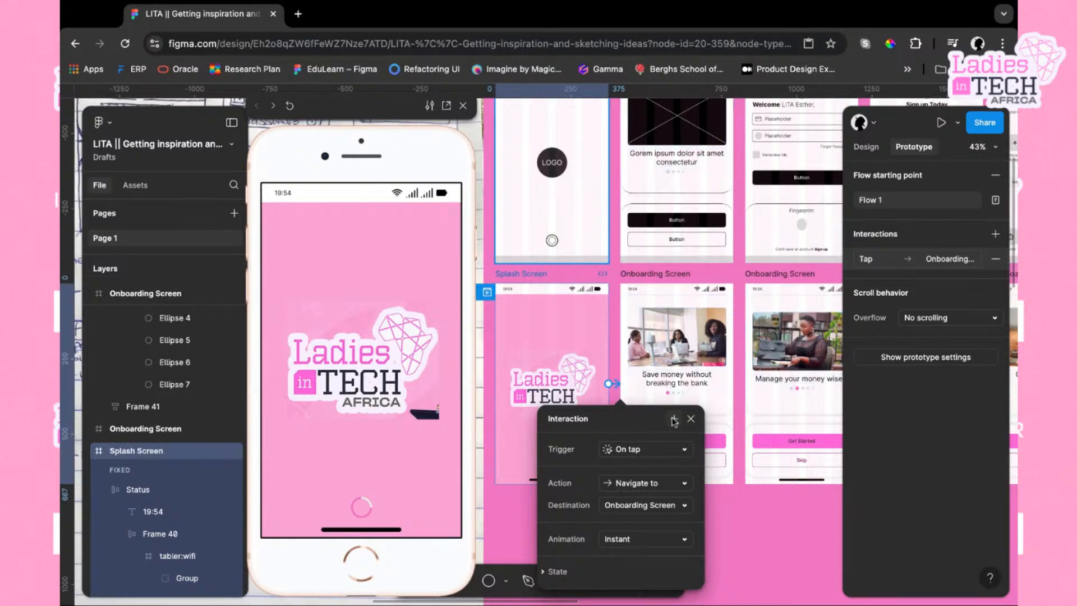
Open the trigger options of the splash screen's new interaction to change how it fires
scroll(616, 454, "down", 3)
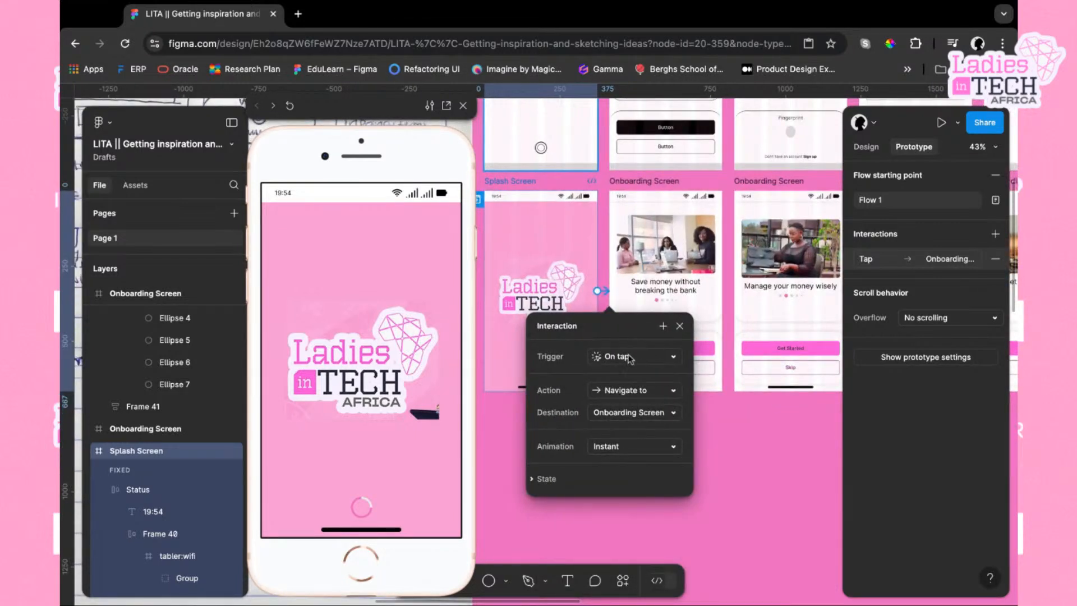
left_click(676, 359)
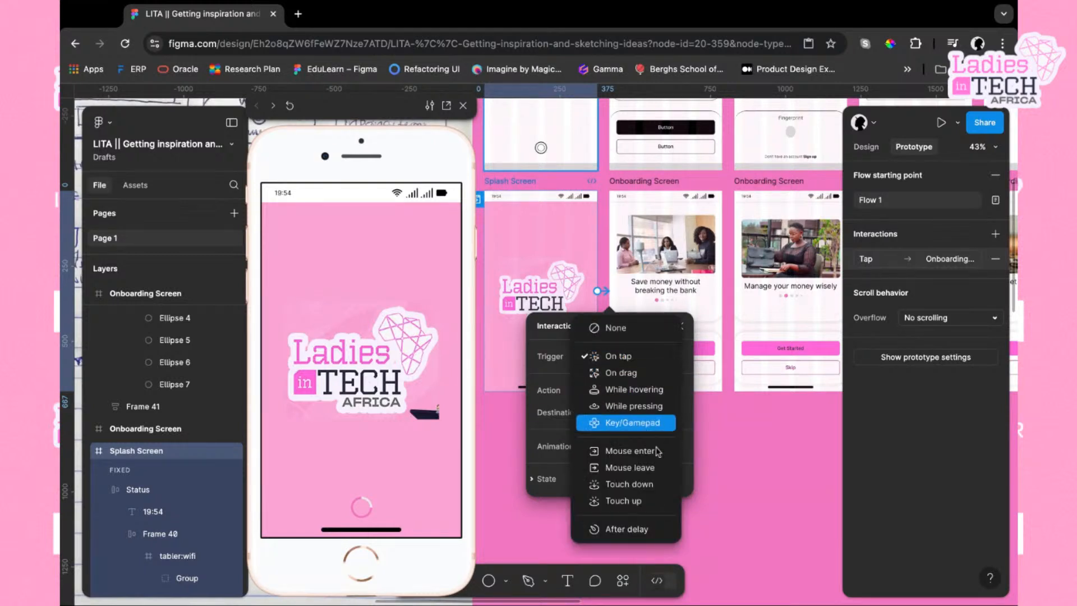
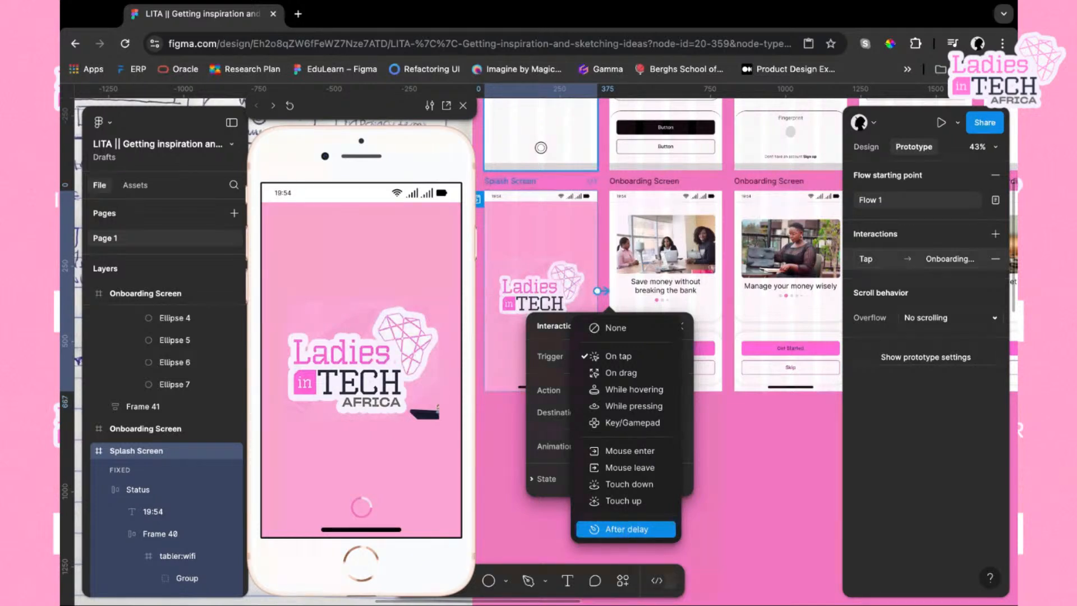
Set the splash screen interaction to fire after a 1800ms delay with a Move in animation
left_click(633, 533)
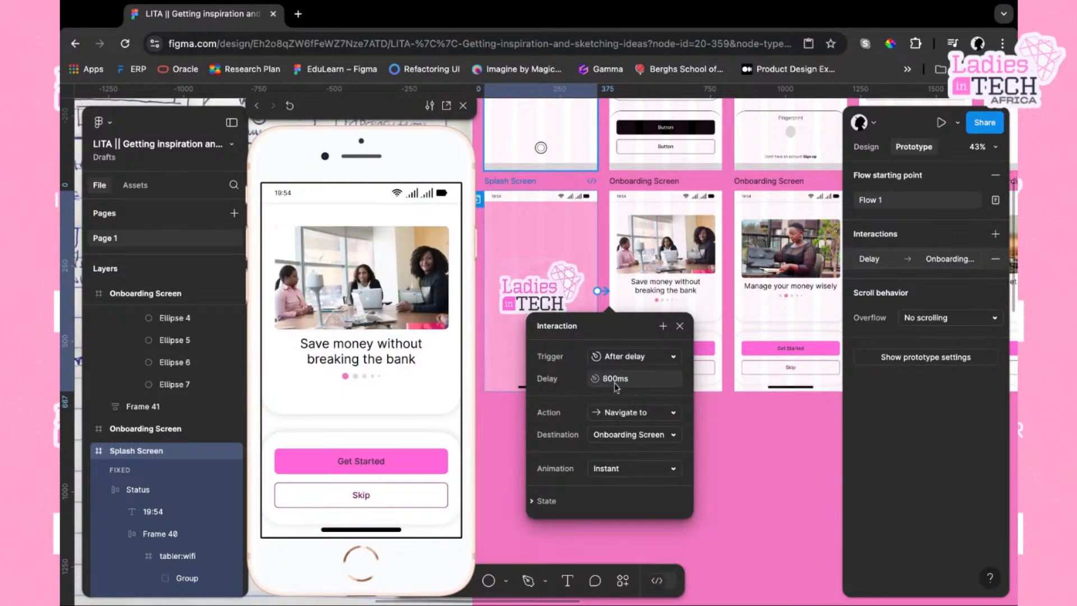
left_click(644, 383)
key("BackSpace")
key("Return")
left_click(676, 473)
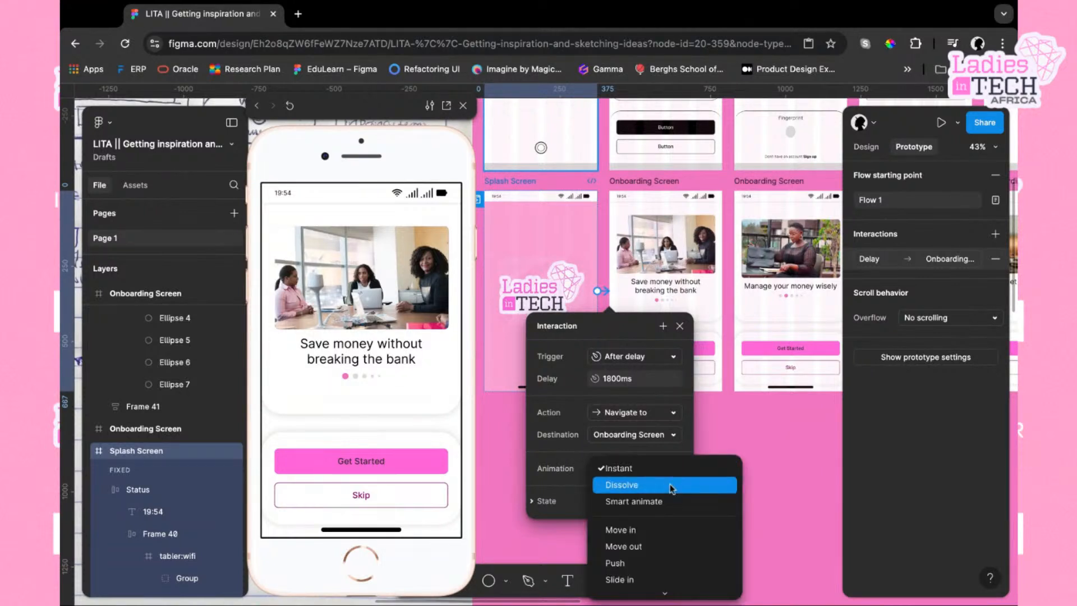
left_click(648, 532)
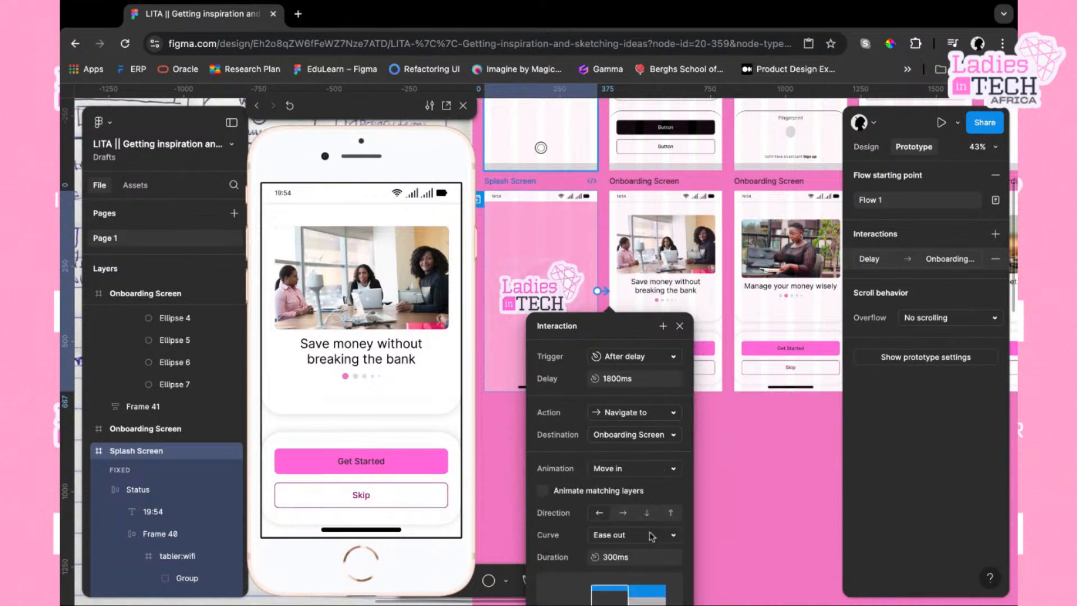
left_click(528, 187)
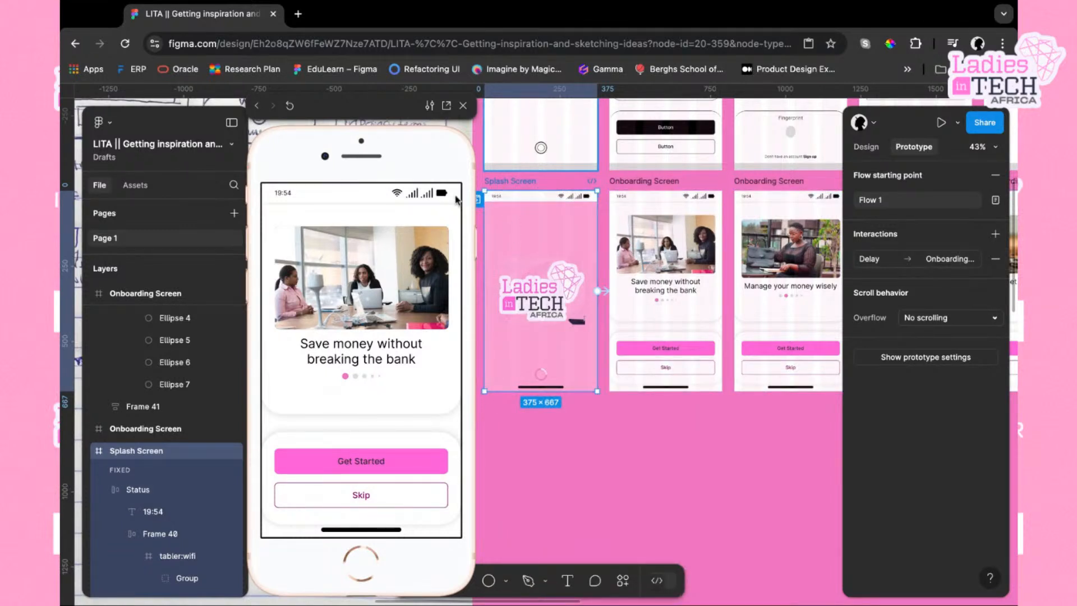
Set the splash transition duration to 800ms and replay the prototype preview
left_click(561, 438)
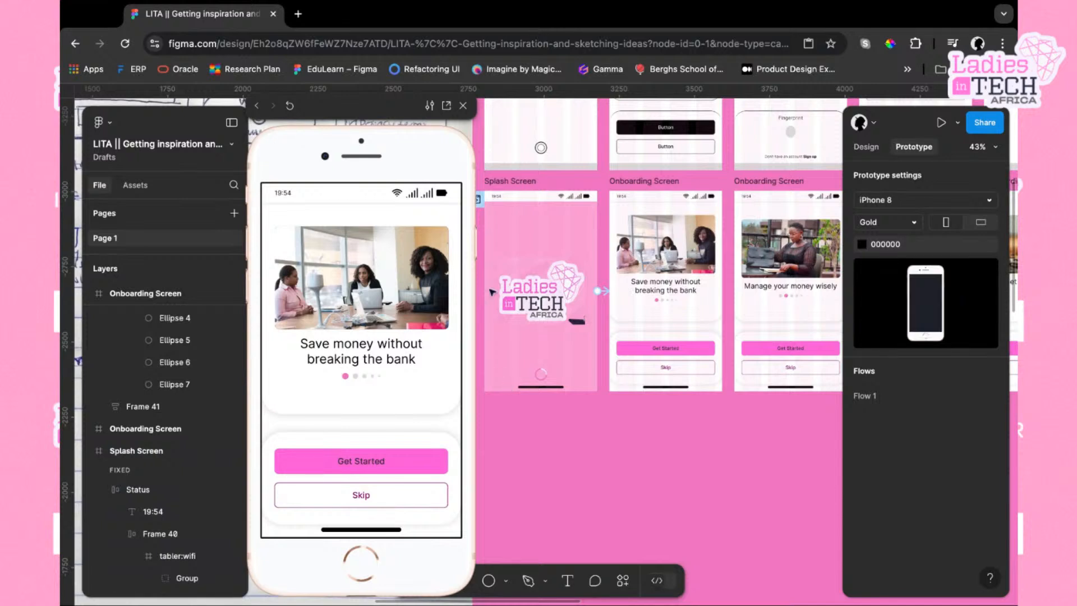
left_click(571, 182)
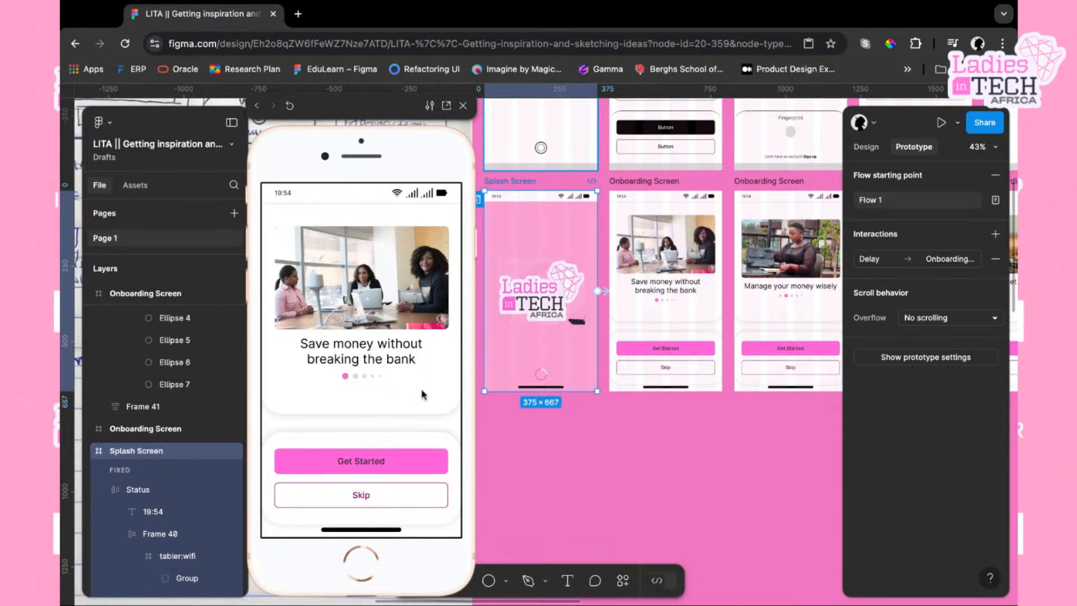
left_click(612, 294)
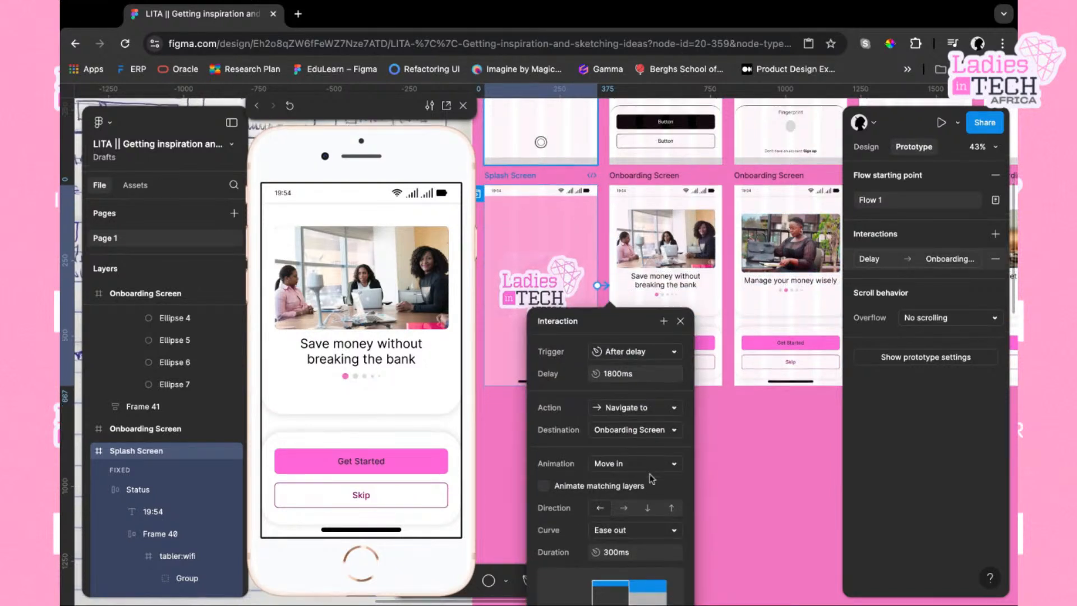
scroll(653, 500, "down", 2)
left_click(651, 477)
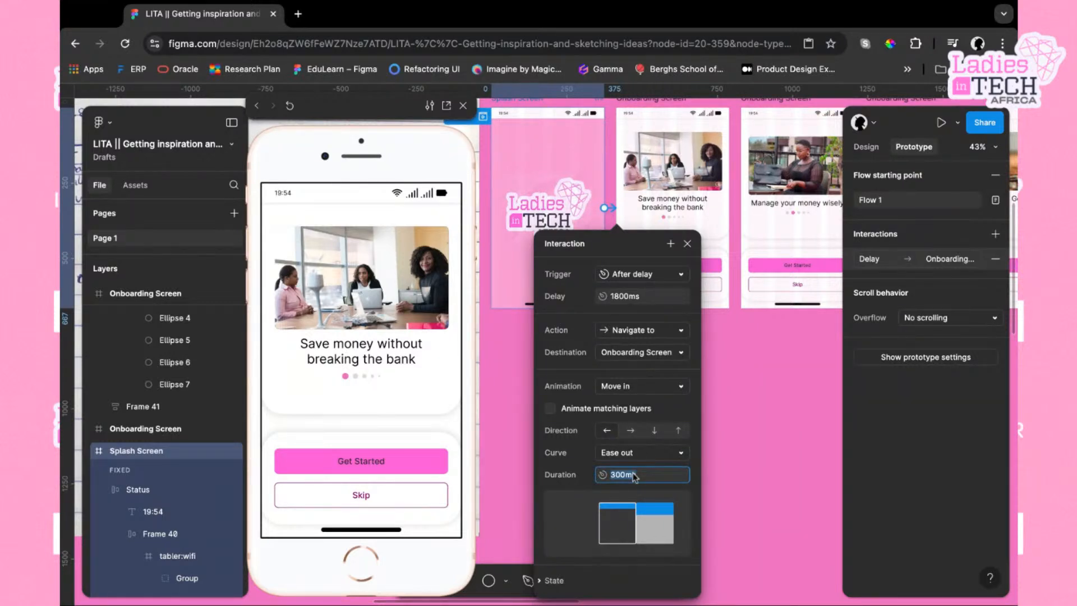
type("1")
key("Return")
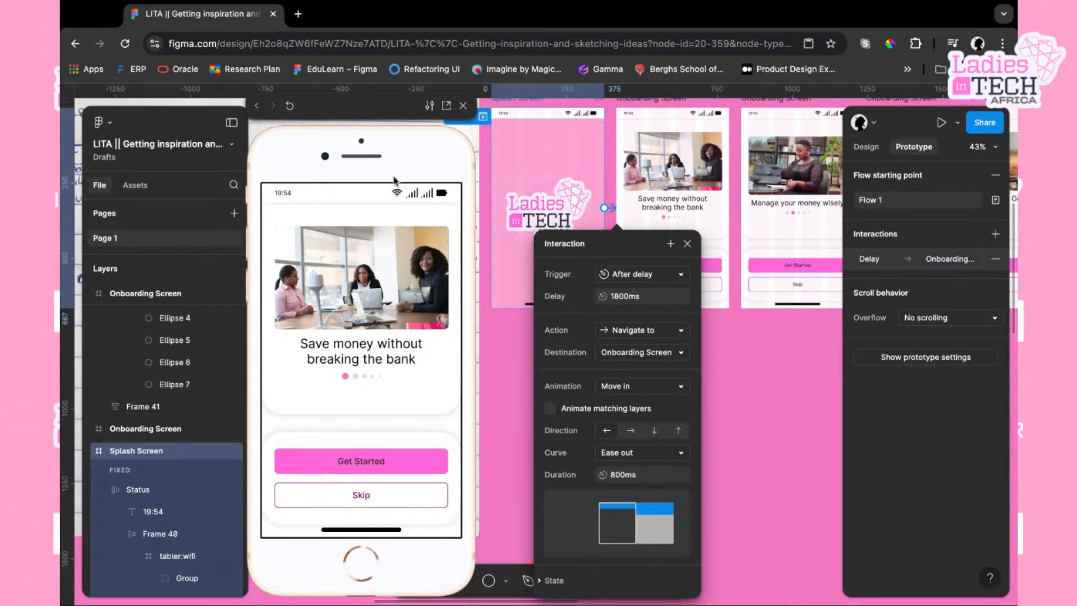
left_click(289, 105)
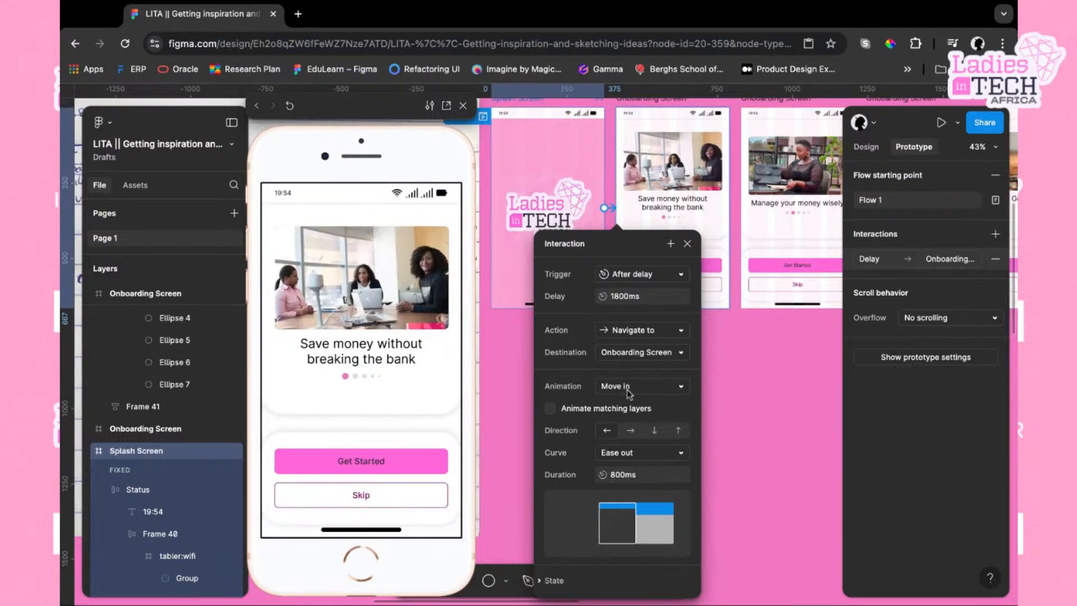
Set the splash transition duration to 1200ms, replay the preview, and close the interaction
left_click(634, 476)
key("BackSpace")
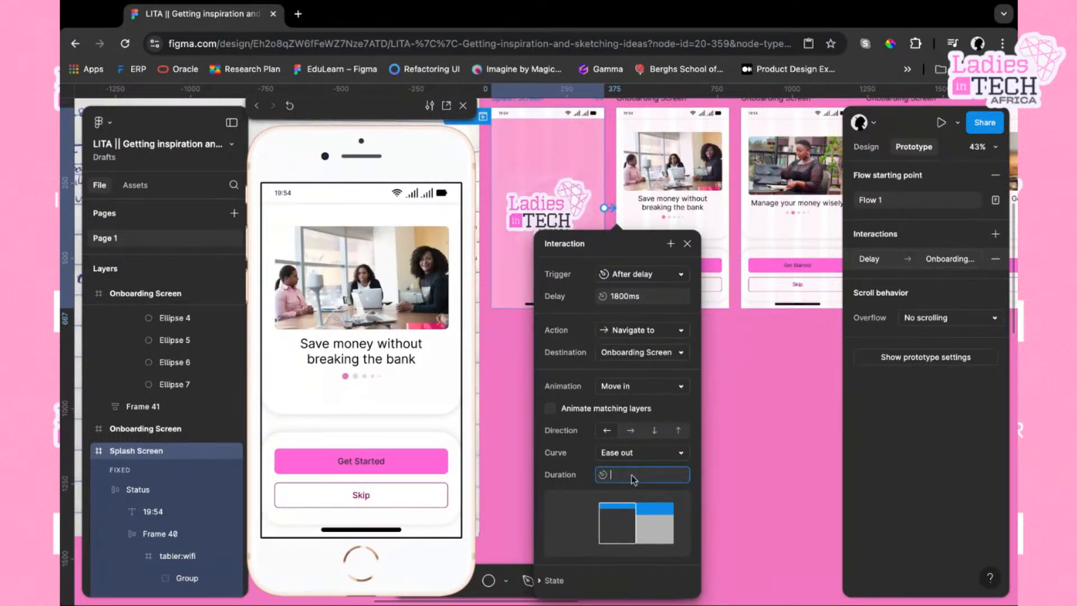
type("1200")
key("Return")
left_click(290, 106)
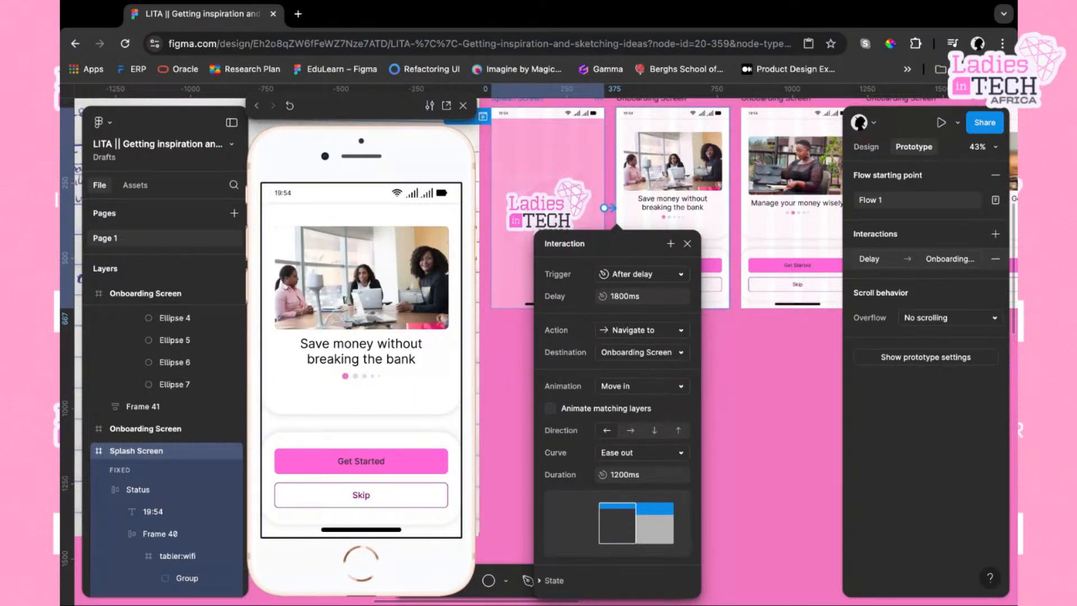
left_click(688, 243)
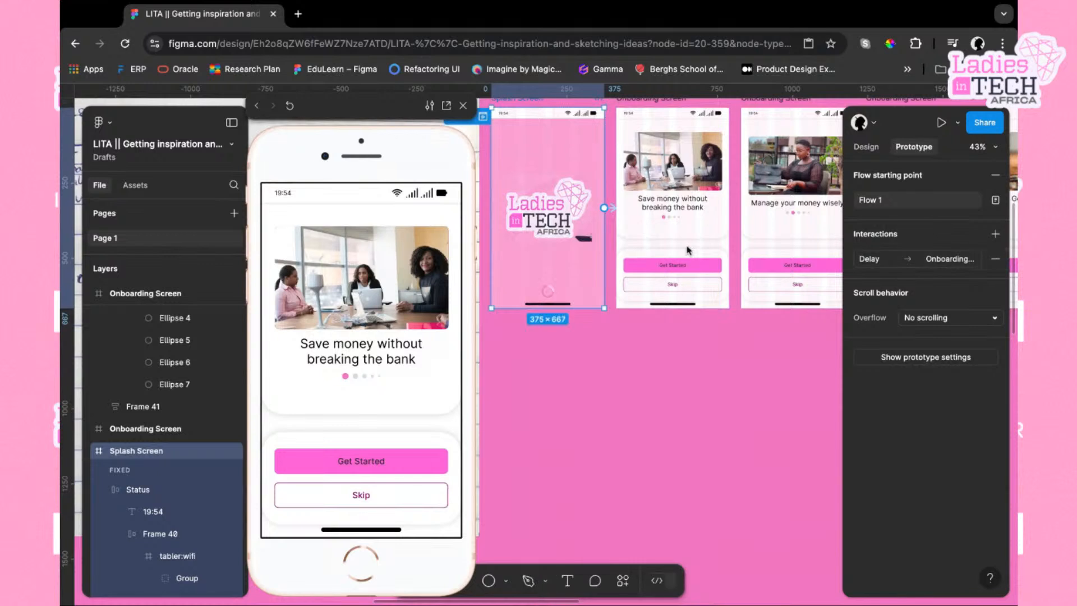
Add a prototype connection from the first Onboarding Screen to the second Onboarding Screen
scroll(687, 247, "up", 2)
scroll(687, 246, "right", 1)
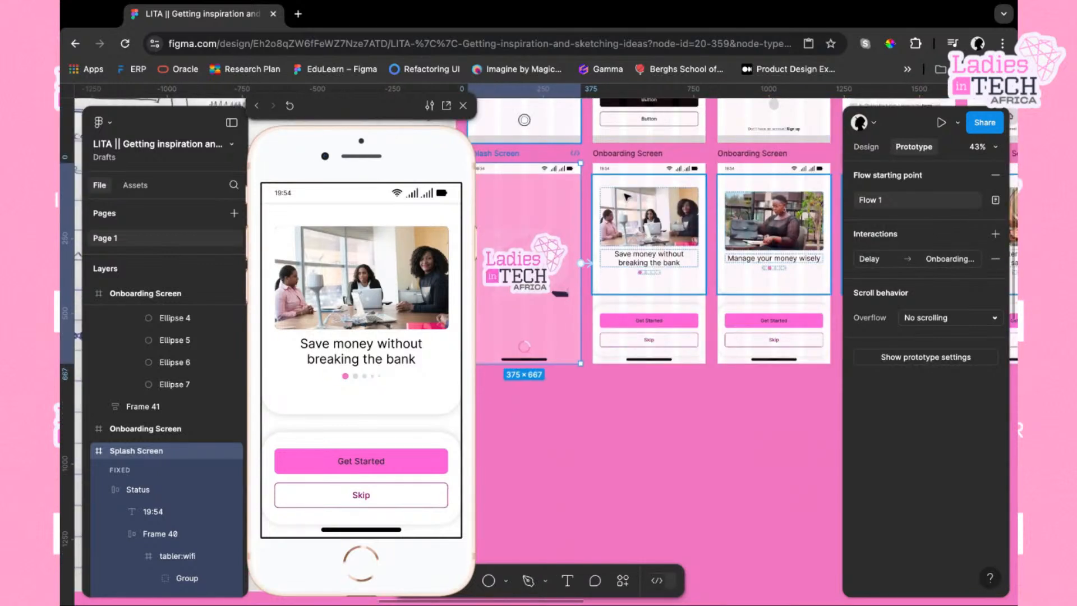
left_click(652, 156)
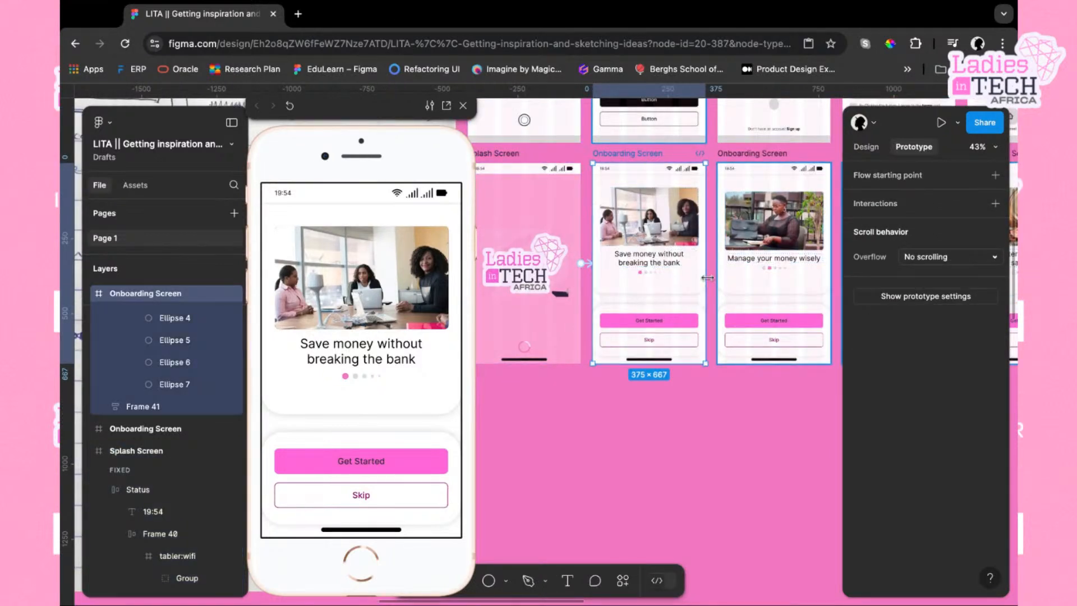
scroll(708, 278, "right", 1)
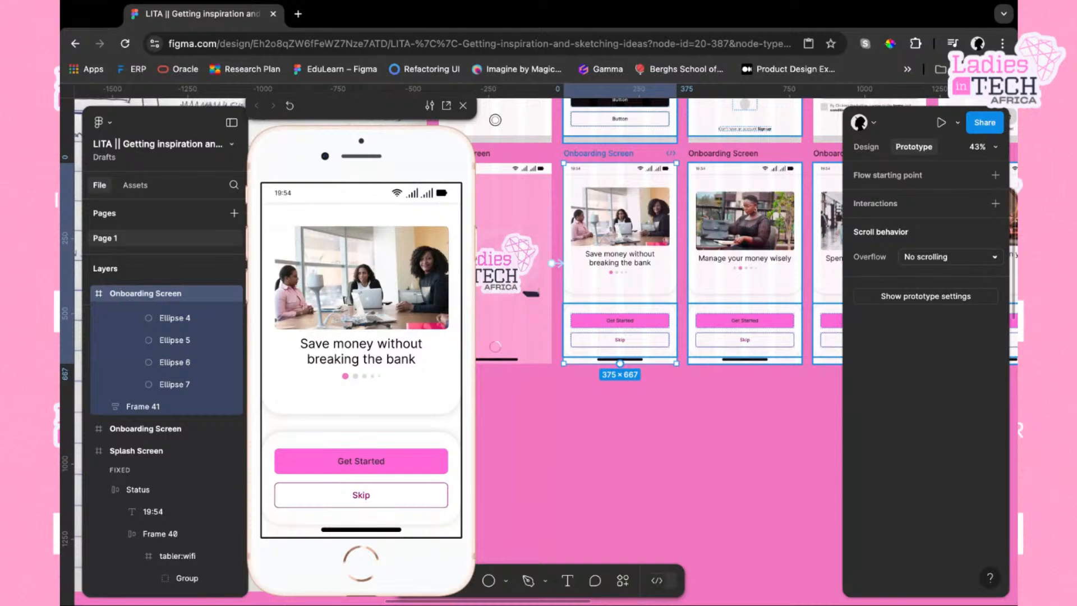
scroll(634, 347, "up", 5)
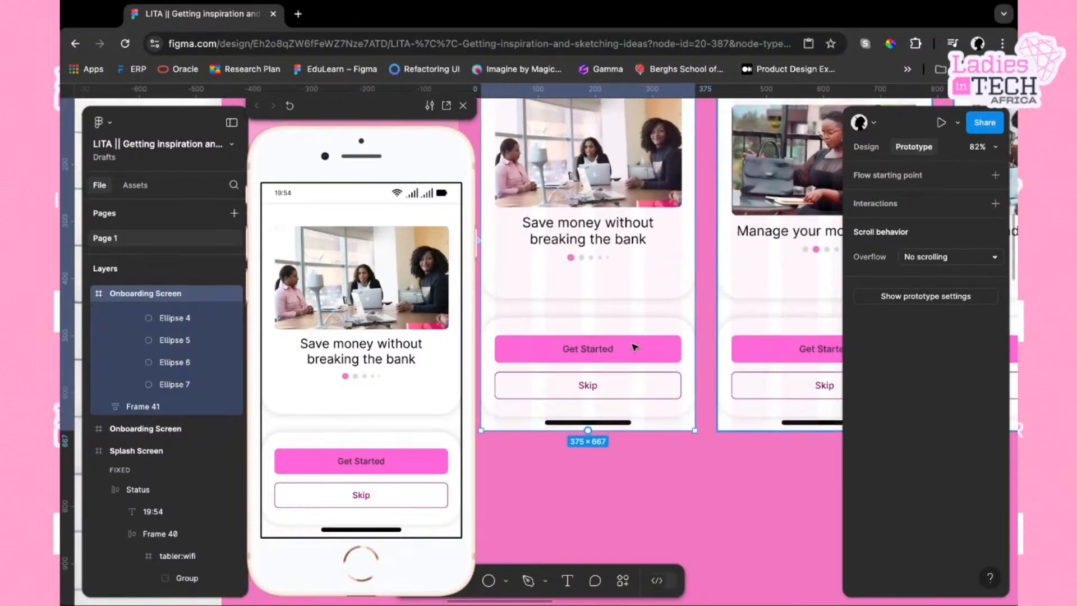
scroll(635, 347, "down", 5)
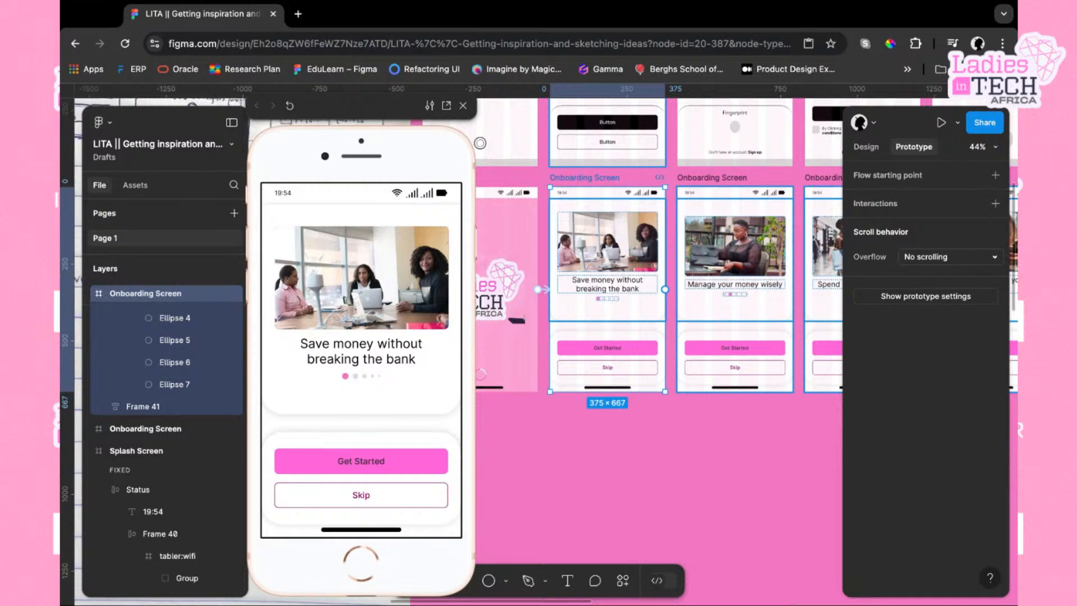
scroll(653, 290, "up", 5)
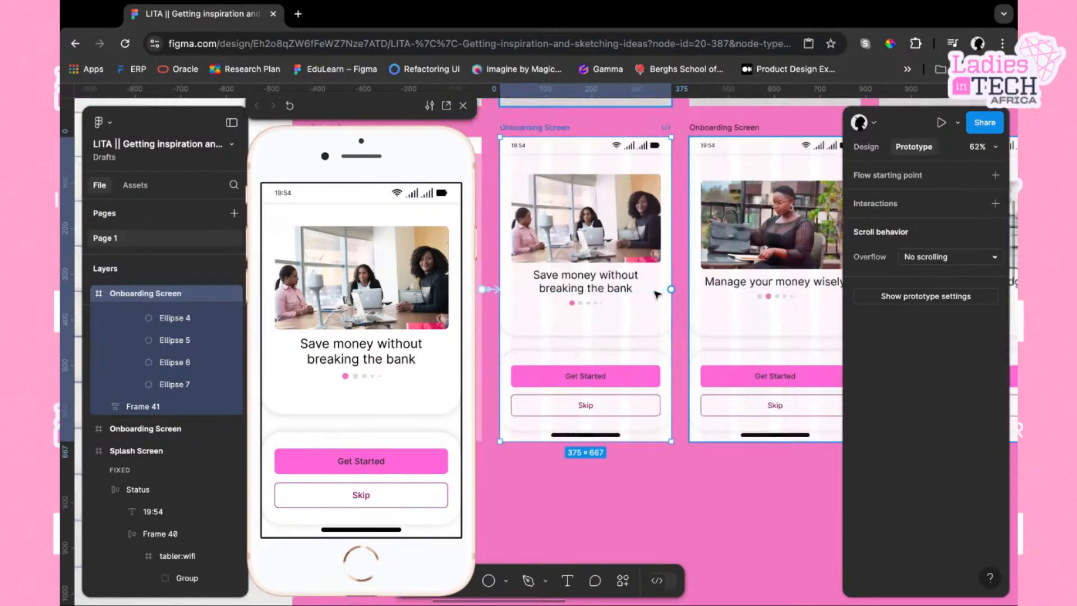
left_click_drag(671, 289, 696, 297)
Change that connection's trigger to On drag and close the interaction
left_click(750, 355)
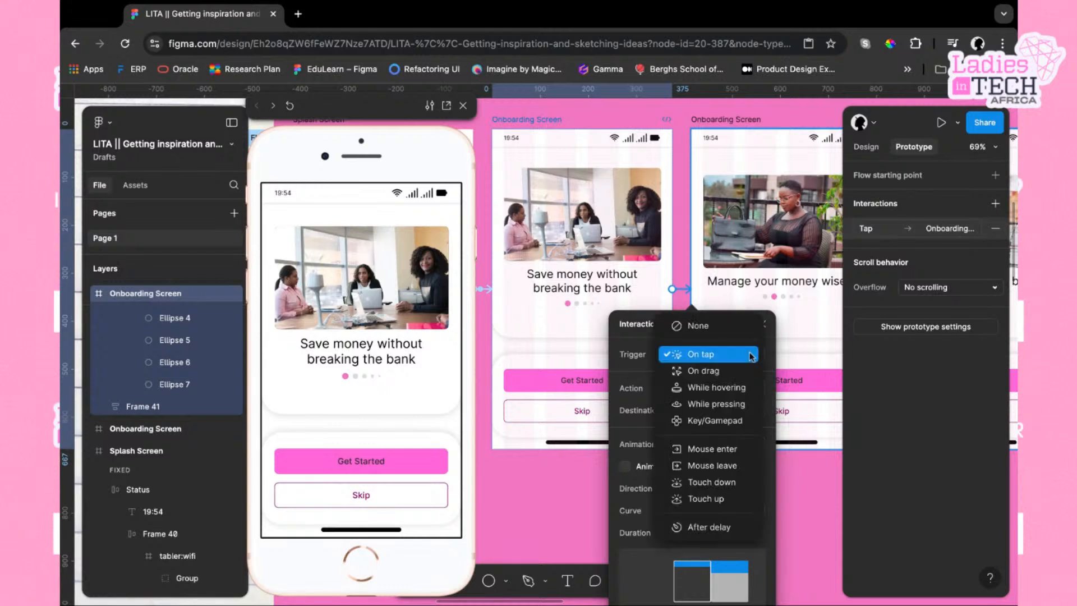
left_click(731, 371)
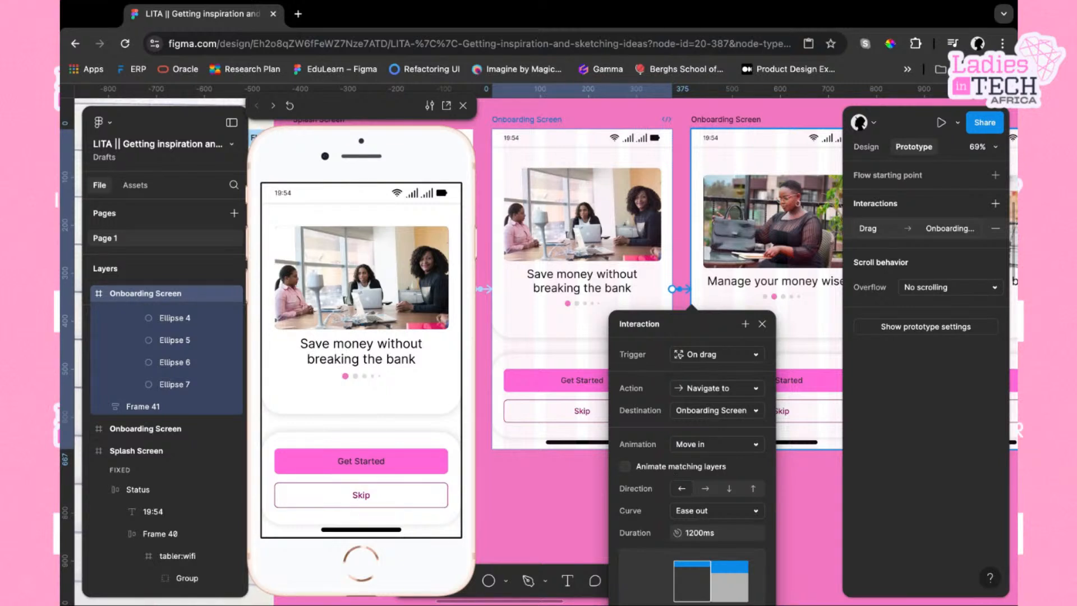
scroll(701, 510, "down", 1)
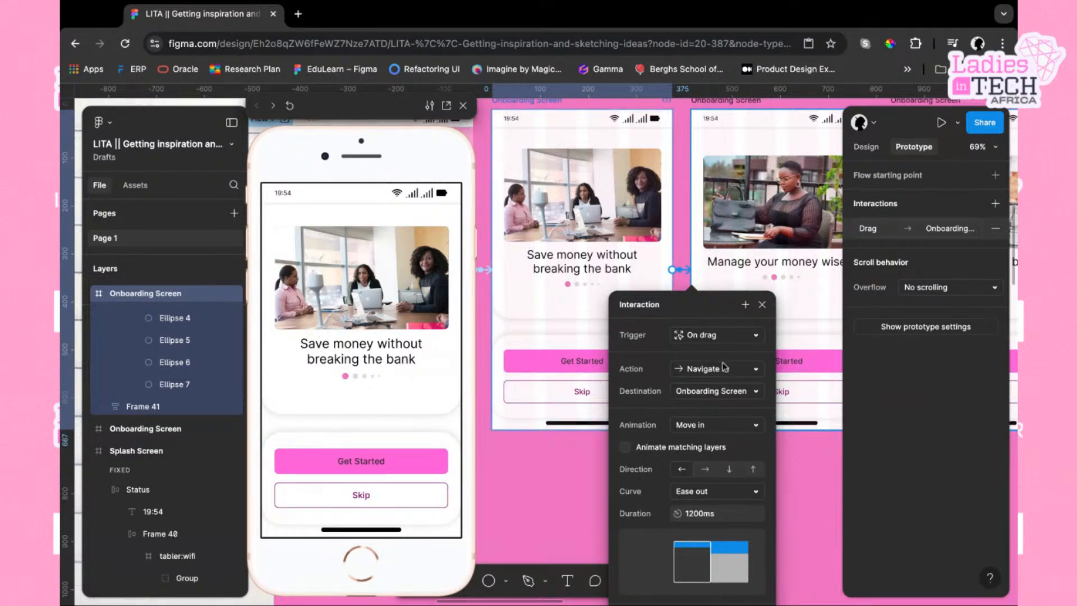
left_click(762, 304)
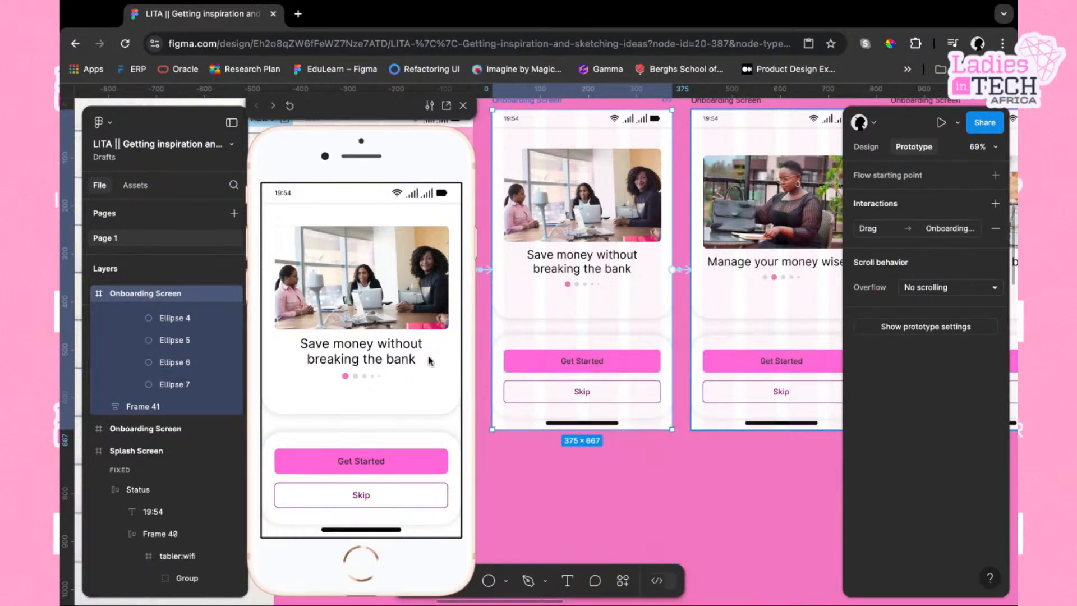
Step back in the preview and inspect the splash and first onboarding screen connections
scroll(436, 363, "right", 5)
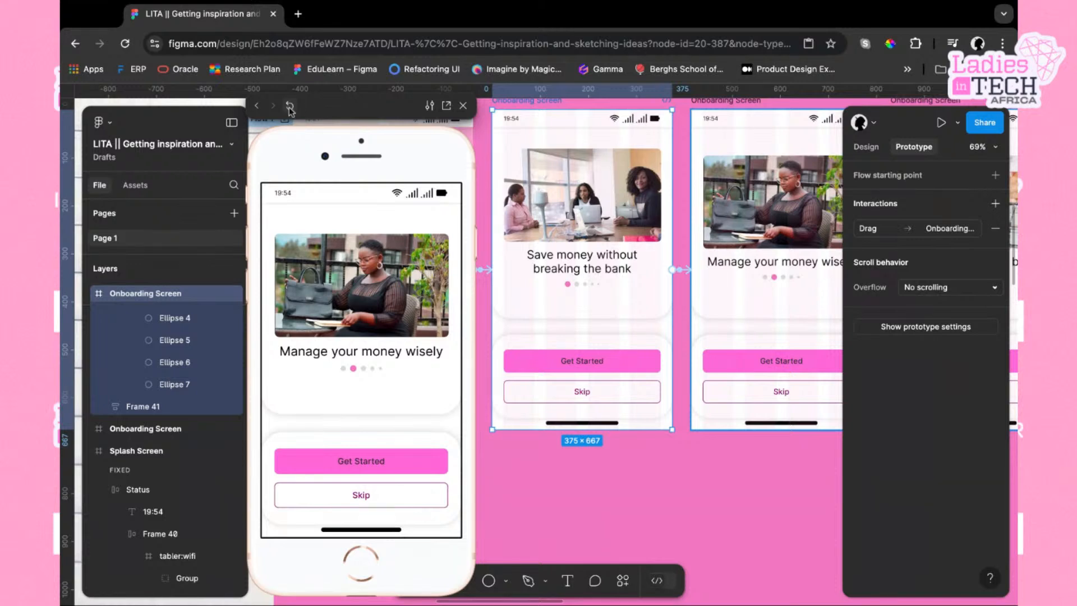
left_click(257, 105)
scroll(534, 440, "left", 5)
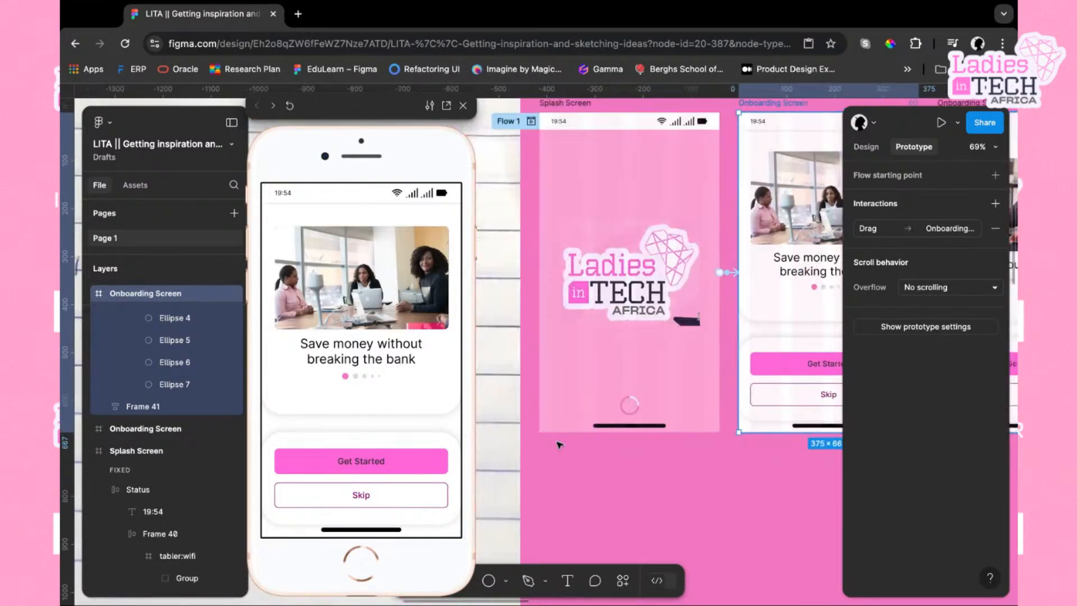
left_click(605, 110)
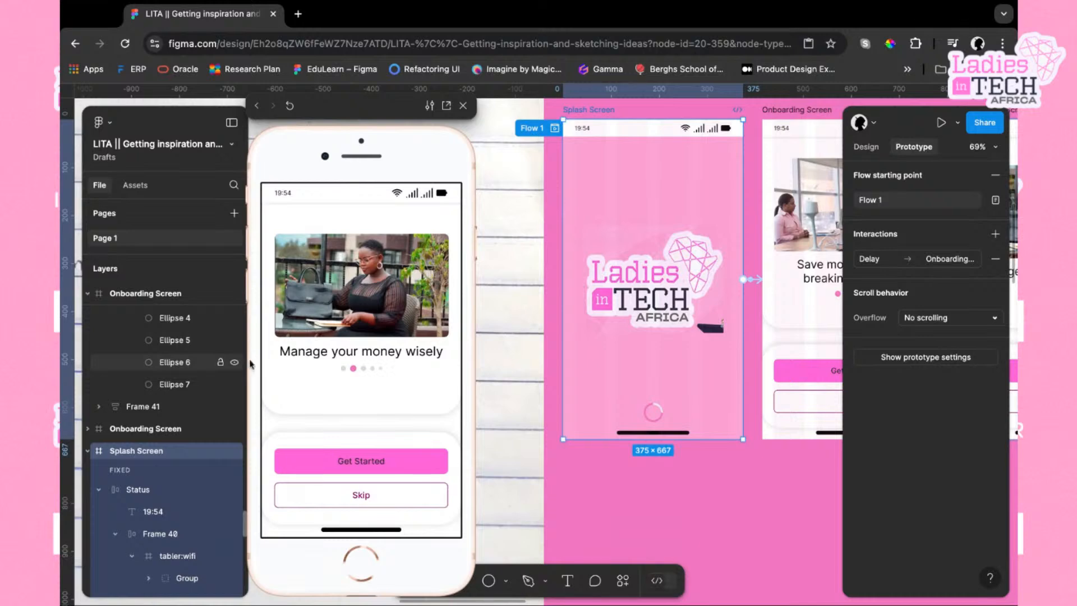
scroll(787, 346, "right", 7)
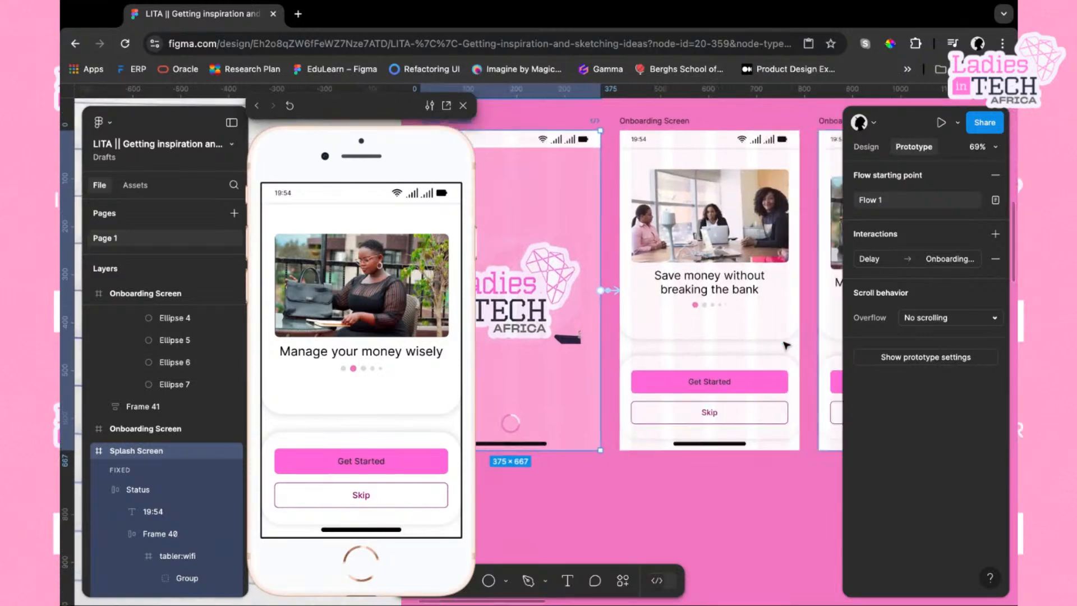
scroll(654, 301, "left", 6)
scroll(654, 300, "up", 3)
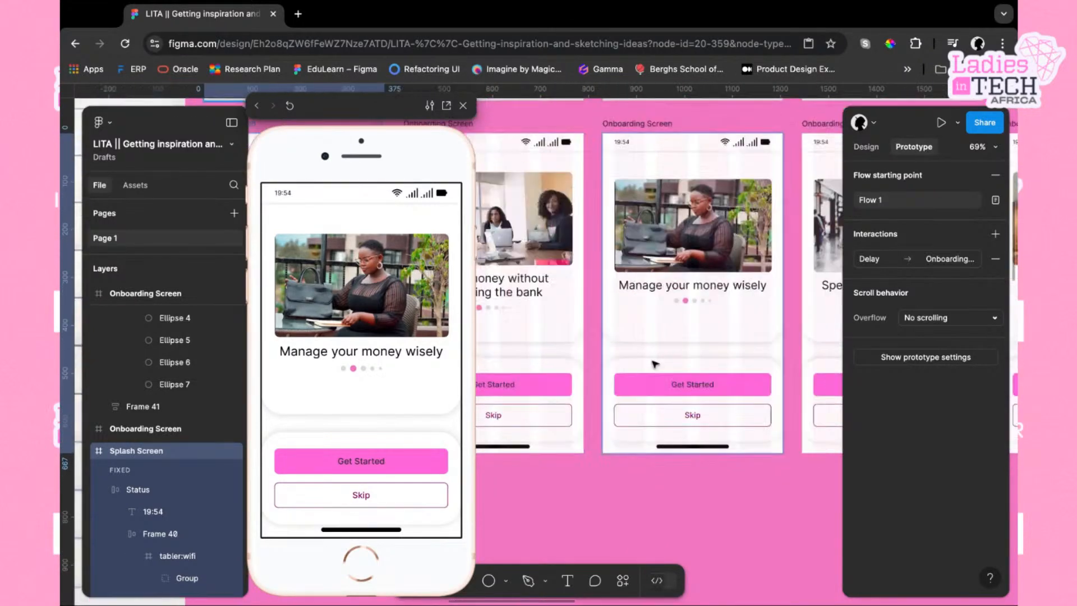
left_click(533, 217)
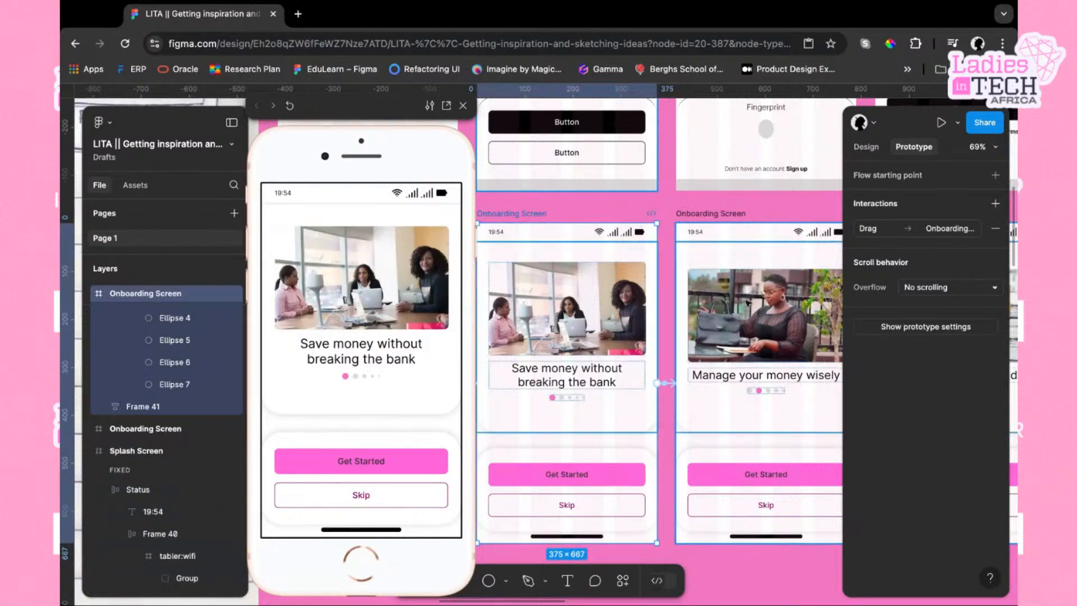
Add a prototype connection from the second Onboarding Screen to the third Onboarding Screen
scroll(573, 191, "right", 4)
scroll(572, 191, "down", 2)
left_click(610, 161)
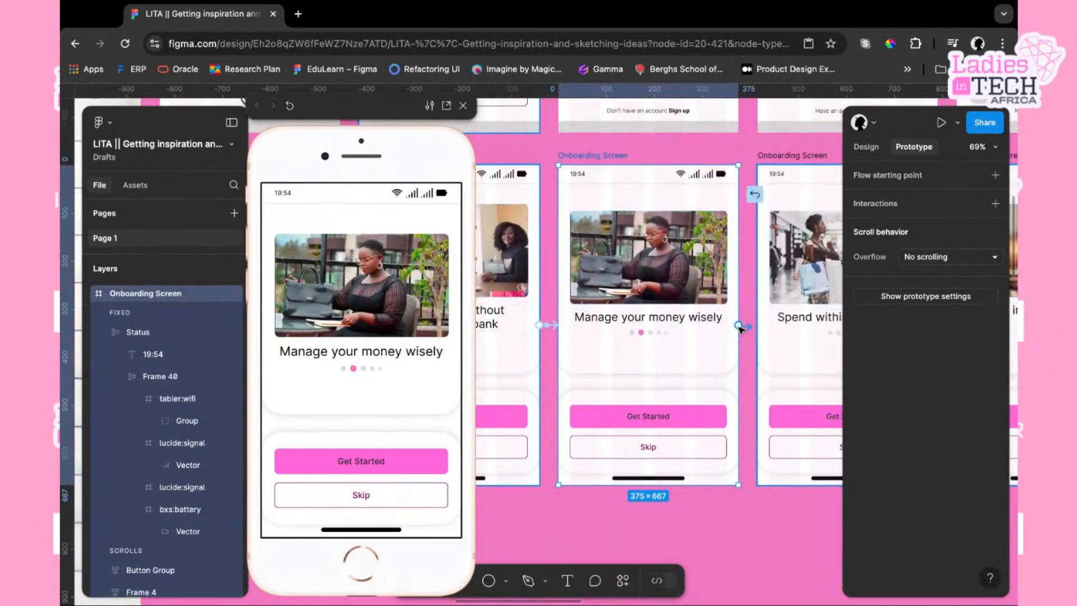
left_click_drag(739, 326, 780, 395)
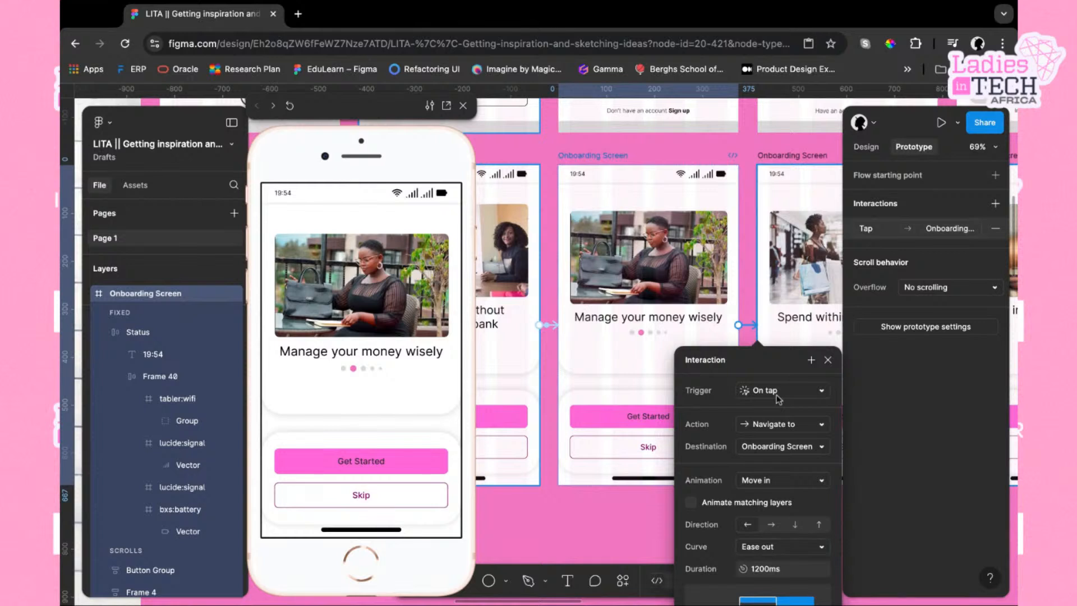
Change the new connection's trigger to On drag
scroll(779, 398, "right", 2)
scroll(779, 398, "down", 1)
left_click(777, 373)
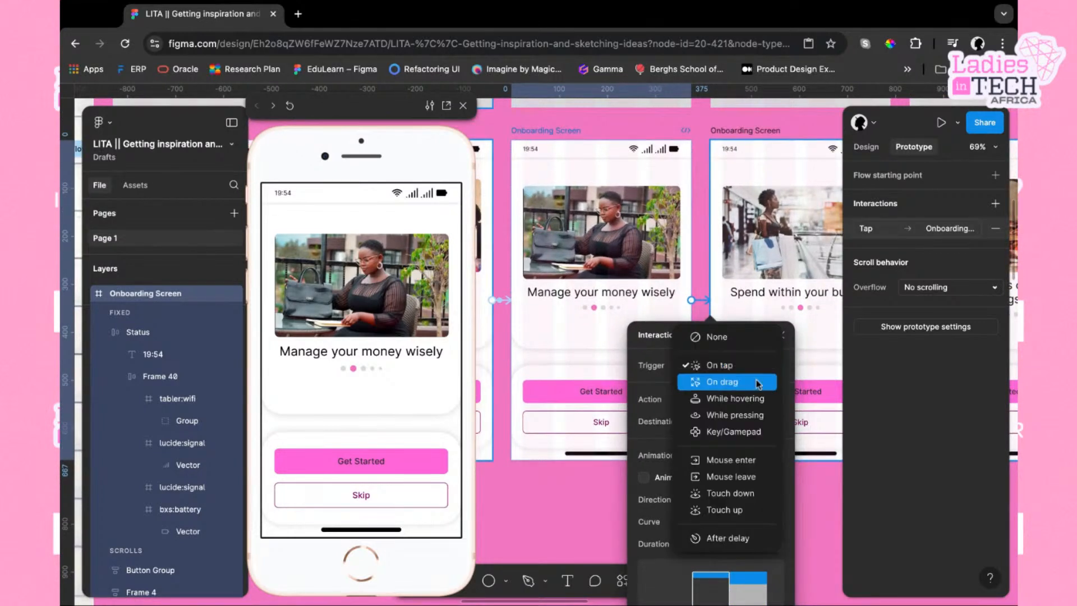
left_click(757, 383)
scroll(734, 466, "down", 3)
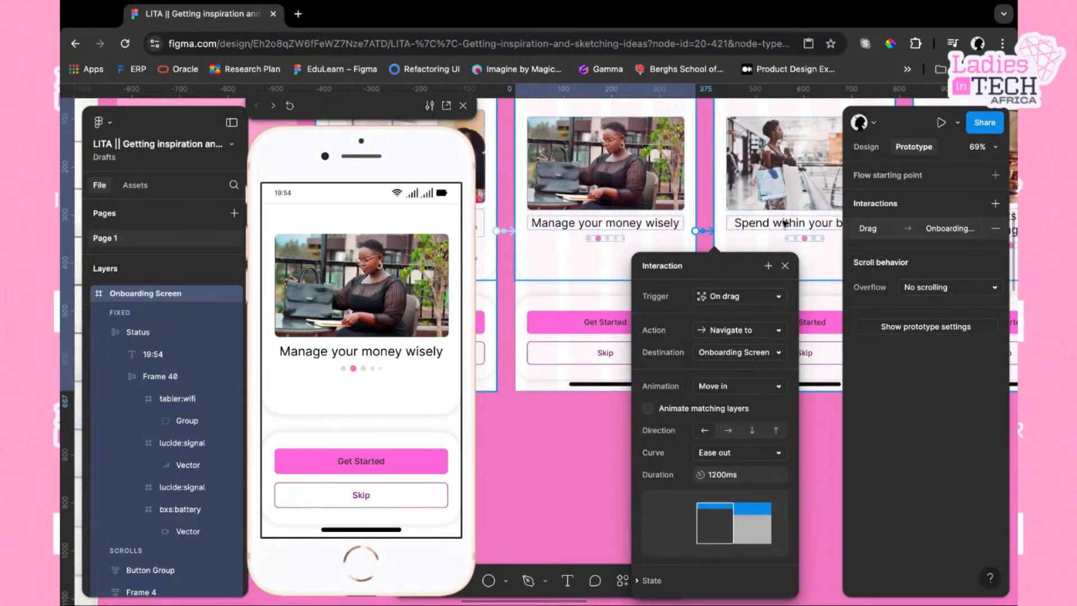
scroll(778, 217, "right", 5)
scroll(778, 217, "up", 2)
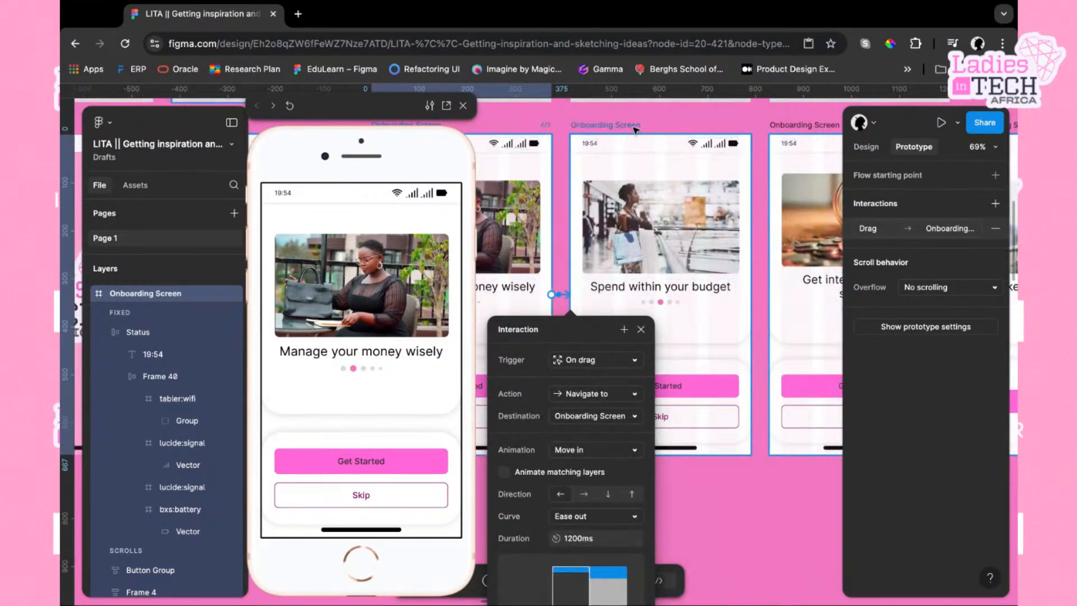
Connect the third Onboarding Screen to the fourth Onboarding Screen with an On drag trigger
left_click(686, 191)
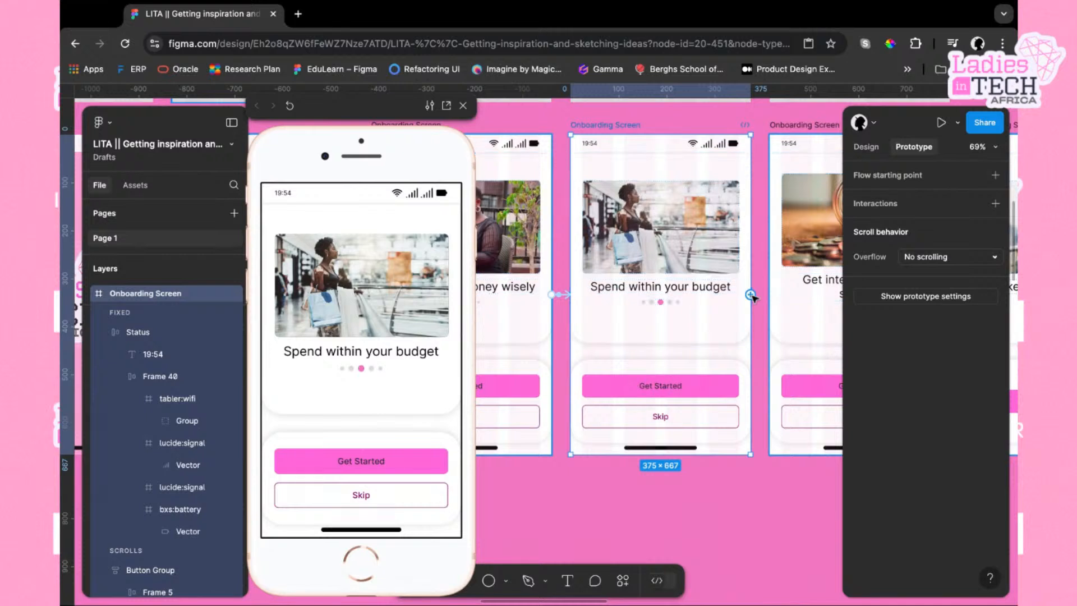
left_click_drag(751, 295, 783, 281)
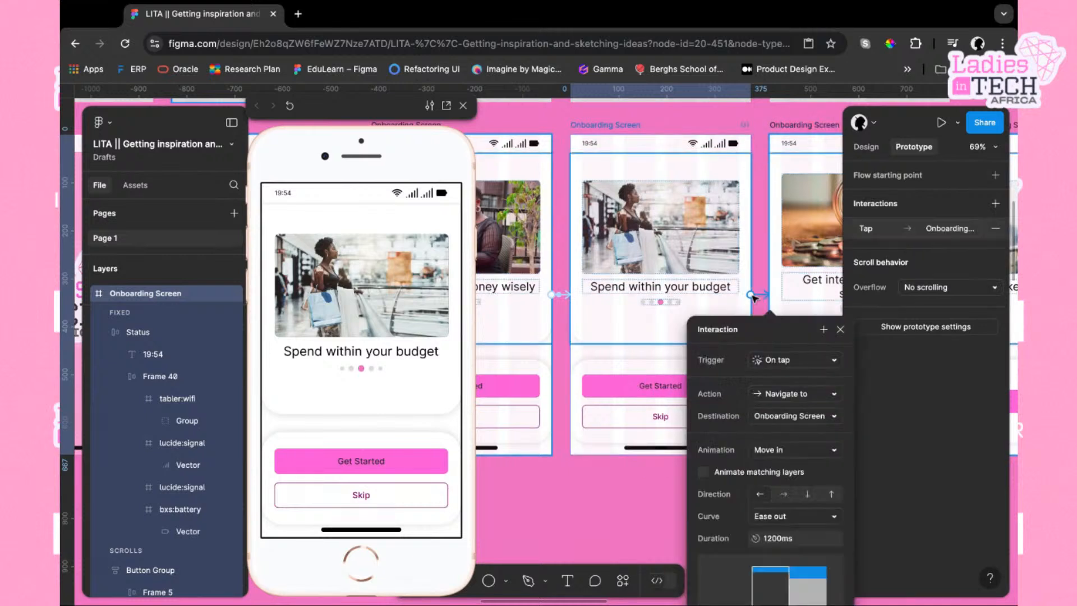
left_click(826, 363)
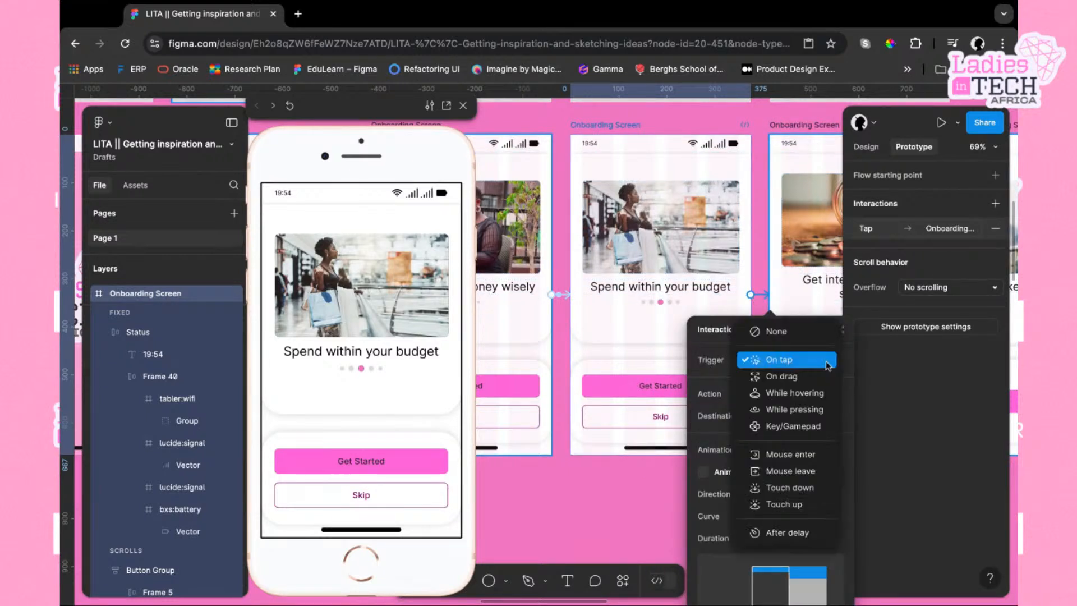
left_click(802, 377)
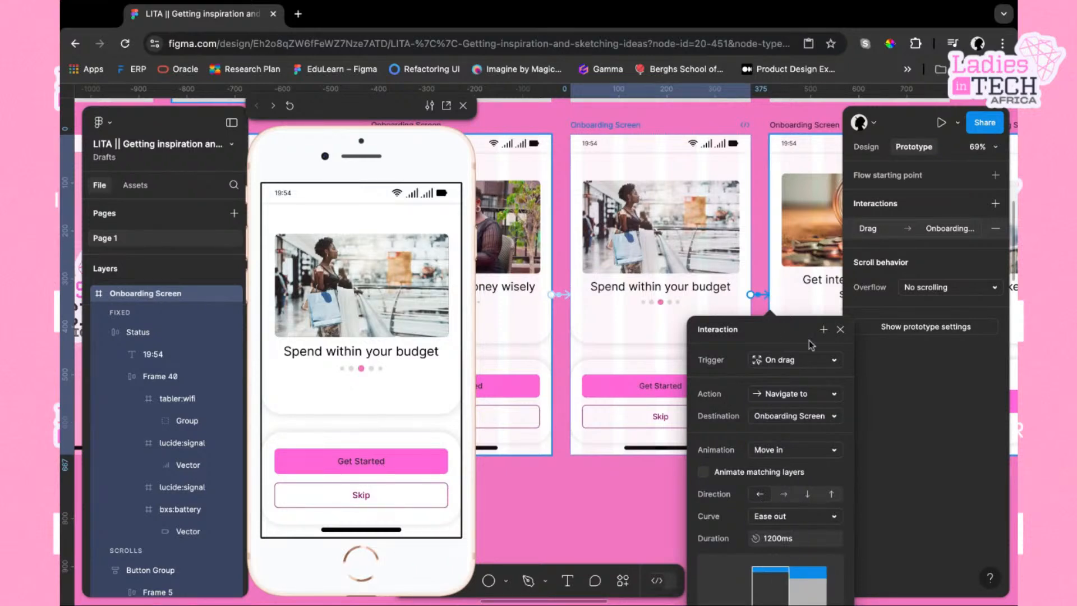
left_click(757, 128)
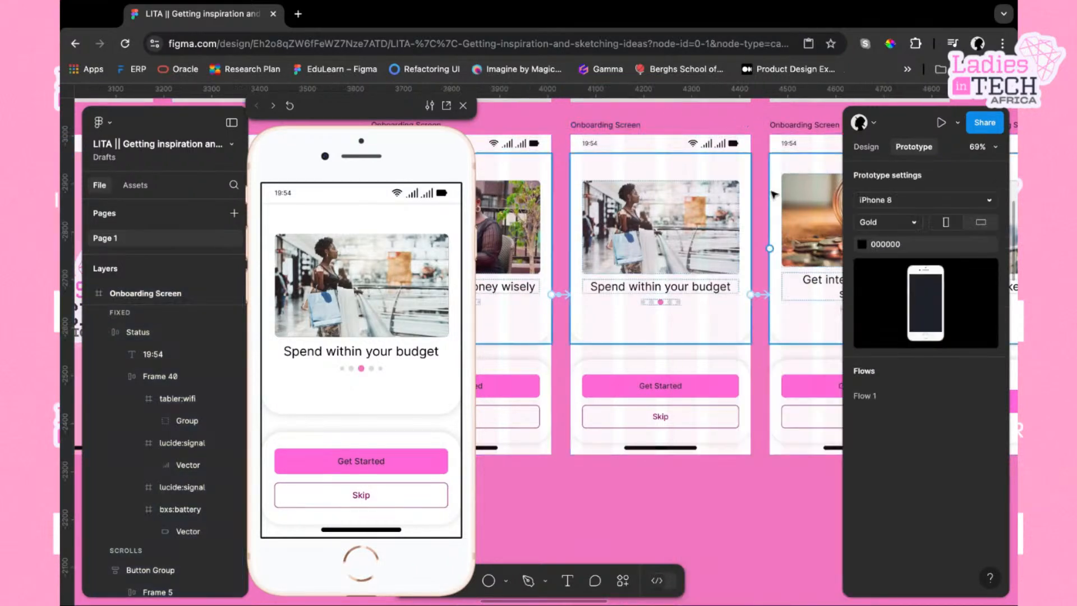
Connect the fourth Onboarding Screen to the fifth Onboarding Screen with an On drag trigger
scroll(729, 168, "right", 5)
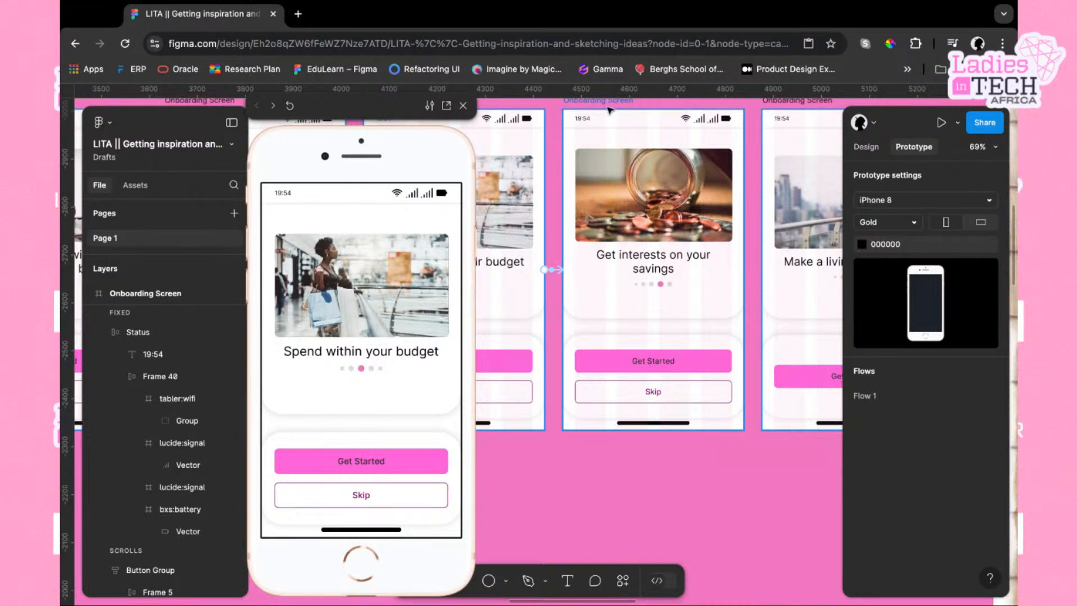
left_click(610, 109)
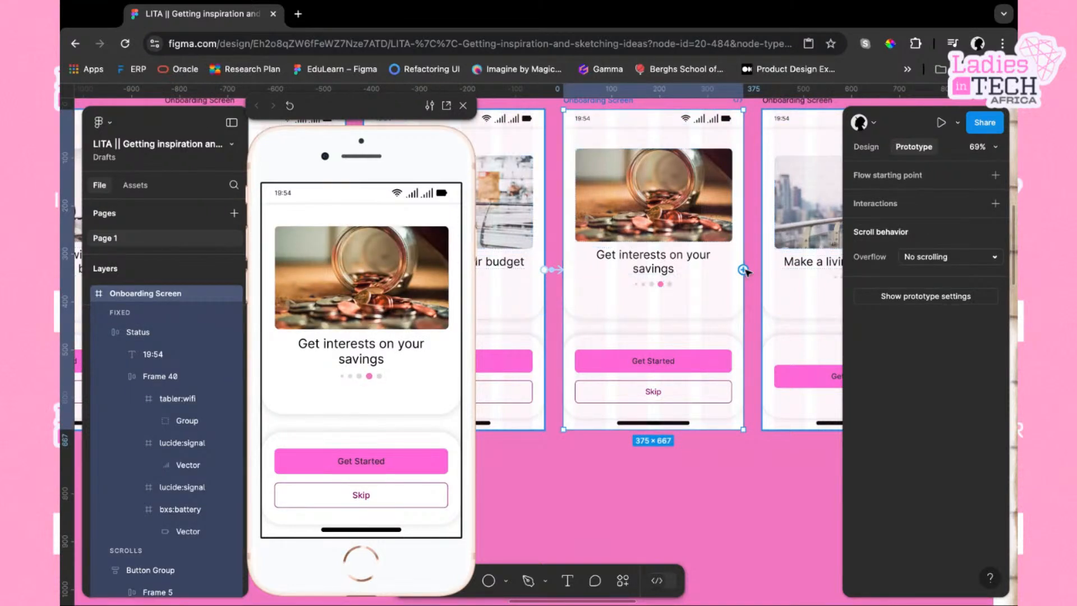
left_click_drag(745, 272, 782, 268)
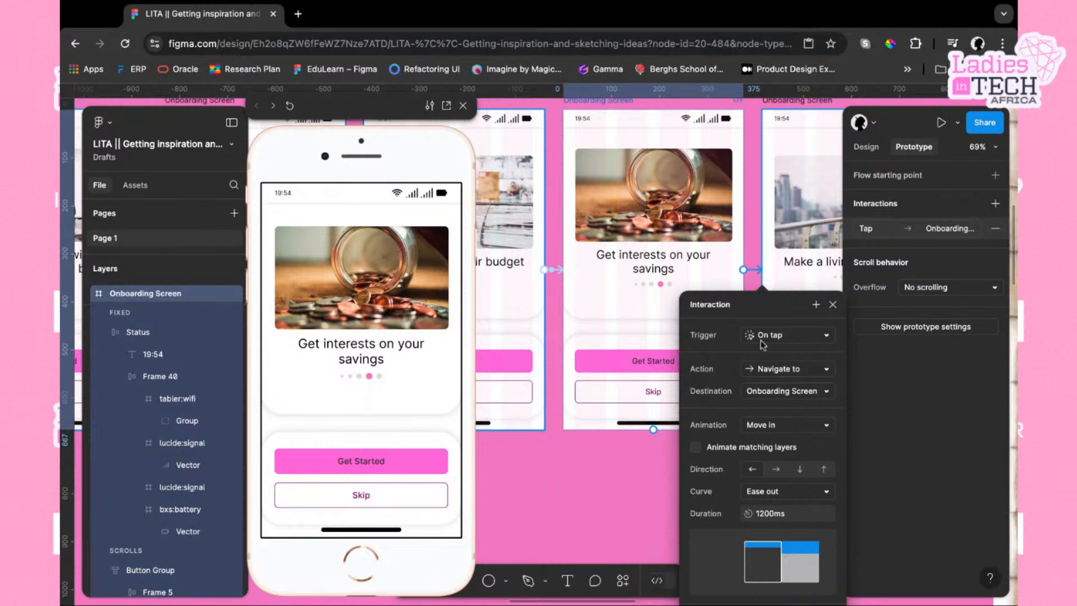
left_click(828, 337)
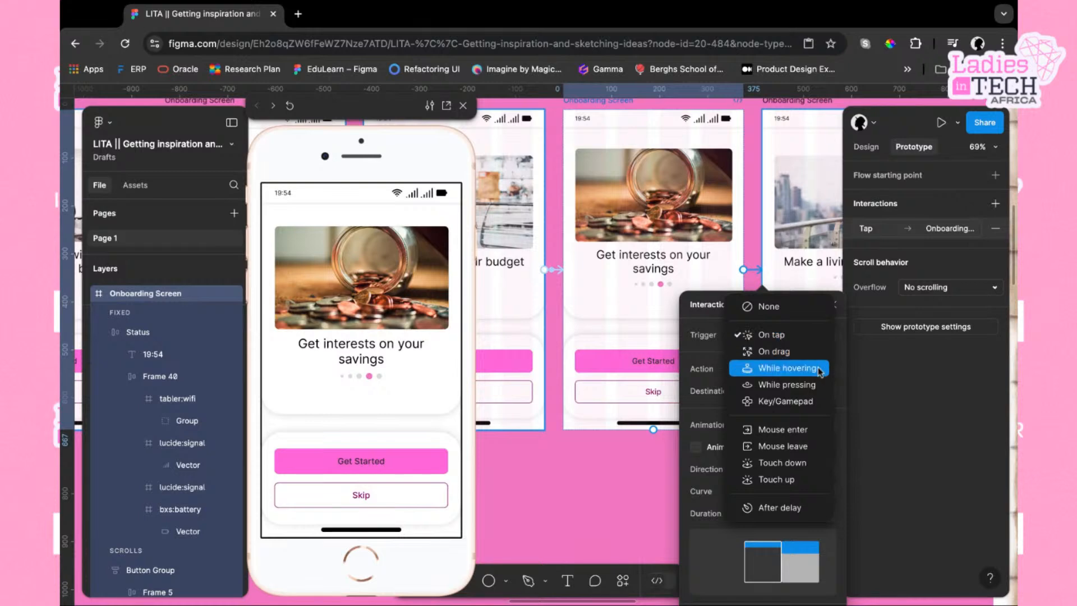
left_click(811, 356)
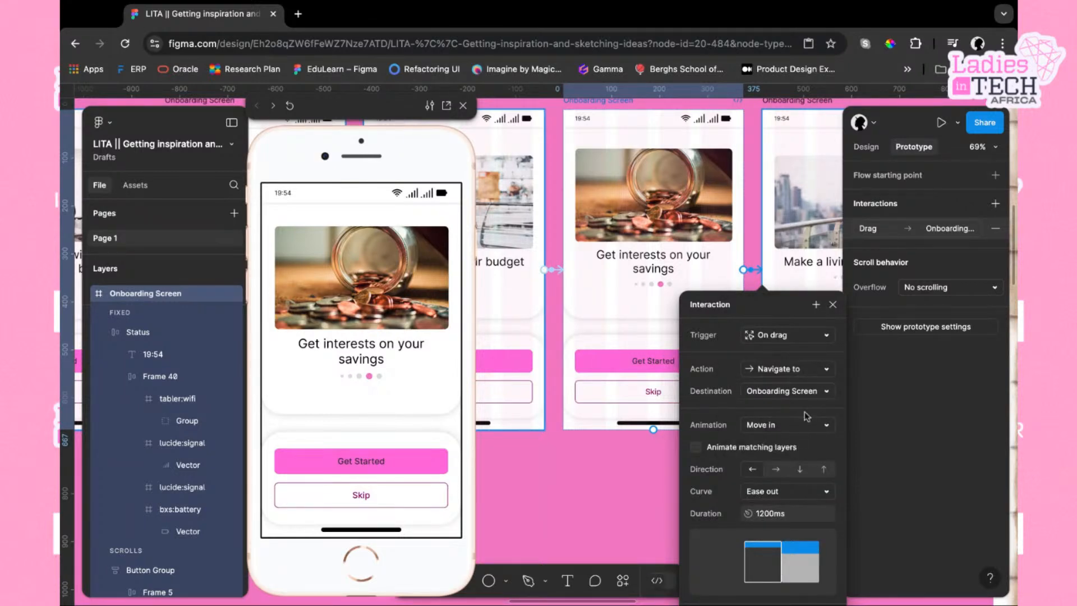
scroll(772, 223, "right", 5)
scroll(772, 223, "down", 3)
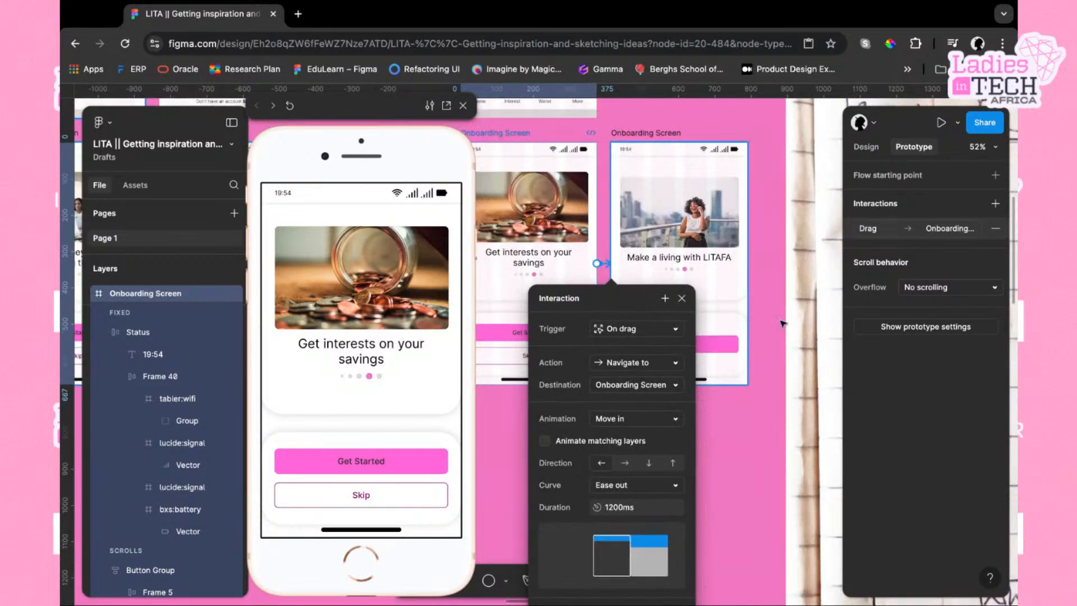
left_click(684, 299)
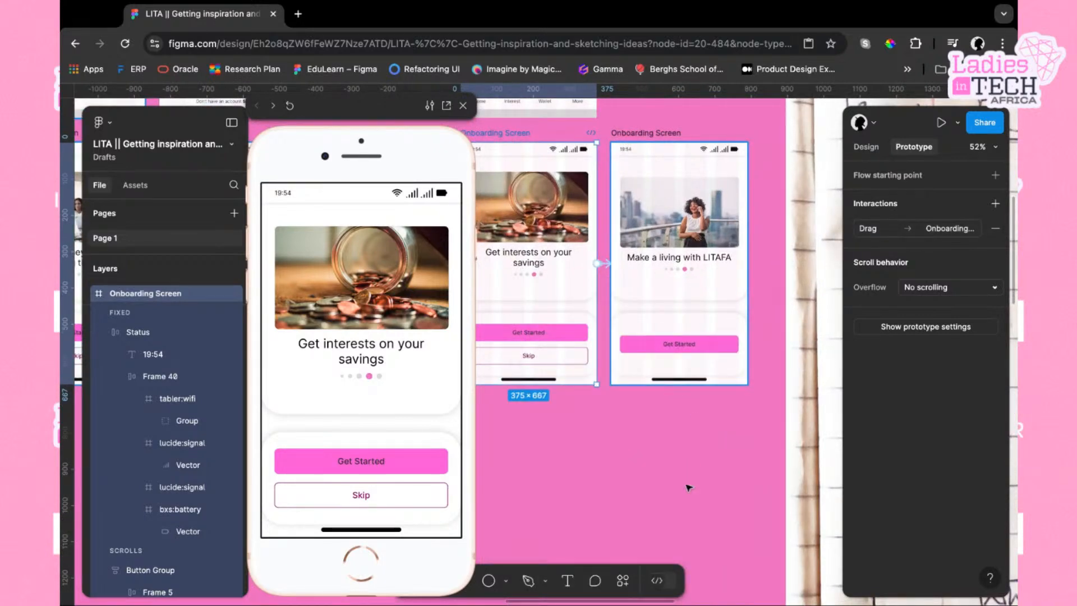
Step through the preview from the splash screen to the last onboarding screen to test the connections
scroll(689, 487, "down", 2)
scroll(689, 488, "left", 5)
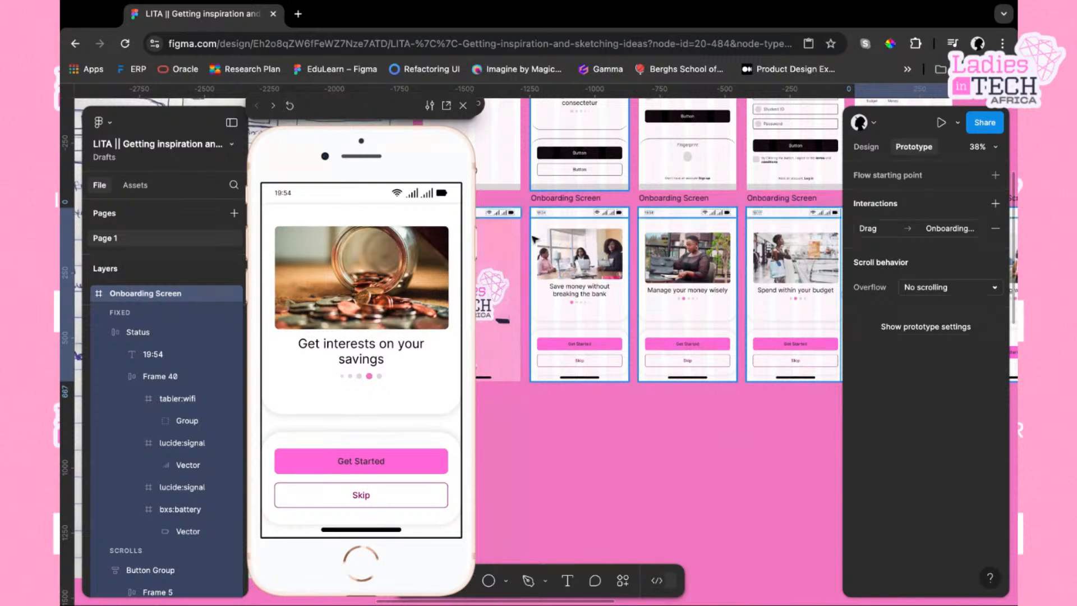
scroll(558, 256, "left", 3)
left_click(564, 257)
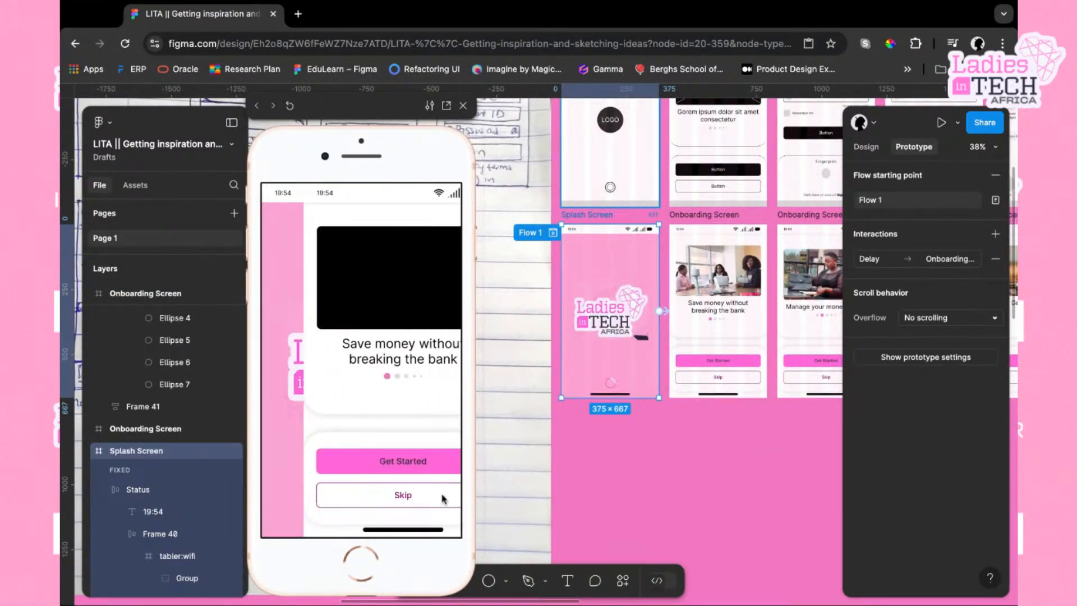
left_click(420, 359)
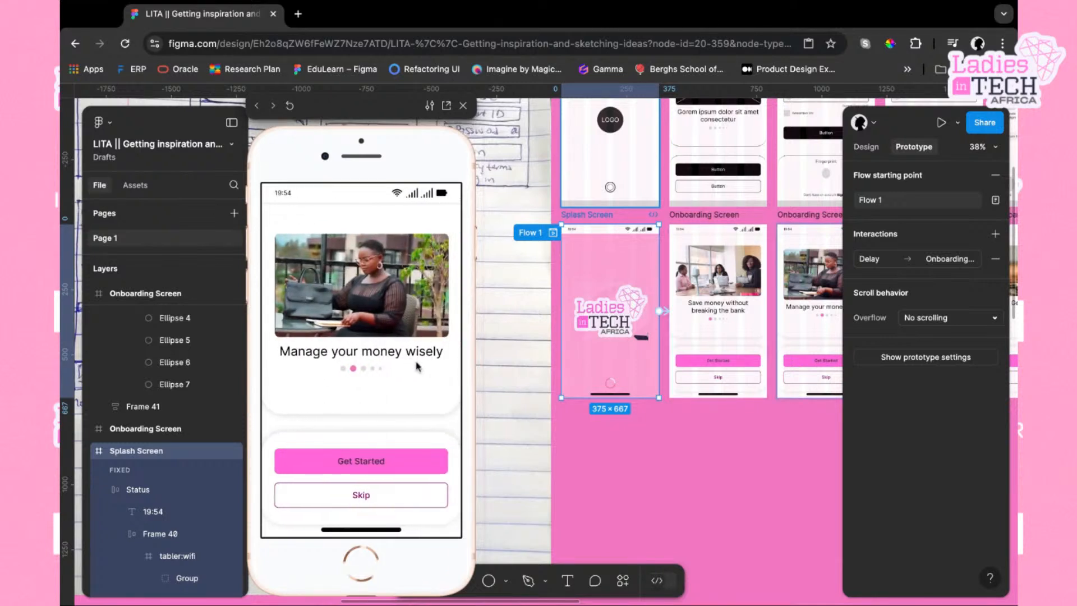
left_click(433, 341)
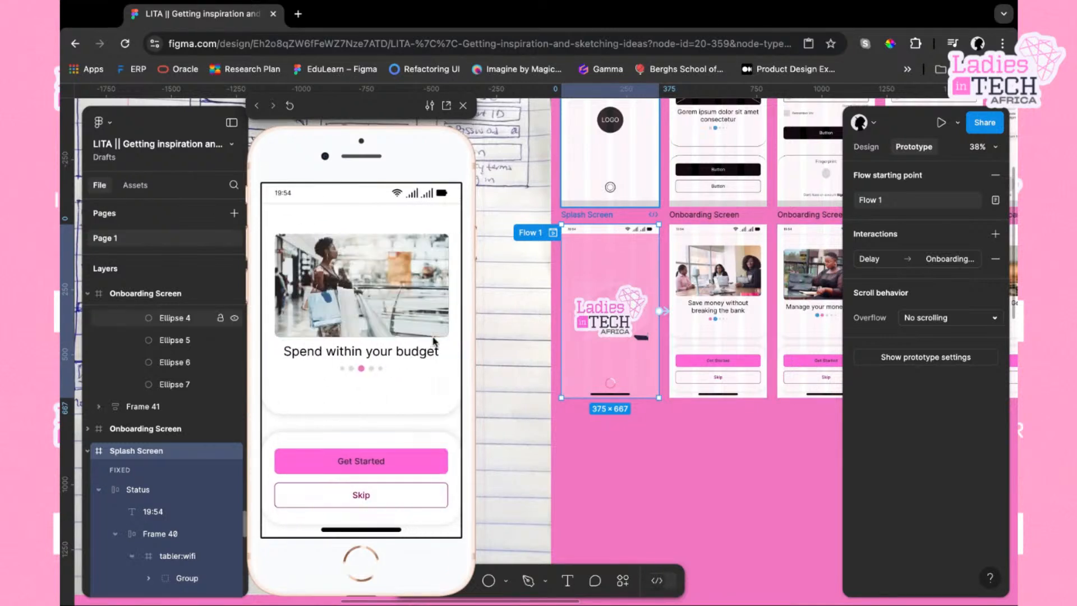
left_click(438, 360)
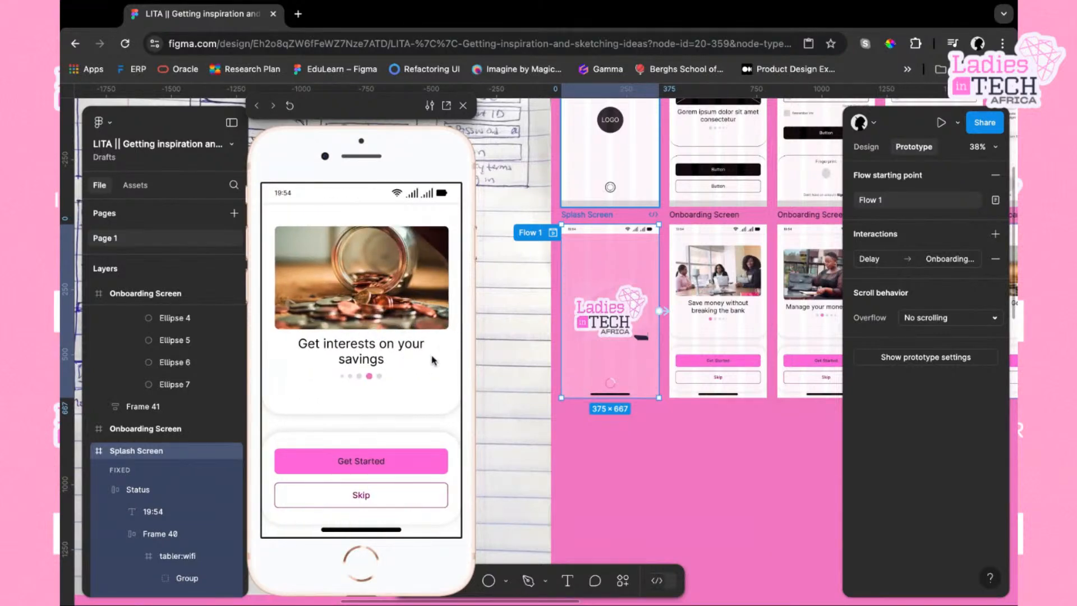
left_click(433, 360)
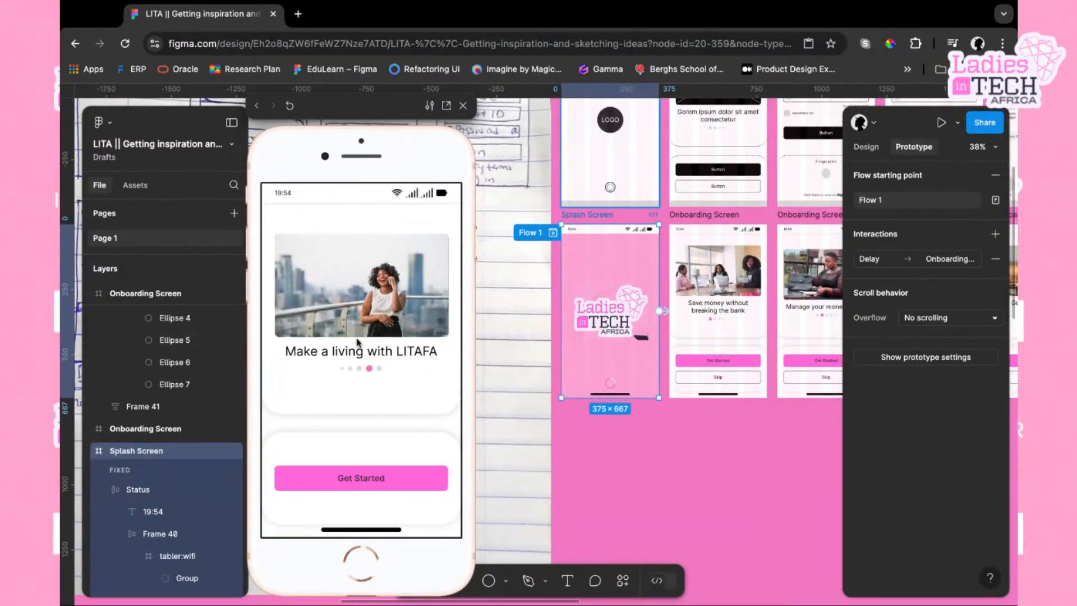
Move the active pink dot to the last position in the final onboarding screen's page indicator
scroll(585, 391, "right", 5)
scroll(651, 425, "right", 5)
scroll(644, 426, "up", 3)
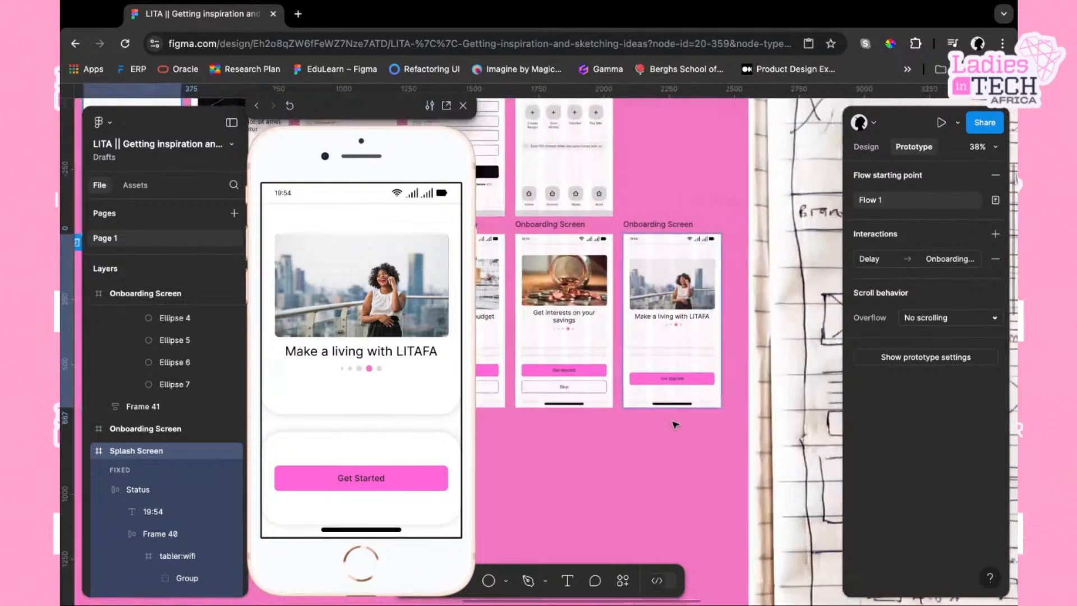
double_click(646, 296)
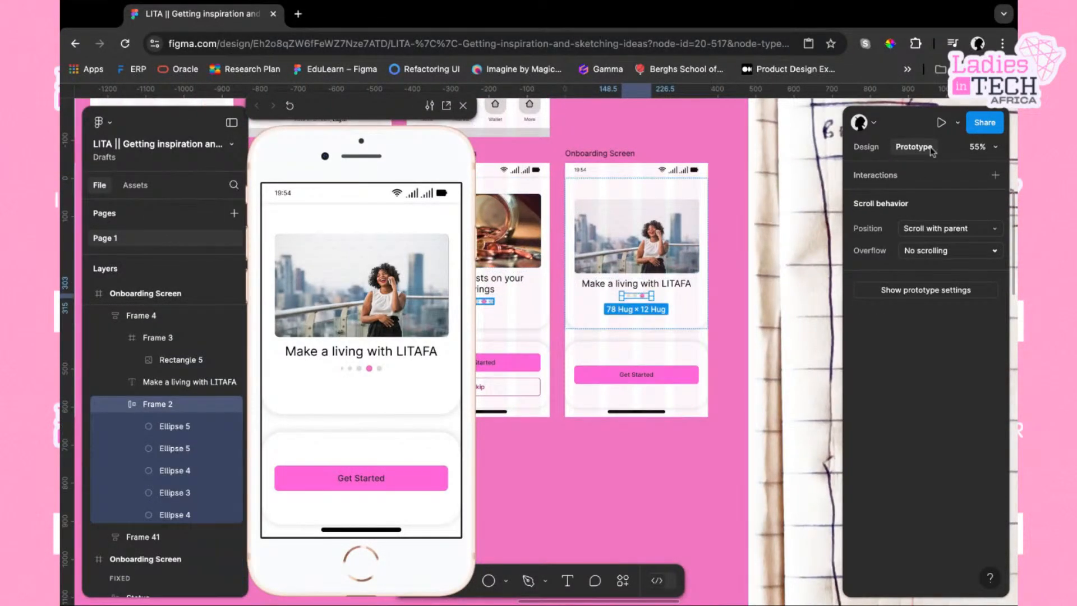
left_click(866, 147)
scroll(648, 285, "up", 5)
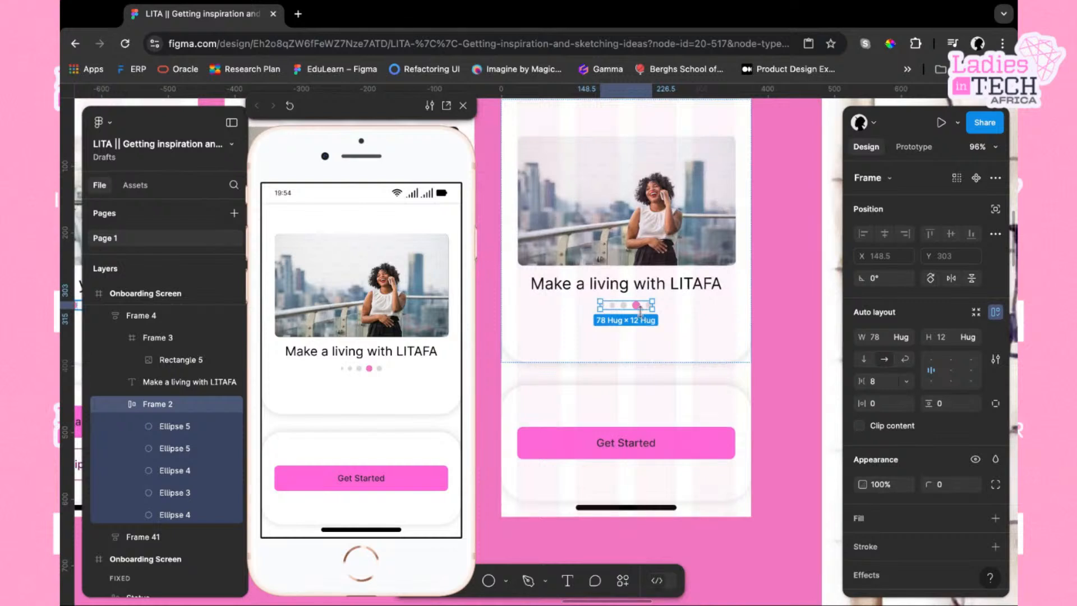
left_click(638, 307)
left_click_drag(640, 310, 652, 308)
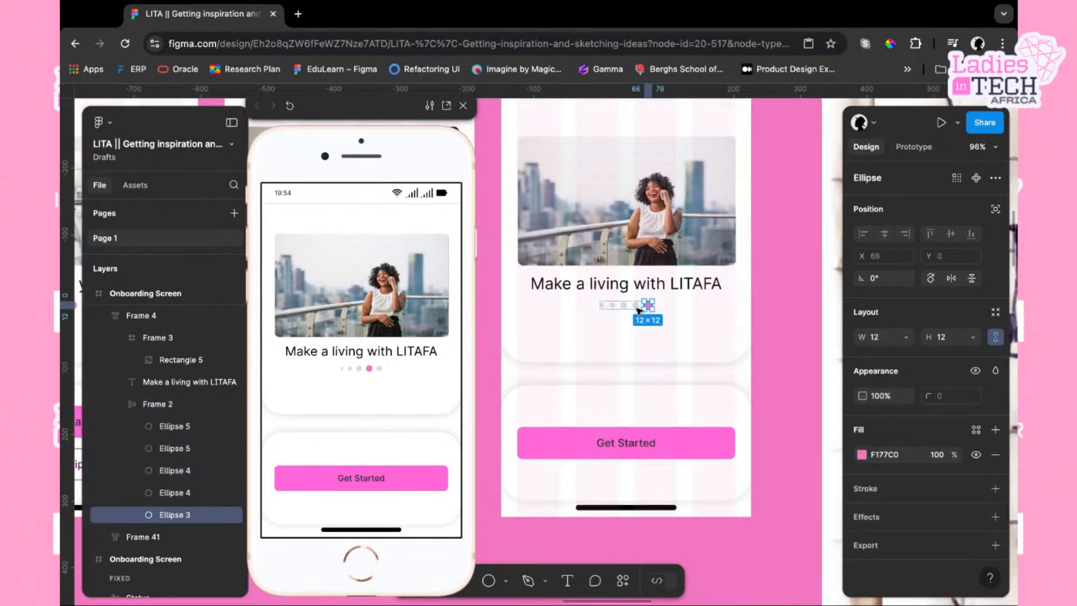
scroll(637, 311, "up", 3)
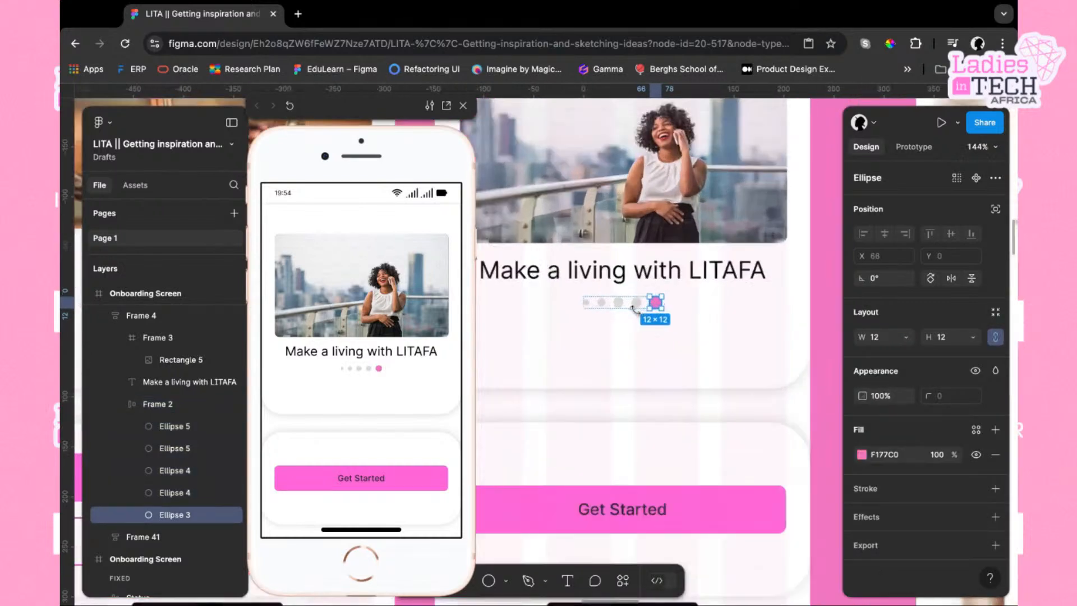
Set the first page dot's height to 4
left_click(586, 303)
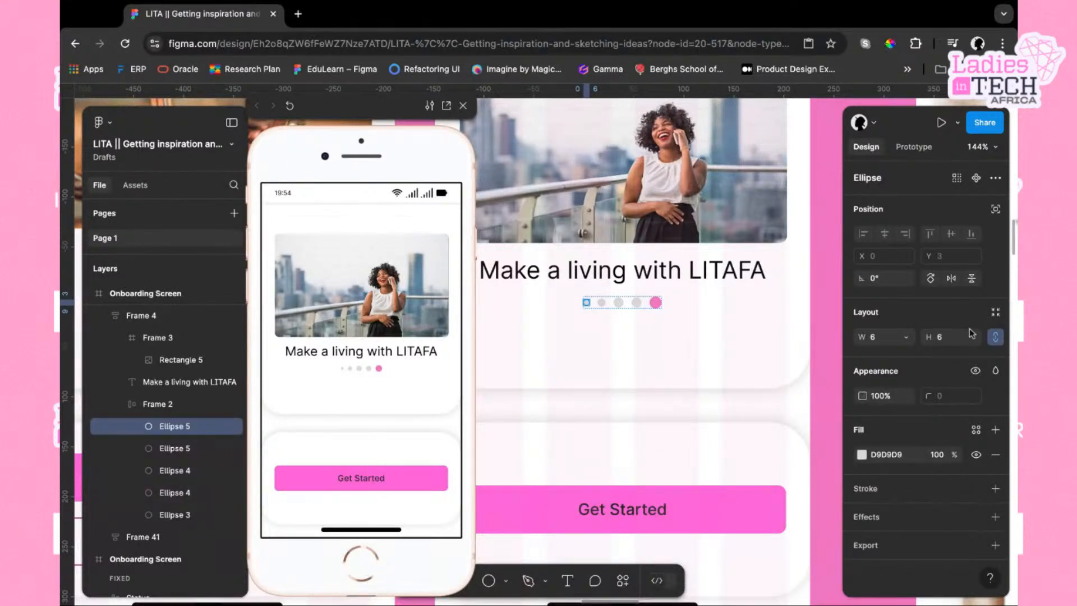
left_click(948, 342)
type("4")
key("Return")
Duplicate the second page dot in the final screen's indicator
left_click(601, 303)
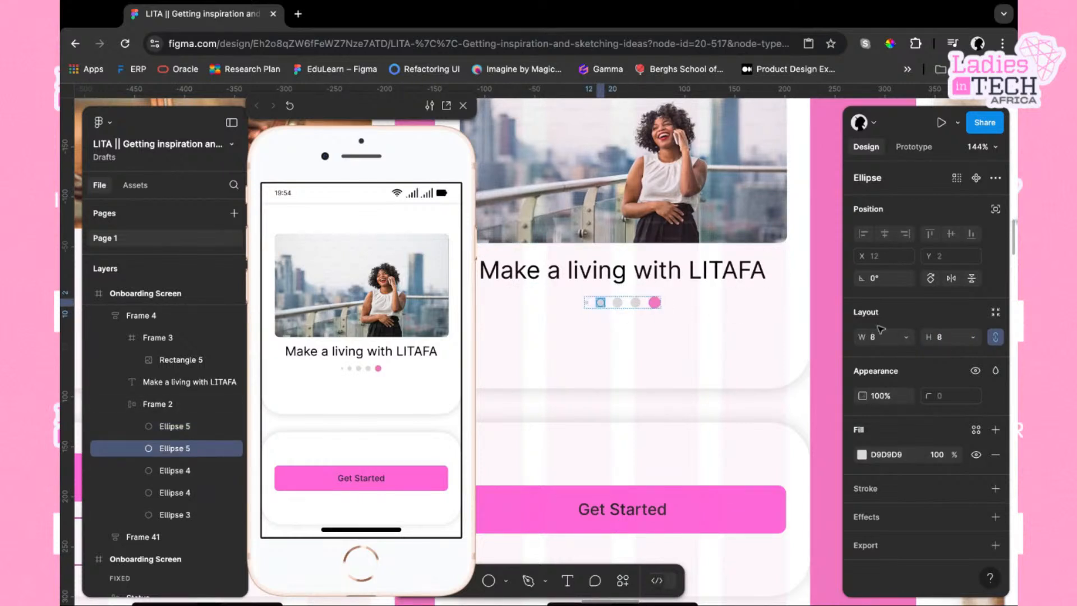
key("ctrl+d")
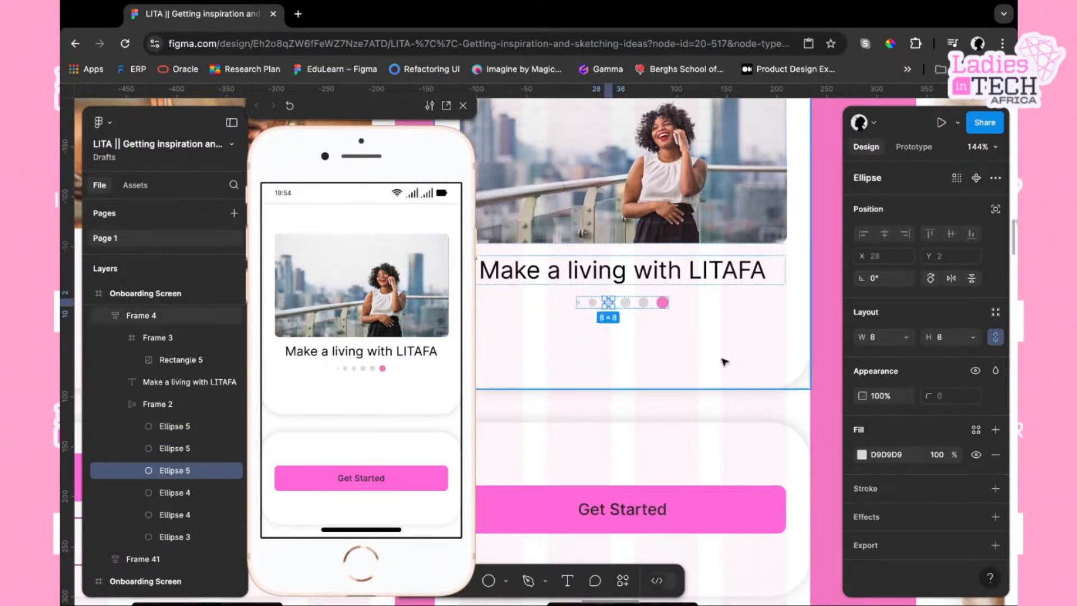
left_click(595, 304)
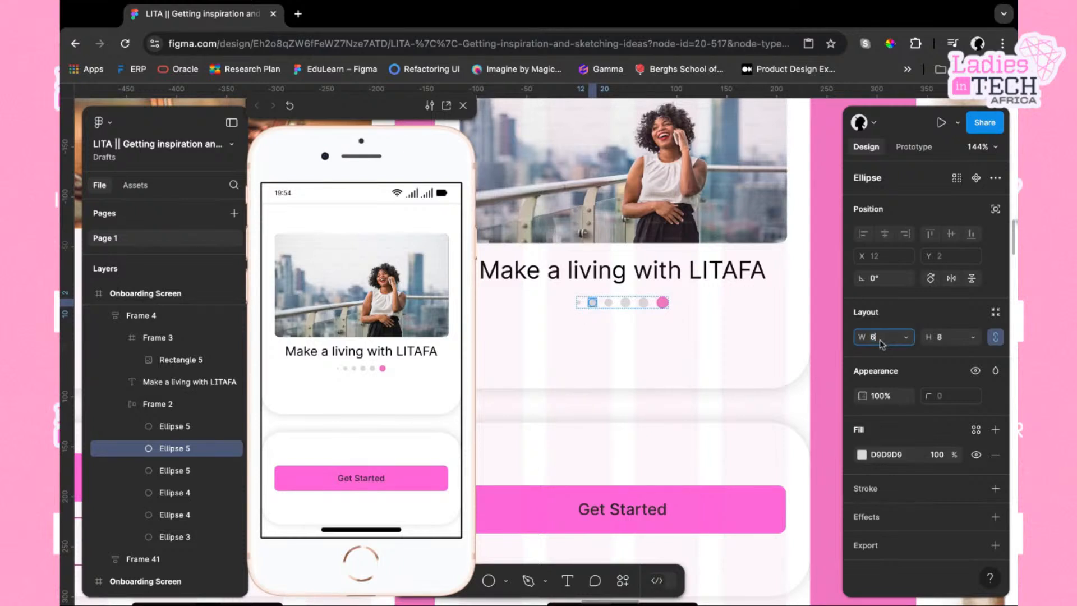
left_click(608, 303)
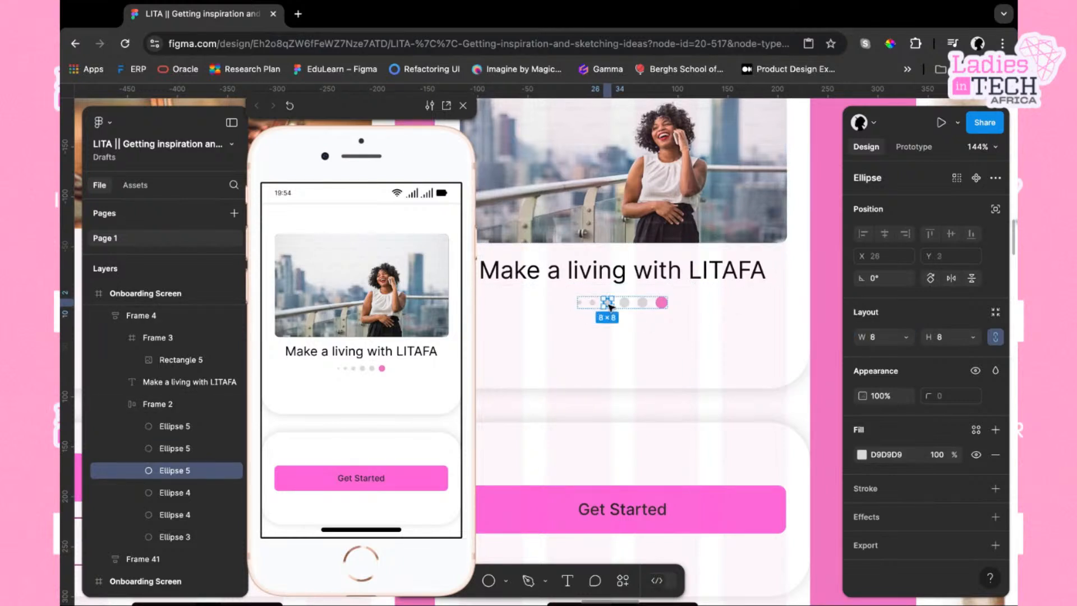
Resize the grey dot beside the active pink dot to 12
left_click(625, 303)
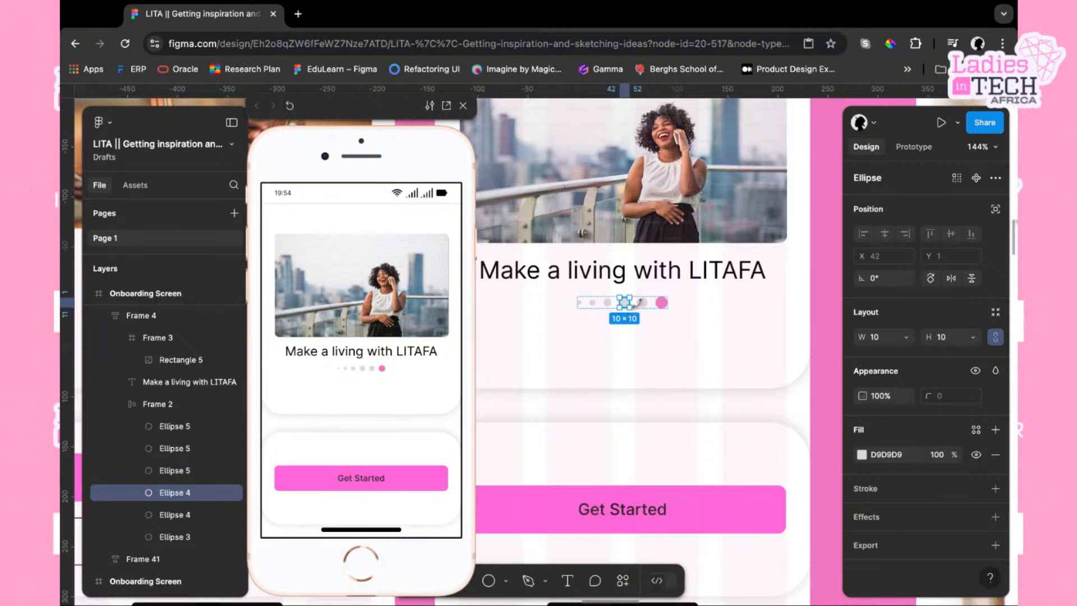
left_click(644, 303)
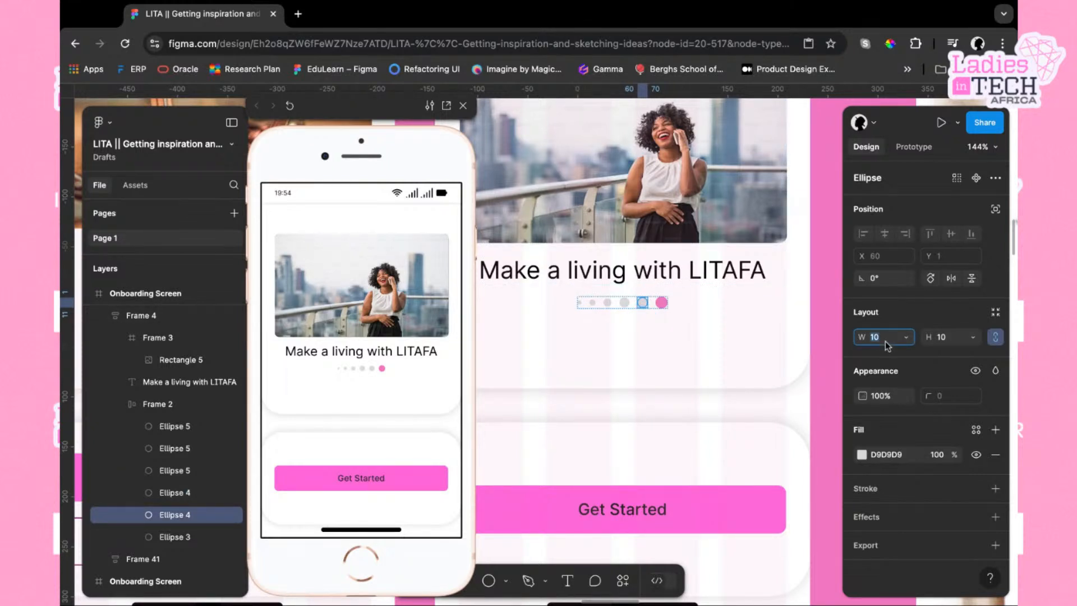
type("12")
key("Return")
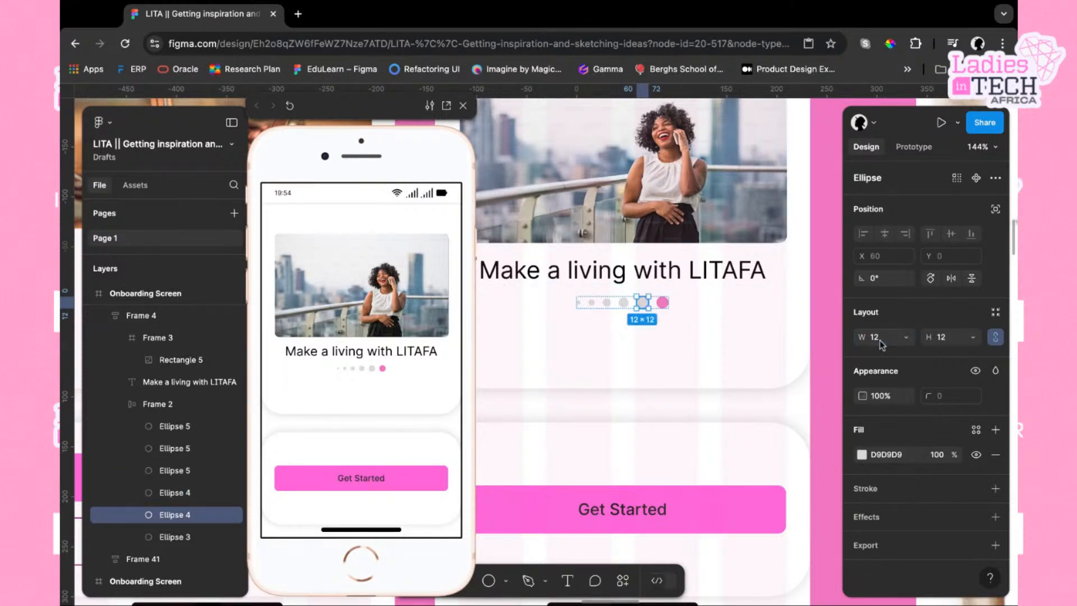
Delete the grey dot next to the active pink dot in the page indicator
left_click(663, 304)
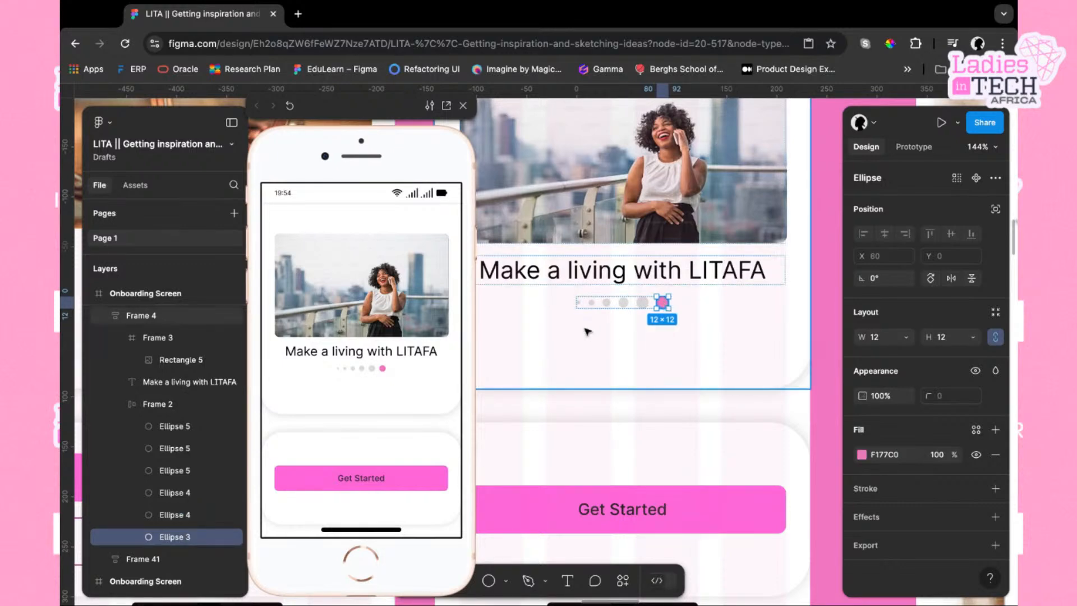
scroll(587, 336, "left", 10)
scroll(603, 400, "right", 10)
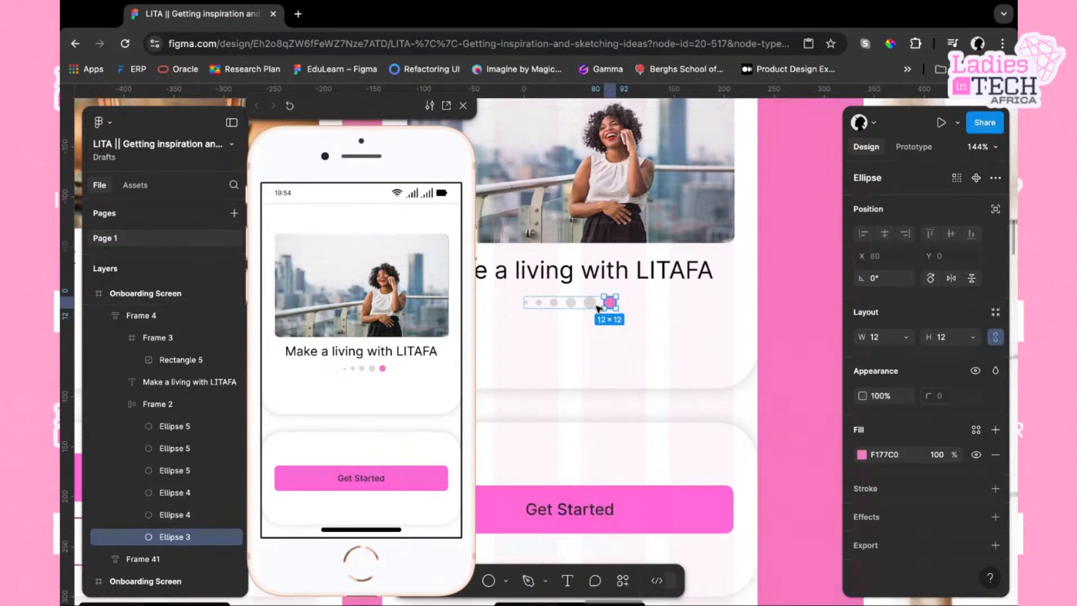
left_click(589, 303)
key("Delete")
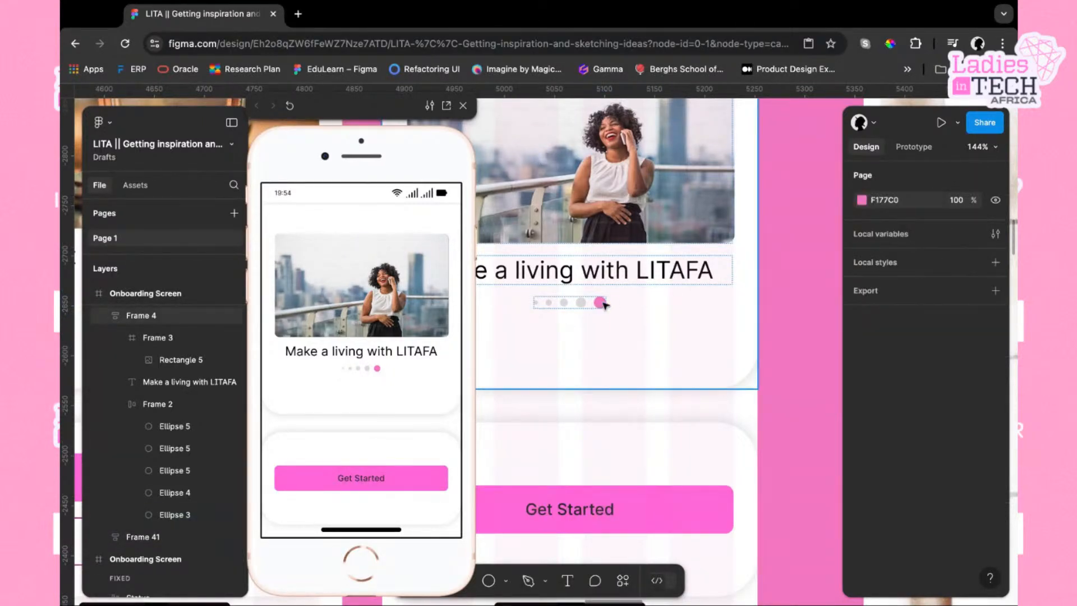
left_click(605, 304)
left_click(603, 303)
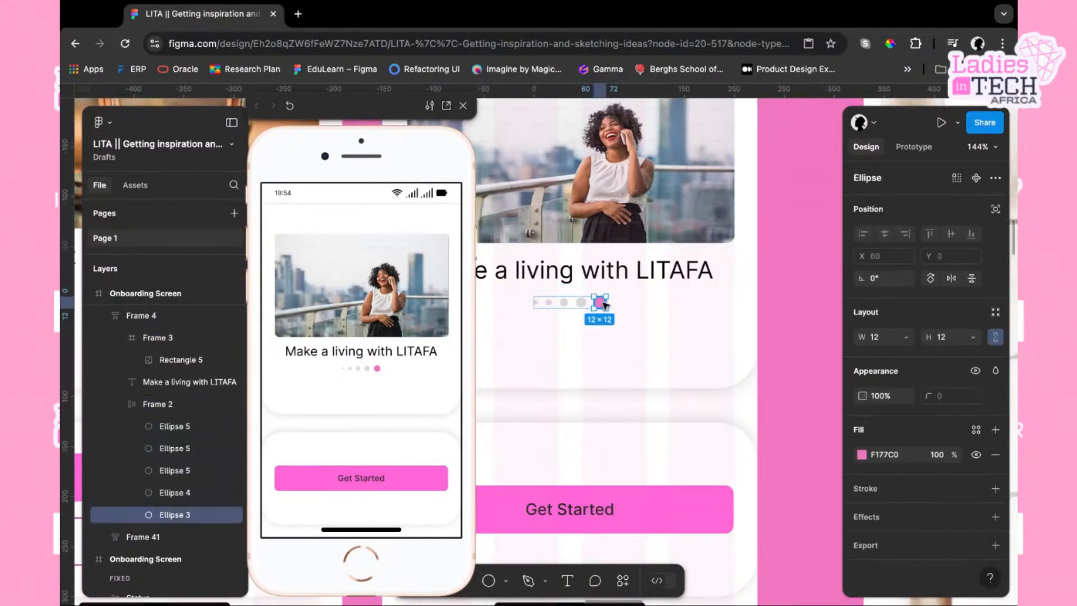
Survey the splash and onboarding screens across the canvas, selecting the onboarding and splash frames
left_click(632, 313)
scroll(634, 313, "down", 5)
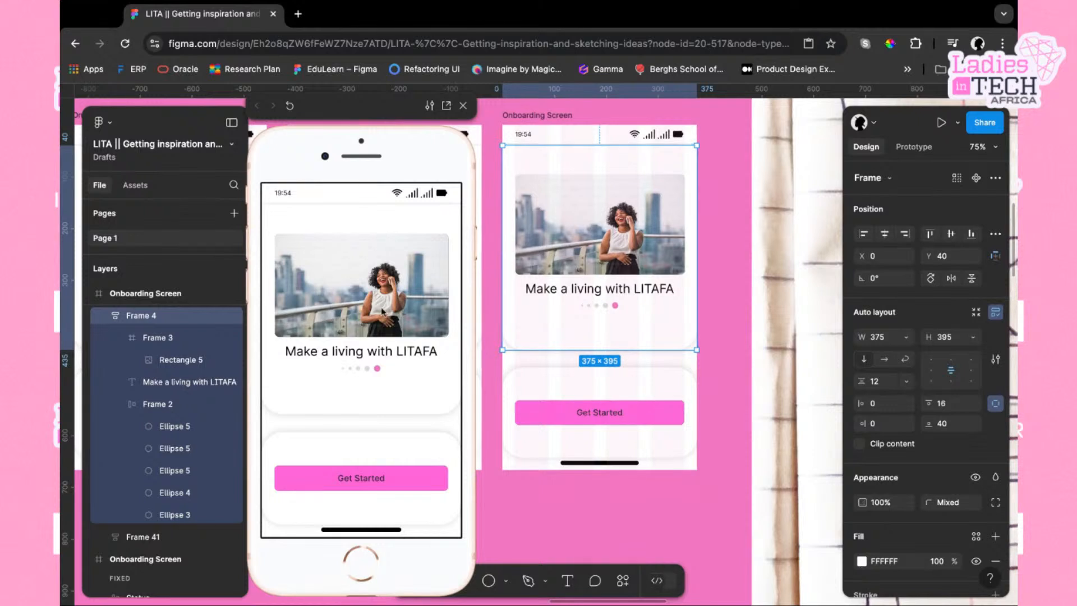
scroll(580, 327, "down", 2)
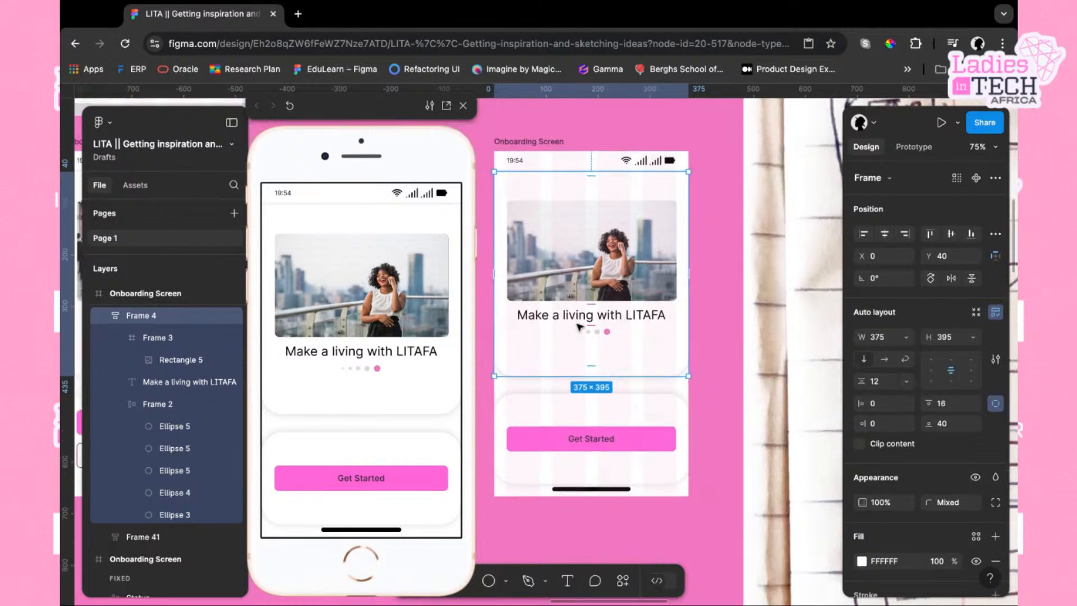
left_click(530, 144)
scroll(562, 413, "left", 4)
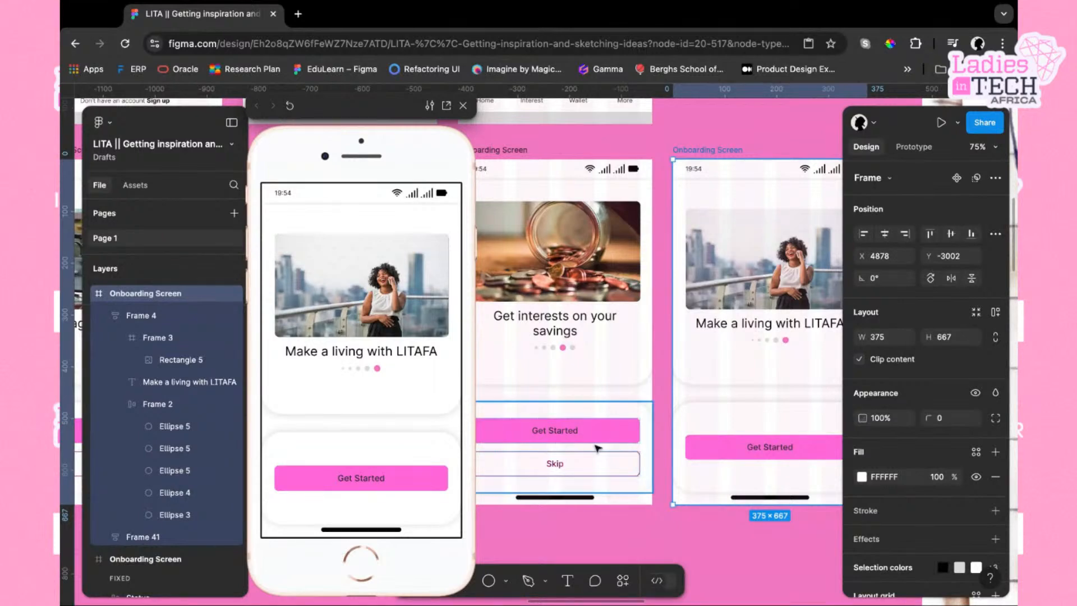
scroll(590, 416, "left", 10)
scroll(597, 448, "left", 3)
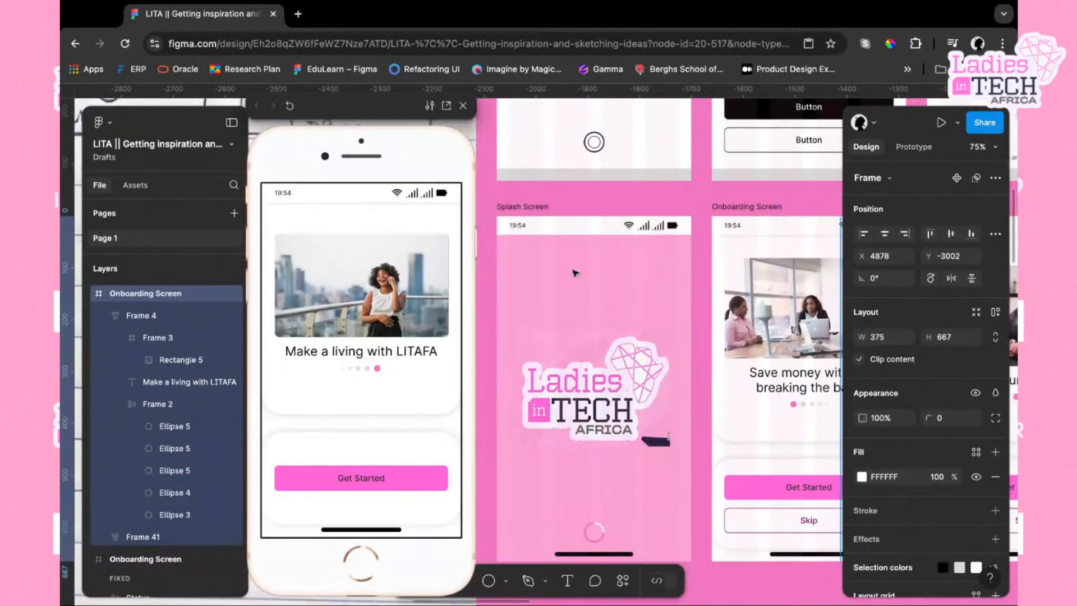
left_click(530, 208)
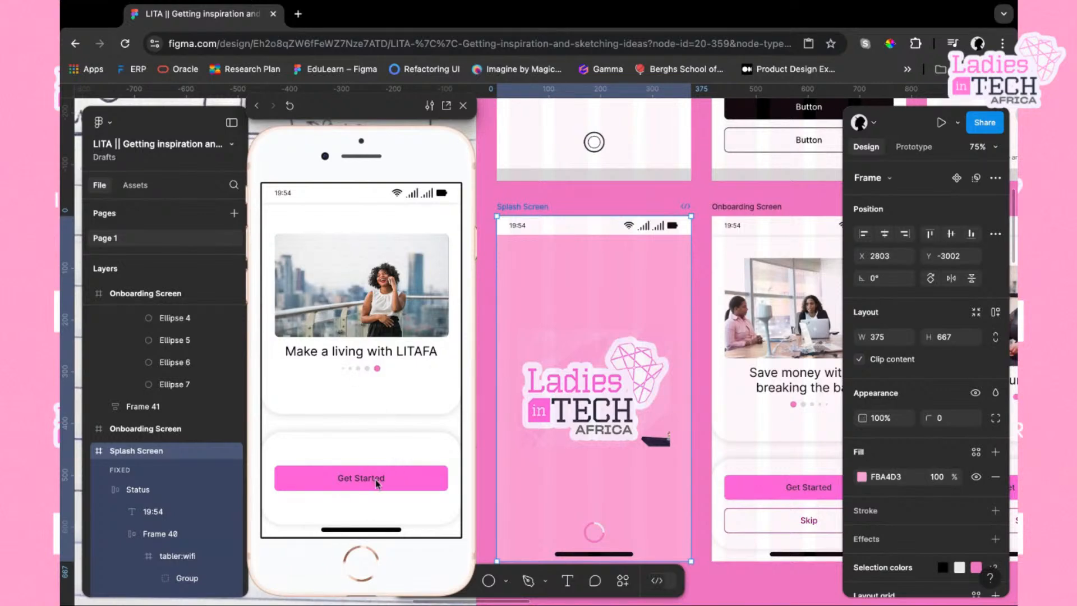
scroll(701, 429, "down", 5)
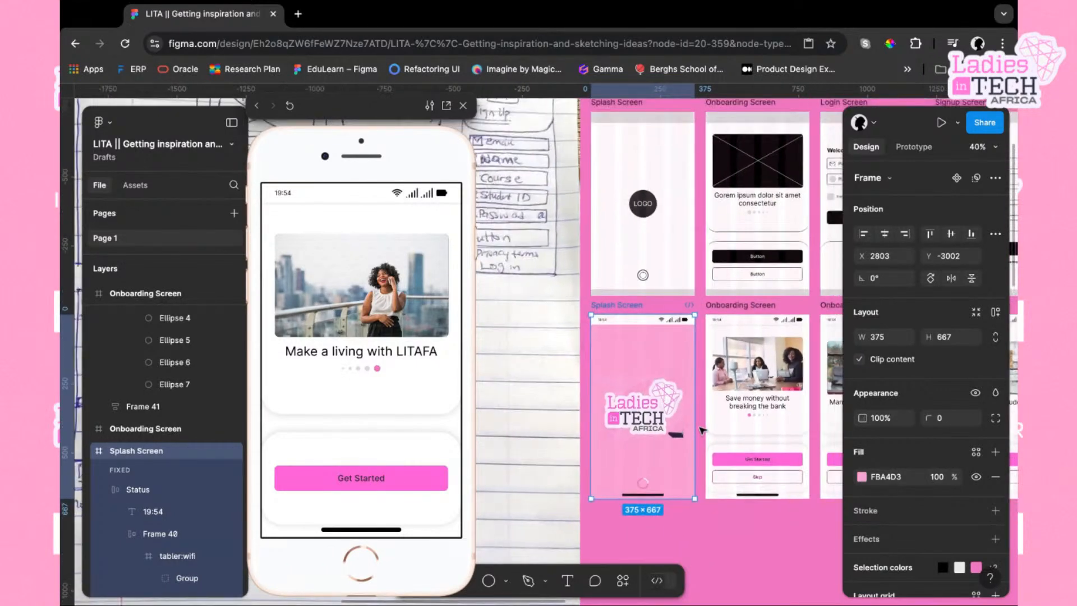
scroll(701, 429, "right", 10)
scroll(701, 429, "up", 2)
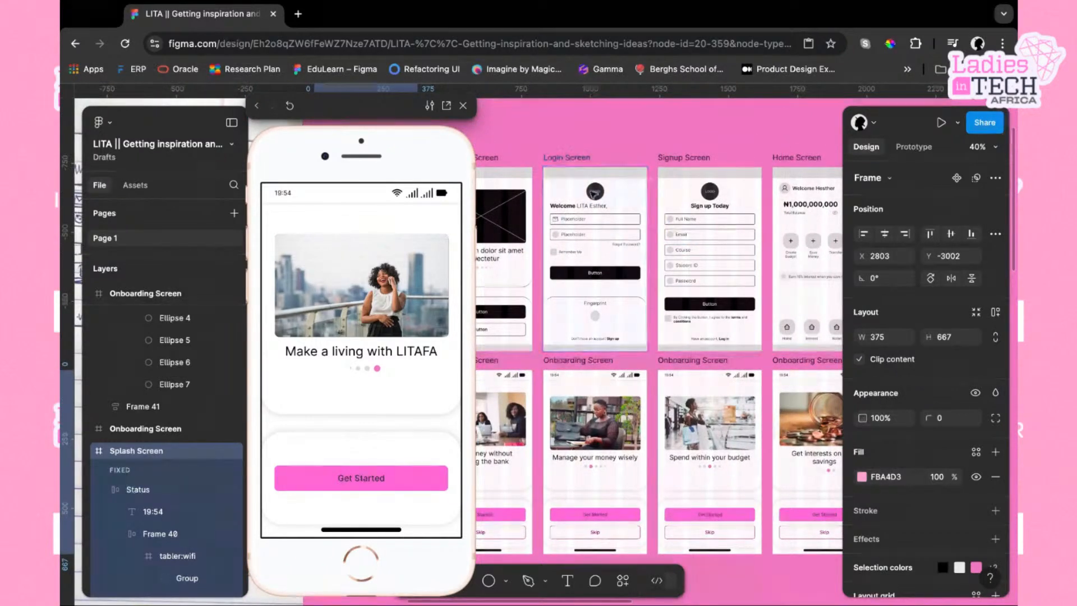
scroll(642, 302, "right", 4)
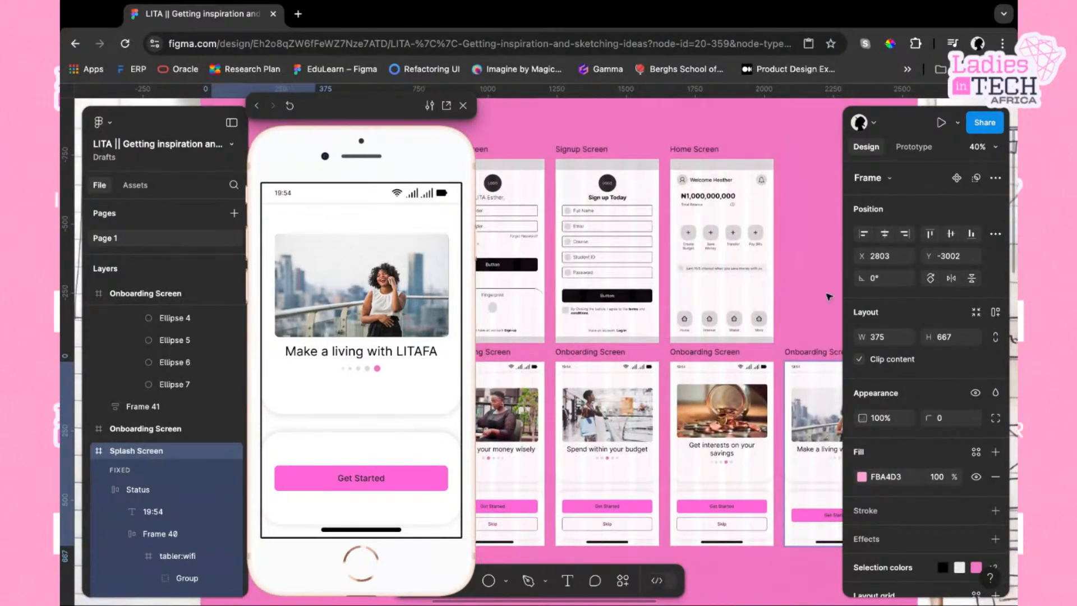
scroll(802, 449, "right", 6)
scroll(802, 449, "down", 2)
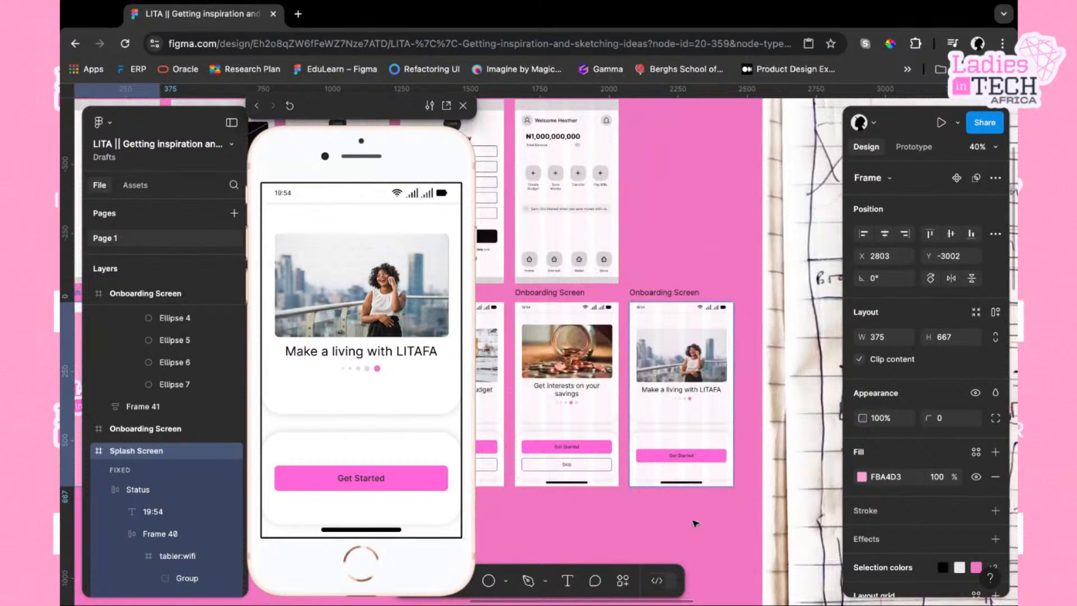
scroll(696, 523, "left", 6)
scroll(696, 523, "down", 2)
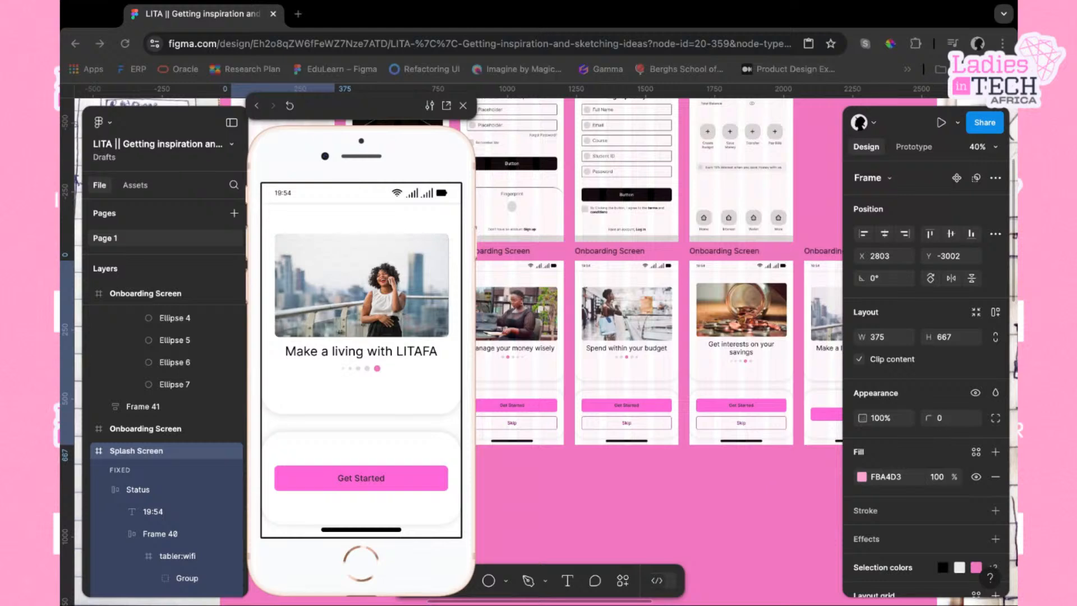
left_click(825, 490)
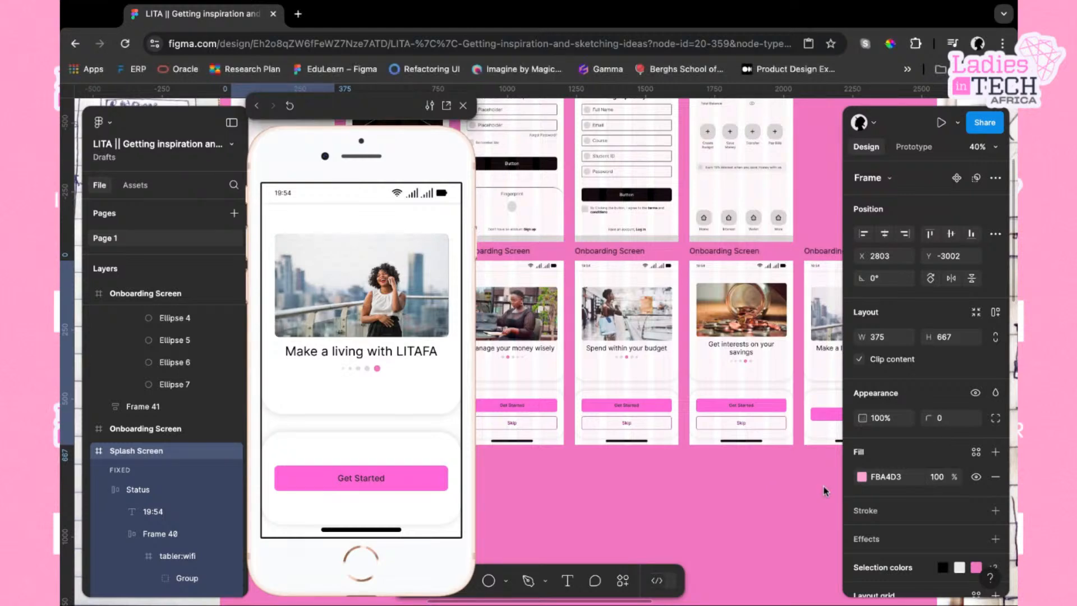
scroll(769, 365, "right", 3)
scroll(770, 365, "up", 2)
scroll(769, 365, "up", 3)
scroll(770, 366, "right", 1)
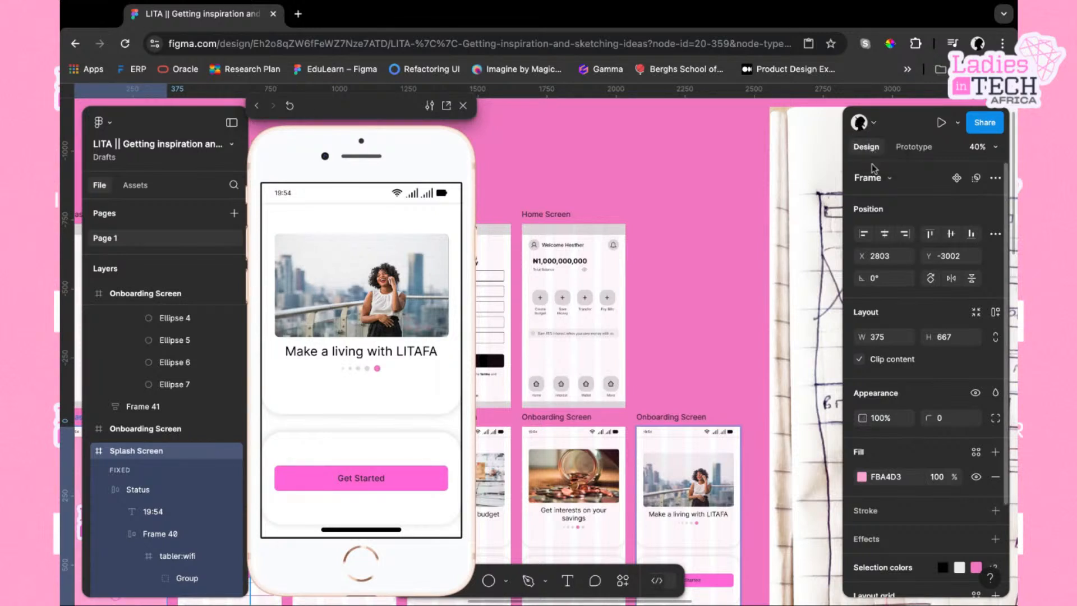
In prototype mode, link the wireframe Splash Screen to the wireframe Onboarding Screen with an on-tap navigate interaction
left_click(926, 148)
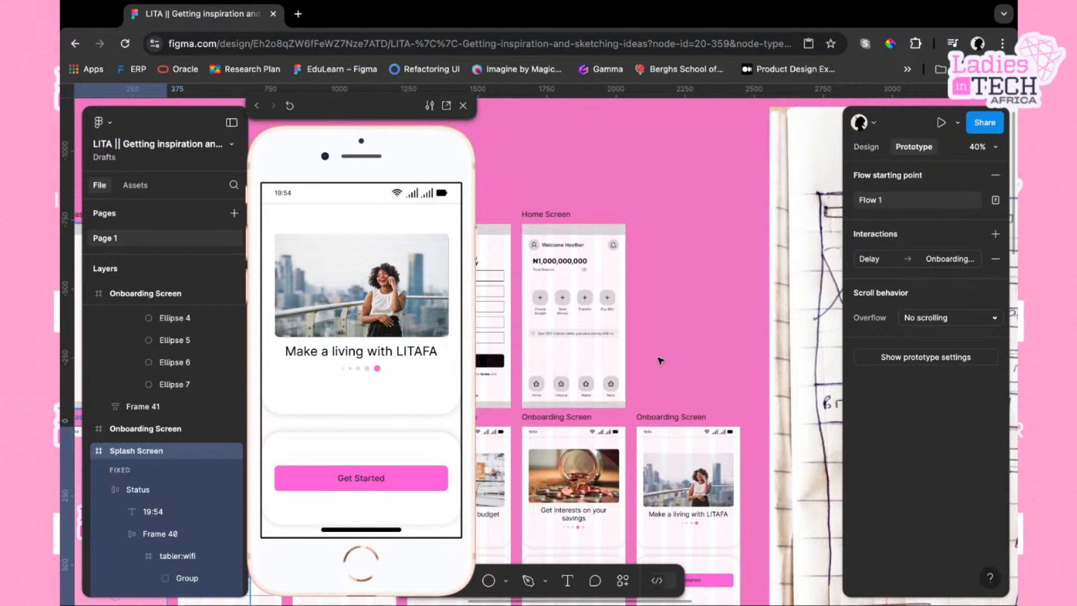
scroll(661, 361, "left", 10)
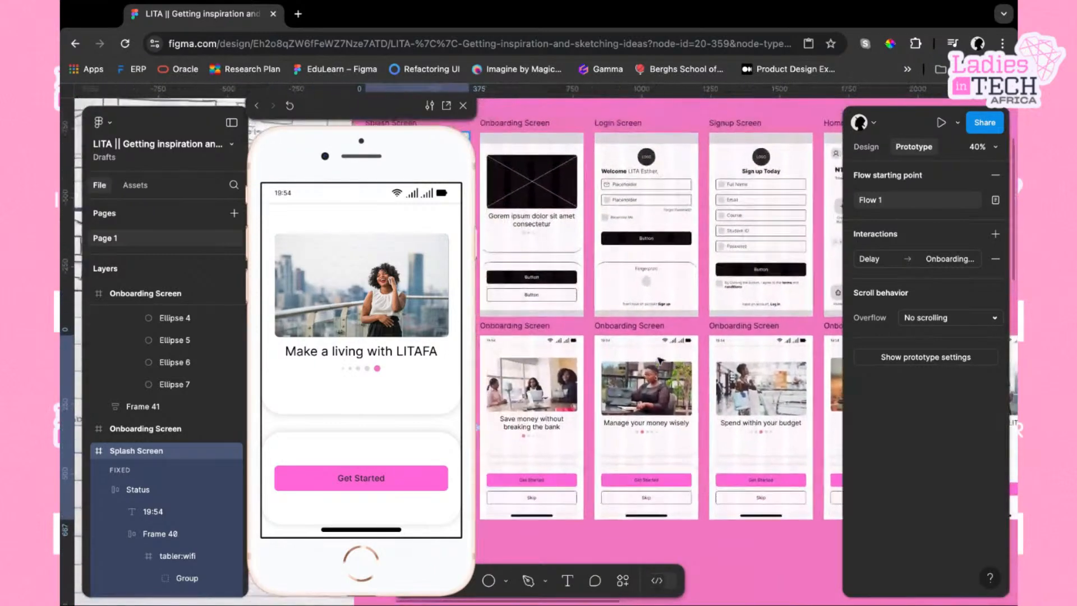
scroll(660, 361, "left", 5)
scroll(661, 361, "up", 2)
left_click(663, 373)
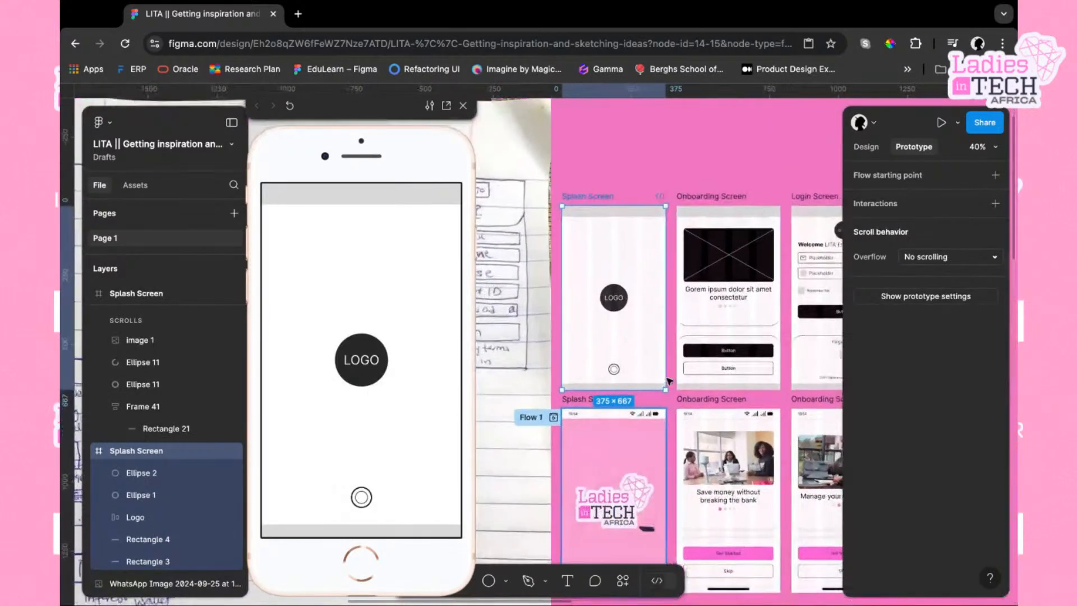
scroll(669, 381, "right", 2)
scroll(669, 382, "down", 1)
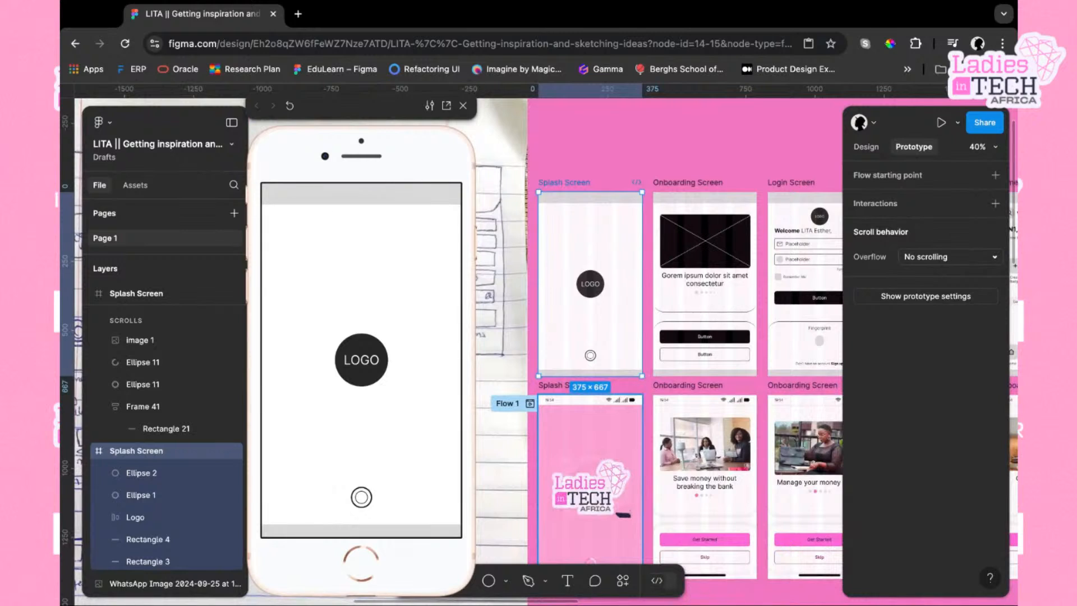
scroll(606, 306, "right", 2)
scroll(606, 306, "down", 1)
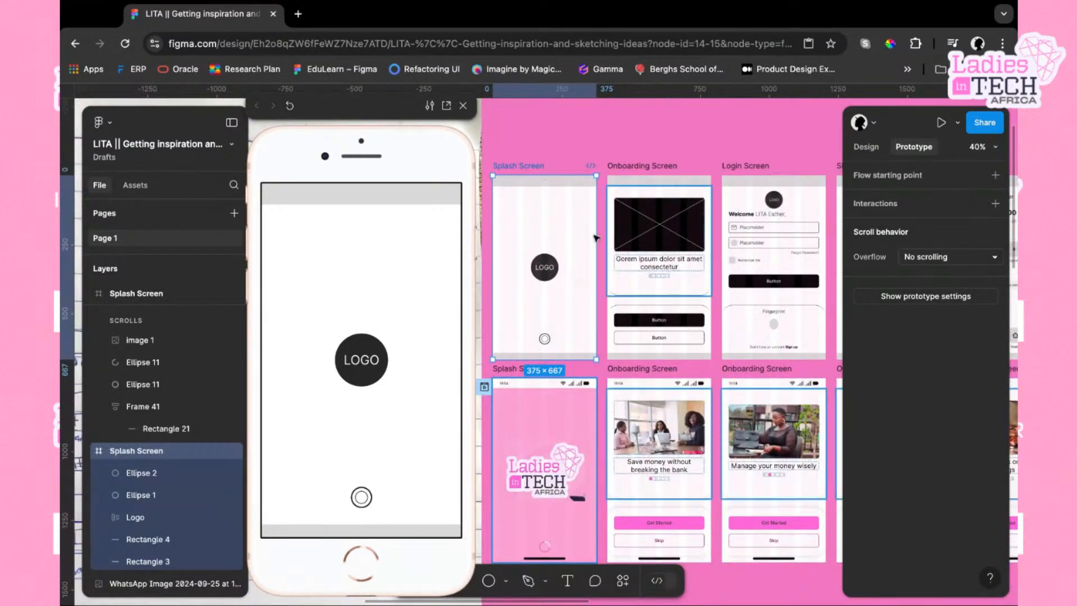
mouse_move(598, 268)
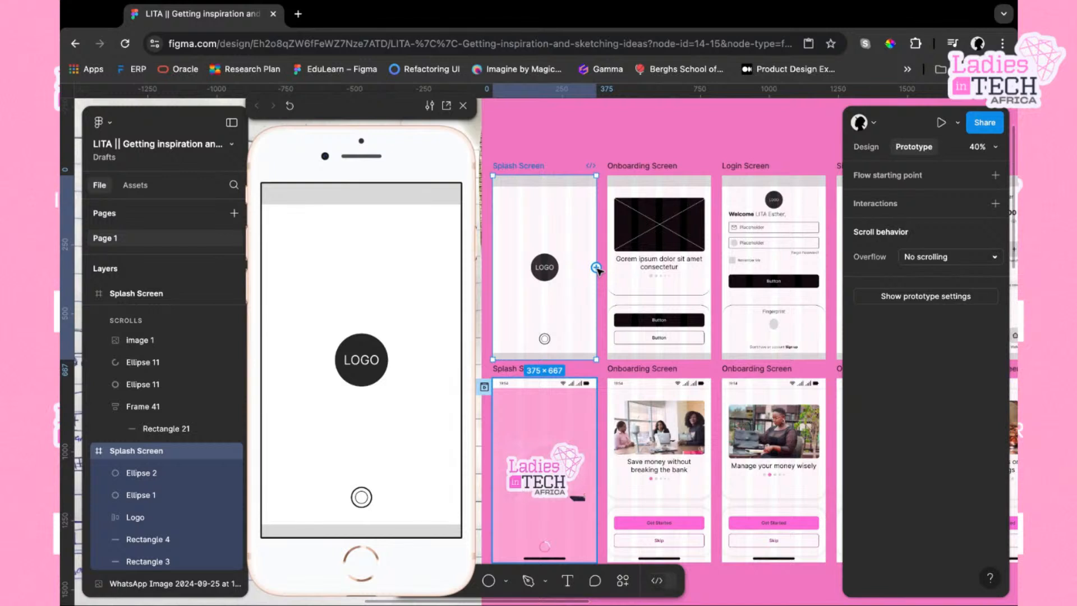
left_click_drag(596, 268, 621, 270)
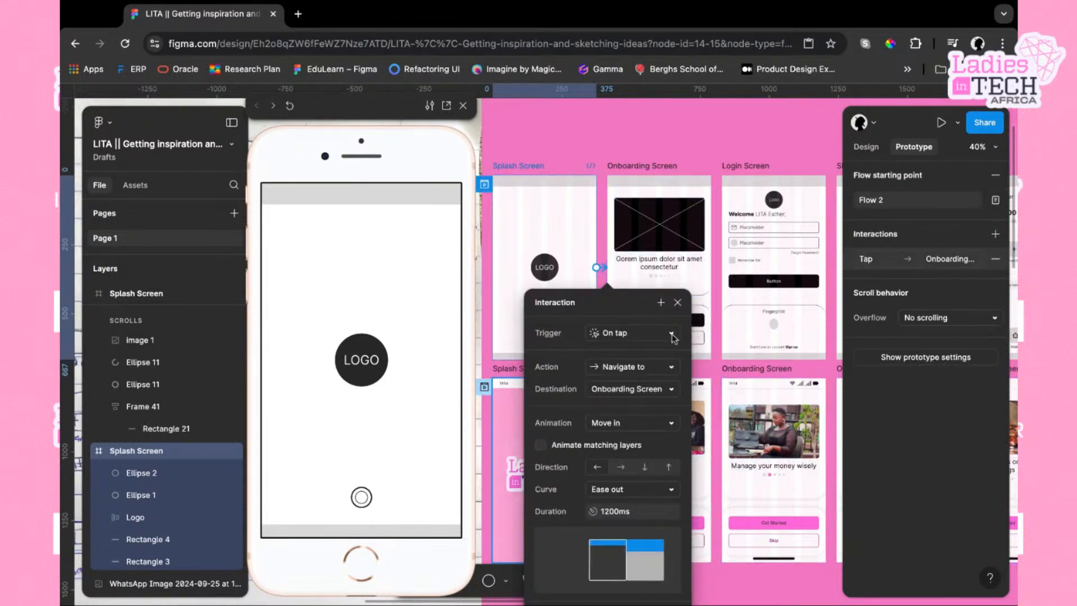
Link the wireframe onboarding screen's main button to the Login Screen, then delete that connection
left_click(665, 167)
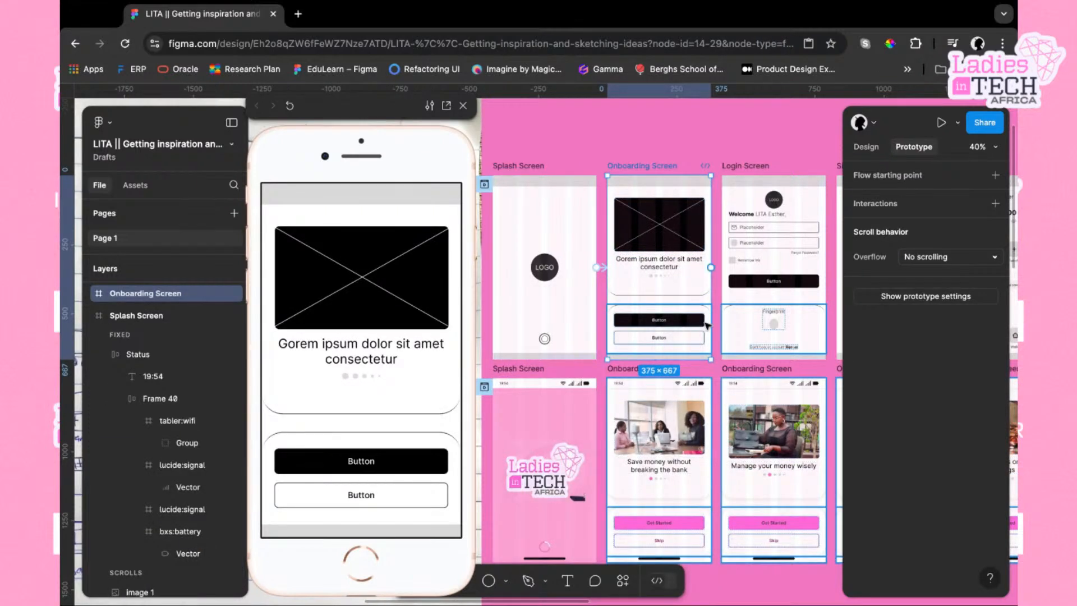
scroll(696, 327, "right", 1)
scroll(696, 326, "right", 2)
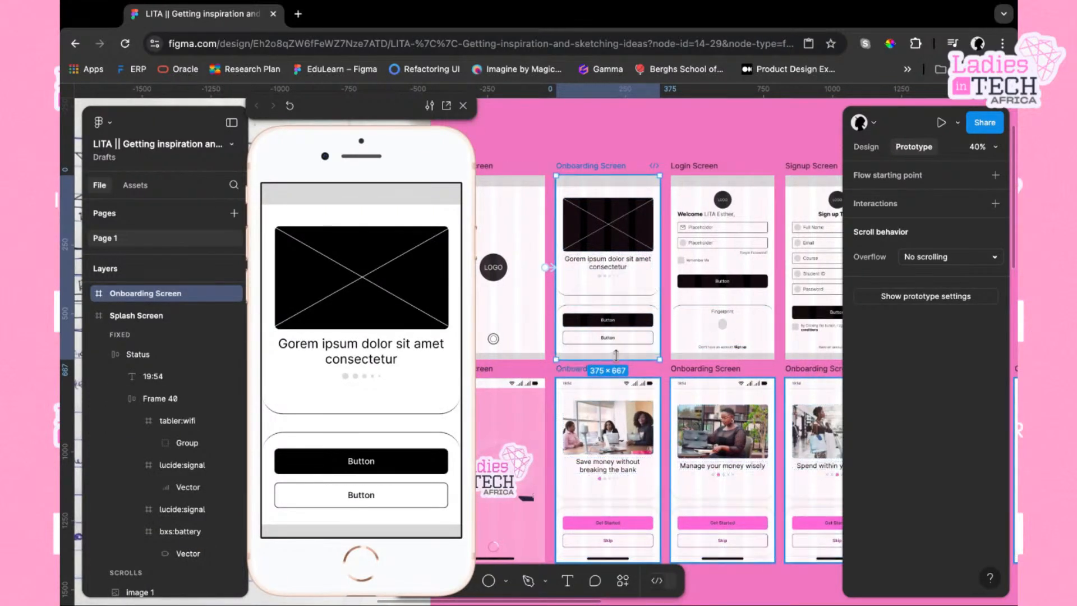
double_click(639, 318)
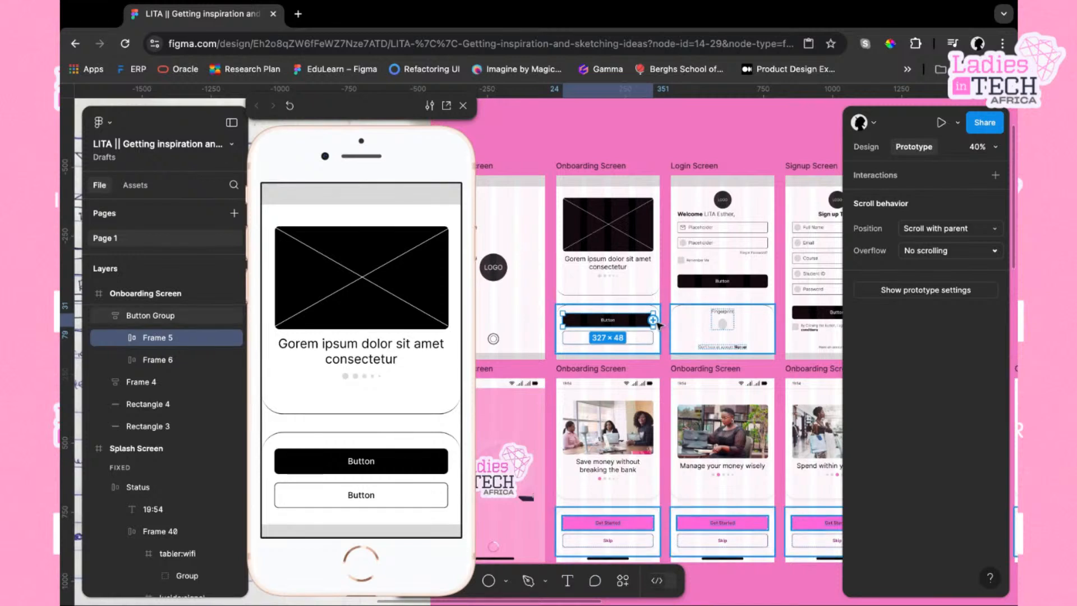
left_click(654, 320)
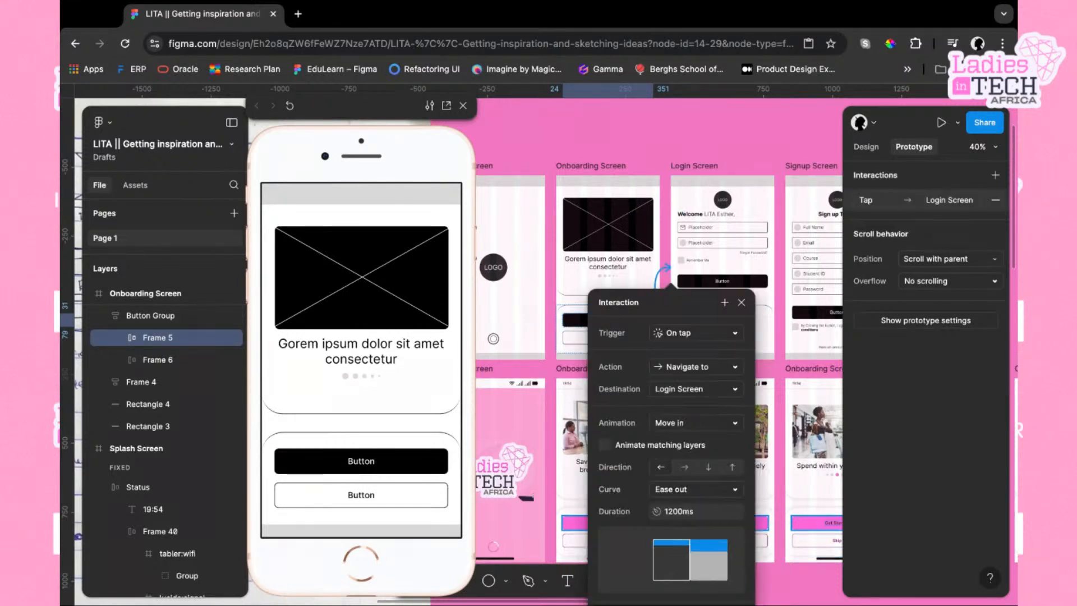
scroll(590, 245, "right", 6)
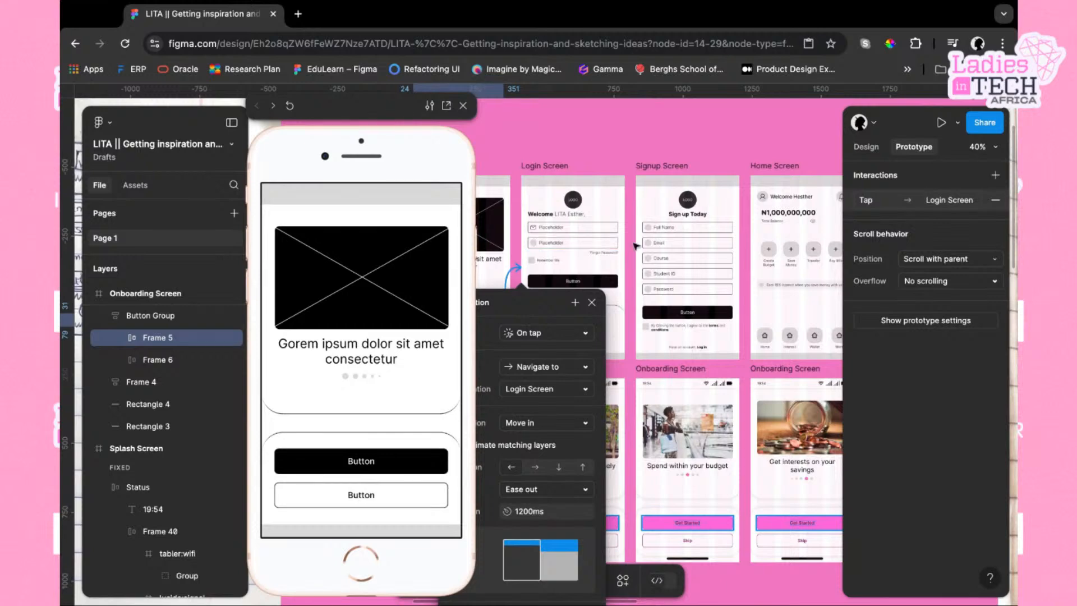
scroll(606, 244, "left", 4)
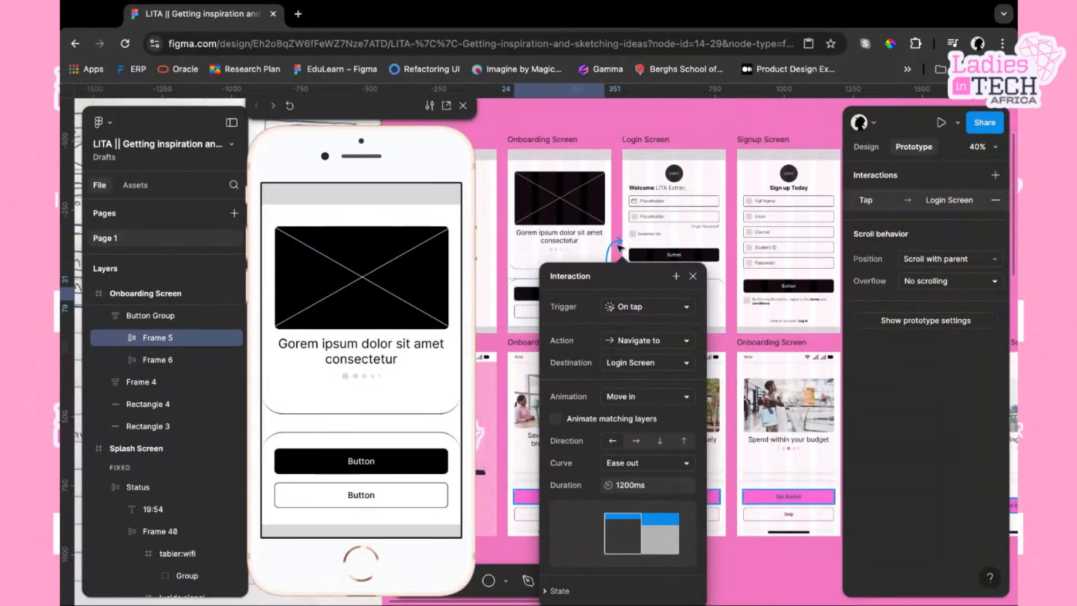
left_click(617, 245)
key("Delete")
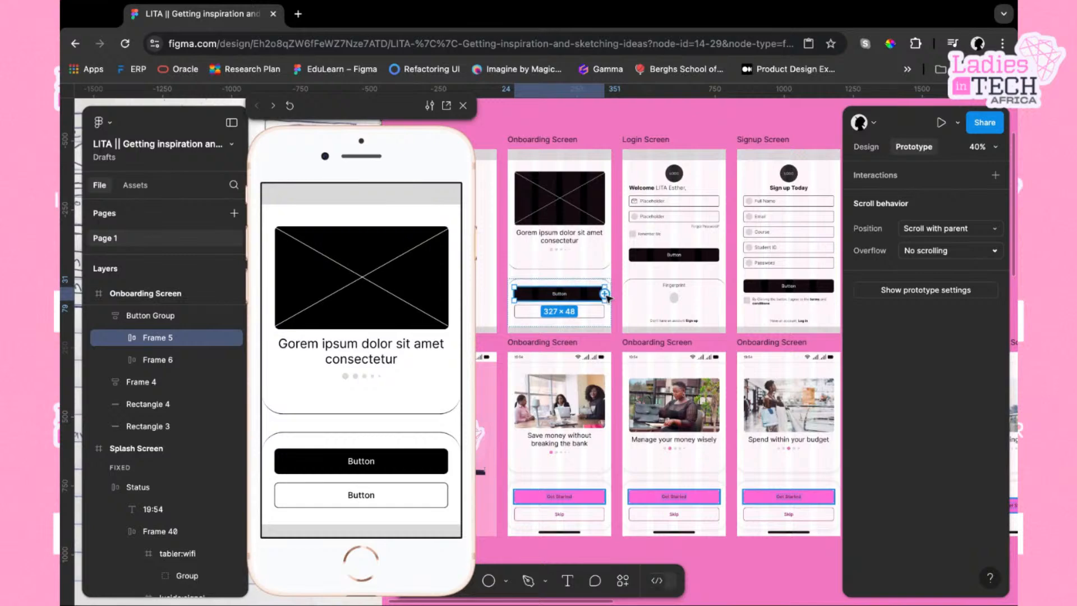
Link the wireframe onboarding screen's main button to the Signup Screen with an on-tap navigate interaction
left_click_drag(605, 294, 745, 228)
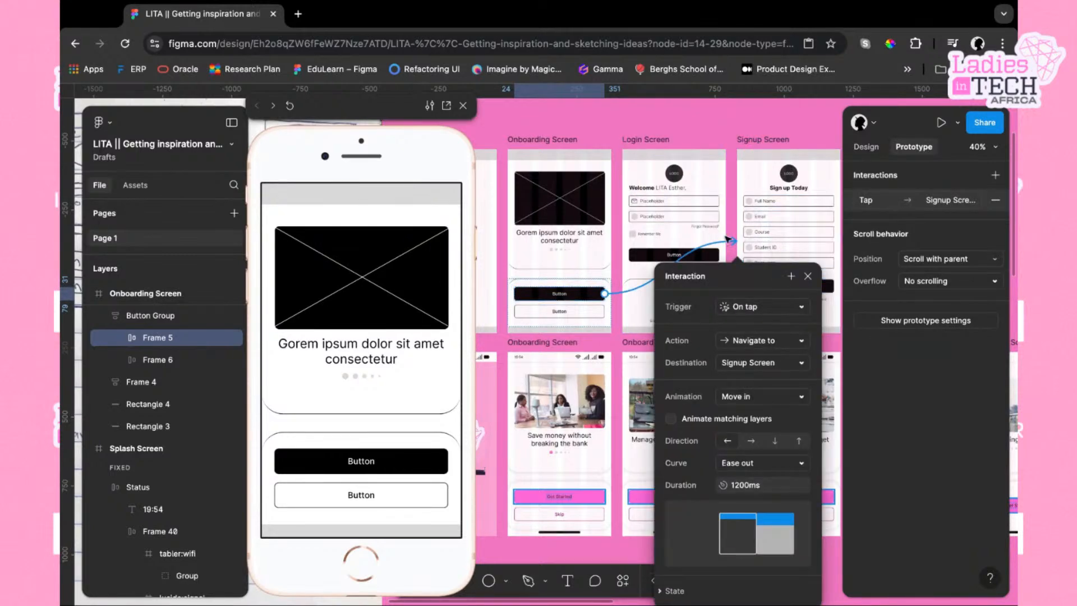
scroll(771, 218, "right", 3)
scroll(770, 217, "down", 1)
scroll(773, 219, "right", 1)
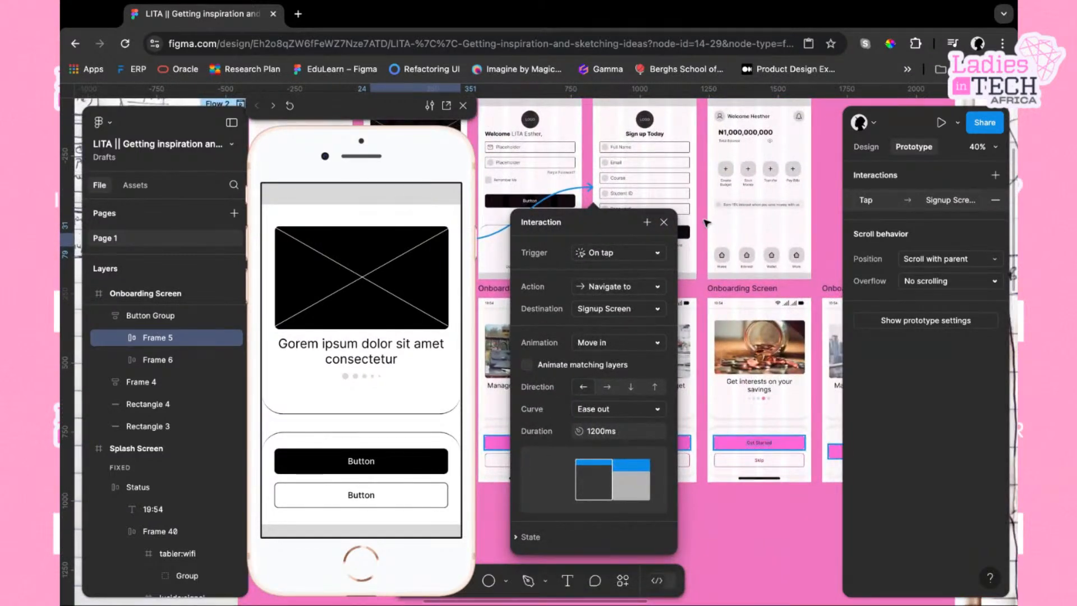
left_click(706, 223)
Link the Signup Screen's 'Have an account, Log in' text to the Login Screen on tap
left_click(669, 269)
scroll(675, 273, "up", 2)
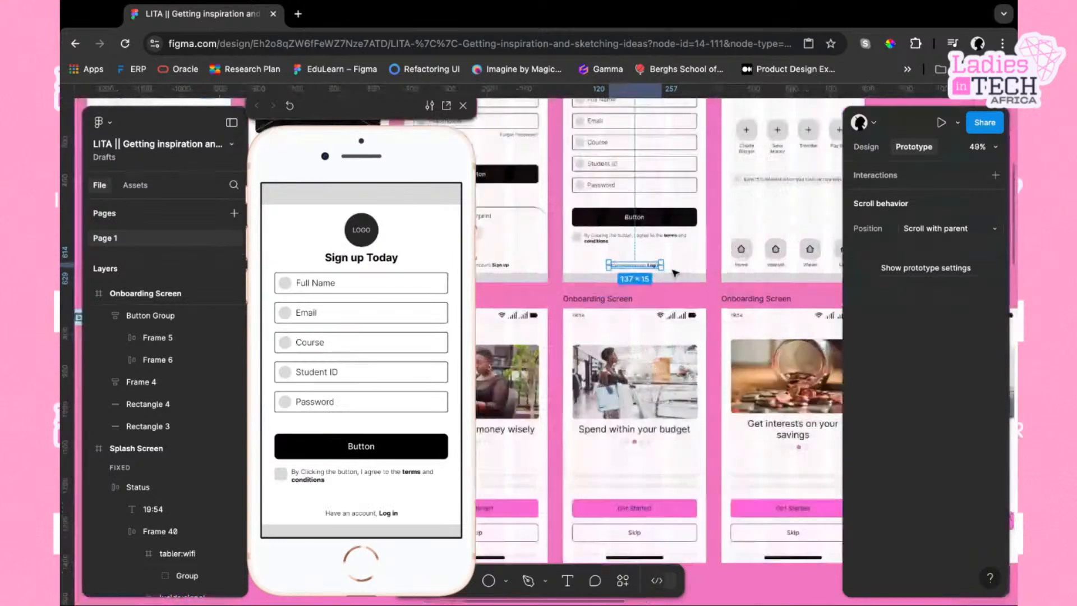
scroll(675, 274, "up", 3)
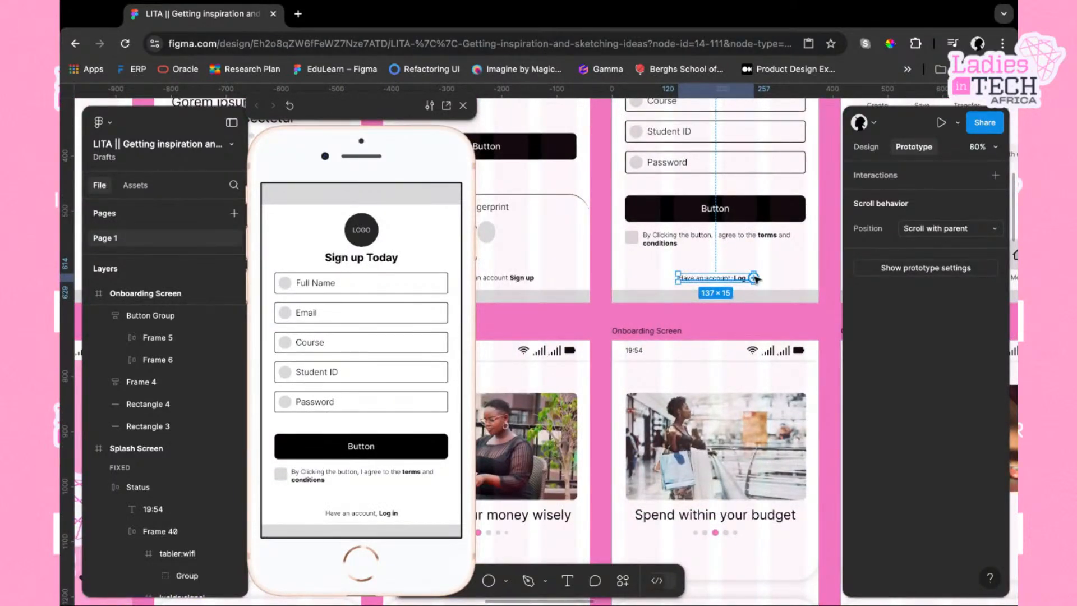
left_click_drag(756, 278, 555, 208)
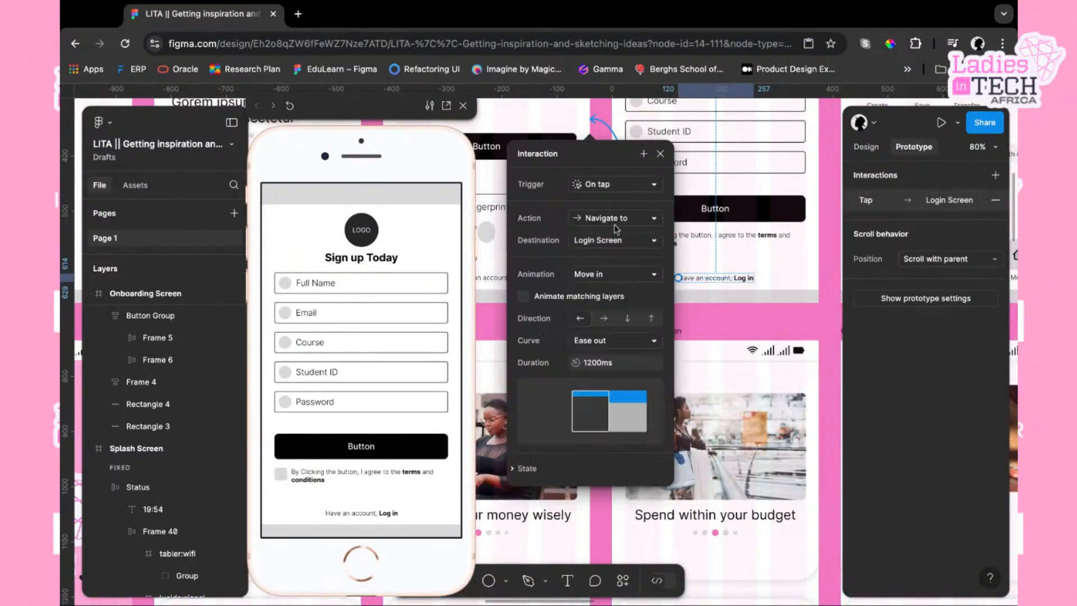
left_click(661, 154)
Link the Login Screen's 'Don't have an account Sign up' text to the Signup Screen on tap
left_click(529, 282)
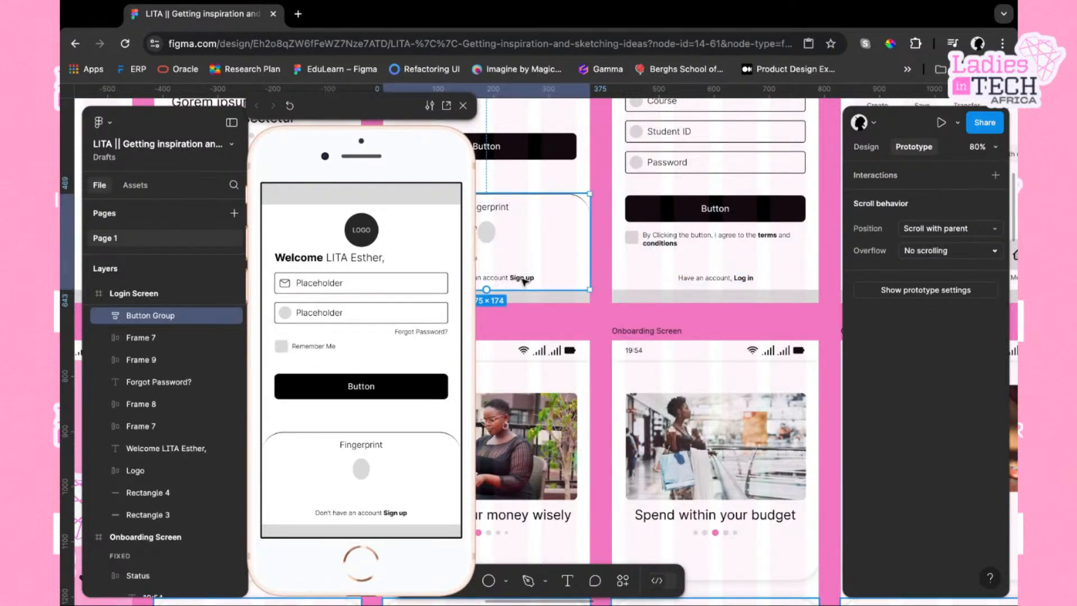
double_click(525, 281)
left_click_drag(535, 279, 624, 208)
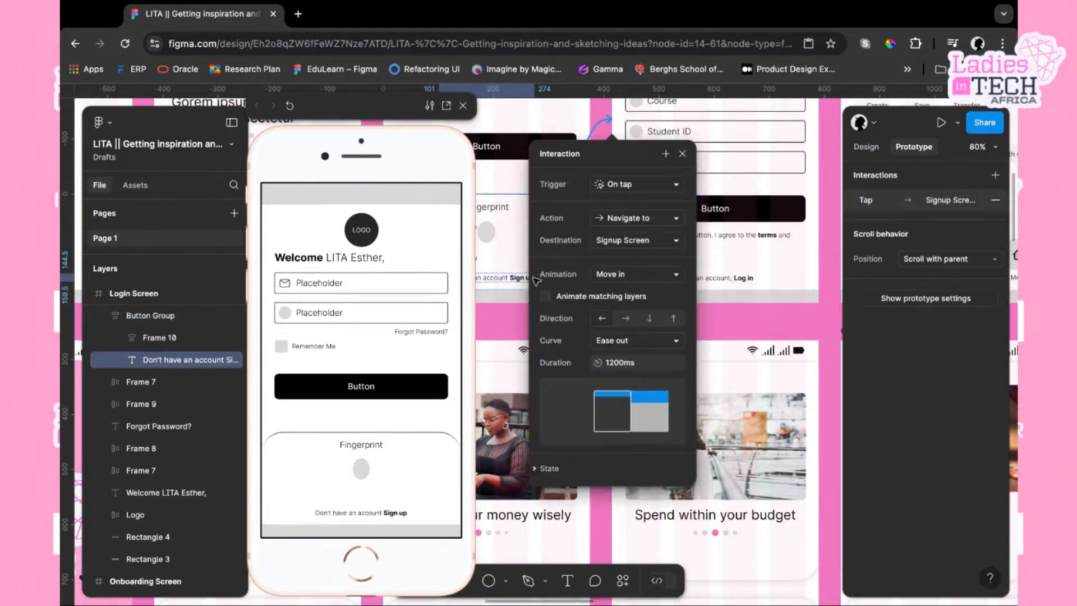
left_click(682, 154)
scroll(687, 159, "right", 3)
scroll(687, 159, "up", 1)
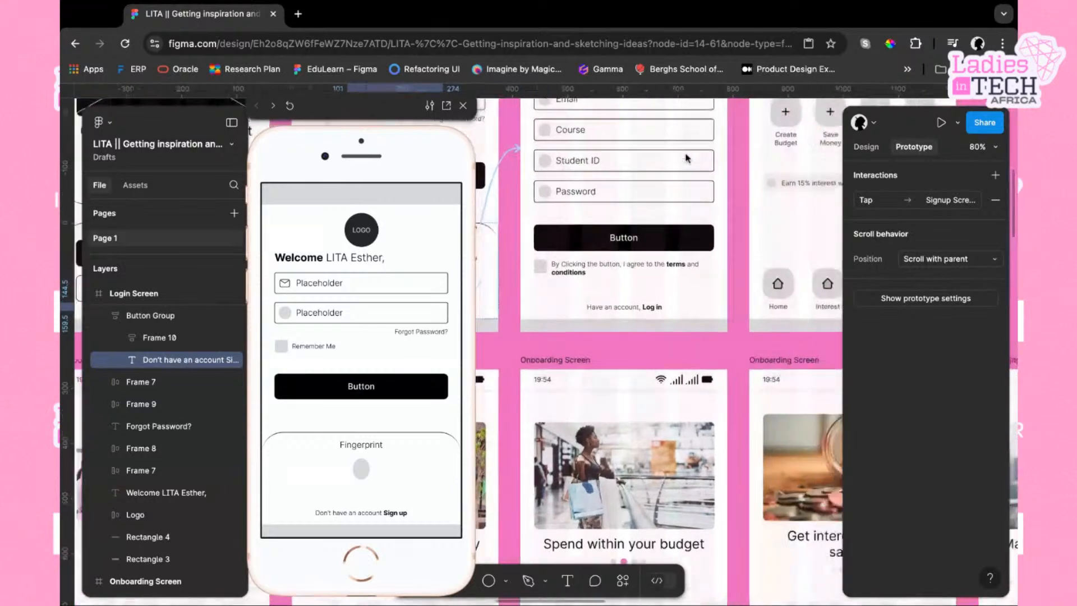
scroll(688, 159, "up", 3)
scroll(673, 196, "right", 1)
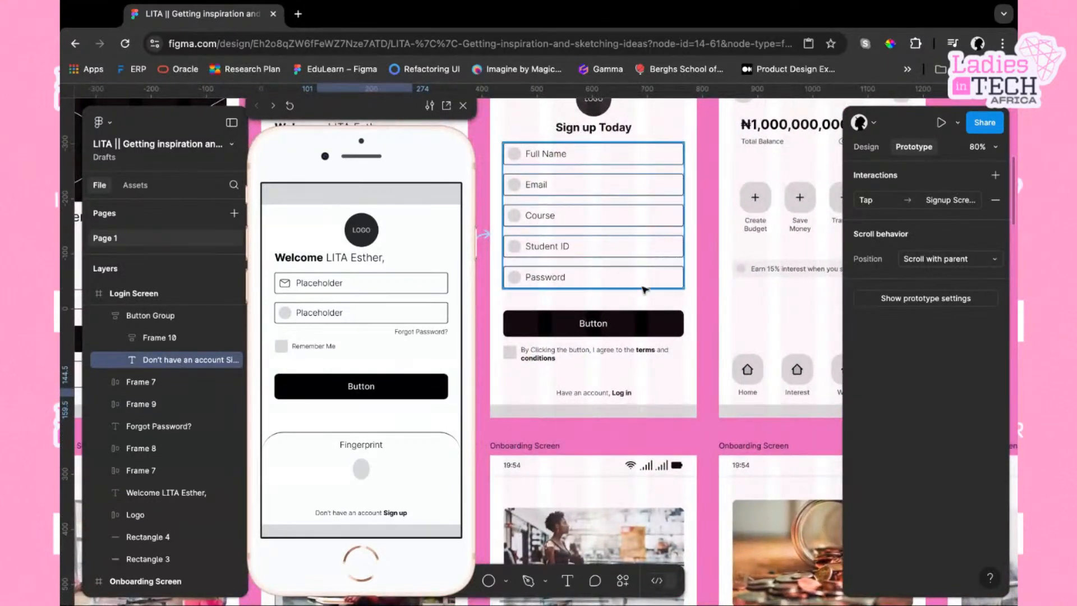
Link the Signup Screen's main button to the Home Screen
left_click(639, 324)
left_click_drag(684, 324, 723, 247)
left_click(705, 154)
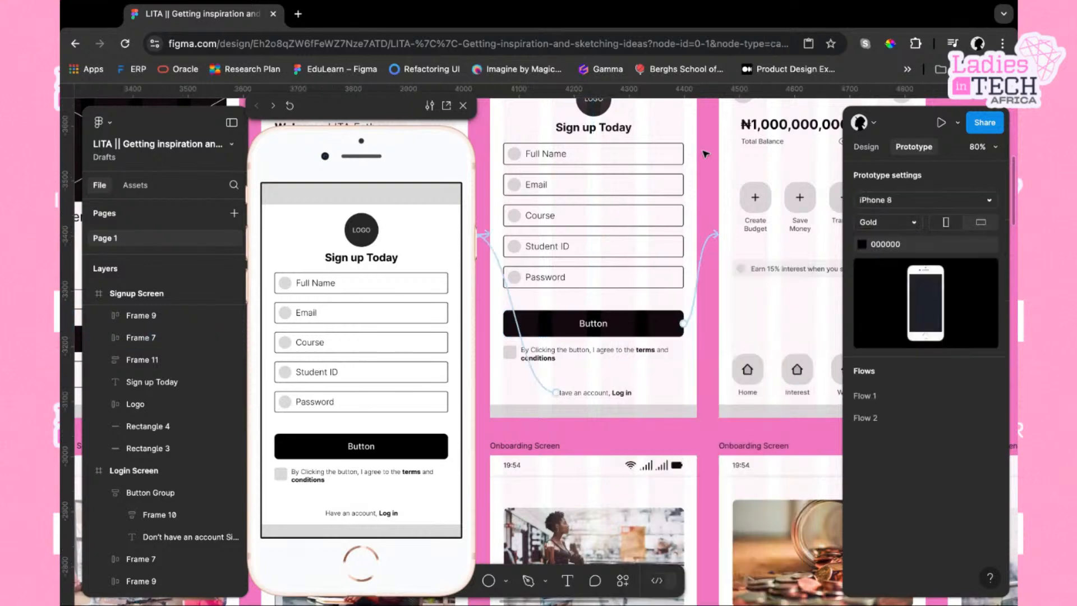
Select the wireframe Splash Screen and tap through it in the prototype preview
scroll(705, 155, "down", 6)
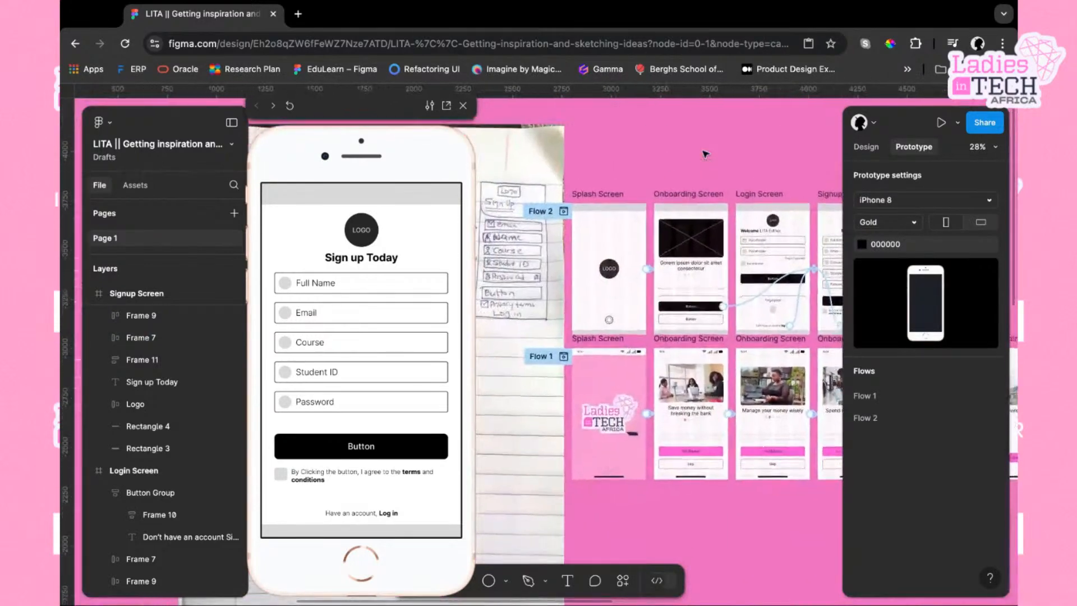
left_click(605, 195)
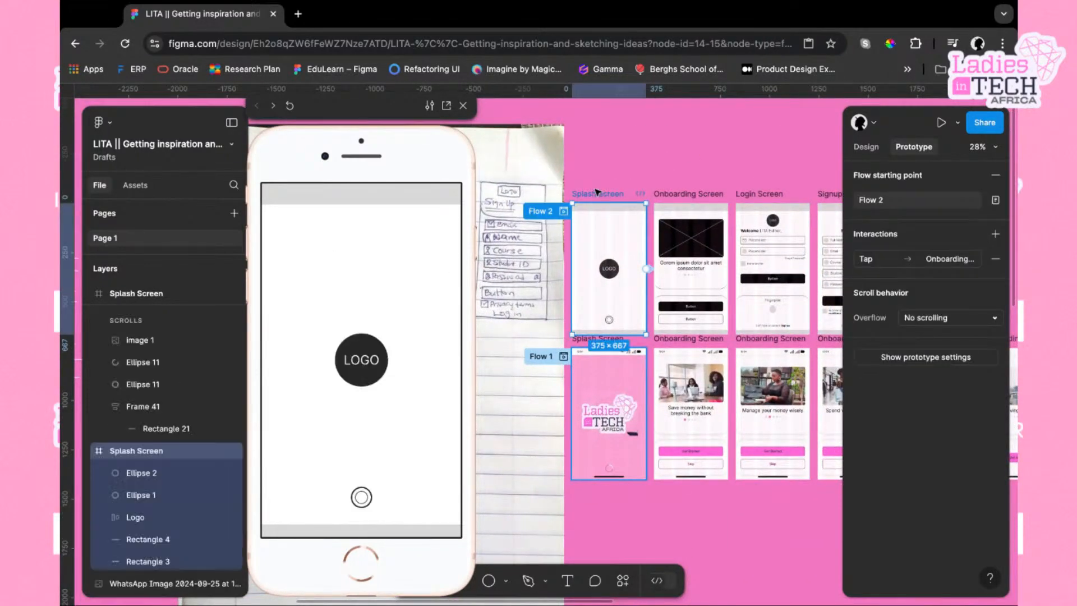
left_click(423, 312)
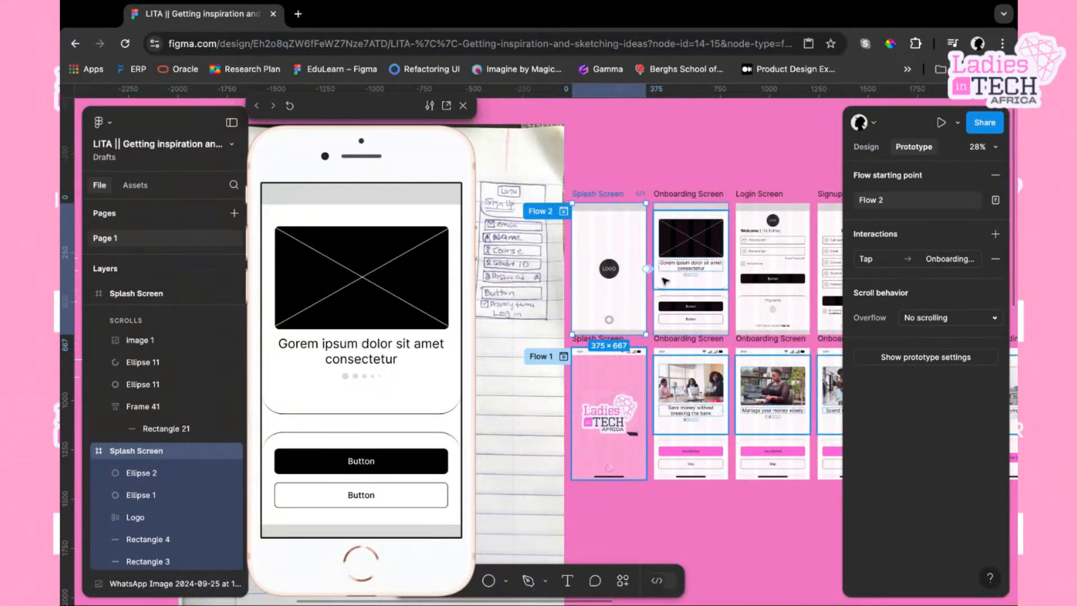
Set the wireframe Splash Screen's interaction animation to Instant
scroll(623, 318, "up", 5)
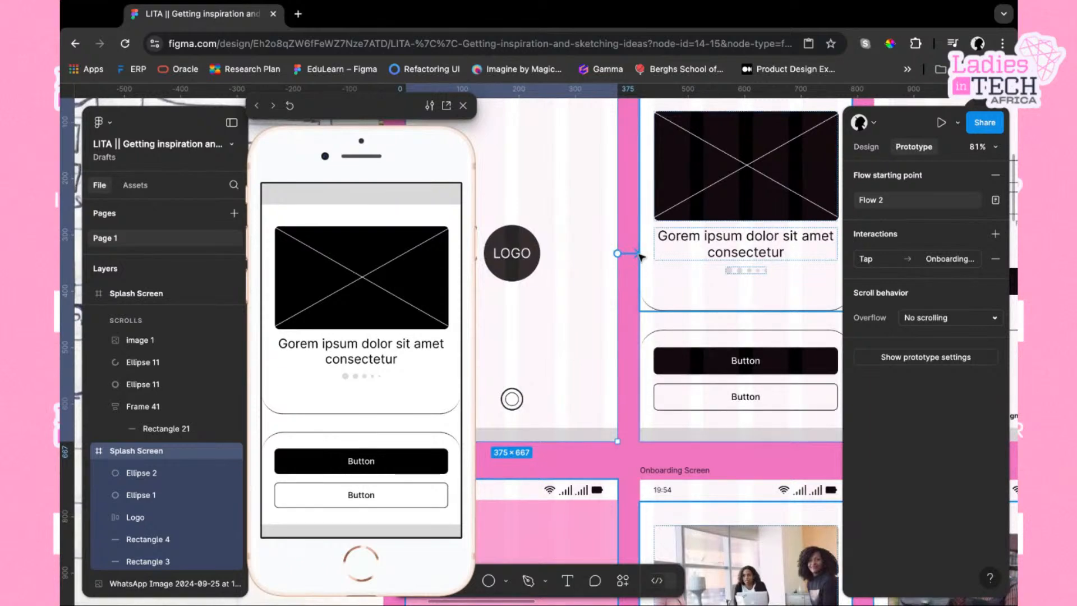
left_click(632, 253)
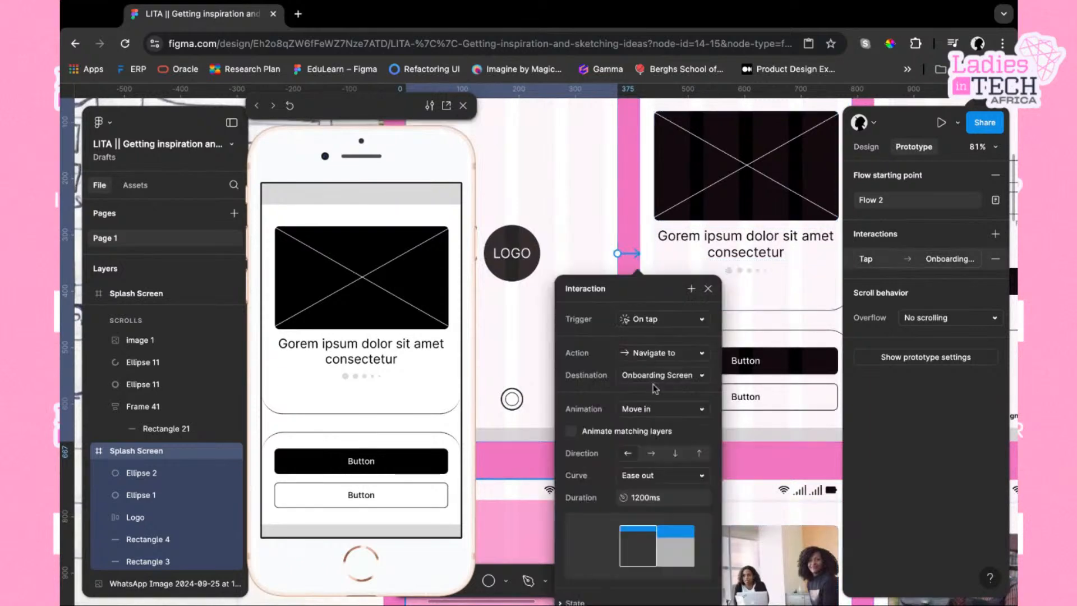
left_click(701, 410)
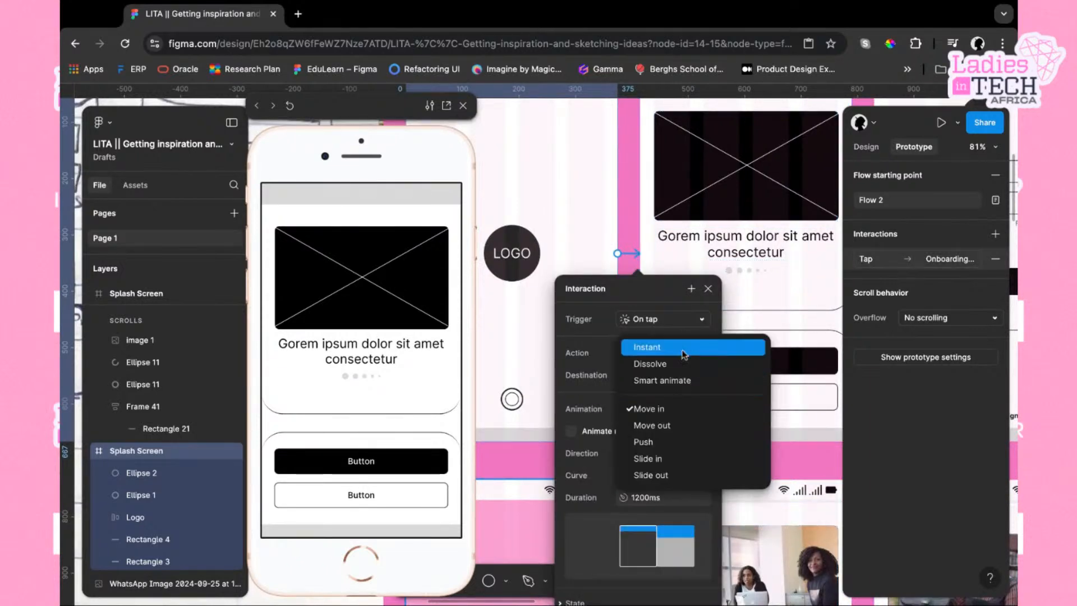
left_click(684, 348)
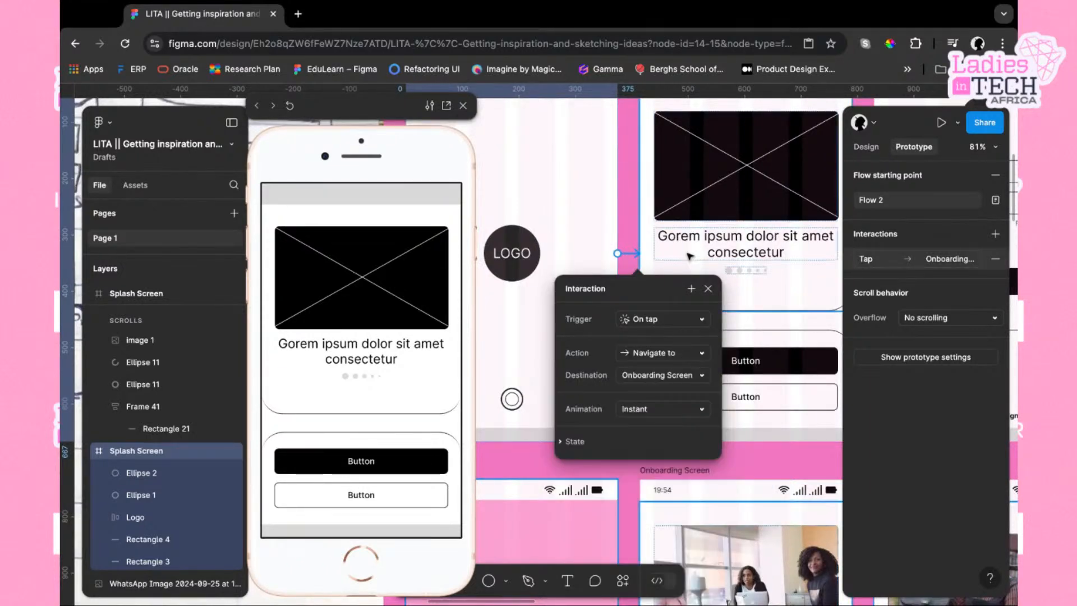
Set the wireframe onboarding screen main button's navigate animation to Instant
scroll(674, 264, "right", 5)
scroll(673, 263, "left", 3)
scroll(673, 264, "up", 2)
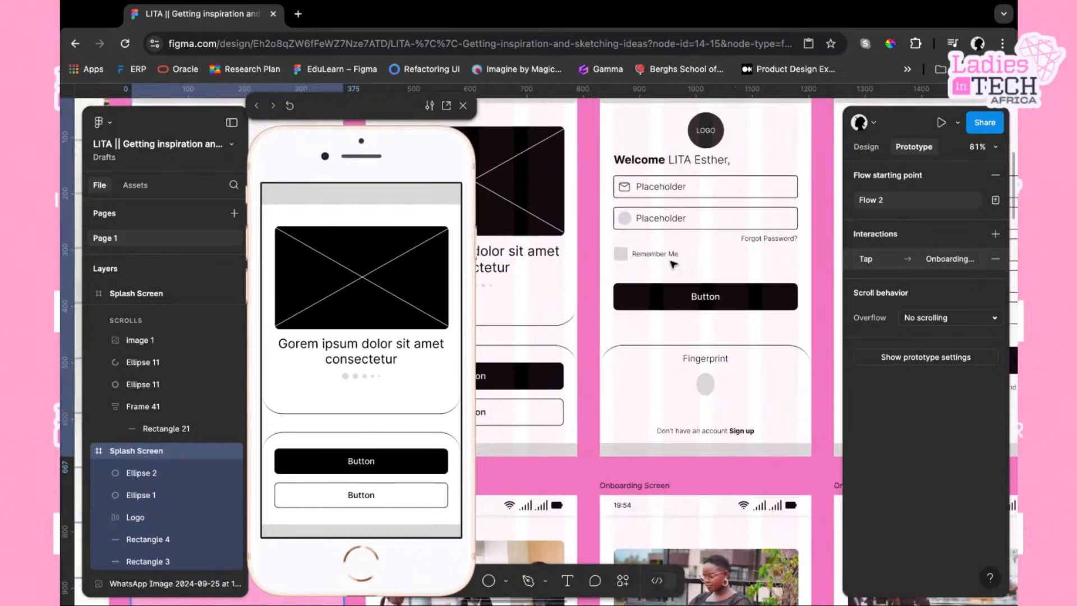
left_click(671, 230)
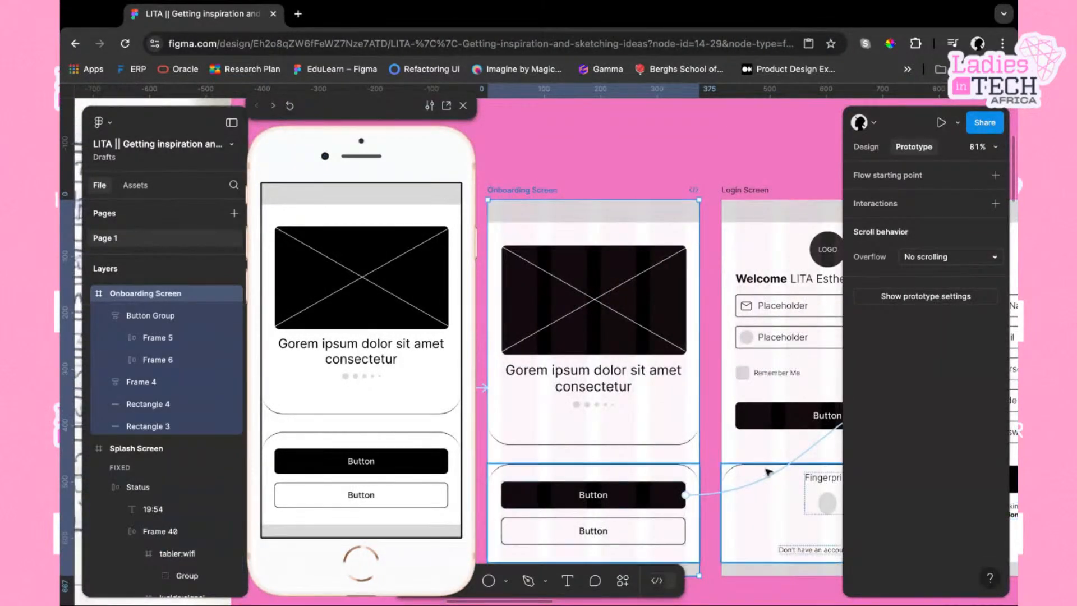
left_click(686, 495)
scroll(686, 529, "down", 5)
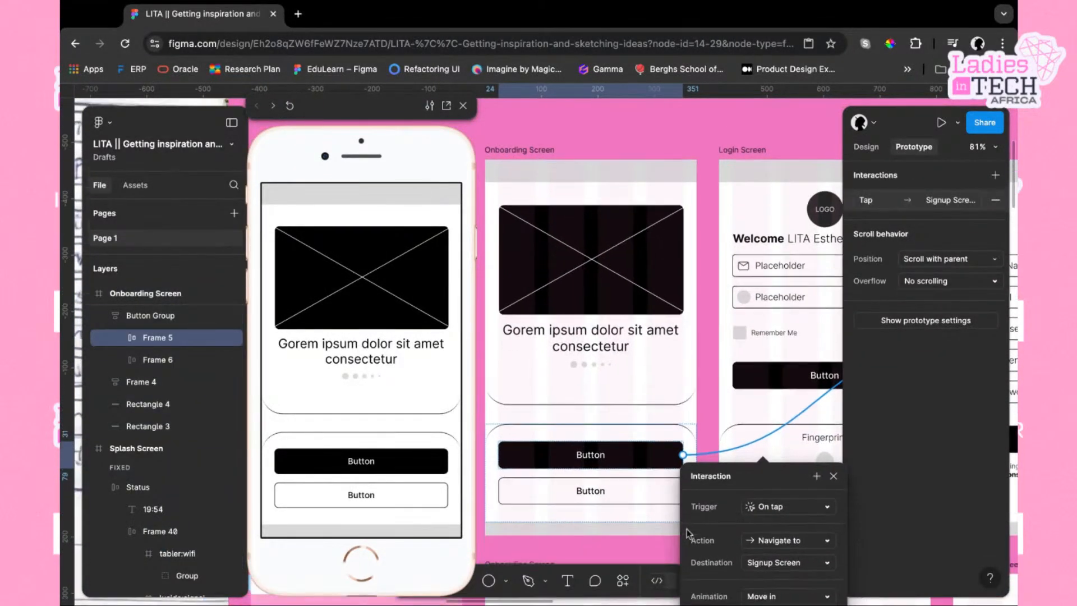
left_click(832, 401)
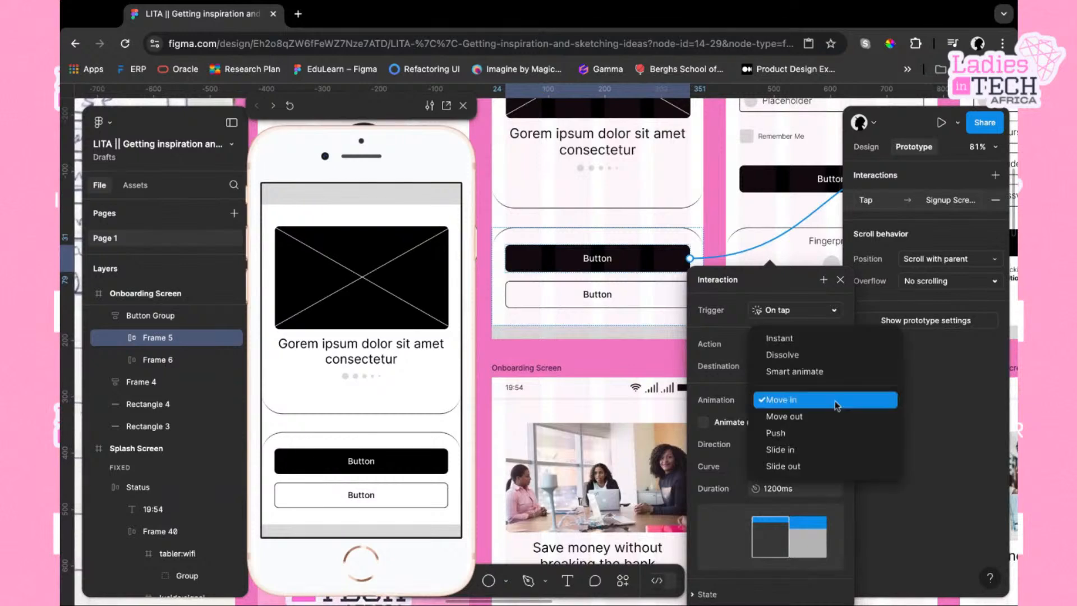
left_click(793, 338)
Set the animation of the Signup Screen's 'Have an account, Log in' link to Instant
scroll(768, 164, "up", 3)
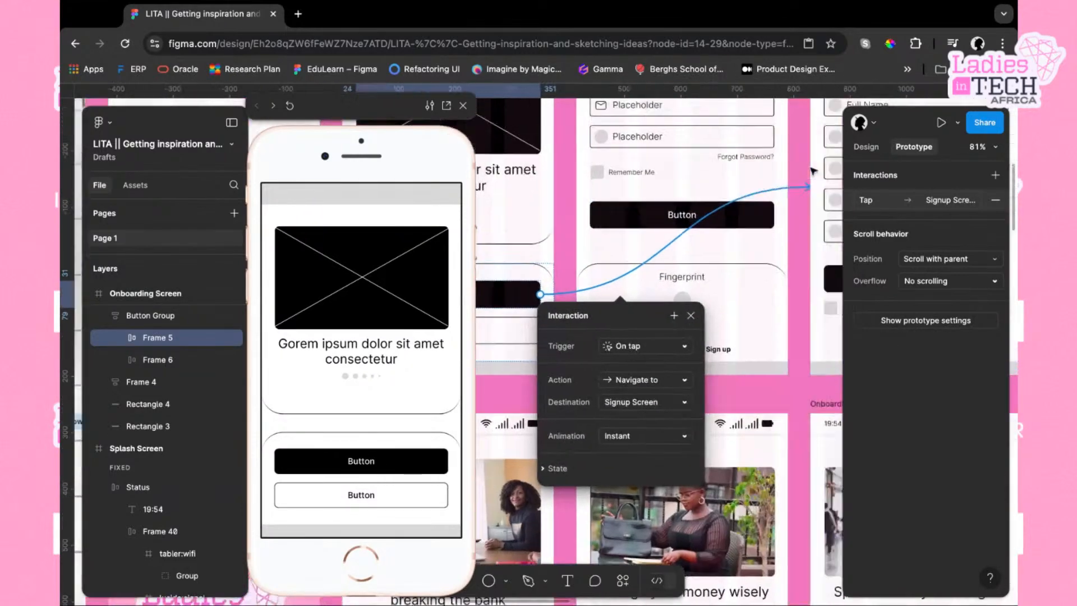
scroll(768, 164, "right", 5)
scroll(769, 164, "up", 2)
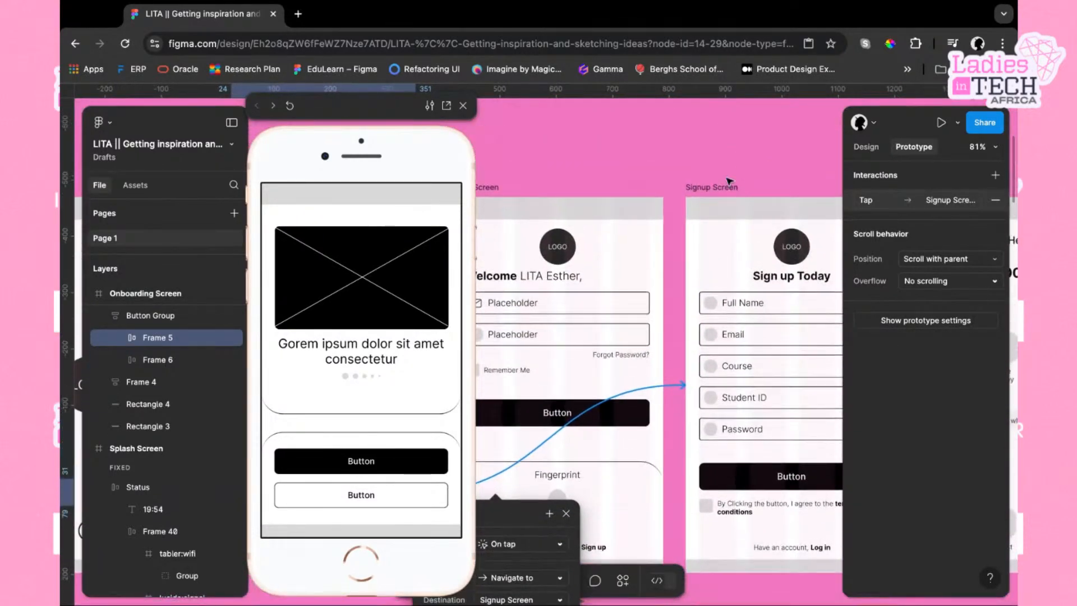
left_click(728, 187)
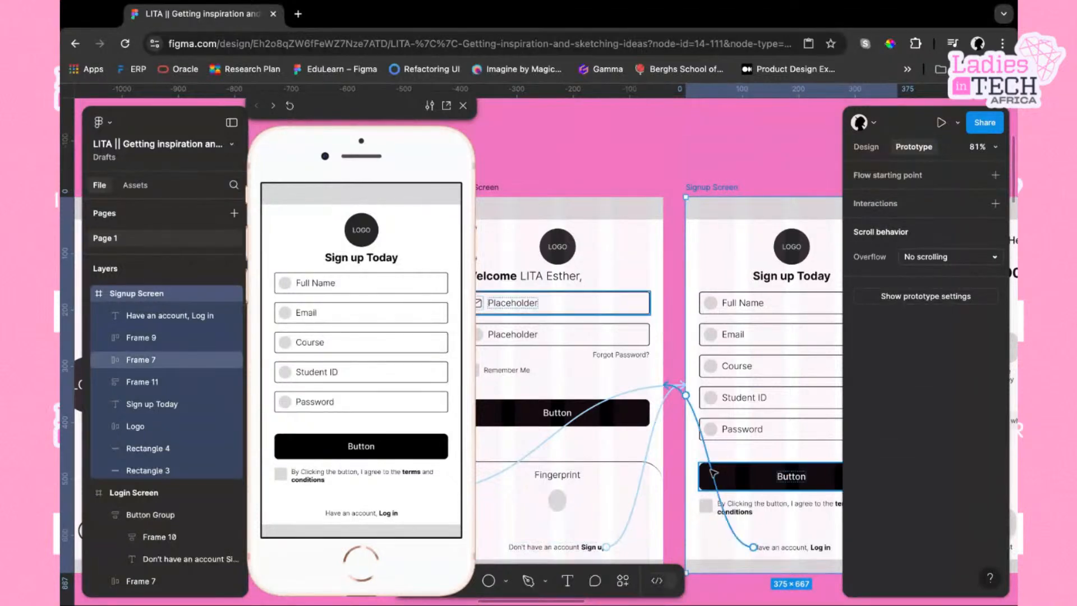
left_click(717, 475)
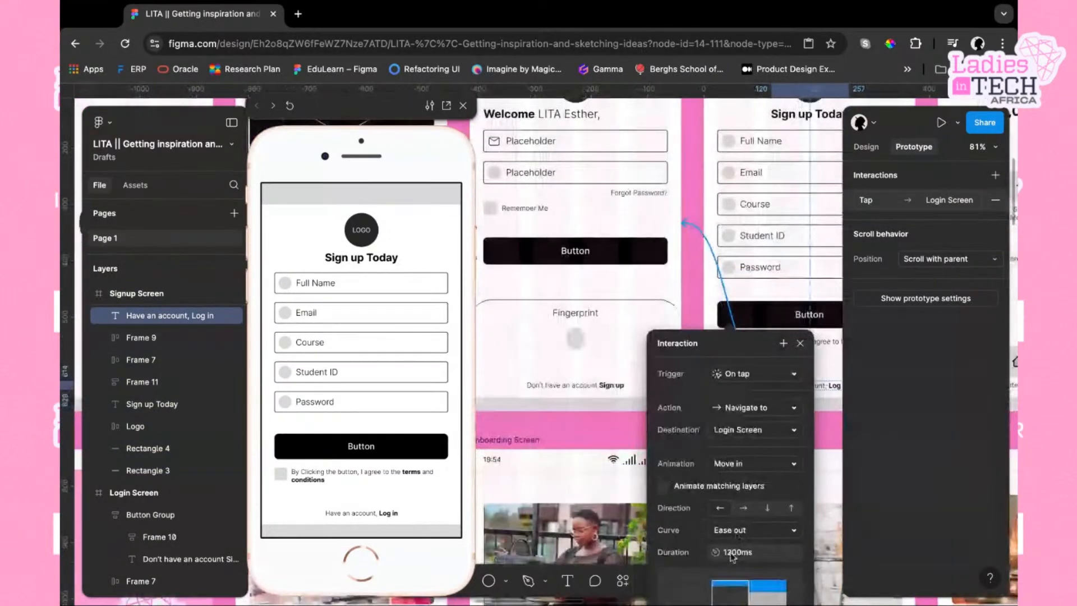
scroll(766, 513, "down", 3)
left_click(798, 469)
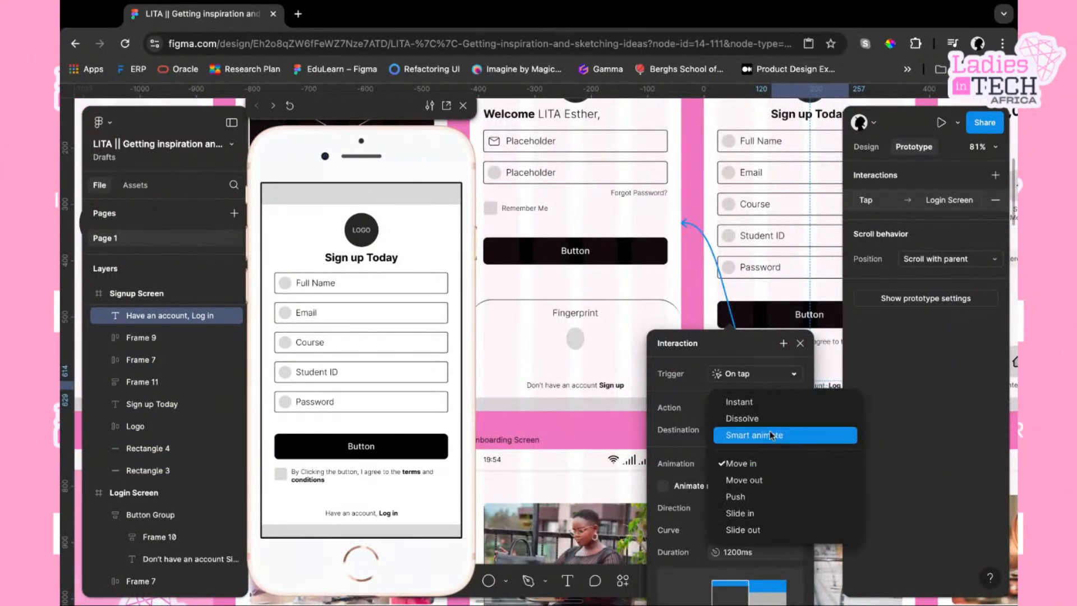
left_click(774, 407)
left_click(698, 215)
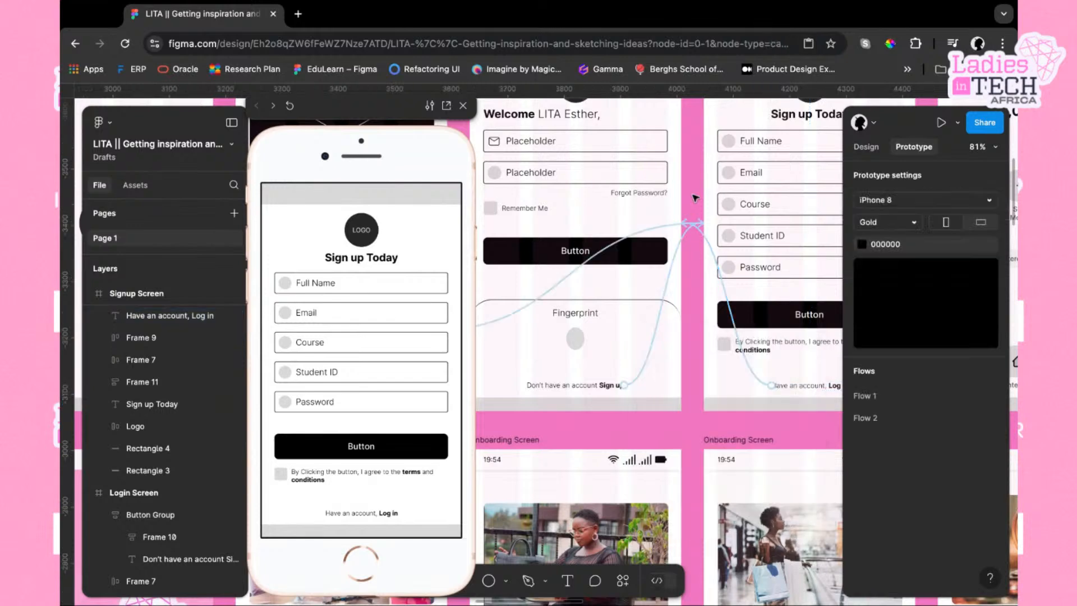
Set the animation of the Login Screen's 'Don't have an account Sign up' link to Instant
scroll(696, 207, "up", 3)
scroll(696, 207, "left", 2)
left_click(670, 300)
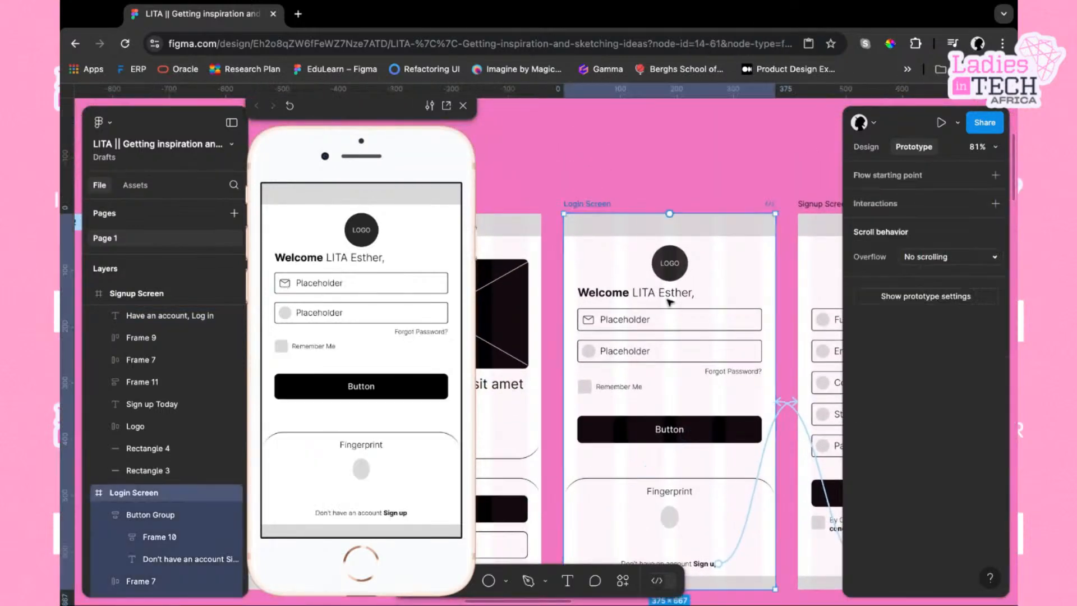
scroll(693, 329, "down", 4)
left_click(724, 353)
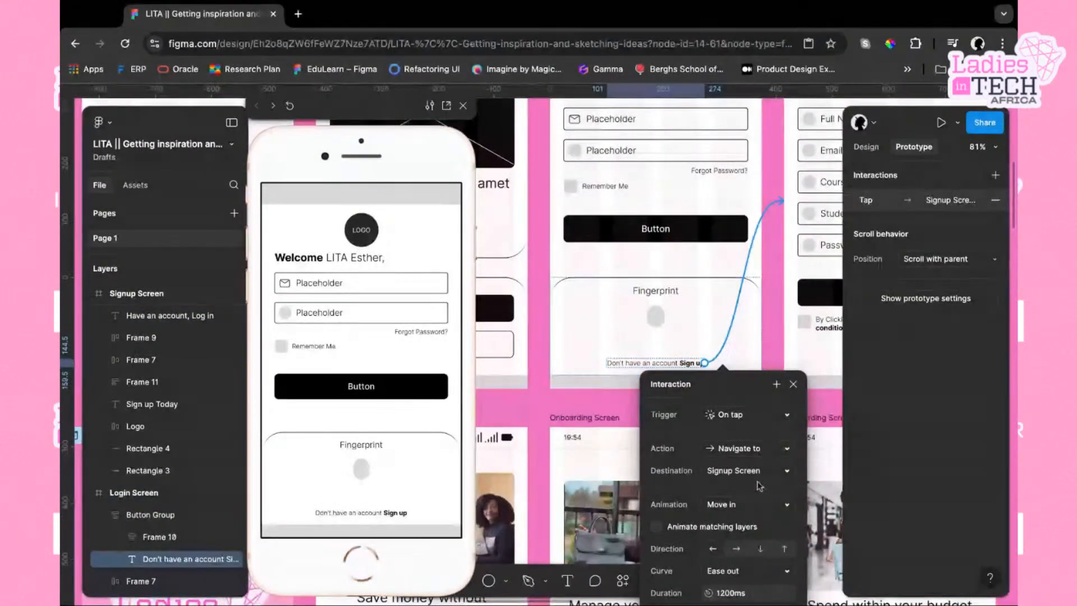
scroll(760, 347, "down", 3)
left_click(791, 402)
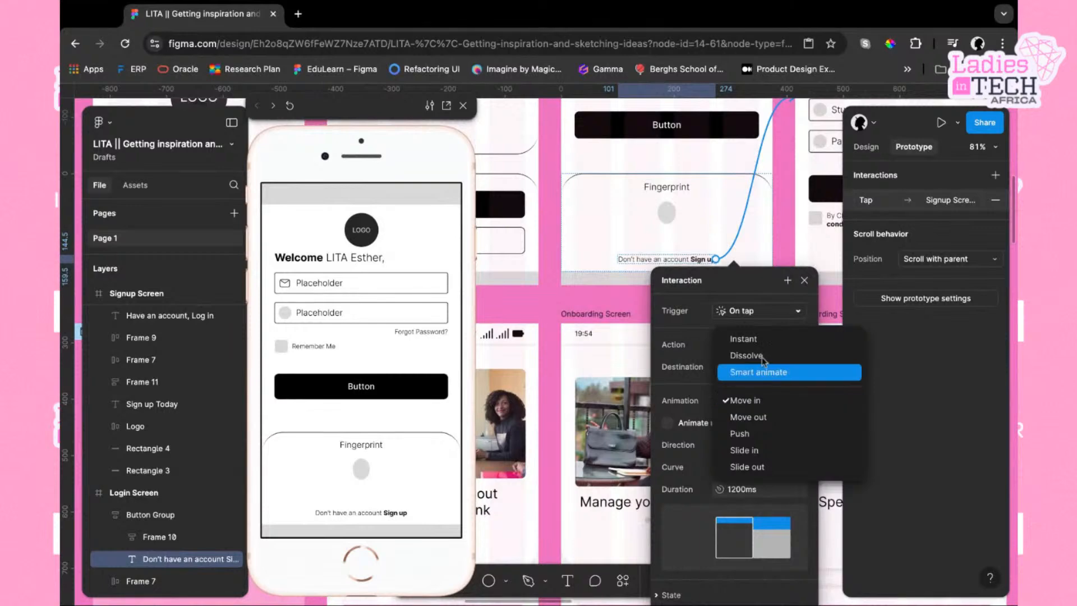
left_click(758, 340)
left_click(793, 204)
Set the Signup Screen button's navigate-to-Home Screen animation to Instant
scroll(793, 204, "up", 5)
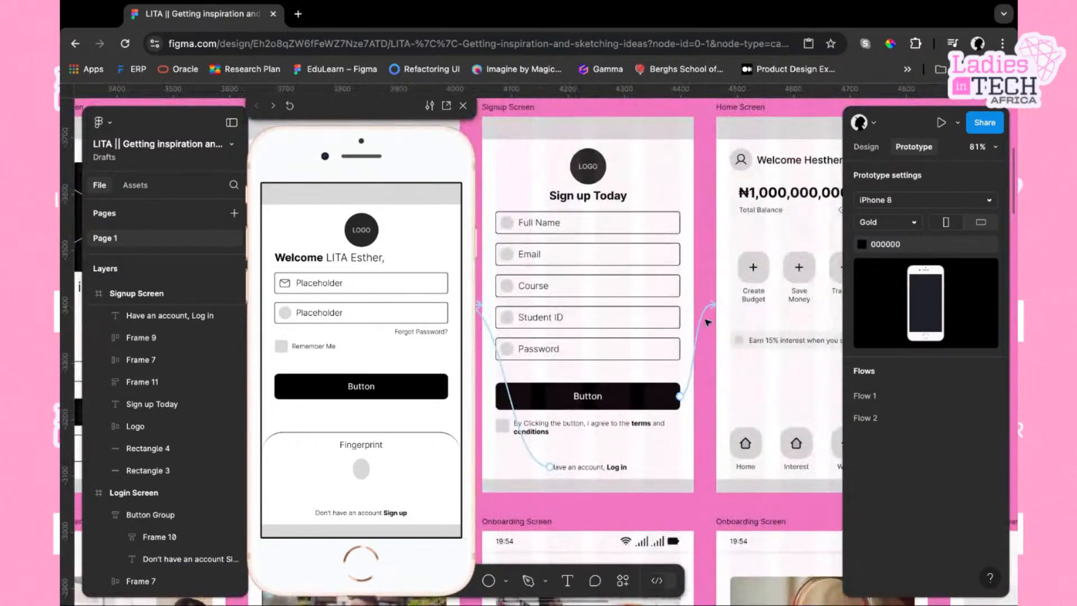
left_click(724, 275)
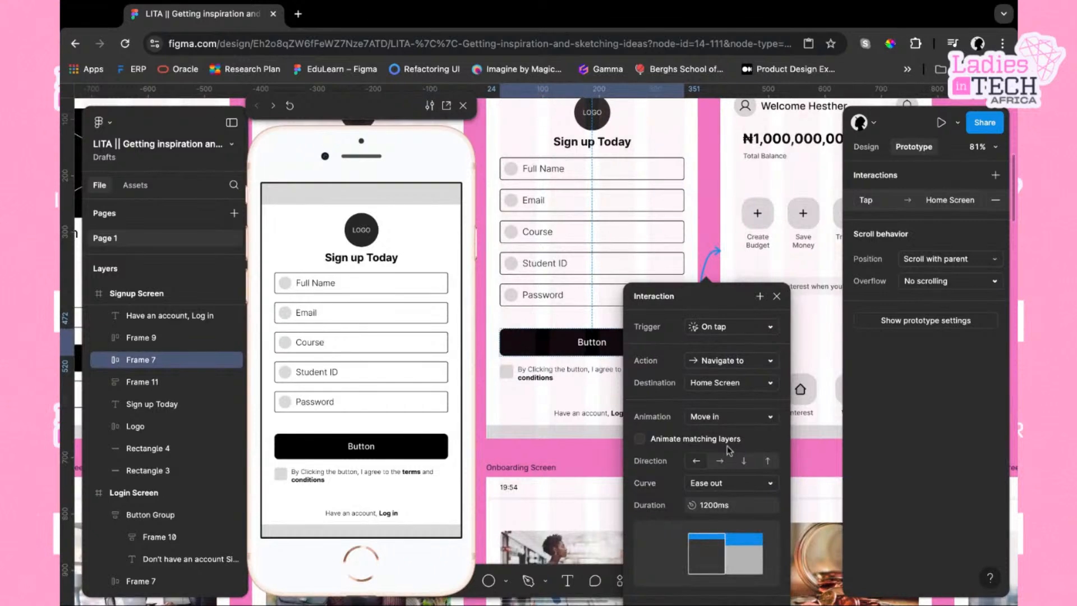
left_click(769, 418)
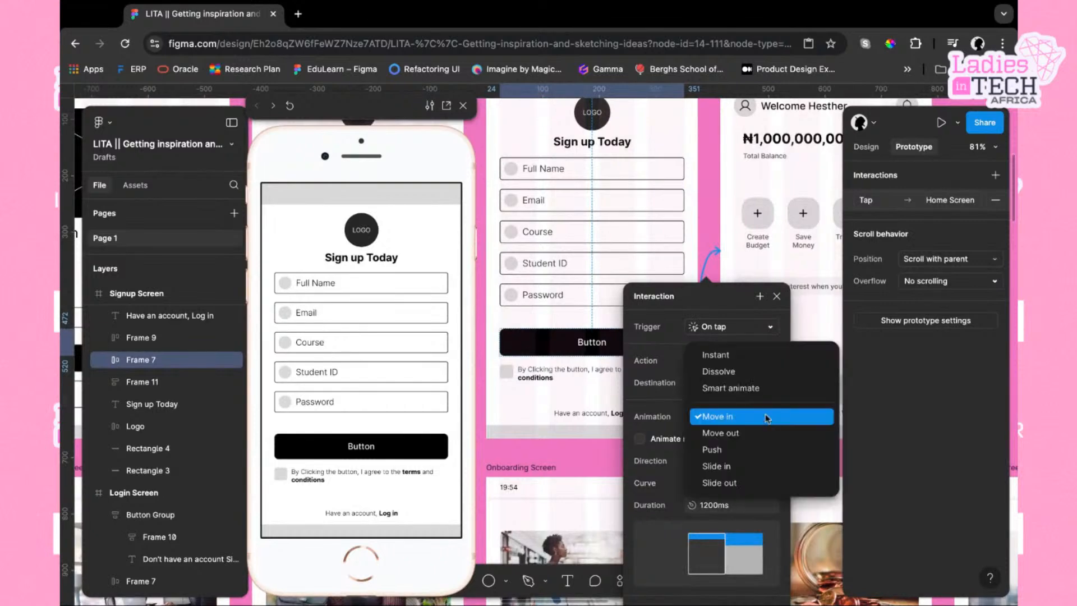
left_click(751, 353)
left_click(714, 212)
Test the wireframe flow in the preview from splash through onboarding, signup and login screens
scroll(713, 213, "down", 5)
scroll(713, 212, "left", 3)
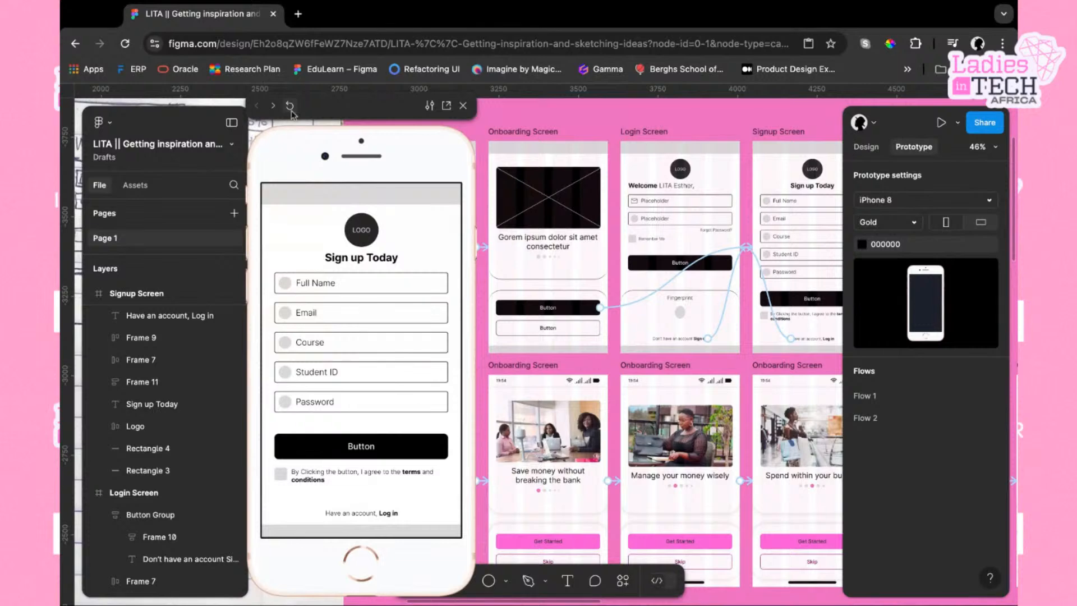
scroll(657, 170, "left", 5)
left_click(657, 170)
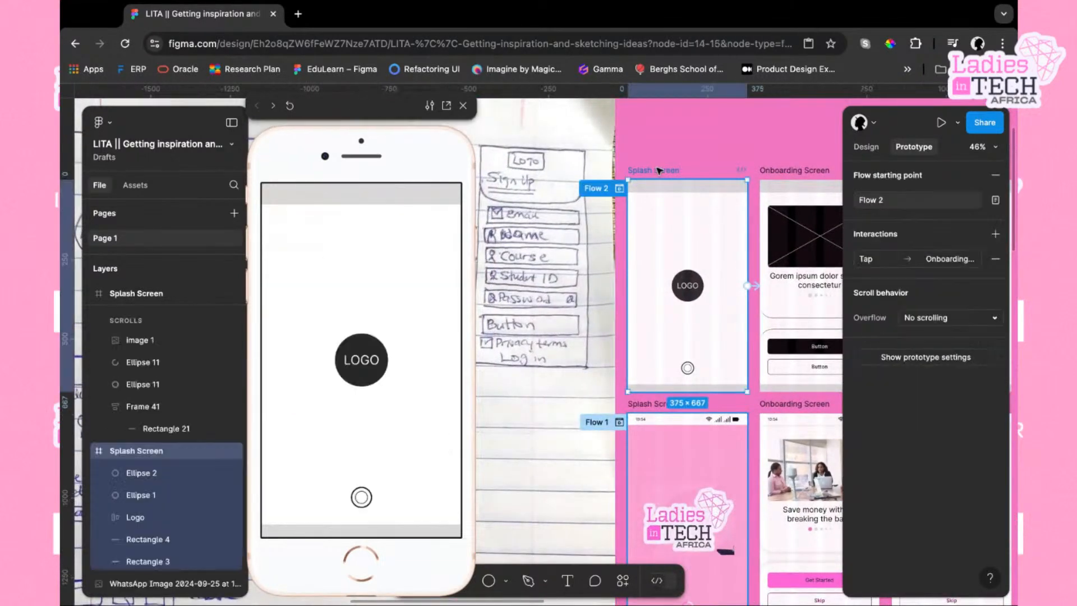
left_click(349, 414)
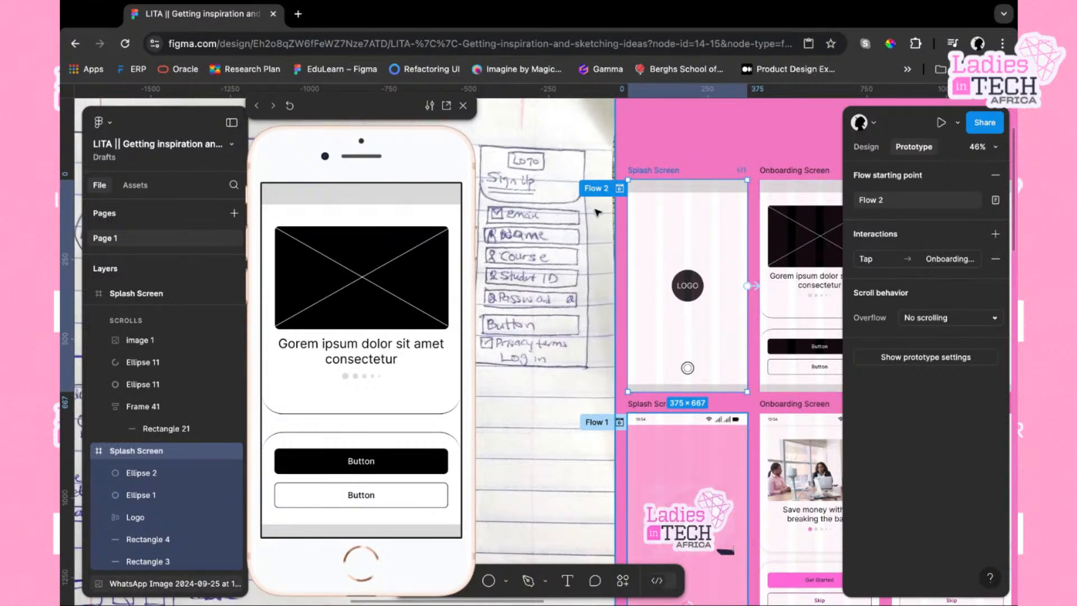
left_click(290, 106)
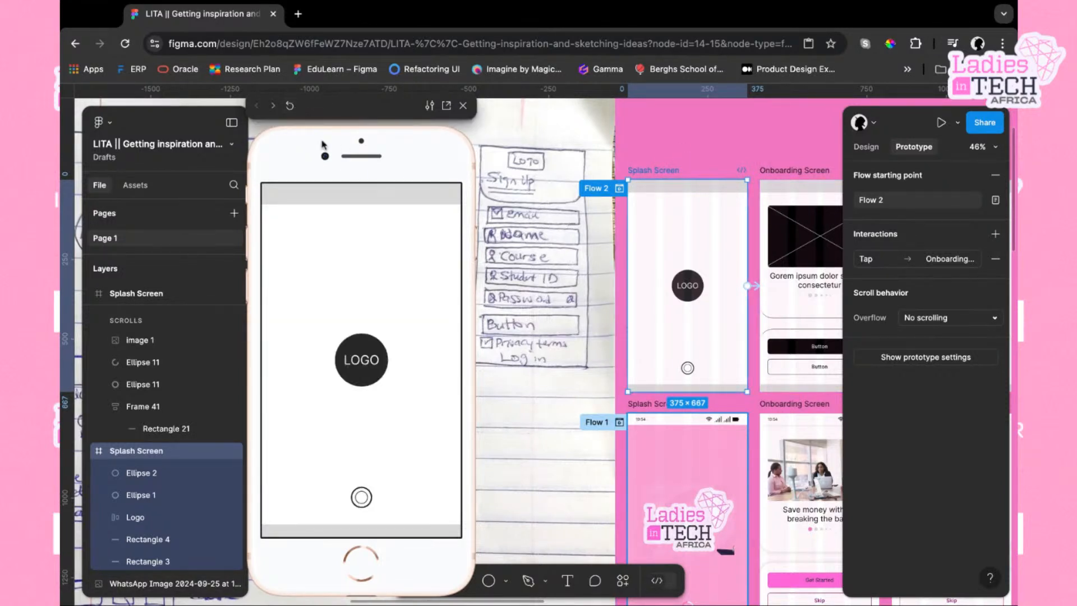
left_click(407, 333)
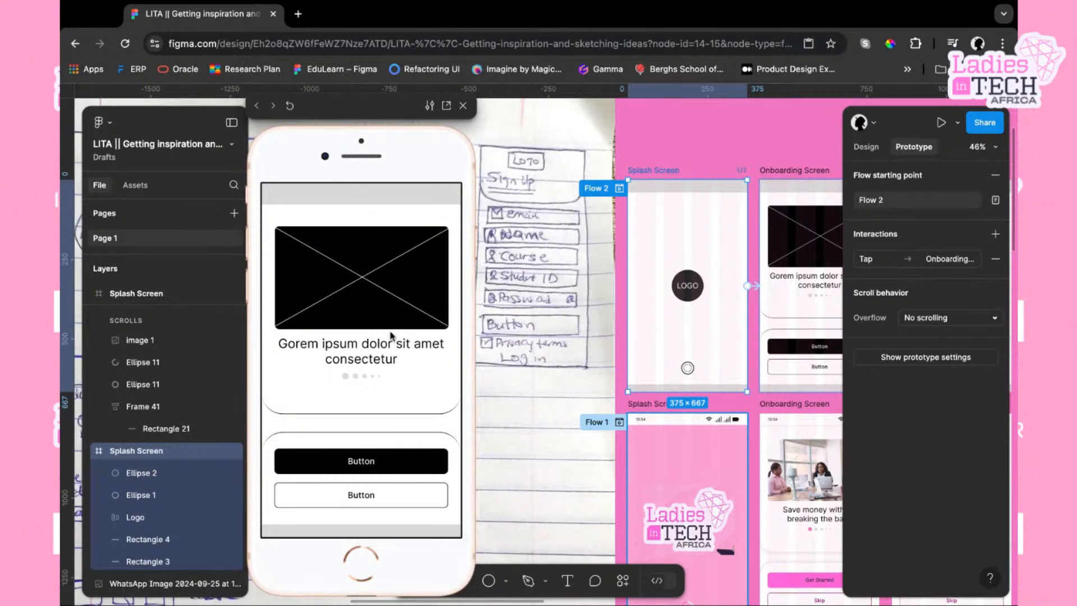
left_click(388, 465)
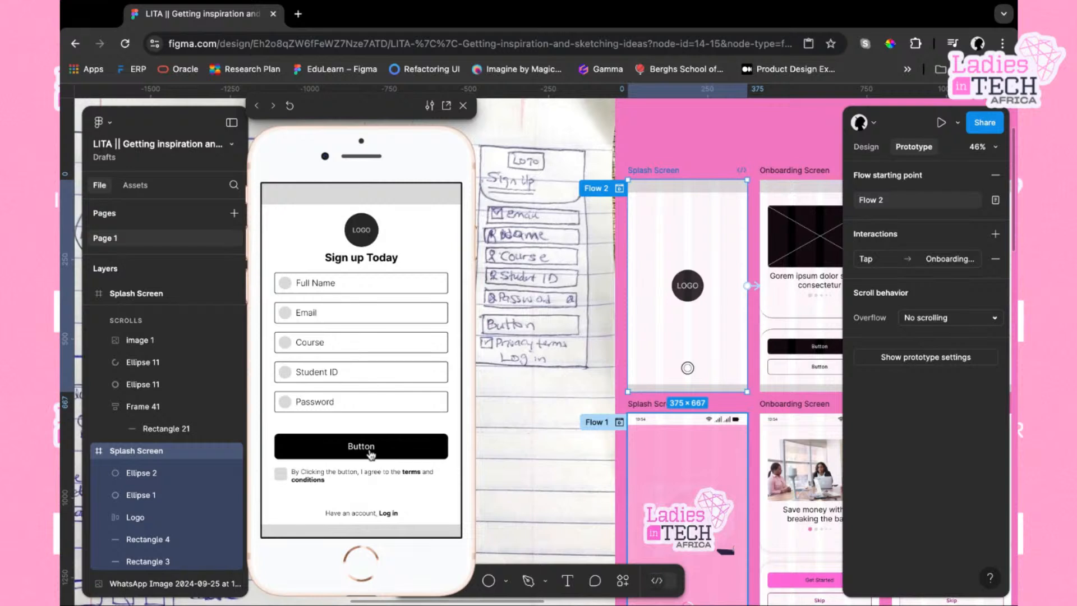
left_click(389, 515)
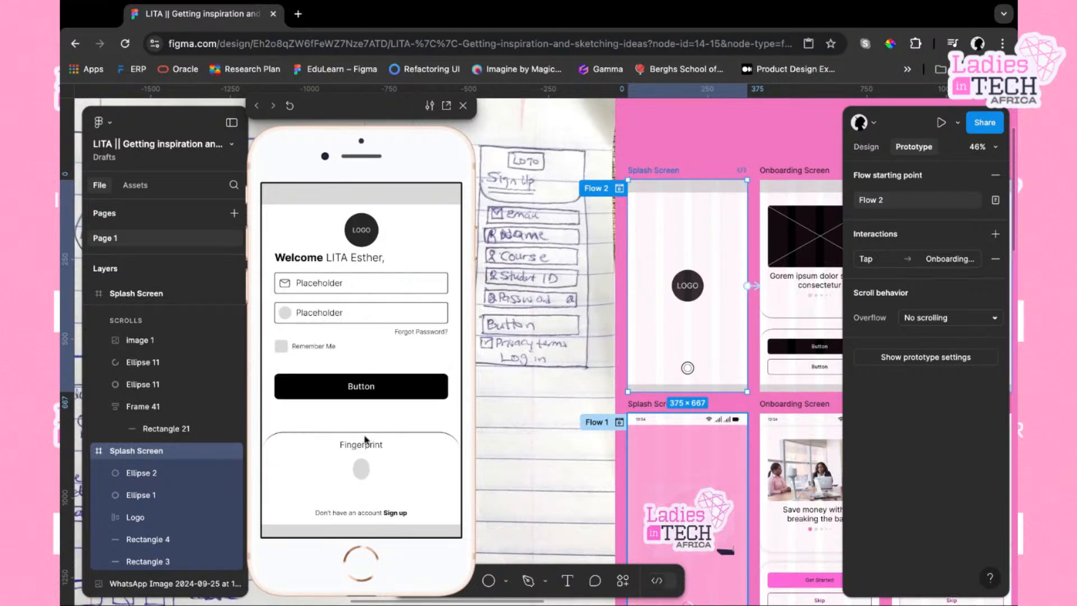
Link the Login Screen's fingerprint ellipse to the Home Screen with an instant navigate-on-tap interaction
scroll(623, 388, "right", 5)
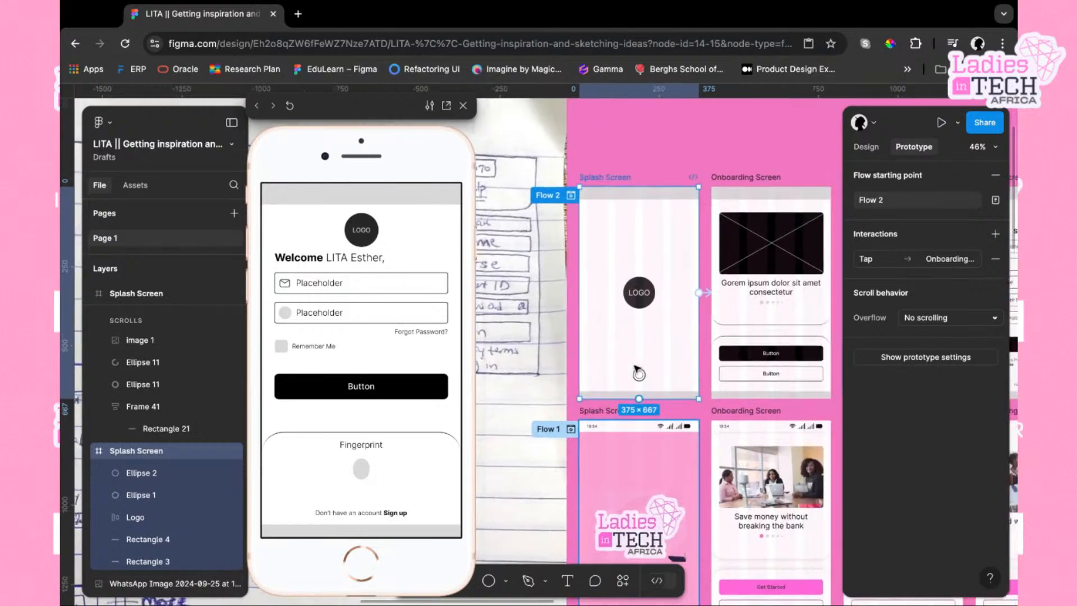
scroll(623, 389, "right", 3)
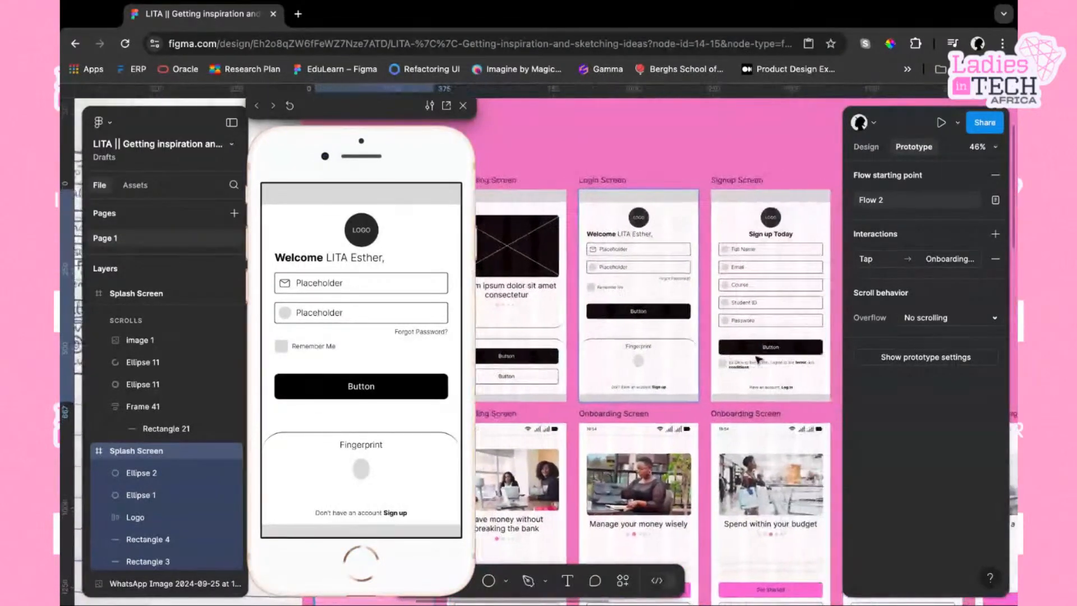
left_click(634, 366)
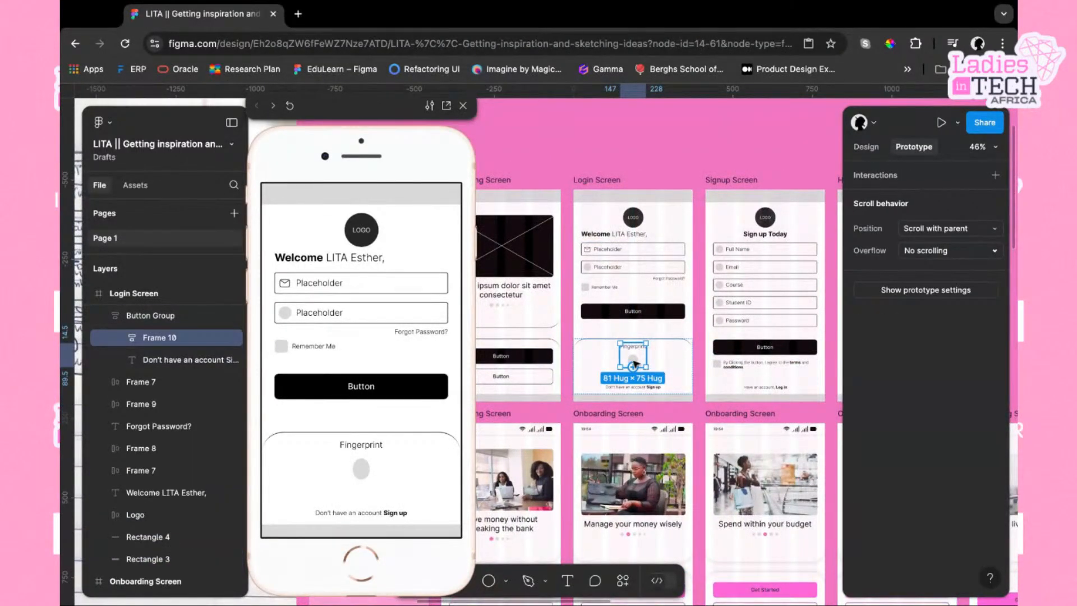
scroll(635, 364, "up", 3)
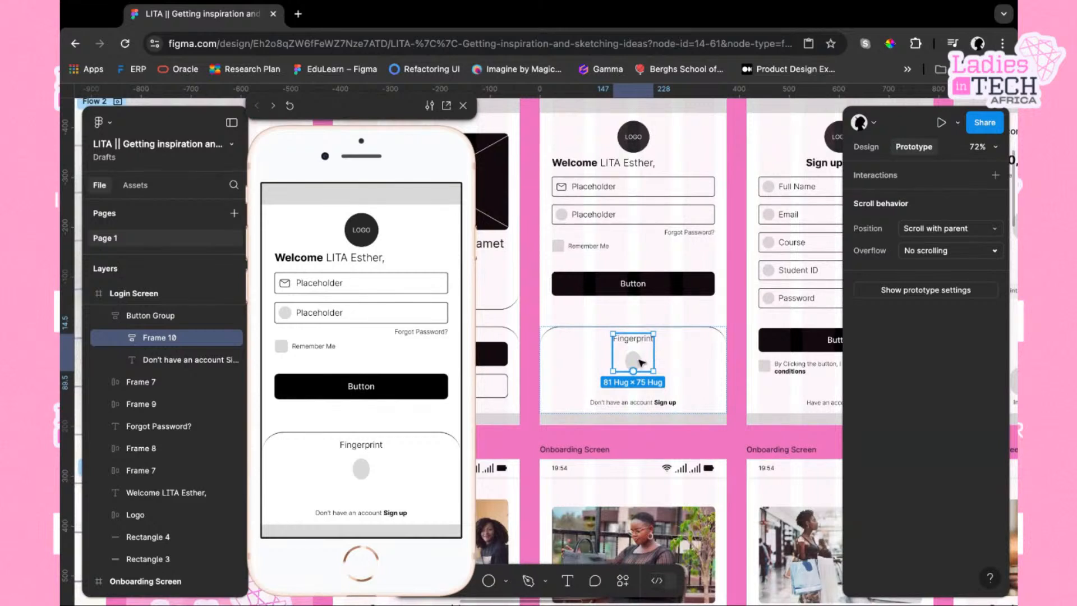
double_click(642, 362)
left_click(643, 362)
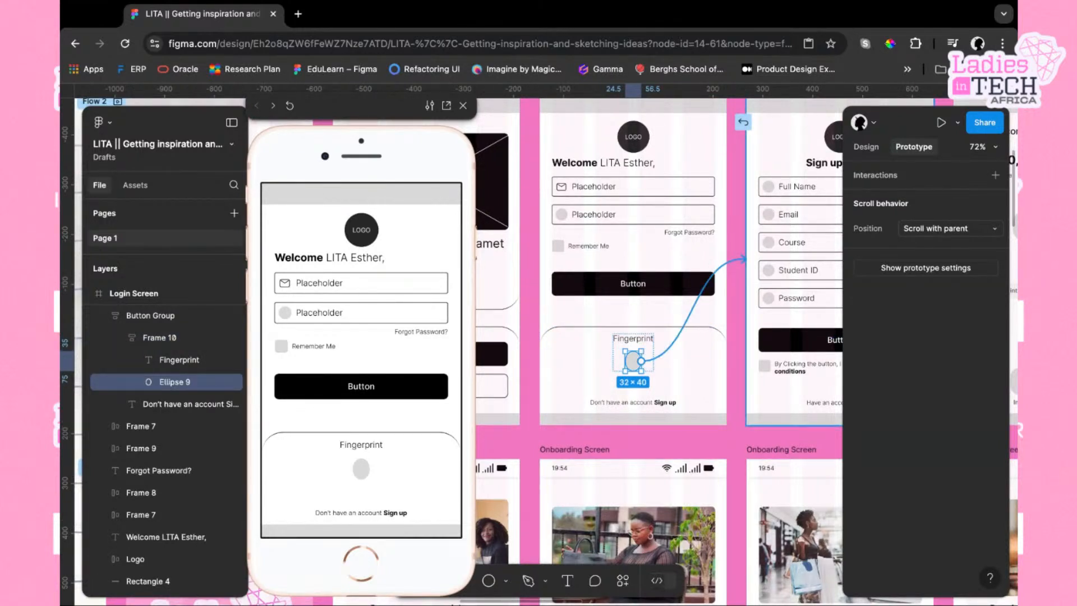
left_click_drag(746, 259, 722, 252)
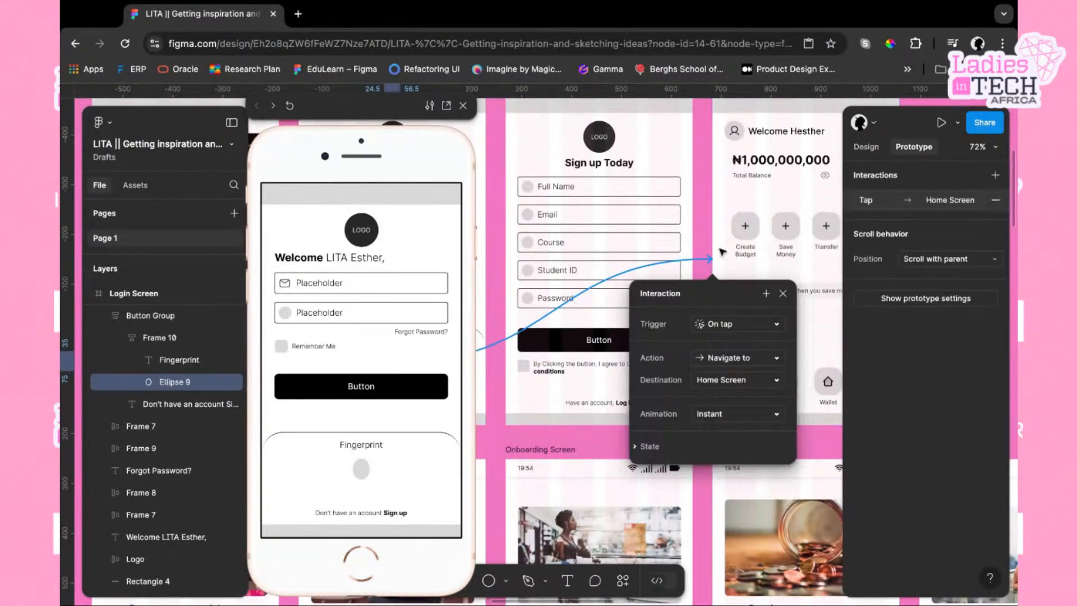
left_click(707, 222)
Test the Login Screen's sign up, log in and fingerprint links in the prototype preview
scroll(707, 222, "down", 5)
scroll(707, 222, "left", 5)
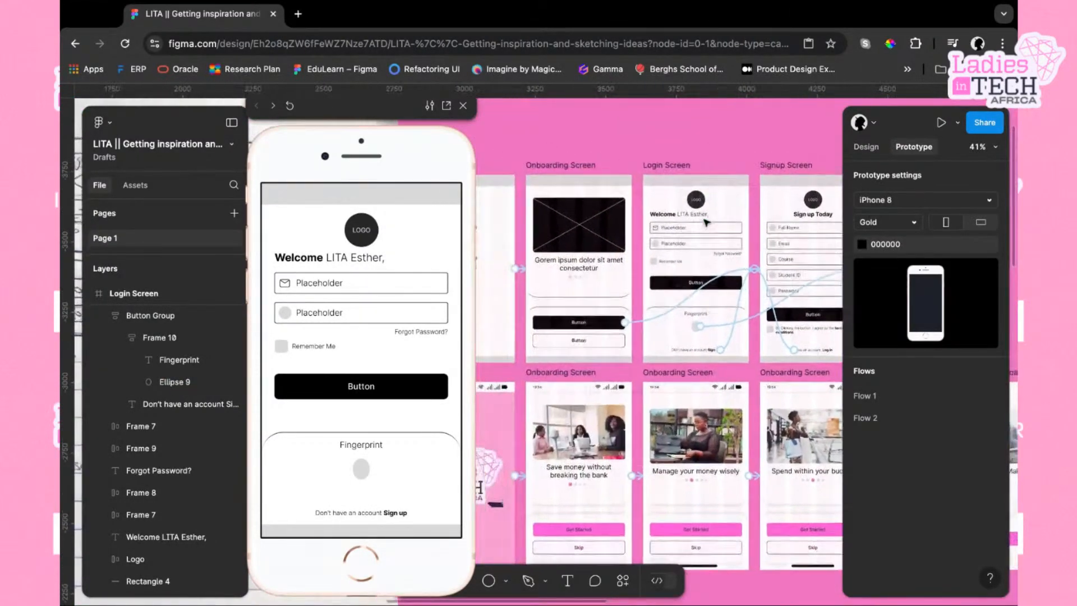
left_click(724, 169)
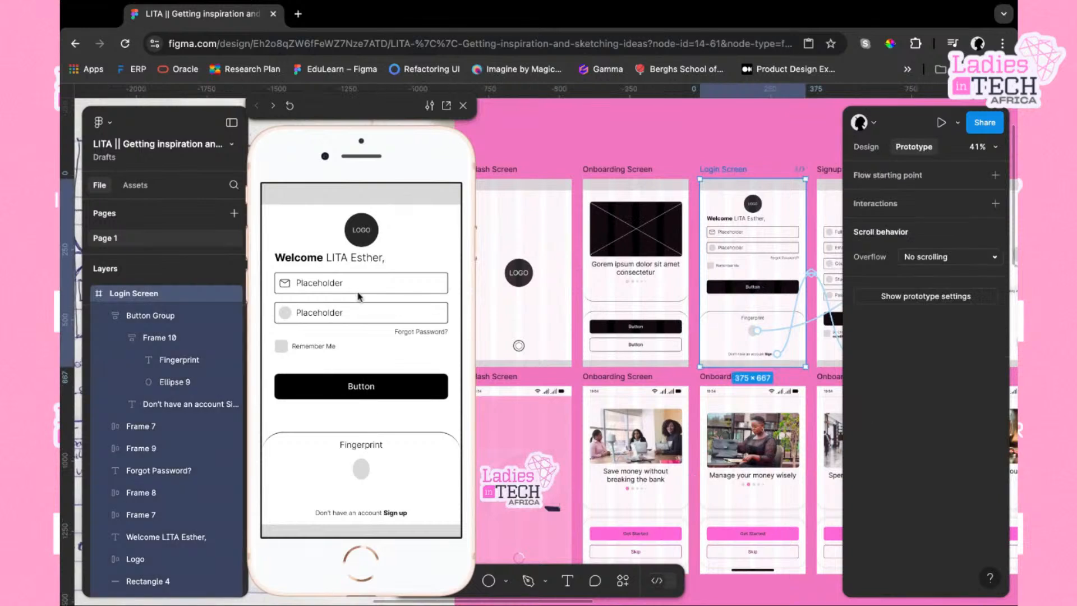
left_click(401, 514)
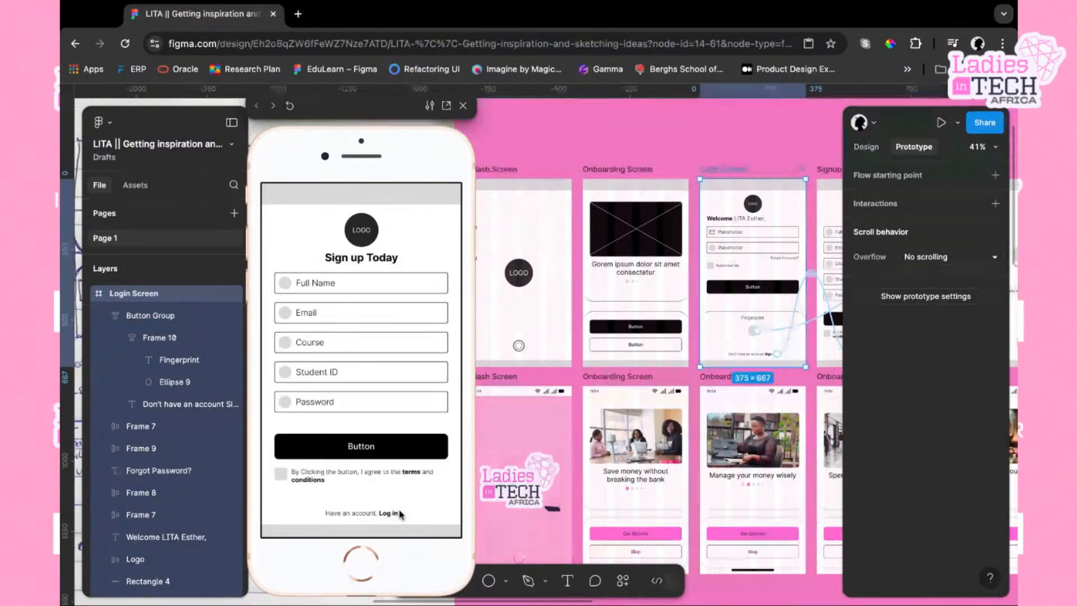
left_click(388, 514)
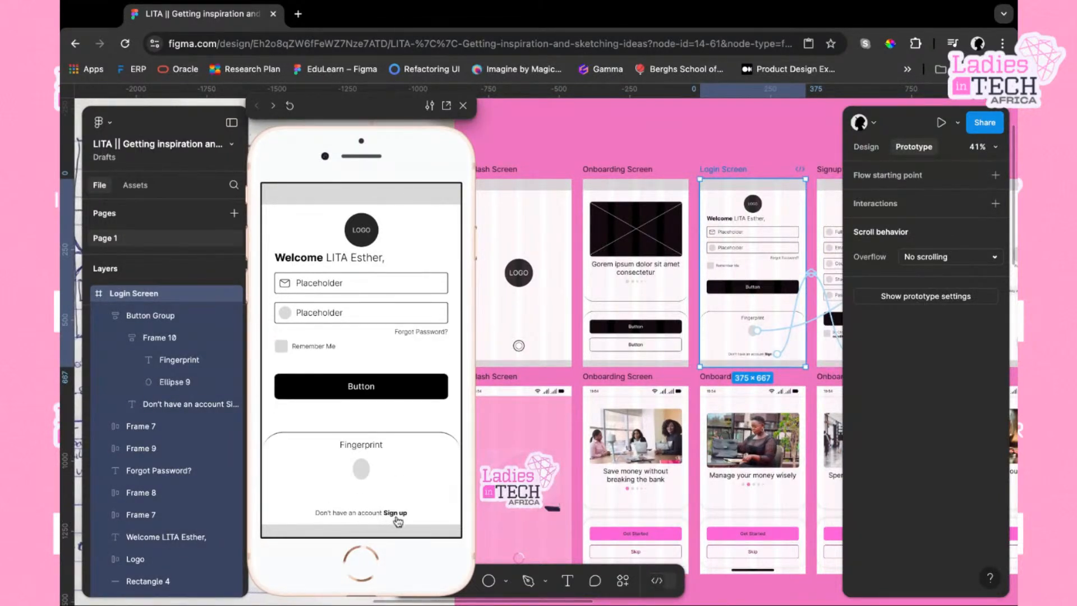
left_click(396, 514)
left_click(395, 516)
left_click(395, 516)
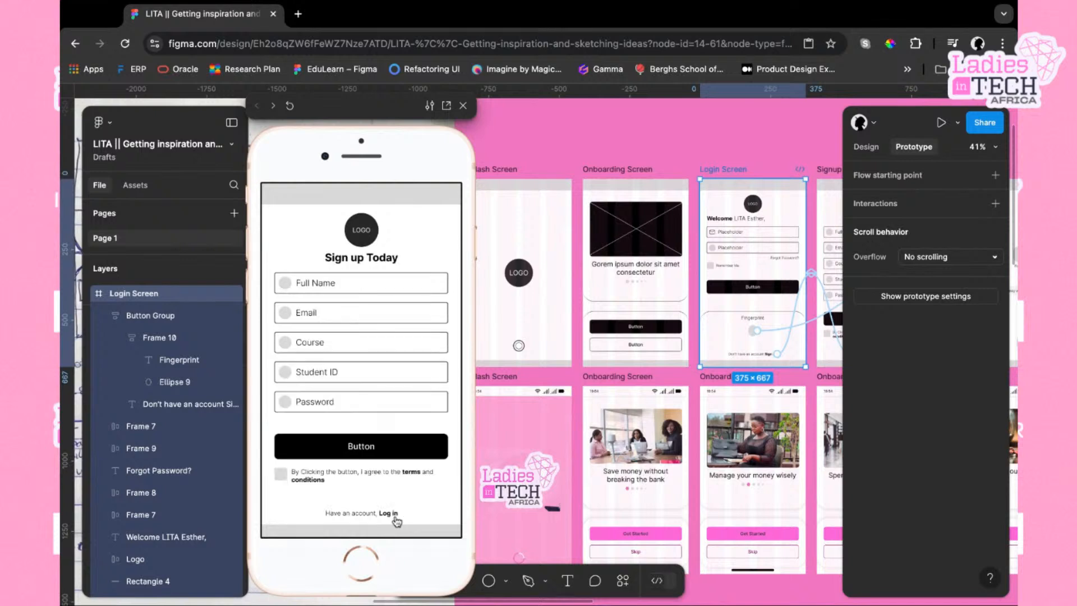
left_click(395, 515)
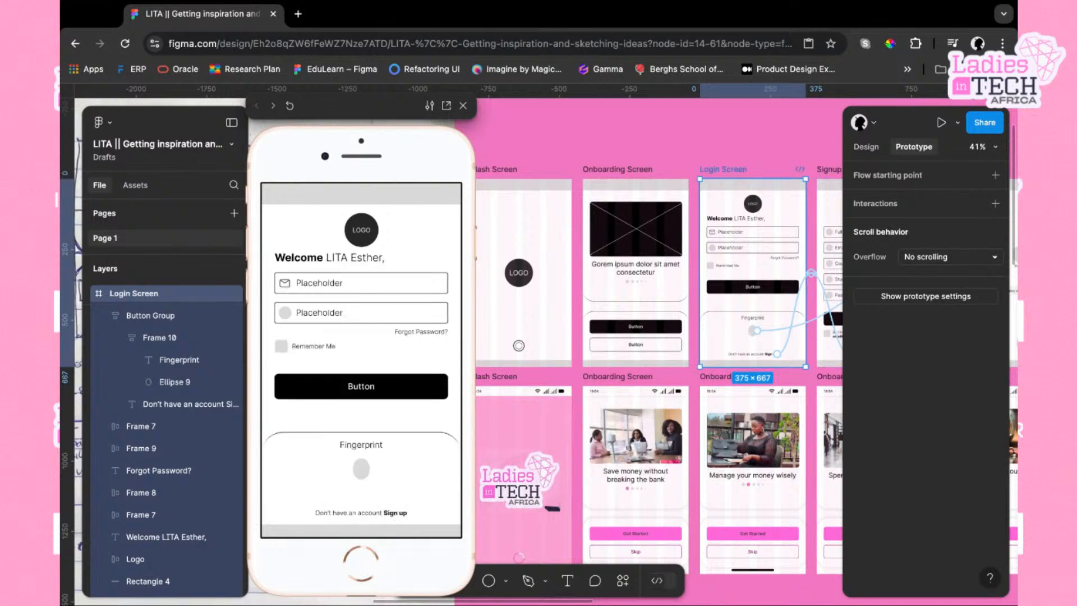
left_click(363, 471)
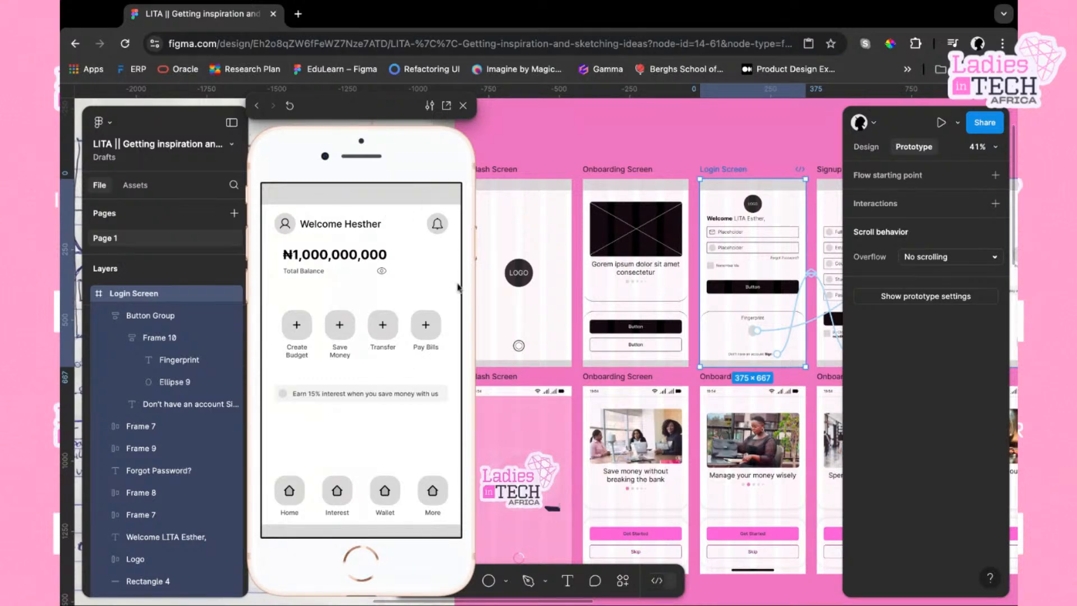
Replay the Flow 2 prototype in the preview from the splash screen through onboarding, signup and login
scroll(517, 169, "left", 3)
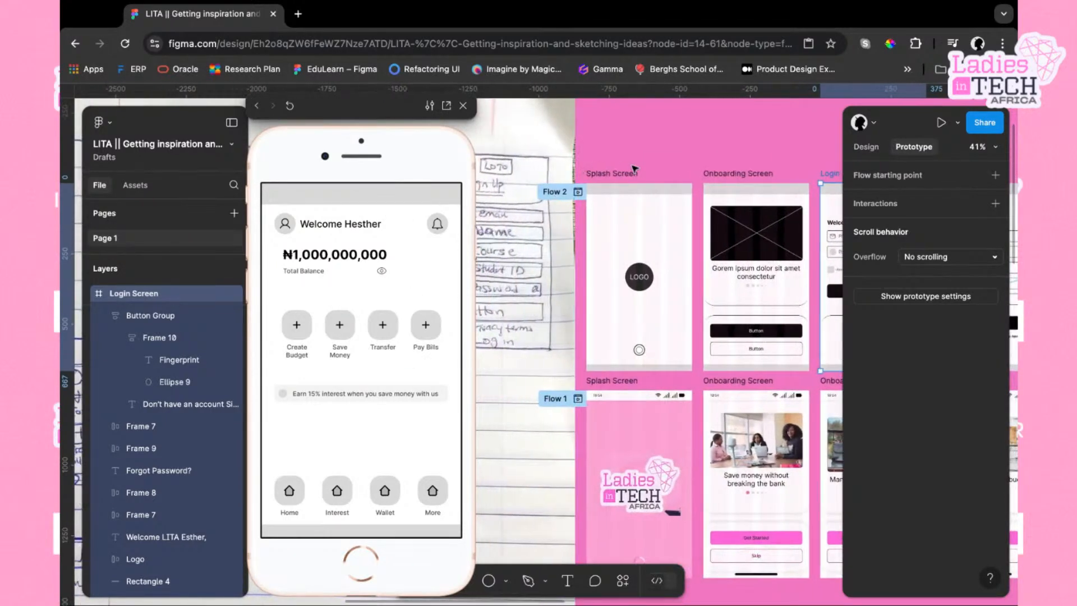
left_click(594, 173)
scroll(763, 266, "right", 3)
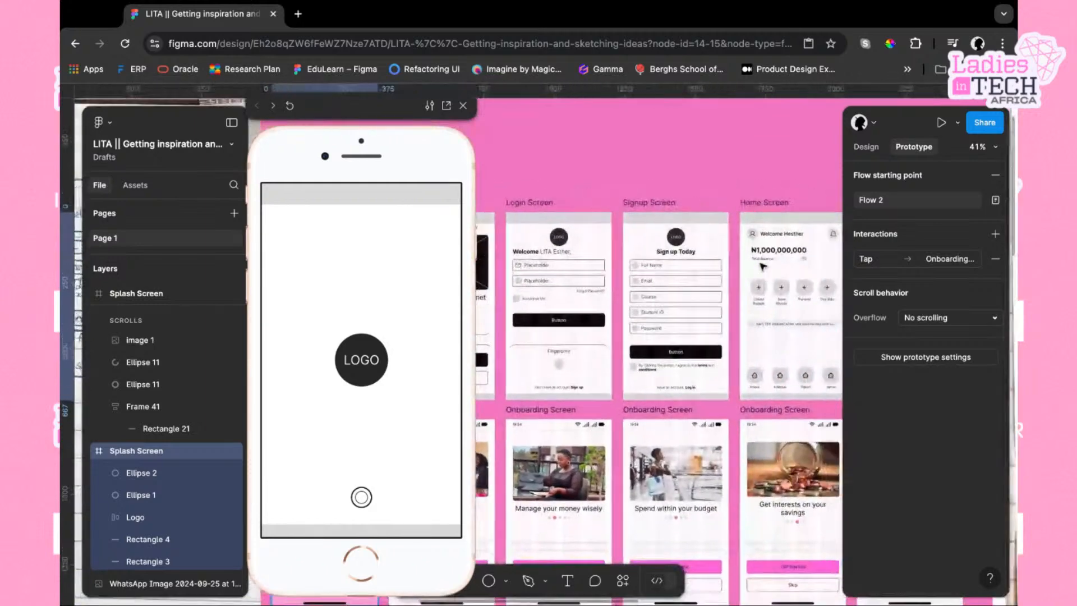
scroll(763, 266, "left", 6)
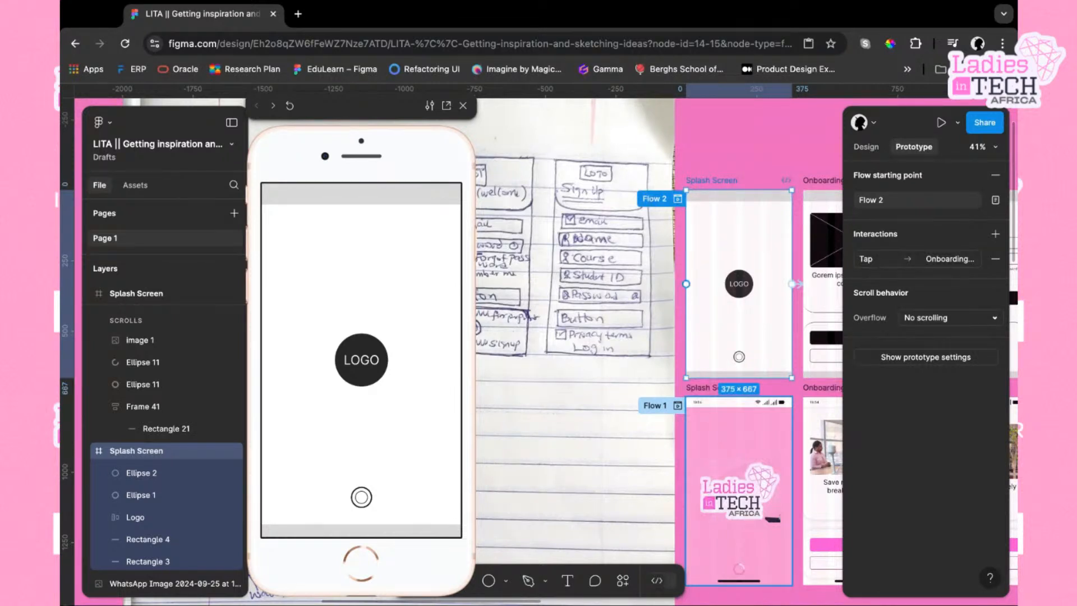
scroll(650, 348, "right", 5)
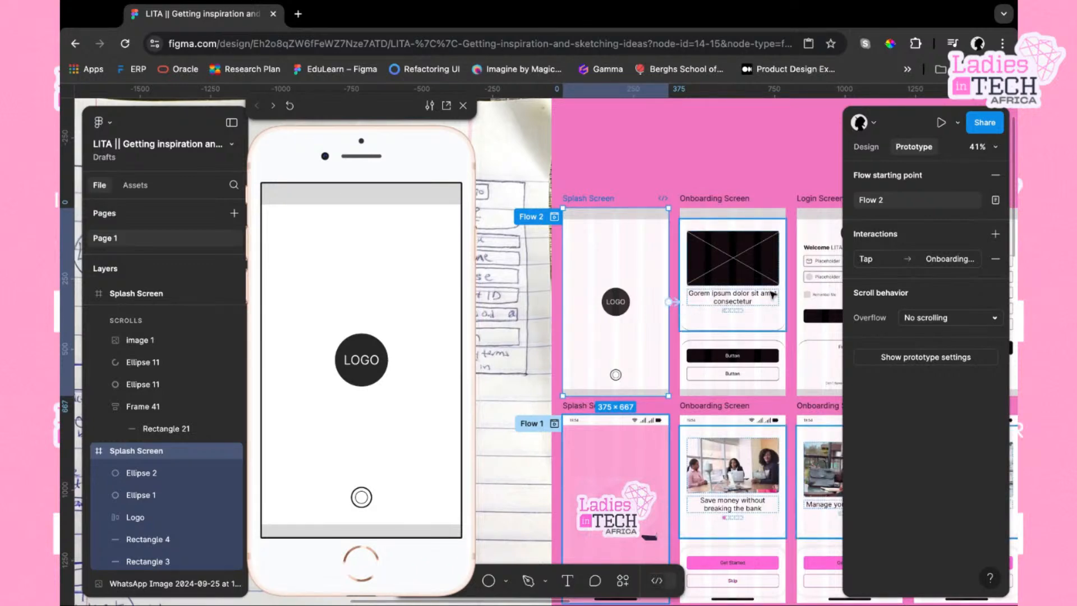
scroll(773, 295, "right", 3)
scroll(773, 295, "right", 7)
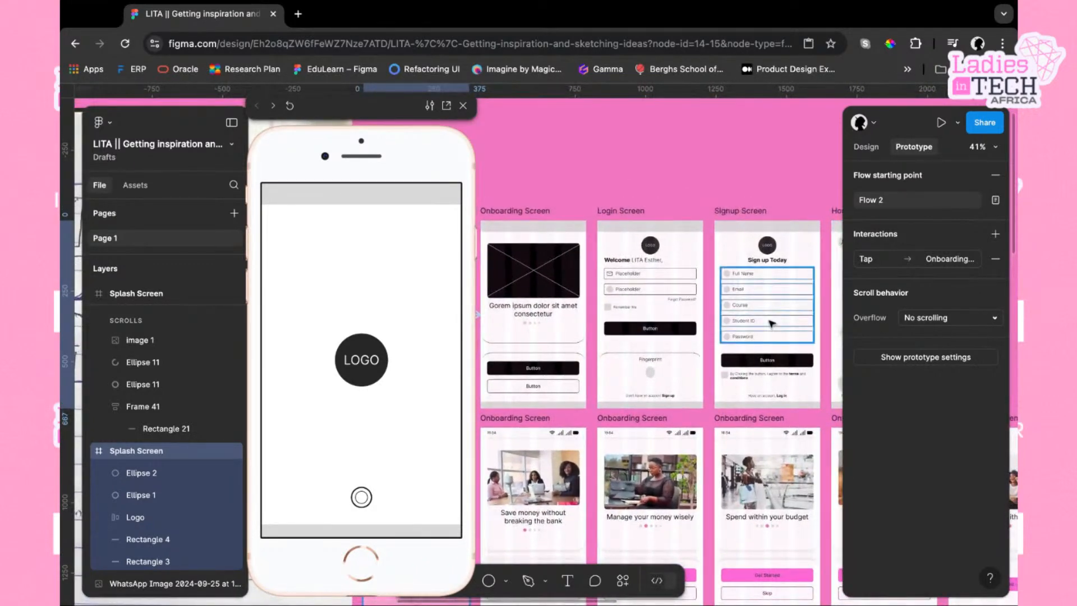
scroll(772, 323, "right", 9)
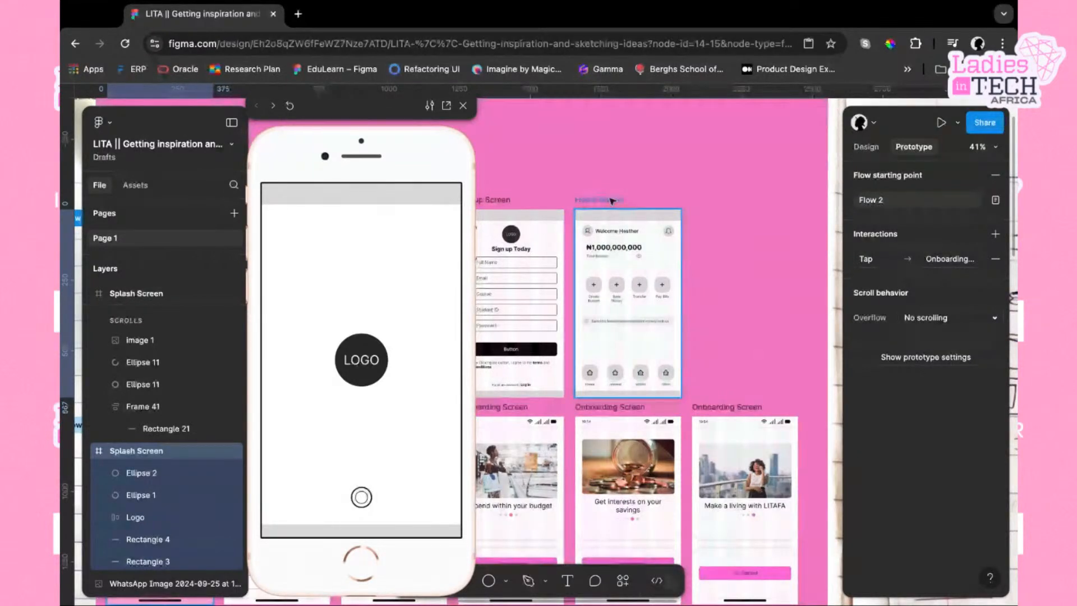
scroll(612, 200, "left", 7)
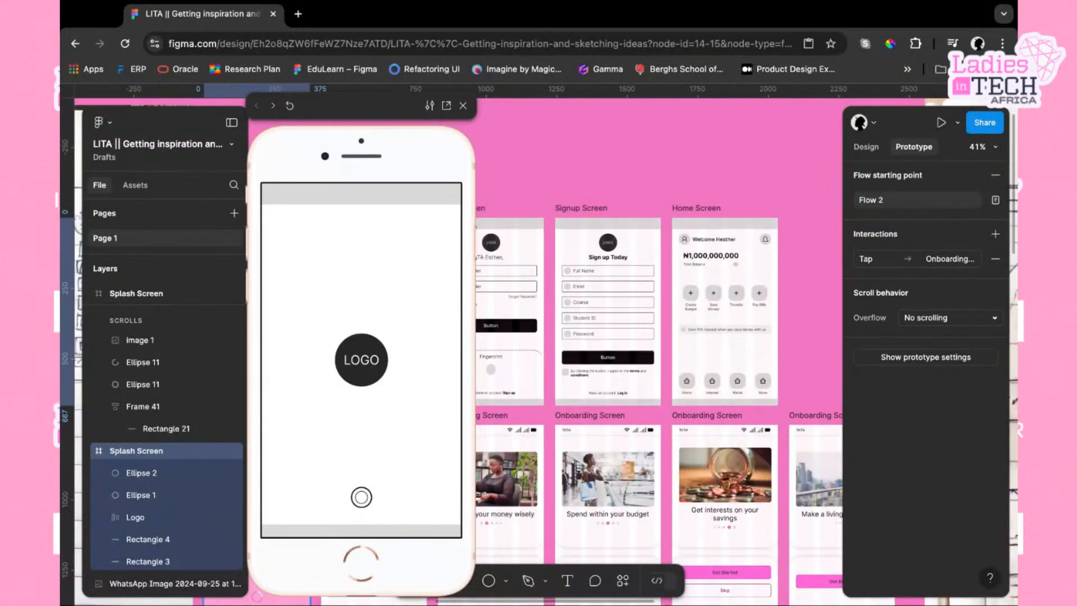
scroll(560, 200, "left", 8)
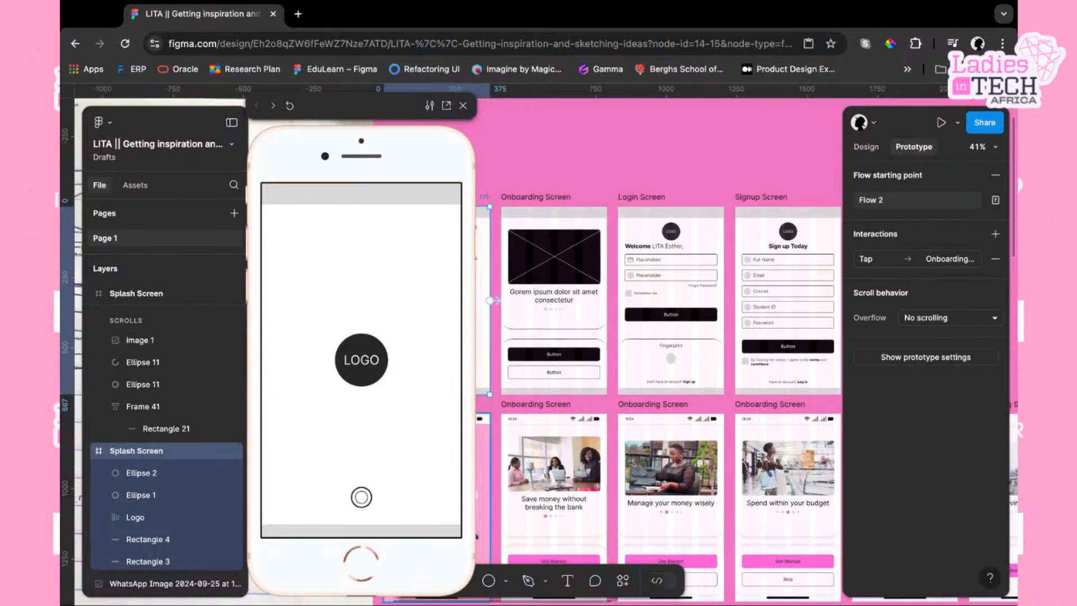
scroll(559, 199, "left", 8)
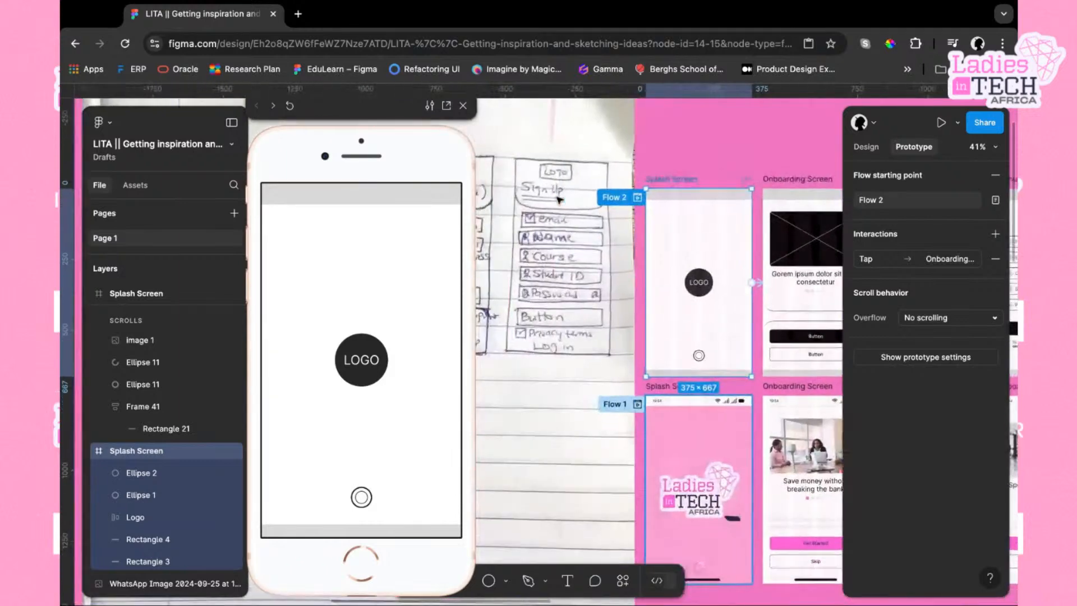
left_click(785, 180)
left_click(670, 179)
left_click(422, 349)
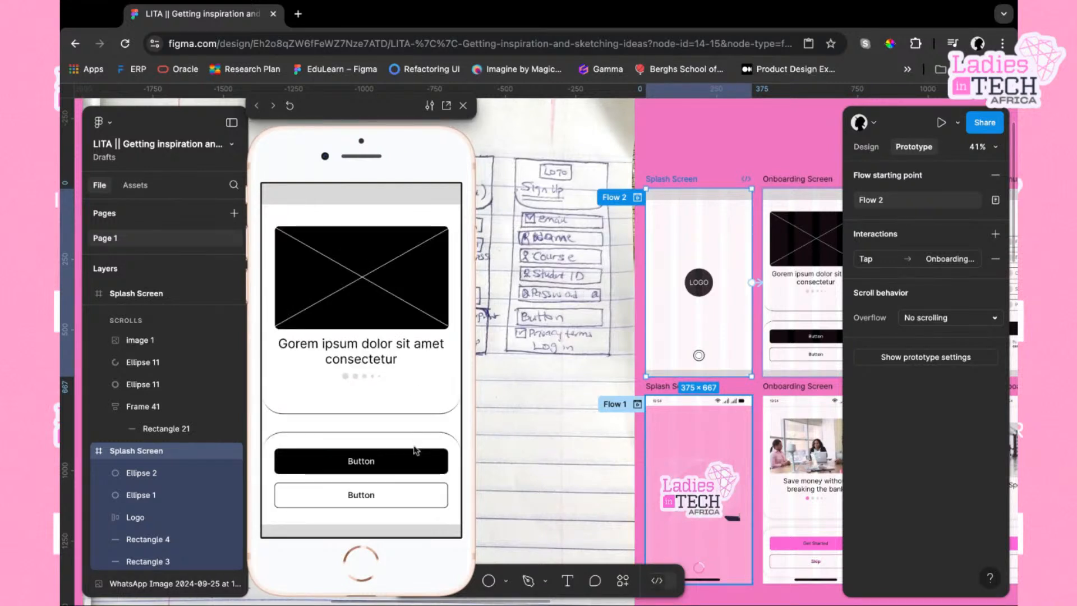
left_click(377, 467)
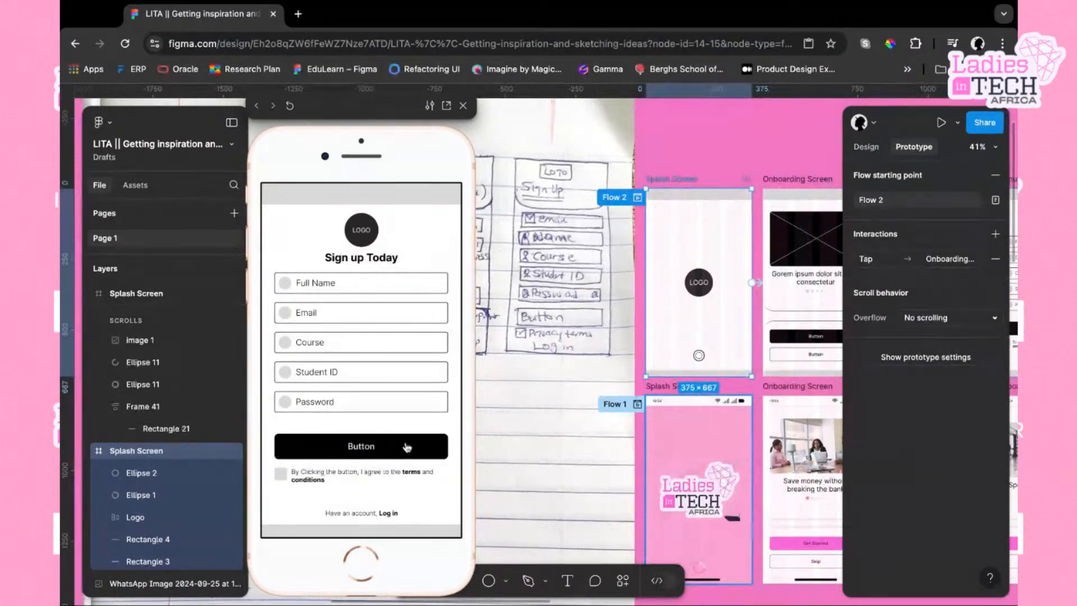
left_click(390, 514)
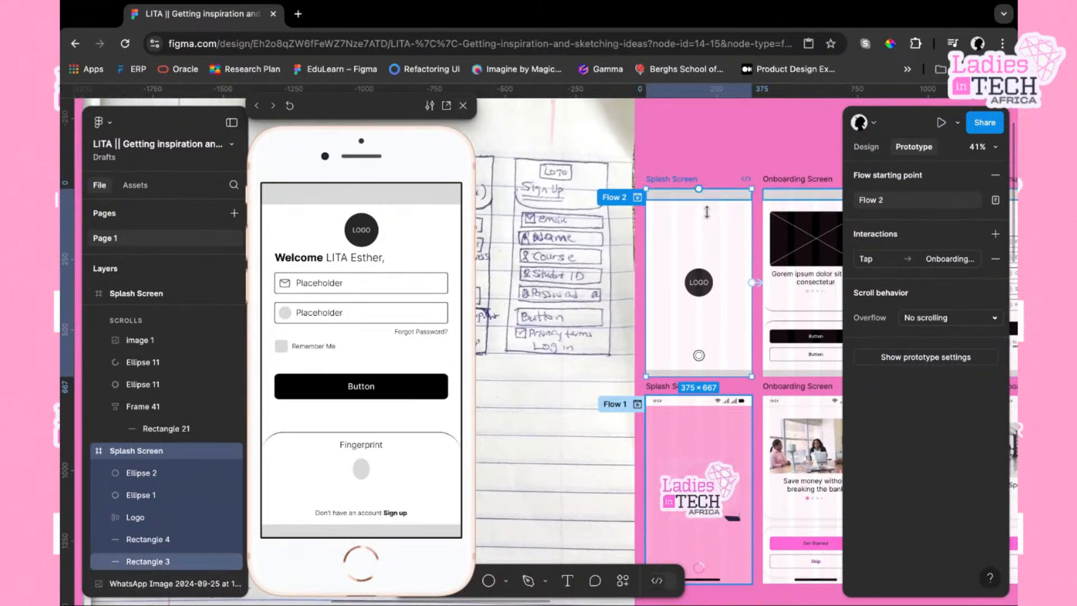
Browse the canvas screens and preview the Flow 1 splash screen and the last onboarding screen
scroll(748, 235, "right", 5)
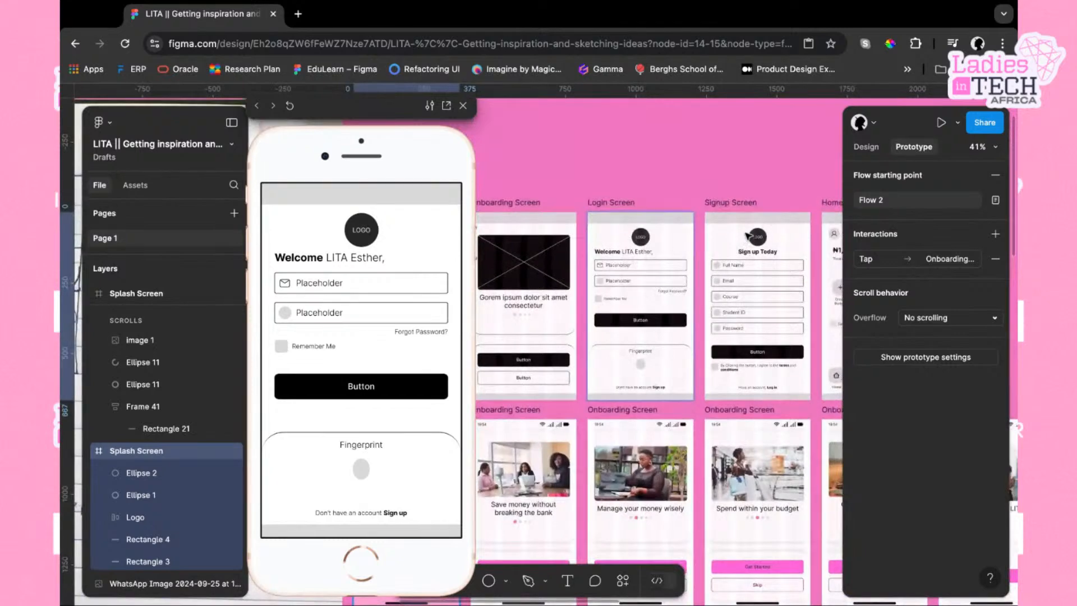
scroll(747, 236, "left", 3)
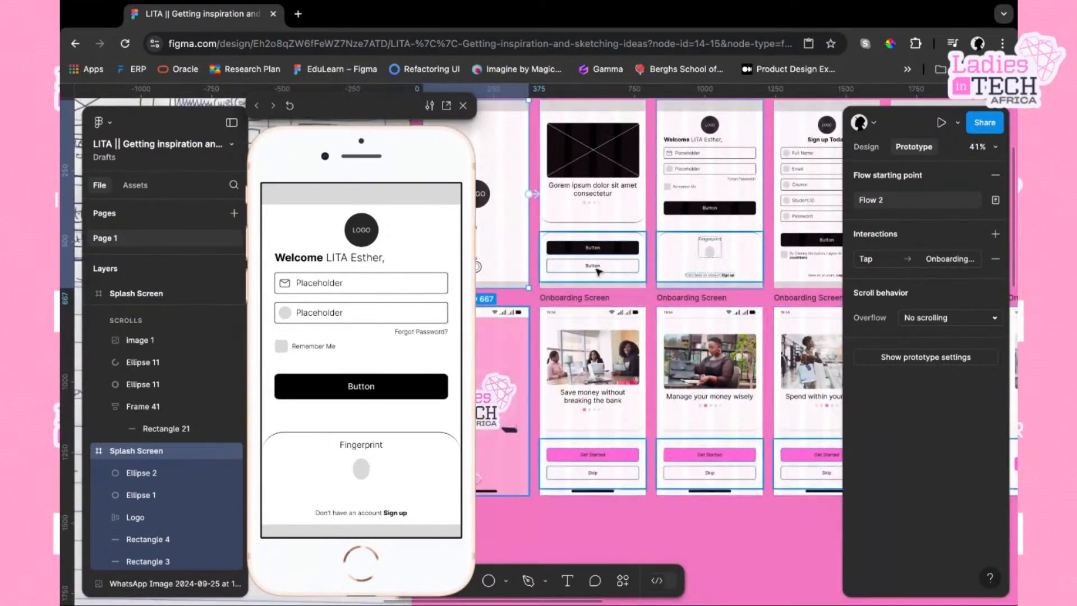
scroll(599, 272, "right", 2)
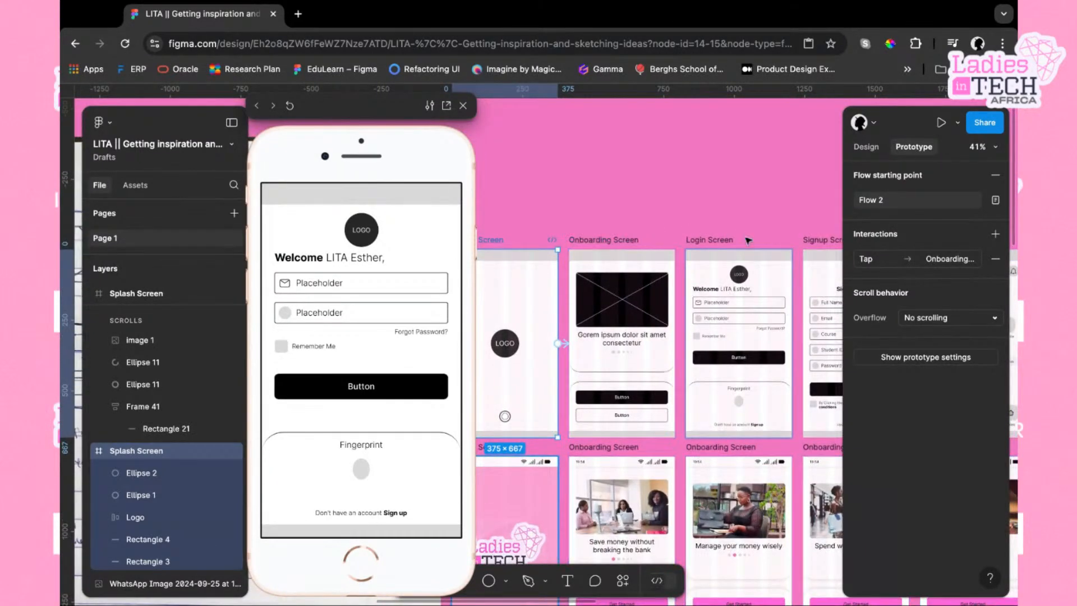
scroll(762, 247, "right", 3)
scroll(762, 247, "down", 1)
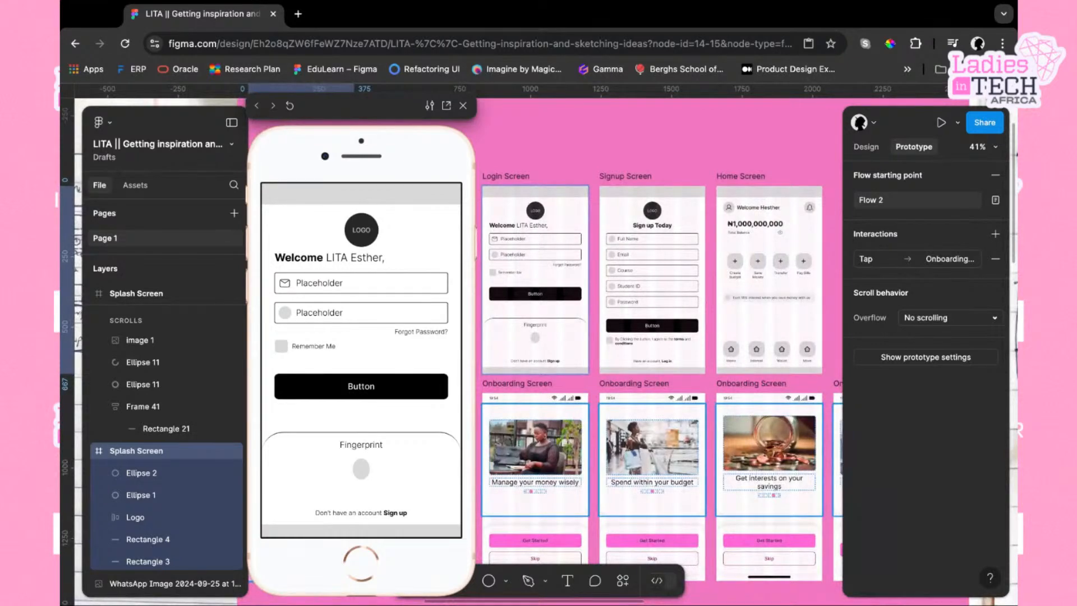
scroll(646, 336, "right", 4)
scroll(645, 337, "down", 3)
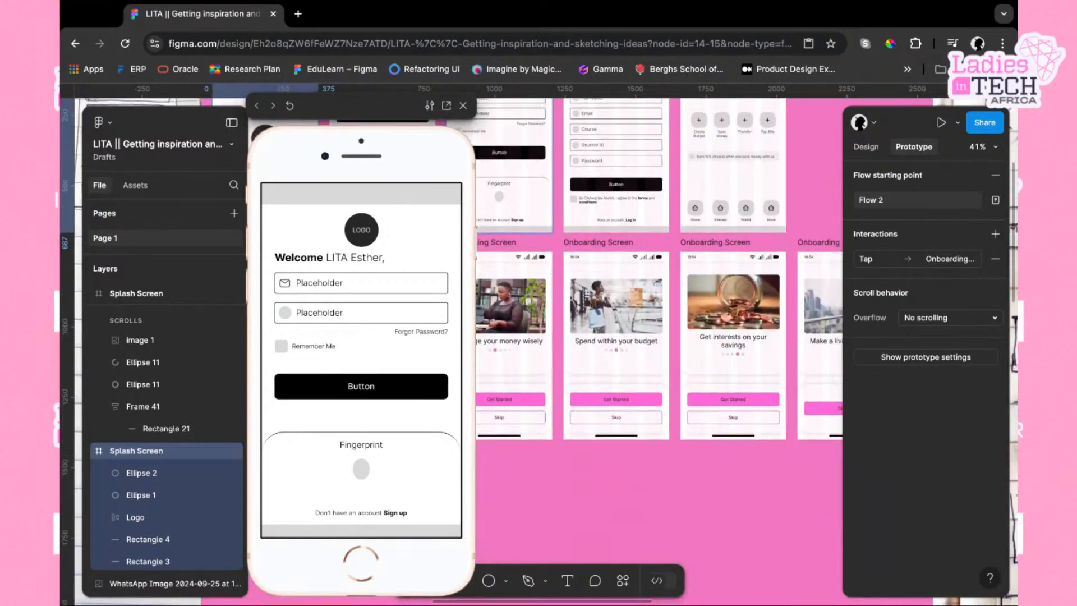
scroll(640, 283, "up", 1)
scroll(639, 283, "right", 1)
left_click(636, 283)
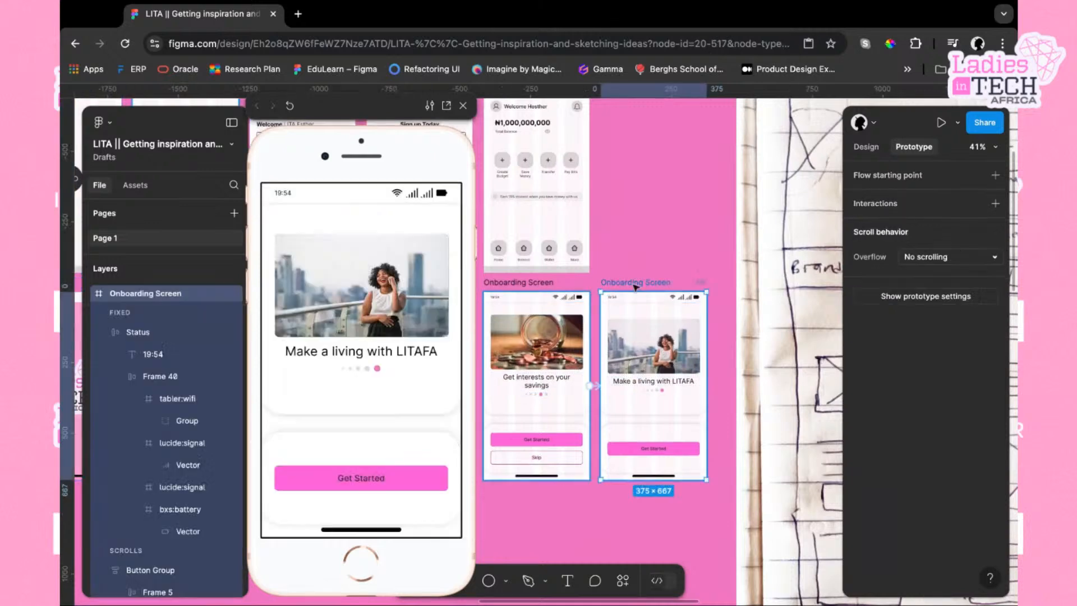
scroll(595, 309, "left", 7)
scroll(562, 324, "left", 2)
scroll(562, 324, "up", 1)
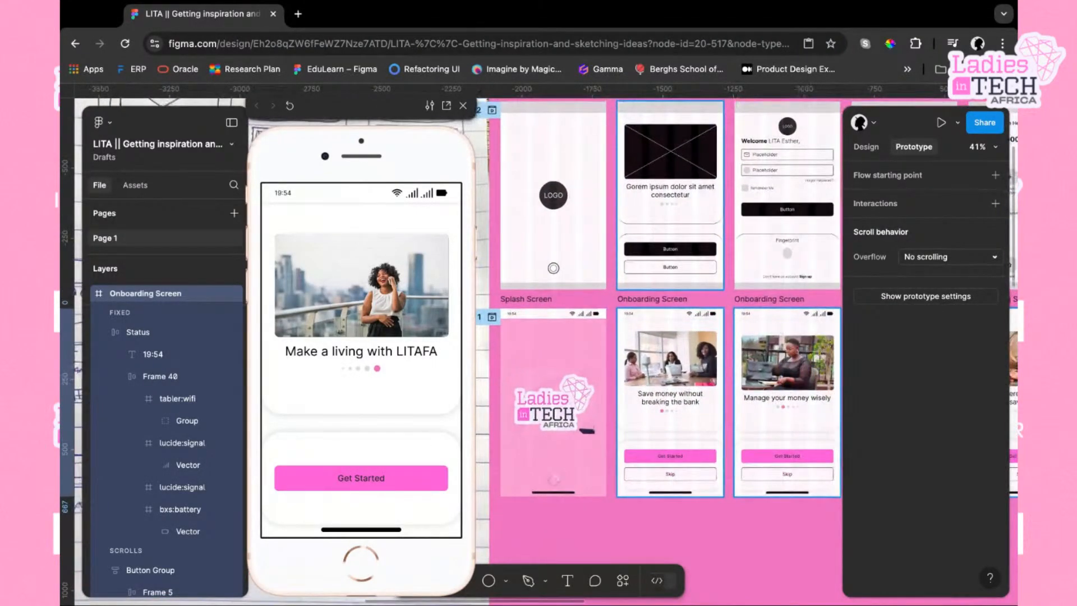
left_click(547, 301)
scroll(661, 330, "right", 1)
scroll(661, 330, "down", 1)
scroll(661, 329, "right", 8)
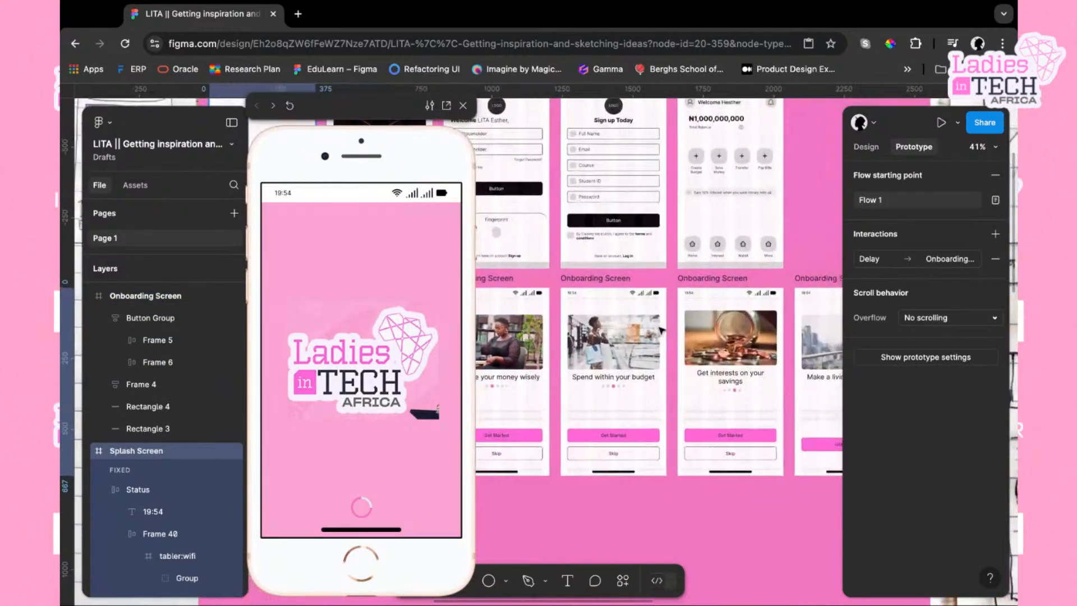
left_click(614, 317)
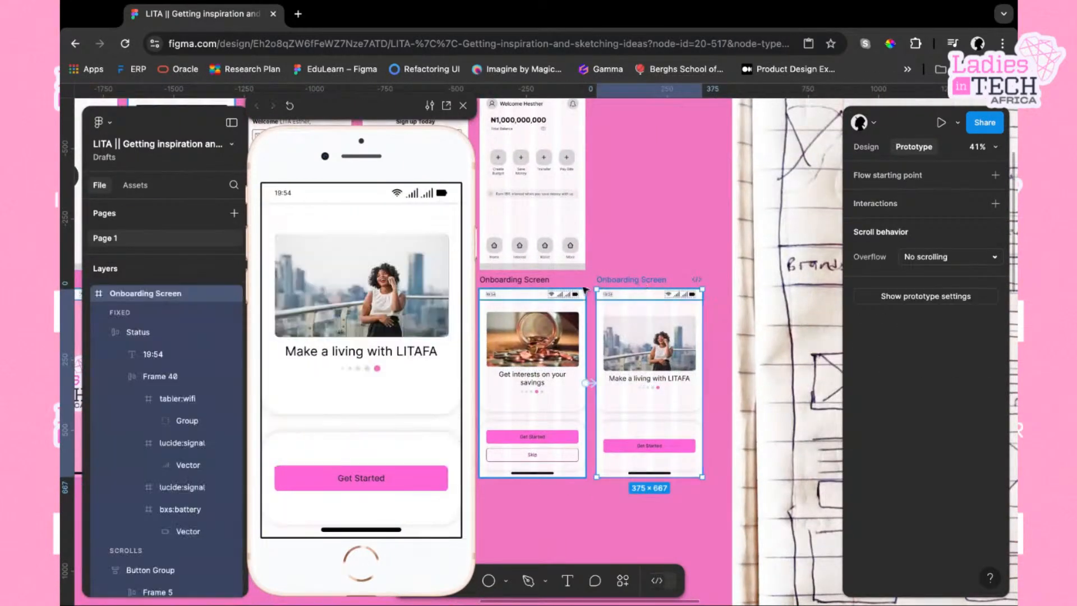
Browse the Flow 1 and Flow 2 screens across the canvas, selecting the splash screens to check their flow settings
scroll(646, 309, "left", 5)
scroll(660, 296, "left", 3)
scroll(660, 296, "up", 3)
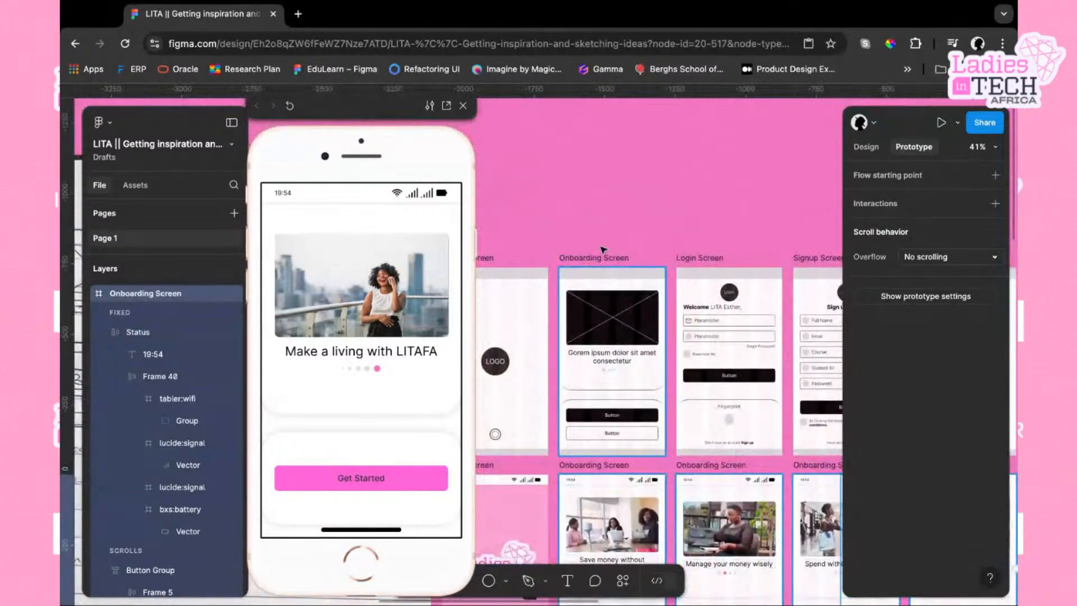
left_click(605, 258)
left_click(494, 266)
scroll(617, 314, "left", 2)
scroll(617, 314, "down", 2)
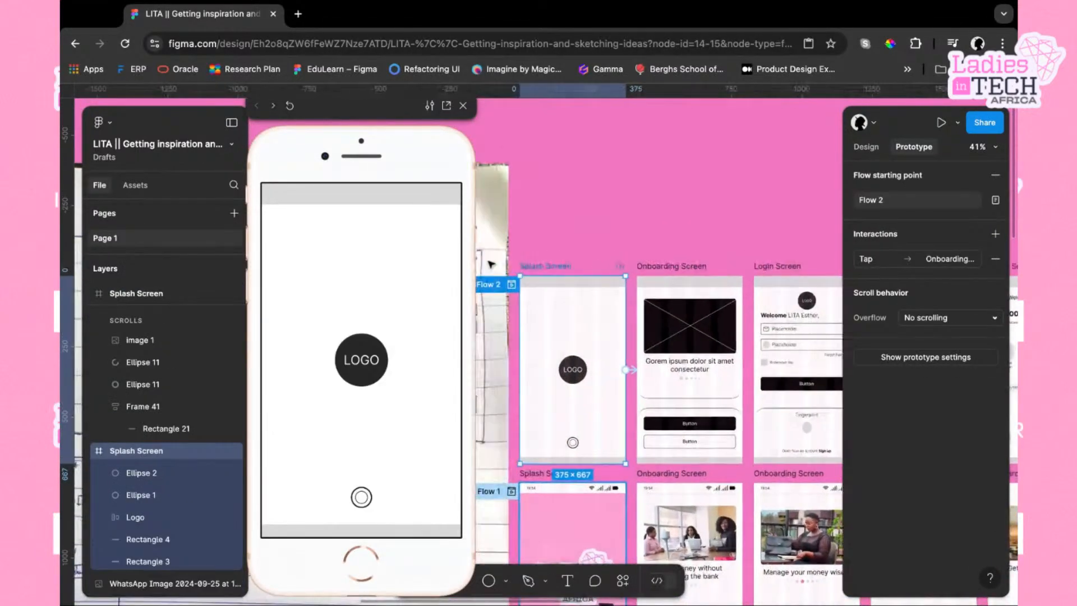
scroll(650, 324, "down", 3)
left_click(554, 417)
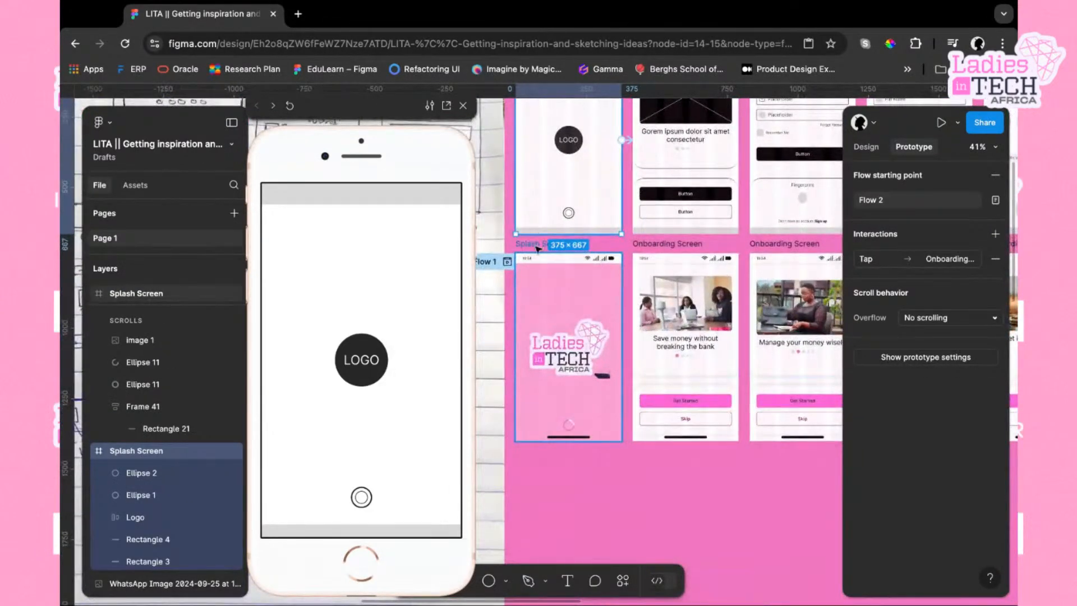
scroll(720, 371, "right", 8)
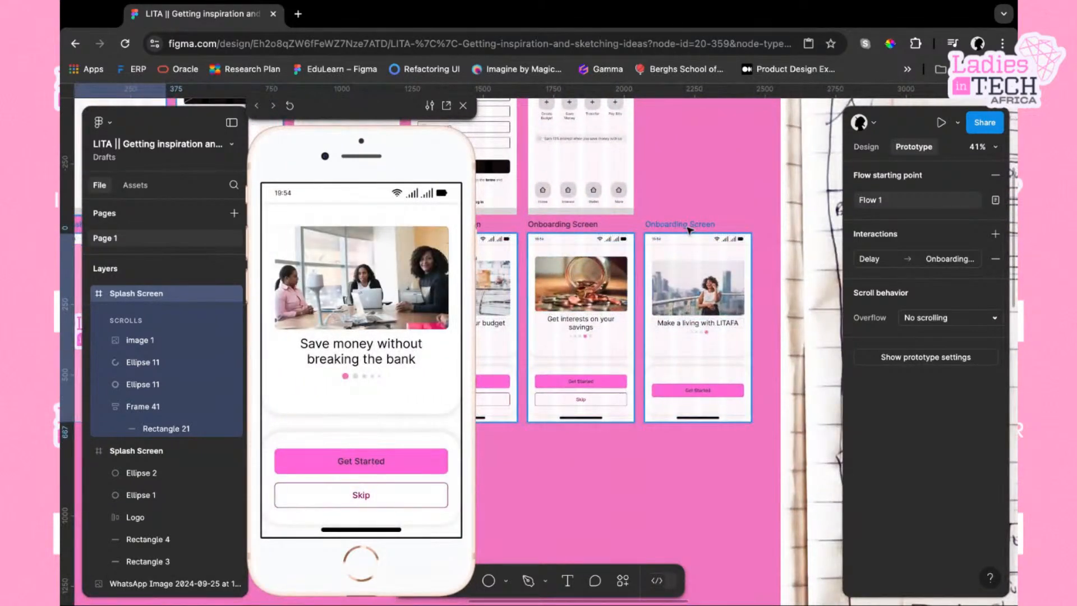
scroll(695, 425, "left", 3)
scroll(695, 425, "down", 2)
scroll(695, 425, "up", 2)
scroll(694, 425, "left", 3)
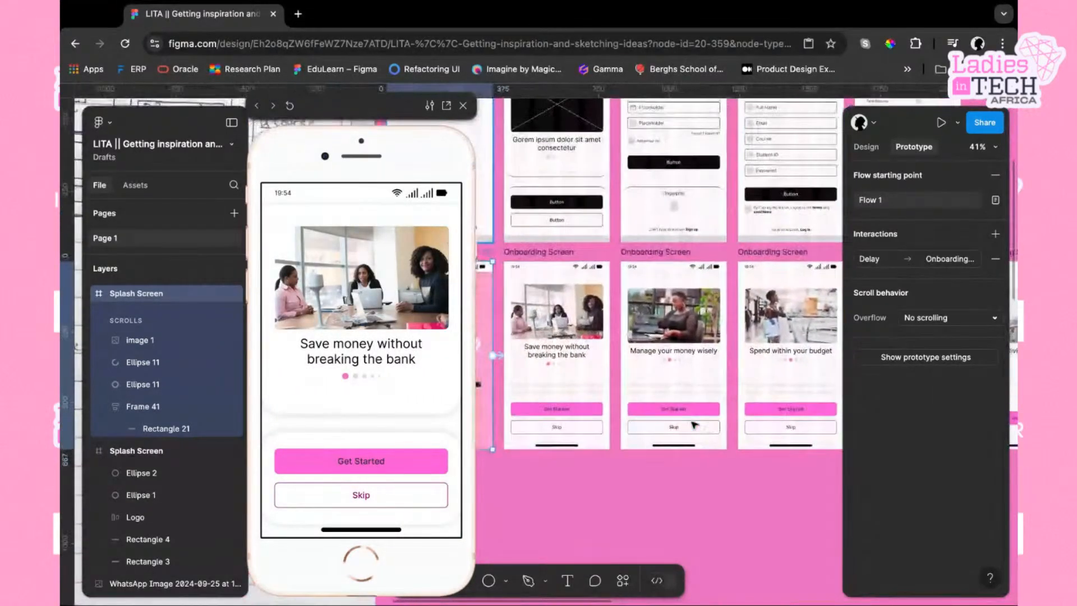
scroll(689, 358, "up", 2)
scroll(689, 357, "right", 1)
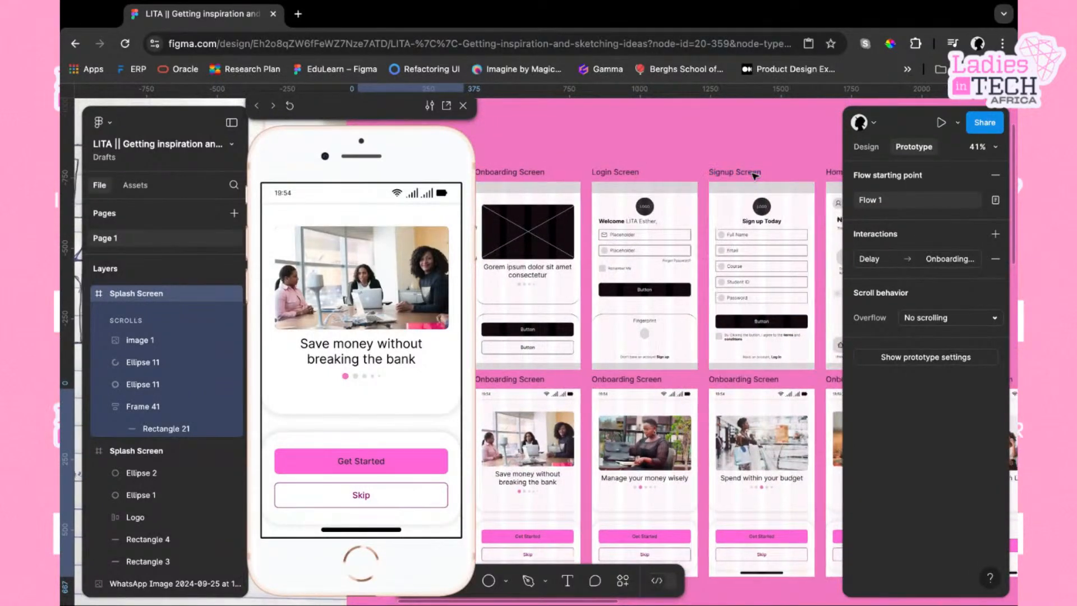
scroll(755, 175, "right", 5)
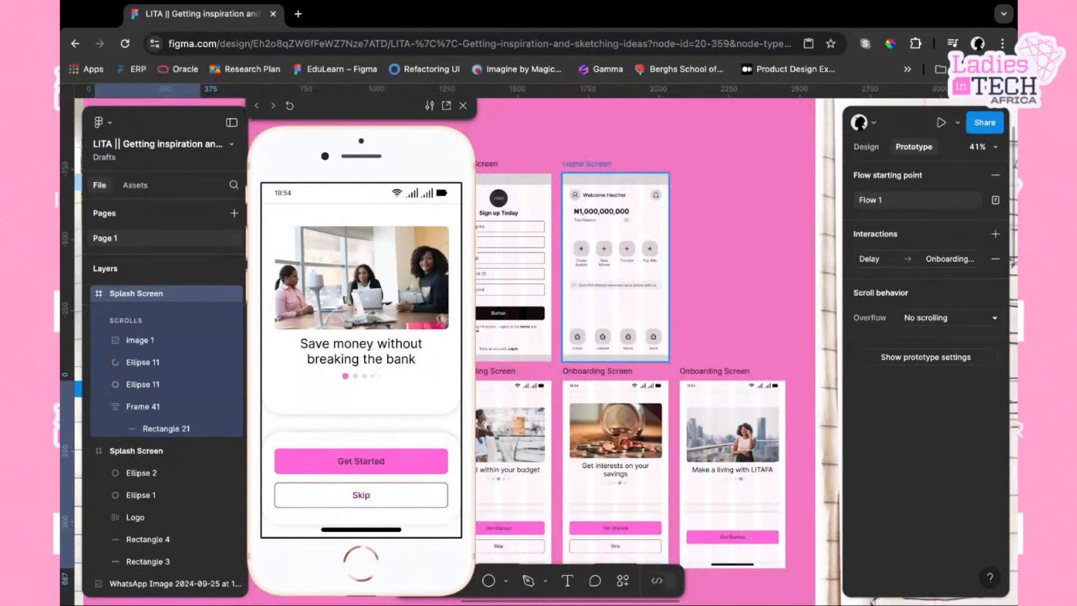
scroll(645, 337, "down", 5)
scroll(645, 337, "left", 3)
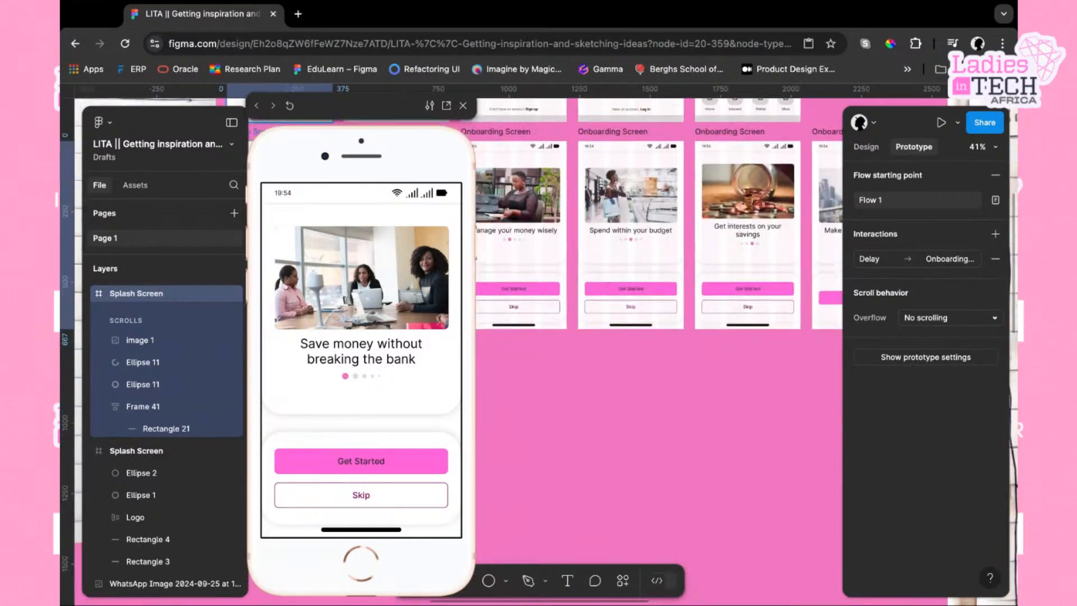
scroll(646, 337, "up", 2)
scroll(646, 336, "left", 3)
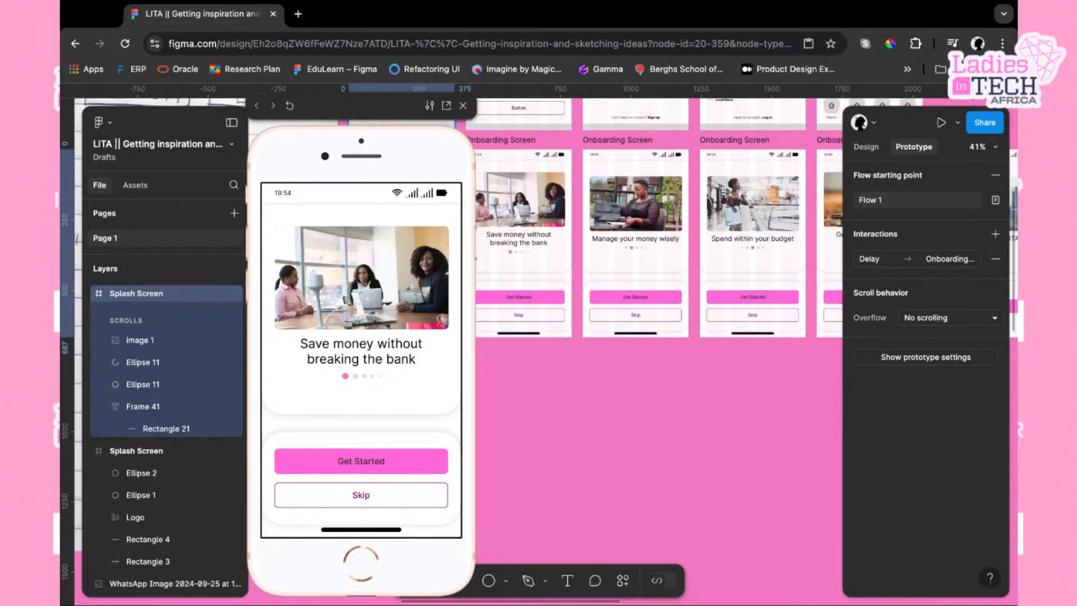
scroll(645, 336, "left", 6)
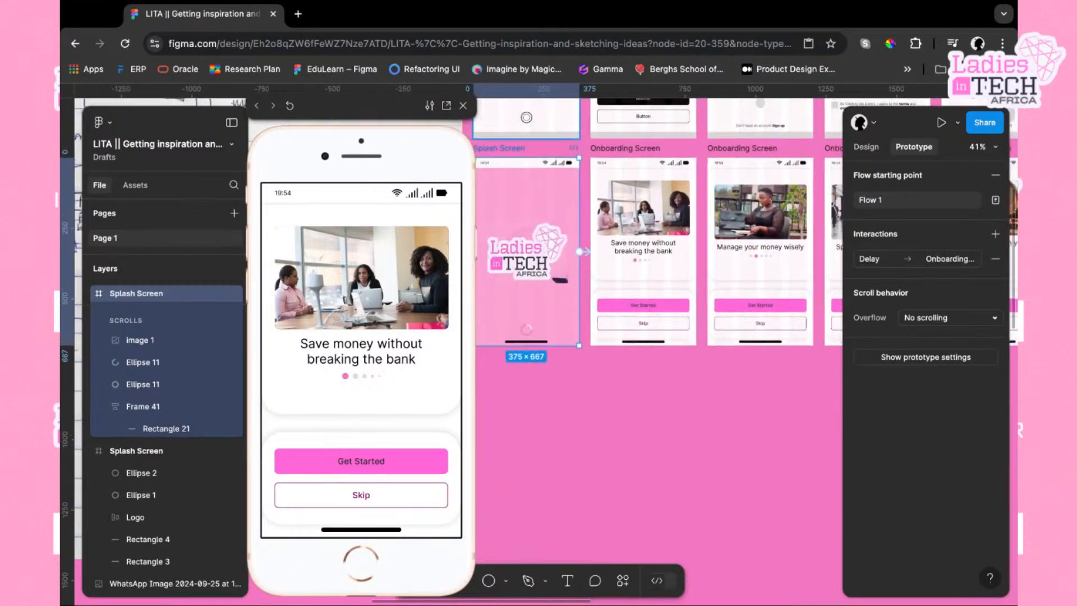
scroll(710, 435, "up", 4)
scroll(710, 435, "right", 7)
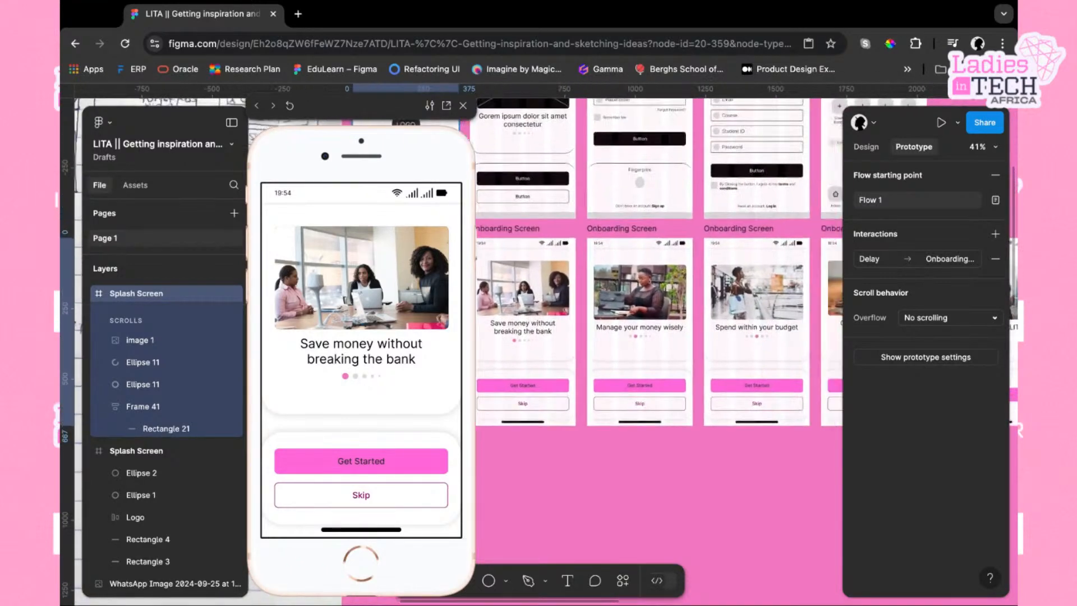
scroll(709, 435, "right", 7)
scroll(710, 435, "down", 1)
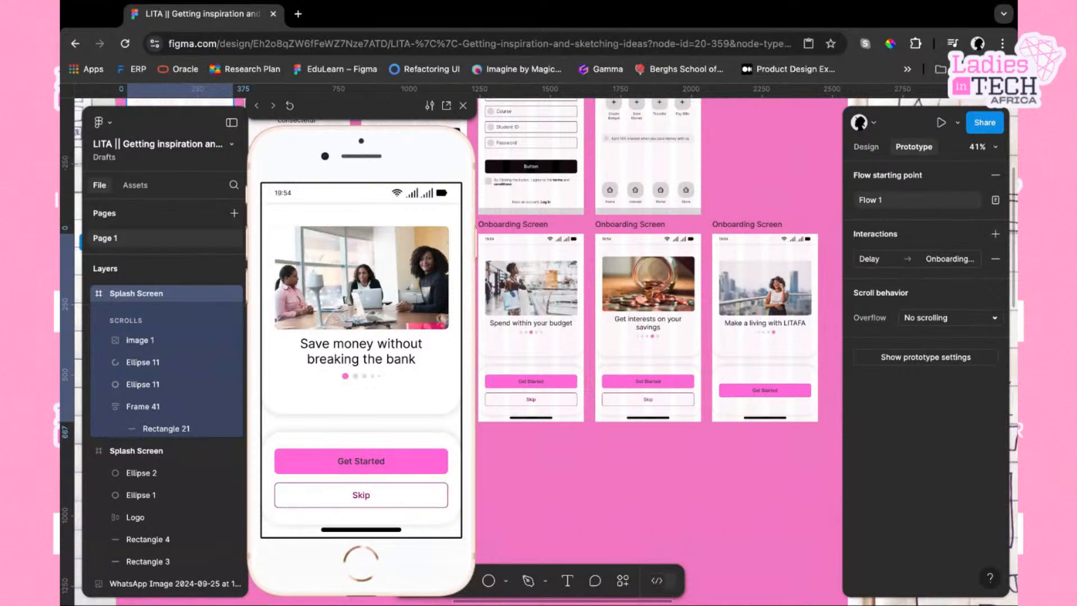
scroll(659, 258, "left", 11)
scroll(660, 258, "down", 1)
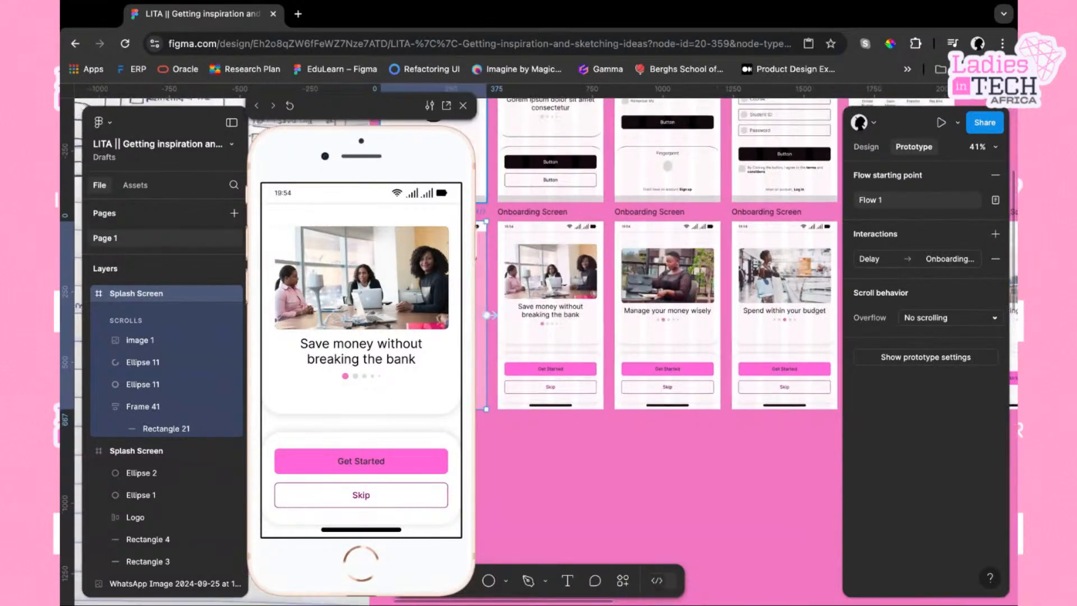
scroll(651, 443, "down", 1)
scroll(651, 444, "left", 1)
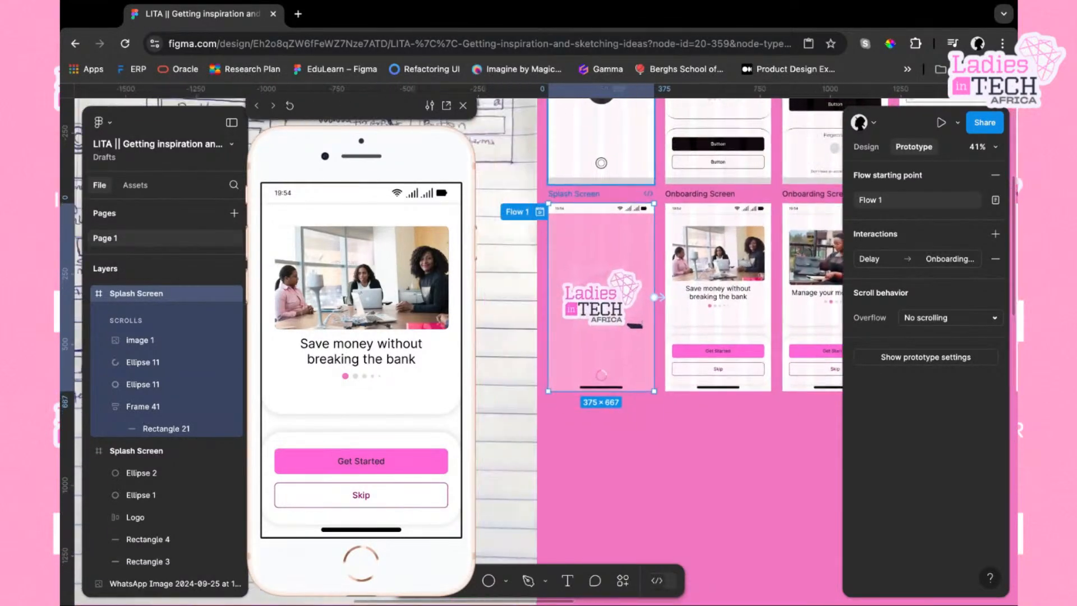
left_click(651, 443)
scroll(651, 443, "right", 2)
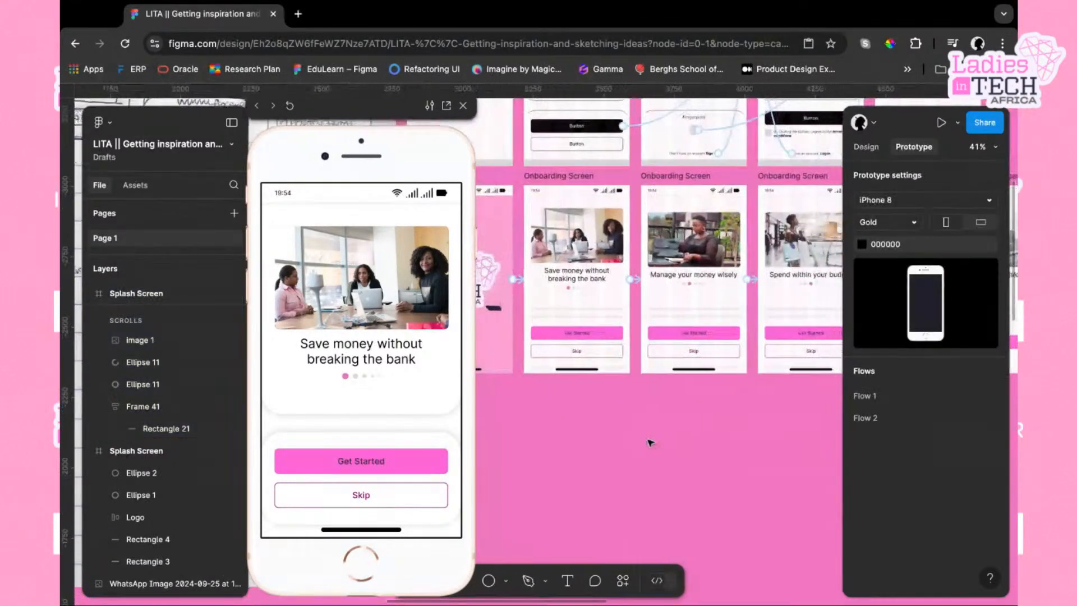
left_click(62, 560)
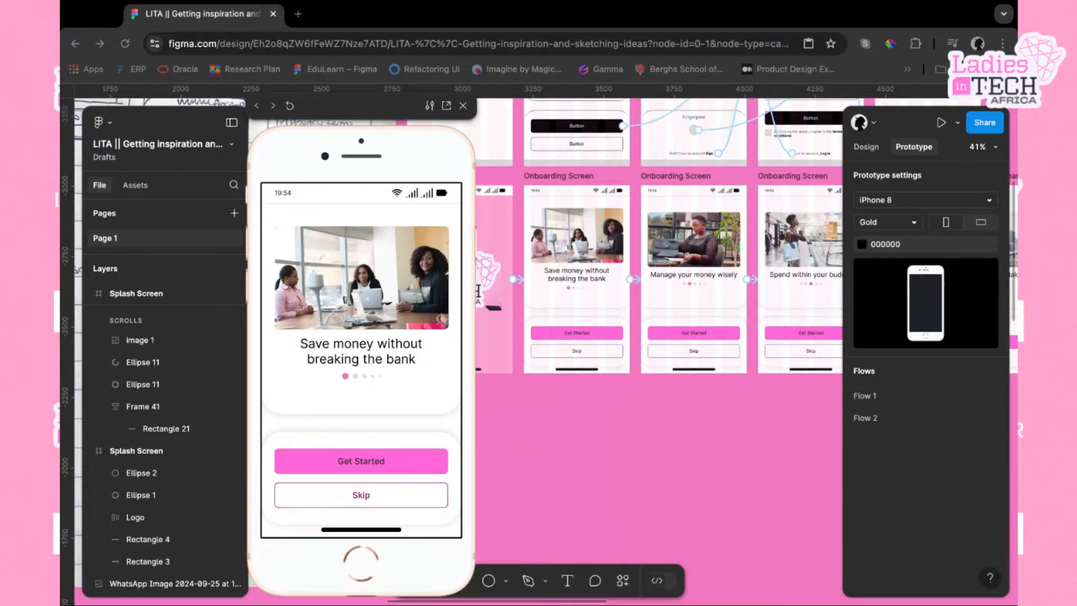
Close the prototype preview window and move to an empty area of the canvas
left_click(837, 440)
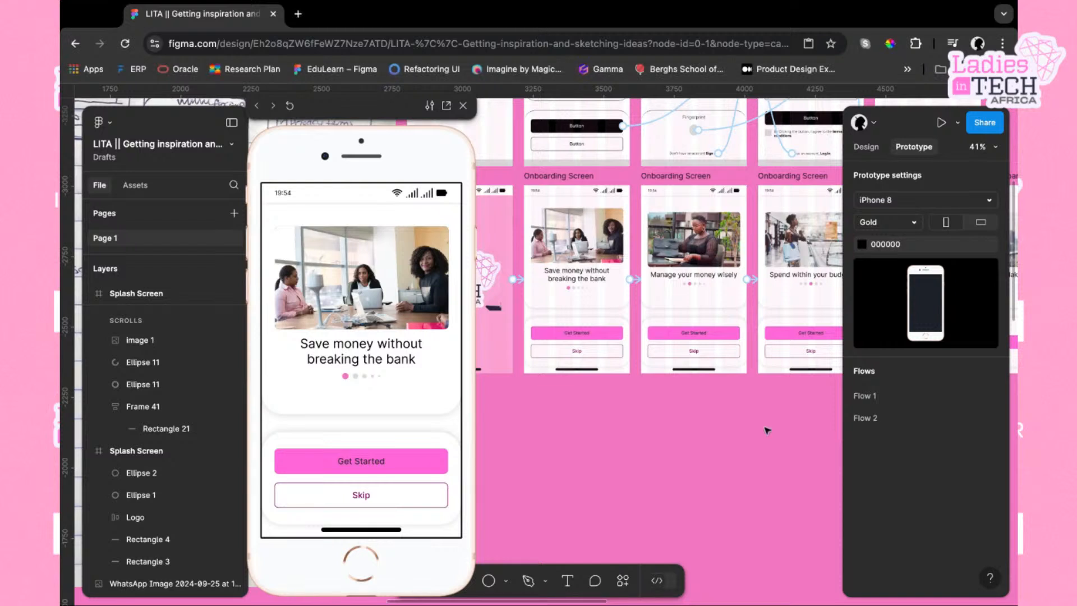
scroll(676, 446, "up", 5)
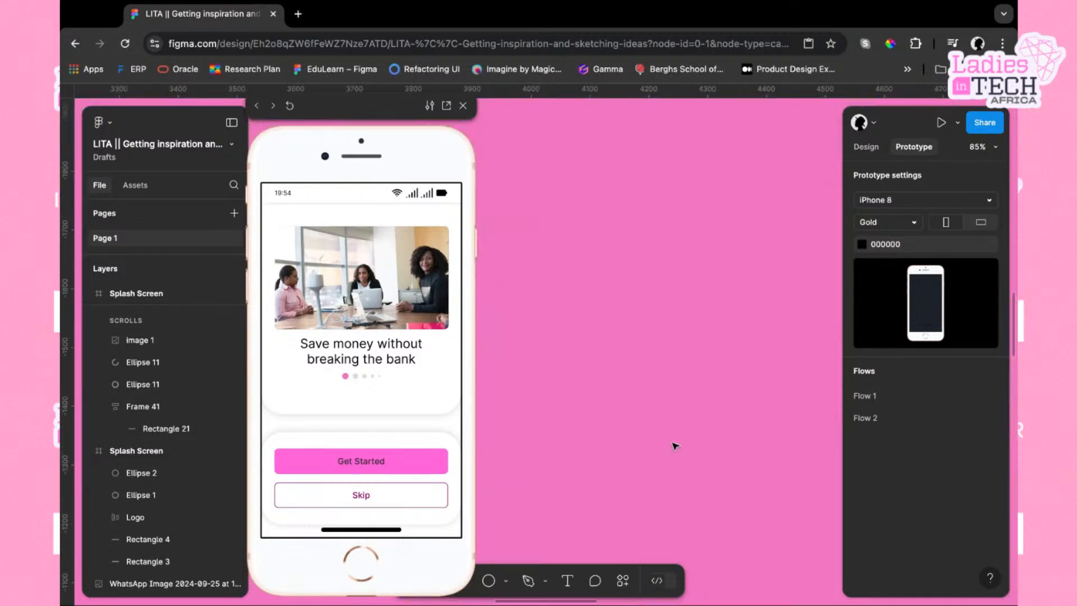
left_click(462, 105)
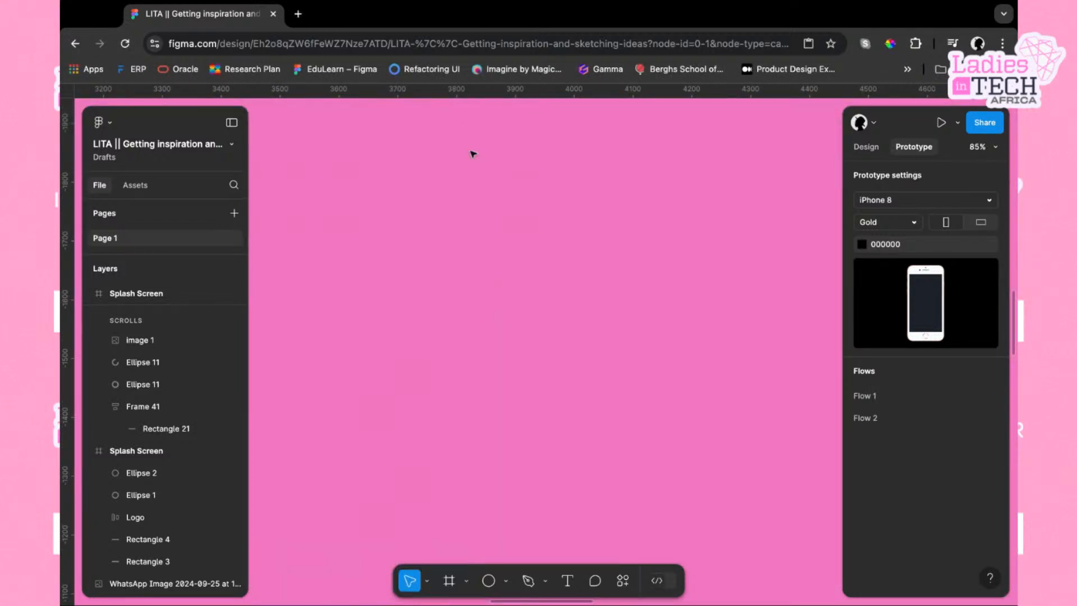
scroll(488, 371, "up", 2)
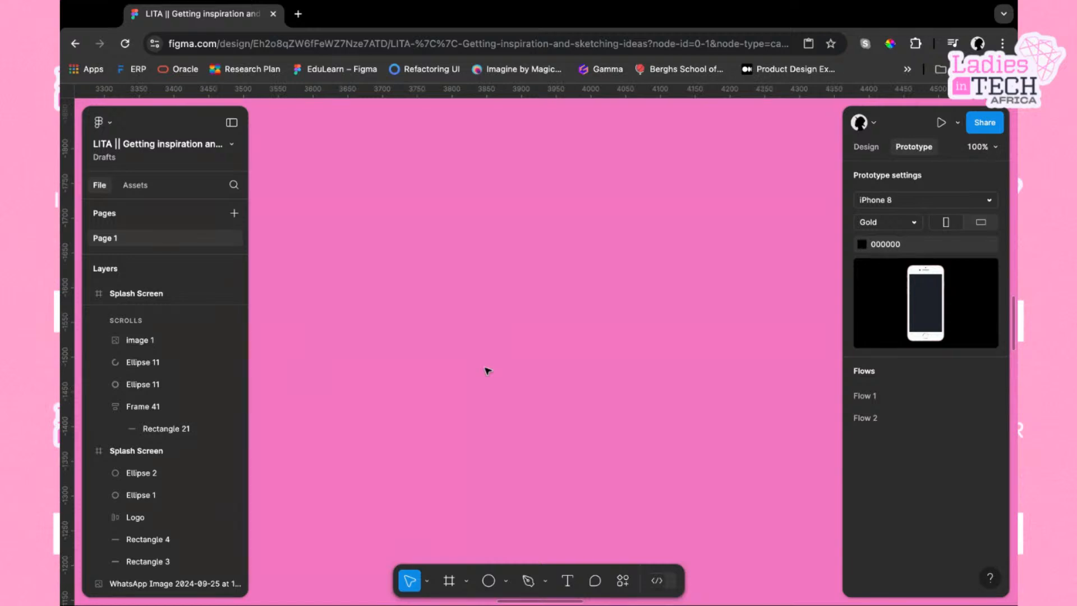
Draw a circle on the empty canvas and resize it to 400 × 400 with proportions locked
key("o")
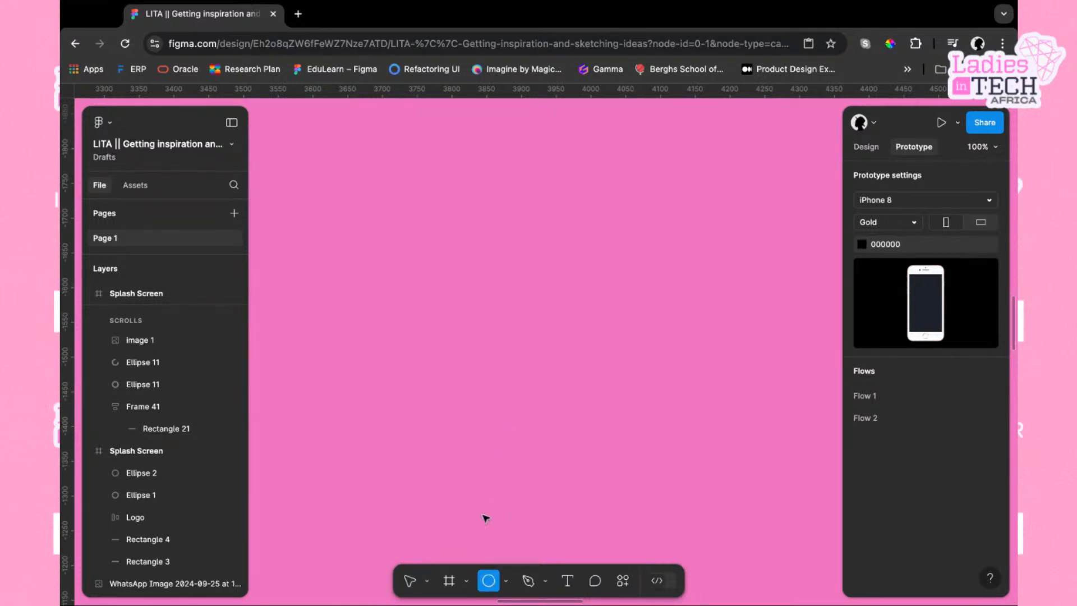
left_click(510, 258)
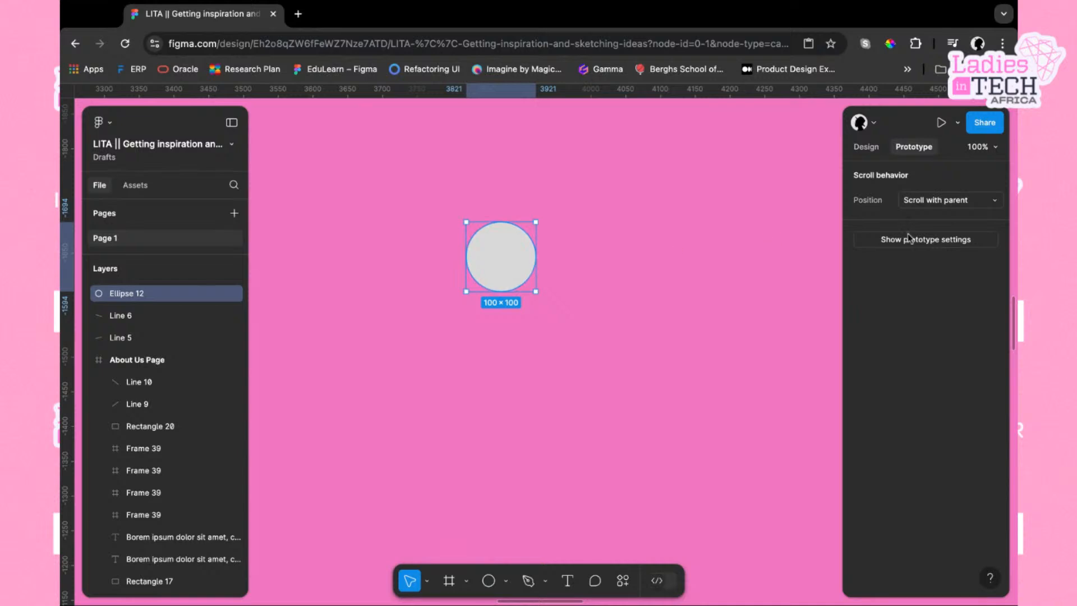
left_click(870, 147)
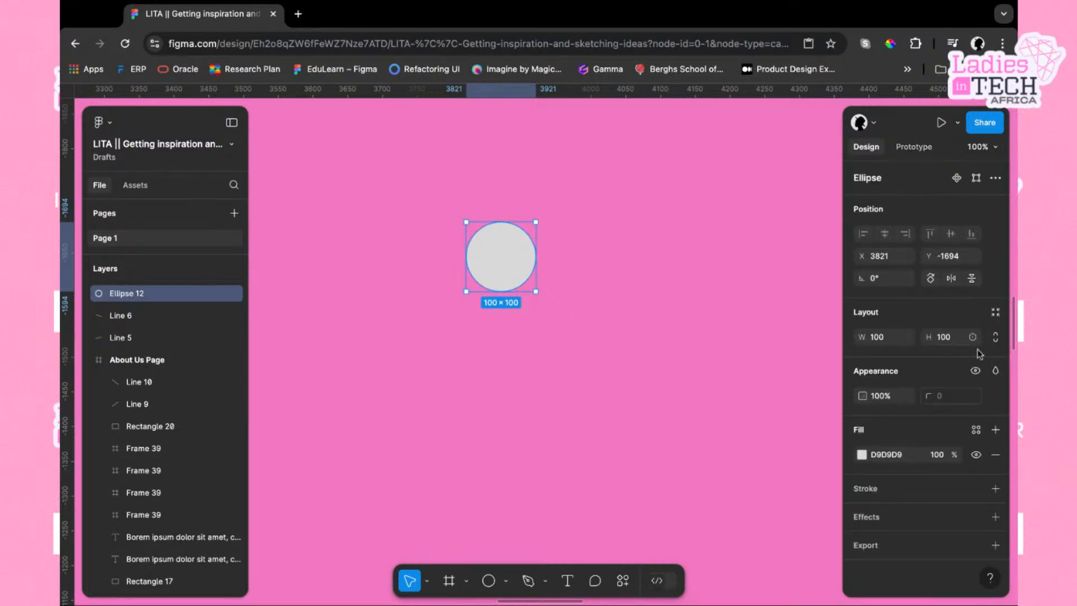
left_click(926, 153)
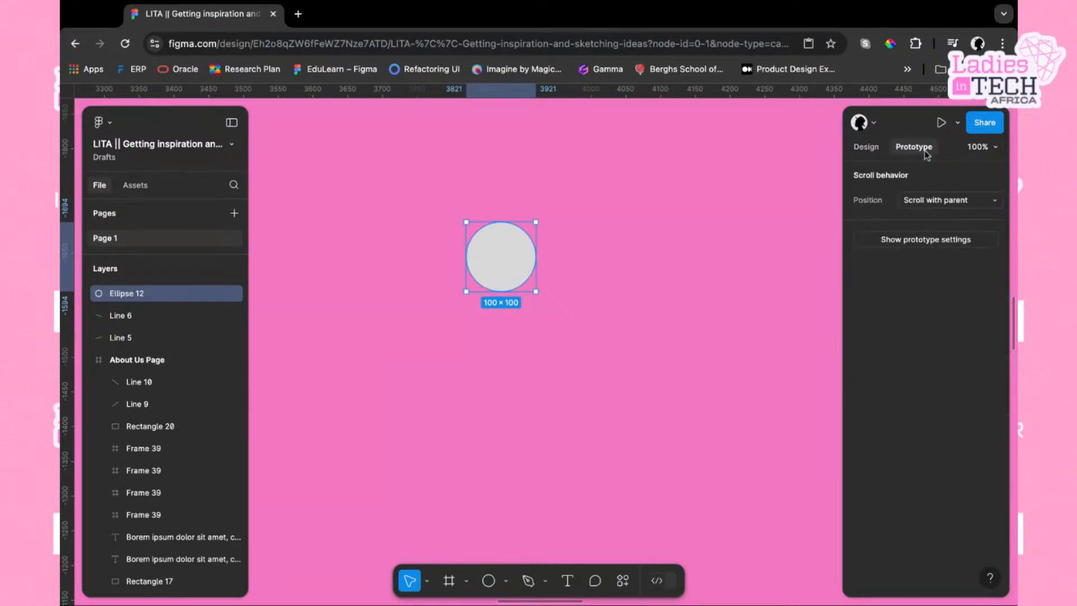
left_click(857, 151)
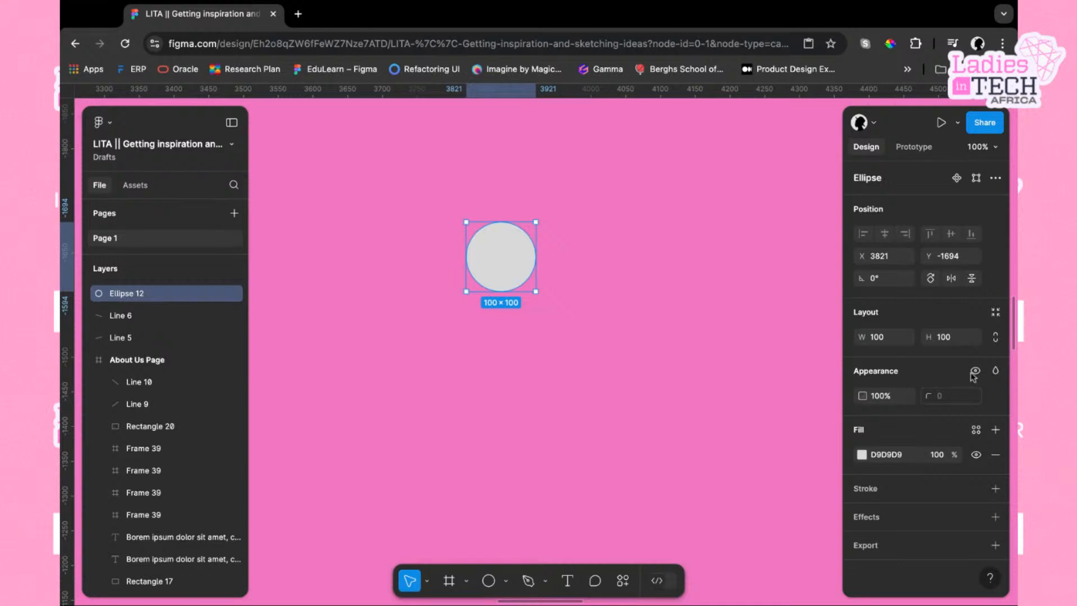
left_click(996, 336)
left_click(954, 339)
type("400")
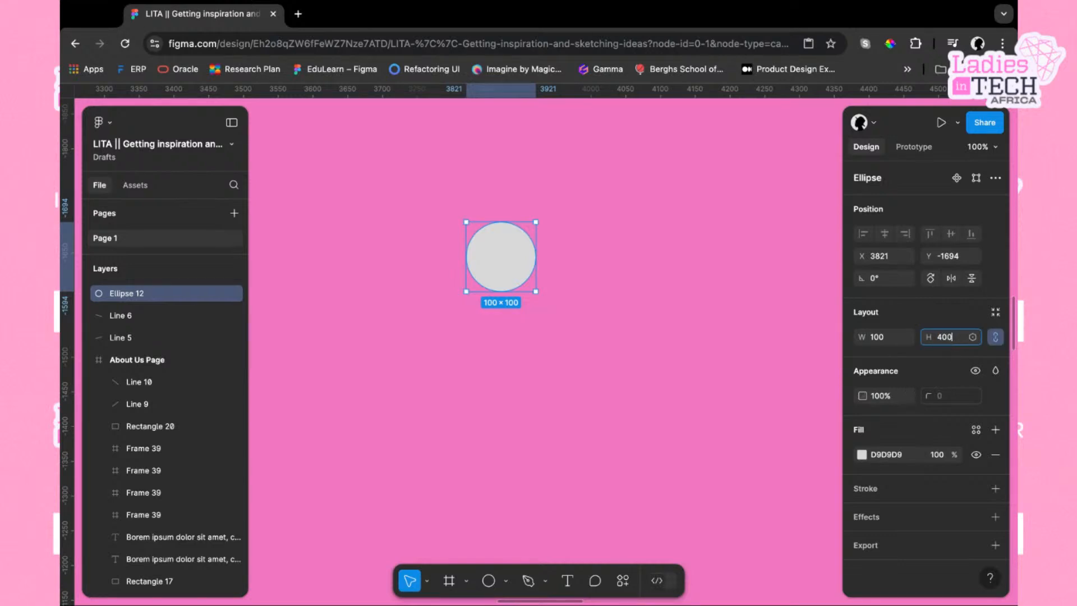
key("Return")
Turn the circle into a thin ring by setting its arc ratio to about 91% with a full sweep
left_click_drag(708, 400, 685, 400)
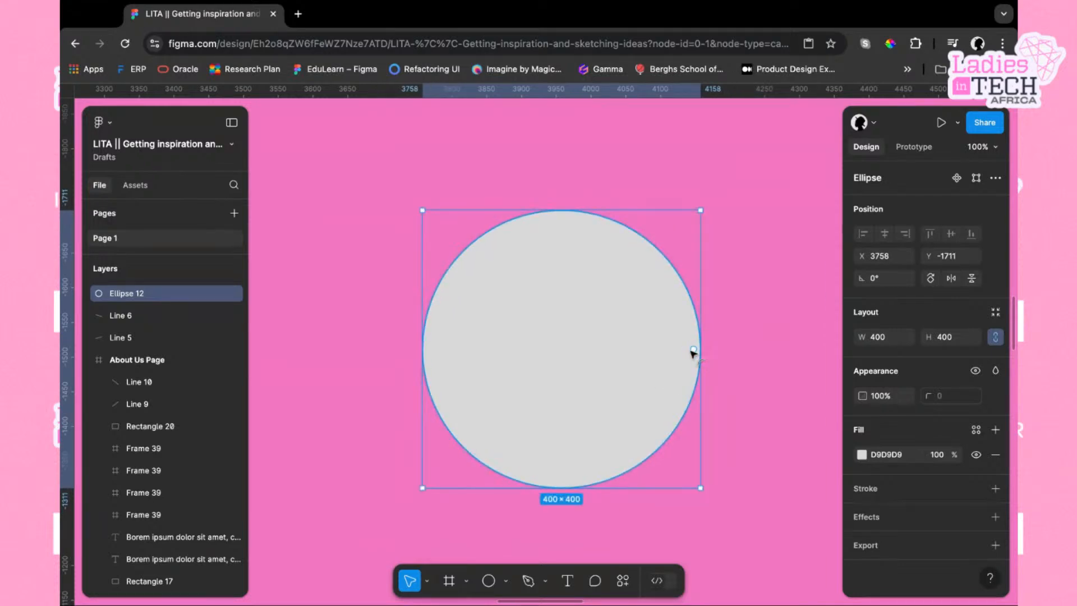
left_click_drag(694, 350, 696, 354)
mouse_move(562, 349)
left_mouse_down()
mouse_move(571, 358)
mouse_move(562, 356)
left_mouse_up()
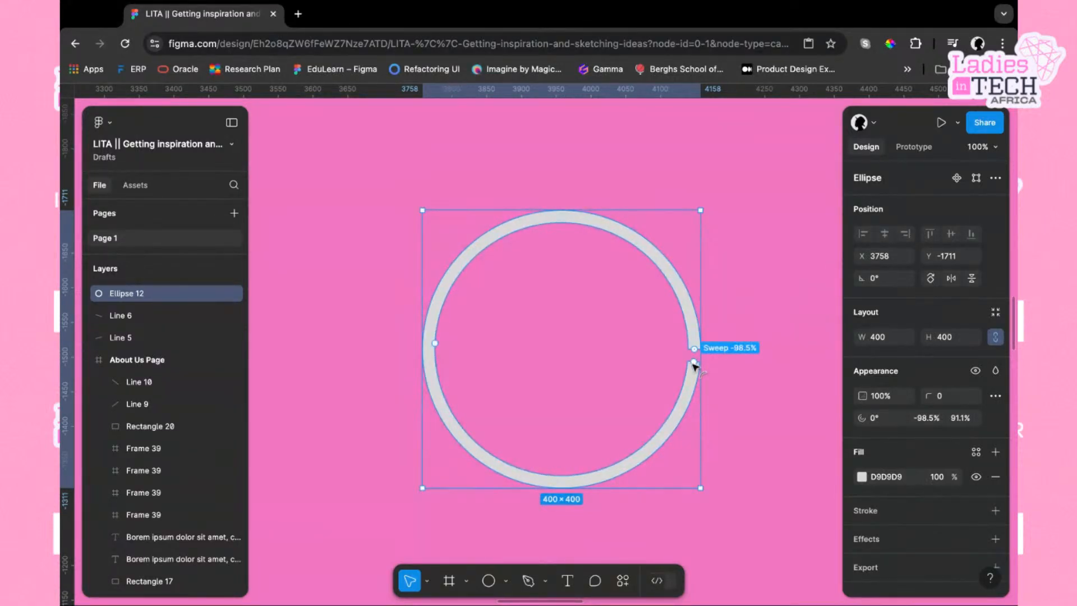
left_click_drag(694, 365, 695, 359)
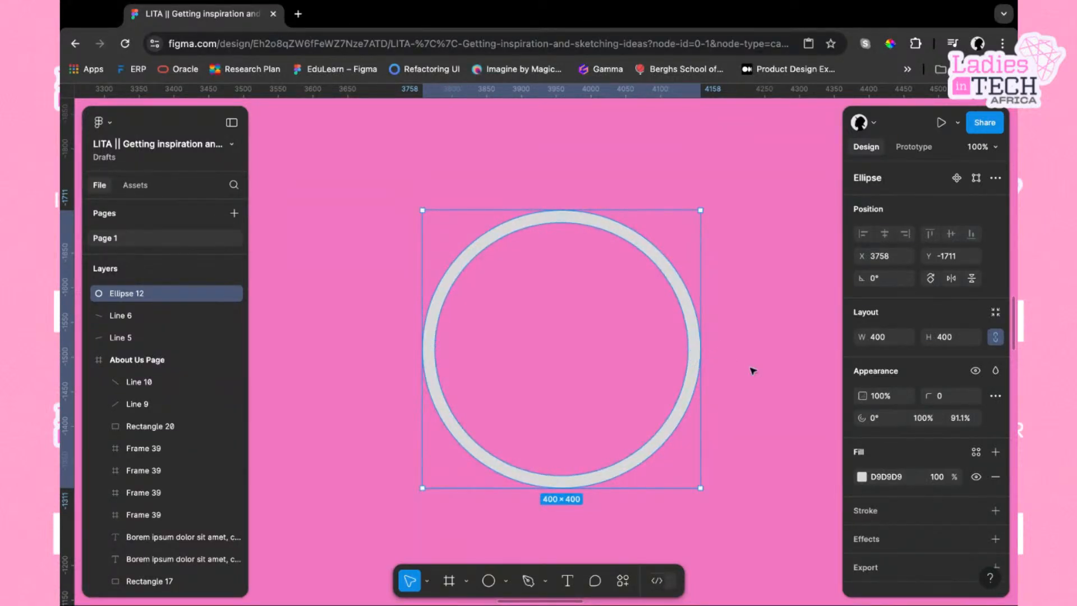
Select the ring and duplicate it in place
left_click(753, 386)
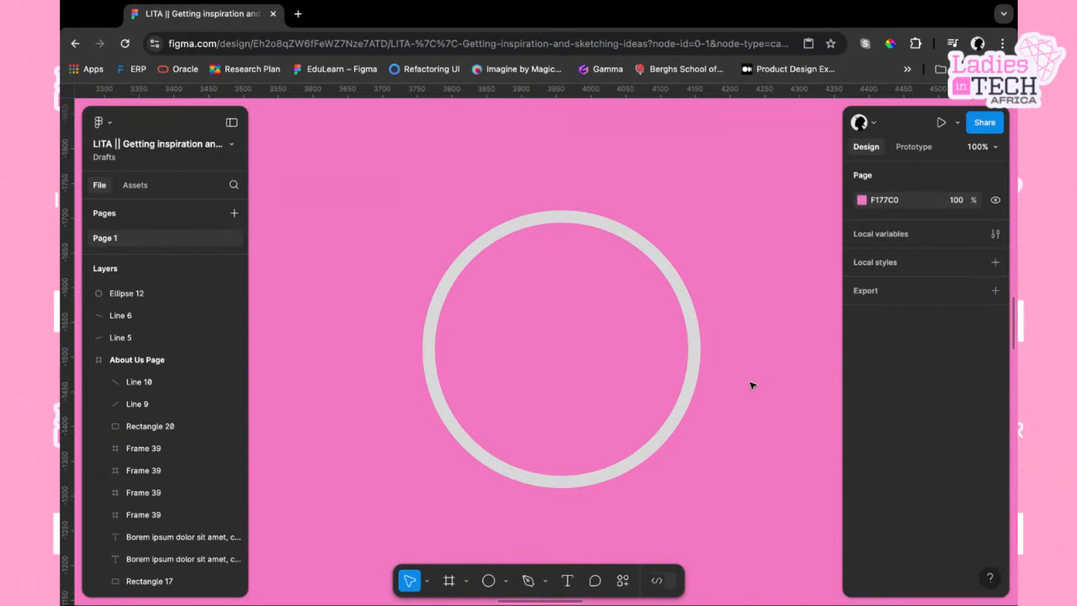
left_click(694, 382)
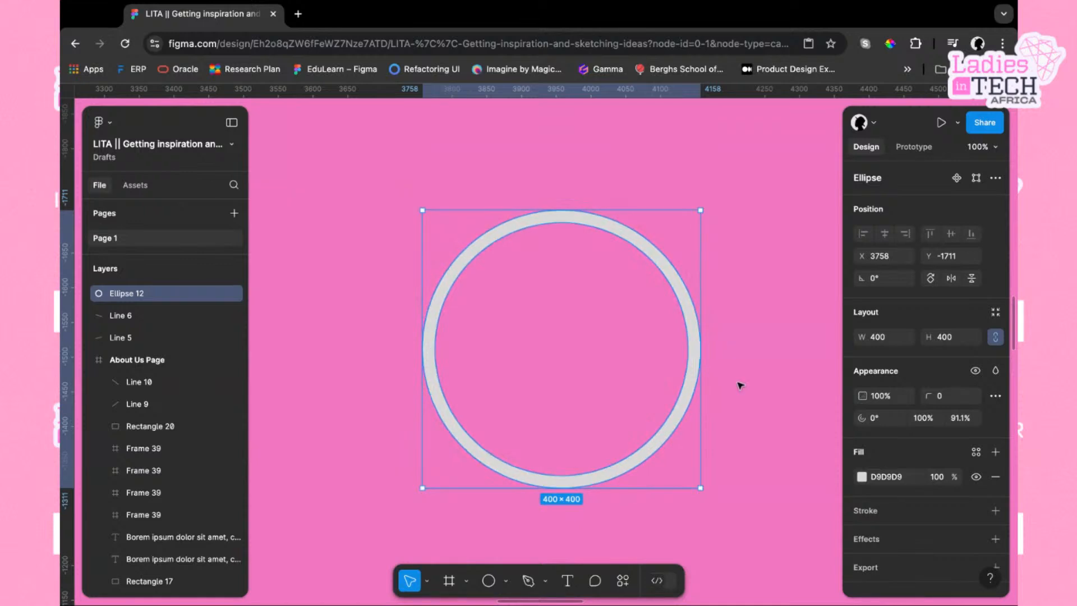
left_click(739, 380)
left_click(692, 386)
key("ctrl+d")
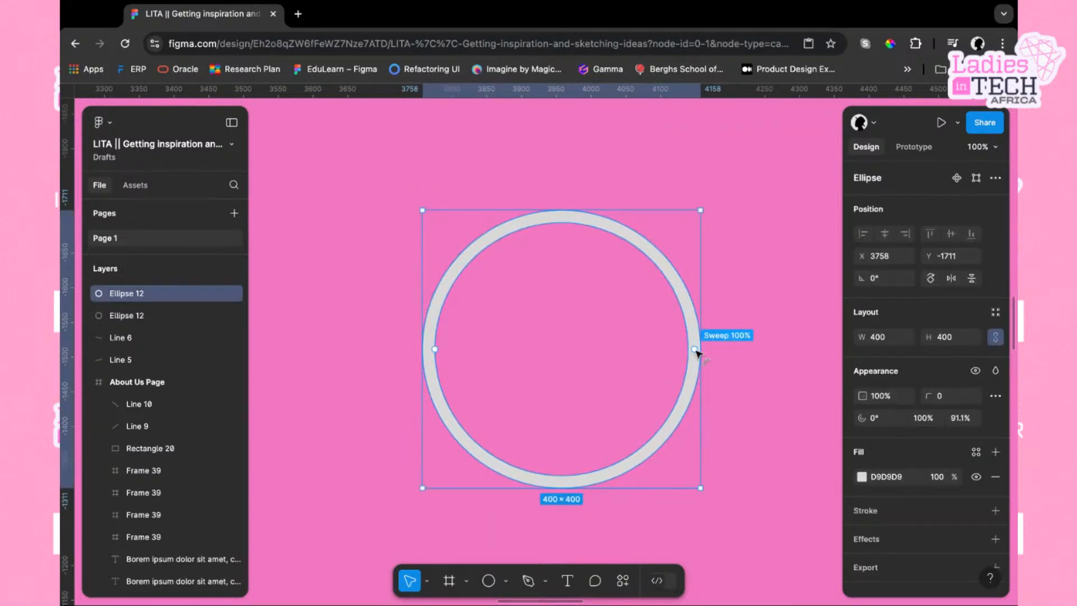
Shorten the duplicate ring's arc sweep to about 77%, undoing an accidental move of the ring
left_click_drag(696, 350, 580, 220)
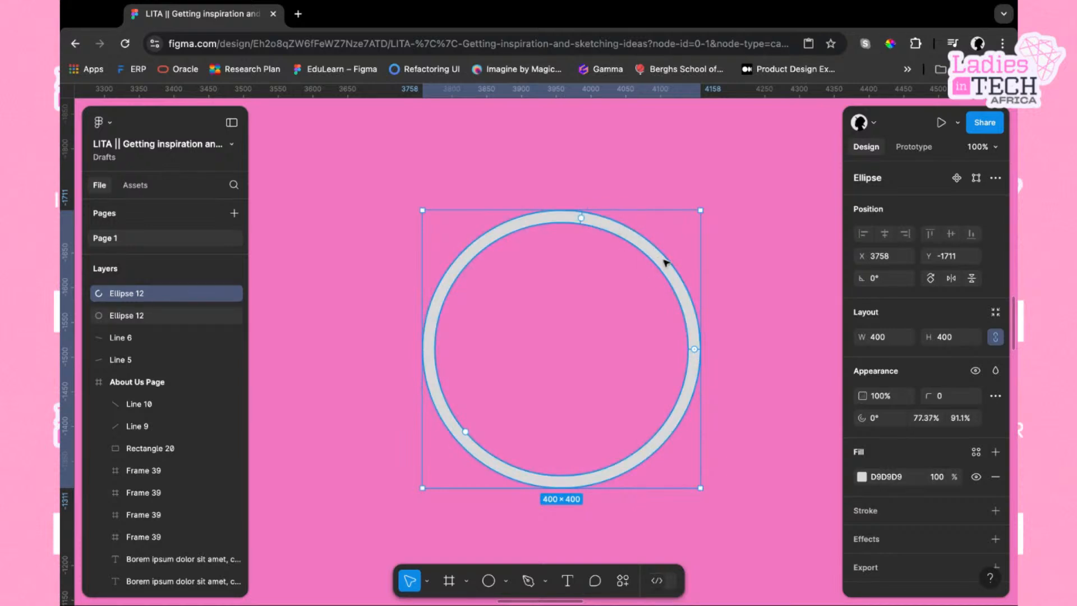
mouse_move(561, 221)
left_mouse_down()
mouse_move(564, 270)
mouse_move(601, 291)
left_mouse_up()
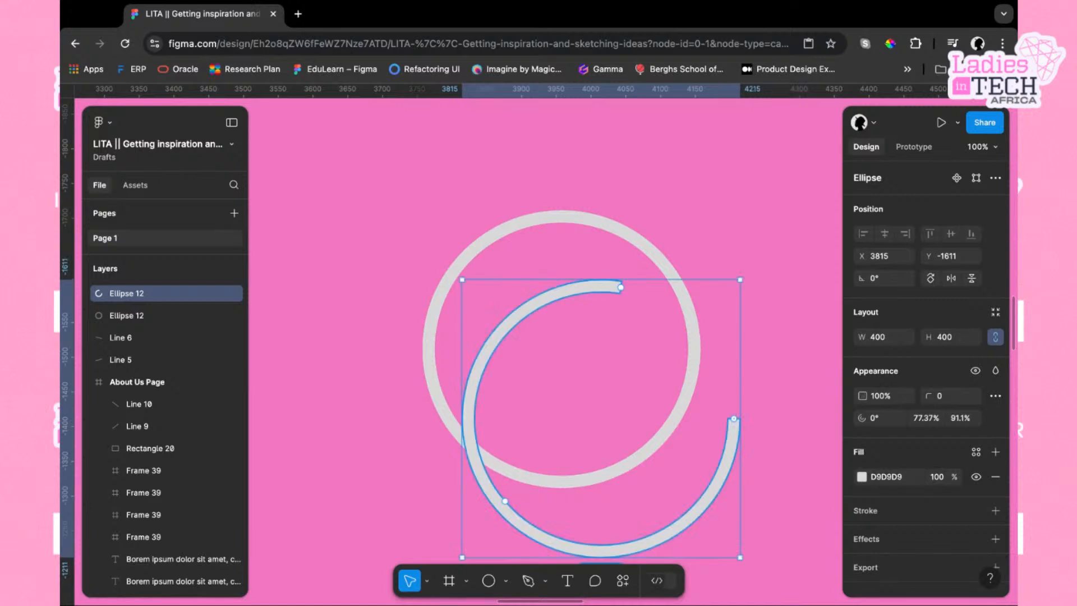
key("ctrl+z")
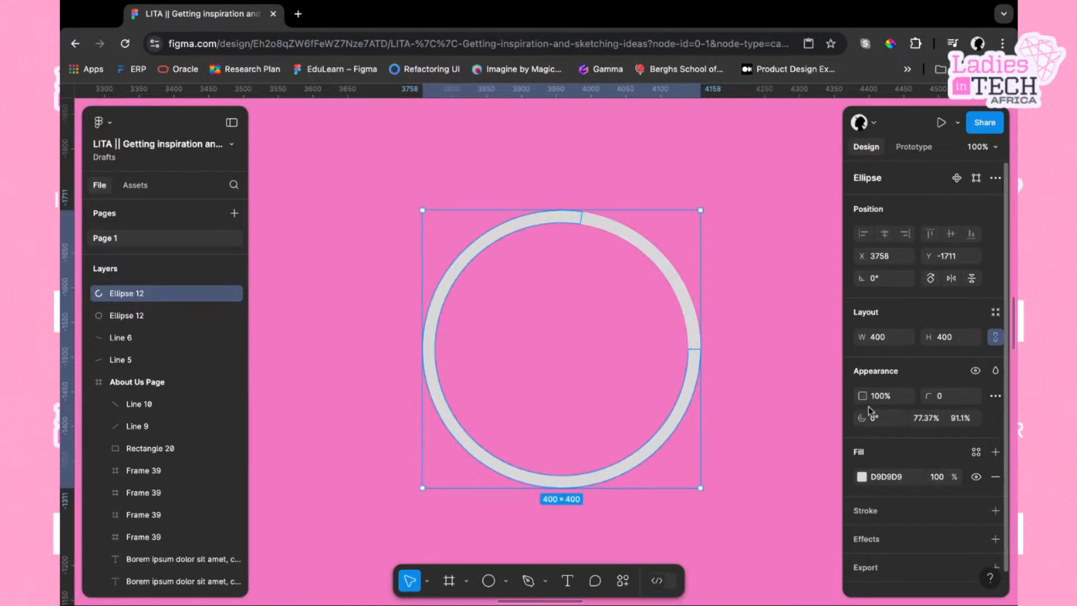
Change the duplicate ring's fill colour to dark grey 1F1F1F
left_click(862, 476)
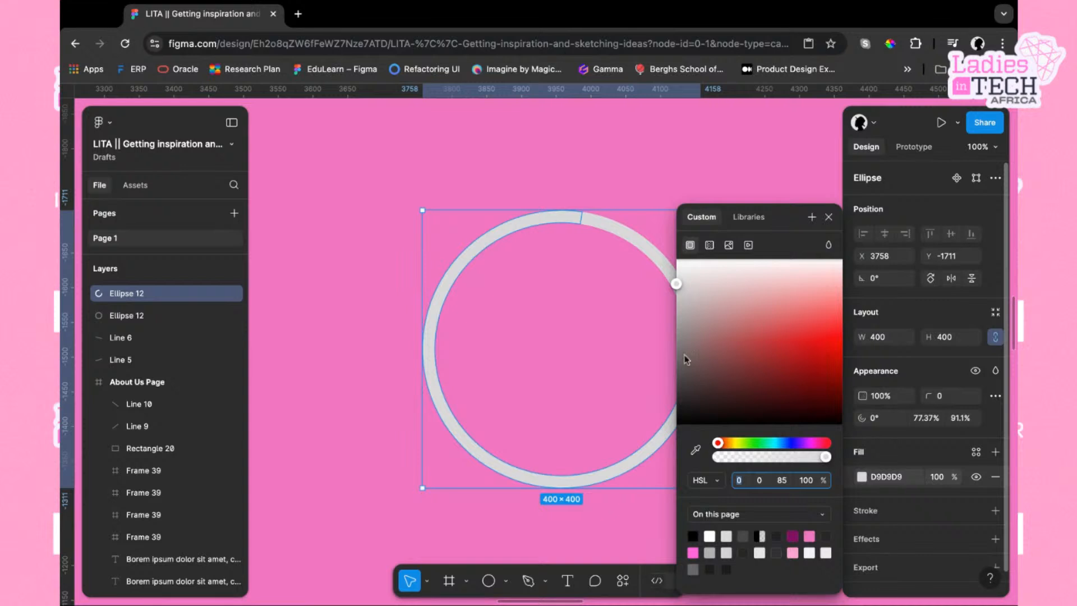
left_click_drag(678, 285, 677, 404)
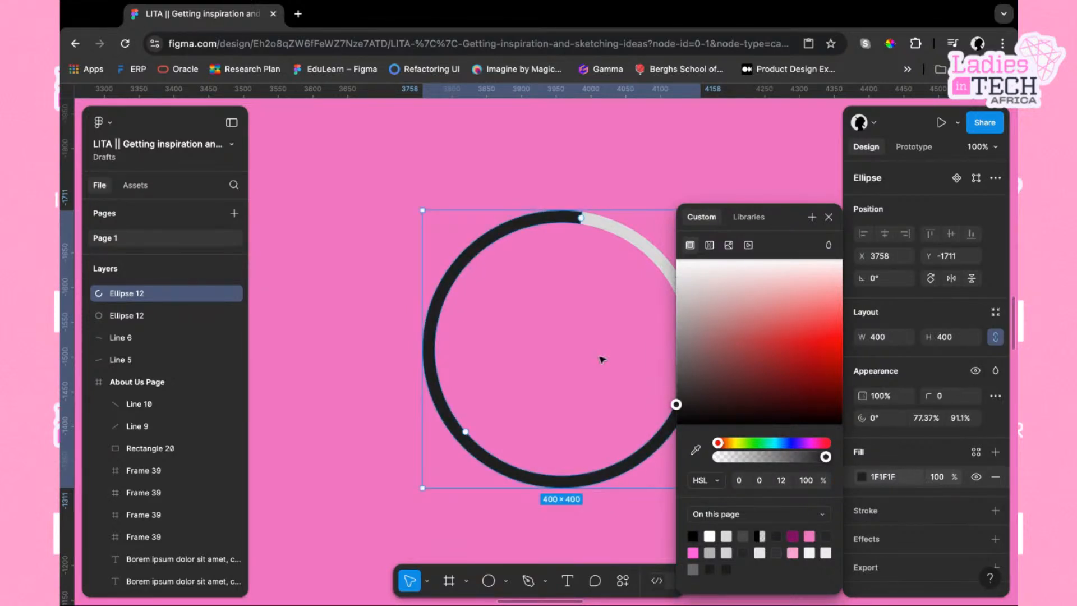
scroll(601, 358, "right", 1)
scroll(602, 358, "down", 1)
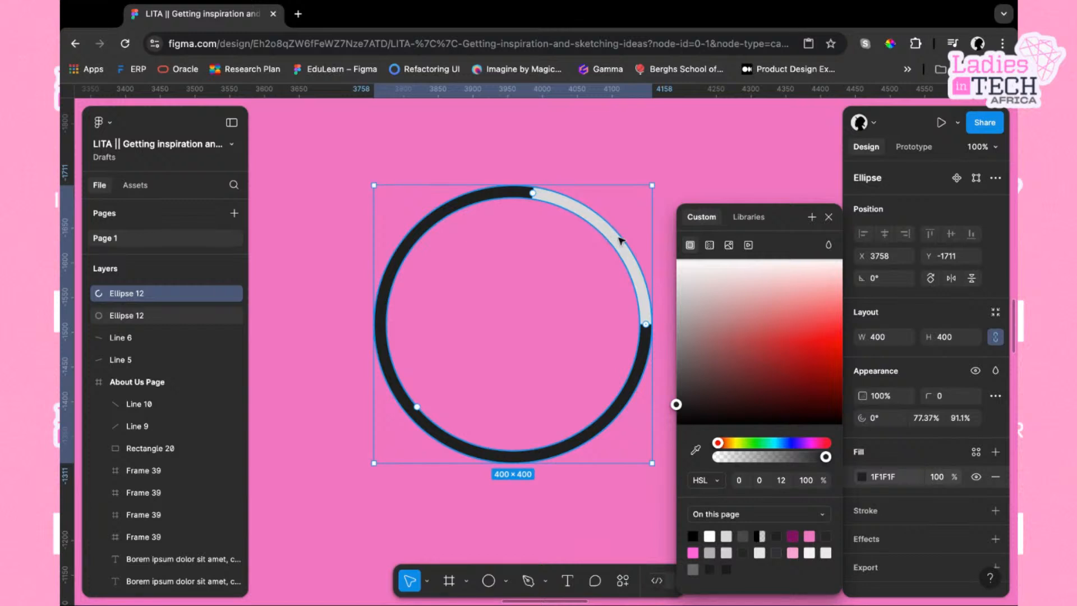
left_click(830, 224)
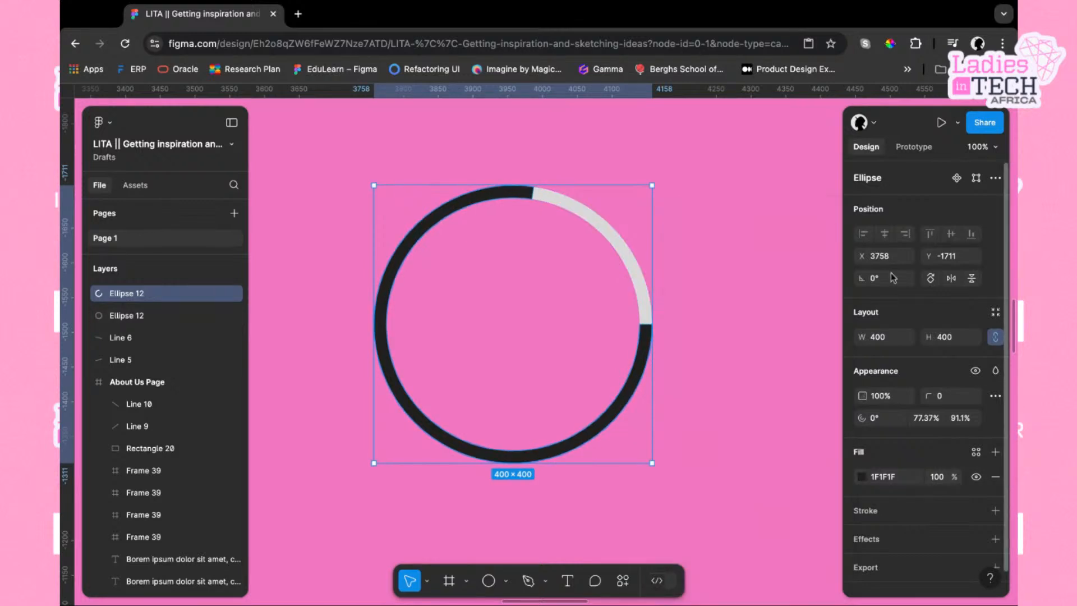
Round the ends of the dark ring's arc by setting its corner radius to 100
left_click(951, 397)
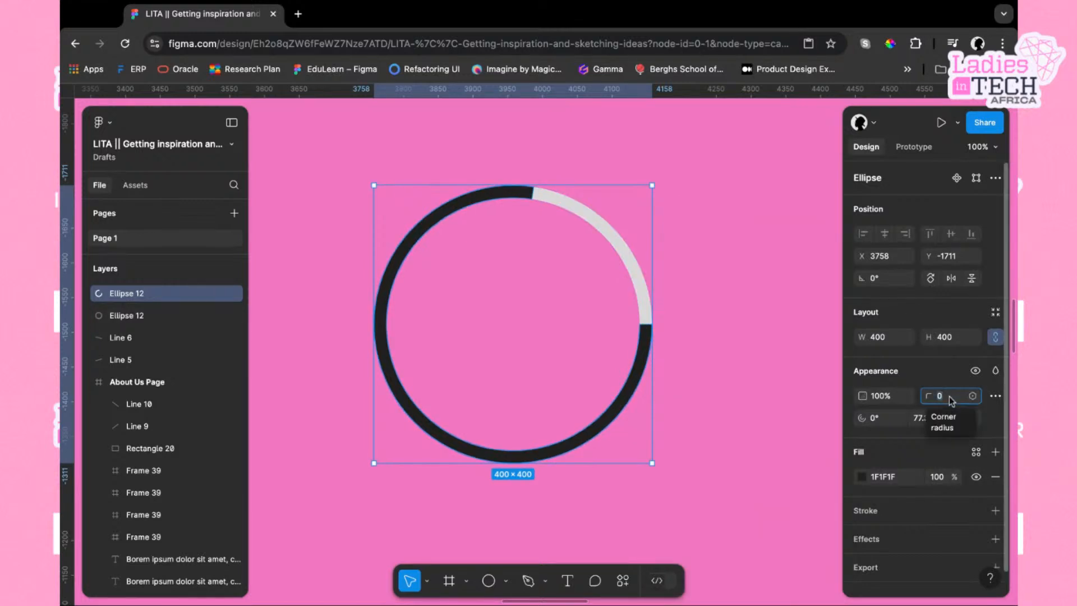
type("100")
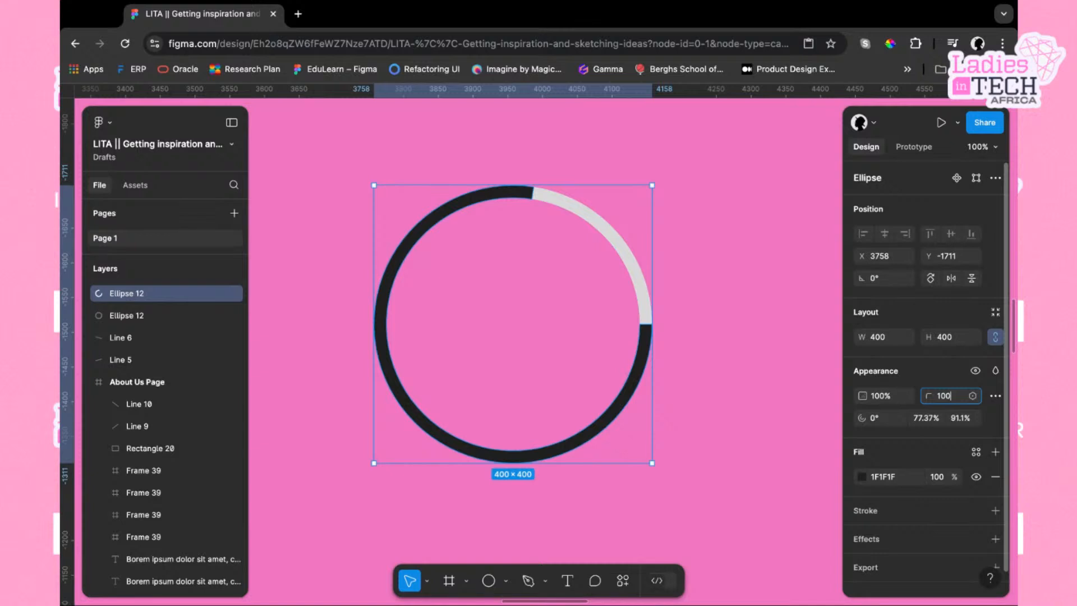
key("Return")
mouse_move(638, 361)
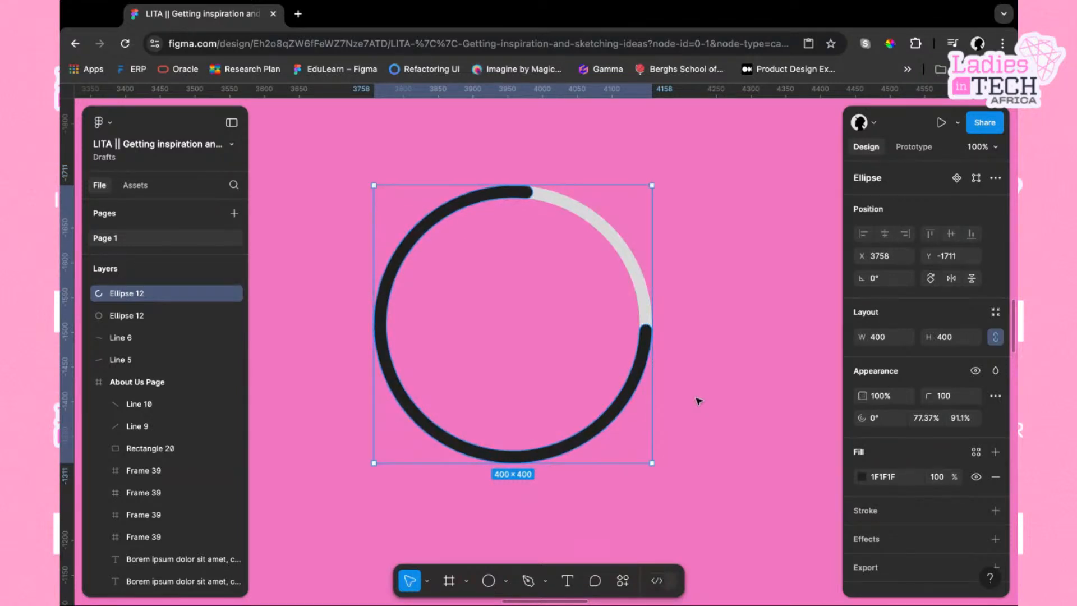
left_click(739, 381)
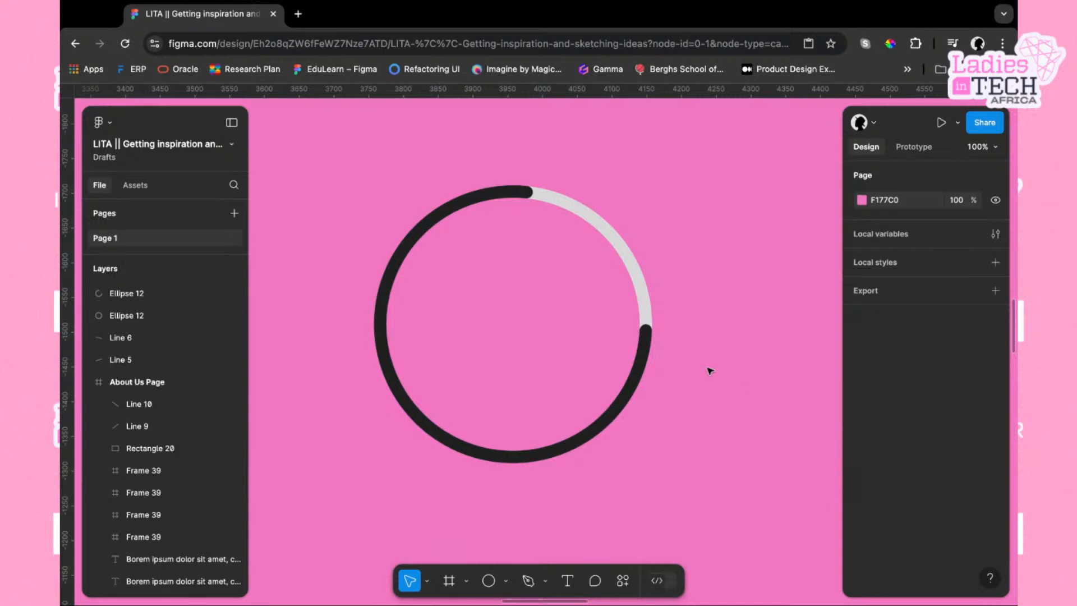
left_click_drag(648, 370, 589, 442)
key("ctrl+z")
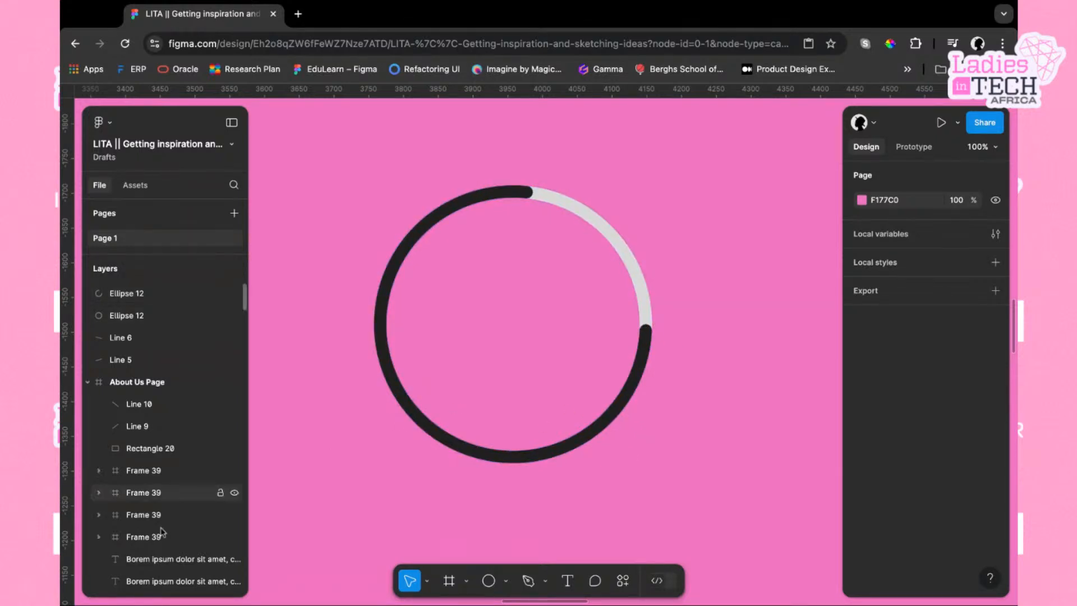
left_click(60, 561)
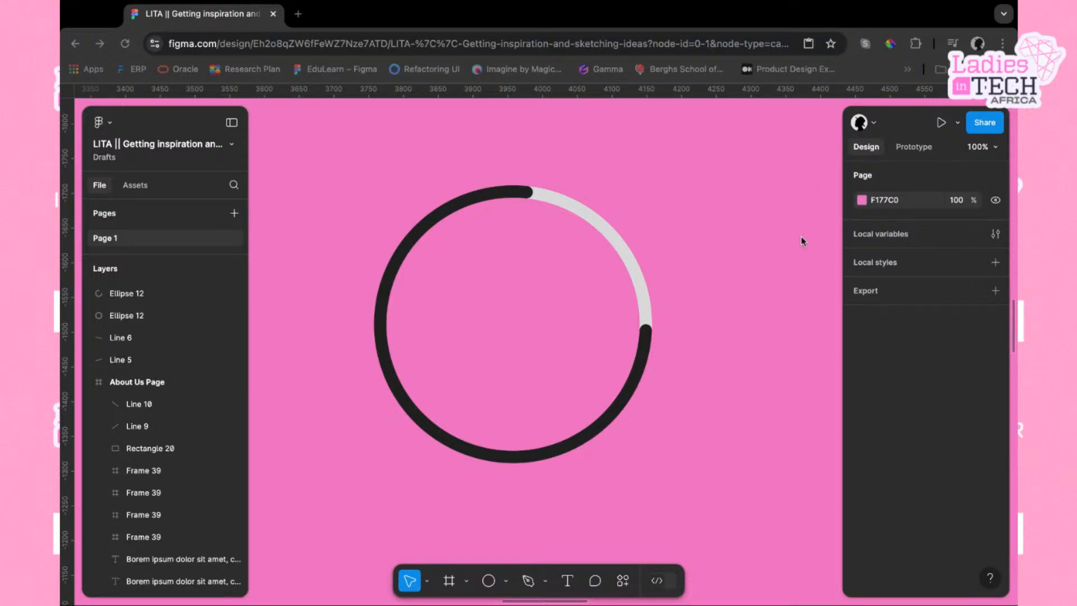
Select both progress ring ellipses and delete them from the canvas
scroll(827, 420, "down", 10)
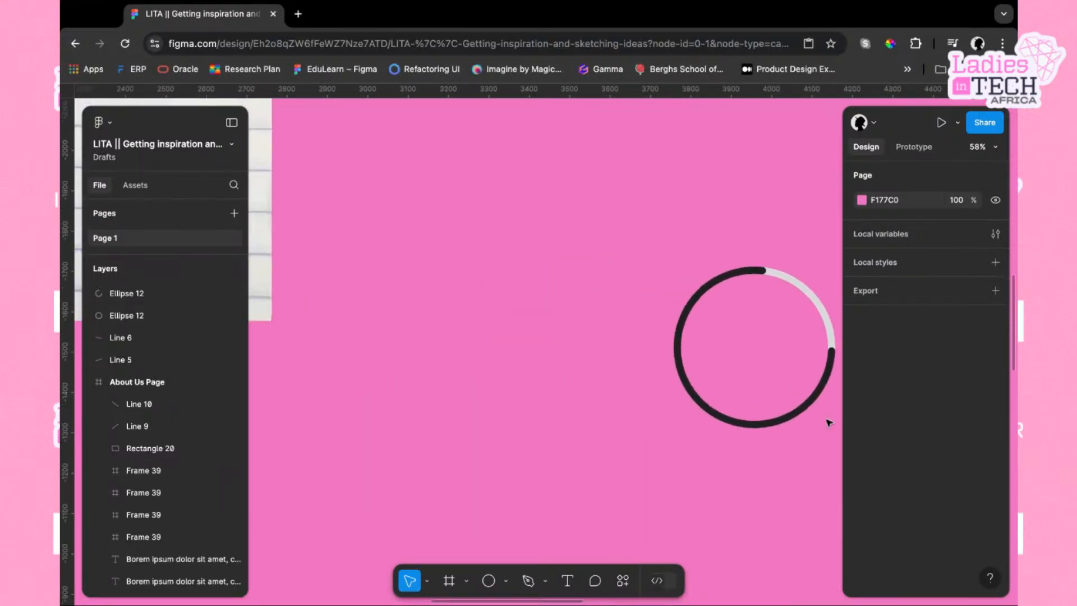
scroll(827, 420, "up", 5)
scroll(827, 421, "right", 5)
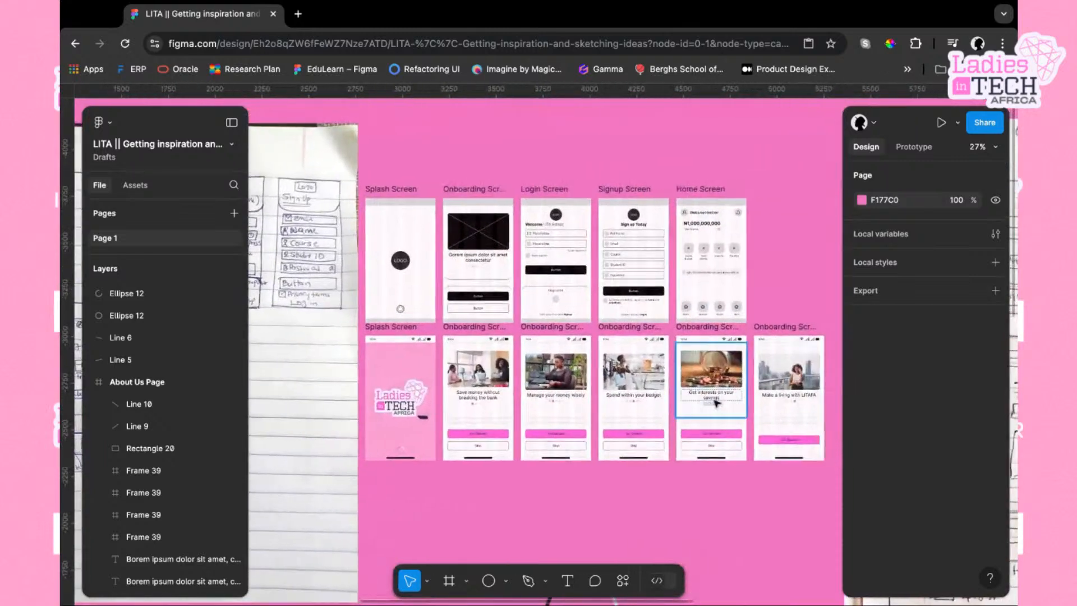
scroll(758, 237, "right", 2)
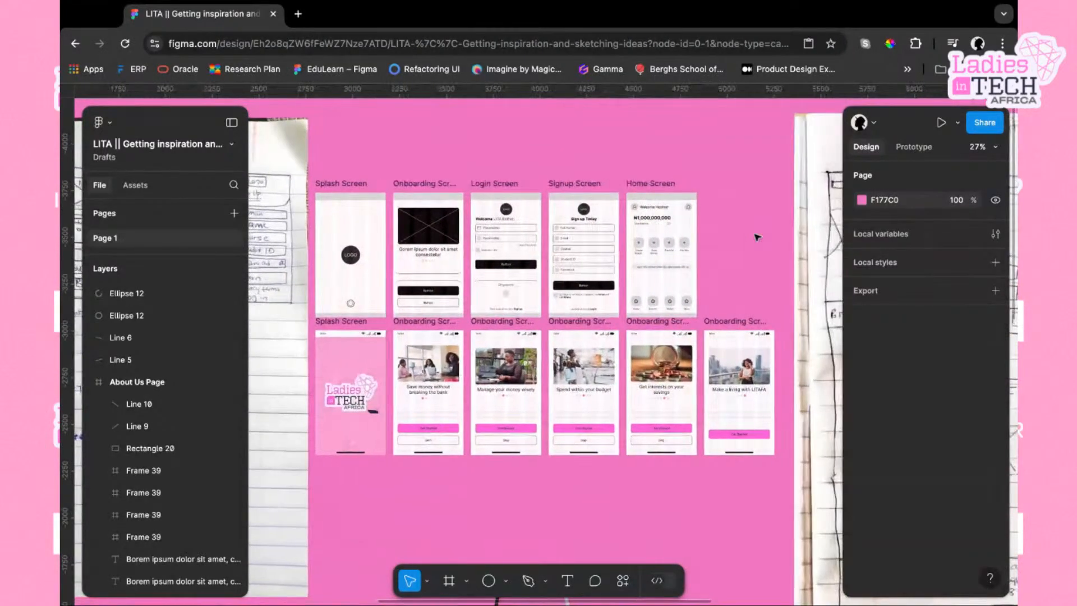
scroll(758, 238, "down", 2)
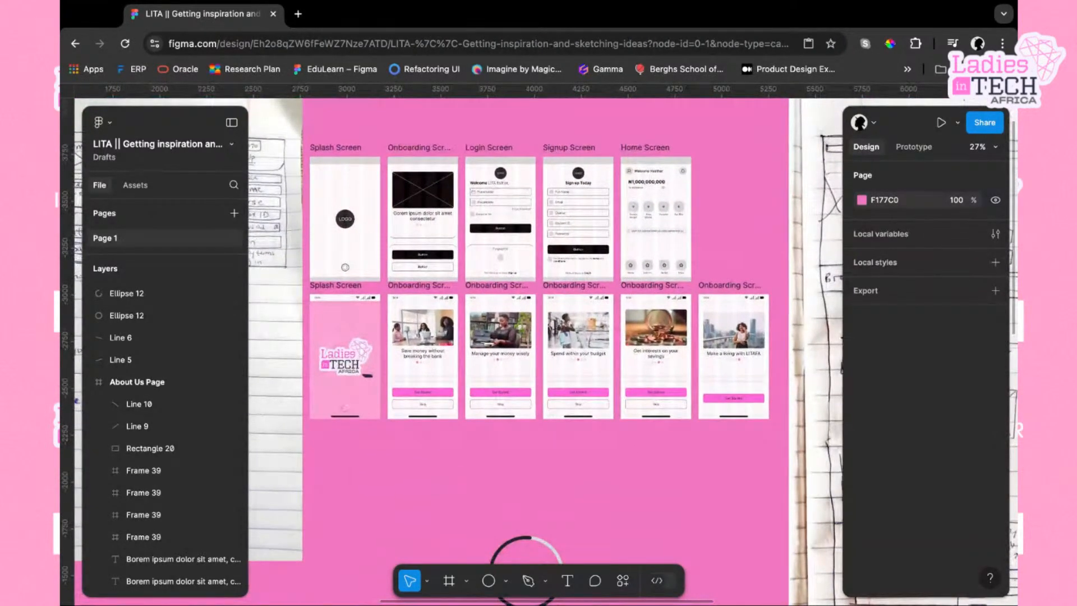
scroll(526, 572, "down", 6)
scroll(526, 572, "left", 2)
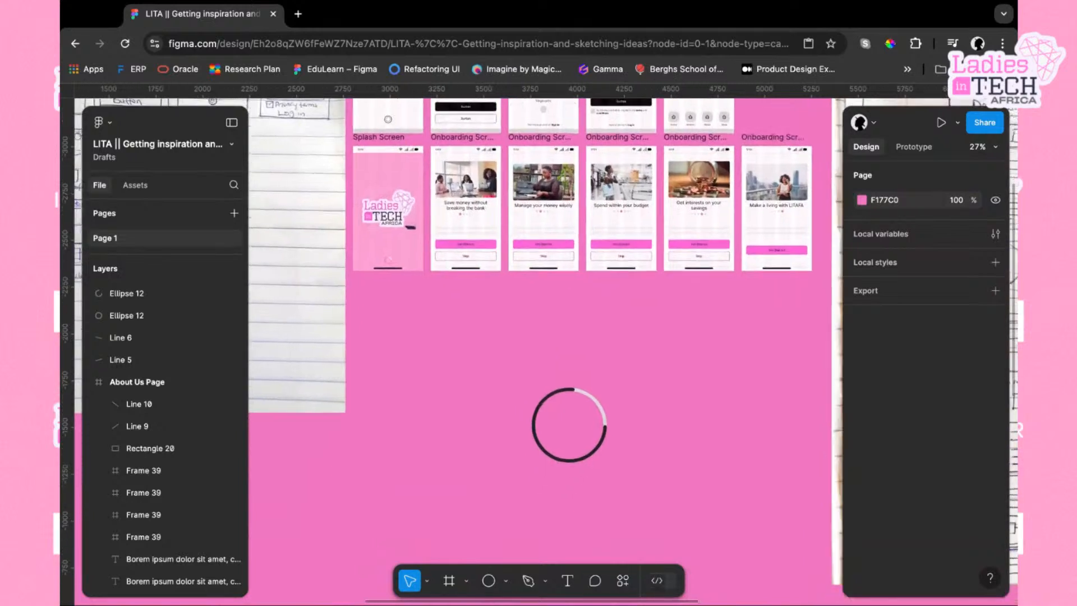
left_click_drag(623, 455, 544, 360)
key("Delete")
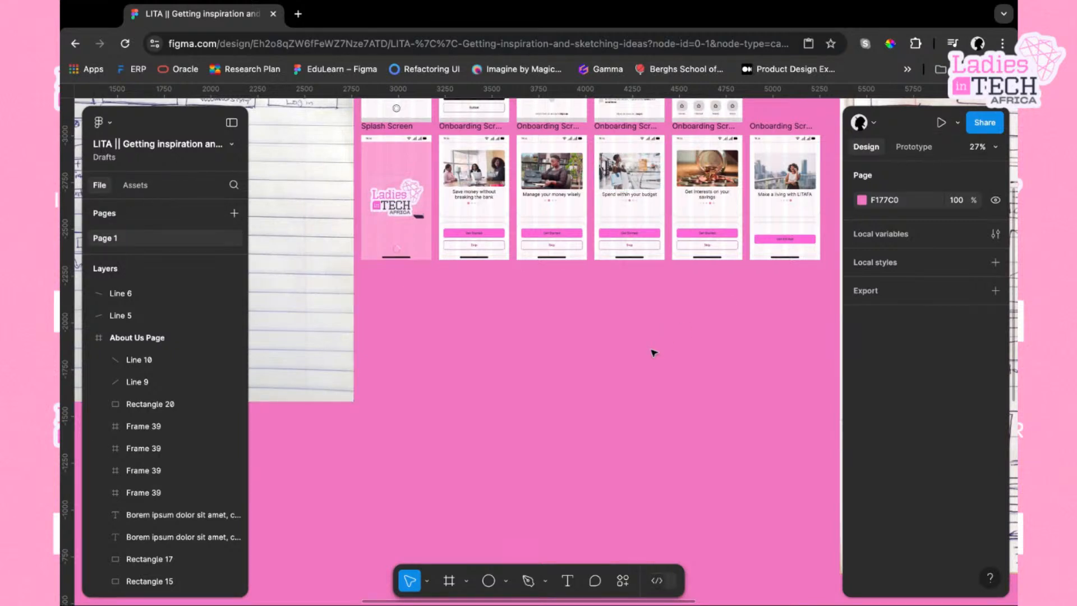
Add a 375 × 812 iPhone 13 mini frame and place it below the mobile screens
key("f")
left_click(945, 310)
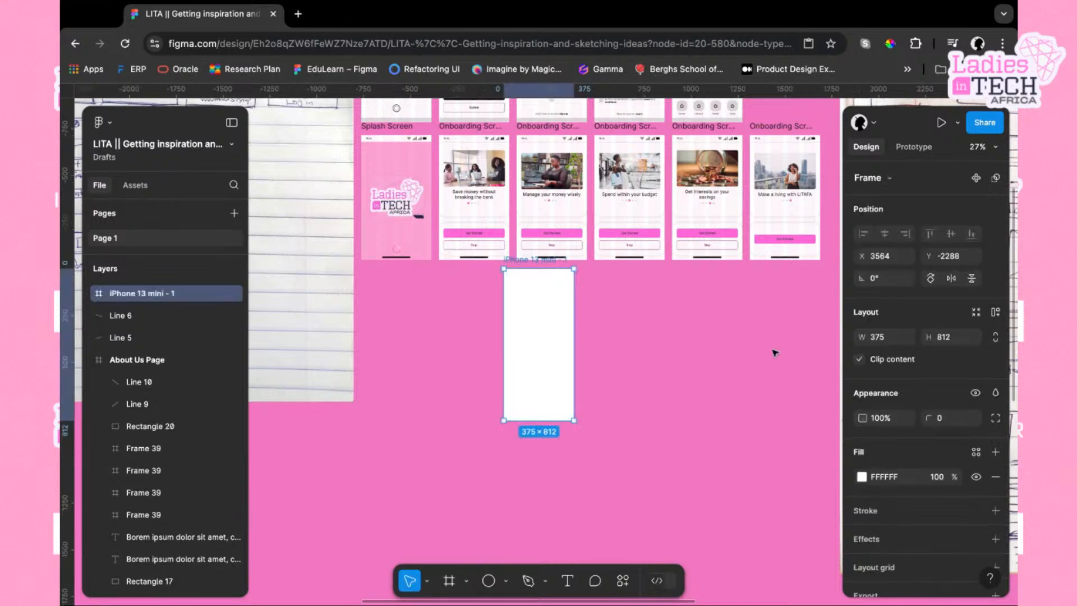
left_click_drag(556, 360, 429, 377)
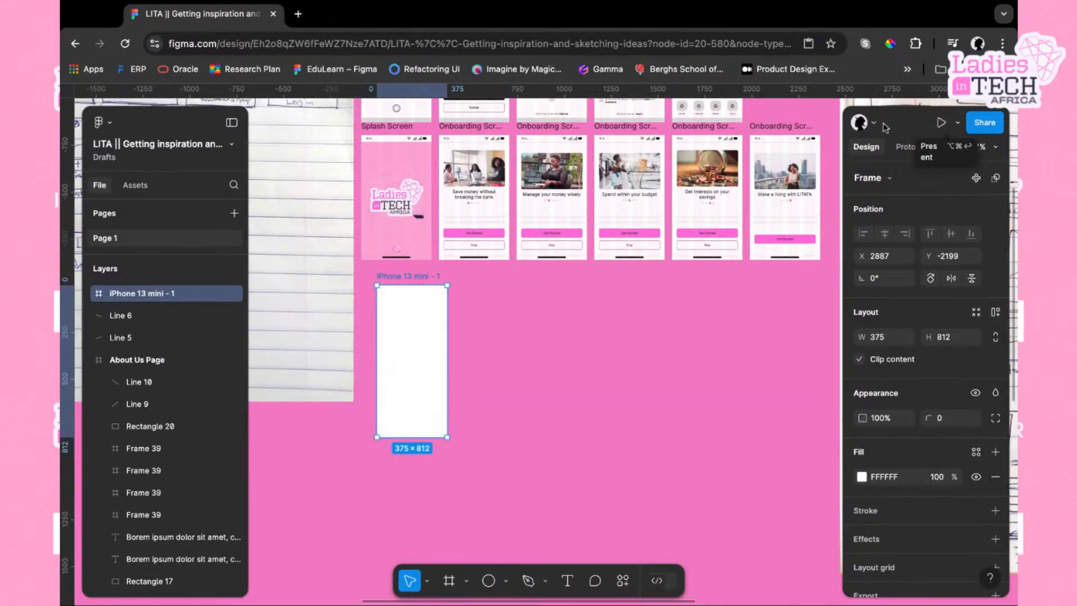
Preview the new frame as a prototype and open it in presentation view
left_click(958, 125)
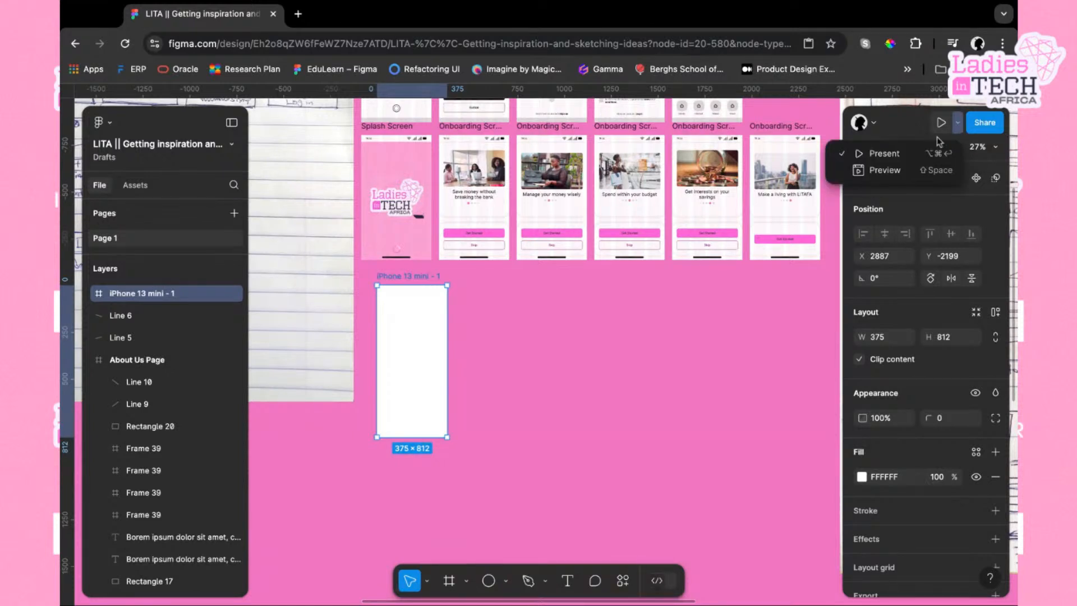
left_click(879, 174)
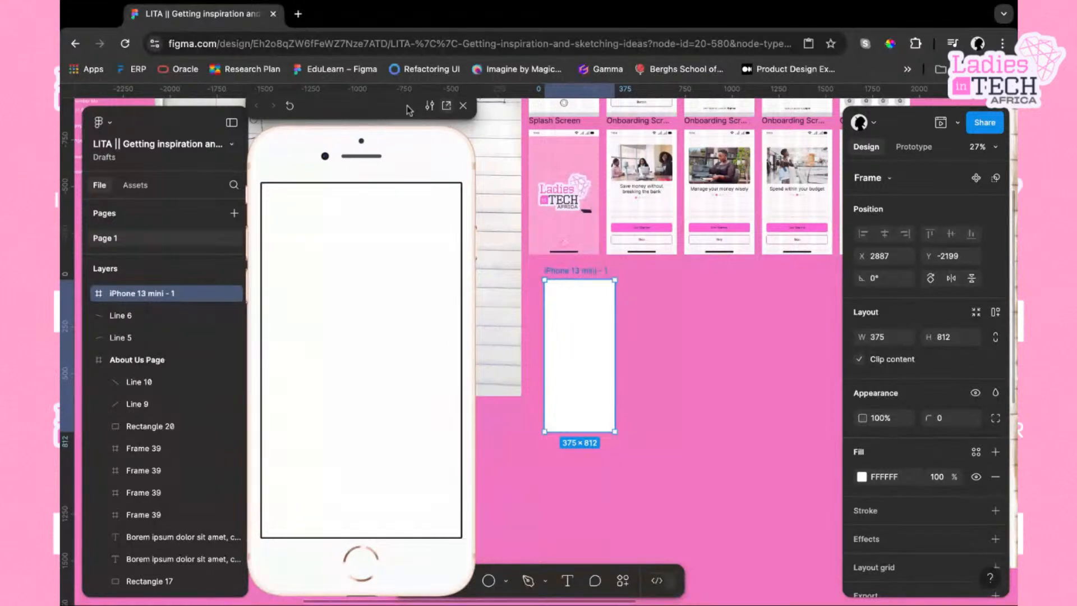
left_click(446, 106)
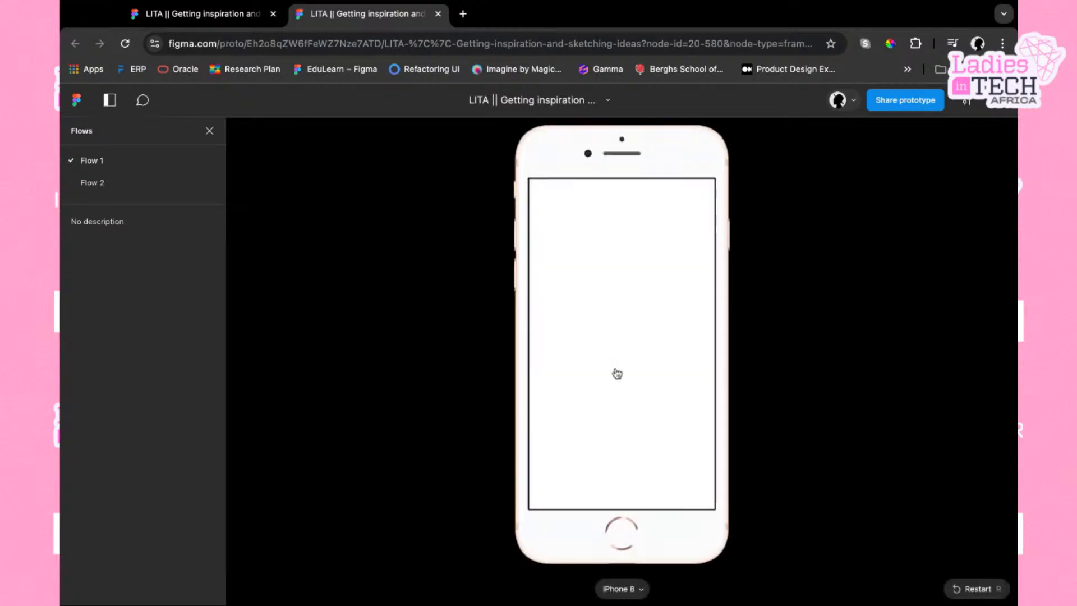
Switch the presentation's preview device to iPhone 13 mini and return to the design file
left_click(642, 590)
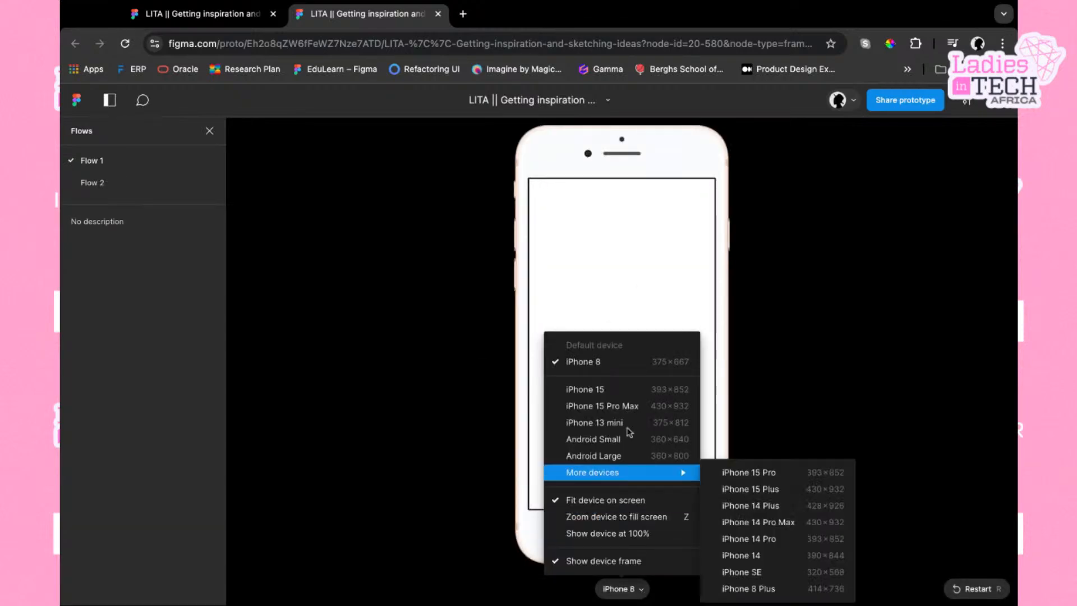
mouse_move(619, 484)
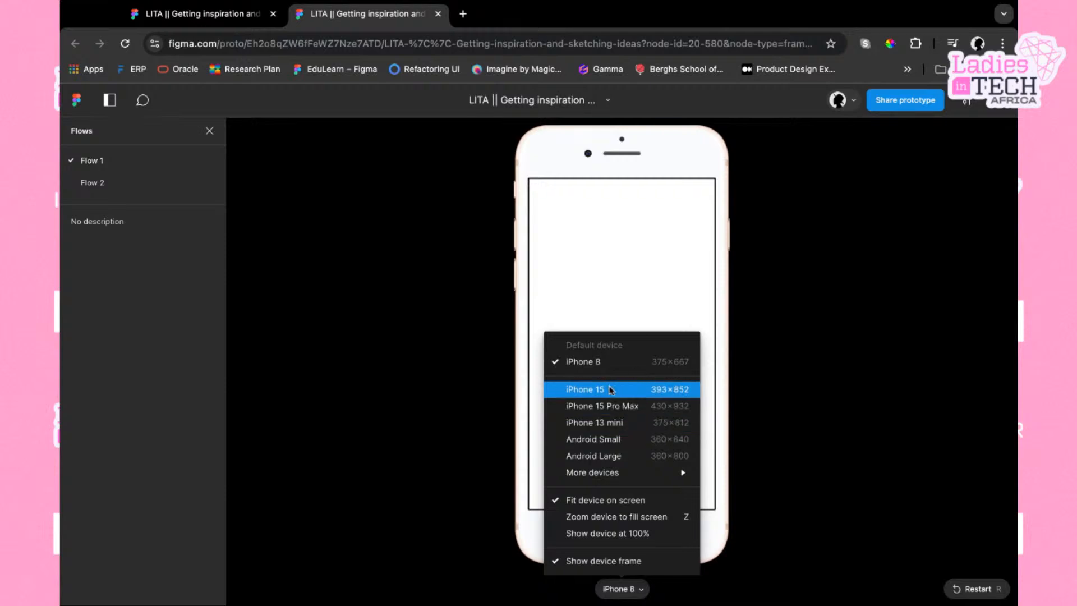
left_click(611, 426)
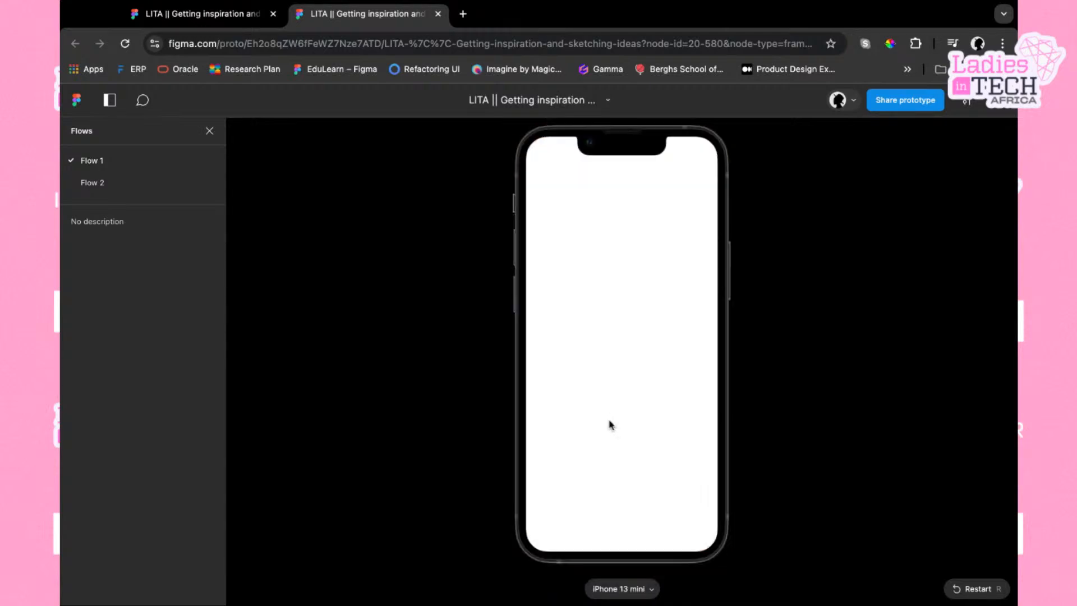
left_click(194, 13)
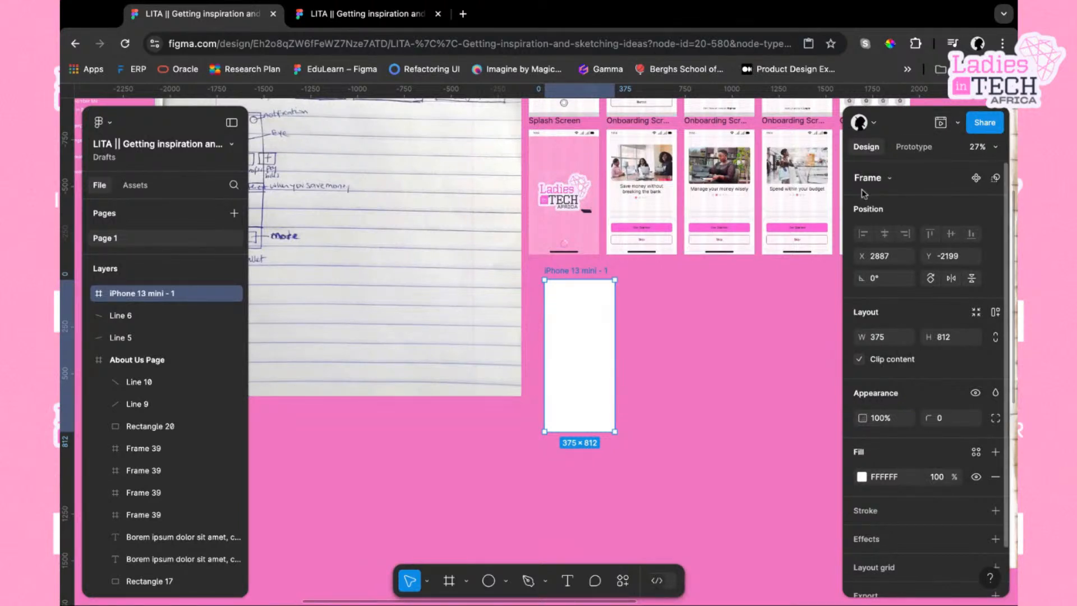
Reopen the prototype in presentation view, switch the device to Android Large, and return to the editor
key("shift+space")
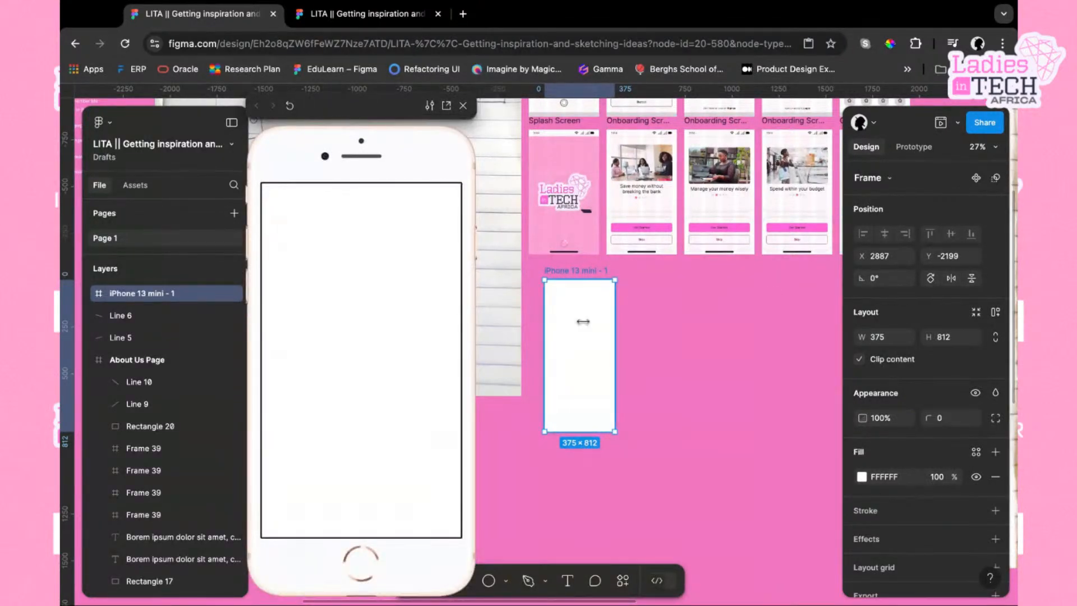
left_click(447, 106)
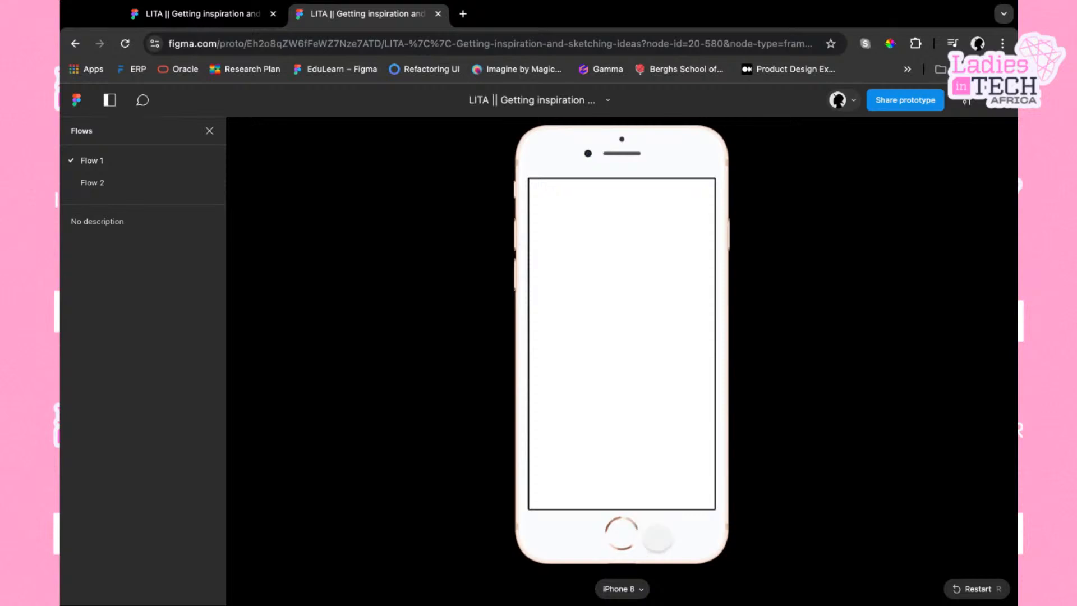
left_click(644, 590)
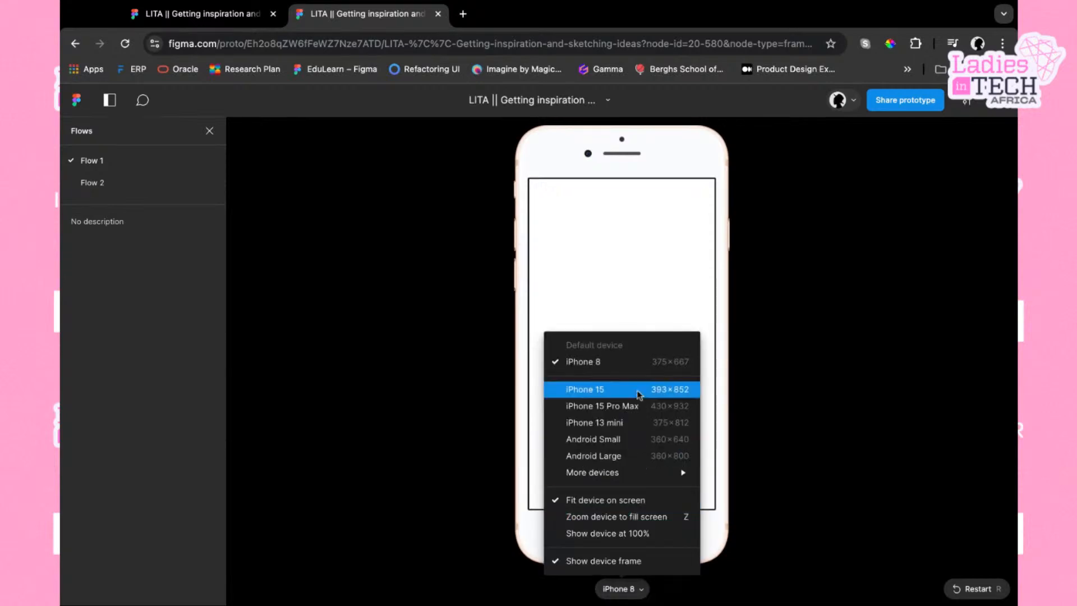
left_click(627, 456)
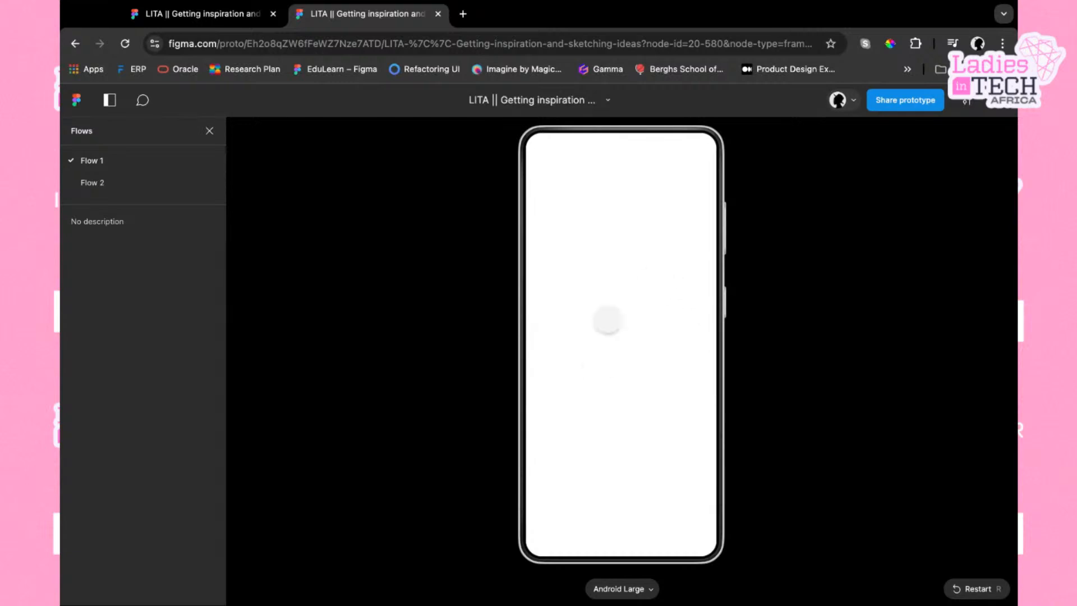
left_click(200, 22)
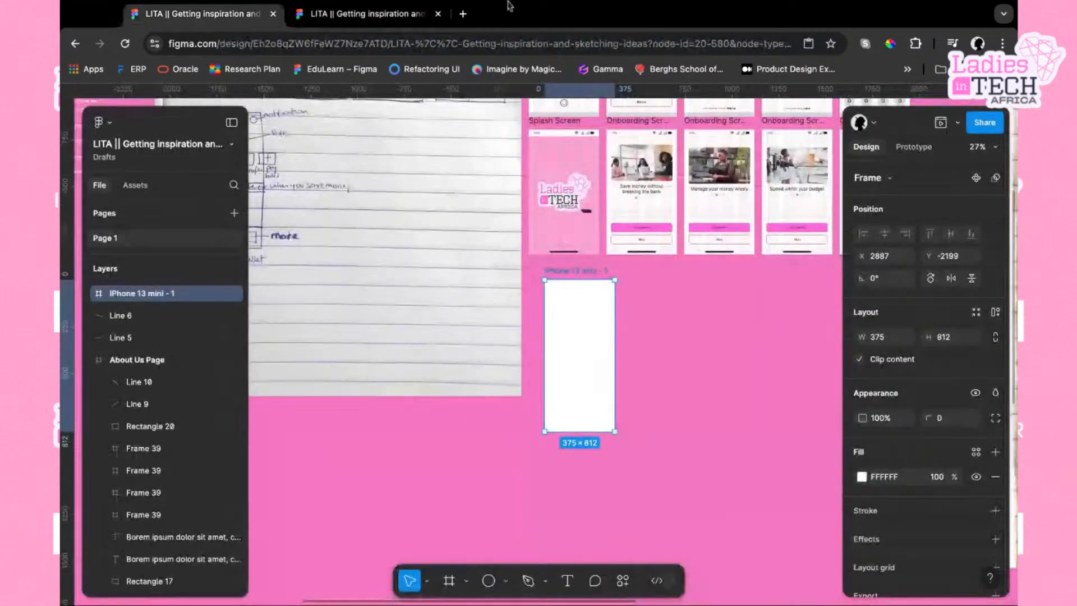
Set the prototype settings device to iPhone 13 mini and reselect the new frame
left_click(914, 147)
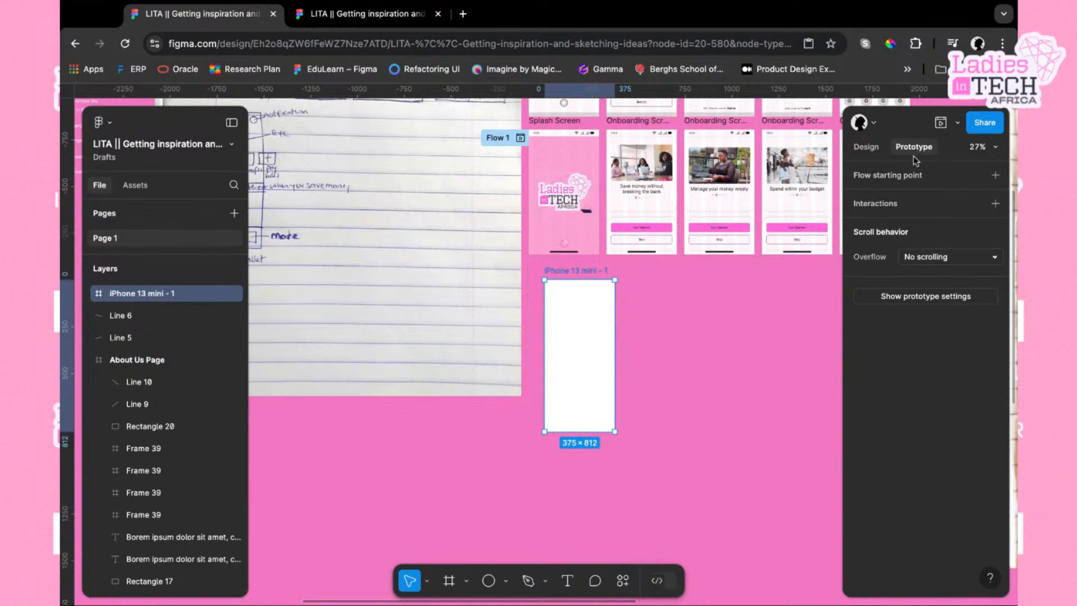
left_click(970, 298)
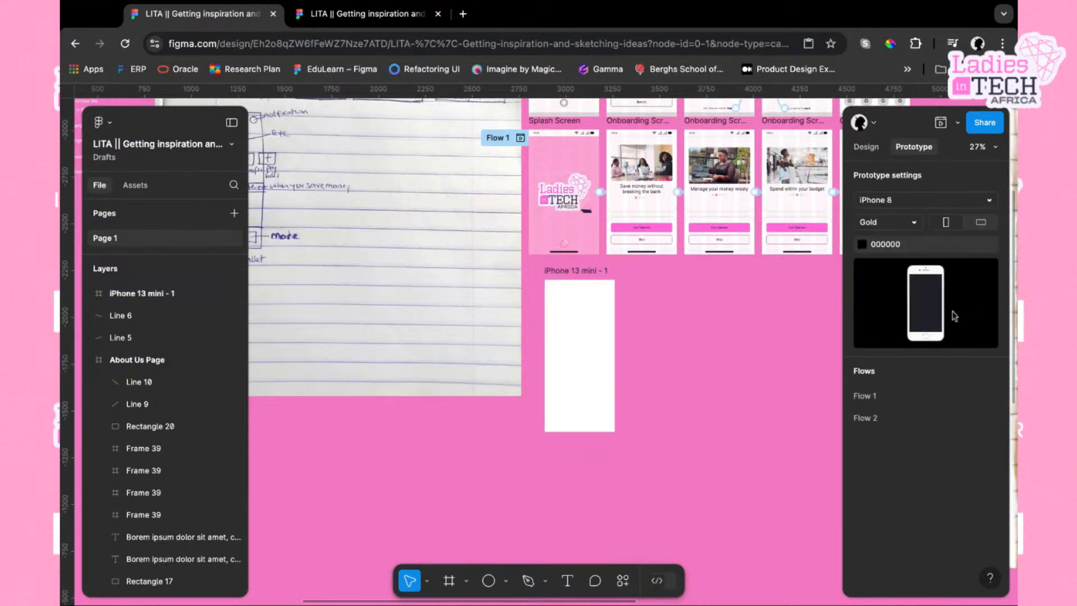
left_click(990, 202)
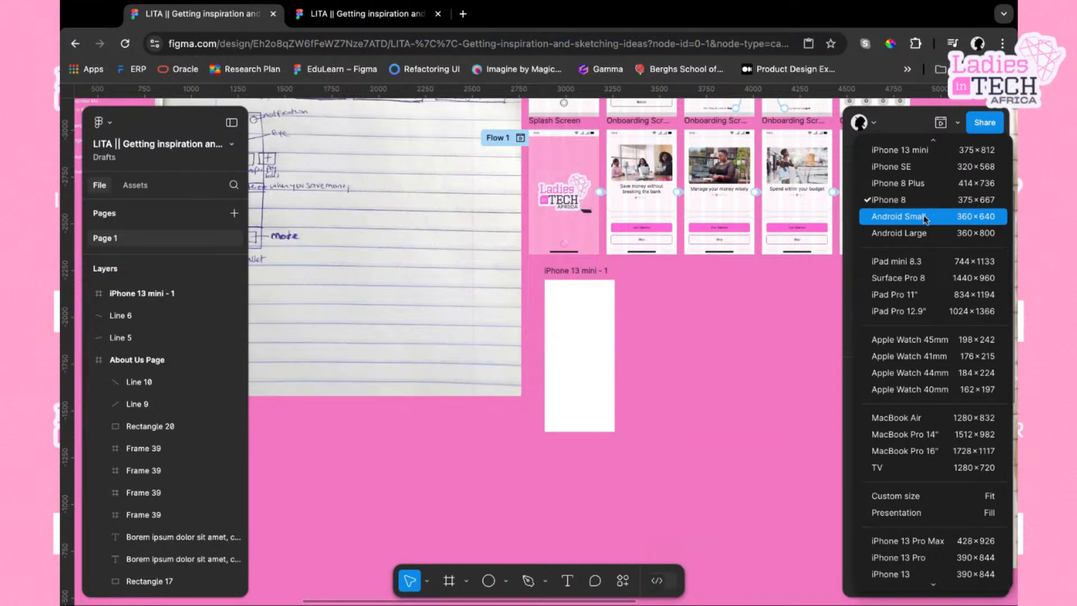
left_click(917, 150)
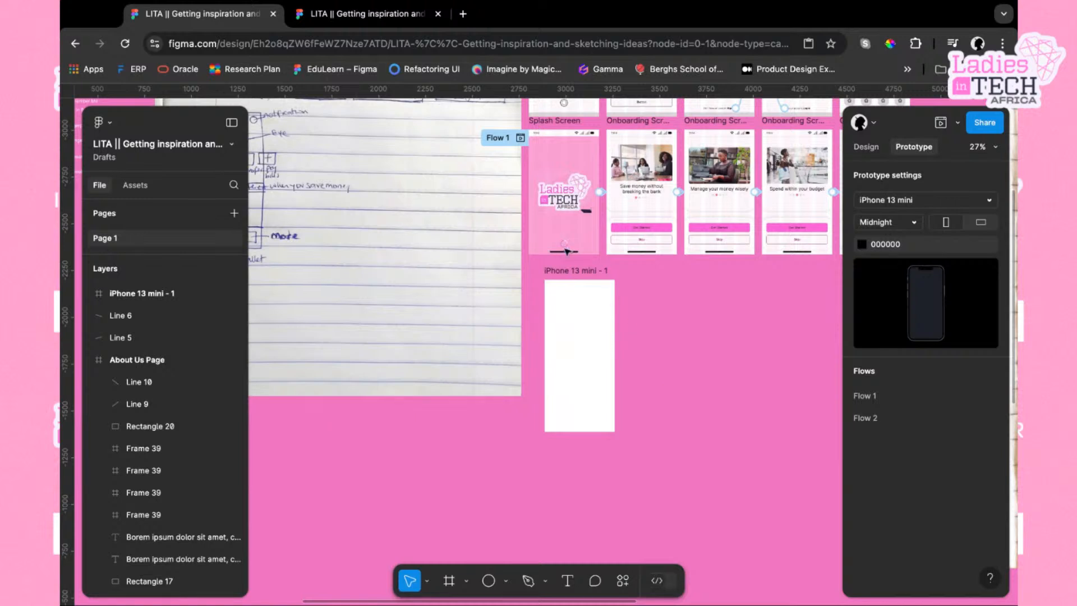
left_click(577, 365)
left_click(565, 278)
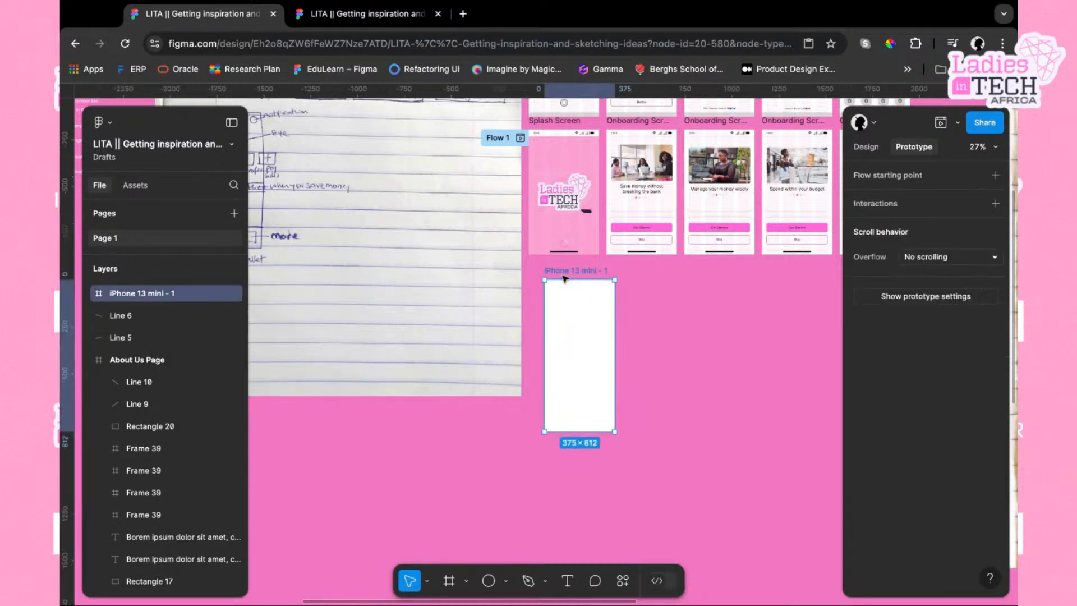
Preview the empty iPhone 13 mini - 1 frame, close the preview, and delete that frame
key("shift+space")
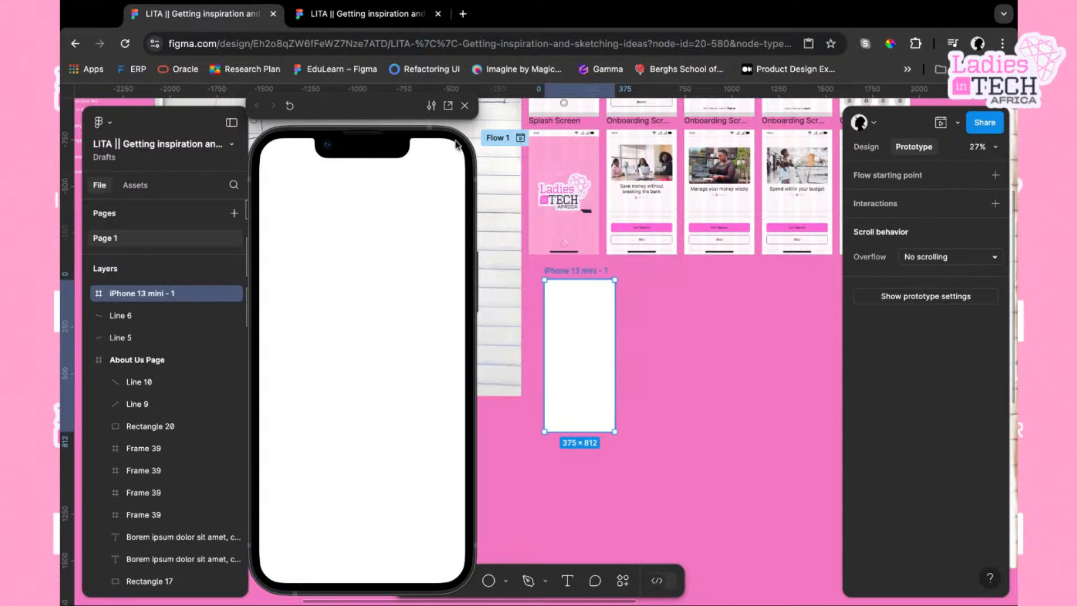
left_click(466, 106)
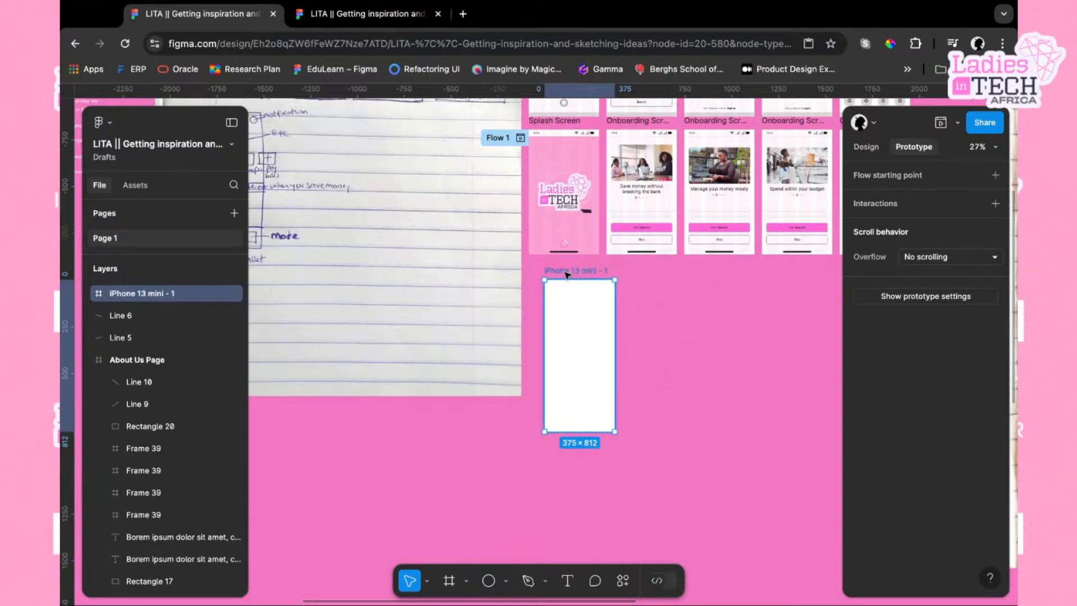
key("Delete")
scroll(593, 294, "up", 10)
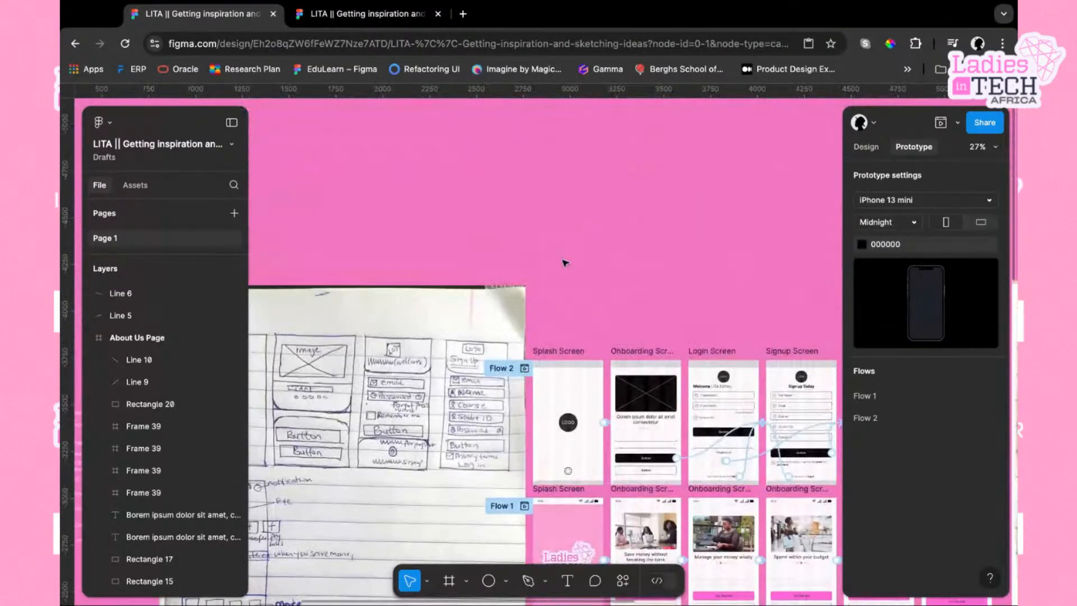
Preview the Flow 2 splash screen and its onboarding screen
left_click(561, 352)
scroll(562, 352, "down", 5)
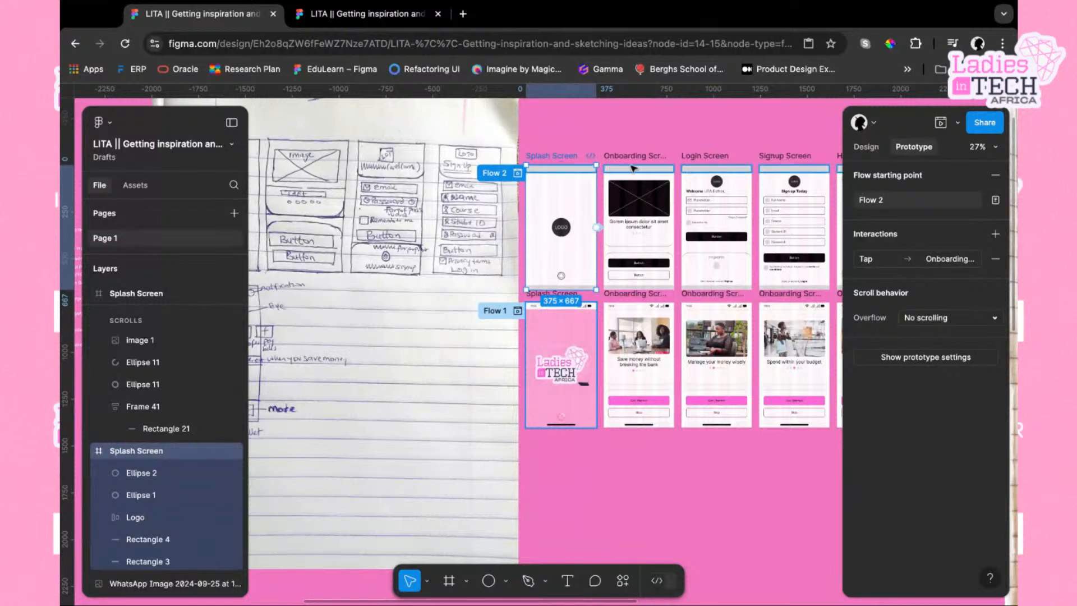
key("shift+space")
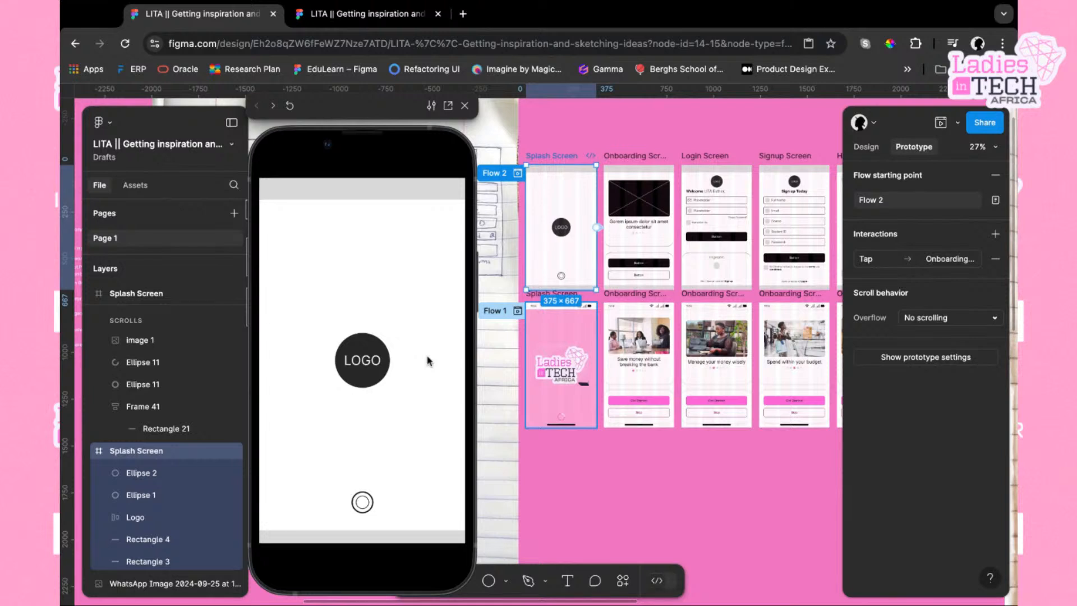
left_click(652, 159)
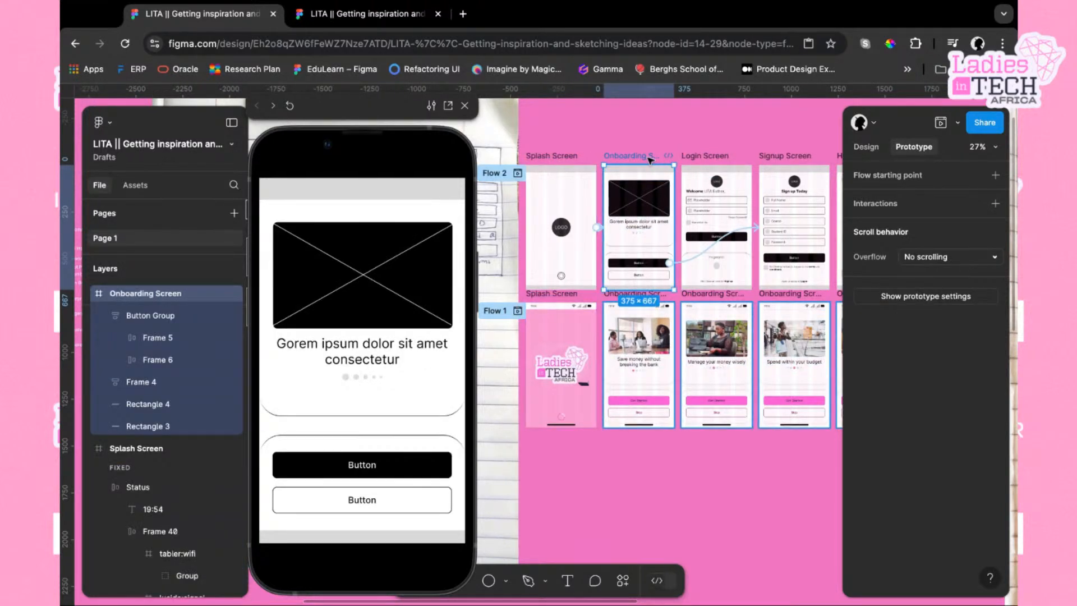
Open the prototype settings from the Flow 2 splash screen and switch the device to Android Large
left_click(562, 156)
left_click(926, 357)
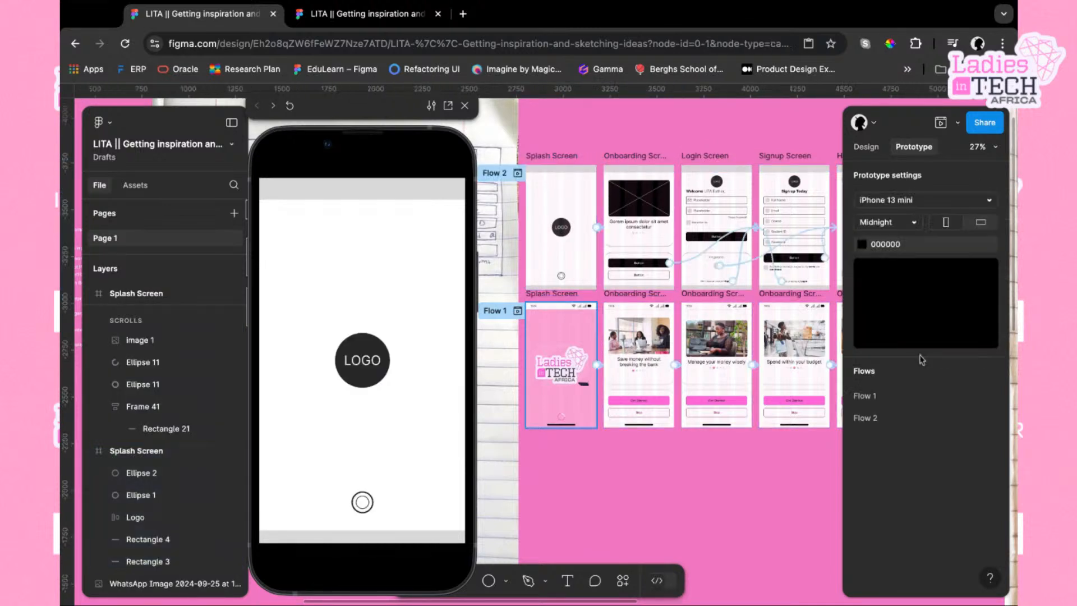
left_click(991, 201)
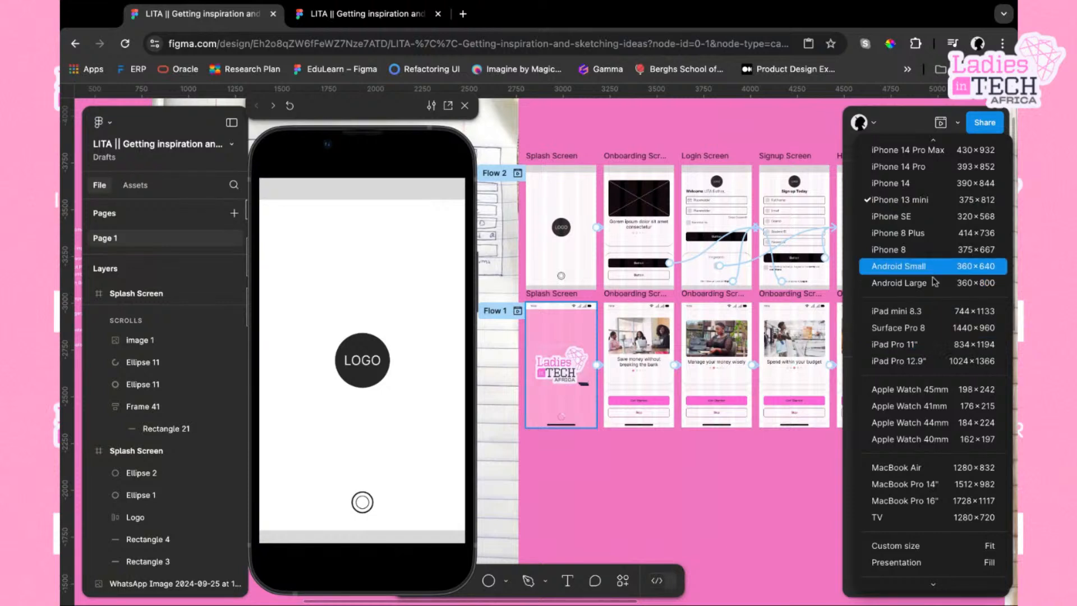
left_click(931, 282)
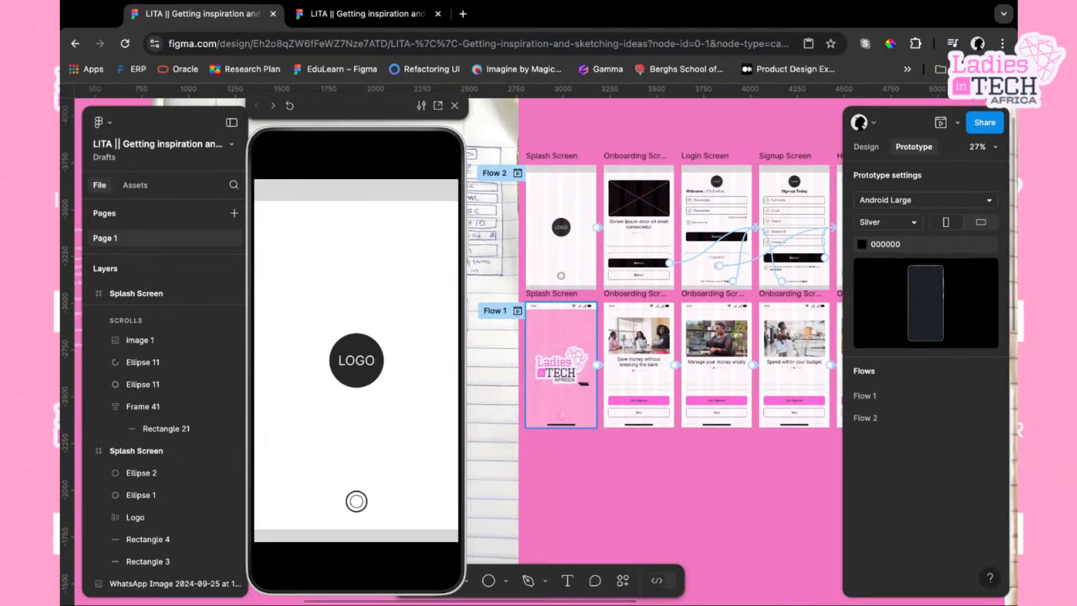
Change the prototype settings device to iPhone 15 Pro
left_click(991, 201)
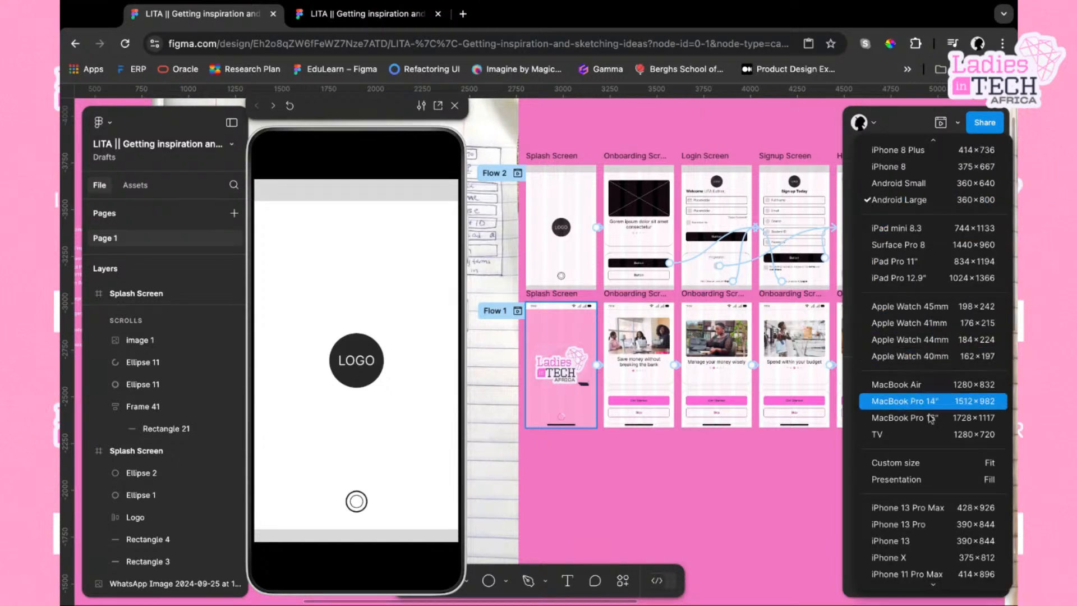
scroll(921, 184, "up", 5)
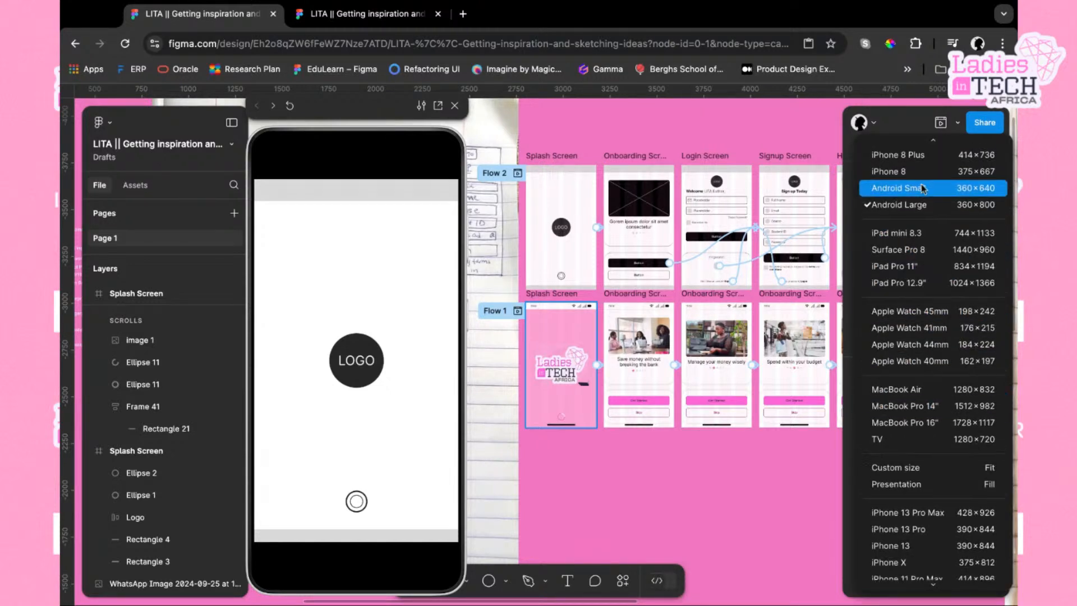
left_click(904, 176)
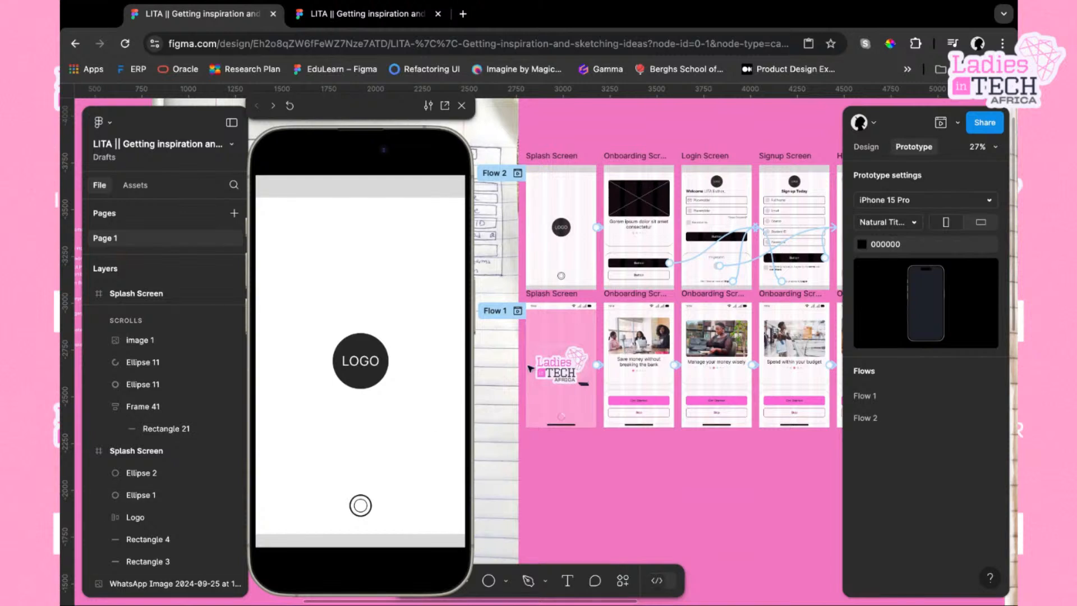
Select the Flow 1 splash screen and step through its onboarding screens in the preview
left_click(543, 300)
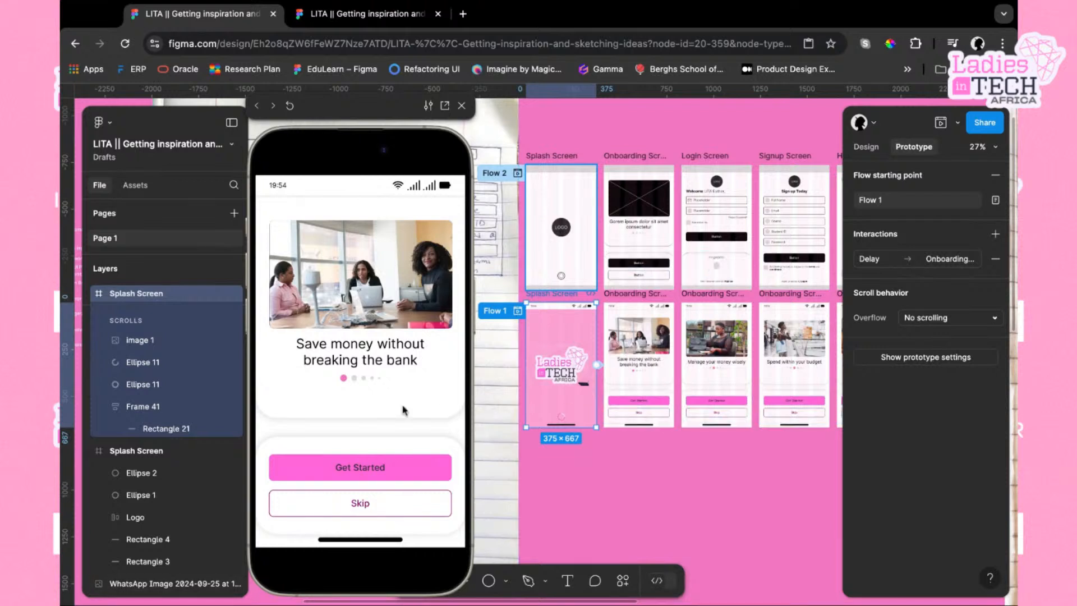
left_click(408, 341)
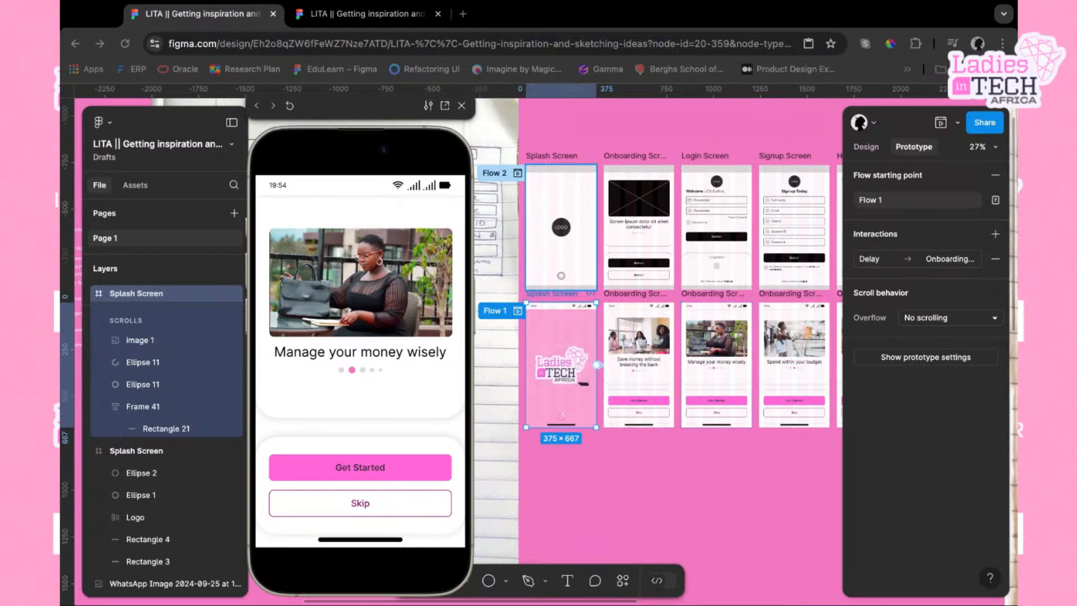
left_click(680, 503)
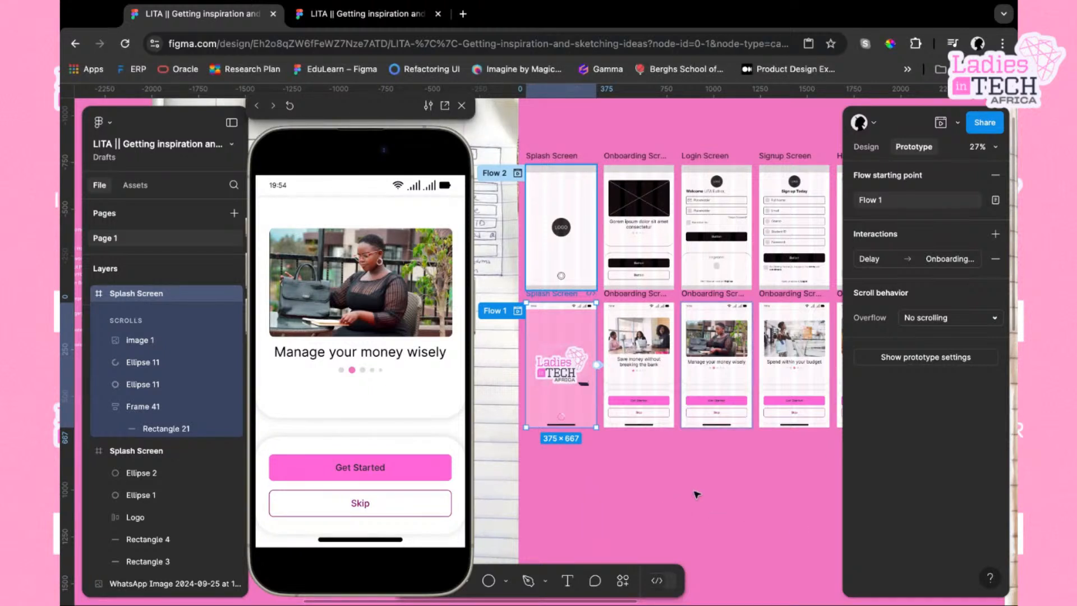
scroll(696, 494, "down", 2)
scroll(696, 495, "down", 3)
left_click(521, 136)
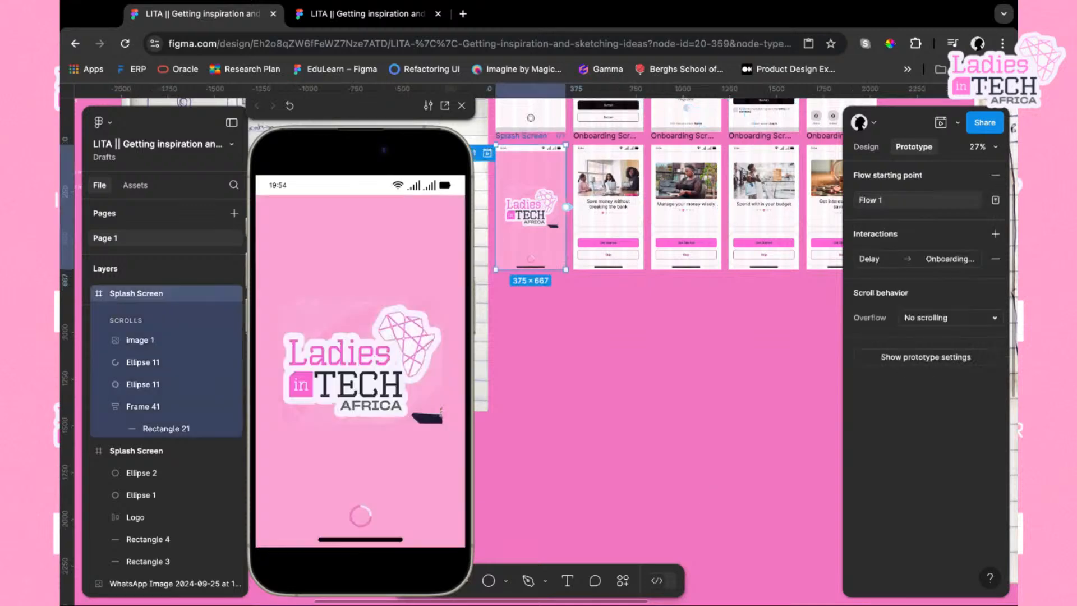
left_click(566, 359)
Undo the last six changes
key("super+z")
key("super+z")
key("super+z")
key("super+z")
key("super+z")
key("super+z")
key("super+z")
key("super+z")
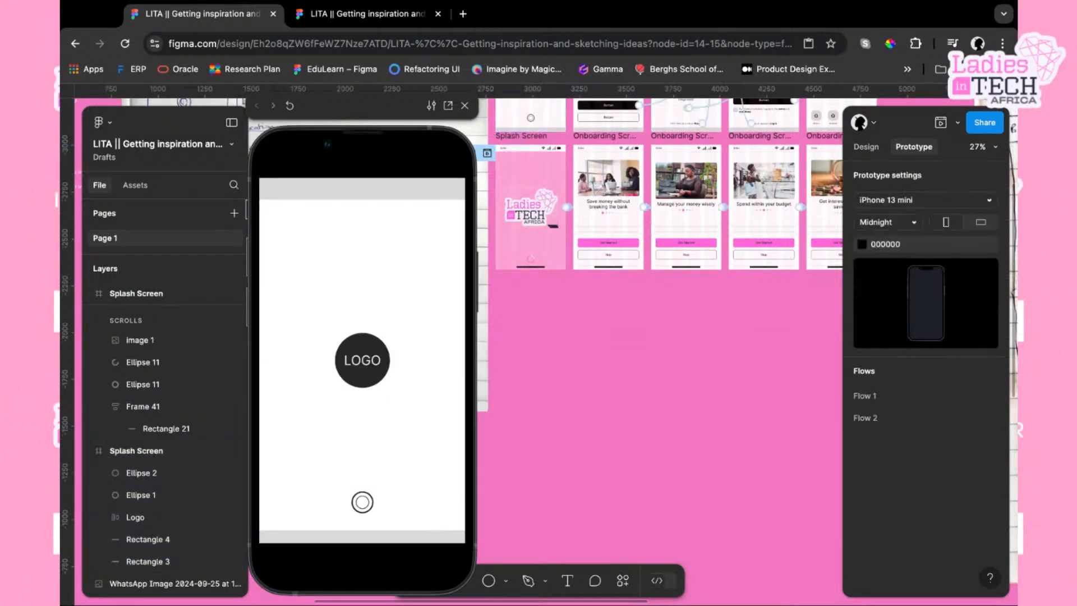
key("super+z")
key("super+z")
key("super+z")
key("super+z")
key("super+z")
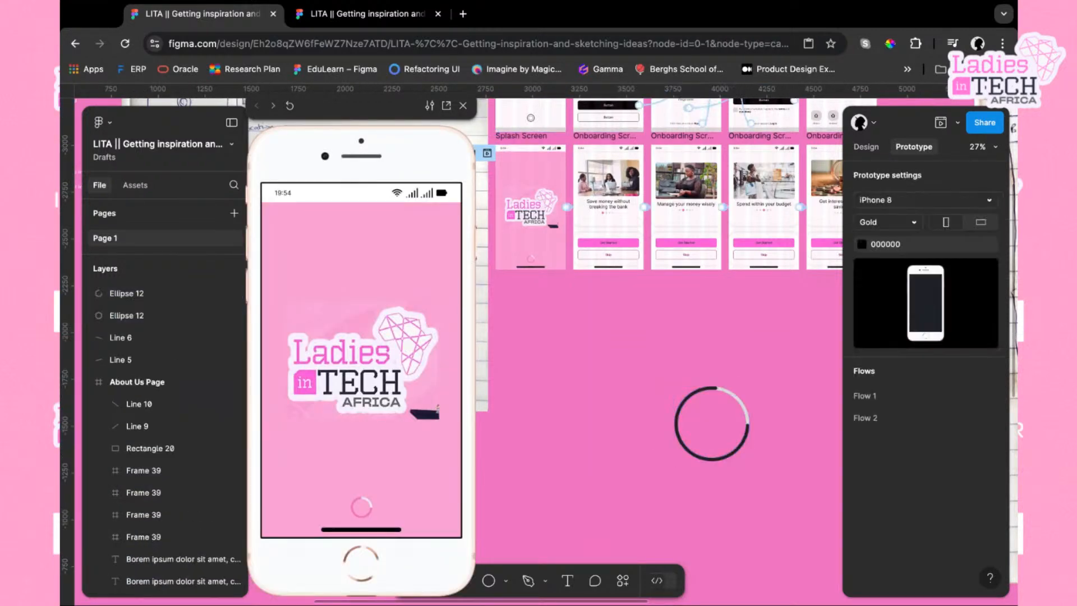
Select both progress ring ellipses and wrap them in a new frame
left_click_drag(649, 352, 774, 478)
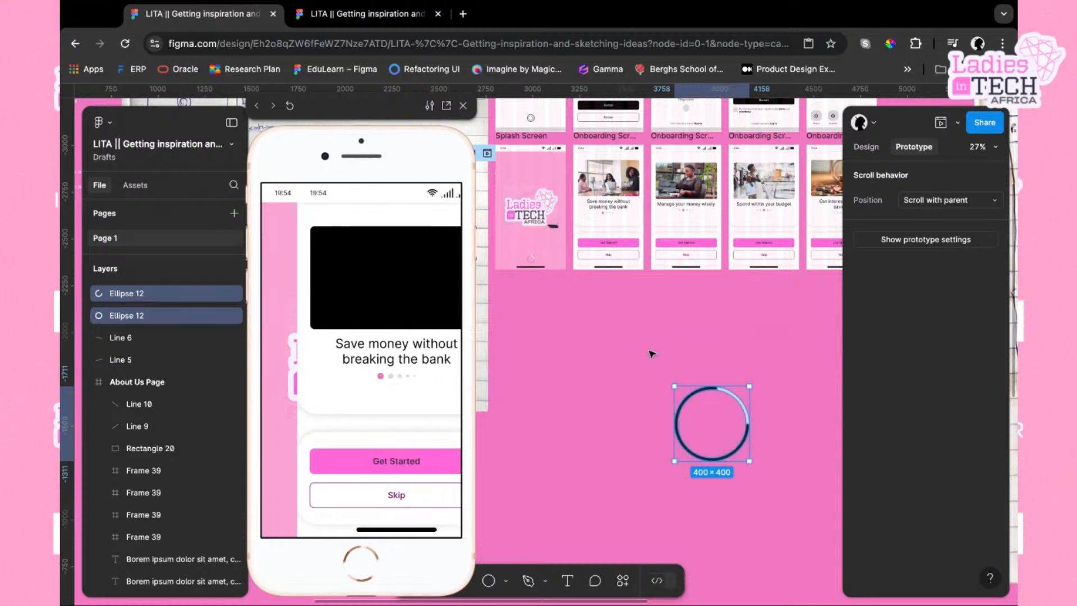
scroll(652, 354, "right", 2)
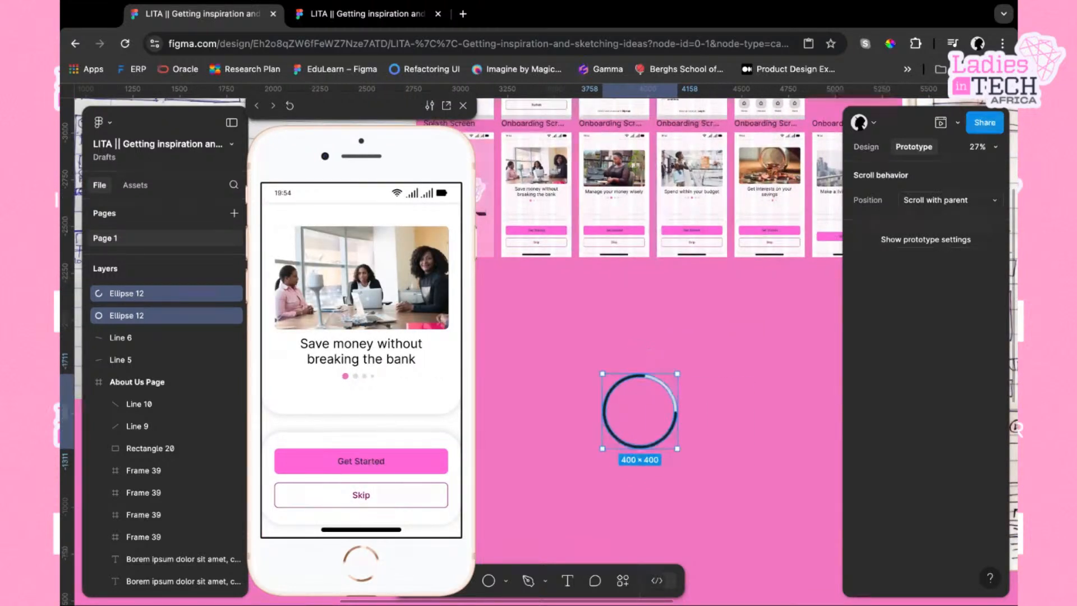
right_click(664, 443)
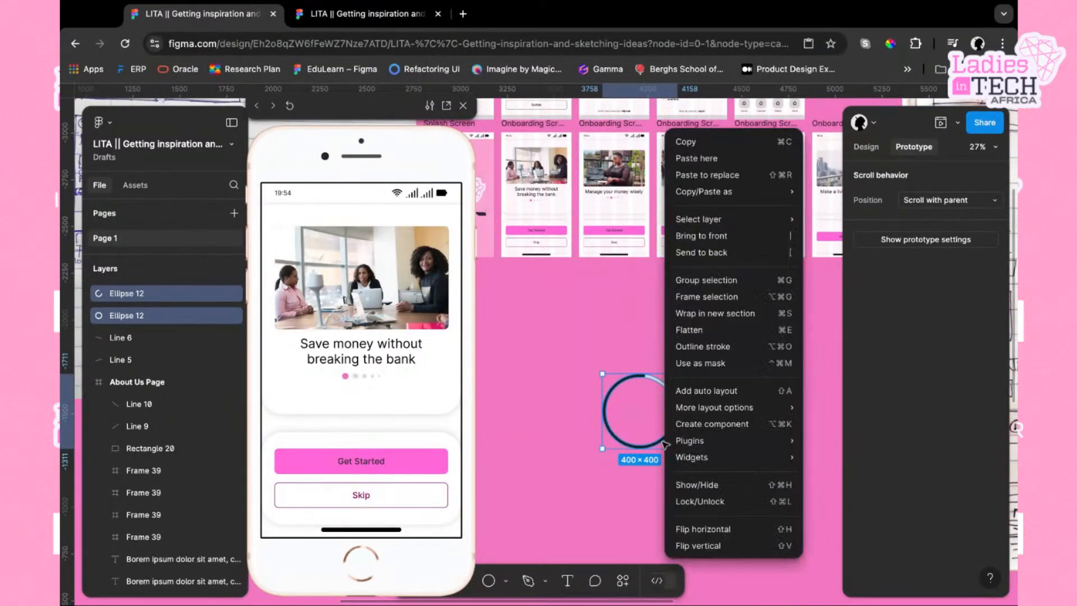
left_click(726, 306)
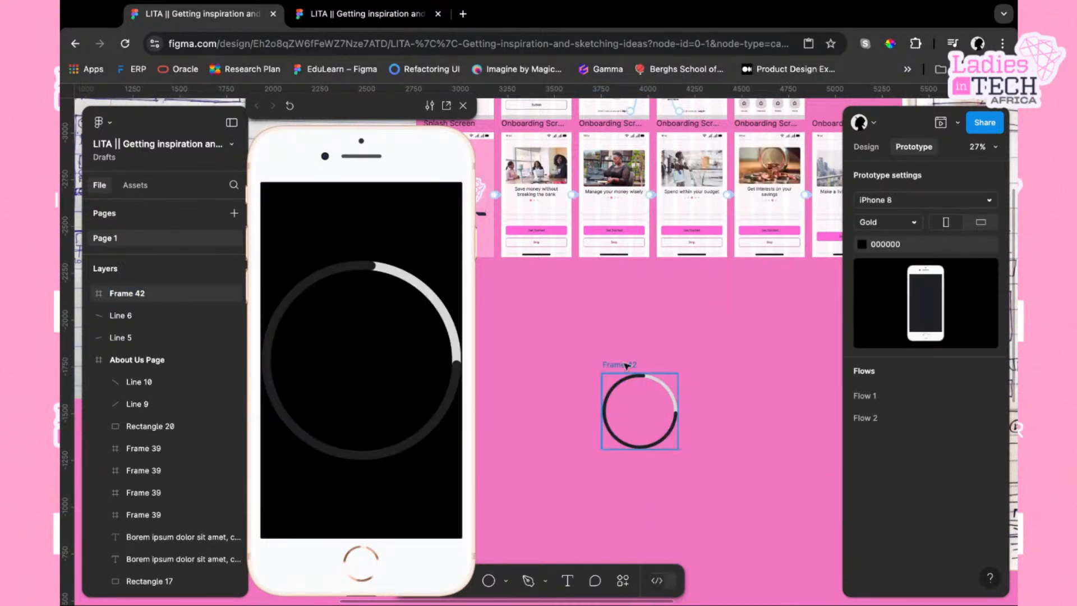
Move the progress ring frame up and to the left on the canvas and reselect it
mouse_move(701, 360)
left_mouse_down()
mouse_move(653, 314)
mouse_move(606, 439)
mouse_move(616, 383)
mouse_move(750, 320)
mouse_move(620, 357)
mouse_move(678, 338)
mouse_move(582, 425)
mouse_move(702, 356)
mouse_move(590, 320)
left_mouse_up()
left_click(712, 408)
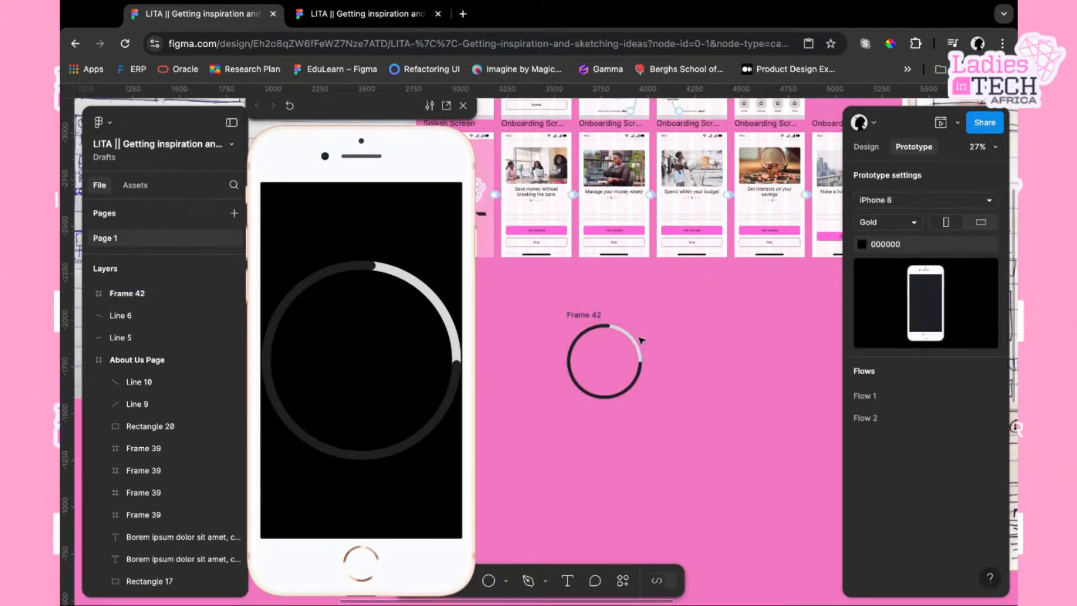
left_click(583, 321)
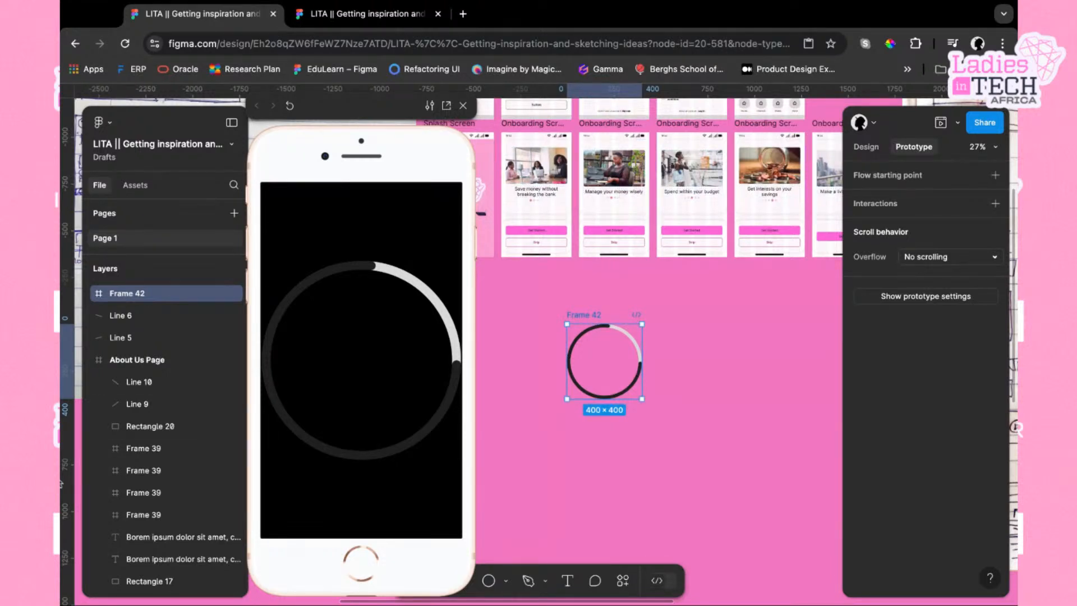
left_click(62, 484)
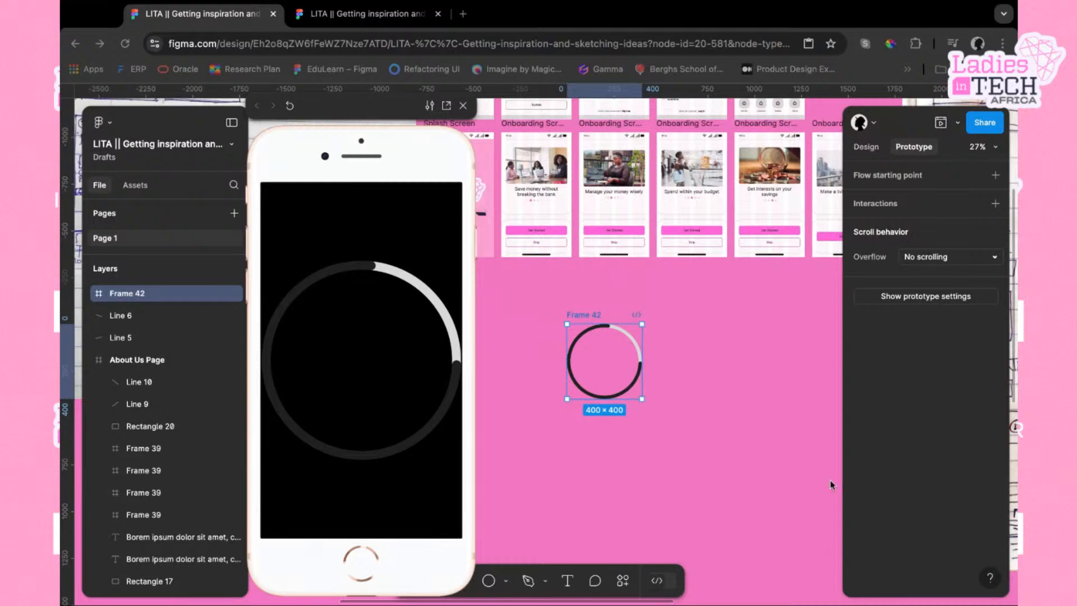
Deselect everything beside the Home Page frame and set the prototype device to TV
scroll(760, 433, "right", 10)
scroll(760, 433, "up", 3)
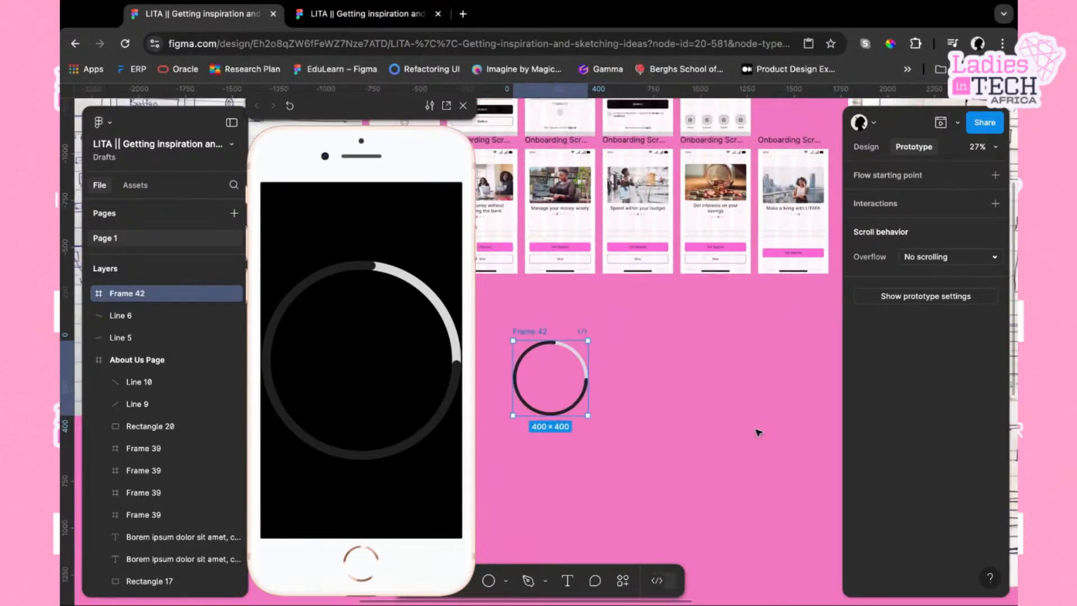
scroll(758, 433, "right", 10)
scroll(758, 433, "up", 5)
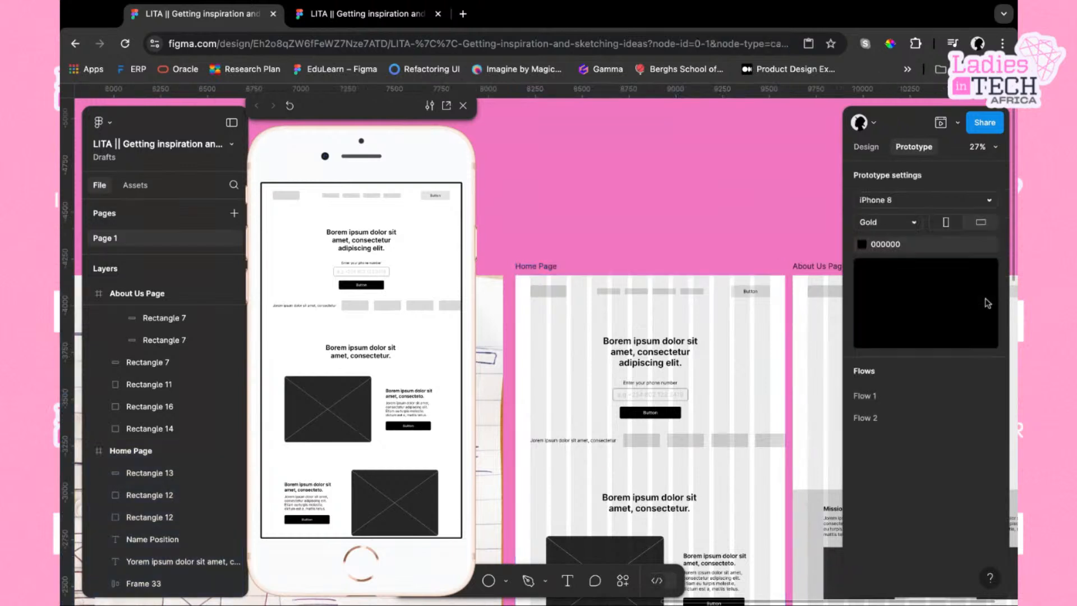
key("Escape")
left_click(929, 202)
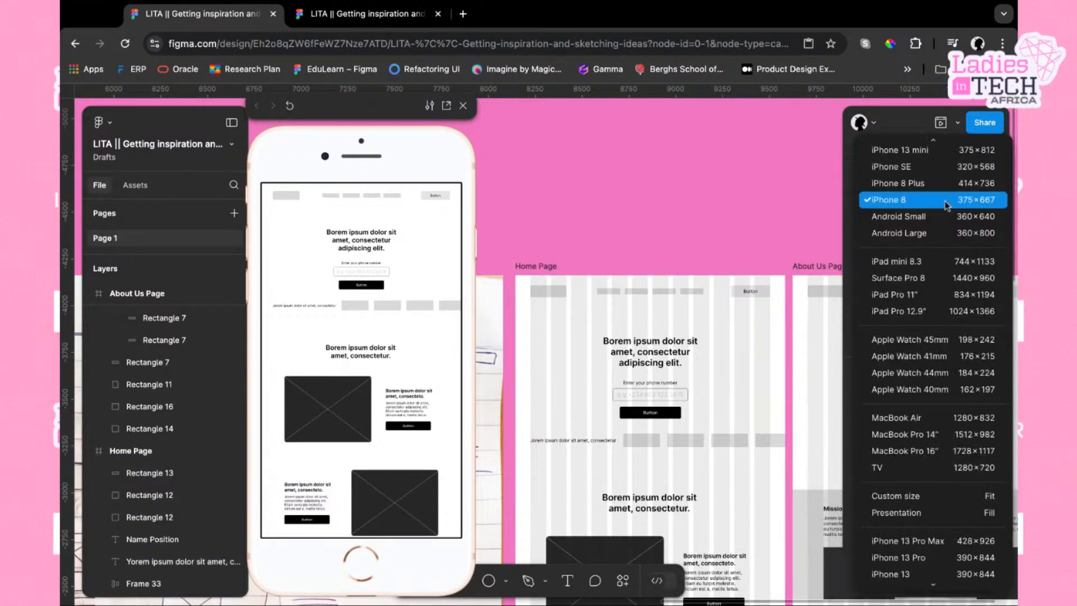
scroll(931, 457, "down", 2)
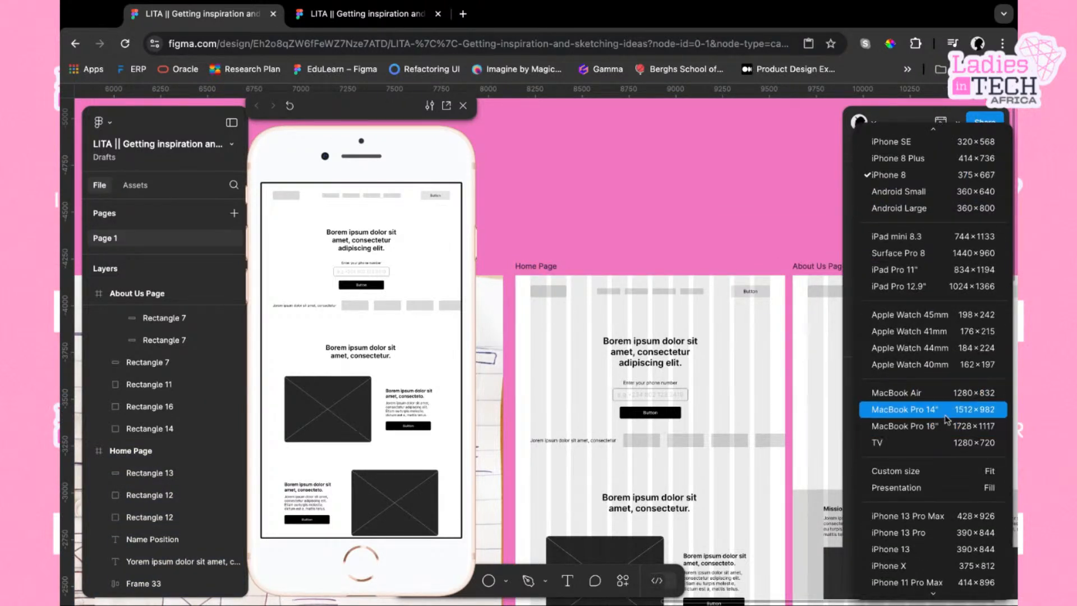
scroll(929, 448, "up", 1)
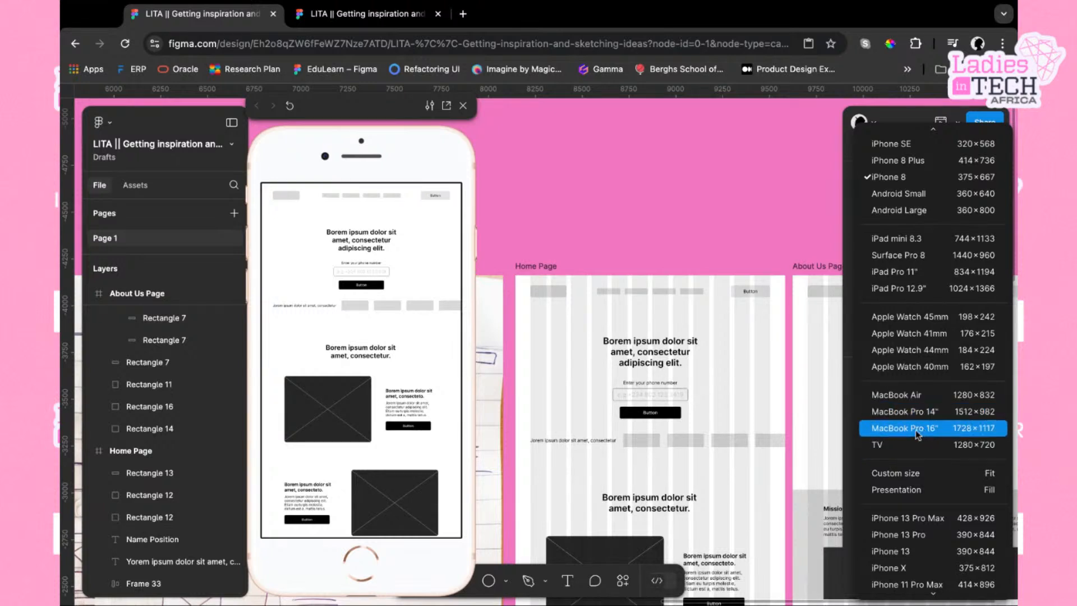
scroll(925, 408, "down", 1)
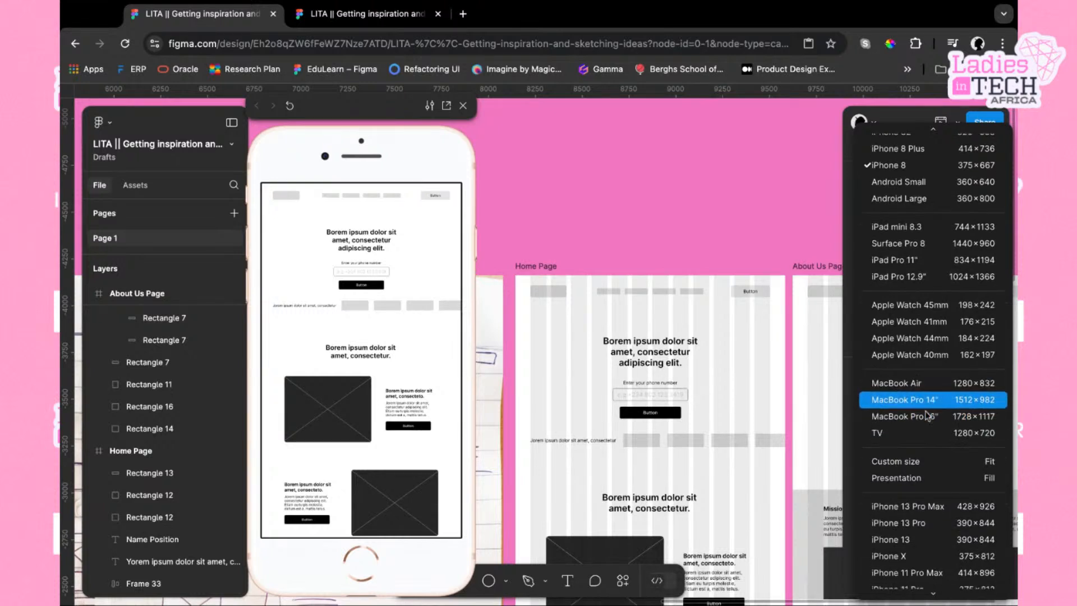
left_click(892, 435)
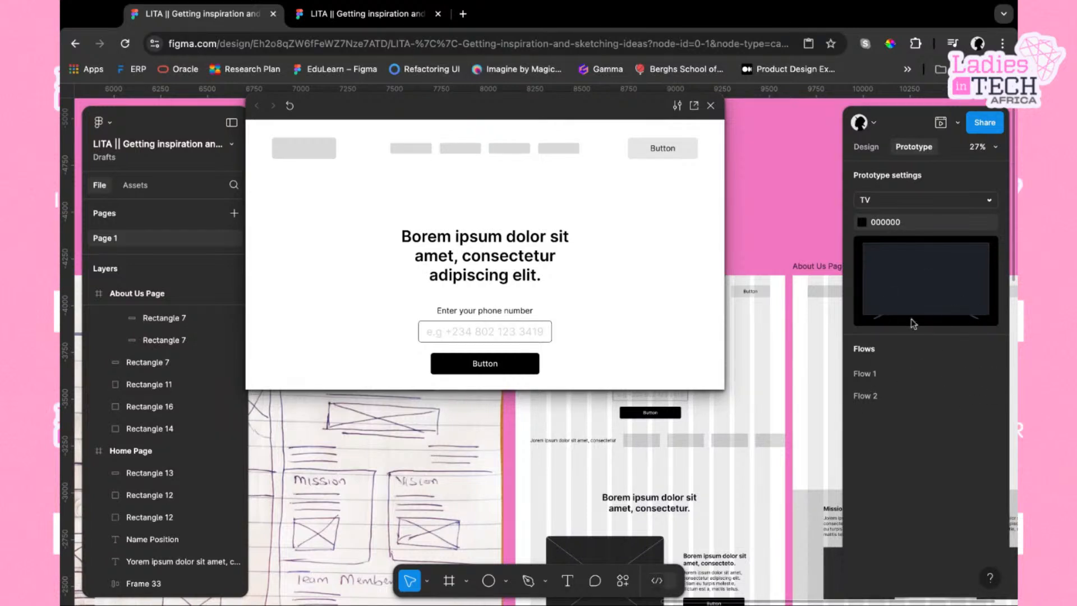
Change the prototype device to MacBook Air
left_click(885, 206)
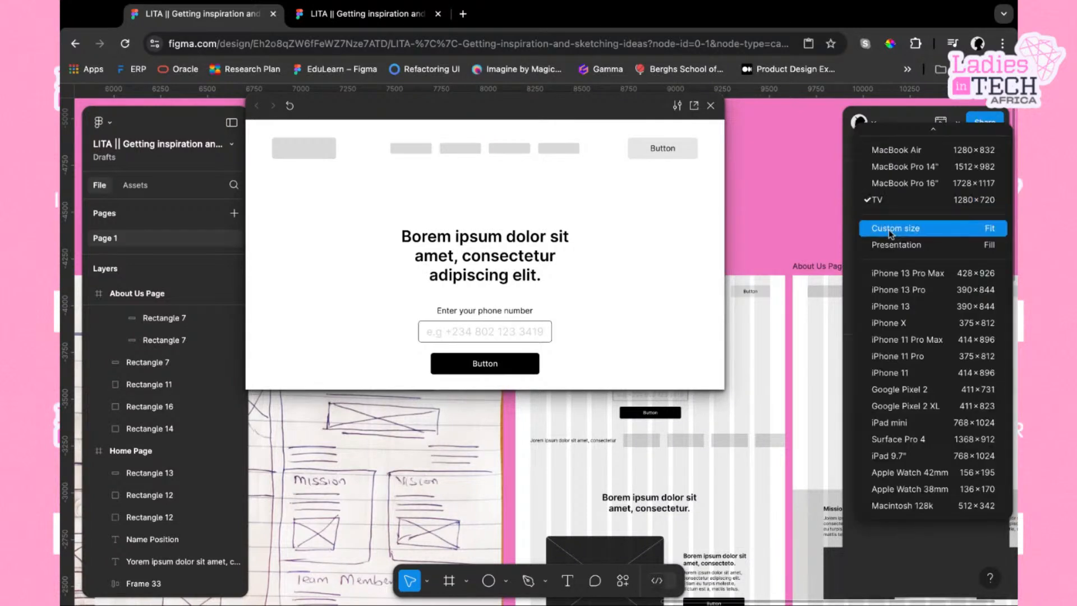
scroll(895, 197, "up", 1)
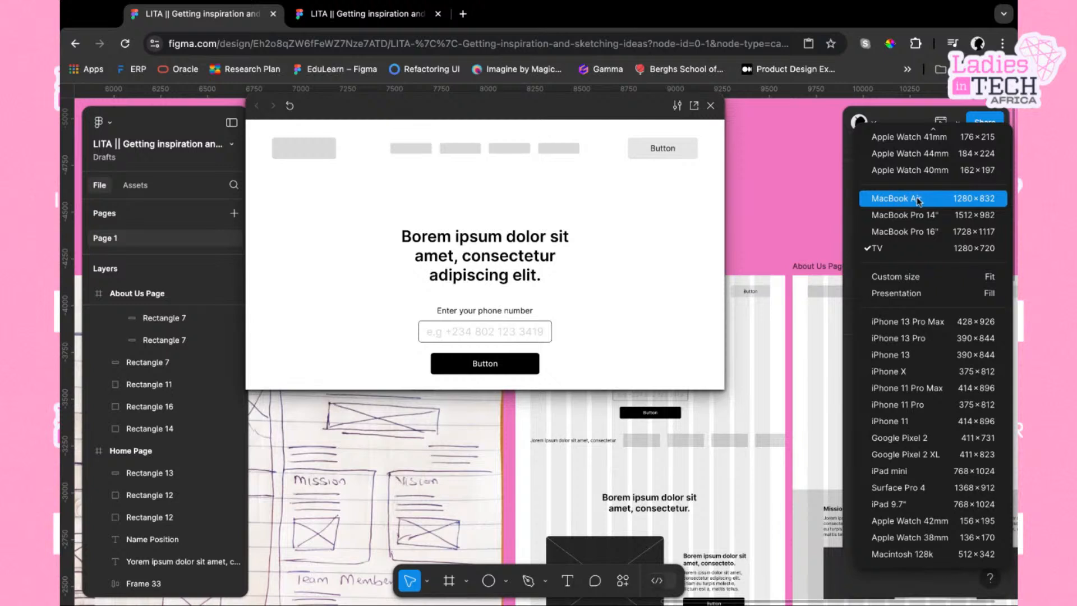
left_click(895, 196)
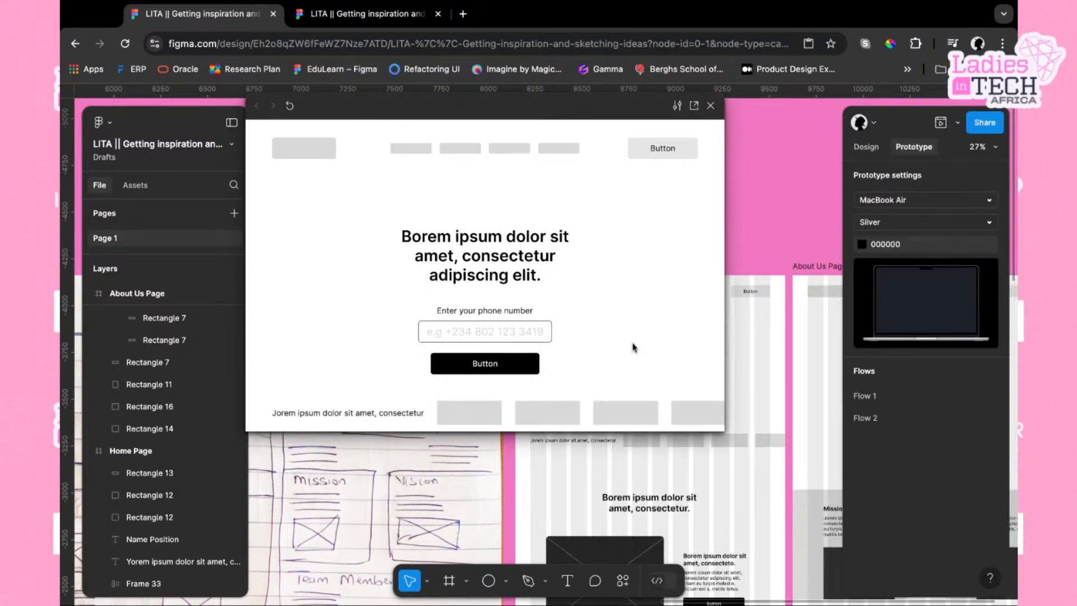
Scroll through the Home Page in the MacBook Air preview
scroll(578, 325, "down", 5)
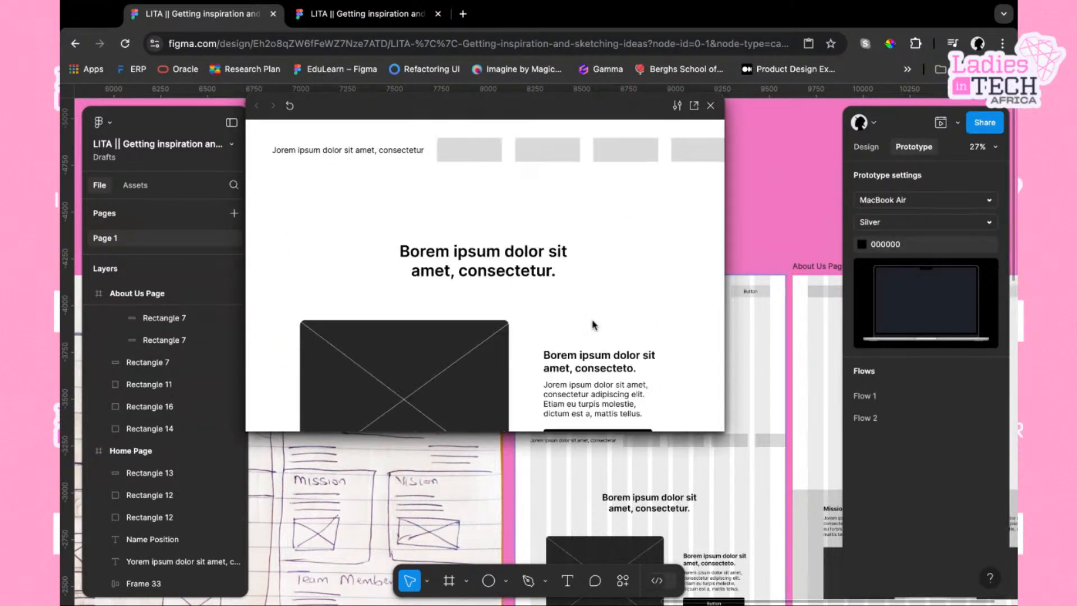
scroll(594, 326, "down", 10)
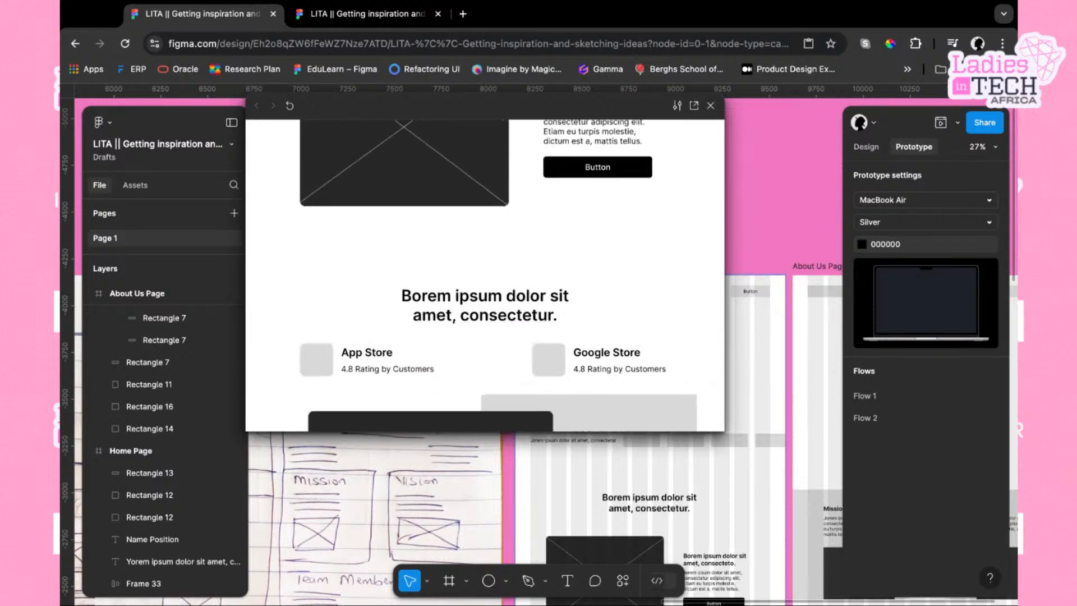
scroll(485, 275, "down", 15)
scroll(484, 274, "up", 20)
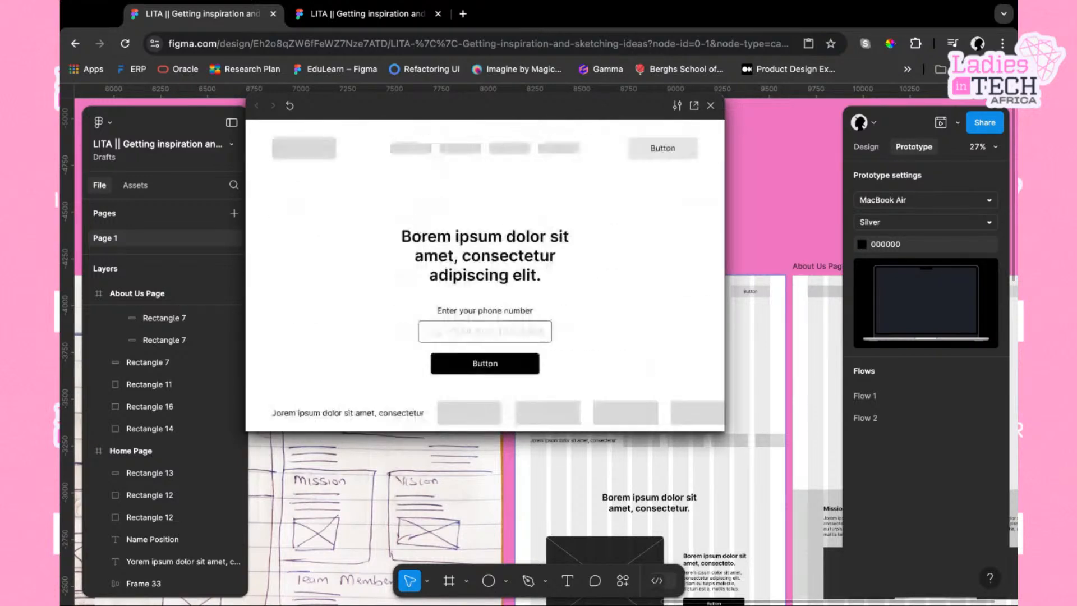